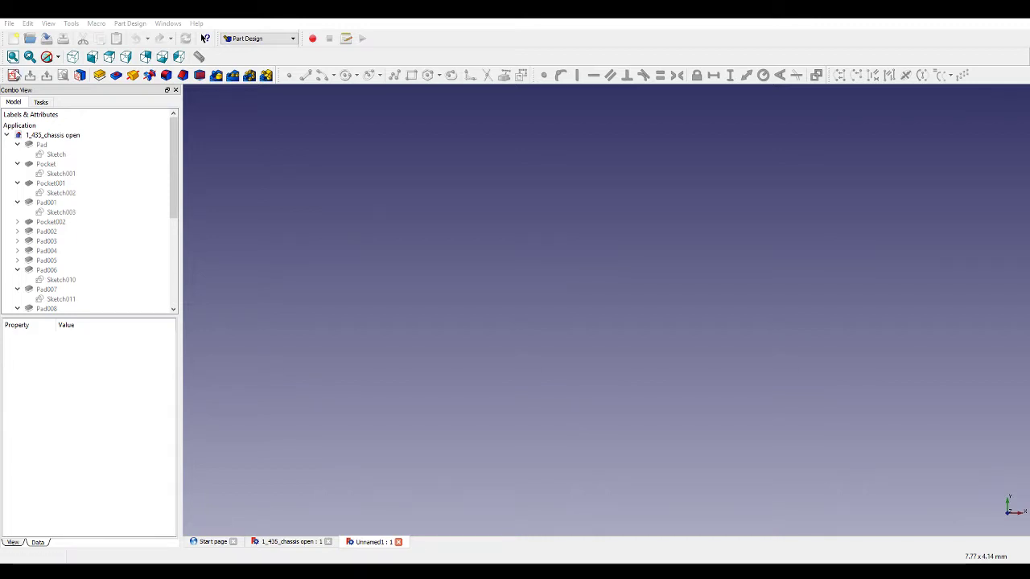
Orbit and zoom around the existing chassis model to examine it, then return to the empty document.
{"action": "left_click", "coordinate": [531, 334]}
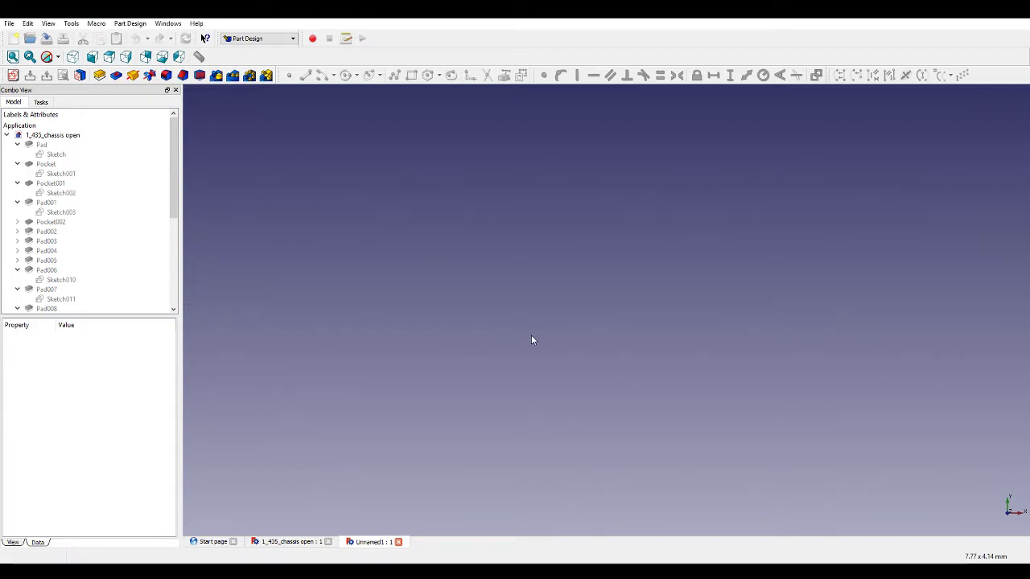
{"action": "left_click", "coordinate": [300, 539]}
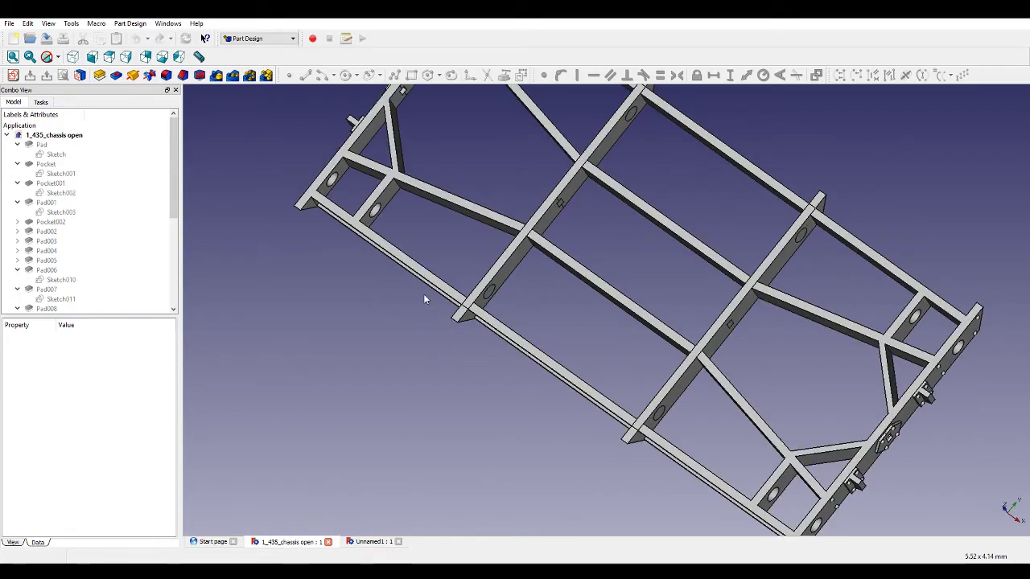
{"action": "middle_click_drag", "start_coordinate": [423, 293], "coordinate": [384, 358]}
{"action": "scroll", "coordinate": [373, 279], "scroll_direction": "down", "scroll_amount": 3}
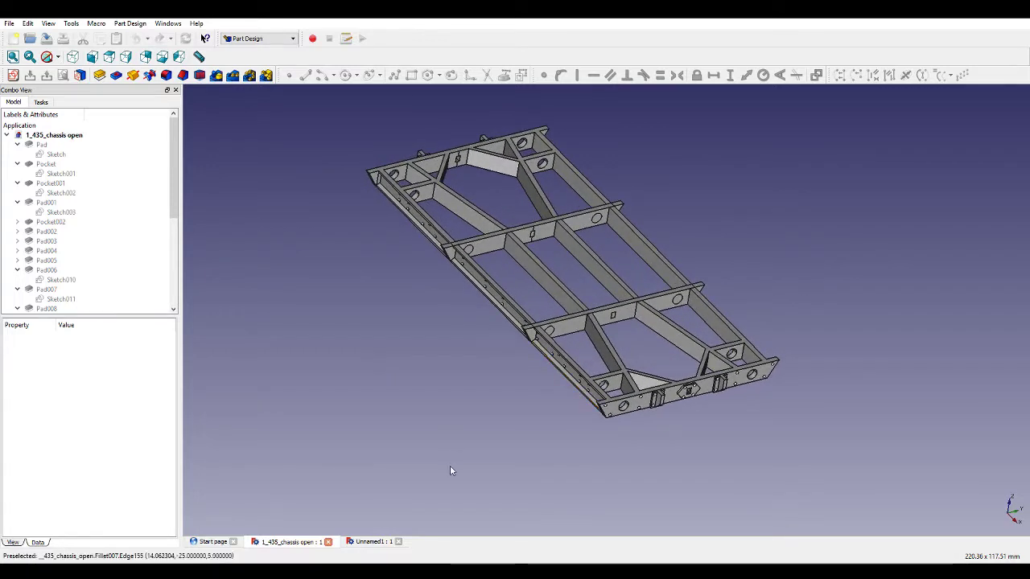
{"action": "left_click", "coordinate": [366, 542]}
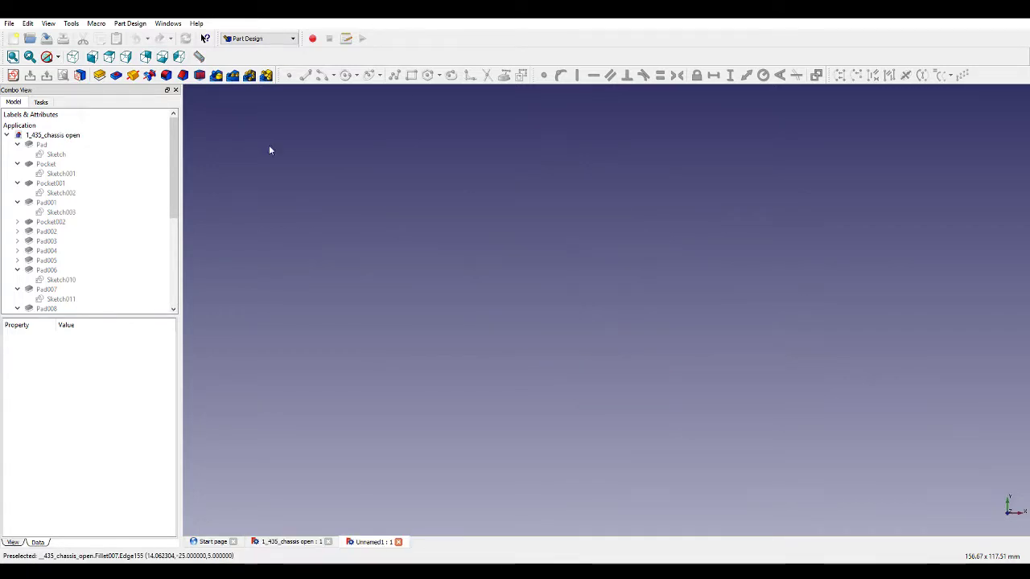
Create a new sketch on the default plane in the empty document.
{"action": "left_click", "coordinate": [7, 135]}
{"action": "left_click", "coordinate": [13, 75]}
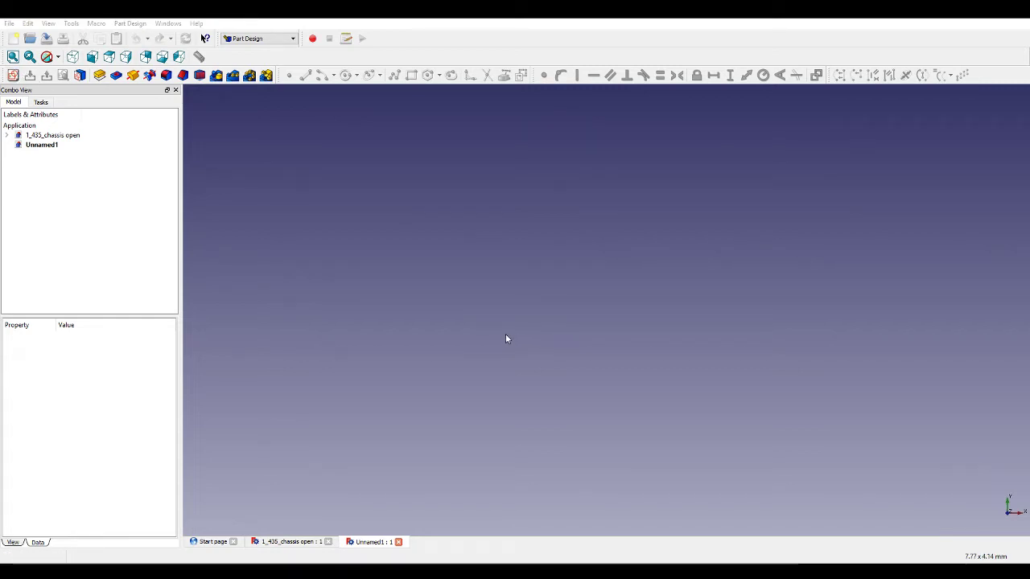
{"action": "key", "text": "Return"}
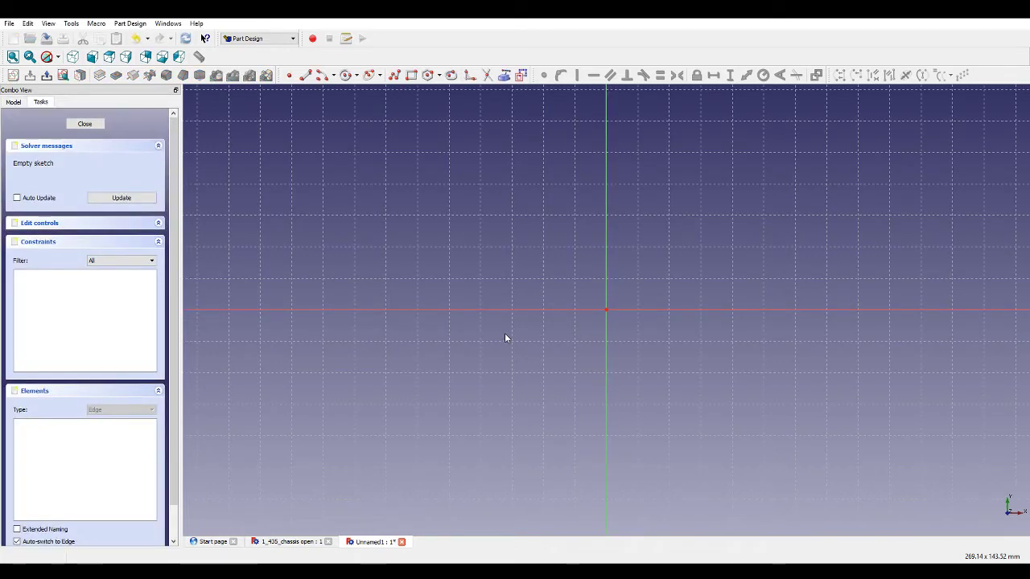
Draw an outer rectangle around the origin and a slightly smaller rectangle just inside it.
{"action": "left_click", "coordinate": [413, 76]}
{"action": "left_click", "coordinate": [515, 204]}
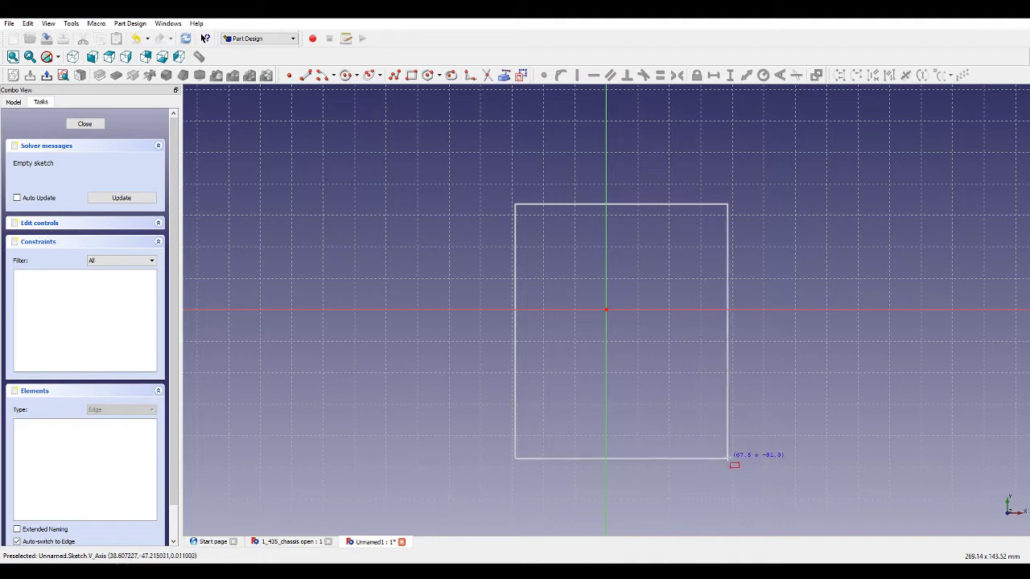
{"action": "left_click", "coordinate": [697, 443]}
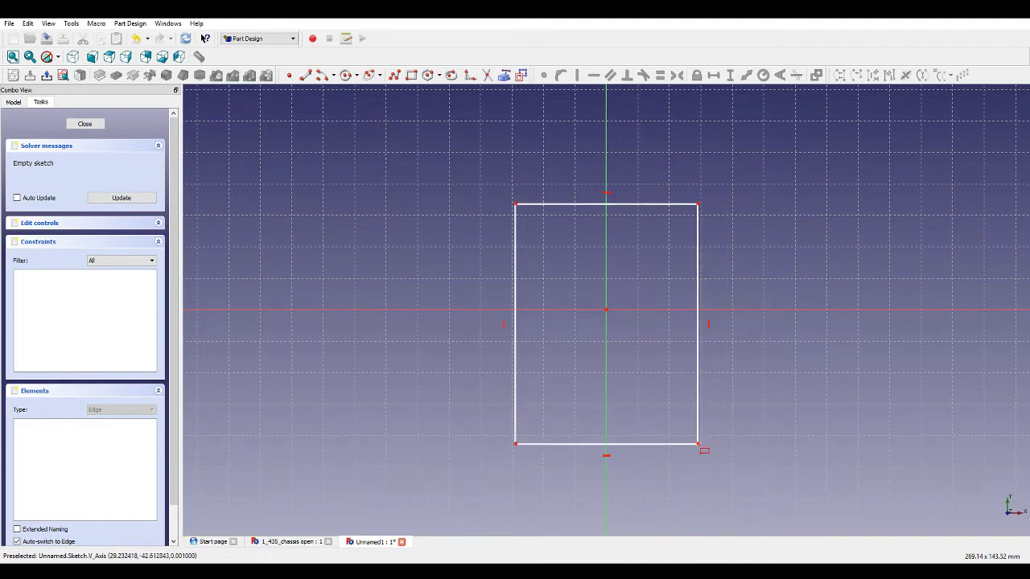
{"action": "left_click", "coordinate": [525, 214]}
{"action": "left_click", "coordinate": [689, 433]}
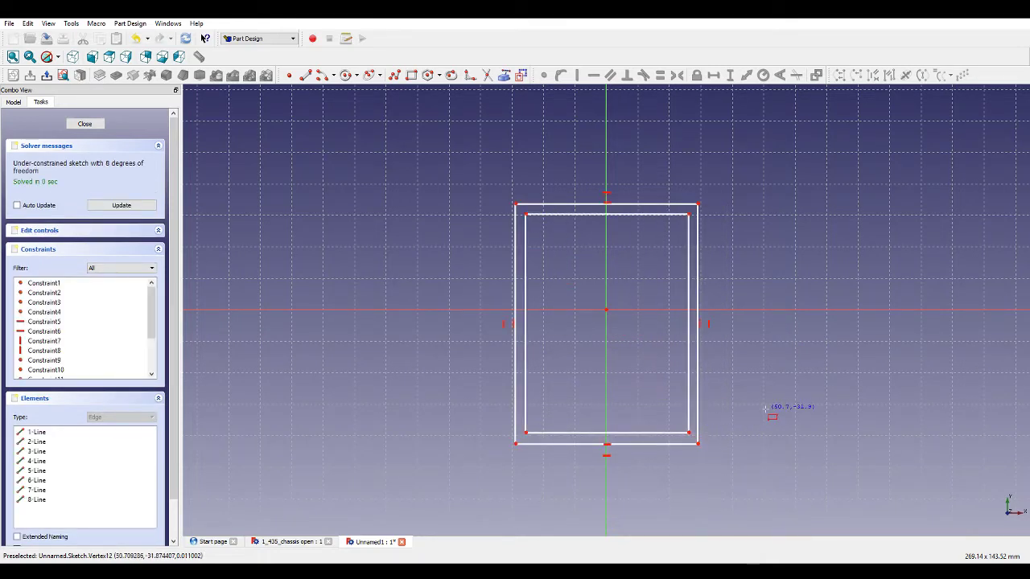
Draw a polyline from the outer top-left corner to the inner corner, through the origin, to the inner bottom-right corner.
{"action": "left_click", "coordinate": [515, 204]}
{"action": "left_click", "coordinate": [524, 214]}
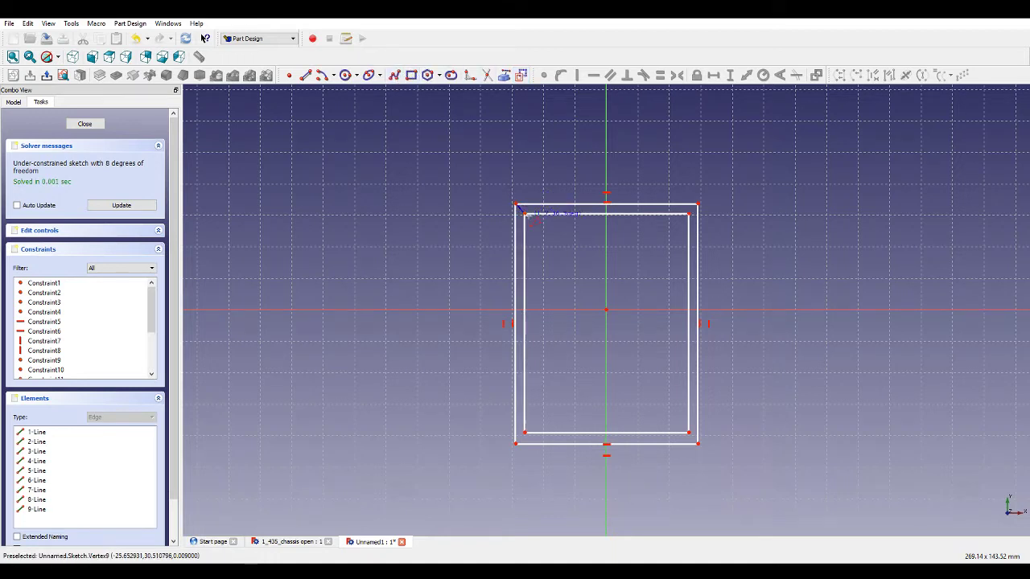
{"action": "left_click", "coordinate": [606, 310]}
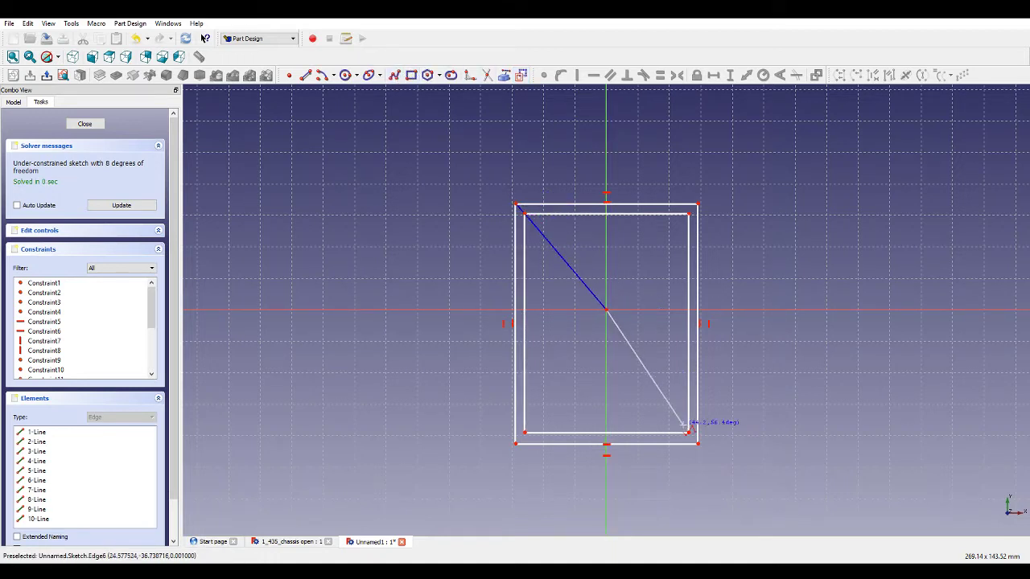
{"action": "left_click", "coordinate": [689, 432]}
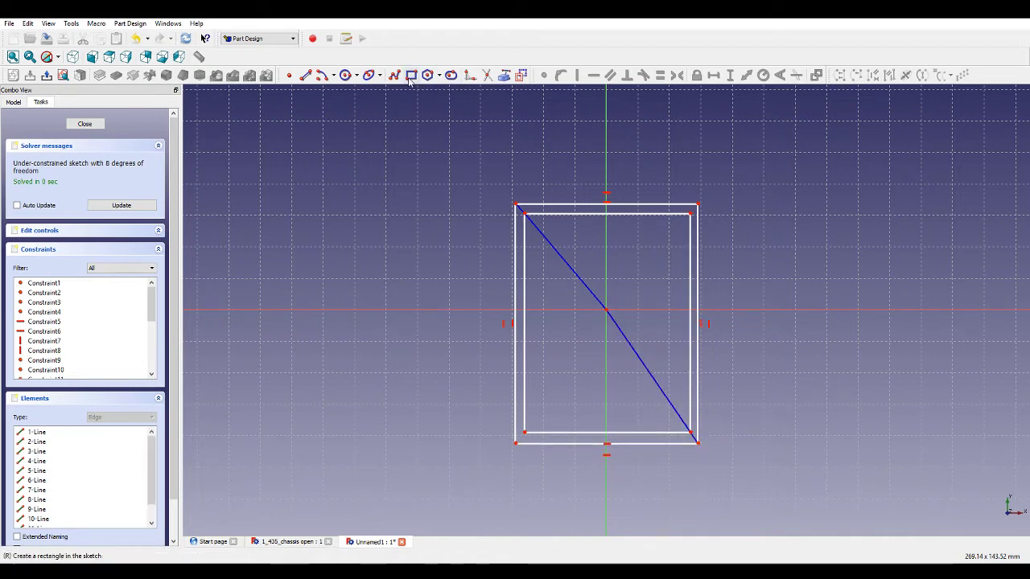
Draw lines from the origin to the inner top-right corner and on to the outer top-right corner.
{"action": "left_click", "coordinate": [605, 310]}
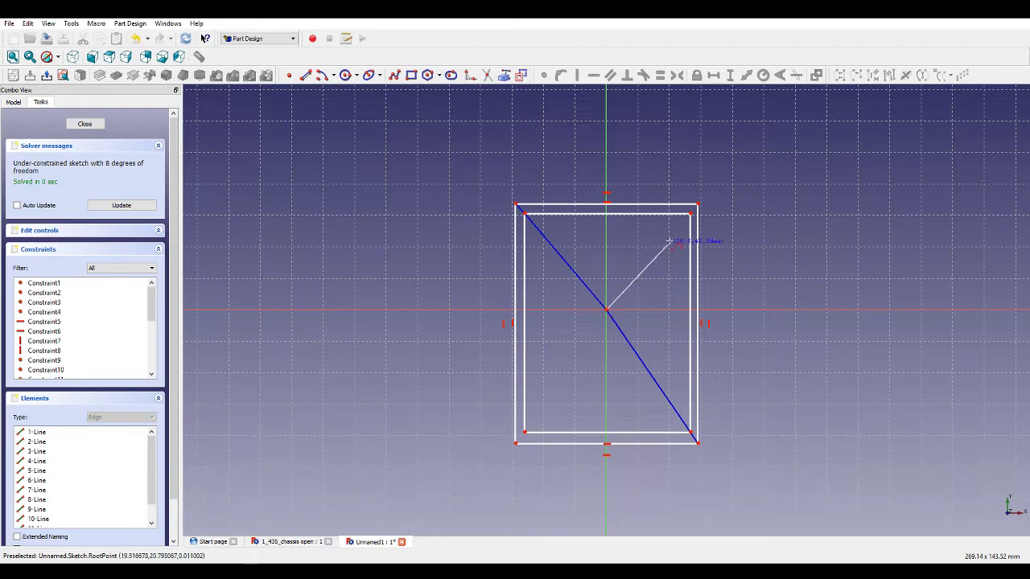
{"action": "left_click", "coordinate": [689, 216]}
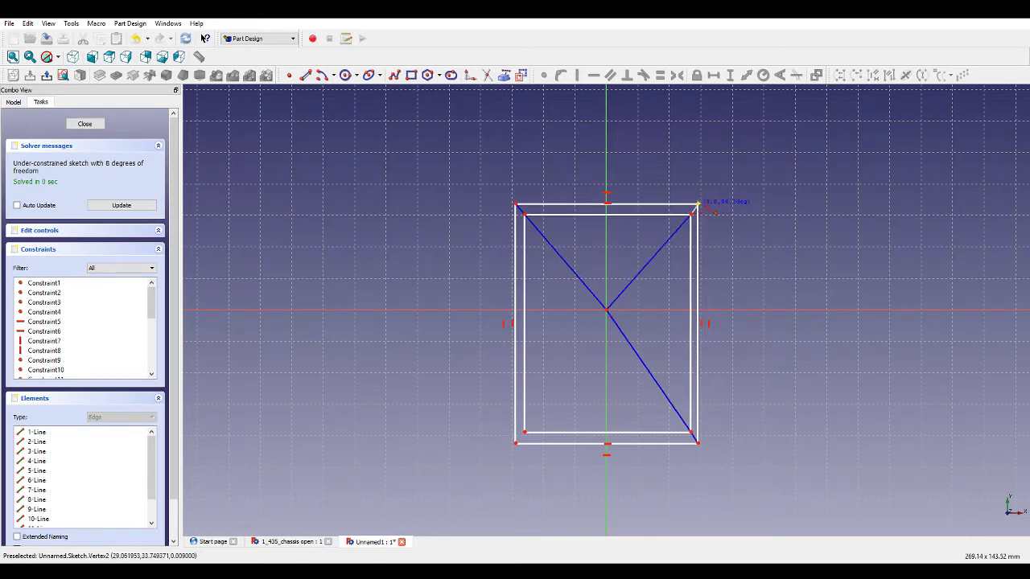
{"action": "left_click", "coordinate": [698, 204]}
{"action": "right_click", "coordinate": [751, 246]}
Make the short corner link lines between the two rectangles equal in length.
{"action": "left_click", "coordinate": [694, 438]}
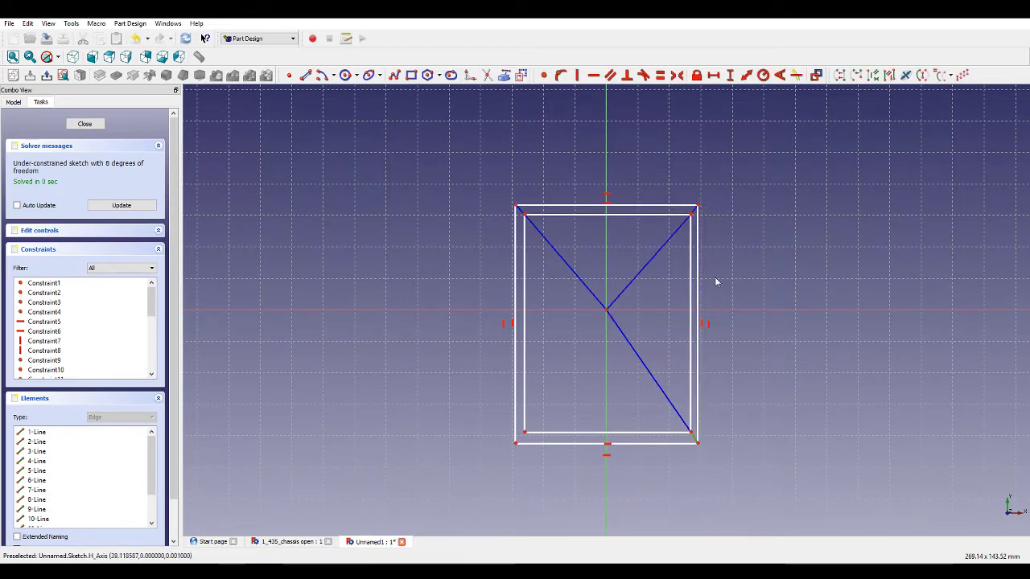
{"action": "left_click", "coordinate": [694, 209]}
{"action": "left_click", "coordinate": [522, 209]}
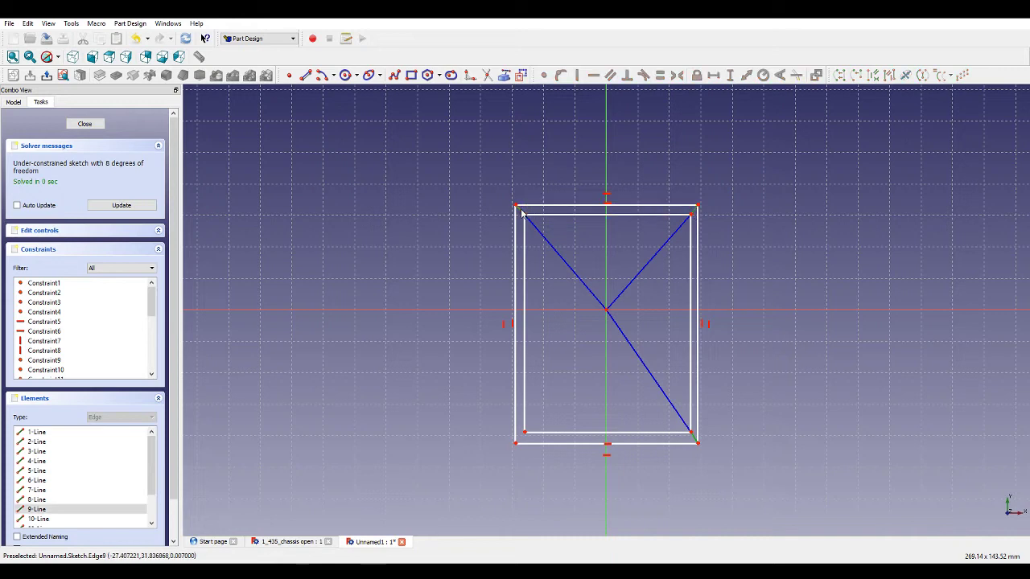
{"action": "left_click", "coordinate": [660, 75]}
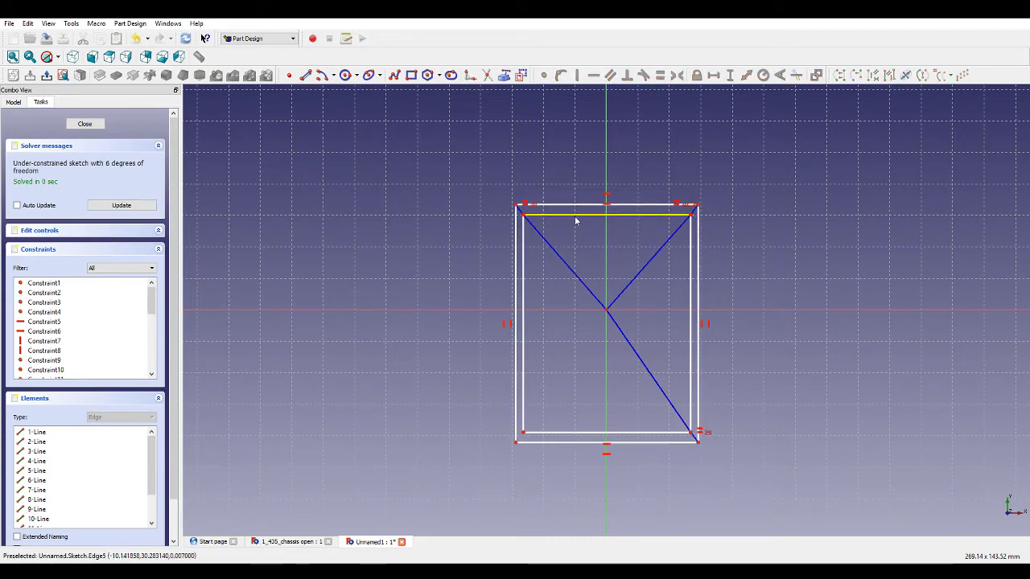
Make the diagonal brace lines running through the origin equal in length.
{"action": "left_click", "coordinate": [653, 259]}
{"action": "left_click", "coordinate": [621, 325]}
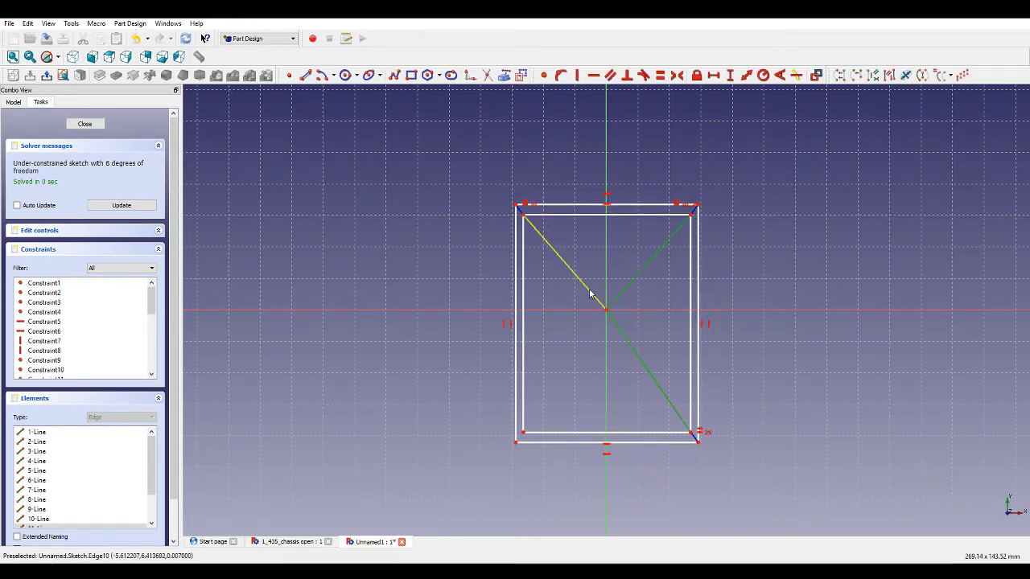
{"action": "left_click", "coordinate": [590, 294]}
{"action": "left_click", "coordinate": [658, 77]}
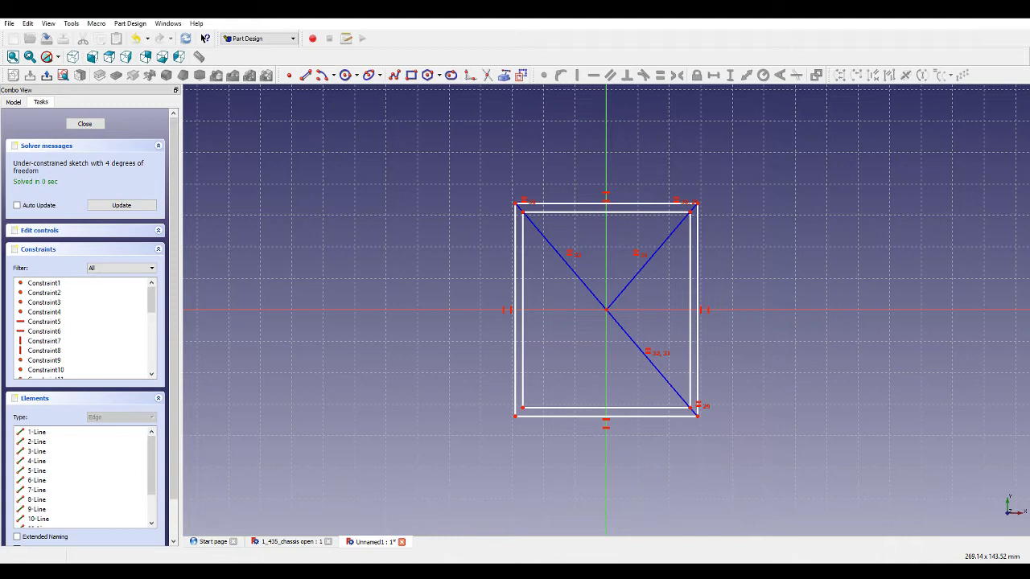
Add a vertical distance constraint to the outer right edge and drag the outer top corners outward.
{"action": "left_click", "coordinate": [701, 235]}
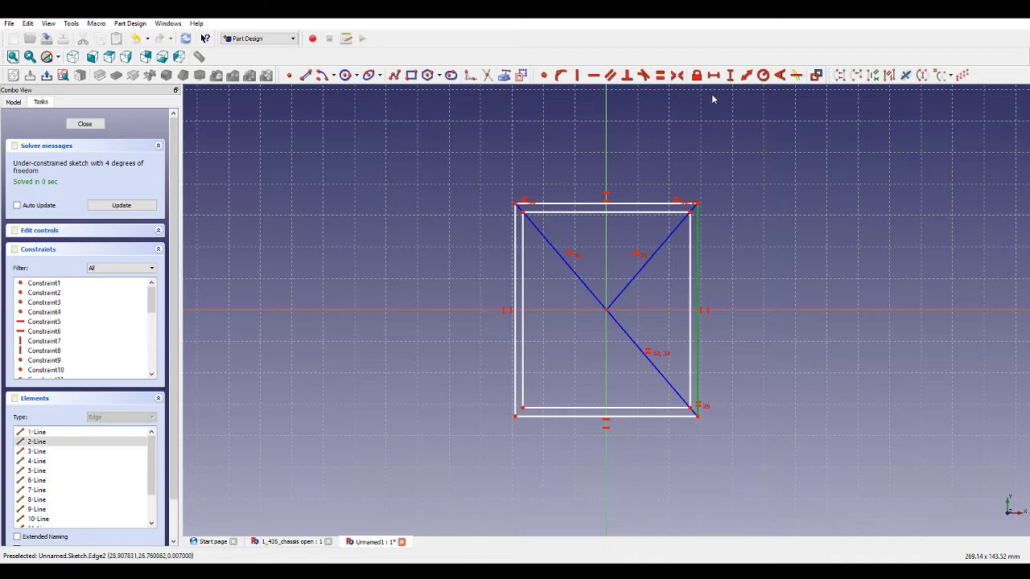
{"action": "left_click", "coordinate": [729, 76]}
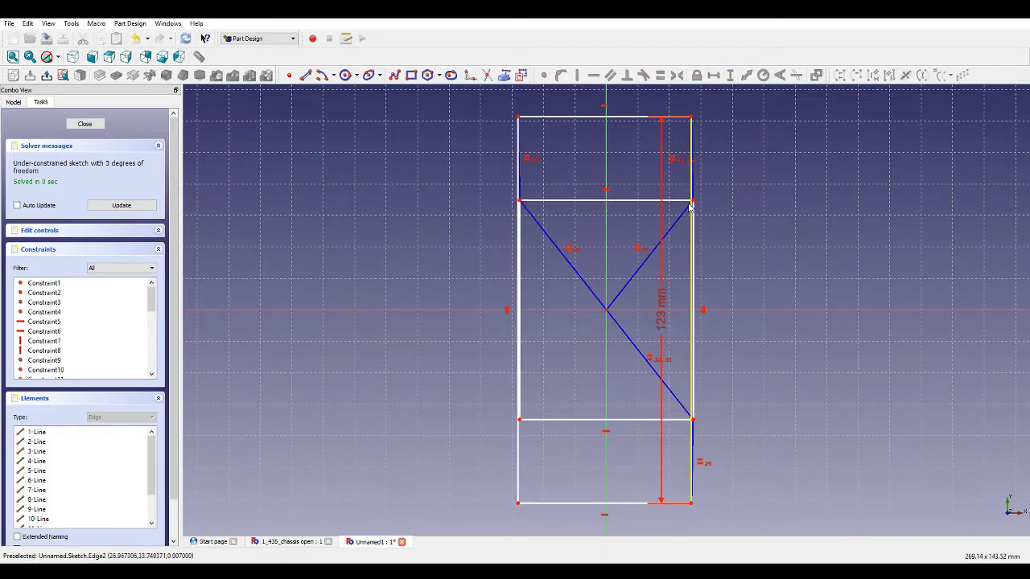
{"action": "left_click_drag", "start_coordinate": [689, 206], "coordinate": [758, 163]}
{"action": "scroll", "coordinate": [688, 186], "scroll_direction": "up", "scroll_amount": 2}
{"action": "scroll", "coordinate": [688, 187], "scroll_direction": "down", "scroll_amount": 2}
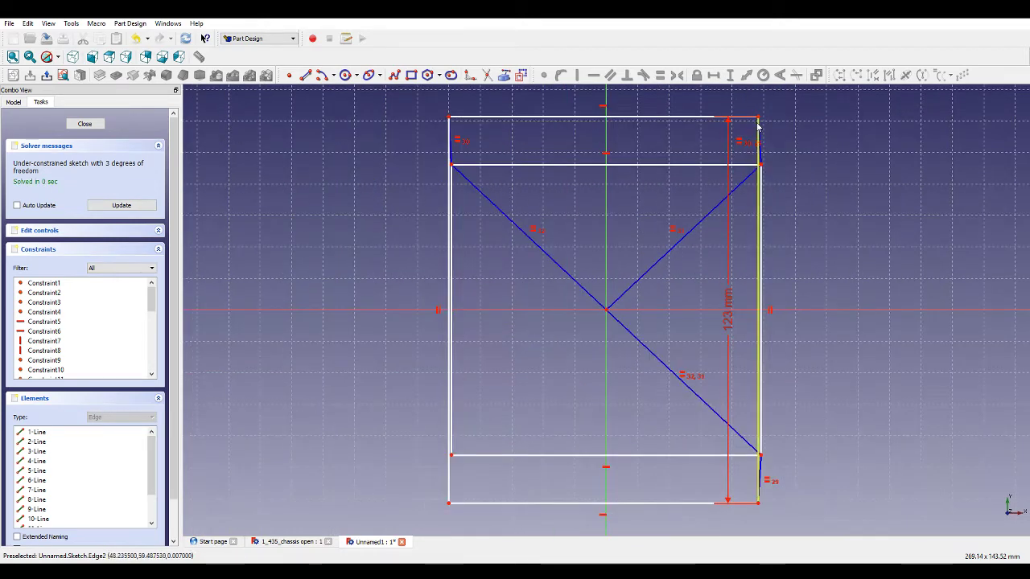
{"action": "left_click_drag", "start_coordinate": [758, 125], "coordinate": [805, 118]}
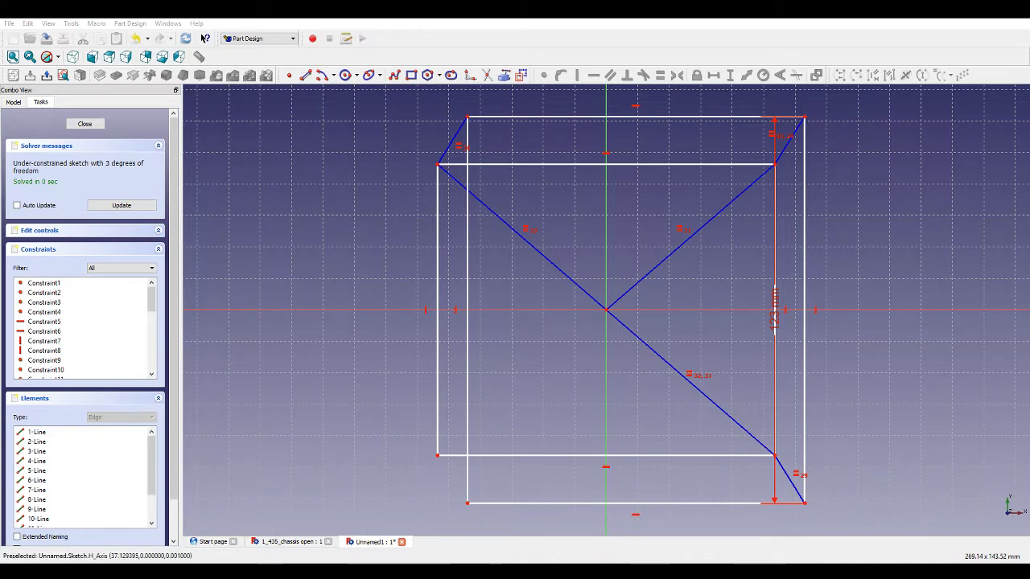
Add a horizontal distance constraint to the outer top edge.
{"action": "left_click", "coordinate": [724, 118]}
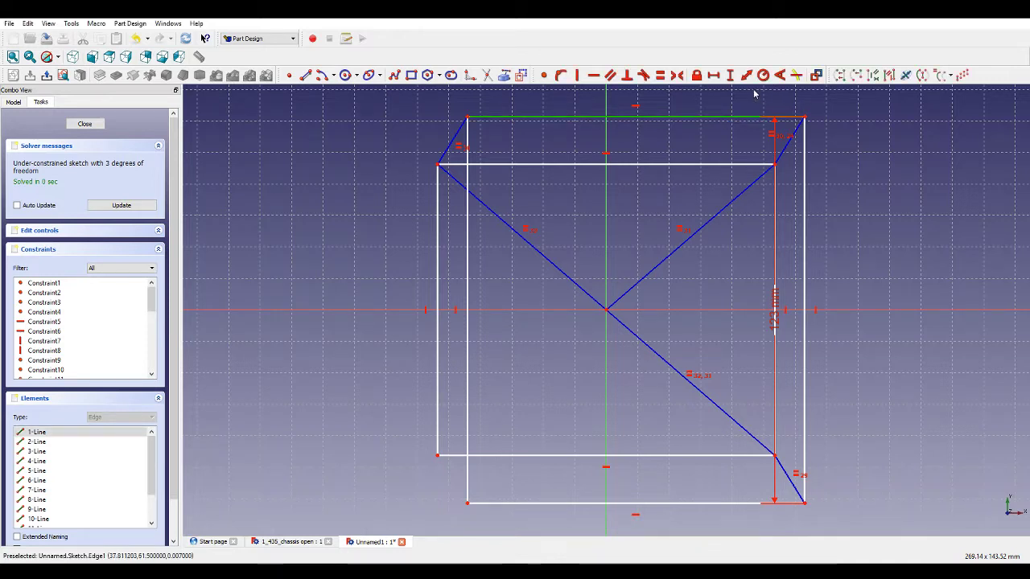
{"action": "left_click", "coordinate": [714, 75]}
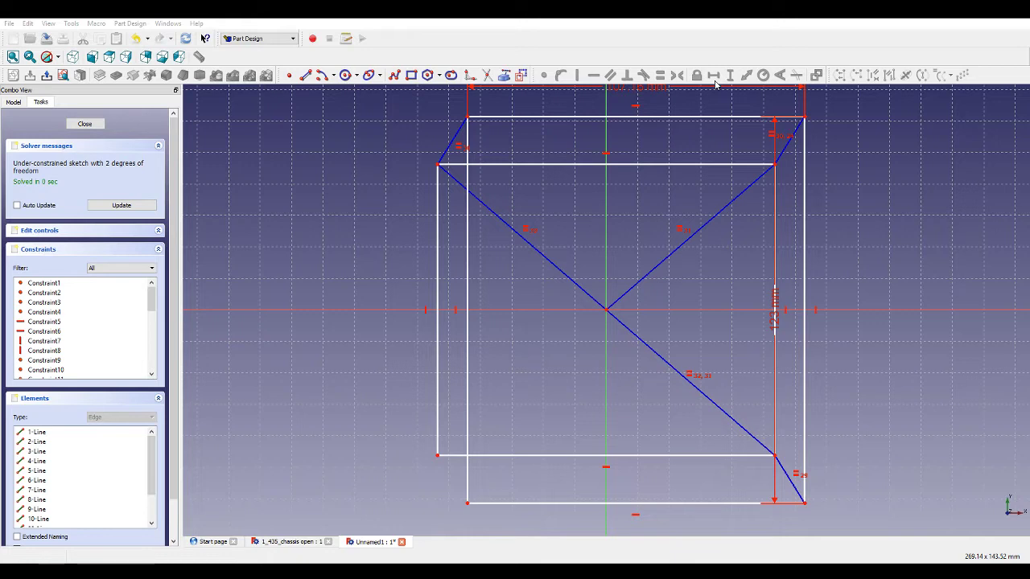
{"action": "key", "text": "Return"}
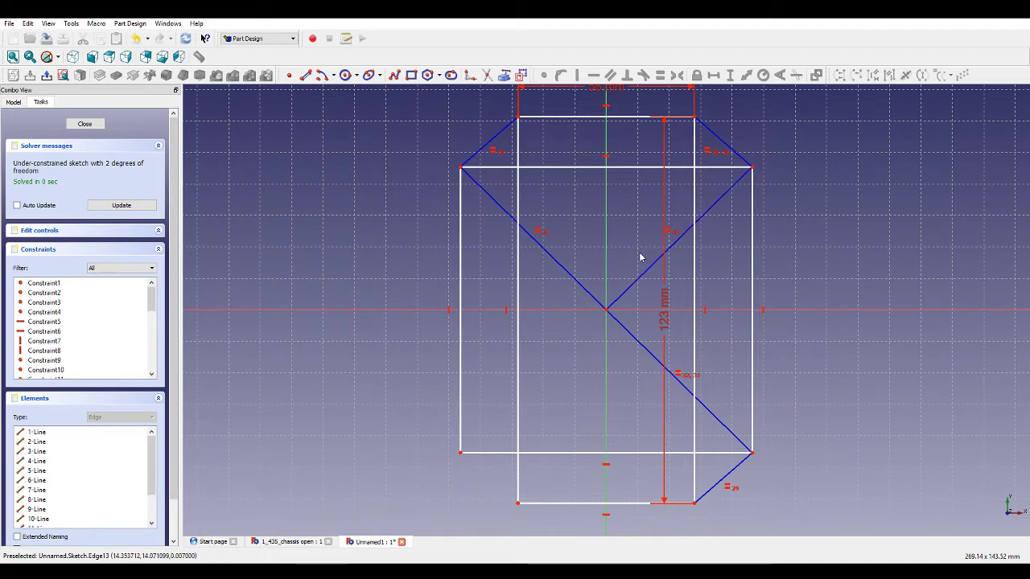
Set the inner top edge's horizontal distance to 53 mm.
{"action": "left_click", "coordinate": [643, 168]}
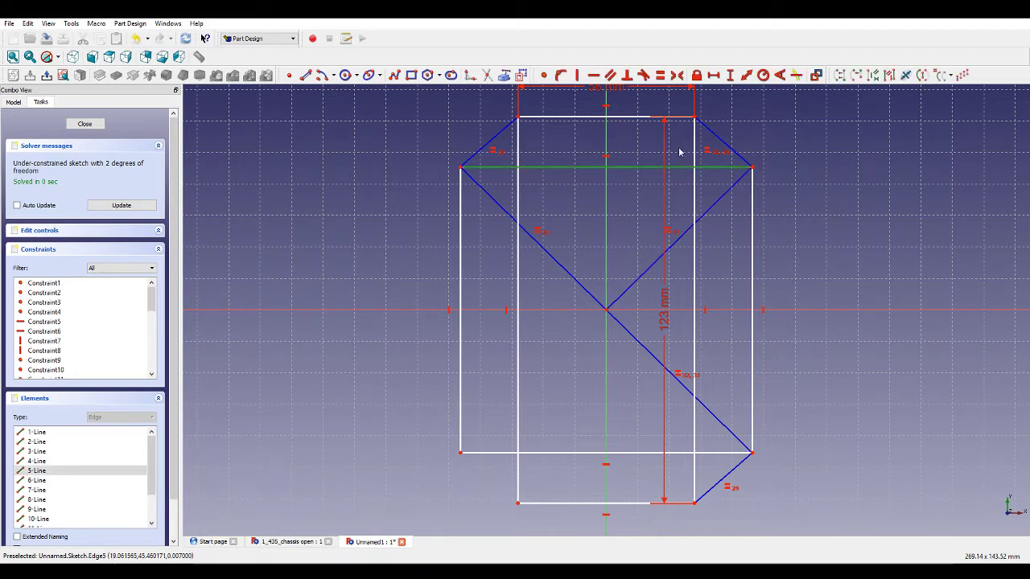
{"action": "left_click", "coordinate": [712, 75]}
{"action": "type", "text": "53"}
{"action": "key", "text": "Return"}
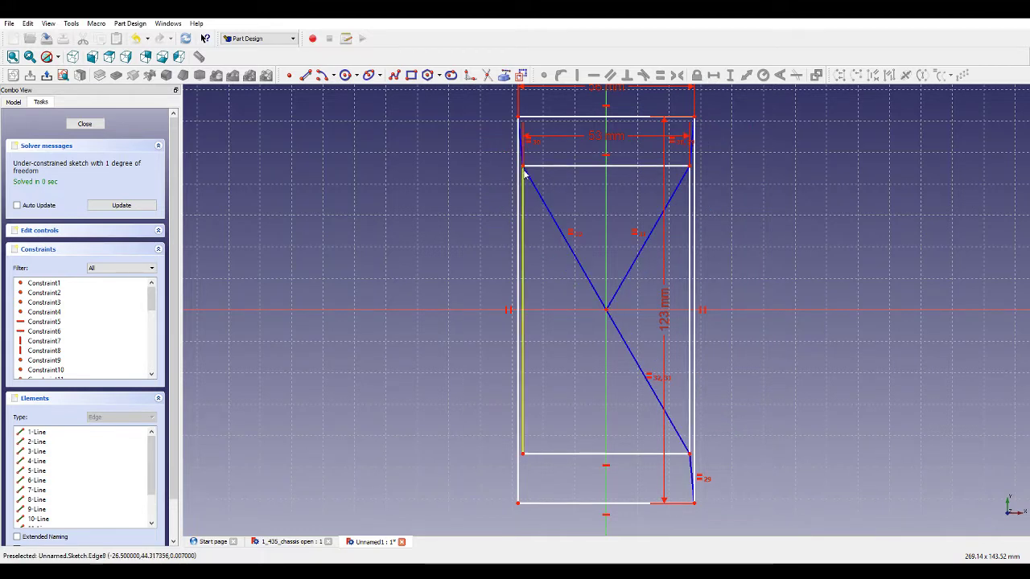
Set the vertical distance of the inner right edge to 120 mm.
{"action": "left_click", "coordinate": [690, 207]}
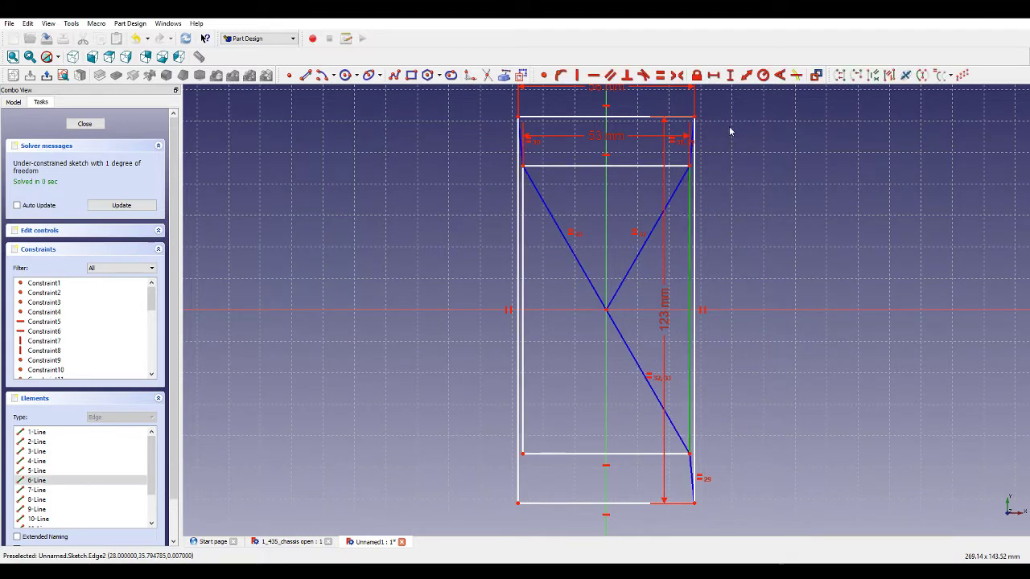
{"action": "left_click", "coordinate": [730, 75]}
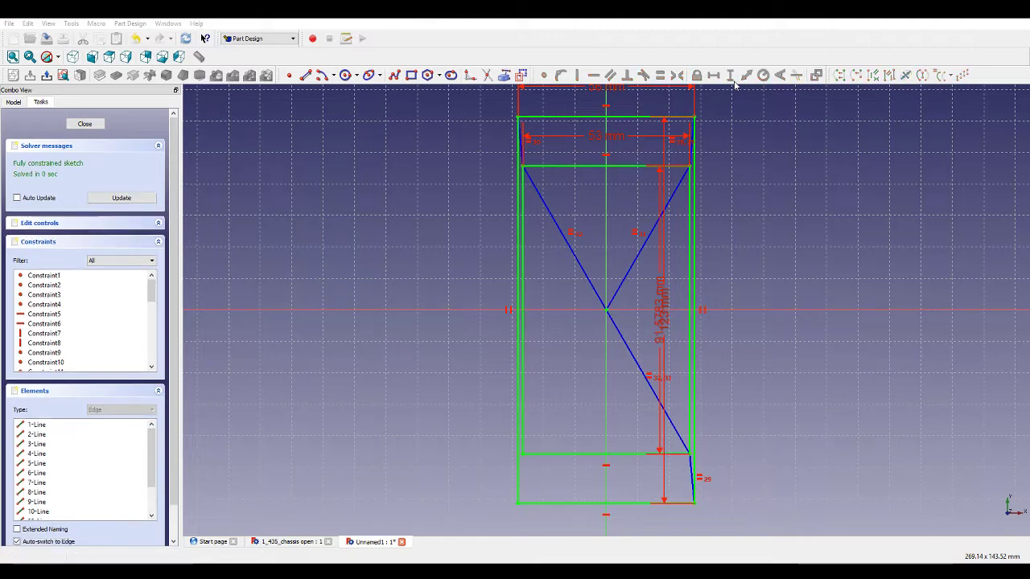
{"action": "type", "text": "120"}
{"action": "key", "text": "Return"}
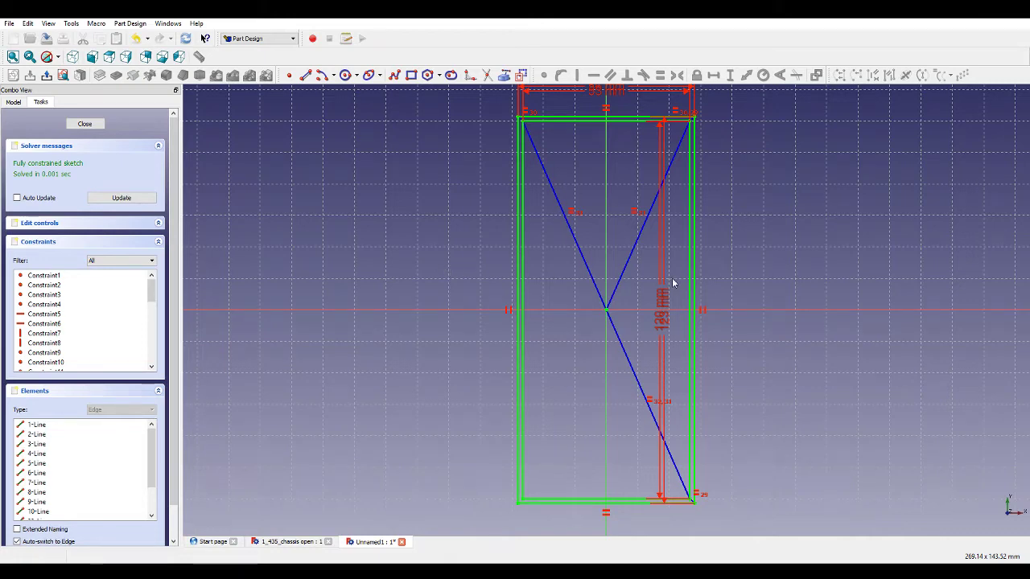
{"action": "scroll", "coordinate": [673, 287], "scroll_direction": "down", "scroll_amount": 1}
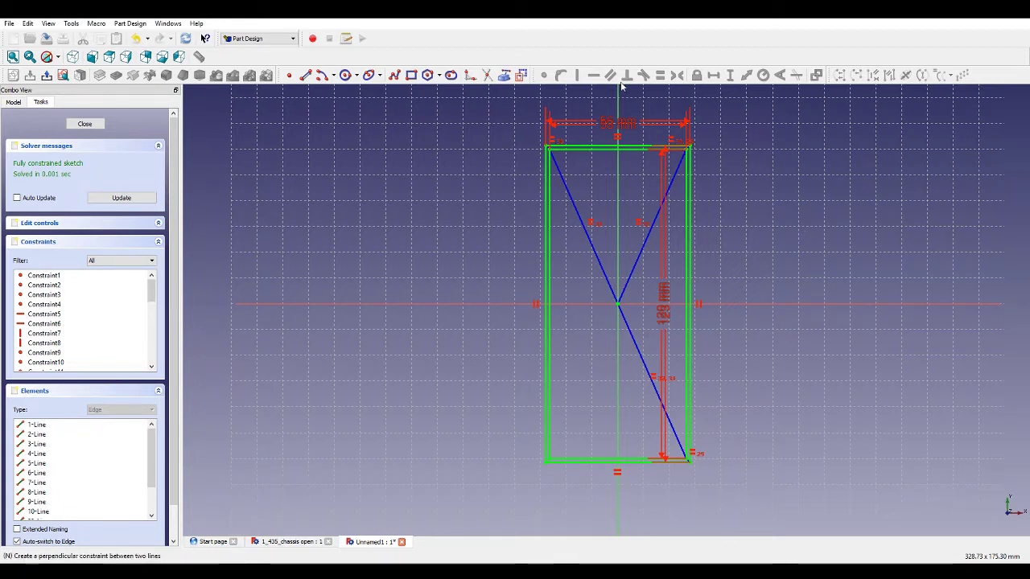
{"action": "scroll", "coordinate": [627, 131], "scroll_direction": "up", "scroll_amount": 5}
{"action": "scroll", "coordinate": [630, 131], "scroll_direction": "down", "scroll_amount": 4}
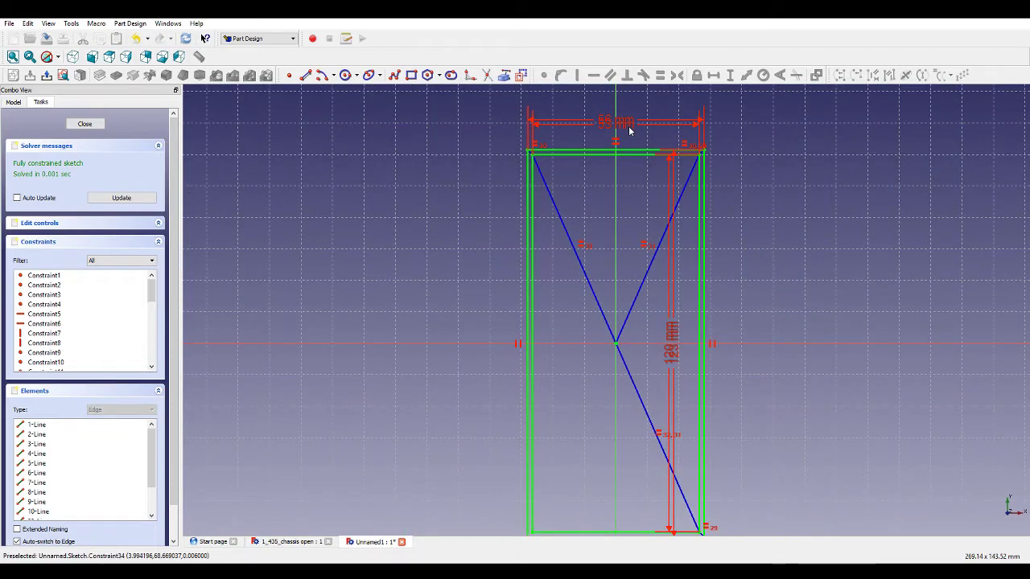
{"action": "scroll", "coordinate": [630, 131], "scroll_direction": "down", "scroll_amount": 1}
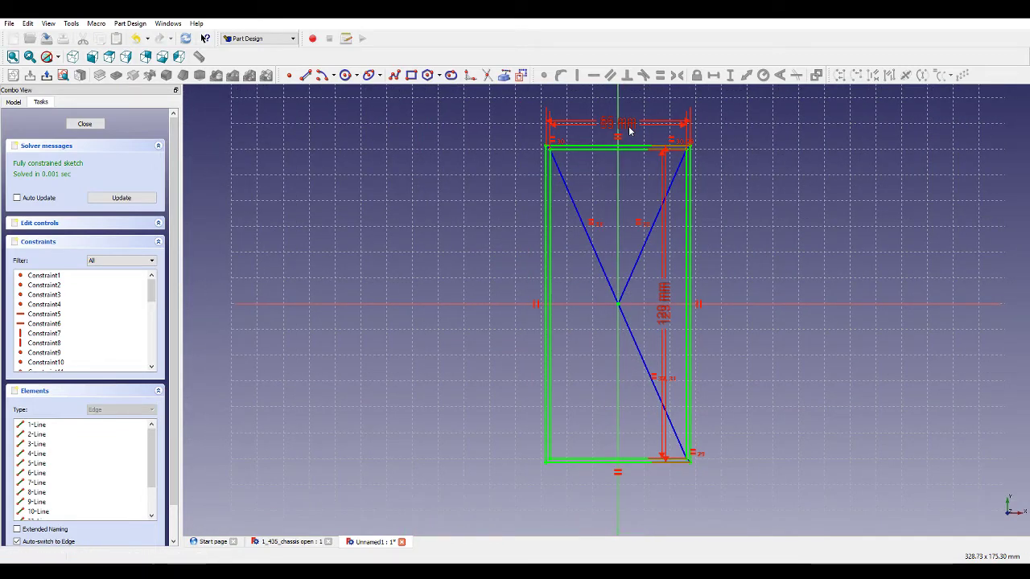
{"action": "scroll", "coordinate": [611, 115], "scroll_direction": "up", "scroll_amount": 3}
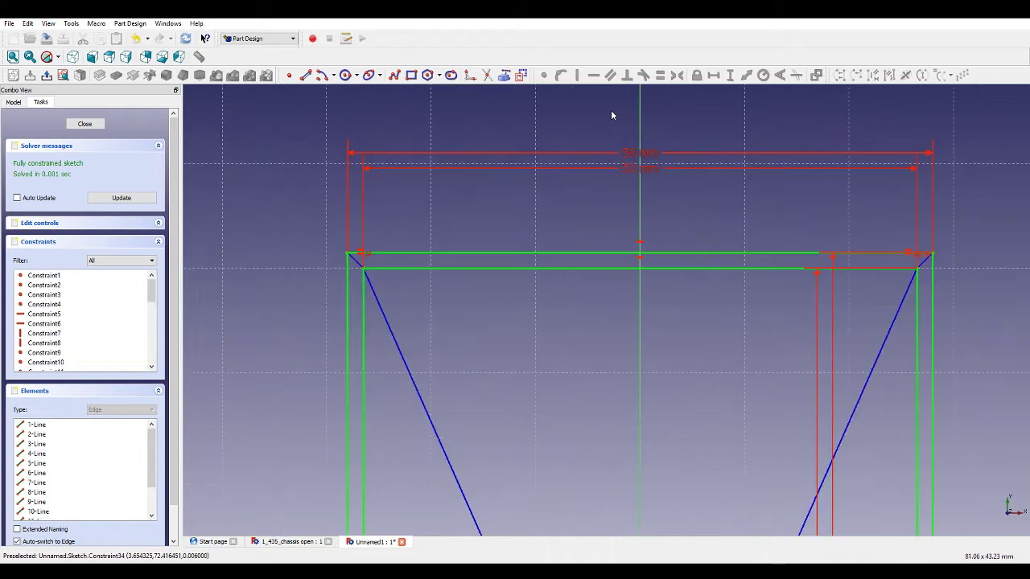
Close the frame sketch and pad it to a length of 0.5 mm.
{"action": "left_click", "coordinate": [88, 124]}
{"action": "left_click", "coordinate": [100, 76]}
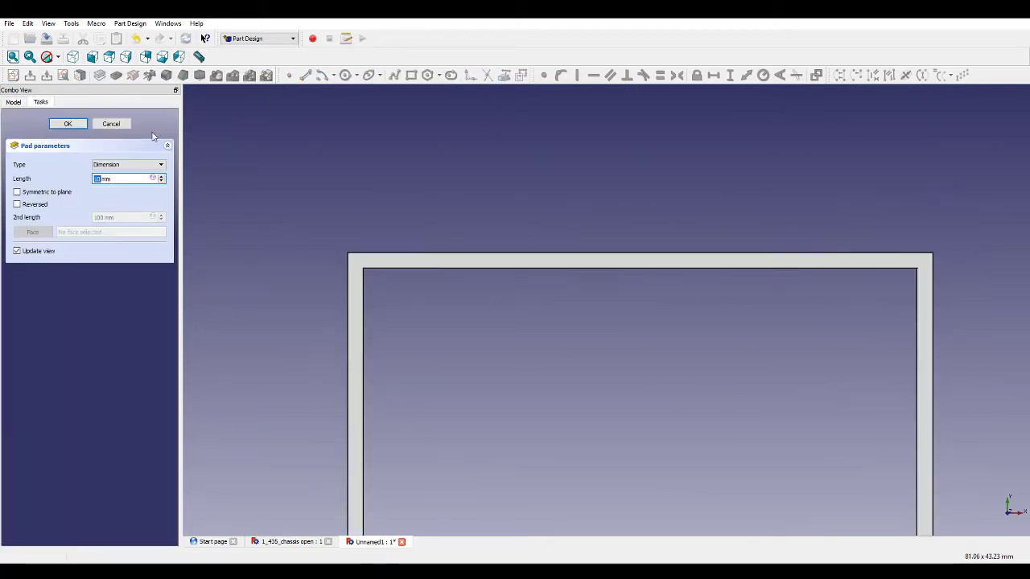
{"action": "type", "text": "0"}
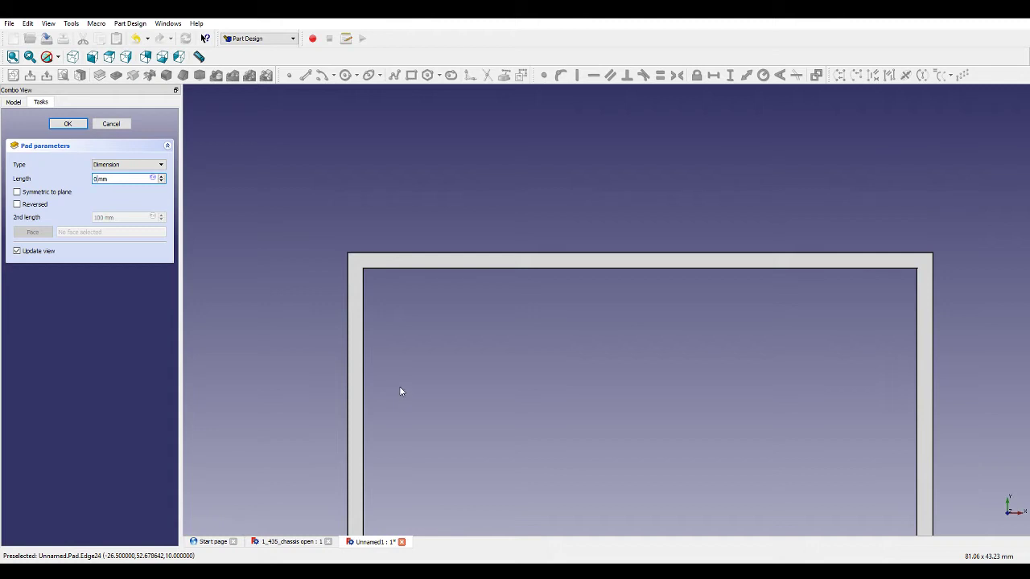
{"action": "type", "text": ".5"}
{"action": "key", "text": "Return"}
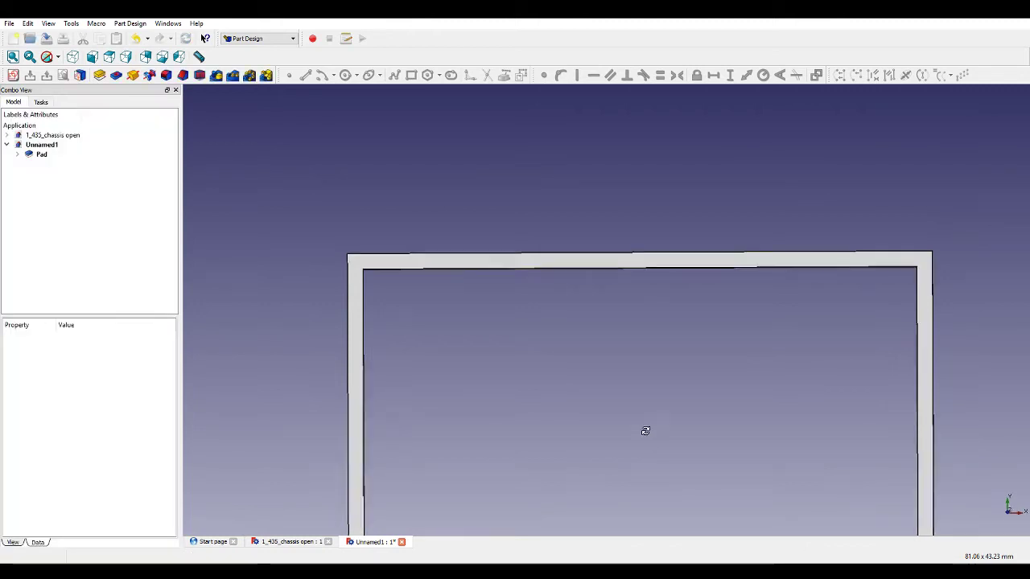
Orbit to the padded frame, select it, and start a new sketch on it.
{"action": "middle_click_drag", "start_coordinate": [646, 430], "coordinate": [449, 306]}
{"action": "left_click", "coordinate": [443, 282]}
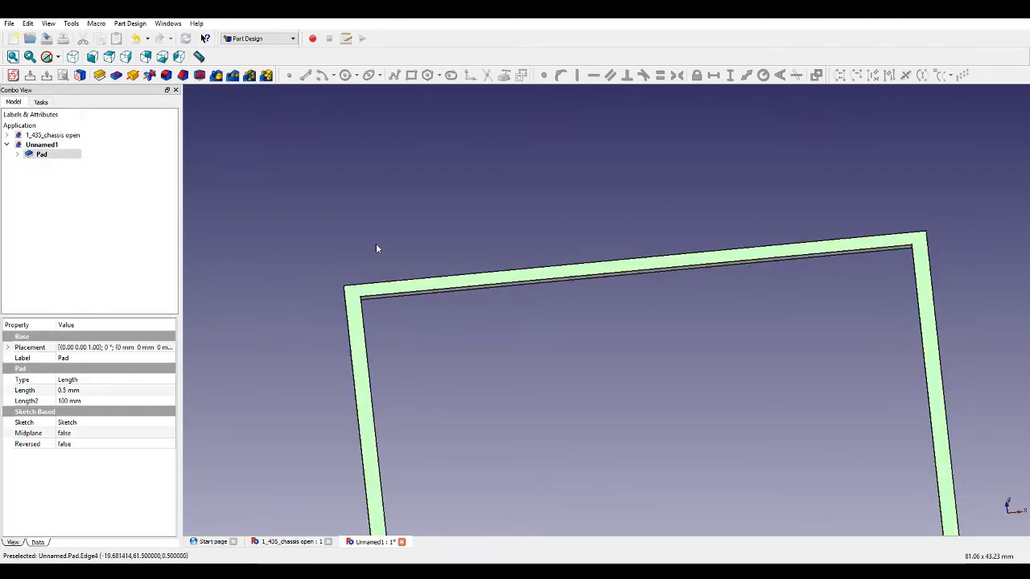
{"action": "left_click", "coordinate": [13, 74]}
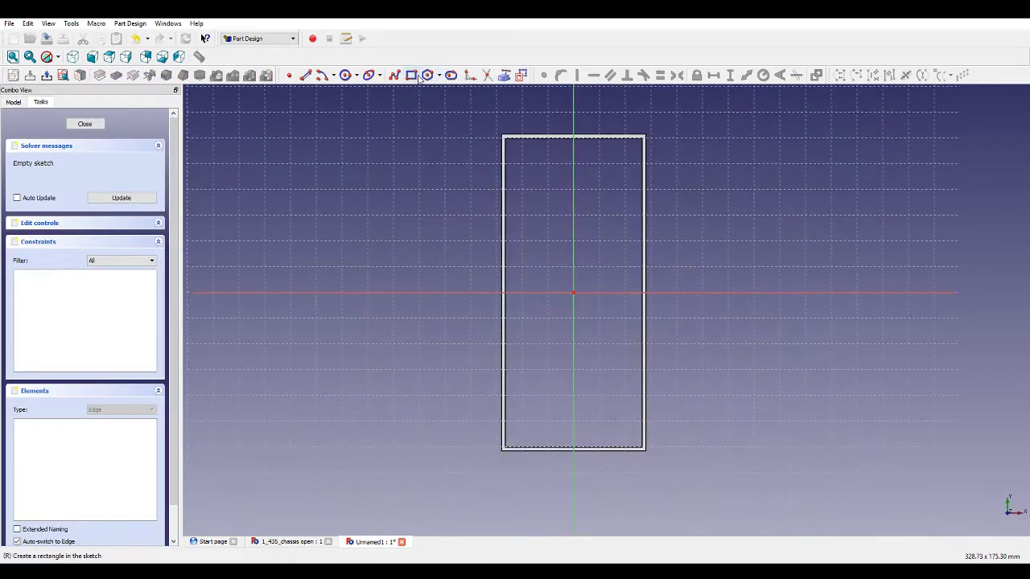
Draw an outer rectangle and an inner rectangle around the frame outline.
{"action": "left_click", "coordinate": [497, 129]}
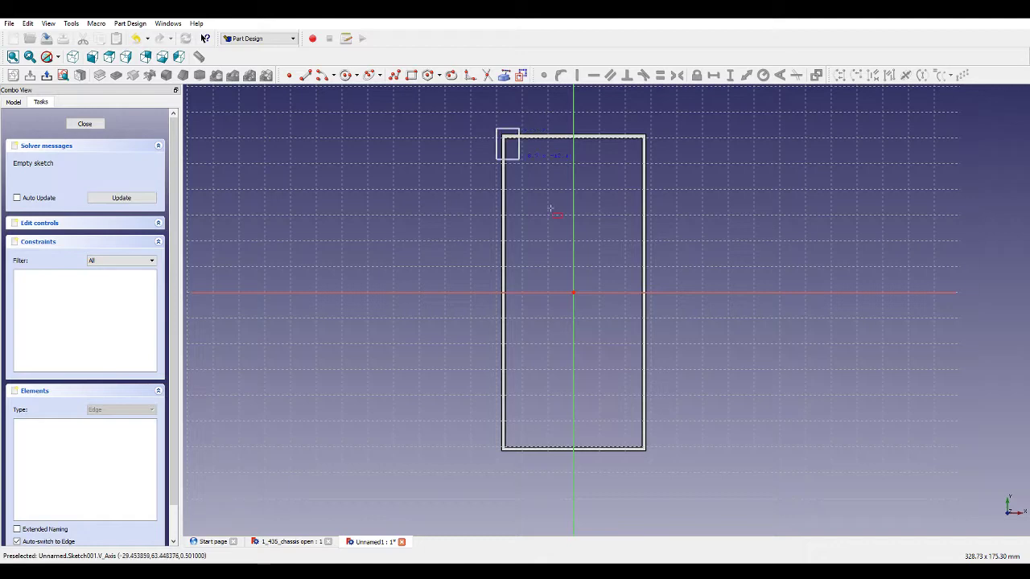
{"action": "left_click", "coordinate": [659, 463]}
{"action": "left_click", "coordinate": [653, 459]}
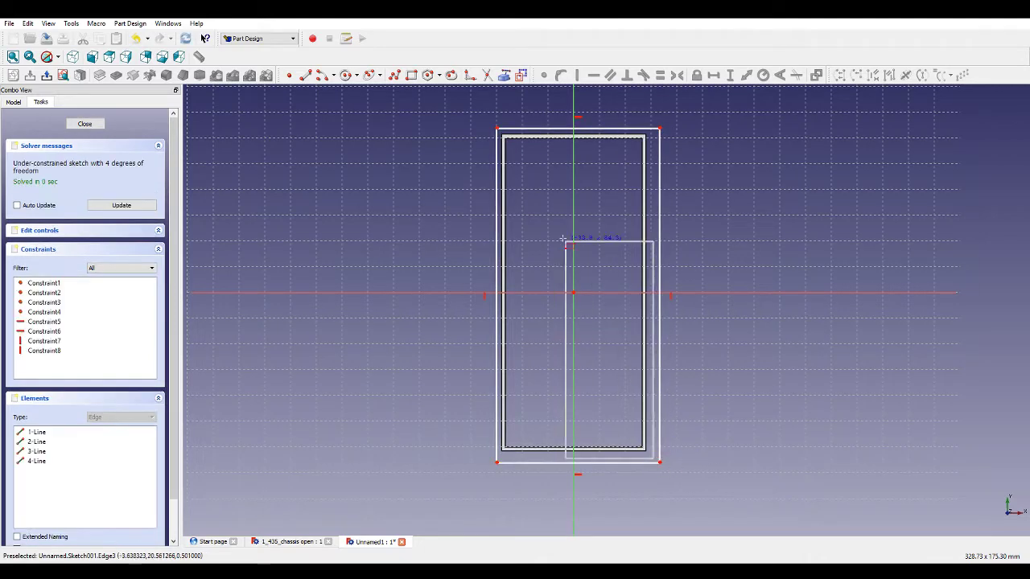
{"action": "left_click", "coordinate": [504, 135]}
Draw a line joining the outer and inner top-left rectangle corners.
{"action": "scroll", "coordinate": [505, 135], "scroll_direction": "up", "scroll_amount": 6}
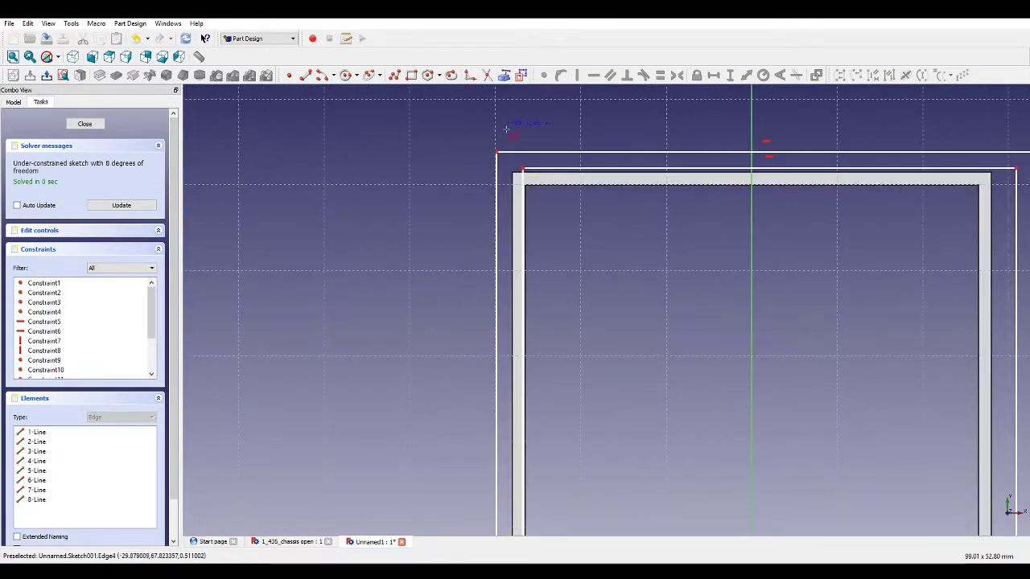
{"action": "left_click", "coordinate": [306, 75]}
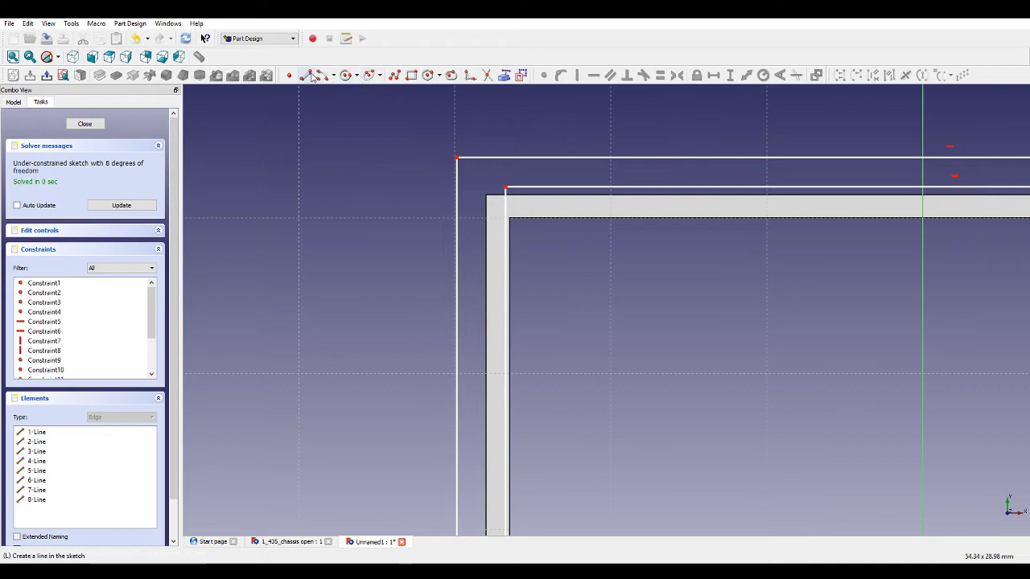
{"action": "left_click", "coordinate": [457, 157]}
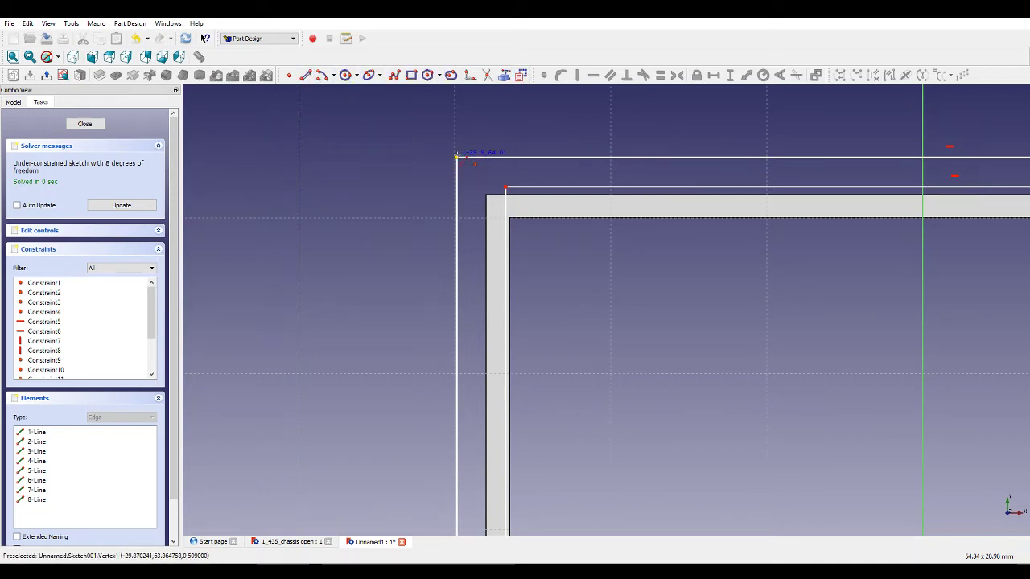
{"action": "left_click", "coordinate": [506, 187]}
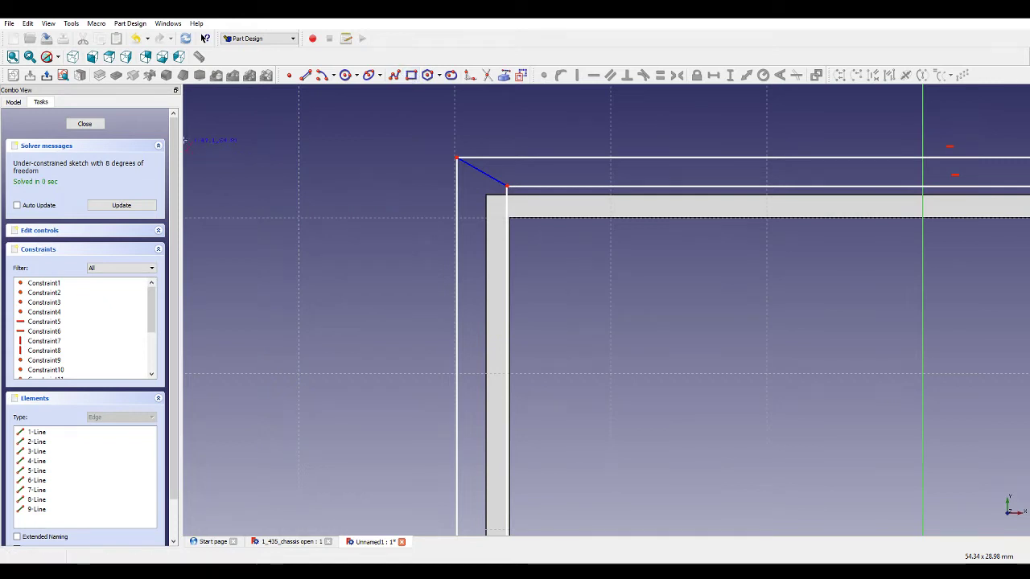
{"action": "left_click", "coordinate": [85, 125]}
{"action": "left_click", "coordinate": [40, 165]}
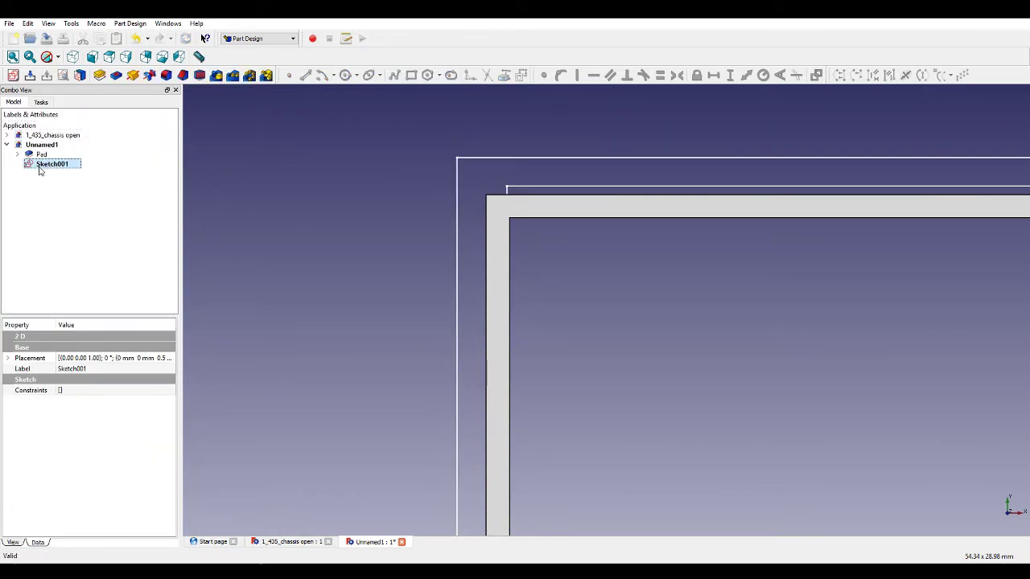
{"action": "left_click", "coordinate": [10, 215]}
{"action": "left_click", "coordinate": [17, 153]}
{"action": "left_click", "coordinate": [40, 154]}
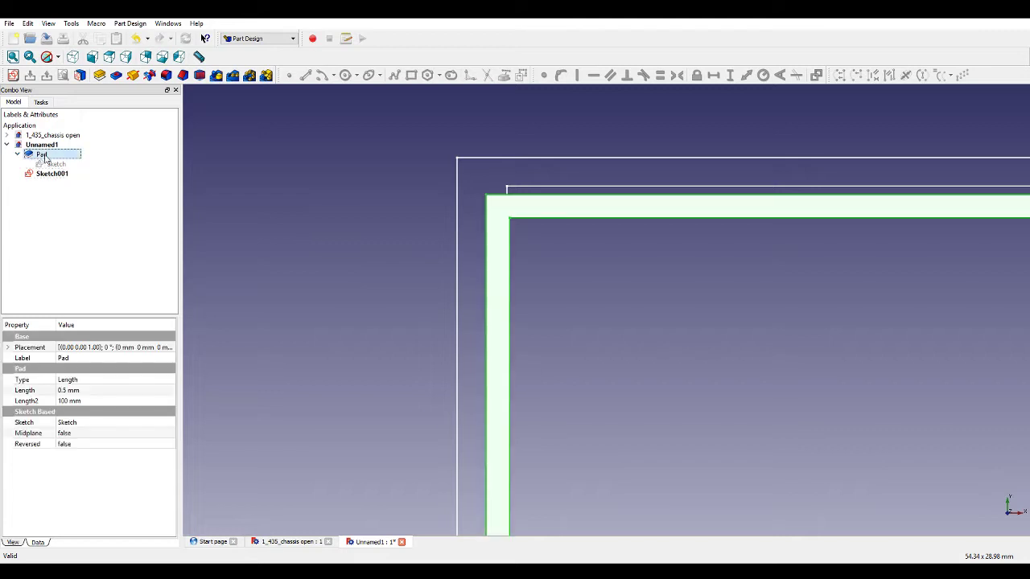
{"action": "double_click", "coordinate": [47, 158]}
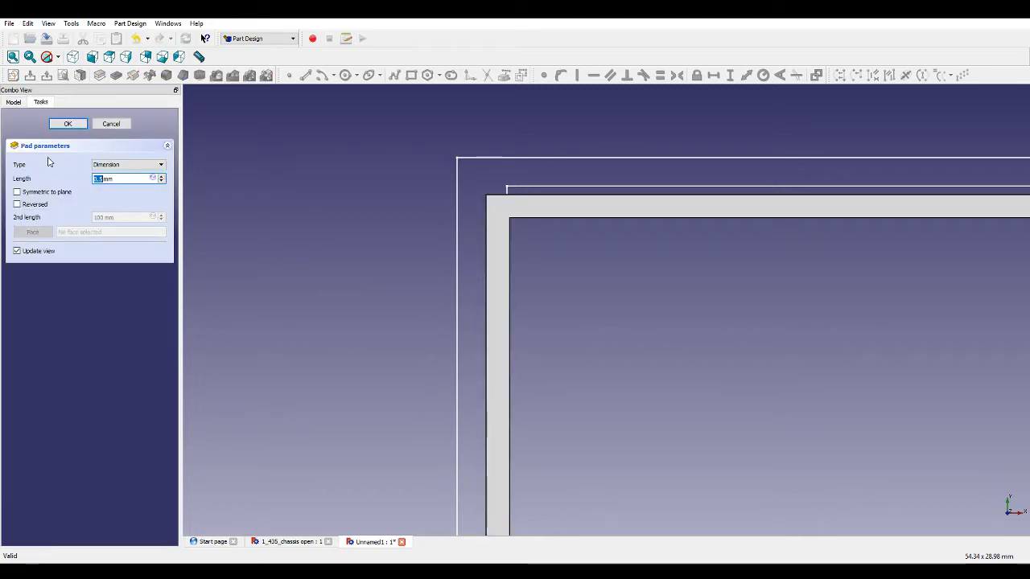
{"action": "key", "text": "Return"}
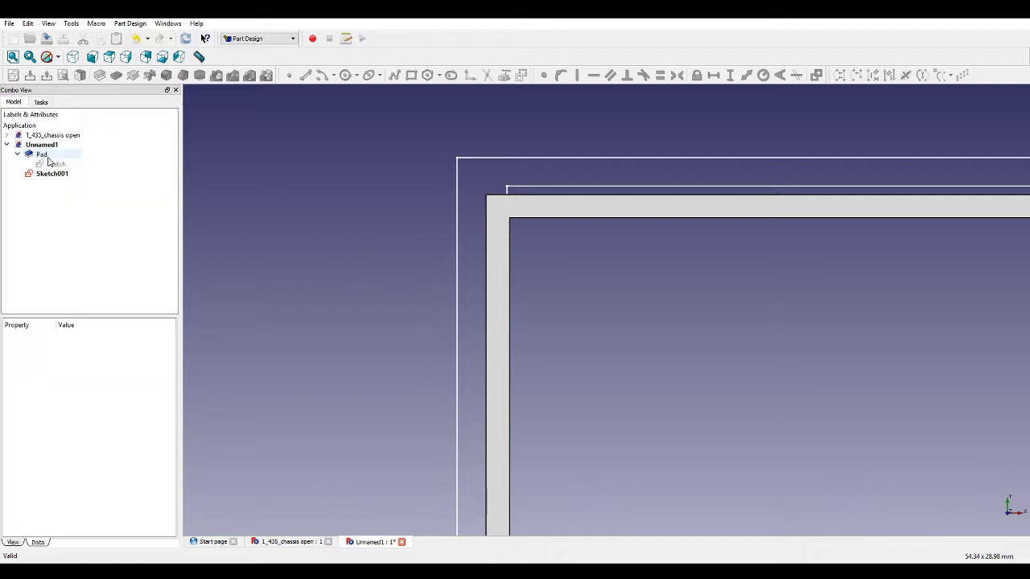
{"action": "left_click", "coordinate": [52, 173]}
{"action": "double_click", "coordinate": [58, 177]}
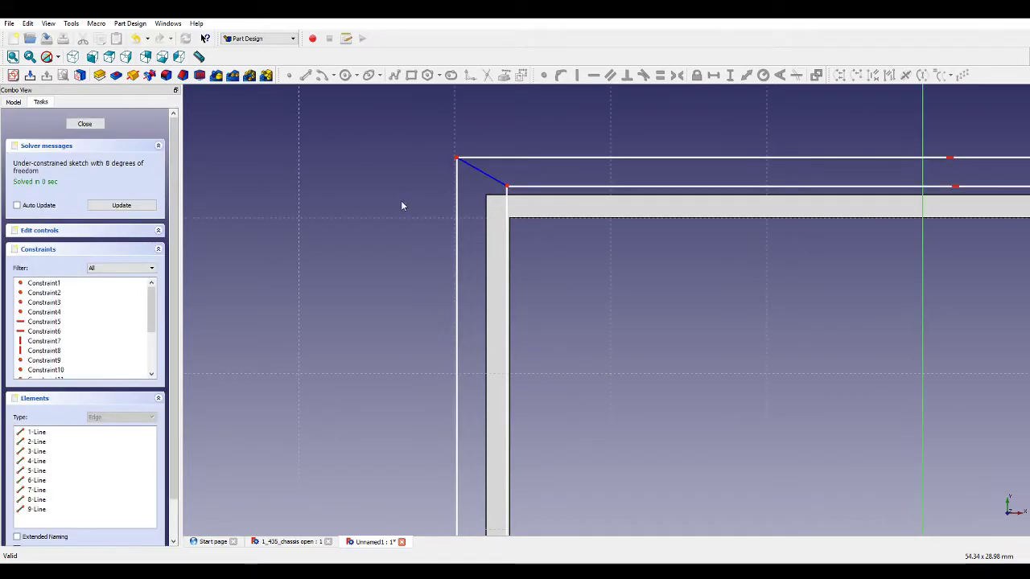
Delete the corner line and then all geometry in the sketch.
{"action": "left_click", "coordinate": [496, 183]}
{"action": "key", "text": "Delete"}
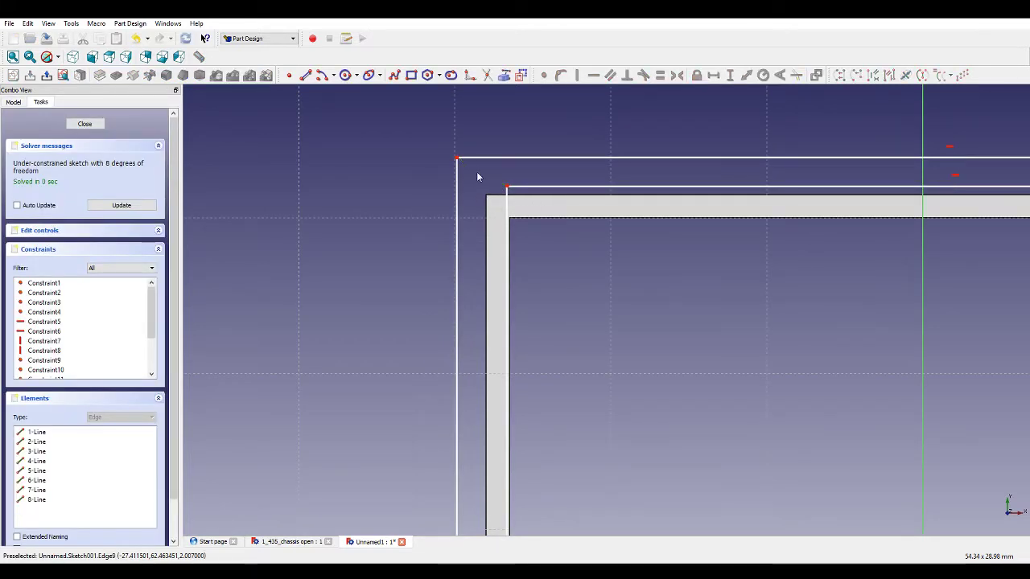
{"action": "scroll", "coordinate": [457, 166], "scroll_direction": "down", "scroll_amount": 5}
{"action": "left_click_drag", "start_coordinate": [434, 146], "coordinate": [617, 457]}
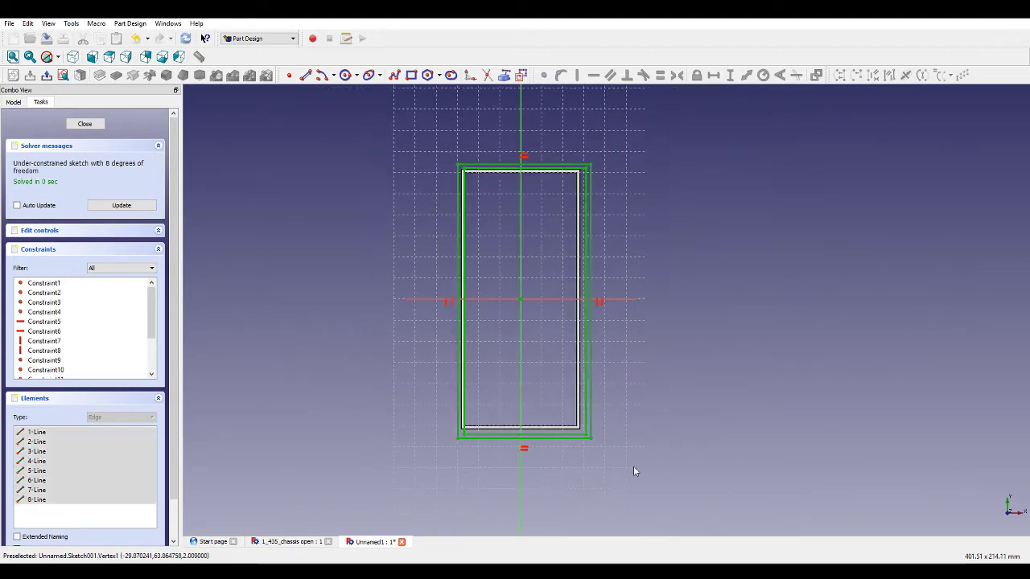
{"action": "key", "text": "Delete"}
Draw a rectangle inside the frame's inner opening.
{"action": "left_click", "coordinate": [411, 75]}
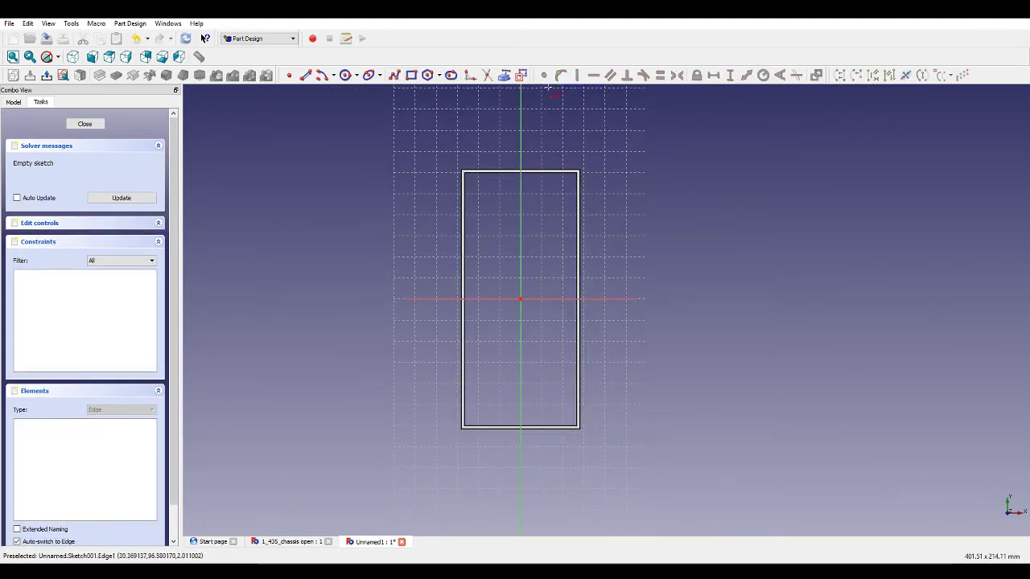
{"action": "left_click", "coordinate": [474, 183]}
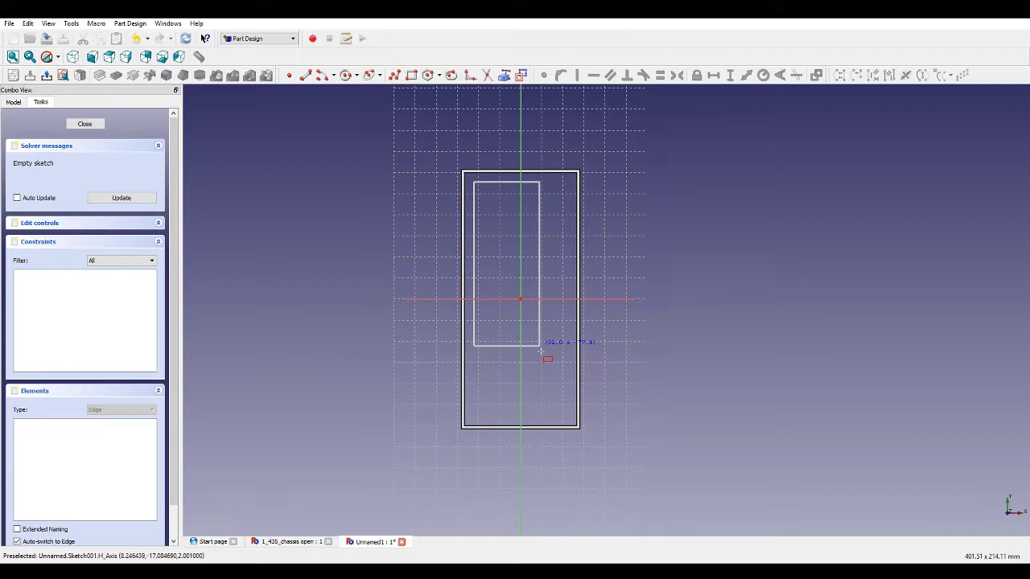
{"action": "left_click", "coordinate": [564, 419]}
{"action": "scroll", "coordinate": [565, 422], "scroll_direction": "up", "scroll_amount": 2}
{"action": "scroll", "coordinate": [534, 458], "scroll_direction": "down", "scroll_amount": 1}
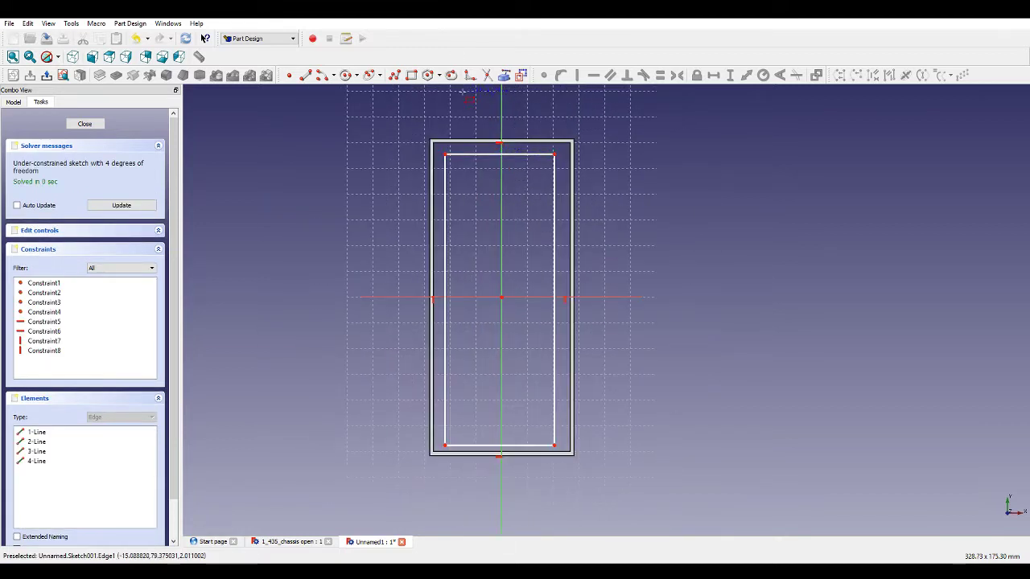
Draw diagonal brace lines from the top corners and bottom-right corner meeting at the sketch origin.
{"action": "left_click", "coordinate": [394, 75]}
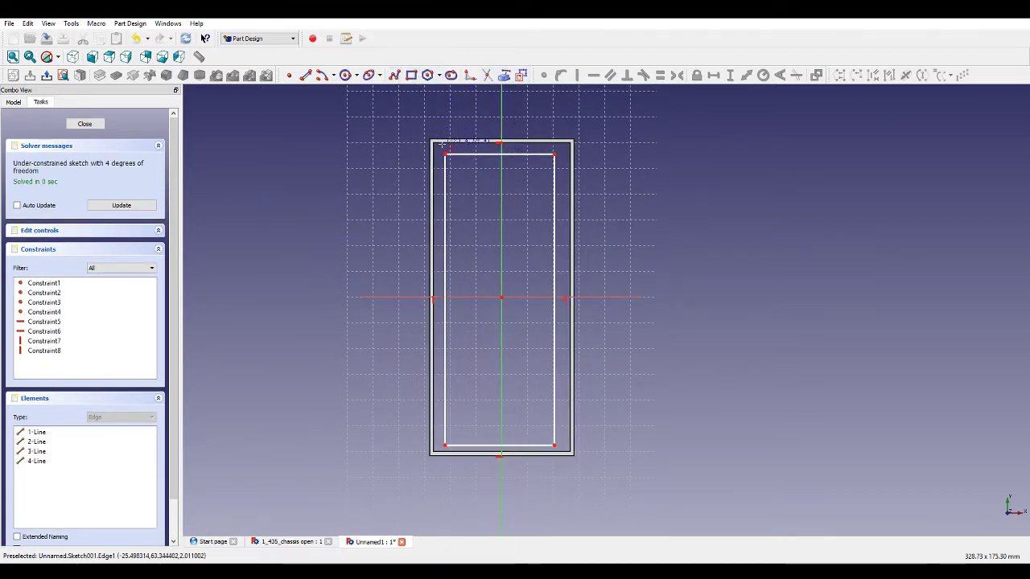
{"action": "left_click", "coordinate": [444, 154]}
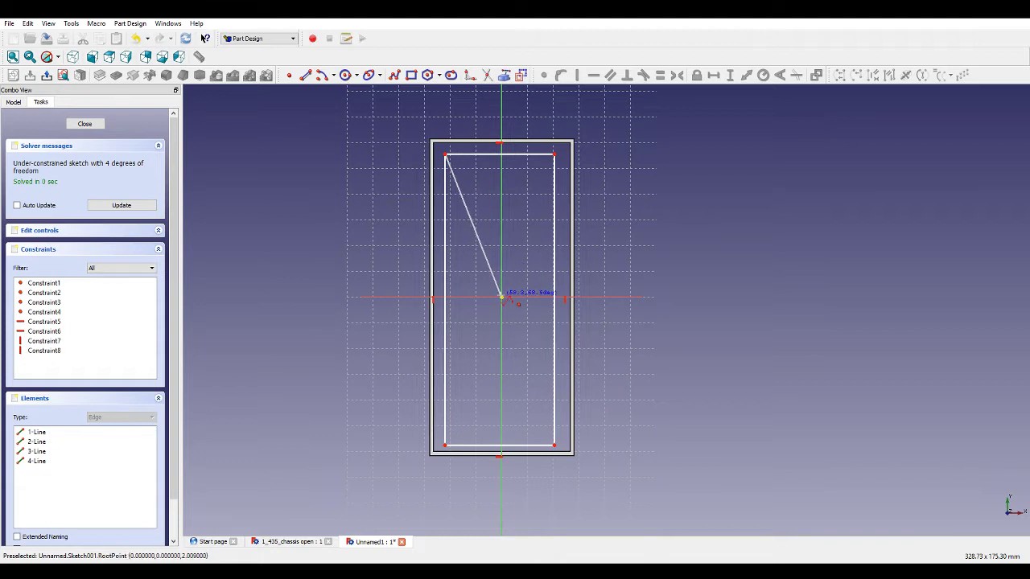
{"action": "left_click", "coordinate": [501, 298]}
{"action": "left_click", "coordinate": [553, 444]}
{"action": "right_click", "coordinate": [677, 421]}
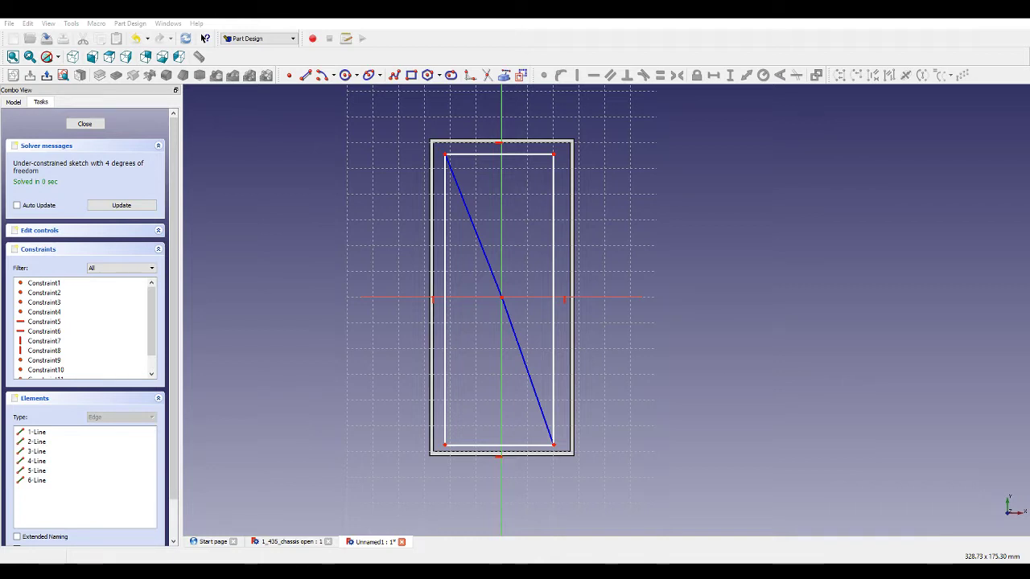
{"action": "left_click", "coordinate": [502, 297]}
{"action": "left_click", "coordinate": [554, 158]}
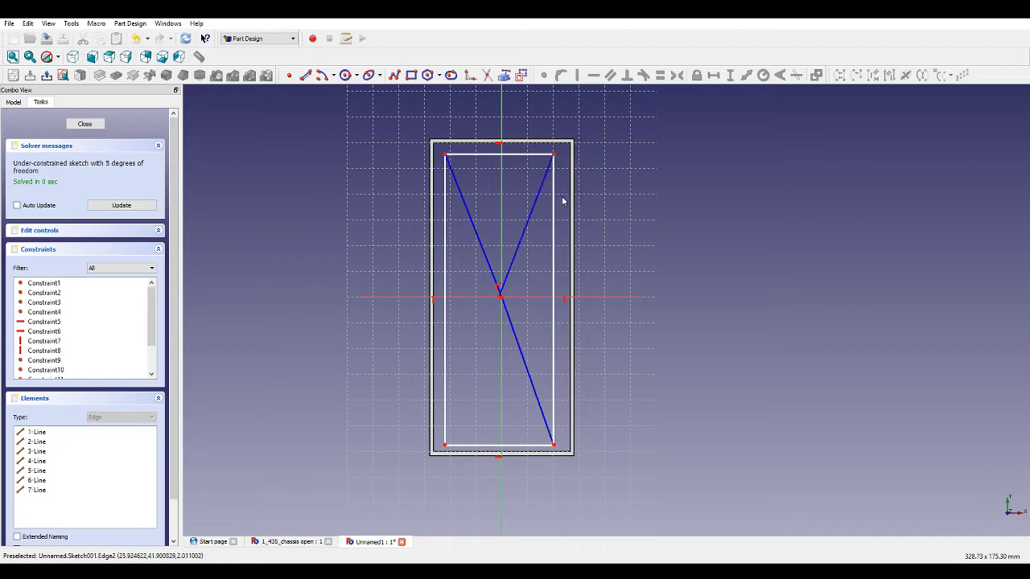
Apply equal-length constraints between the diagonal brace lines.
{"action": "scroll", "coordinate": [525, 274], "scroll_direction": "up", "scroll_amount": 5}
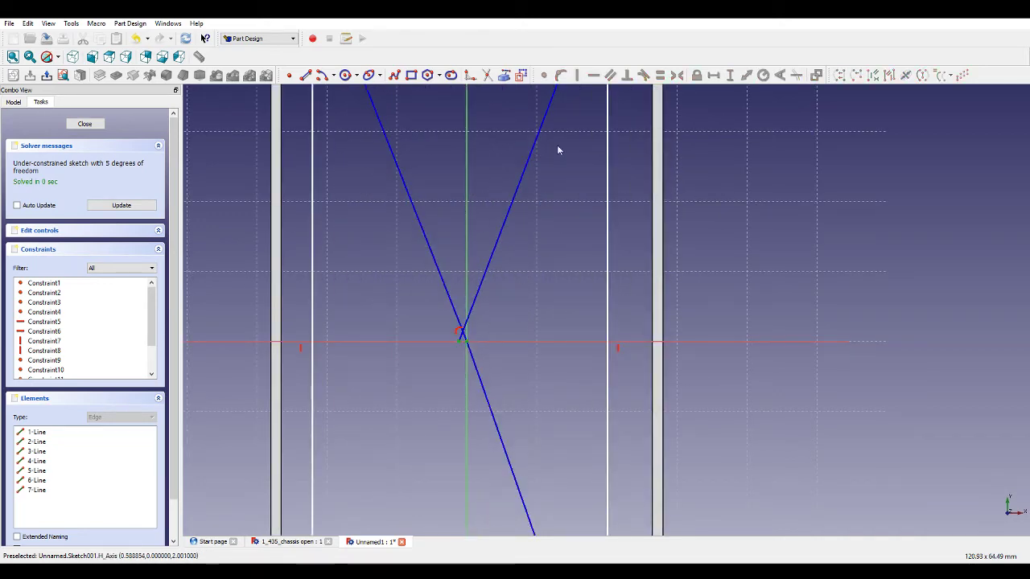
{"action": "scroll", "coordinate": [569, 285], "scroll_direction": "down", "scroll_amount": 5}
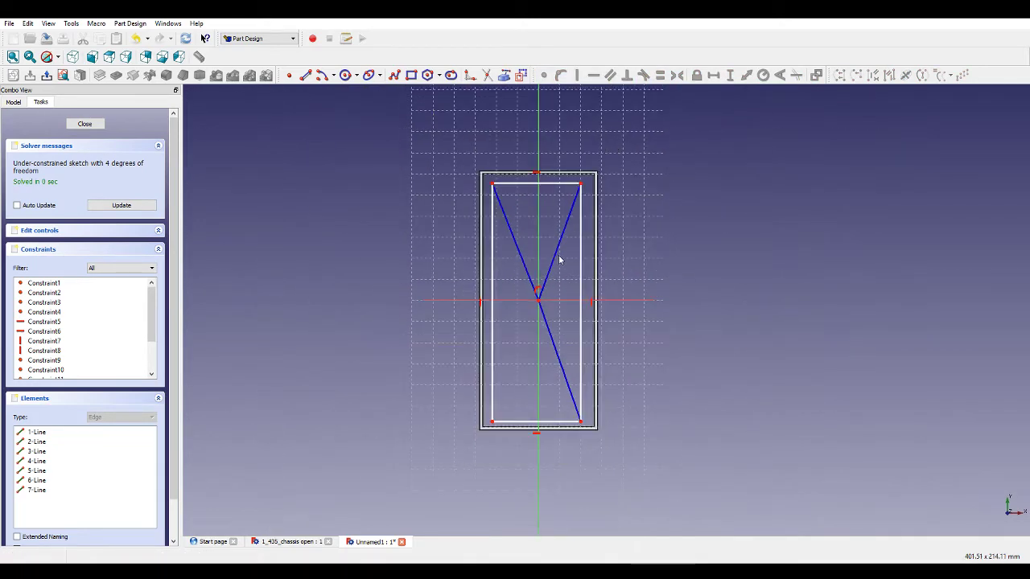
{"action": "left_click", "coordinate": [554, 260]}
{"action": "left_click", "coordinate": [549, 329]}
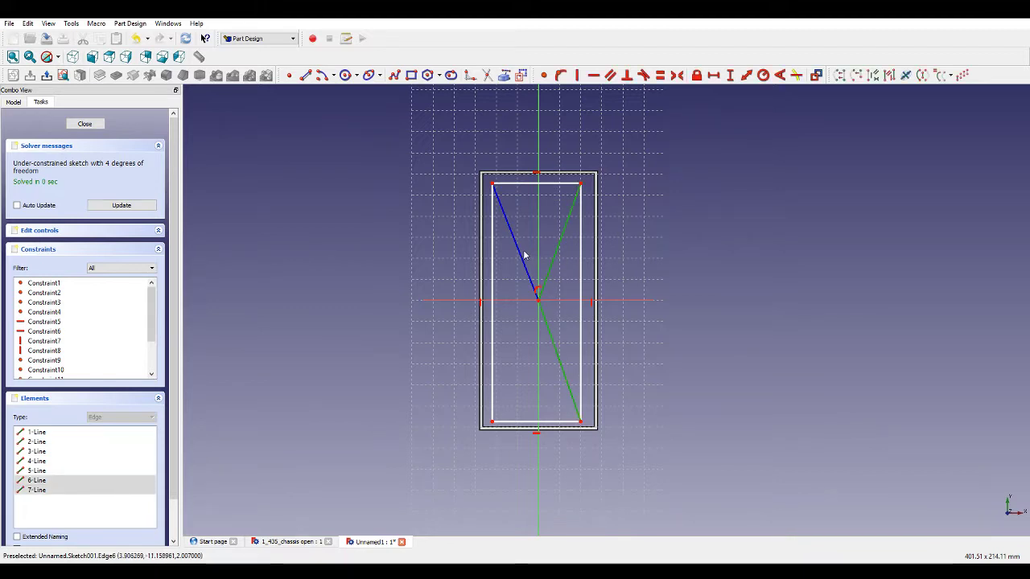
{"action": "left_click", "coordinate": [526, 247]}
{"action": "left_click", "coordinate": [528, 269]}
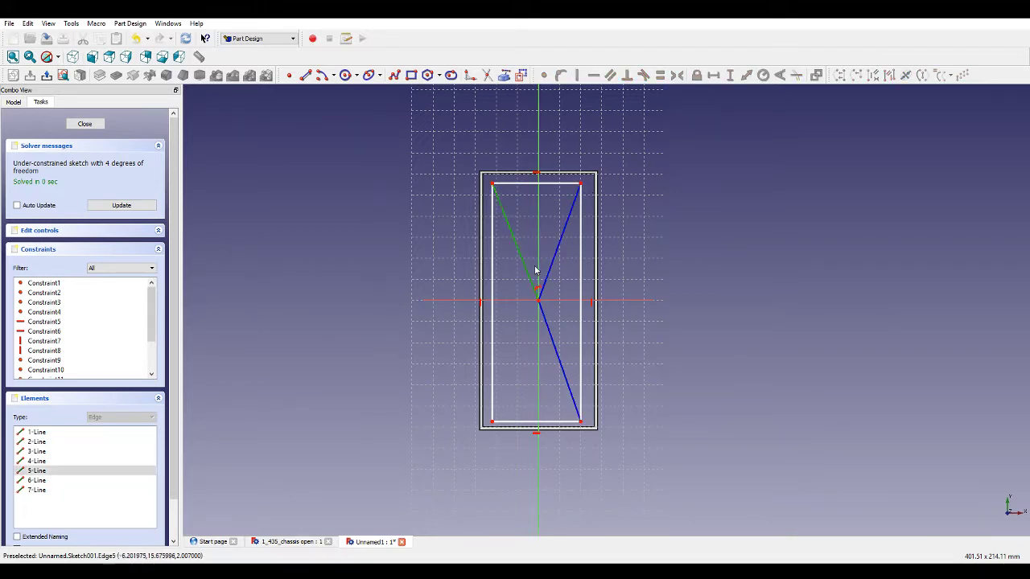
{"action": "left_click", "coordinate": [553, 263]}
{"action": "left_click", "coordinate": [547, 329]}
{"action": "left_click", "coordinate": [660, 75]}
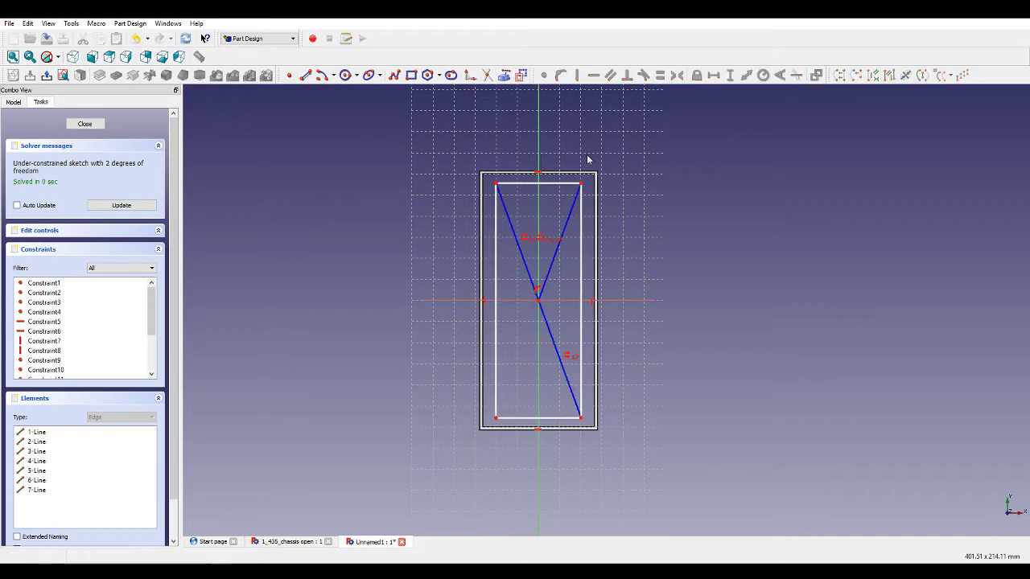
Add a horizontal distance constraint of 55 mm to the rectangle's top edge.
{"action": "scroll", "coordinate": [562, 146], "scroll_direction": "up", "scroll_amount": 5}
{"action": "scroll", "coordinate": [506, 305], "scroll_direction": "down", "scroll_amount": 2}
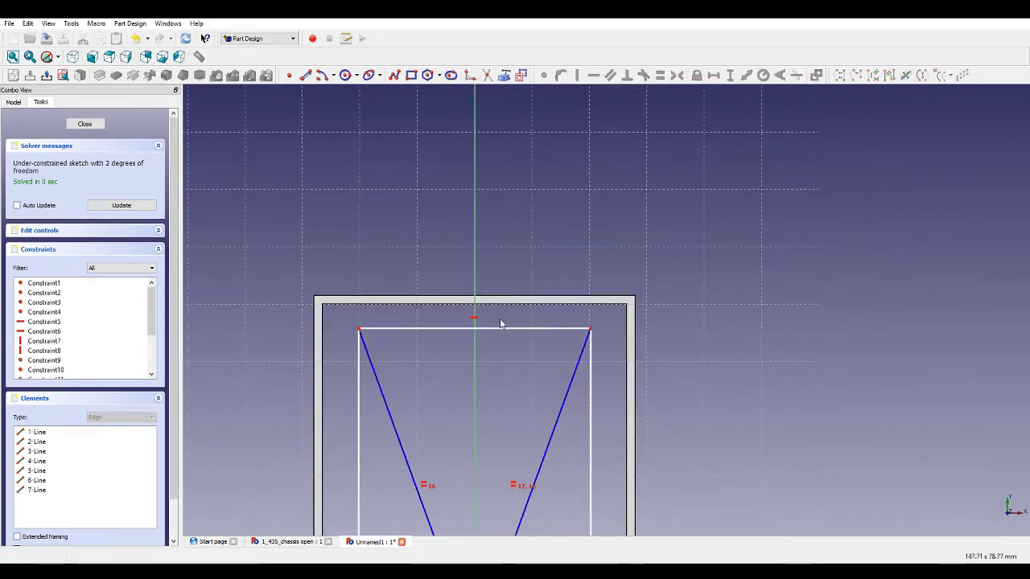
{"action": "left_click", "coordinate": [519, 328]}
{"action": "left_click", "coordinate": [712, 75]}
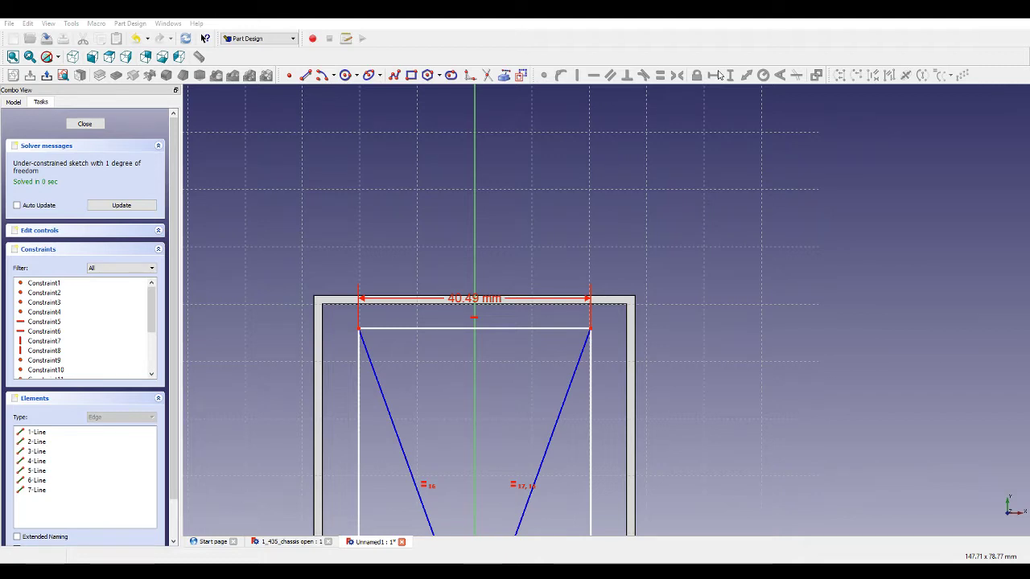
{"action": "key", "text": "Return"}
{"action": "scroll", "coordinate": [442, 308], "scroll_direction": "up", "scroll_amount": 2}
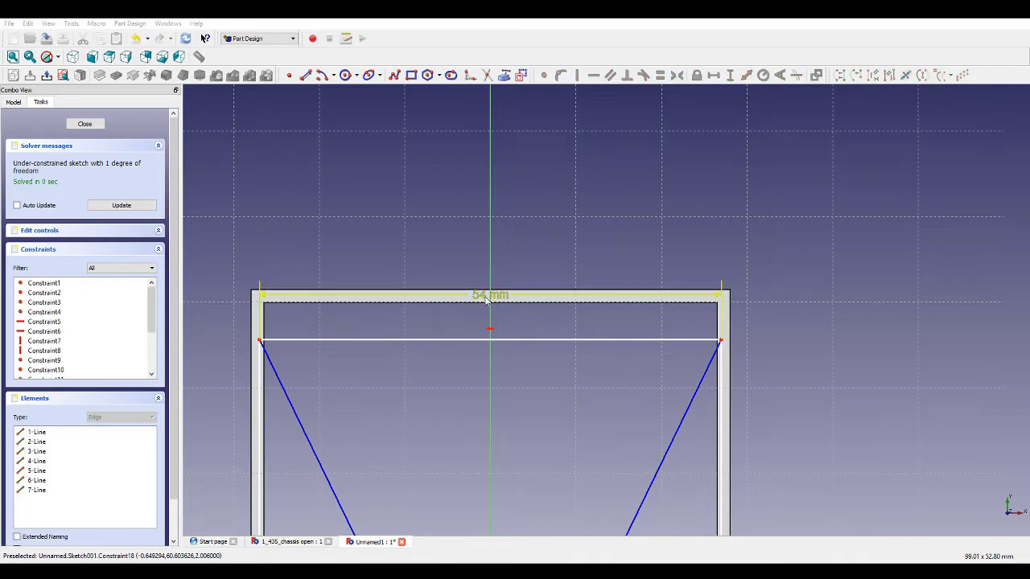
{"action": "scroll", "coordinate": [438, 348], "scroll_direction": "down", "scroll_amount": 3}
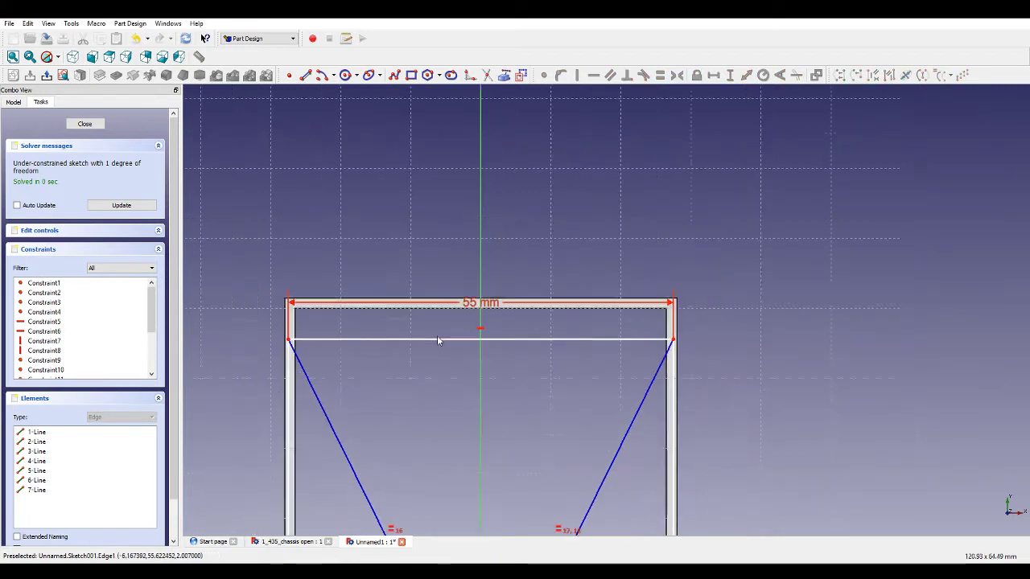
Add a vertical distance constraint along the rectangle's right side to fully constrain the sketch.
{"action": "left_click", "coordinate": [568, 376]}
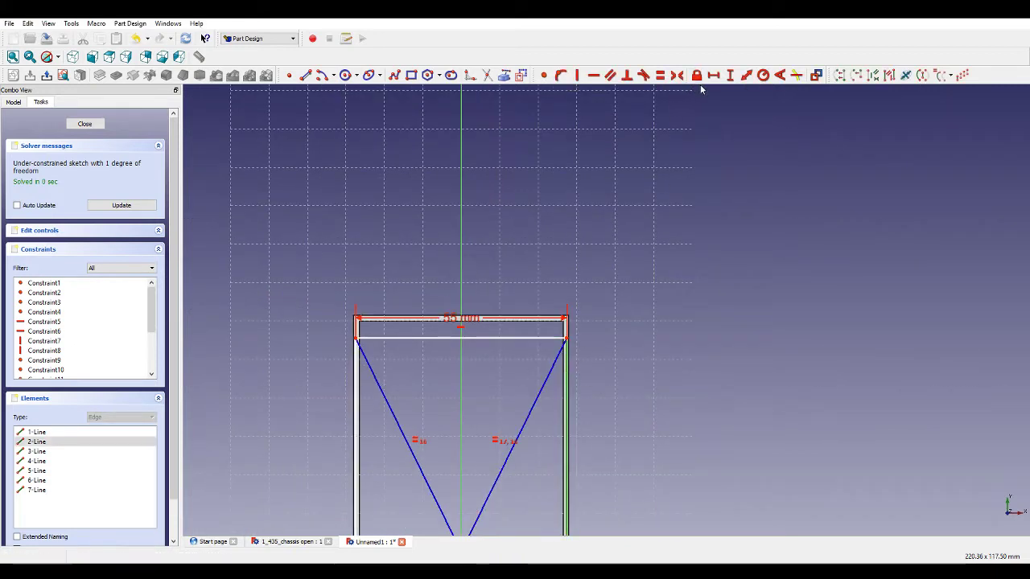
{"action": "left_click", "coordinate": [731, 78]}
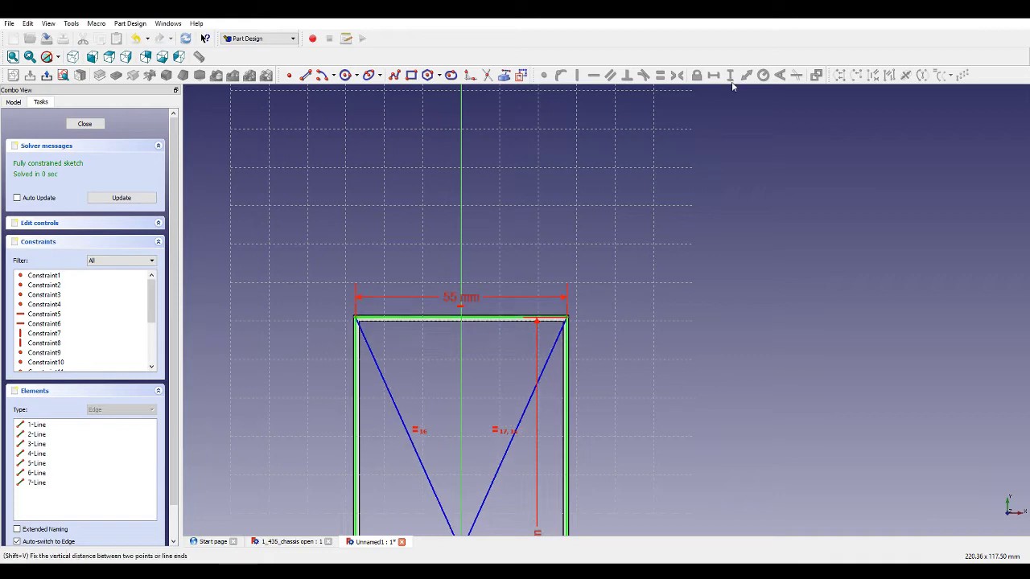
{"action": "scroll", "coordinate": [364, 339], "scroll_direction": "up", "scroll_amount": 3}
{"action": "scroll", "coordinate": [365, 339], "scroll_direction": "up", "scroll_amount": 3}
{"action": "scroll", "coordinate": [364, 305], "scroll_direction": "down", "scroll_amount": 10}
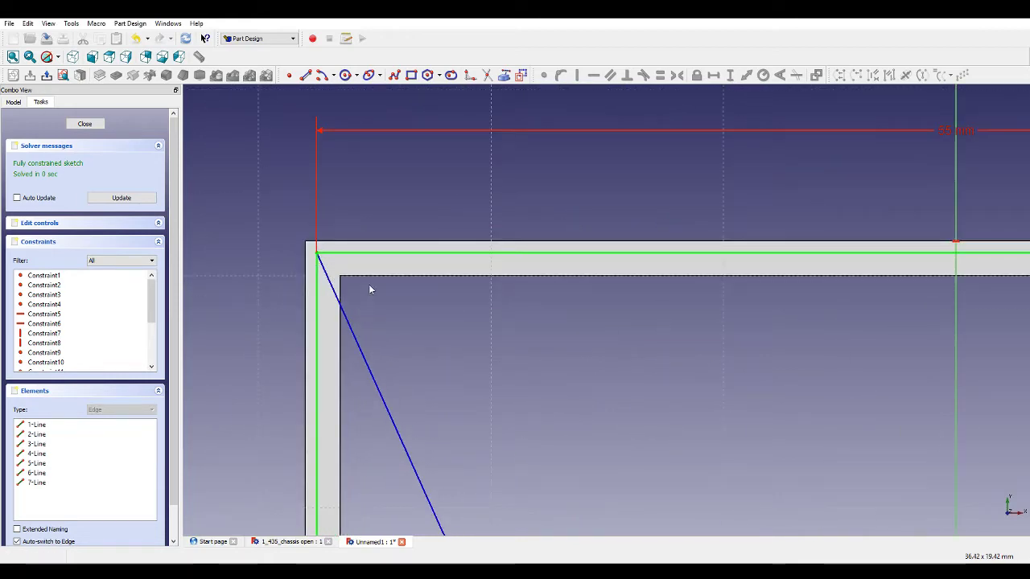
{"action": "scroll", "coordinate": [419, 387], "scroll_direction": "up", "scroll_amount": 3}
{"action": "scroll", "coordinate": [418, 387], "scroll_direction": "up", "scroll_amount": 2}
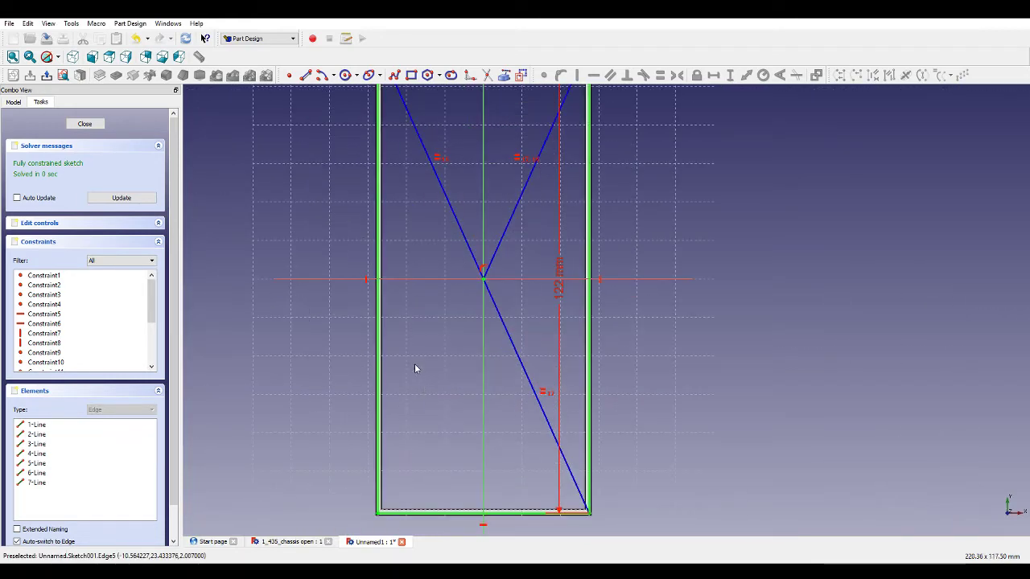
{"action": "scroll", "coordinate": [416, 368], "scroll_direction": "down", "scroll_amount": 2}
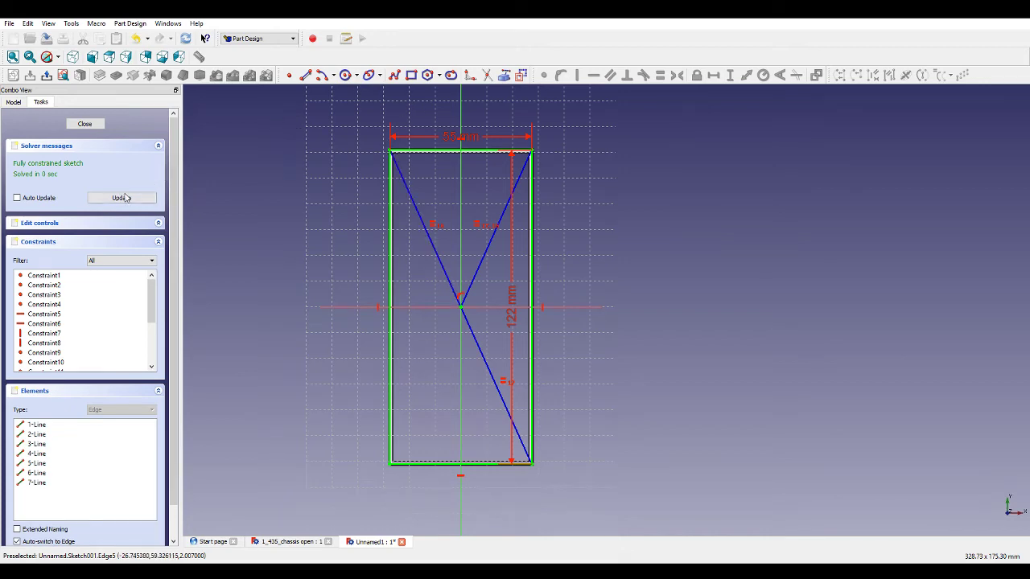
Close the sketch and pocket it 1.5 mm deep into the frame.
{"action": "left_click", "coordinate": [84, 124]}
{"action": "left_click", "coordinate": [117, 75]}
{"action": "middle_click_drag", "start_coordinate": [265, 211], "coordinate": [226, 122]}
{"action": "scroll", "coordinate": [304, 248], "scroll_direction": "up", "scroll_amount": 3}
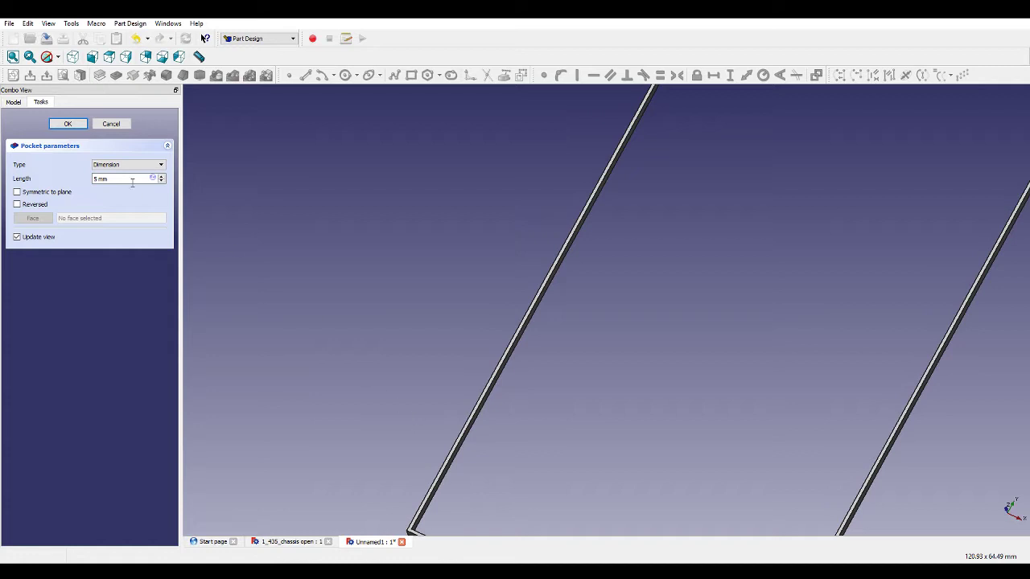
{"action": "left_click_drag", "start_coordinate": [97, 179], "coordinate": [88, 180]}
{"action": "type", "text": "1"}
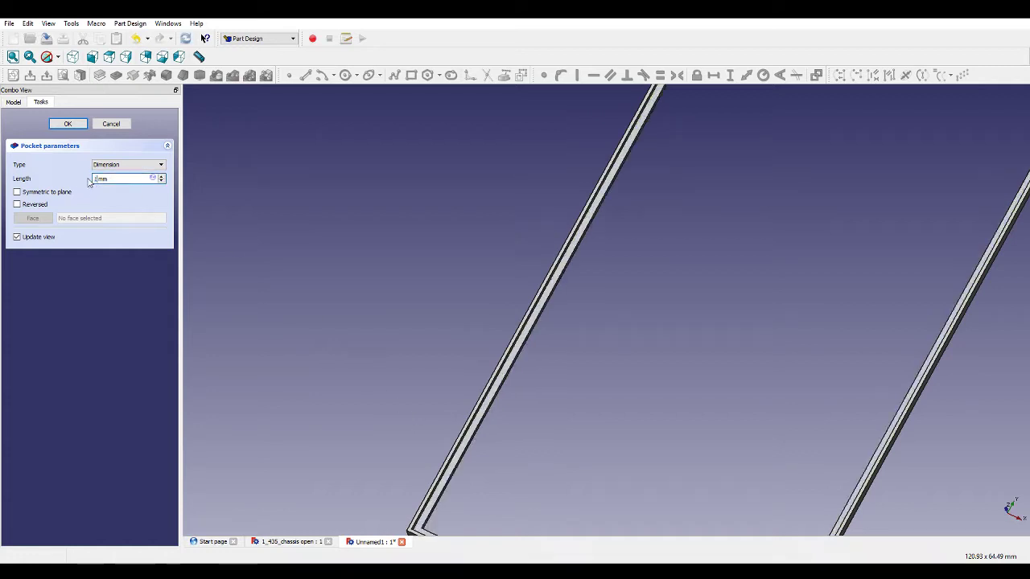
{"action": "key", "text": "Return"}
{"action": "scroll", "coordinate": [575, 237], "scroll_direction": "down", "scroll_amount": 5}
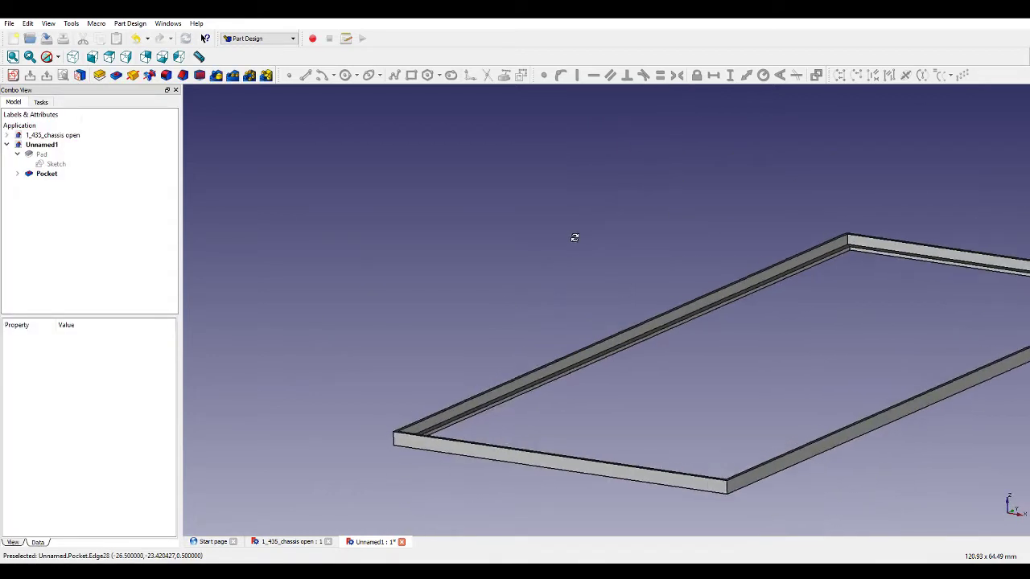
Reopen the frame's original sketch and set the inner opening's width dimension to 52 mm.
{"action": "scroll", "coordinate": [587, 249], "scroll_direction": "down", "scroll_amount": 3}
{"action": "scroll", "coordinate": [707, 325], "scroll_direction": "up", "scroll_amount": 2}
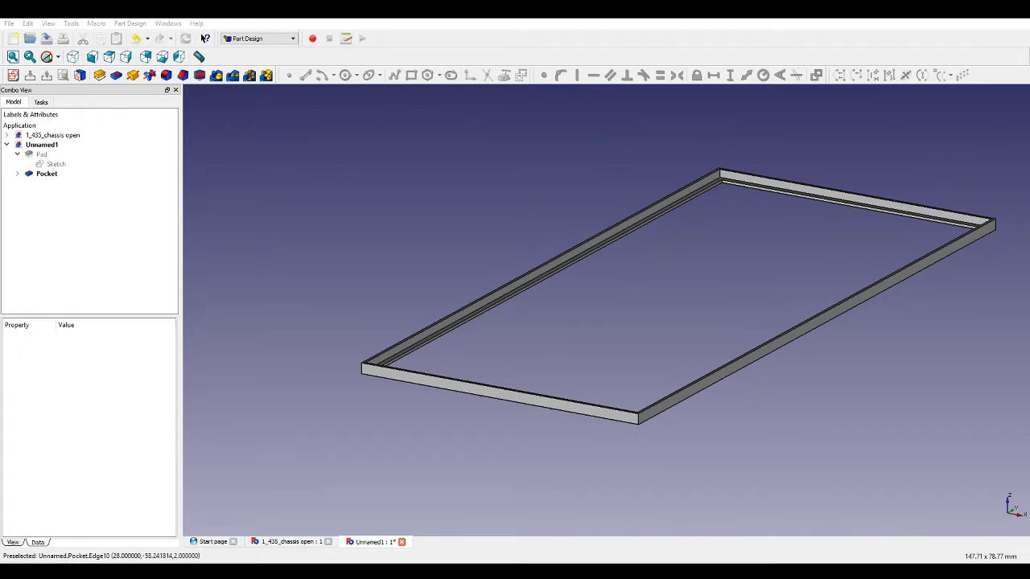
{"action": "scroll", "coordinate": [633, 397], "scroll_direction": "up", "scroll_amount": 1}
{"action": "scroll", "coordinate": [634, 399], "scroll_direction": "up", "scroll_amount": 1}
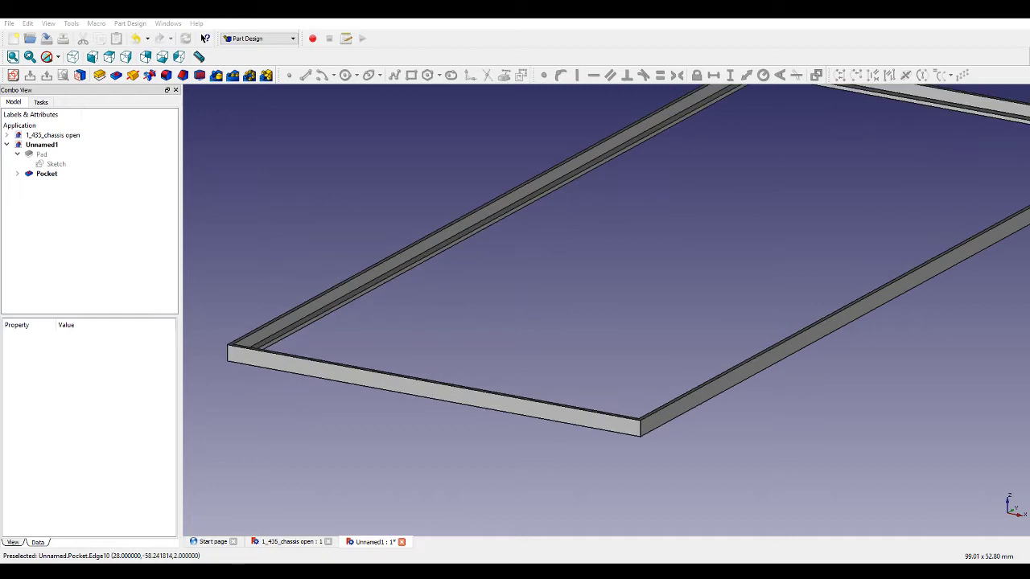
{"action": "mouse_move", "coordinate": [634, 399]}
{"action": "middle_mouse_down"}
{"action": "mouse_move", "coordinate": [652, 344]}
{"action": "mouse_move", "coordinate": [719, 369]}
{"action": "mouse_move", "coordinate": [687, 377]}
{"action": "mouse_move", "coordinate": [678, 349]}
{"action": "mouse_move", "coordinate": [687, 314]}
{"action": "mouse_move", "coordinate": [627, 344]}
{"action": "mouse_move", "coordinate": [623, 377]}
{"action": "middle_mouse_up"}
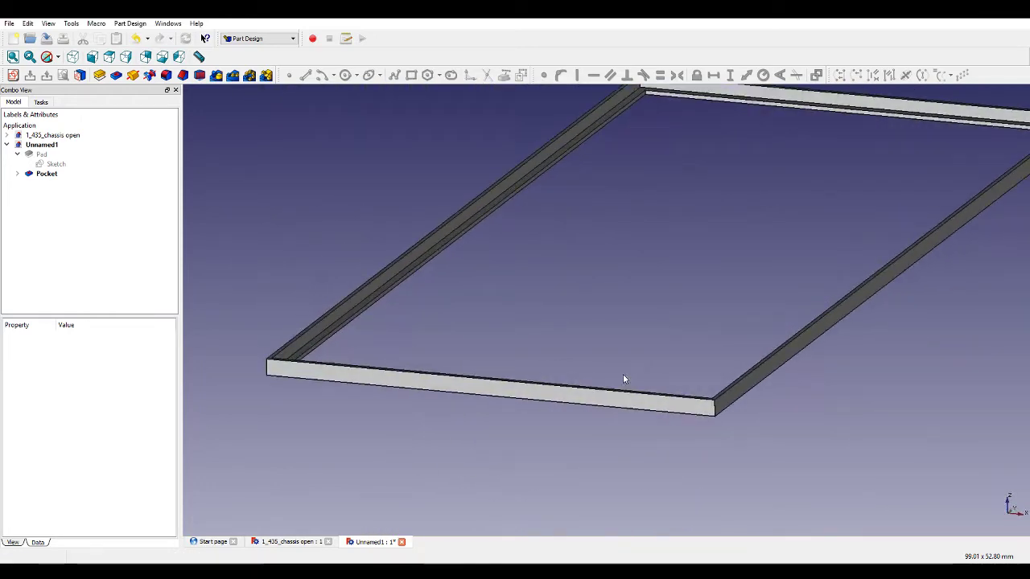
{"action": "left_click", "coordinate": [67, 167]}
{"action": "double_click", "coordinate": [67, 169]}
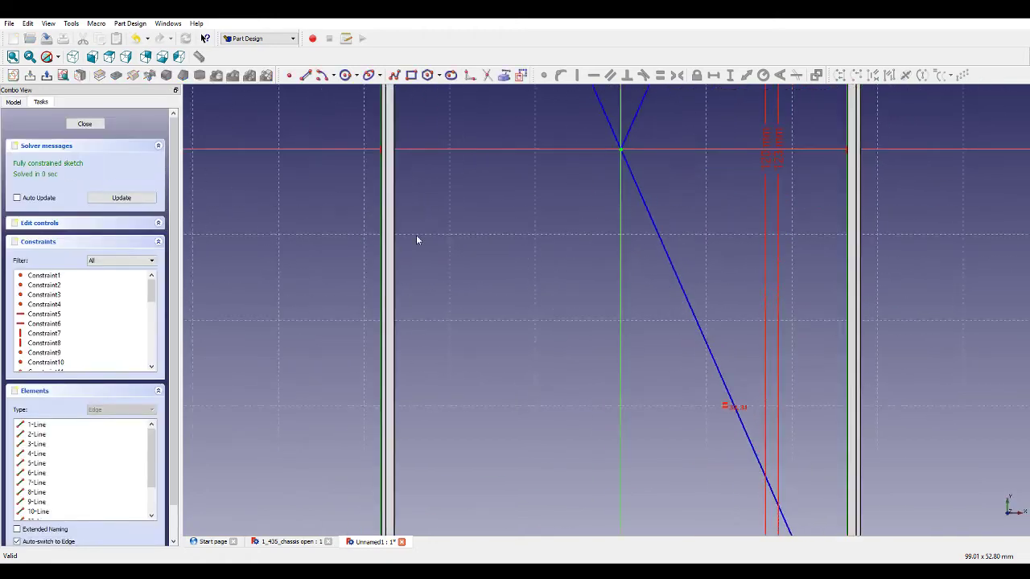
{"action": "scroll", "coordinate": [566, 117], "scroll_direction": "up", "scroll_amount": 5}
{"action": "scroll", "coordinate": [537, 121], "scroll_direction": "down", "scroll_amount": 5}
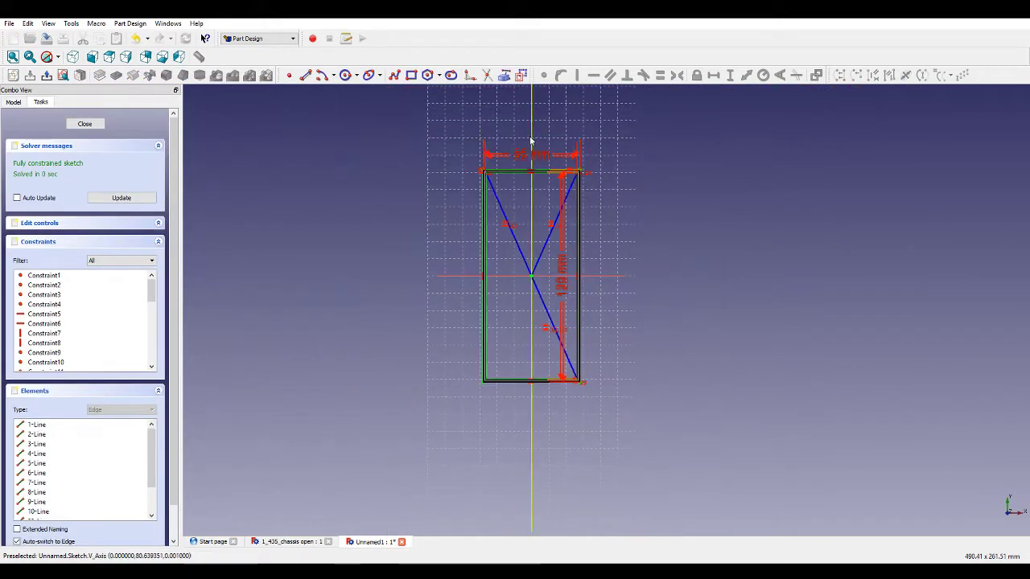
{"action": "scroll", "coordinate": [538, 122], "scroll_direction": "up", "scroll_amount": 5}
{"action": "double_click", "coordinate": [537, 235]}
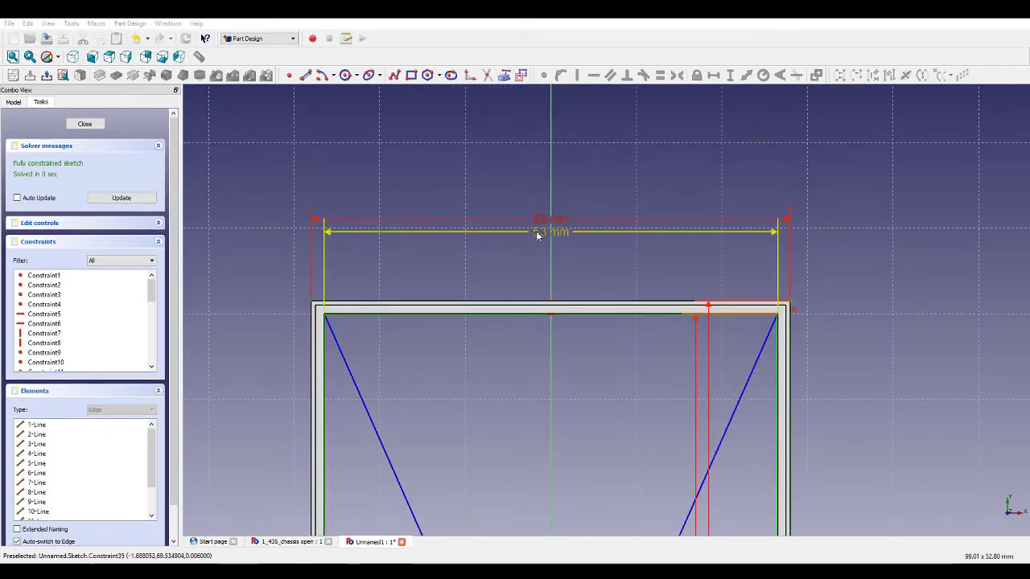
{"action": "type", "text": "52"}
{"action": "key", "text": "Return"}
Set the inner opening's height dimension to 119 mm and close the sketch.
{"action": "scroll", "coordinate": [537, 235], "scroll_direction": "down", "scroll_amount": 6}
{"action": "scroll", "coordinate": [586, 412], "scroll_direction": "up", "scroll_amount": 4}
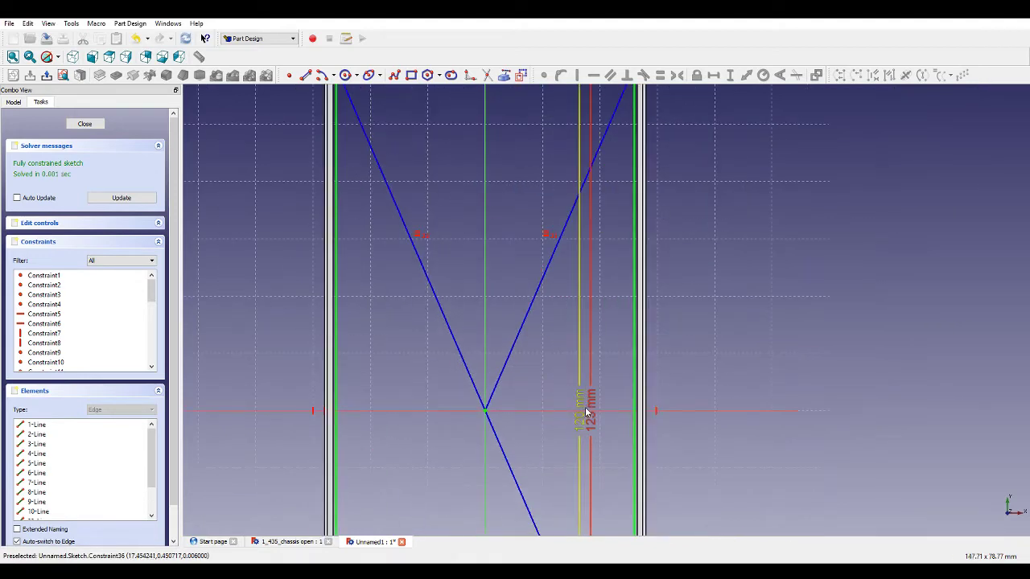
{"action": "double_click", "coordinate": [585, 405]}
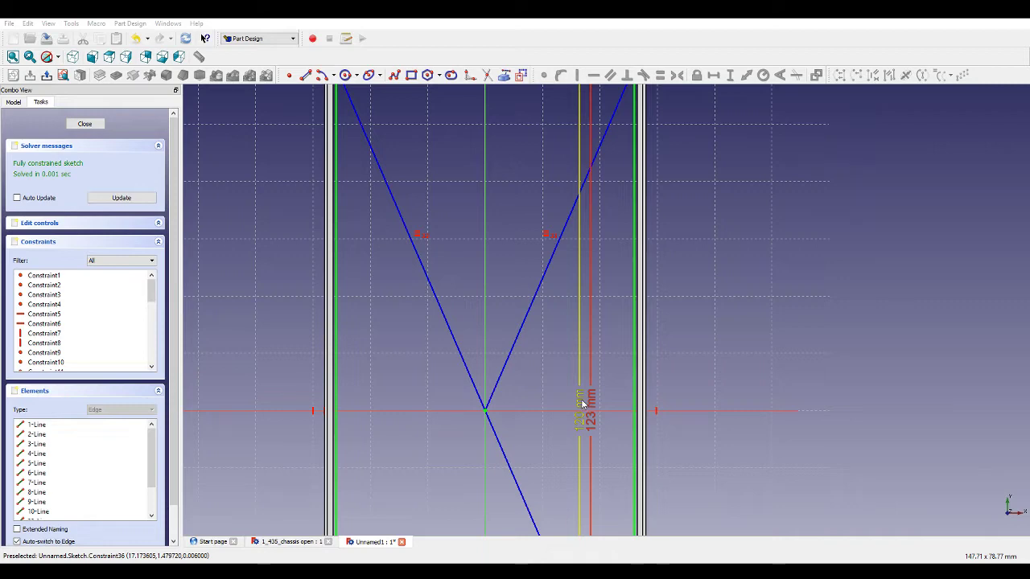
{"action": "type", "text": "119"}
{"action": "key", "text": "Return"}
{"action": "scroll", "coordinate": [582, 393], "scroll_direction": "down", "scroll_amount": 3}
{"action": "scroll", "coordinate": [503, 228], "scroll_direction": "up", "scroll_amount": 4}
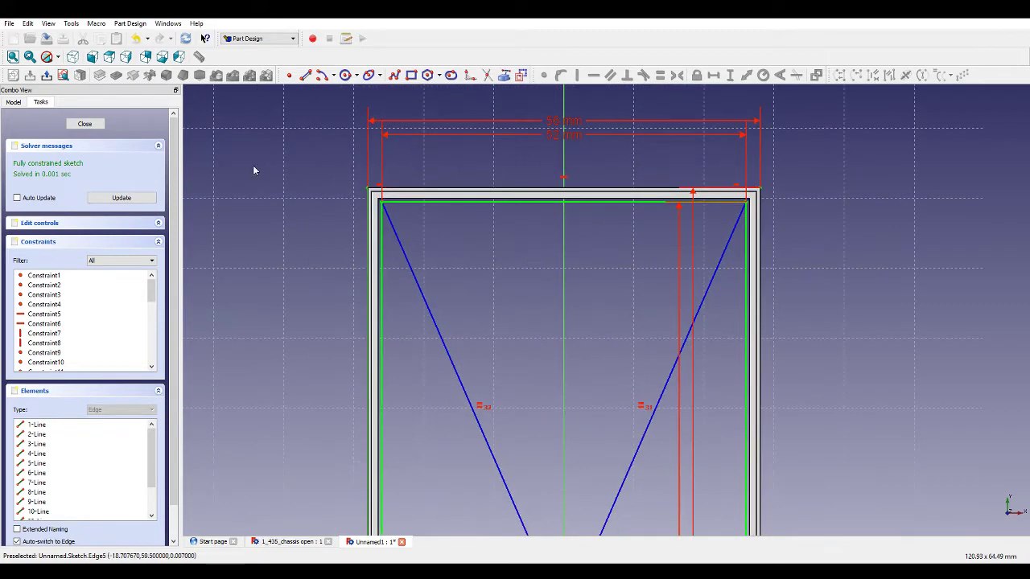
{"action": "left_click", "coordinate": [154, 200]}
{"action": "left_click", "coordinate": [85, 123]}
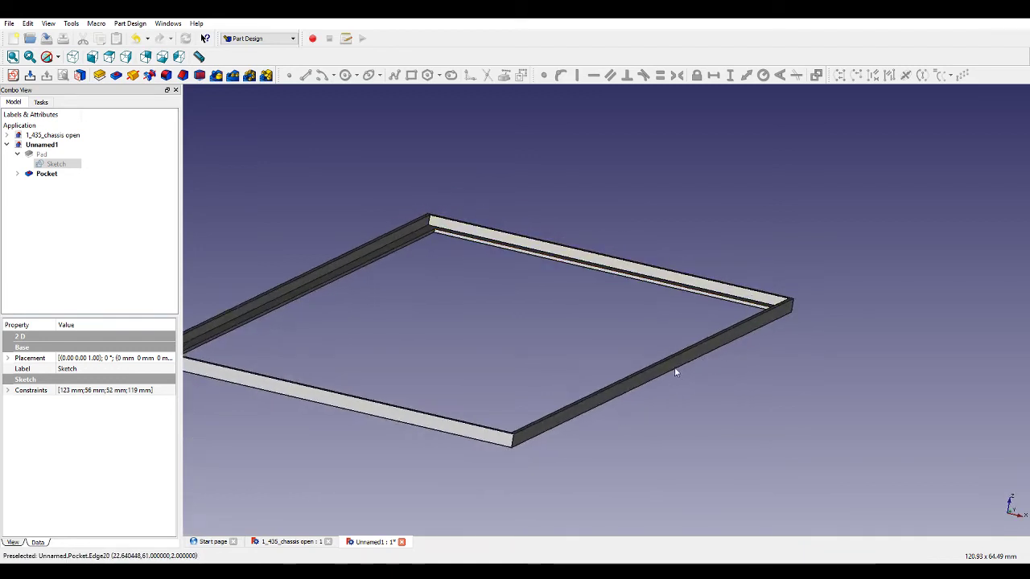
Select the pocketed frame's top face and create a new sketch on it.
{"action": "mouse_move", "coordinate": [674, 372]}
{"action": "middle_mouse_down"}
{"action": "mouse_move", "coordinate": [673, 399]}
{"action": "mouse_move", "coordinate": [703, 380]}
{"action": "middle_mouse_up"}
{"action": "left_click", "coordinate": [694, 387]}
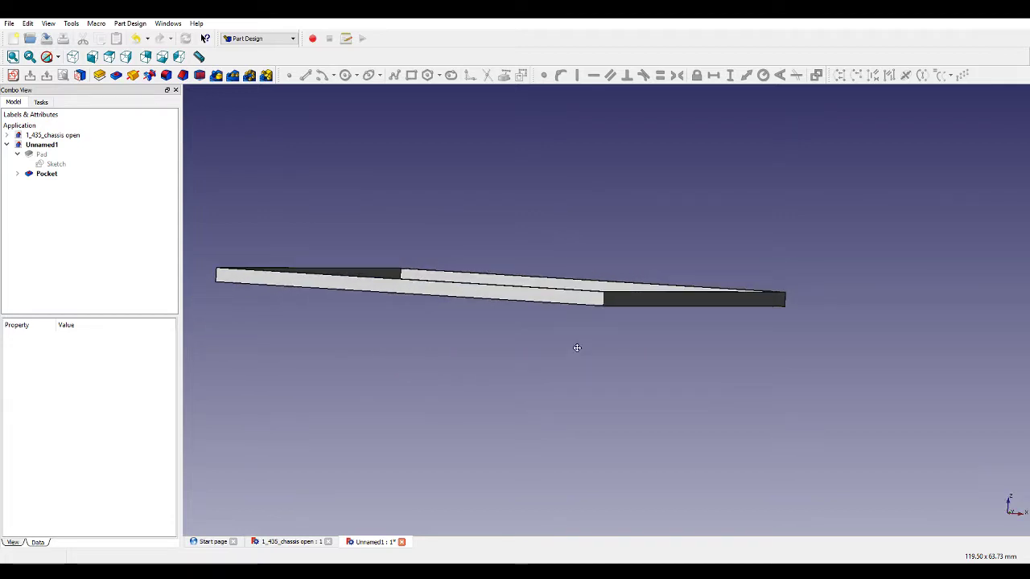
{"action": "middle_click_drag", "start_coordinate": [576, 346], "coordinate": [596, 383]}
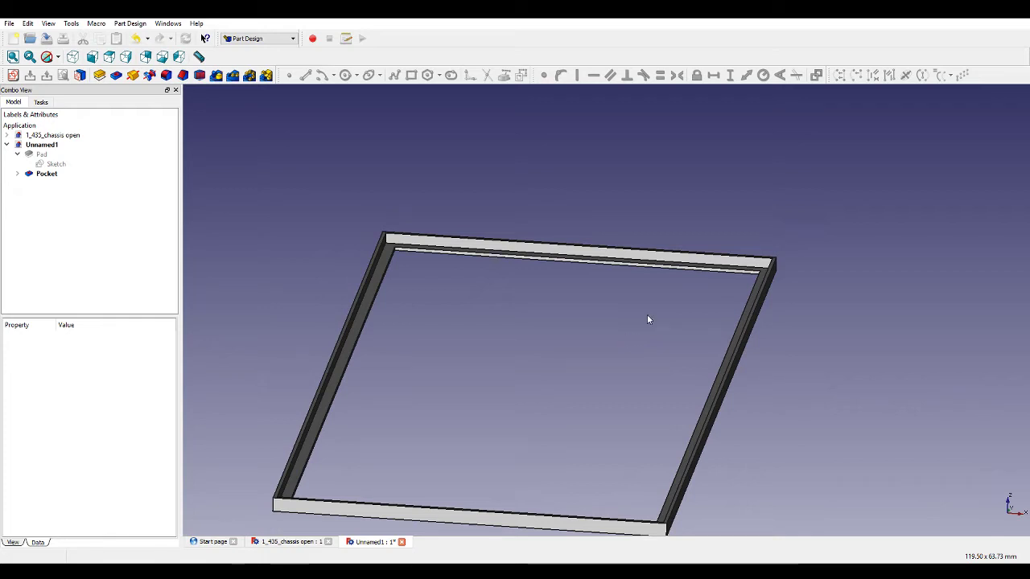
{"action": "middle_click_drag", "start_coordinate": [614, 338], "coordinate": [563, 300]}
{"action": "scroll", "coordinate": [563, 299], "scroll_direction": "down", "scroll_amount": 3}
{"action": "scroll", "coordinate": [561, 191], "scroll_direction": "up", "scroll_amount": 4}
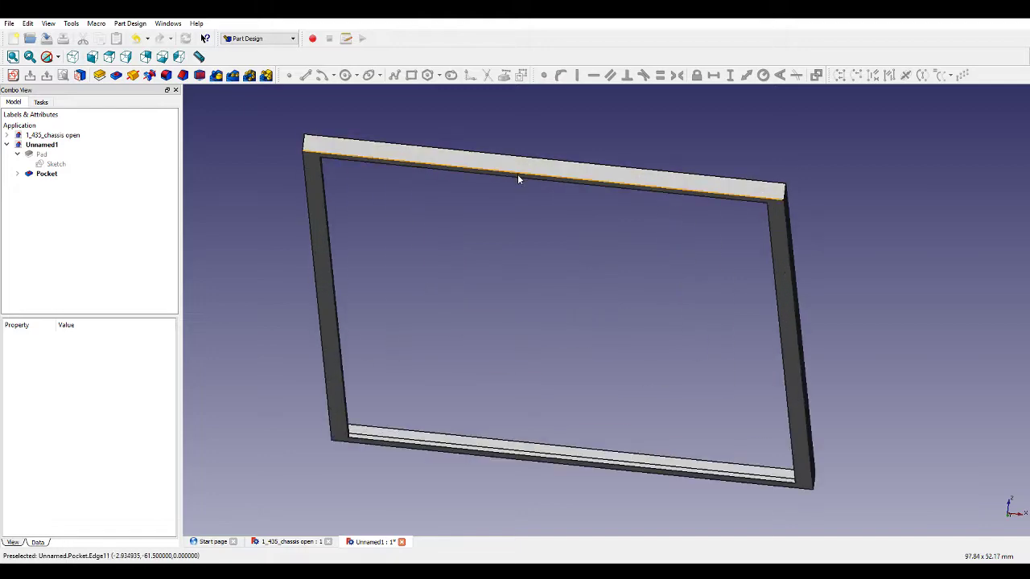
{"action": "left_click", "coordinate": [492, 173]}
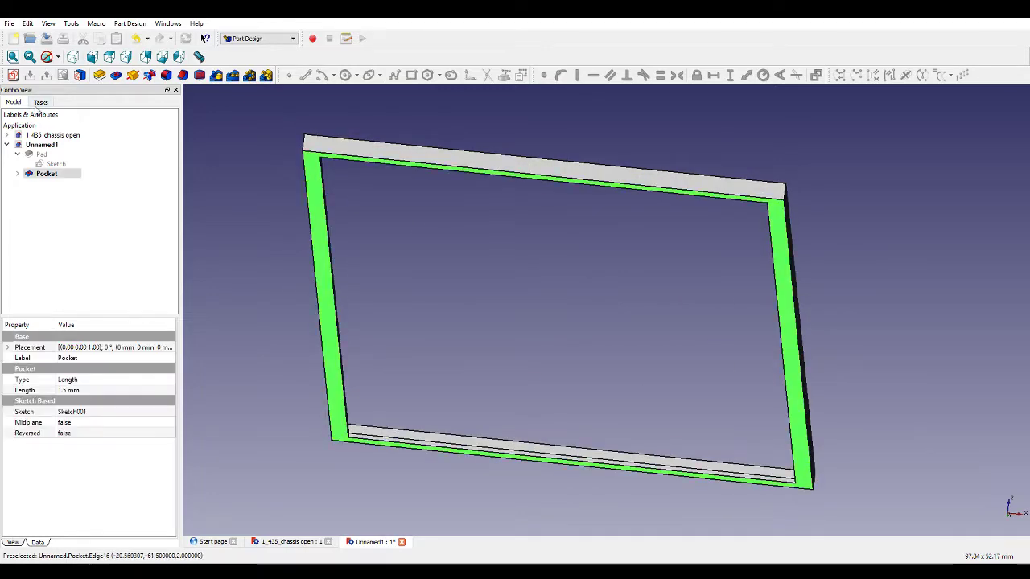
{"action": "left_click", "coordinate": [13, 75]}
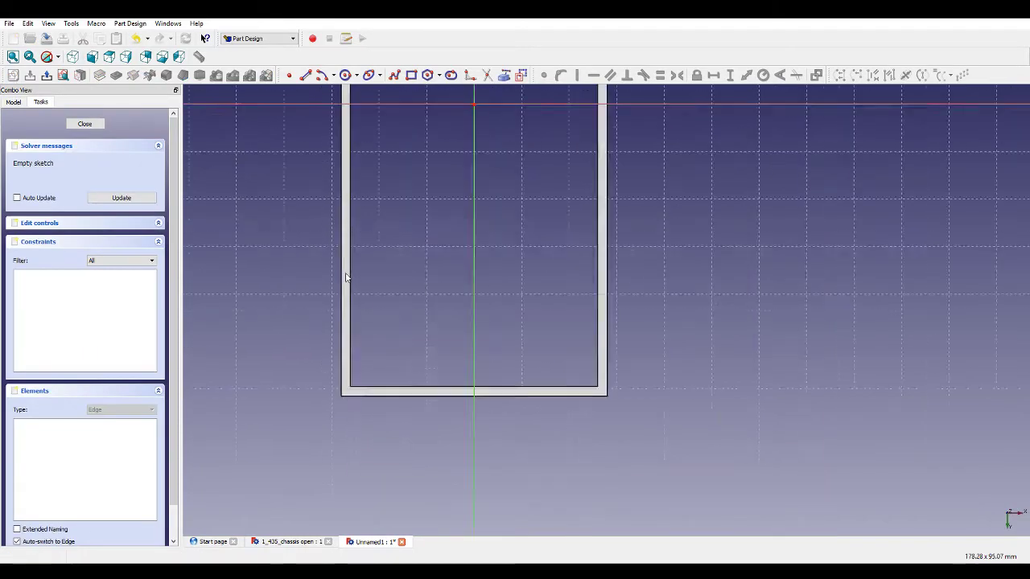
{"action": "scroll", "coordinate": [367, 140], "scroll_direction": "up", "scroll_amount": 3}
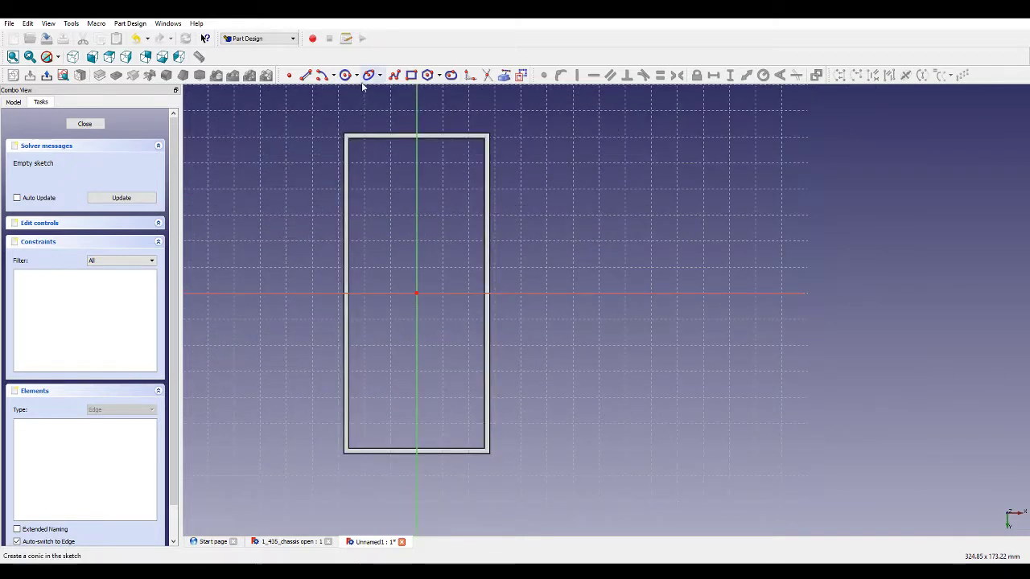
Draw a rectangle along the frame's outline in the new sketch, corner to corner.
{"action": "left_click", "coordinate": [416, 75]}
{"action": "left_click", "coordinate": [522, 76]}
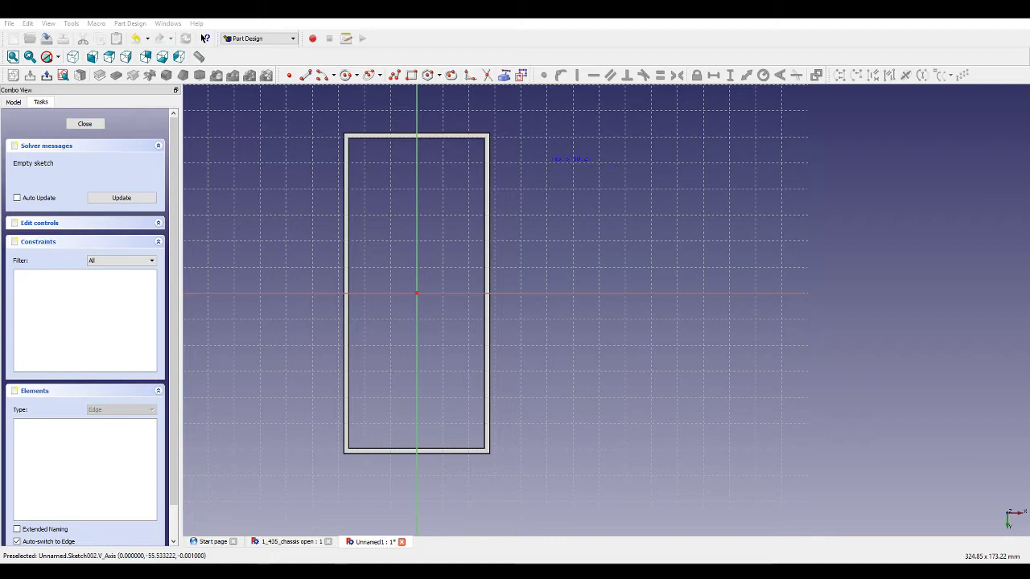
{"action": "scroll", "coordinate": [418, 153], "scroll_direction": "up", "scroll_amount": 2}
{"action": "scroll", "coordinate": [306, 129], "scroll_direction": "up", "scroll_amount": 4}
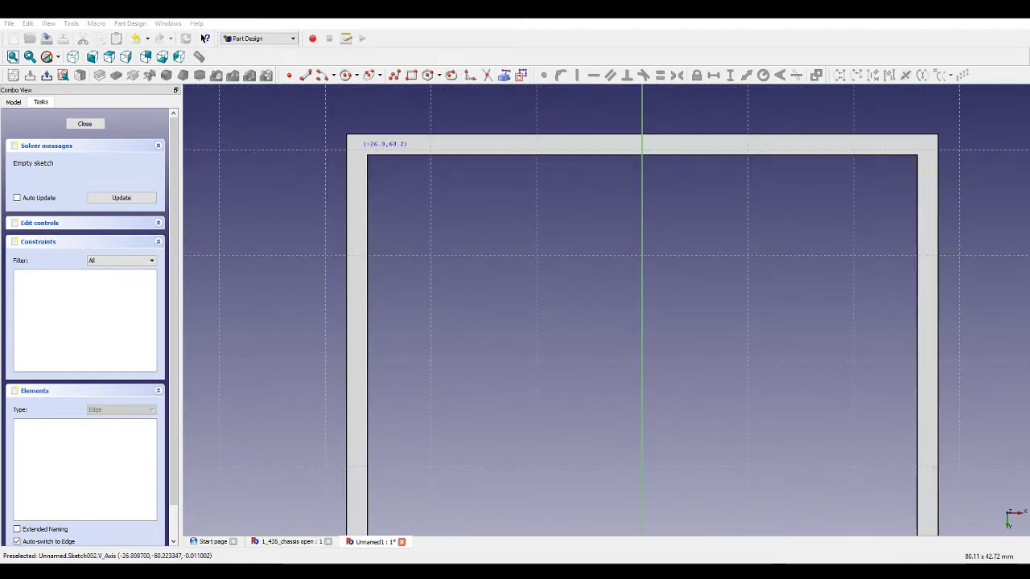
{"action": "left_click", "coordinate": [347, 135]}
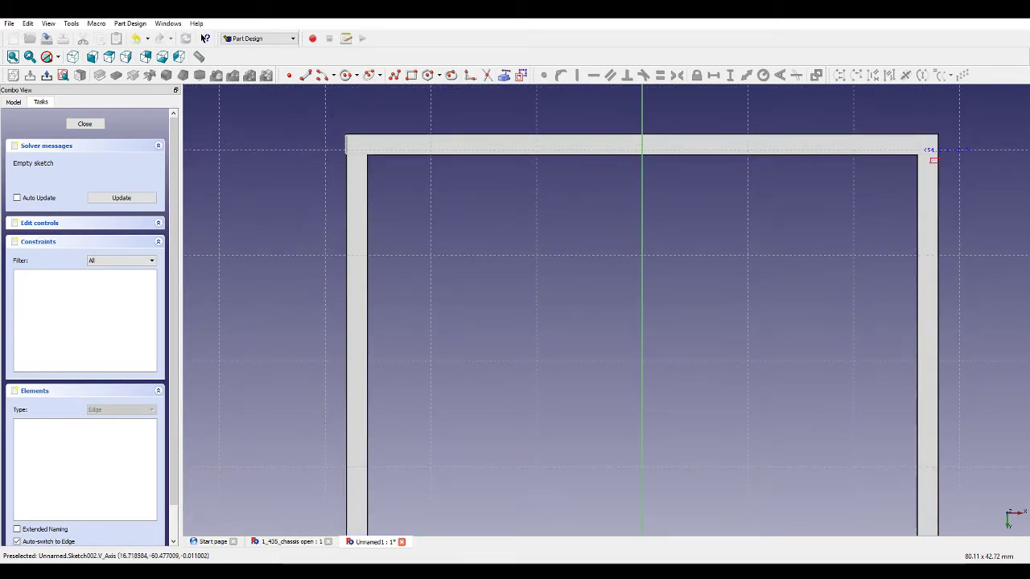
{"action": "left_click", "coordinate": [937, 153]}
{"action": "scroll", "coordinate": [685, 204], "scroll_direction": "down", "scroll_amount": 10}
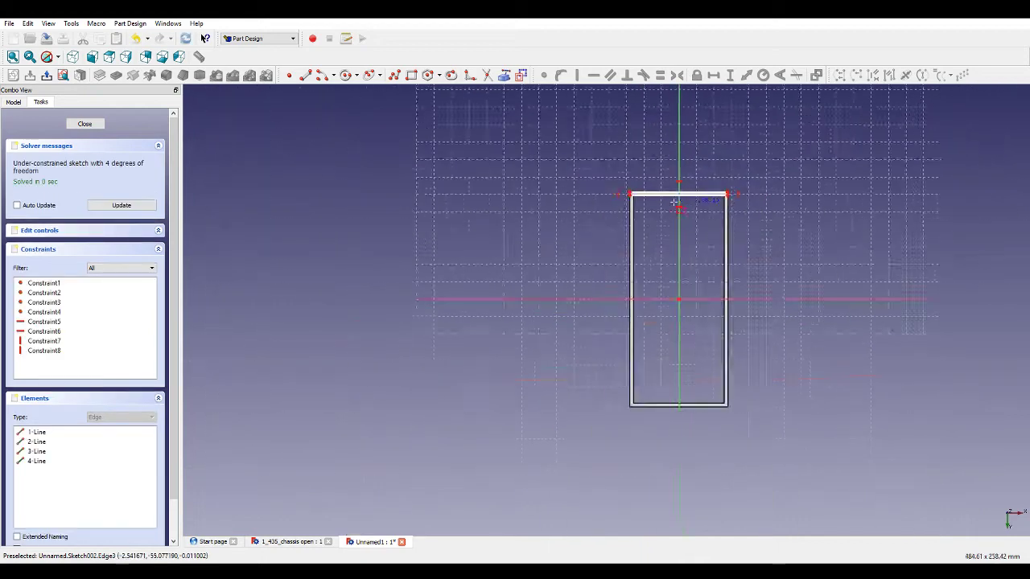
{"action": "scroll", "coordinate": [720, 322], "scroll_direction": "up", "scroll_amount": 5}
{"action": "scroll", "coordinate": [521, 311], "scroll_direction": "up", "scroll_amount": 5}
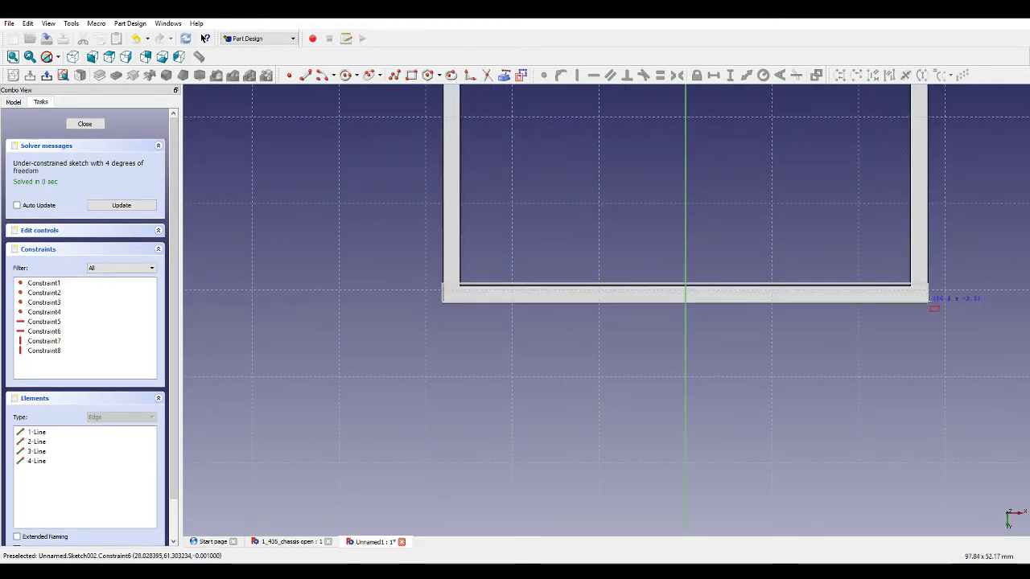
{"action": "left_click", "coordinate": [929, 301]}
{"action": "scroll", "coordinate": [922, 330], "scroll_direction": "down", "scroll_amount": 10}
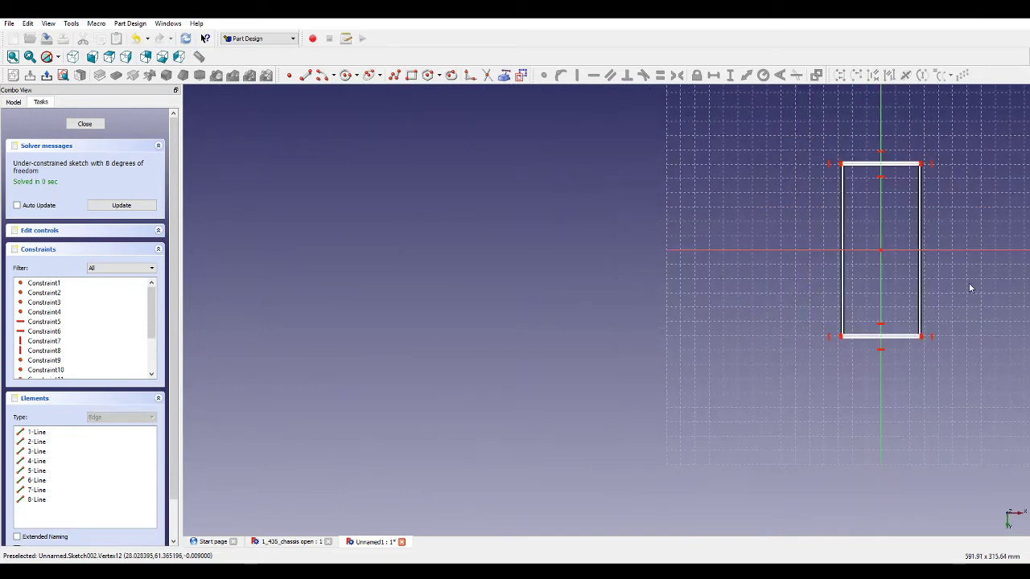
{"action": "scroll", "coordinate": [977, 269], "scroll_direction": "up", "scroll_amount": 3}
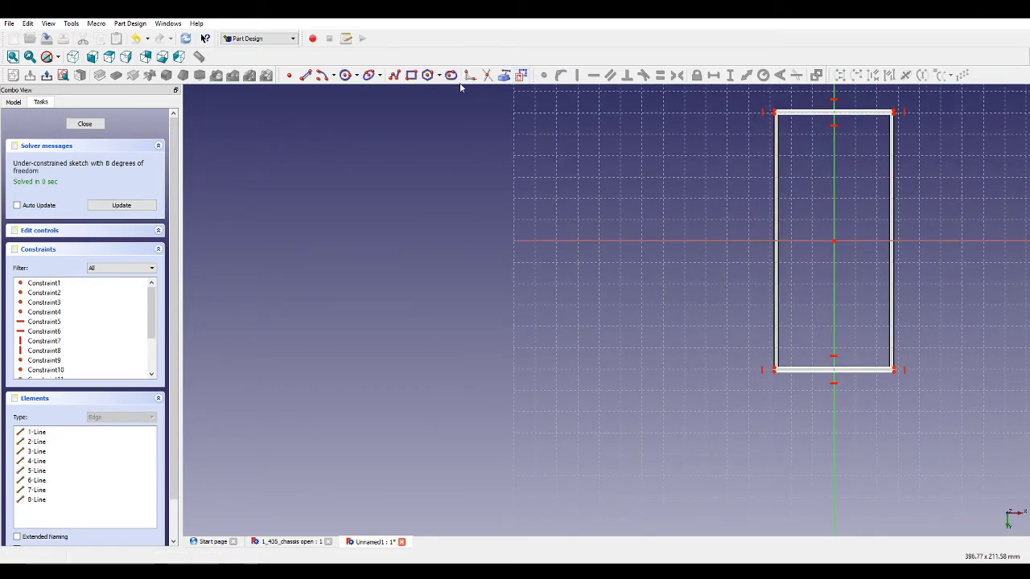
Draw two line chains from the frame's corners through its centre, forming an X of diagonal braces.
{"action": "left_click", "coordinate": [411, 75]}
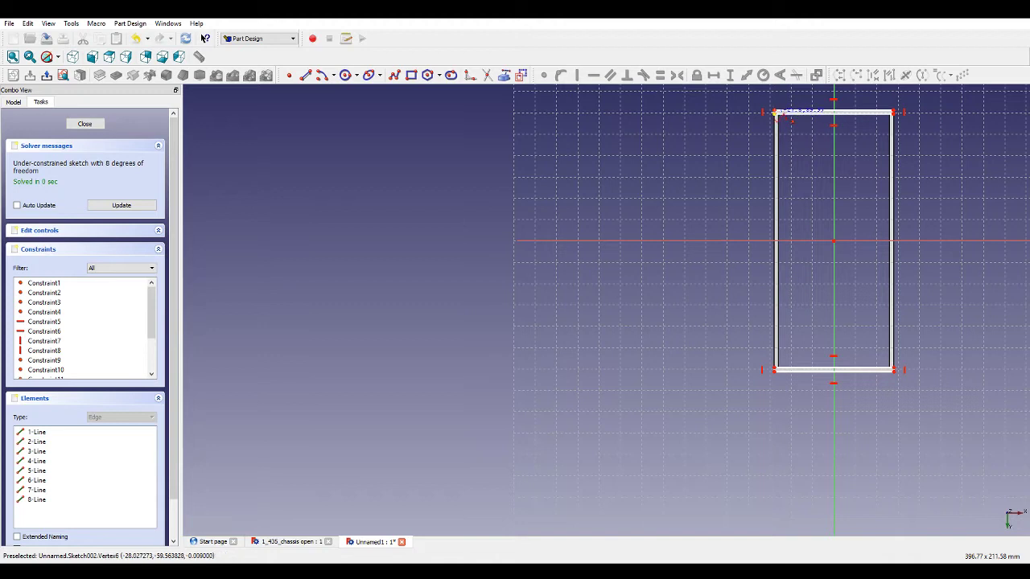
{"action": "left_click", "coordinate": [775, 115]}
{"action": "left_click", "coordinate": [833, 239]}
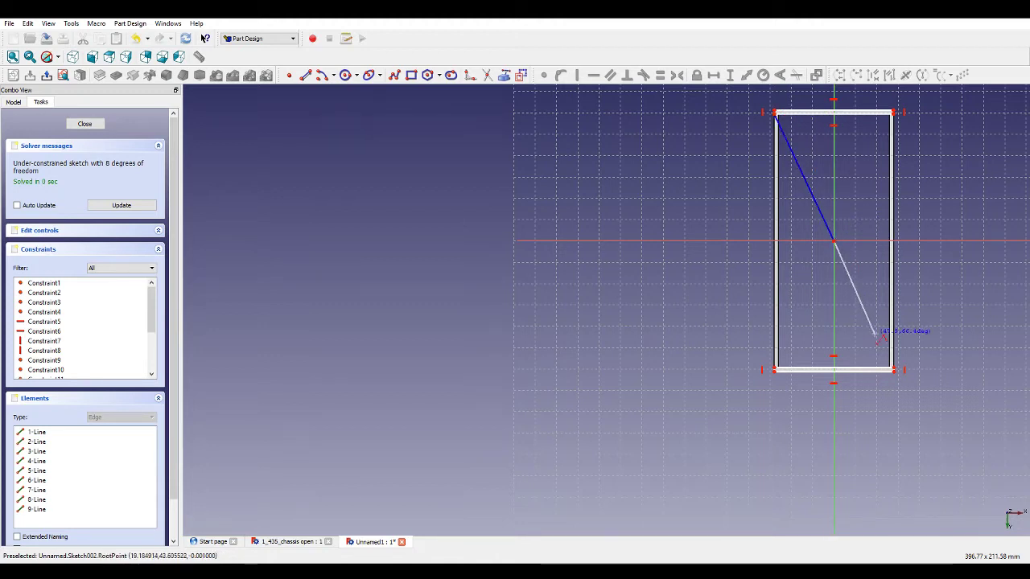
{"action": "left_click", "coordinate": [895, 369]}
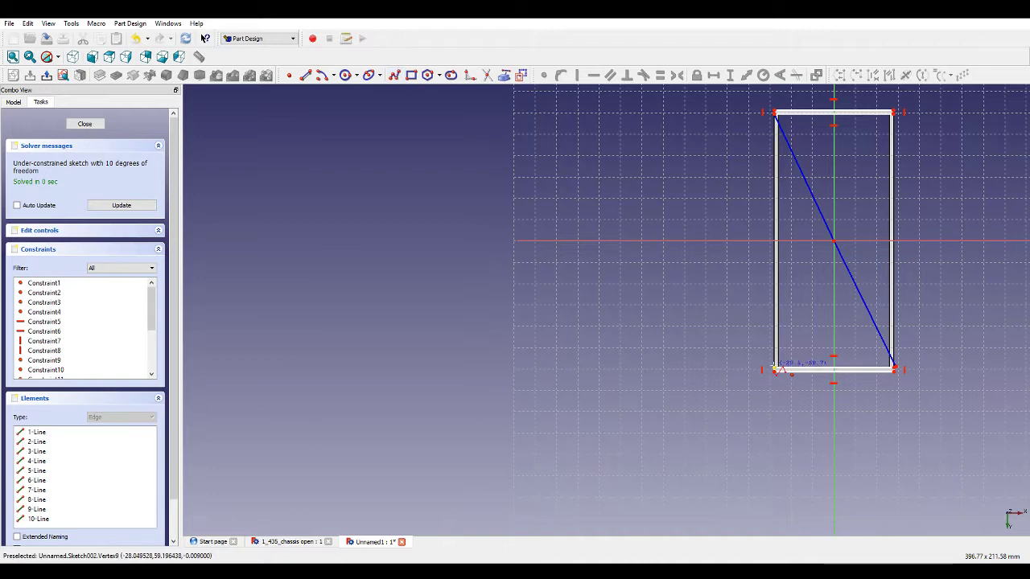
{"action": "left_click", "coordinate": [775, 367]}
{"action": "left_click", "coordinate": [833, 239]}
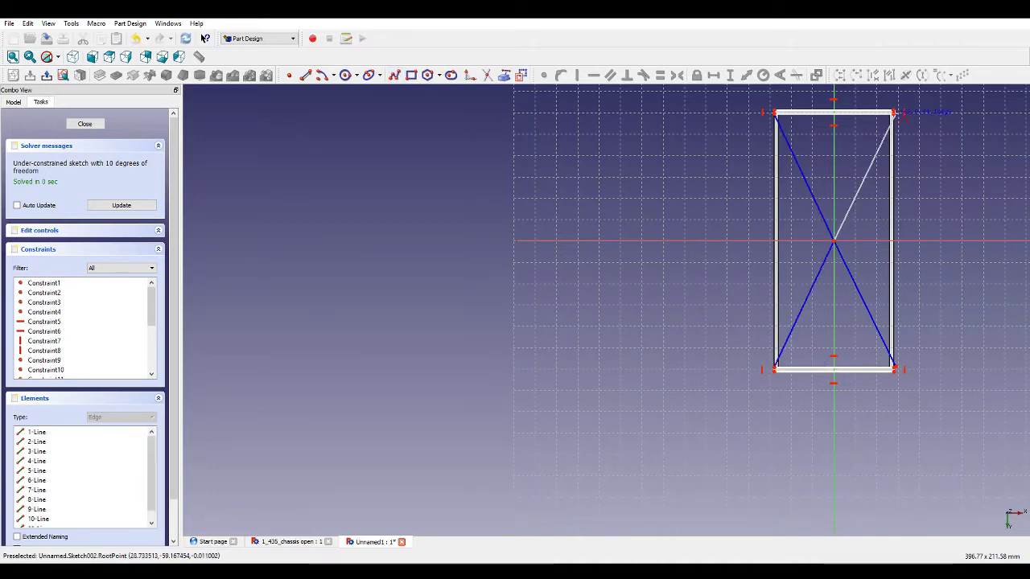
{"action": "left_click", "coordinate": [894, 113]}
Make the loose brace end coincident with the frame's bottom-right corner.
{"action": "scroll", "coordinate": [662, 126], "scroll_direction": "up", "scroll_amount": 3}
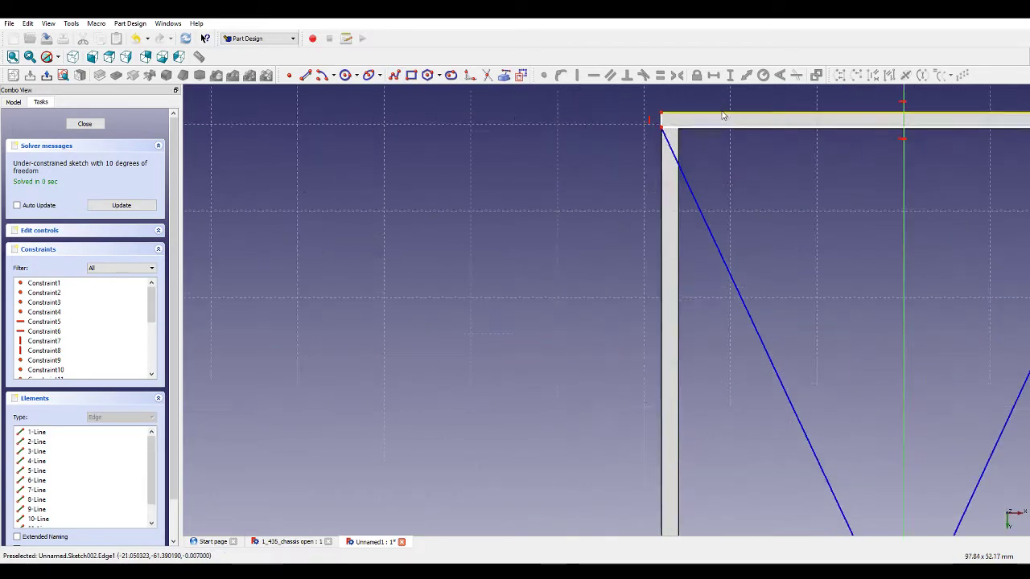
{"action": "scroll", "coordinate": [655, 131], "scroll_direction": "down", "scroll_amount": 3}
{"action": "scroll", "coordinate": [760, 349], "scroll_direction": "up", "scroll_amount": 3}
{"action": "scroll", "coordinate": [760, 348], "scroll_direction": "up", "scroll_amount": 3}
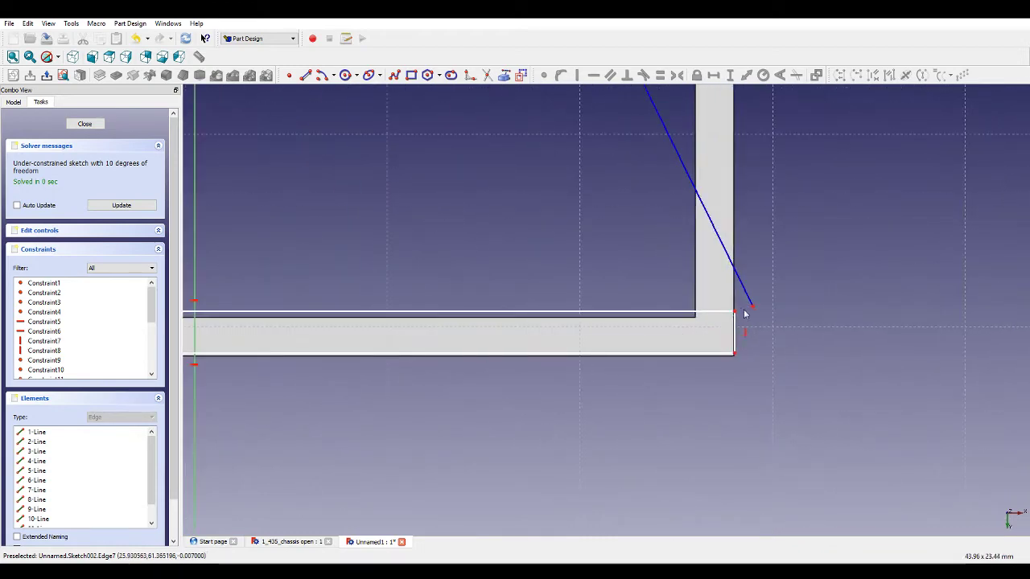
{"action": "left_click", "coordinate": [740, 311]}
{"action": "left_click", "coordinate": [752, 308]}
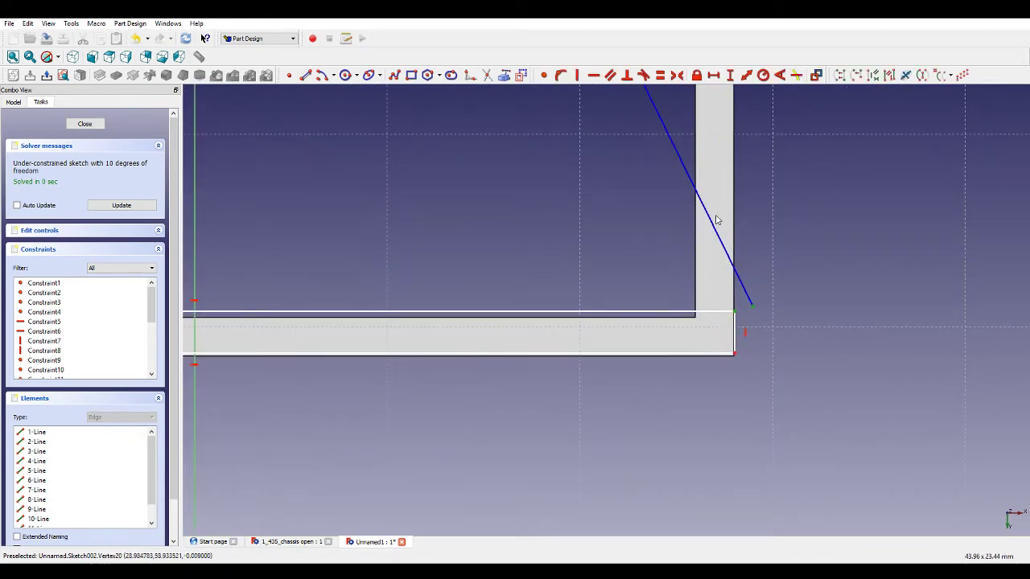
{"action": "left_click", "coordinate": [544, 75]}
{"action": "scroll", "coordinate": [791, 321], "scroll_direction": "down", "scroll_amount": 5}
{"action": "scroll", "coordinate": [790, 321], "scroll_direction": "down", "scroll_amount": 5}
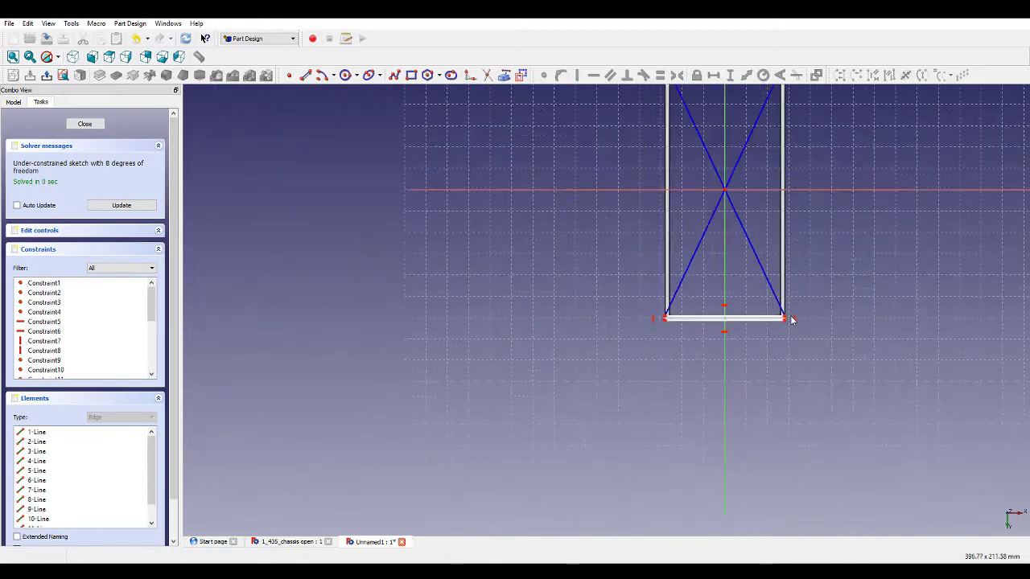
Constrain all four brace segments to be equal in length.
{"action": "left_click", "coordinate": [751, 218]}
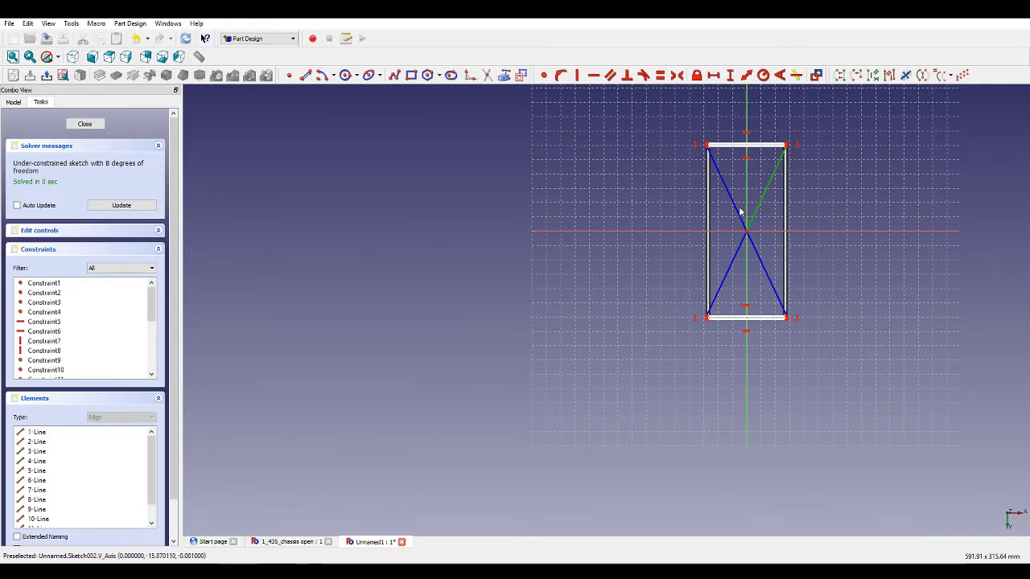
{"action": "left_click", "coordinate": [739, 211]}
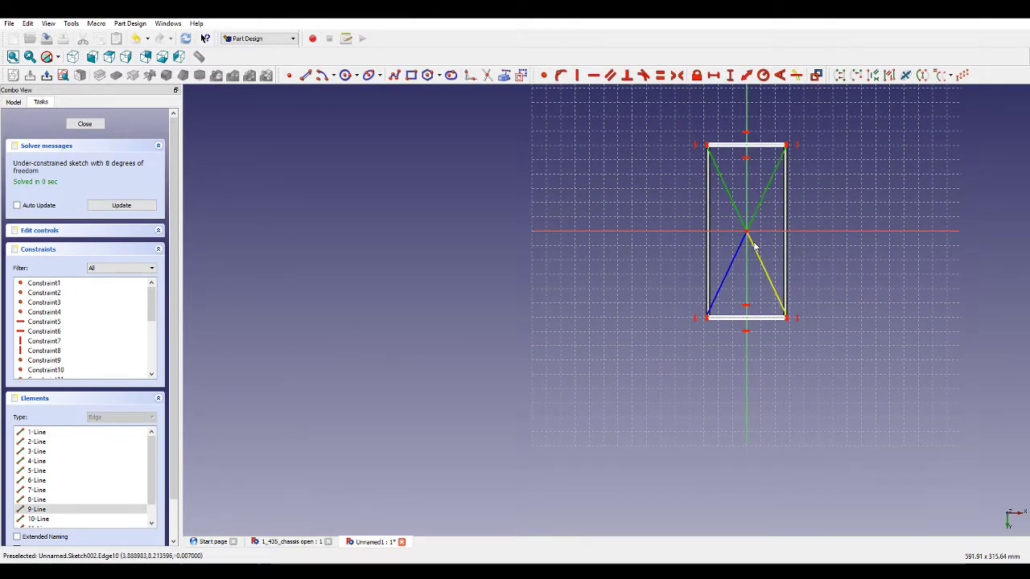
{"action": "left_click", "coordinate": [754, 247]}
{"action": "left_click", "coordinate": [741, 245]}
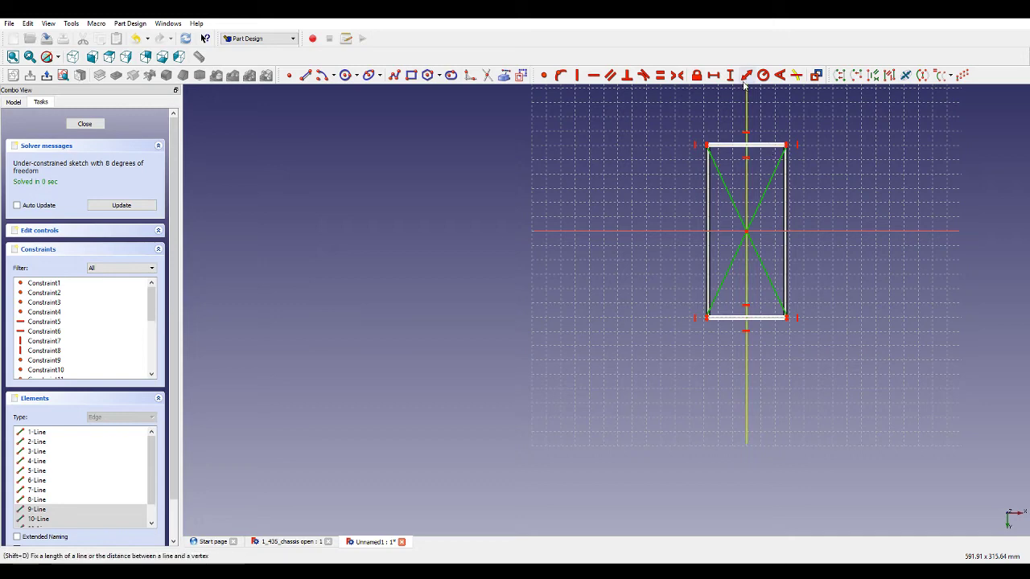
{"action": "left_click", "coordinate": [666, 76]}
Add a horizontal distance dimension to the frame's top edge.
{"action": "scroll", "coordinate": [770, 131], "scroll_direction": "up", "scroll_amount": 5}
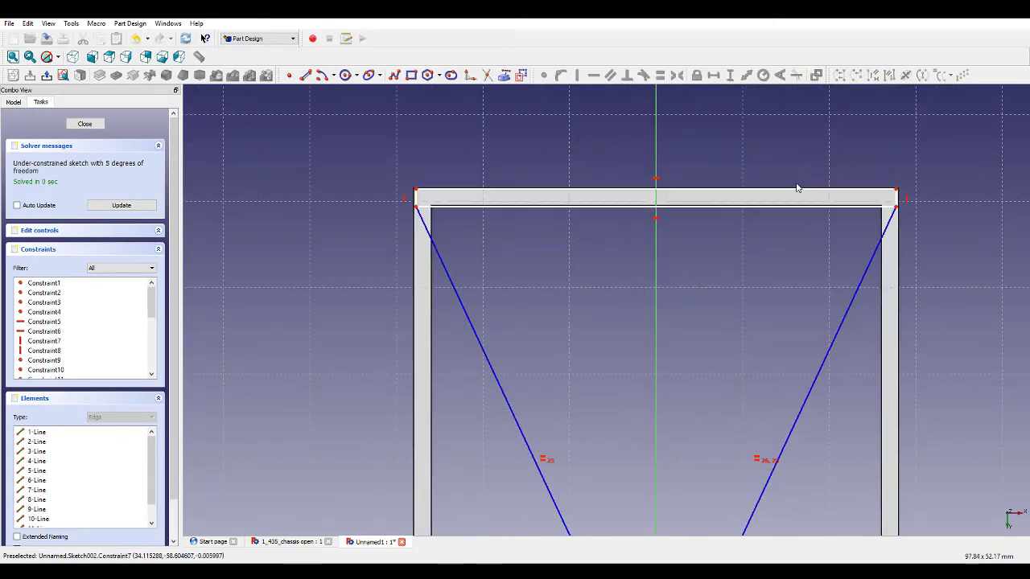
{"action": "left_click", "coordinate": [722, 206]}
{"action": "left_click", "coordinate": [711, 75]}
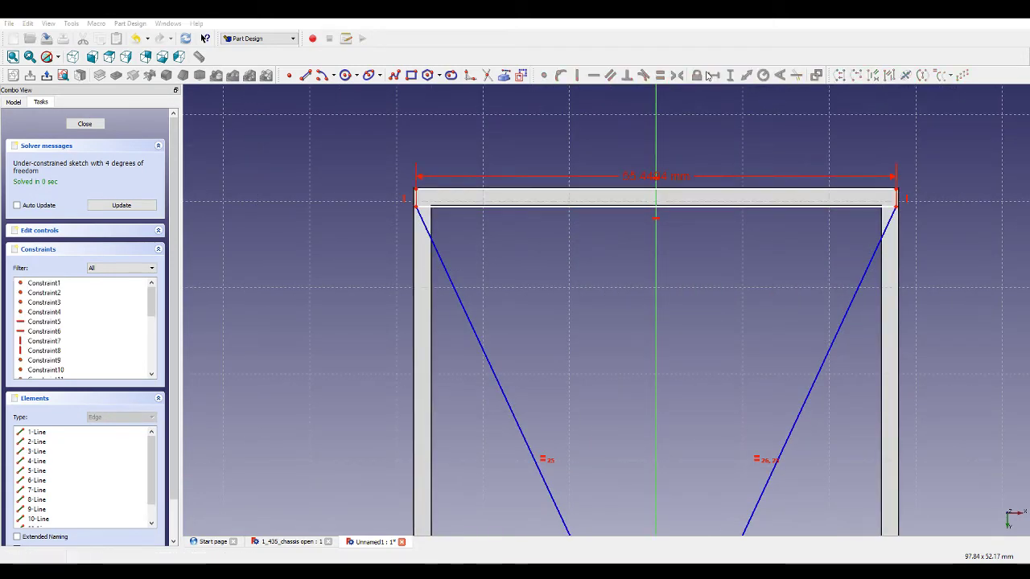
{"action": "scroll", "coordinate": [458, 193], "scroll_direction": "up", "scroll_amount": 3}
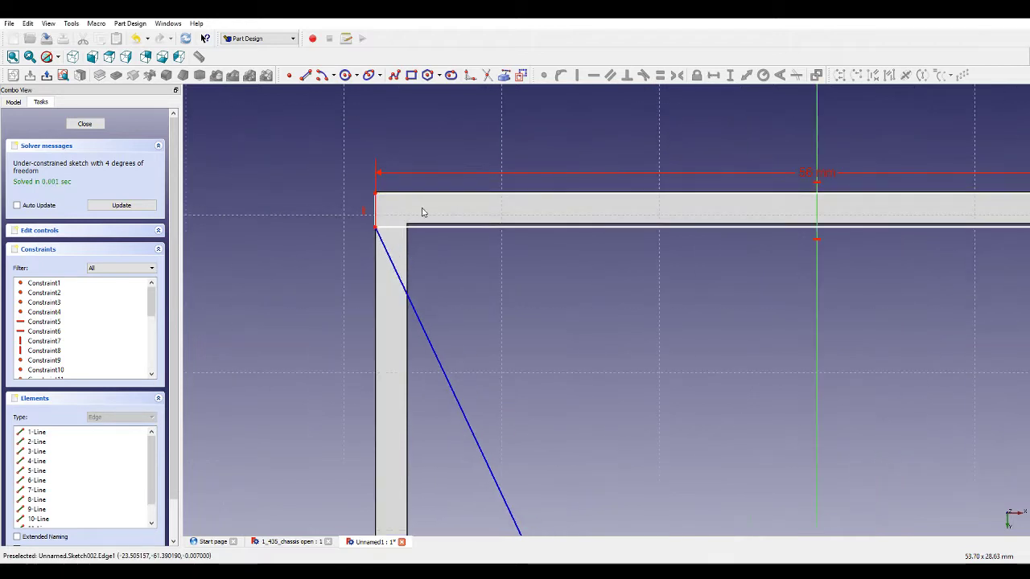
Add vertical distance dimensions to the frame's short upper-left edge and the upper-left brace.
{"action": "left_click", "coordinate": [377, 207]}
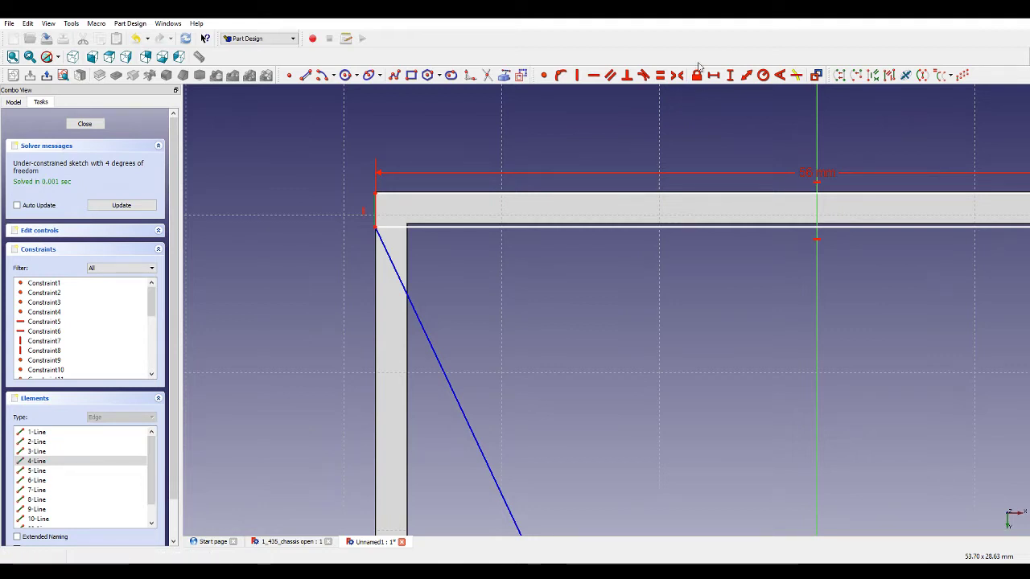
{"action": "left_click", "coordinate": [730, 75]}
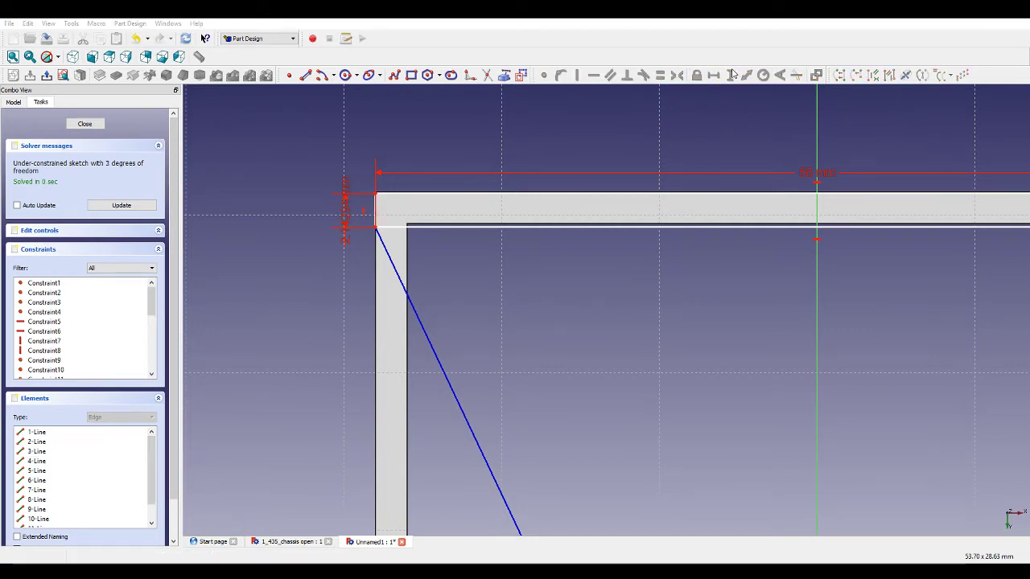
{"action": "left_click", "coordinate": [381, 241]}
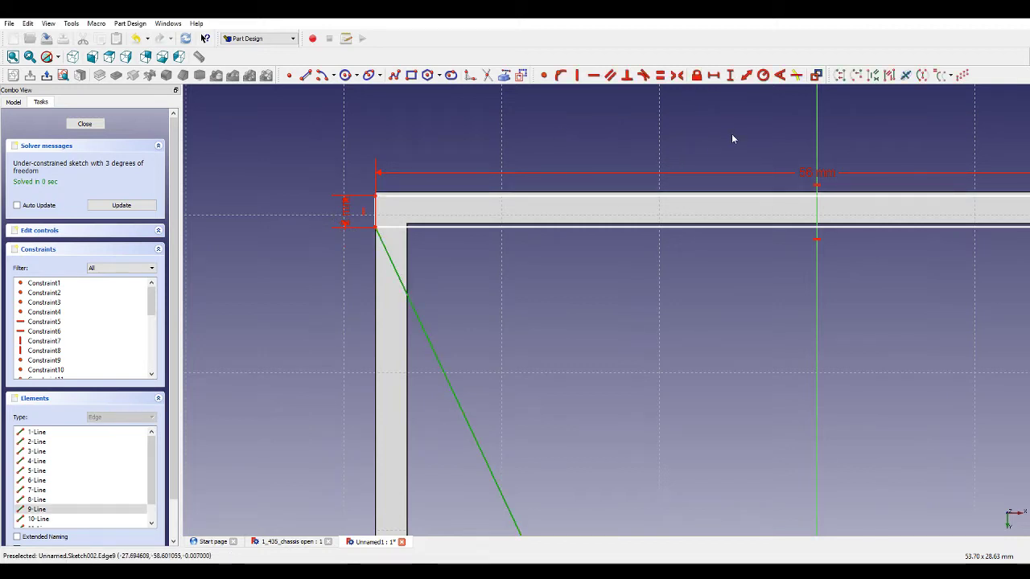
{"action": "left_click", "coordinate": [732, 75]}
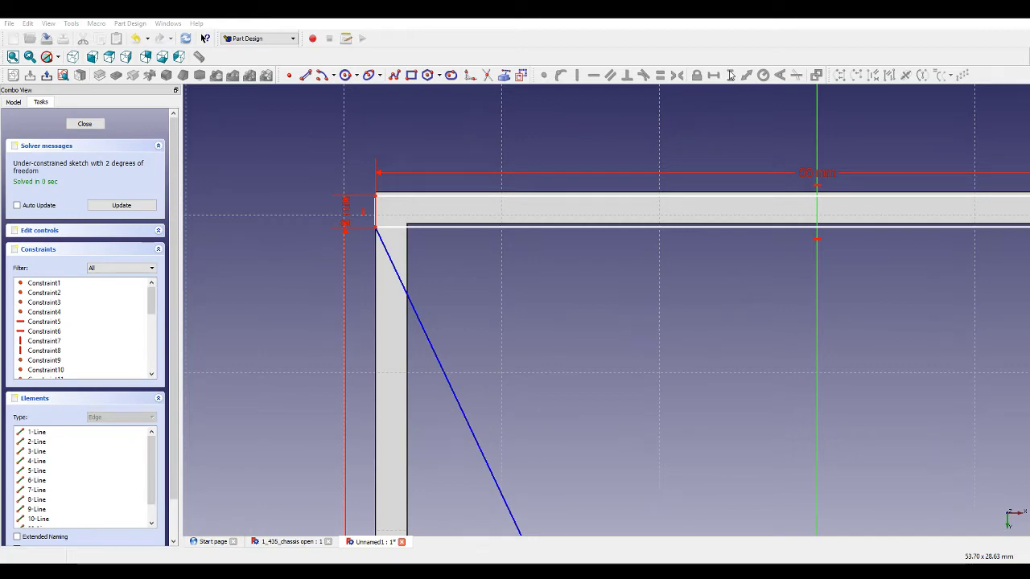
Constrain the frame's top and bottom edges to be equal.
{"action": "scroll", "coordinate": [436, 209], "scroll_direction": "down", "scroll_amount": 4}
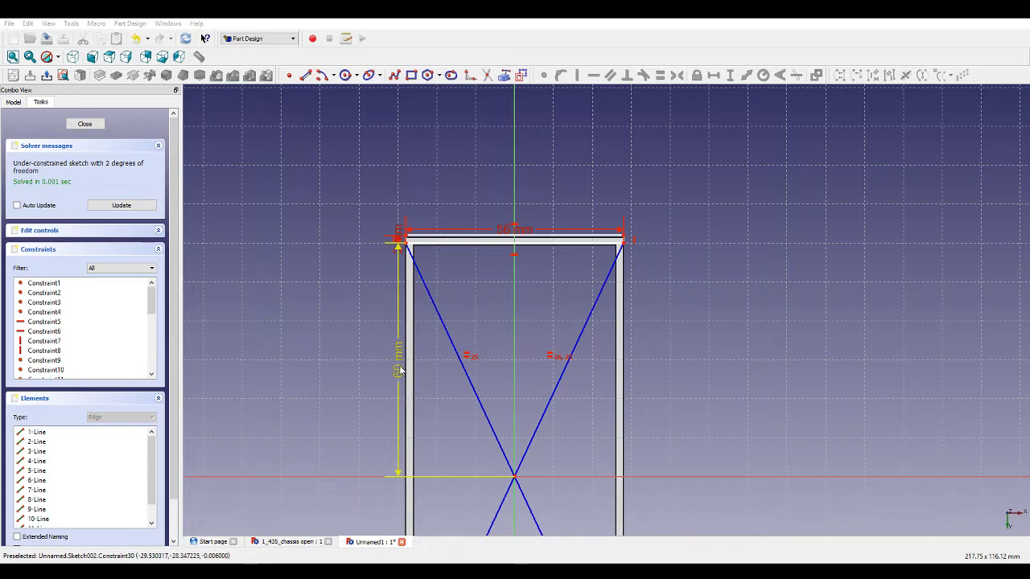
{"action": "scroll", "coordinate": [405, 251], "scroll_direction": "up", "scroll_amount": 5}
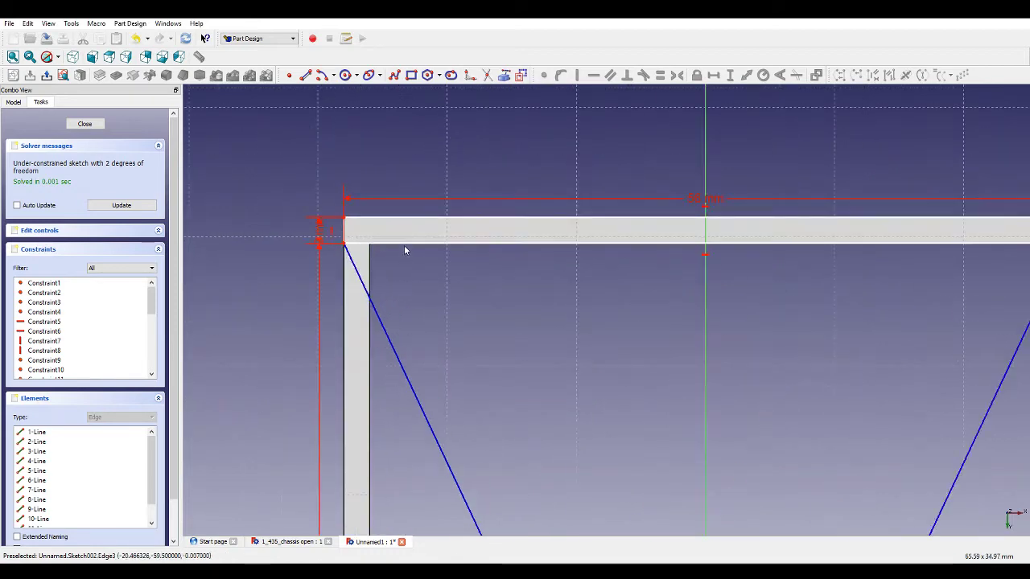
{"action": "scroll", "coordinate": [404, 250], "scroll_direction": "down", "scroll_amount": 5}
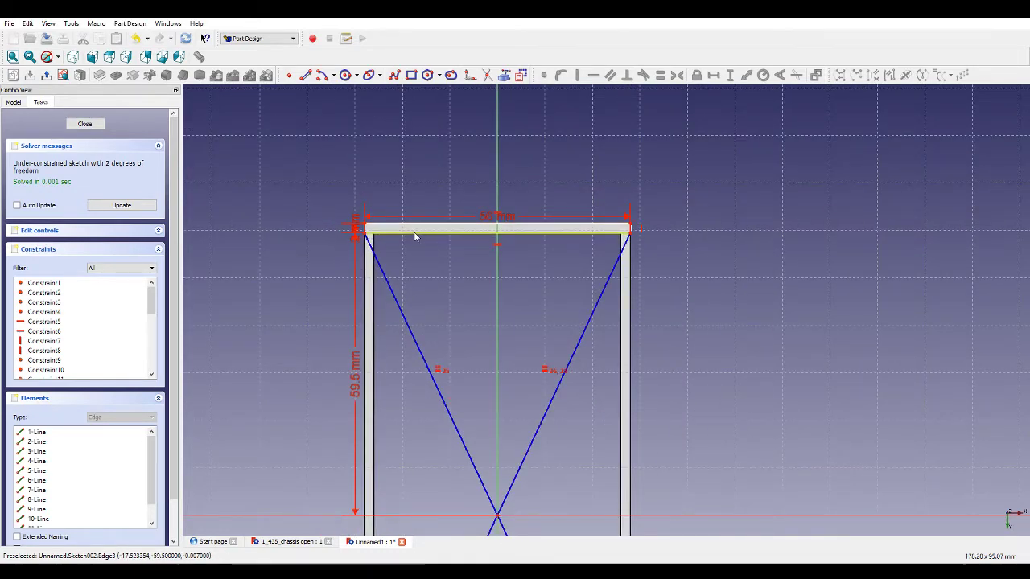
{"action": "scroll", "coordinate": [414, 236], "scroll_direction": "down", "scroll_amount": 6}
{"action": "scroll", "coordinate": [434, 418], "scroll_direction": "up", "scroll_amount": 4}
{"action": "left_click", "coordinate": [434, 434]}
{"action": "scroll", "coordinate": [455, 426], "scroll_direction": "down", "scroll_amount": 3}
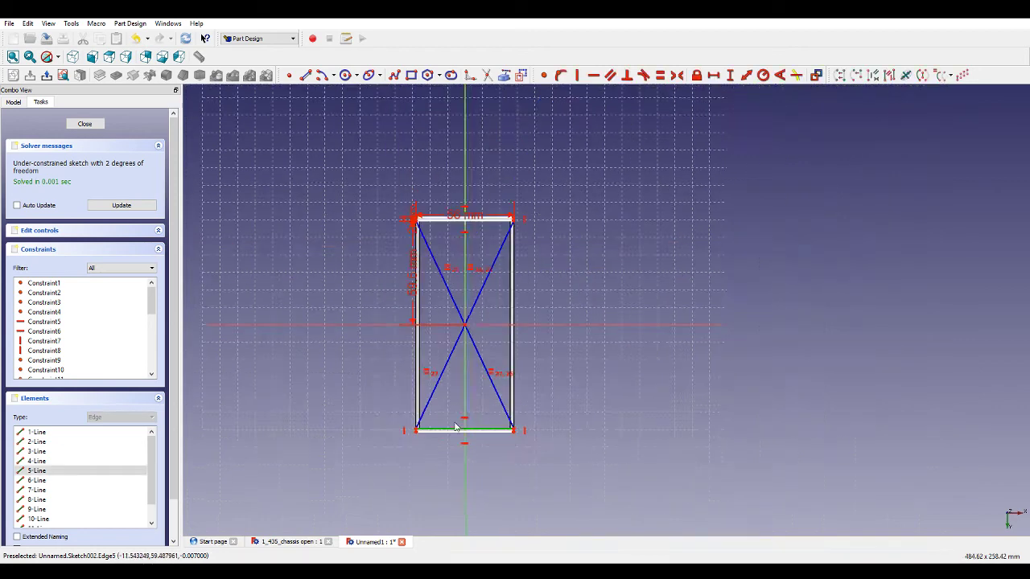
{"action": "scroll", "coordinate": [474, 207], "scroll_direction": "up", "scroll_amount": 3}
{"action": "left_click", "coordinate": [428, 241]}
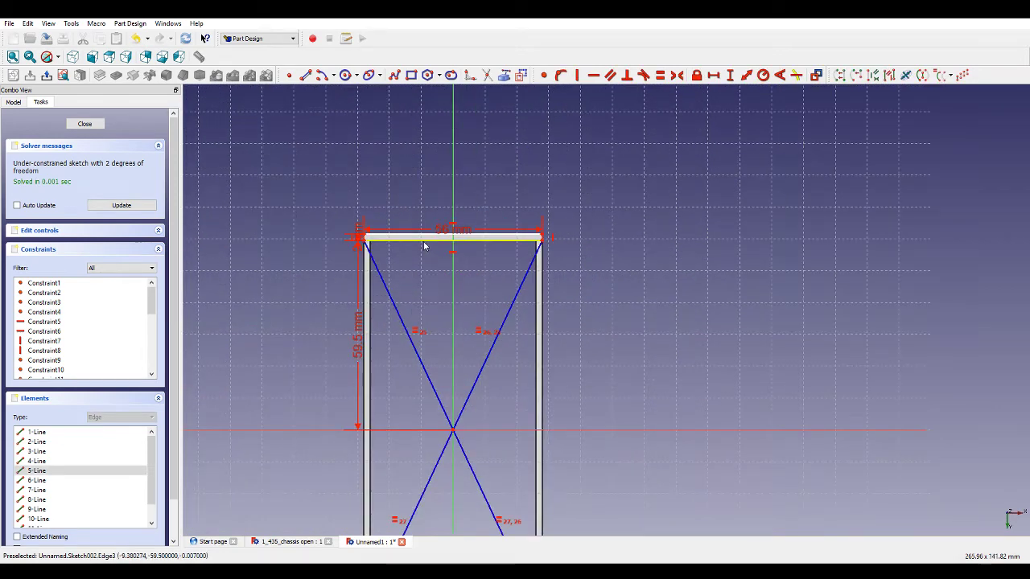
{"action": "left_click", "coordinate": [660, 75]}
Add a constraint between the frame's short left edges to fully constrain the sketch.
{"action": "scroll", "coordinate": [369, 228], "scroll_direction": "up", "scroll_amount": 4}
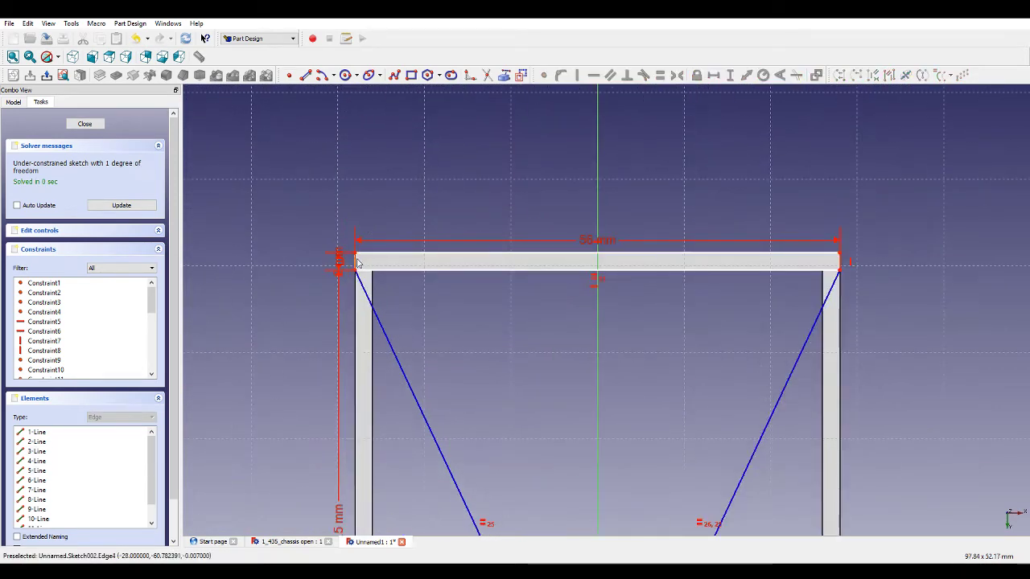
{"action": "scroll", "coordinate": [358, 263], "scroll_direction": "down", "scroll_amount": 8}
{"action": "scroll", "coordinate": [445, 475], "scroll_direction": "up", "scroll_amount": 6}
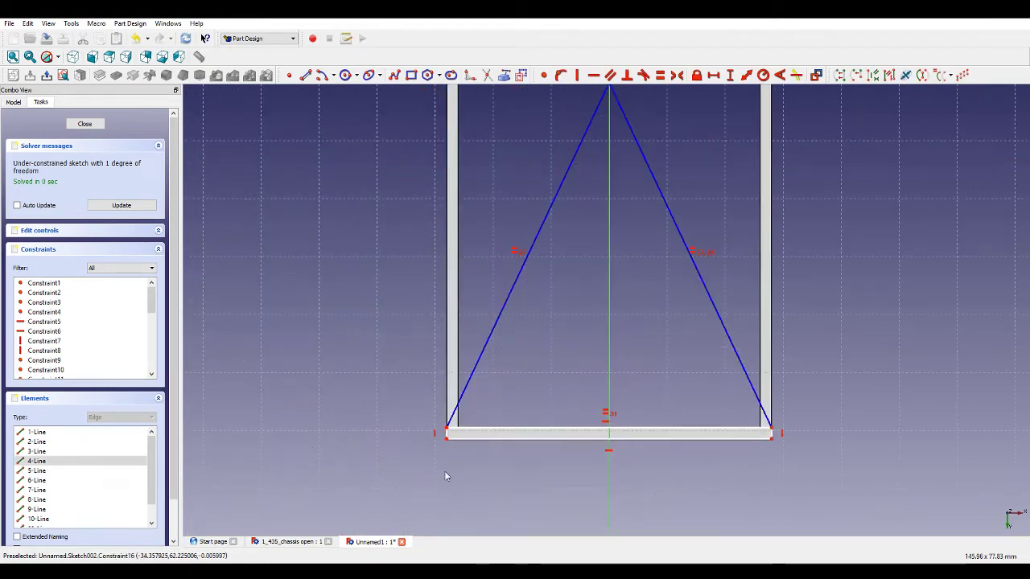
{"action": "scroll", "coordinate": [445, 475], "scroll_direction": "up", "scroll_amount": 3}
{"action": "left_click", "coordinate": [436, 410]}
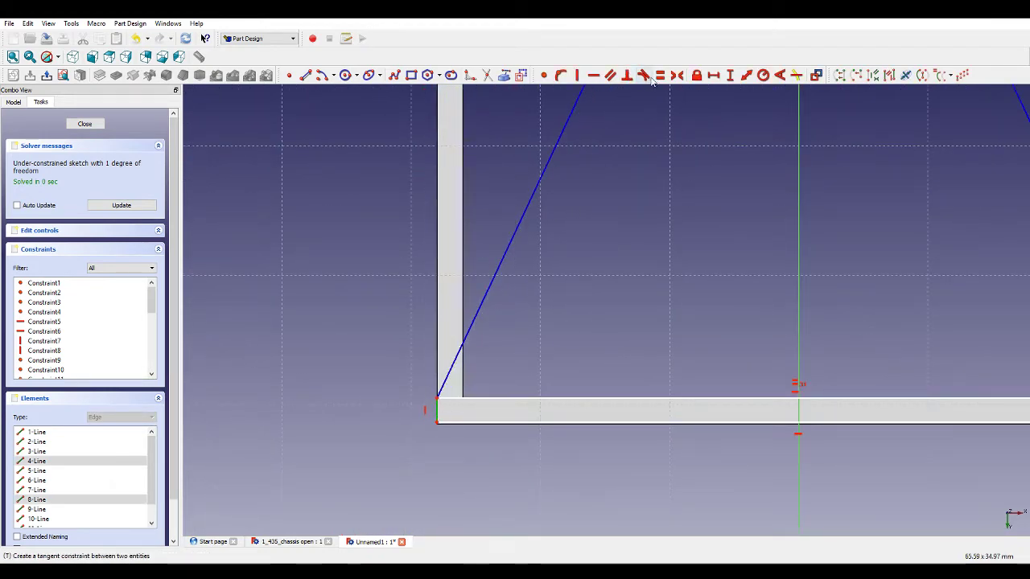
{"action": "left_click", "coordinate": [643, 75]}
Close the sketch and pad it 5 mm.
{"action": "scroll", "coordinate": [478, 289], "scroll_direction": "down", "scroll_amount": 8}
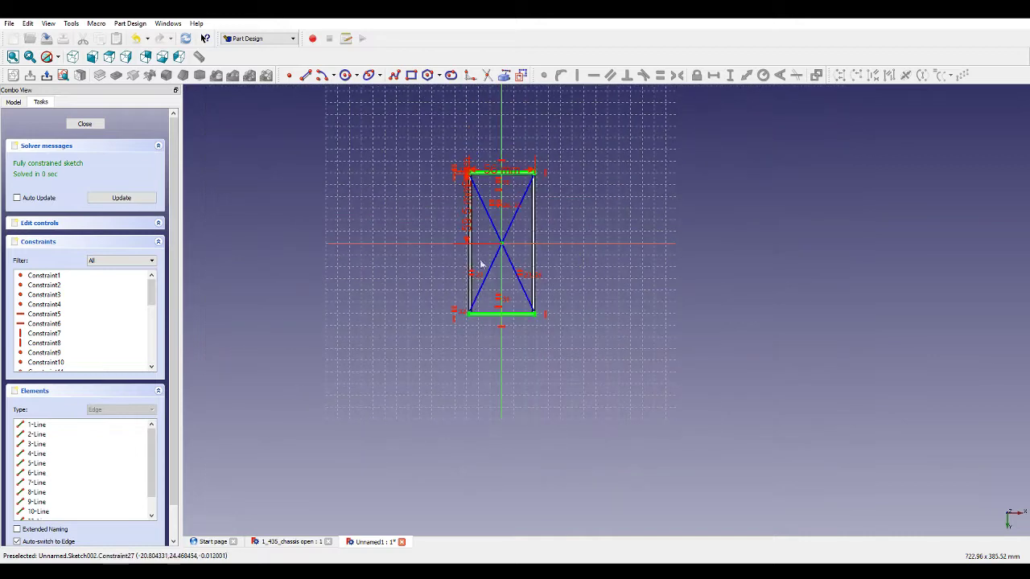
{"action": "scroll", "coordinate": [482, 349], "scroll_direction": "up", "scroll_amount": 4}
{"action": "scroll", "coordinate": [482, 349], "scroll_direction": "up", "scroll_amount": 1}
{"action": "scroll", "coordinate": [483, 349], "scroll_direction": "down", "scroll_amount": 1}
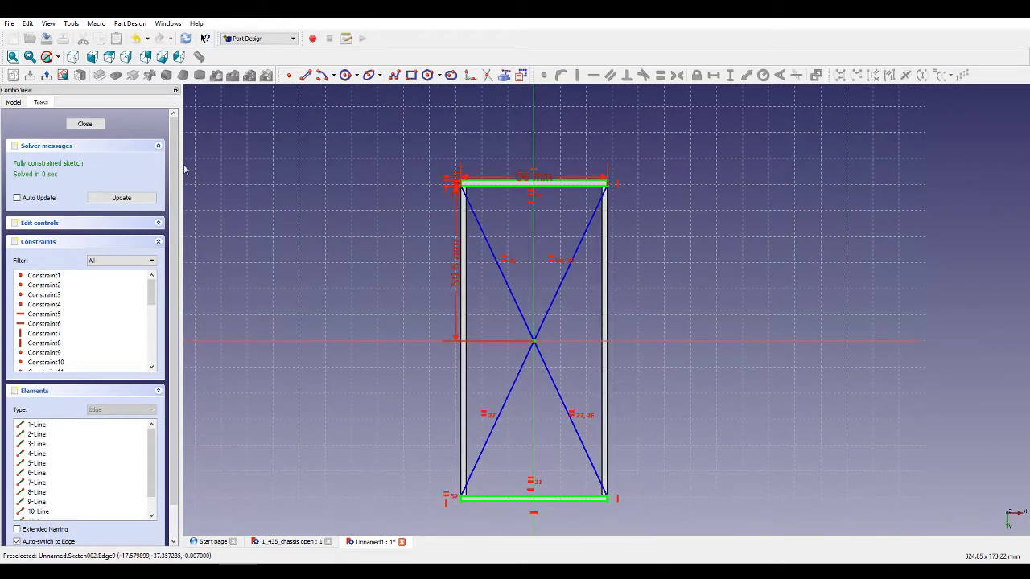
{"action": "left_click", "coordinate": [85, 124]}
{"action": "left_click", "coordinate": [99, 75]}
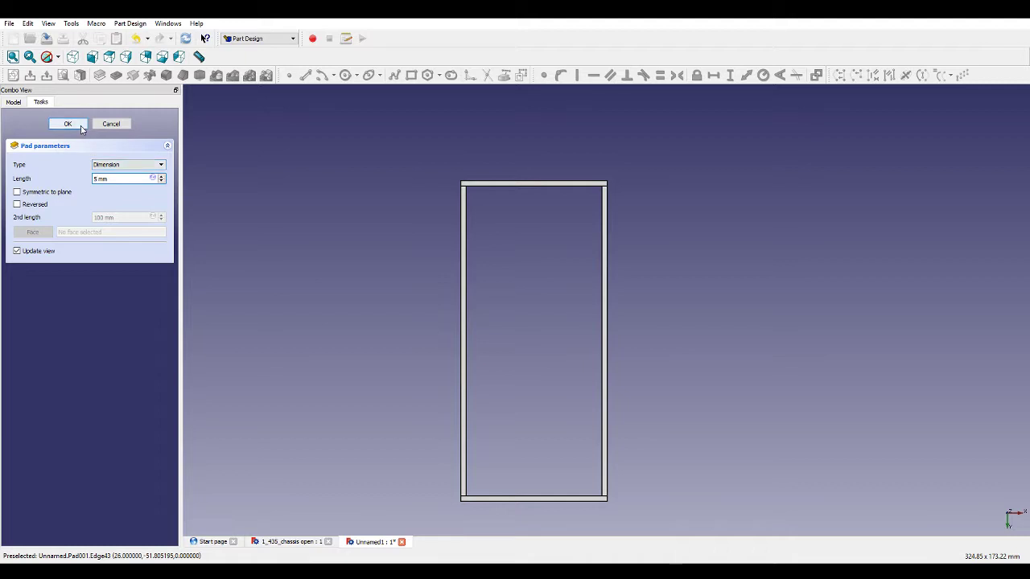
{"action": "left_click", "coordinate": [67, 123]}
Select the end face of one frame leg and create a new sketch on it.
{"action": "middle_click_drag", "start_coordinate": [313, 168], "coordinate": [494, 255]}
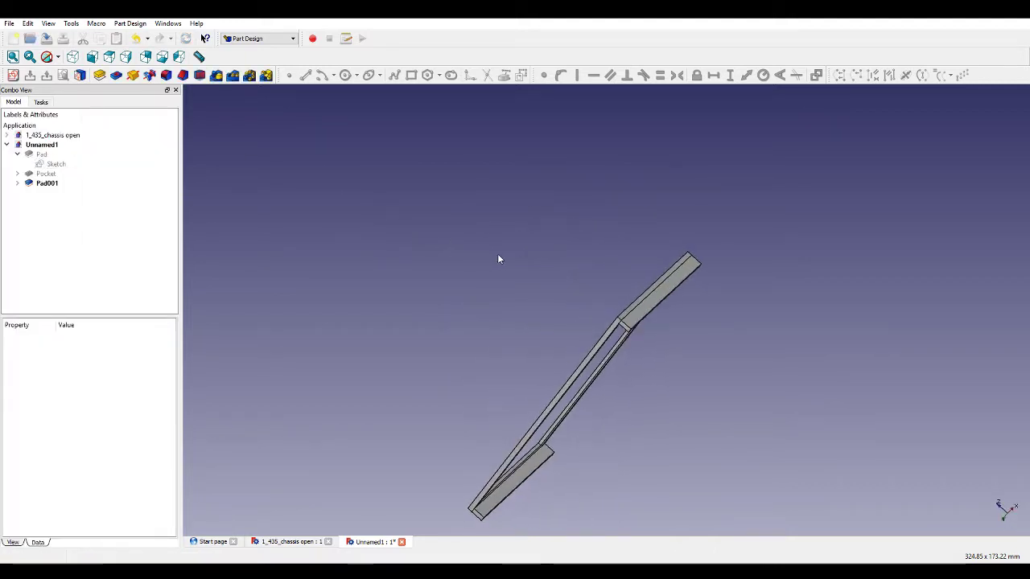
{"action": "middle_click_drag", "start_coordinate": [602, 292], "coordinate": [678, 197]}
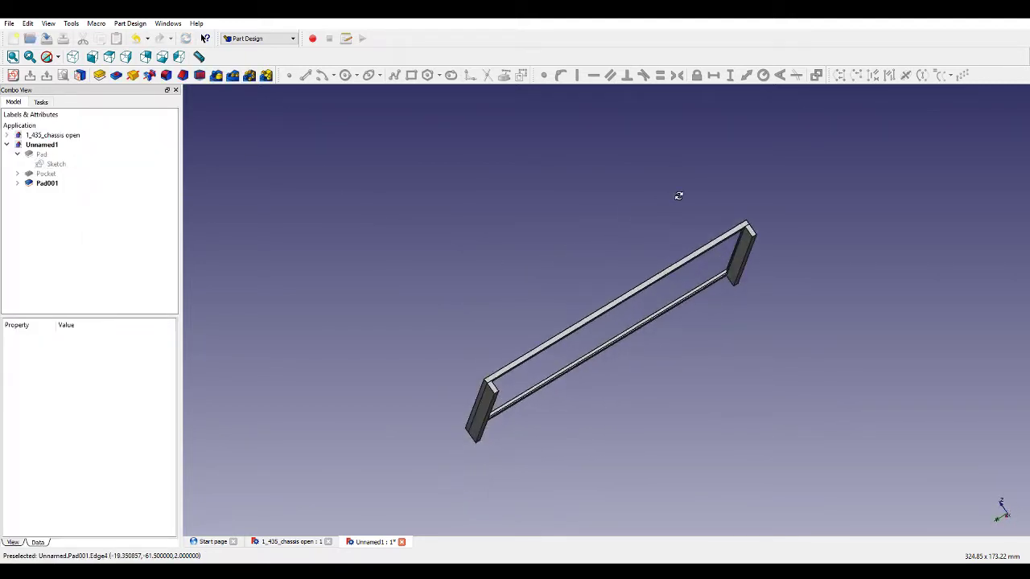
{"action": "scroll", "coordinate": [529, 385], "scroll_direction": "up", "scroll_amount": 5}
{"action": "left_click", "coordinate": [479, 372]}
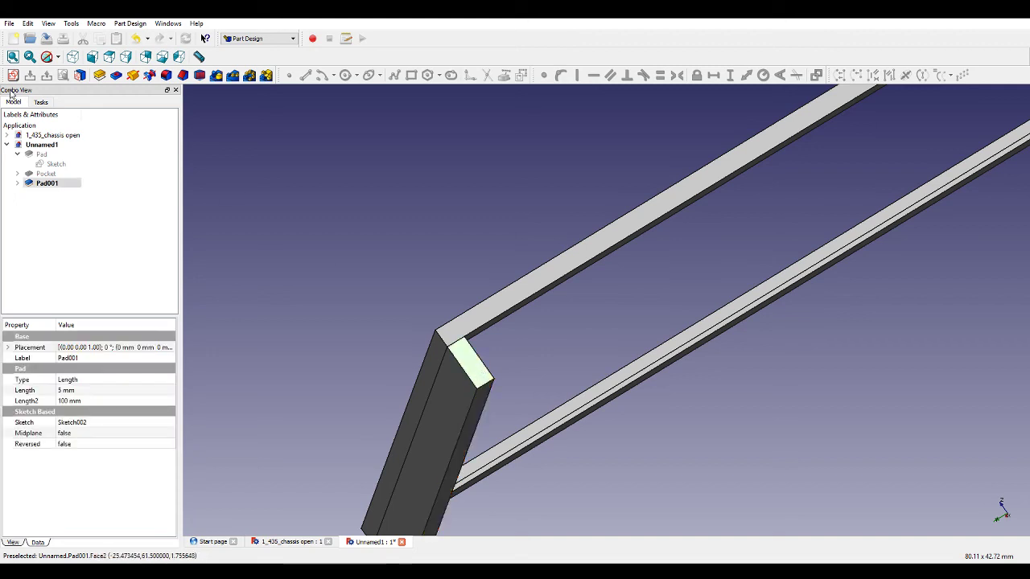
{"action": "left_click", "coordinate": [13, 74]}
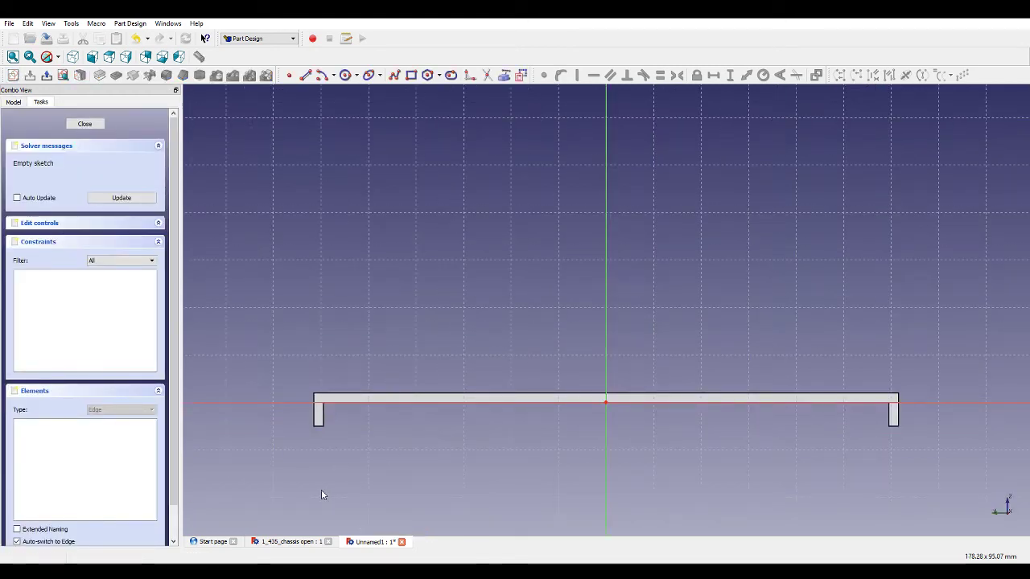
Draw a thin rectangle across the end face between the two frame legs, just below the horizontal axis.
{"action": "left_click", "coordinate": [520, 75]}
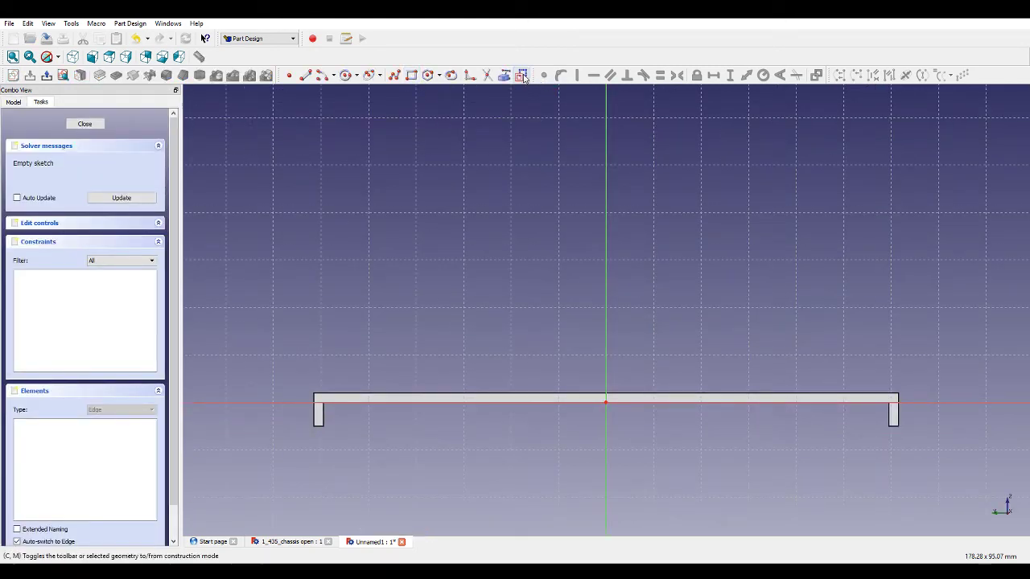
{"action": "left_click", "coordinate": [322, 407]}
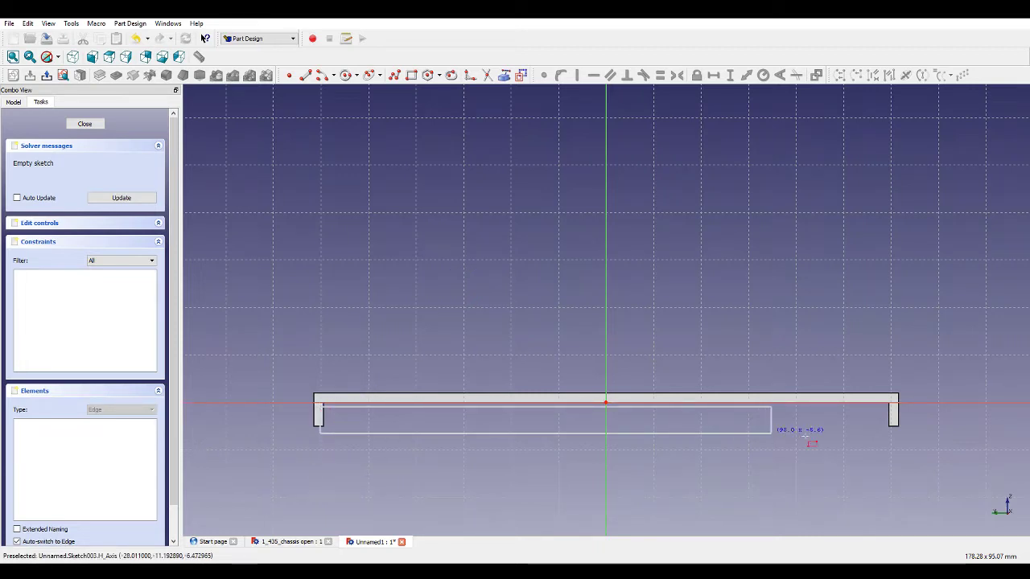
{"action": "left_click", "coordinate": [893, 421]}
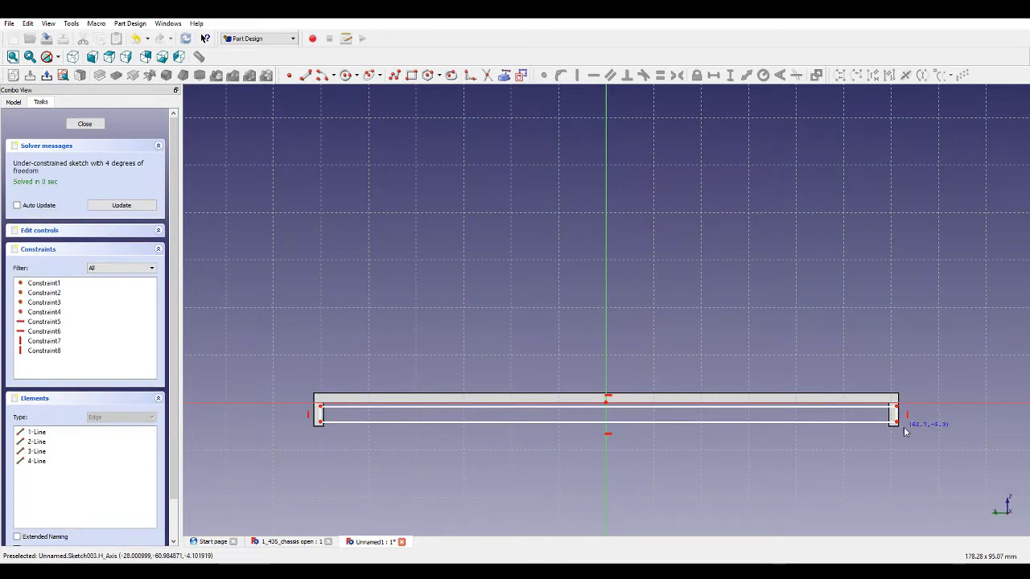
{"action": "left_click", "coordinate": [895, 407]}
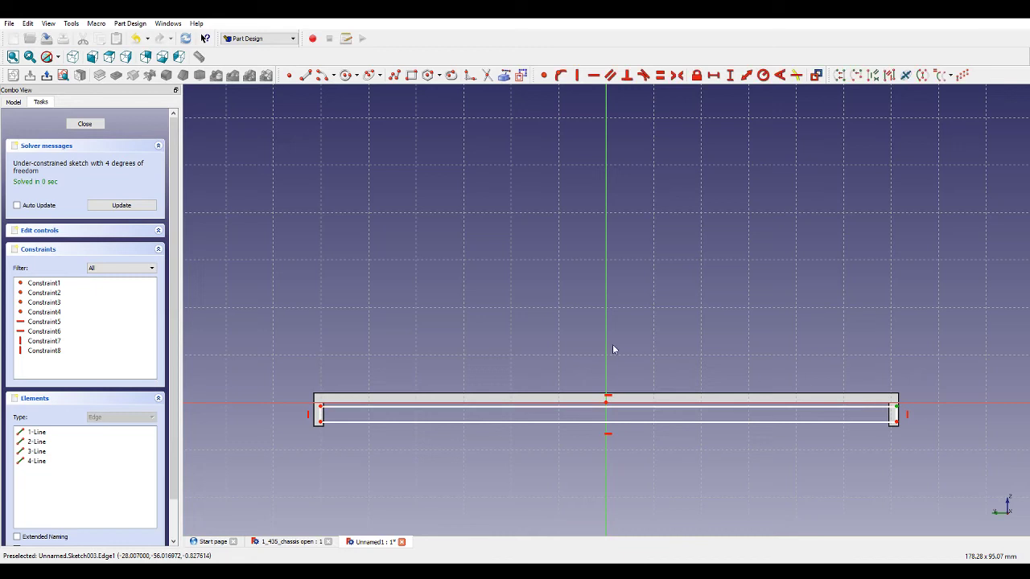
{"action": "left_click", "coordinate": [605, 349]}
Dimension the horizontal distance from the origin to the rectangle's right corner as 60.5 mm.
{"action": "scroll", "coordinate": [905, 411], "scroll_direction": "up", "scroll_amount": 8}
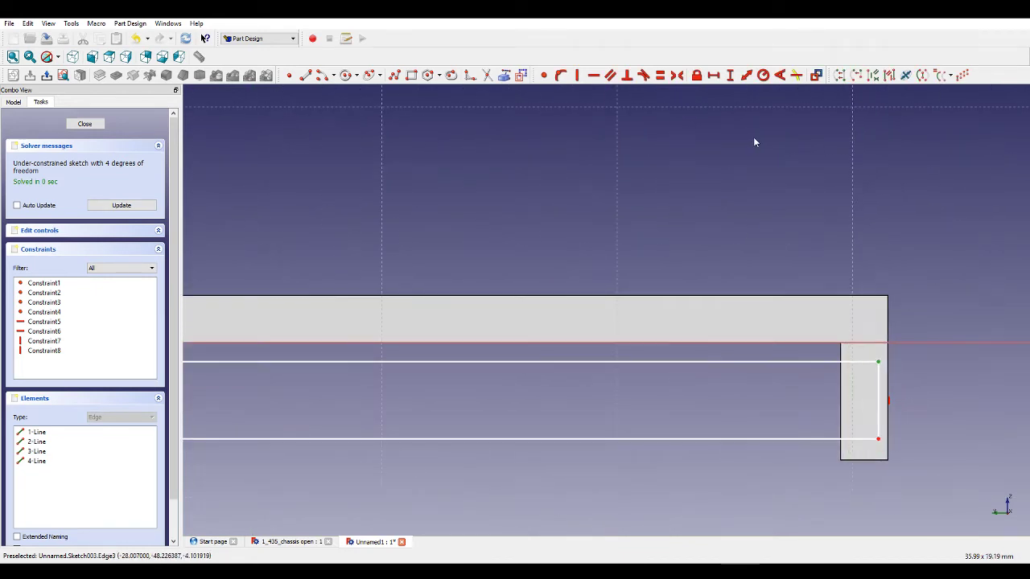
{"action": "left_click", "coordinate": [714, 76]}
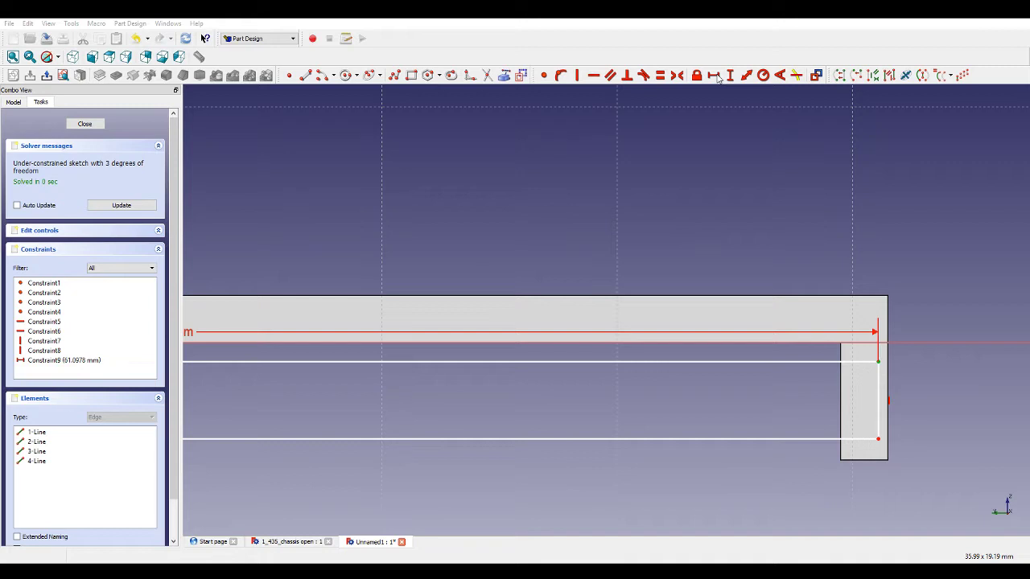
{"action": "key", "text": "Return"}
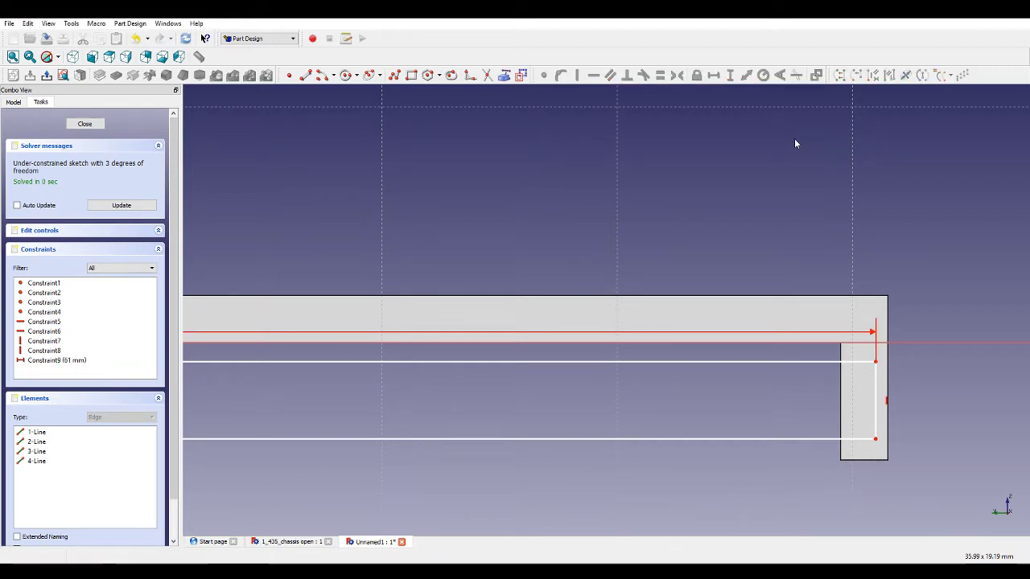
{"action": "left_click", "coordinate": [306, 76]}
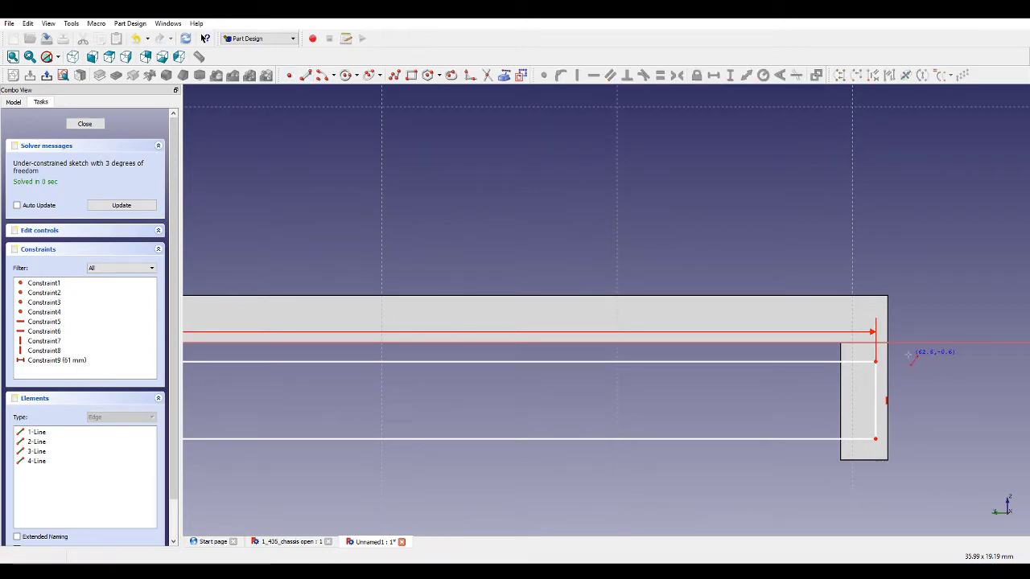
{"action": "left_click", "coordinate": [876, 361]}
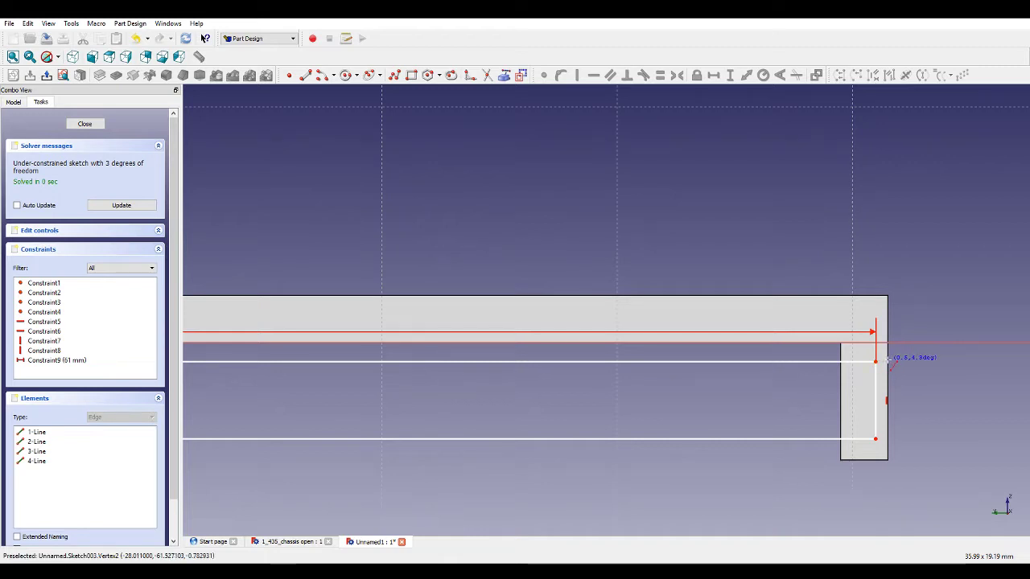
{"action": "scroll", "coordinate": [891, 367], "scroll_direction": "down", "scroll_amount": 5}
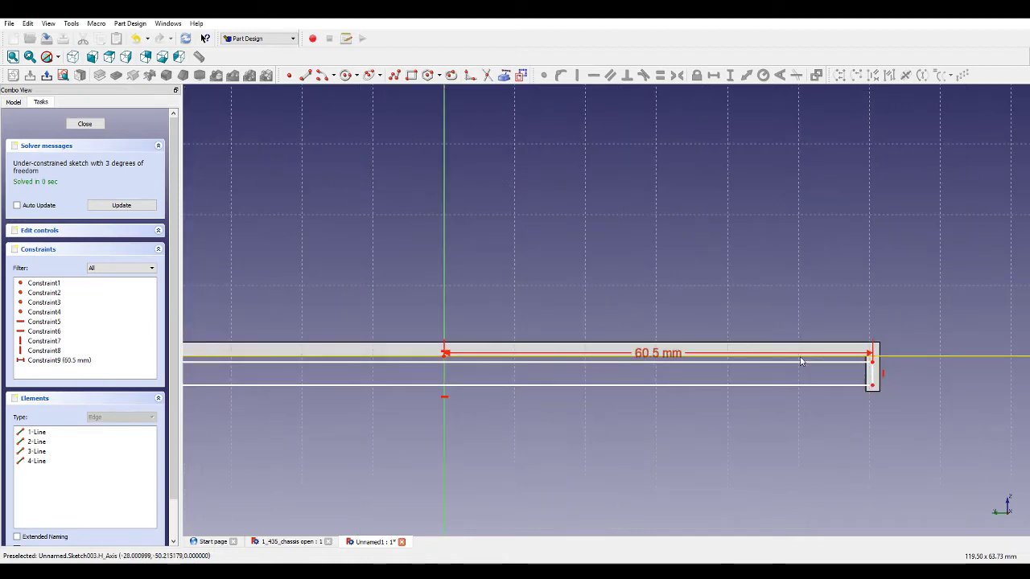
{"action": "left_click", "coordinate": [797, 364]}
Set the rectangle's overall width to 121 mm.
{"action": "left_click", "coordinate": [713, 75]}
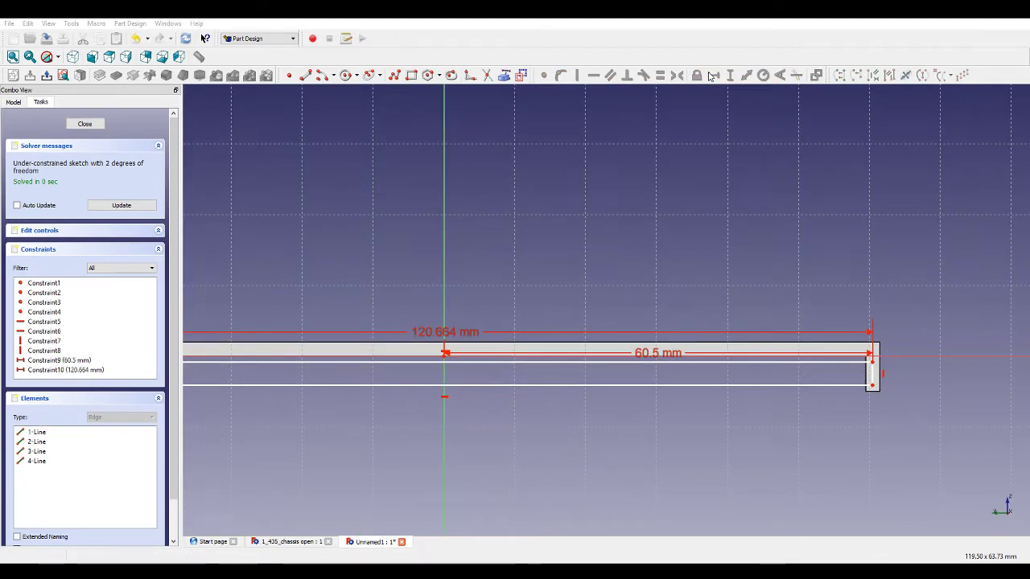
{"action": "type", "text": "121"}
{"action": "key", "text": "Return"}
Set the height of the rectangle's right edge to 3 mm.
{"action": "scroll", "coordinate": [859, 352], "scroll_direction": "up", "scroll_amount": 3}
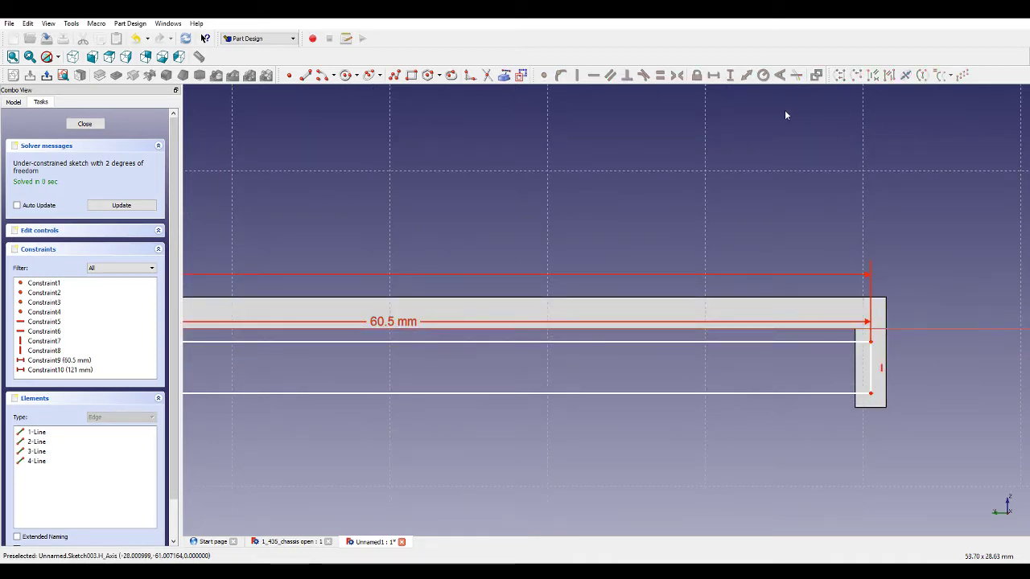
{"action": "left_click", "coordinate": [871, 374]}
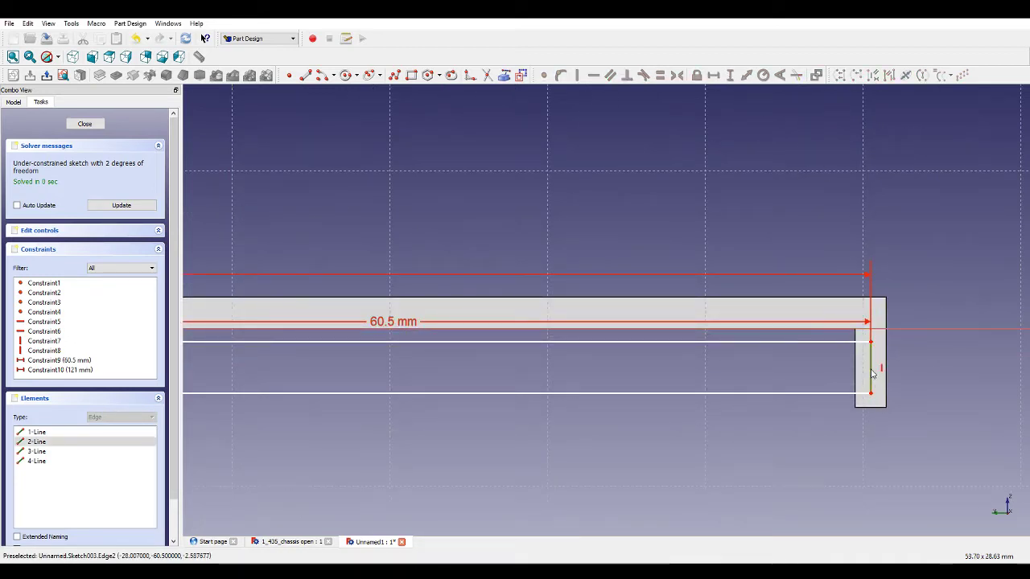
{"action": "left_click", "coordinate": [729, 75]}
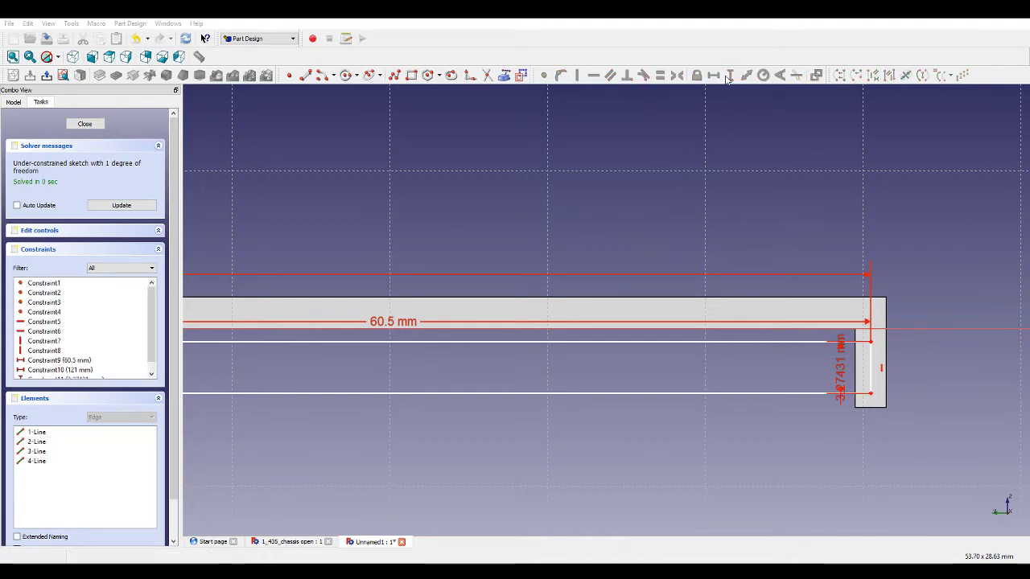
{"action": "type", "text": "3"}
{"action": "key", "text": "Return"}
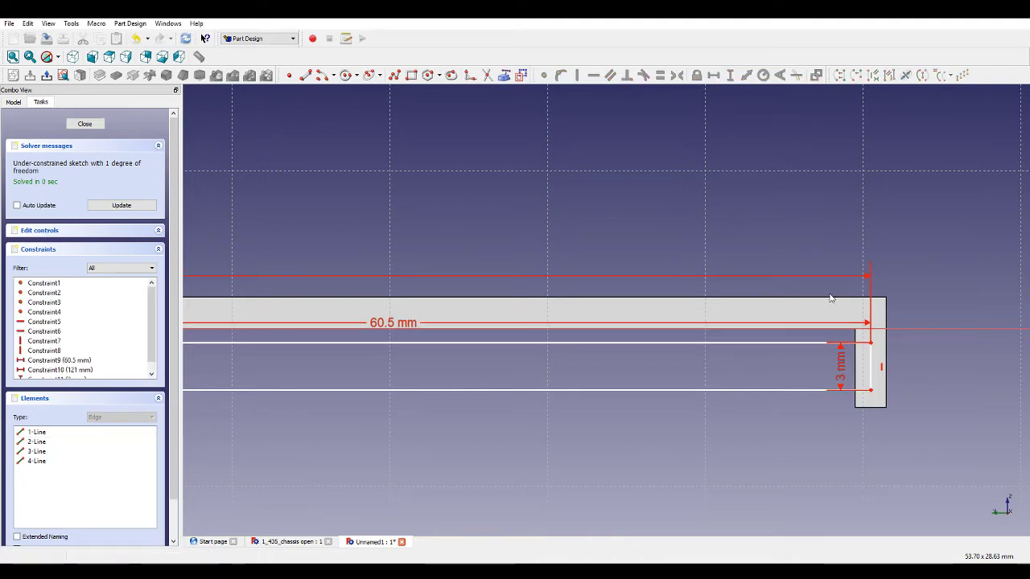
Constrain the vertical distance from the rectangle's top corner to the horizontal axis, then close the sketch.
{"action": "left_click", "coordinate": [871, 343]}
{"action": "left_click", "coordinate": [879, 331]}
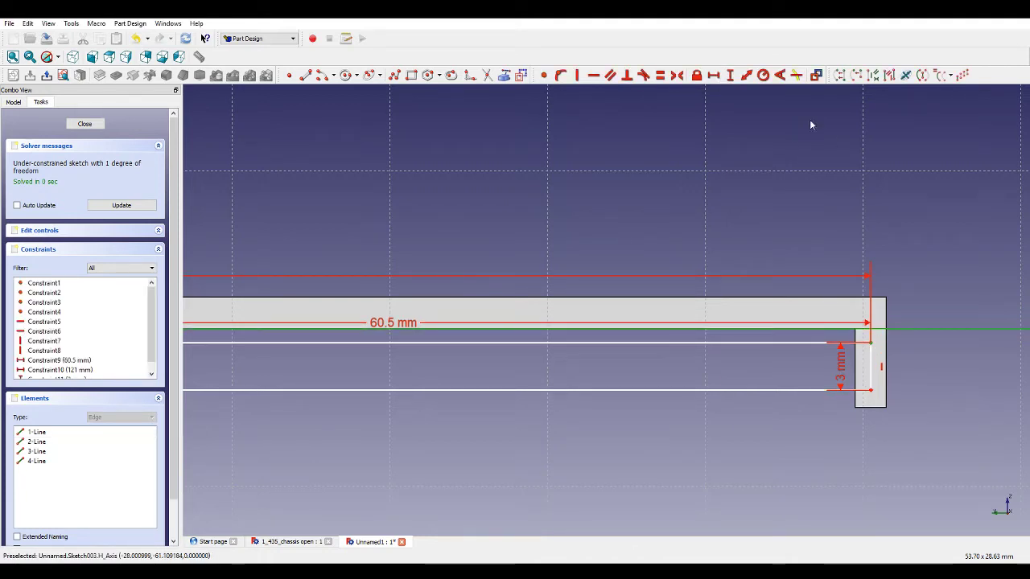
{"action": "left_click", "coordinate": [728, 76]}
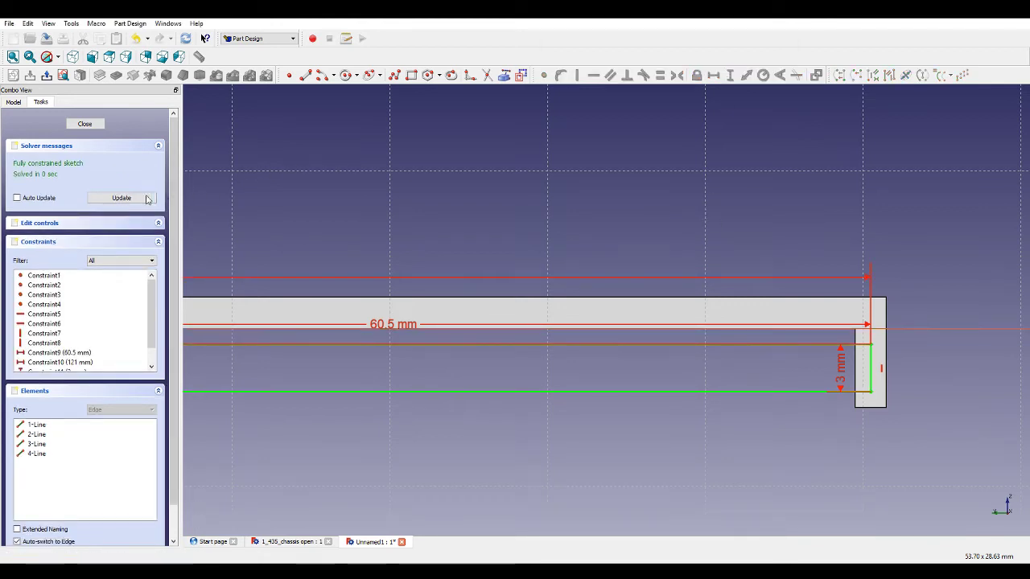
{"action": "left_click", "coordinate": [84, 124]}
Pocket the rectangle sketch into the frame with the Dimension type.
{"action": "left_click", "coordinate": [116, 75]}
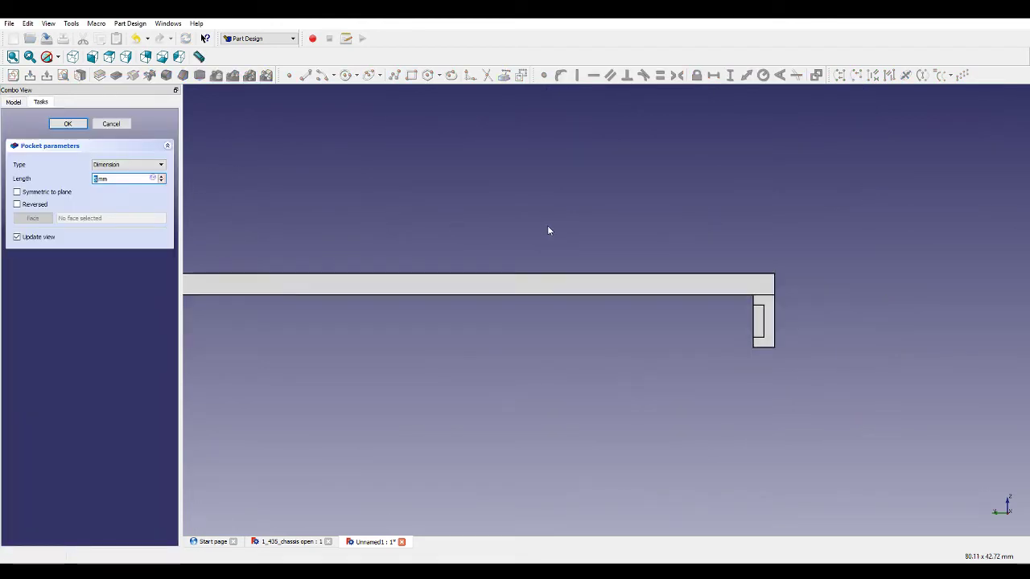
{"action": "scroll", "coordinate": [667, 230], "scroll_direction": "down", "scroll_amount": 6}
{"action": "scroll", "coordinate": [526, 226], "scroll_direction": "up", "scroll_amount": 4}
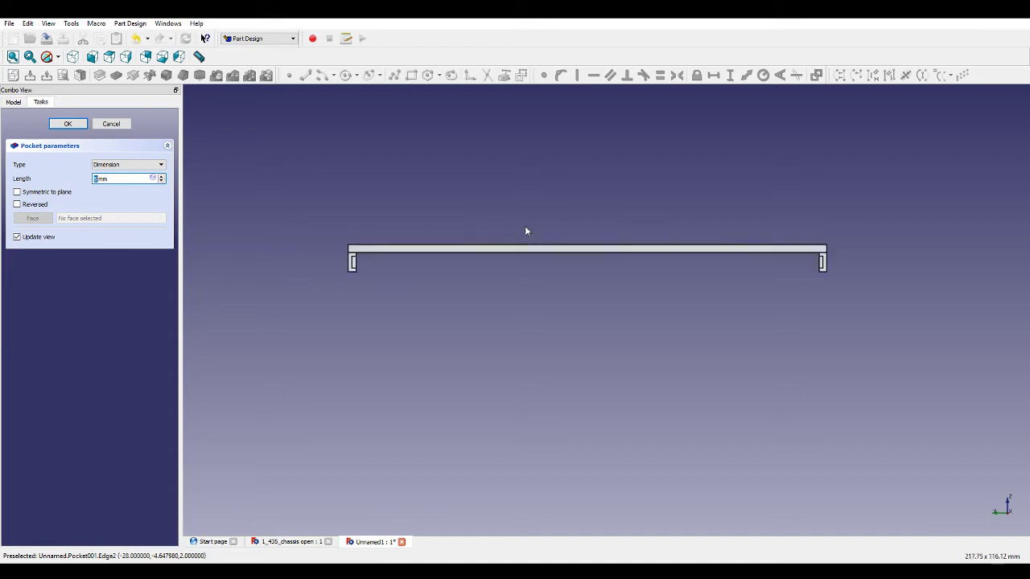
{"action": "left_click", "coordinate": [129, 168]}
{"action": "left_click", "coordinate": [128, 180]}
{"action": "left_click", "coordinate": [79, 126]}
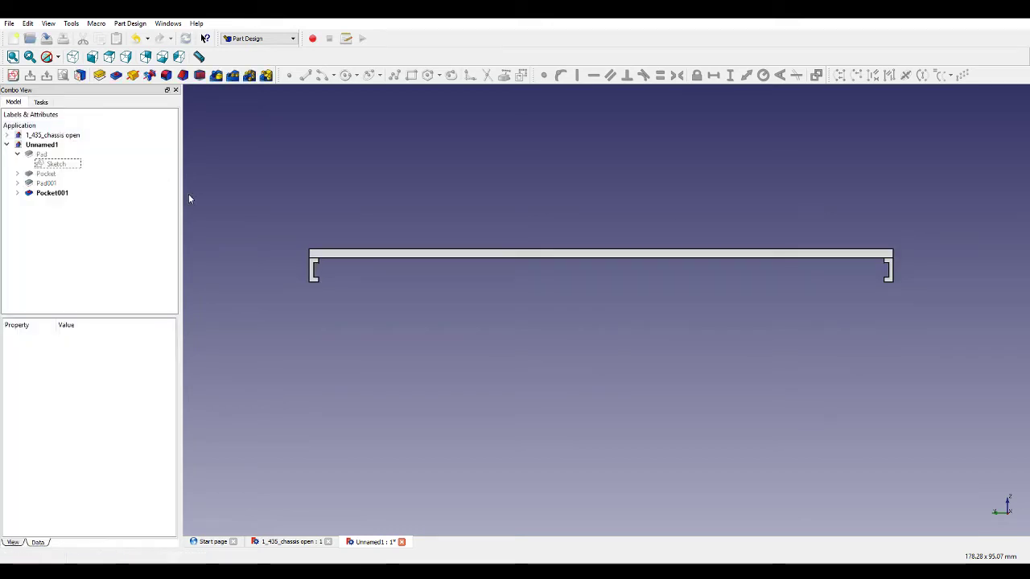
Orbit to the frame's short end and create a new sketch on its end face.
{"action": "middle_click_drag", "start_coordinate": [310, 280], "coordinate": [382, 287]}
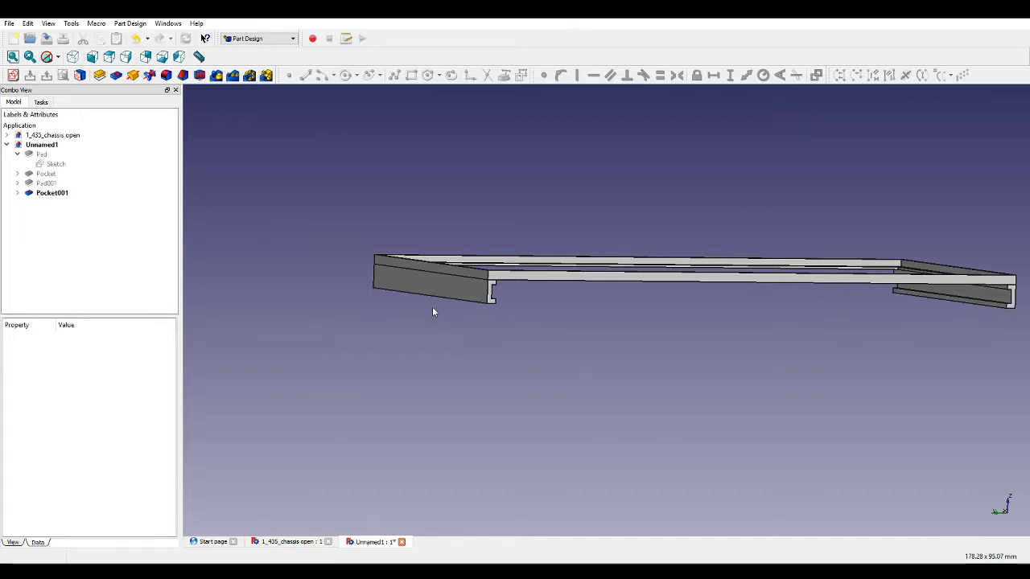
{"action": "scroll", "coordinate": [410, 306], "scroll_direction": "down", "scroll_amount": 3}
{"action": "middle_click_drag", "start_coordinate": [402, 349], "coordinate": [700, 300]}
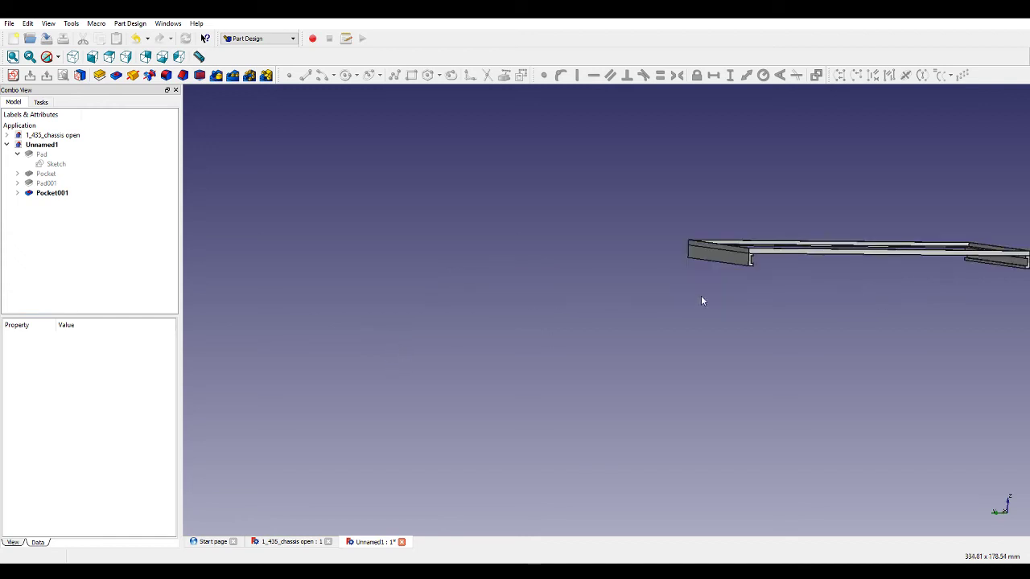
{"action": "left_click", "coordinate": [718, 254]}
{"action": "left_click", "coordinate": [12, 75]}
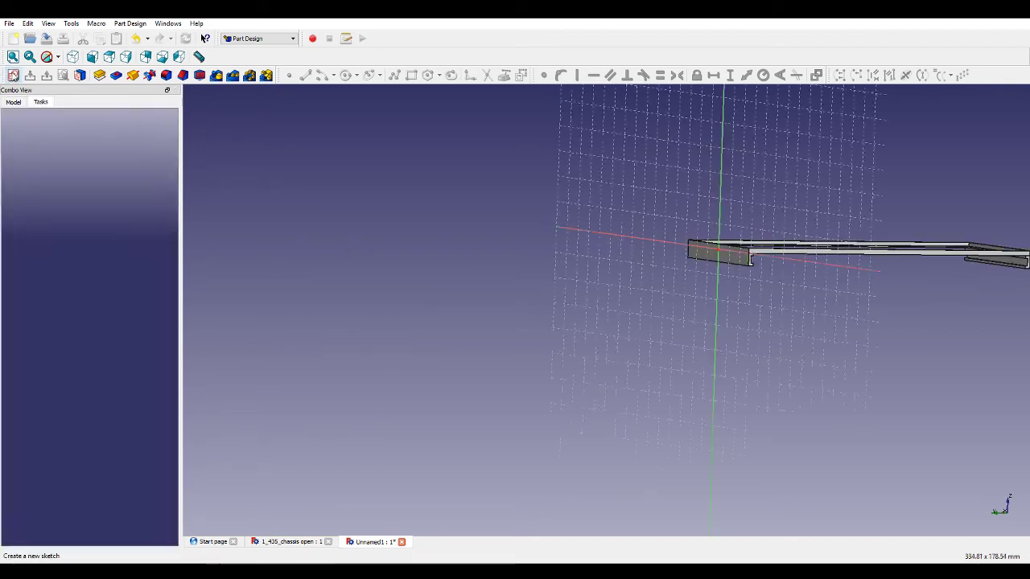
{"action": "scroll", "coordinate": [956, 203], "scroll_direction": "up", "scroll_amount": 2}
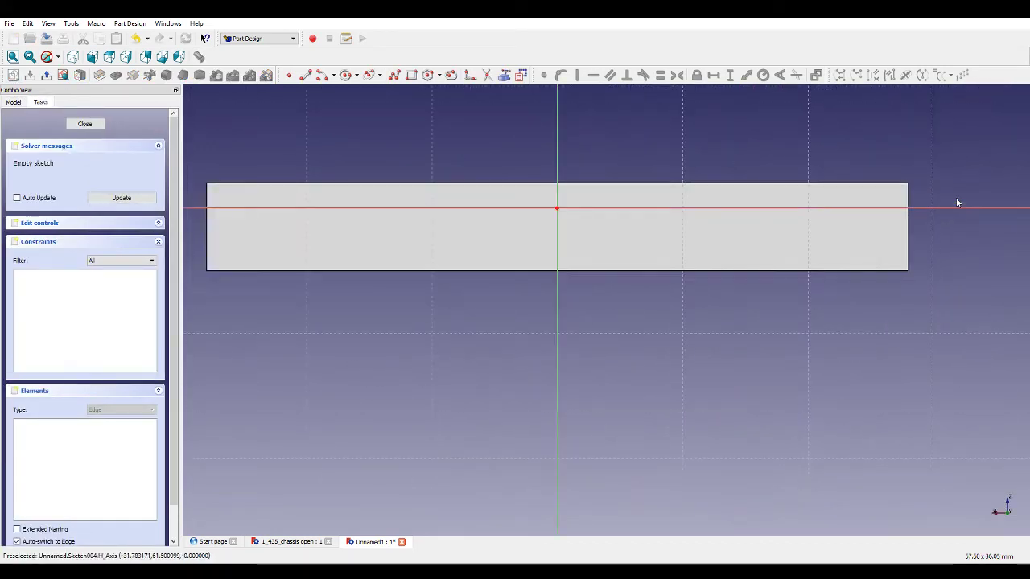
Draw a horizontal two-segment construction polyline about 44 mm long, centred on the vertical axis below the horizontal axis.
{"action": "left_click", "coordinate": [397, 75]}
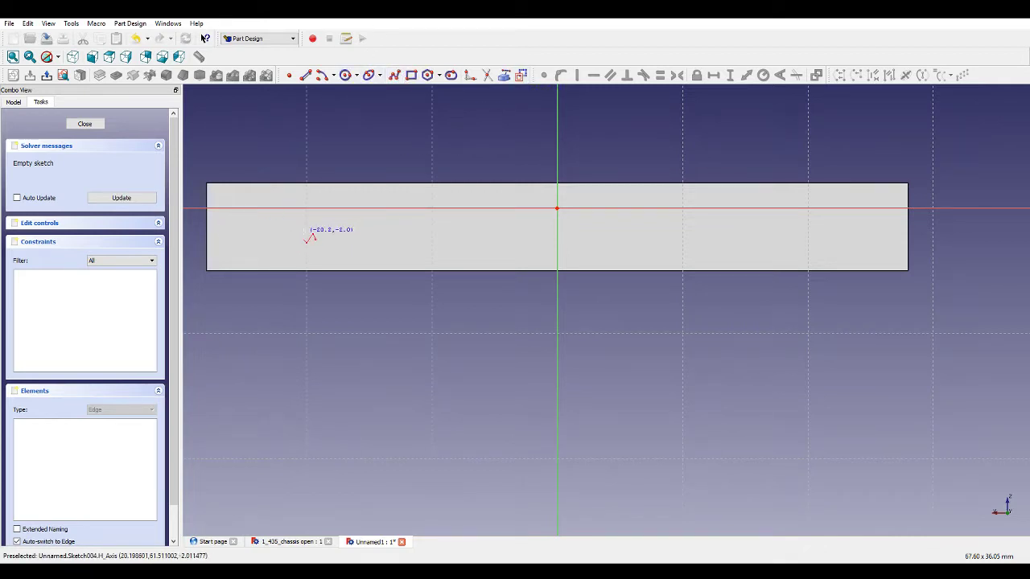
{"action": "left_click", "coordinate": [277, 236]}
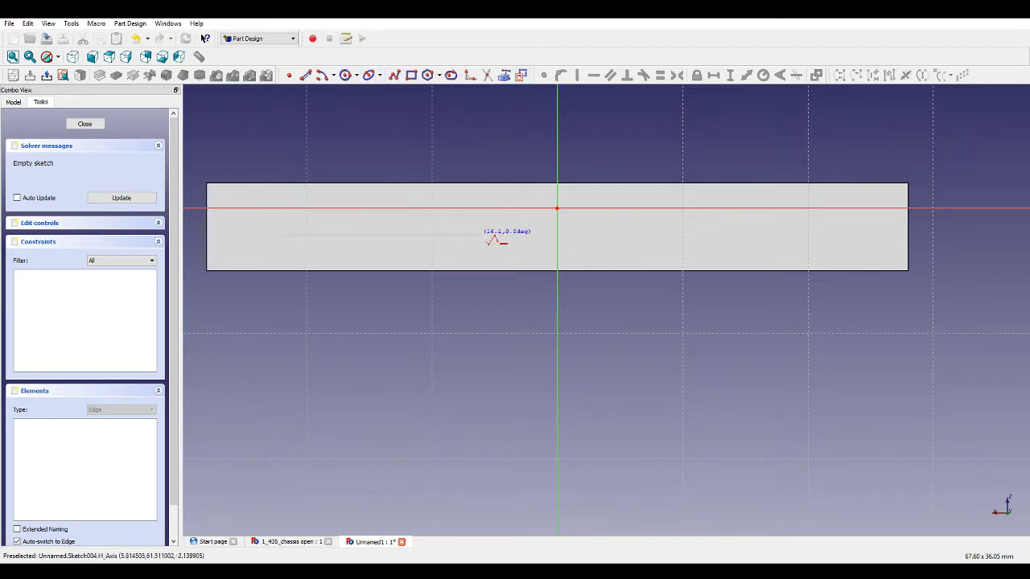
{"action": "left_click", "coordinate": [556, 236]}
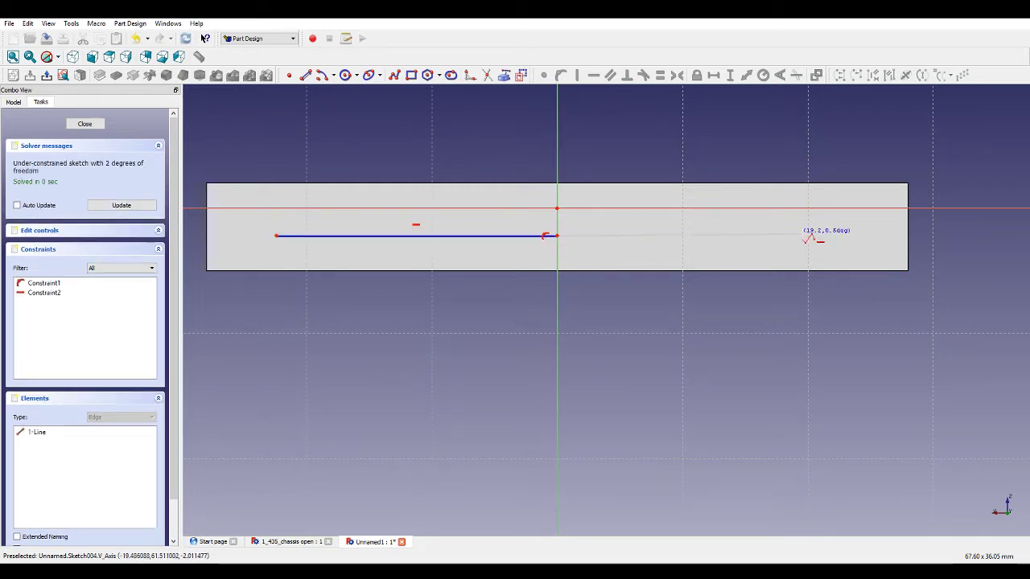
{"action": "left_click", "coordinate": [824, 236]}
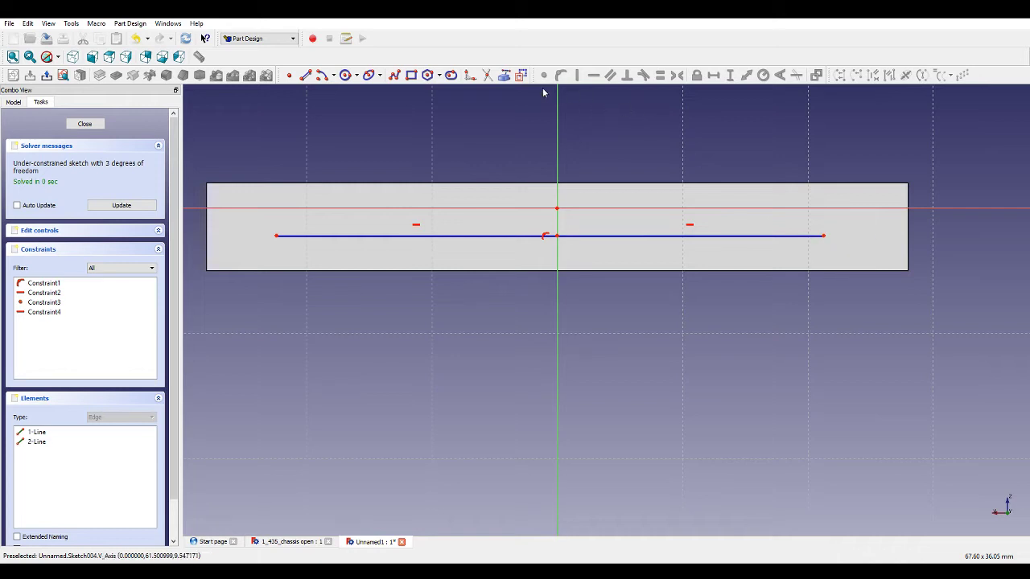
Draw a small closed triangle at the face's left edge, about 2.5 mm wide and 5 mm tall.
{"action": "left_click", "coordinate": [396, 77]}
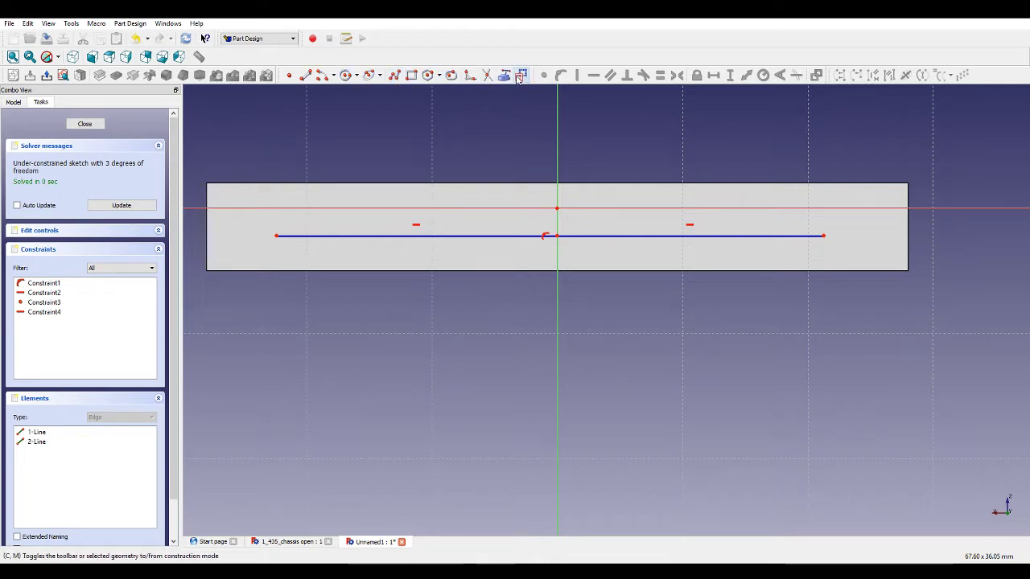
{"action": "left_click", "coordinate": [214, 209]}
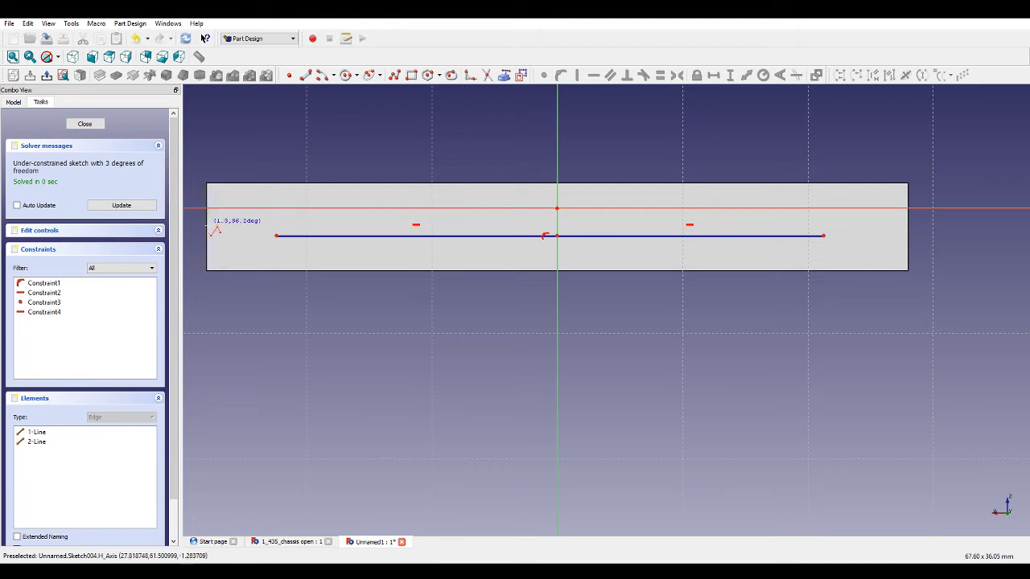
{"action": "left_click", "coordinate": [240, 269]}
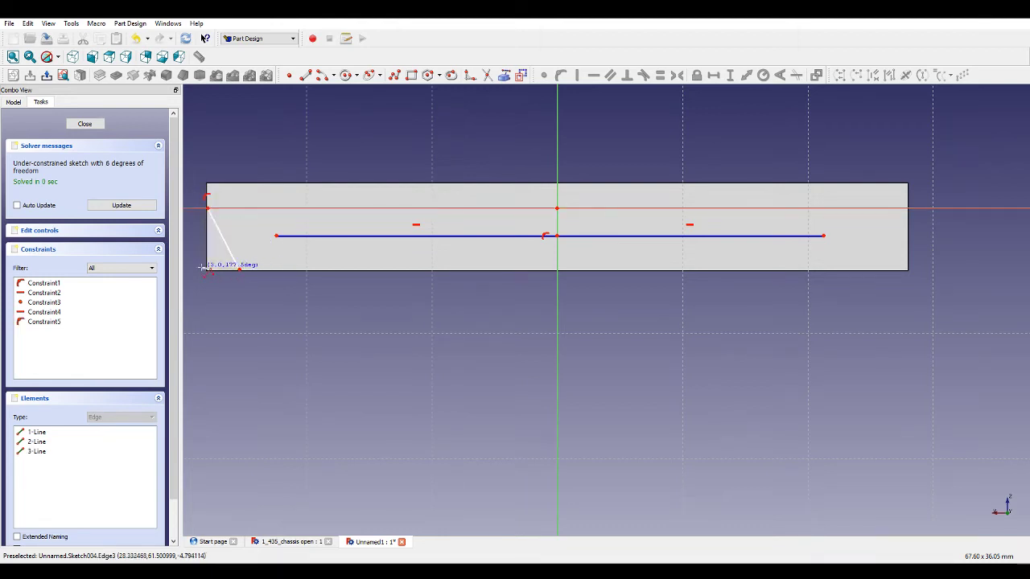
{"action": "left_click", "coordinate": [207, 269]}
{"action": "left_click", "coordinate": [207, 208]}
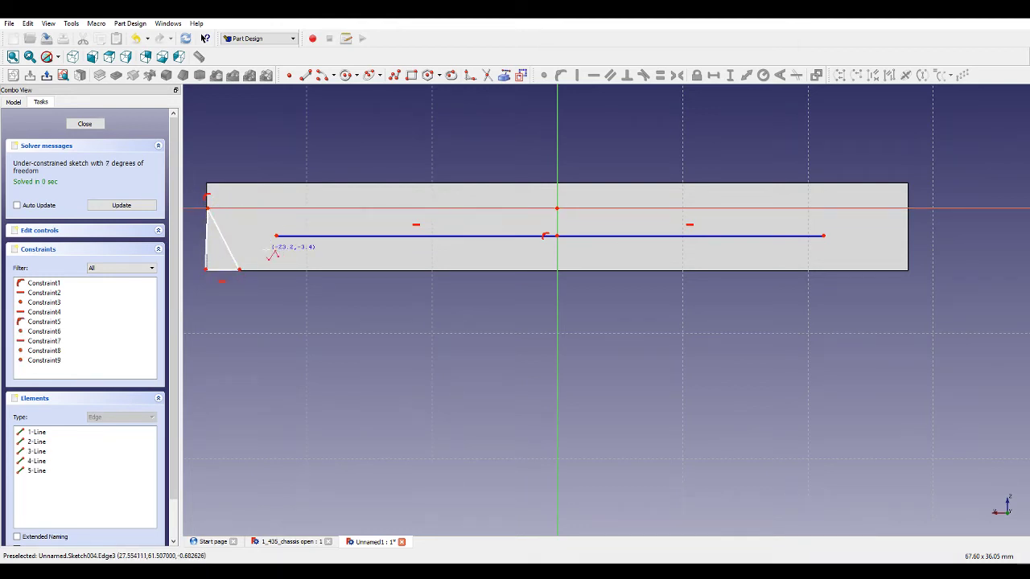
Draw small circles of about 1 mm radius centred on both ends of the construction line.
{"action": "left_click", "coordinate": [346, 75]}
{"action": "left_click", "coordinate": [276, 235]}
{"action": "left_click", "coordinate": [290, 235]}
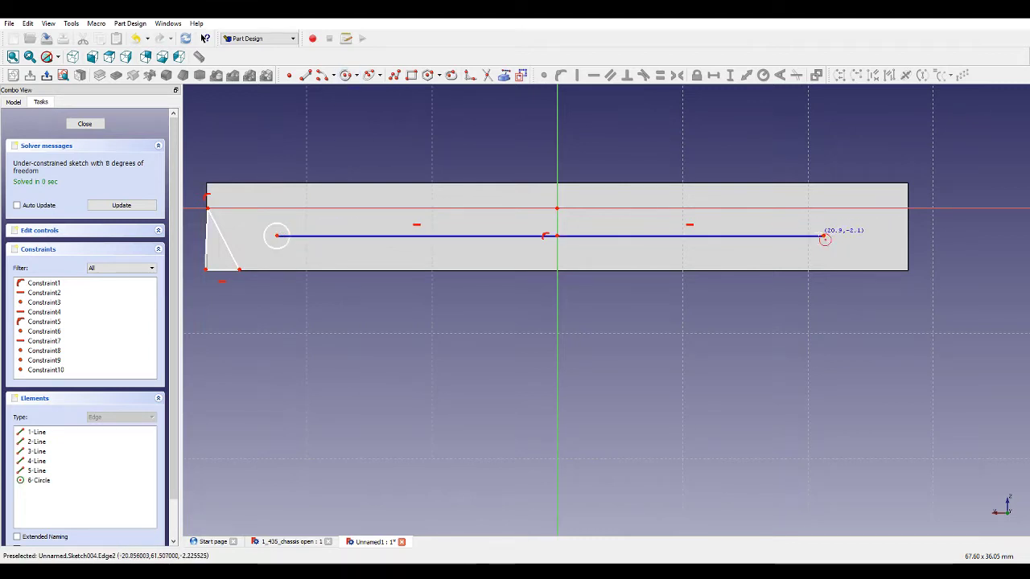
{"action": "left_click", "coordinate": [823, 235]}
{"action": "left_click", "coordinate": [836, 236]}
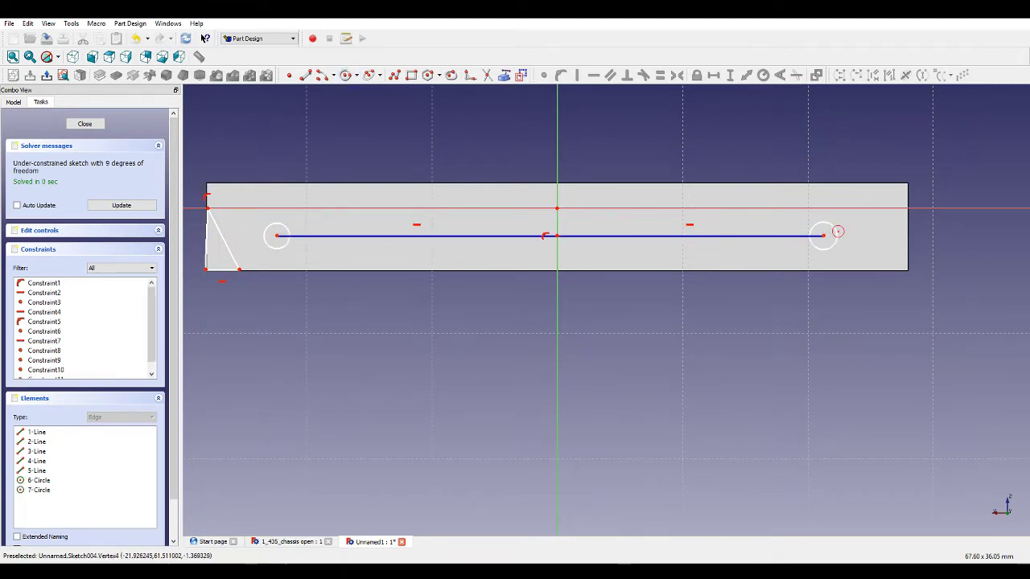
Draw a matching closed triangle at the face's right edge, about 2.5 mm wide and 5 mm tall.
{"action": "left_click", "coordinate": [393, 76]}
{"action": "left_click", "coordinate": [908, 208]}
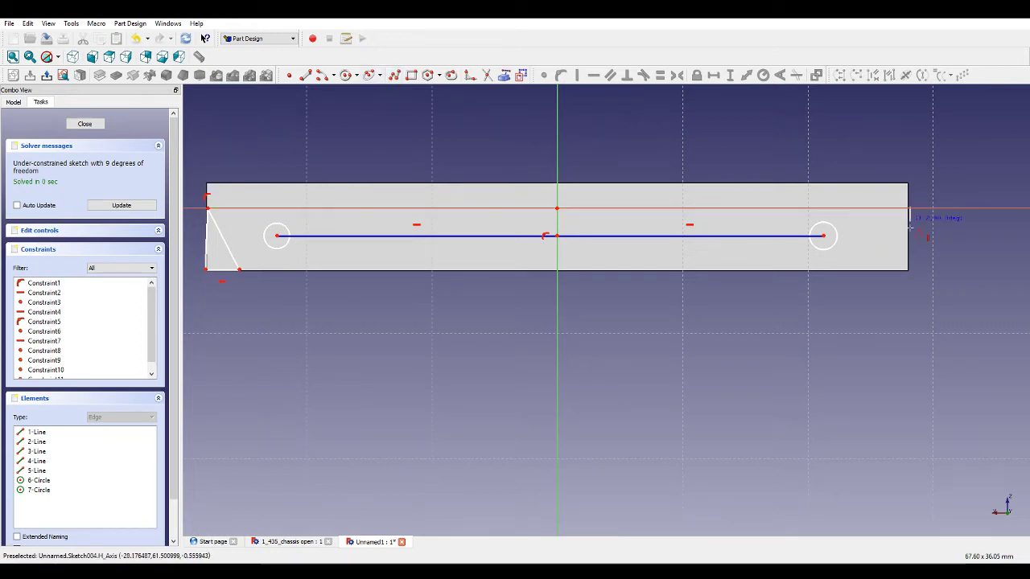
{"action": "left_click", "coordinate": [909, 271]}
{"action": "left_click", "coordinate": [878, 271]}
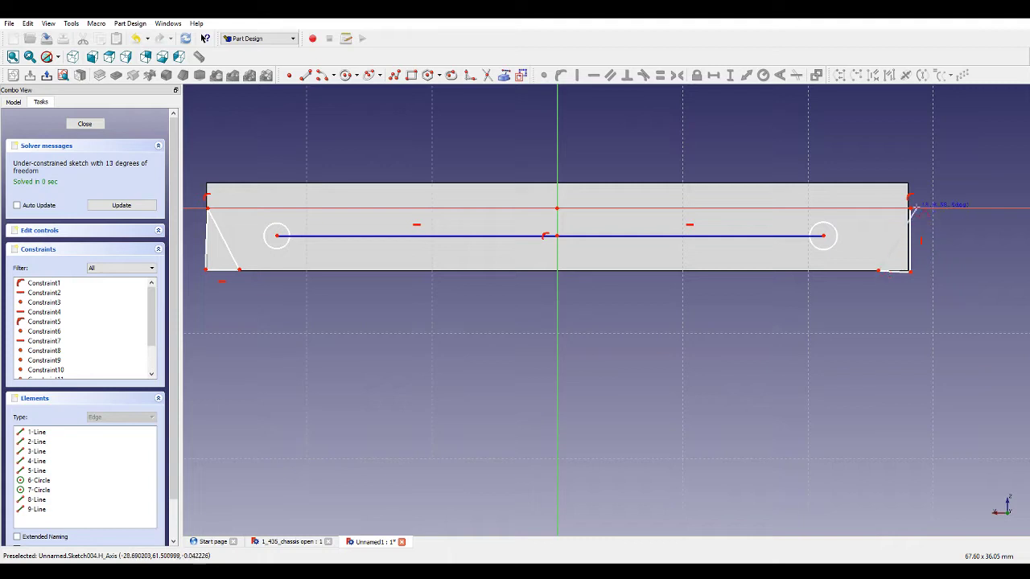
{"action": "left_click", "coordinate": [908, 208]}
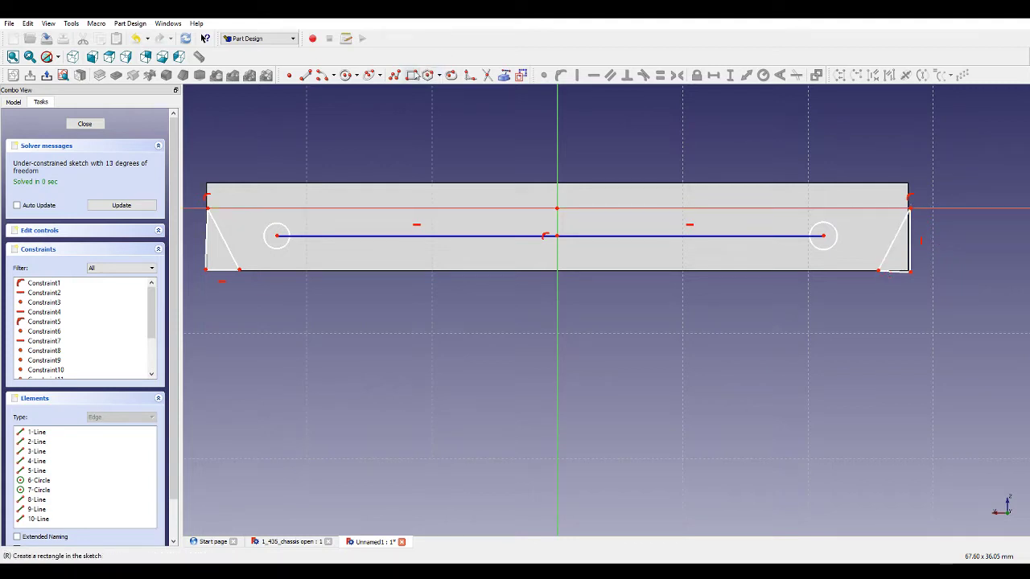
Draw a two-segment construction polyline along the bottom edge between the two triangles' inner corners, through the vertical axis.
{"action": "left_click", "coordinate": [523, 76]}
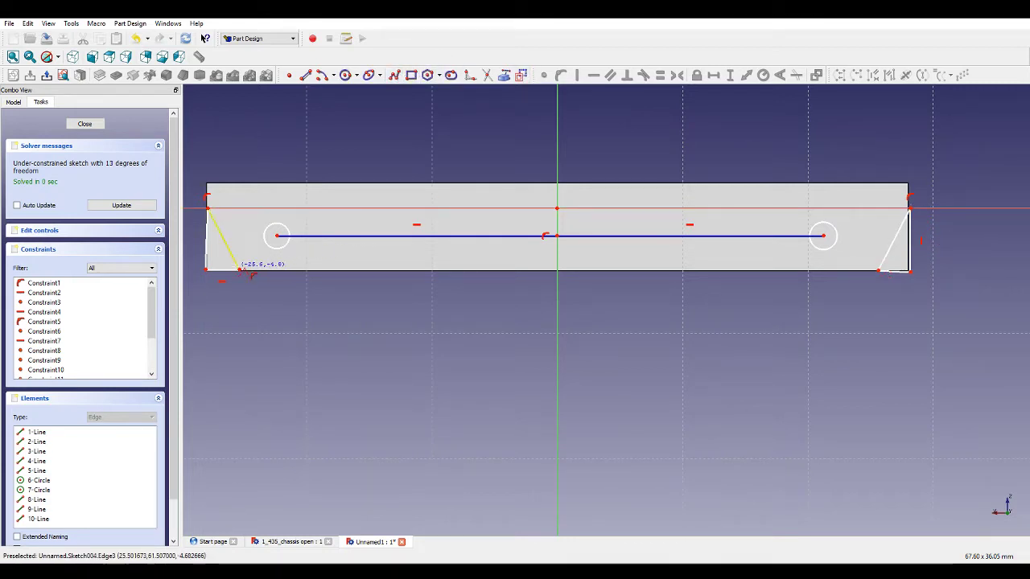
{"action": "left_click", "coordinate": [394, 75]}
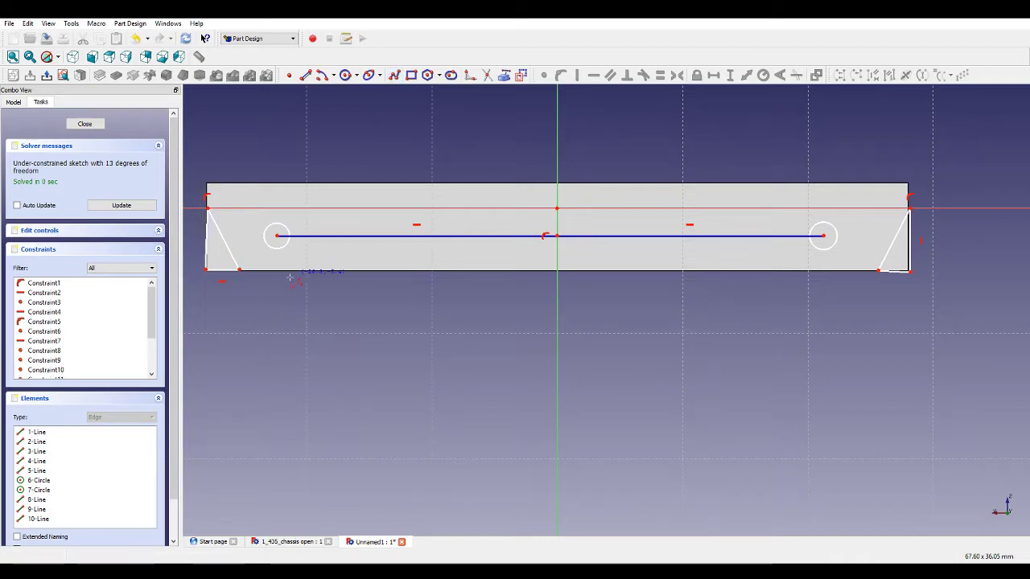
{"action": "left_click", "coordinate": [240, 270]}
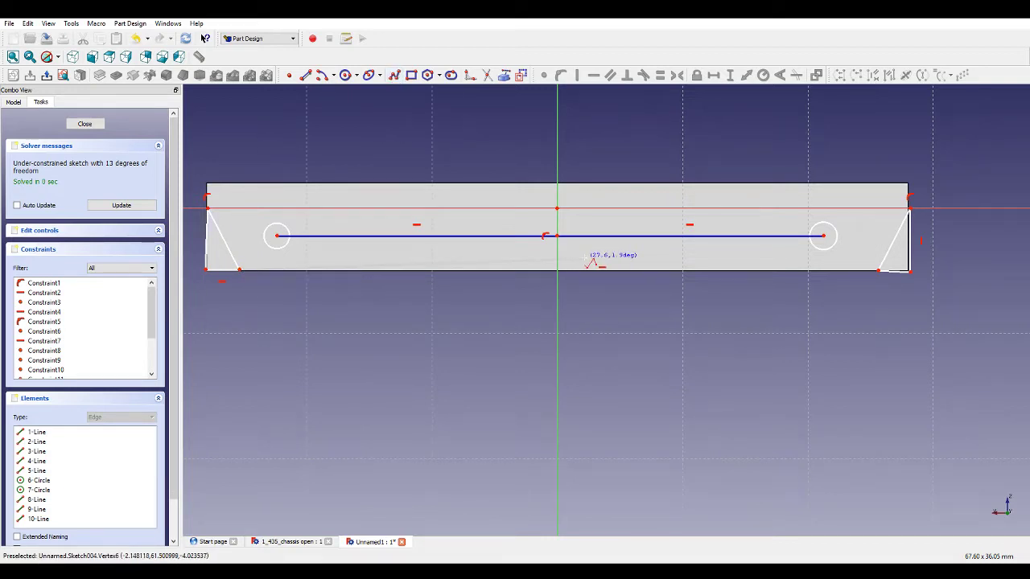
{"action": "left_click", "coordinate": [557, 272]}
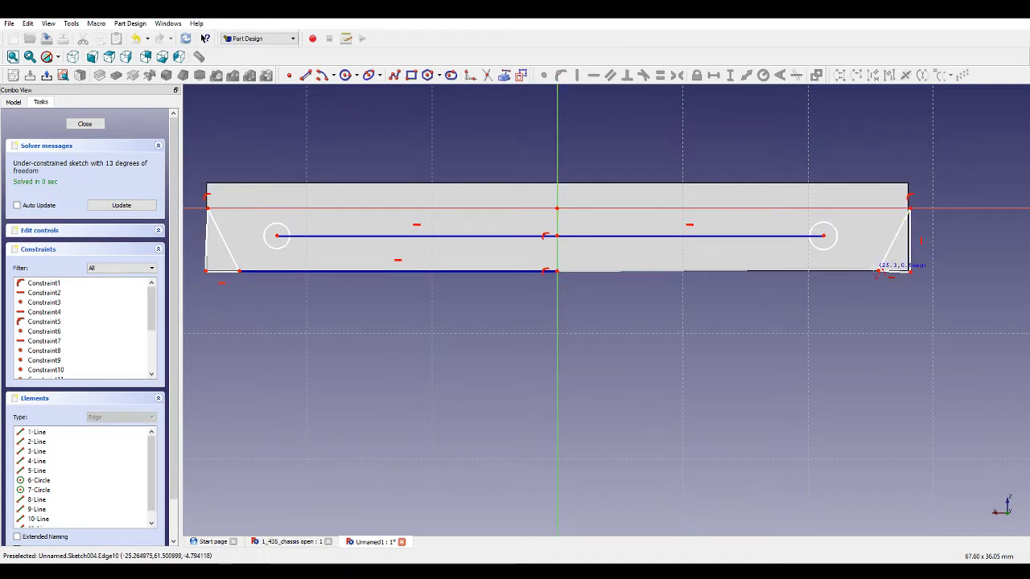
{"action": "left_click", "coordinate": [879, 271]}
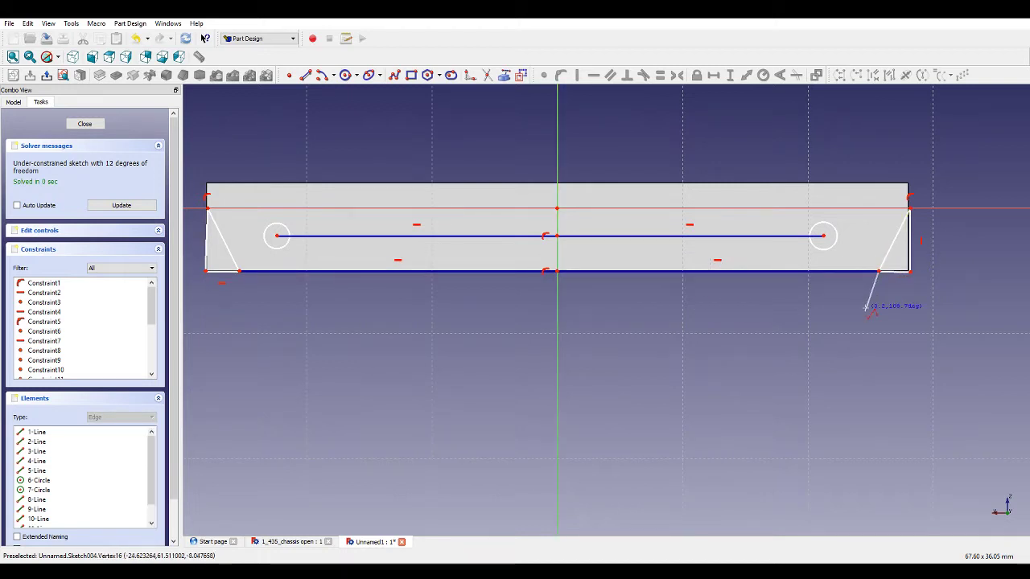
{"action": "right_click", "coordinate": [866, 310]}
Constrain the right triangle's bottom edge horizontal and the left triangle's outer edge vertical.
{"action": "left_click", "coordinate": [892, 276]}
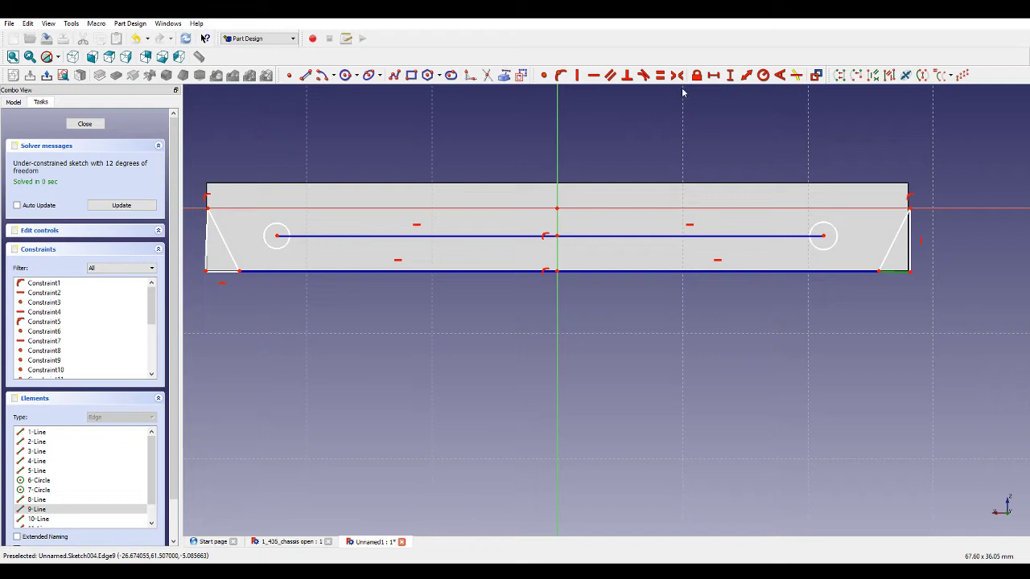
{"action": "left_click", "coordinate": [594, 75]}
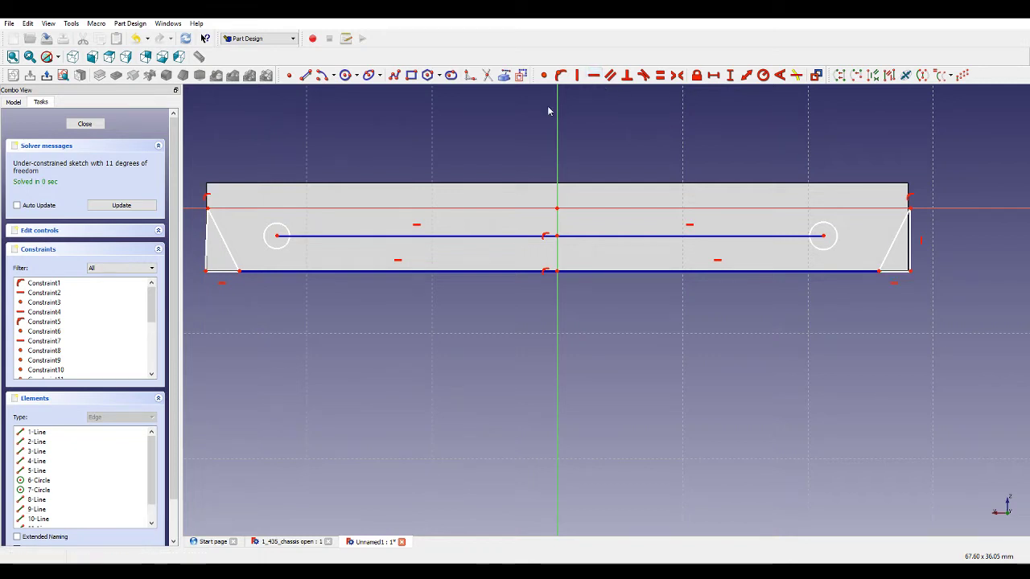
{"action": "left_click", "coordinate": [213, 257]}
{"action": "left_click", "coordinate": [577, 75]}
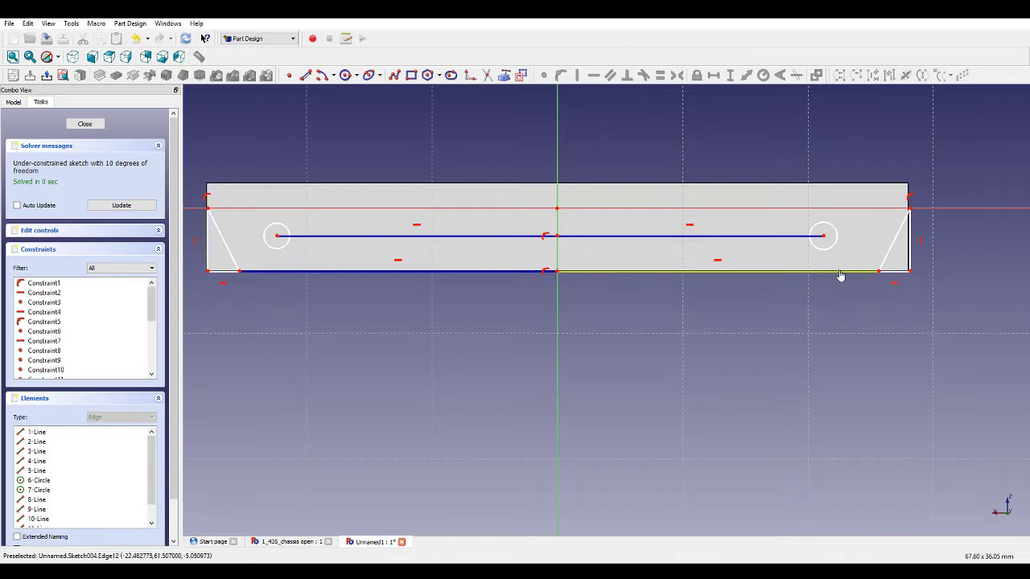
Make the two halves of the bottom construction polyline equal, and likewise the two halves of the upper one.
{"action": "left_click", "coordinate": [777, 271]}
{"action": "left_click", "coordinate": [473, 272]}
{"action": "left_click", "coordinate": [660, 75]}
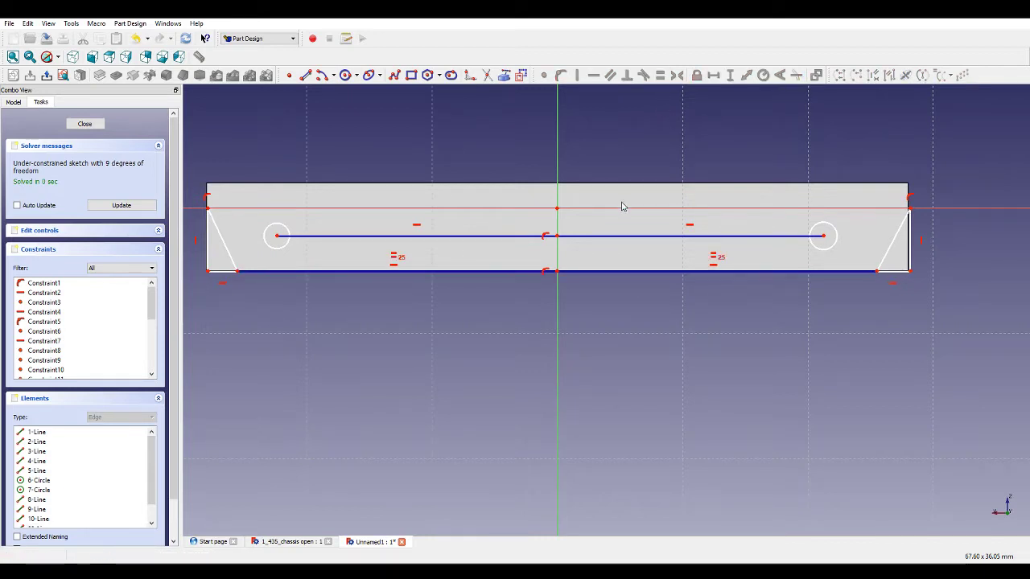
{"action": "left_click", "coordinate": [604, 236]}
{"action": "left_click", "coordinate": [522, 236]}
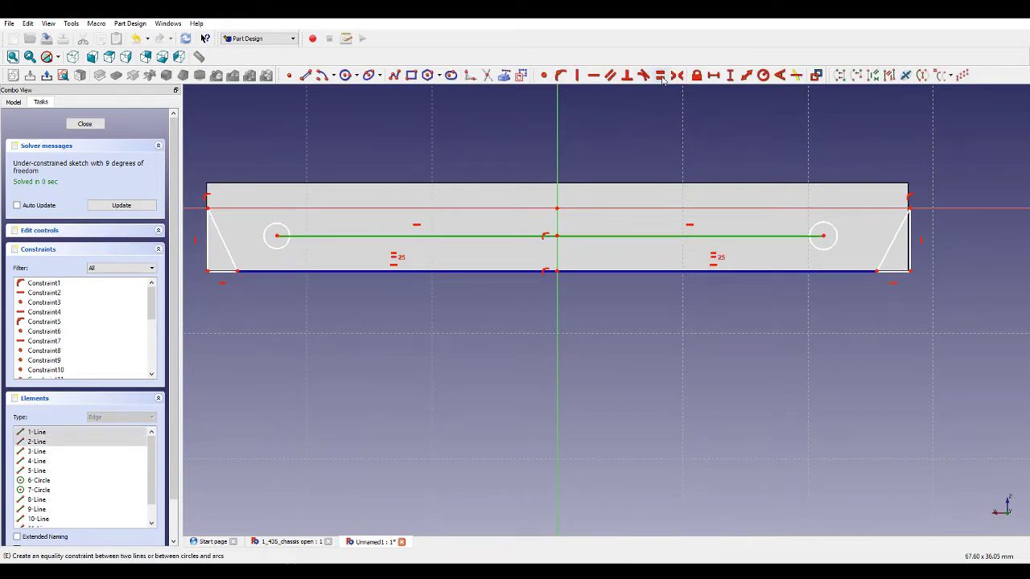
{"action": "left_click", "coordinate": [660, 75]}
Make the two circles equal in size and the two triangles' bottom edges equal in length.
{"action": "left_click", "coordinate": [837, 246]}
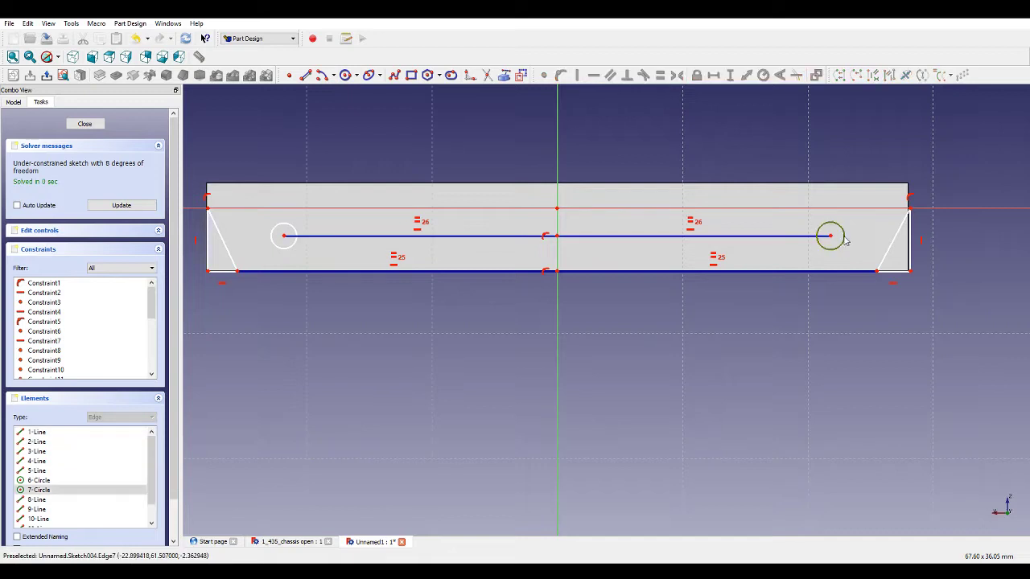
{"action": "left_click", "coordinate": [283, 241]}
{"action": "left_click", "coordinate": [660, 75]}
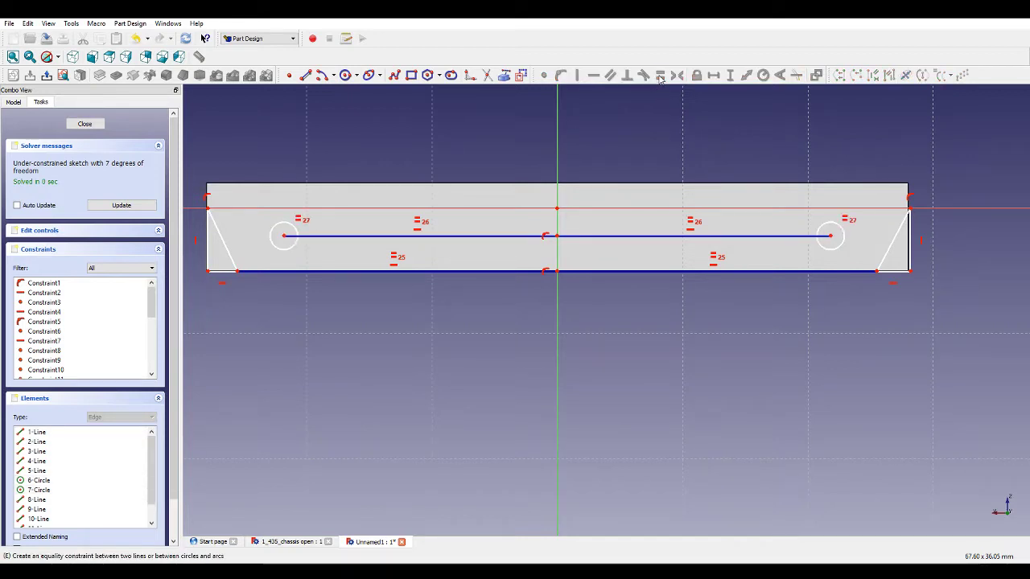
{"action": "left_click", "coordinate": [224, 271]}
{"action": "left_click", "coordinate": [889, 272]}
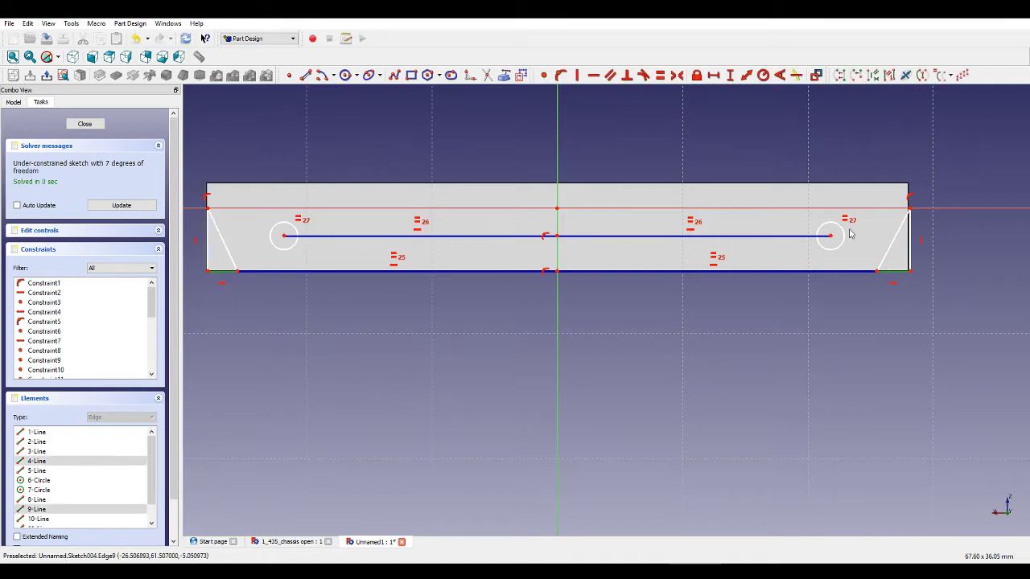
{"action": "key", "text": "e"}
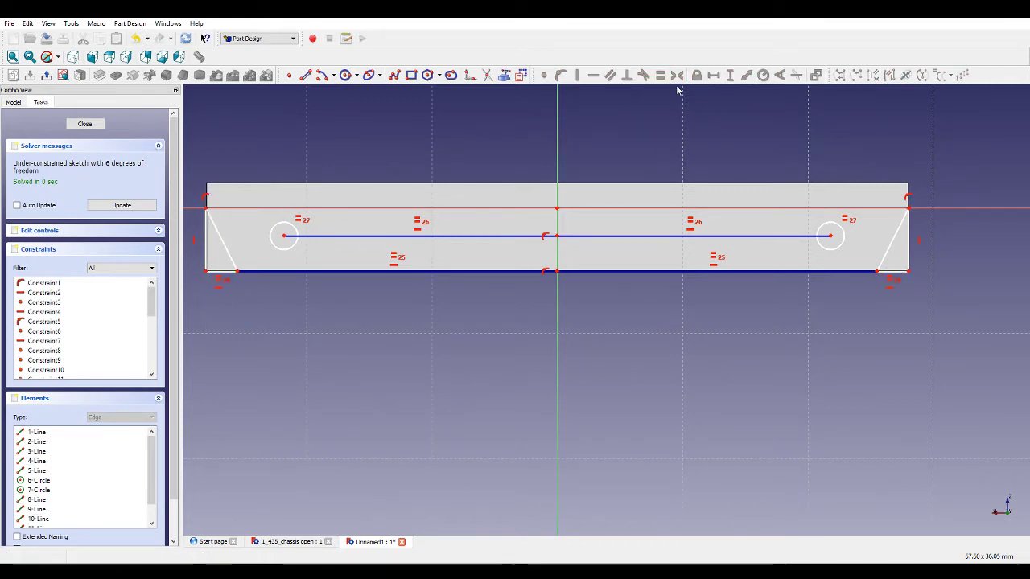
Set the right triangle's vertical edge height to 5 mm.
{"action": "left_click", "coordinate": [909, 233]}
{"action": "left_click", "coordinate": [727, 78]}
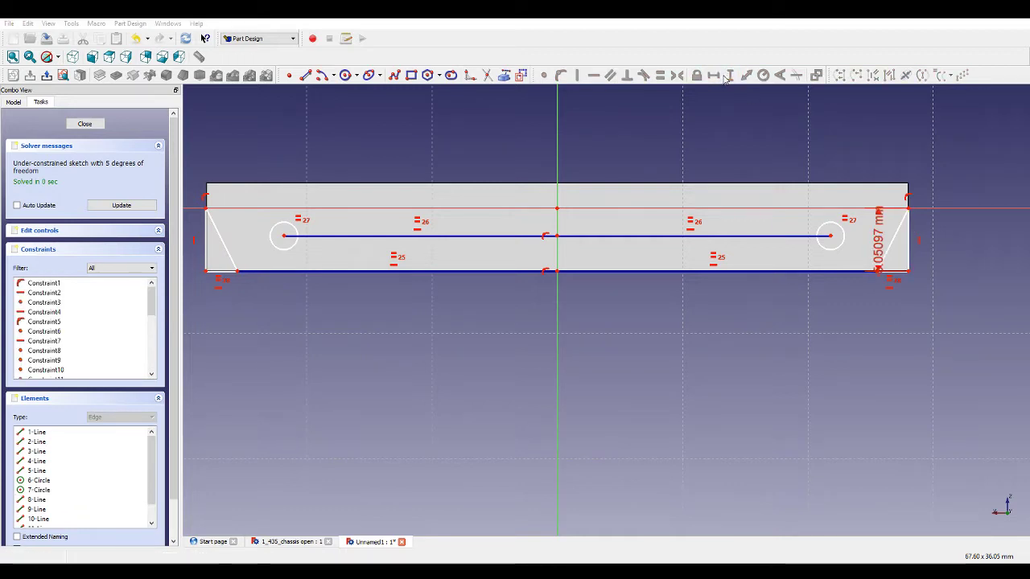
{"action": "type", "text": "5"}
{"action": "key", "text": "Return"}
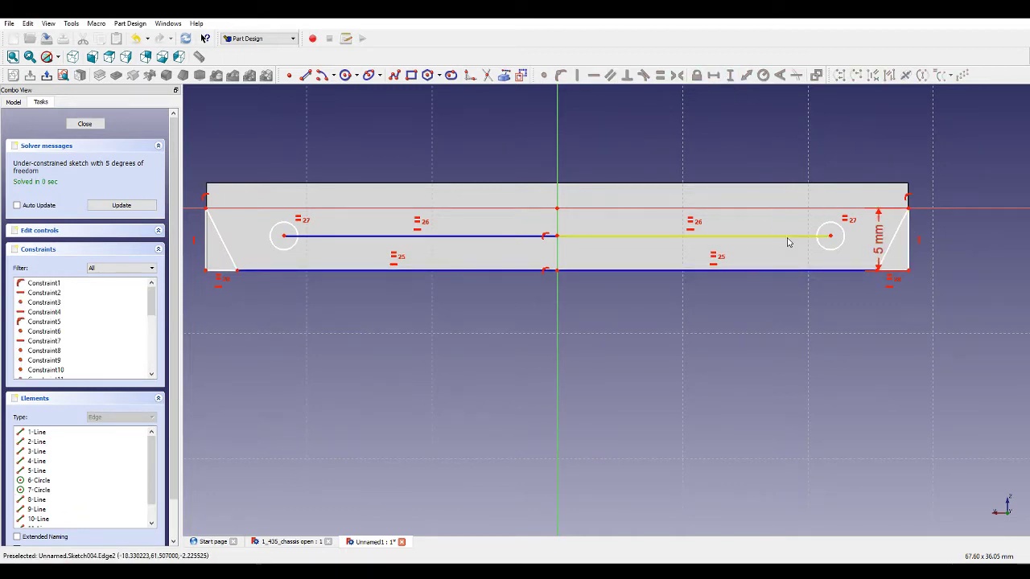
Switch to the reference chassis file and open its Pocket002 sketch to examine its constraints.
{"action": "left_click", "coordinate": [305, 542]}
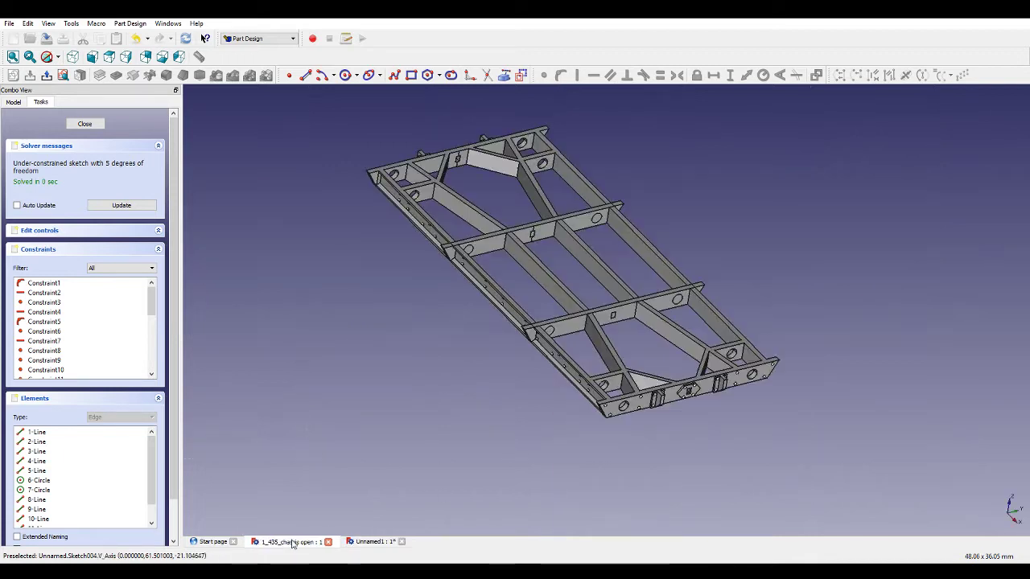
{"action": "left_click", "coordinate": [102, 127]}
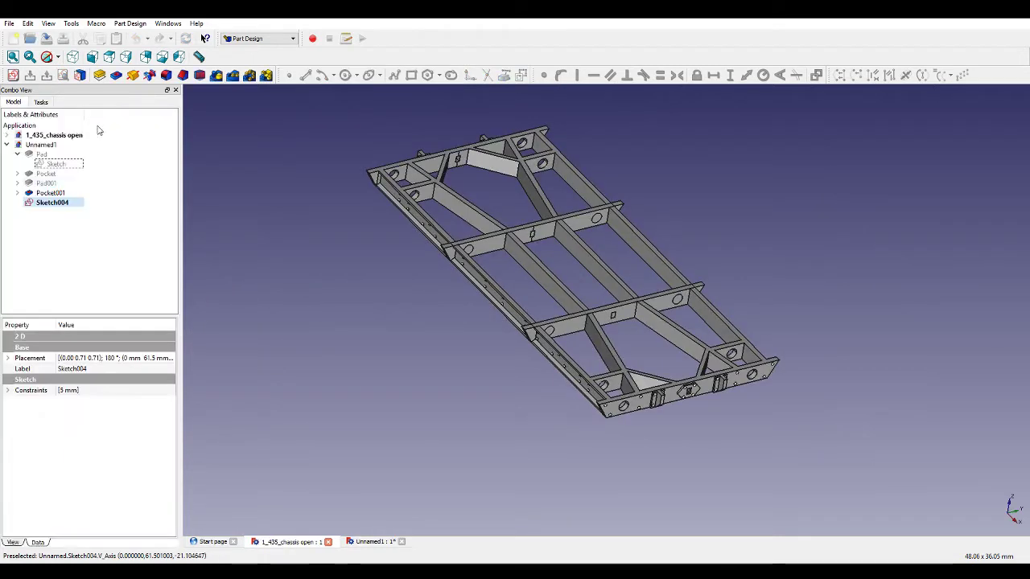
{"action": "left_click", "coordinate": [7, 136]}
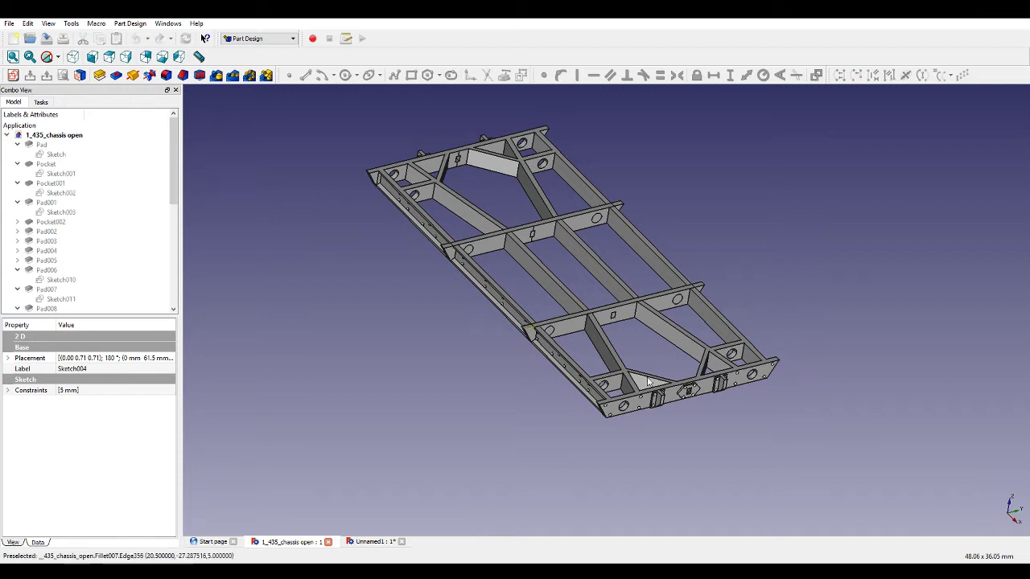
{"action": "middle_click_drag", "start_coordinate": [760, 436], "coordinate": [696, 403]}
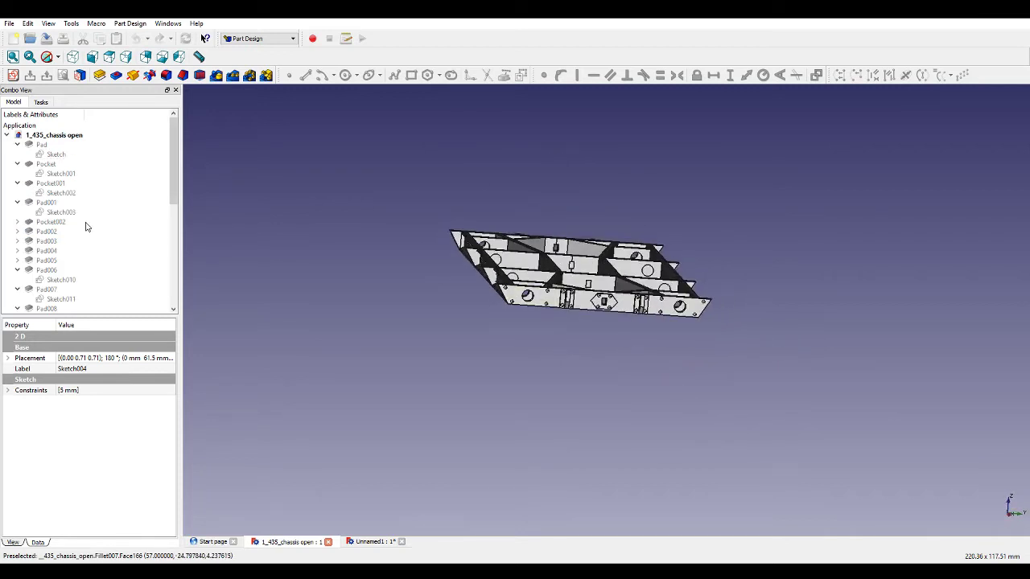
{"action": "scroll", "coordinate": [87, 227], "scroll_direction": "down", "scroll_amount": 9}
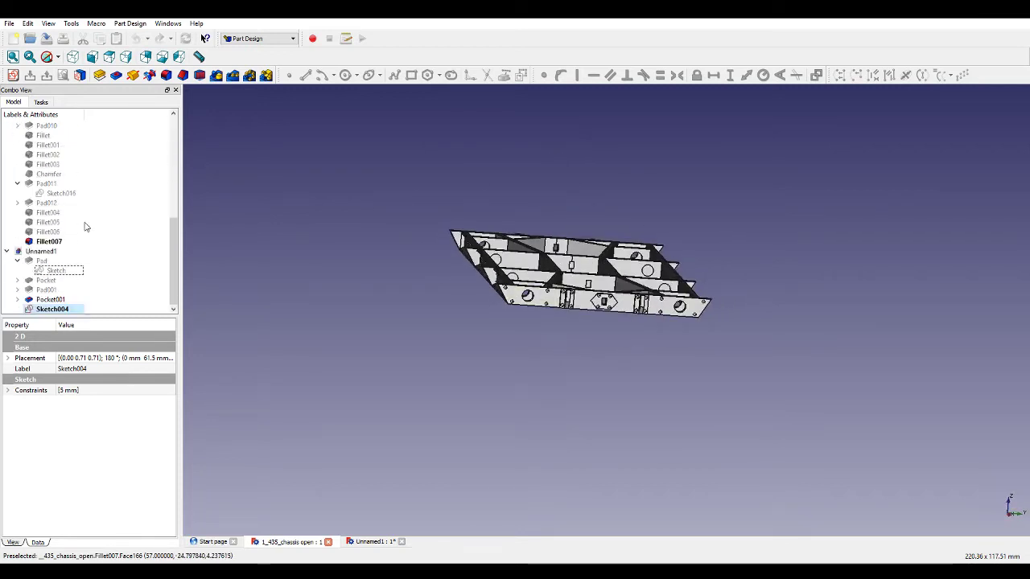
{"action": "scroll", "coordinate": [83, 228], "scroll_direction": "up", "scroll_amount": 5}
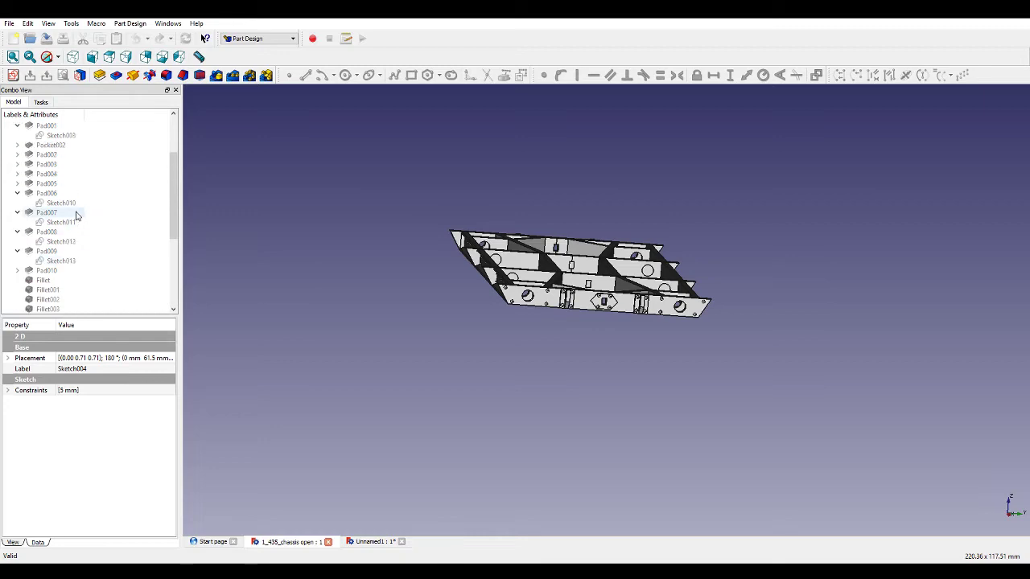
{"action": "left_click", "coordinate": [17, 145]}
{"action": "left_click", "coordinate": [56, 155]}
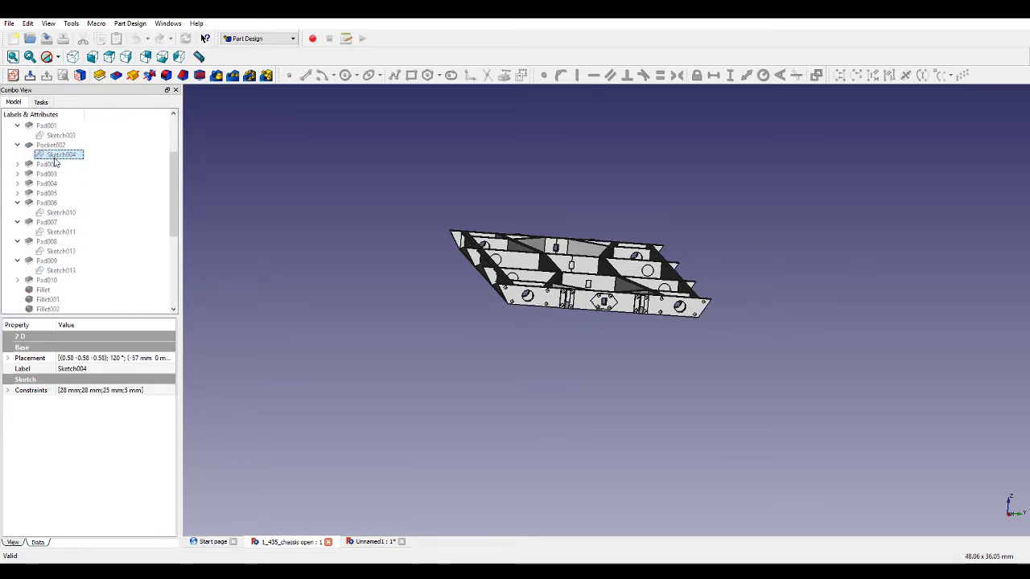
{"action": "double_click", "coordinate": [56, 156]}
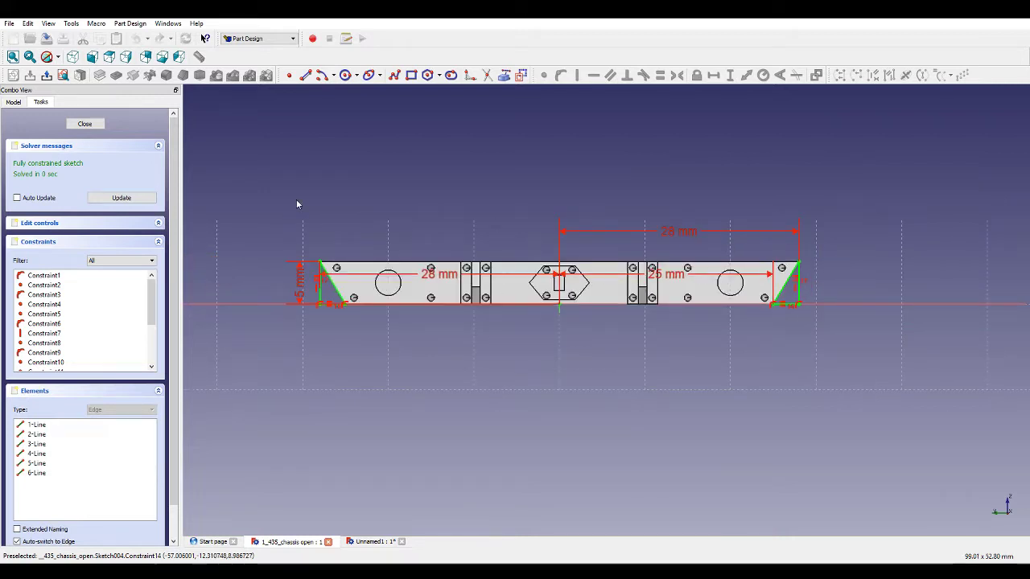
{"action": "left_click", "coordinate": [85, 124]}
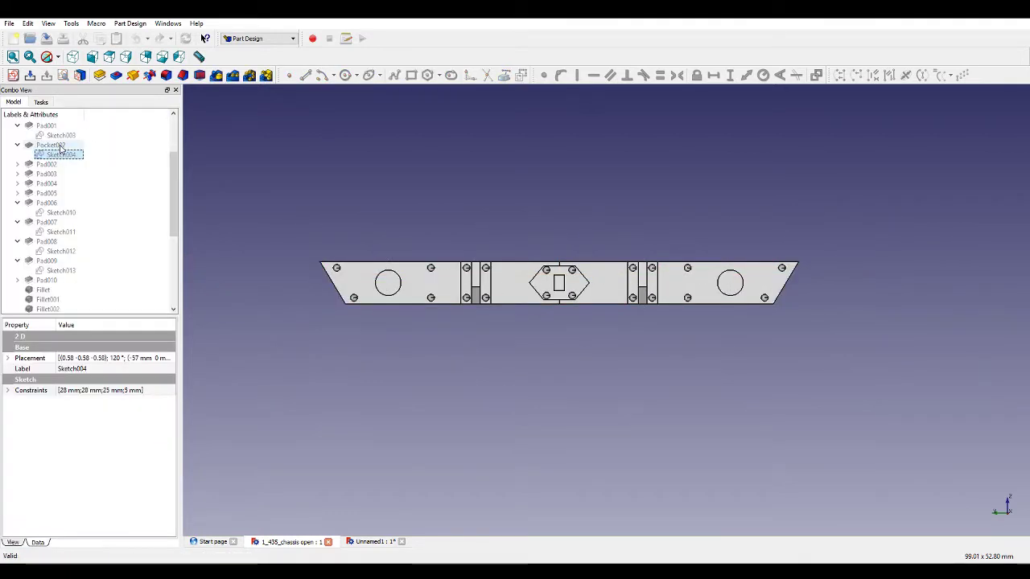
Open and examine the Pocket001 and Pocket sketches of the reference chassis file.
{"action": "scroll", "coordinate": [57, 150], "scroll_direction": "up", "scroll_amount": 1}
{"action": "left_click", "coordinate": [56, 146]}
{"action": "double_click", "coordinate": [58, 147]}
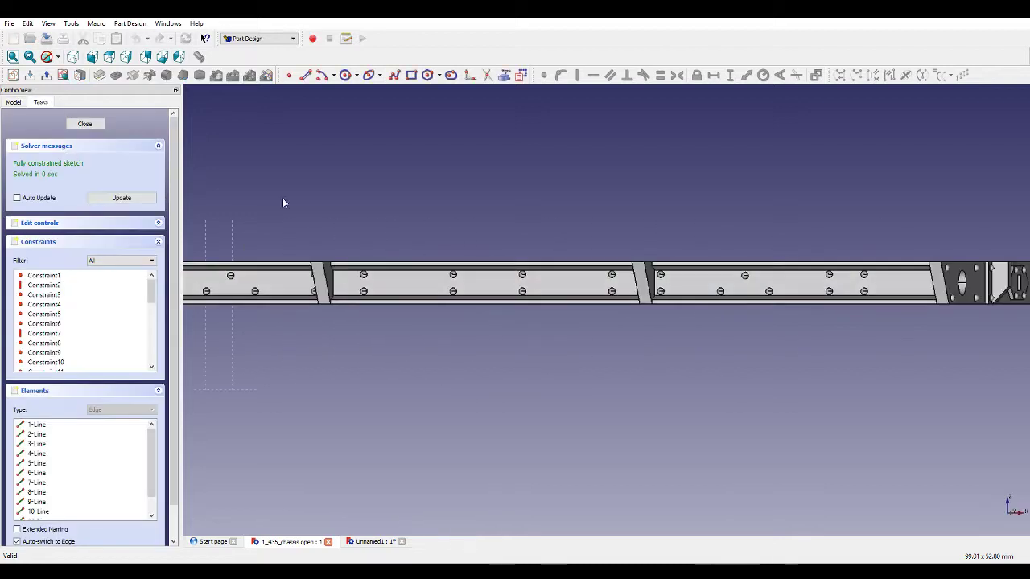
{"action": "left_click", "coordinate": [85, 125]}
{"action": "scroll", "coordinate": [59, 154], "scroll_direction": "up", "scroll_amount": 2}
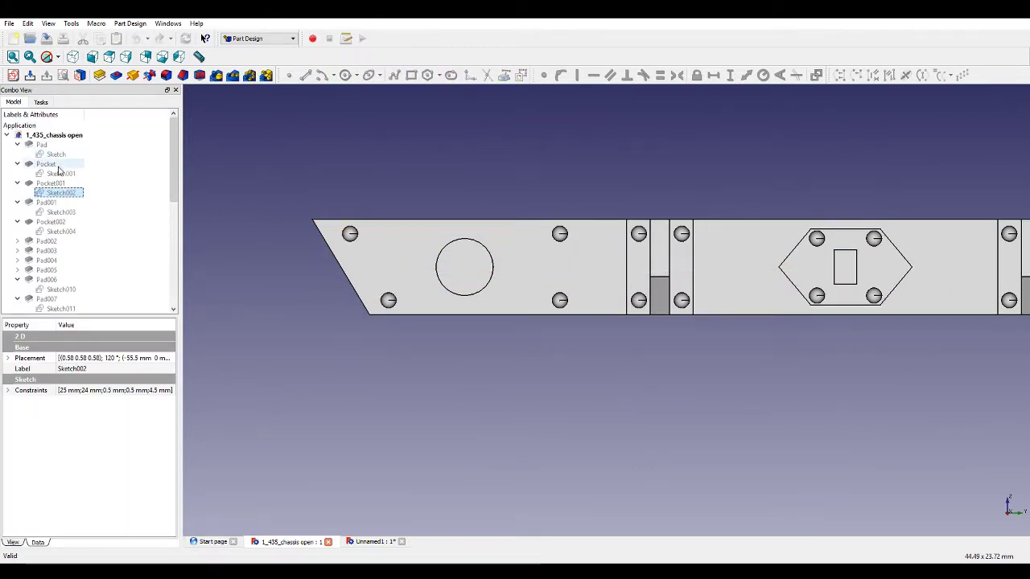
{"action": "left_click", "coordinate": [62, 180]}
{"action": "left_click", "coordinate": [62, 176]}
{"action": "double_click", "coordinate": [61, 175]}
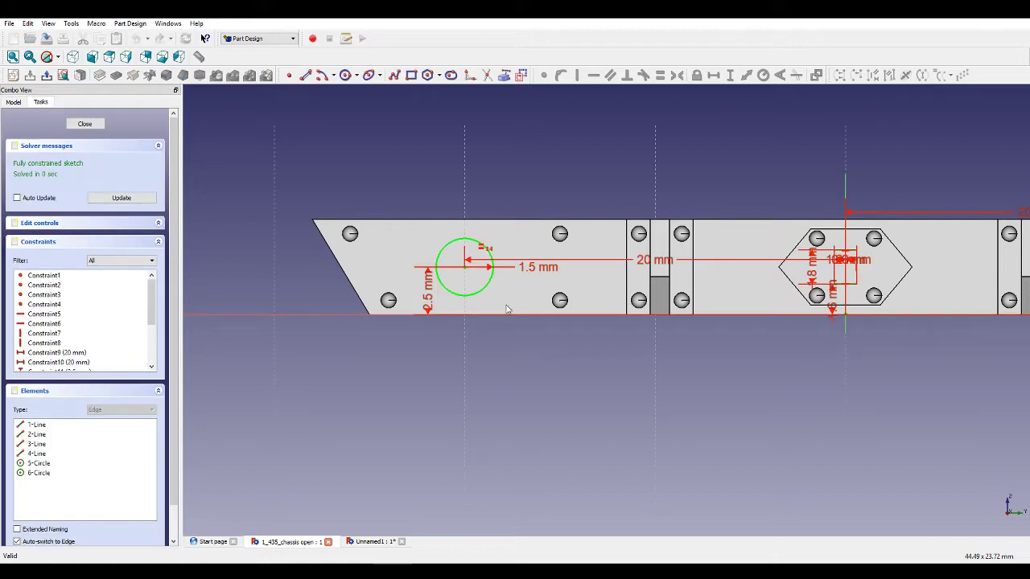
{"action": "left_click", "coordinate": [86, 124]}
Return to the new file, reopen the end-face sketch and set the left construction segment's horizontal length to 20 mm.
{"action": "left_click", "coordinate": [374, 541]}
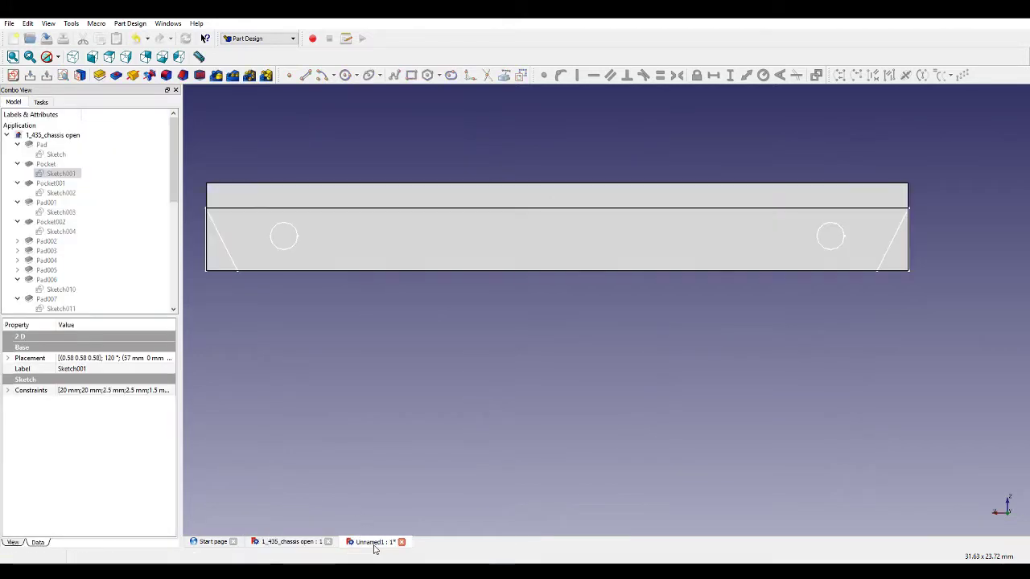
{"action": "scroll", "coordinate": [80, 265], "scroll_direction": "down", "scroll_amount": 8}
{"action": "left_click", "coordinate": [48, 309]}
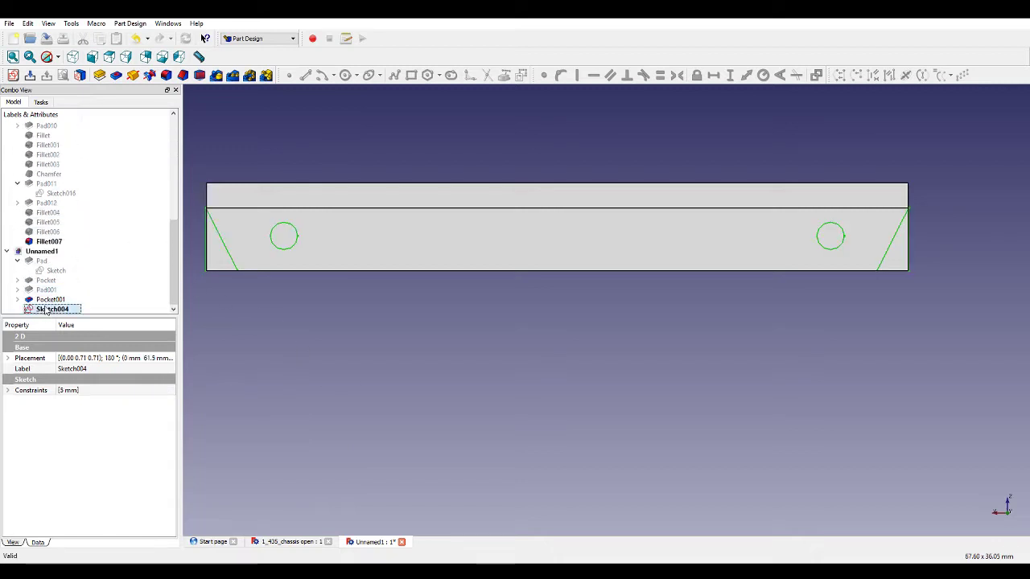
{"action": "double_click", "coordinate": [55, 312]}
{"action": "left_click", "coordinate": [386, 235]}
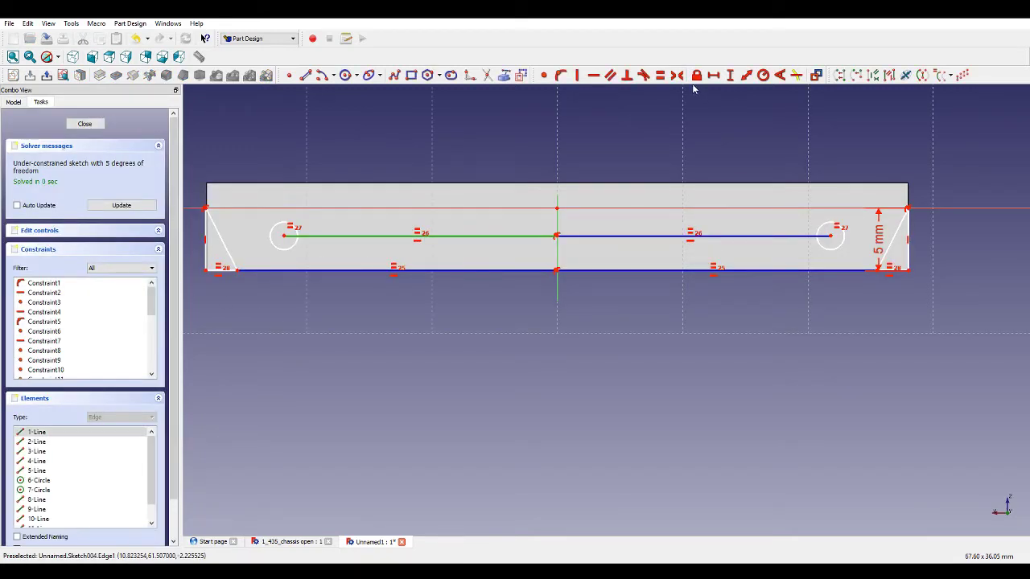
{"action": "left_click", "coordinate": [715, 75]}
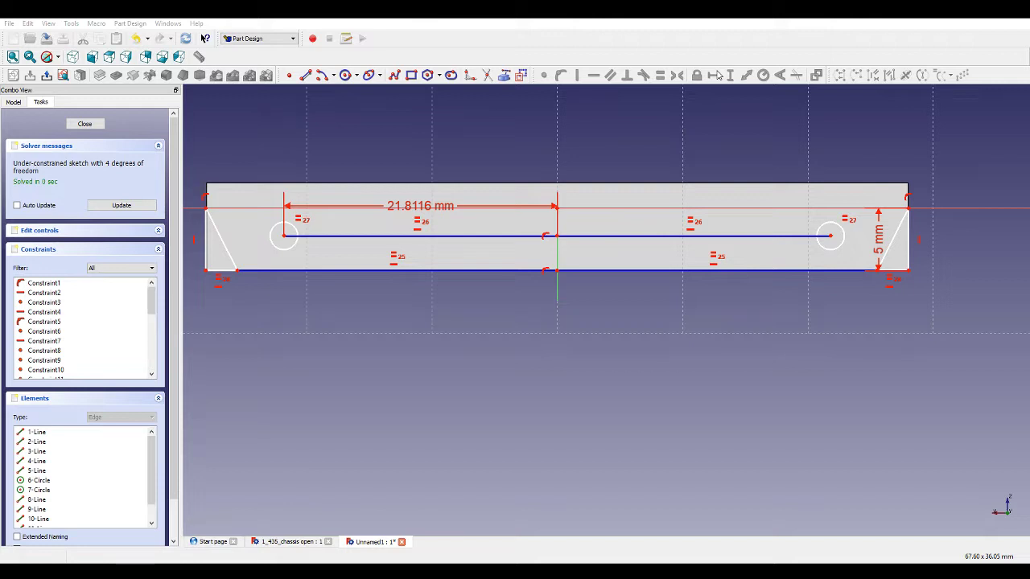
{"action": "type", "text": "20"}
{"action": "key", "text": "Return"}
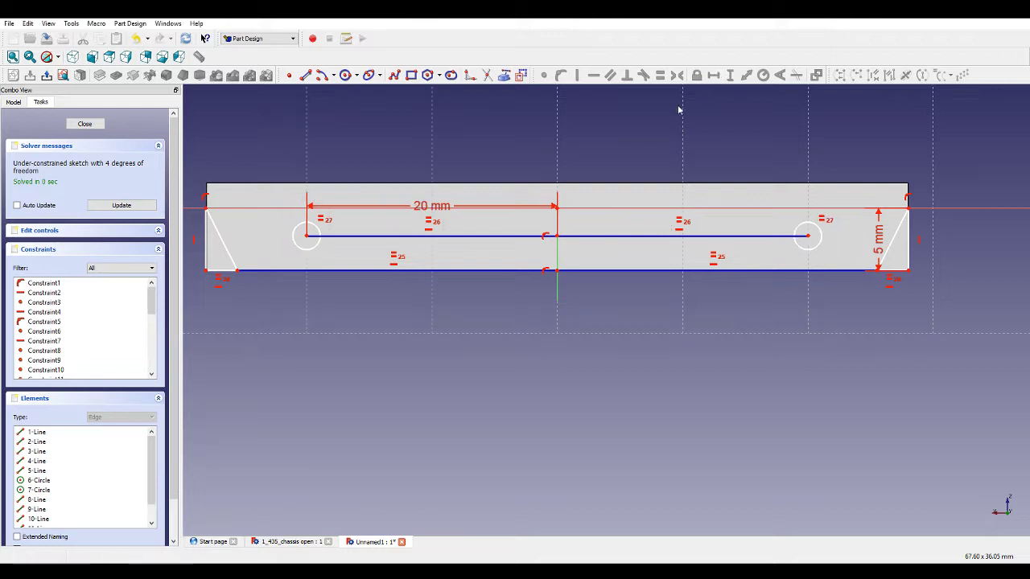
Set the left hole's radius to 1.5 mm.
{"action": "left_click", "coordinate": [303, 253]}
{"action": "left_click", "coordinate": [761, 76]}
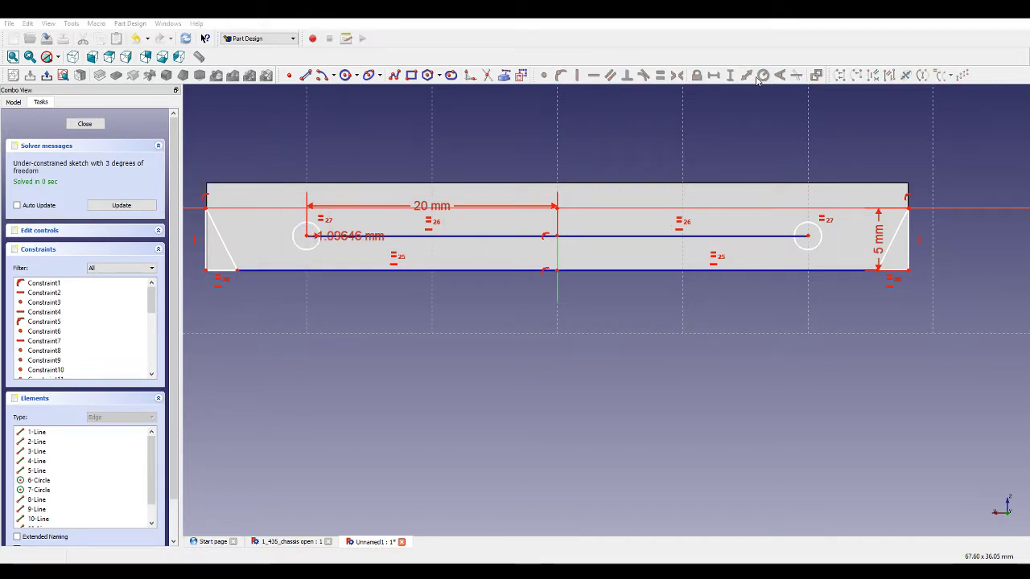
{"action": "type", "text": "1.5"}
{"action": "key", "text": "Return"}
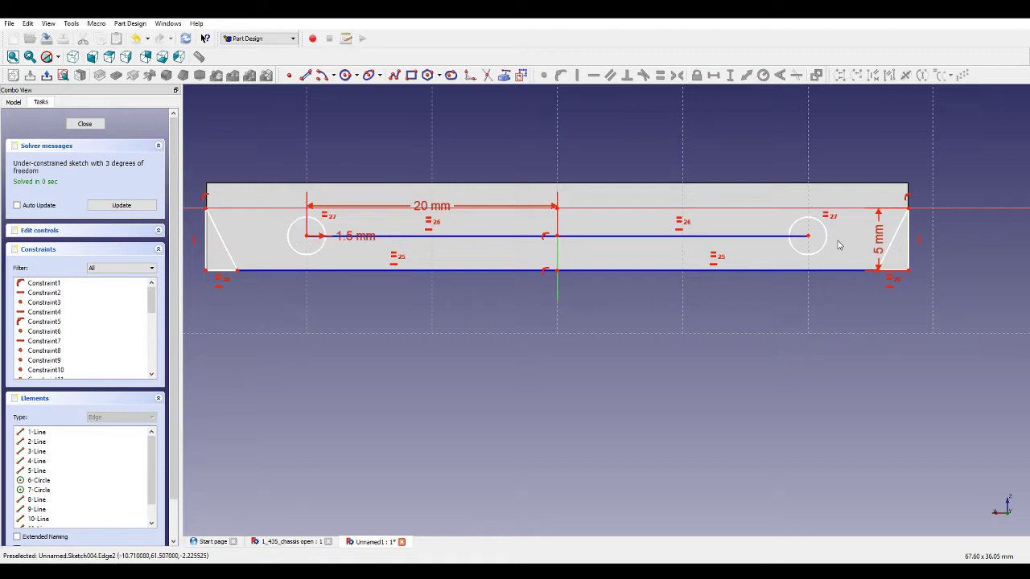
Set the horizontal width of the left triangle's bottom edge to 3 mm.
{"action": "left_click", "coordinate": [225, 274]}
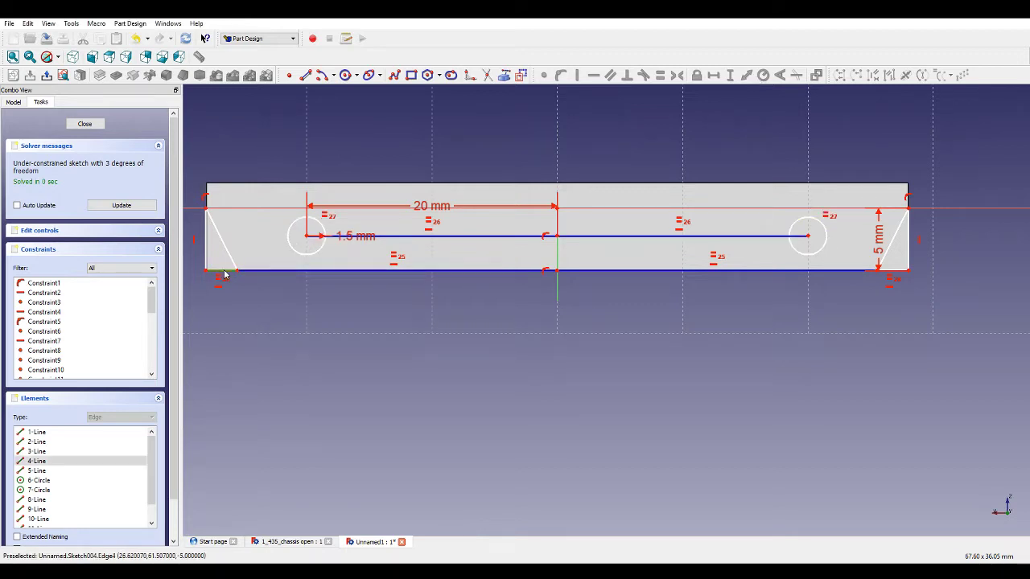
{"action": "left_click", "coordinate": [712, 75]}
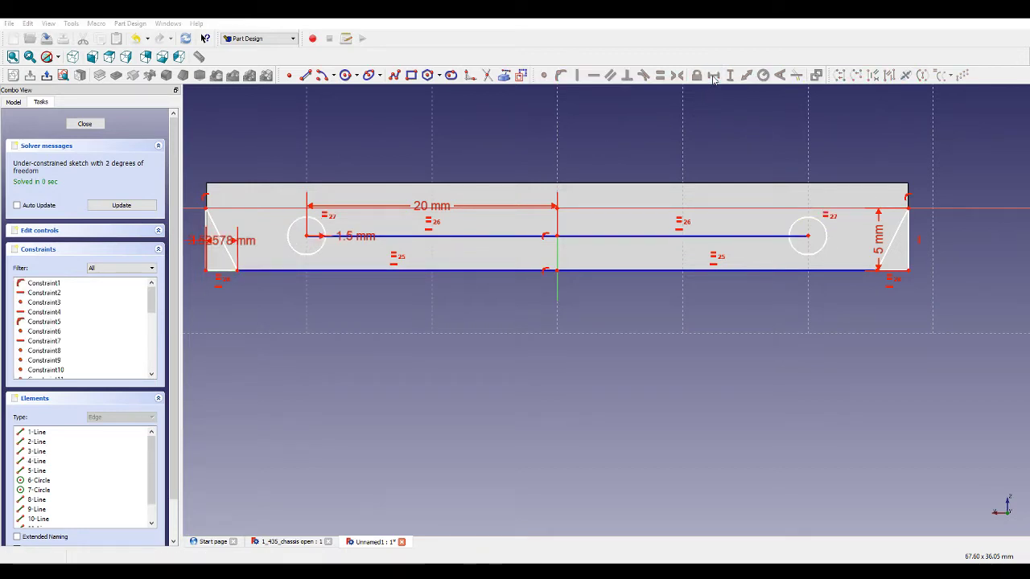
{"action": "type", "text": "3"}
{"action": "key", "text": "Return"}
Set the bottom edge segment between the left triangle and the vertical axis to 25 mm.
{"action": "left_click", "coordinate": [295, 268]}
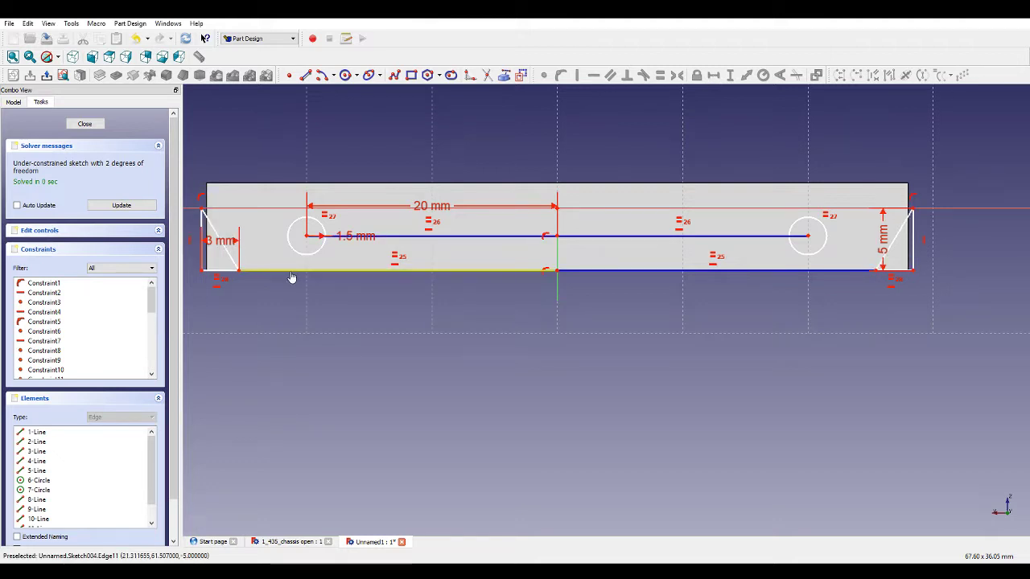
{"action": "left_click", "coordinate": [714, 77]}
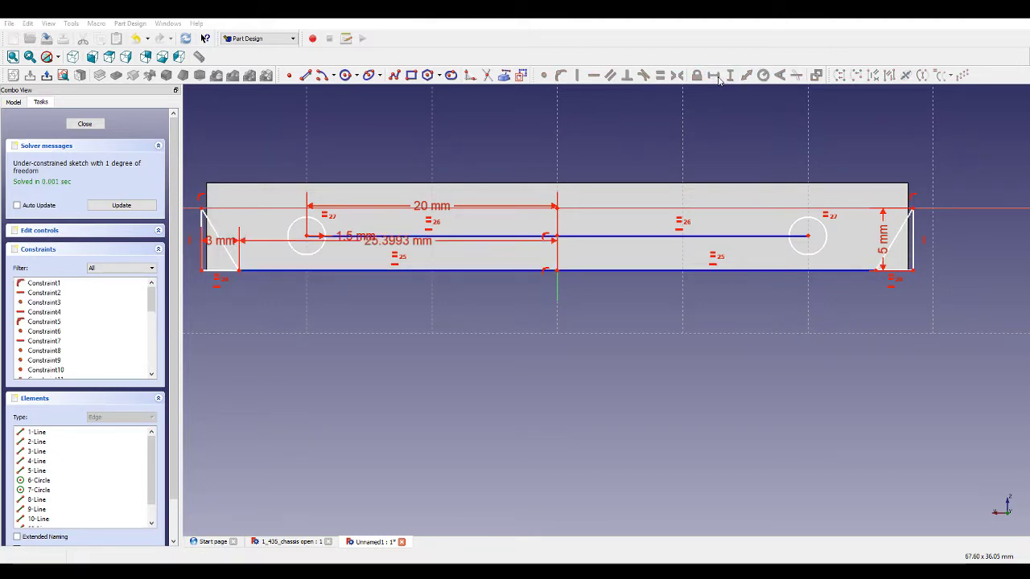
{"action": "type", "text": "25"}
{"action": "key", "text": "Return"}
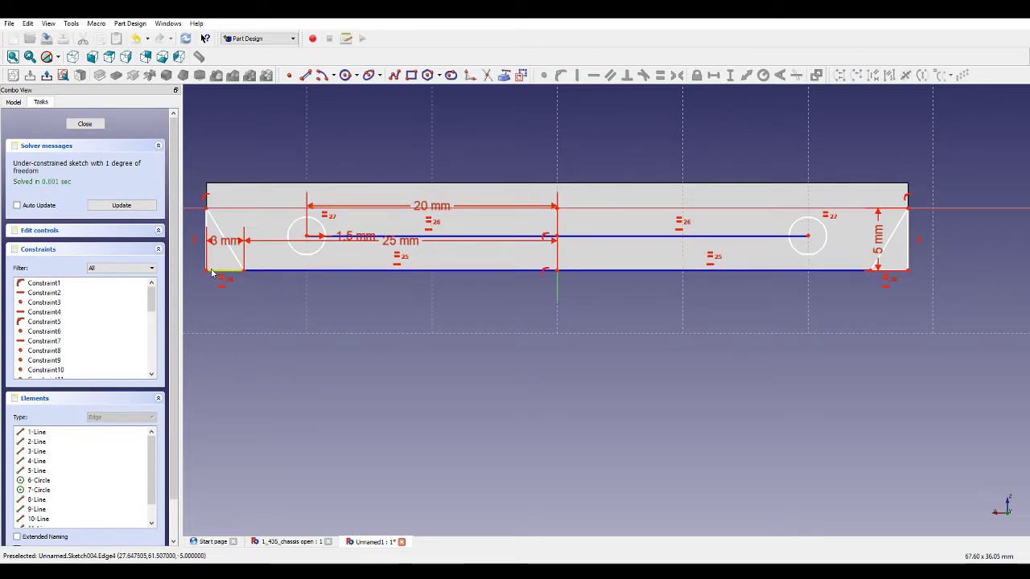
Adjust the left triangle's corners and set the hole construction line's vertical distance from the horizontal axis to 2.5 mm.
{"action": "left_click_drag", "start_coordinate": [207, 271], "coordinate": [193, 295]}
{"action": "left_click_drag", "start_coordinate": [206, 209], "coordinate": [234, 216]}
{"action": "left_click_drag", "start_coordinate": [305, 236], "coordinate": [306, 238]}
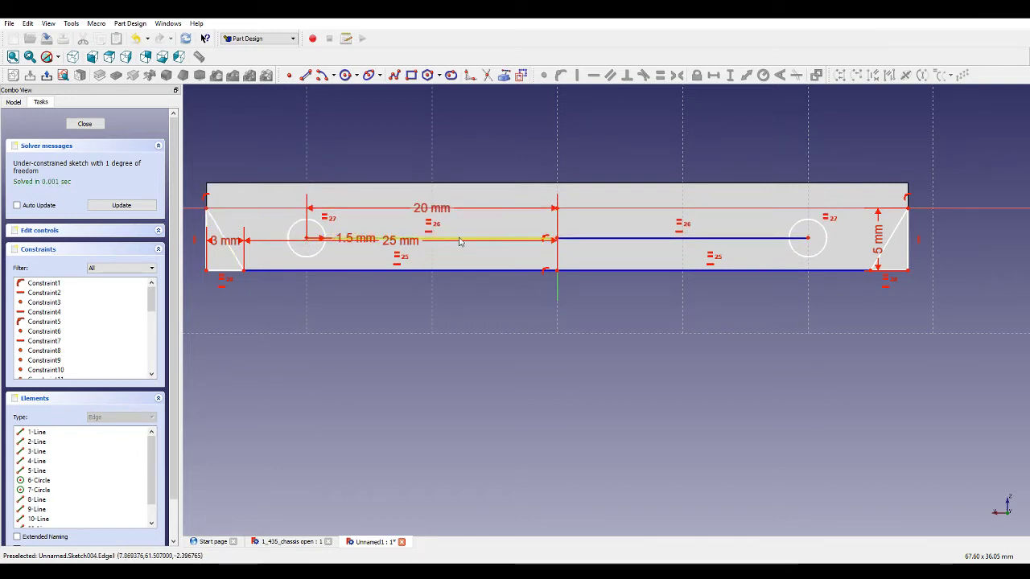
{"action": "left_click", "coordinate": [557, 243]}
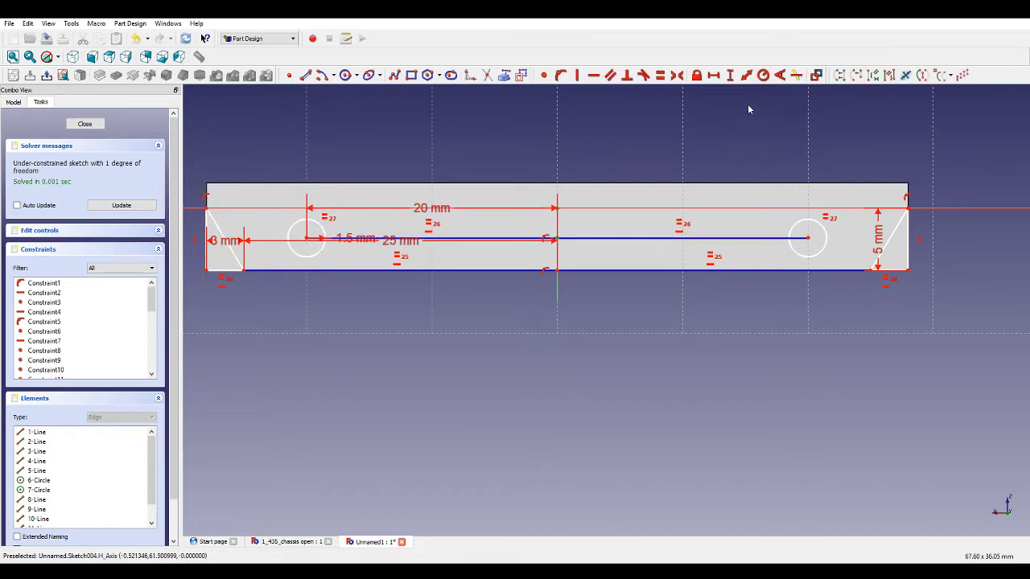
{"action": "left_click", "coordinate": [732, 76]}
{"action": "type", "text": "2.5"}
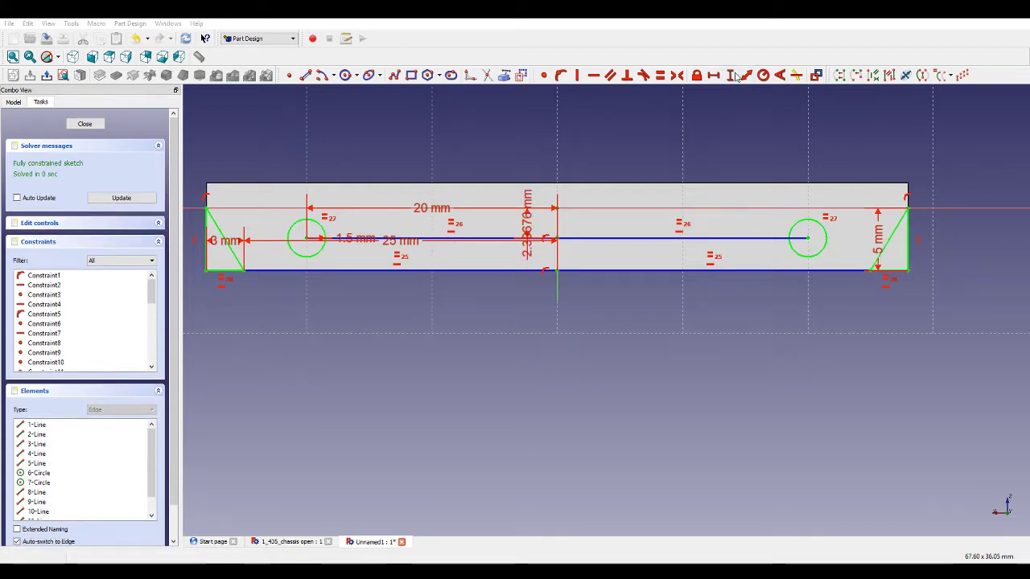
{"action": "key", "text": "Return"}
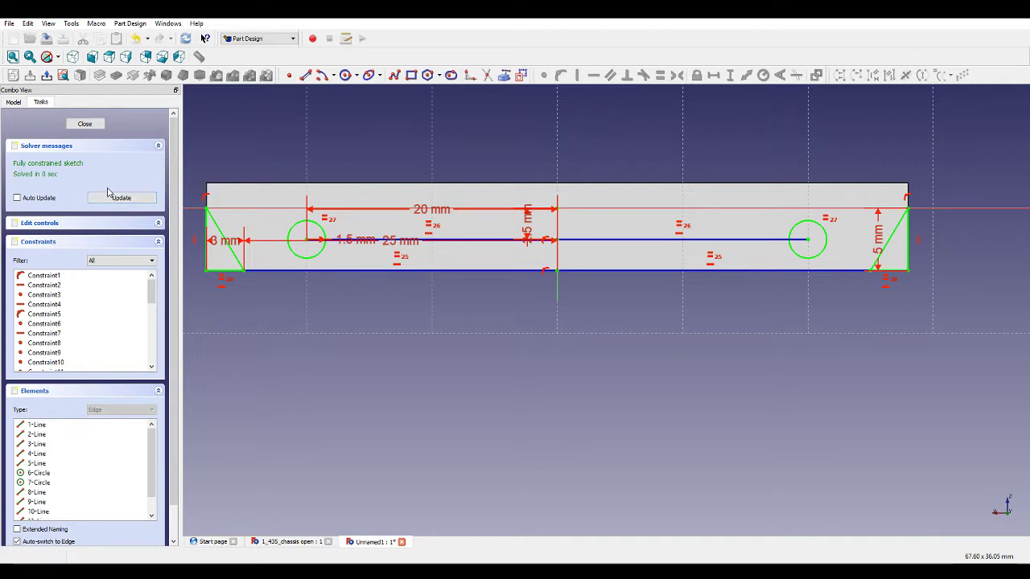
Close the sketch and pocket its holes and triangles Through all.
{"action": "scroll", "coordinate": [371, 236], "scroll_direction": "up", "scroll_amount": 2}
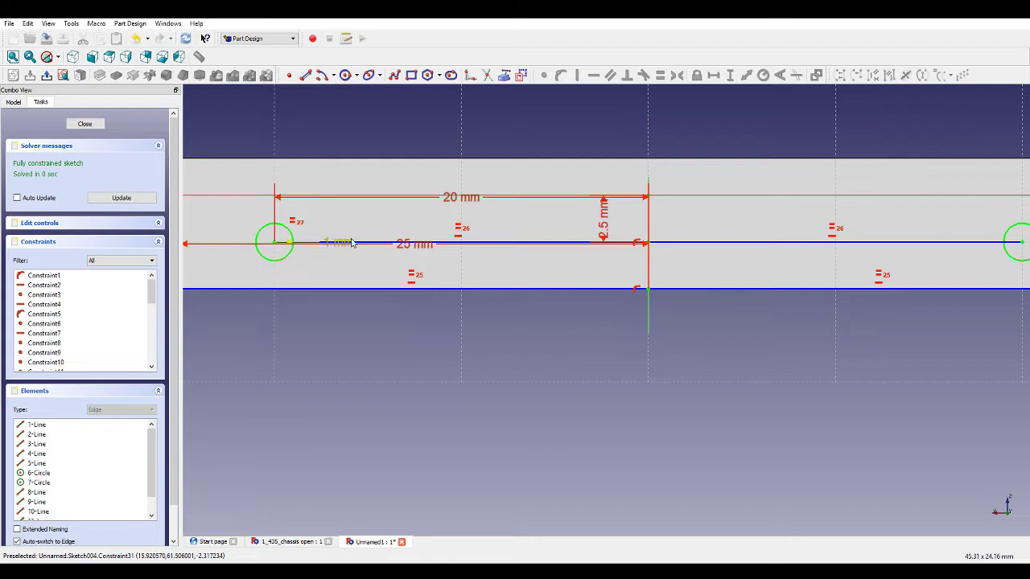
{"action": "scroll", "coordinate": [352, 244], "scroll_direction": "down", "scroll_amount": 4}
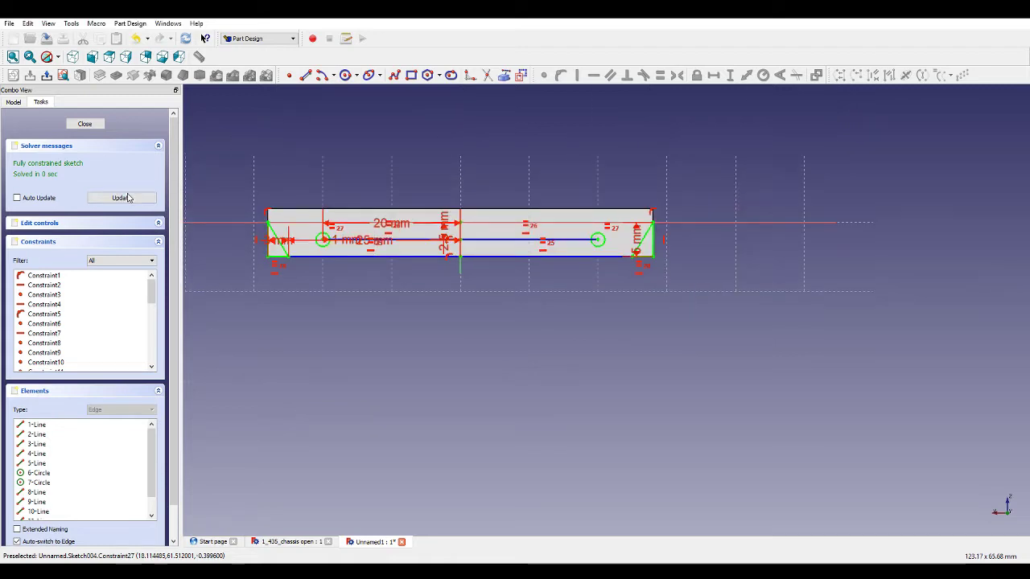
{"action": "left_click", "coordinate": [95, 124]}
{"action": "left_click", "coordinate": [117, 75]}
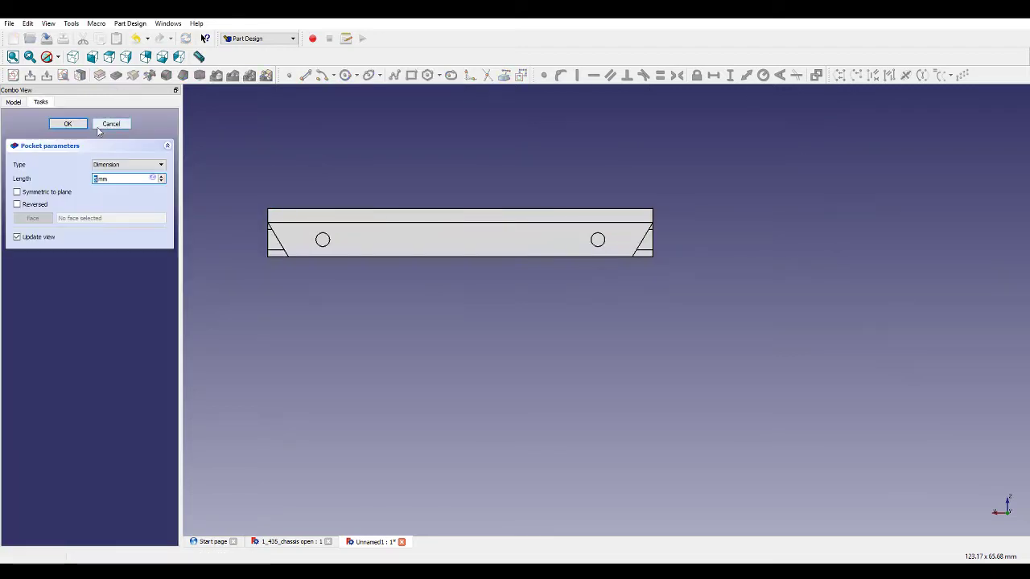
{"action": "left_click", "coordinate": [101, 180]}
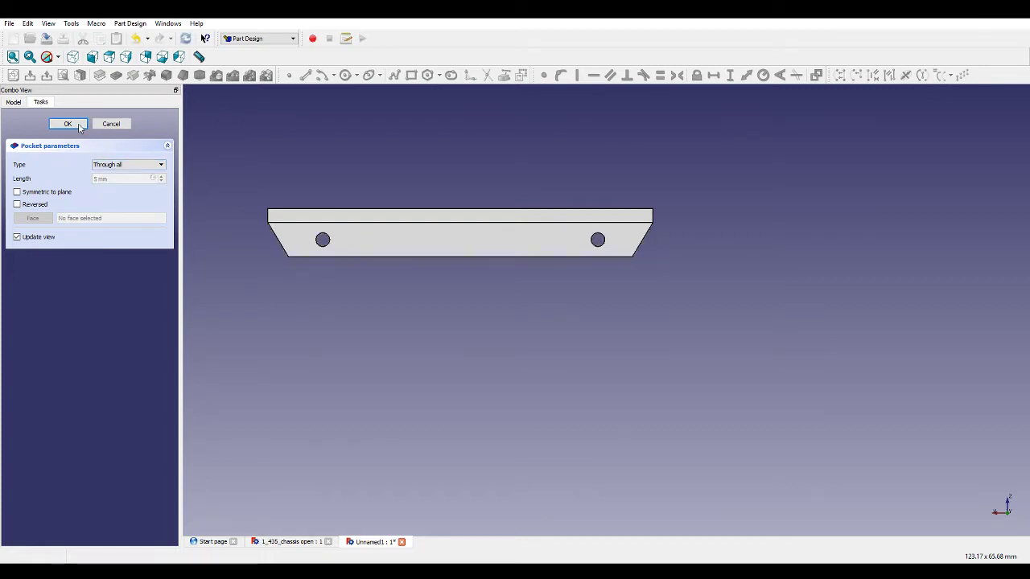
{"action": "middle_click_drag", "start_coordinate": [343, 329], "coordinate": [391, 317]}
Orbit to the frame's opposite end face, select it and create a new sketch on it.
{"action": "scroll", "coordinate": [393, 316], "scroll_direction": "down", "scroll_amount": 6}
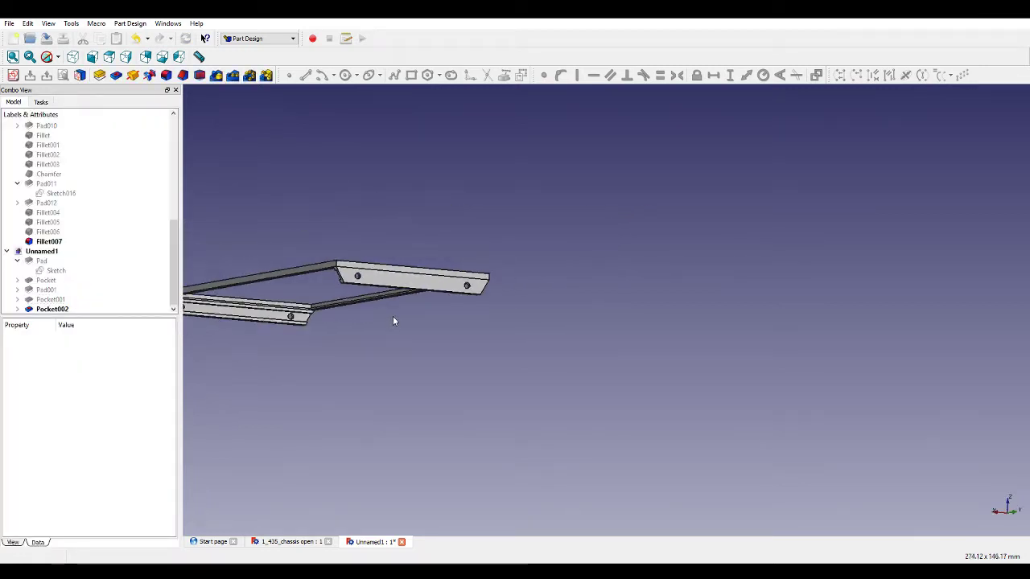
{"action": "scroll", "coordinate": [305, 307], "scroll_direction": "up", "scroll_amount": 4}
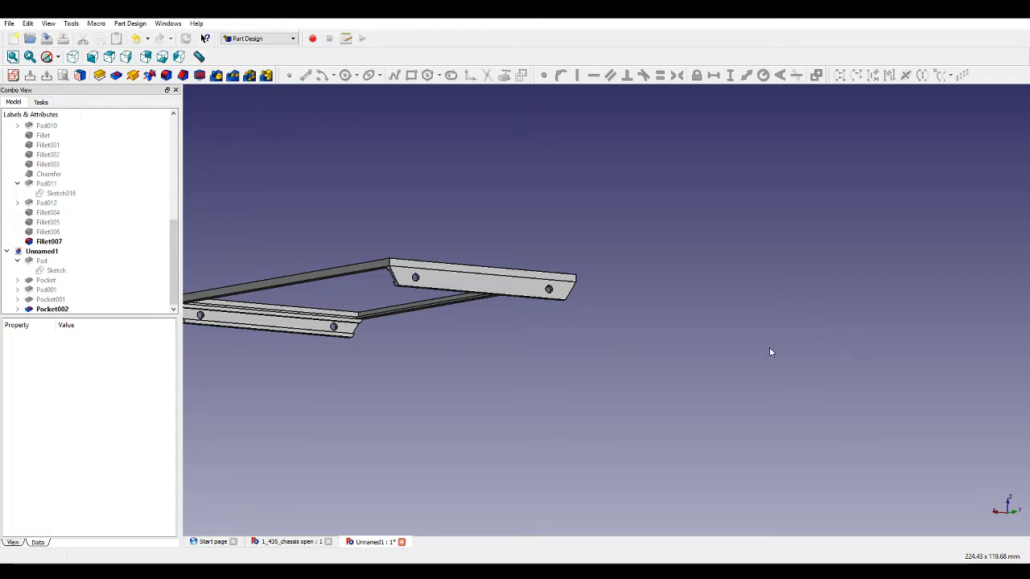
{"action": "middle_click_drag", "start_coordinate": [569, 319], "coordinate": [456, 301]}
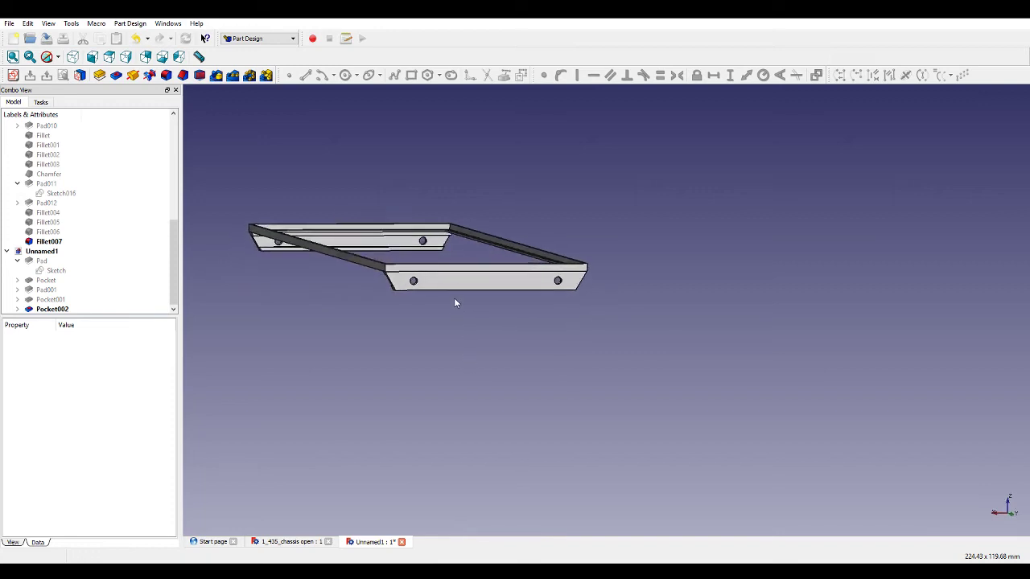
{"action": "left_click", "coordinate": [446, 289]}
{"action": "left_click", "coordinate": [13, 74]}
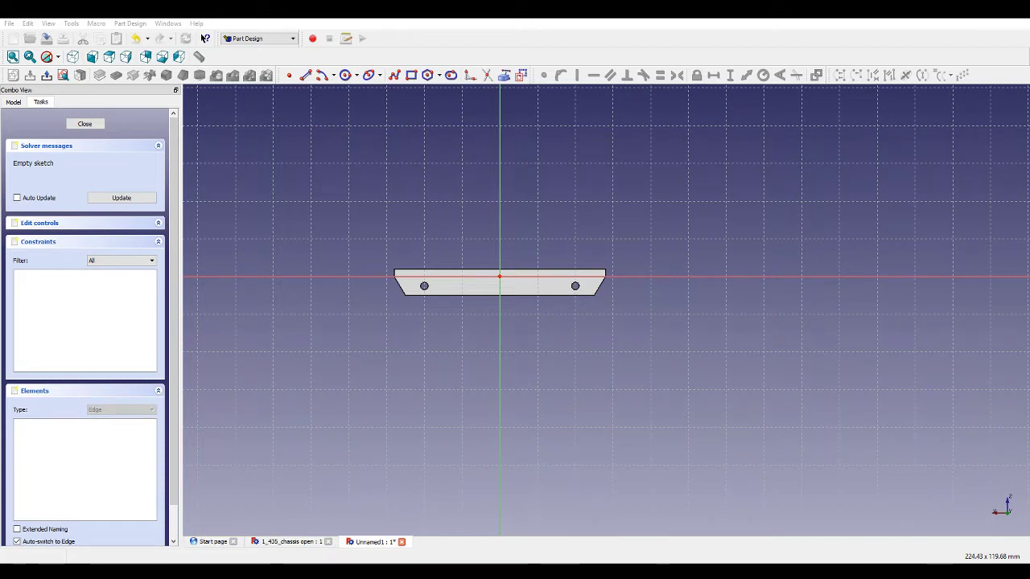
Draw a closed polyline outline about 3 mm wide and 5 mm tall just left of the left hole.
{"action": "scroll", "coordinate": [421, 290], "scroll_direction": "up", "scroll_amount": 3}
{"action": "scroll", "coordinate": [556, 270], "scroll_direction": "up", "scroll_amount": 2}
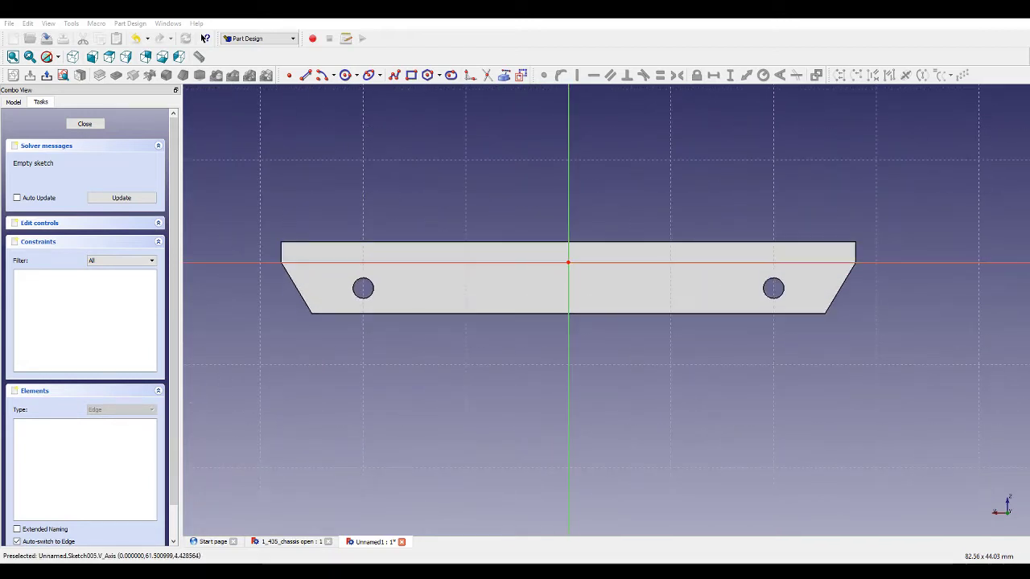
{"action": "left_click", "coordinate": [394, 74]}
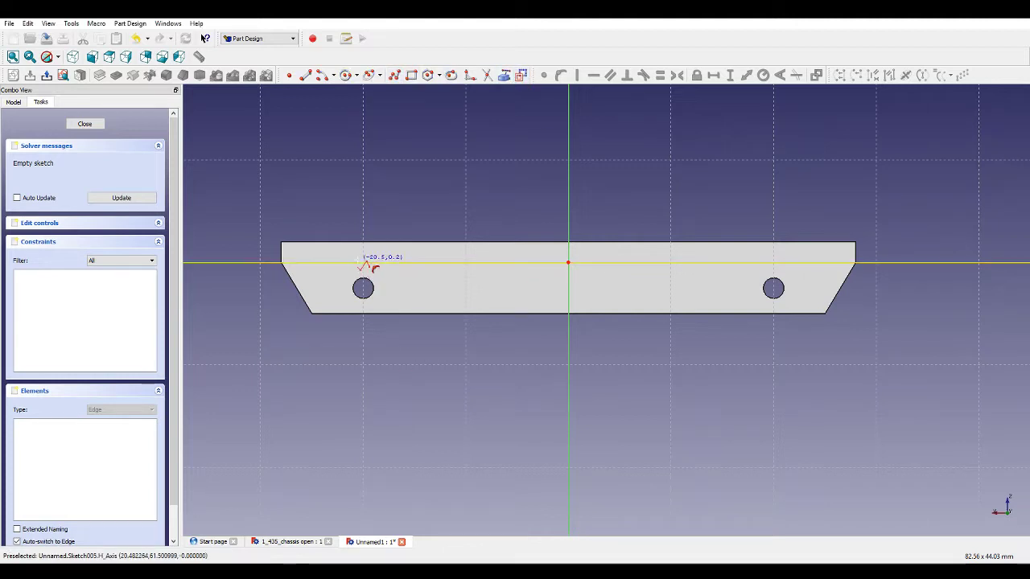
{"action": "left_click", "coordinate": [326, 262]}
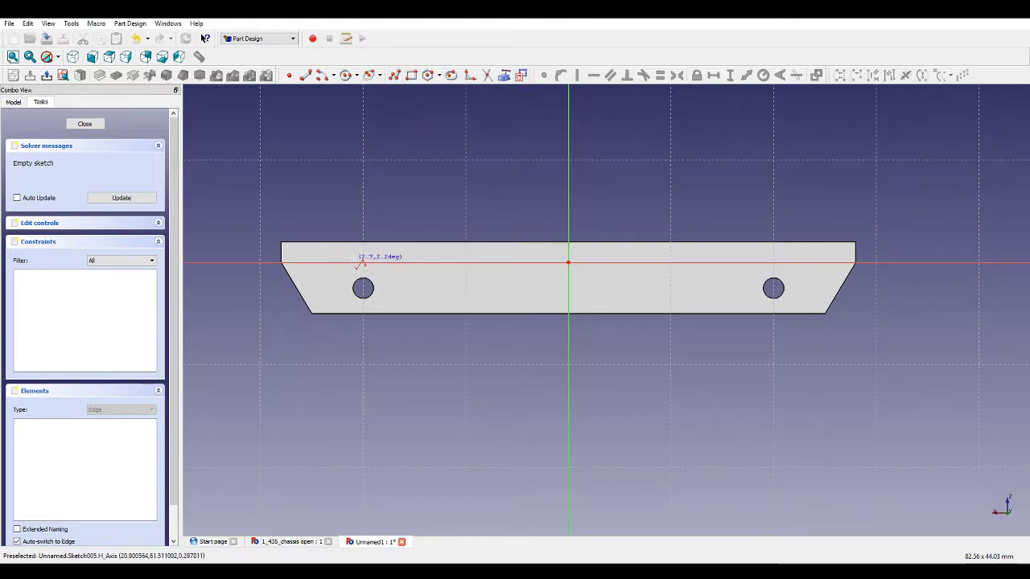
{"action": "left_click", "coordinate": [357, 262]}
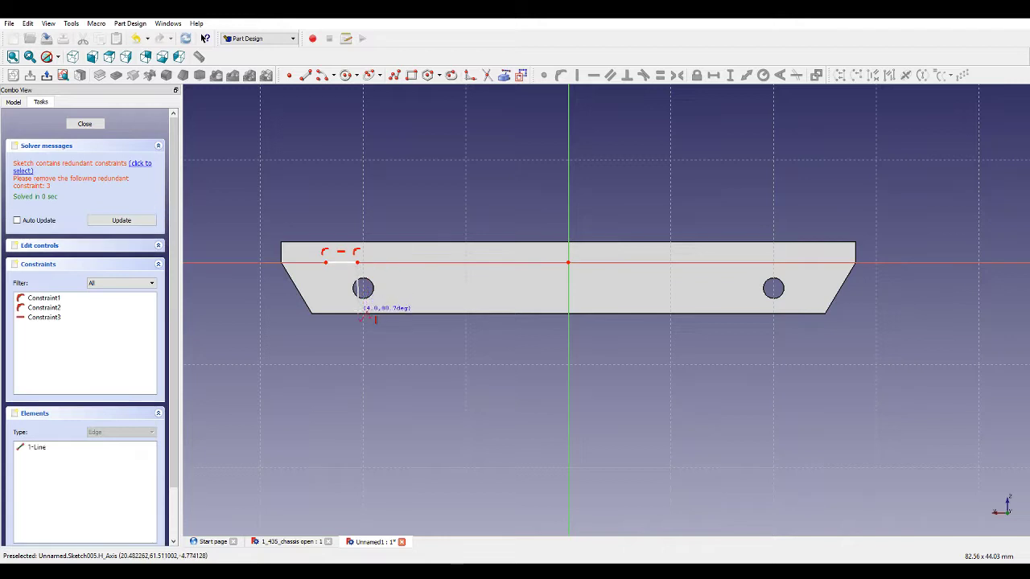
{"action": "left_click", "coordinate": [357, 314]}
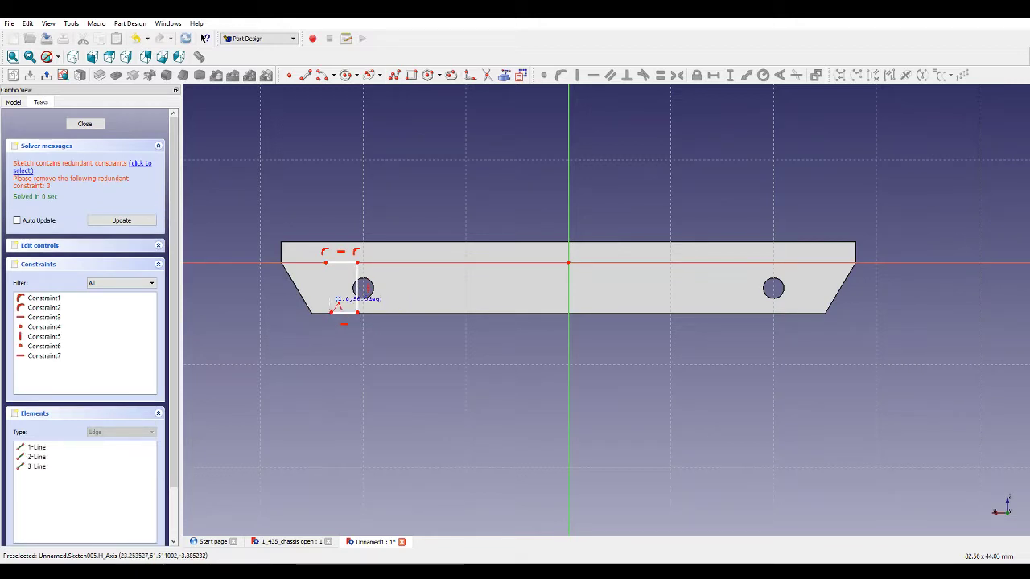
{"action": "left_click", "coordinate": [330, 313]}
{"action": "left_click", "coordinate": [331, 298]}
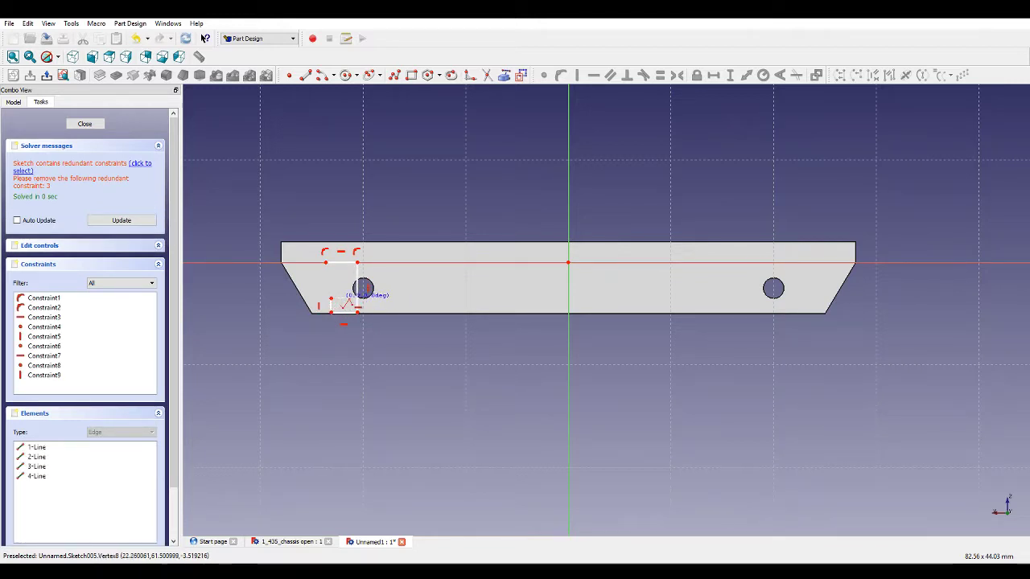
{"action": "left_click", "coordinate": [348, 293]}
{"action": "left_click", "coordinate": [349, 276]}
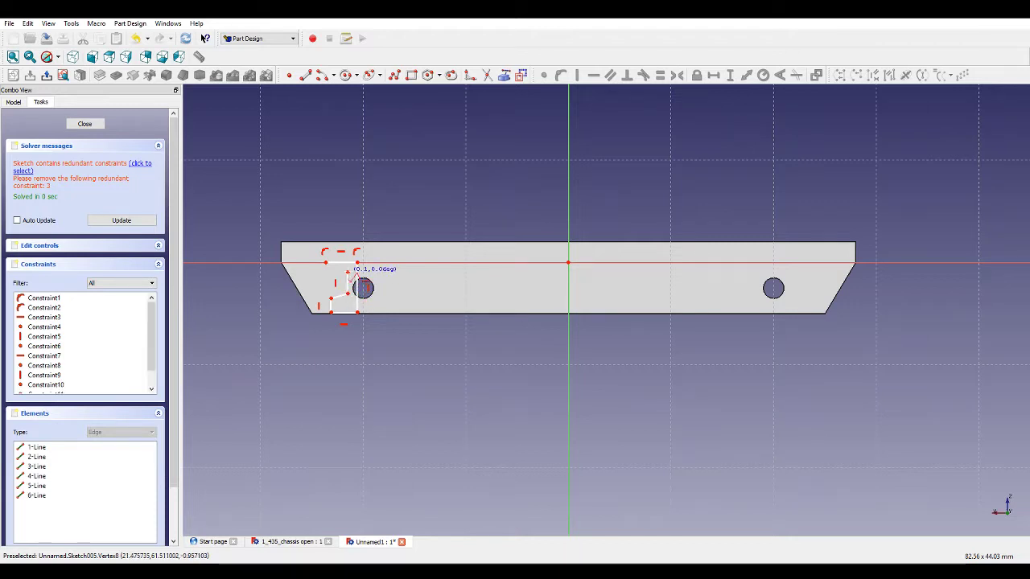
{"action": "left_click", "coordinate": [327, 268]}
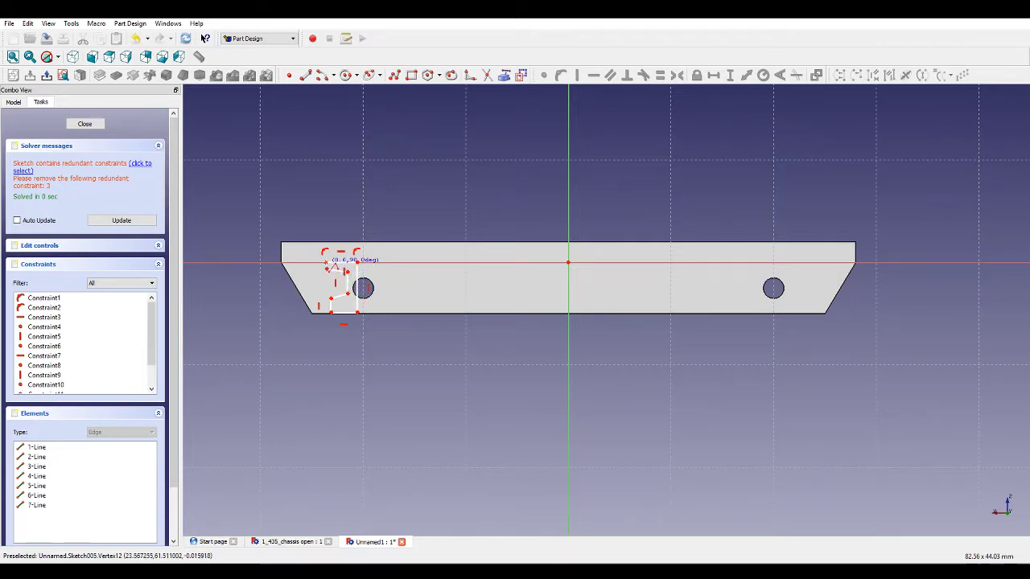
{"action": "left_click", "coordinate": [327, 262]}
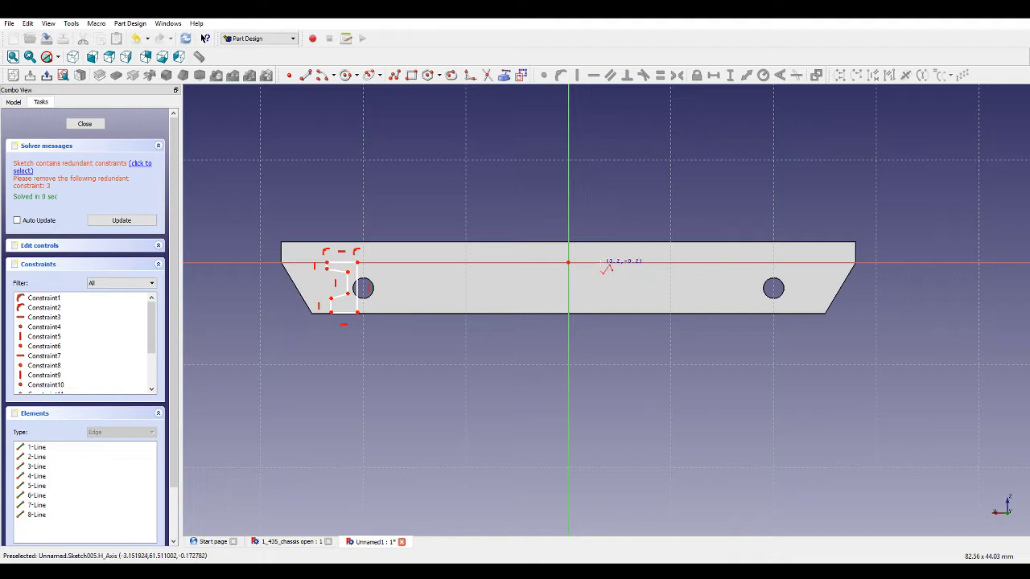
Draw a second closed polyline outline about 3 mm wide and 5 mm tall right of the vertical axis.
{"action": "left_click", "coordinate": [612, 310]}
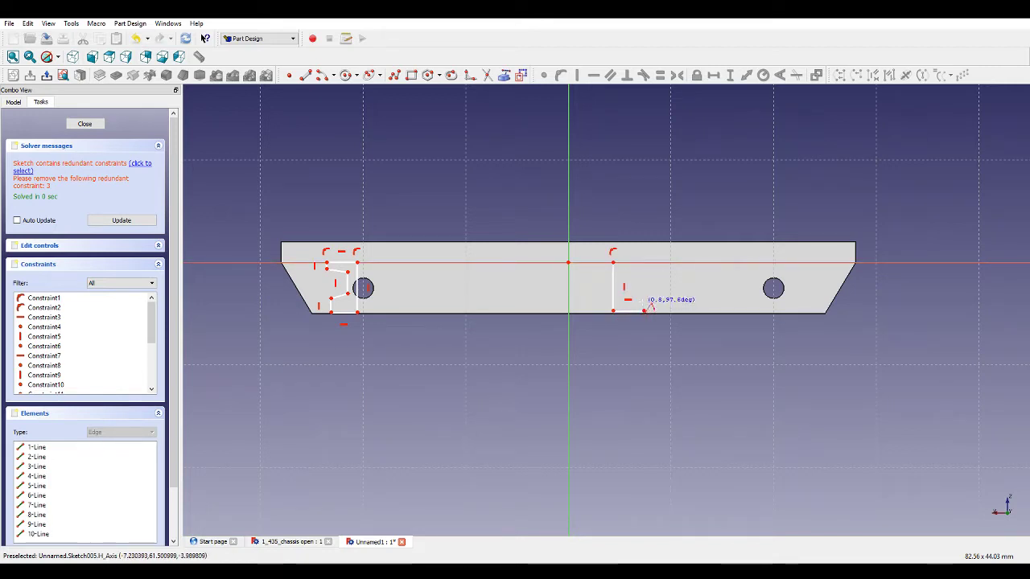
{"action": "left_click", "coordinate": [644, 310]}
{"action": "left_click", "coordinate": [621, 293]}
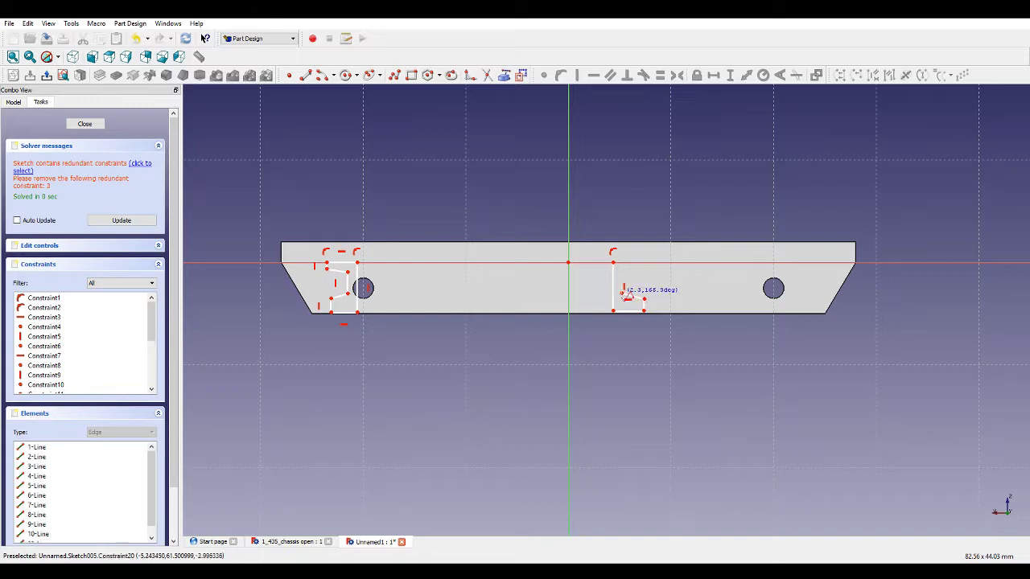
{"action": "left_click", "coordinate": [619, 274]}
{"action": "left_click", "coordinate": [638, 270]}
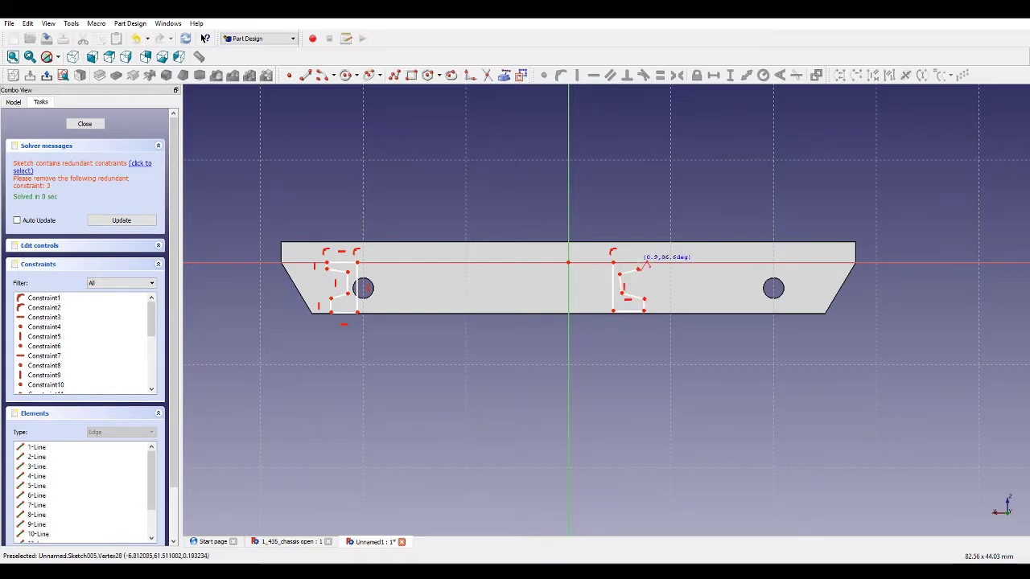
{"action": "left_click", "coordinate": [637, 262]}
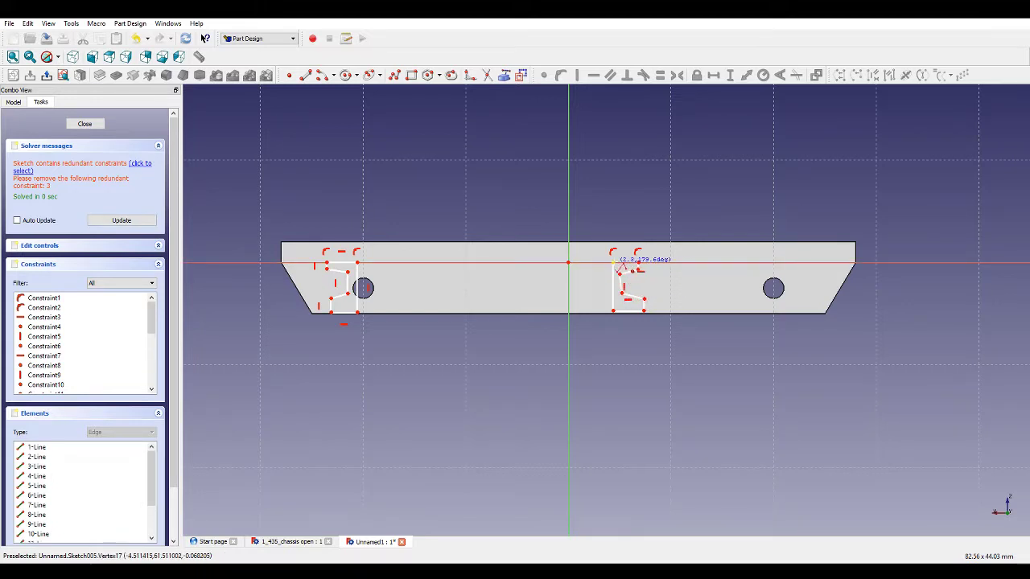
{"action": "left_click", "coordinate": [615, 262]}
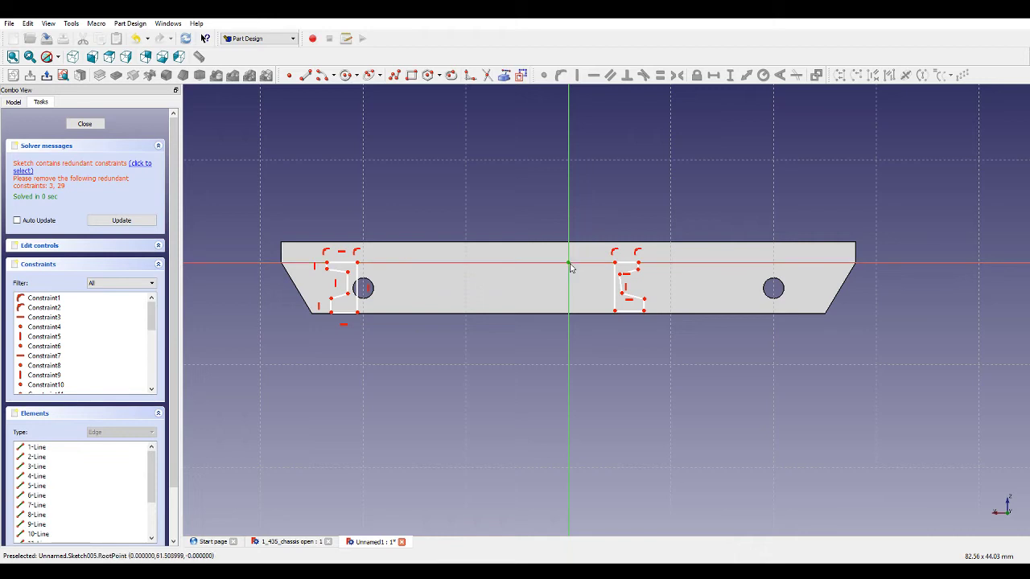
Dimension the horizontal distance from the left outline's top-right corner to the origin.
{"action": "left_click", "coordinate": [364, 264]}
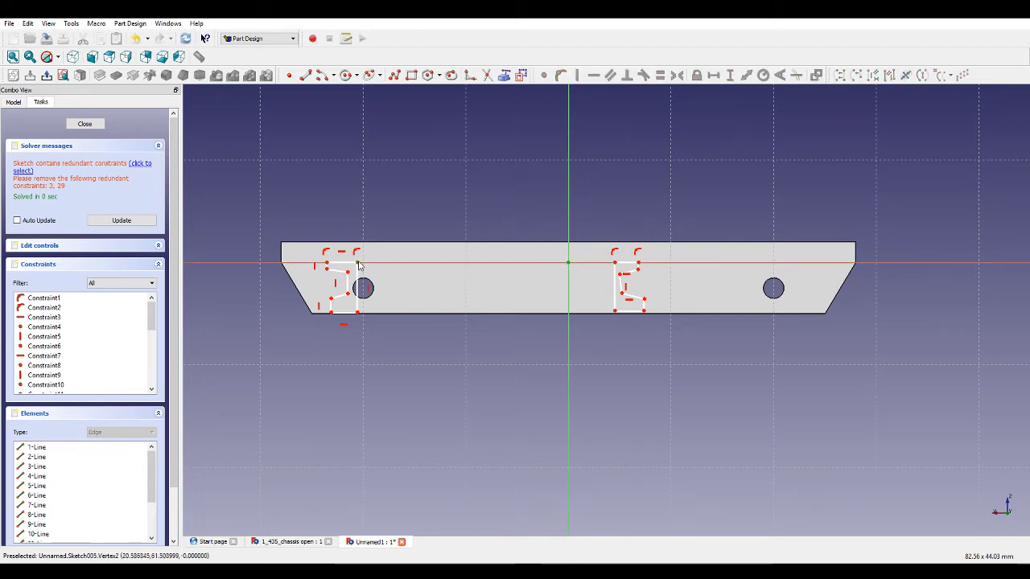
{"action": "left_click", "coordinate": [711, 77]}
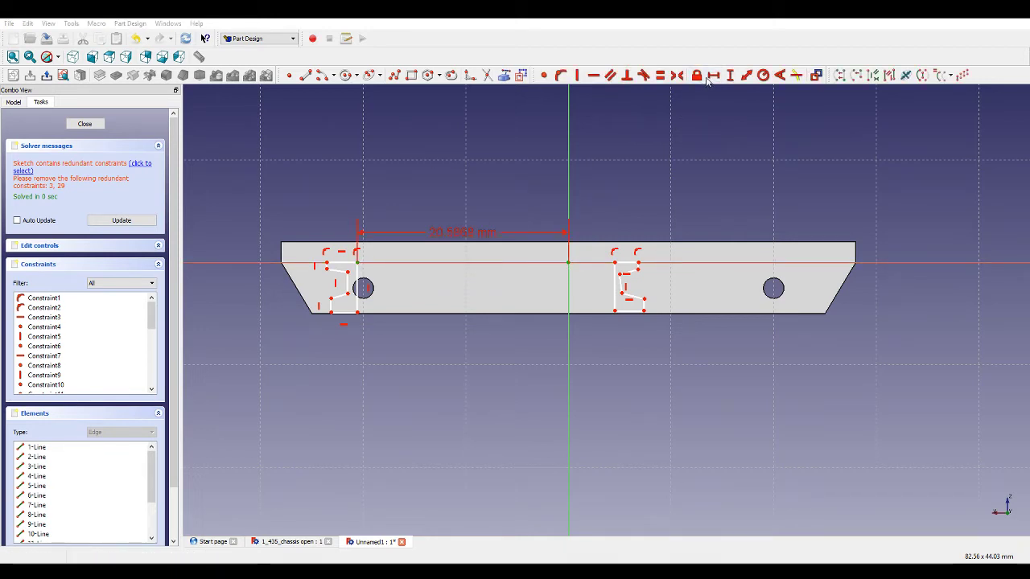
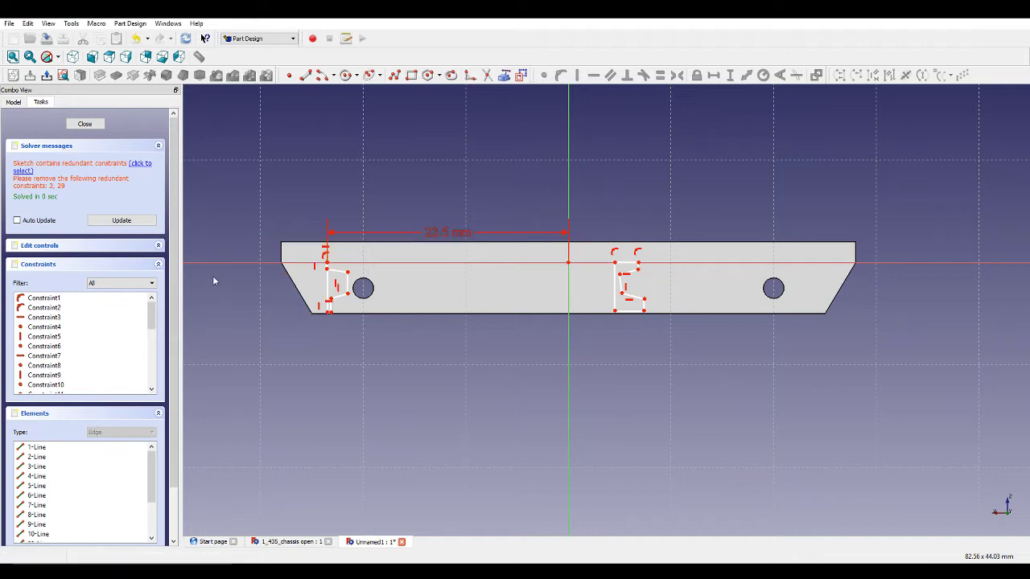
Reshape the left outline by dragging its vertices leftward into a stepped profile beside the left hole.
{"action": "scroll", "coordinate": [326, 273], "scroll_direction": "up", "scroll_amount": 5}
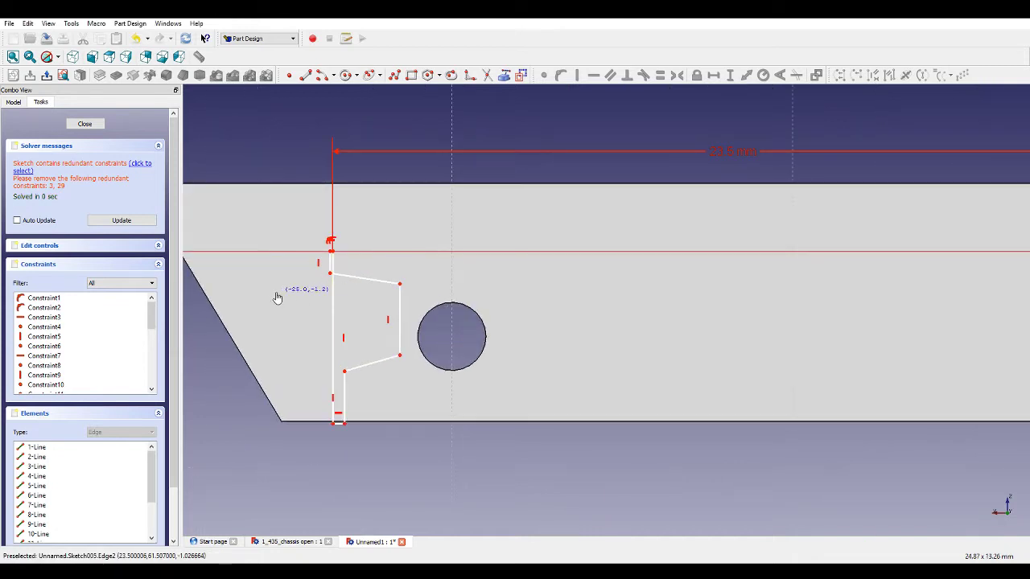
{"action": "scroll", "coordinate": [338, 264], "scroll_direction": "up", "scroll_amount": 2}
{"action": "scroll", "coordinate": [337, 260], "scroll_direction": "up", "scroll_amount": 4}
{"action": "left_click_drag", "start_coordinate": [320, 235], "coordinate": [174, 236]}
{"action": "scroll", "coordinate": [397, 246], "scroll_direction": "down", "scroll_amount": 5}
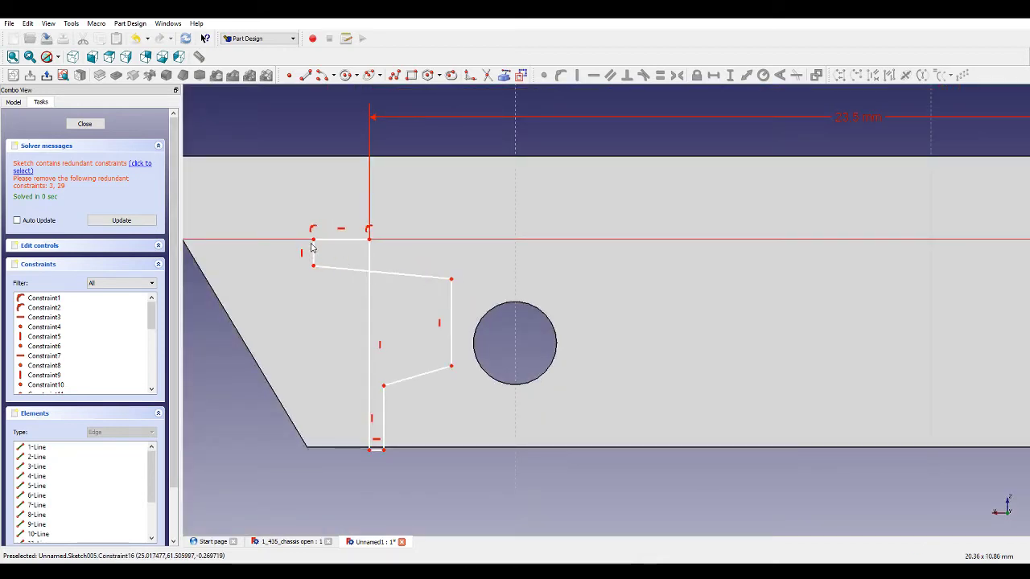
{"action": "left_click_drag", "start_coordinate": [312, 251], "coordinate": [263, 256]}
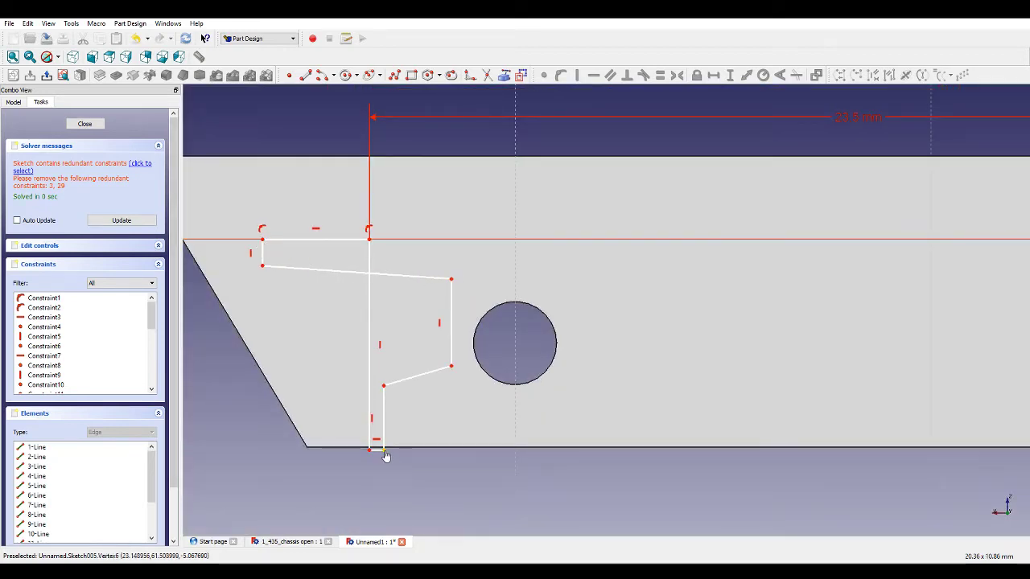
{"action": "left_click_drag", "start_coordinate": [386, 457], "coordinate": [264, 452]}
{"action": "left_click_drag", "start_coordinate": [452, 338], "coordinate": [324, 347]}
Set the horizontal distance from the left outline's inner upper vertex to its top-right corner to 0.5 mm.
{"action": "left_click", "coordinate": [325, 289]}
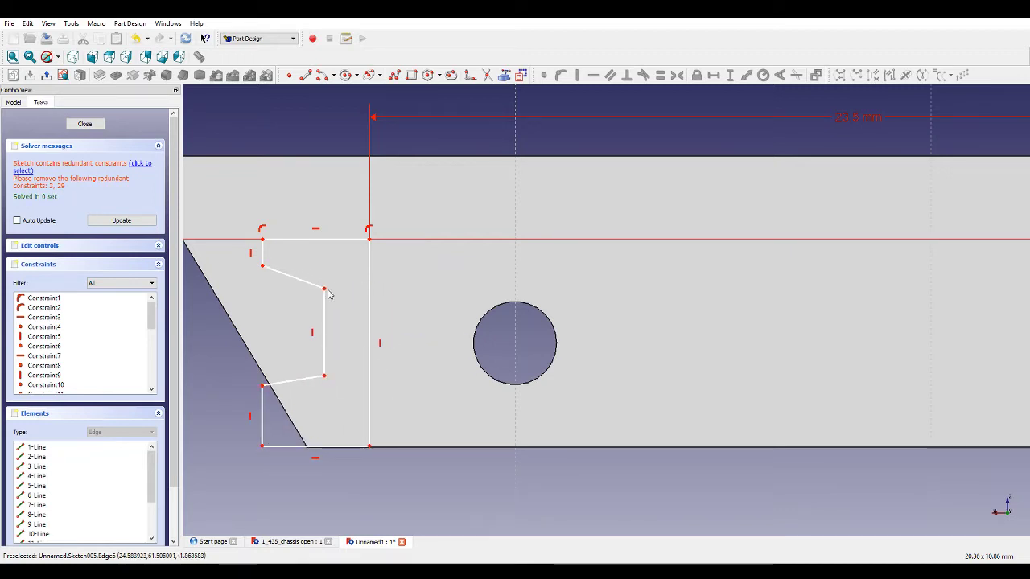
{"action": "left_click", "coordinate": [369, 239]}
{"action": "left_click", "coordinate": [714, 75]}
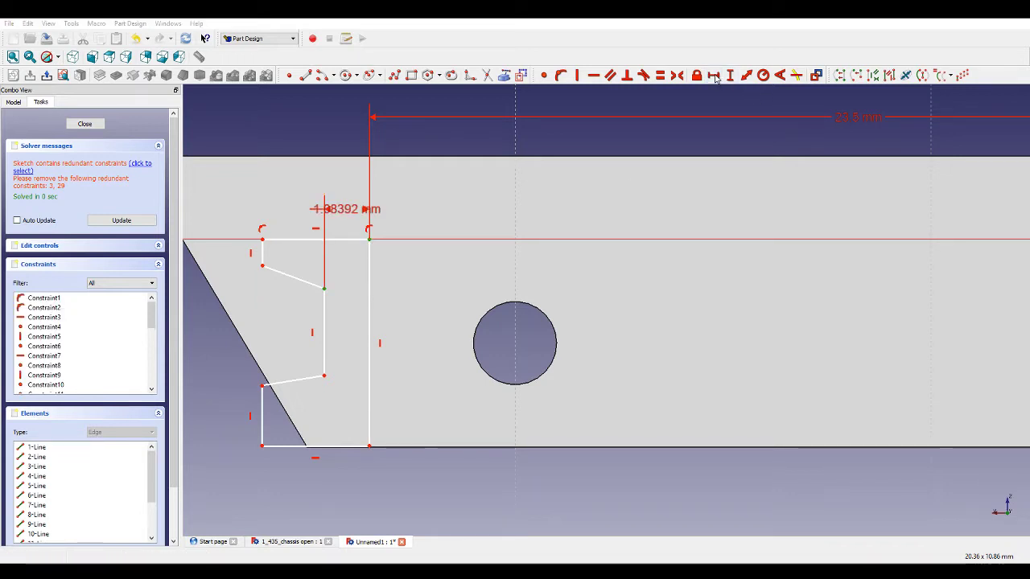
{"action": "type", "text": "0.5"}
{"action": "key", "text": "Return"}
Set the left outline's top edge length to 1.5 mm.
{"action": "left_click", "coordinate": [326, 239]}
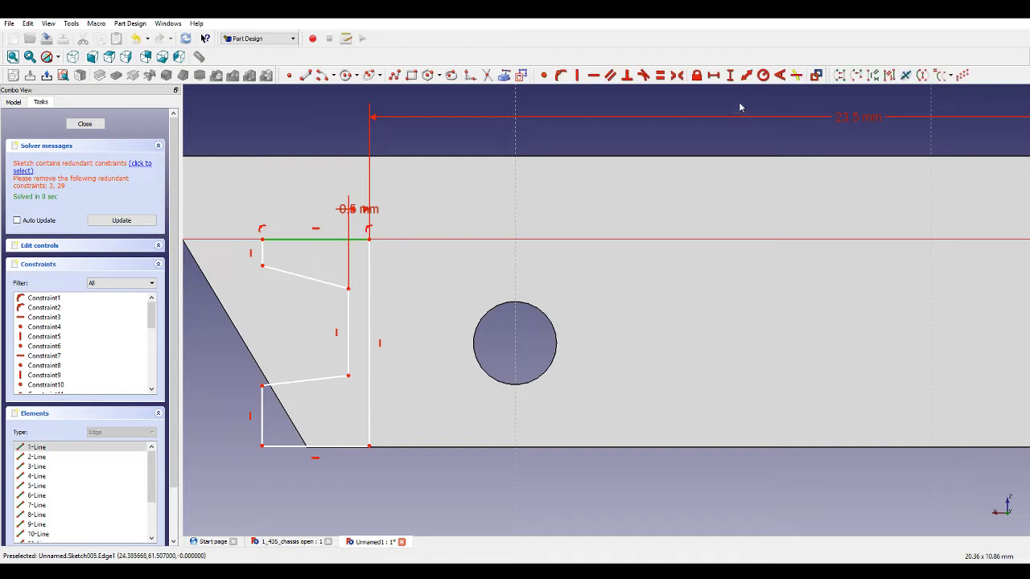
{"action": "left_click", "coordinate": [717, 77]}
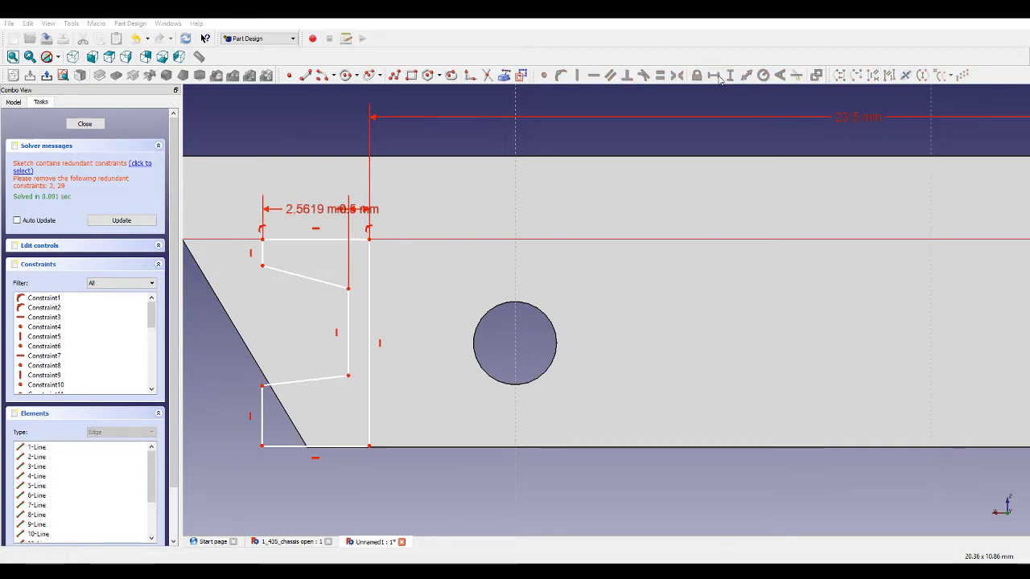
{"action": "type", "text": "1.5"}
{"action": "key", "text": "Return"}
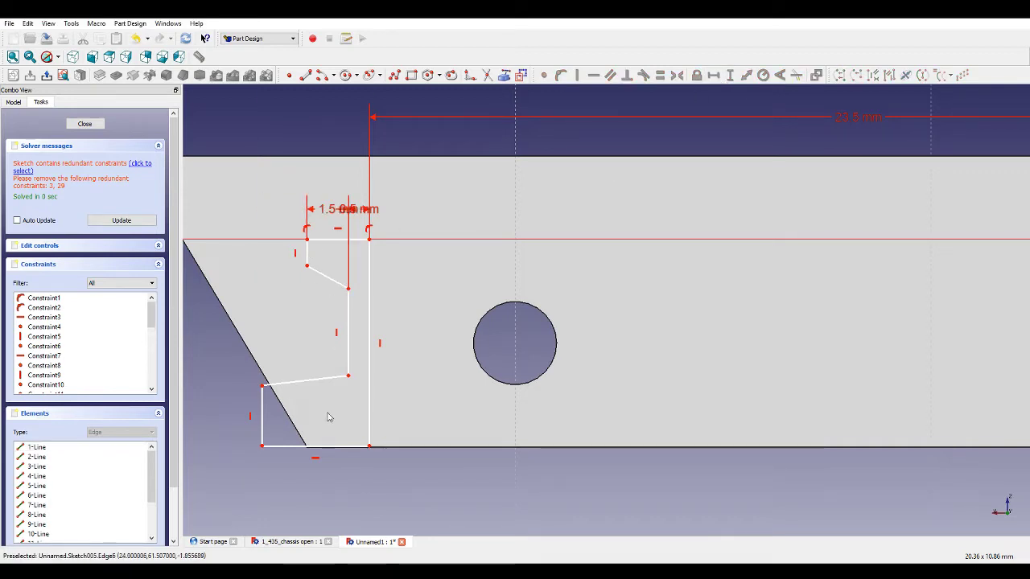
Constrain the left outline's top and bottom edges to be equal.
{"action": "left_click", "coordinate": [328, 445]}
{"action": "left_click", "coordinate": [326, 239]}
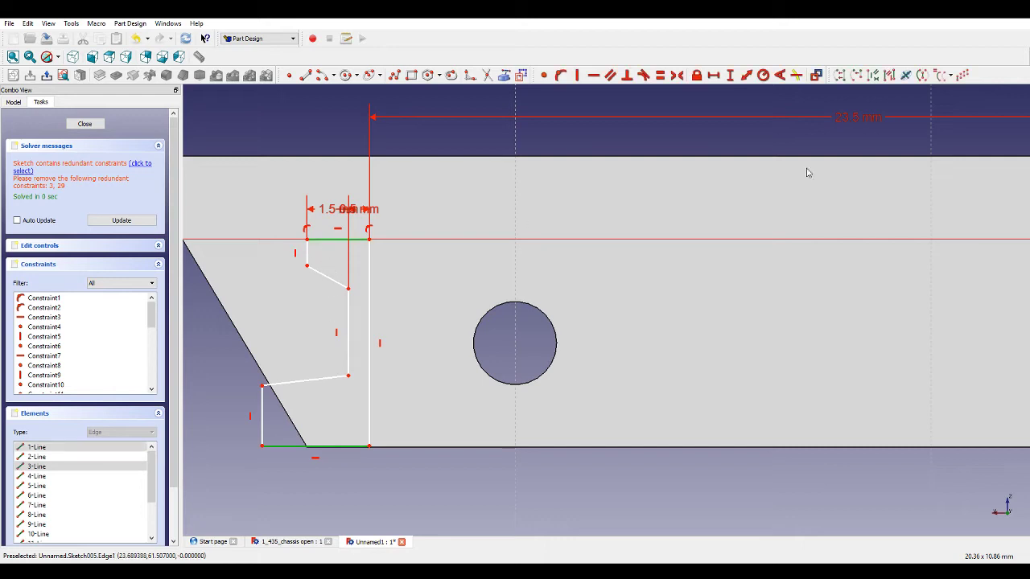
{"action": "left_click", "coordinate": [660, 75]}
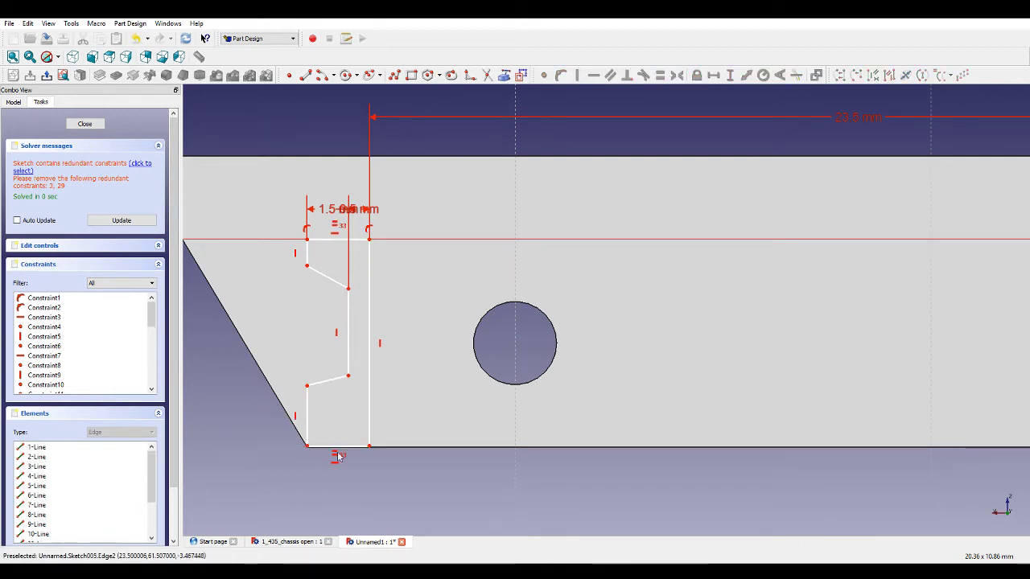
Set the vertical length of the left outline's right edge to 5 mm.
{"action": "left_click", "coordinate": [372, 282]}
{"action": "left_click", "coordinate": [731, 77]}
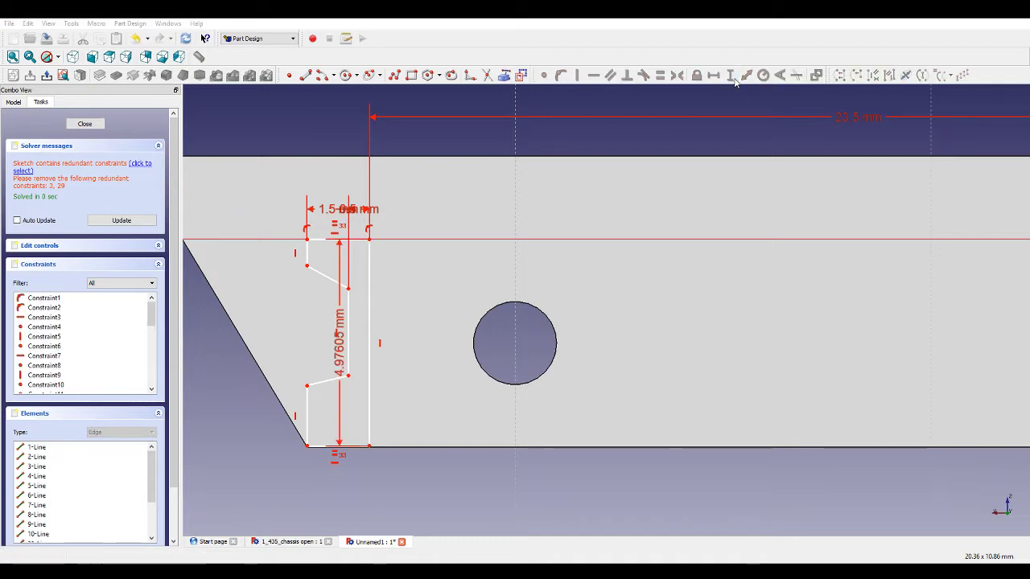
{"action": "type", "text": "5"}
{"action": "key", "text": "Return"}
Constrain the left outline's two short left edges to be equal.
{"action": "left_click", "coordinate": [309, 400]}
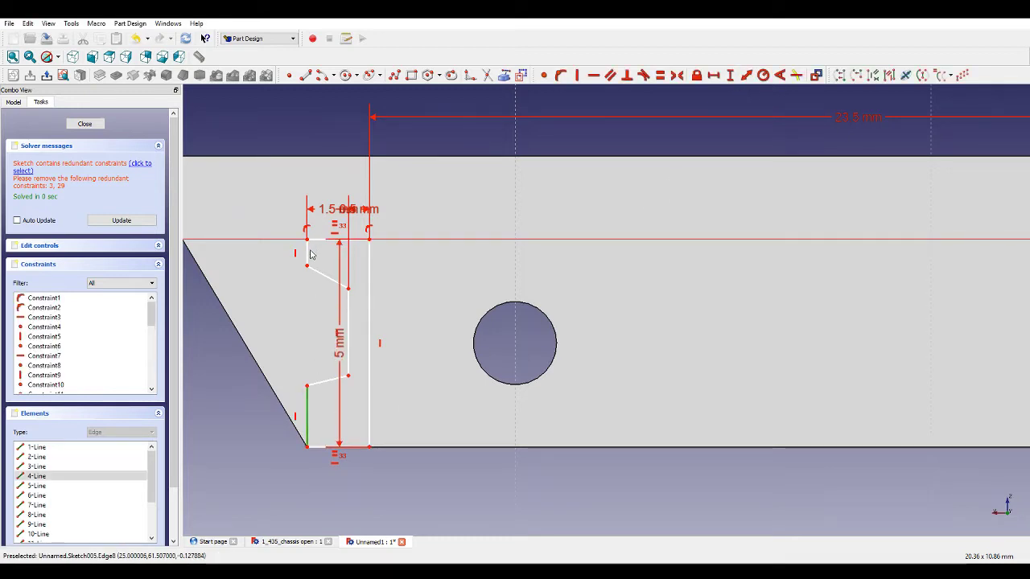
{"action": "left_click", "coordinate": [308, 252]}
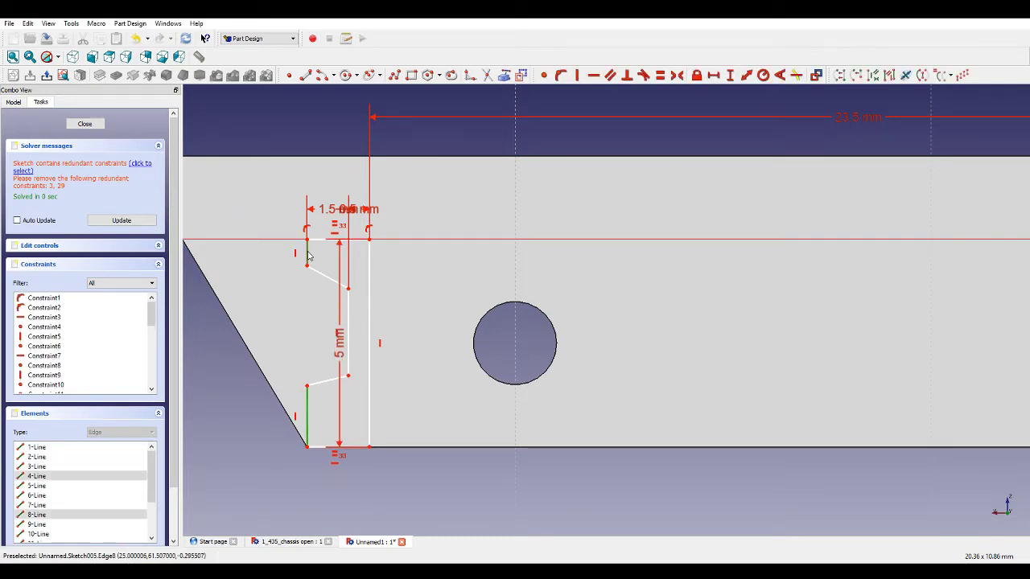
{"action": "left_click", "coordinate": [661, 75]}
Set the vertical length of the left outline's lower-left edge to 0.3 mm.
{"action": "left_click", "coordinate": [309, 413]}
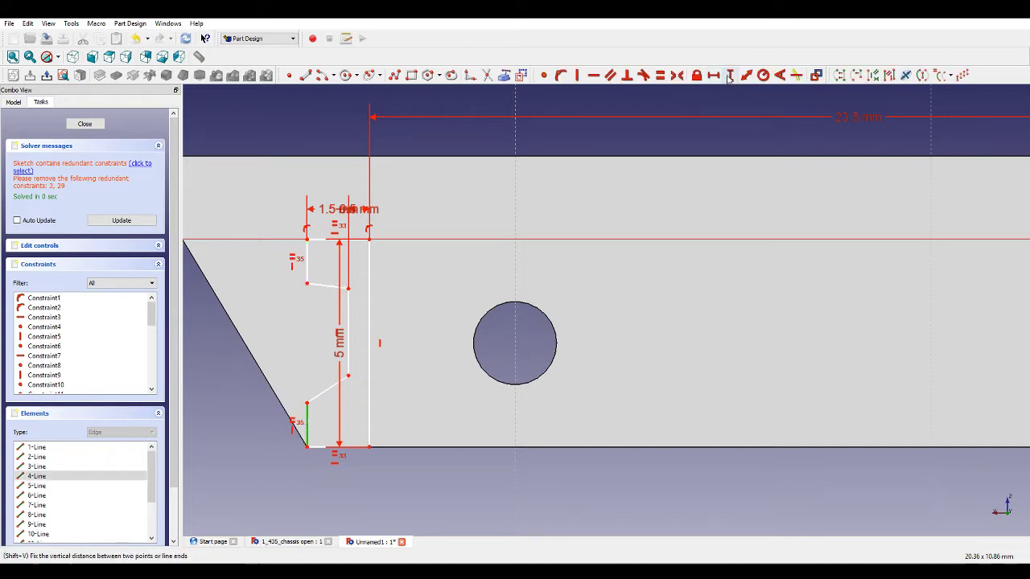
{"action": "left_click", "coordinate": [728, 76]}
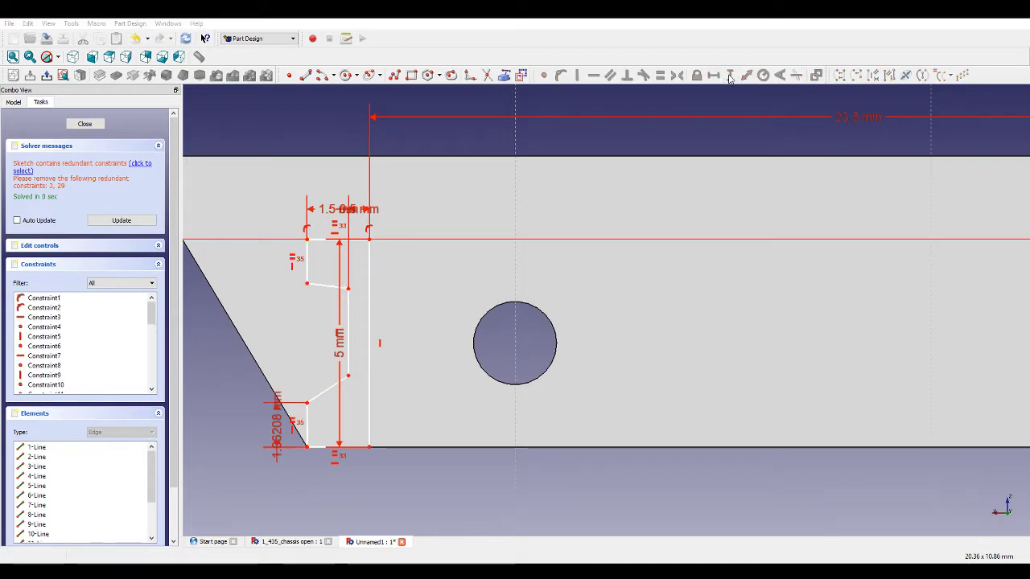
{"action": "type", "text": "0.3"}
{"action": "key", "text": "Return"}
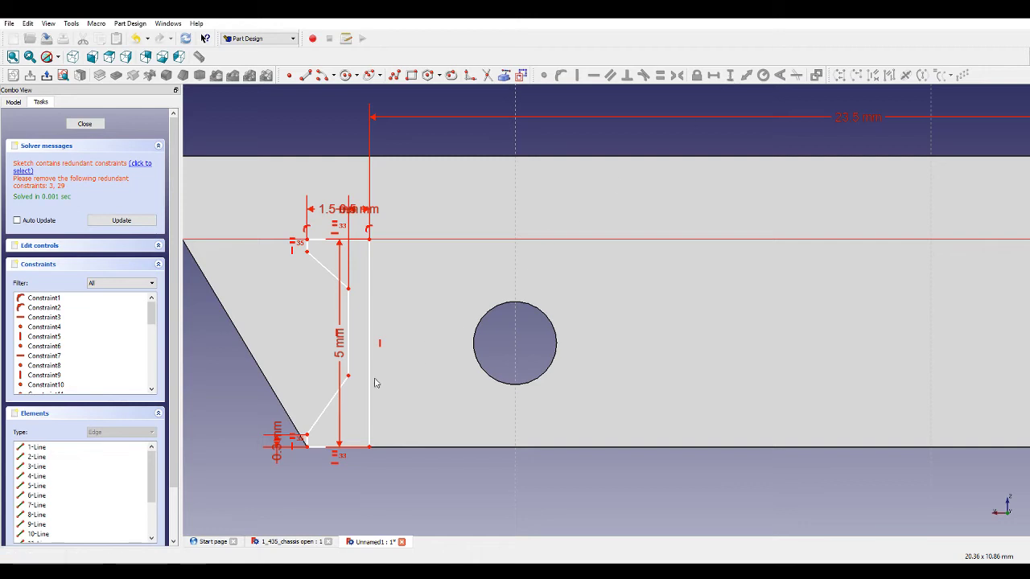
Set the vertical span of the left outline's lower slanted edge to 0.5 mm.
{"action": "left_click", "coordinate": [328, 405]}
{"action": "left_click", "coordinate": [728, 75]}
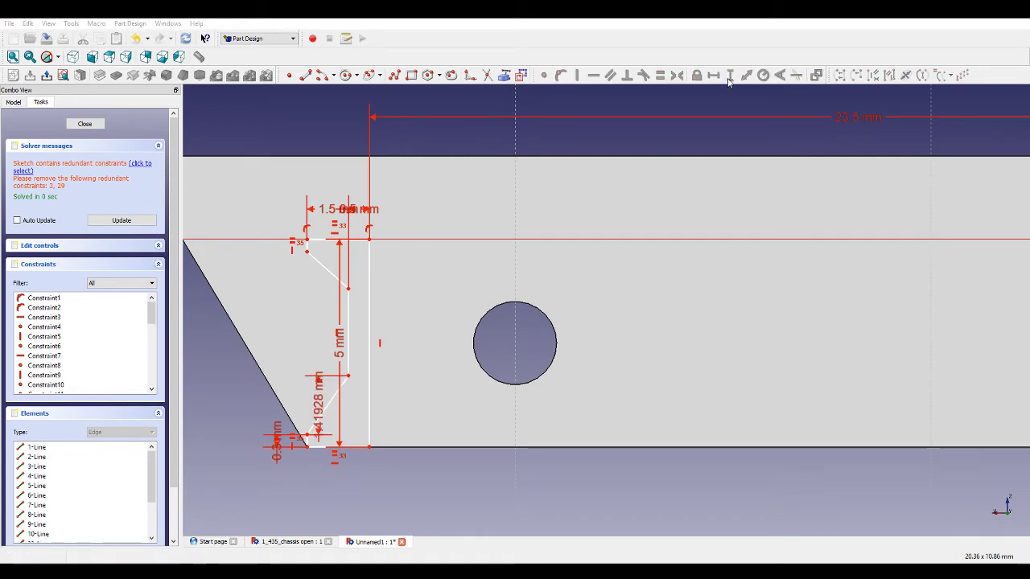
{"action": "type", "text": "0.5"}
{"action": "key", "text": "Return"}
Constrain the left outline's upper and lower slanted edges to be equal.
{"action": "scroll", "coordinate": [319, 388], "scroll_direction": "up", "scroll_amount": 2}
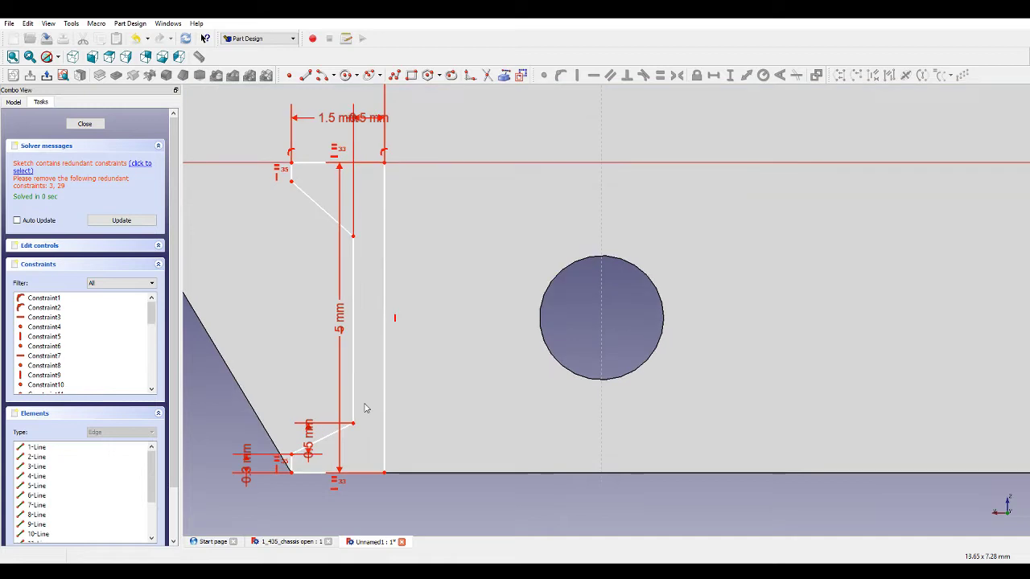
{"action": "left_click", "coordinate": [309, 198]}
{"action": "left_click", "coordinate": [326, 436]}
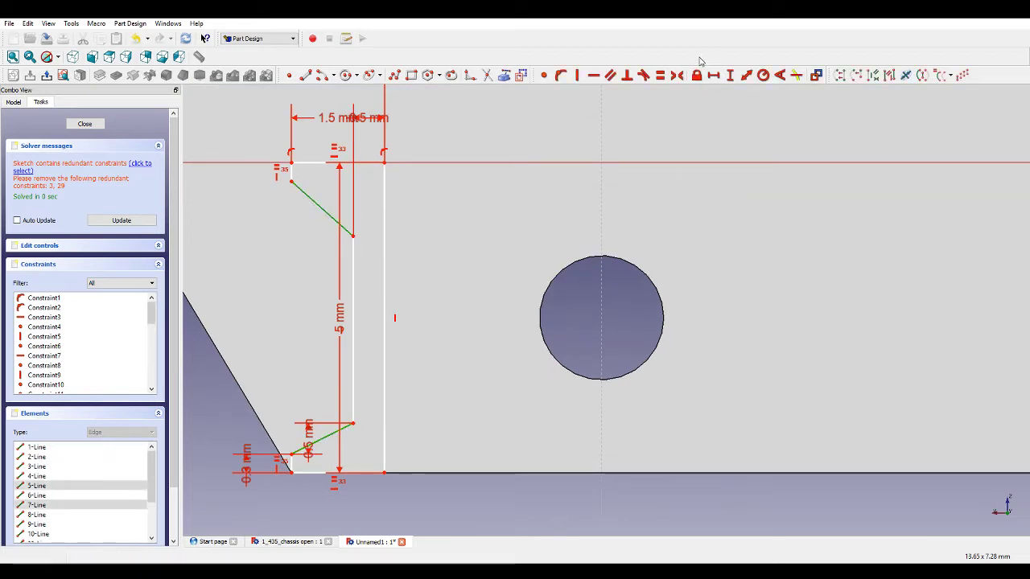
{"action": "left_click", "coordinate": [665, 76]}
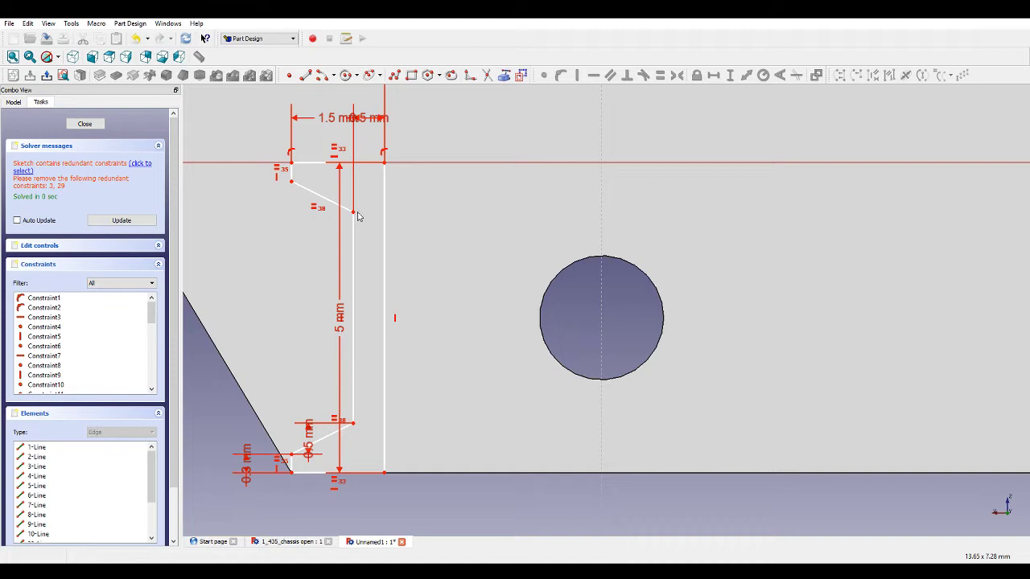
Constrain the right outline's top and bottom edges to be equal.
{"action": "scroll", "coordinate": [421, 257], "scroll_direction": "down", "scroll_amount": 3}
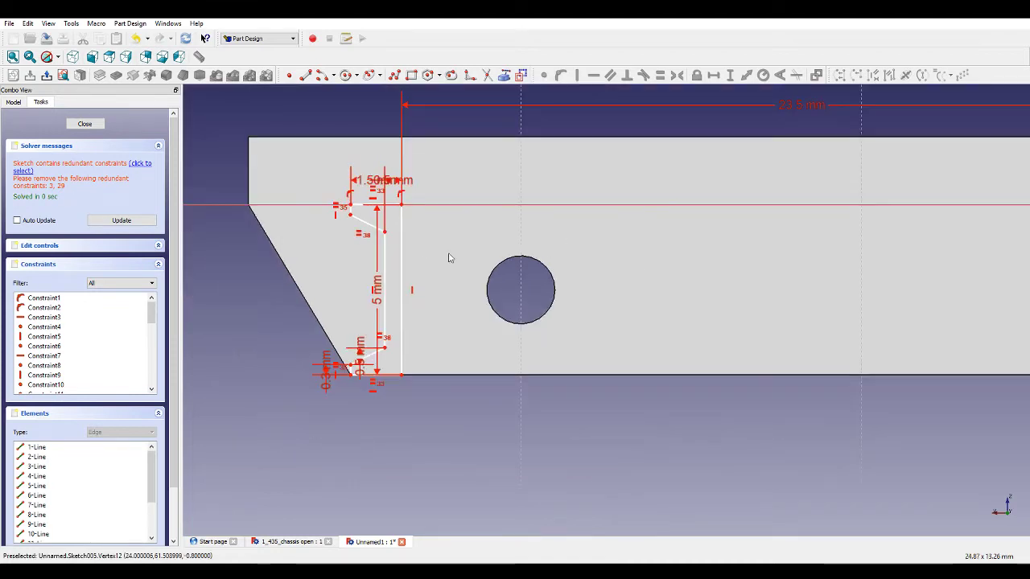
{"action": "scroll", "coordinate": [895, 308], "scroll_direction": "down", "scroll_amount": 5}
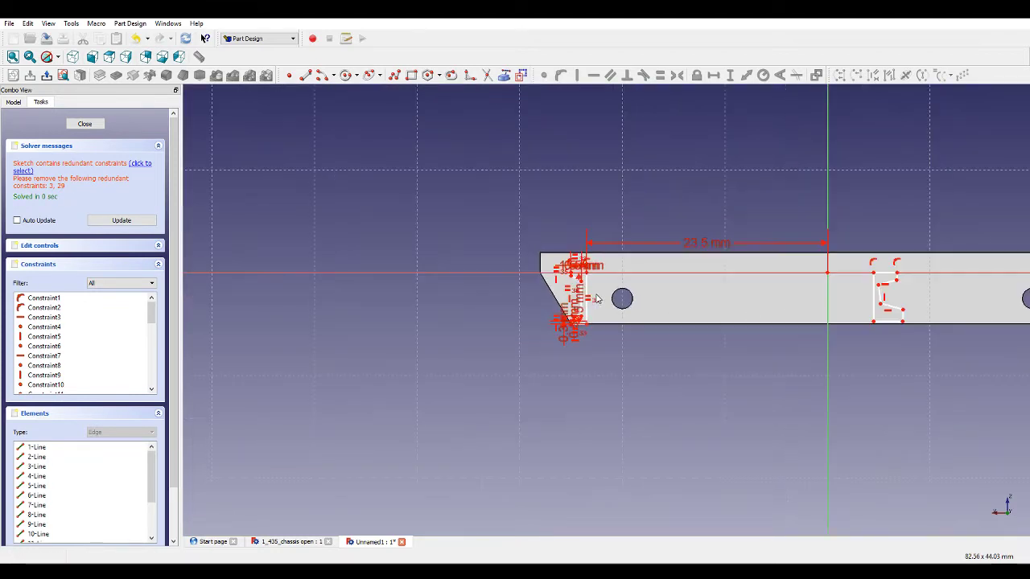
{"action": "scroll", "coordinate": [963, 297], "scroll_direction": "up", "scroll_amount": 2}
{"action": "scroll", "coordinate": [957, 295], "scroll_direction": "up", "scroll_amount": 2}
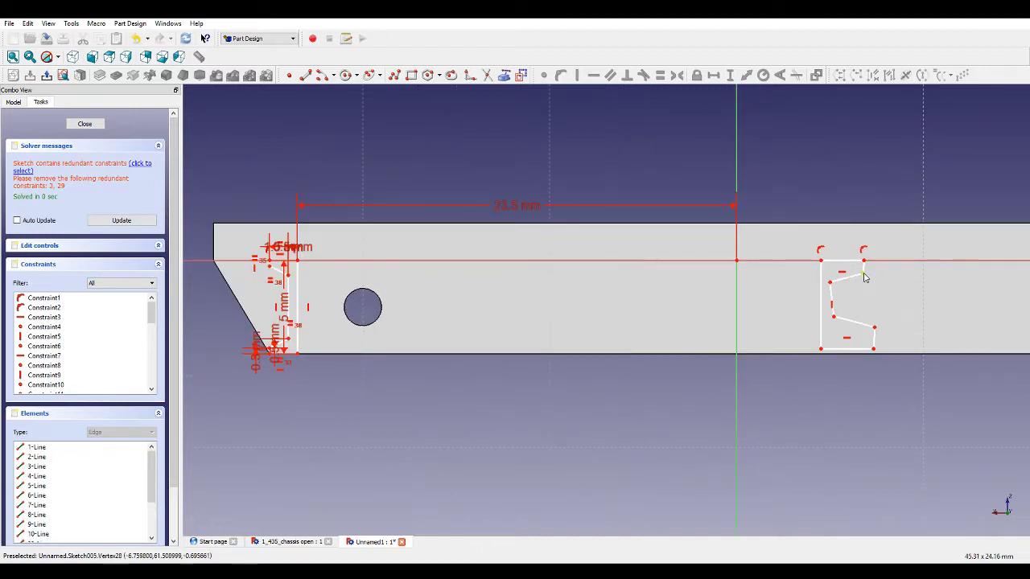
{"action": "left_click", "coordinate": [843, 261]}
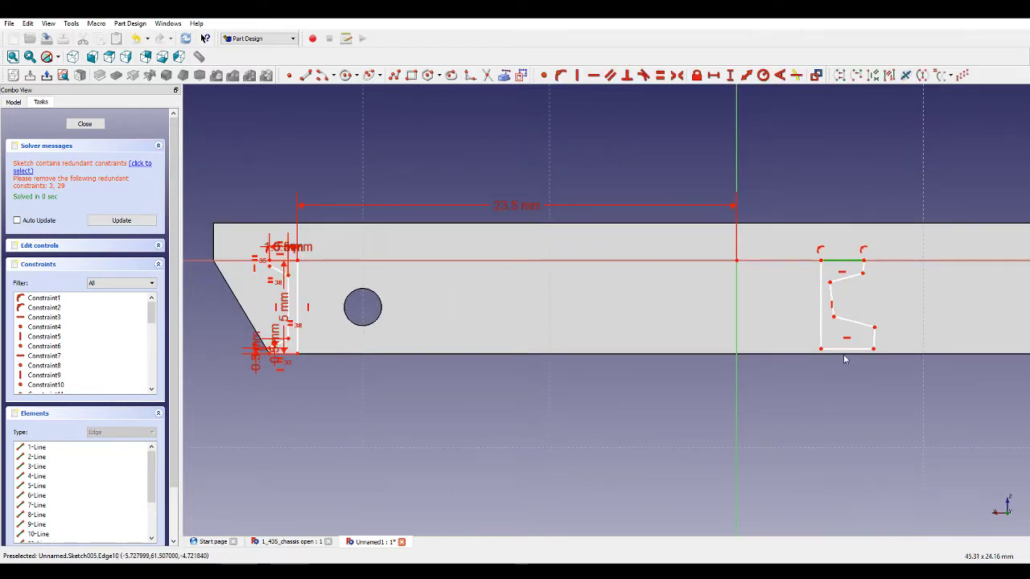
{"action": "left_click", "coordinate": [846, 348]}
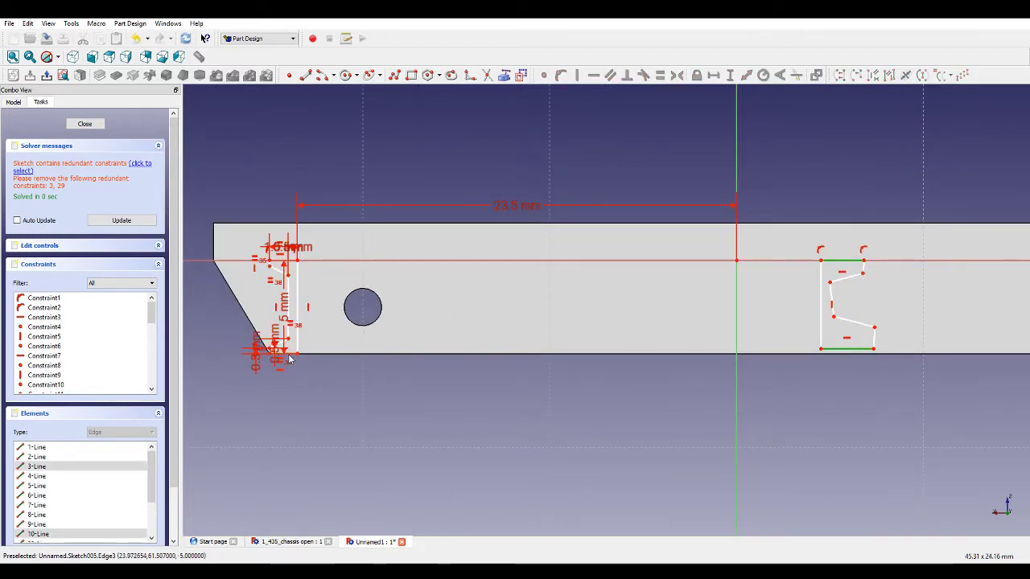
{"action": "left_click", "coordinate": [659, 75]}
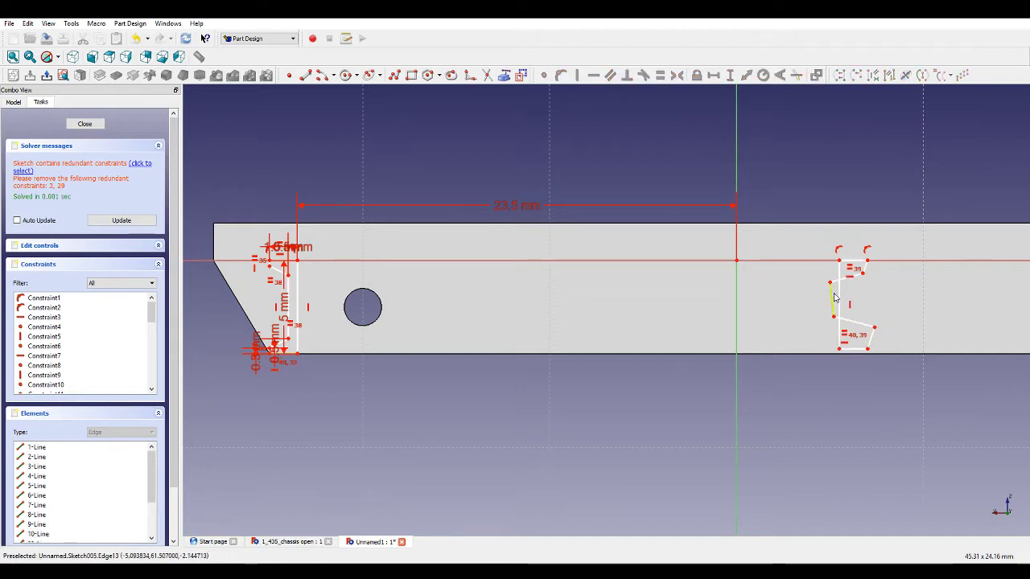
Drag the right outline's inner edge leftward and make its two slanted edges parallel.
{"action": "left_click_drag", "start_coordinate": [840, 301], "coordinate": [796, 303]}
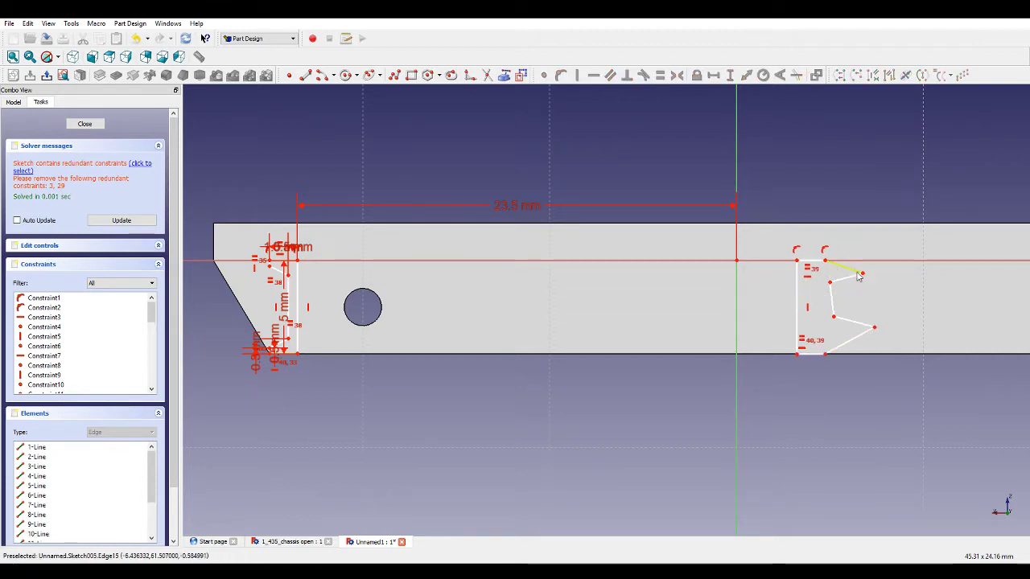
{"action": "left_click", "coordinate": [846, 268]}
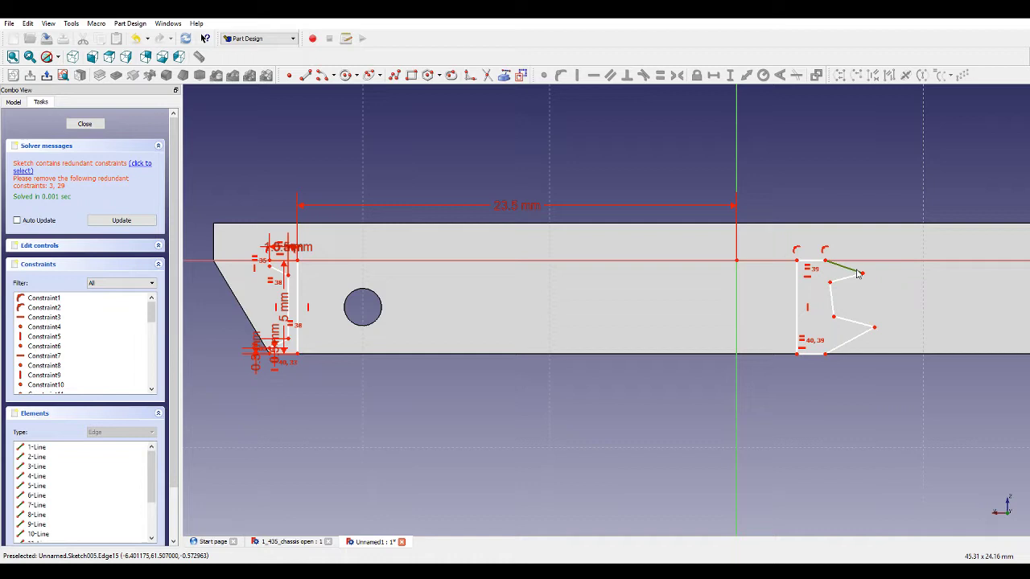
{"action": "left_click", "coordinate": [852, 339]}
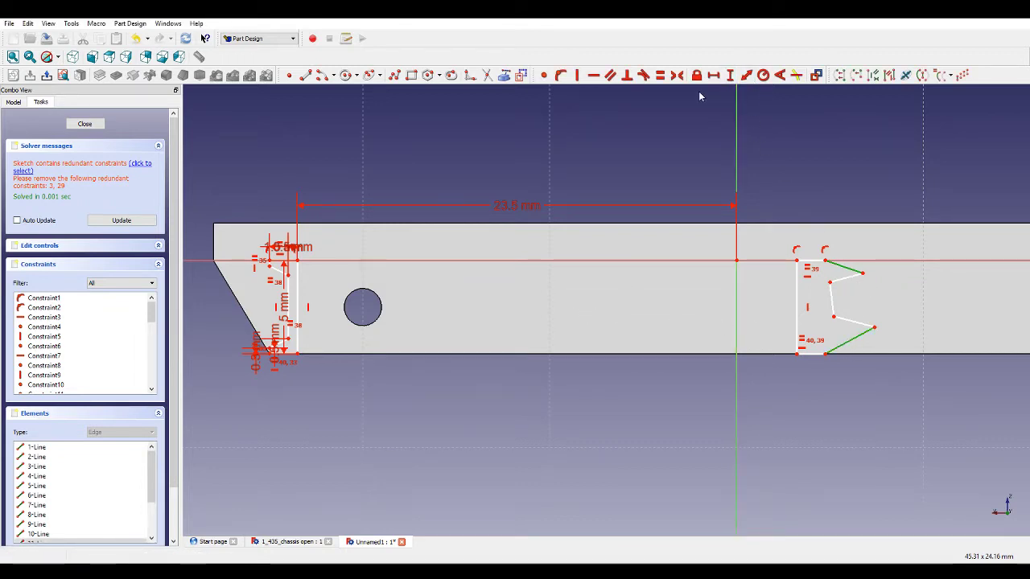
{"action": "left_click", "coordinate": [610, 75]}
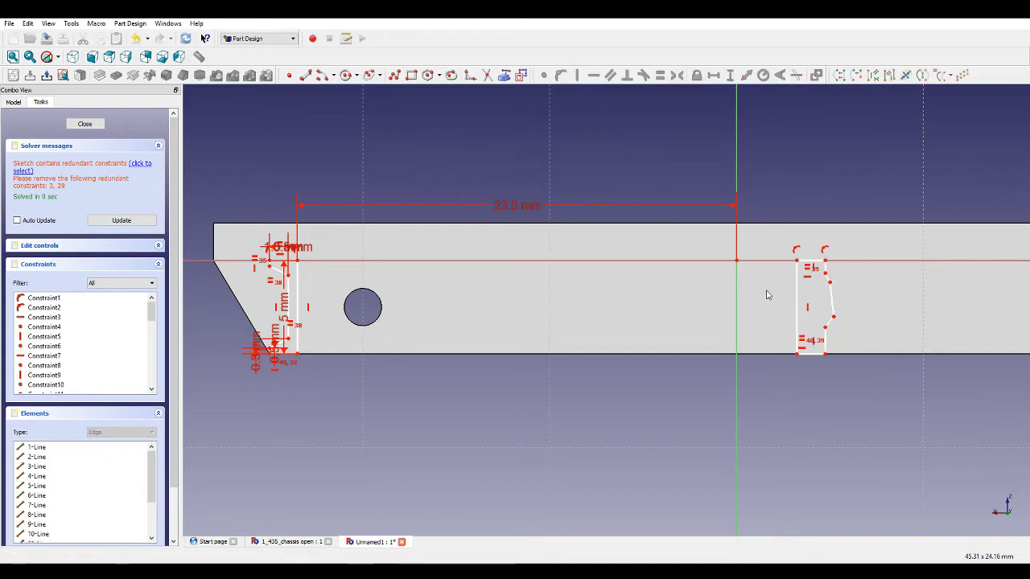
Make the right outline's inner edge vertical and constrain its two short right edges to be equal.
{"action": "left_click", "coordinate": [810, 301]}
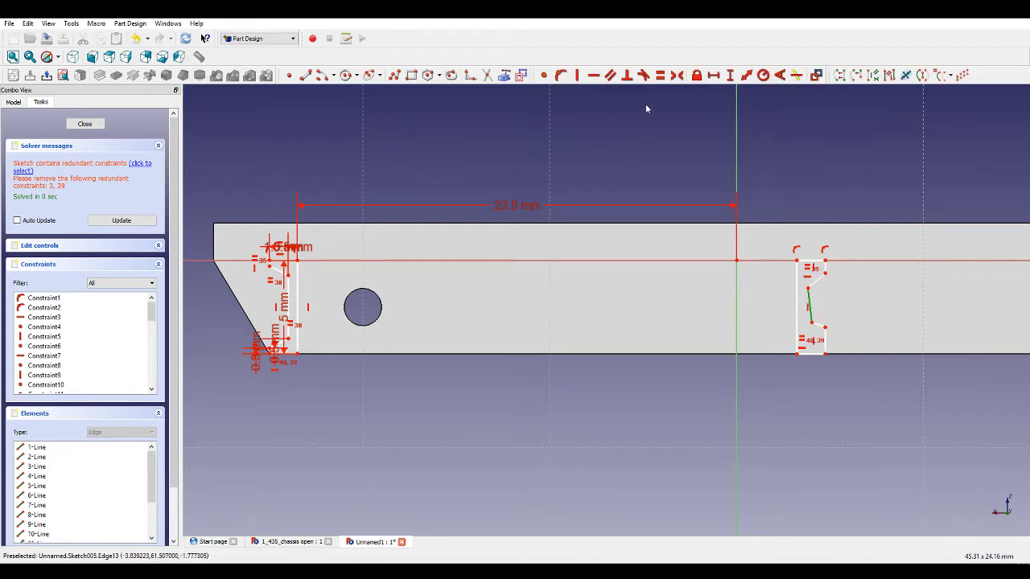
{"action": "left_click", "coordinate": [574, 74]}
{"action": "left_click", "coordinate": [825, 338]}
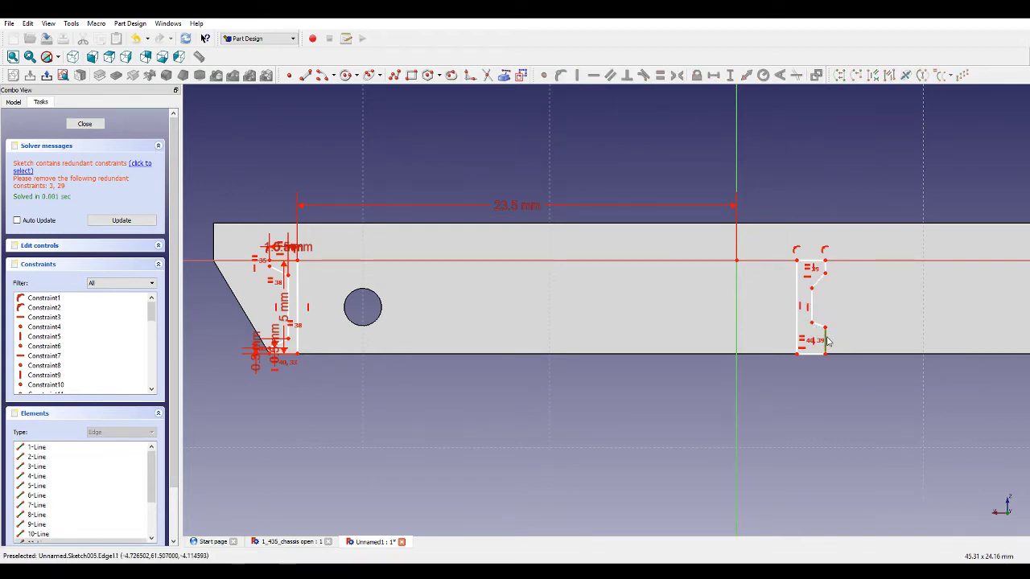
{"action": "scroll", "coordinate": [281, 269], "scroll_direction": "up", "scroll_amount": 1}
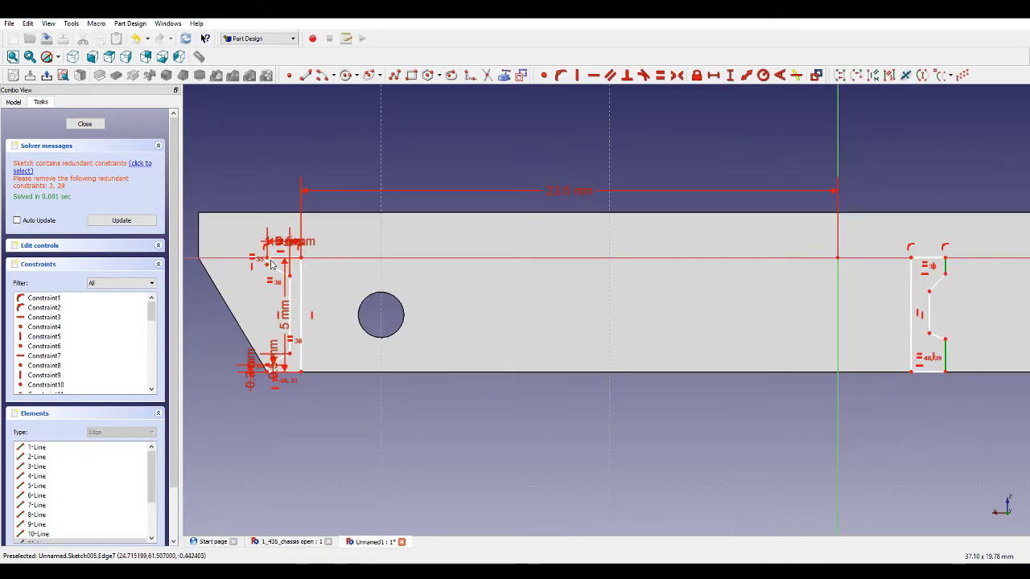
{"action": "scroll", "coordinate": [267, 267], "scroll_direction": "up", "scroll_amount": 2}
{"action": "scroll", "coordinate": [418, 287], "scroll_direction": "down", "scroll_amount": 2}
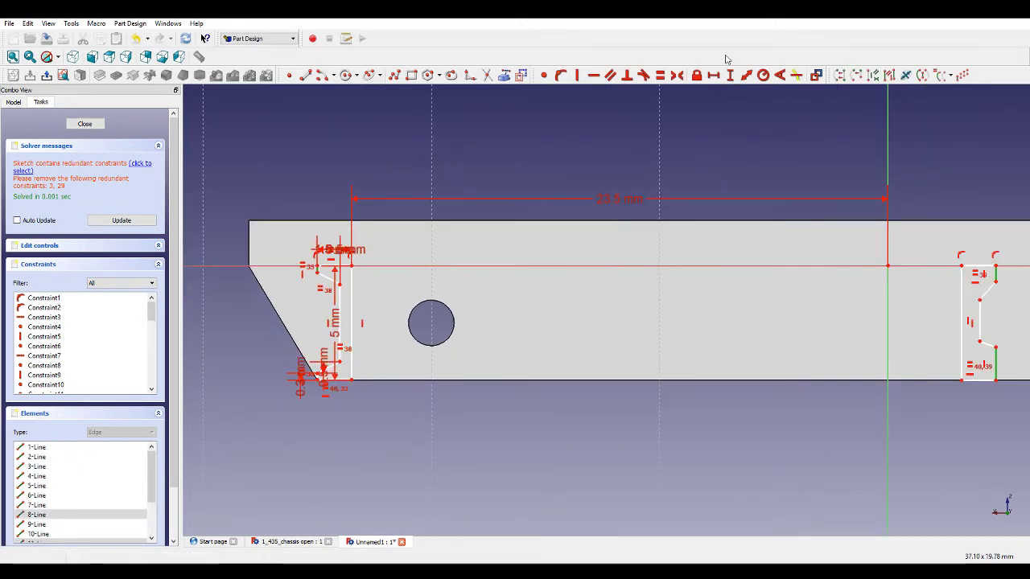
{"action": "left_click", "coordinate": [659, 75]}
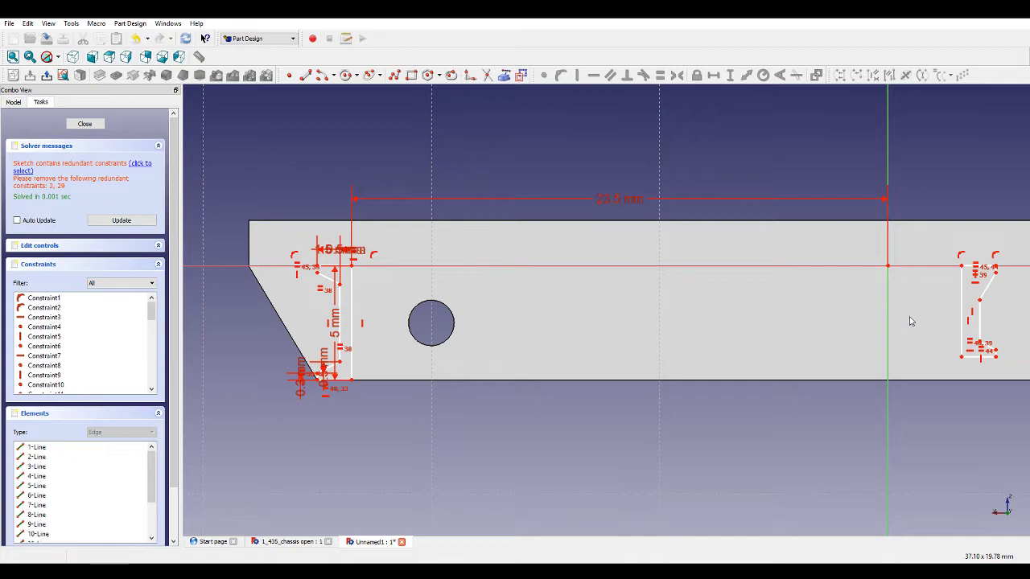
Constrain the inner vertical edges of the left and right outlines to be equal.
{"action": "scroll", "coordinate": [981, 329], "scroll_direction": "up", "scroll_amount": 1}
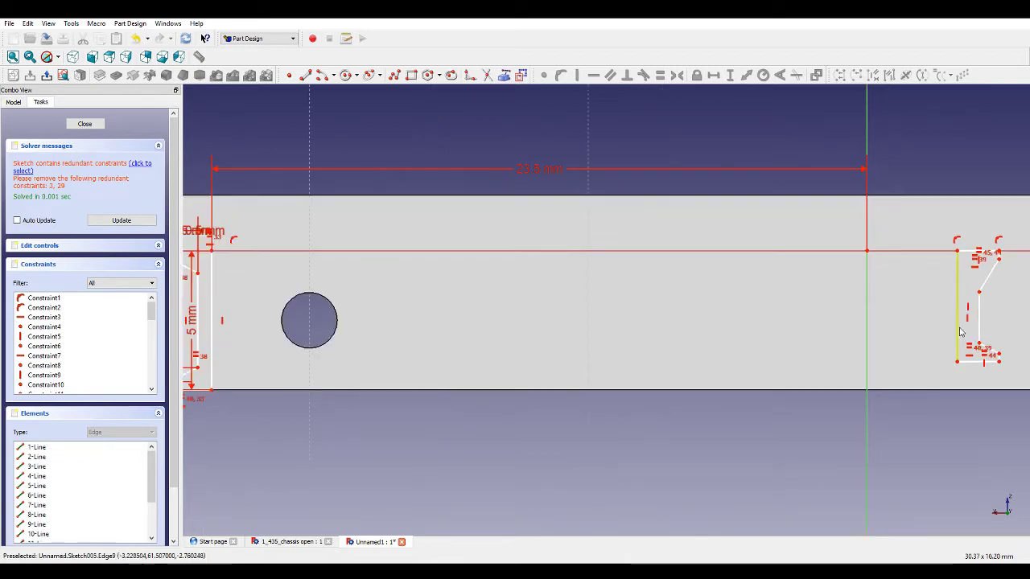
{"action": "left_click", "coordinate": [215, 269]}
{"action": "left_click", "coordinate": [660, 74]}
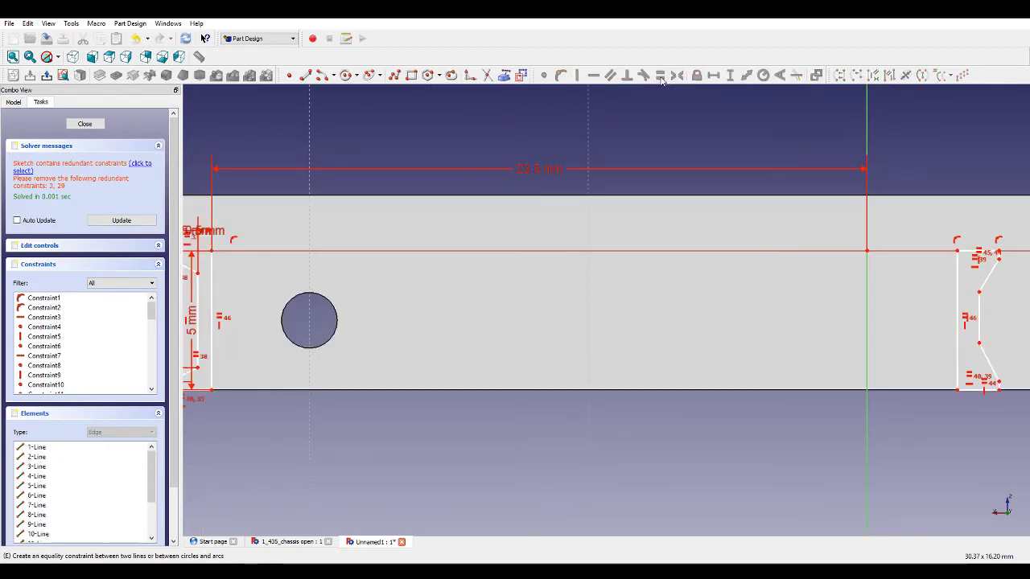
Make a second pair of vertical edges in the left and right outlines equal.
{"action": "left_click", "coordinate": [987, 333]}
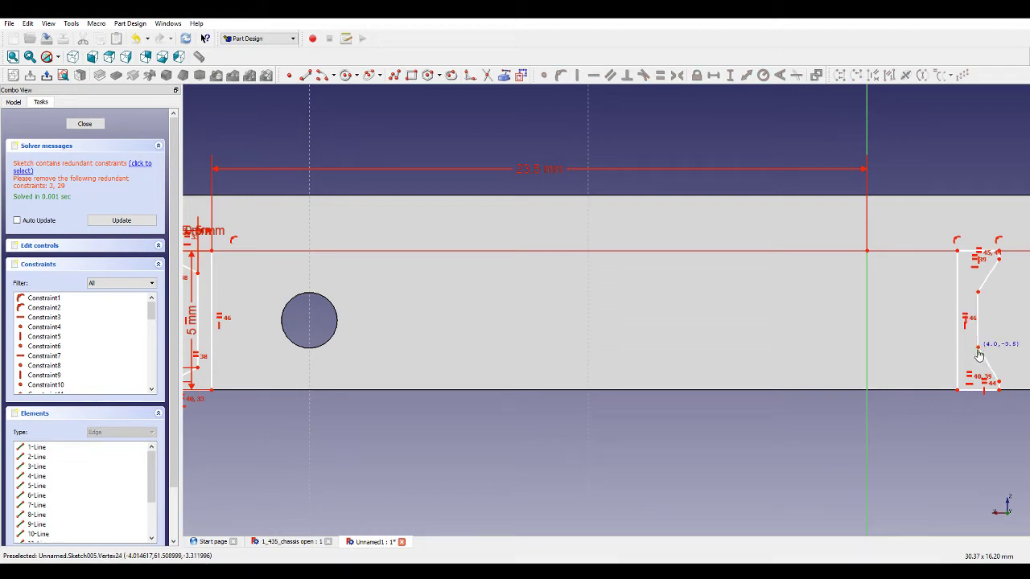
{"action": "left_click", "coordinate": [978, 348]}
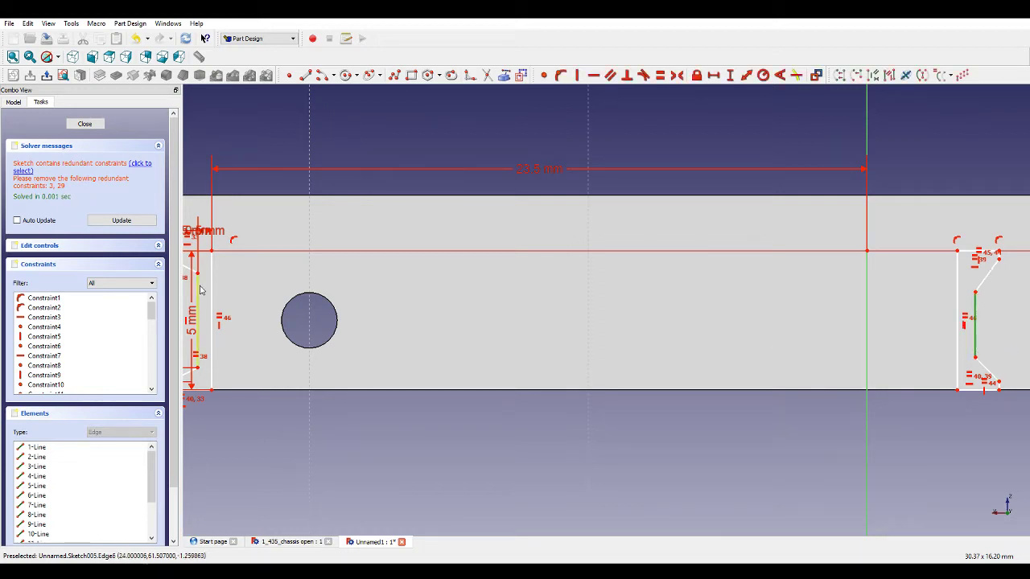
{"action": "left_click", "coordinate": [198, 320]}
{"action": "left_click", "coordinate": [670, 75]}
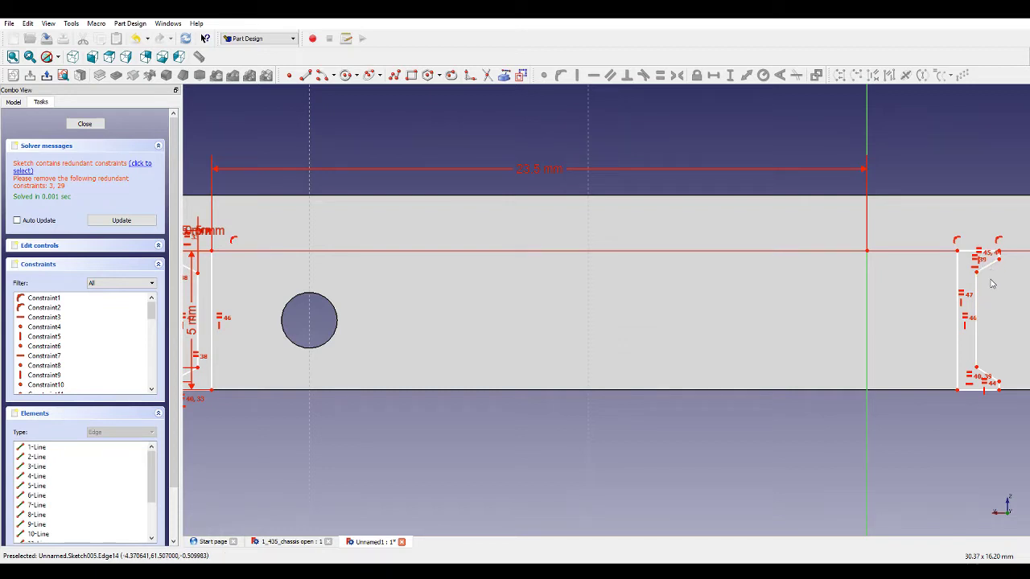
Make the left outline's upper slanted edge equal to the right outline's lower slanted edge.
{"action": "scroll", "coordinate": [989, 358], "scroll_direction": "up", "scroll_amount": 3}
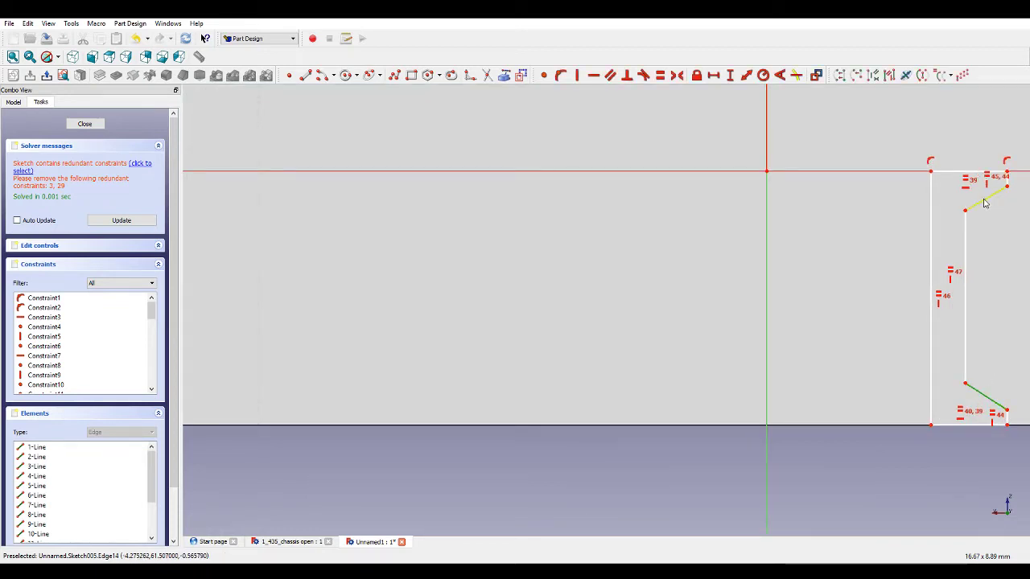
{"action": "scroll", "coordinate": [988, 241], "scroll_direction": "down", "scroll_amount": 4}
{"action": "scroll", "coordinate": [328, 222], "scroll_direction": "up", "scroll_amount": 3}
{"action": "left_click", "coordinate": [326, 223]}
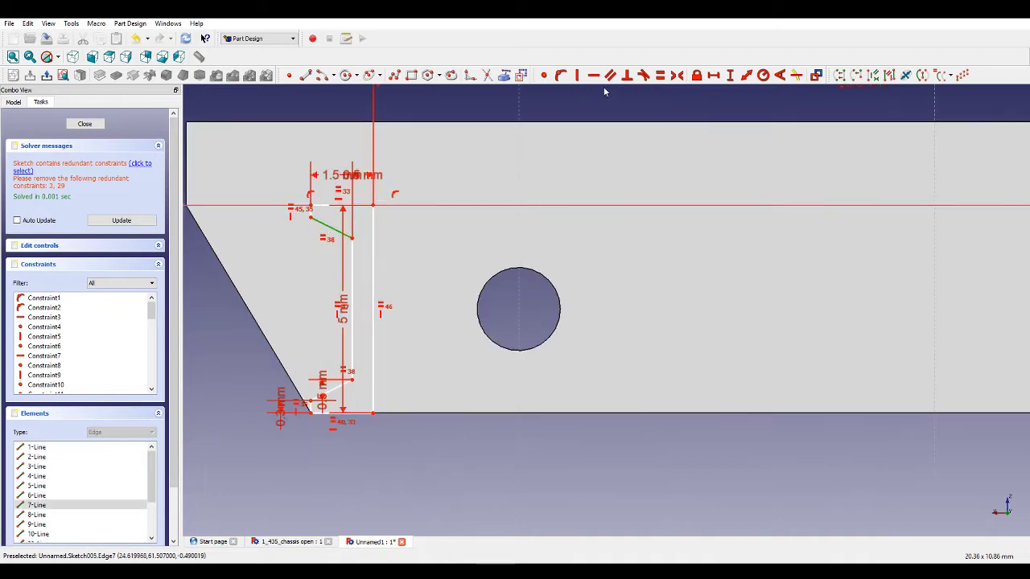
{"action": "left_click", "coordinate": [660, 75]}
Drag the right outline rightward to the right end of the frame's end face.
{"action": "scroll", "coordinate": [462, 262], "scroll_direction": "down", "scroll_amount": 2}
{"action": "scroll", "coordinate": [462, 265], "scroll_direction": "down", "scroll_amount": 3}
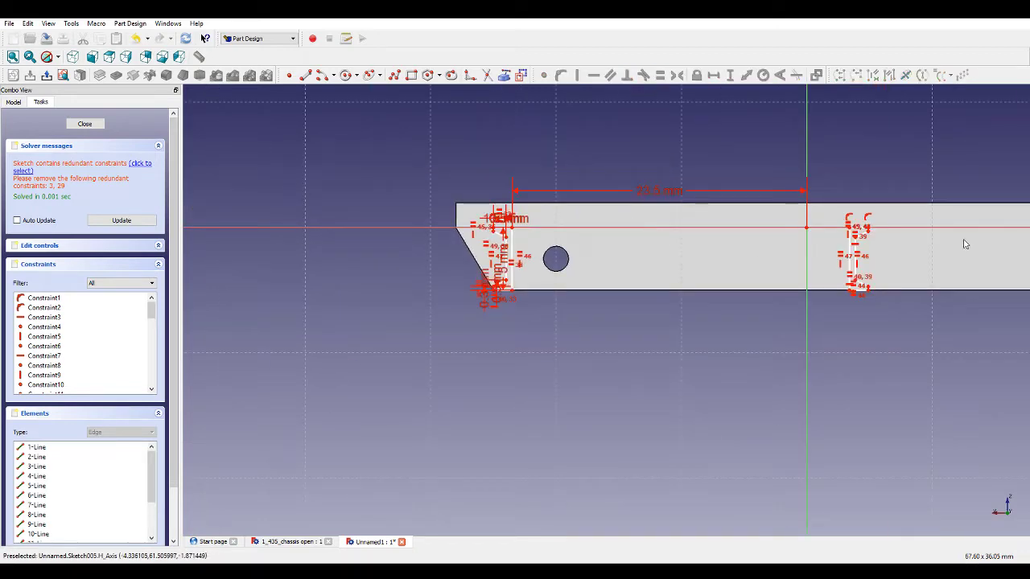
{"action": "scroll", "coordinate": [863, 255], "scroll_direction": "up", "scroll_amount": 3}
{"action": "left_click_drag", "start_coordinate": [812, 229], "coordinate": [974, 221]}
{"action": "scroll", "coordinate": [804, 268], "scroll_direction": "down", "scroll_amount": 4}
{"action": "scroll", "coordinate": [900, 272], "scroll_direction": "up", "scroll_amount": 2}
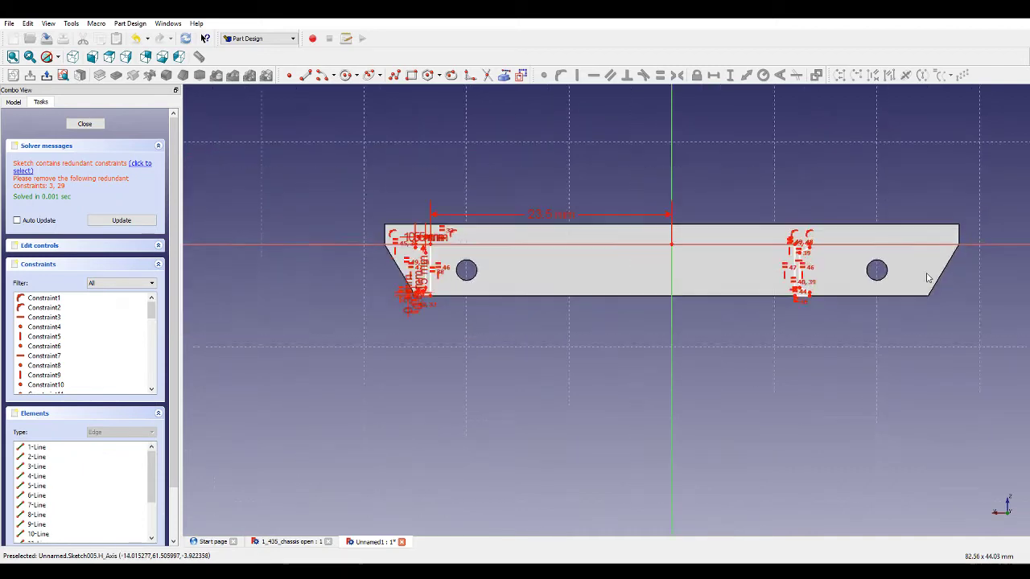
{"action": "left_click_drag", "start_coordinate": [785, 303], "coordinate": [917, 301]}
Dimension the horizontal distance from the origin to the right outline's top corner as 23.5 mm.
{"action": "left_click", "coordinate": [904, 238]}
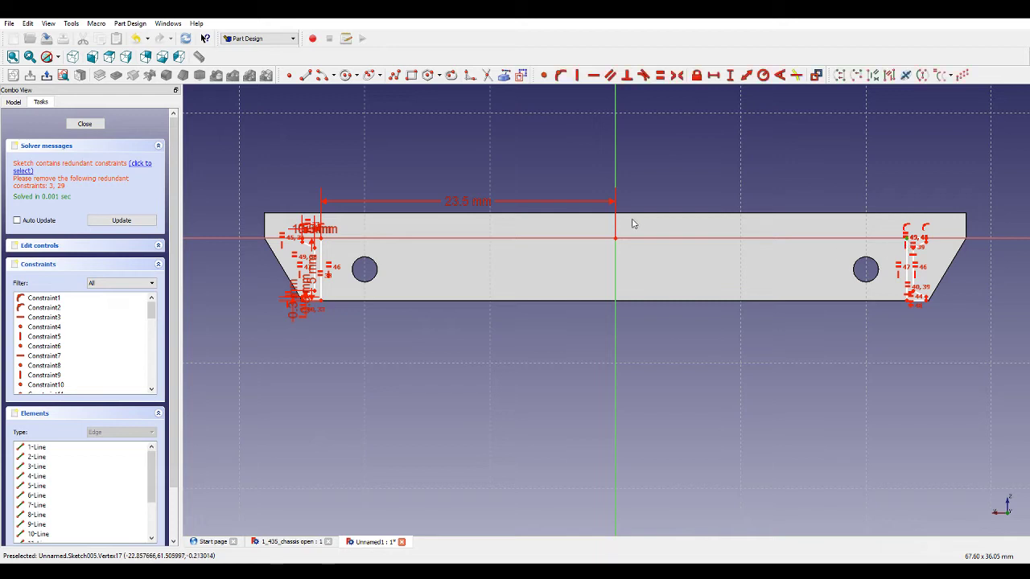
{"action": "left_click", "coordinate": [615, 245]}
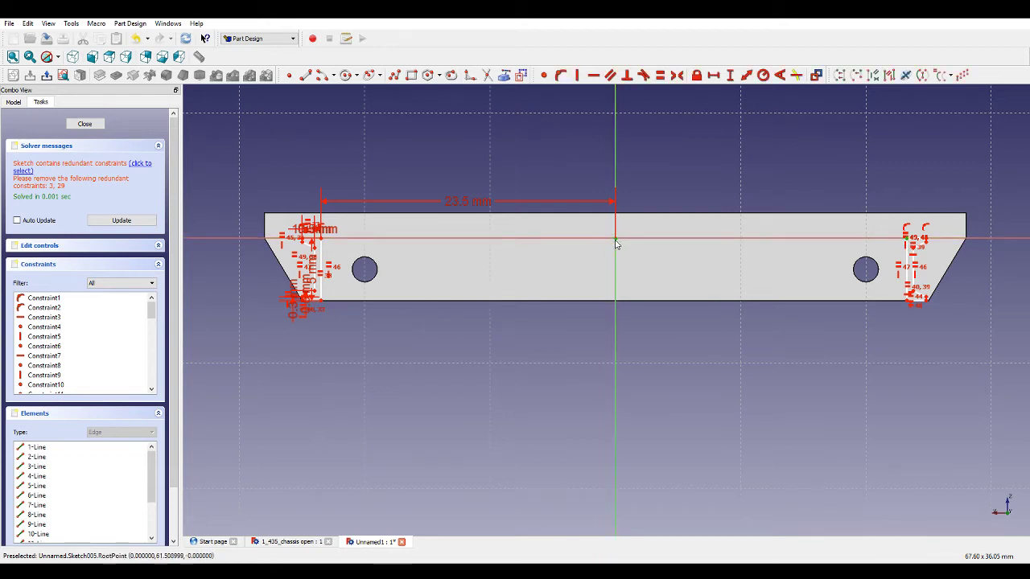
{"action": "left_click", "coordinate": [713, 75]}
{"action": "type", "text": "23.5"}
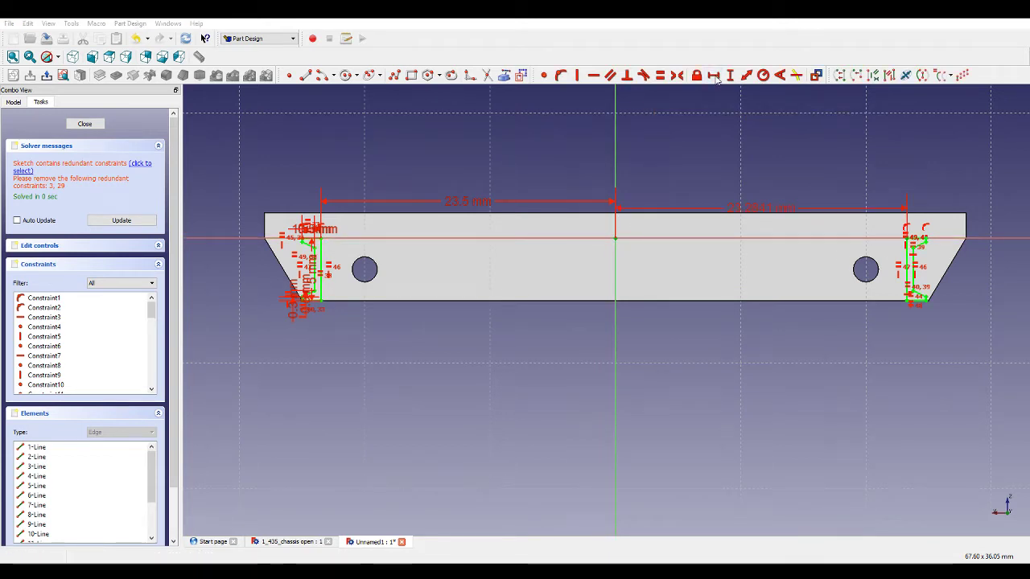
{"action": "key", "text": "Return"}
Delete the redundant constraints and close the sketch.
{"action": "left_click", "coordinate": [135, 164]}
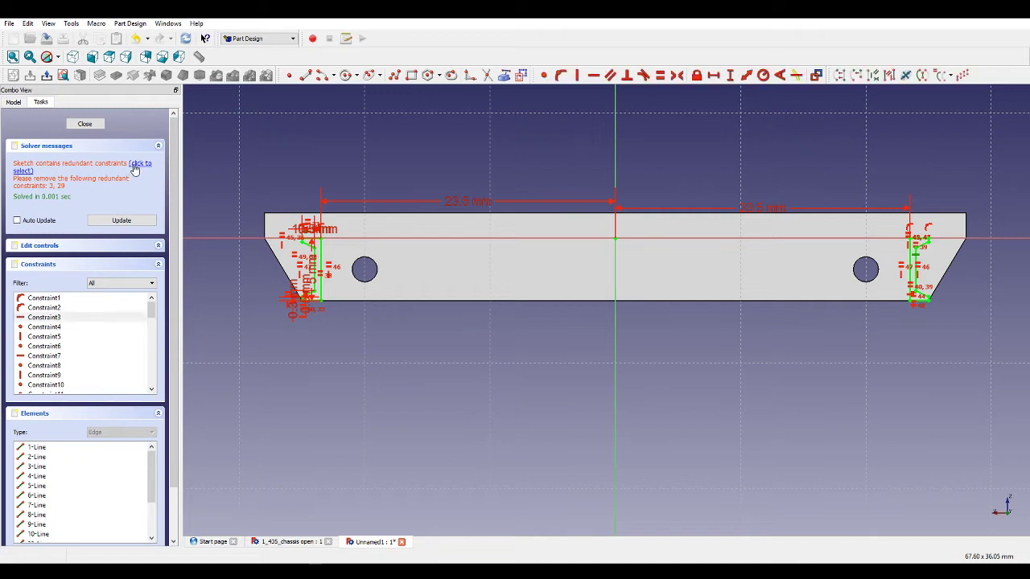
{"action": "key", "text": "Delete"}
{"action": "left_click", "coordinate": [126, 201]}
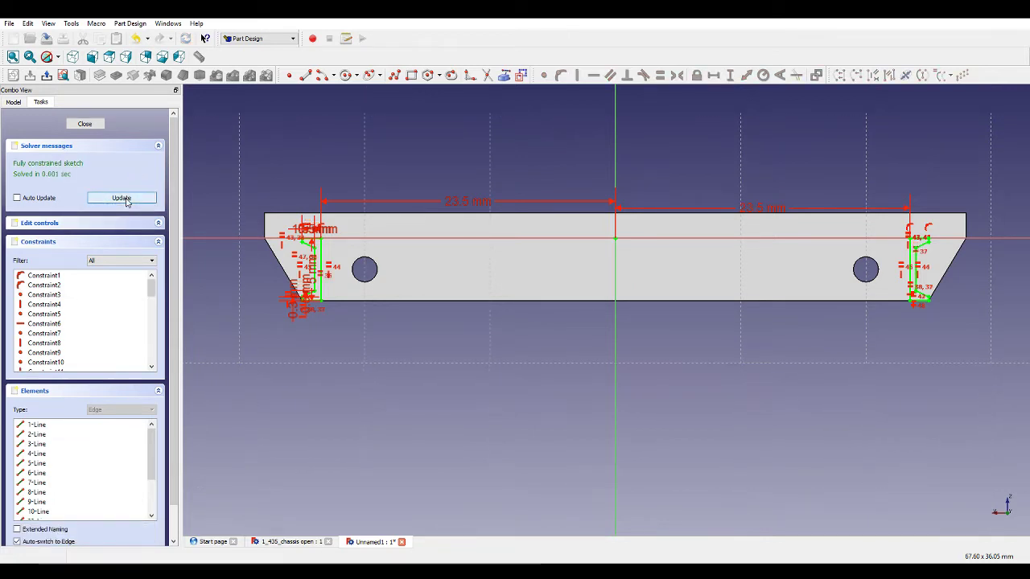
{"action": "left_click", "coordinate": [85, 123]}
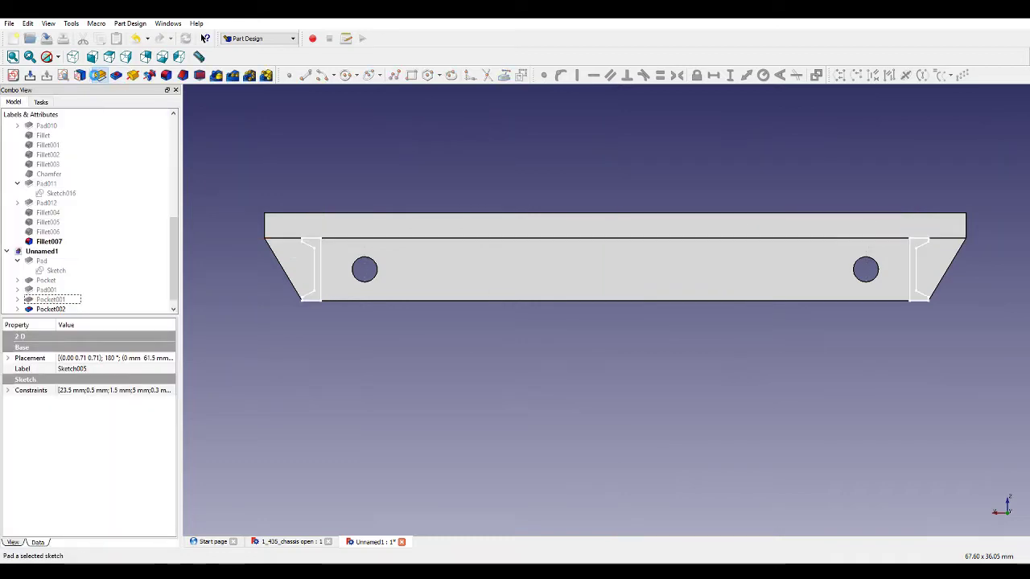
Pad the outline sketch 122 mm in the reversed direction.
{"action": "left_click", "coordinate": [98, 74]}
{"action": "middle_click_drag", "start_coordinate": [286, 118], "coordinate": [480, 301]}
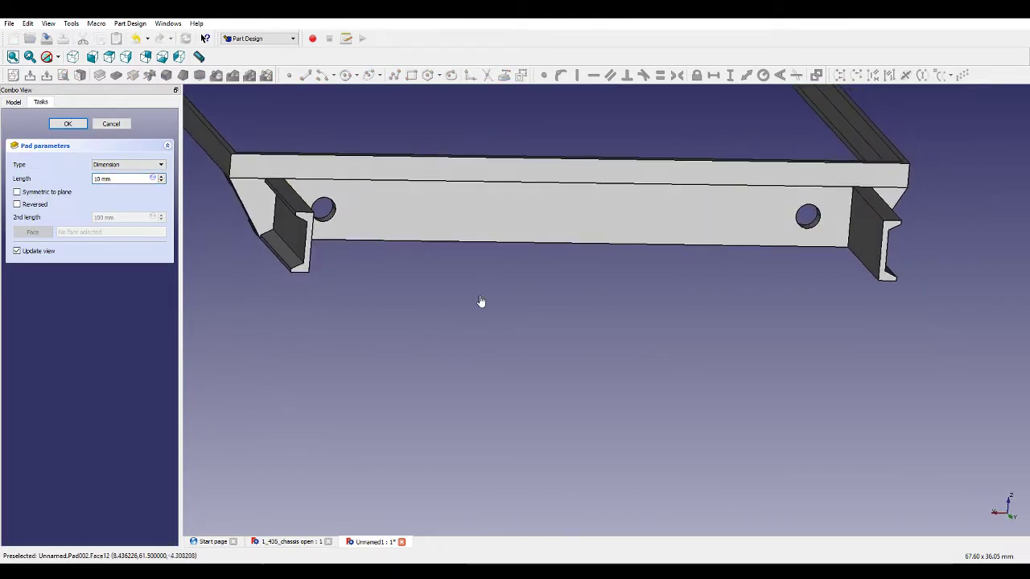
{"action": "scroll", "coordinate": [583, 370], "scroll_direction": "down", "scroll_amount": 6}
{"action": "scroll", "coordinate": [563, 214], "scroll_direction": "up", "scroll_amount": 3}
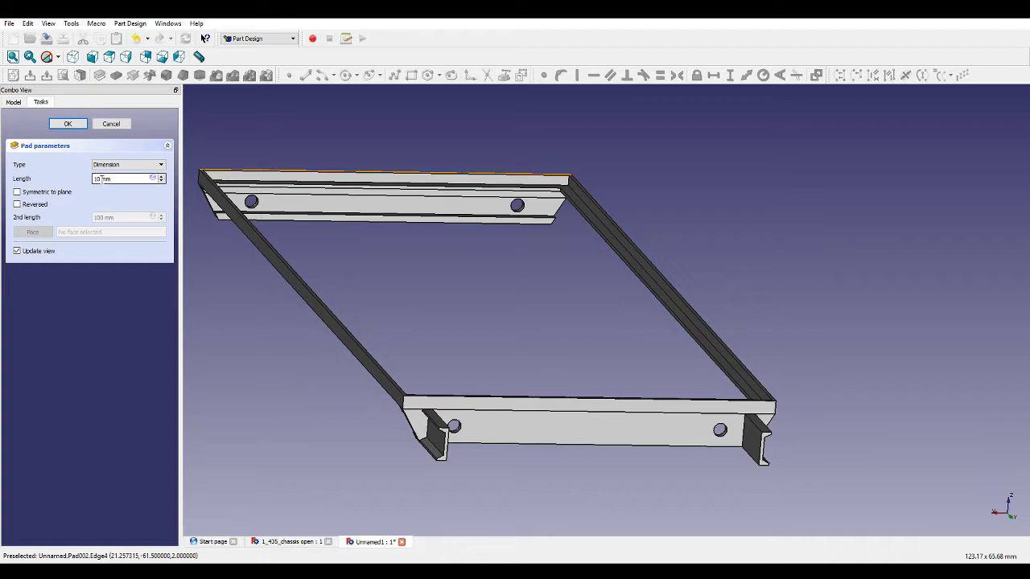
{"action": "type", "text": "2"}
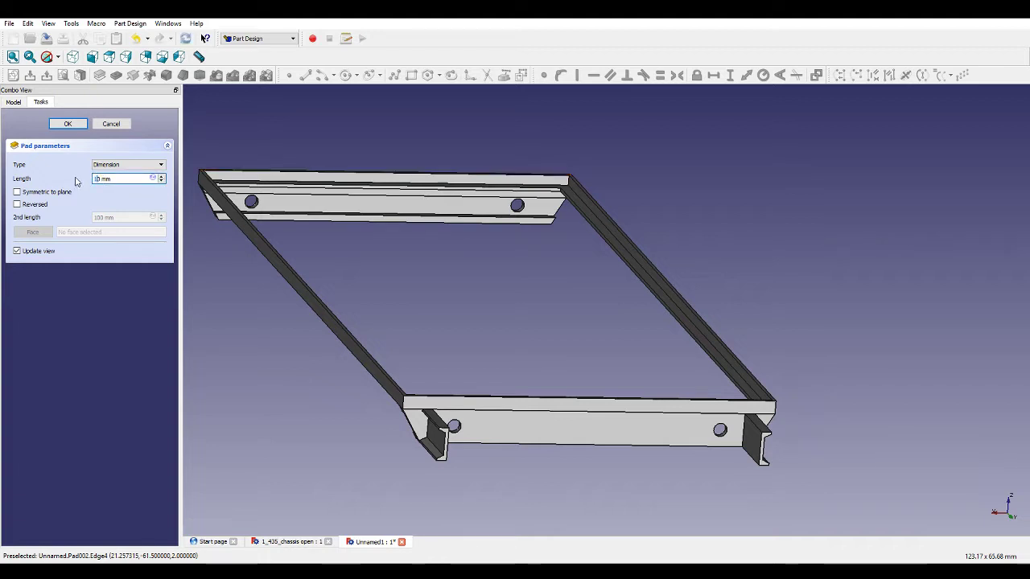
{"action": "double_click", "coordinate": [96, 179]}
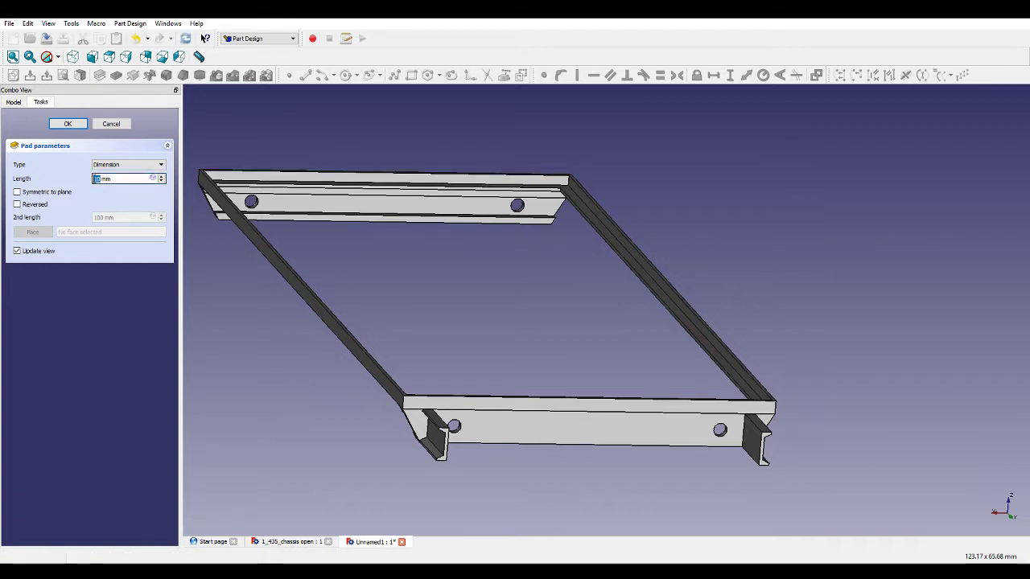
{"action": "type", "text": "1"}
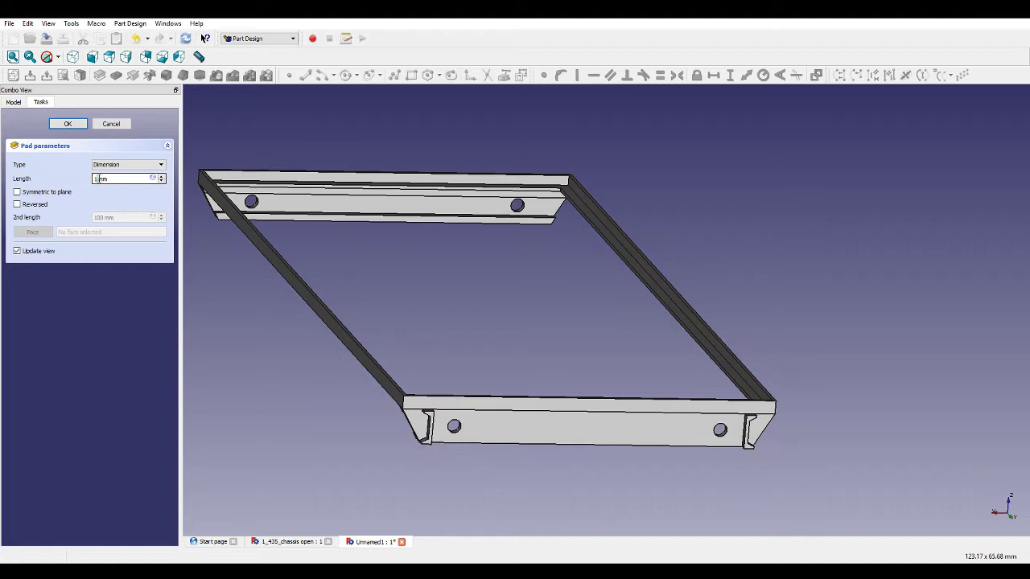
{"action": "type", "text": "22"}
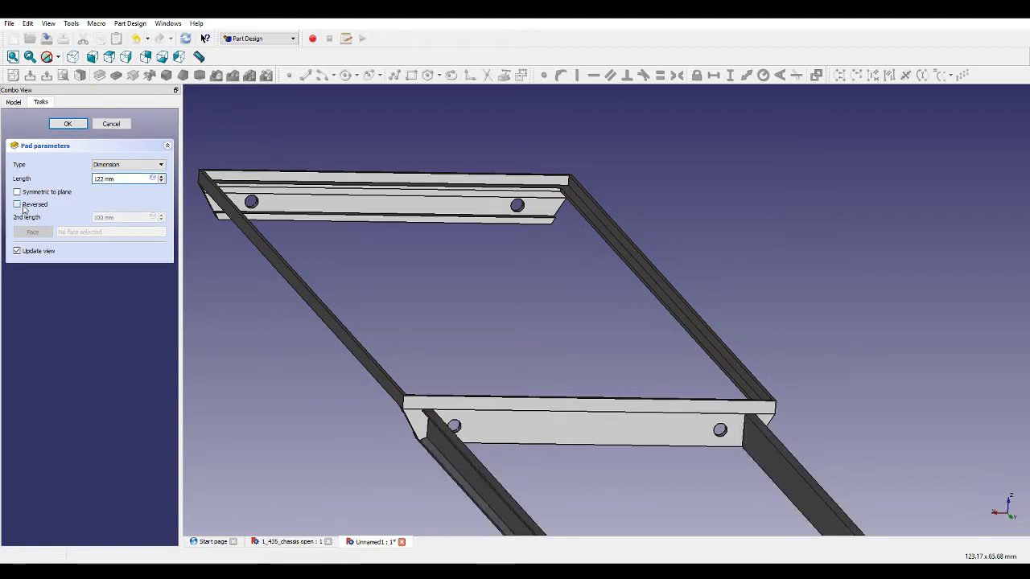
{"action": "left_click", "coordinate": [24, 207]}
Change the pad length to 123 mm and confirm the pad.
{"action": "middle_click_drag", "start_coordinate": [475, 380], "coordinate": [531, 400]}
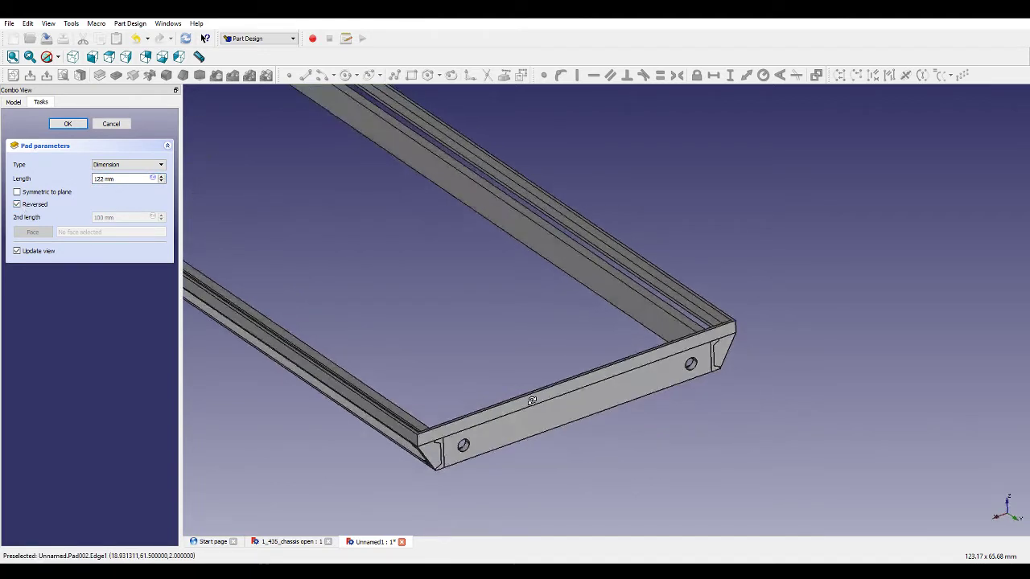
{"action": "scroll", "coordinate": [763, 379], "scroll_direction": "down", "scroll_amount": 6}
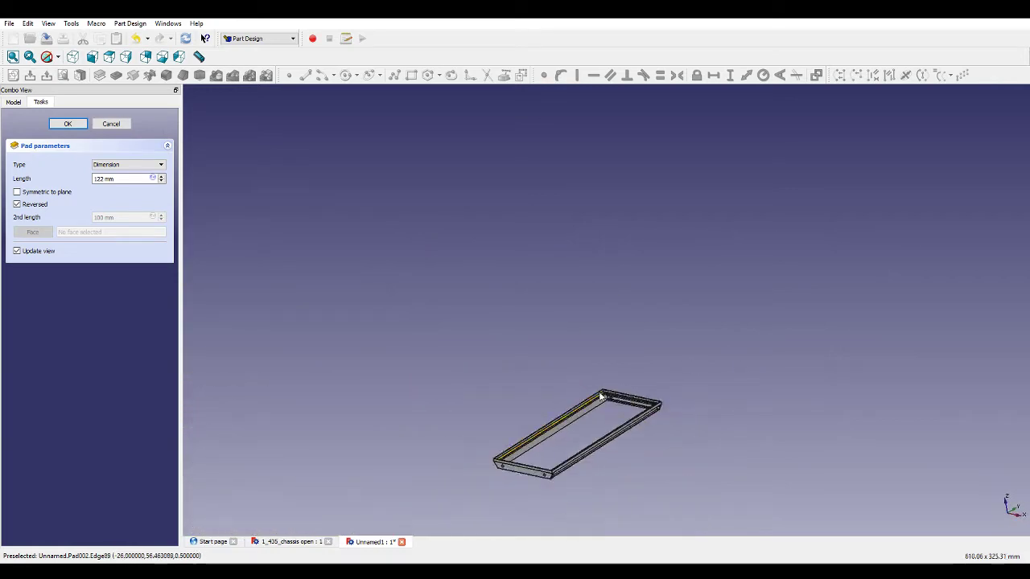
{"action": "scroll", "coordinate": [534, 492], "scroll_direction": "up", "scroll_amount": 9}
{"action": "middle_click_drag", "start_coordinate": [650, 465], "coordinate": [476, 474]}
{"action": "scroll", "coordinate": [837, 389], "scroll_direction": "down", "scroll_amount": 5}
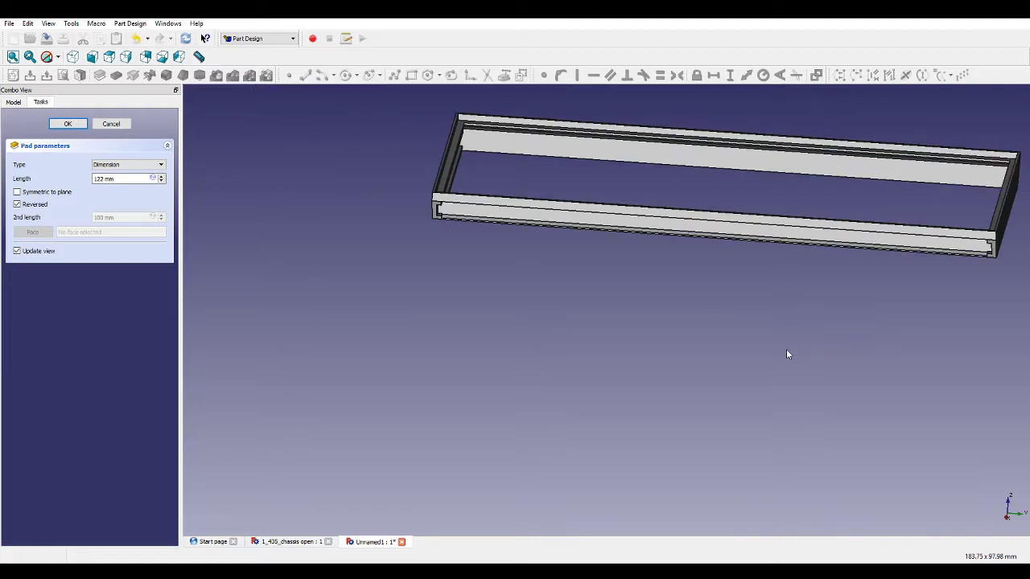
{"action": "scroll", "coordinate": [448, 212], "scroll_direction": "up", "scroll_amount": 6}
{"action": "middle_click_drag", "start_coordinate": [395, 258], "coordinate": [460, 347]}
{"action": "left_click", "coordinate": [103, 178]}
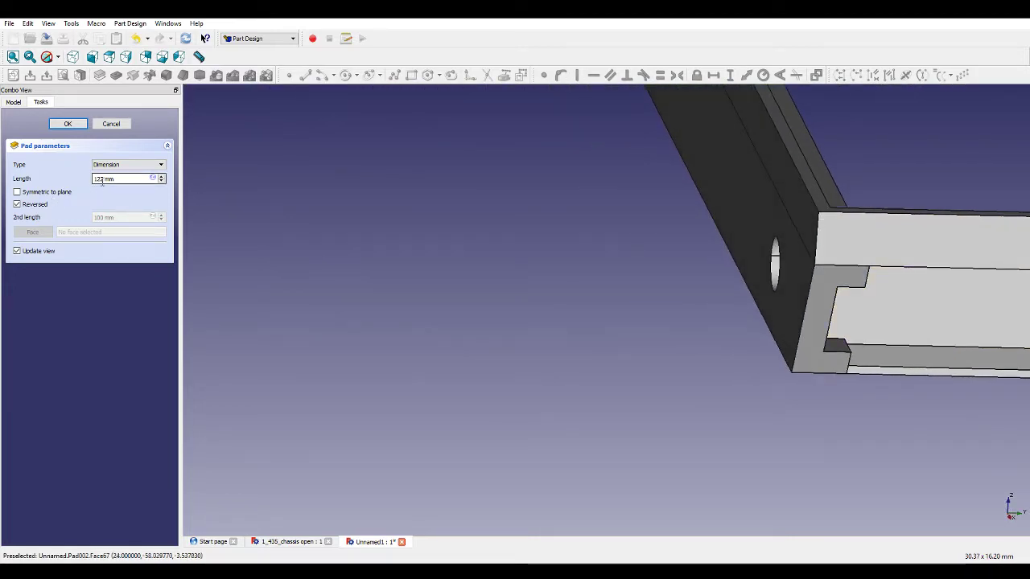
{"action": "key", "text": "BackSpace"}
{"action": "type", "text": "3"}
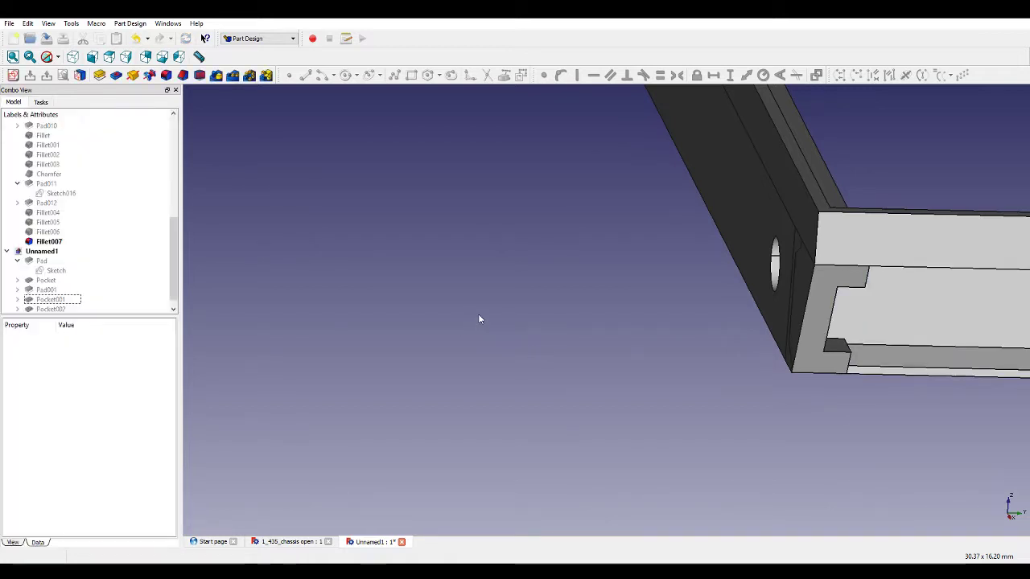
Orbit and zoom around the frame to inspect the new padded rails.
{"action": "scroll", "coordinate": [481, 313], "scroll_direction": "down", "scroll_amount": 11}
{"action": "scroll", "coordinate": [957, 296], "scroll_direction": "up", "scroll_amount": 4}
{"action": "middle_click_drag", "start_coordinate": [932, 332], "coordinate": [699, 411]}
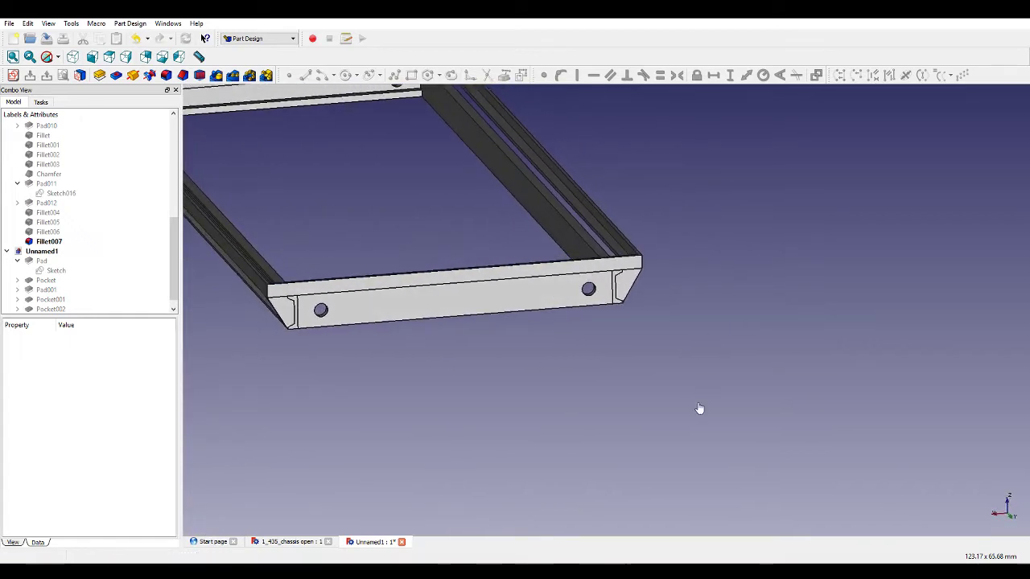
{"action": "scroll", "coordinate": [699, 411], "scroll_direction": "down", "scroll_amount": 6}
{"action": "scroll", "coordinate": [611, 255], "scroll_direction": "up", "scroll_amount": 6}
{"action": "middle_click_drag", "start_coordinate": [646, 167], "coordinate": [665, 231]}
{"action": "scroll", "coordinate": [734, 241], "scroll_direction": "down", "scroll_amount": 3}
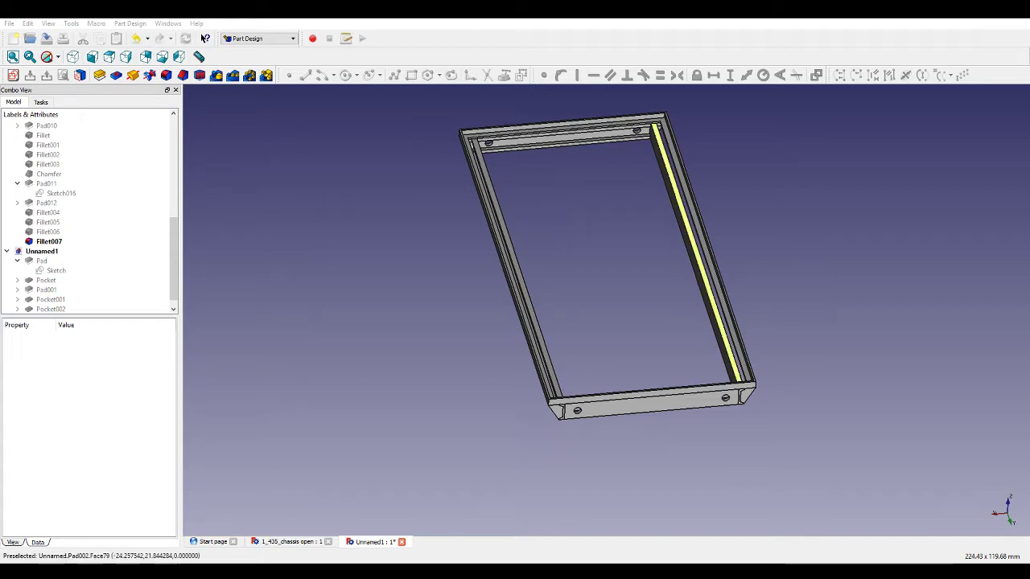
{"action": "middle_click_drag", "start_coordinate": [705, 293], "coordinate": [564, 316]}
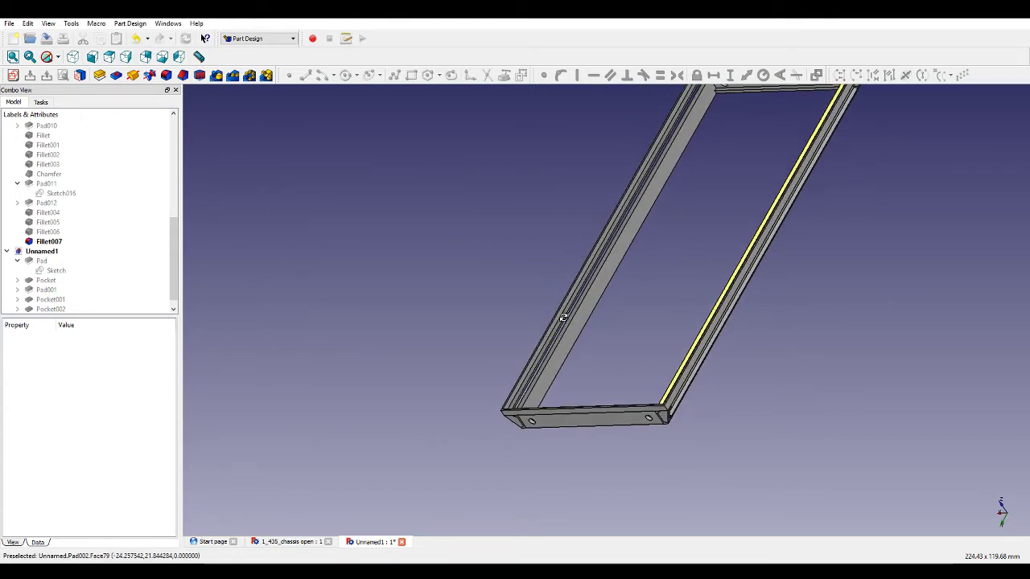
Start a new sketch on the inner face of the padded rail.
{"action": "left_click", "coordinate": [619, 258]}
{"action": "left_click", "coordinate": [12, 75]}
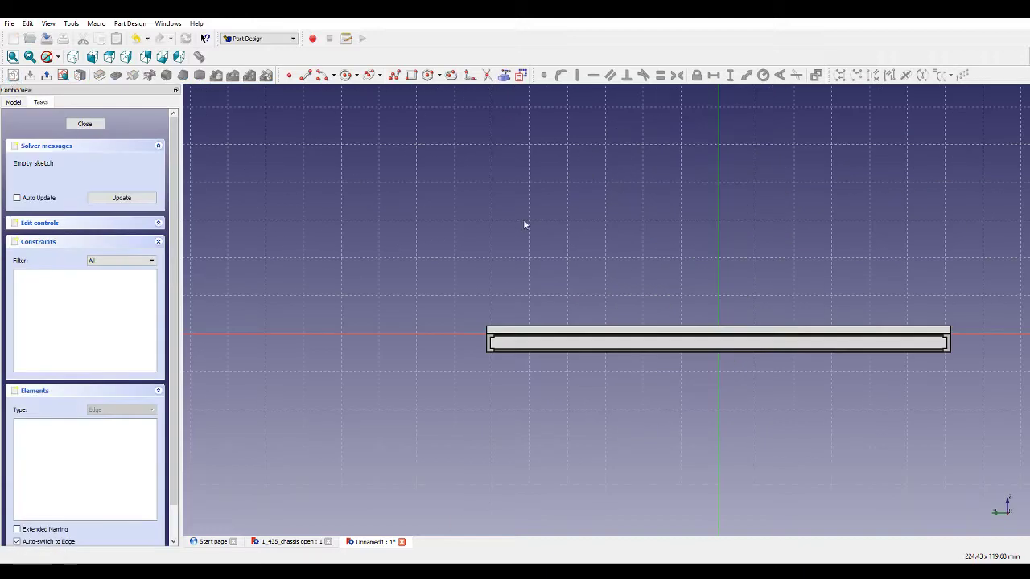
{"action": "scroll", "coordinate": [841, 374], "scroll_direction": "up", "scroll_amount": 3}
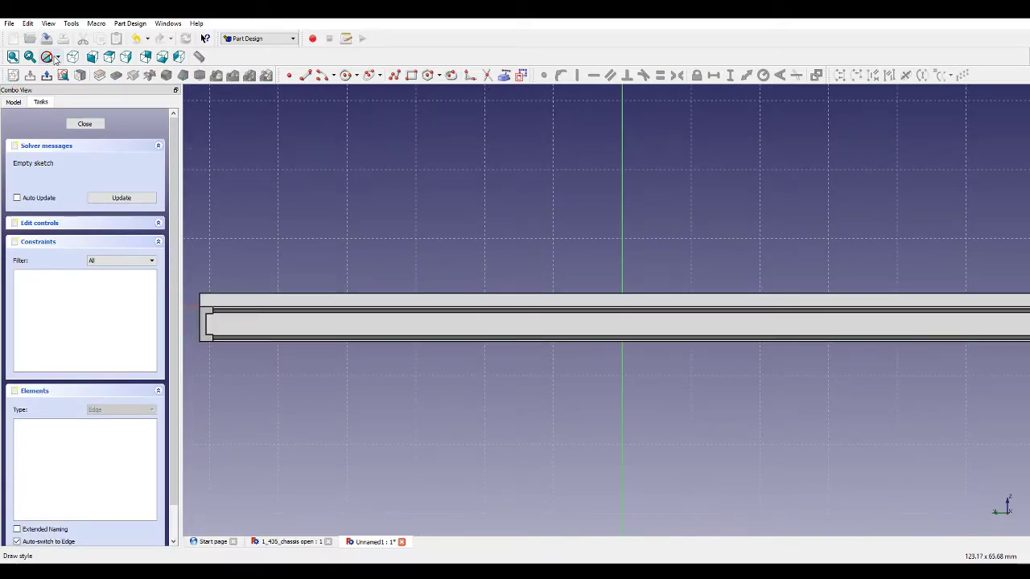
{"action": "scroll", "coordinate": [741, 389], "scroll_direction": "up", "scroll_amount": 2}
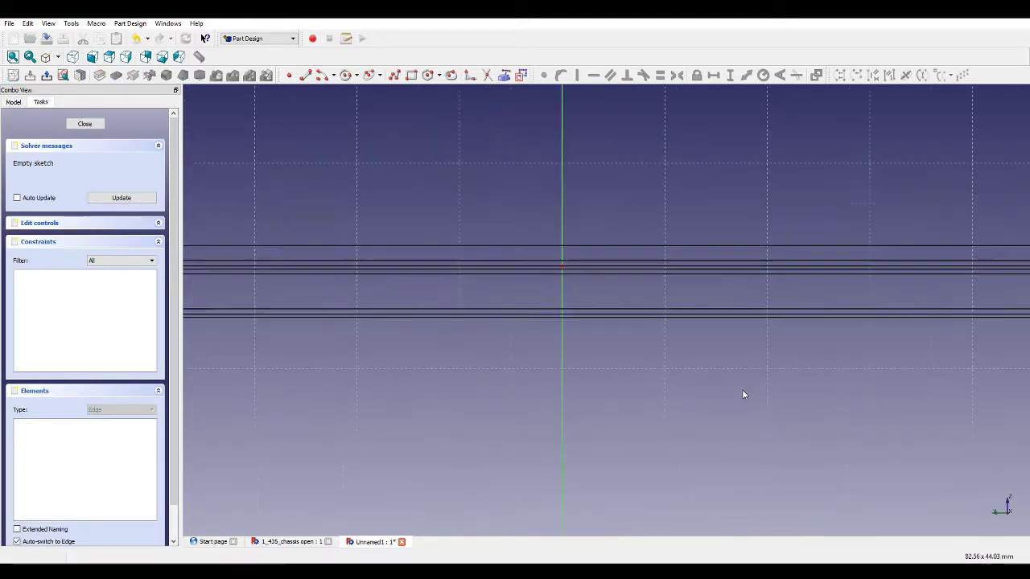
{"action": "scroll", "coordinate": [409, 313], "scroll_direction": "up", "scroll_amount": 4}
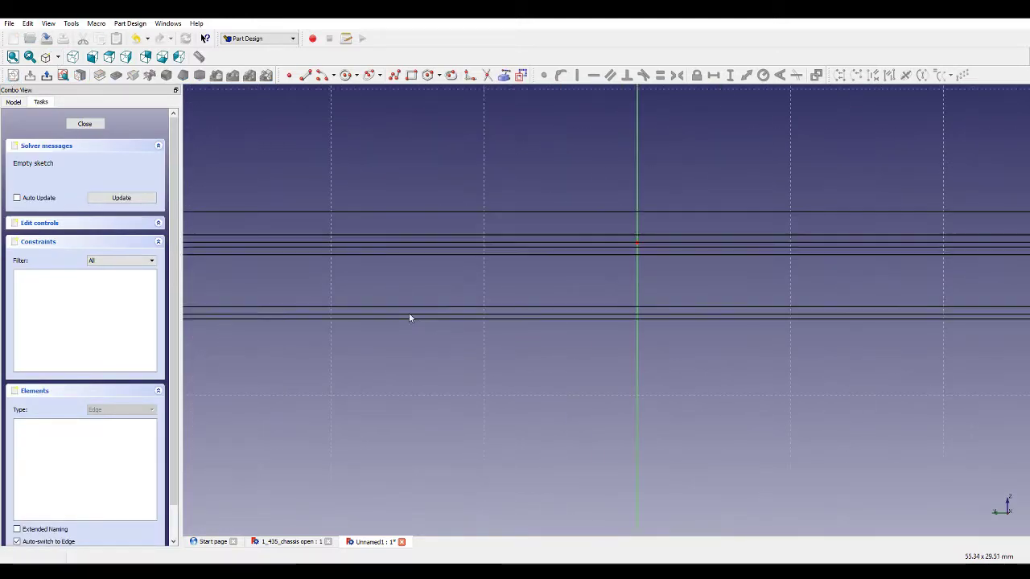
Draw a closed polyline outline of the left-hand channel profile over the rail section.
{"action": "left_click", "coordinate": [394, 75]}
{"action": "scroll", "coordinate": [453, 246], "scroll_direction": "up", "scroll_amount": 2}
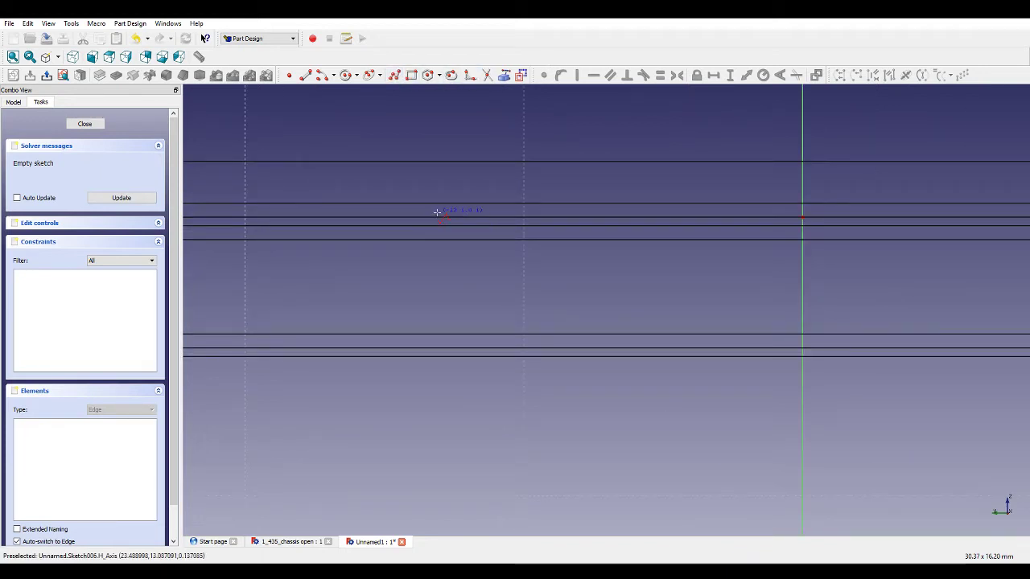
{"action": "scroll", "coordinate": [424, 215], "scroll_direction": "down", "scroll_amount": 5}
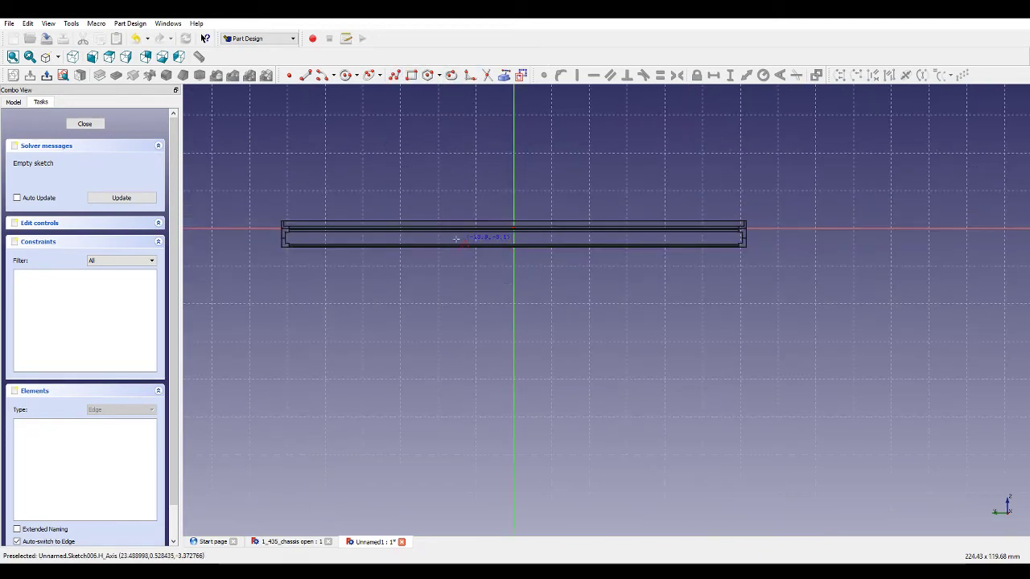
{"action": "scroll", "coordinate": [456, 229], "scroll_direction": "up", "scroll_amount": 2}
{"action": "scroll", "coordinate": [455, 223], "scroll_direction": "down", "scroll_amount": 3}
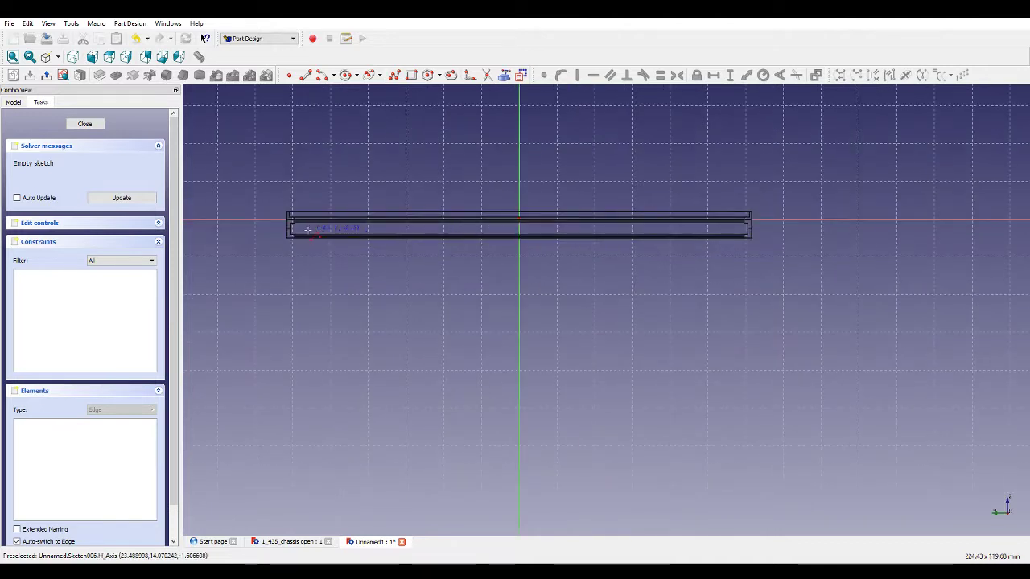
{"action": "left_click", "coordinate": [404, 220]}
{"action": "scroll", "coordinate": [397, 241], "scroll_direction": "up", "scroll_amount": 5}
{"action": "scroll", "coordinate": [423, 227], "scroll_direction": "up", "scroll_amount": 2}
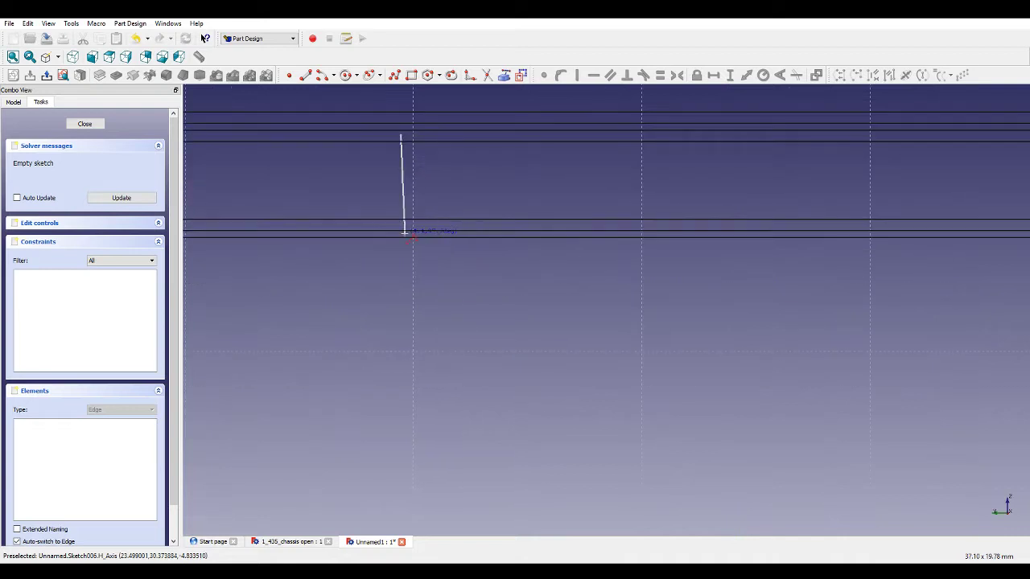
{"action": "left_click", "coordinate": [400, 236]}
{"action": "left_click", "coordinate": [462, 235]}
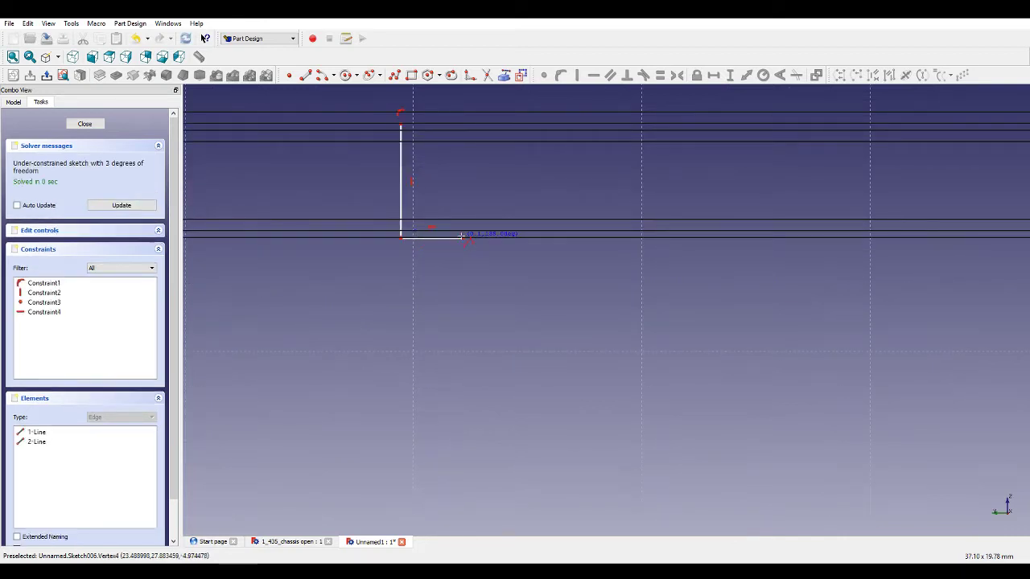
{"action": "left_click", "coordinate": [419, 216]}
{"action": "left_click", "coordinate": [411, 135]}
{"action": "left_click", "coordinate": [417, 143]}
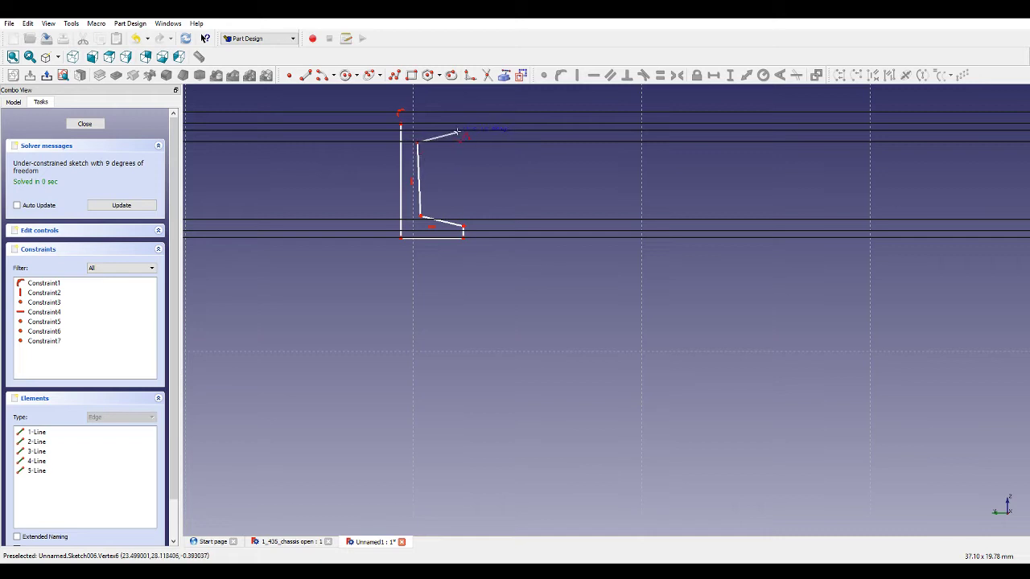
{"action": "left_click", "coordinate": [463, 136]}
{"action": "left_click", "coordinate": [464, 126]}
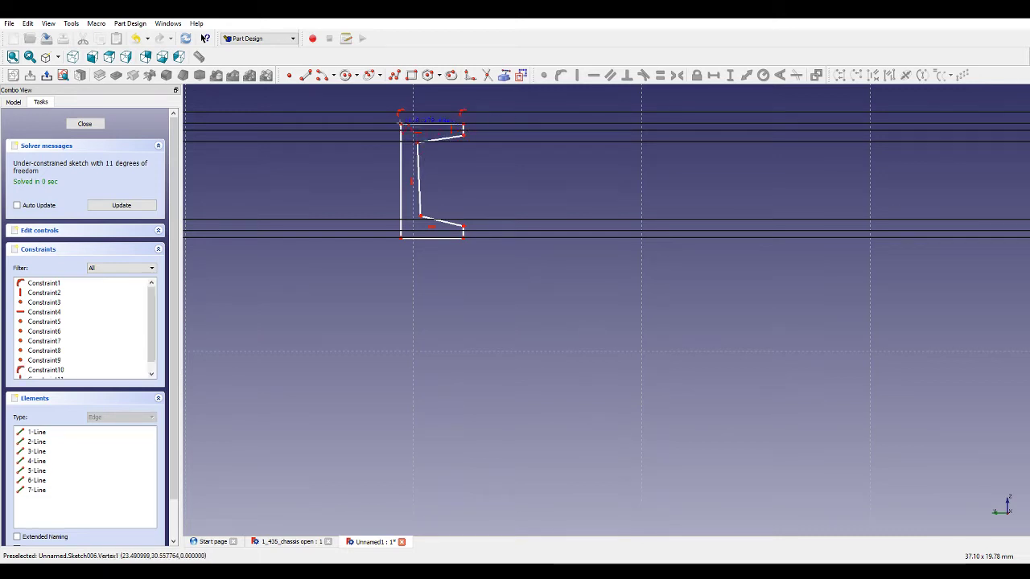
{"action": "left_click", "coordinate": [401, 125]}
Draw a second closed polyline outline for the right-hand profile near the vertical axis.
{"action": "scroll", "coordinate": [561, 187], "scroll_direction": "down", "scroll_amount": 8}
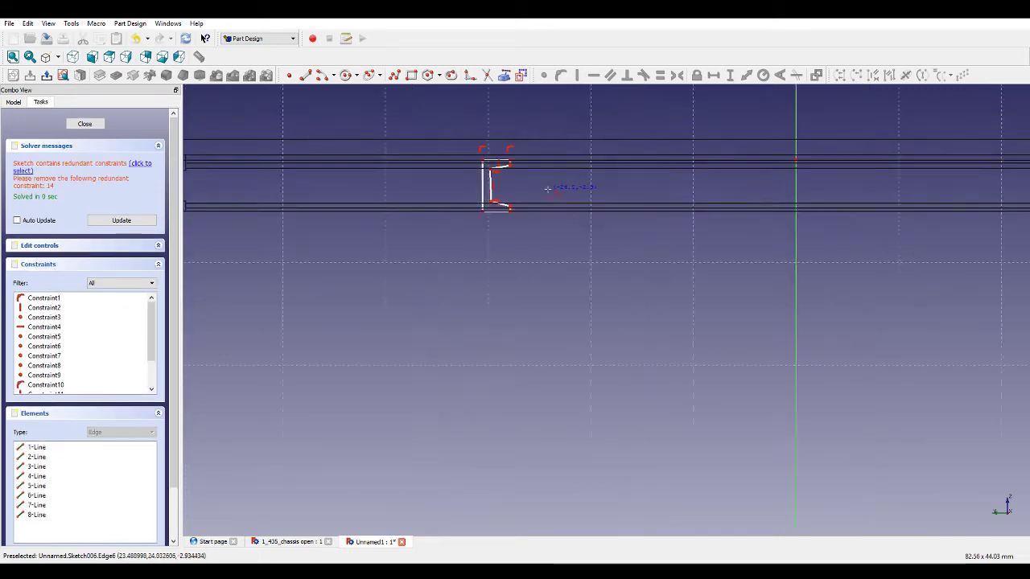
{"action": "scroll", "coordinate": [755, 156], "scroll_direction": "up", "scroll_amount": 6}
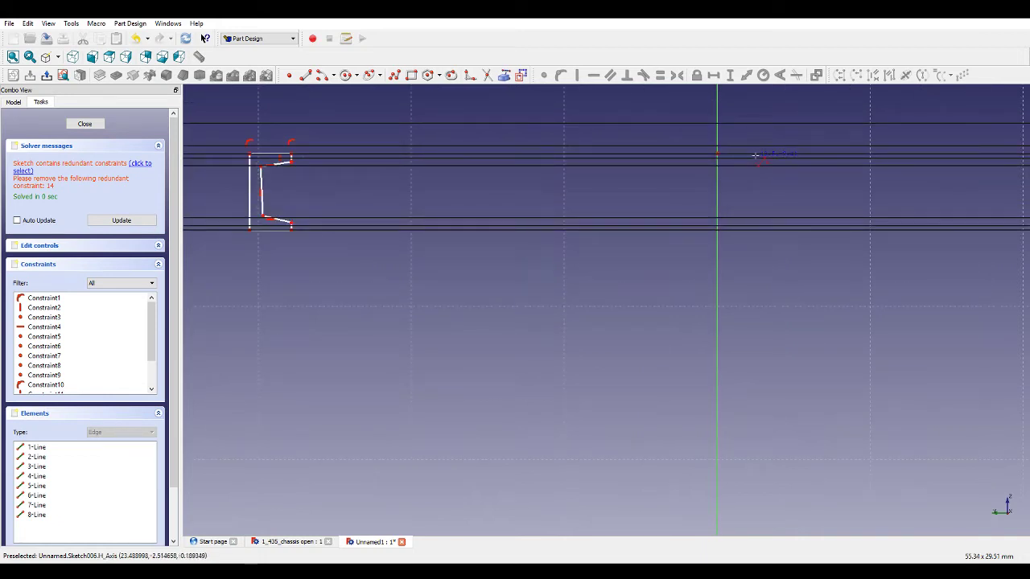
{"action": "left_click", "coordinate": [756, 164]}
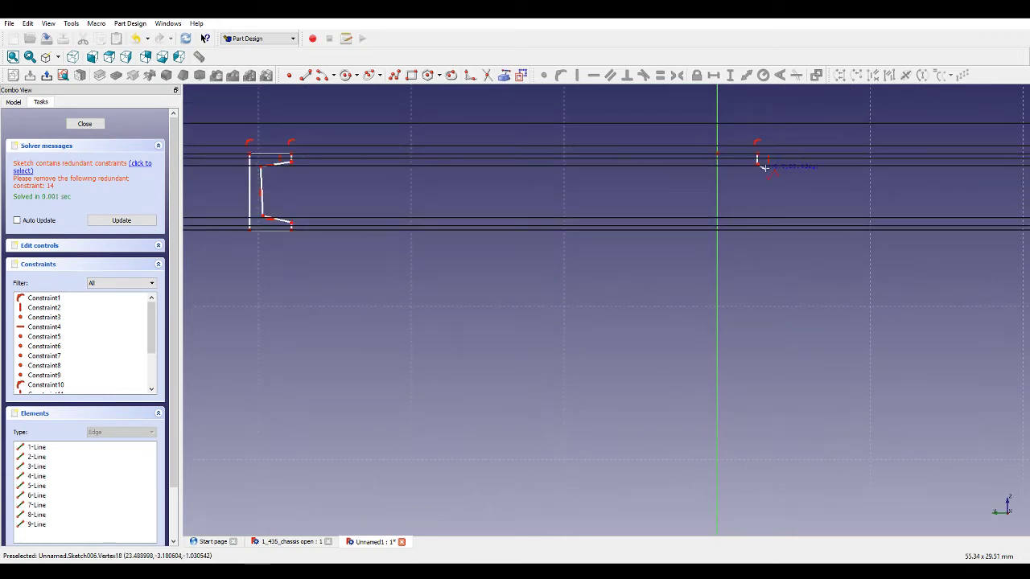
{"action": "left_click", "coordinate": [778, 168]}
{"action": "left_click", "coordinate": [779, 198]}
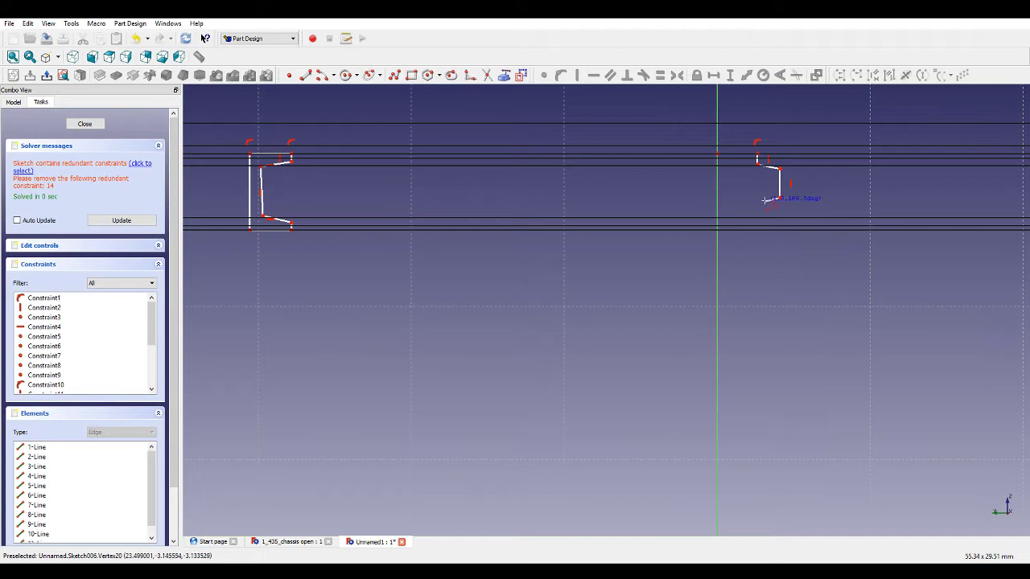
{"action": "left_click", "coordinate": [763, 201]}
{"action": "left_click", "coordinate": [761, 226]}
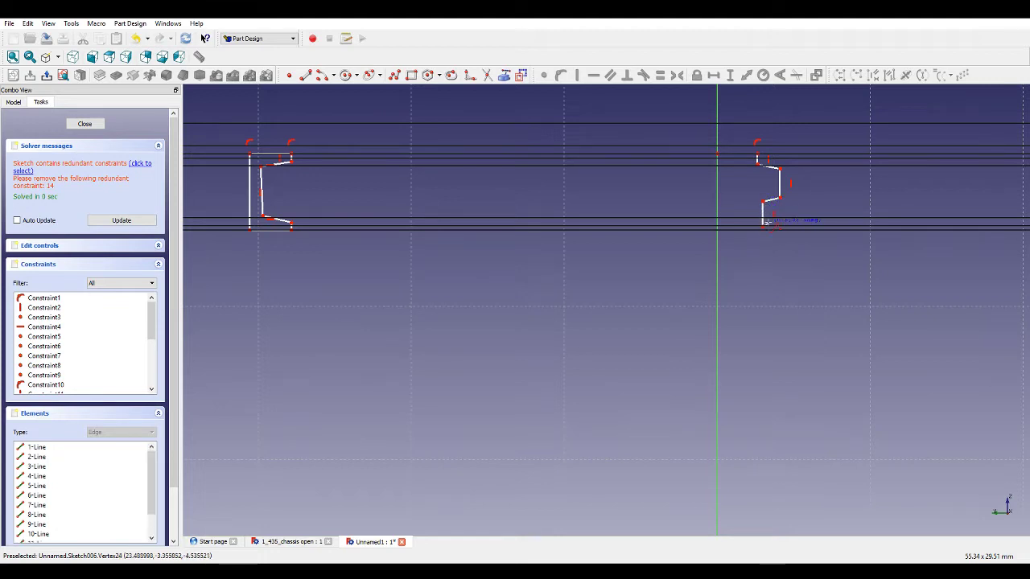
{"action": "left_click", "coordinate": [807, 226]}
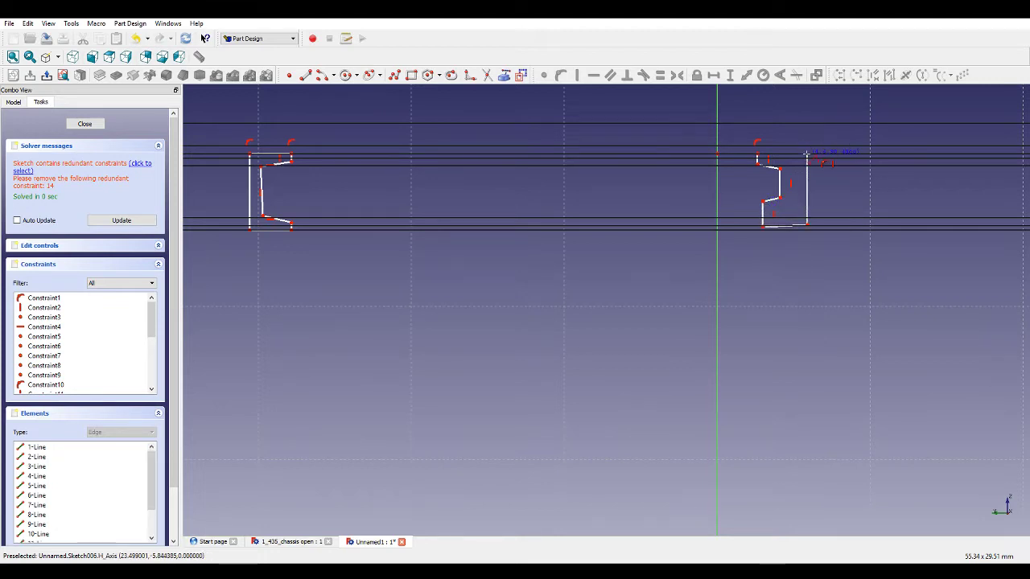
{"action": "left_click", "coordinate": [806, 153]}
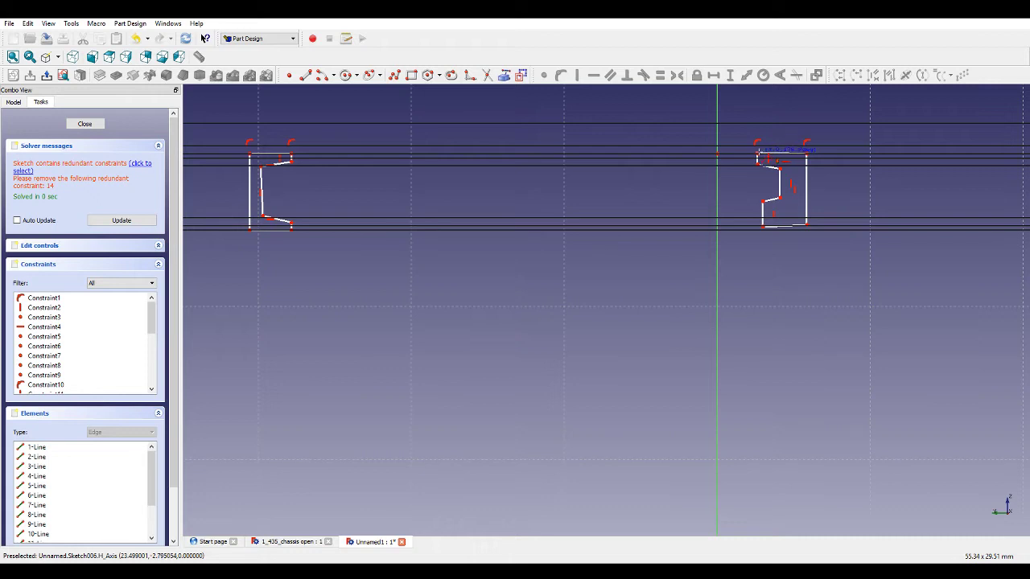
{"action": "left_click", "coordinate": [757, 153]}
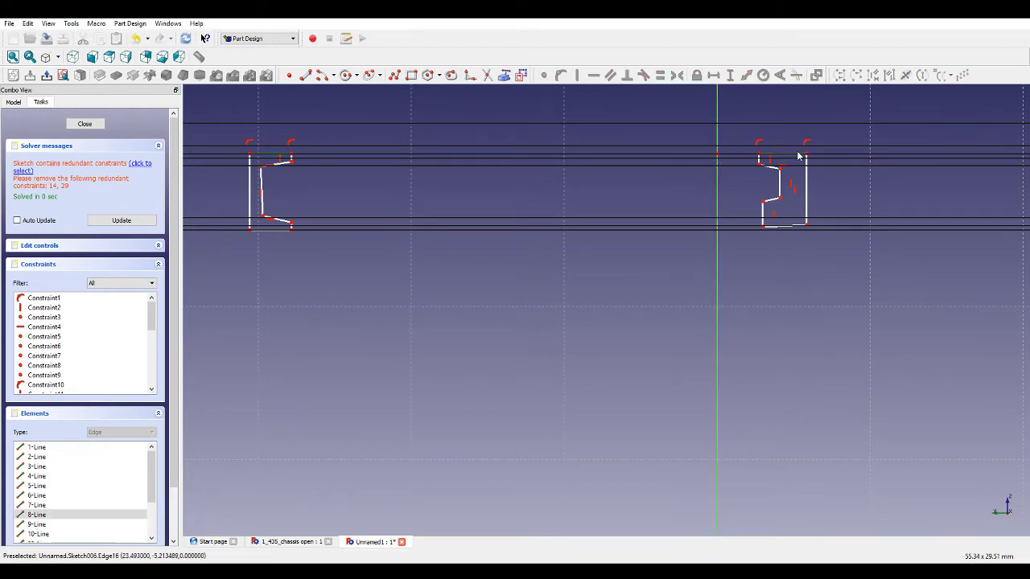
Apply an equal constraint to the selected edges and close the sketch.
{"action": "left_click", "coordinate": [658, 77]}
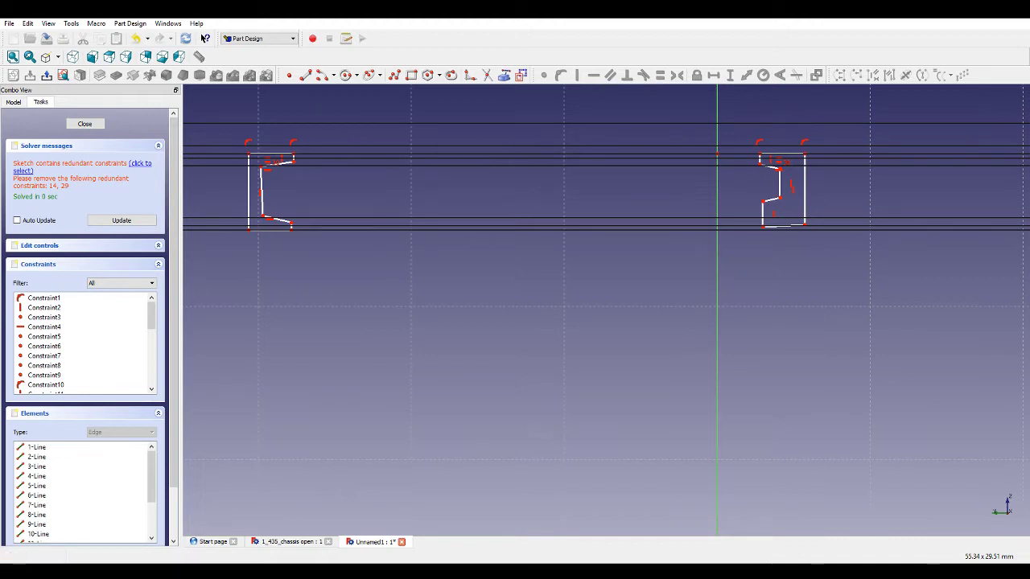
{"action": "left_click", "coordinate": [219, 564]}
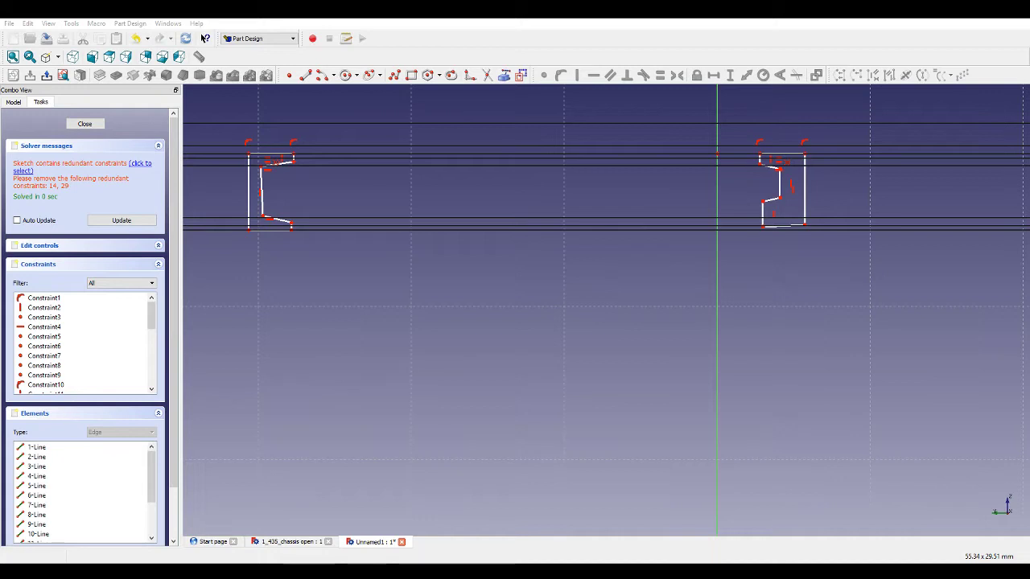
{"action": "left_click", "coordinate": [84, 123]}
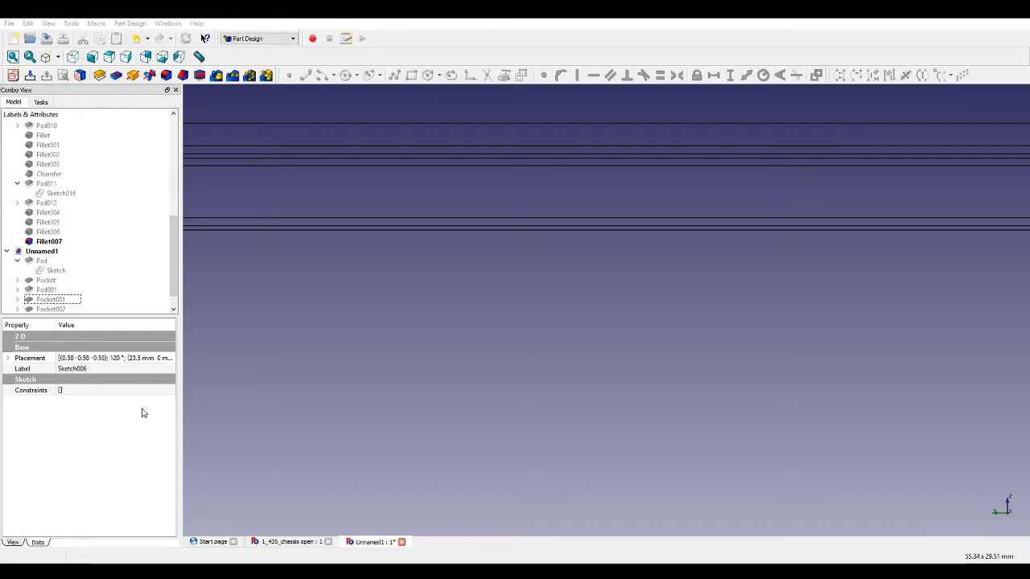
Open the W iron 9n sketch to examine its constraints, then close it.
{"action": "left_click", "coordinate": [411, 486]}
{"action": "scroll", "coordinate": [83, 261], "scroll_direction": "down", "scroll_amount": 2}
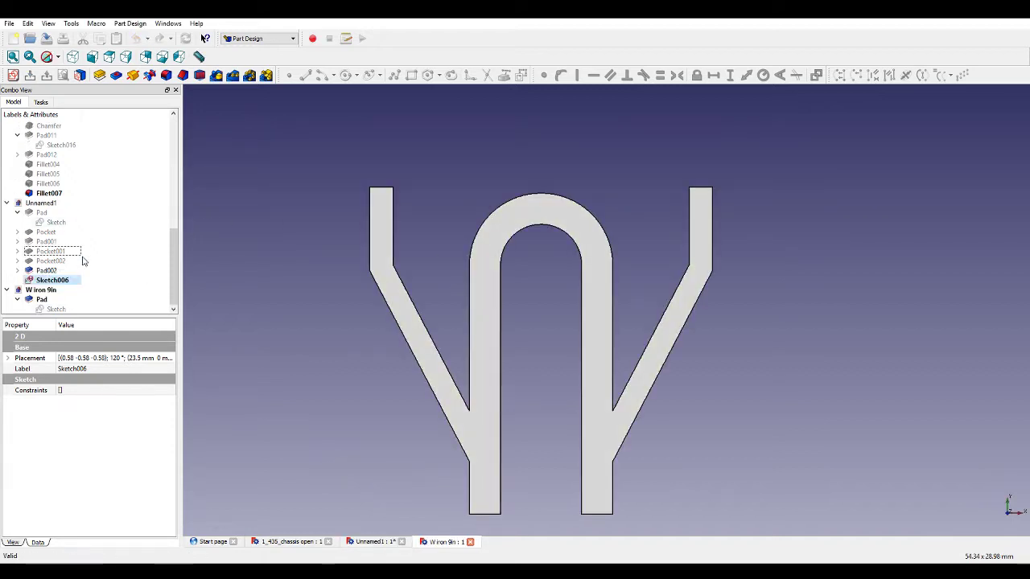
{"action": "double_click", "coordinate": [57, 309]}
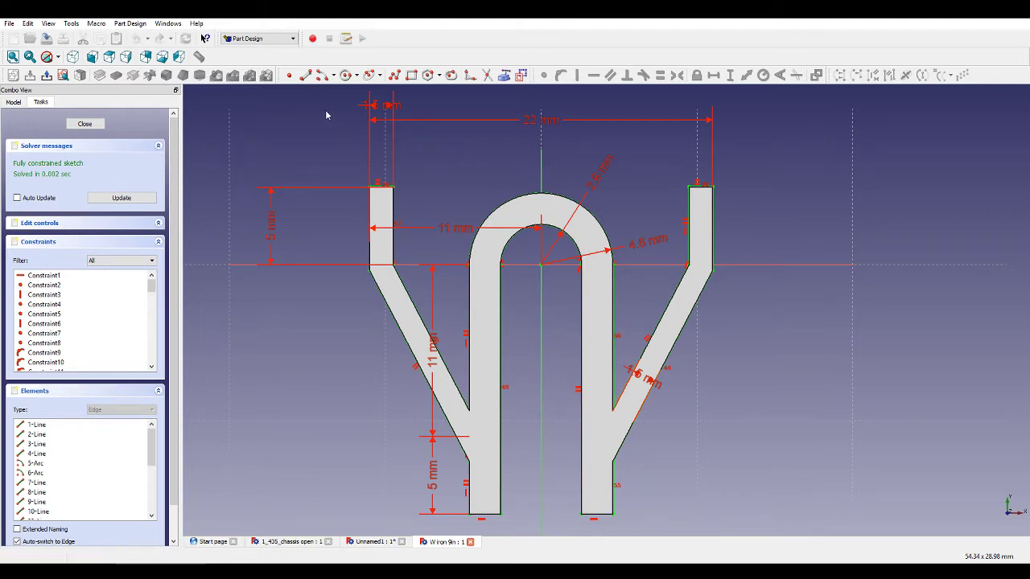
{"action": "left_click", "coordinate": [85, 124]}
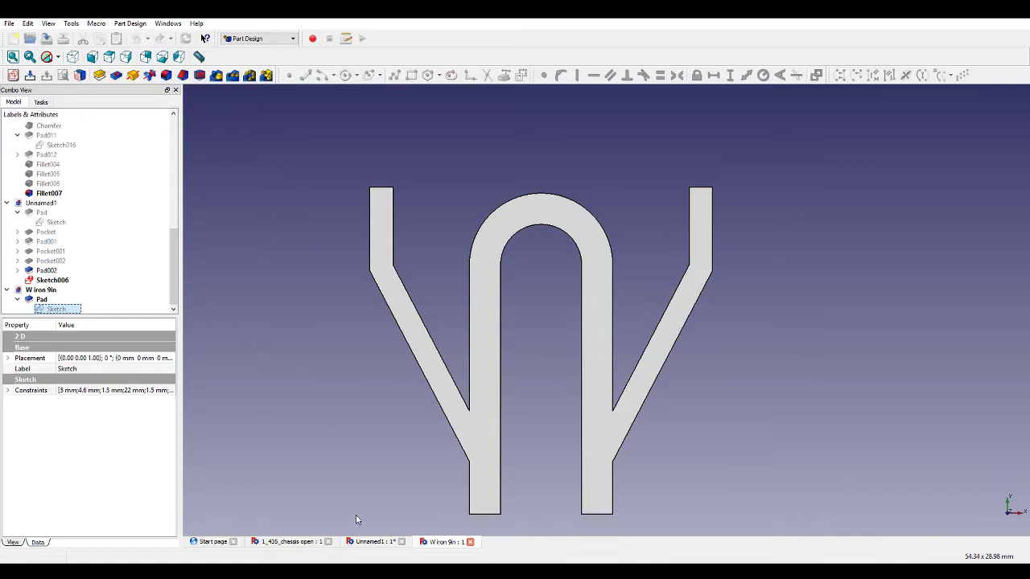
Reopen Sketch006 and dimension the horizontal distance between the two outlines' outer edges as 46 mm.
{"action": "left_click", "coordinate": [360, 543]}
{"action": "scroll", "coordinate": [448, 272], "scroll_direction": "down", "scroll_amount": 5}
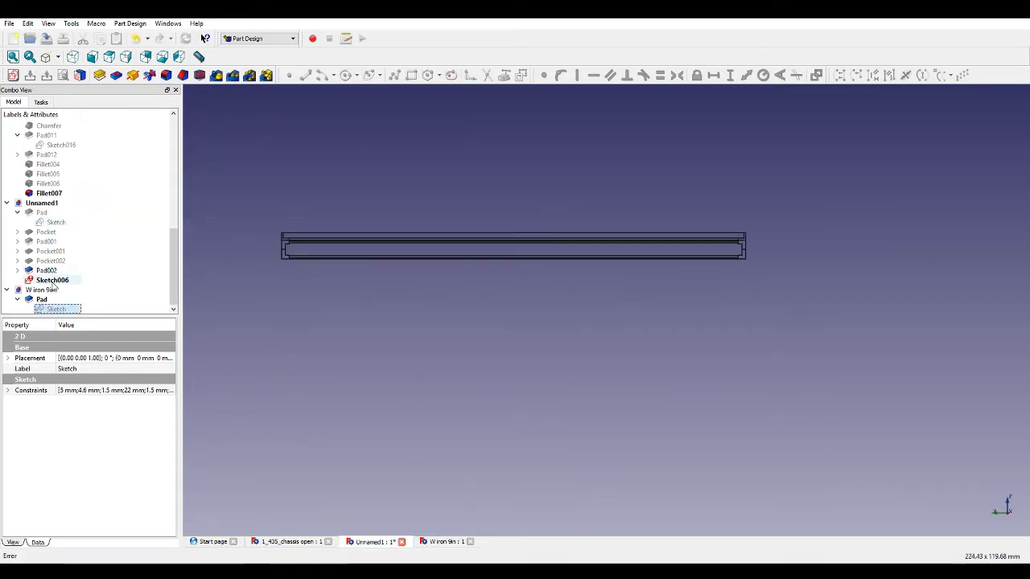
{"action": "double_click", "coordinate": [55, 280]}
{"action": "scroll", "coordinate": [424, 253], "scroll_direction": "up", "scroll_amount": 4}
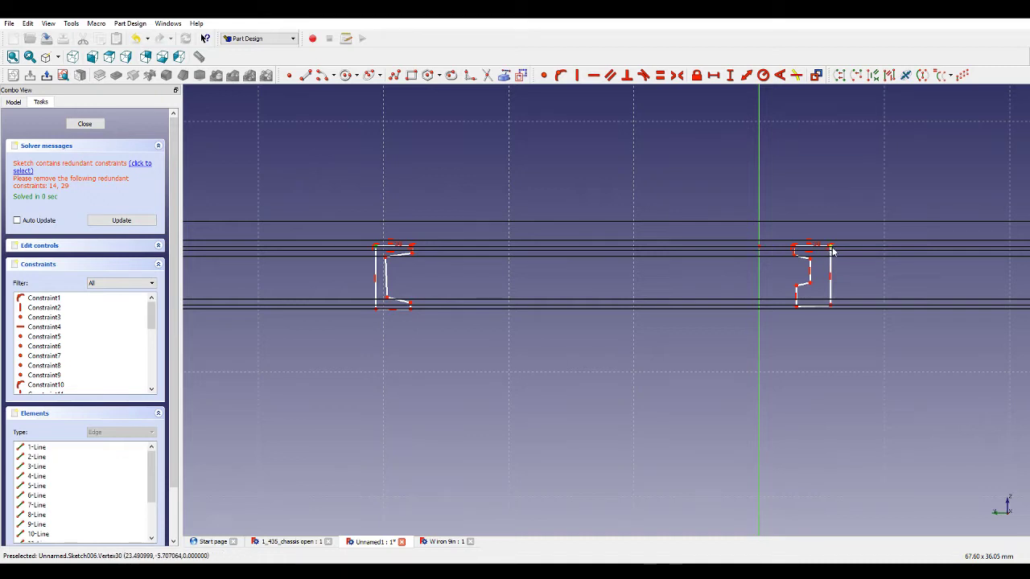
{"action": "left_click", "coordinate": [714, 74]}
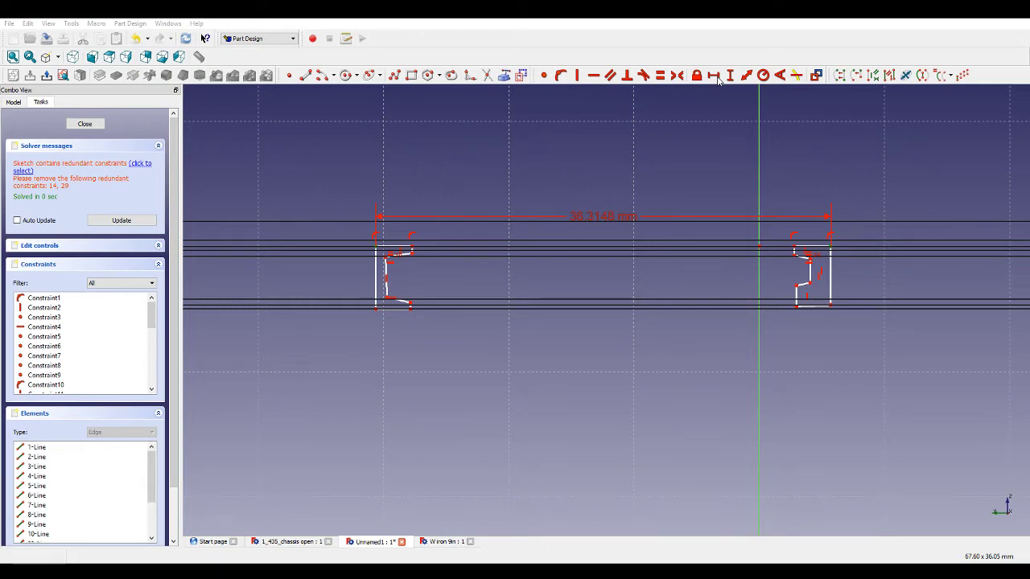
{"action": "left_click", "coordinate": [528, 309]}
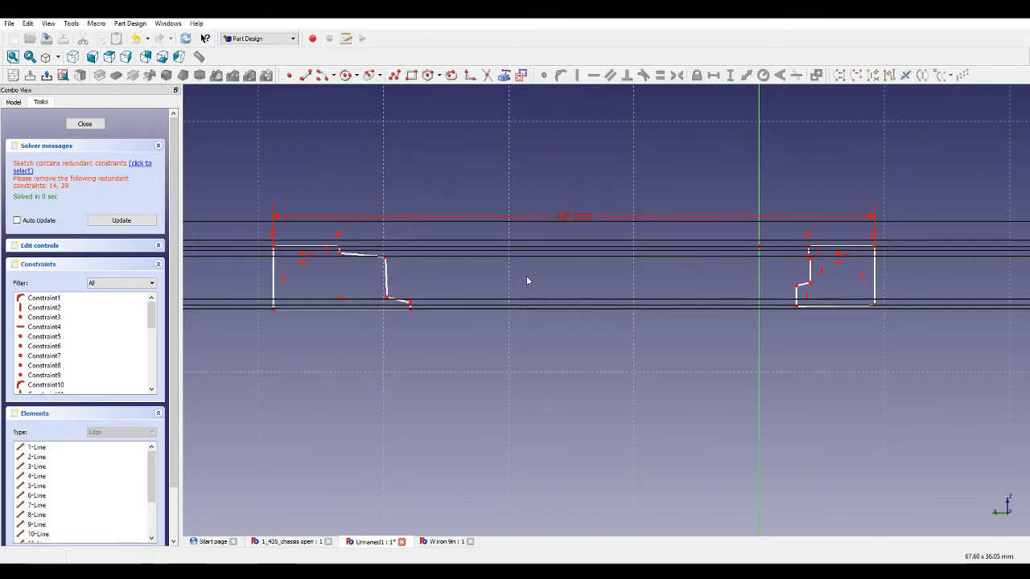
Adjust the left outline's corner and make the top and bottom edges of both outlines equal.
{"action": "left_click_drag", "start_coordinate": [339, 247], "coordinate": [358, 244]}
{"action": "left_click", "coordinate": [339, 247]}
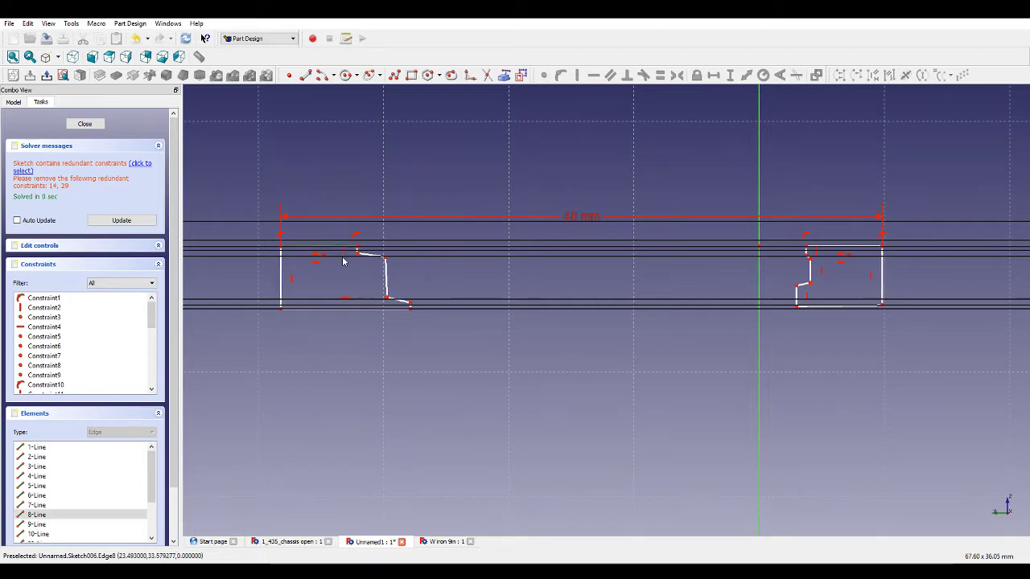
{"action": "left_click", "coordinate": [353, 309]}
{"action": "left_click", "coordinate": [801, 309]}
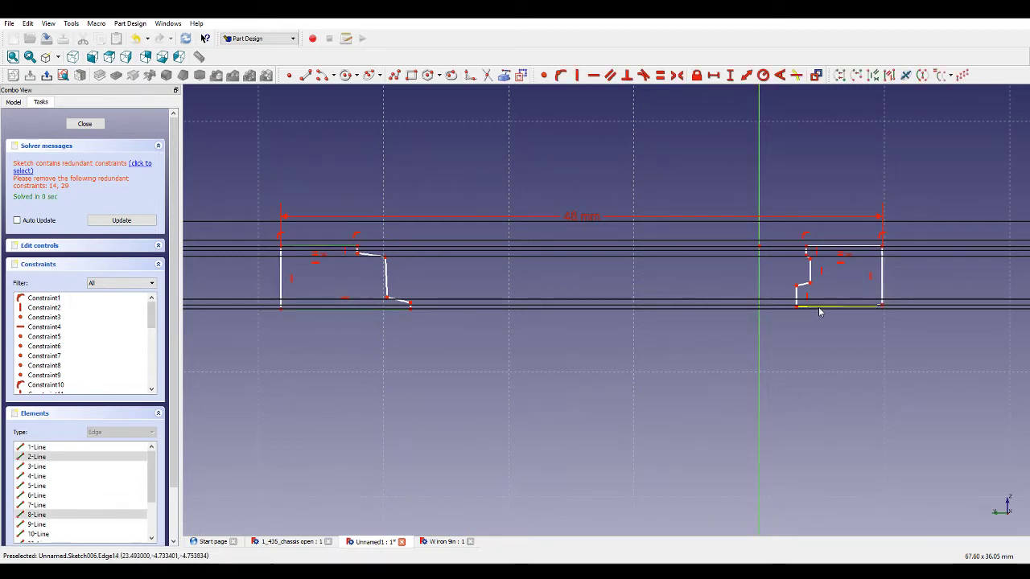
{"action": "left_click", "coordinate": [833, 246]}
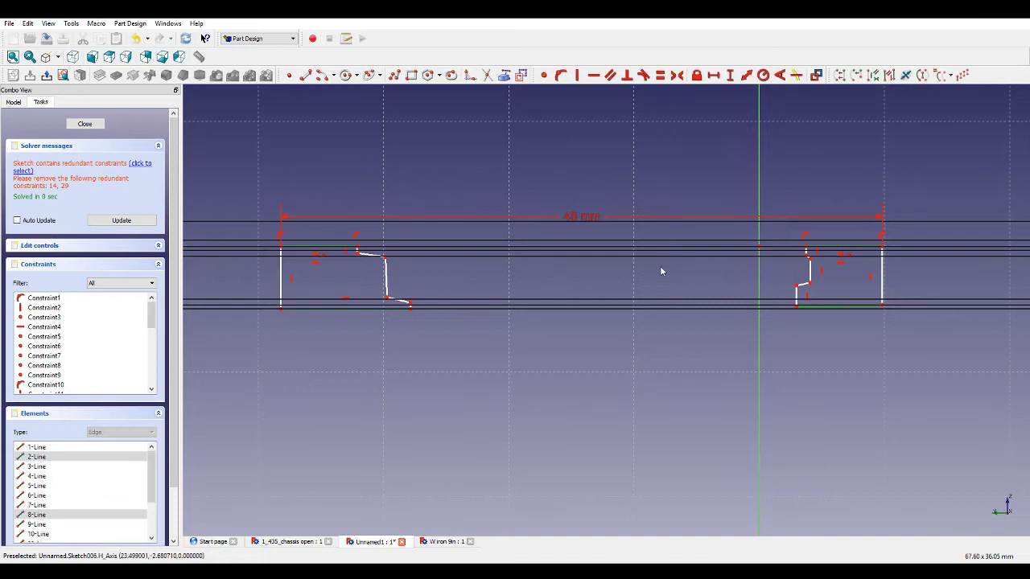
{"action": "left_click", "coordinate": [338, 271]}
{"action": "left_click", "coordinate": [354, 308]}
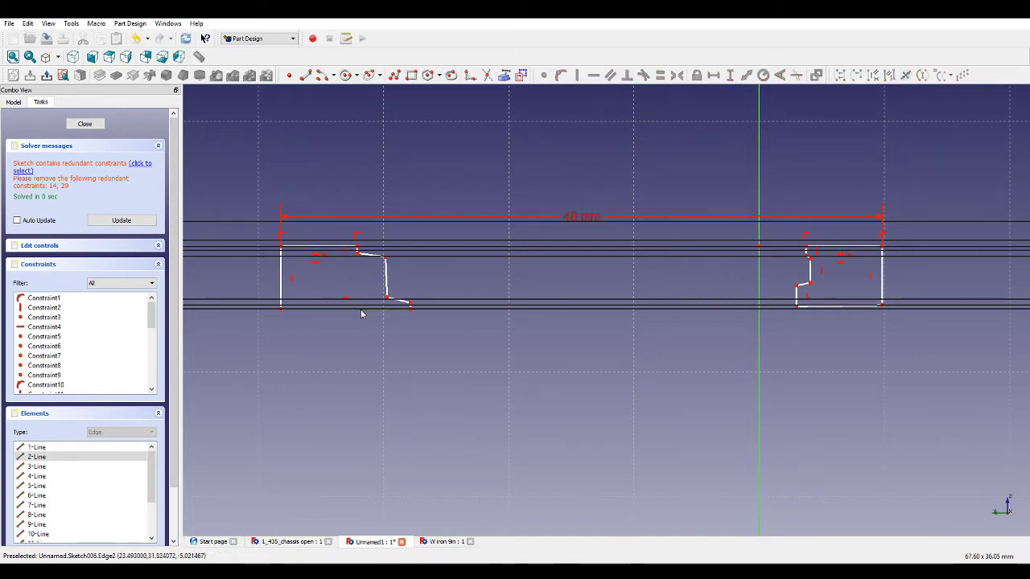
{"action": "left_click", "coordinate": [811, 306]}
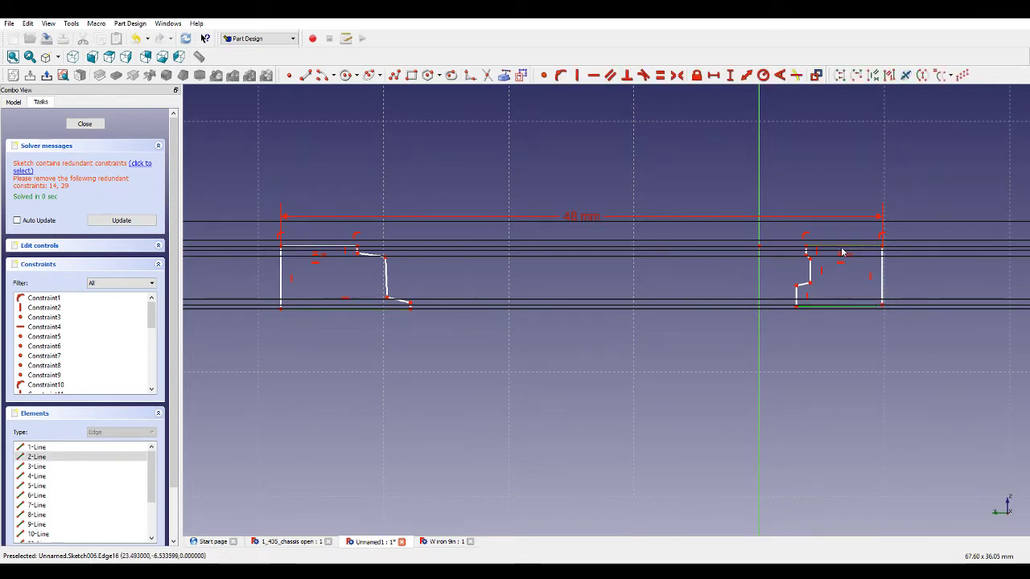
{"action": "left_click", "coordinate": [659, 75]}
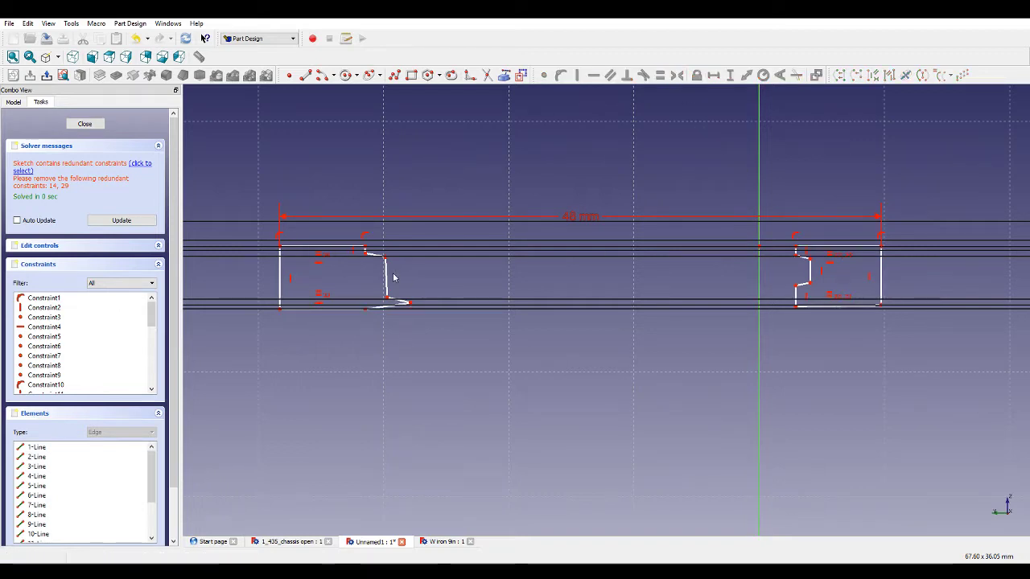
Drag the left outline's inner corner into shape and constrain its short end edge and inner edge vertical.
{"action": "left_click_drag", "start_coordinate": [388, 286], "coordinate": [329, 278]}
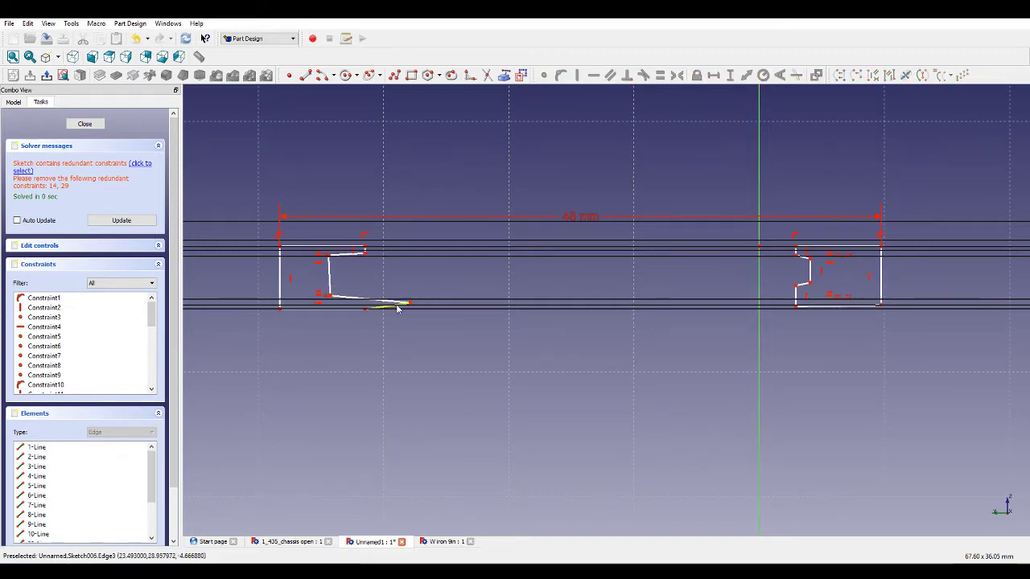
{"action": "left_click", "coordinate": [395, 305]}
{"action": "scroll", "coordinate": [368, 253], "scroll_direction": "up", "scroll_amount": 5}
{"action": "scroll", "coordinate": [423, 256], "scroll_direction": "down", "scroll_amount": 4}
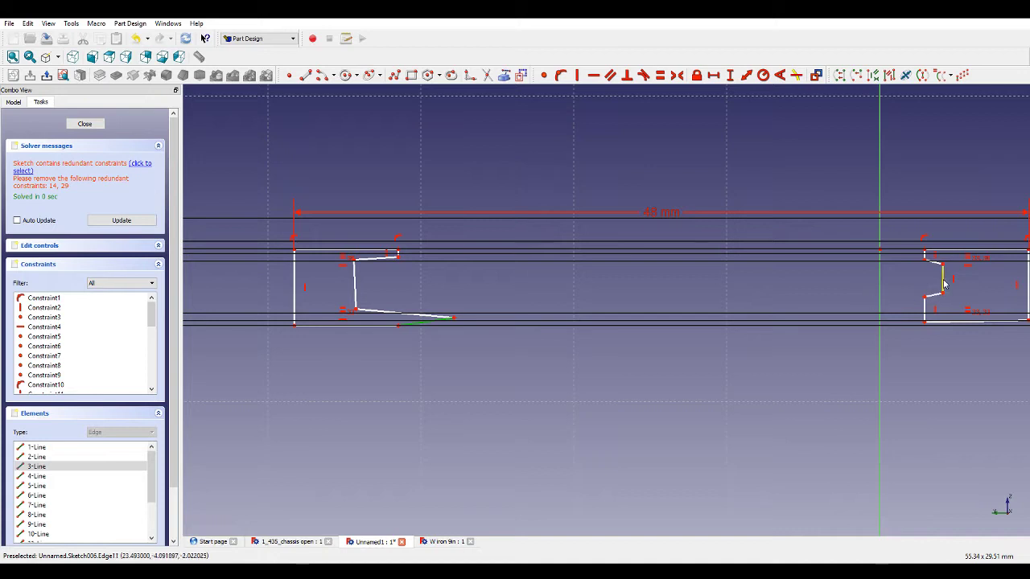
{"action": "left_click", "coordinate": [576, 74]}
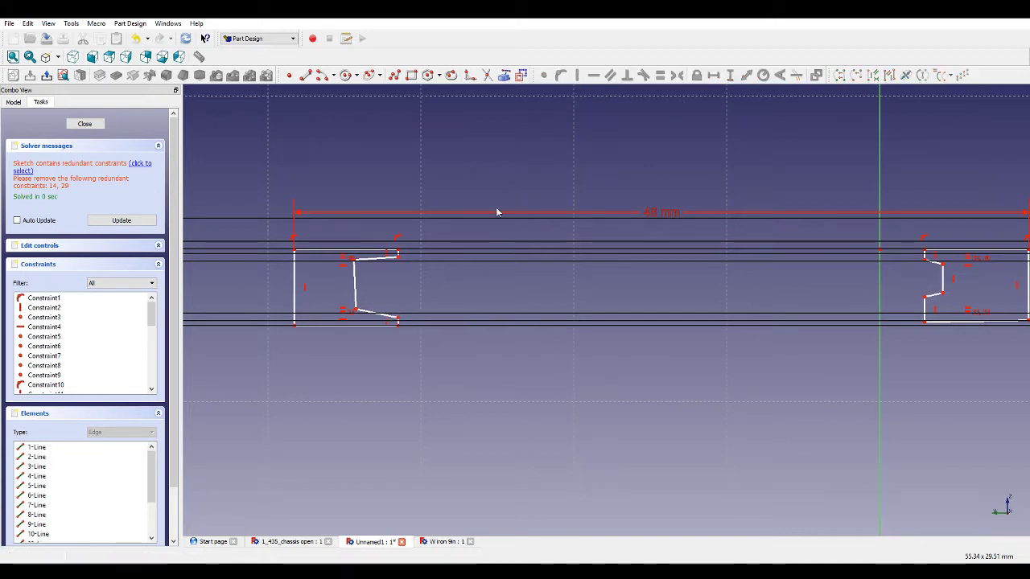
{"action": "left_click", "coordinate": [356, 275]}
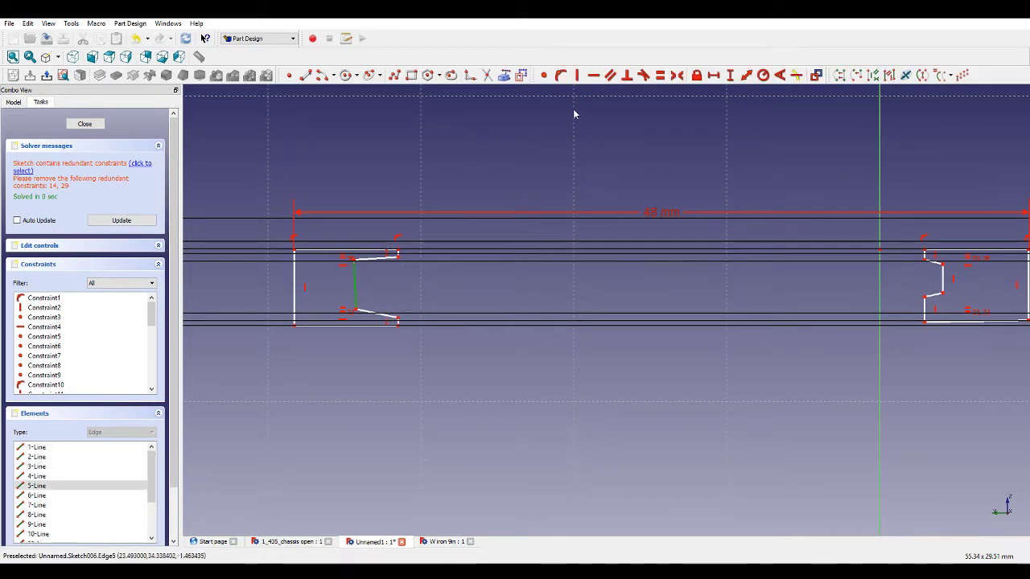
{"action": "left_click", "coordinate": [576, 75]}
{"action": "left_click", "coordinate": [356, 275]}
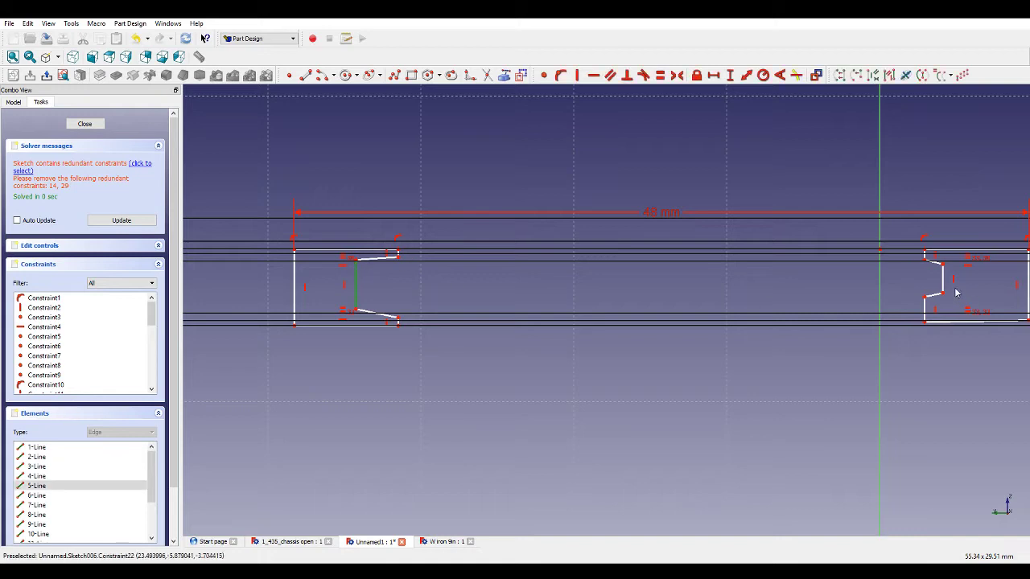
{"action": "left_click", "coordinate": [660, 75]}
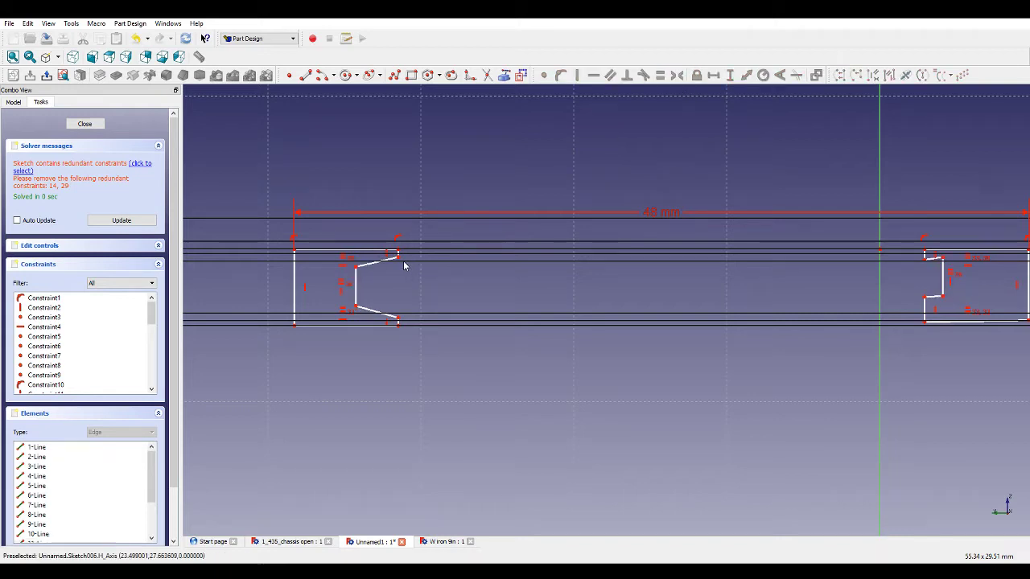
Set the horizontal distance of the left outline's top edge to 1.5 mm.
{"action": "left_click", "coordinate": [314, 254]}
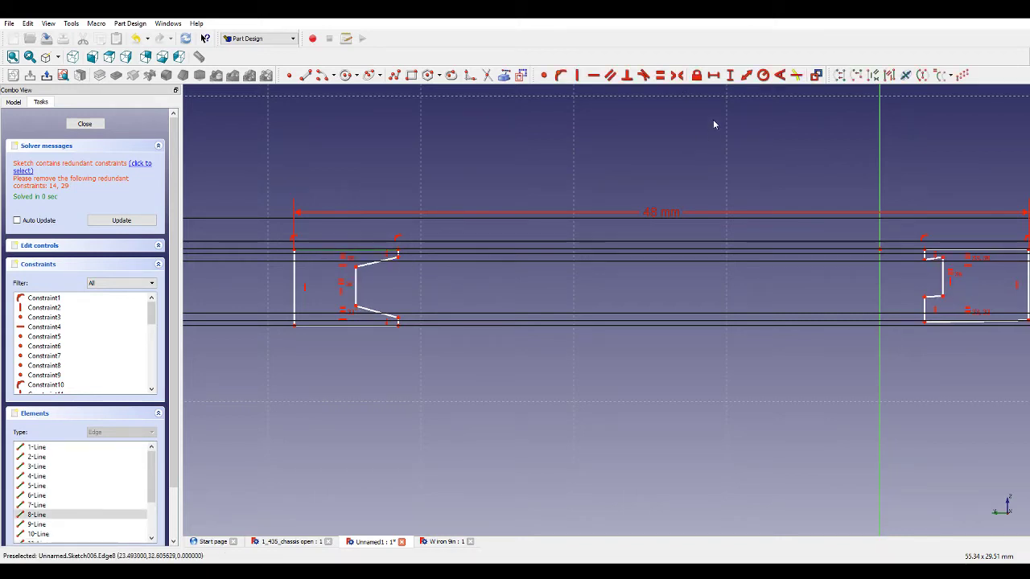
{"action": "left_click", "coordinate": [719, 75]}
{"action": "type", "text": "1.5"}
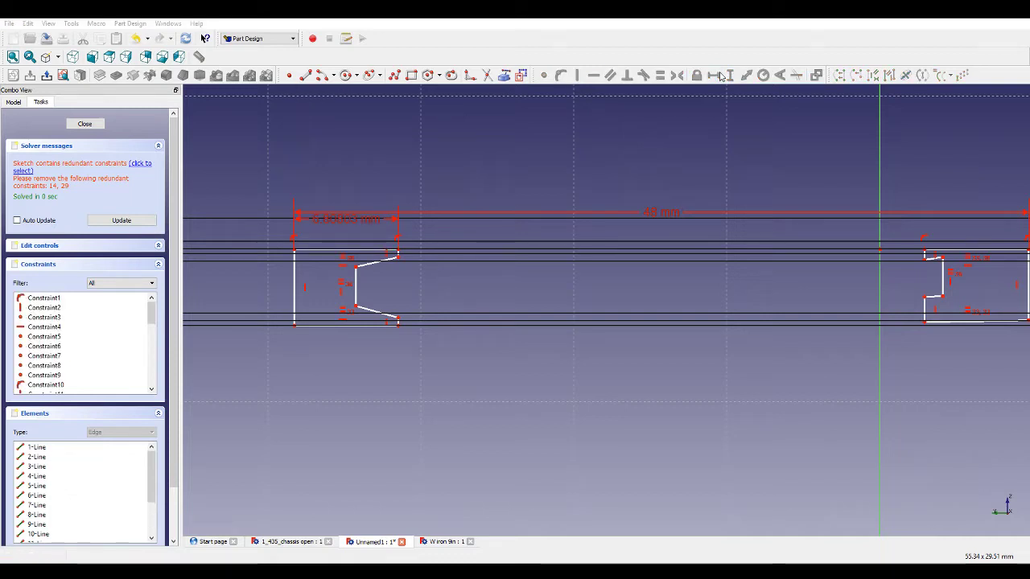
{"action": "key", "text": "Return"}
Reshape the left outline's upper slanted edge and set its horizontal distance to 1 mm.
{"action": "scroll", "coordinate": [358, 275], "scroll_direction": "up", "scroll_amount": 4}
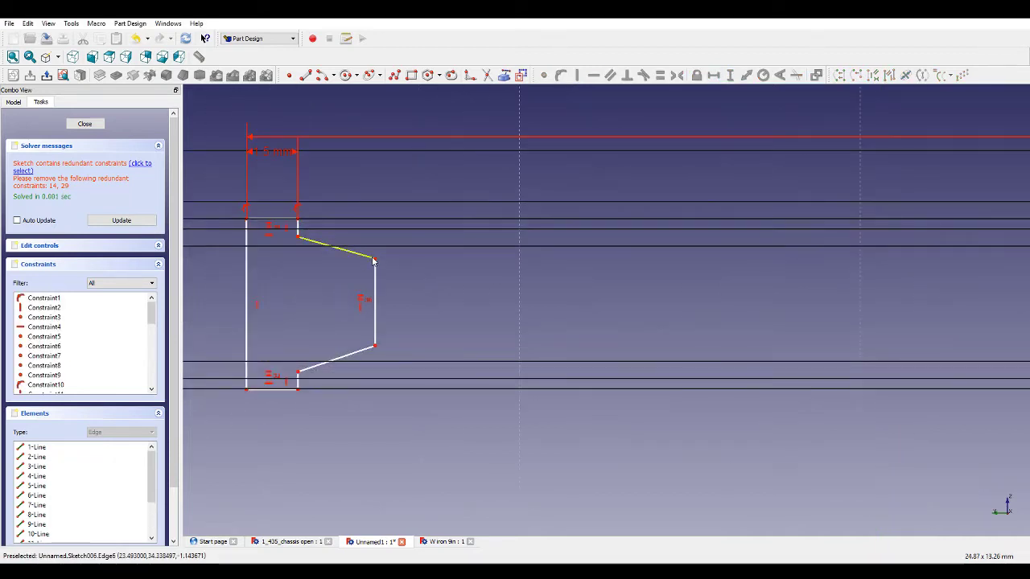
{"action": "left_click_drag", "start_coordinate": [257, 260], "coordinate": [265, 248]}
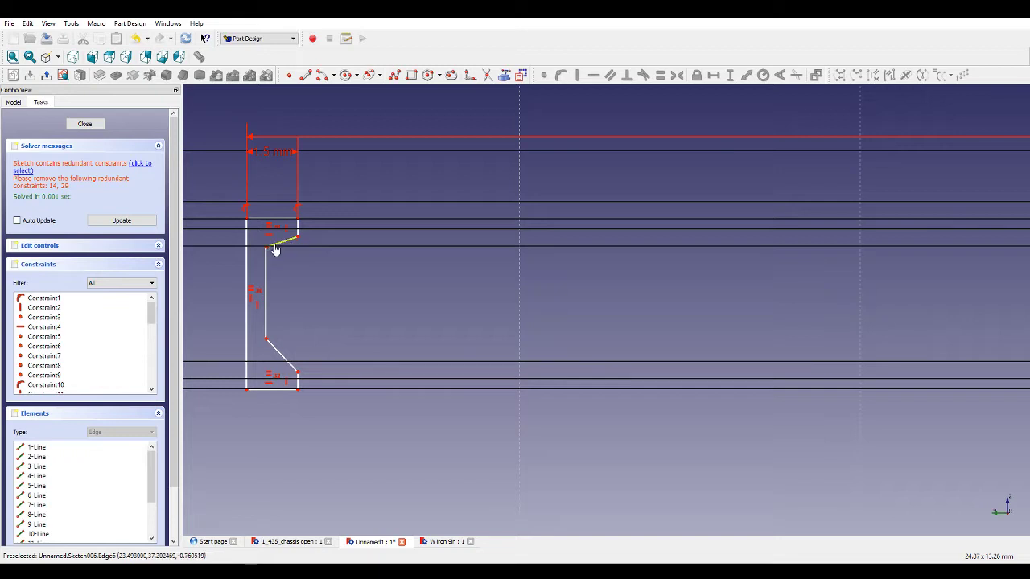
{"action": "left_click", "coordinate": [277, 242]}
{"action": "left_click", "coordinate": [711, 78]}
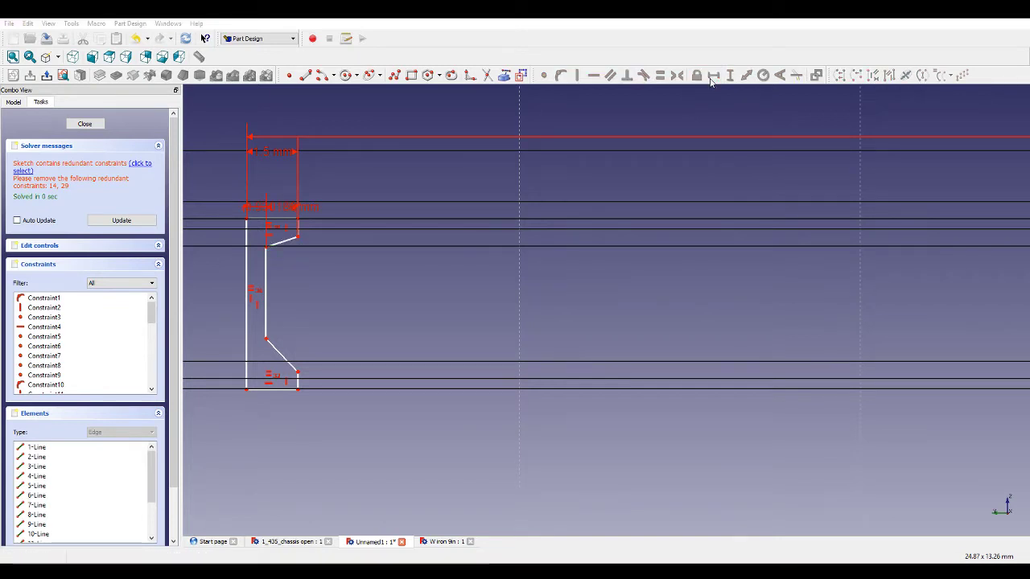
{"action": "type", "text": "1"}
{"action": "key", "text": "Return"}
Fix the vertical distances of the left outline's lower slanted edge and bottom end edge.
{"action": "left_click", "coordinate": [281, 357]}
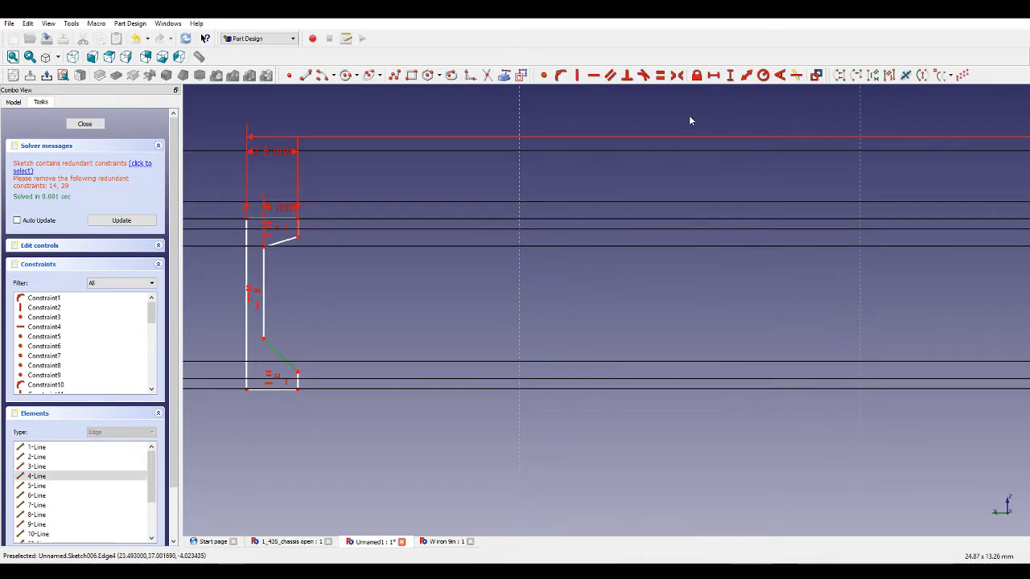
{"action": "left_click", "coordinate": [731, 76]}
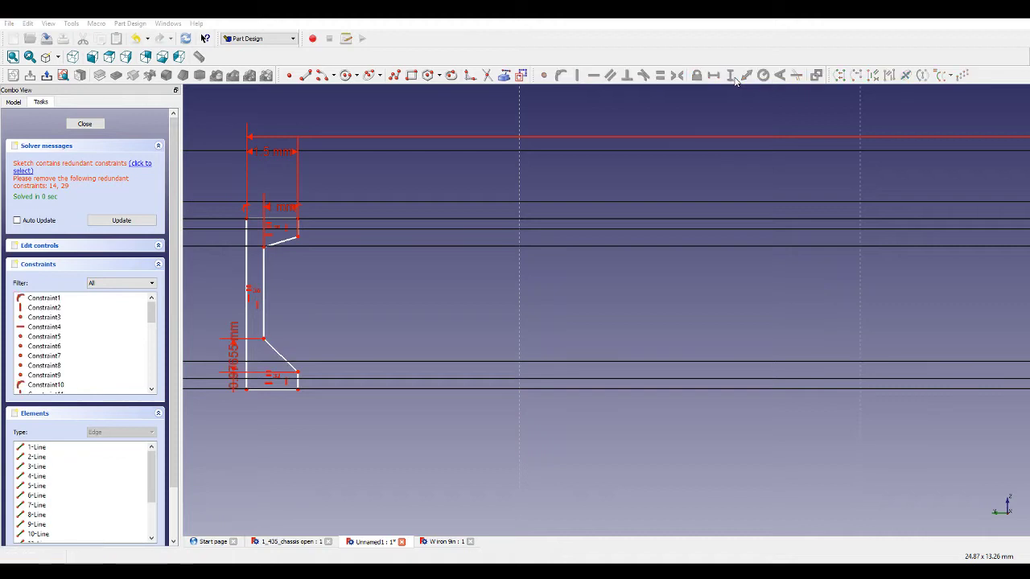
{"action": "key", "text": "Return"}
{"action": "left_click", "coordinate": [297, 378]}
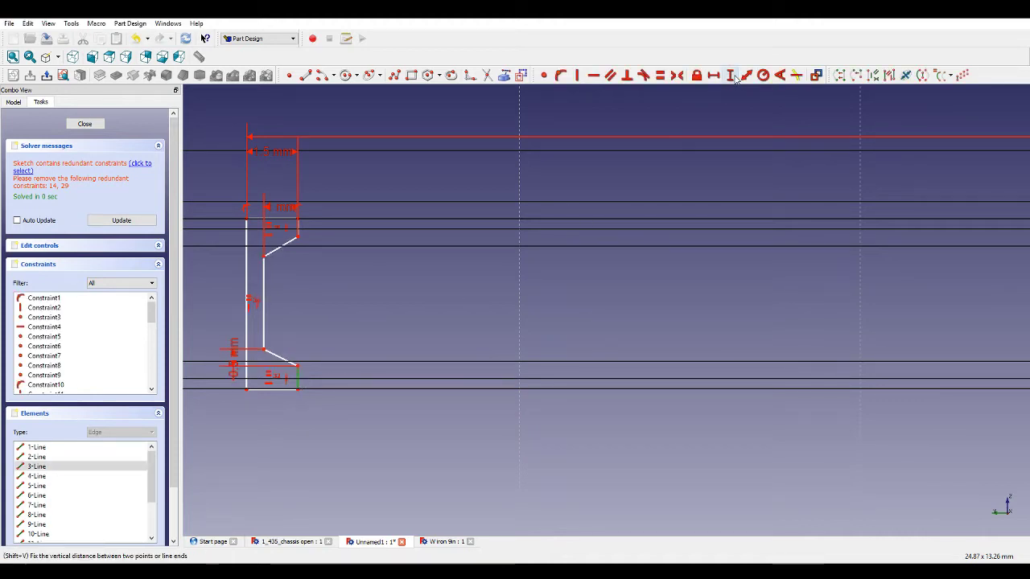
{"action": "left_click", "coordinate": [733, 76]}
{"action": "key", "text": "Return"}
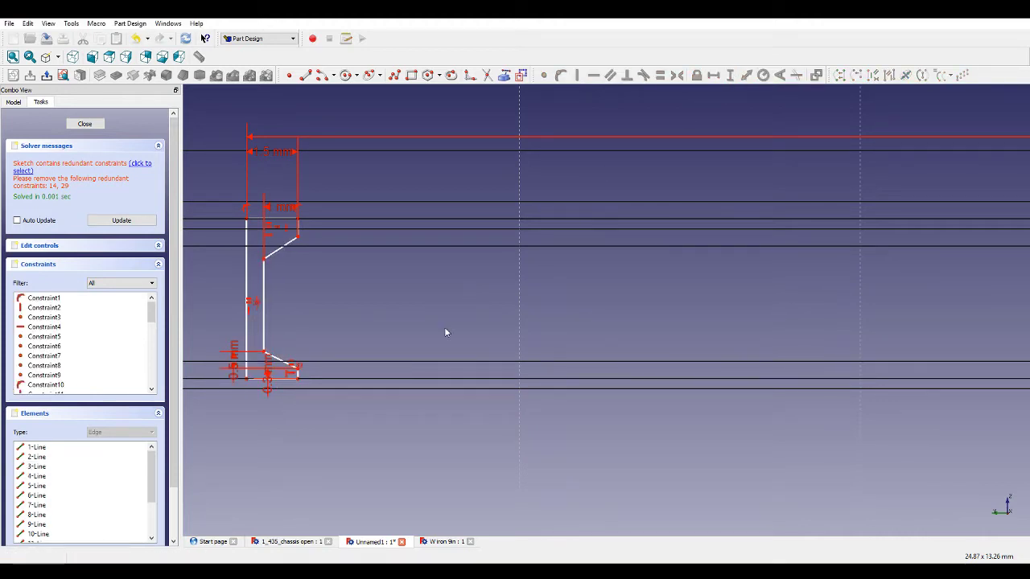
Set the vertical distance of the left outline's outer edge to 5 mm.
{"action": "left_click", "coordinate": [247, 319]}
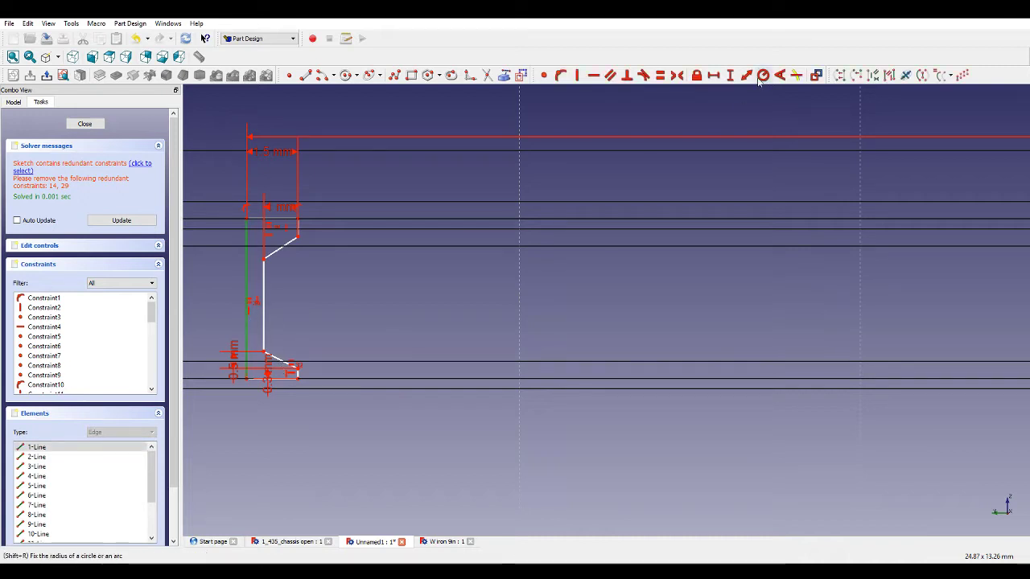
{"action": "left_click", "coordinate": [733, 76]}
{"action": "type", "text": "5"}
{"action": "key", "text": "Return"}
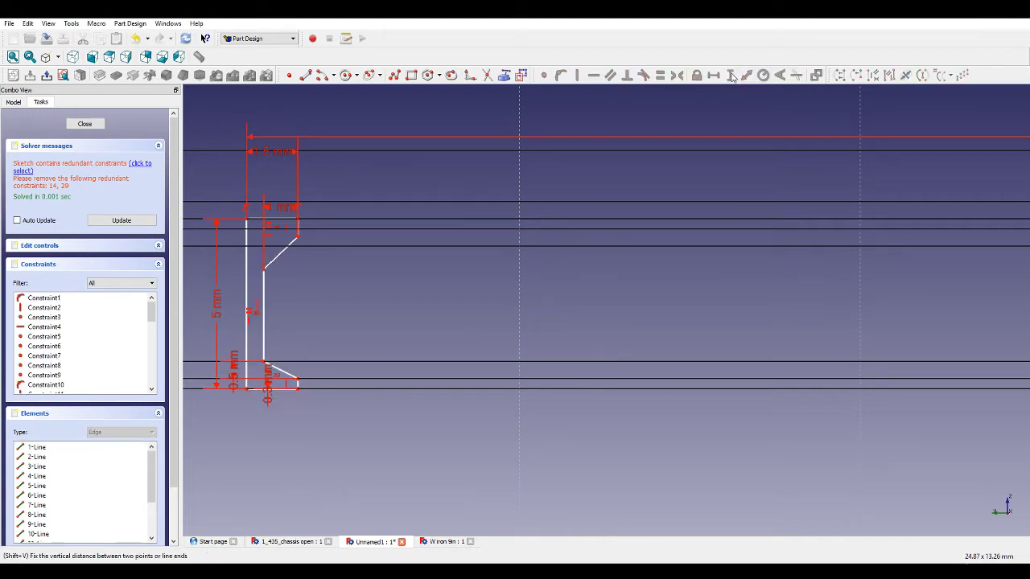
Make the left outline's upper and lower slanted edges equal.
{"action": "left_click", "coordinate": [291, 244]}
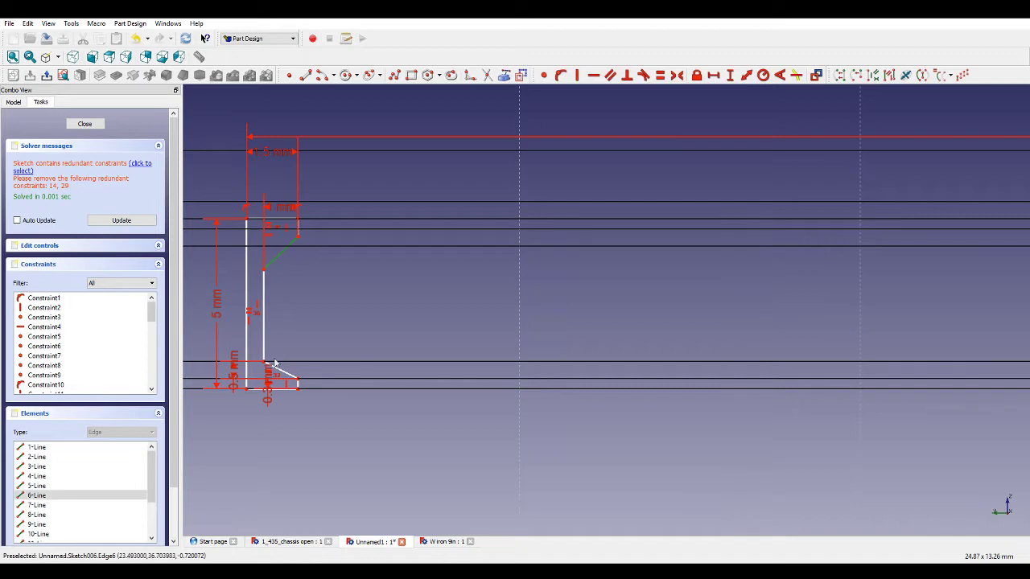
{"action": "left_click", "coordinate": [276, 368]}
{"action": "left_click", "coordinate": [659, 75]}
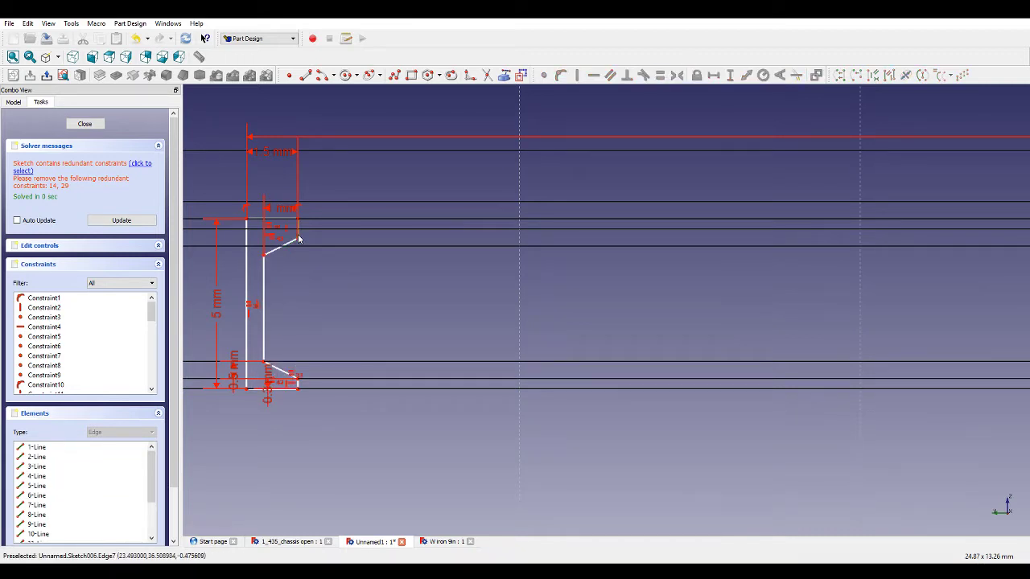
Make the left outline's two short end edges equal.
{"action": "left_click_drag", "start_coordinate": [297, 238], "coordinate": [298, 241]}
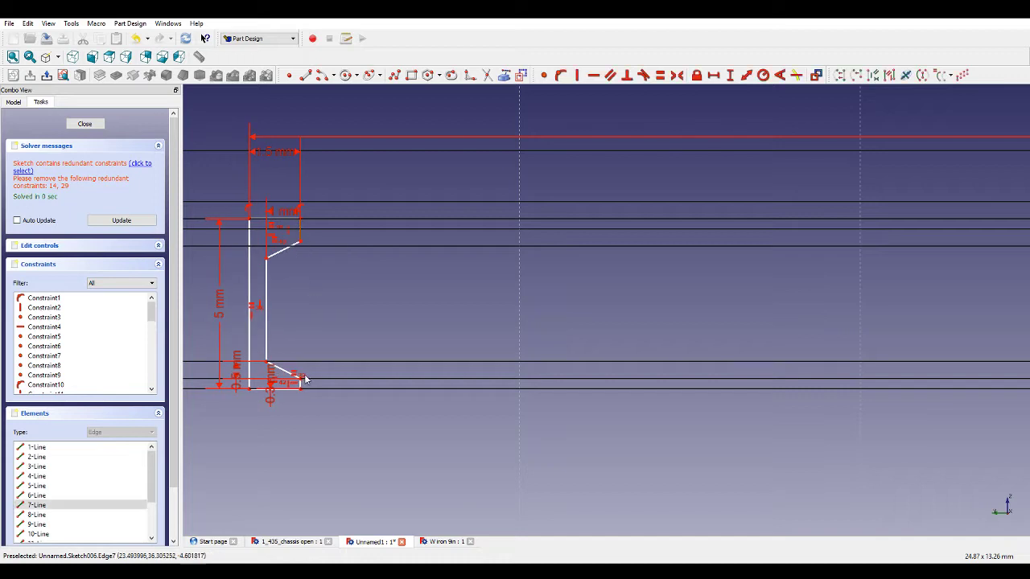
{"action": "scroll", "coordinate": [354, 378], "scroll_direction": "up", "scroll_amount": 3}
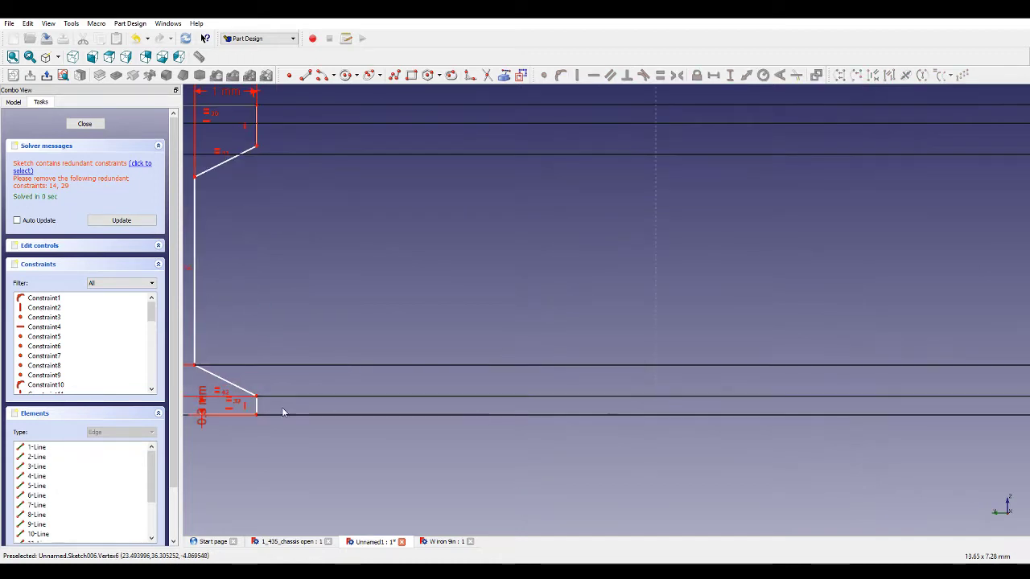
{"action": "left_click", "coordinate": [257, 127]}
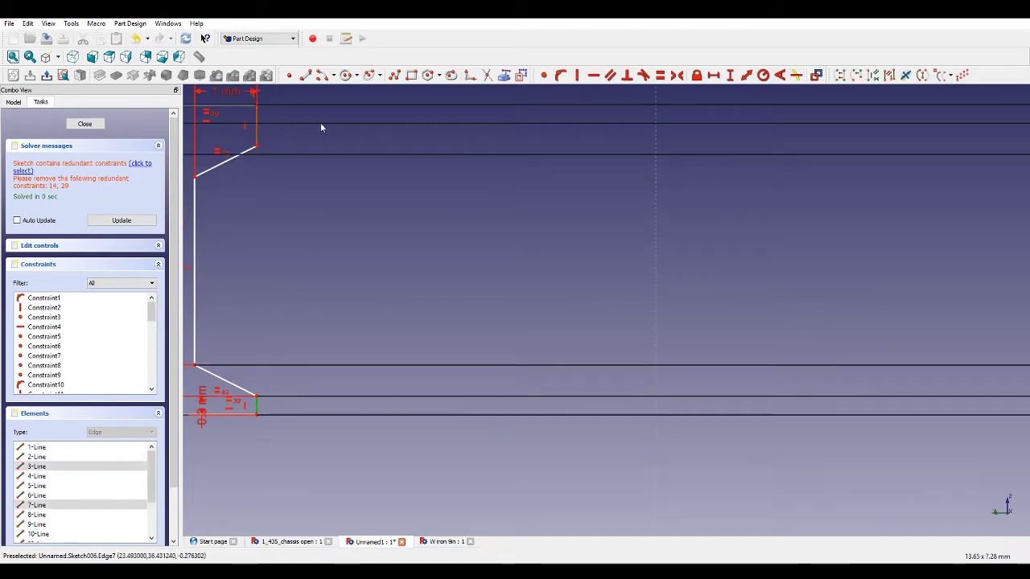
{"action": "left_click", "coordinate": [658, 76]}
Drag the right outline's vertices to reshape it like the left outline.
{"action": "scroll", "coordinate": [510, 244], "scroll_direction": "down", "scroll_amount": 7}
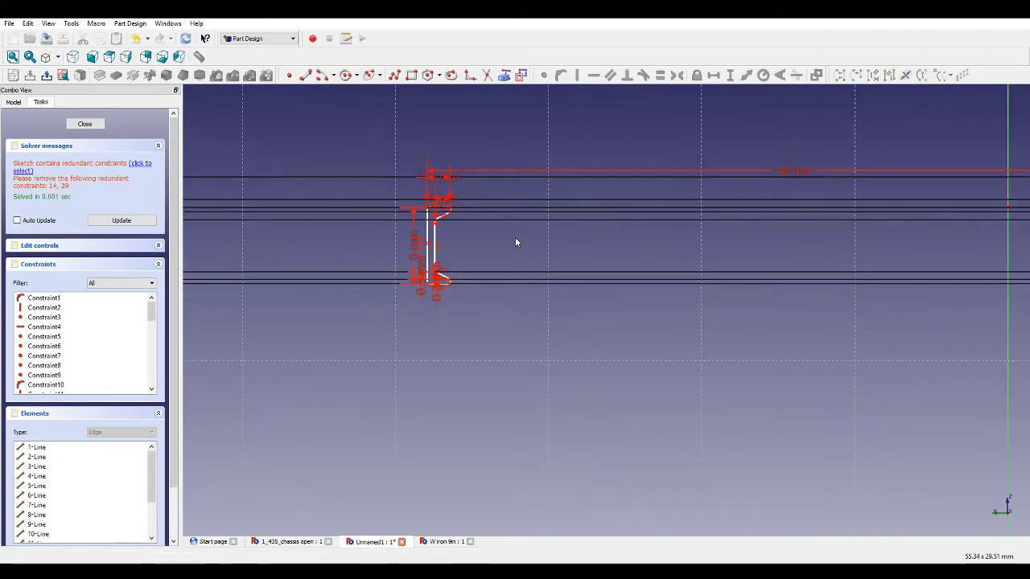
{"action": "scroll", "coordinate": [958, 230], "scroll_direction": "up", "scroll_amount": 4}
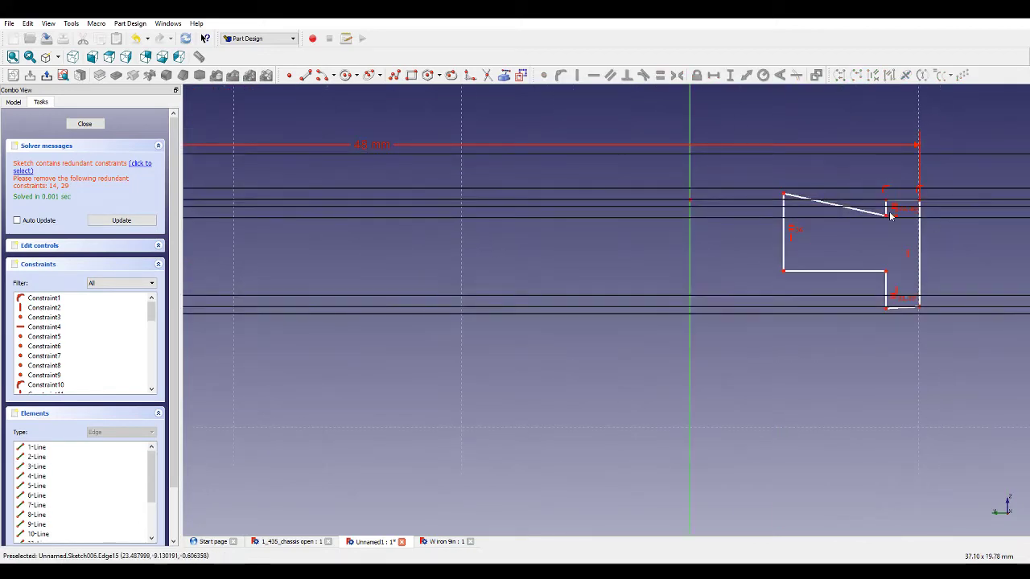
{"action": "scroll", "coordinate": [892, 212], "scroll_direction": "up", "scroll_amount": 2}
{"action": "mouse_move", "coordinate": [740, 211]}
{"action": "left_mouse_down"}
{"action": "mouse_move", "coordinate": [852, 234]}
{"action": "mouse_move", "coordinate": [925, 232]}
{"action": "left_mouse_up"}
{"action": "left_click", "coordinate": [890, 210]}
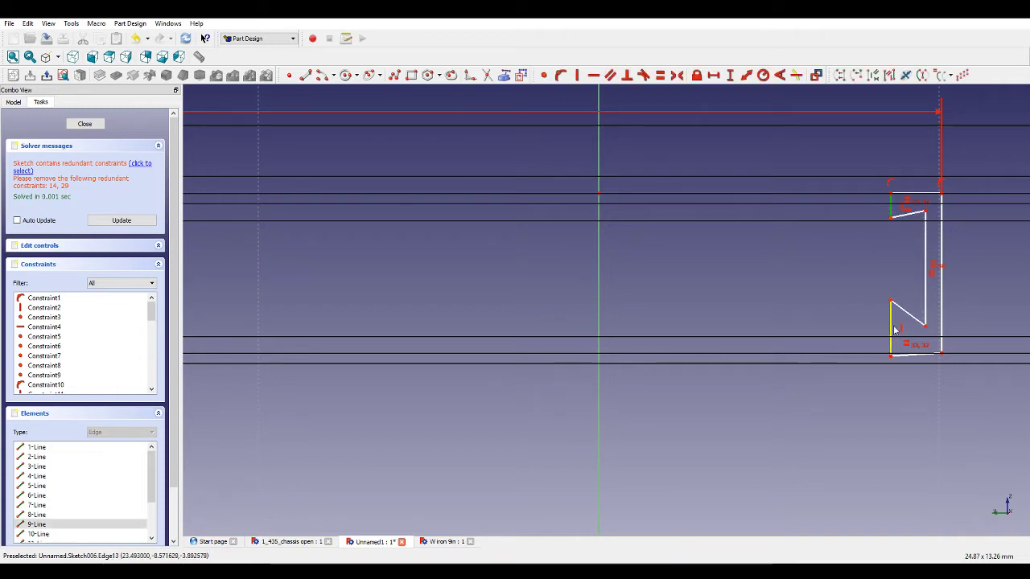
Apply an equal constraint between the short end edges of the two outlines.
{"action": "scroll", "coordinate": [894, 297], "scroll_direction": "down", "scroll_amount": 3}
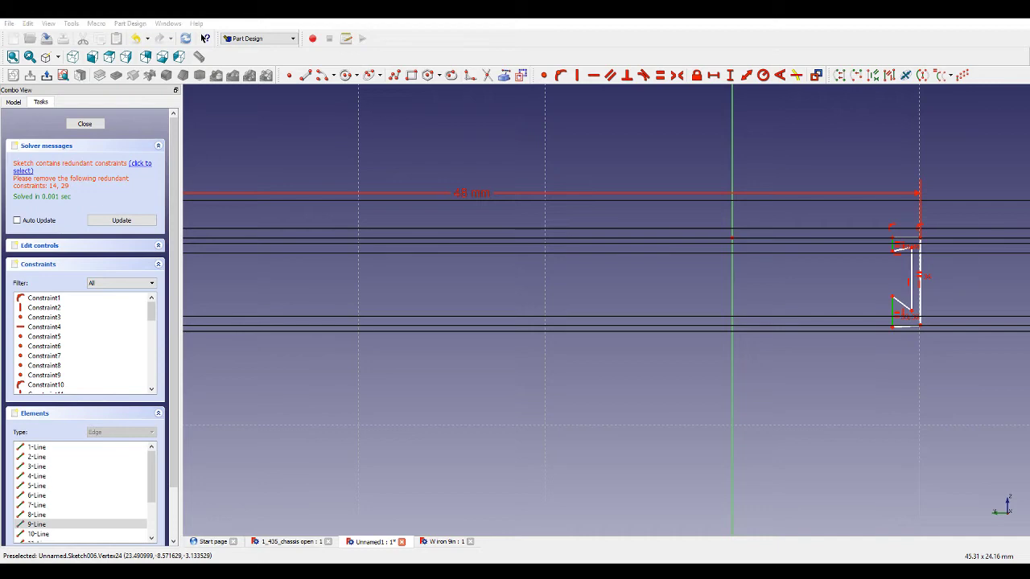
{"action": "scroll", "coordinate": [829, 343], "scroll_direction": "down", "scroll_amount": 3}
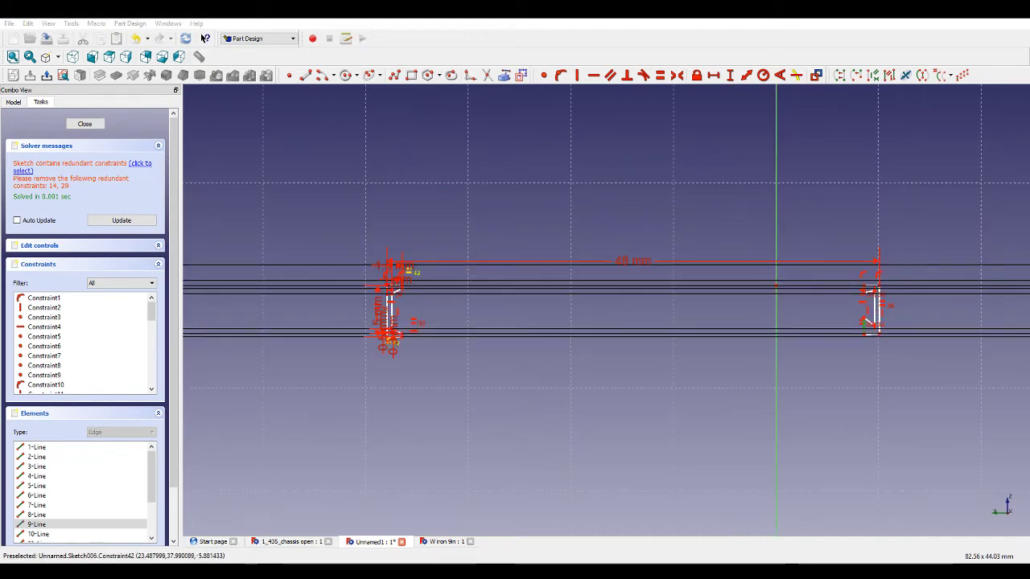
{"action": "scroll", "coordinate": [406, 320], "scroll_direction": "up", "scroll_amount": 6}
{"action": "scroll", "coordinate": [438, 322], "scroll_direction": "down", "scroll_amount": 7}
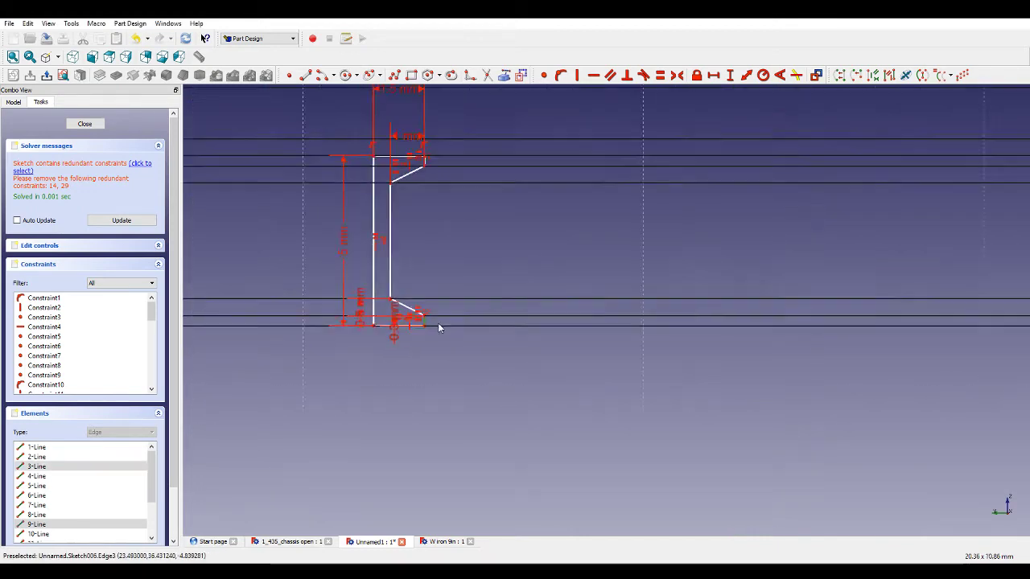
{"action": "scroll", "coordinate": [785, 283], "scroll_direction": "up", "scroll_amount": 3}
{"action": "scroll", "coordinate": [786, 285], "scroll_direction": "up", "scroll_amount": 3}
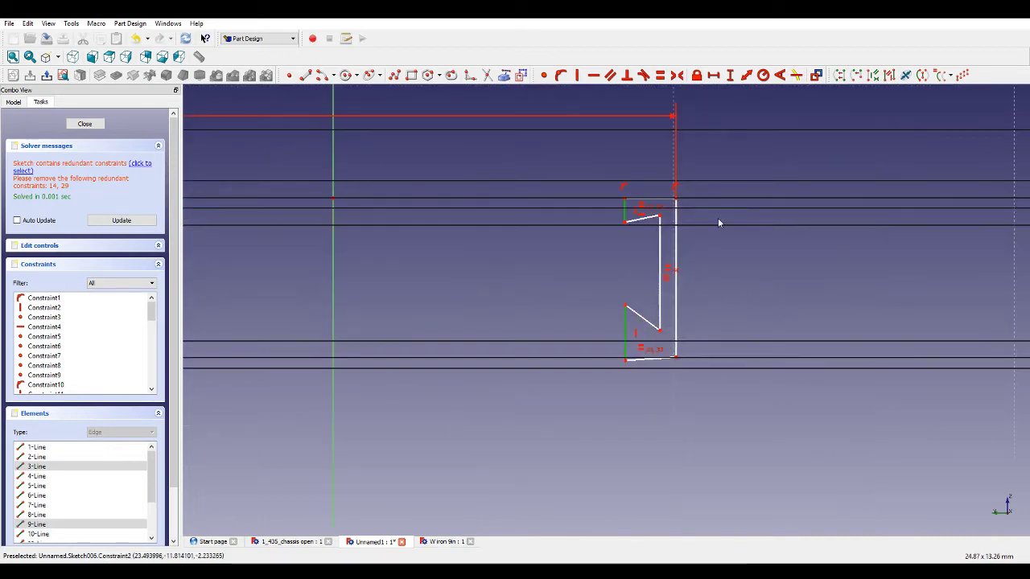
{"action": "left_click", "coordinate": [660, 79]}
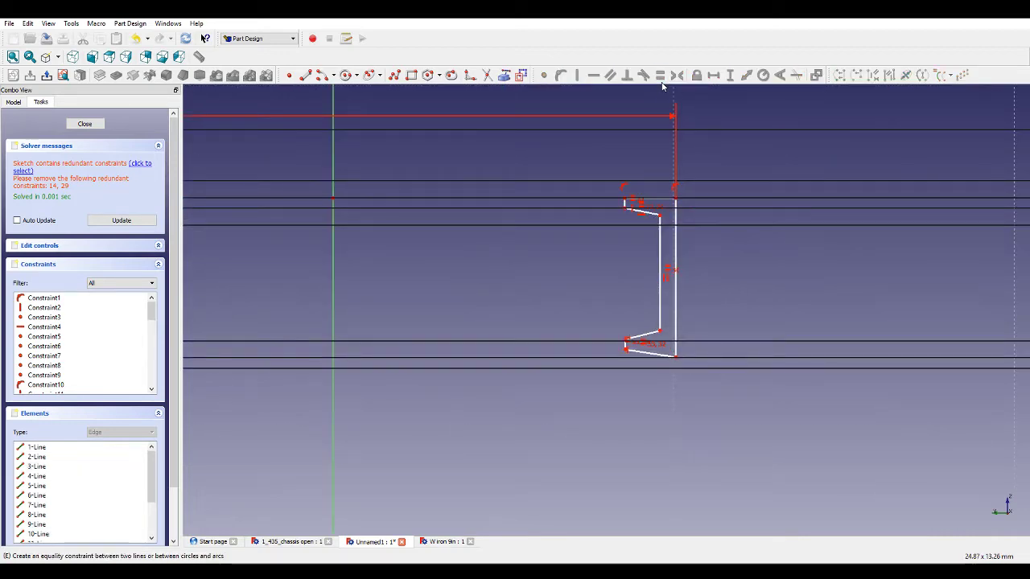
Make the right outline's bottom edge horizontal and fix its outer edge's vertical distance at 5 mm.
{"action": "left_click", "coordinate": [650, 353]}
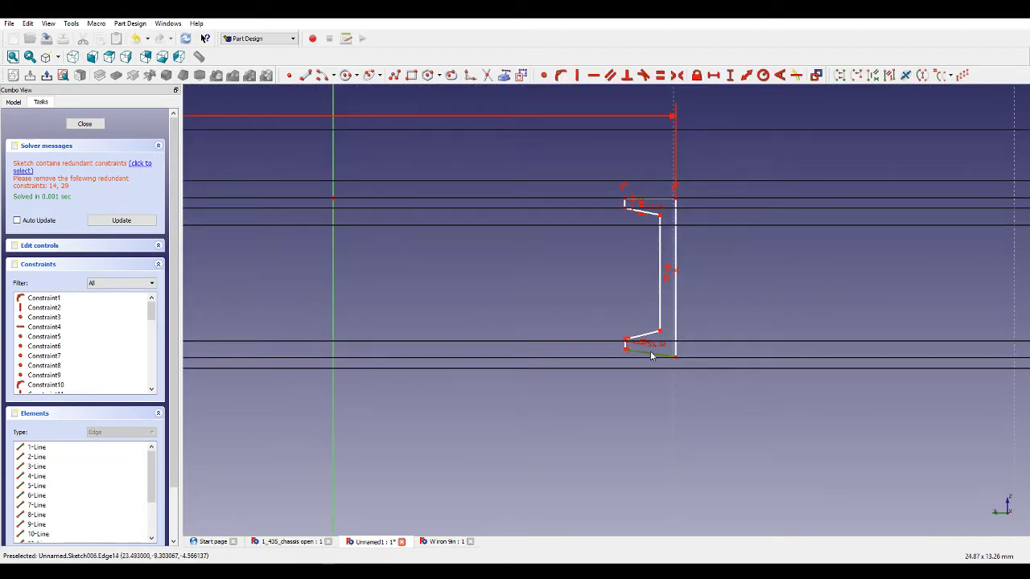
{"action": "left_click", "coordinate": [610, 75]}
{"action": "left_click", "coordinate": [676, 214]}
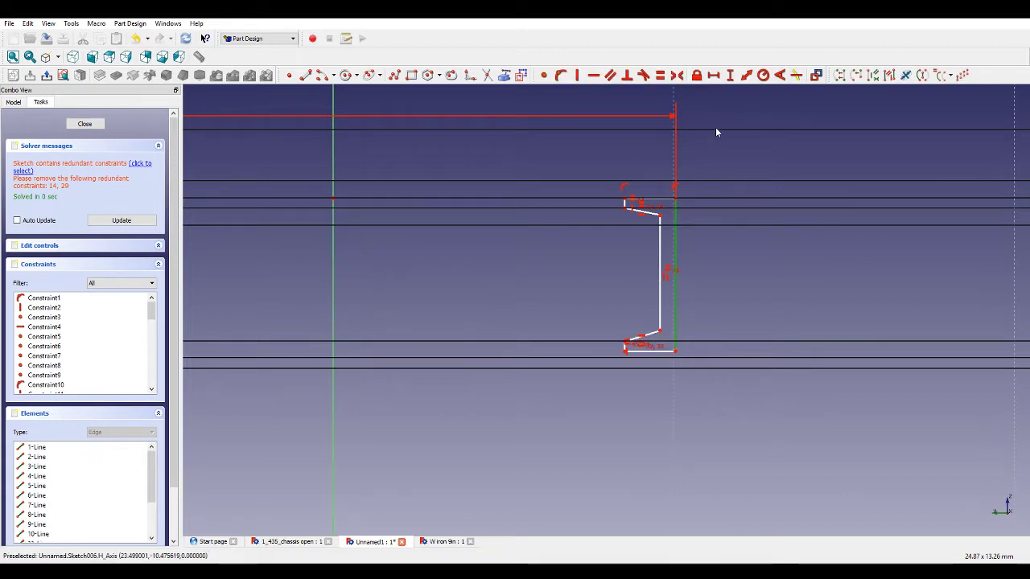
{"action": "left_click", "coordinate": [729, 76]}
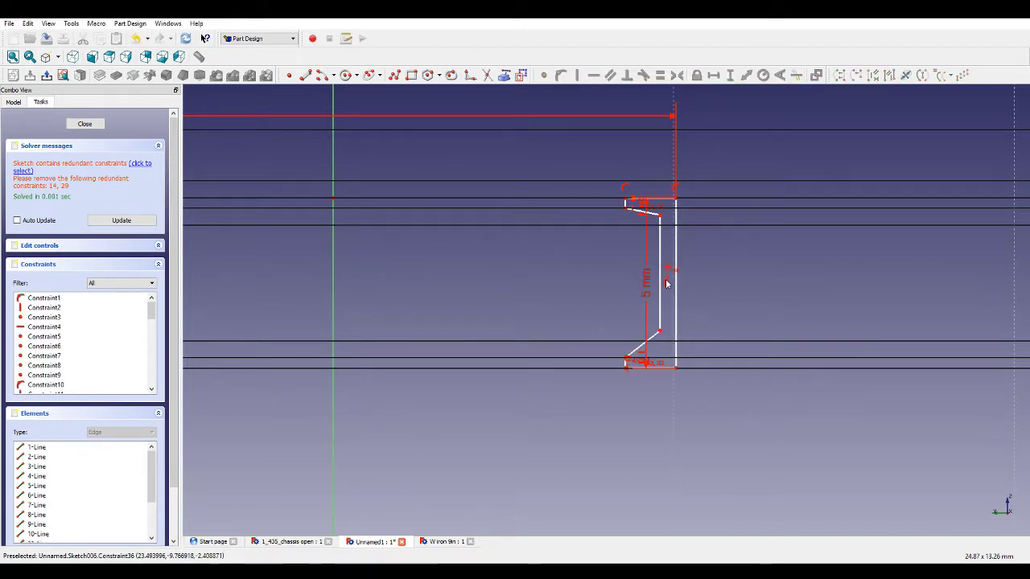
Make the right outline's two slanted edges equal.
{"action": "left_click", "coordinate": [643, 345]}
{"action": "left_click", "coordinate": [653, 217]}
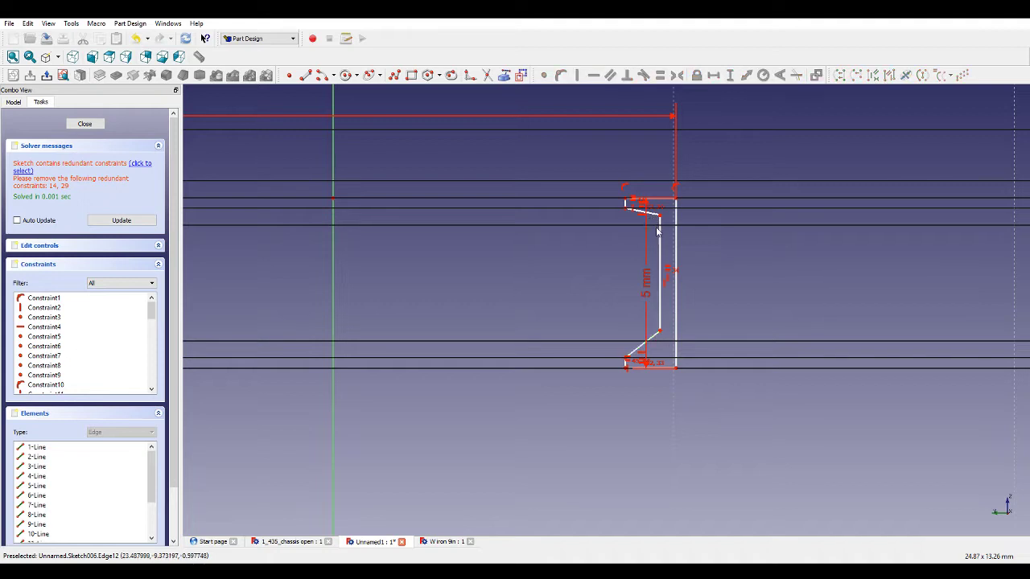
{"action": "scroll", "coordinate": [655, 268], "scroll_direction": "up", "scroll_amount": 3}
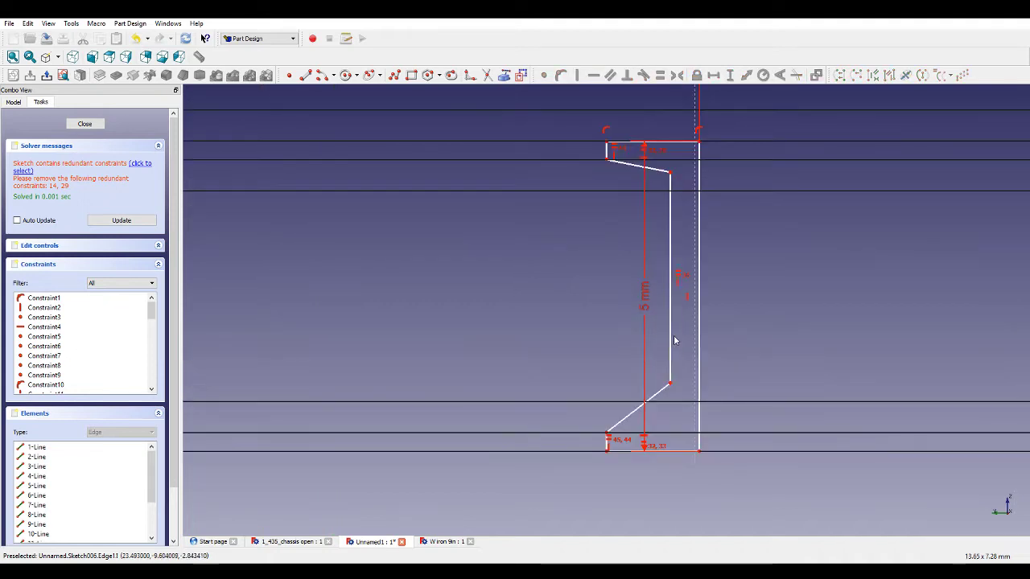
{"action": "left_click", "coordinate": [656, 411]}
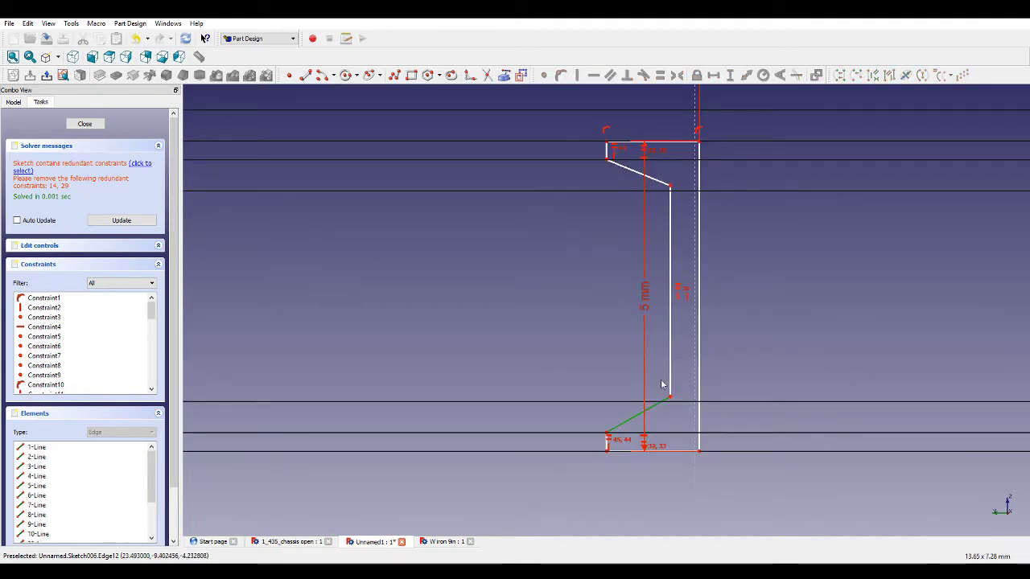
{"action": "left_click", "coordinate": [660, 184]}
{"action": "left_click", "coordinate": [664, 78]}
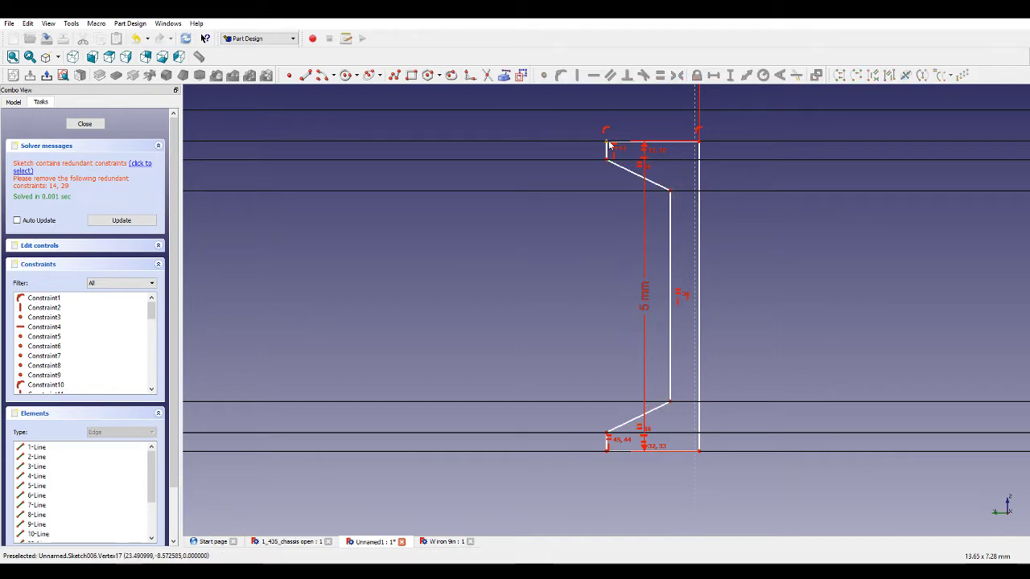
Drag the right outline's upper-left vertex down and set the upper slanted edge's horizontal distance to 1 mm.
{"action": "mouse_move", "coordinate": [609, 148]}
{"action": "left_mouse_down"}
{"action": "mouse_move", "coordinate": [508, 173]}
{"action": "mouse_move", "coordinate": [604, 172]}
{"action": "left_mouse_up"}
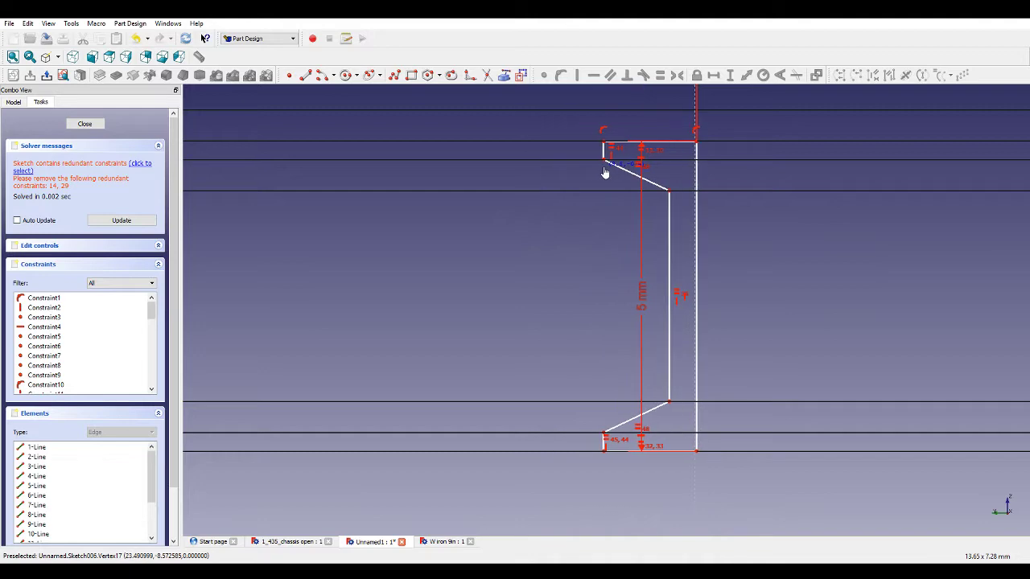
{"action": "scroll", "coordinate": [744, 219], "scroll_direction": "down", "scroll_amount": 5}
{"action": "scroll", "coordinate": [732, 217], "scroll_direction": "up", "scroll_amount": 5}
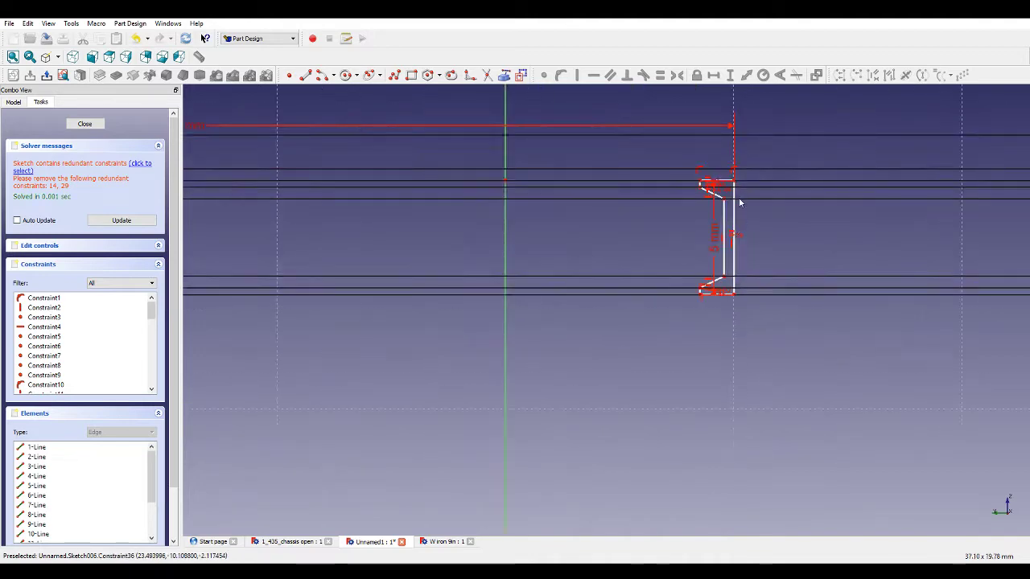
{"action": "left_click", "coordinate": [702, 197]}
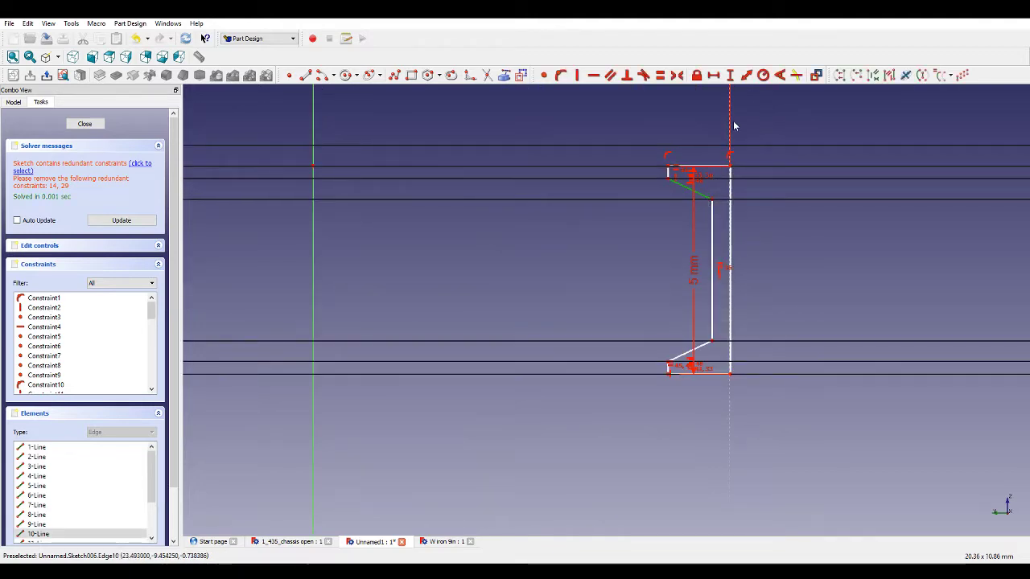
{"action": "left_click", "coordinate": [715, 79]}
{"action": "type", "text": "1"}
{"action": "key", "text": "Return"}
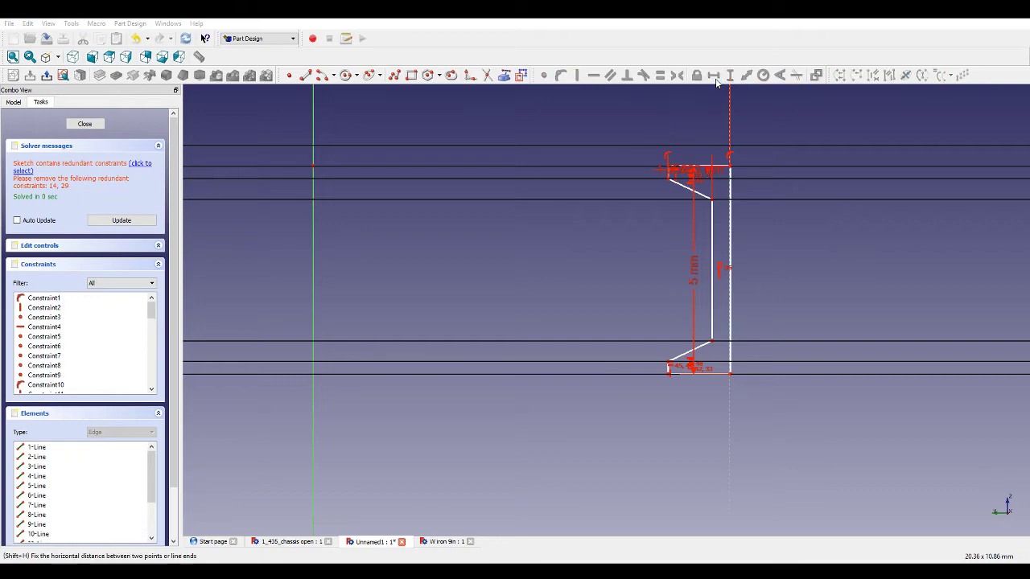
Try to align the left outline's top vertex horizontally with the sketch origin.
{"action": "middle_click_drag", "start_coordinate": [732, 171], "coordinate": [925, 165]}
{"action": "scroll", "coordinate": [675, 256], "scroll_direction": "down", "scroll_amount": 5}
{"action": "scroll", "coordinate": [332, 217], "scroll_direction": "up", "scroll_amount": 4}
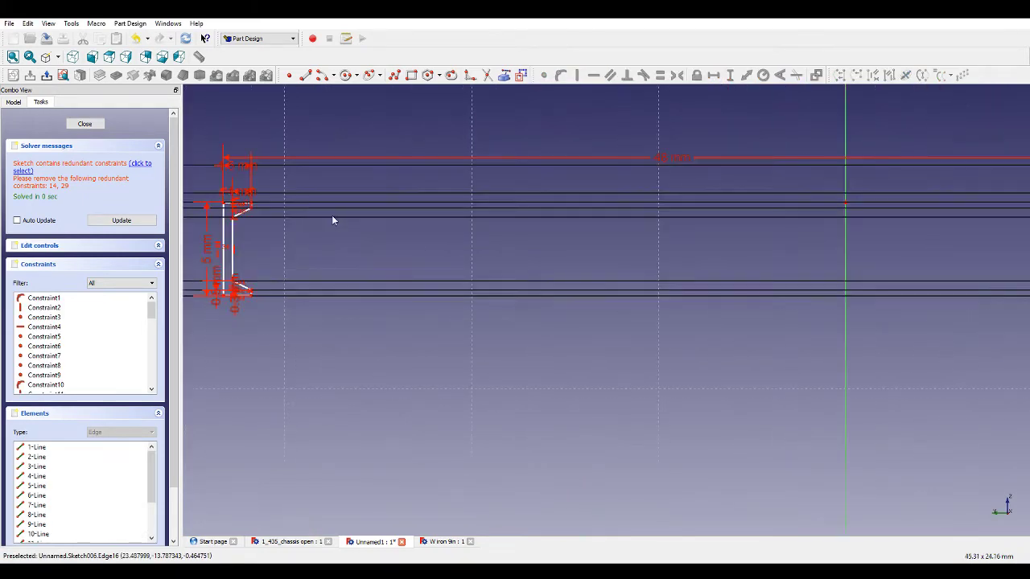
{"action": "middle_click_drag", "start_coordinate": [245, 220], "coordinate": [340, 212]}
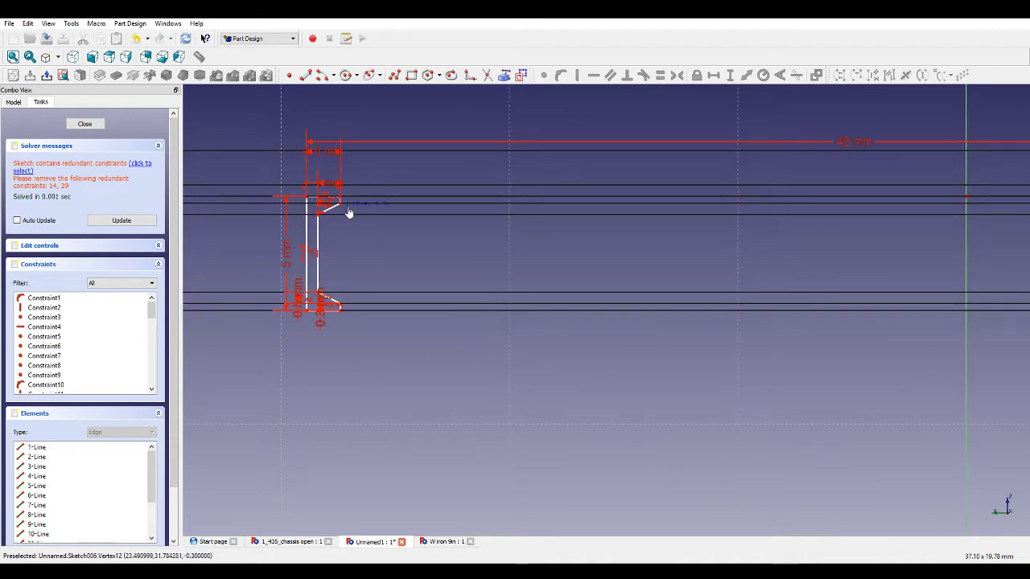
{"action": "scroll", "coordinate": [379, 212], "scroll_direction": "down", "scroll_amount": 3}
{"action": "scroll", "coordinate": [652, 239], "scroll_direction": "up", "scroll_amount": 1}
{"action": "scroll", "coordinate": [653, 241], "scroll_direction": "up", "scroll_amount": 1}
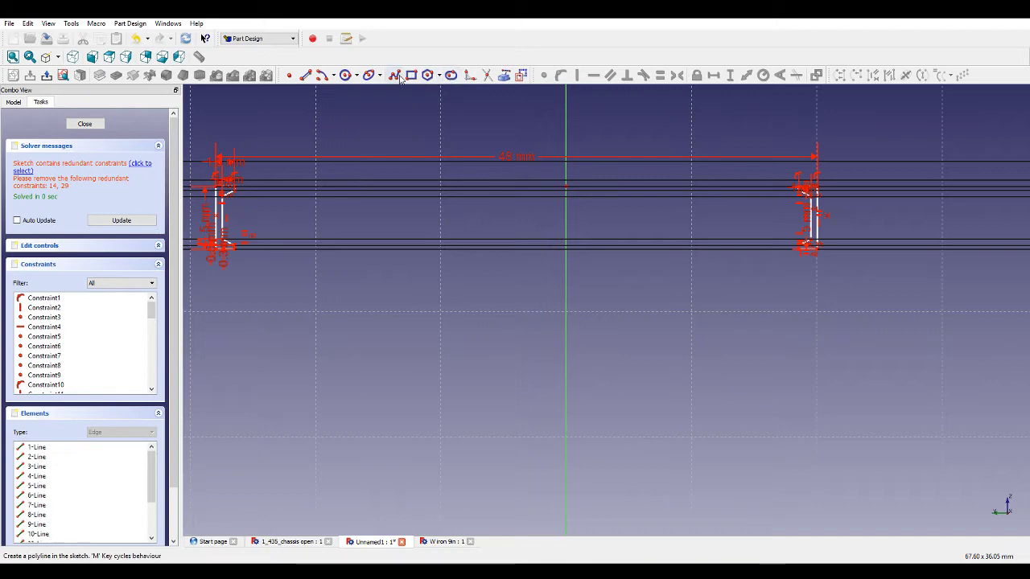
{"action": "scroll", "coordinate": [231, 193], "scroll_direction": "up", "scroll_amount": 3}
{"action": "left_click", "coordinate": [228, 193]}
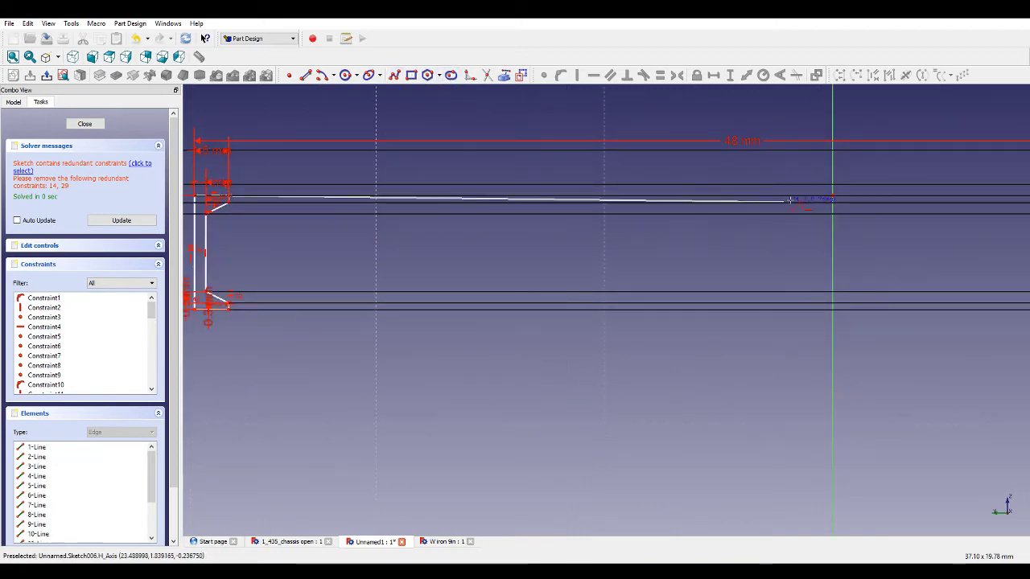
{"action": "left_click", "coordinate": [833, 193]}
{"action": "scroll", "coordinate": [770, 246], "scroll_direction": "down", "scroll_amount": 2}
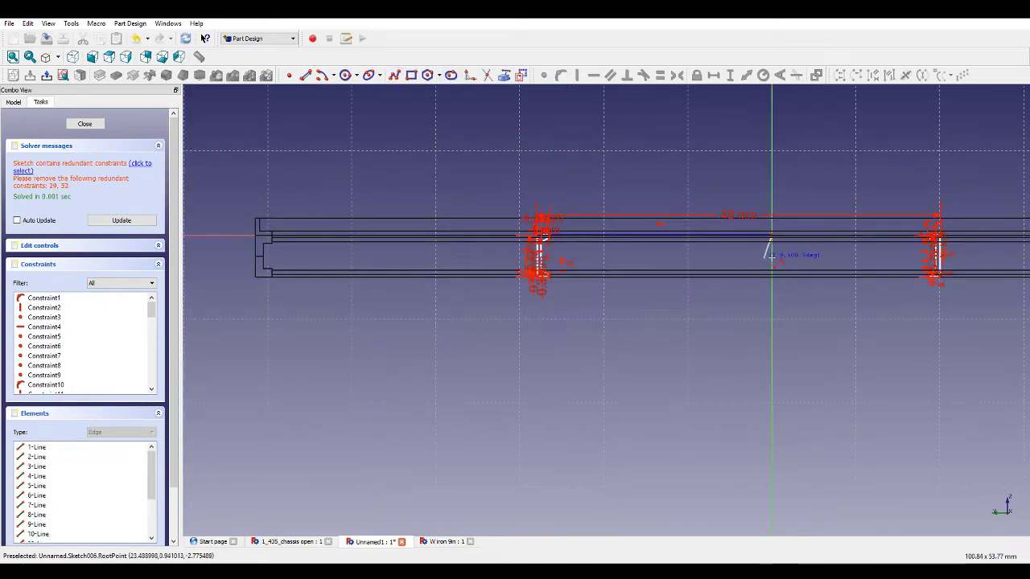
{"action": "scroll", "coordinate": [925, 233], "scroll_direction": "up", "scroll_amount": 3}
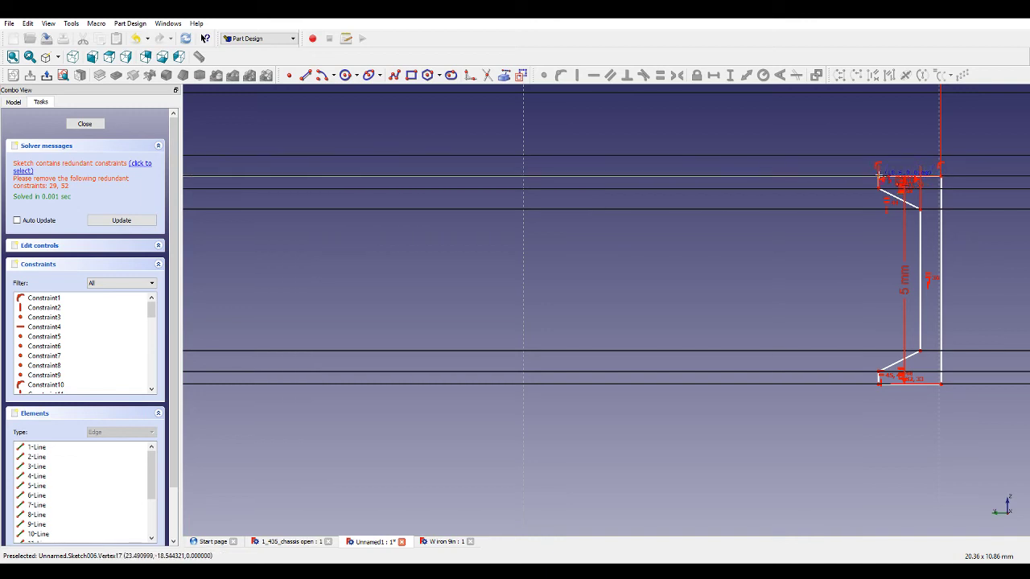
{"action": "left_click", "coordinate": [880, 177]}
{"action": "scroll", "coordinate": [873, 201], "scroll_direction": "up", "scroll_amount": 2}
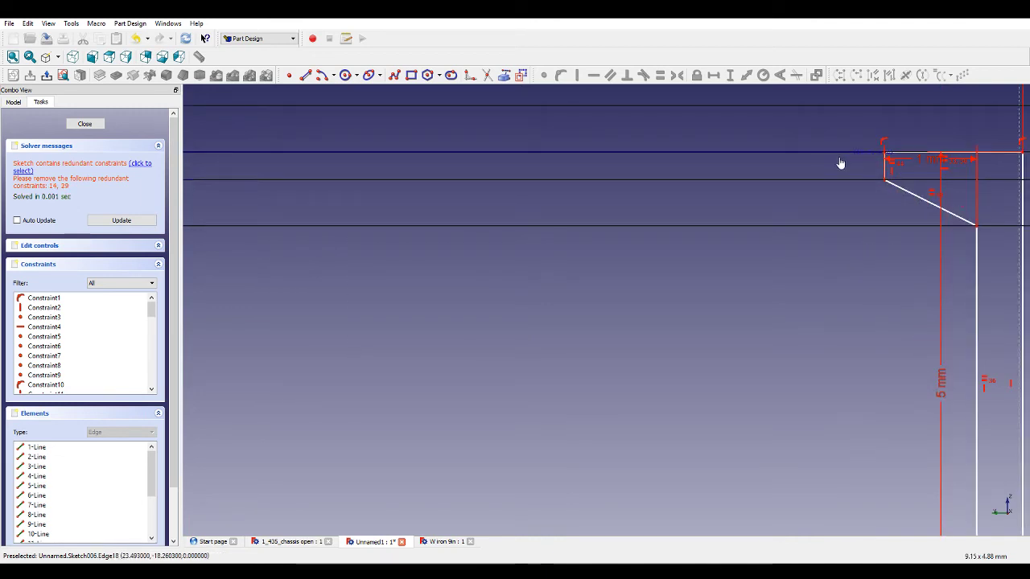
Make the two halves of the long top line on either side of the vertical axis equal.
{"action": "scroll", "coordinate": [871, 228], "scroll_direction": "down", "scroll_amount": 9}
{"action": "left_click", "coordinate": [568, 217]}
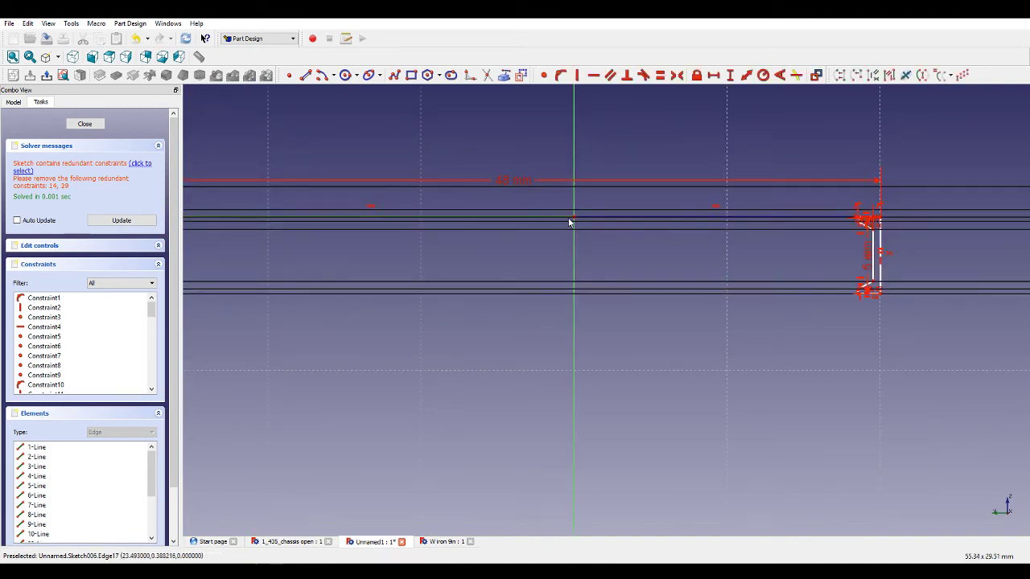
{"action": "left_click", "coordinate": [582, 217]}
{"action": "left_click", "coordinate": [660, 78]}
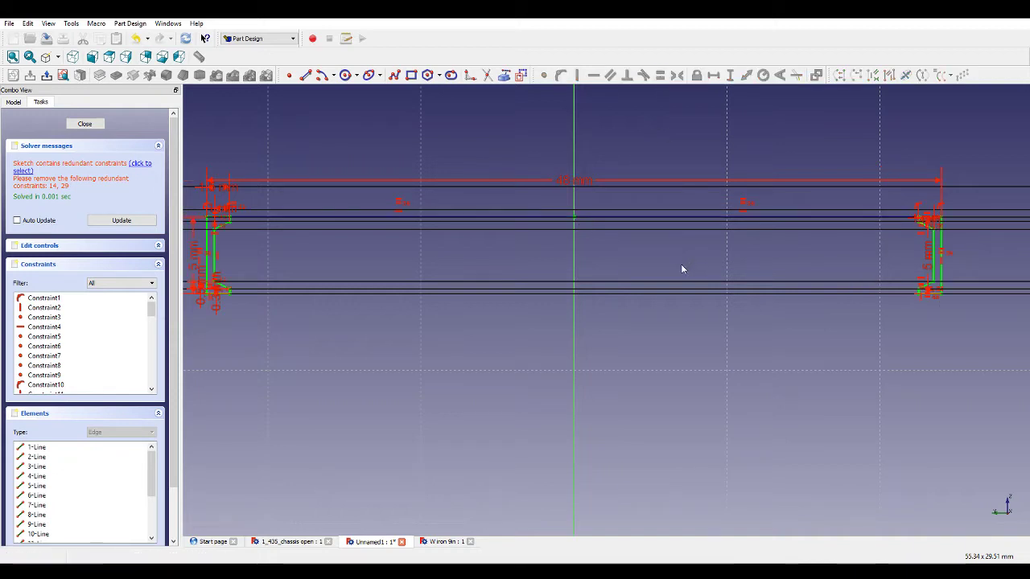
Select the redundant constraints and delete them to fully constrain the sketch.
{"action": "left_click", "coordinate": [137, 167]}
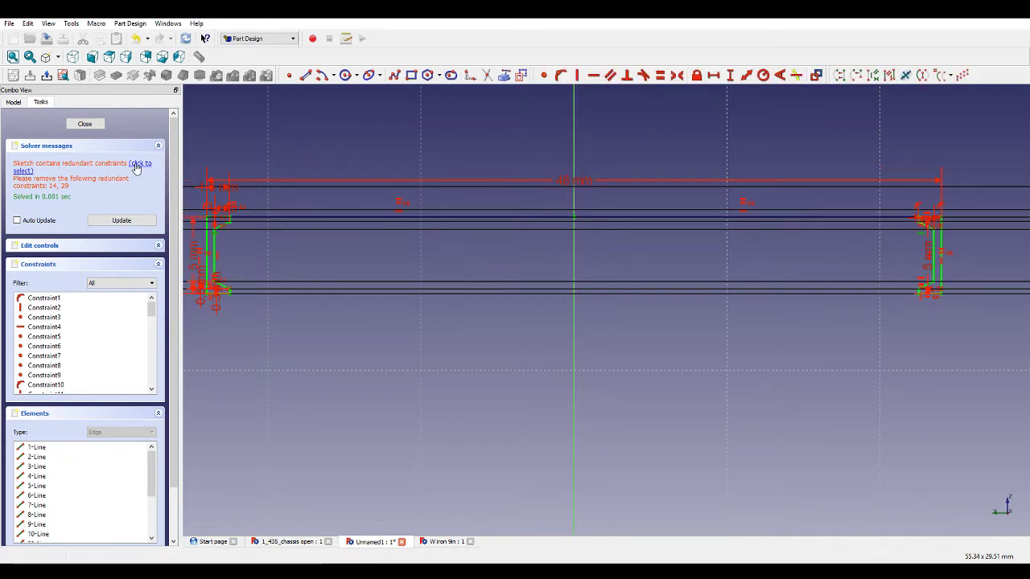
{"action": "key", "text": "Delete"}
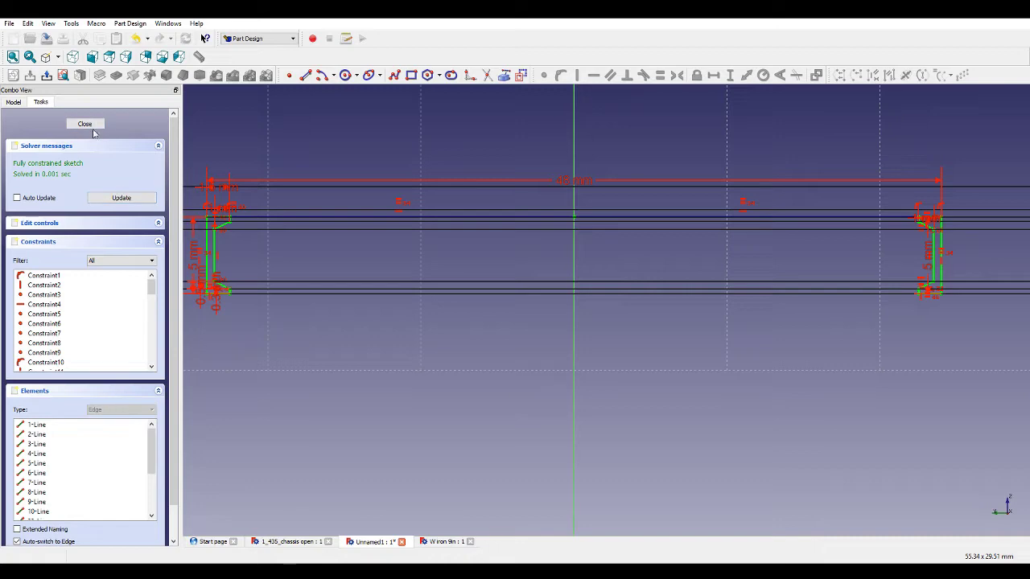
Close the sketch and pad it to a length of 47 mm.
{"action": "left_click", "coordinate": [84, 124]}
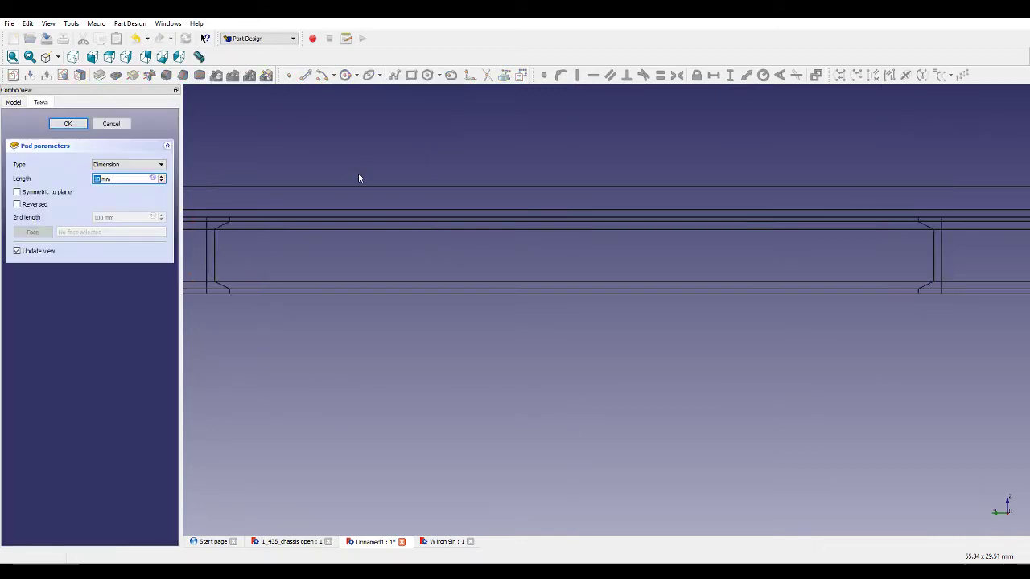
{"action": "middle_click_drag", "start_coordinate": [358, 173], "coordinate": [404, 216]}
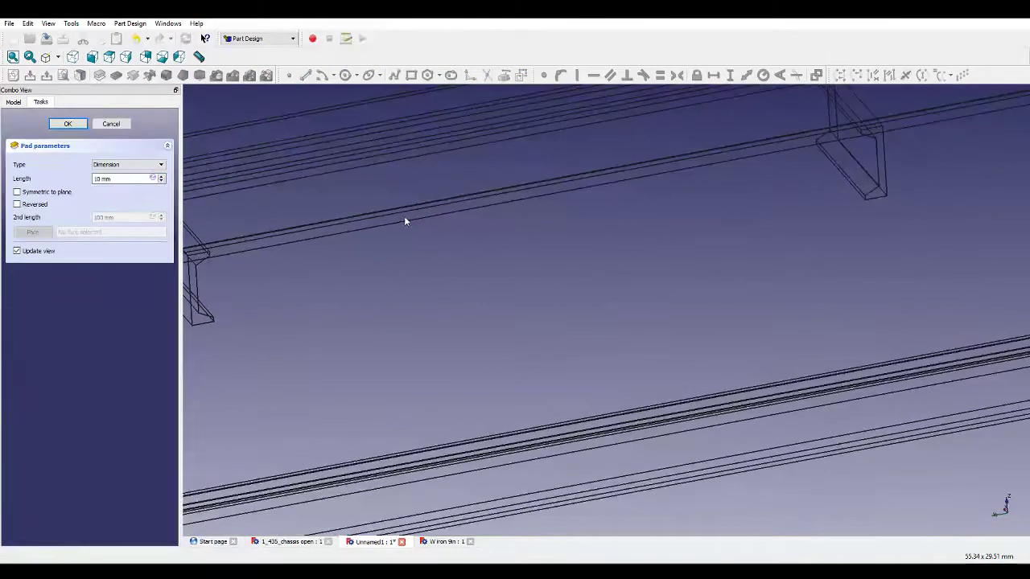
{"action": "left_click", "coordinate": [58, 57]}
{"action": "left_click", "coordinate": [68, 70]}
{"action": "scroll", "coordinate": [397, 269], "scroll_direction": "down", "scroll_amount": 5}
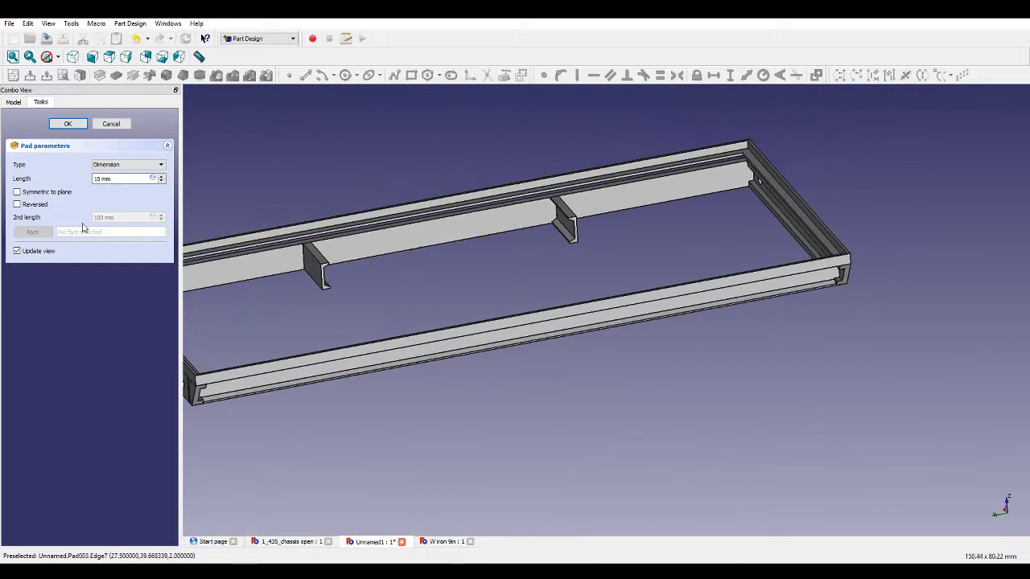
{"action": "double_click", "coordinate": [97, 178]}
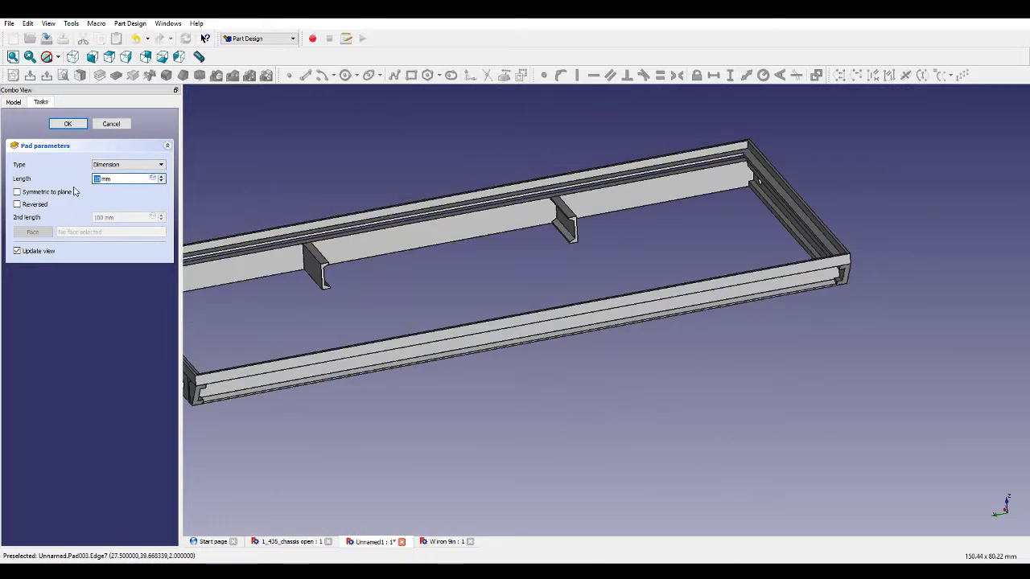
{"action": "type", "text": "47"}
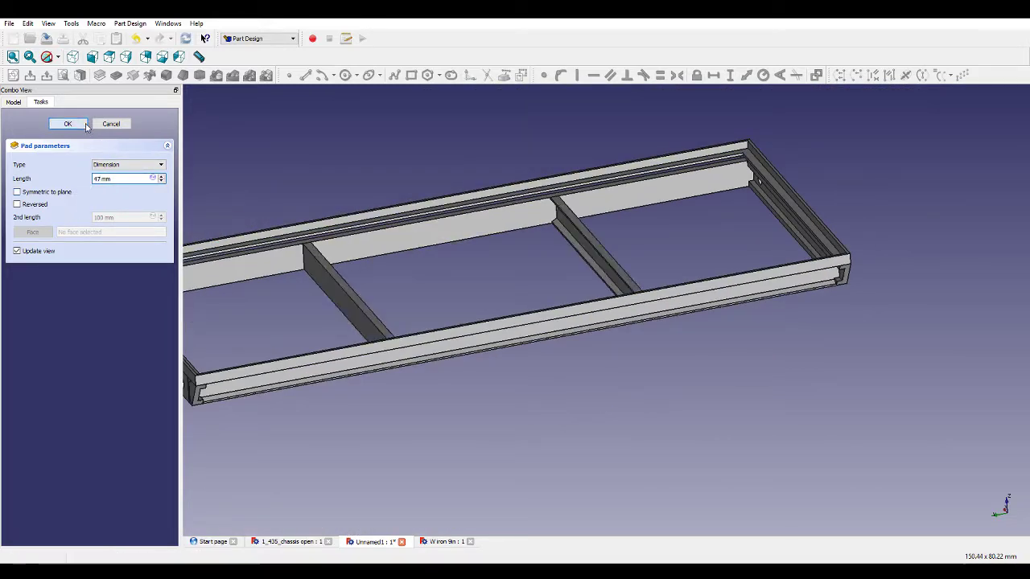
{"action": "left_click", "coordinate": [67, 124]}
Orbit and zoom around the padded chassis frame to inspect the new cross members.
{"action": "middle_click_drag", "start_coordinate": [379, 409], "coordinate": [836, 436]}
{"action": "scroll", "coordinate": [813, 410], "scroll_direction": "down", "scroll_amount": 5}
{"action": "middle_click_drag", "start_coordinate": [761, 358], "coordinate": [768, 345]}
{"action": "scroll", "coordinate": [836, 348], "scroll_direction": "up", "scroll_amount": 4}
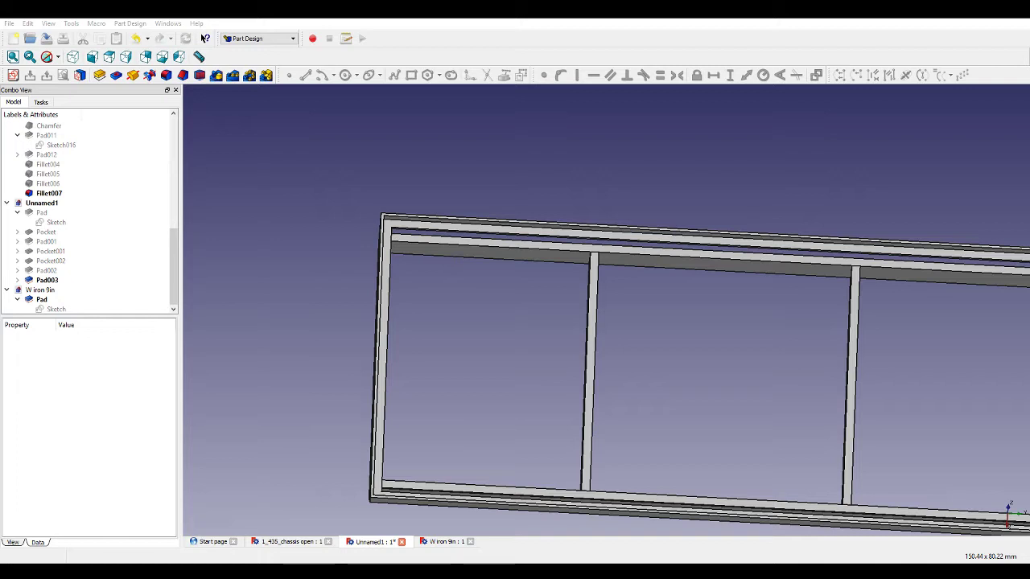
{"action": "scroll", "coordinate": [653, 298], "scroll_direction": "down", "scroll_amount": 3}
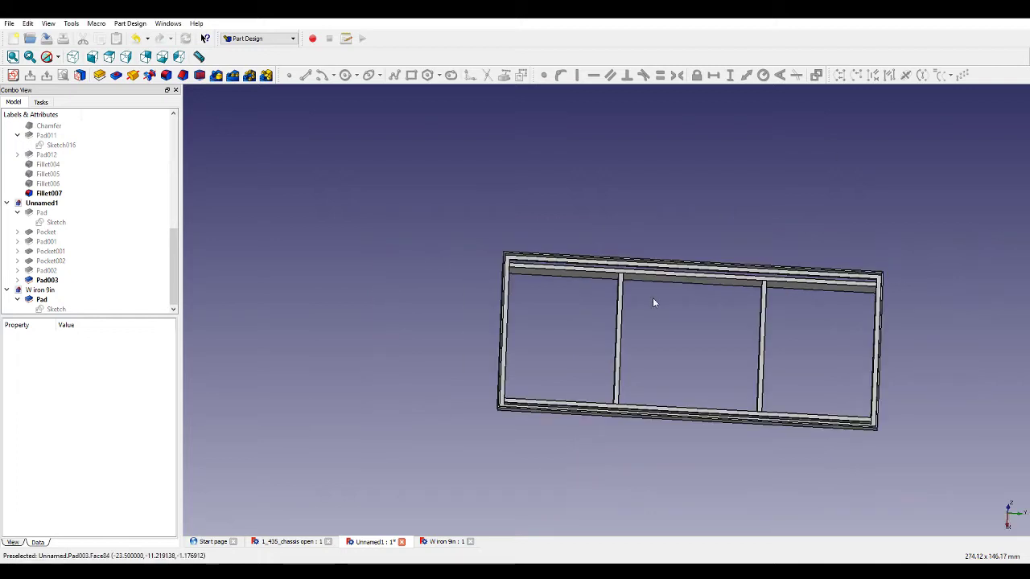
{"action": "middle_click_drag", "start_coordinate": [741, 354], "coordinate": [789, 296]}
{"action": "scroll", "coordinate": [731, 280], "scroll_direction": "up", "scroll_amount": 3}
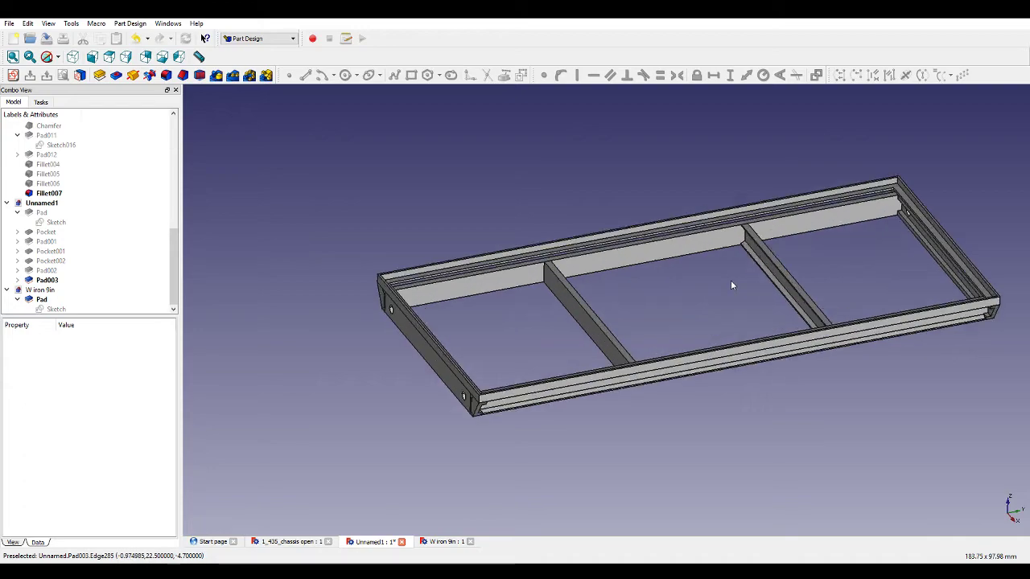
{"action": "middle_click_drag", "start_coordinate": [675, 280], "coordinate": [907, 448]}
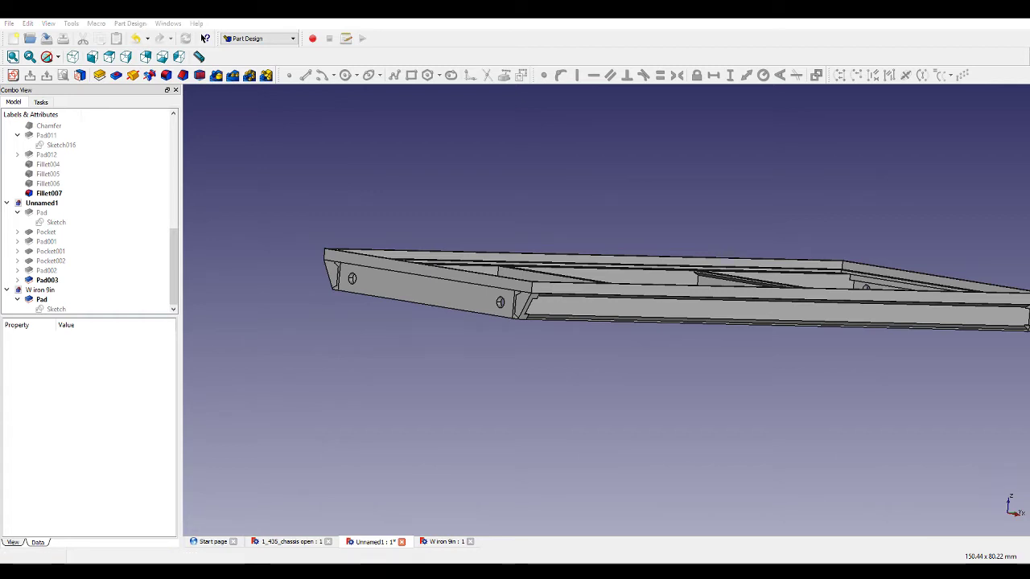
{"action": "middle_click_drag", "start_coordinate": [707, 389], "coordinate": [592, 421]}
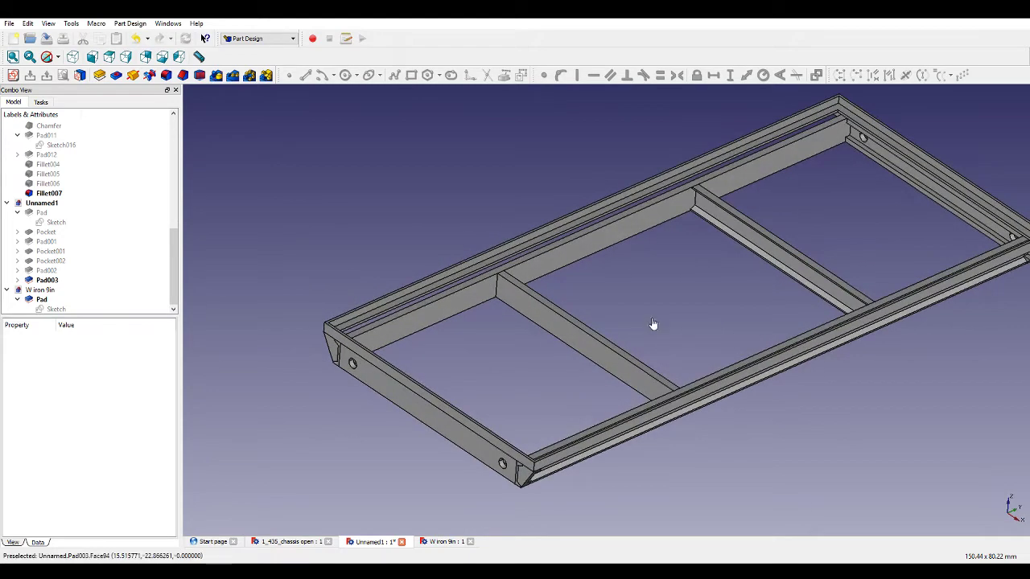
{"action": "middle_click_drag", "start_coordinate": [622, 317], "coordinate": [586, 329]}
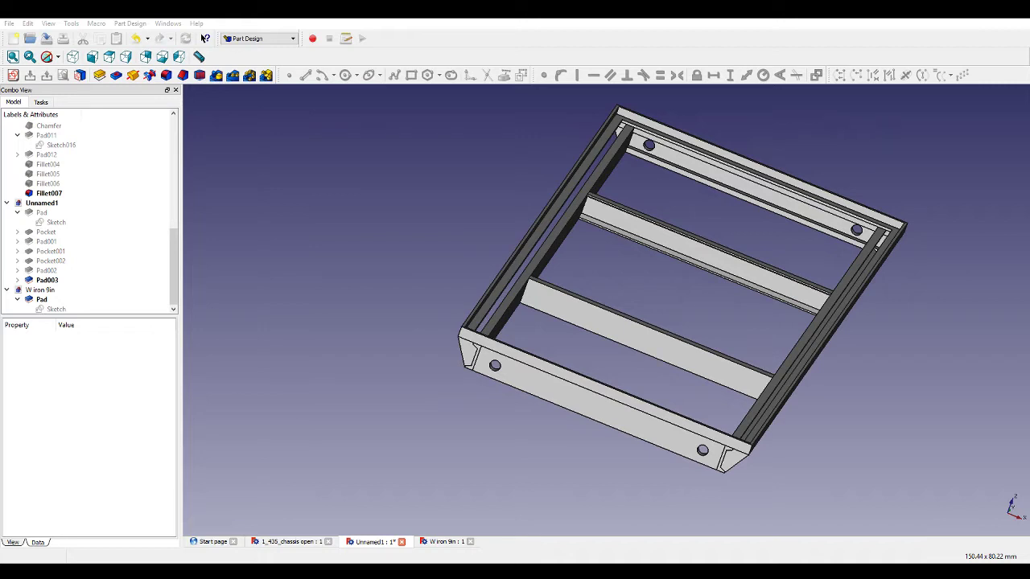
{"action": "middle_click_drag", "start_coordinate": [822, 424], "coordinate": [740, 305]}
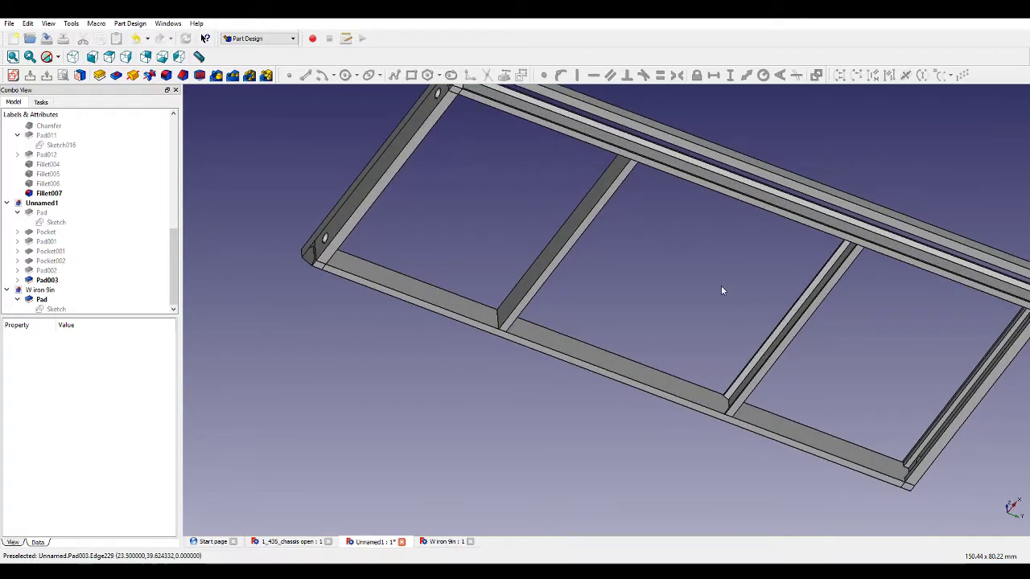
{"action": "middle_click_drag", "start_coordinate": [528, 158], "coordinate": [659, 401]}
{"action": "scroll", "coordinate": [658, 400], "scroll_direction": "up", "scroll_amount": 5}
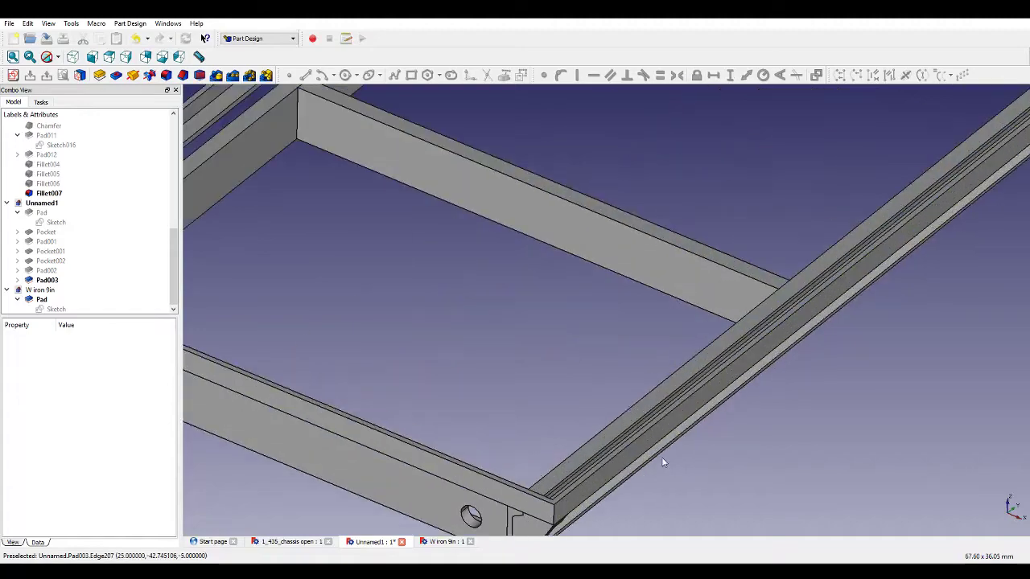
Create a new sketch on the right rail's inner top face and close it without drawing.
{"action": "left_click", "coordinate": [629, 415]}
{"action": "left_click", "coordinate": [16, 75]}
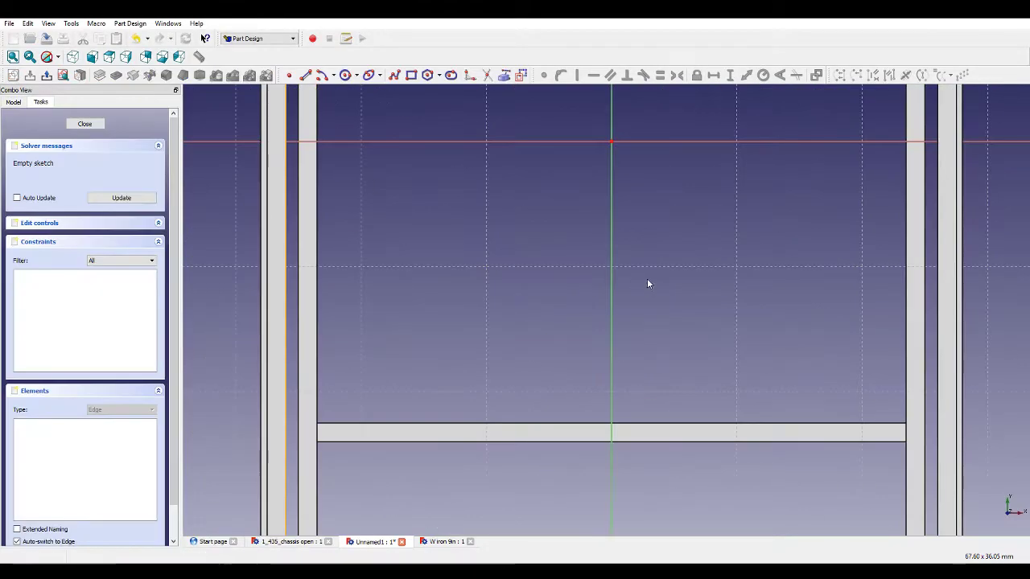
{"action": "scroll", "coordinate": [629, 245], "scroll_direction": "down", "scroll_amount": 2}
{"action": "mouse_move", "coordinate": [629, 244]}
{"action": "middle_mouse_down"}
{"action": "mouse_move", "coordinate": [625, 271]}
{"action": "mouse_move", "coordinate": [606, 193]}
{"action": "mouse_move", "coordinate": [486, 169]}
{"action": "mouse_move", "coordinate": [408, 178]}
{"action": "middle_mouse_up"}
{"action": "scroll", "coordinate": [602, 331], "scroll_direction": "down", "scroll_amount": 4}
{"action": "scroll", "coordinate": [555, 242], "scroll_direction": "up", "scroll_amount": 8}
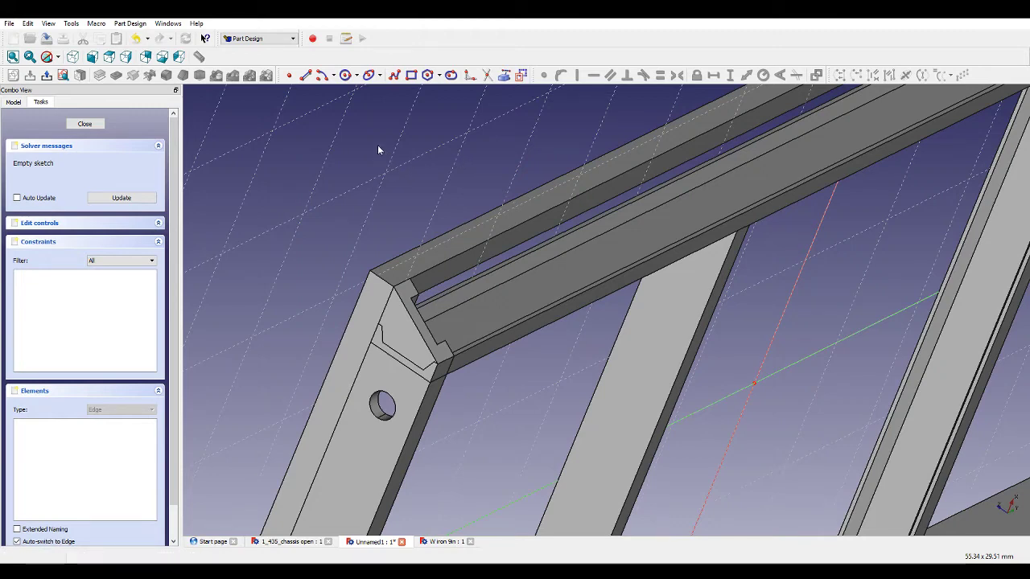
{"action": "middle_click_drag", "start_coordinate": [378, 148], "coordinate": [399, 152]}
{"action": "left_click", "coordinate": [101, 124]}
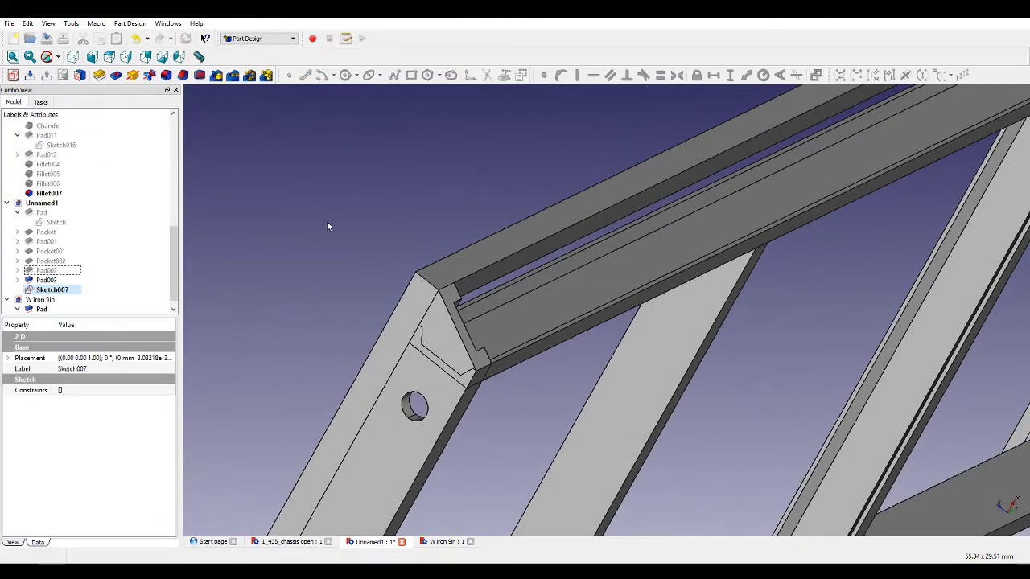
Select the front cross member's top face, open a new sketch on it, and close it again without drawing.
{"action": "mouse_move", "coordinate": [751, 327]}
{"action": "middle_mouse_down"}
{"action": "mouse_move", "coordinate": [587, 285]}
{"action": "mouse_move", "coordinate": [552, 386]}
{"action": "mouse_move", "coordinate": [644, 426]}
{"action": "mouse_move", "coordinate": [733, 429]}
{"action": "middle_mouse_up"}
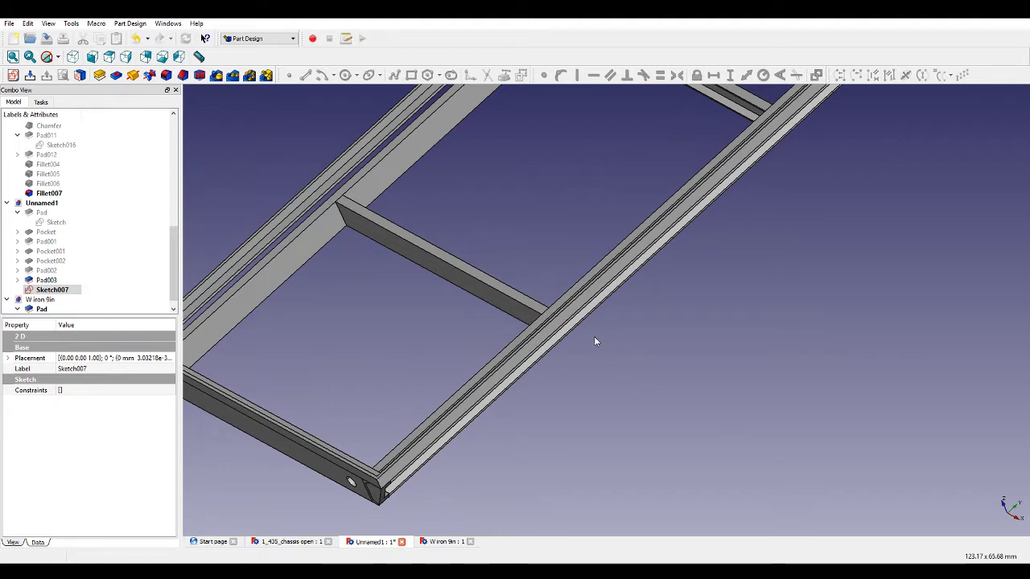
{"action": "left_click", "coordinate": [473, 275]}
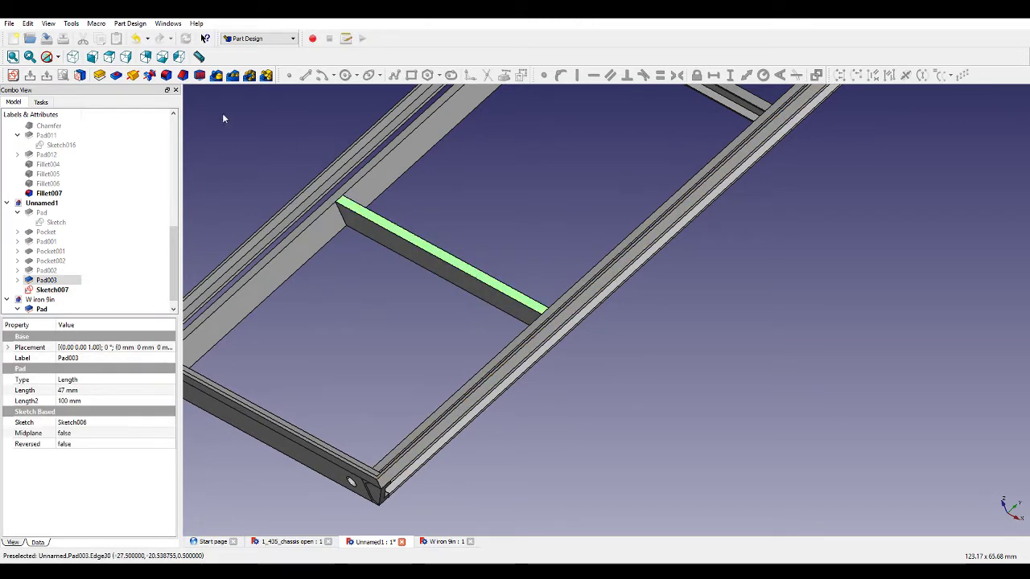
{"action": "left_click", "coordinate": [18, 76]}
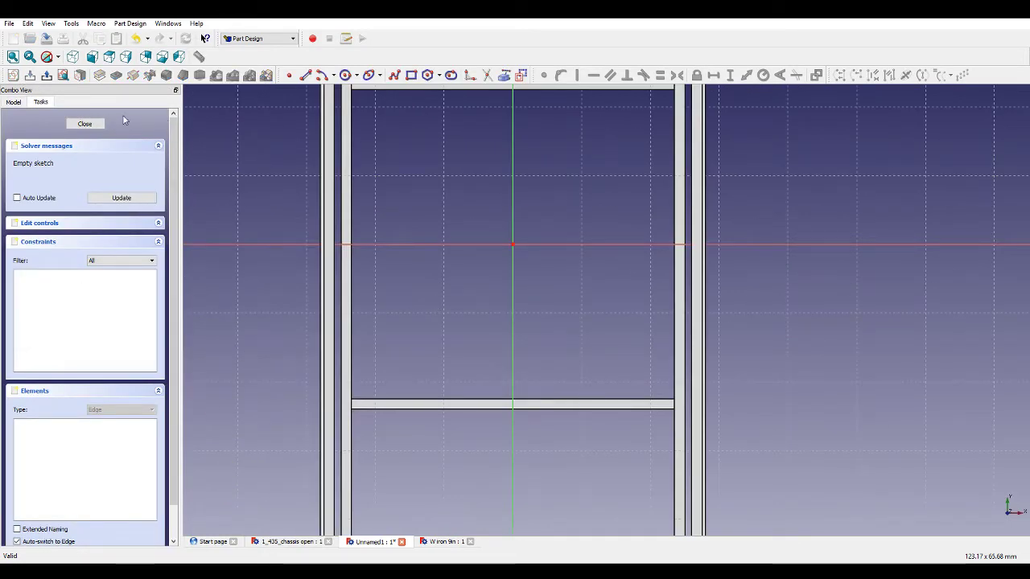
{"action": "scroll", "coordinate": [560, 301], "scroll_direction": "down", "scroll_amount": 5}
{"action": "mouse_move", "coordinate": [561, 301]}
{"action": "middle_mouse_down"}
{"action": "mouse_move", "coordinate": [595, 292]}
{"action": "mouse_move", "coordinate": [597, 229]}
{"action": "mouse_move", "coordinate": [588, 239]}
{"action": "mouse_move", "coordinate": [401, 182]}
{"action": "middle_mouse_up"}
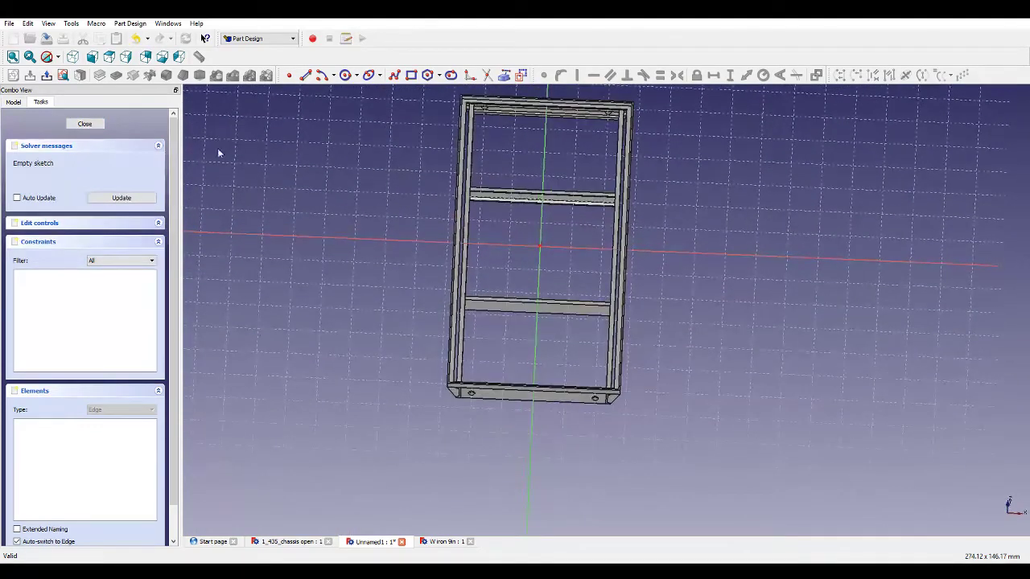
{"action": "left_click", "coordinate": [84, 123]}
{"action": "scroll", "coordinate": [483, 310], "scroll_direction": "up", "scroll_amount": 3}
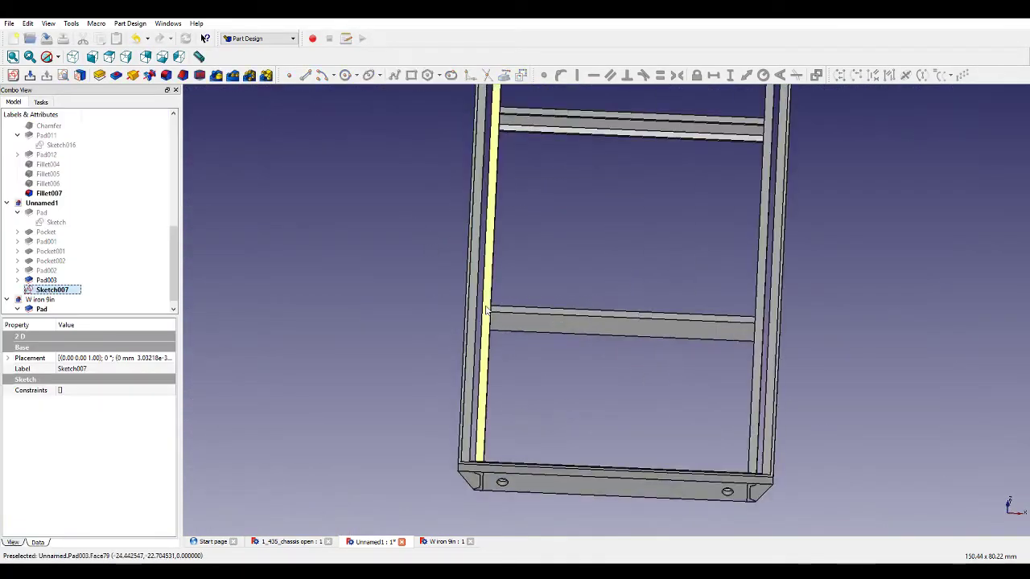
Select the rail's top face, open a sketch, and draw a polyline left of centre from the rear end member through both cross members to the front end member.
{"action": "left_click", "coordinate": [486, 310]}
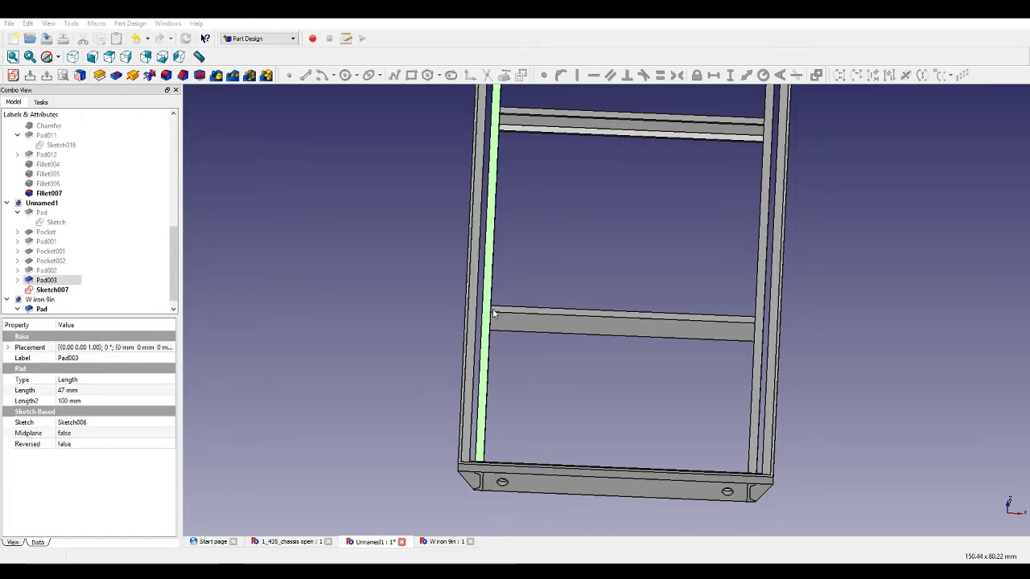
{"action": "scroll", "coordinate": [576, 323], "scroll_direction": "down", "scroll_amount": 3}
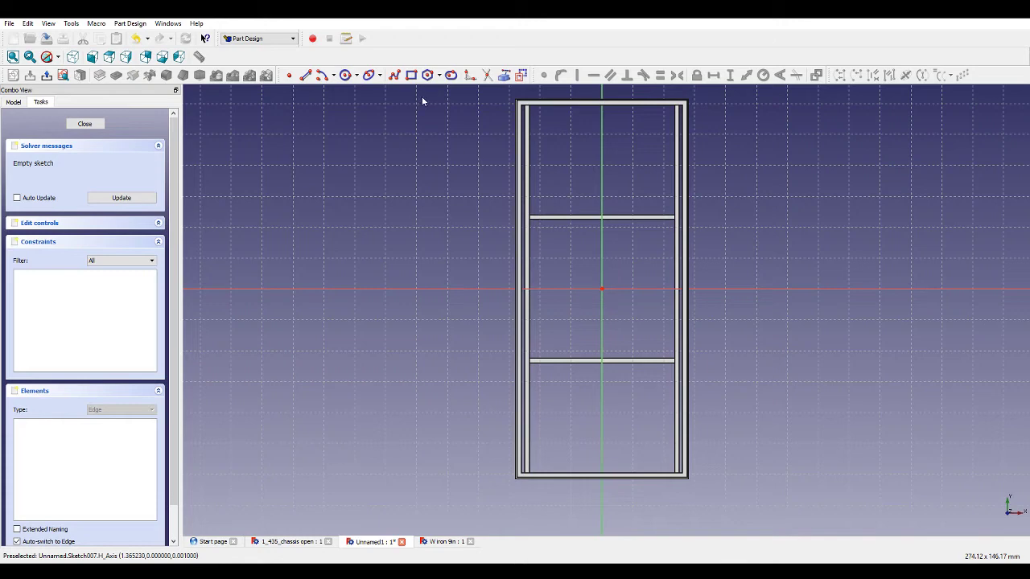
{"action": "left_click", "coordinate": [394, 75]}
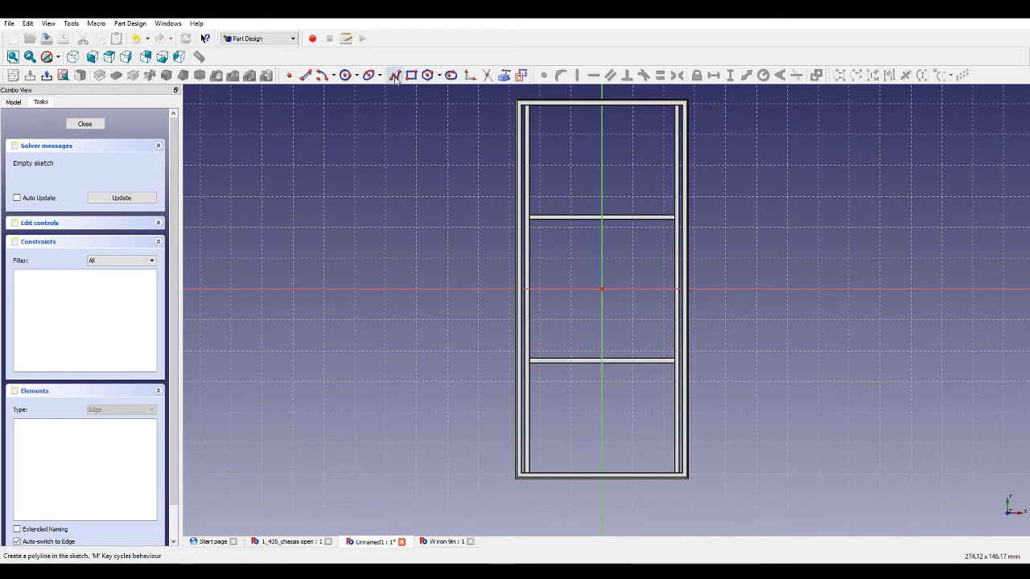
{"action": "scroll", "coordinate": [601, 460], "scroll_direction": "up", "scroll_amount": 4}
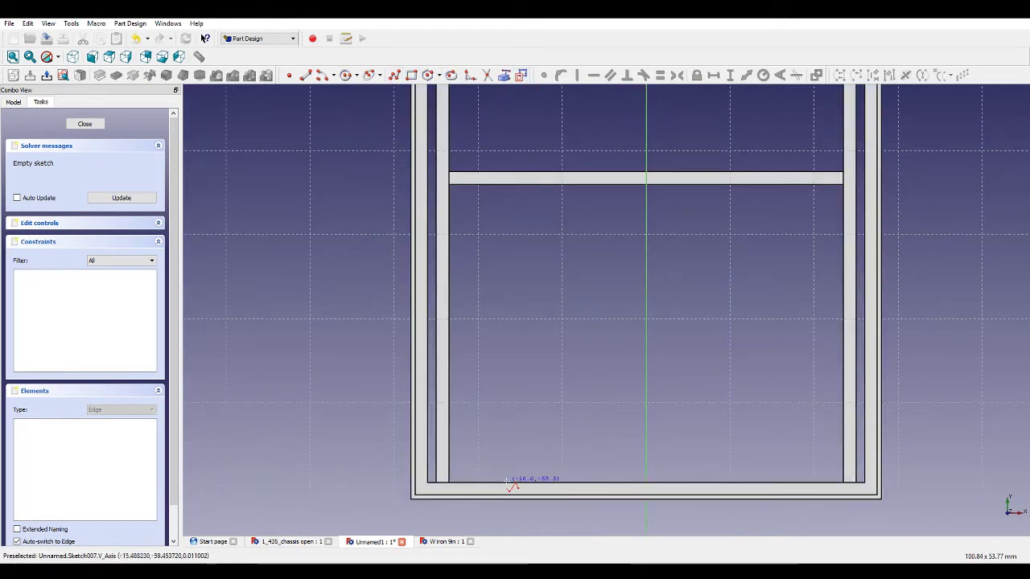
{"action": "left_click", "coordinate": [500, 481]}
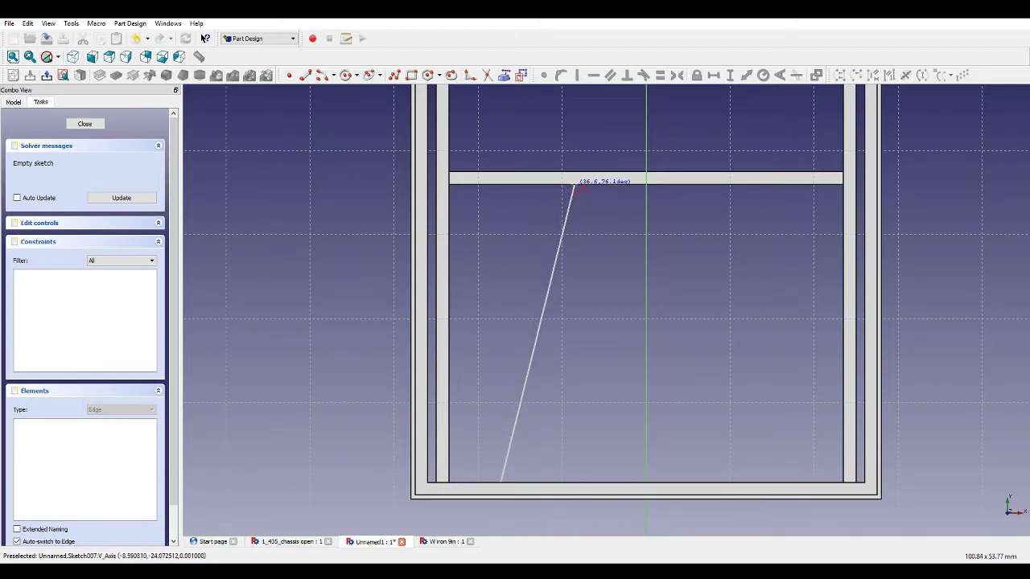
{"action": "left_click", "coordinate": [575, 183]}
{"action": "scroll", "coordinate": [603, 266], "scroll_direction": "down", "scroll_amount": 3}
{"action": "scroll", "coordinate": [611, 257], "scroll_direction": "up", "scroll_amount": 4}
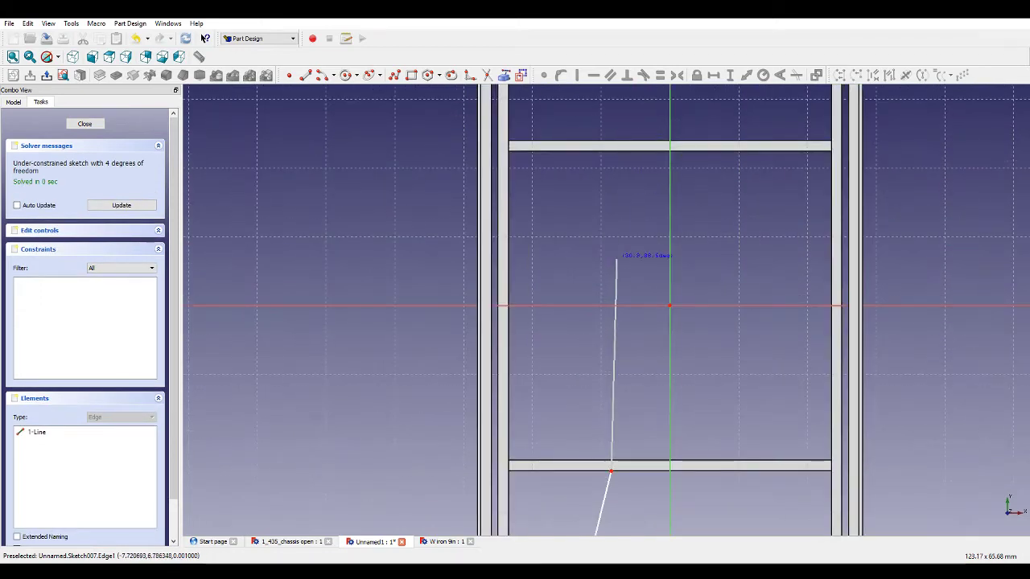
{"action": "left_click", "coordinate": [609, 305]}
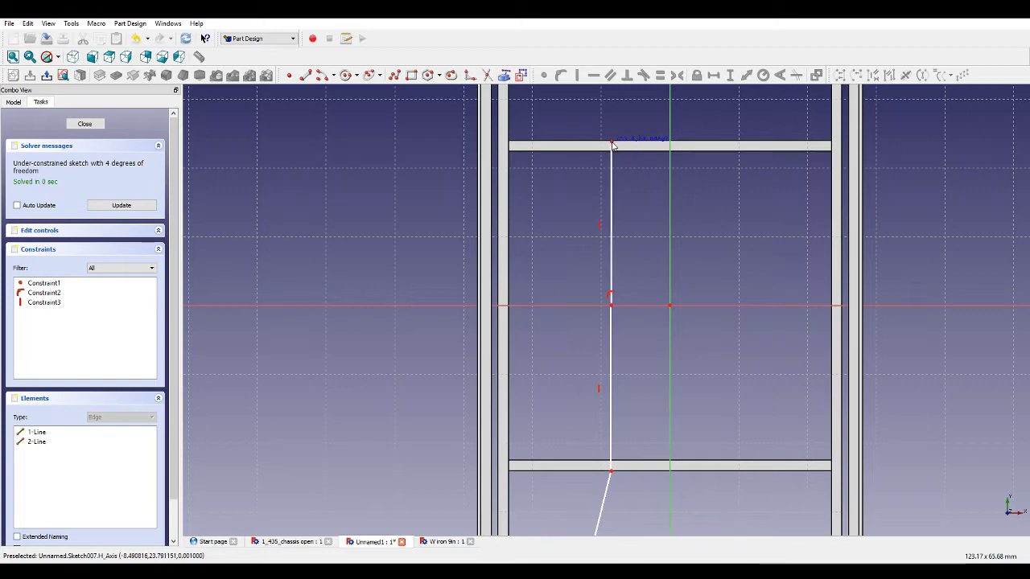
{"action": "left_click", "coordinate": [611, 145]}
{"action": "scroll", "coordinate": [612, 147], "scroll_direction": "down", "scroll_amount": 3}
{"action": "scroll", "coordinate": [623, 161], "scroll_direction": "up", "scroll_amount": 4}
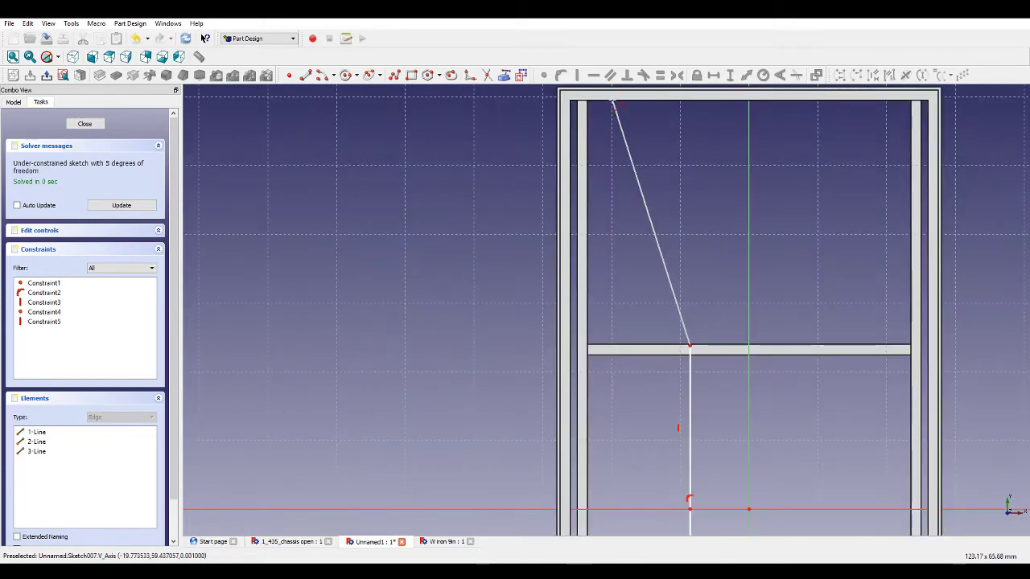
{"action": "left_click", "coordinate": [613, 103]}
Run the polyline back parallel to the first edges down to the rear end member and close the gap with a short line, forming a bent bar.
{"action": "left_click", "coordinate": [628, 102]}
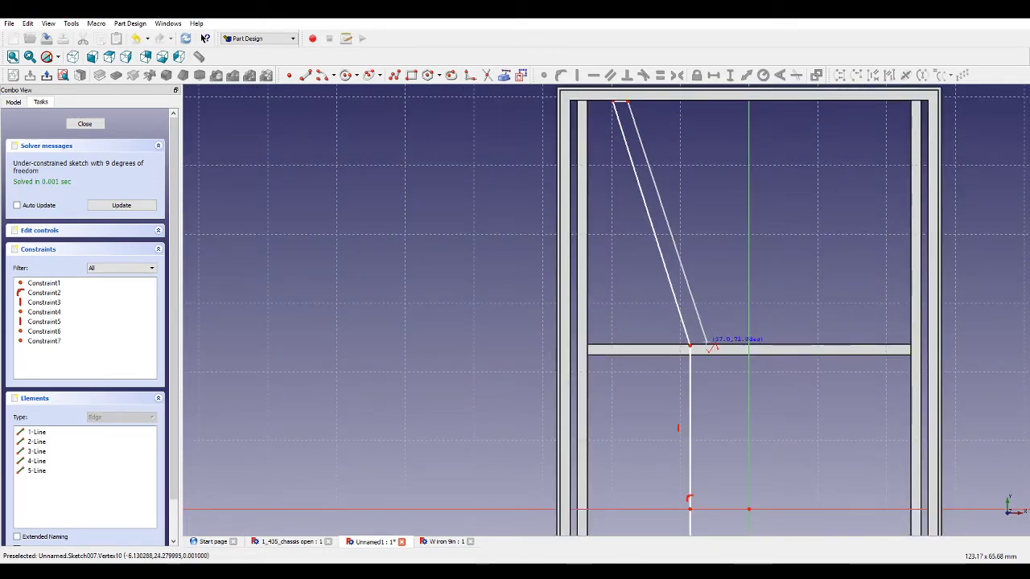
{"action": "left_click", "coordinate": [704, 347]}
{"action": "scroll", "coordinate": [706, 378], "scroll_direction": "down", "scroll_amount": 3}
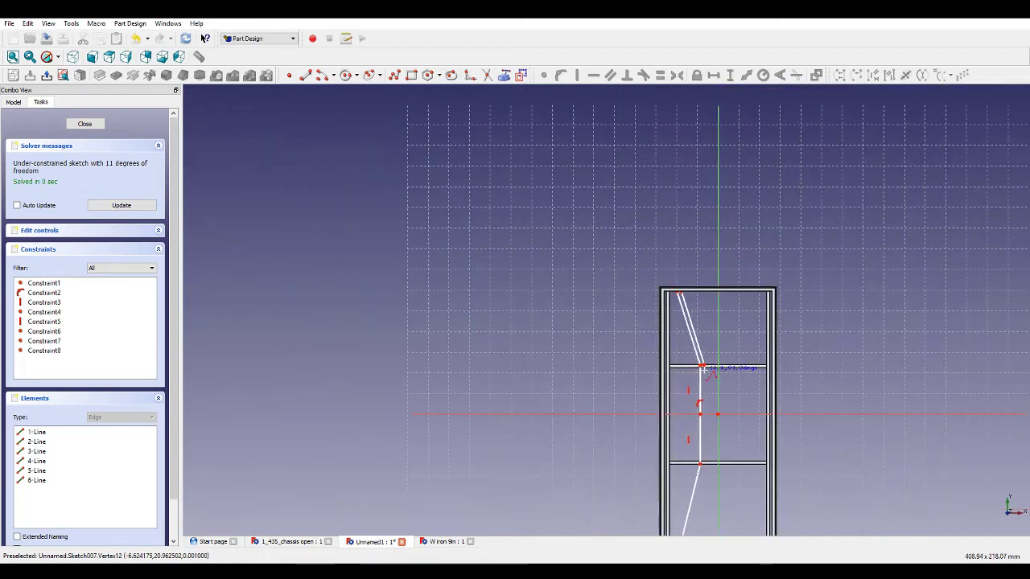
{"action": "scroll", "coordinate": [706, 434], "scroll_direction": "up", "scroll_amount": 4}
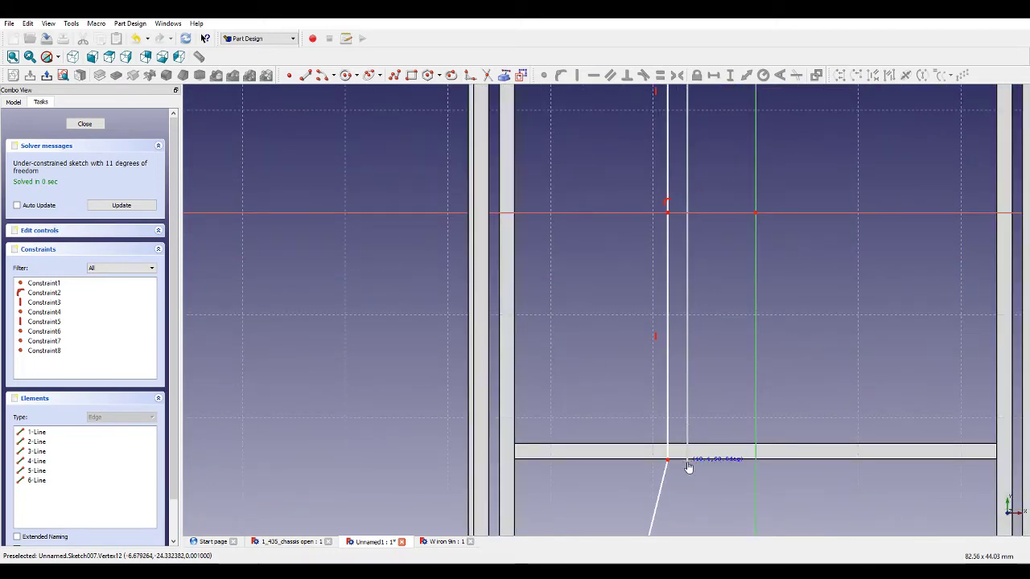
{"action": "left_click", "coordinate": [689, 465]}
{"action": "scroll", "coordinate": [700, 455], "scroll_direction": "down", "scroll_amount": 5}
{"action": "scroll", "coordinate": [711, 455], "scroll_direction": "up", "scroll_amount": 5}
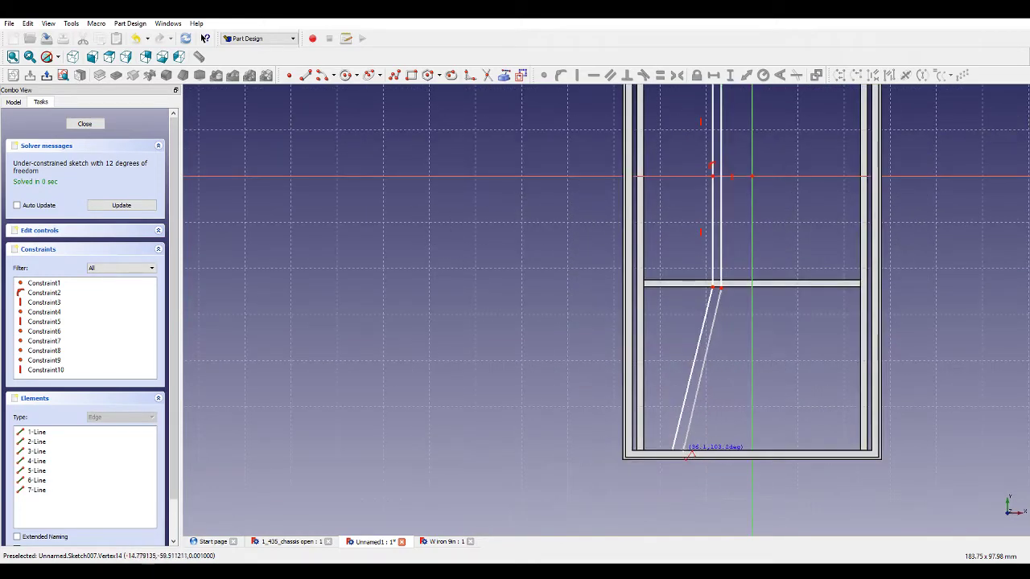
{"action": "left_click", "coordinate": [695, 470]}
{"action": "scroll", "coordinate": [680, 454], "scroll_direction": "up", "scroll_amount": 5}
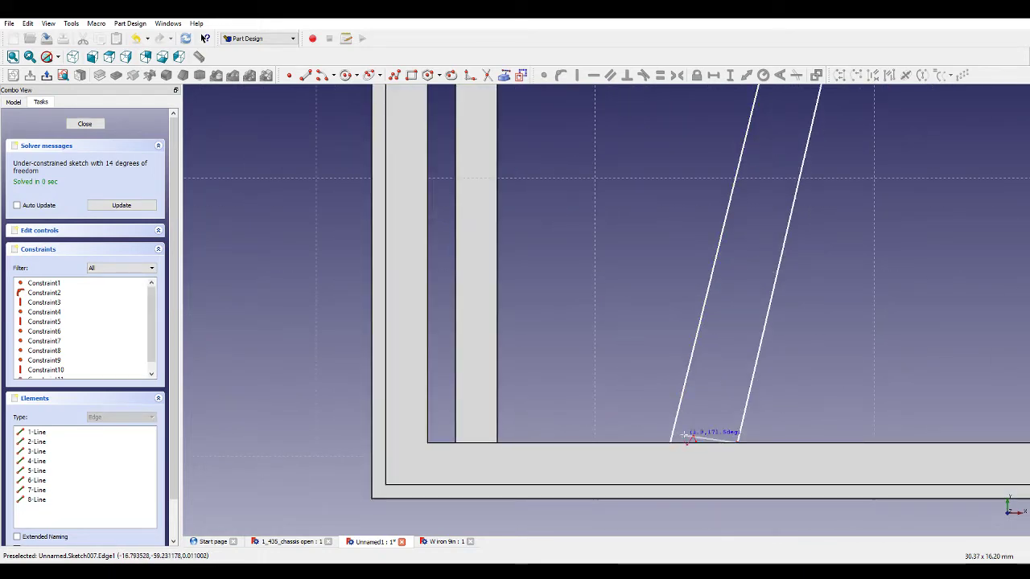
{"action": "right_click", "coordinate": [686, 434]}
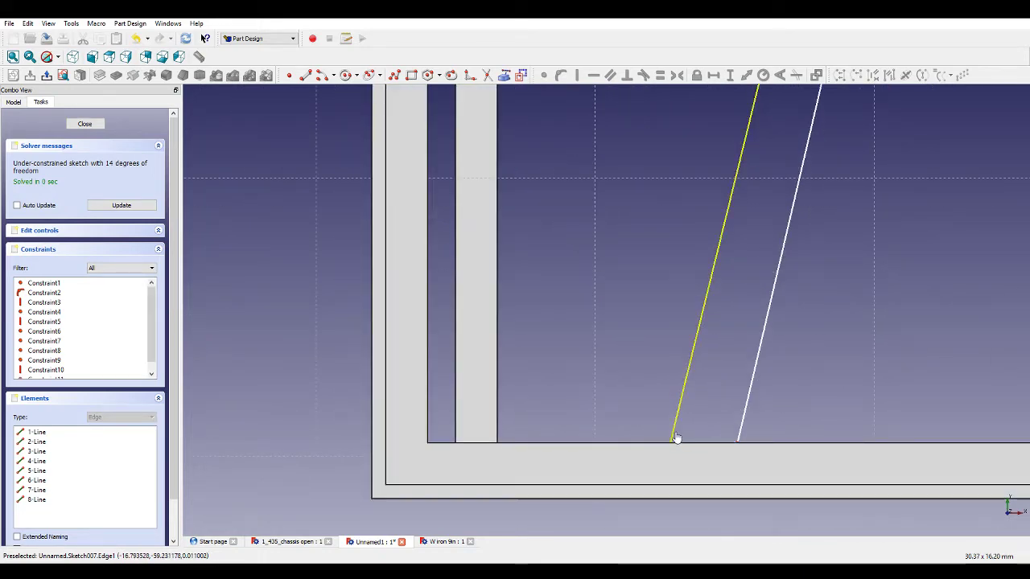
{"action": "left_click", "coordinate": [306, 74]}
{"action": "left_click", "coordinate": [670, 430]}
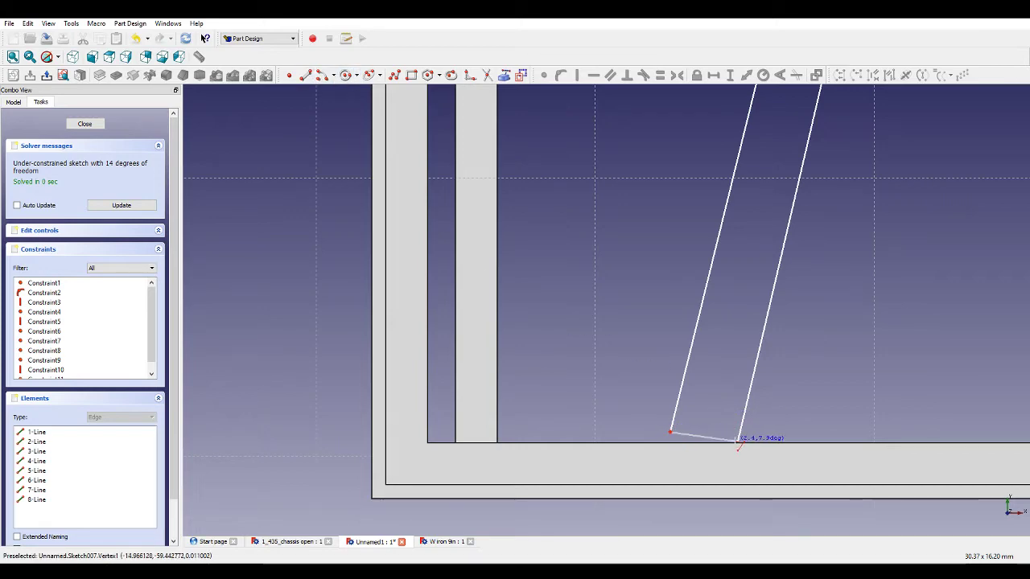
{"action": "left_click", "coordinate": [737, 440]}
Start a second polyline for a mirrored bar right of centre, drawing its rear diagonal edges between the cross member and the rear end member.
{"action": "scroll", "coordinate": [756, 386], "scroll_direction": "down", "scroll_amount": 3}
{"action": "scroll", "coordinate": [748, 362], "scroll_direction": "down", "scroll_amount": 6}
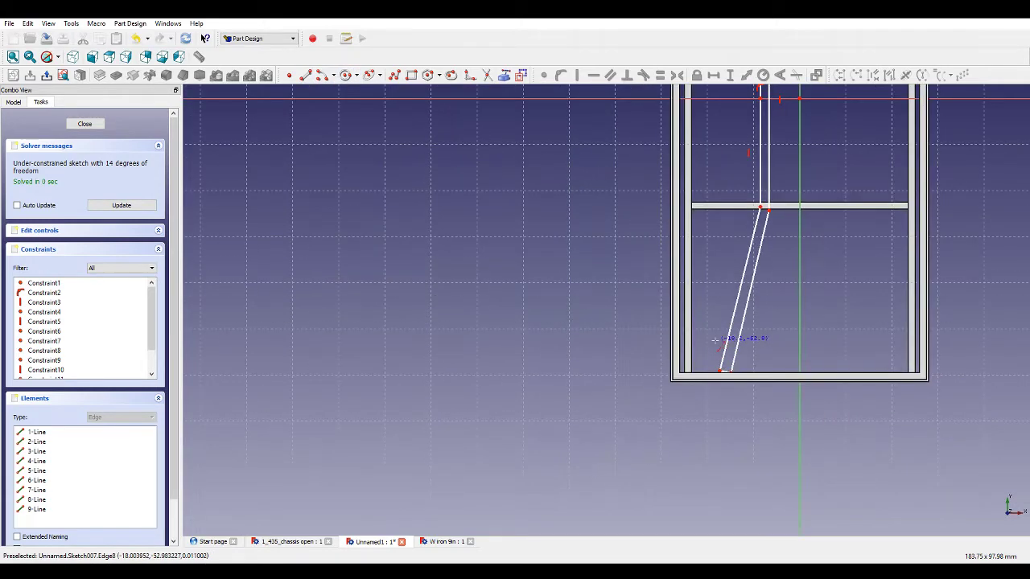
{"action": "scroll", "coordinate": [994, 101], "scroll_direction": "up", "scroll_amount": 3}
{"action": "scroll", "coordinate": [880, 240], "scroll_direction": "up", "scroll_amount": 1}
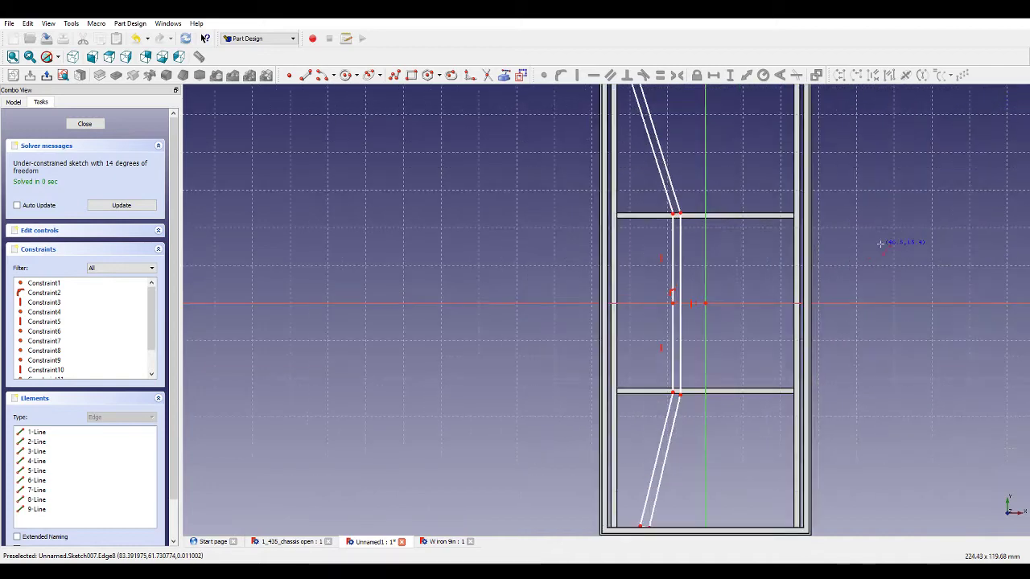
{"action": "scroll", "coordinate": [748, 418], "scroll_direction": "down", "scroll_amount": 3}
{"action": "scroll", "coordinate": [748, 418], "scroll_direction": "up", "scroll_amount": 5}
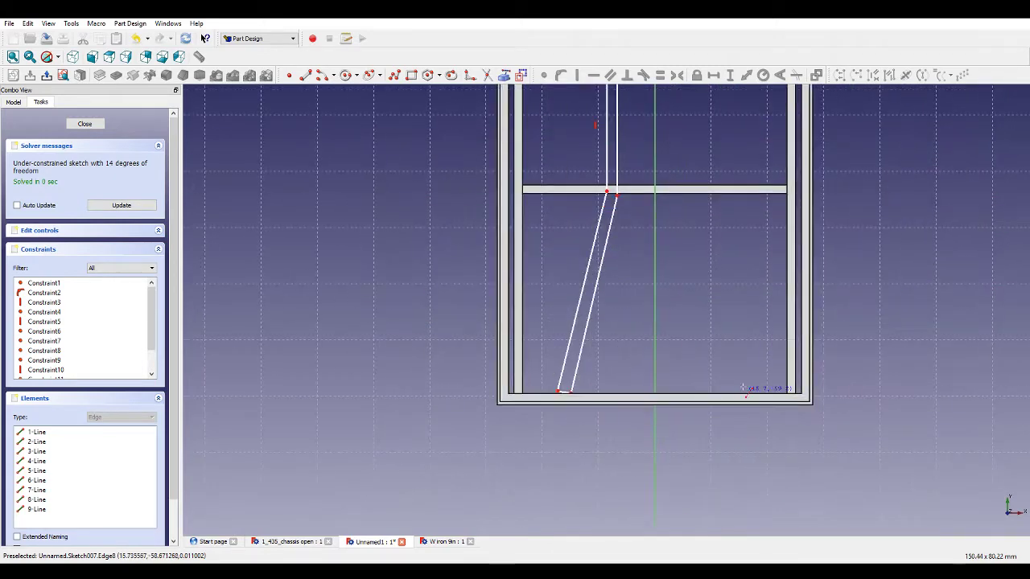
{"action": "left_click", "coordinate": [438, 74]}
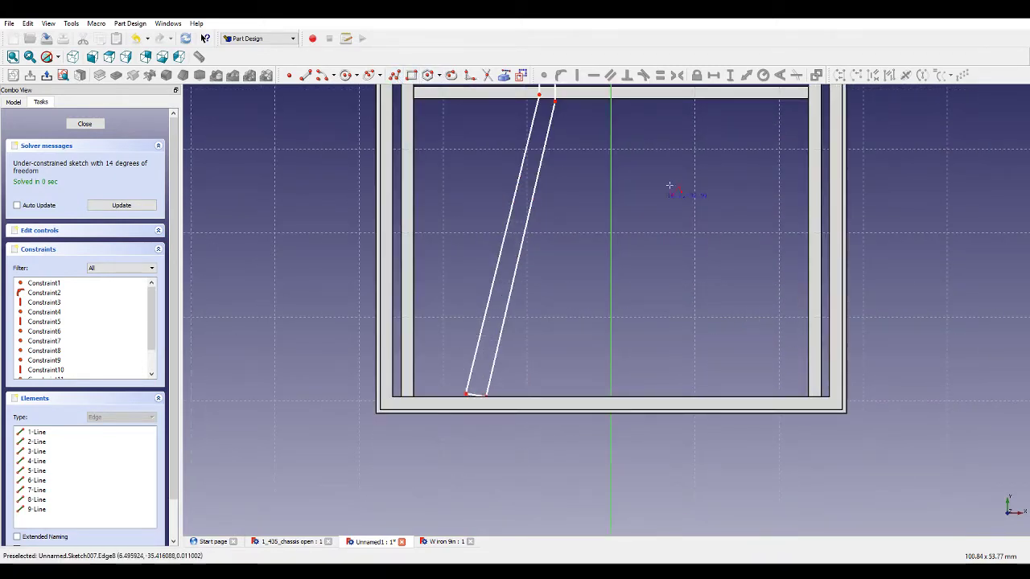
{"action": "left_click", "coordinate": [678, 102]}
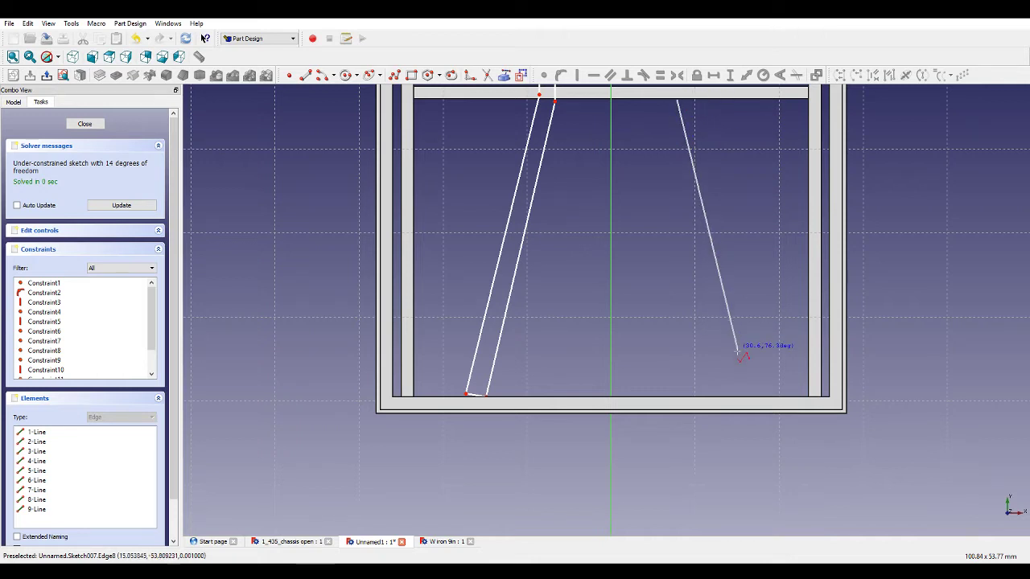
{"action": "left_click", "coordinate": [751, 394]}
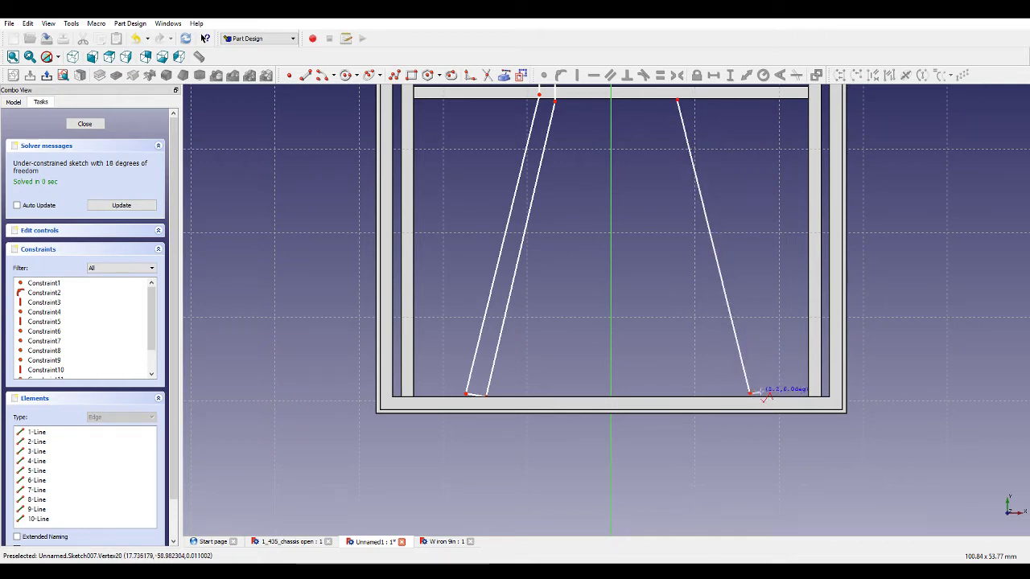
{"action": "left_click", "coordinate": [764, 393]}
{"action": "left_click", "coordinate": [693, 101]}
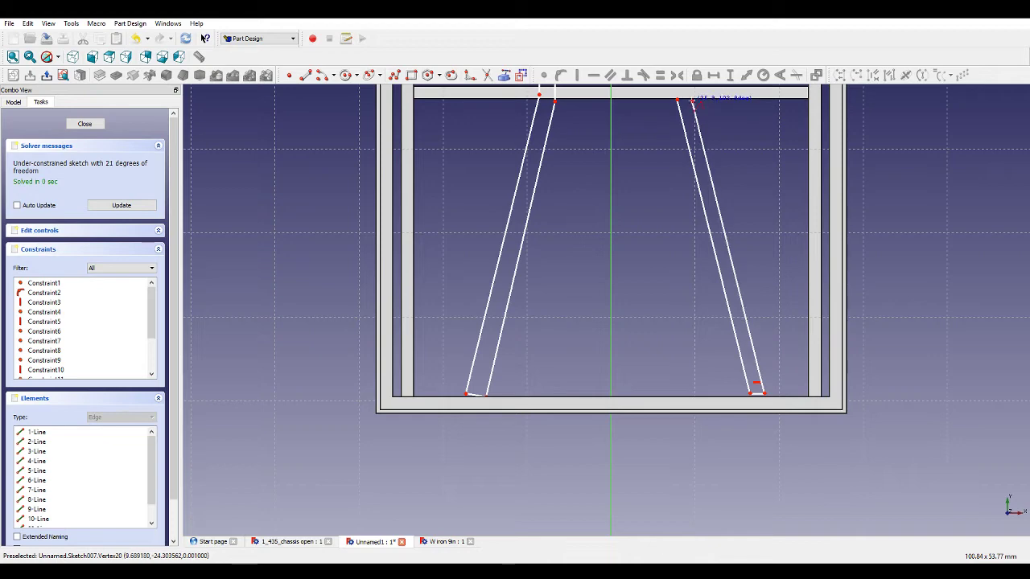
Continue the right bar's outline through the middle section and up to the front end member and back.
{"action": "scroll", "coordinate": [760, 269], "scroll_direction": "down", "scroll_amount": 8}
{"action": "scroll", "coordinate": [746, 169], "scroll_direction": "up", "scroll_amount": 5}
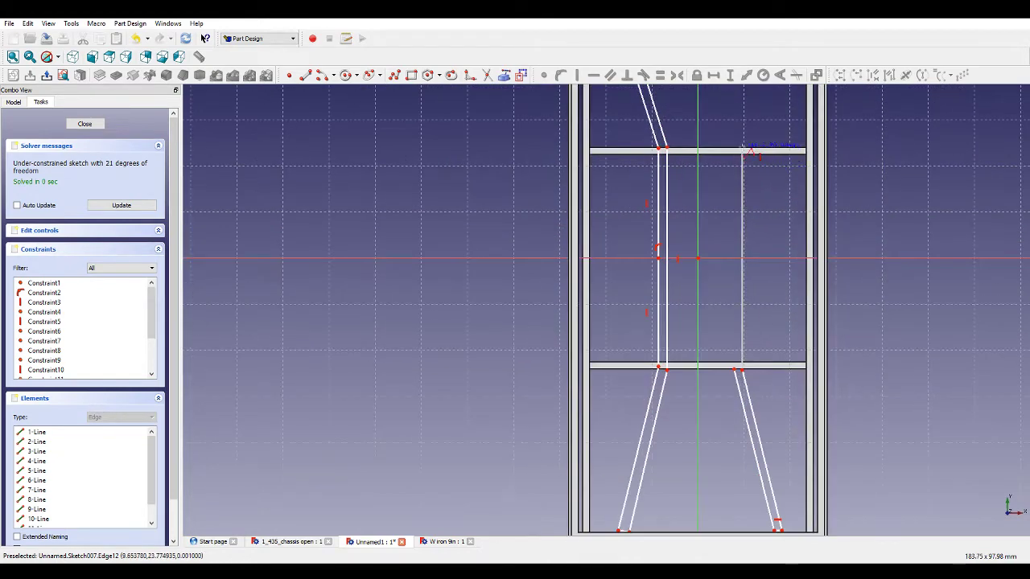
{"action": "scroll", "coordinate": [746, 175], "scroll_direction": "down", "scroll_amount": 3}
{"action": "scroll", "coordinate": [776, 129], "scroll_direction": "up", "scroll_amount": 5}
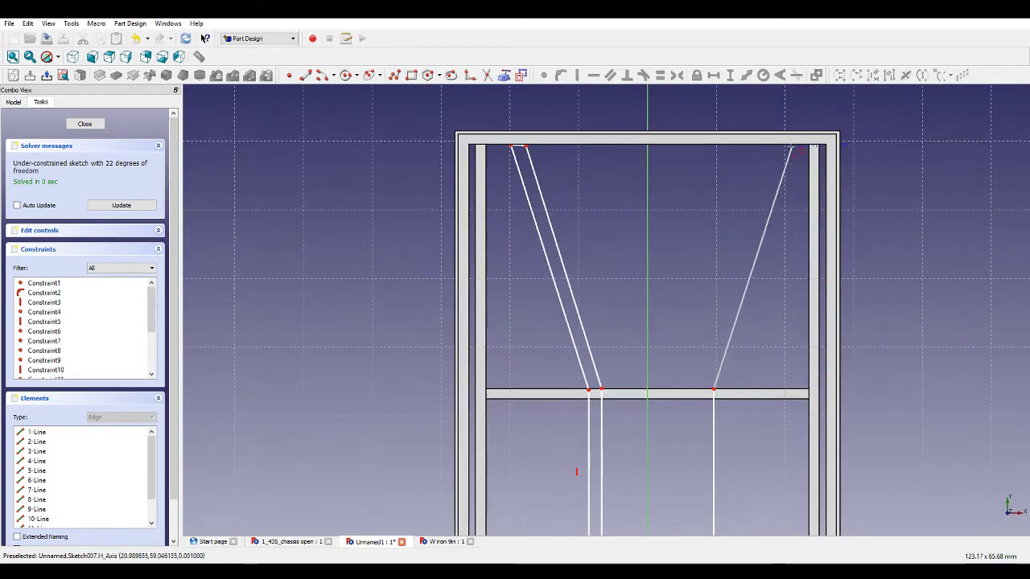
{"action": "left_click", "coordinate": [785, 148]}
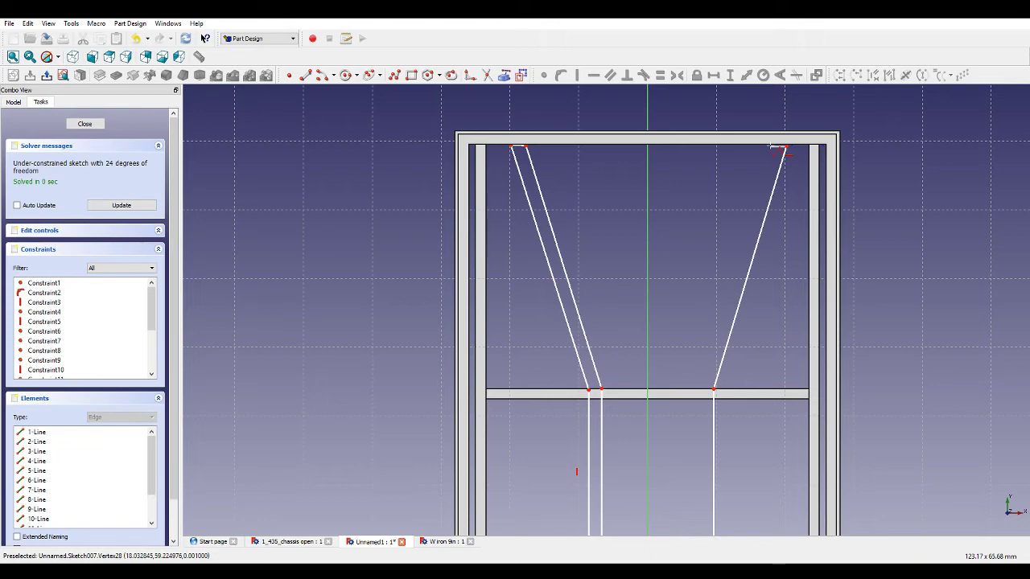
{"action": "left_click", "coordinate": [700, 390]}
{"action": "scroll", "coordinate": [706, 377], "scroll_direction": "down", "scroll_amount": 5}
{"action": "scroll", "coordinate": [704, 481], "scroll_direction": "up", "scroll_amount": 5}
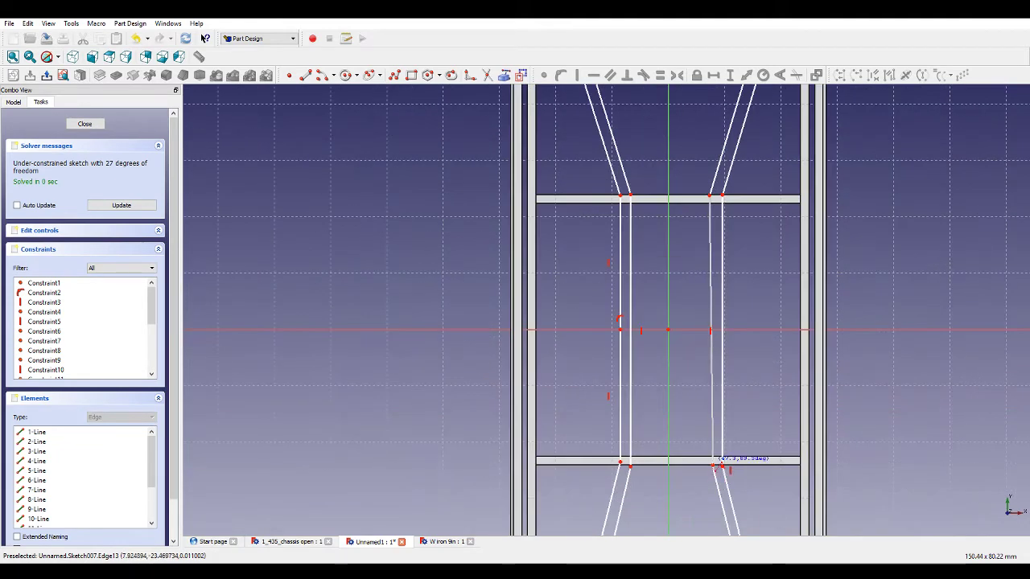
{"action": "left_click", "coordinate": [713, 465]}
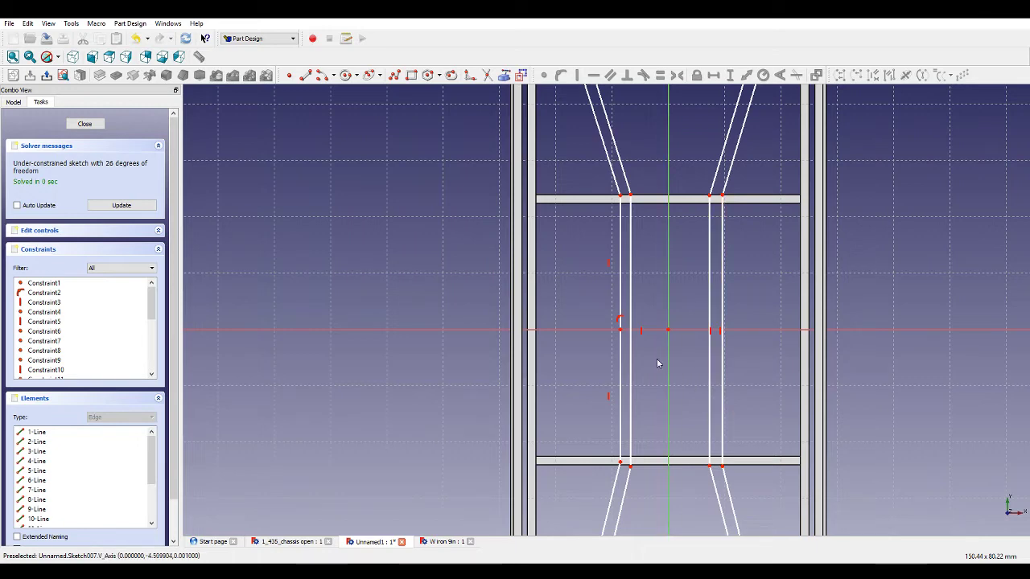
Draw a two-segment line across the front end member joining the inner ends of both bars at a point on the vertical axis.
{"action": "scroll", "coordinate": [653, 361], "scroll_direction": "down", "scroll_amount": 3}
{"action": "scroll", "coordinate": [698, 169], "scroll_direction": "up", "scroll_amount": 5}
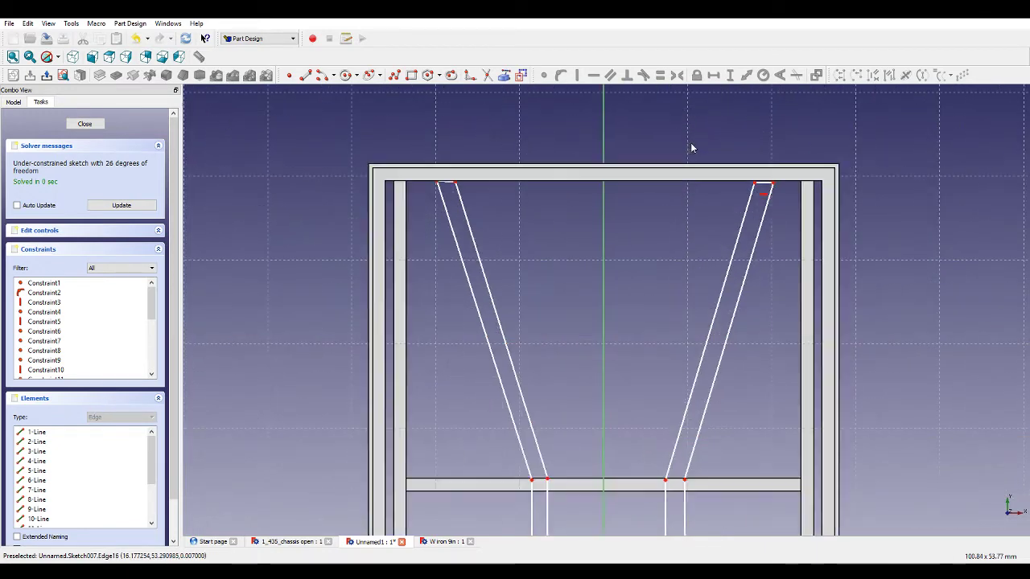
{"action": "scroll", "coordinate": [683, 144], "scroll_direction": "up", "scroll_amount": 2}
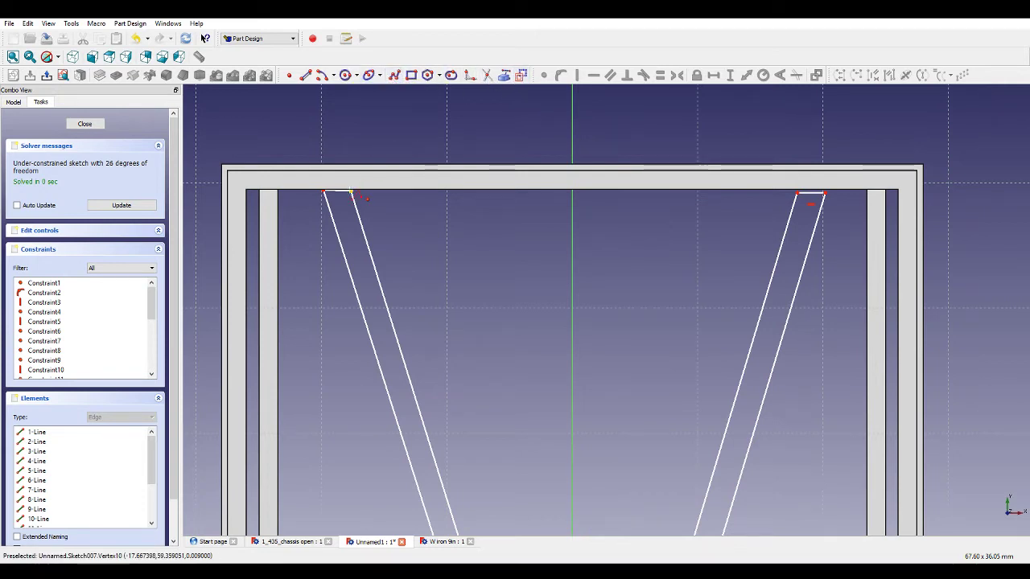
{"action": "left_click", "coordinate": [351, 193]}
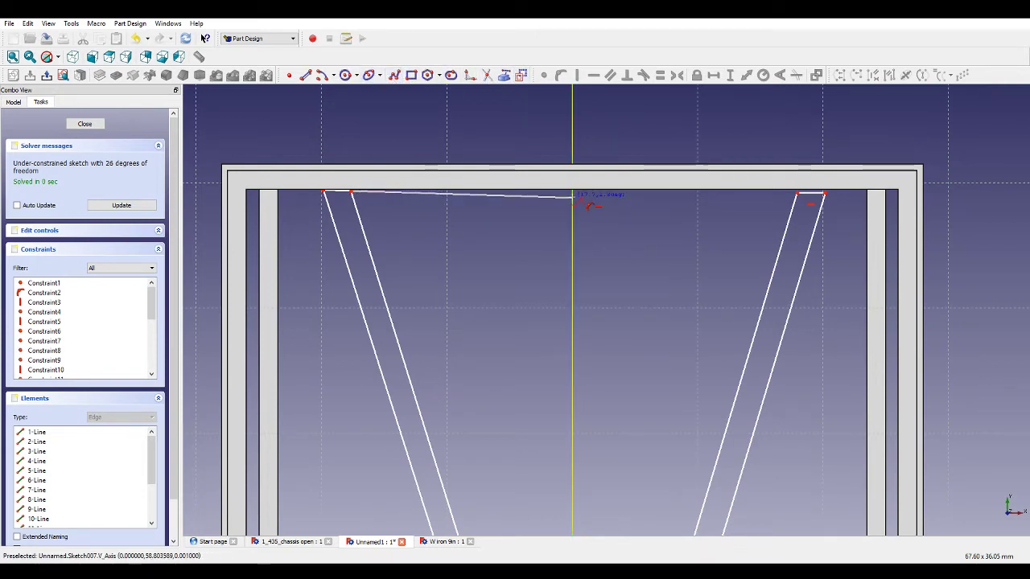
{"action": "left_click", "coordinate": [571, 199]}
{"action": "left_click", "coordinate": [796, 193]}
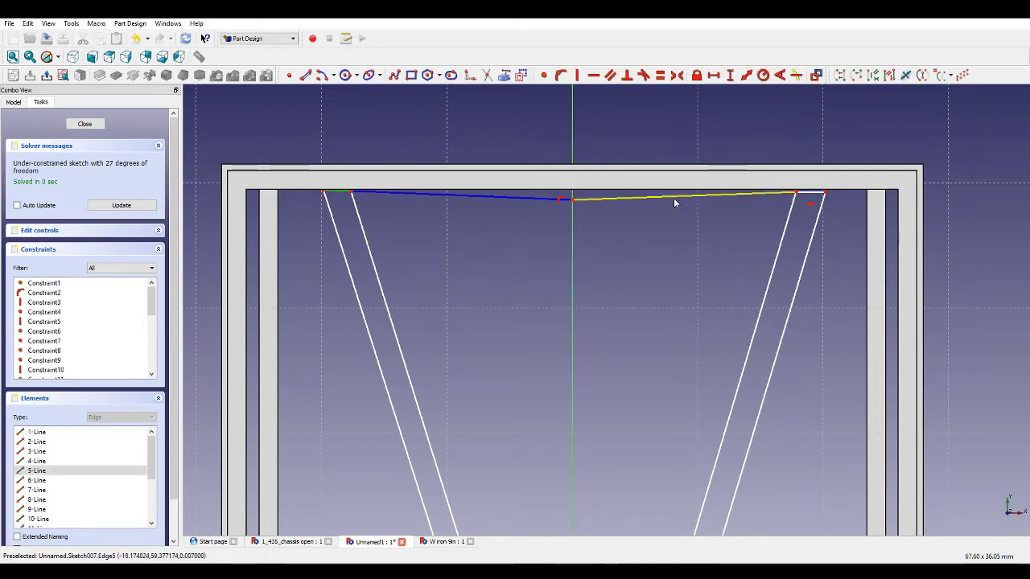
Constrain both front joining segments to be horizontal and equal in length.
{"action": "left_click", "coordinate": [673, 198]}
{"action": "left_click", "coordinate": [550, 201]}
{"action": "left_click", "coordinate": [592, 75]}
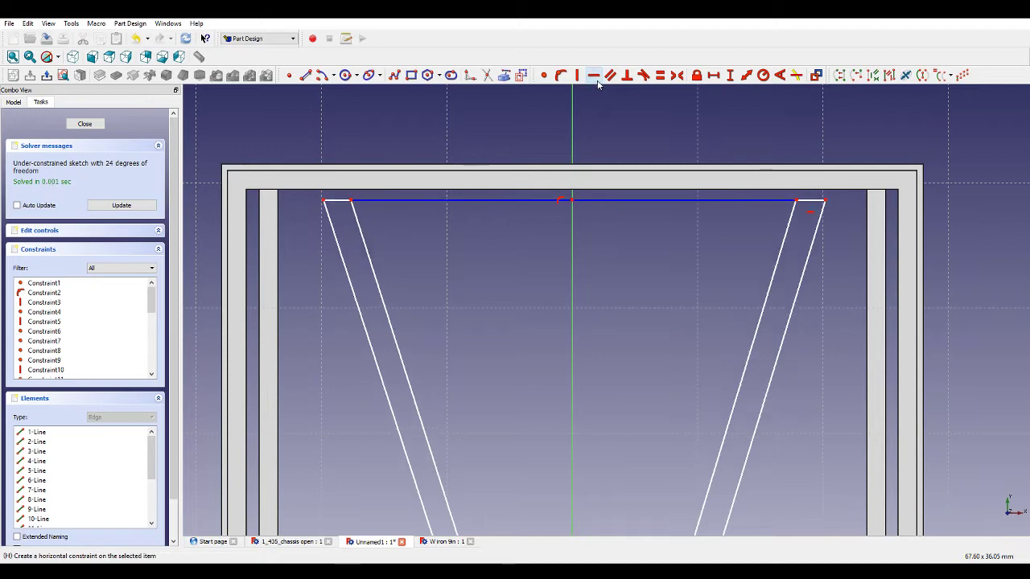
{"action": "left_click", "coordinate": [602, 202]}
{"action": "left_click", "coordinate": [533, 202]}
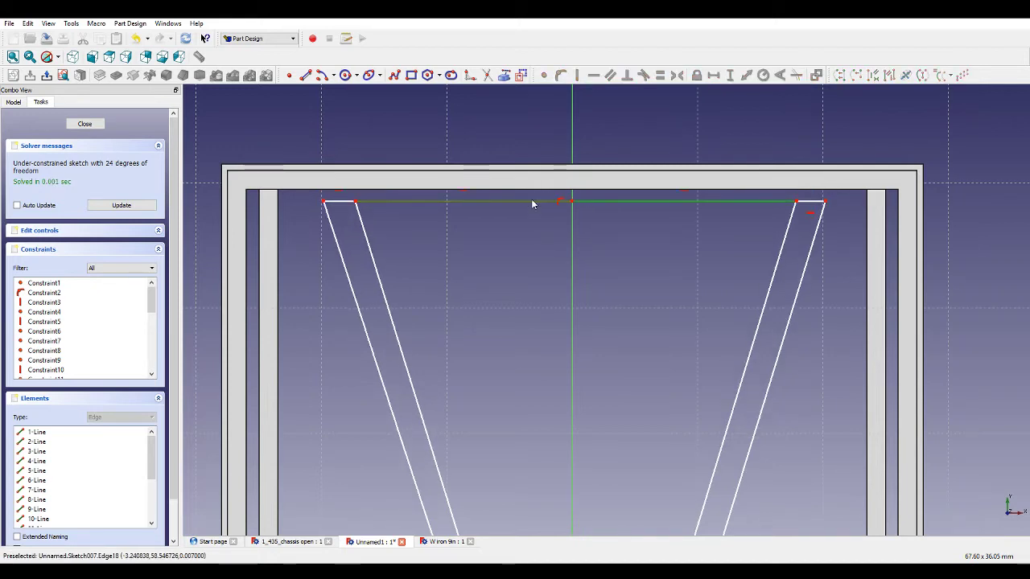
{"action": "left_click", "coordinate": [659, 75]}
Make the two short end edges of the bars at the front end member equal in length.
{"action": "left_click", "coordinate": [808, 201]}
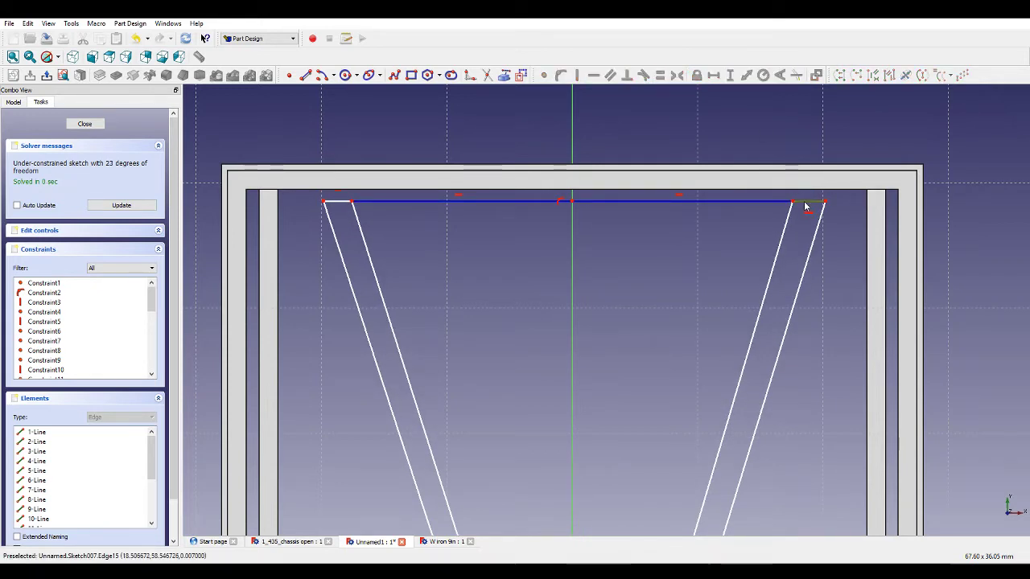
{"action": "left_click", "coordinate": [341, 201]}
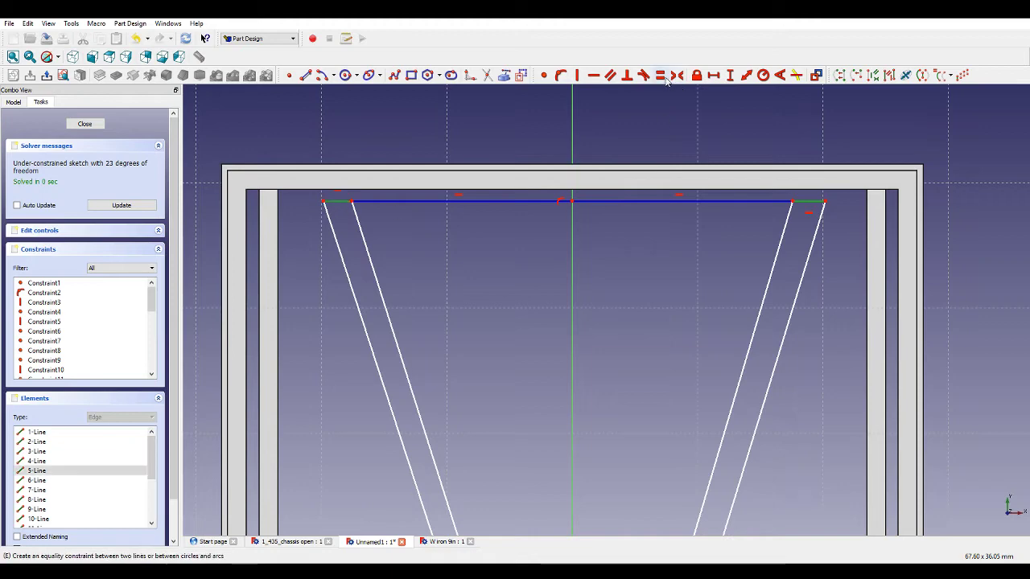
{"action": "left_click", "coordinate": [661, 75]}
Draw a two-segment line along the front cross member joining the bars' inner corners through a point on the vertical axis.
{"action": "scroll", "coordinate": [651, 189], "scroll_direction": "down", "scroll_amount": 4}
{"action": "scroll", "coordinate": [538, 266], "scroll_direction": "up", "scroll_amount": 5}
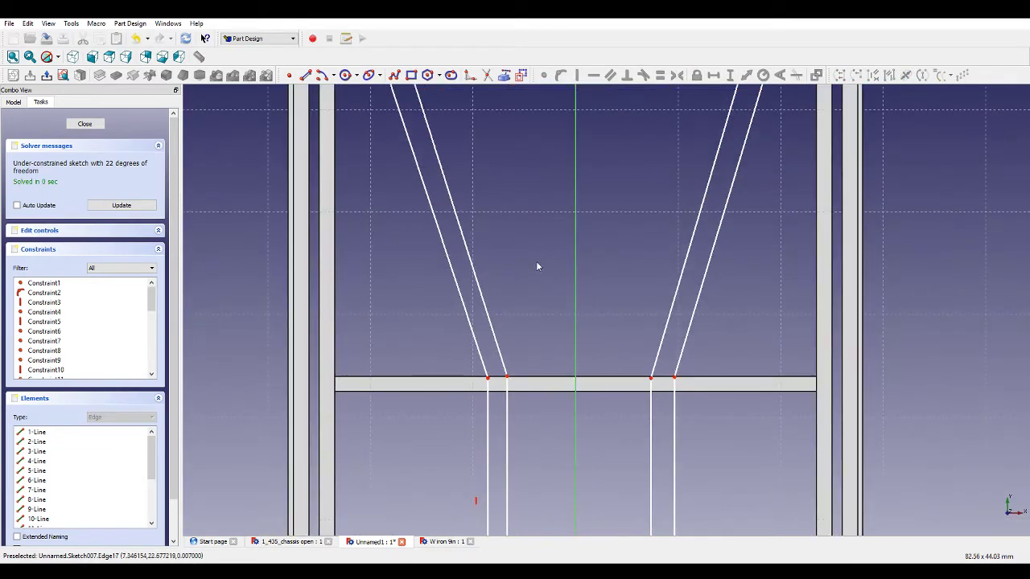
{"action": "scroll", "coordinate": [527, 438], "scroll_direction": "up", "scroll_amount": 1}
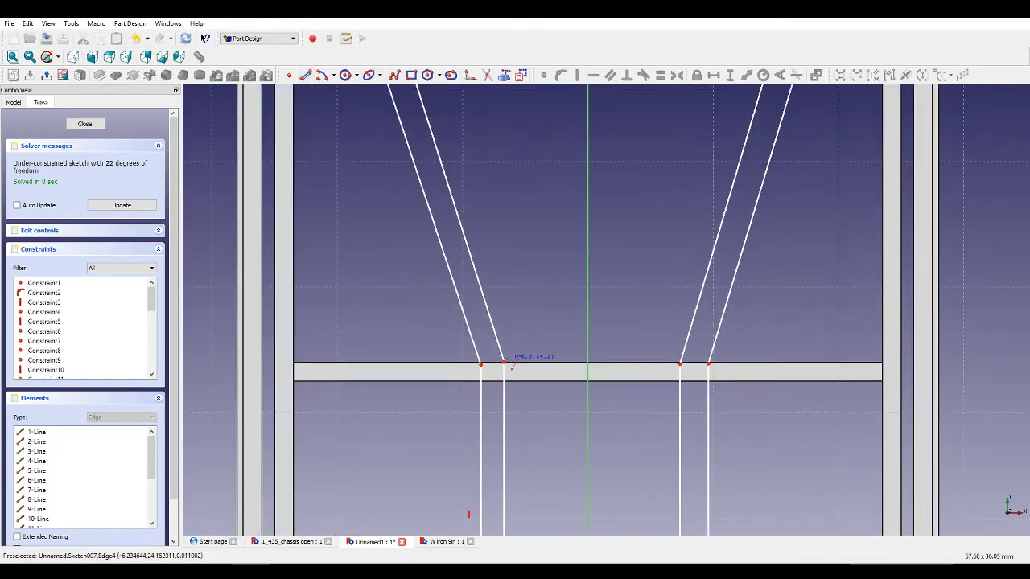
{"action": "left_click", "coordinate": [504, 361]}
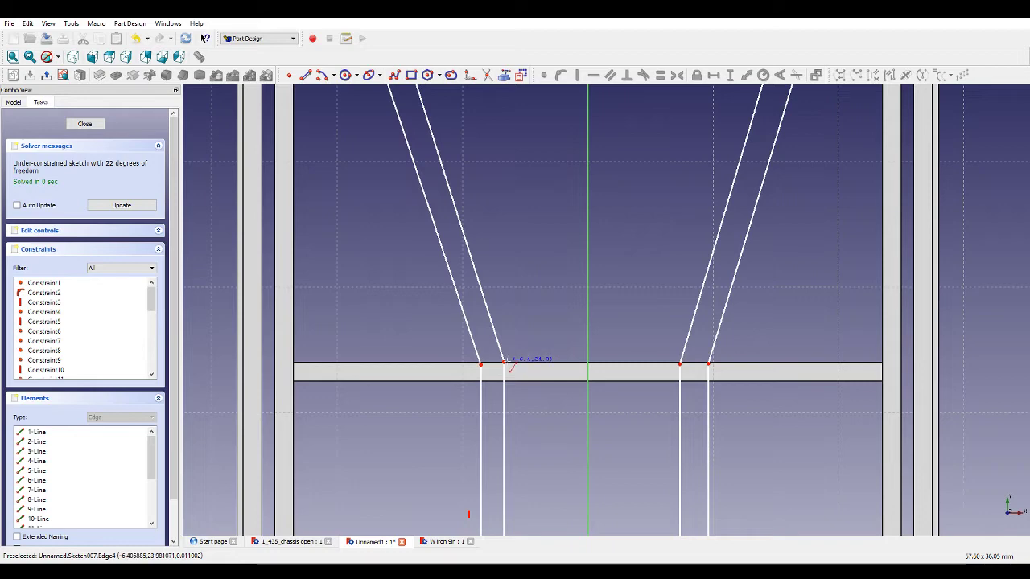
{"action": "left_click", "coordinate": [587, 363]}
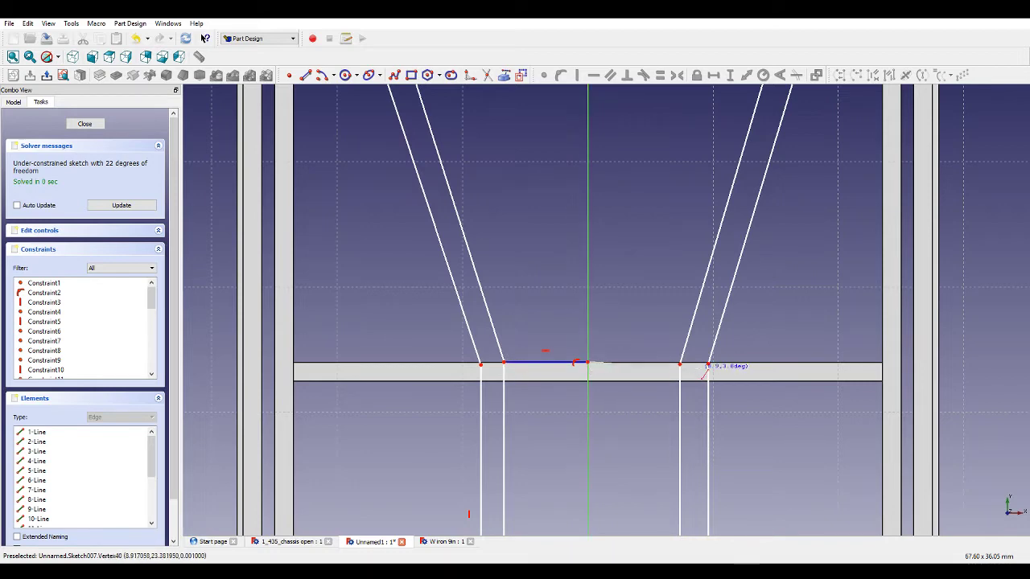
{"action": "left_click", "coordinate": [681, 363]}
Draw a joining line along the rear cross member between the bars' inner corners, meeting the vertical axis.
{"action": "scroll", "coordinate": [632, 421], "scroll_direction": "down", "scroll_amount": 5}
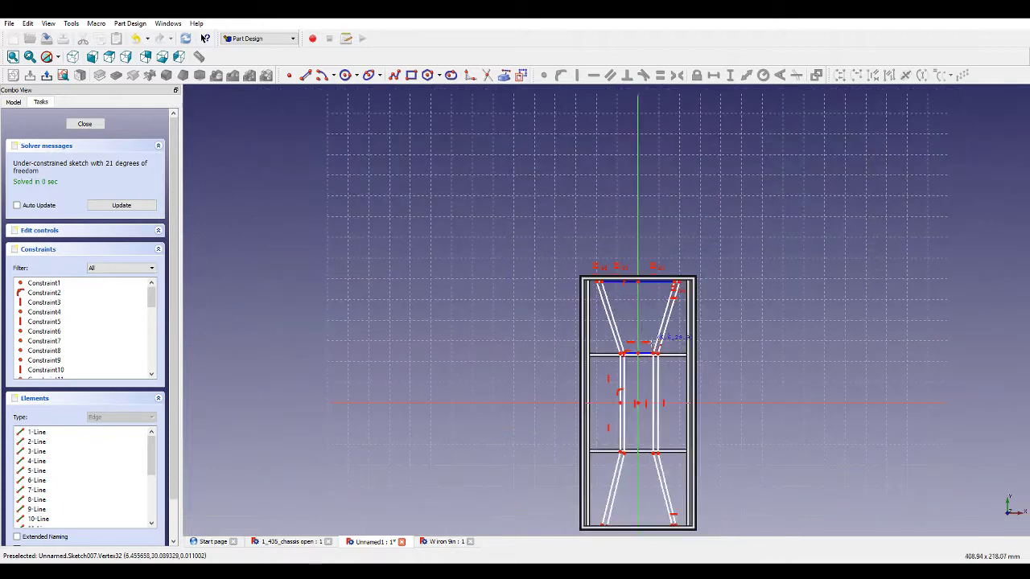
{"action": "scroll", "coordinate": [616, 437], "scroll_direction": "up", "scroll_amount": 3}
{"action": "scroll", "coordinate": [614, 457], "scroll_direction": "up", "scroll_amount": 3}
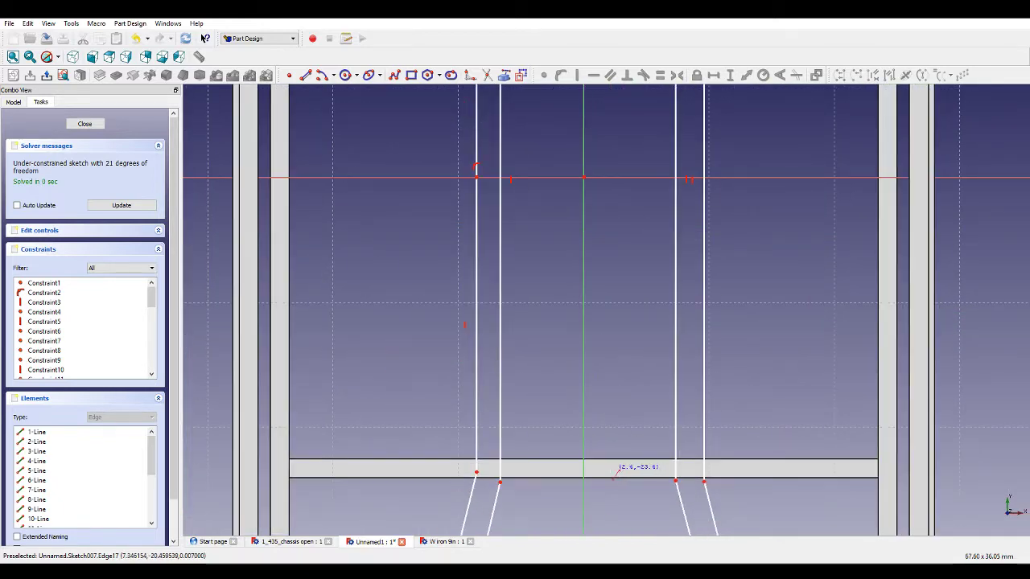
{"action": "left_click", "coordinate": [501, 480]}
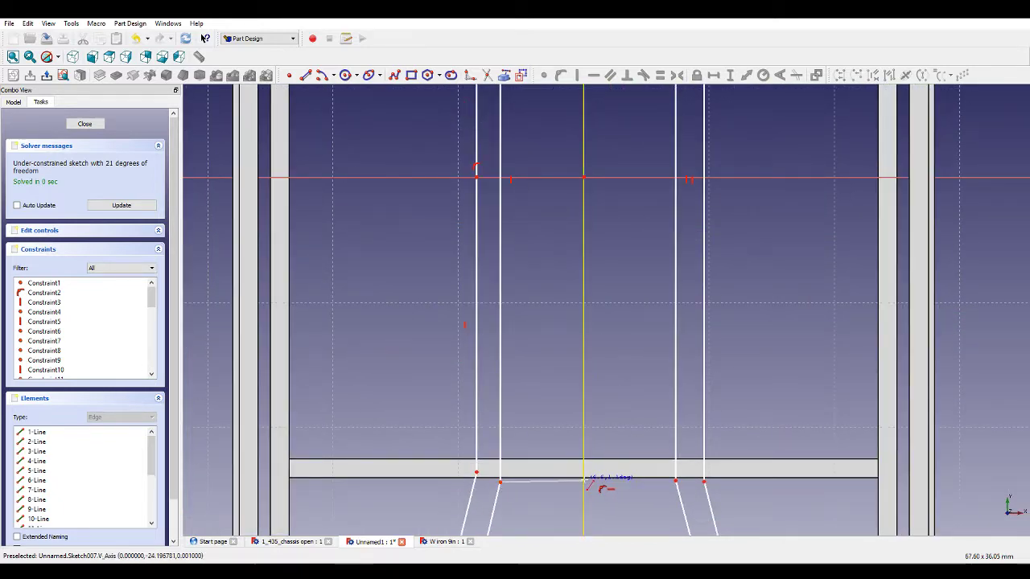
{"action": "left_click", "coordinate": [583, 480]}
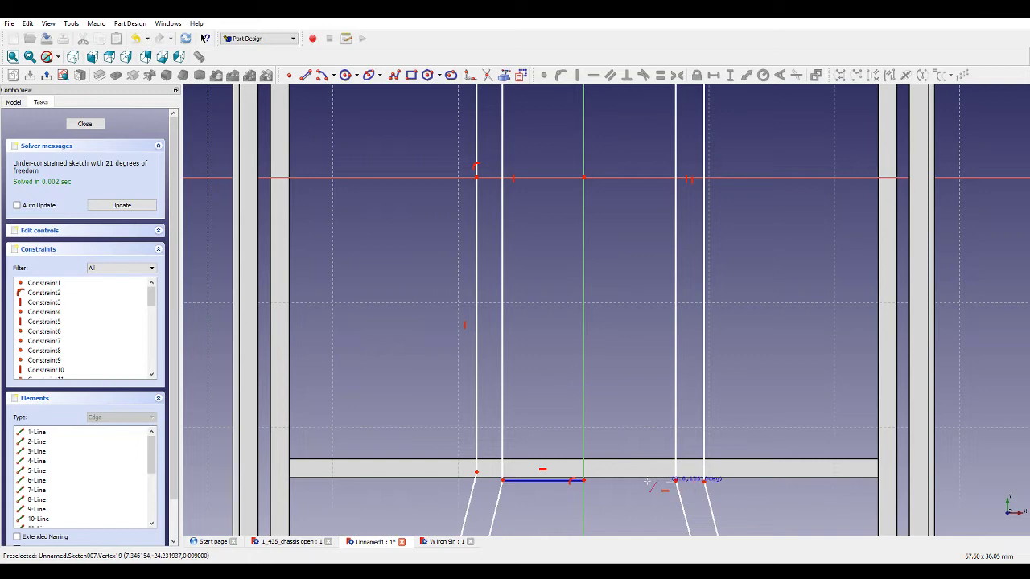
{"action": "left_click", "coordinate": [584, 481]}
Draw a two-segment line between the bars' inner ends at the rear end member through a point on the vertical axis.
{"action": "scroll", "coordinate": [629, 367], "scroll_direction": "down", "scroll_amount": 8}
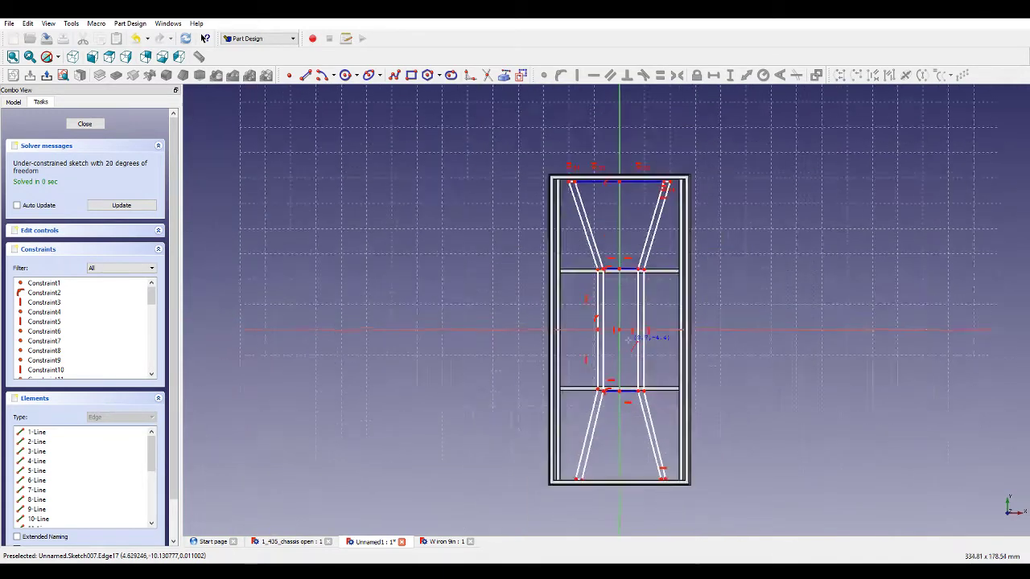
{"action": "scroll", "coordinate": [628, 486], "scroll_direction": "up", "scroll_amount": 8}
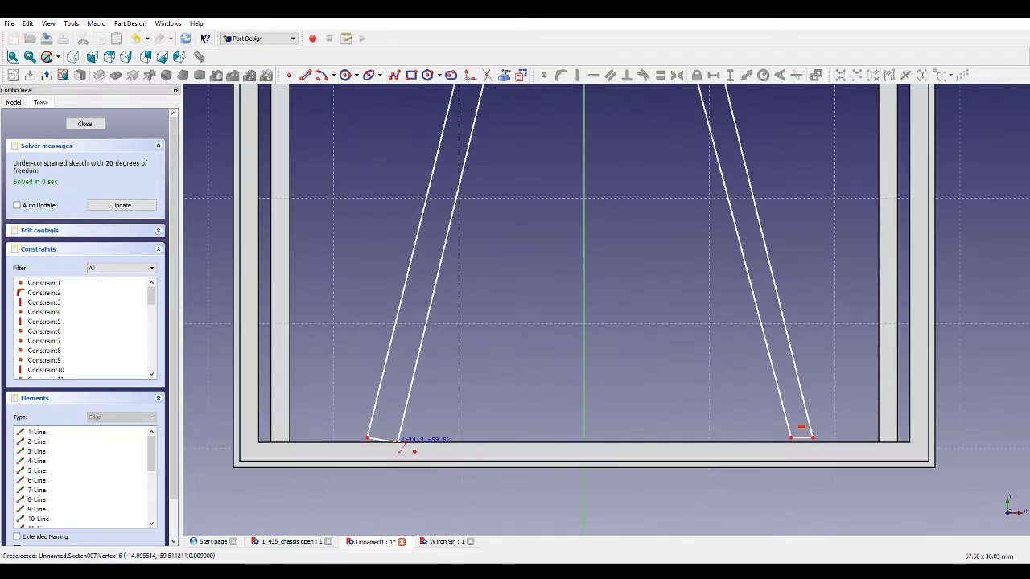
{"action": "left_click", "coordinate": [397, 441]}
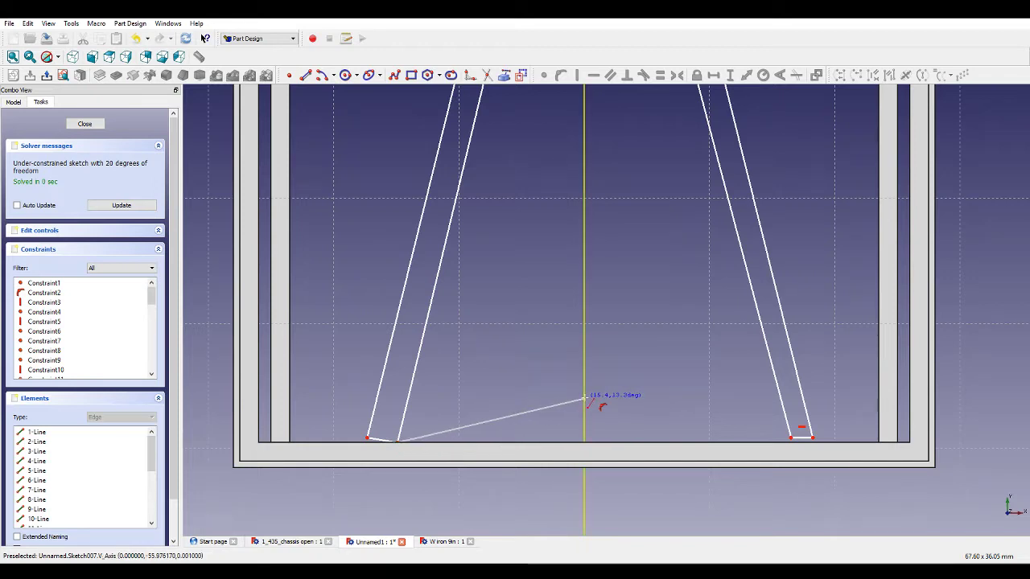
{"action": "left_click", "coordinate": [583, 398]}
{"action": "left_click", "coordinate": [791, 437]}
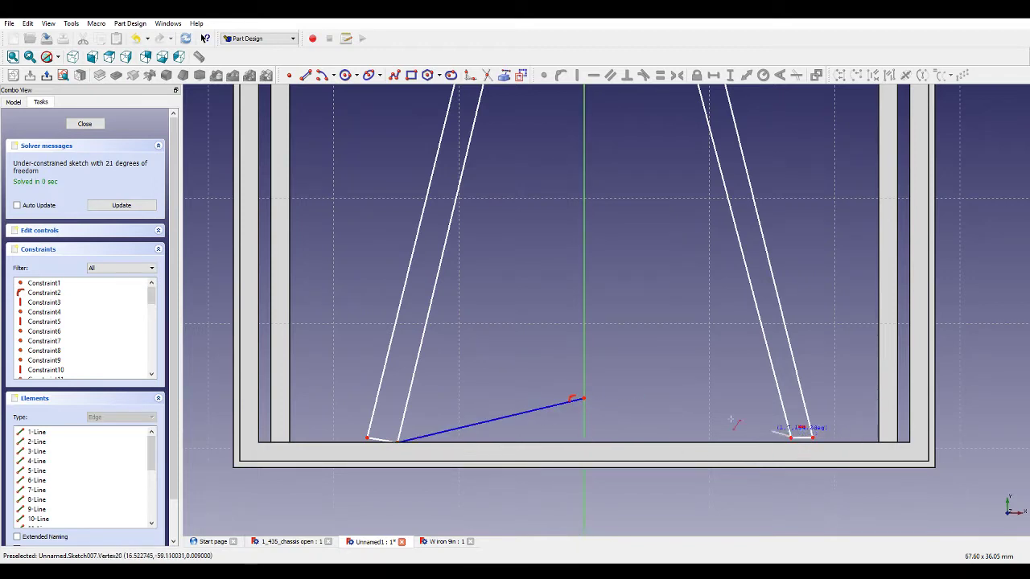
{"action": "left_click", "coordinate": [583, 399]}
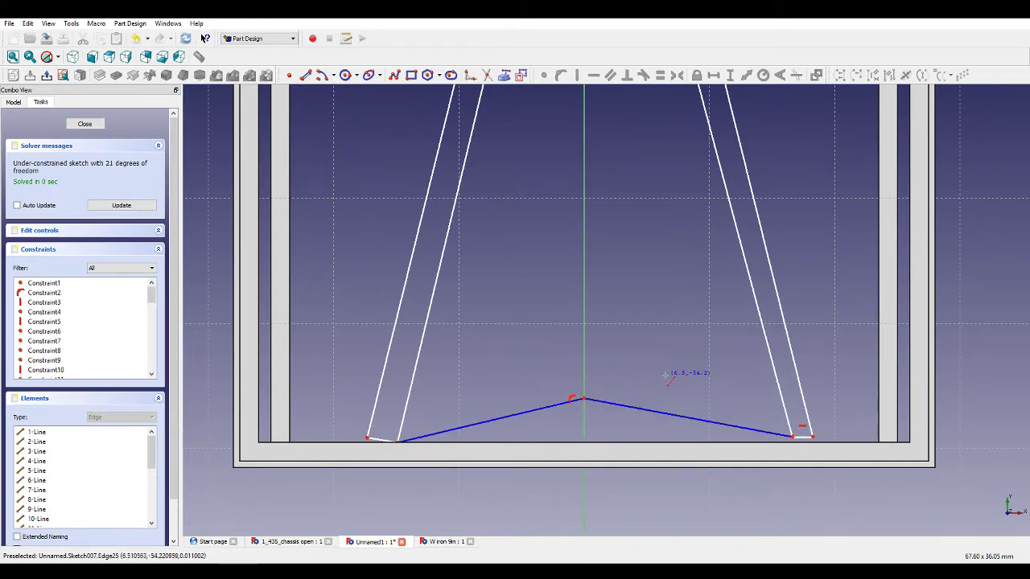
Constrain the left bar's short rear end edge and both rear joining segments to be horizontal.
{"action": "left_click", "coordinate": [381, 440]}
{"action": "left_click", "coordinate": [596, 77]}
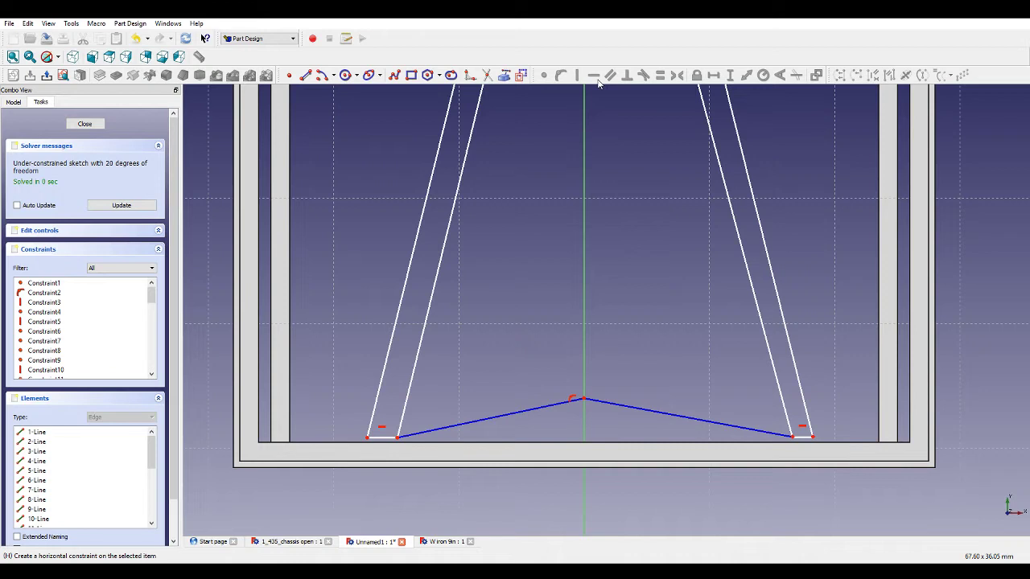
{"action": "left_click", "coordinate": [529, 410]}
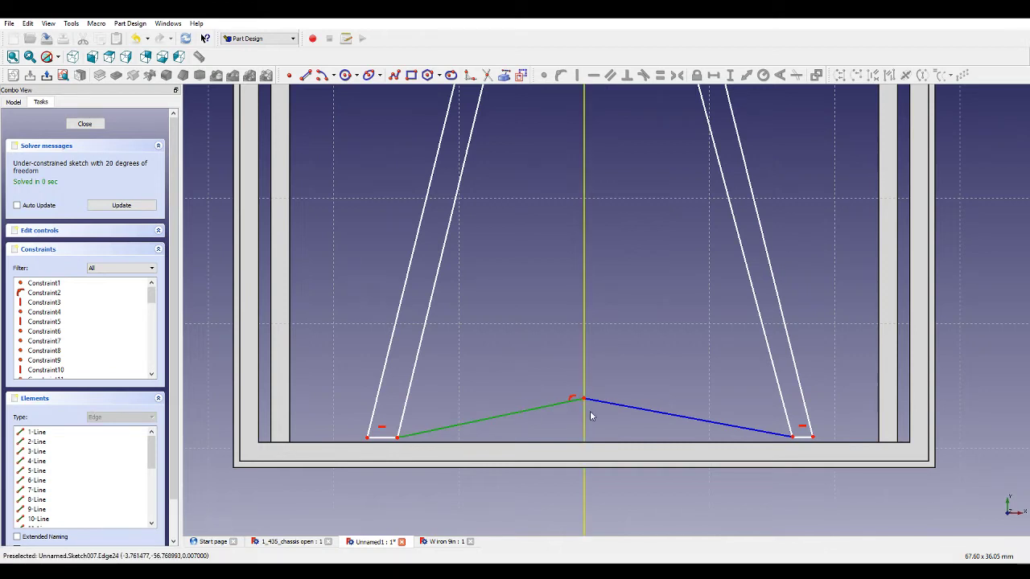
{"action": "left_click", "coordinate": [620, 406]}
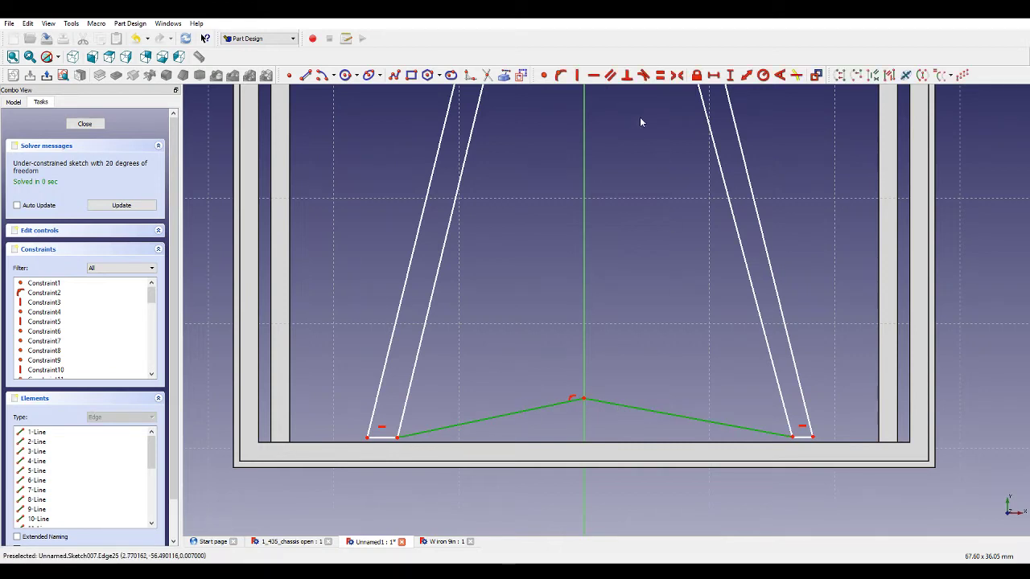
{"action": "left_click", "coordinate": [593, 76]}
Apply equal-length constraints to the joining segments along the cross members.
{"action": "scroll", "coordinate": [652, 341], "scroll_direction": "down", "scroll_amount": 5}
{"action": "scroll", "coordinate": [648, 350], "scroll_direction": "up", "scroll_amount": 3}
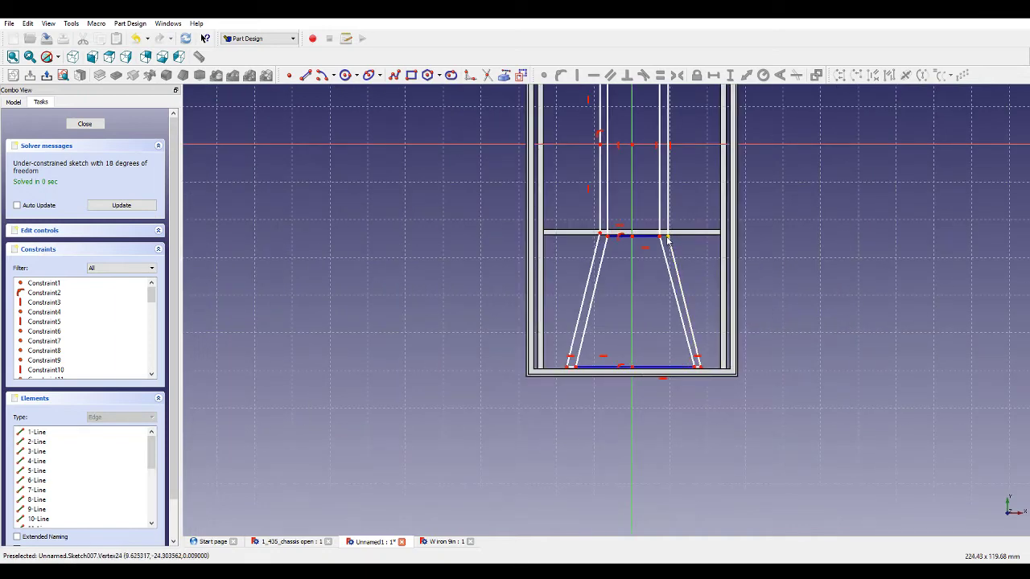
{"action": "left_click", "coordinate": [606, 384]}
{"action": "scroll", "coordinate": [605, 392], "scroll_direction": "down", "scroll_amount": 5}
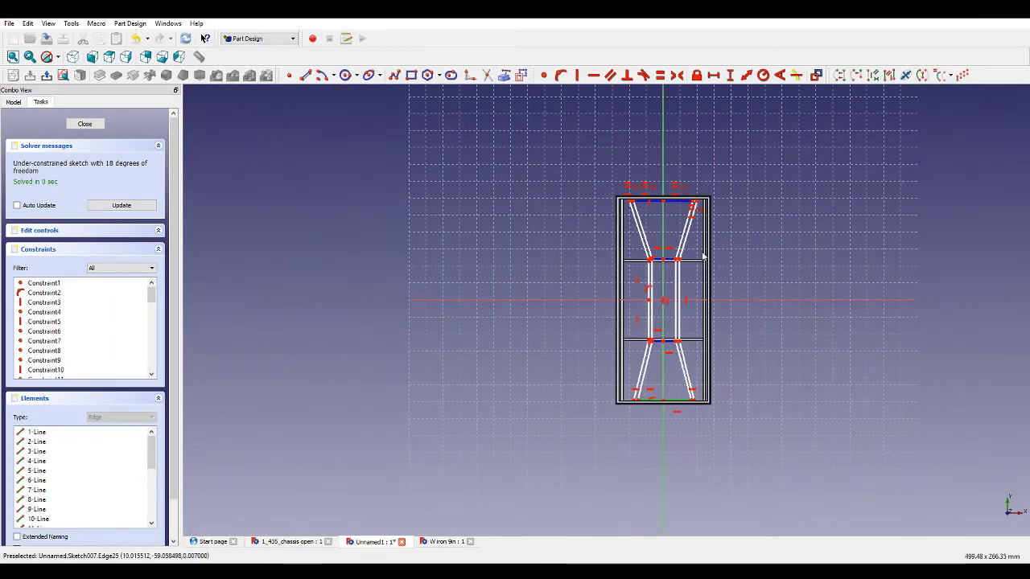
{"action": "scroll", "coordinate": [676, 201], "scroll_direction": "up", "scroll_amount": 4}
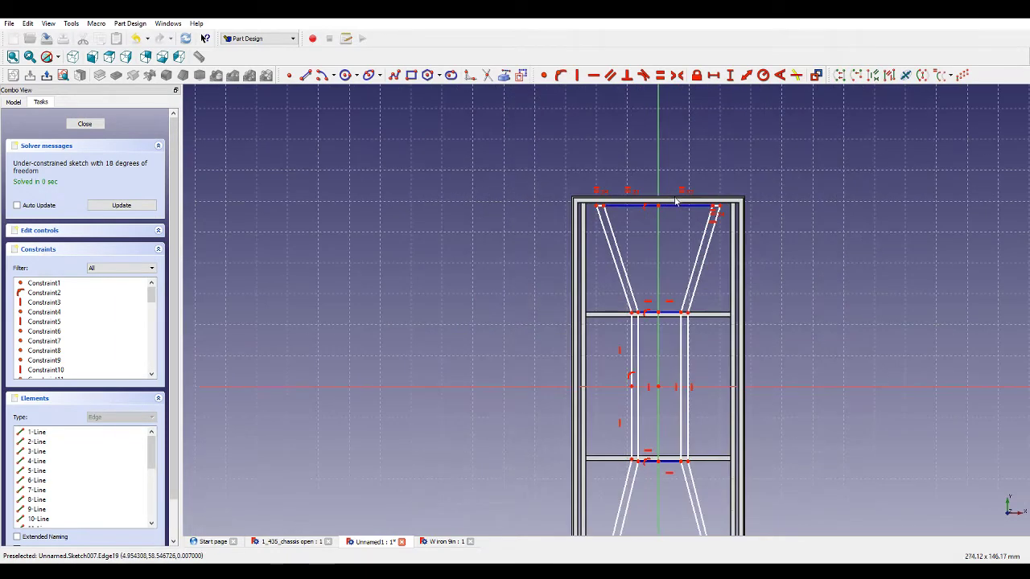
{"action": "left_click", "coordinate": [678, 74]}
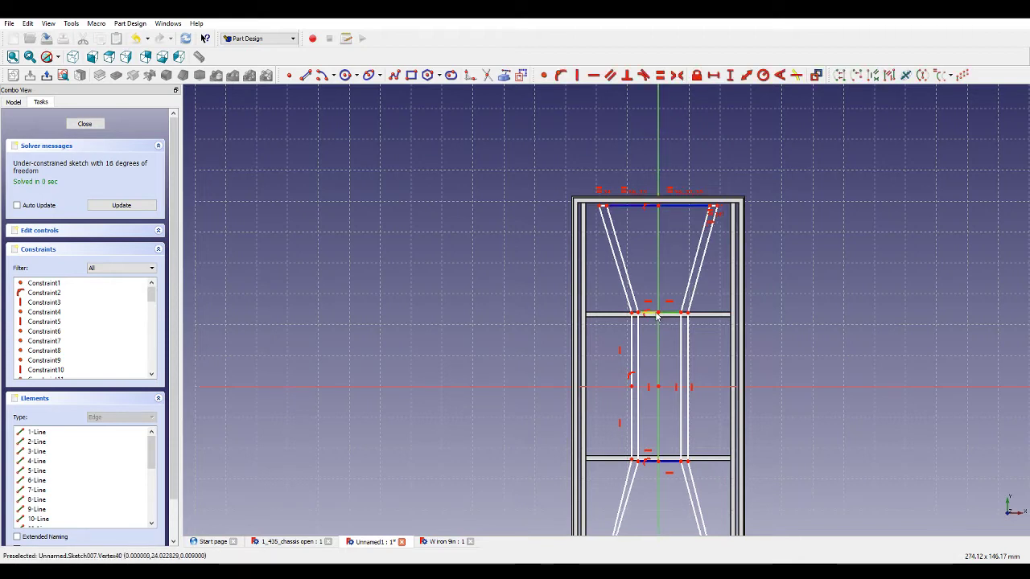
{"action": "left_click", "coordinate": [661, 462]}
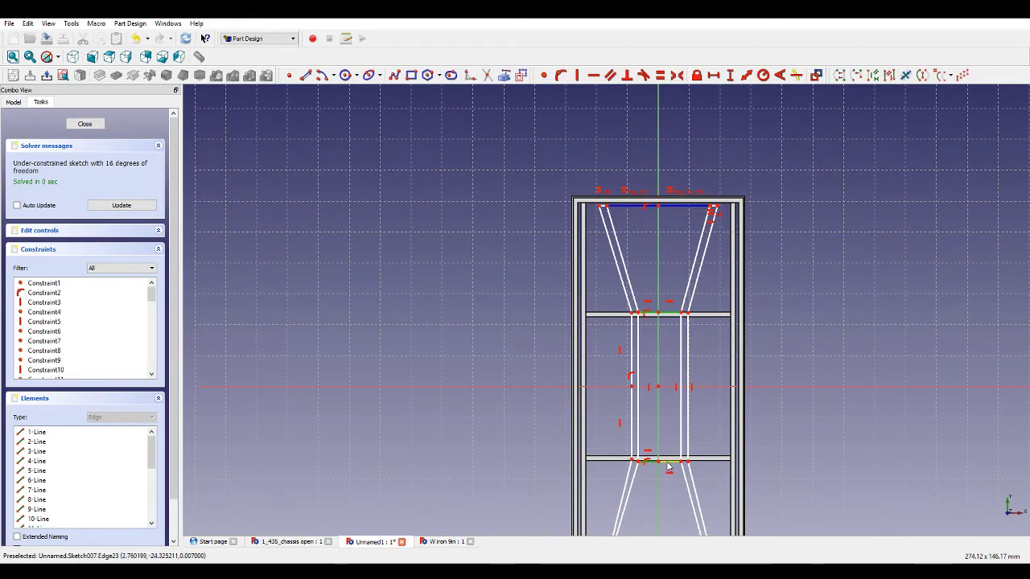
{"action": "left_click", "coordinate": [660, 77]}
Make the left bar's rear diagonal edges parallel to the right bar's front diagonal edges.
{"action": "scroll", "coordinate": [677, 323], "scroll_direction": "down", "scroll_amount": 4}
{"action": "scroll", "coordinate": [663, 438], "scroll_direction": "up", "scroll_amount": 6}
{"action": "scroll", "coordinate": [626, 341], "scroll_direction": "up", "scroll_amount": 2}
{"action": "left_click", "coordinate": [610, 306]}
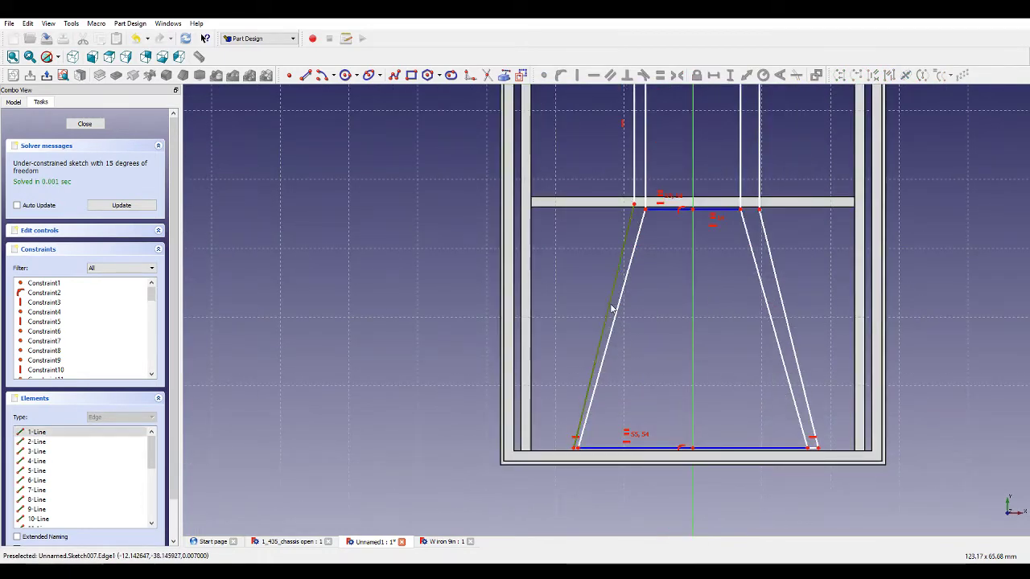
{"action": "left_click", "coordinate": [616, 311]}
{"action": "scroll", "coordinate": [702, 362], "scroll_direction": "down", "scroll_amount": 5}
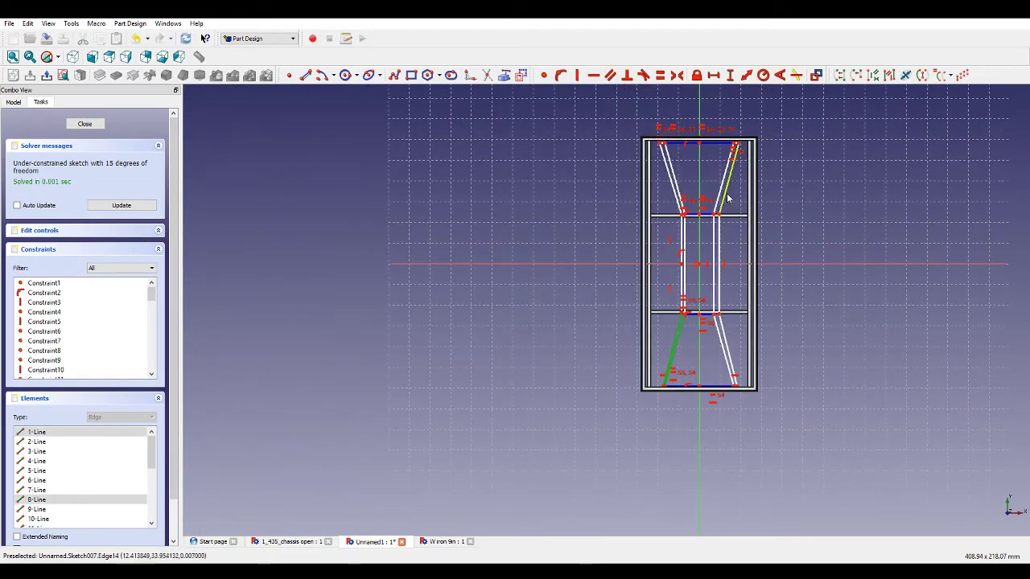
{"action": "scroll", "coordinate": [727, 197], "scroll_direction": "up", "scroll_amount": 3}
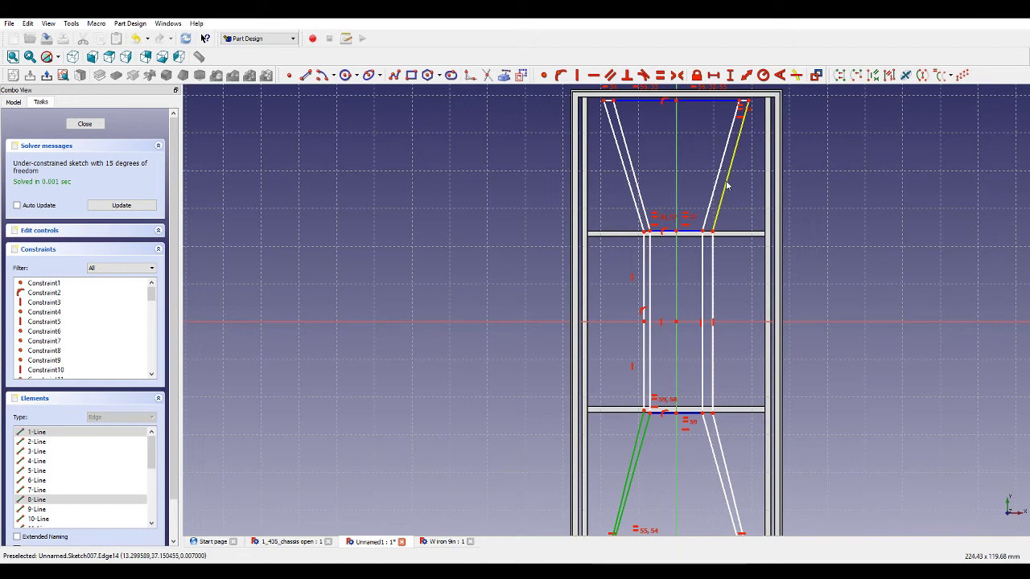
{"action": "left_click", "coordinate": [610, 75]}
Make the left bar's front diagonal edges parallel to the right bar's rear diagonal edges.
{"action": "left_click", "coordinate": [627, 169]}
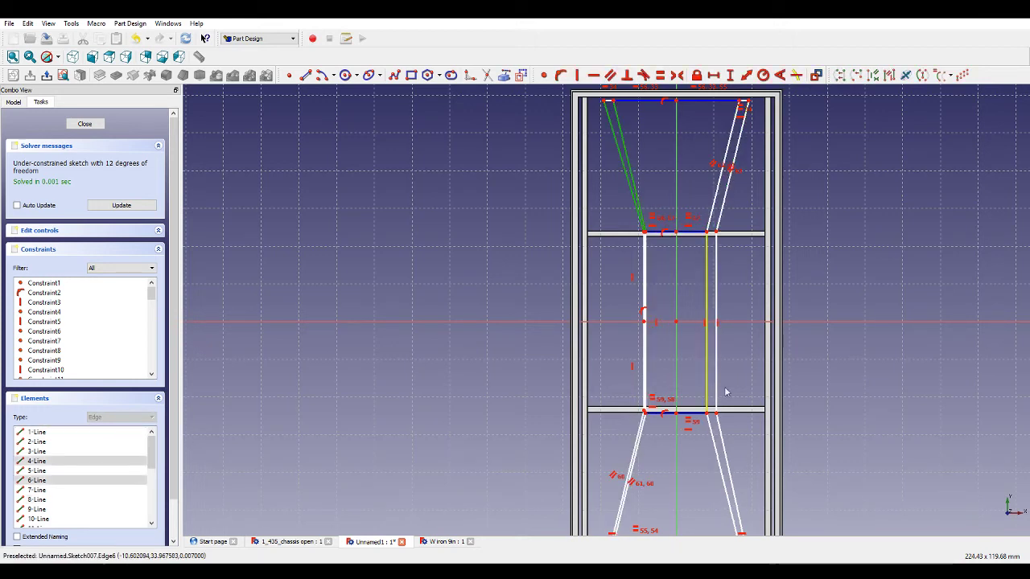
{"action": "left_click", "coordinate": [722, 471]}
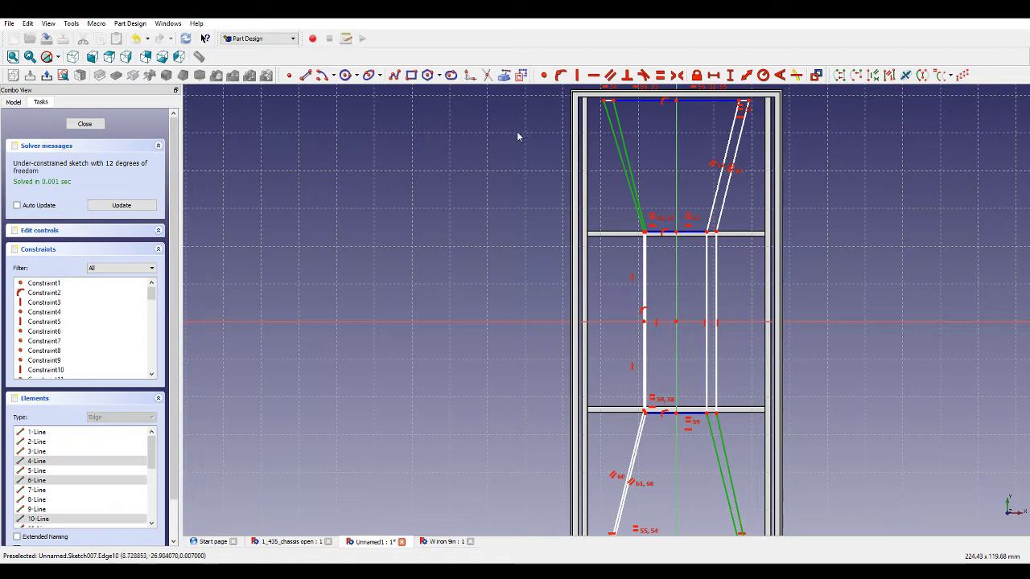
{"action": "left_click", "coordinate": [609, 74]}
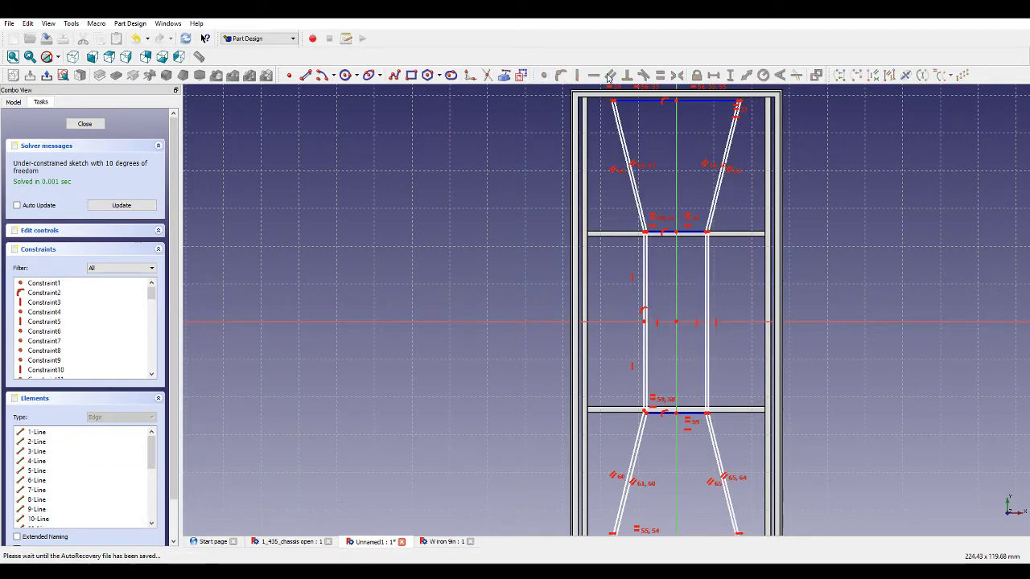
Make the left bar's two straight segments above and below the horizontal axis equal in length.
{"action": "scroll", "coordinate": [615, 101], "scroll_direction": "up", "scroll_amount": 5}
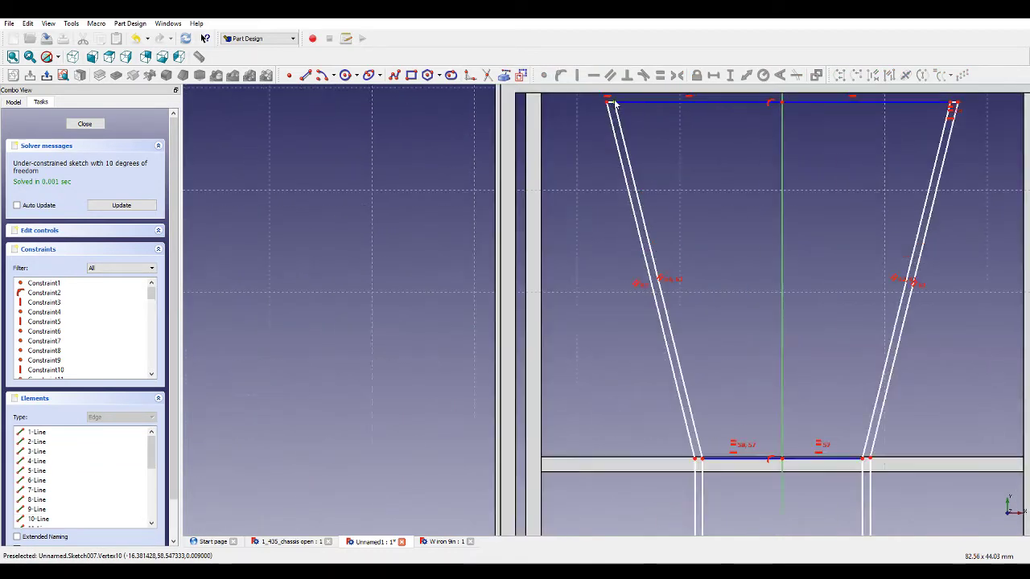
{"action": "scroll", "coordinate": [747, 325], "scroll_direction": "down", "scroll_amount": 3}
{"action": "scroll", "coordinate": [746, 325], "scroll_direction": "down", "scroll_amount": 3}
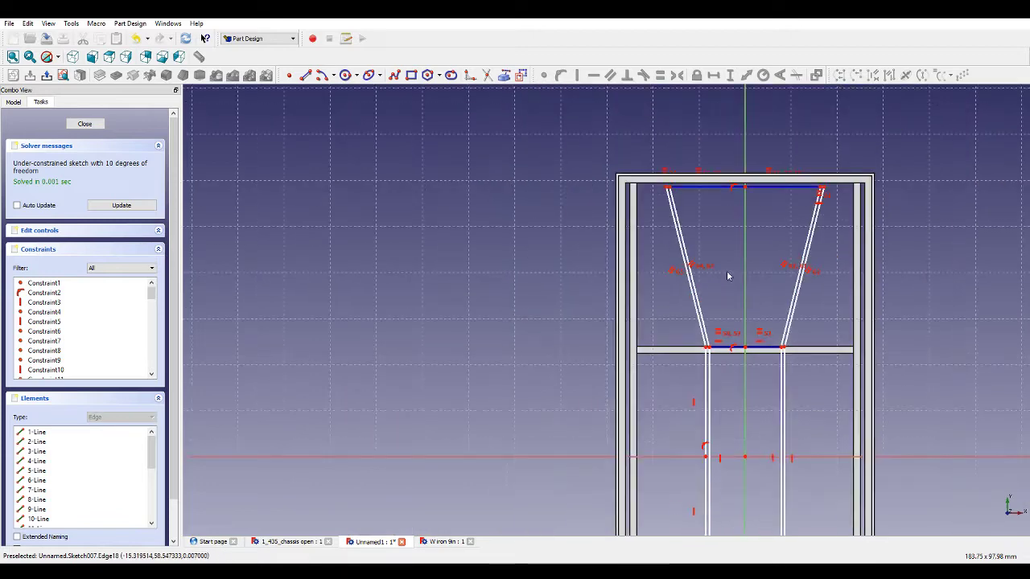
{"action": "scroll", "coordinate": [793, 397], "scroll_direction": "up", "scroll_amount": 4}
{"action": "scroll", "coordinate": [783, 385], "scroll_direction": "down", "scroll_amount": 3}
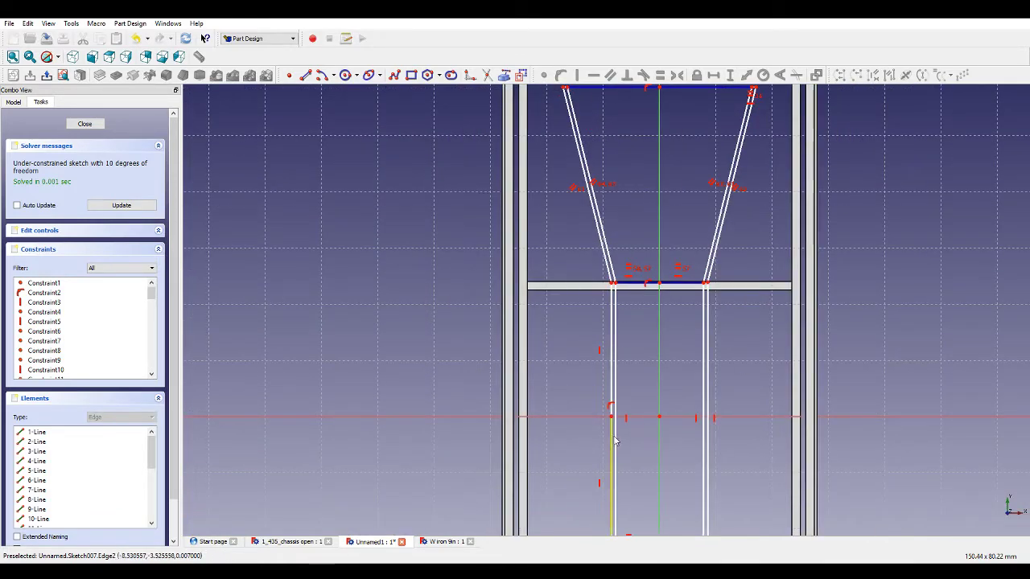
{"action": "left_click", "coordinate": [612, 475]}
{"action": "left_click", "coordinate": [612, 354]}
{"action": "left_click", "coordinate": [660, 75]}
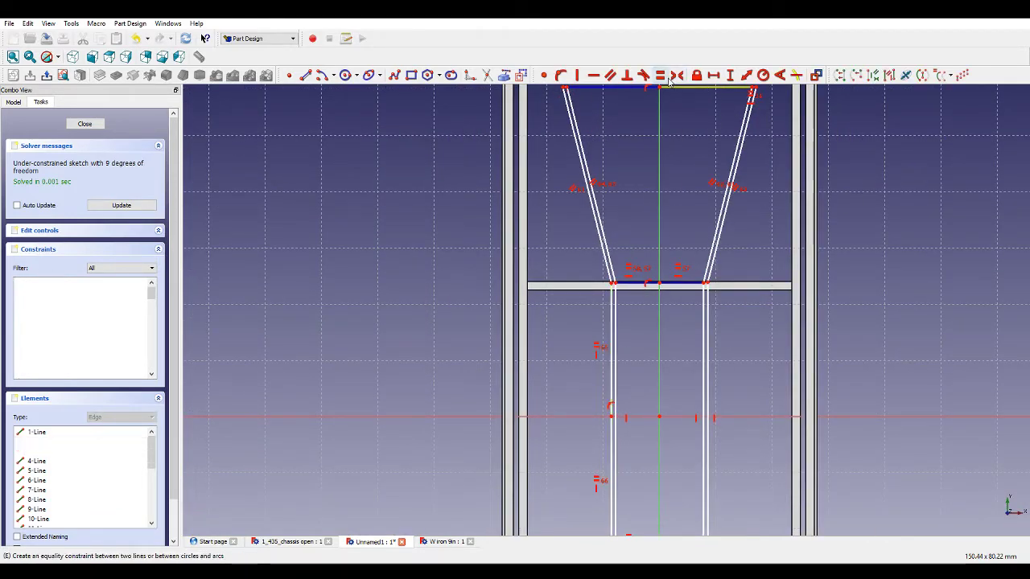
Set the vertical length of the left bar's straight section between the two cross members to 48 mm.
{"action": "left_click", "coordinate": [614, 326]}
{"action": "scroll", "coordinate": [664, 370], "scroll_direction": "up", "scroll_amount": 4}
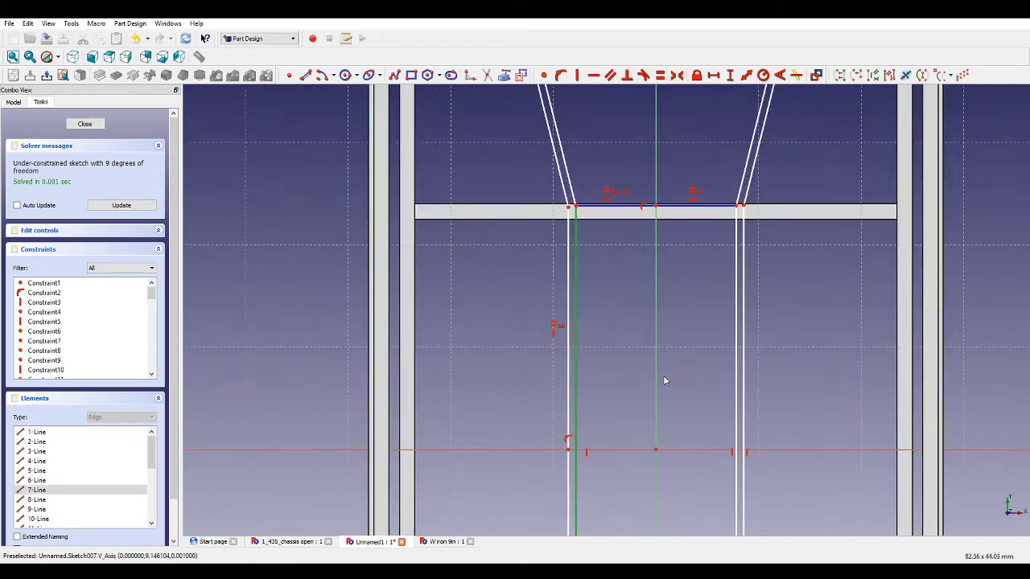
{"action": "left_click", "coordinate": [730, 74]}
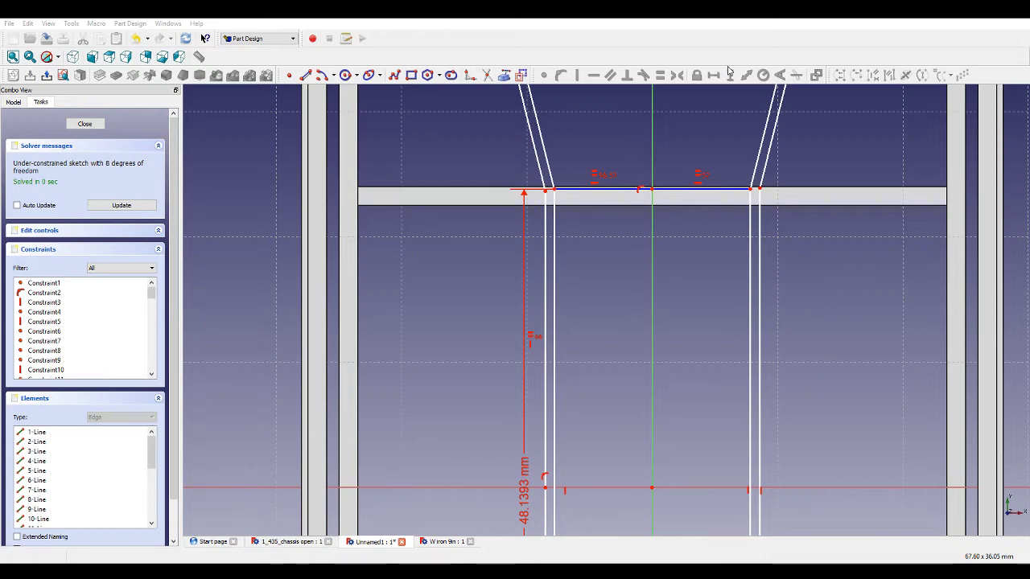
{"action": "key", "text": "Return"}
Draw a two-segment line along the vertical axis from the lower cross member's centre through the origin to the upper cross member's centre.
{"action": "scroll", "coordinate": [588, 346], "scroll_direction": "down", "scroll_amount": 2}
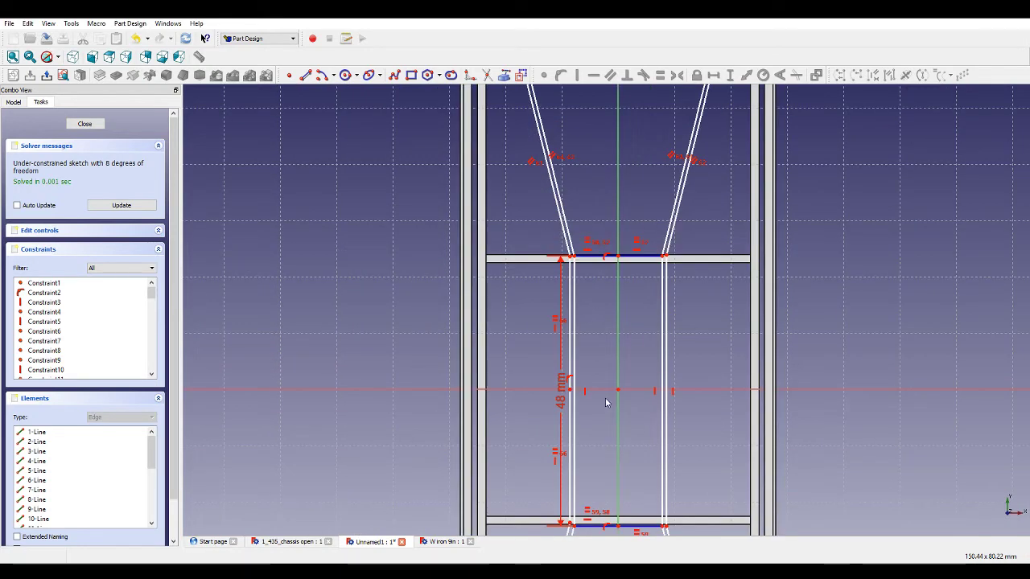
{"action": "scroll", "coordinate": [577, 414], "scroll_direction": "up", "scroll_amount": 1}
{"action": "scroll", "coordinate": [573, 226], "scroll_direction": "up", "scroll_amount": 3}
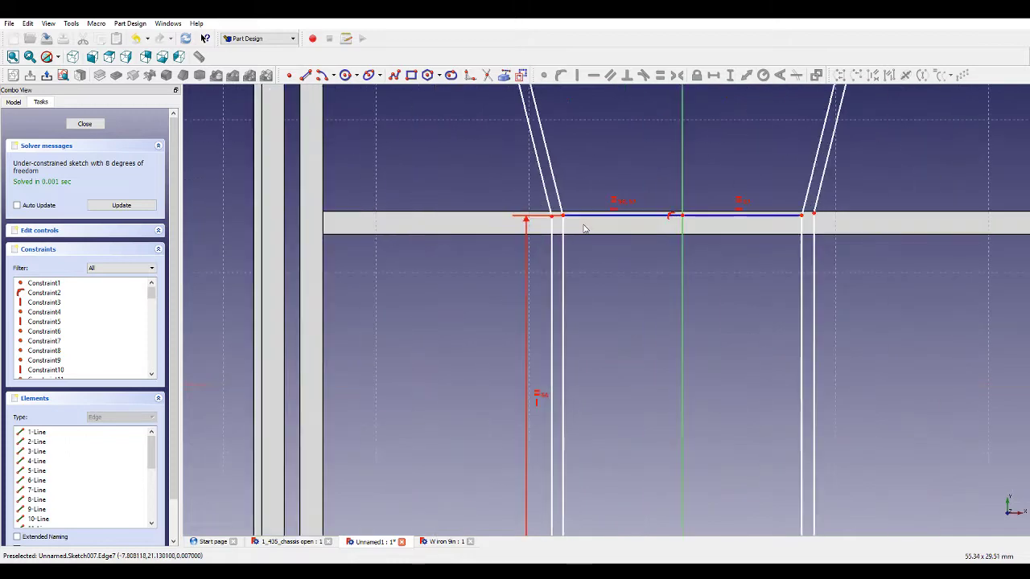
{"action": "scroll", "coordinate": [576, 250], "scroll_direction": "down", "scroll_amount": 4}
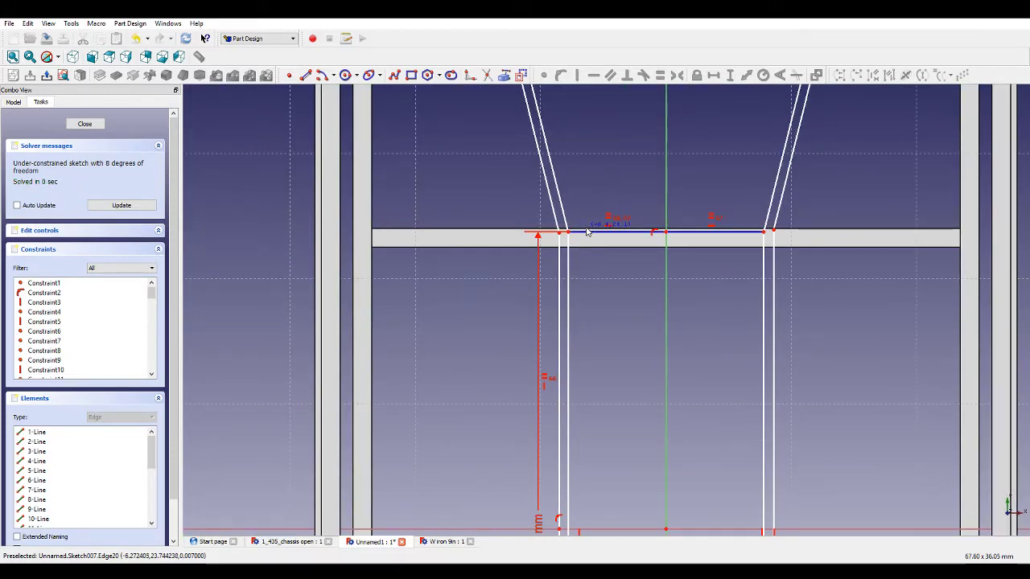
{"action": "left_click_drag", "start_coordinate": [587, 228], "coordinate": [584, 230]}
{"action": "scroll", "coordinate": [660, 249], "scroll_direction": "down", "scroll_amount": 3}
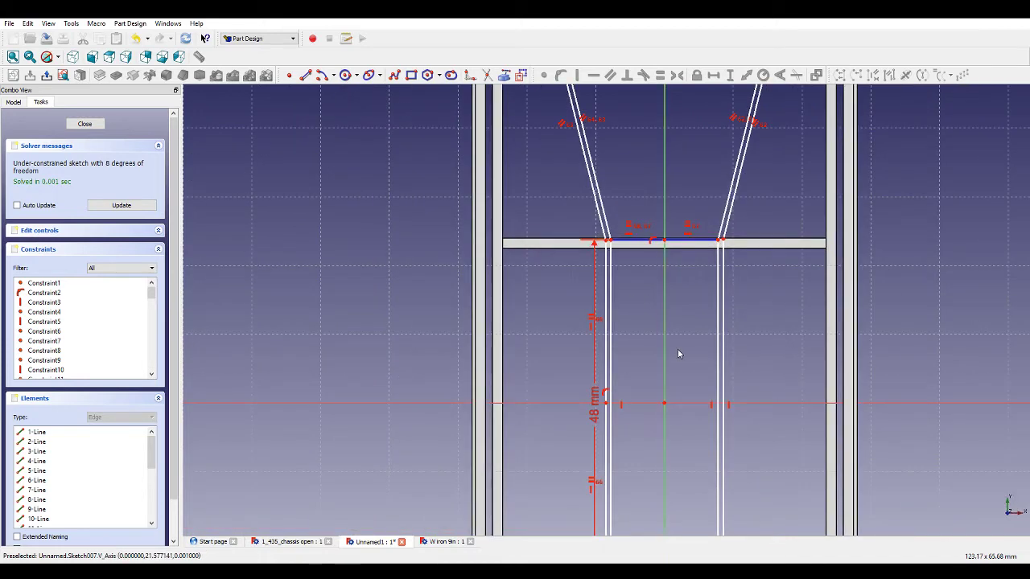
{"action": "left_click", "coordinate": [308, 75]}
{"action": "scroll", "coordinate": [598, 280], "scroll_direction": "down", "scroll_amount": 2}
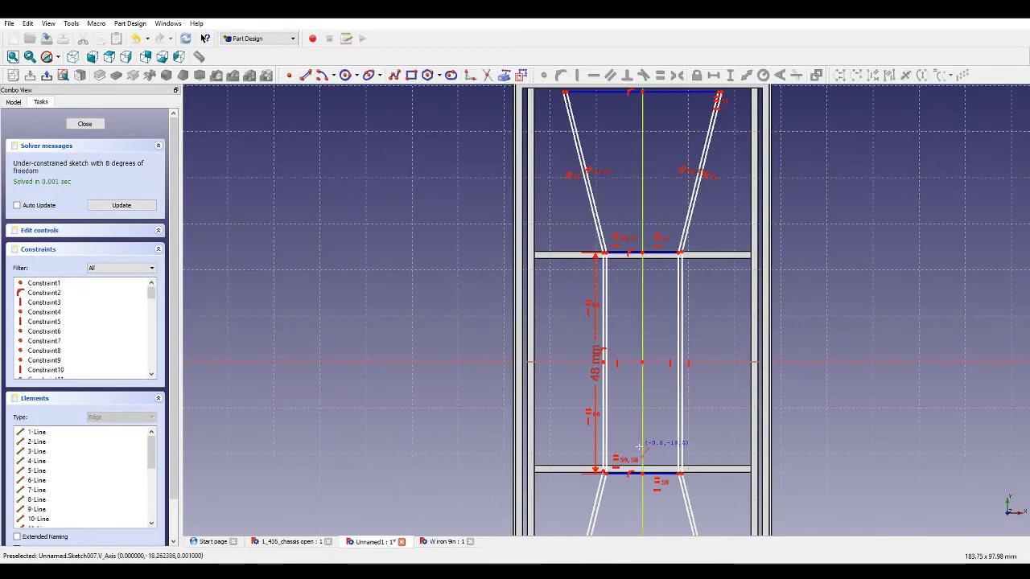
{"action": "scroll", "coordinate": [642, 478], "scroll_direction": "up", "scroll_amount": 2}
{"action": "scroll", "coordinate": [654, 427], "scroll_direction": "down", "scroll_amount": 2}
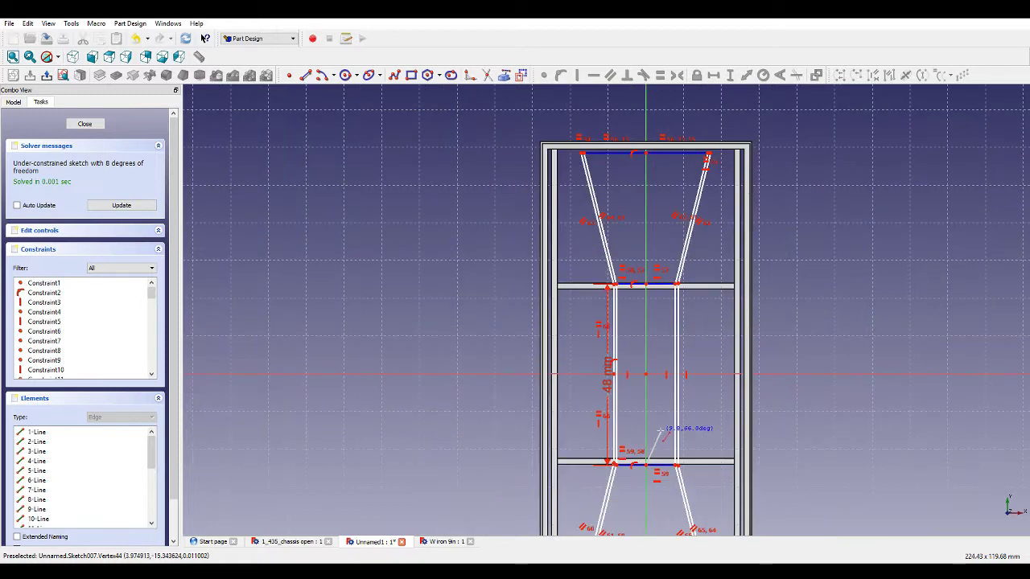
{"action": "scroll", "coordinate": [667, 418], "scroll_direction": "up", "scroll_amount": 6}
{"action": "left_click", "coordinate": [306, 75]}
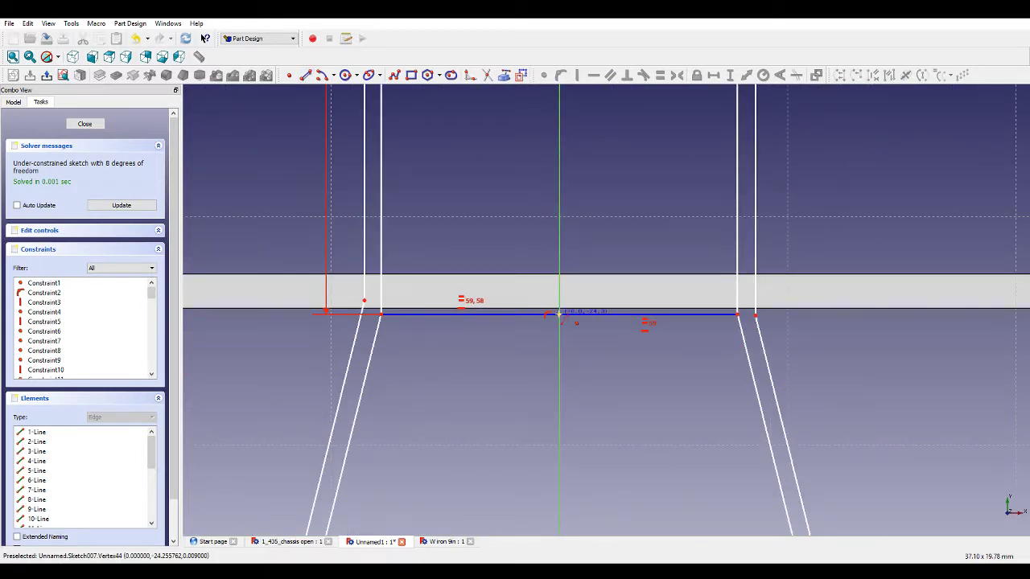
{"action": "left_click", "coordinate": [559, 312]}
{"action": "scroll", "coordinate": [681, 430], "scroll_direction": "down", "scroll_amount": 6}
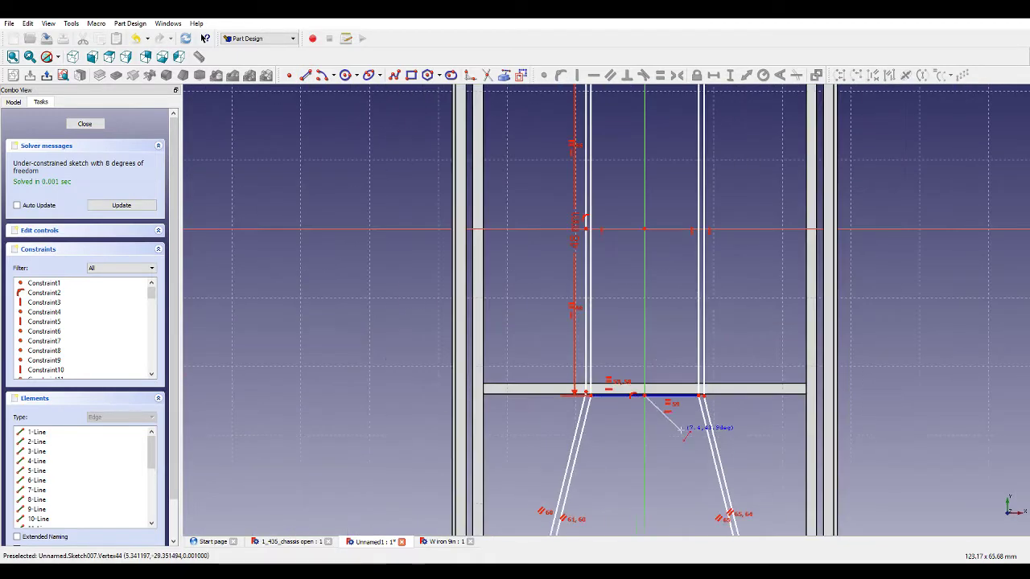
{"action": "left_click", "coordinate": [645, 231]}
{"action": "scroll", "coordinate": [675, 265], "scroll_direction": "down", "scroll_amount": 5}
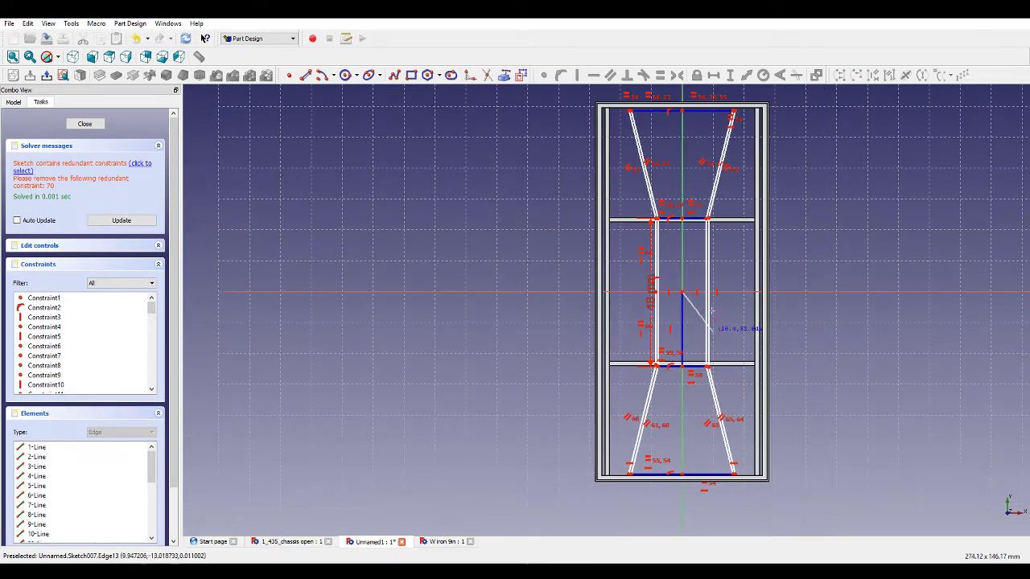
{"action": "scroll", "coordinate": [685, 216], "scroll_direction": "up", "scroll_amount": 4}
{"action": "left_click", "coordinate": [677, 214]}
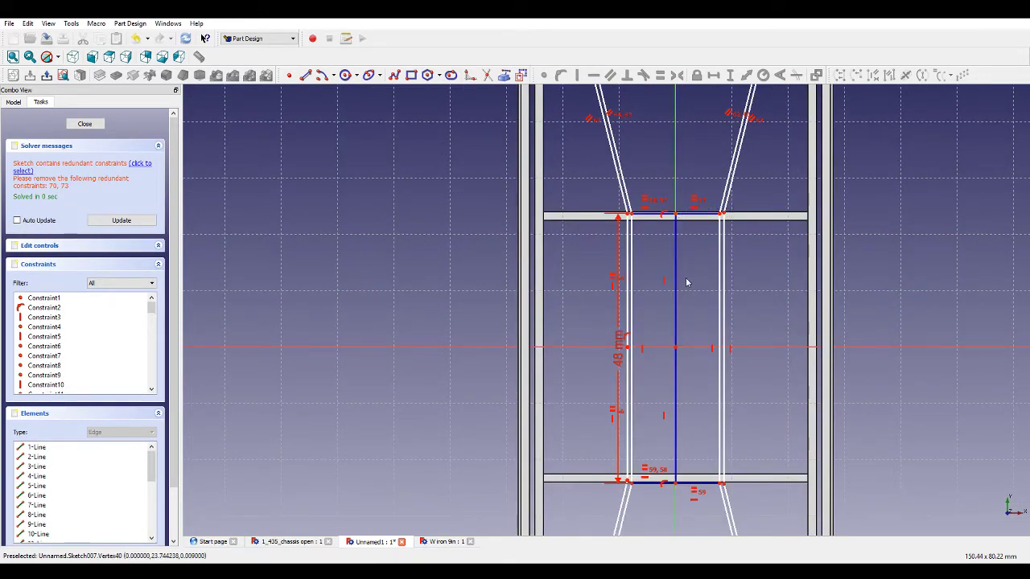
Make the two segments of the new centre line equal in length.
{"action": "left_click", "coordinate": [678, 280]}
{"action": "left_click", "coordinate": [677, 359]}
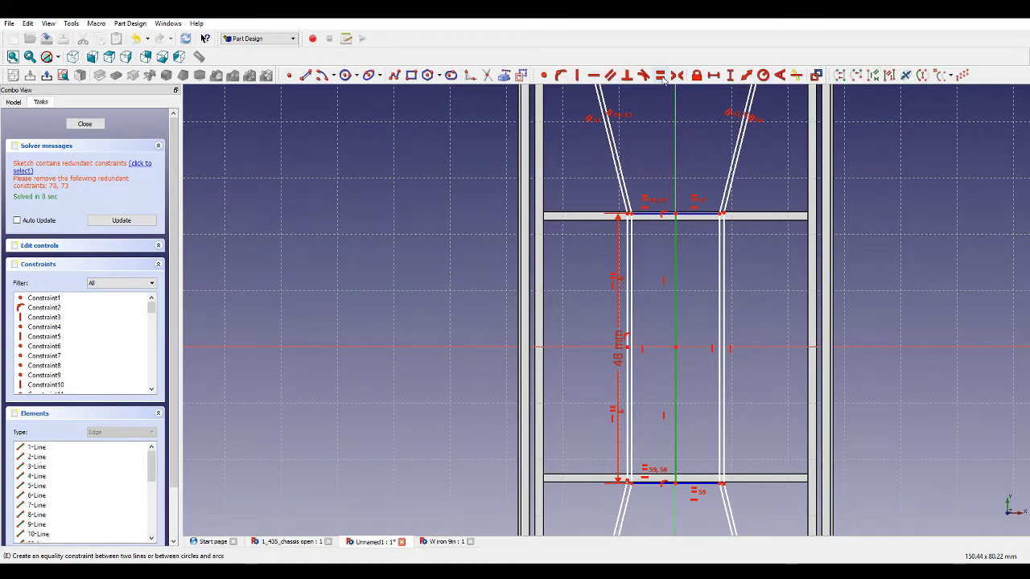
{"action": "left_click", "coordinate": [661, 76]}
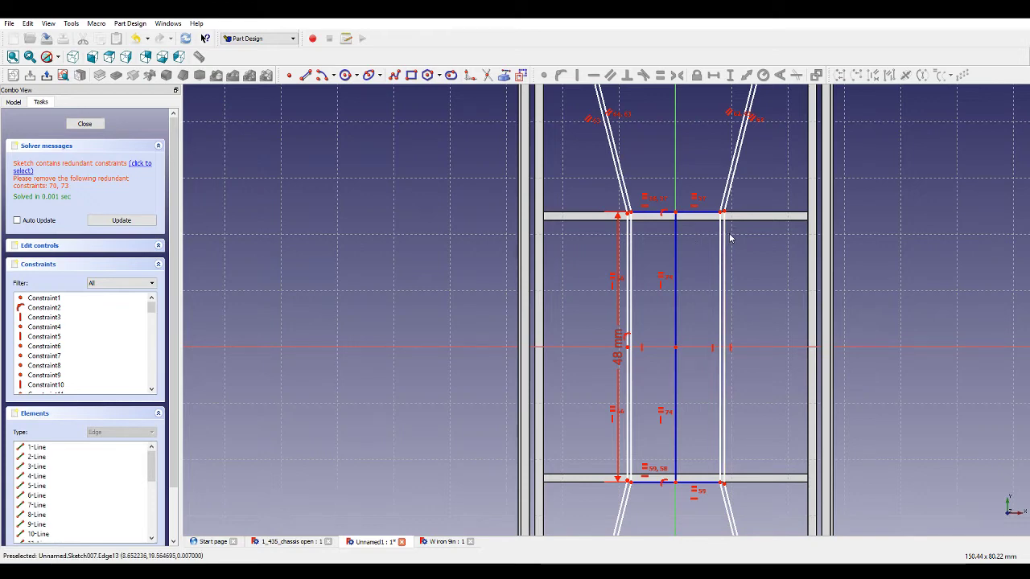
Set the vertical distance between the upper cross member and the bars' top end segment to 36 mm.
{"action": "scroll", "coordinate": [740, 260], "scroll_direction": "down", "scroll_amount": 5}
{"action": "scroll", "coordinate": [769, 165], "scroll_direction": "up", "scroll_amount": 5}
{"action": "scroll", "coordinate": [769, 165], "scroll_direction": "up", "scroll_amount": 3}
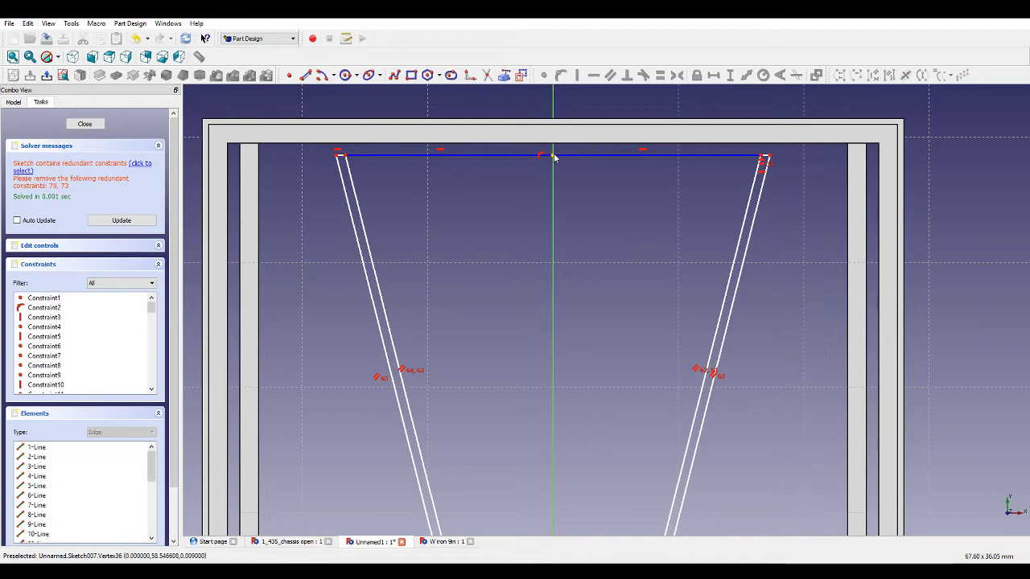
{"action": "scroll", "coordinate": [553, 158], "scroll_direction": "down", "scroll_amount": 3}
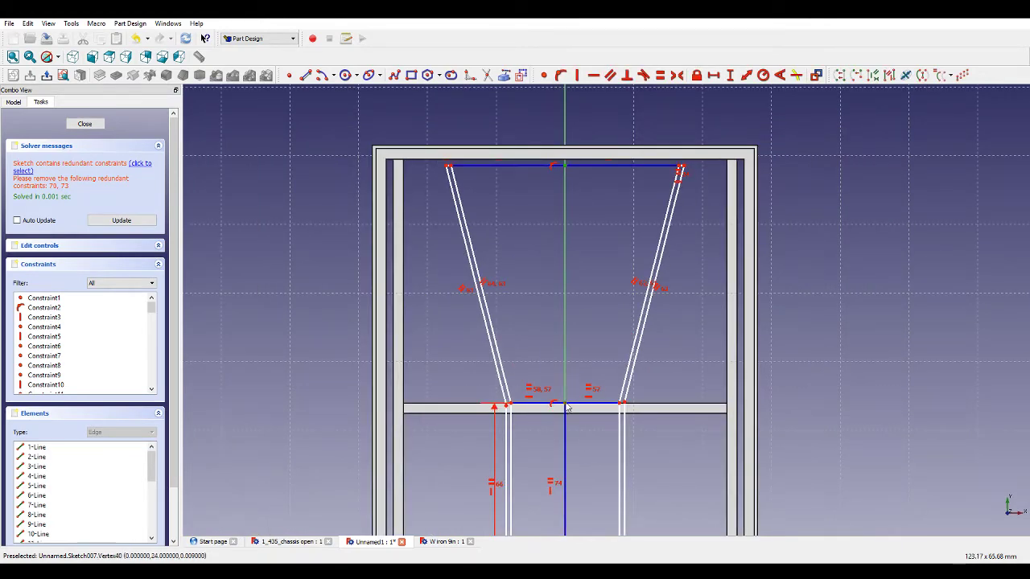
{"action": "scroll", "coordinate": [566, 338], "scroll_direction": "up", "scroll_amount": 2}
{"action": "scroll", "coordinate": [656, 144], "scroll_direction": "down", "scroll_amount": 1}
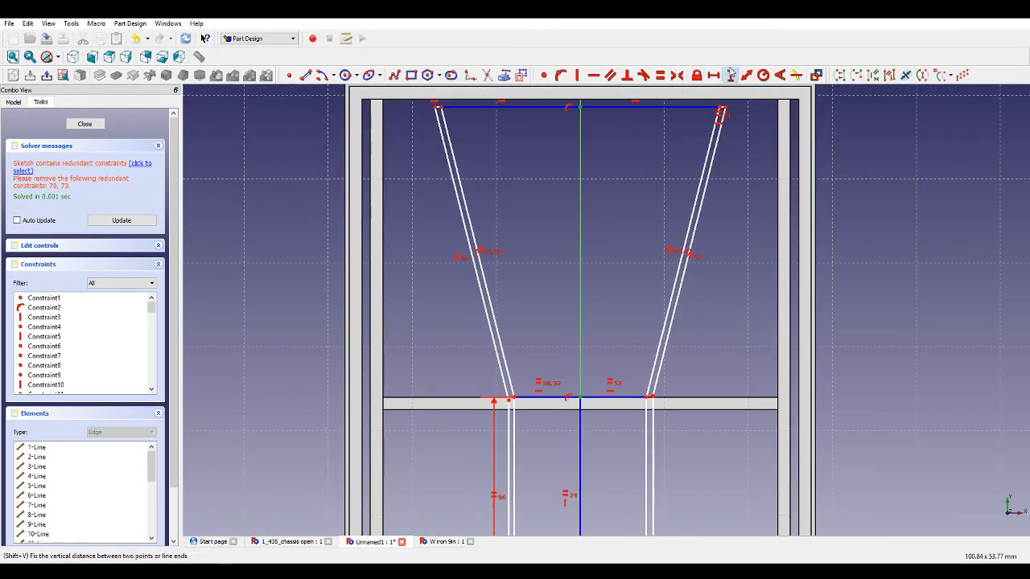
{"action": "left_click", "coordinate": [729, 74]}
{"action": "type", "text": "35"}
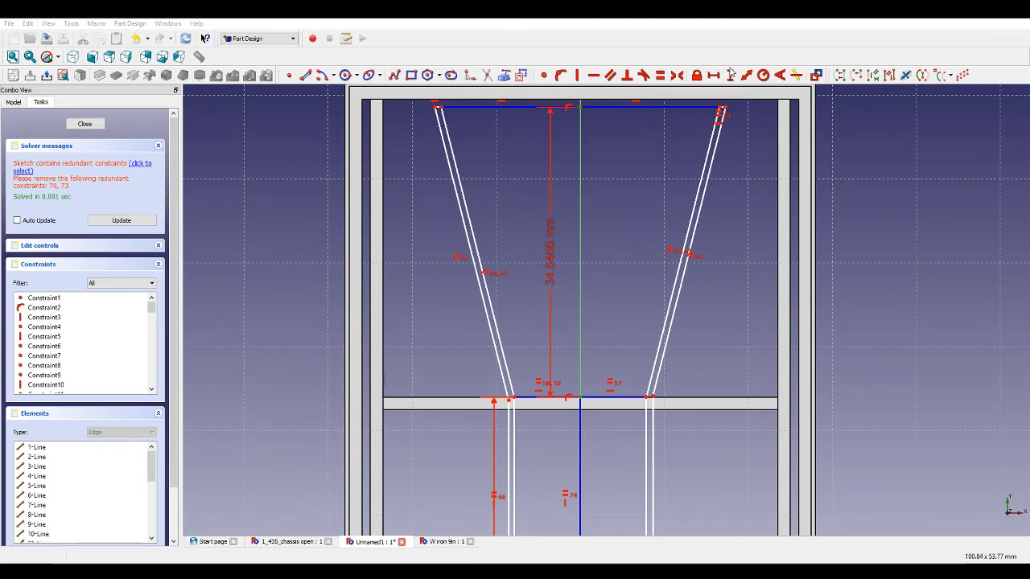
{"action": "key", "text": "Return"}
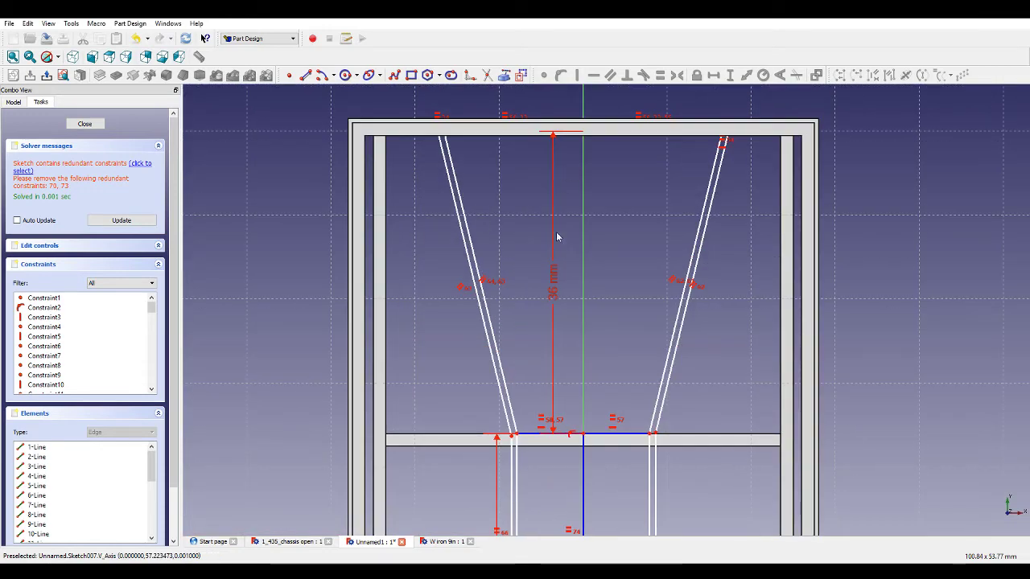
{"action": "double_click", "coordinate": [554, 273]}
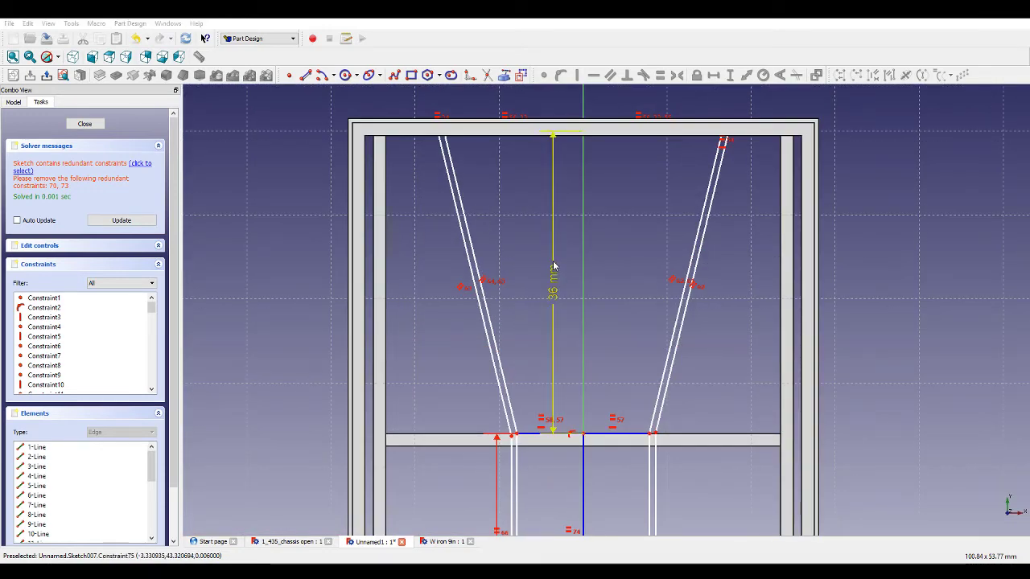
{"action": "key", "text": "Return"}
Add a distance constraint across the left bar's short bottom end edge.
{"action": "scroll", "coordinate": [486, 182], "scroll_direction": "down", "scroll_amount": 5}
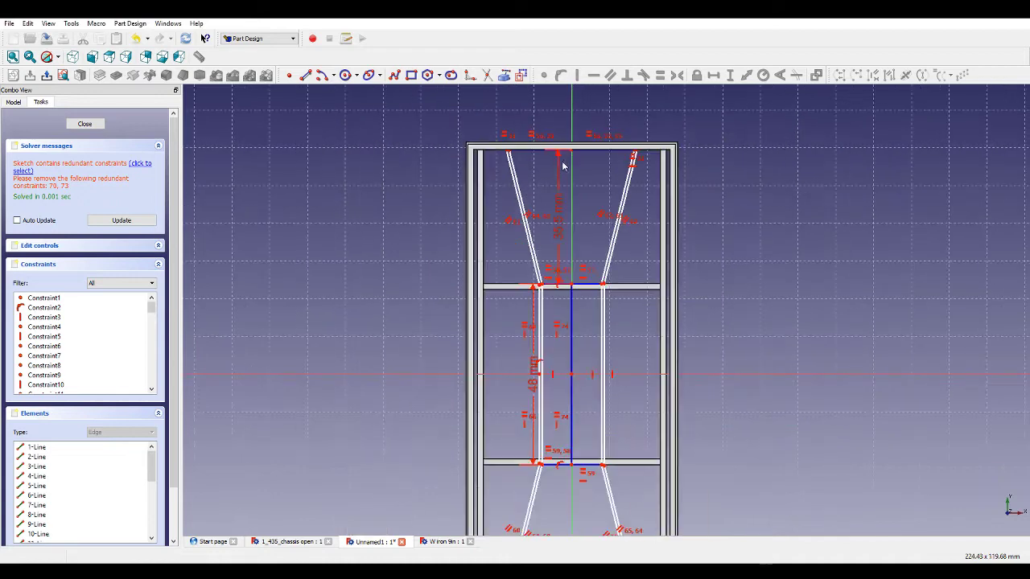
{"action": "scroll", "coordinate": [505, 462], "scroll_direction": "up", "scroll_amount": 6}
{"action": "scroll", "coordinate": [498, 442], "scroll_direction": "up", "scroll_amount": 1}
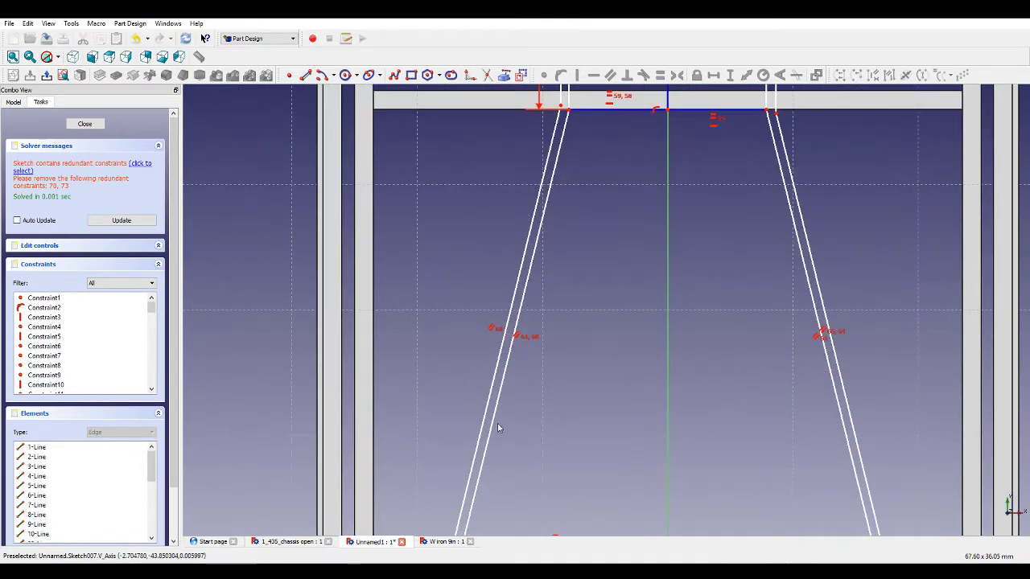
{"action": "scroll", "coordinate": [496, 425], "scroll_direction": "down", "scroll_amount": 3}
{"action": "scroll", "coordinate": [451, 475], "scroll_direction": "up", "scroll_amount": 3}
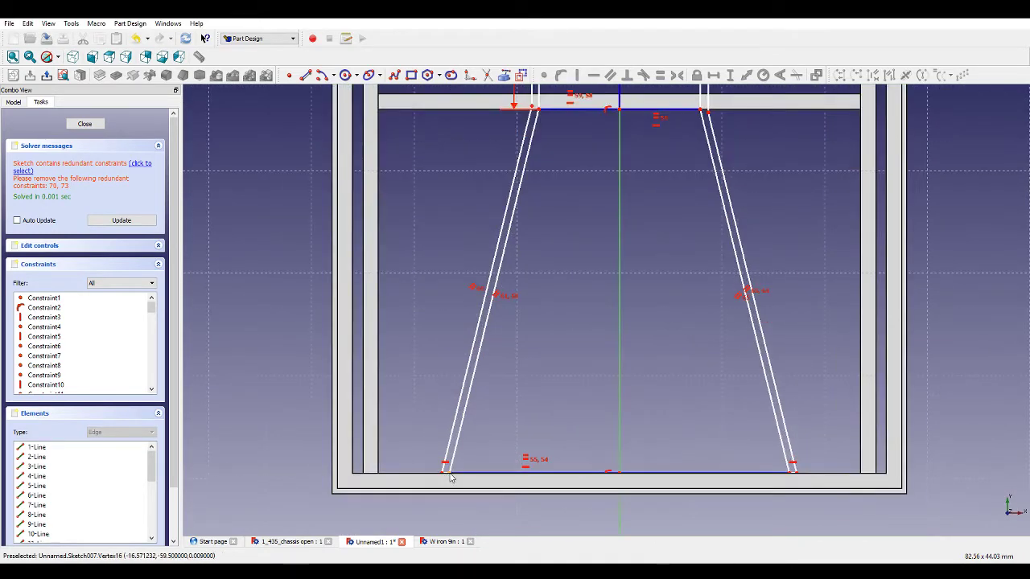
{"action": "scroll", "coordinate": [555, 286], "scroll_direction": "down", "scroll_amount": 3}
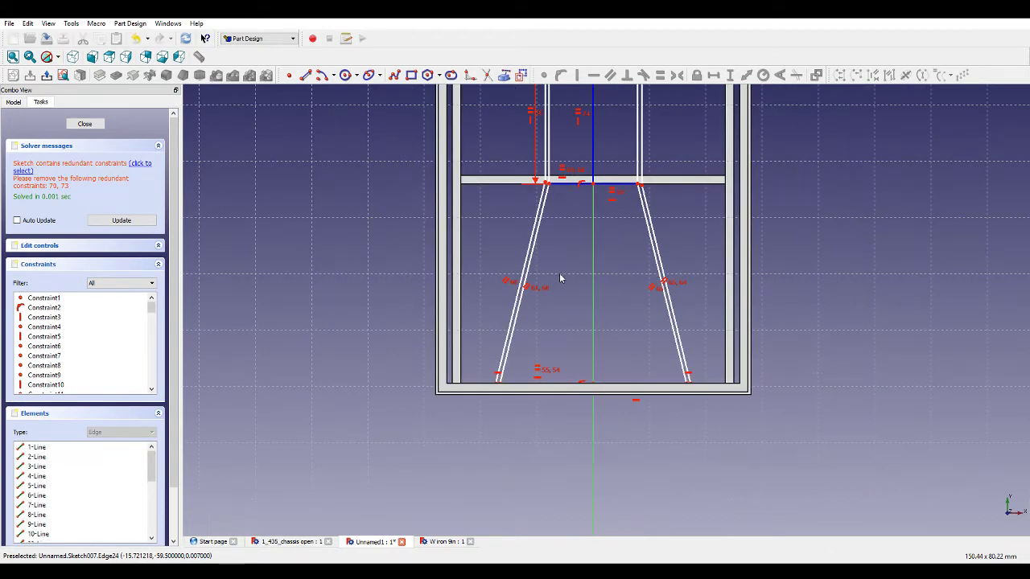
{"action": "scroll", "coordinate": [503, 378], "scroll_direction": "up", "scroll_amount": 5}
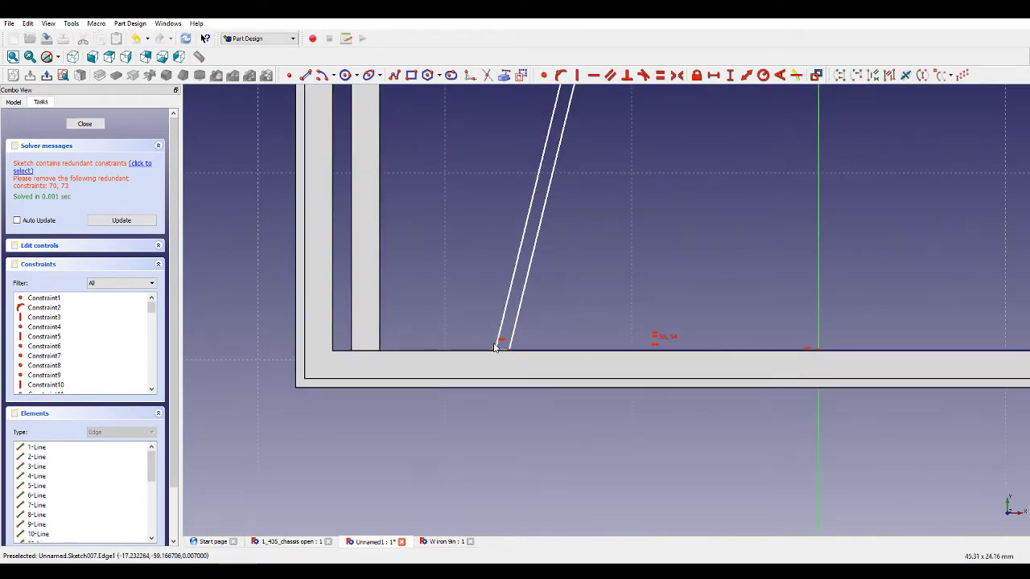
{"action": "left_click", "coordinate": [499, 346]}
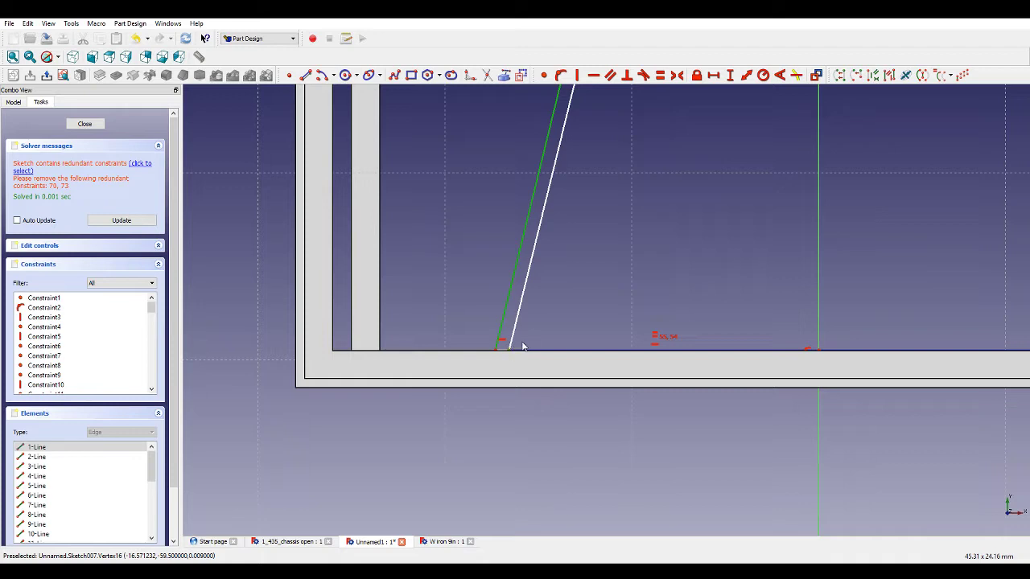
{"action": "scroll", "coordinate": [522, 346], "scroll_direction": "up", "scroll_amount": 2}
{"action": "left_click", "coordinate": [746, 75]}
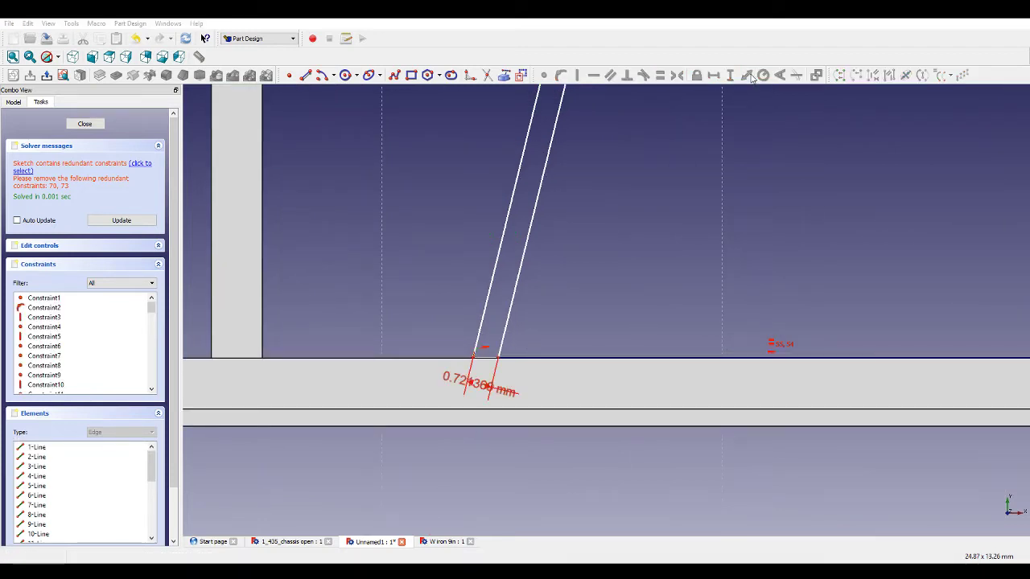
{"action": "scroll", "coordinate": [663, 196], "scroll_direction": "down", "scroll_amount": 6}
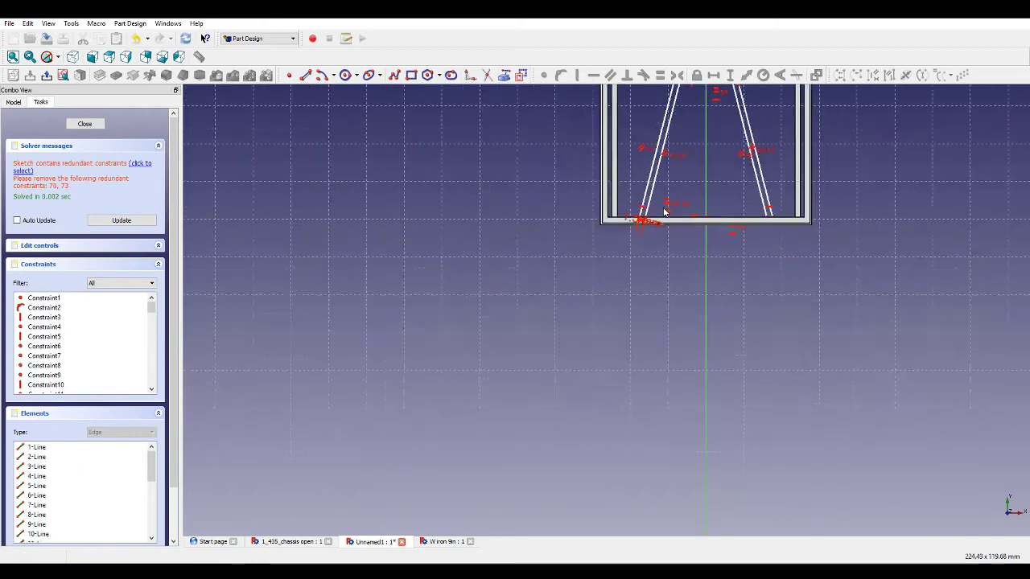
{"action": "scroll", "coordinate": [692, 134], "scroll_direction": "up", "scroll_amount": 5}
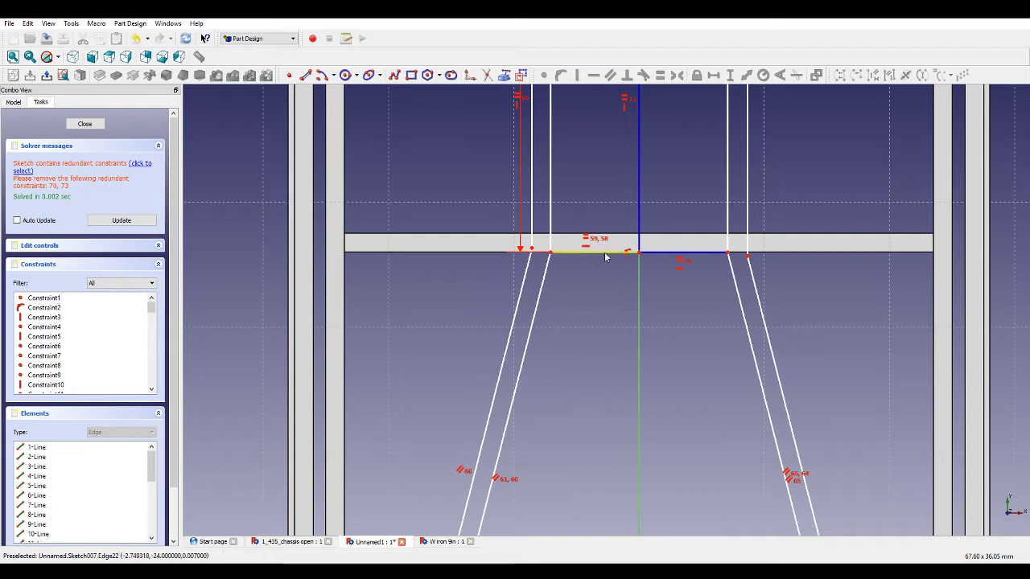
Constrain the horizontal distance between the two inner bar edges at the upper cross member to 10 mm.
{"action": "left_click", "coordinate": [549, 253]}
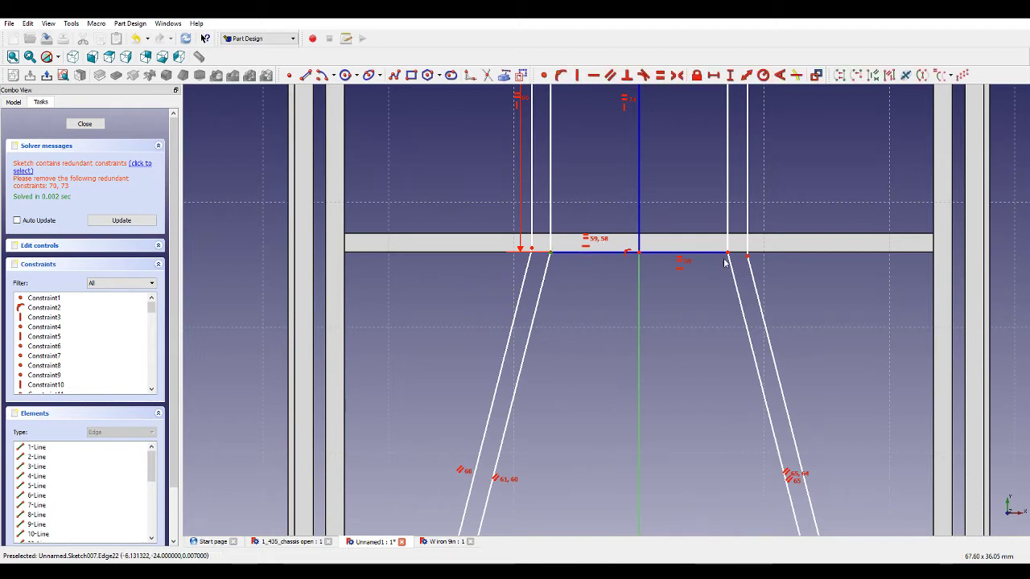
{"action": "left_click", "coordinate": [728, 254]}
{"action": "left_click", "coordinate": [713, 76]}
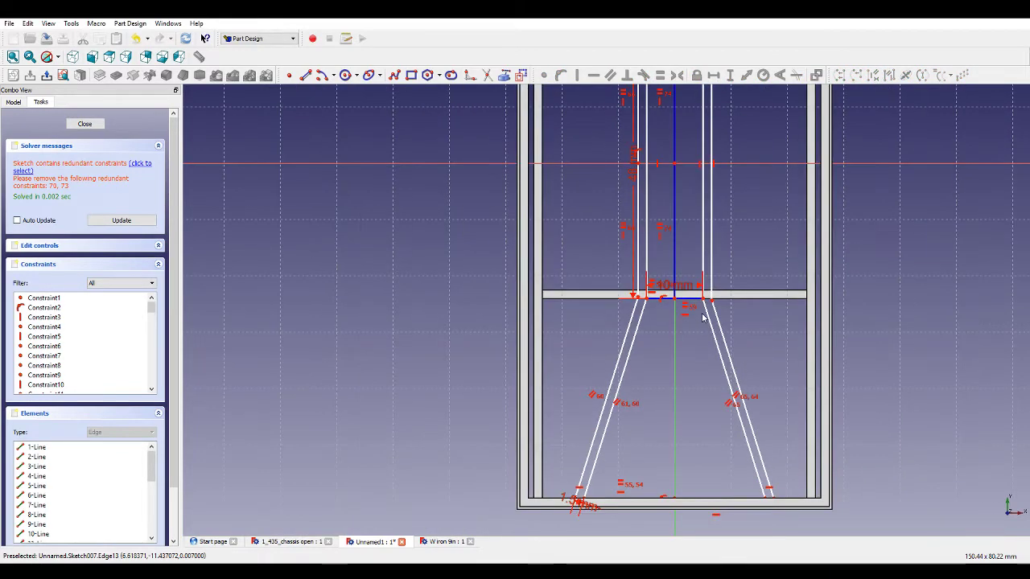
Delete the two redundant equality constraints on the left bar's vertical edge between the cross members.
{"action": "scroll", "coordinate": [703, 318], "scroll_direction": "up", "scroll_amount": 5}
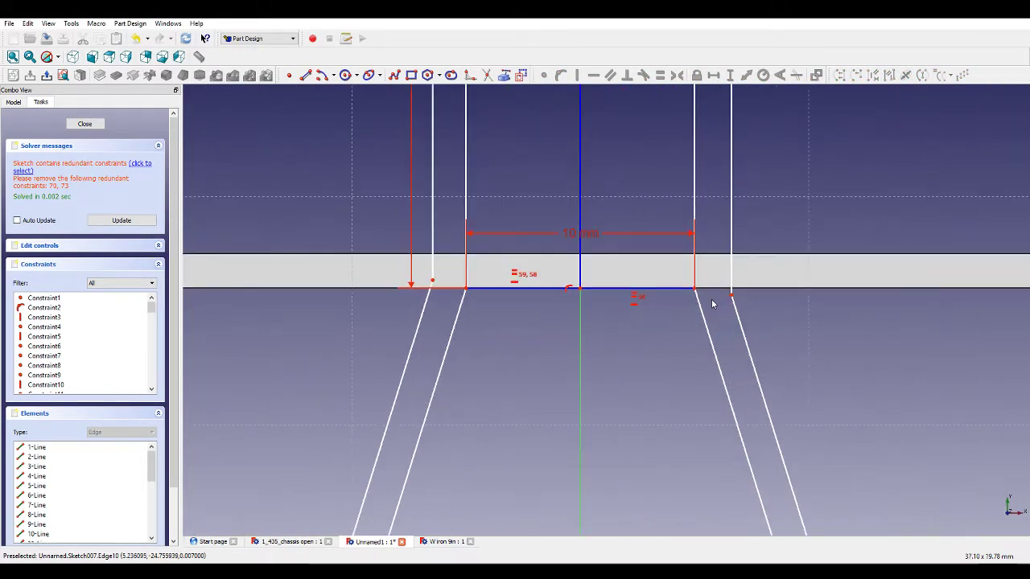
{"action": "scroll", "coordinate": [717, 303], "scroll_direction": "down", "scroll_amount": 5}
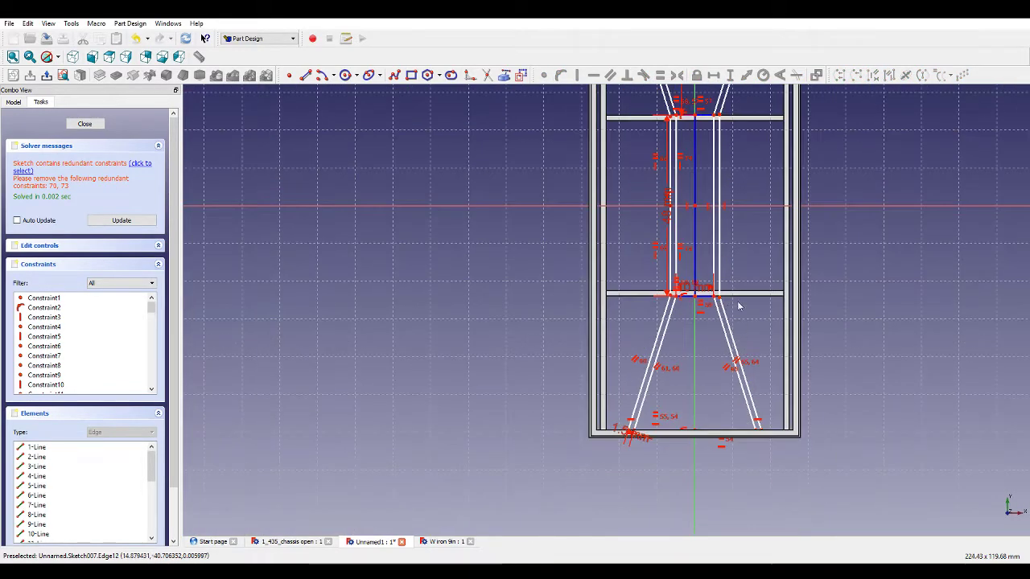
{"action": "scroll", "coordinate": [733, 252], "scroll_direction": "up", "scroll_amount": 1}
{"action": "scroll", "coordinate": [700, 152], "scroll_direction": "down", "scroll_amount": 1}
{"action": "scroll", "coordinate": [697, 137], "scroll_direction": "up", "scroll_amount": 4}
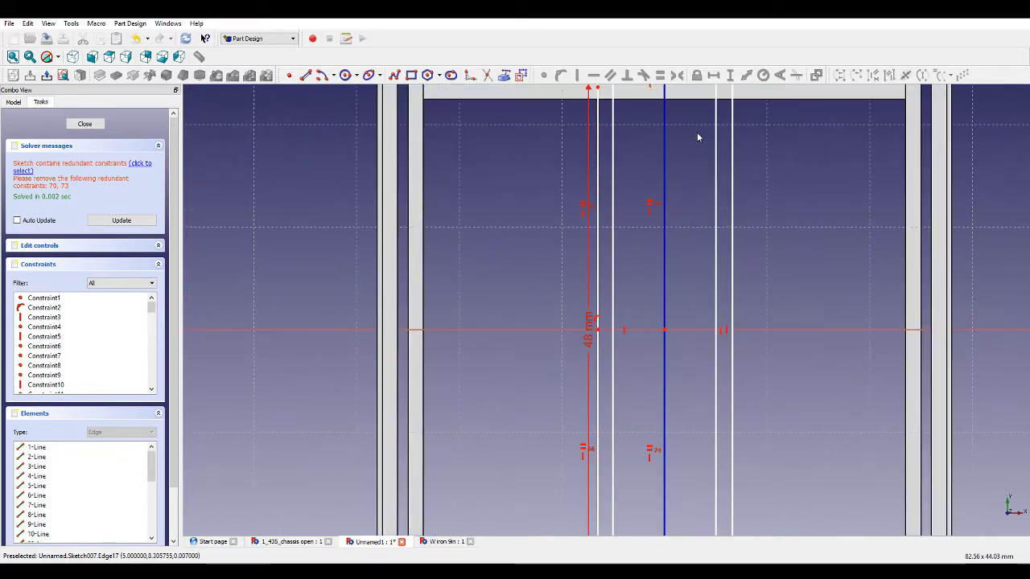
{"action": "scroll", "coordinate": [708, 242], "scroll_direction": "down", "scroll_amount": 2}
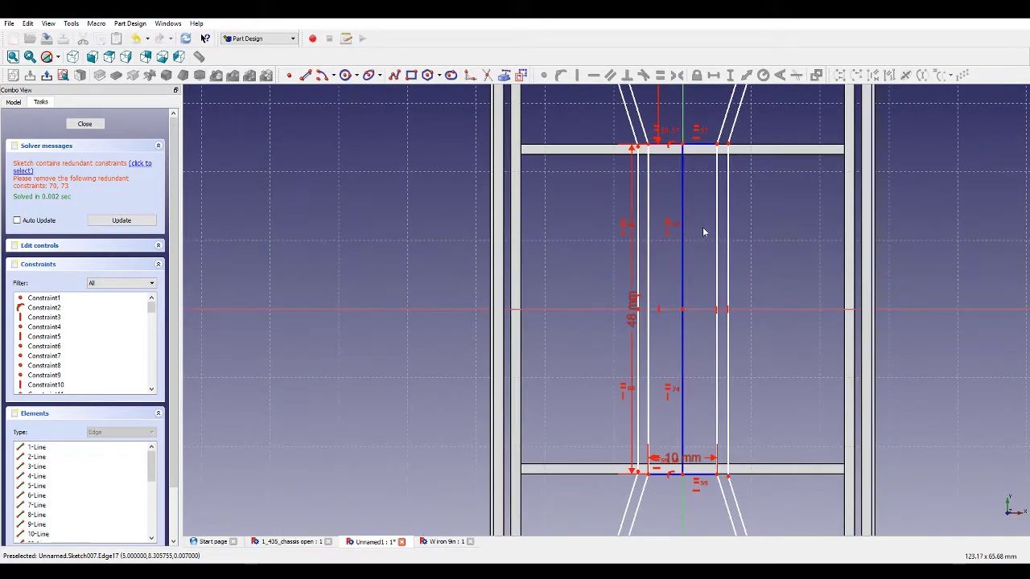
{"action": "left_click", "coordinate": [637, 318]}
{"action": "key", "text": "Delete"}
{"action": "left_click", "coordinate": [638, 294]}
{"action": "key", "text": "Delete"}
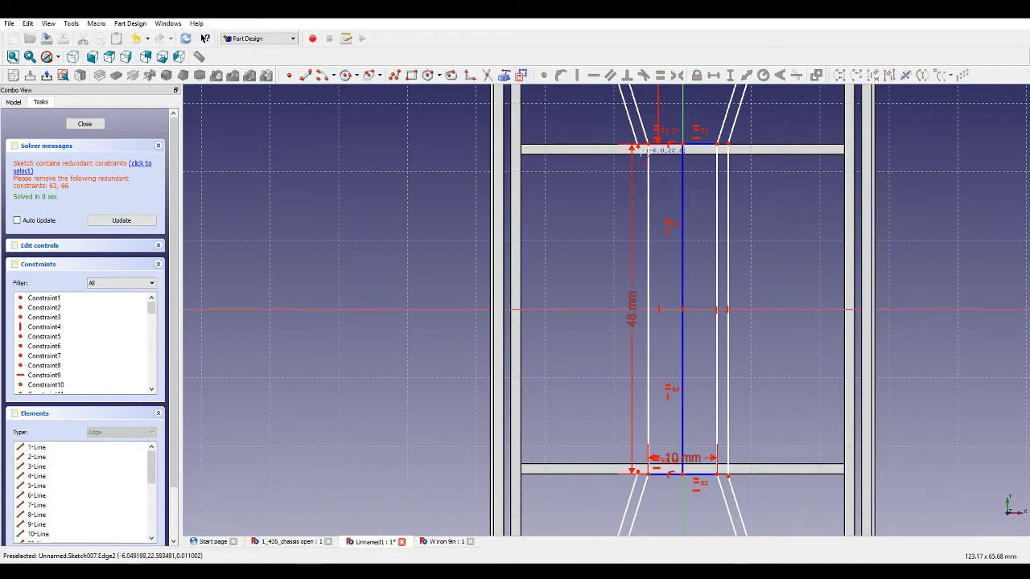
Make the two inner vertical bar edges between the cross members equal in length.
{"action": "left_click", "coordinate": [637, 147]}
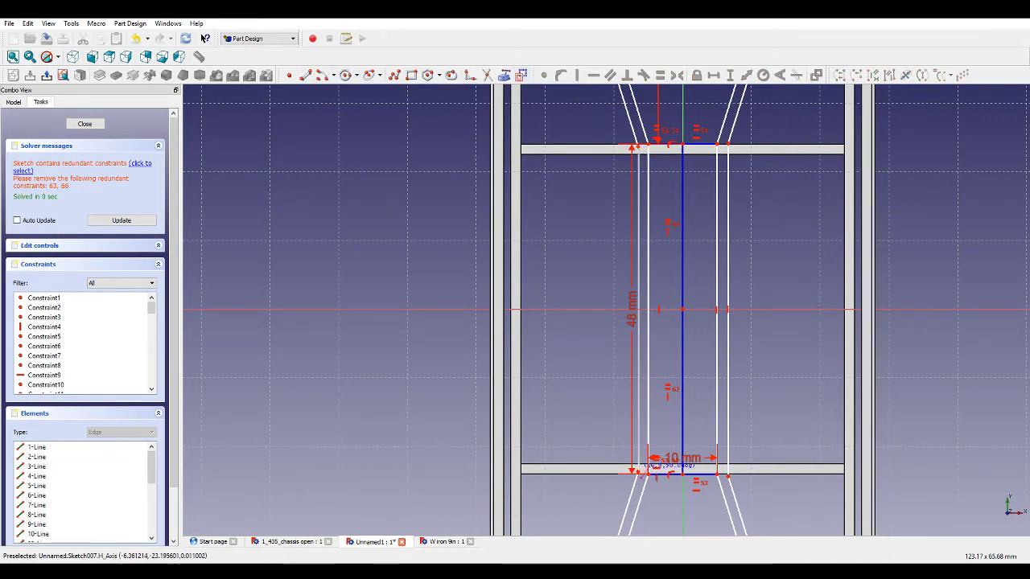
{"action": "left_click", "coordinate": [639, 470]}
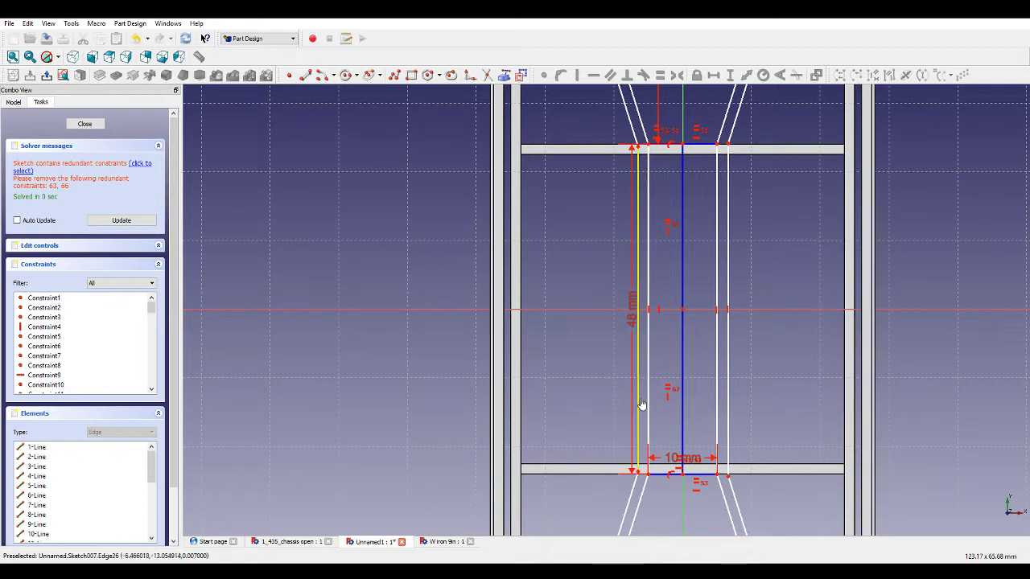
{"action": "left_click", "coordinate": [729, 396]}
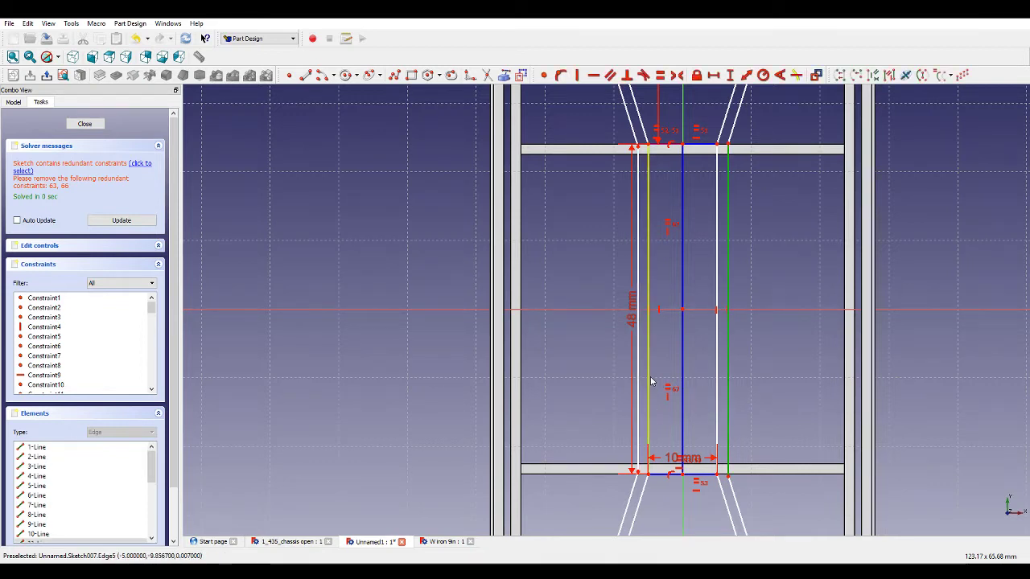
{"action": "left_click", "coordinate": [639, 372]}
{"action": "left_click", "coordinate": [660, 75]}
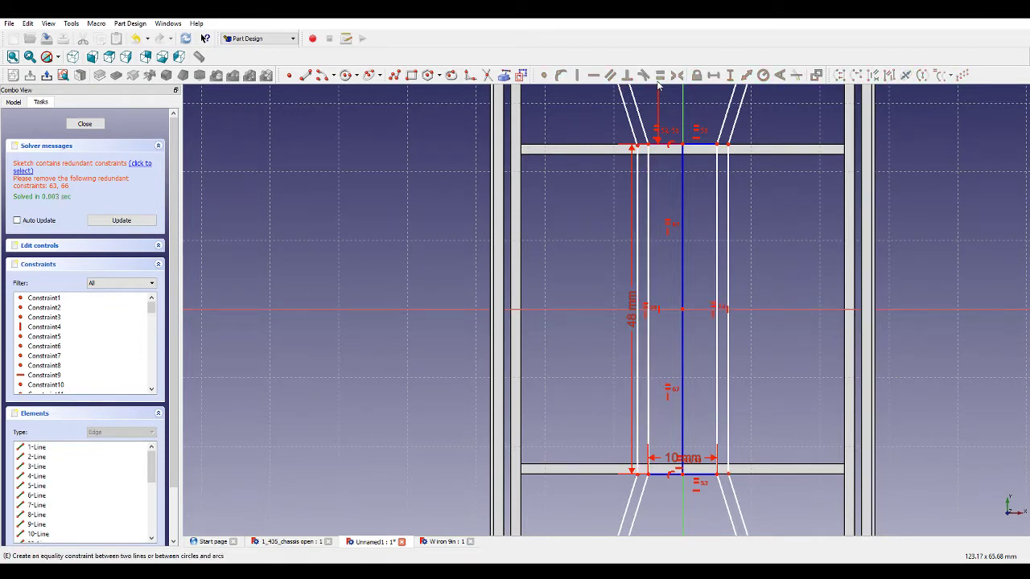
{"action": "scroll", "coordinate": [783, 161], "scroll_direction": "down", "scroll_amount": 3}
{"action": "scroll", "coordinate": [783, 129], "scroll_direction": "up", "scroll_amount": 8}
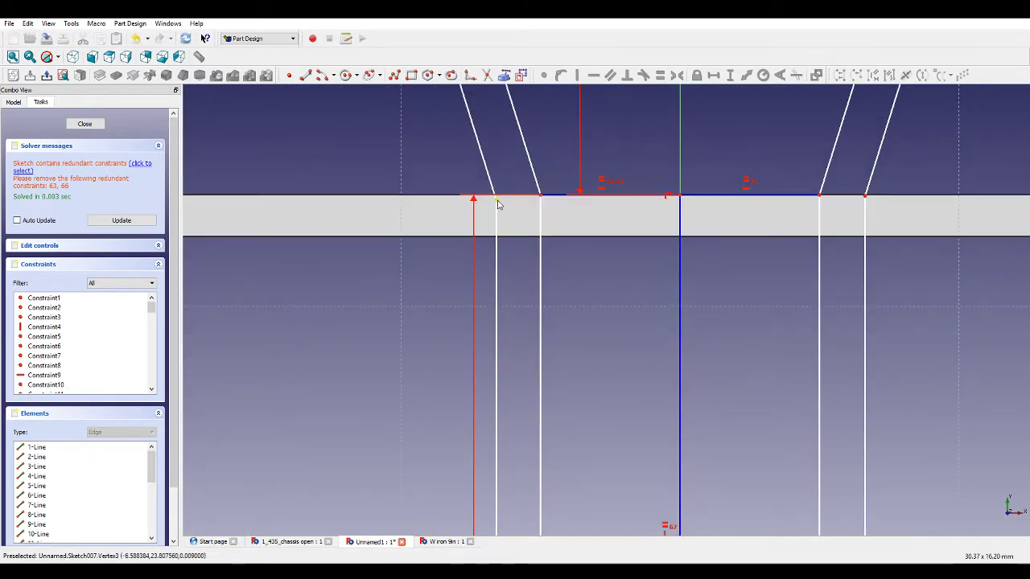
{"action": "scroll", "coordinate": [498, 202], "scroll_direction": "down", "scroll_amount": 5}
{"action": "scroll", "coordinate": [691, 185], "scroll_direction": "up", "scroll_amount": 5}
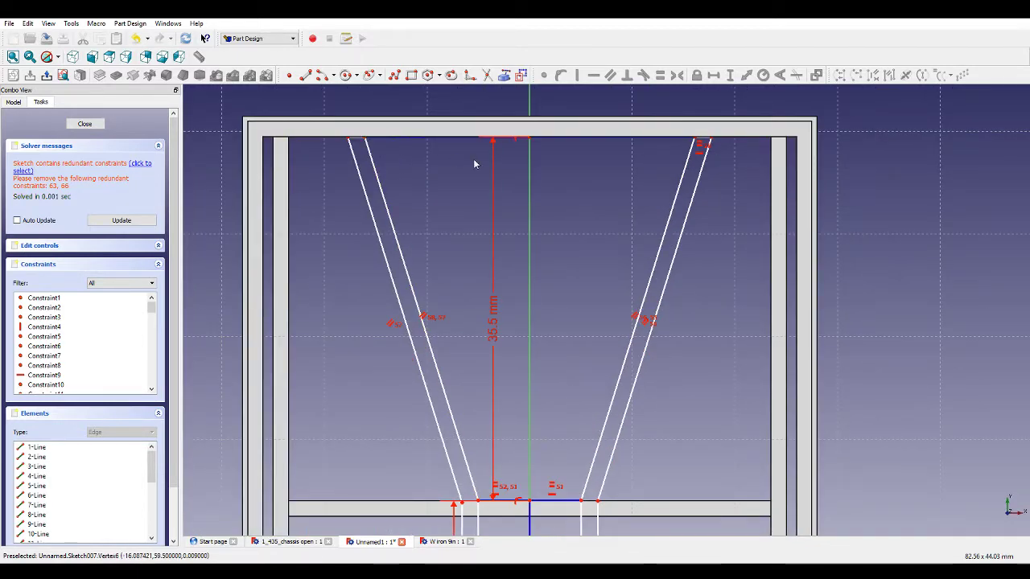
{"action": "left_click_drag", "start_coordinate": [694, 138], "coordinate": [676, 151]}
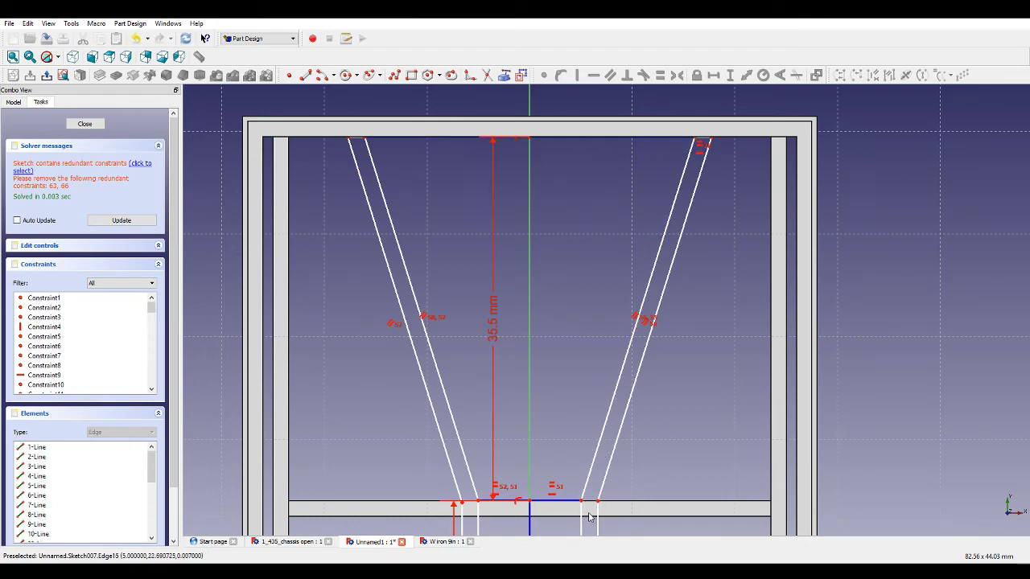
{"action": "scroll", "coordinate": [589, 518], "scroll_direction": "up", "scroll_amount": 3}
{"action": "scroll", "coordinate": [661, 417], "scroll_direction": "down", "scroll_amount": 2}
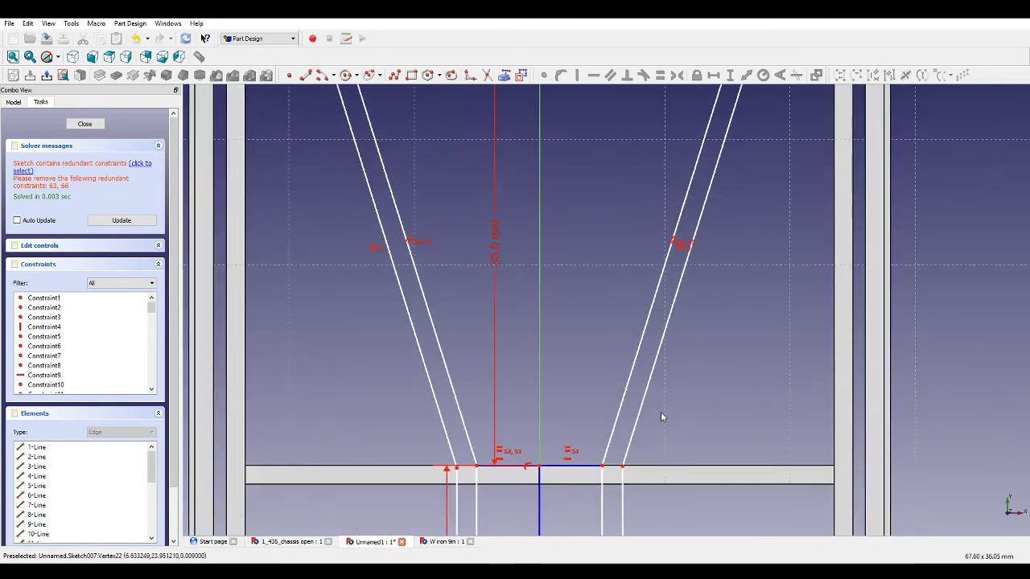
{"action": "scroll", "coordinate": [685, 241], "scroll_direction": "down", "scroll_amount": 3}
{"action": "scroll", "coordinate": [712, 168], "scroll_direction": "up", "scroll_amount": 2}
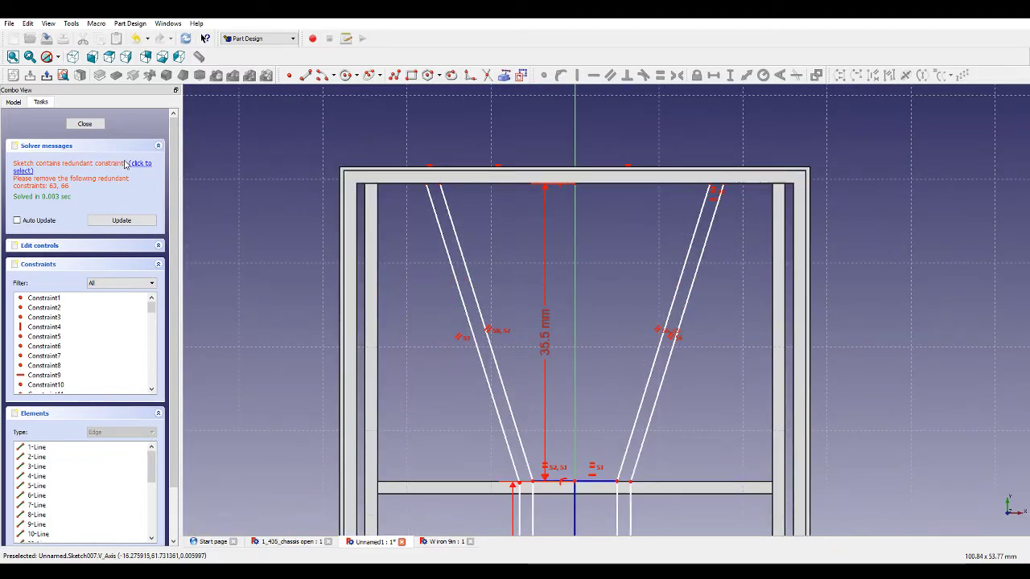
Select the redundant constraints reported by the solver and delete them.
{"action": "left_click", "coordinate": [137, 163]}
{"action": "scroll", "coordinate": [621, 273], "scroll_direction": "down", "scroll_amount": 5}
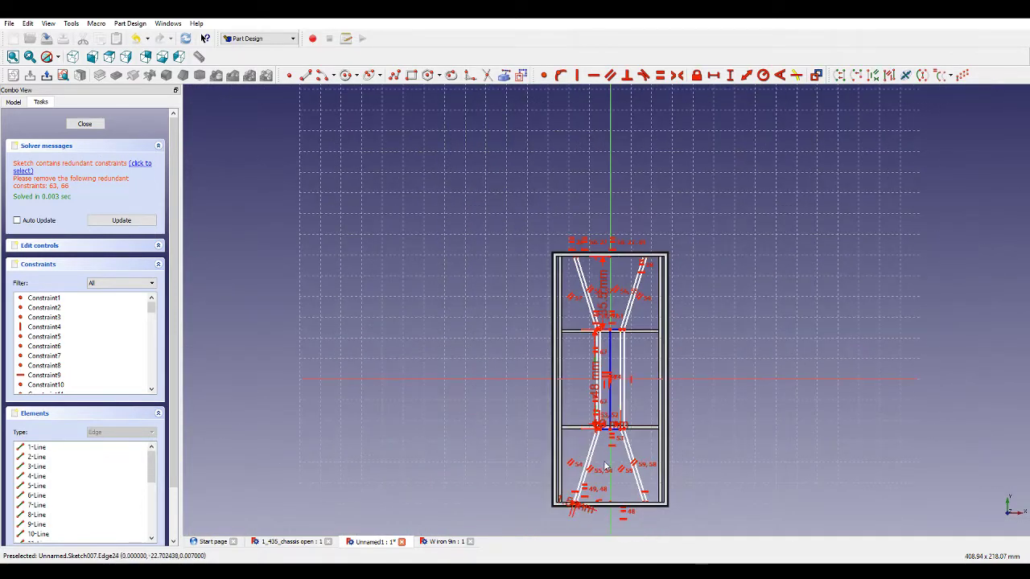
{"action": "key", "text": "Delete"}
Make the two outer vertical bar edges between the cross members equal in length.
{"action": "scroll", "coordinate": [620, 281], "scroll_direction": "up", "scroll_amount": 6}
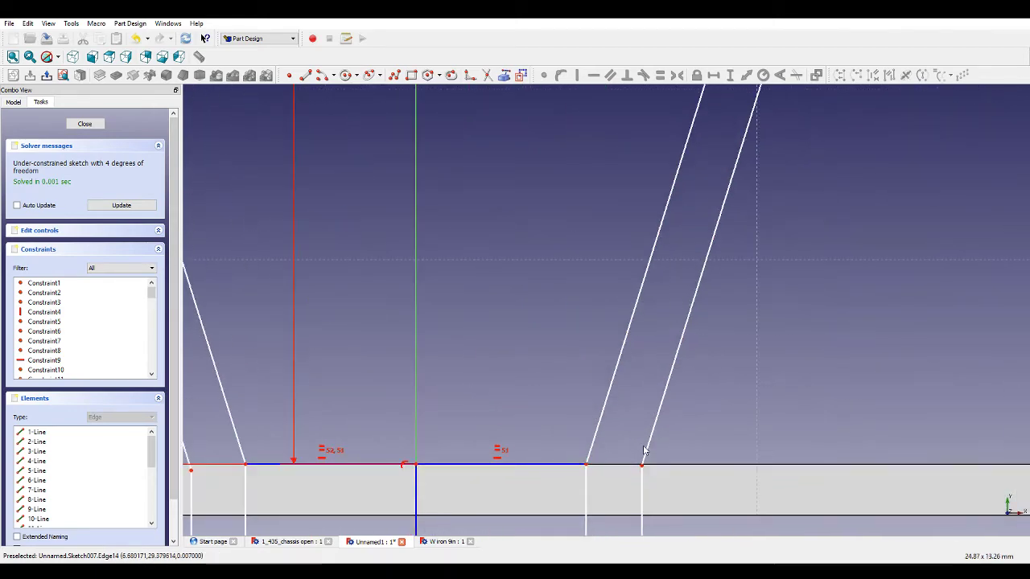
{"action": "scroll", "coordinate": [643, 450], "scroll_direction": "down", "scroll_amount": 6}
{"action": "scroll", "coordinate": [661, 366], "scroll_direction": "down", "scroll_amount": 3}
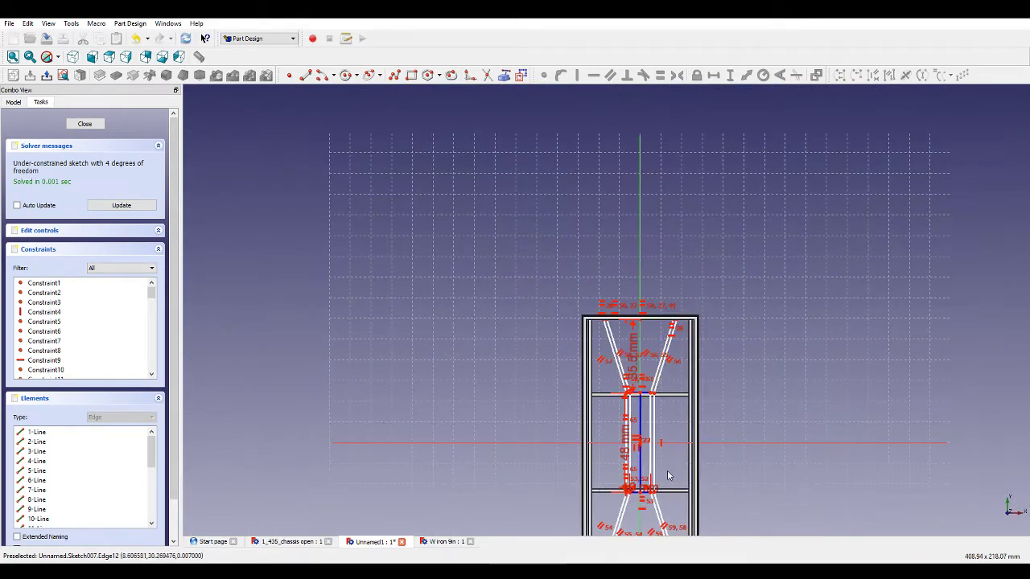
{"action": "scroll", "coordinate": [578, 463], "scroll_direction": "up", "scroll_amount": 7}
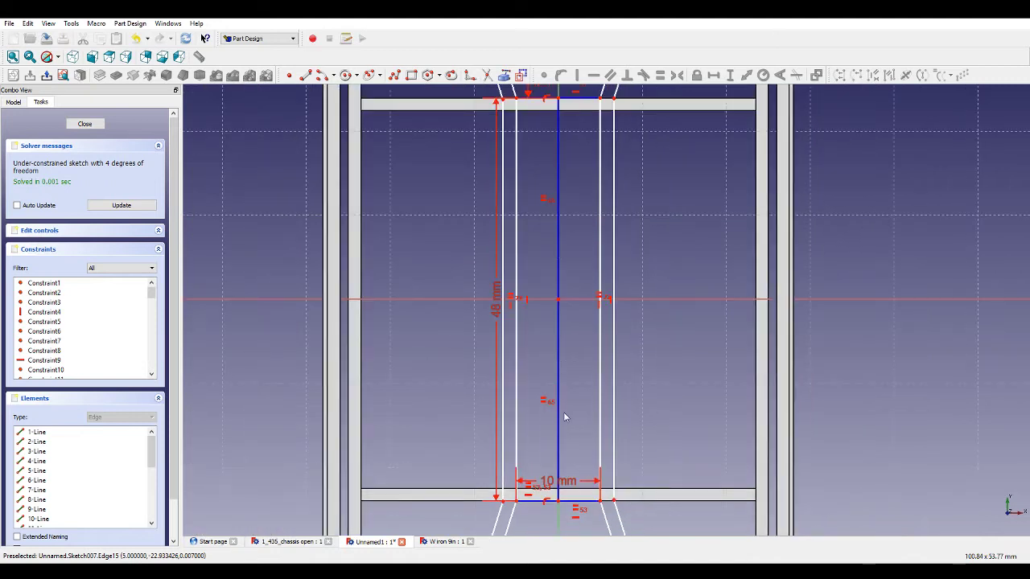
{"action": "left_click", "coordinate": [504, 272]}
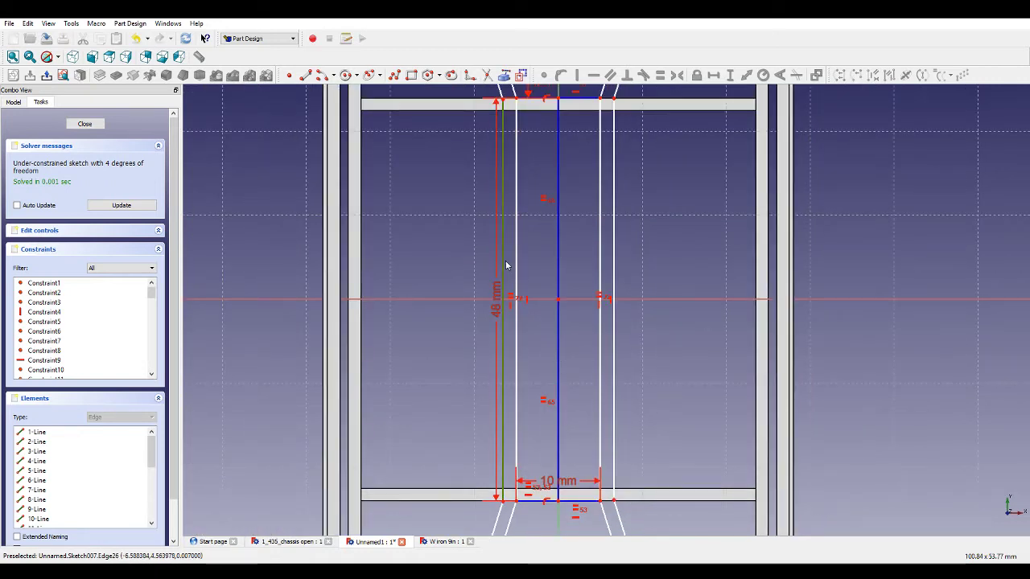
{"action": "left_click", "coordinate": [614, 269]}
{"action": "left_click", "coordinate": [660, 77]}
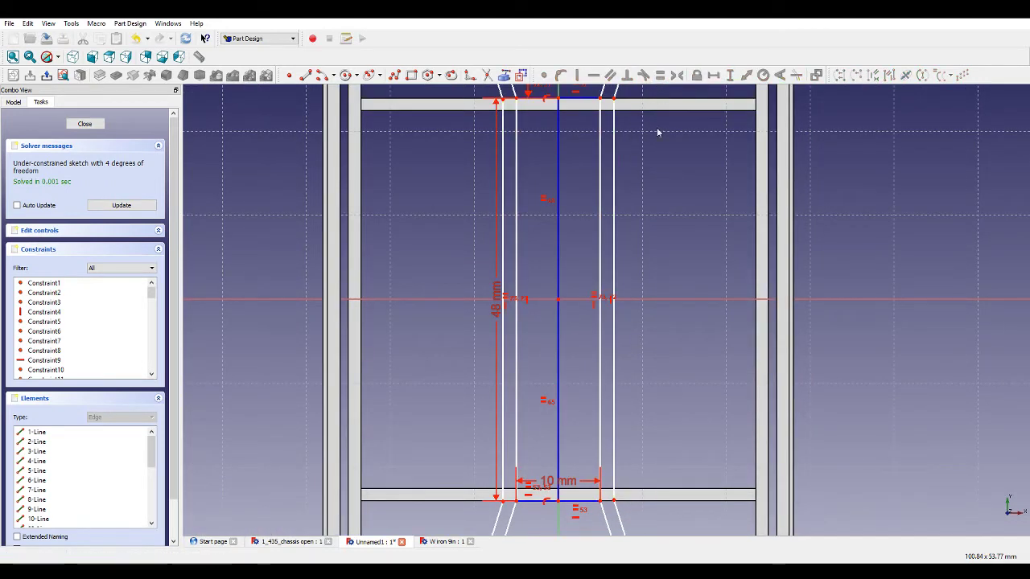
Set the horizontal distance across the left bar's end at the lower cross member to 1.5 mm.
{"action": "scroll", "coordinate": [563, 507], "scroll_direction": "up", "scroll_amount": 5}
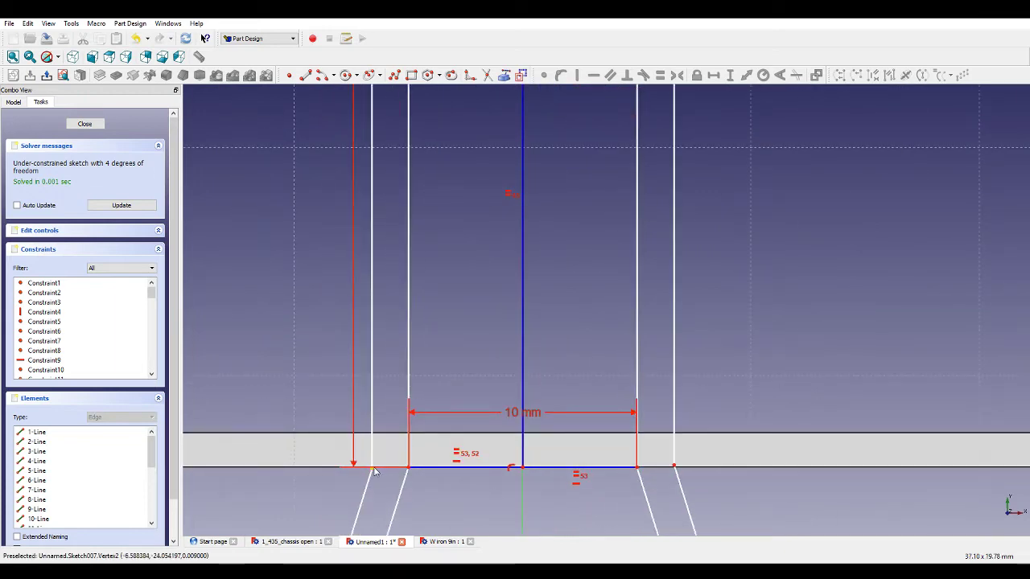
{"action": "scroll", "coordinate": [428, 465], "scroll_direction": "down", "scroll_amount": 3}
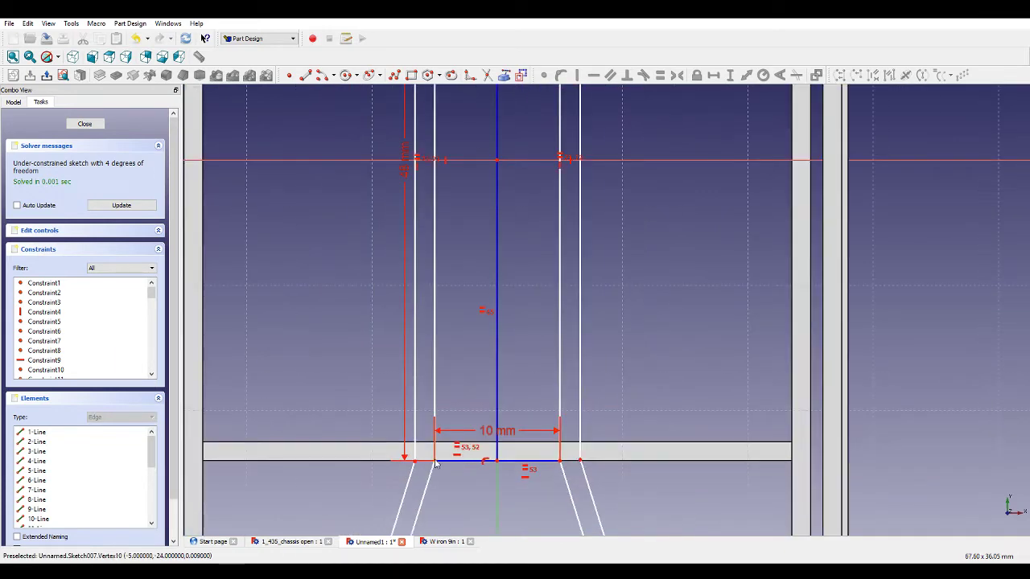
{"action": "left_click", "coordinate": [435, 462]}
{"action": "left_click", "coordinate": [415, 462]}
{"action": "scroll", "coordinate": [461, 431], "scroll_direction": "up", "scroll_amount": 2}
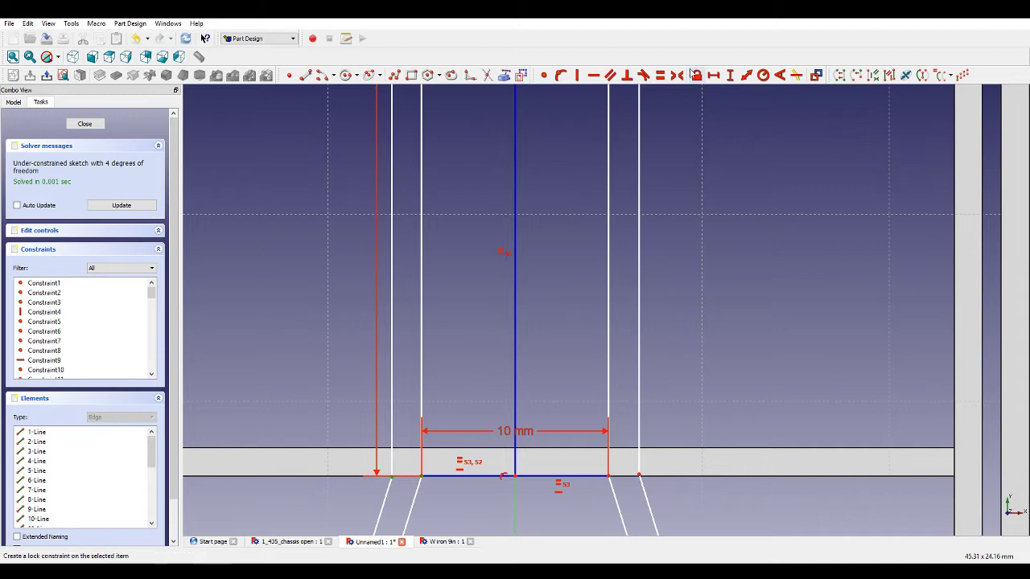
{"action": "left_click", "coordinate": [673, 227]}
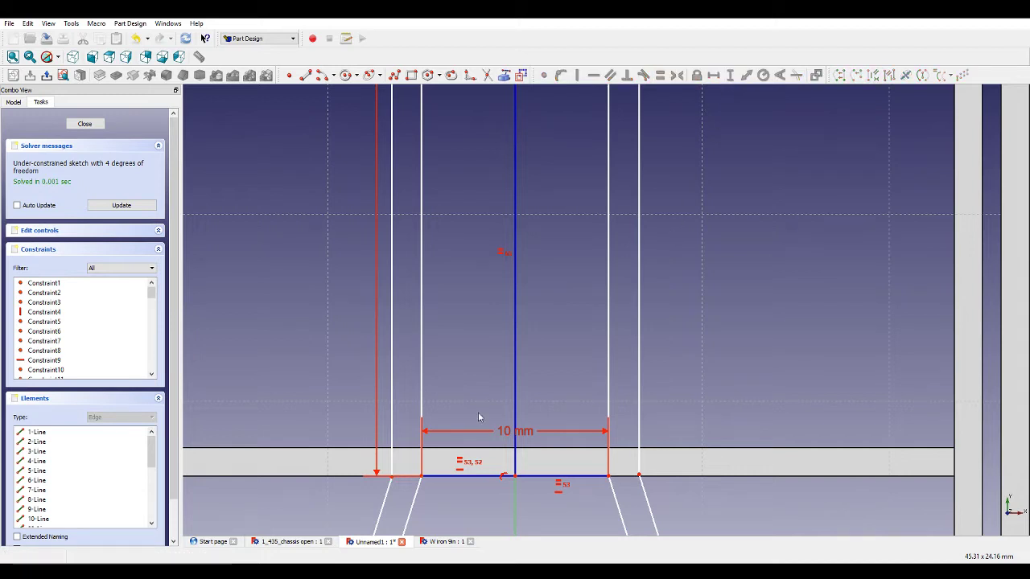
{"action": "left_click", "coordinate": [392, 480]}
{"action": "left_click", "coordinate": [421, 459]}
{"action": "left_click", "coordinate": [746, 75]}
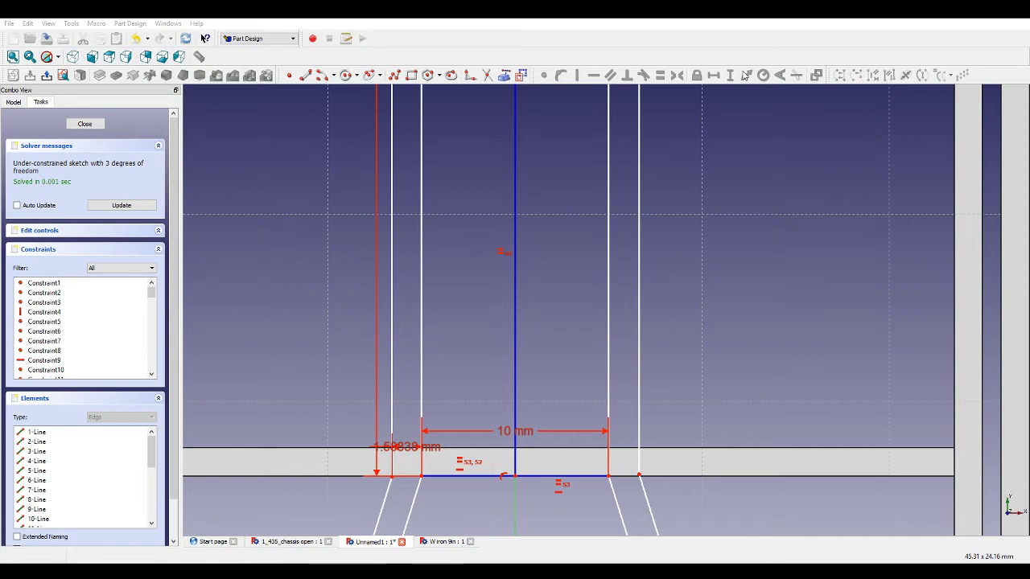
{"action": "type", "text": "1.5"}
{"action": "key", "text": "Return"}
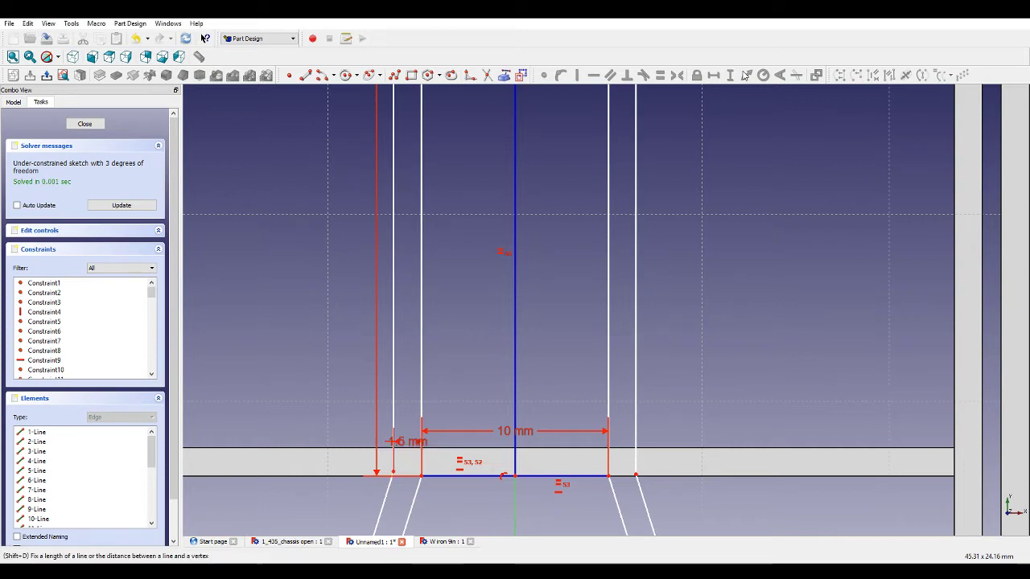
Add a distance constraint between the right bar's end vertex and its inner edge at the lower cross member.
{"action": "left_click", "coordinate": [635, 476]}
{"action": "left_click", "coordinate": [609, 338]}
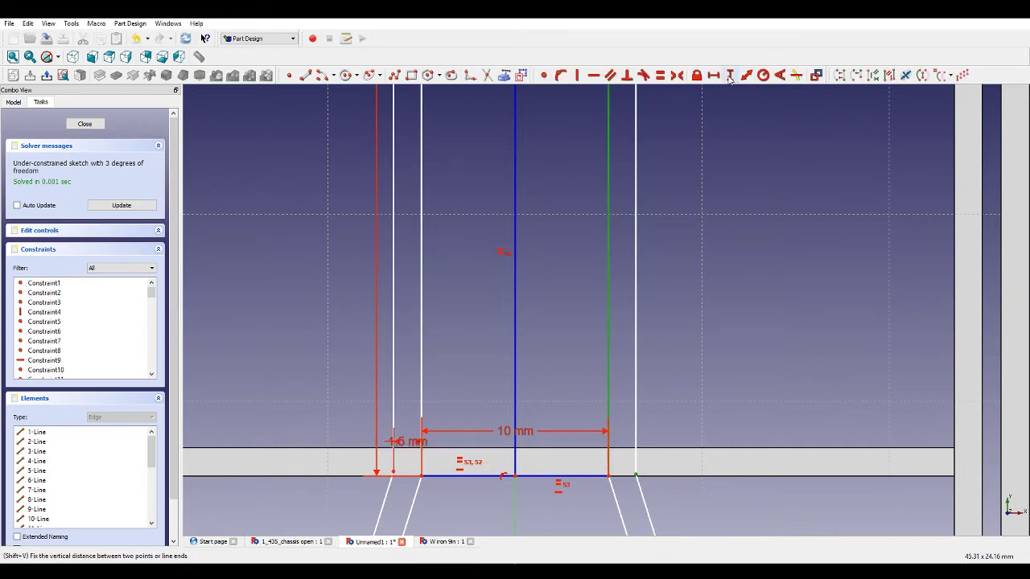
{"action": "left_click", "coordinate": [718, 78]}
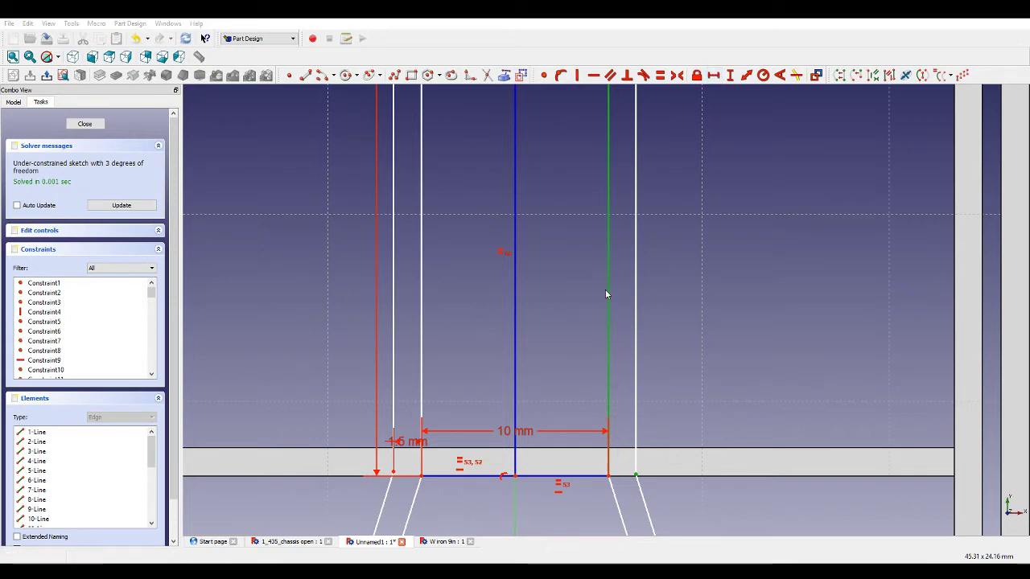
{"action": "left_click", "coordinate": [746, 74]}
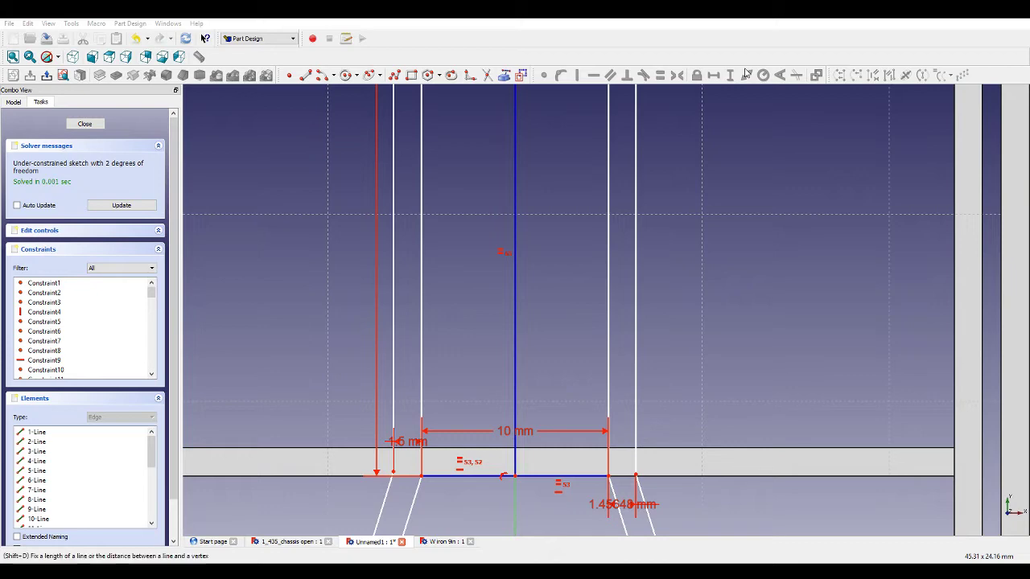
{"action": "scroll", "coordinate": [711, 266], "scroll_direction": "down", "scroll_amount": 5}
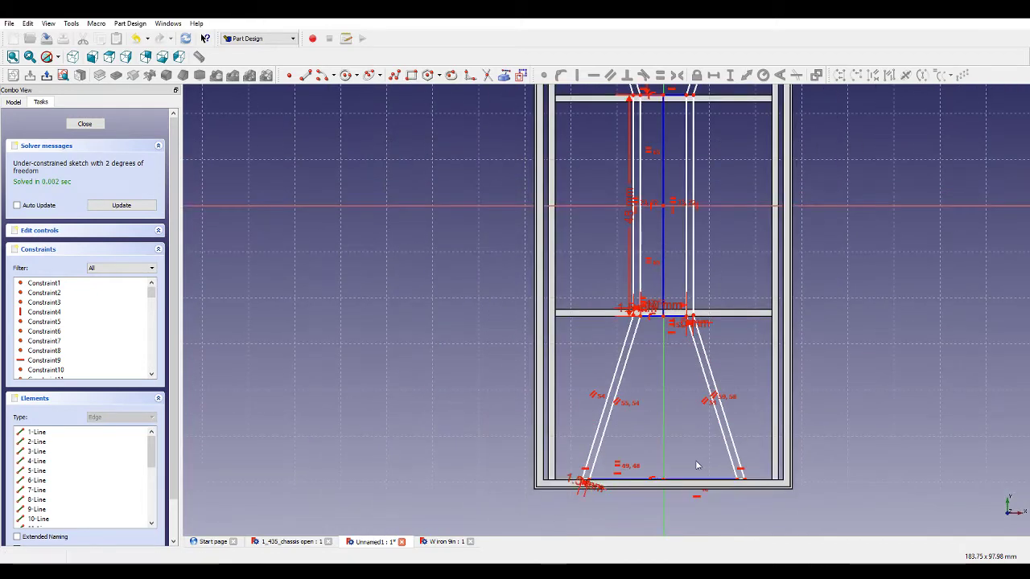
{"action": "scroll", "coordinate": [697, 465], "scroll_direction": "up", "scroll_amount": 5}
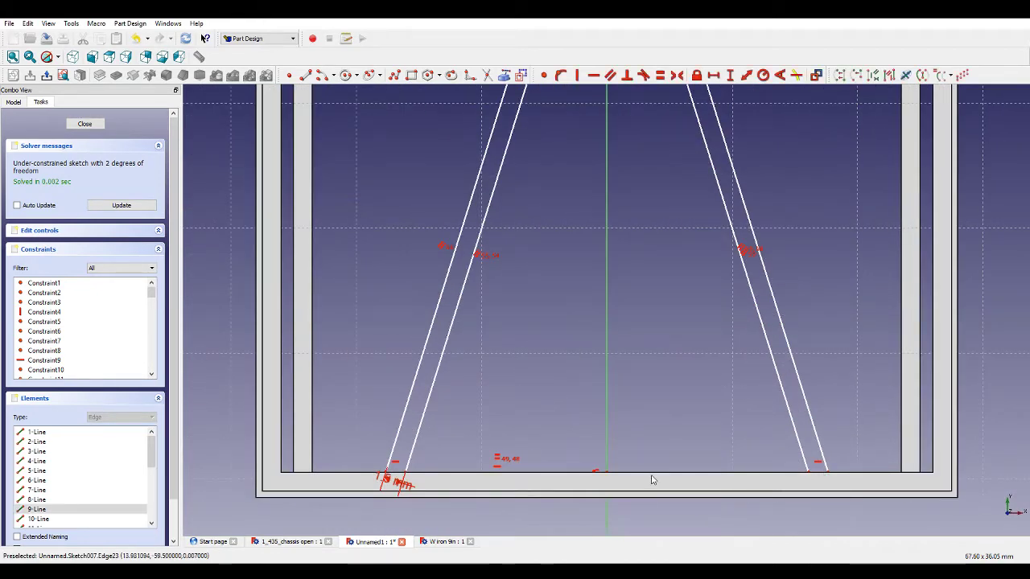
{"action": "scroll", "coordinate": [401, 483], "scroll_direction": "up", "scroll_amount": 3}
{"action": "scroll", "coordinate": [551, 411], "scroll_direction": "down", "scroll_amount": 5}
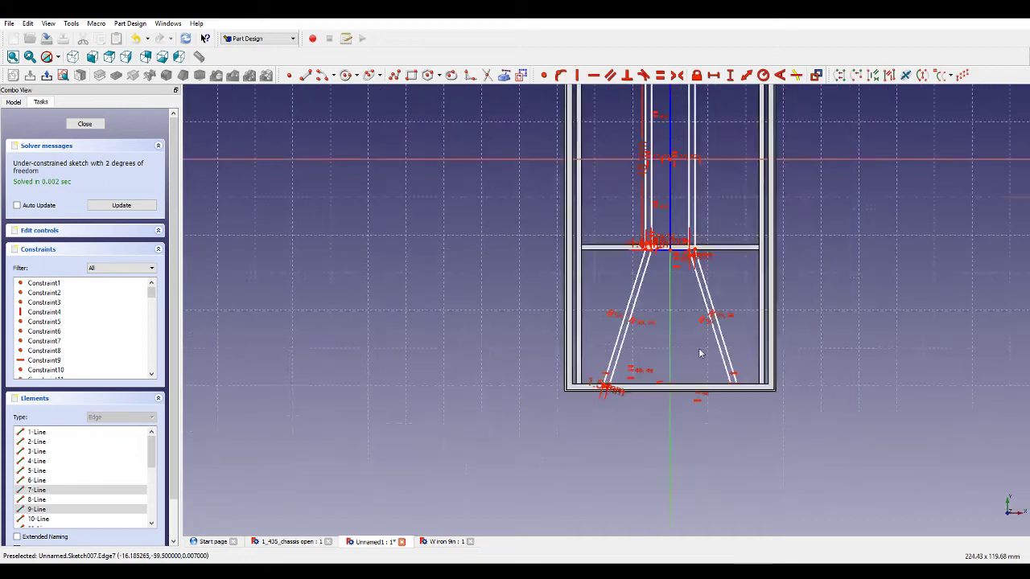
{"action": "scroll", "coordinate": [696, 155], "scroll_direction": "up", "scroll_amount": 5}
{"action": "scroll", "coordinate": [696, 156], "scroll_direction": "up", "scroll_amount": 3}
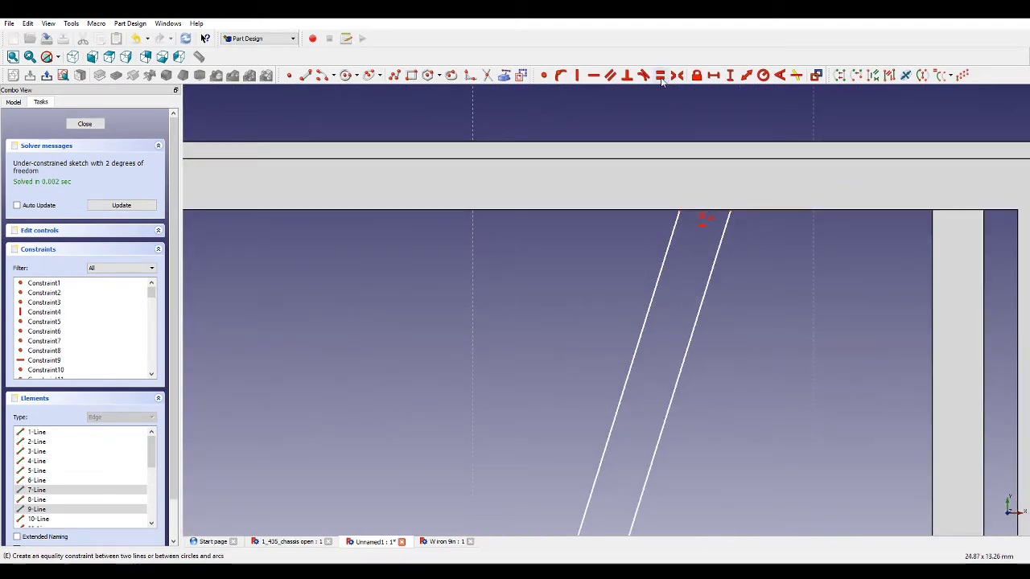
Examine the bracing bars' ends at both cross members by zooming and orbiting around the sketch.
{"action": "scroll", "coordinate": [680, 120], "scroll_direction": "down", "scroll_amount": 4}
{"action": "scroll", "coordinate": [648, 218], "scroll_direction": "down", "scroll_amount": 3}
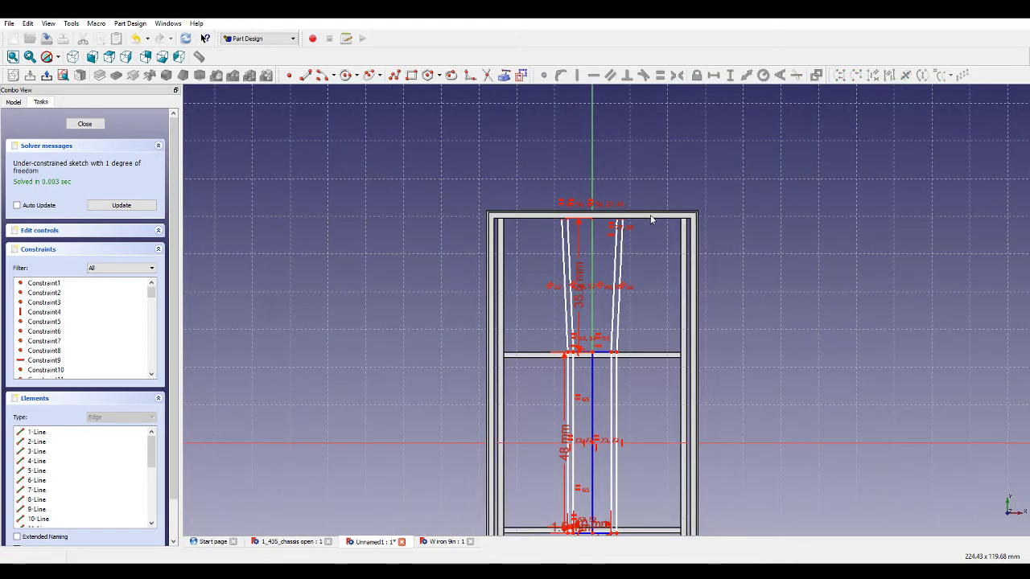
{"action": "scroll", "coordinate": [630, 252], "scroll_direction": "down", "scroll_amount": 4}
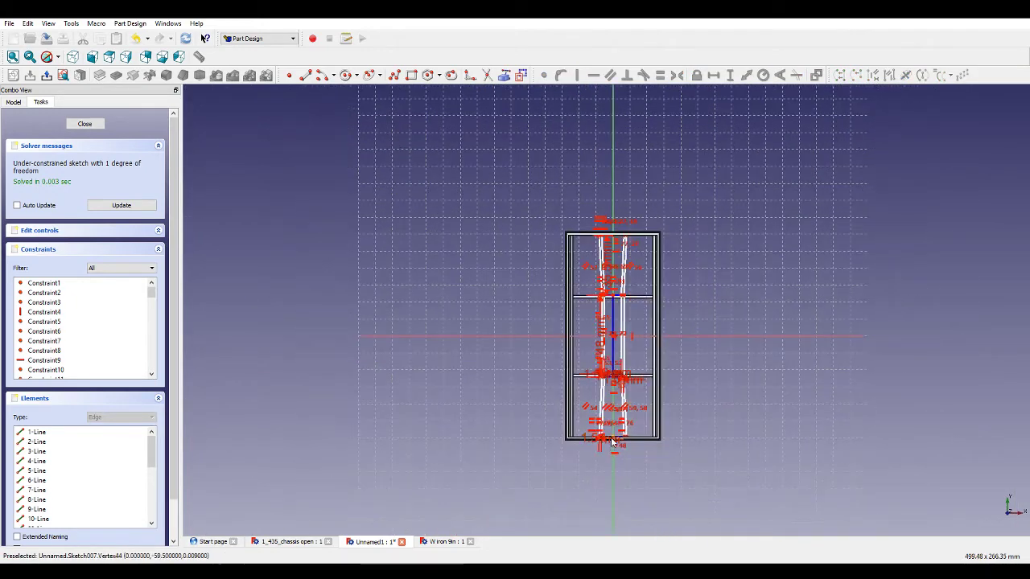
{"action": "scroll", "coordinate": [606, 452], "scroll_direction": "up", "scroll_amount": 4}
{"action": "scroll", "coordinate": [607, 420], "scroll_direction": "up", "scroll_amount": 3}
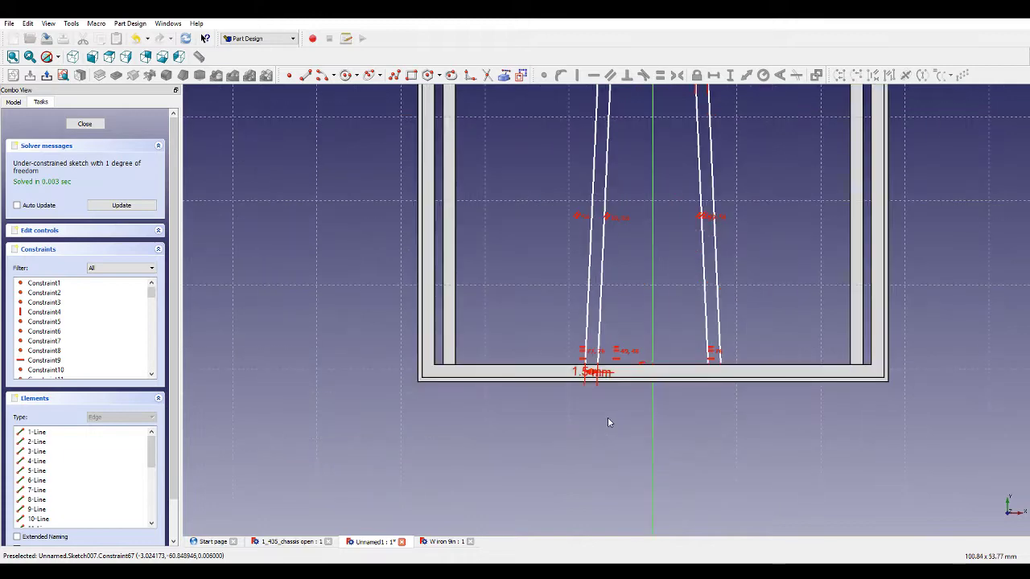
{"action": "middle_click_drag", "start_coordinate": [607, 418], "coordinate": [602, 382]}
{"action": "scroll", "coordinate": [590, 341], "scroll_direction": "up", "scroll_amount": 5}
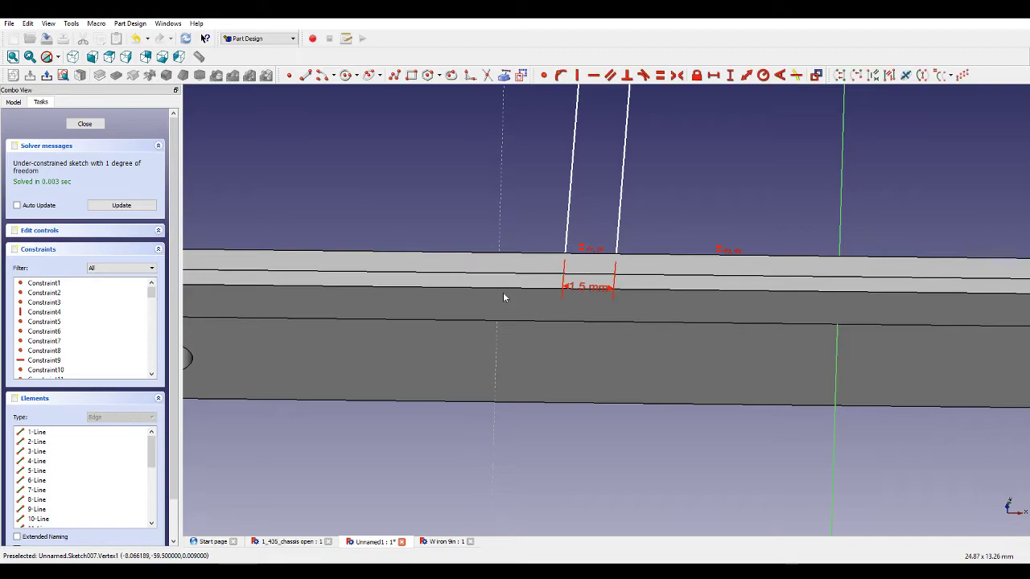
{"action": "scroll", "coordinate": [549, 333], "scroll_direction": "down", "scroll_amount": 5}
{"action": "scroll", "coordinate": [576, 333], "scroll_direction": "down", "scroll_amount": 4}
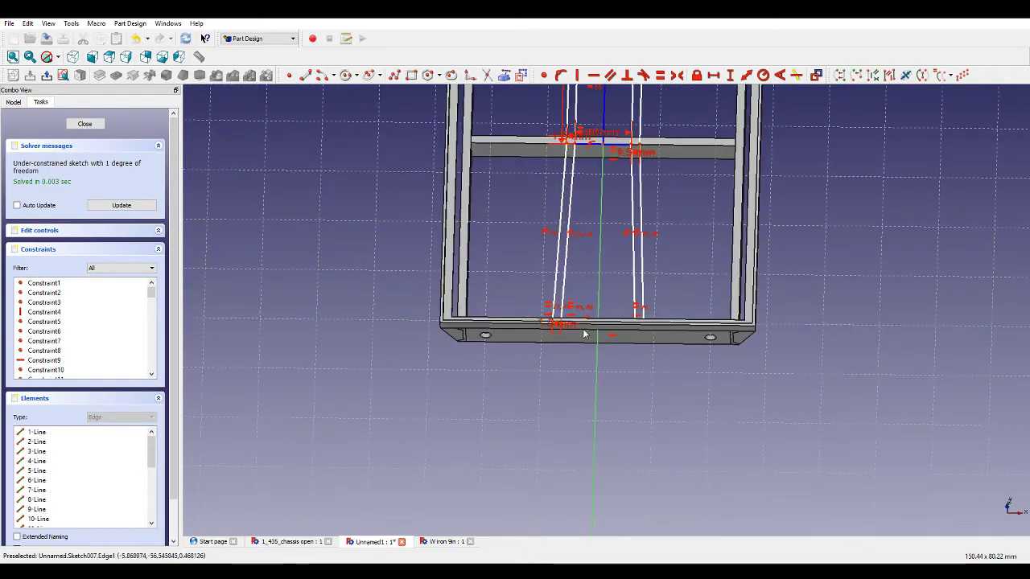
{"action": "scroll", "coordinate": [569, 222], "scroll_direction": "up", "scroll_amount": 6}
{"action": "scroll", "coordinate": [563, 223], "scroll_direction": "up", "scroll_amount": 2}
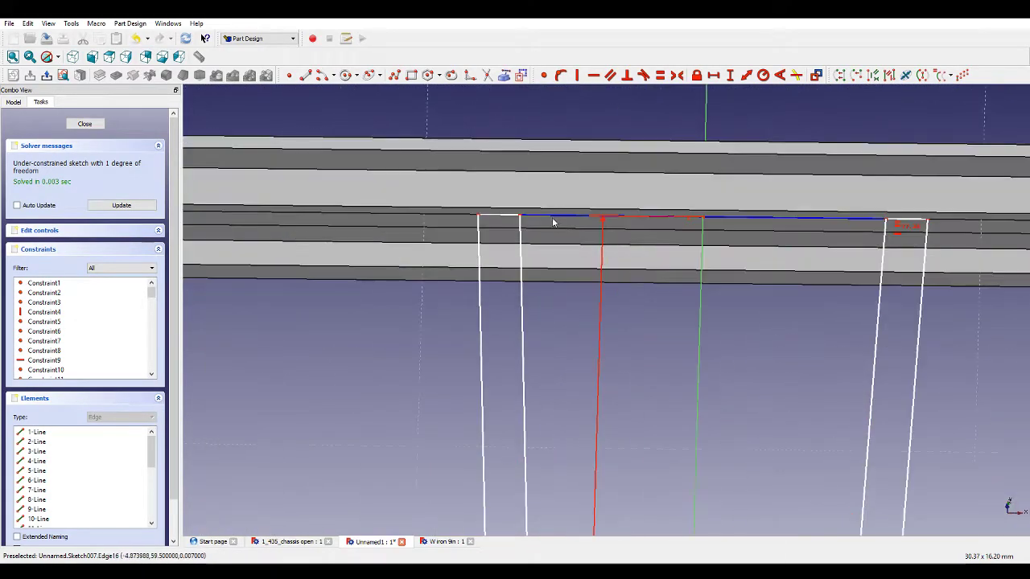
{"action": "scroll", "coordinate": [619, 266], "scroll_direction": "down", "scroll_amount": 2}
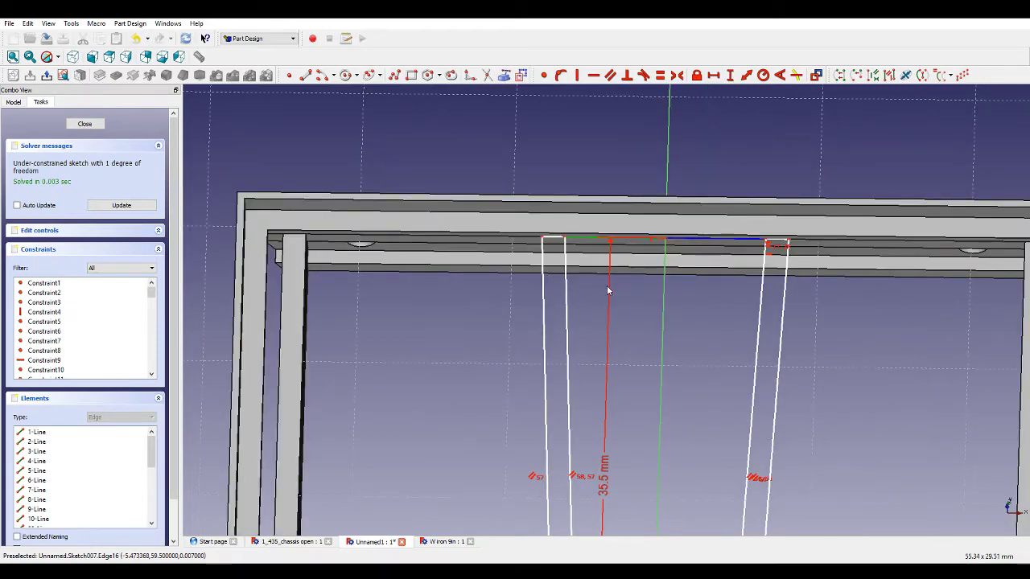
{"action": "mouse_move", "coordinate": [544, 332]}
{"action": "middle_mouse_down"}
{"action": "mouse_move", "coordinate": [555, 304]}
{"action": "mouse_move", "coordinate": [553, 321]}
{"action": "middle_mouse_up"}
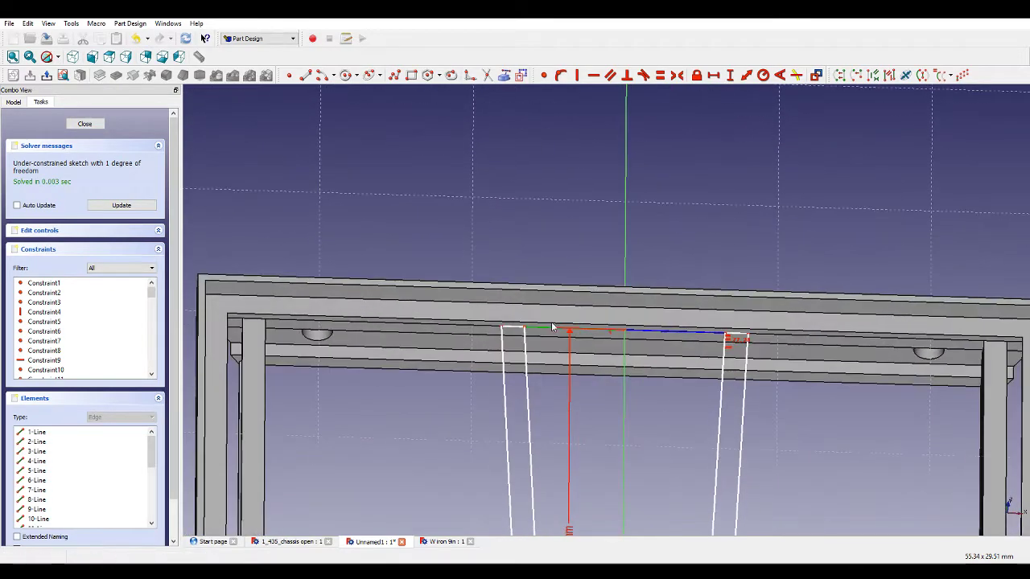
{"action": "scroll", "coordinate": [421, 425], "scroll_direction": "down", "scroll_amount": 2}
{"action": "scroll", "coordinate": [374, 449], "scroll_direction": "up", "scroll_amount": 1}
{"action": "scroll", "coordinate": [374, 438], "scroll_direction": "up", "scroll_amount": 1}
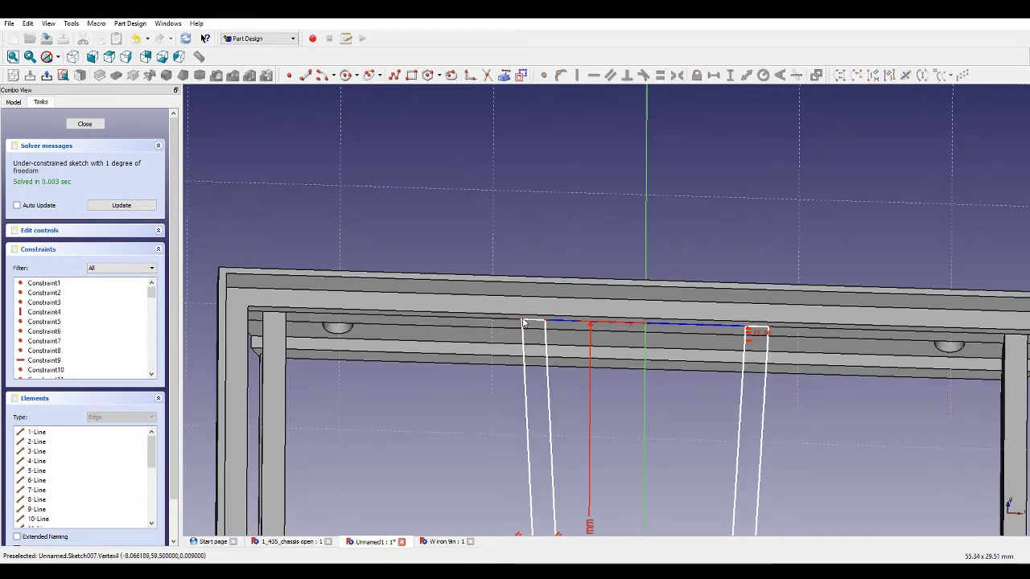
Add a horizontal distance constraint between the left bar's upper end vertex and the sketch's vertical axis.
{"action": "left_click", "coordinate": [646, 333]}
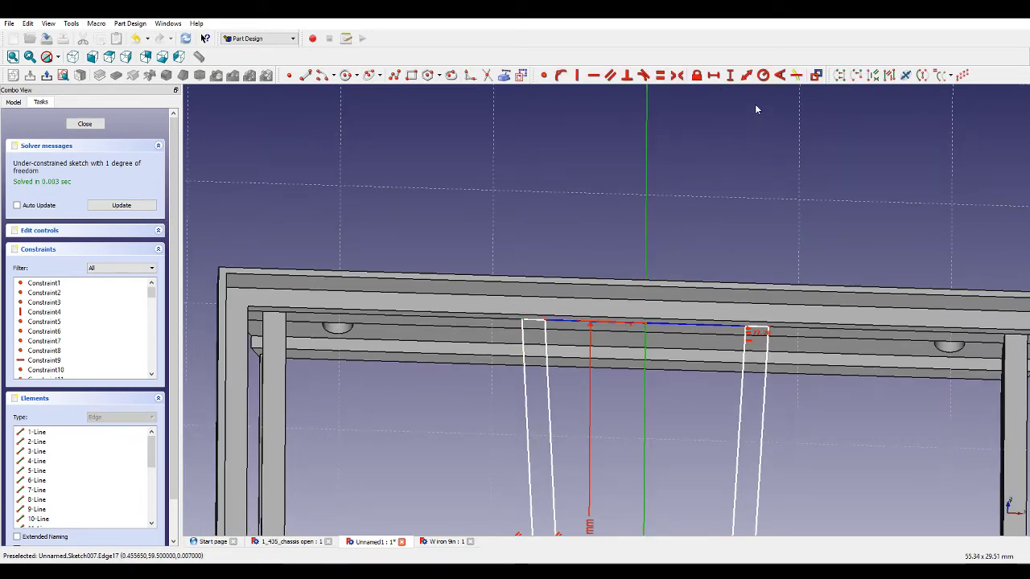
{"action": "left_click", "coordinate": [712, 76]}
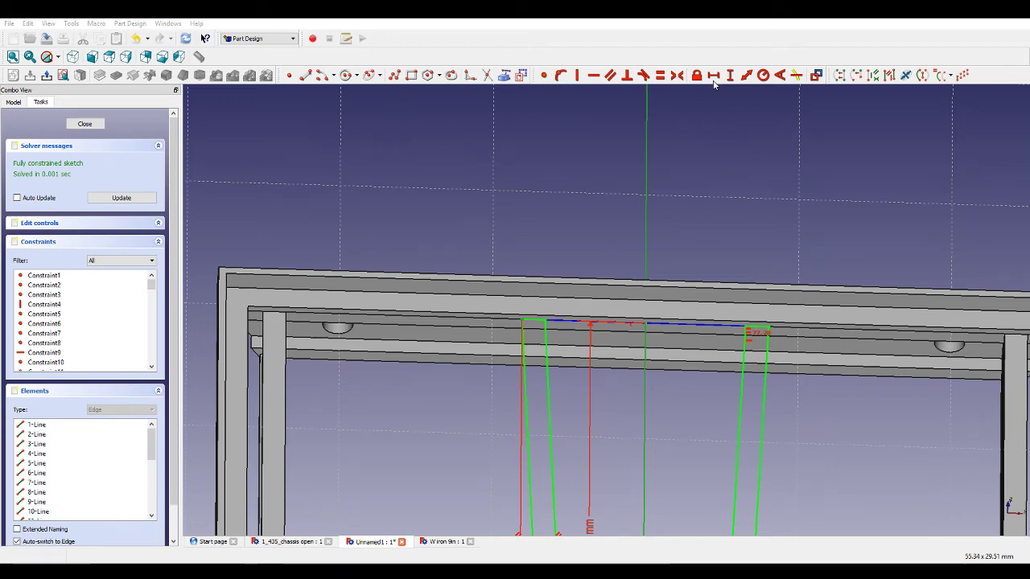
{"action": "key", "text": "Return"}
Align the view to the sketch plane and review the 35.5 mm vertical distance constraint between the cross members.
{"action": "scroll", "coordinate": [526, 416], "scroll_direction": "down", "scroll_amount": 5}
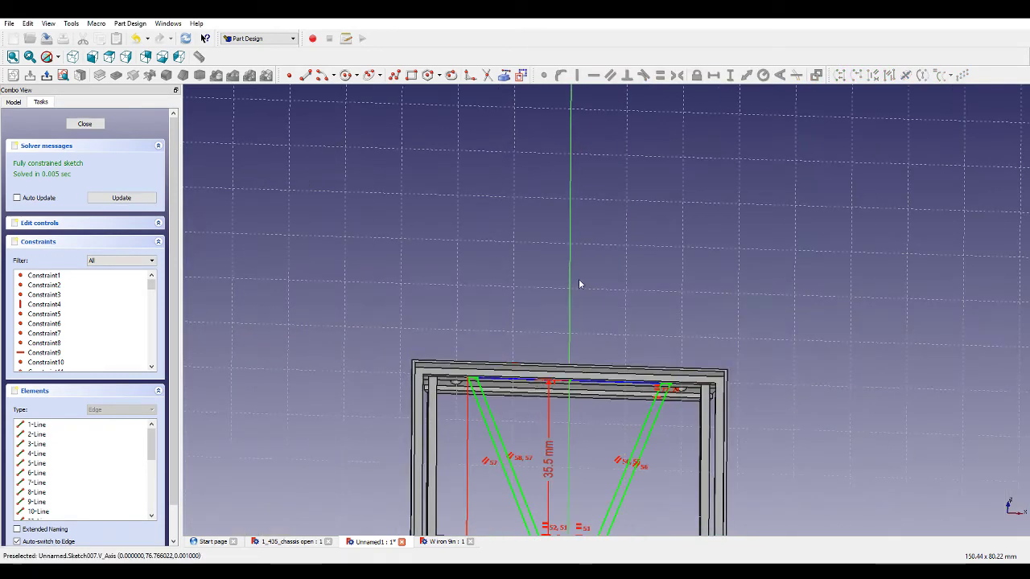
{"action": "mouse_move", "coordinate": [579, 284]}
{"action": "middle_mouse_down"}
{"action": "mouse_move", "coordinate": [574, 338]}
{"action": "mouse_move", "coordinate": [588, 285]}
{"action": "middle_mouse_up"}
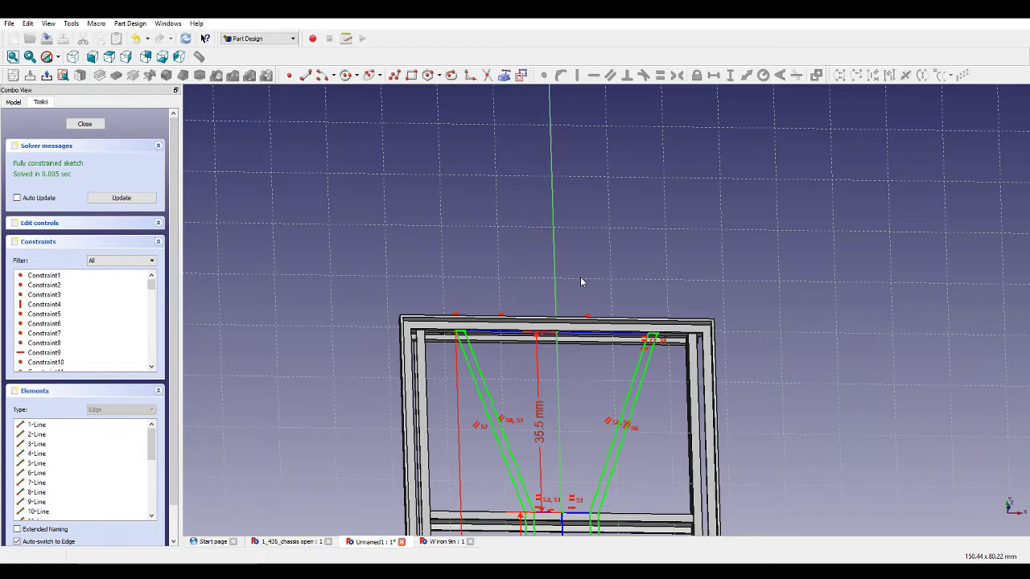
{"action": "middle_click_drag", "start_coordinate": [579, 388], "coordinate": [581, 361]}
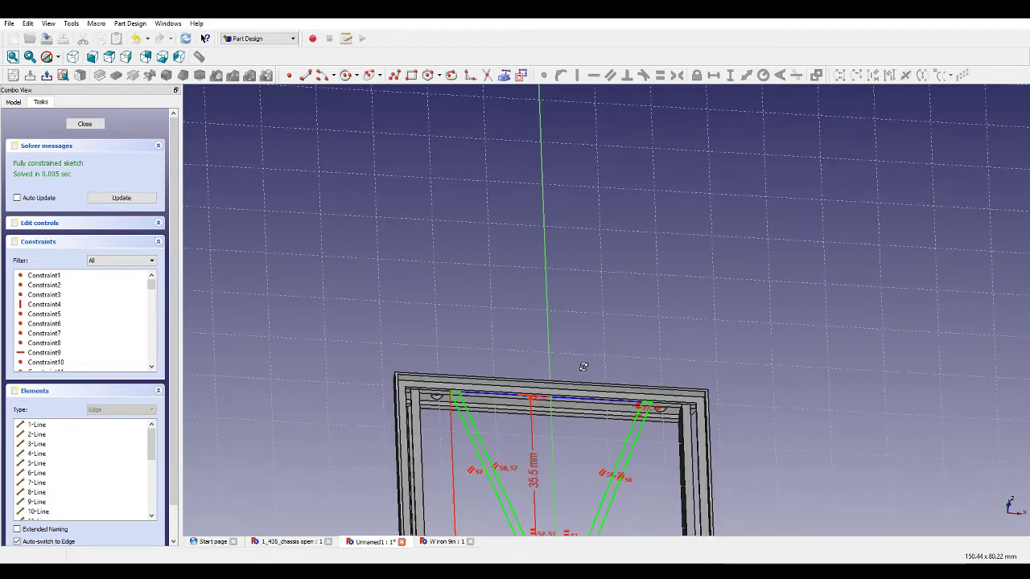
{"action": "scroll", "coordinate": [581, 367], "scroll_direction": "down", "scroll_amount": 4}
{"action": "scroll", "coordinate": [574, 472], "scroll_direction": "up", "scroll_amount": 5}
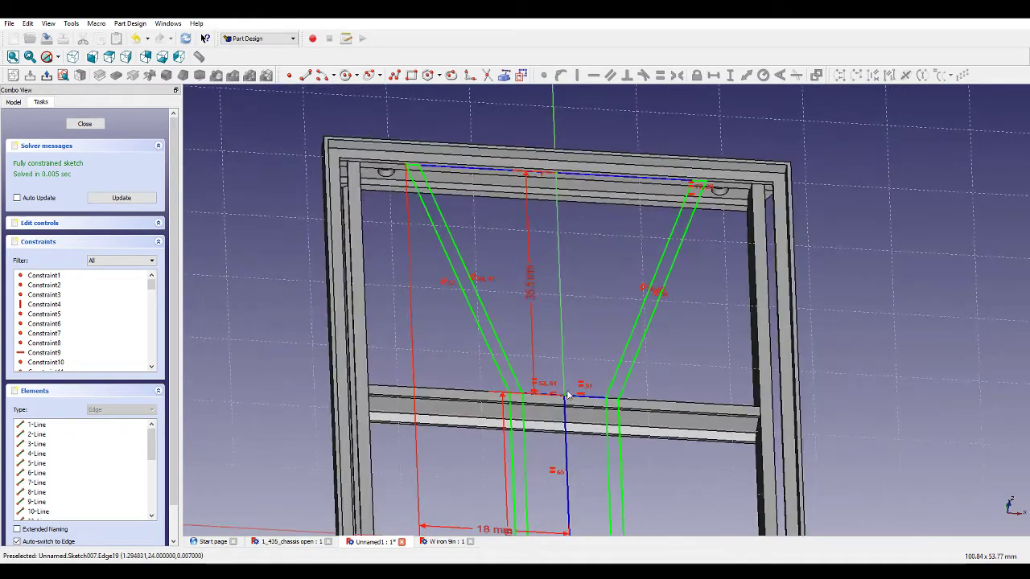
{"action": "left_click", "coordinate": [63, 75]}
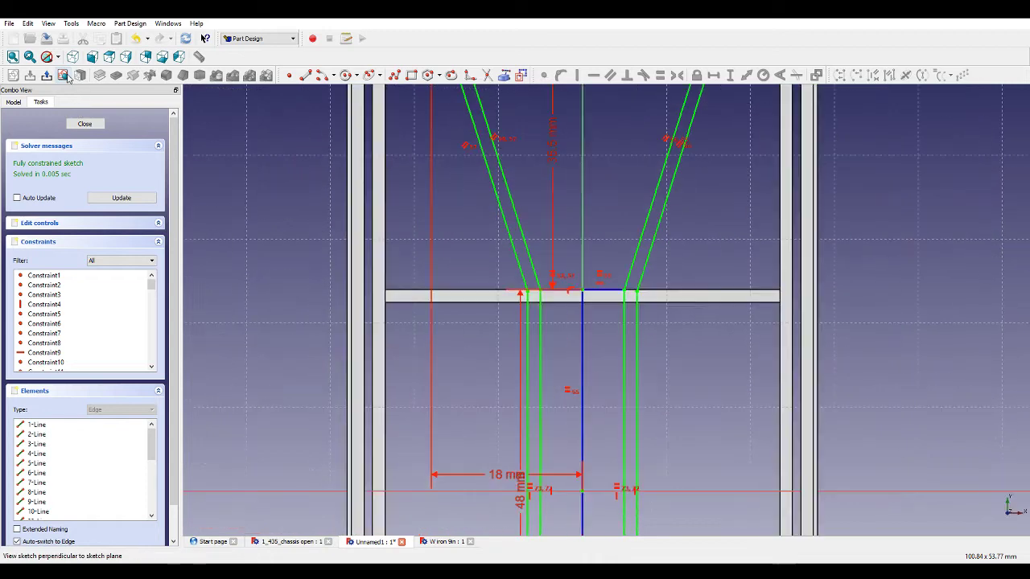
{"action": "scroll", "coordinate": [471, 343], "scroll_direction": "down", "scroll_amount": 4}
{"action": "scroll", "coordinate": [485, 228], "scroll_direction": "up", "scroll_amount": 5}
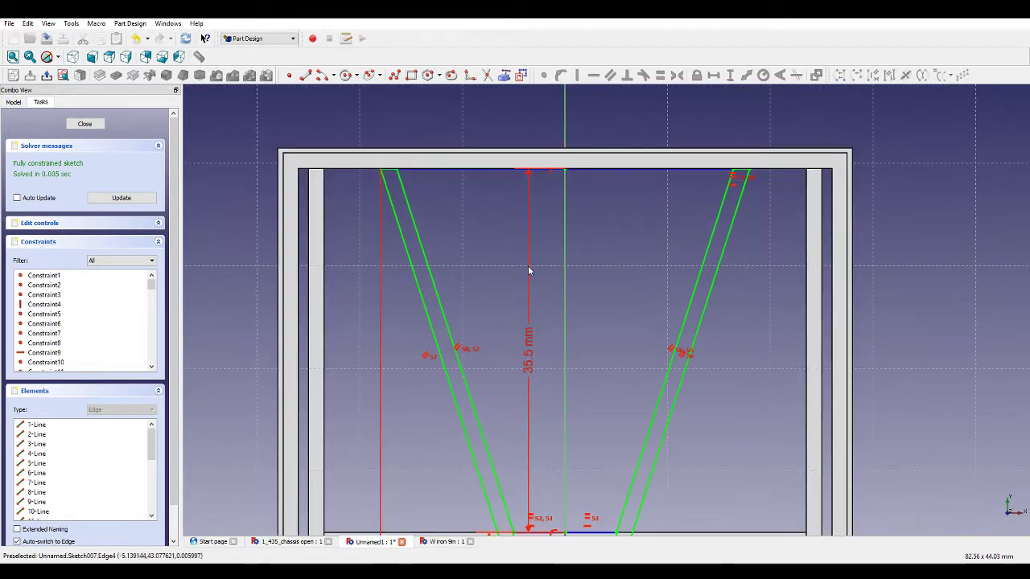
{"action": "double_click", "coordinate": [531, 352]}
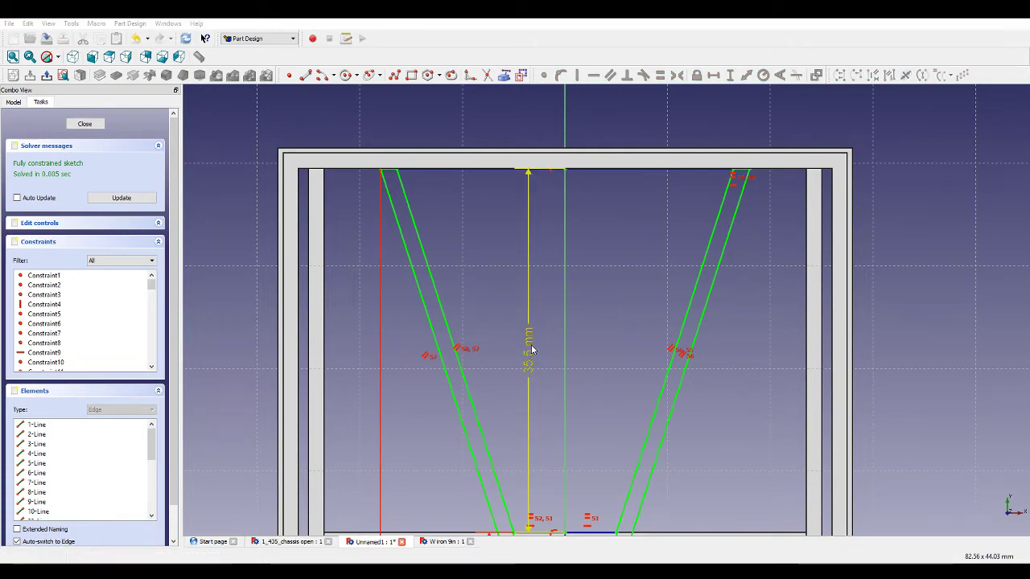
{"action": "key", "text": "Return"}
Orbit and zoom around the sketch to check the bracing bars against the chassis frame.
{"action": "mouse_move", "coordinate": [559, 332]}
{"action": "middle_mouse_down"}
{"action": "mouse_move", "coordinate": [549, 227]}
{"action": "mouse_move", "coordinate": [555, 253]}
{"action": "middle_mouse_up"}
{"action": "scroll", "coordinate": [555, 249], "scroll_direction": "down", "scroll_amount": 10}
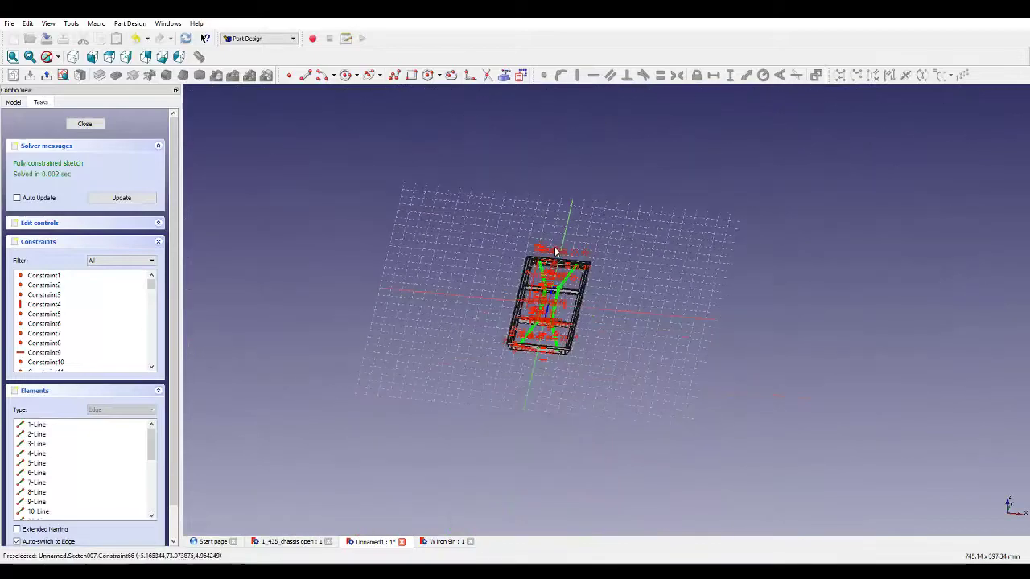
{"action": "scroll", "coordinate": [531, 362], "scroll_direction": "up", "scroll_amount": 10}
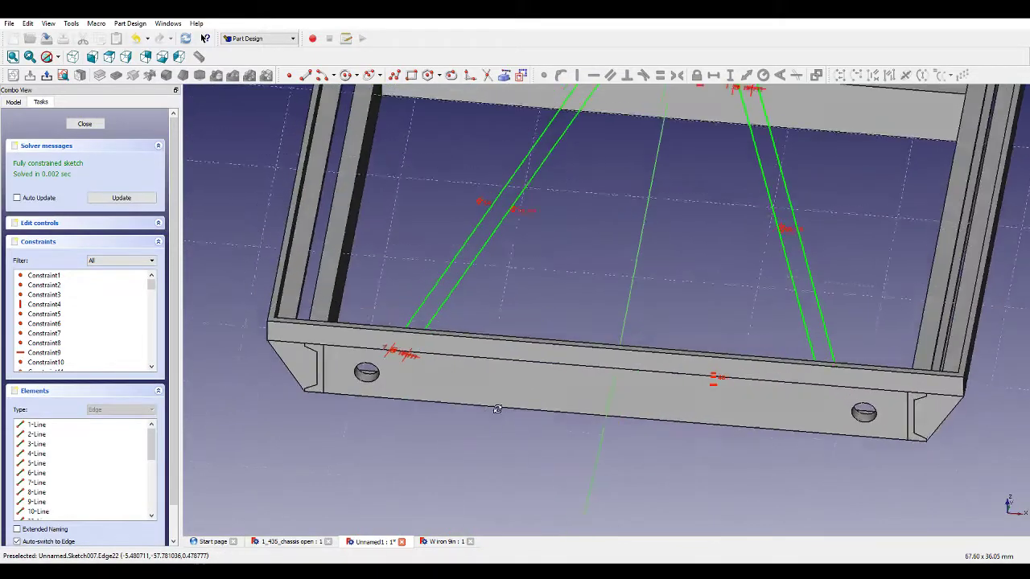
{"action": "middle_click_drag", "start_coordinate": [497, 409], "coordinate": [501, 477]}
{"action": "scroll", "coordinate": [453, 395], "scroll_direction": "down", "scroll_amount": 5}
{"action": "scroll", "coordinate": [453, 341], "scroll_direction": "down", "scroll_amount": 4}
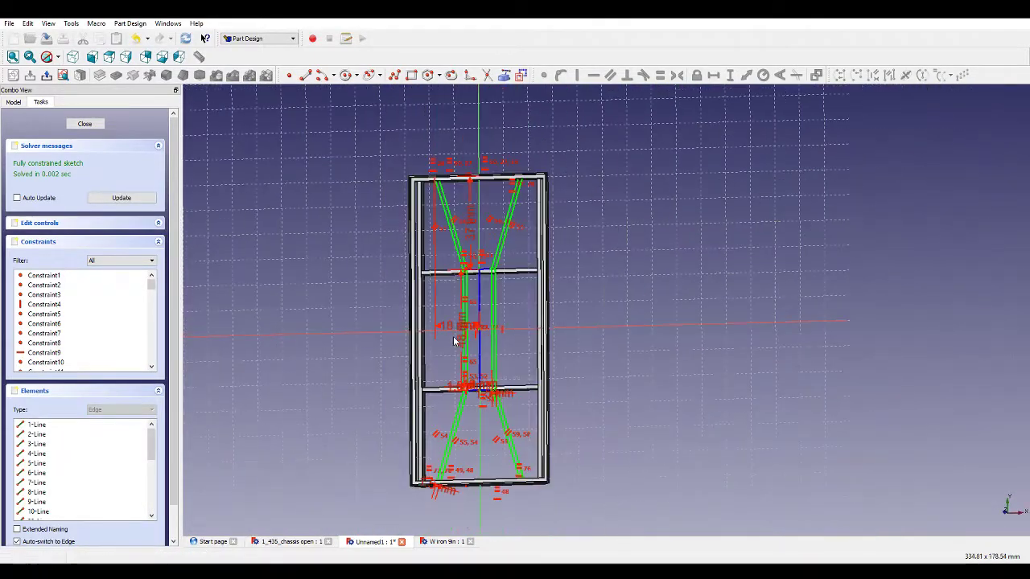
{"action": "left_click", "coordinate": [64, 76]}
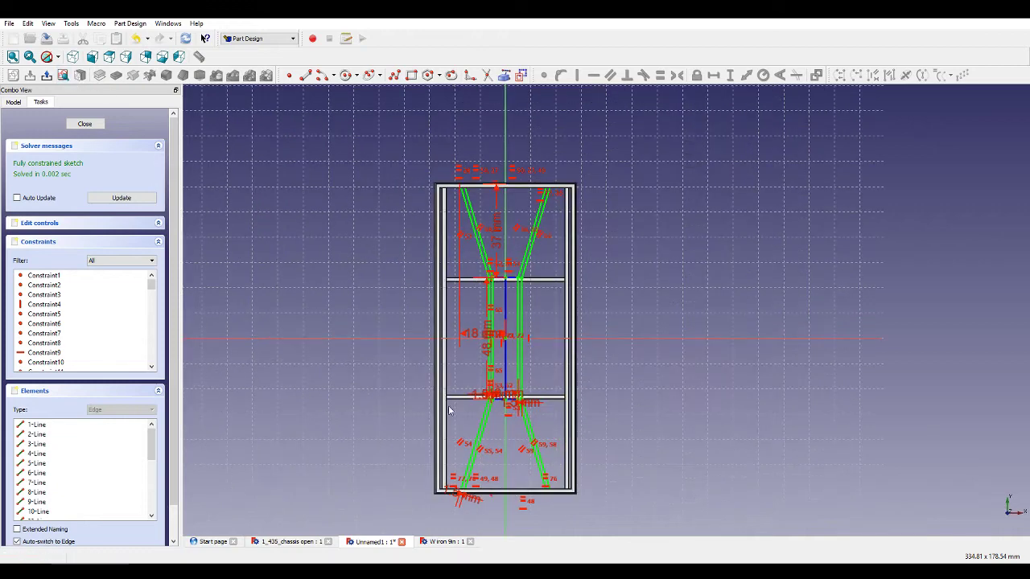
{"action": "scroll", "coordinate": [456, 429], "scroll_direction": "up", "scroll_amount": 2}
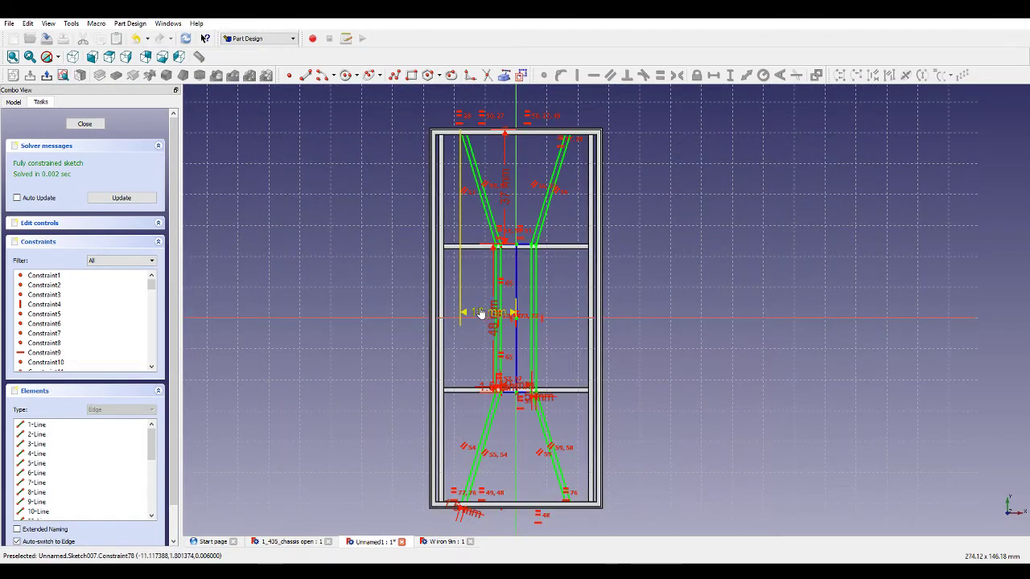
{"action": "left_click_drag", "start_coordinate": [481, 312], "coordinate": [482, 285]}
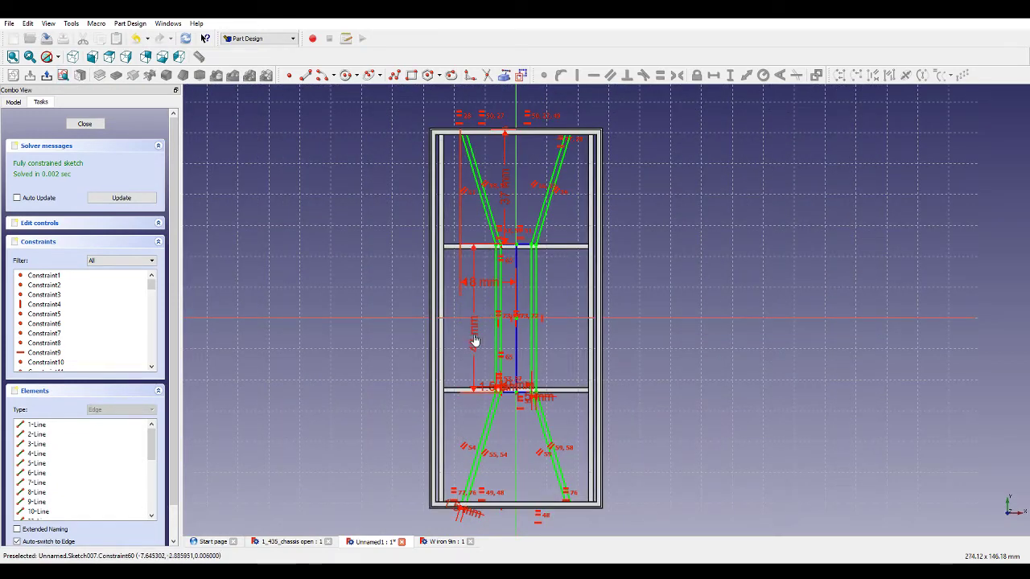
{"action": "left_click_drag", "start_coordinate": [478, 374], "coordinate": [444, 376]}
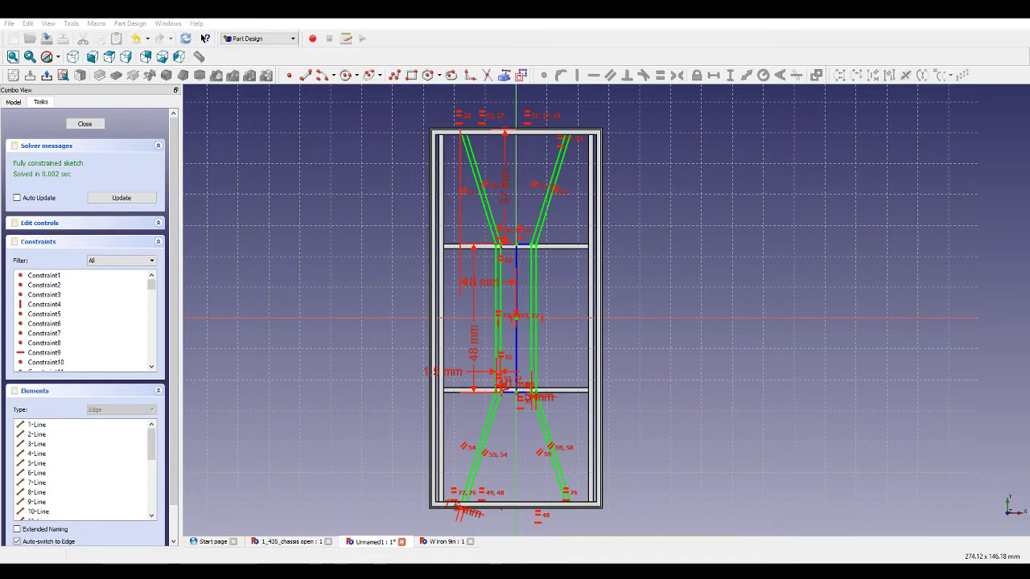
{"action": "scroll", "coordinate": [621, 281], "scroll_direction": "up", "scroll_amount": 5}
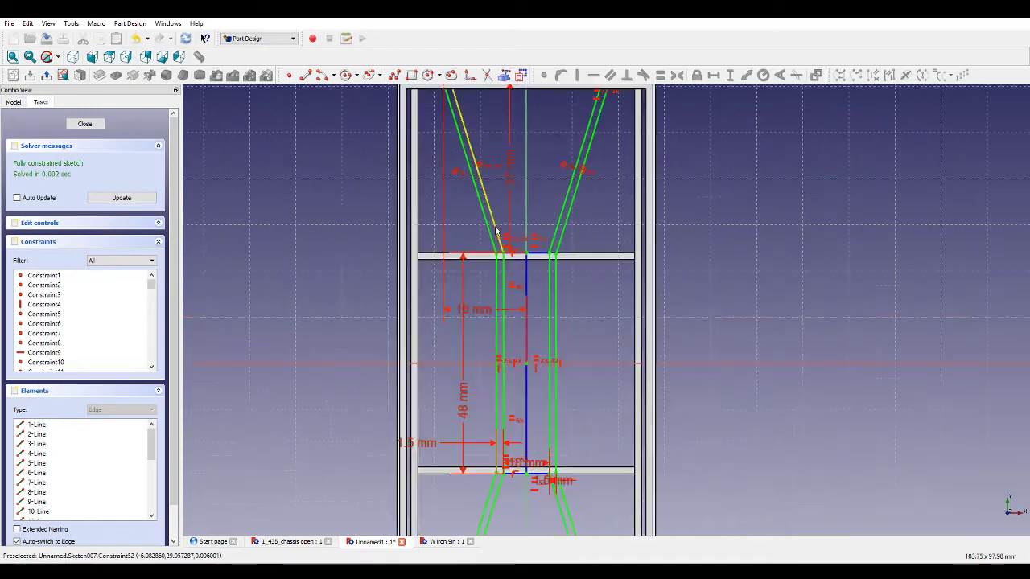
{"action": "scroll", "coordinate": [641, 285], "scroll_direction": "down", "scroll_amount": 4}
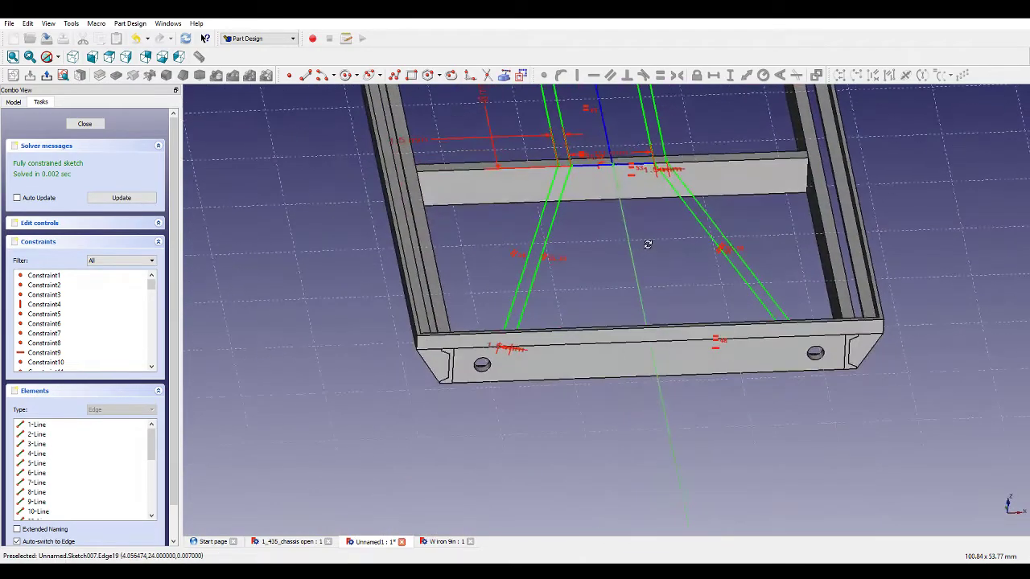
{"action": "middle_click_drag", "start_coordinate": [733, 346], "coordinate": [742, 317]}
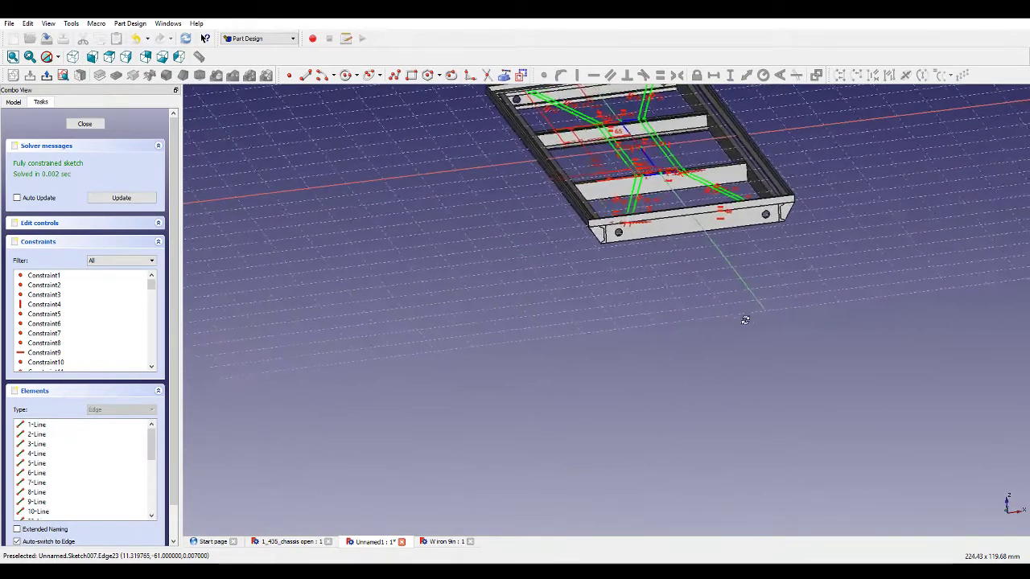
{"action": "scroll", "coordinate": [745, 332], "scroll_direction": "down", "scroll_amount": 4}
{"action": "scroll", "coordinate": [762, 257], "scroll_direction": "up", "scroll_amount": 5}
{"action": "scroll", "coordinate": [752, 317], "scroll_direction": "up", "scroll_amount": 2}
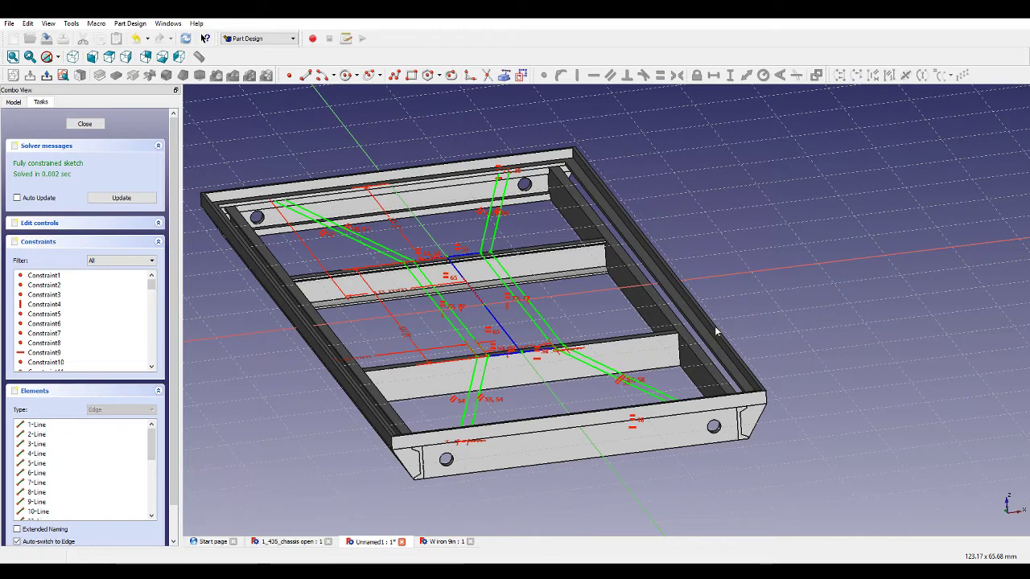
{"action": "middle_click_drag", "start_coordinate": [673, 295], "coordinate": [701, 306]}
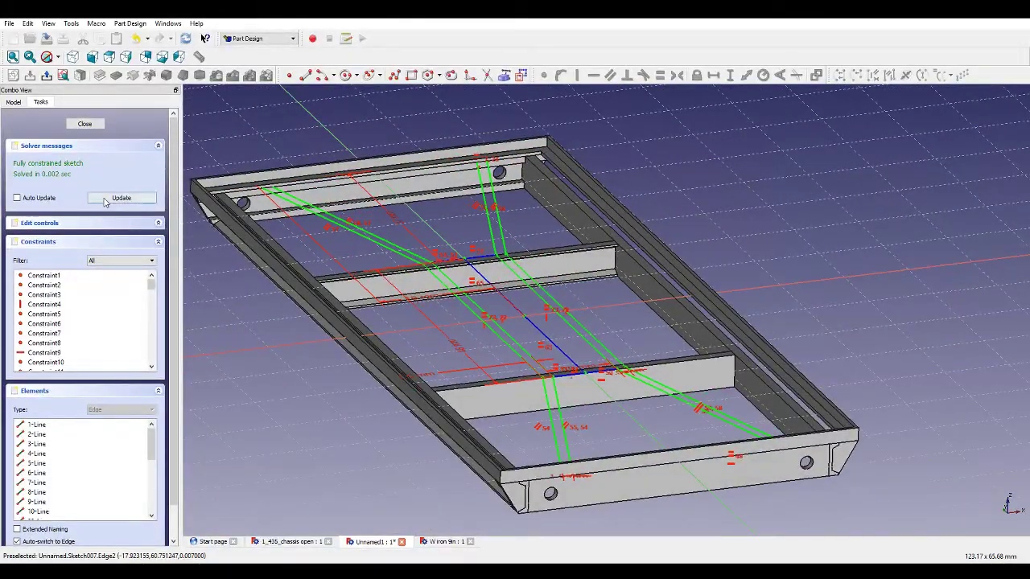
Close the sketch and pad it 0.3 mm in the reversed direction.
{"action": "left_click", "coordinate": [84, 124]}
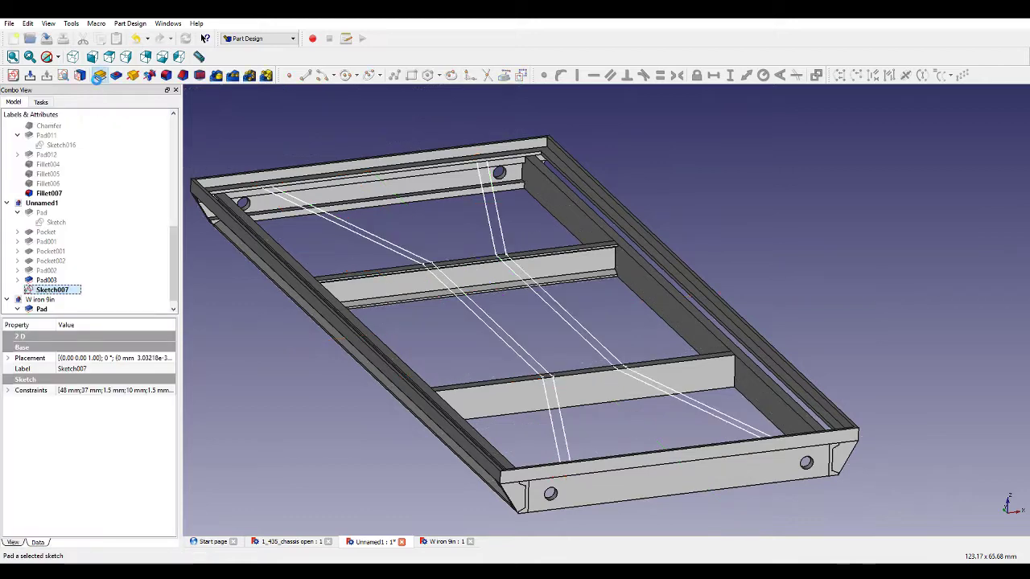
{"action": "left_click", "coordinate": [98, 75]}
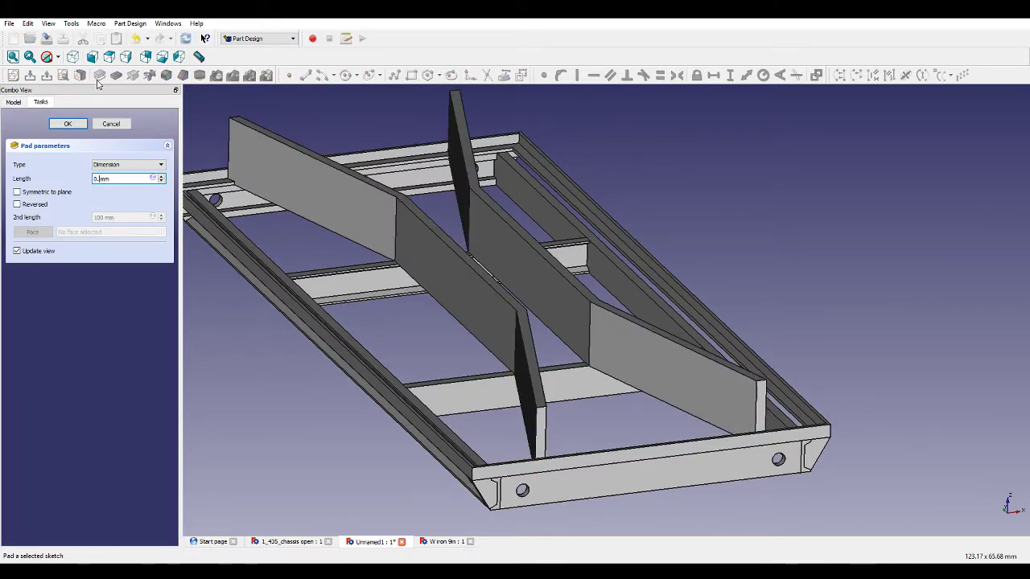
{"action": "type", "text": "3"}
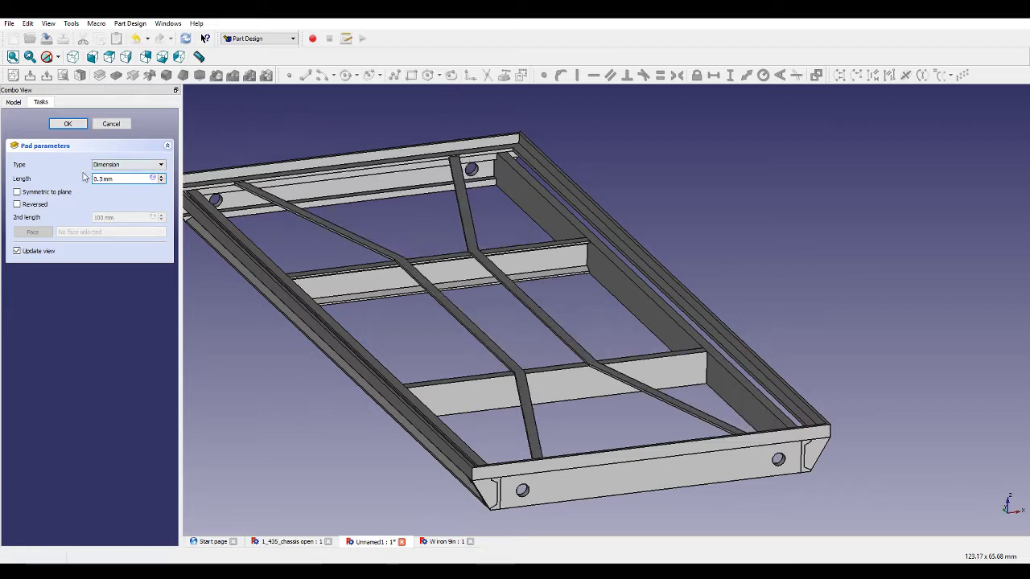
{"action": "left_click", "coordinate": [28, 205]}
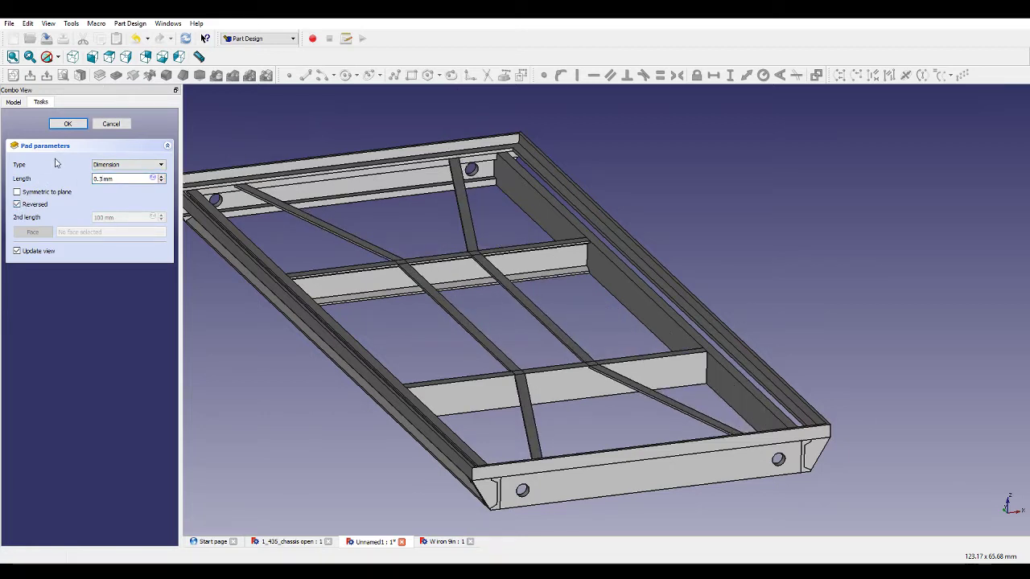
{"action": "left_click", "coordinate": [68, 123]}
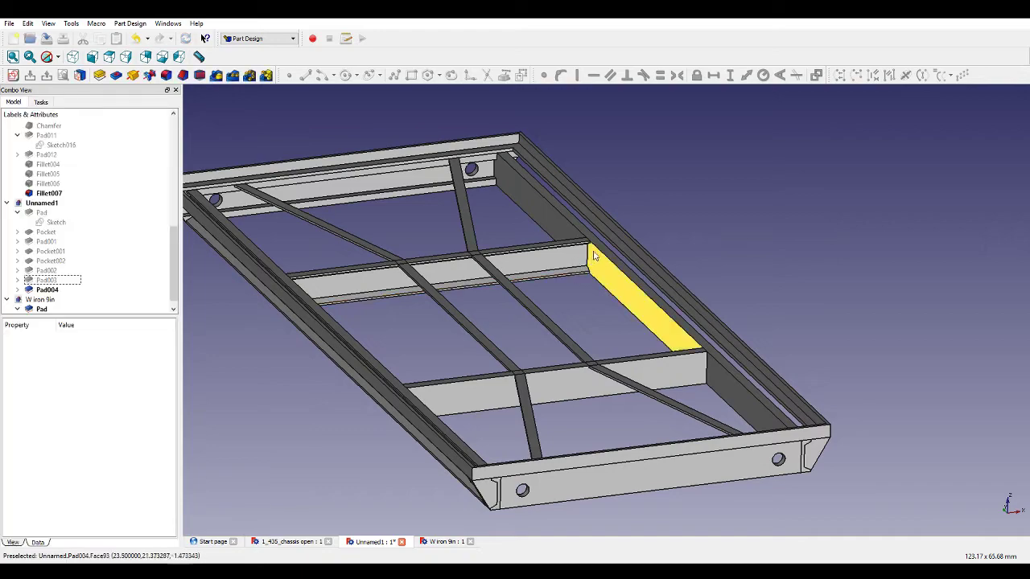
Select the top face of the padded bracing bars and start a new sketch on it.
{"action": "middle_click_drag", "start_coordinate": [510, 340], "coordinate": [522, 230]}
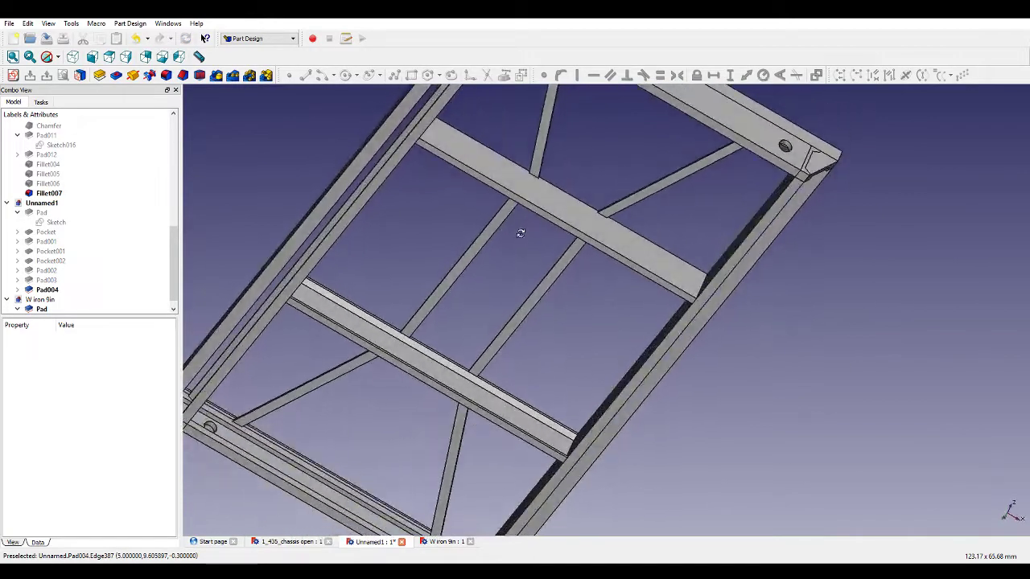
{"action": "left_click", "coordinate": [538, 162]}
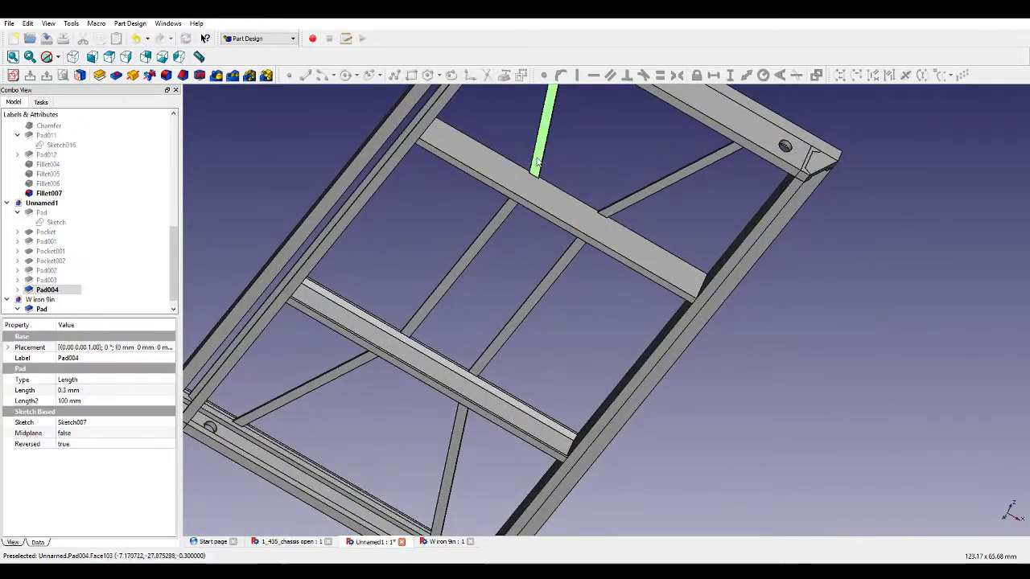
{"action": "left_click", "coordinate": [13, 75]}
{"action": "scroll", "coordinate": [375, 210], "scroll_direction": "down", "scroll_amount": 4}
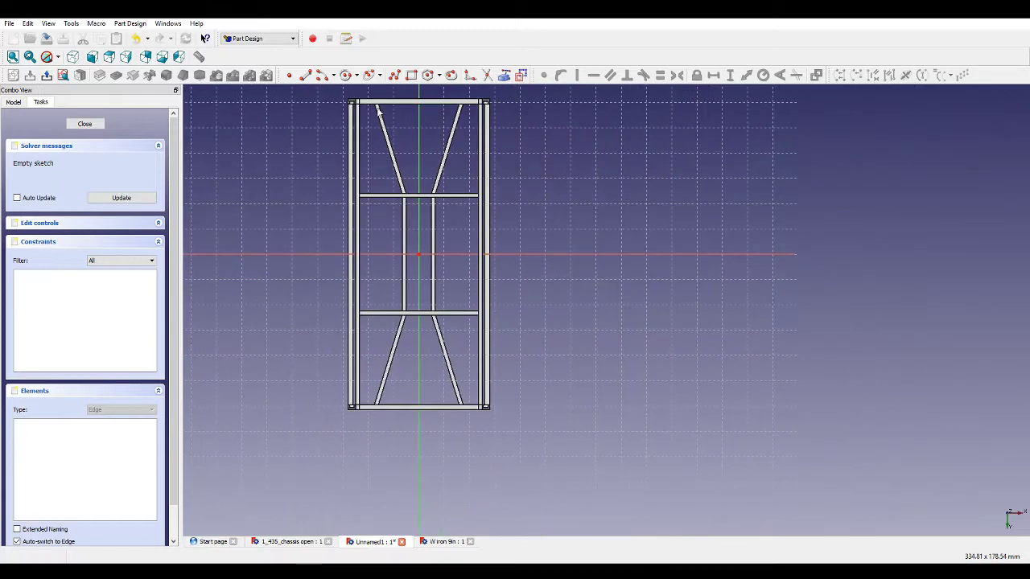
{"action": "scroll", "coordinate": [379, 103], "scroll_direction": "up", "scroll_amount": 5}
Draw a closed polyline tracing the left bent bracing bar from the top cross member down to the bottom one.
{"action": "left_click", "coordinate": [410, 75]}
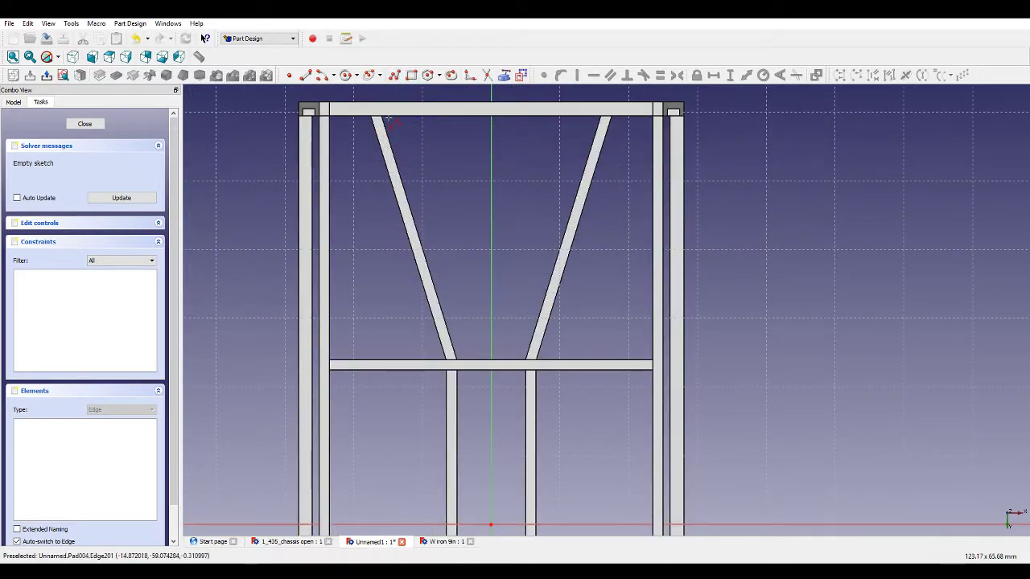
{"action": "left_click", "coordinate": [389, 122]}
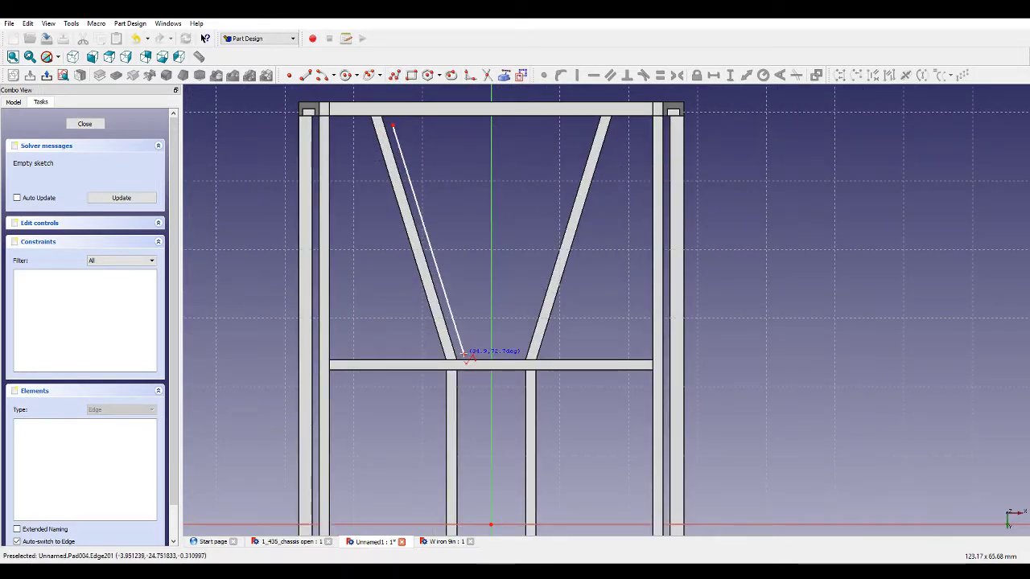
{"action": "left_click", "coordinate": [461, 354]}
{"action": "scroll", "coordinate": [464, 353], "scroll_direction": "down", "scroll_amount": 5}
{"action": "scroll", "coordinate": [455, 443], "scroll_direction": "up", "scroll_amount": 5}
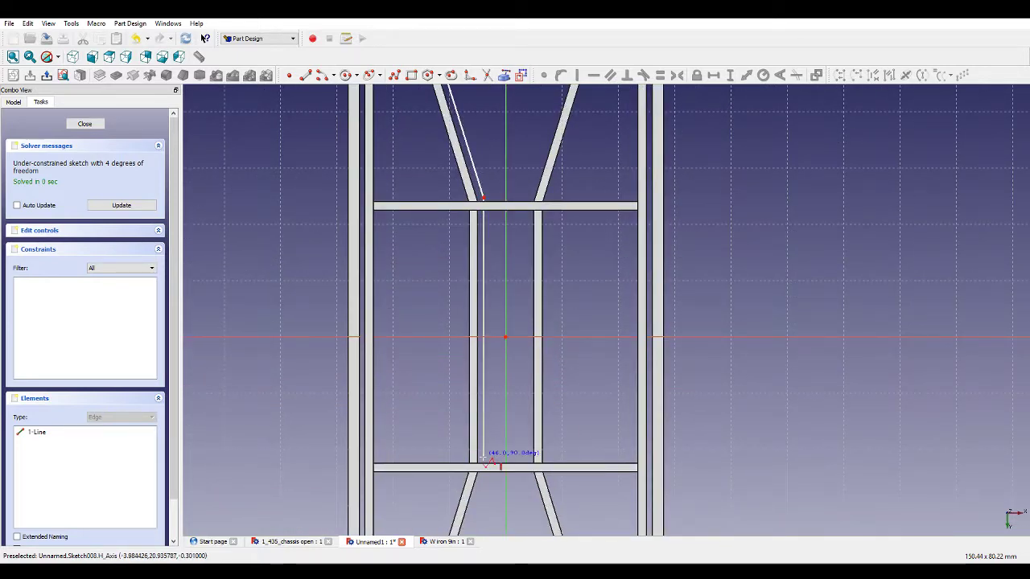
{"action": "left_click", "coordinate": [482, 469]}
{"action": "scroll", "coordinate": [486, 483], "scroll_direction": "down", "scroll_amount": 5}
{"action": "scroll", "coordinate": [483, 493], "scroll_direction": "up", "scroll_amount": 4}
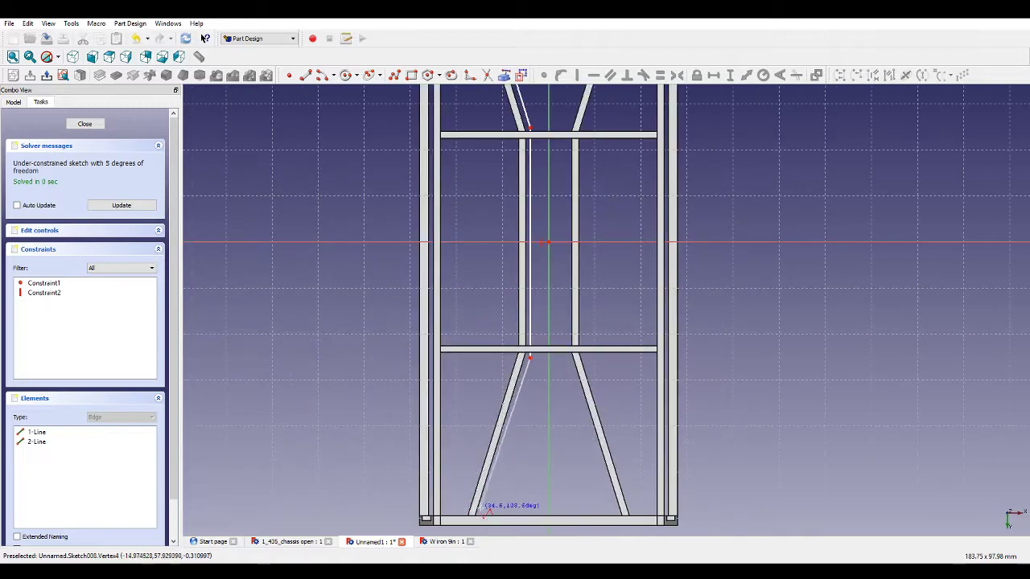
{"action": "left_click", "coordinate": [485, 509]}
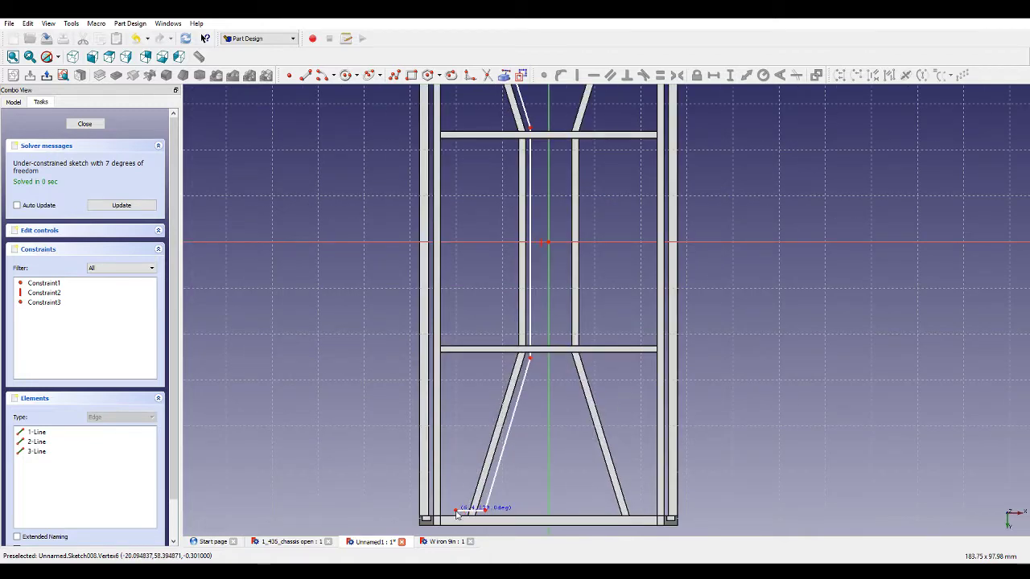
{"action": "left_click", "coordinate": [456, 511]}
{"action": "left_click", "coordinate": [507, 357]}
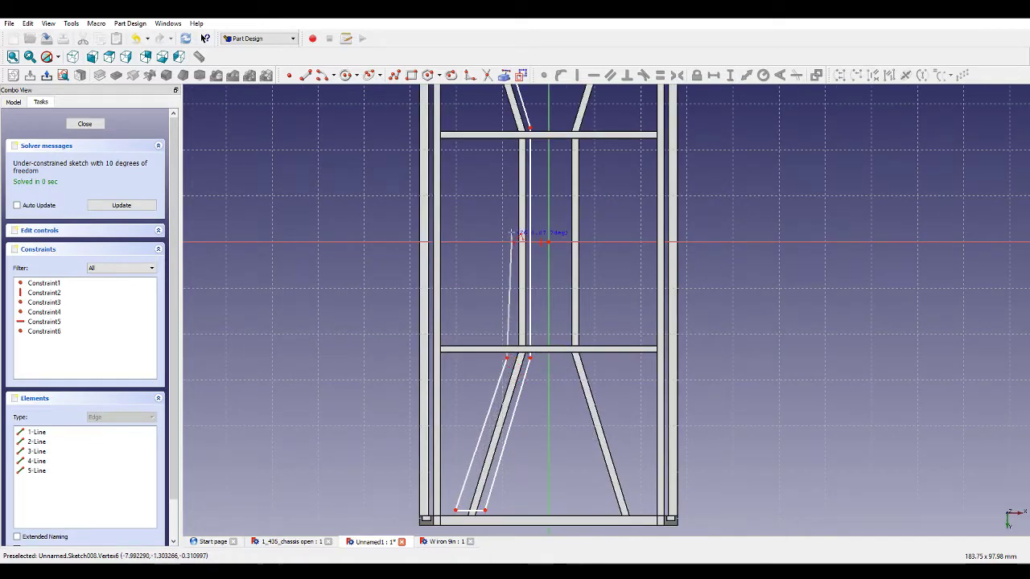
{"action": "left_click", "coordinate": [508, 154]}
{"action": "scroll", "coordinate": [508, 155], "scroll_direction": "down", "scroll_amount": 4}
{"action": "scroll", "coordinate": [498, 103], "scroll_direction": "up", "scroll_amount": 6}
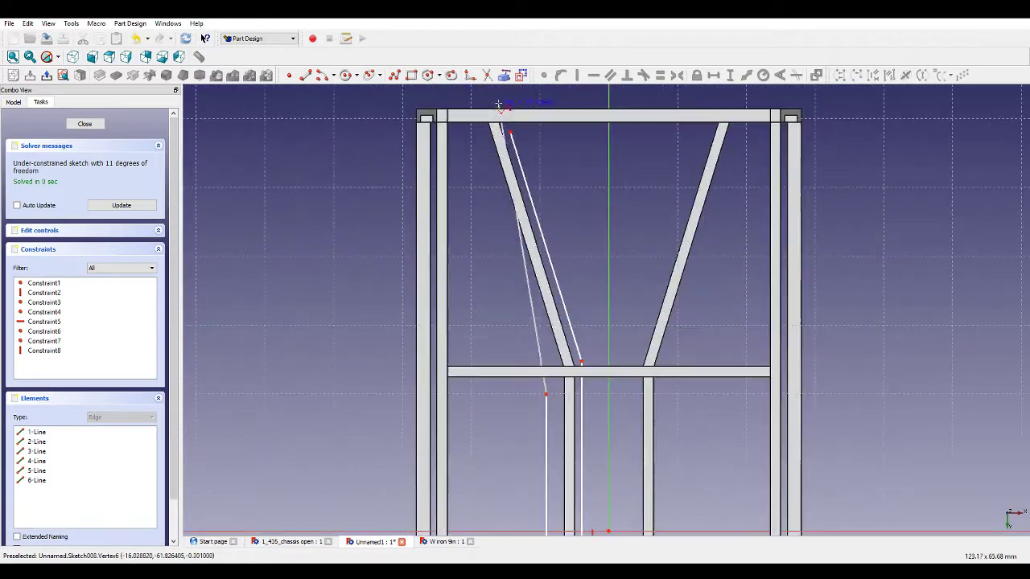
{"action": "left_click", "coordinate": [476, 134]}
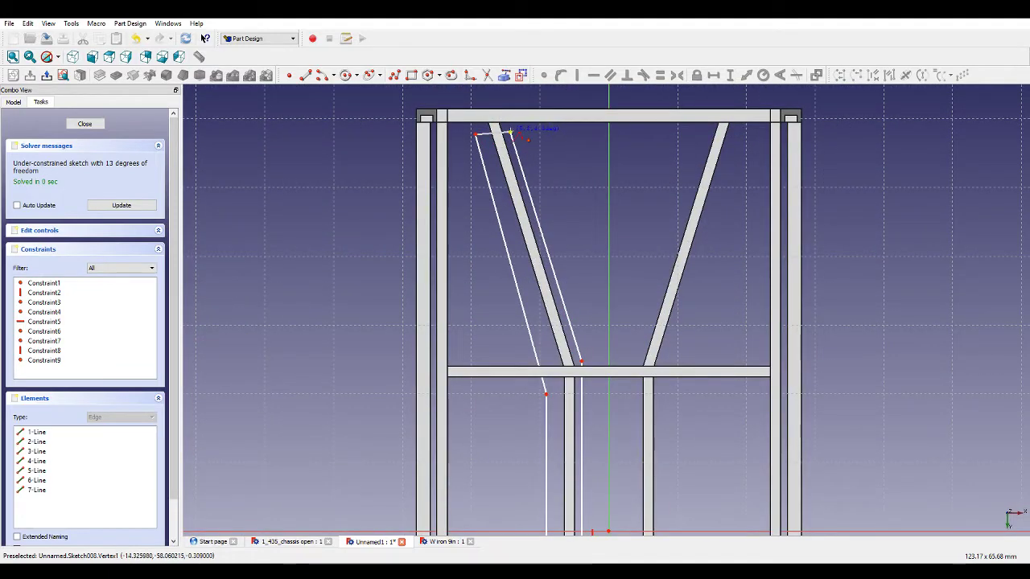
{"action": "left_click", "coordinate": [509, 132]}
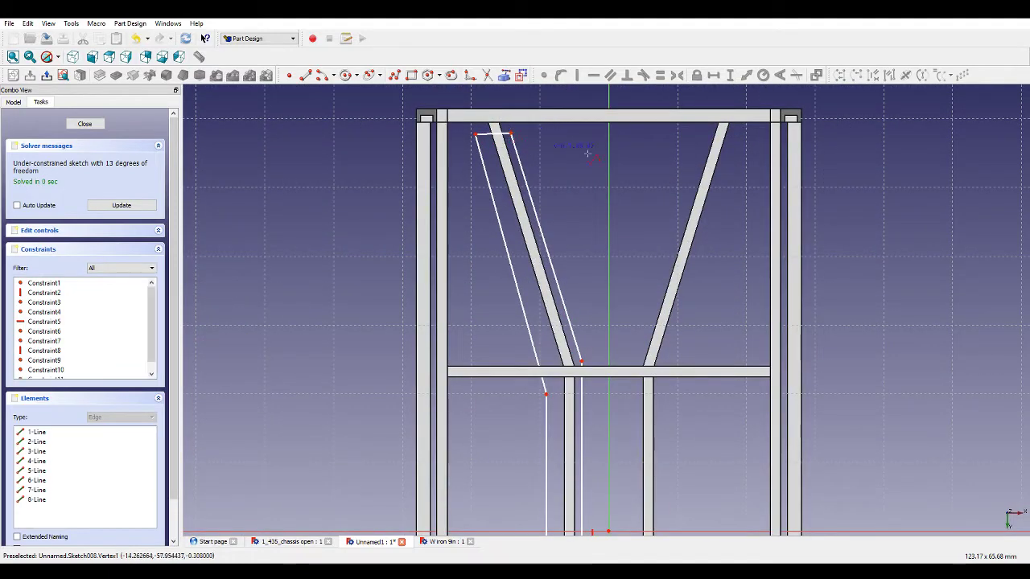
Draw a second closed polyline tracing the right bent bracing bar from the top cross member down to the bottom one.
{"action": "left_click", "coordinate": [669, 140]}
{"action": "left_click", "coordinate": [702, 137]}
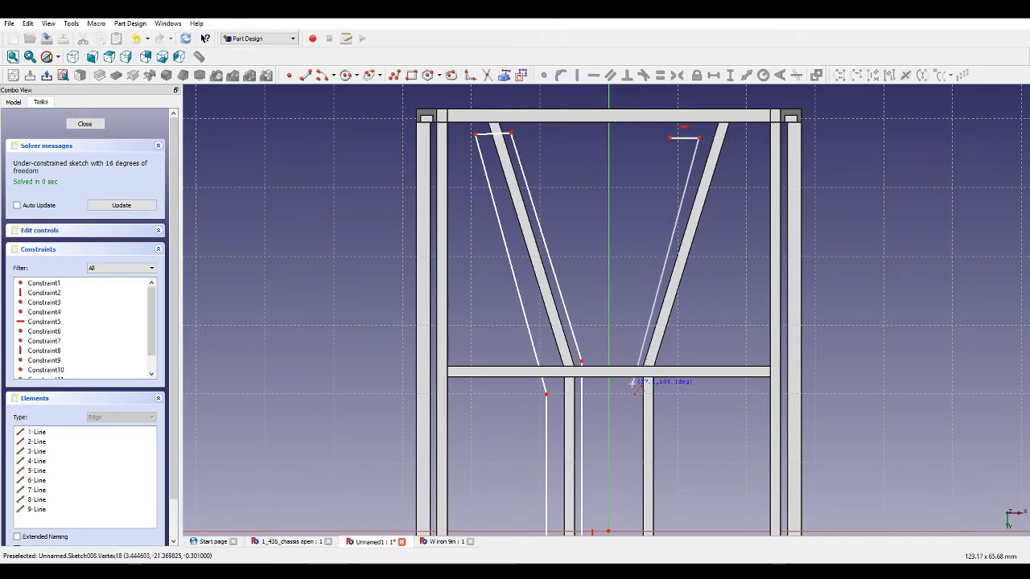
{"action": "left_click", "coordinate": [649, 368]}
{"action": "scroll", "coordinate": [634, 385], "scroll_direction": "down", "scroll_amount": 6}
{"action": "scroll", "coordinate": [625, 498], "scroll_direction": "up", "scroll_amount": 6}
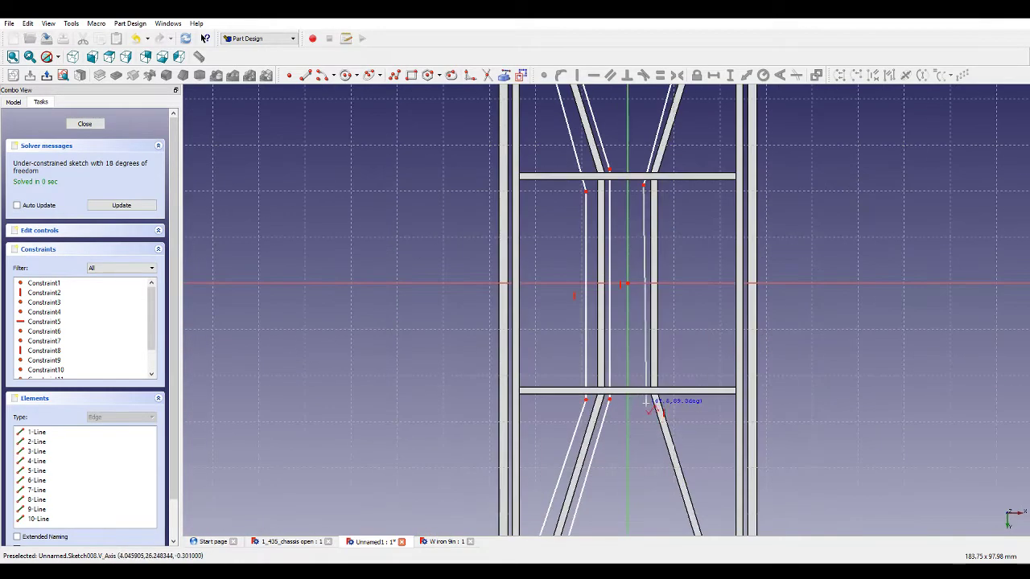
{"action": "left_click", "coordinate": [649, 409]}
{"action": "scroll", "coordinate": [642, 422], "scroll_direction": "down", "scroll_amount": 6}
{"action": "scroll", "coordinate": [658, 457], "scroll_direction": "up", "scroll_amount": 6}
{"action": "left_click", "coordinate": [659, 467]}
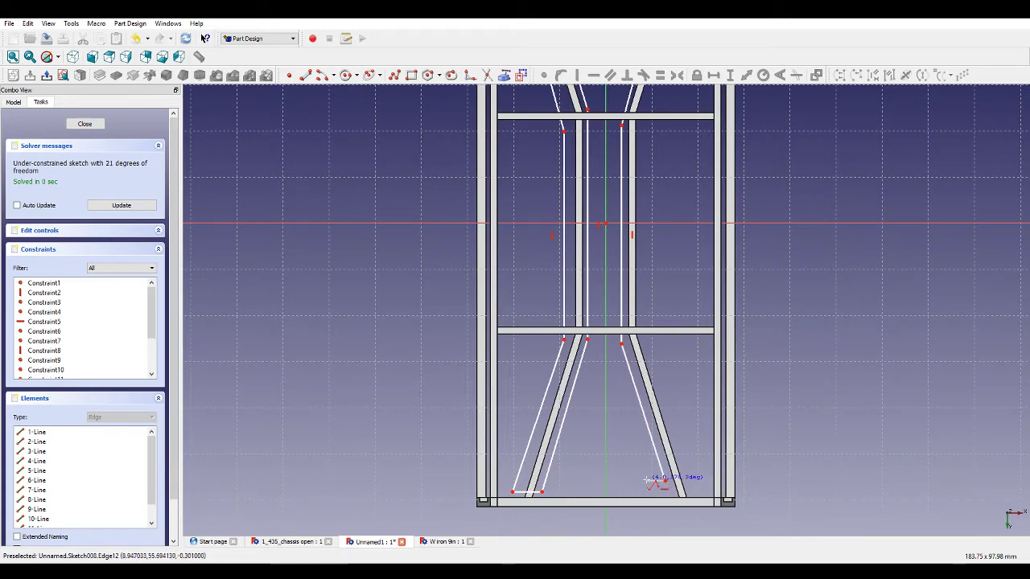
{"action": "left_click", "coordinate": [646, 480]}
{"action": "left_click", "coordinate": [616, 344]}
{"action": "scroll", "coordinate": [628, 384], "scroll_direction": "down", "scroll_amount": 5}
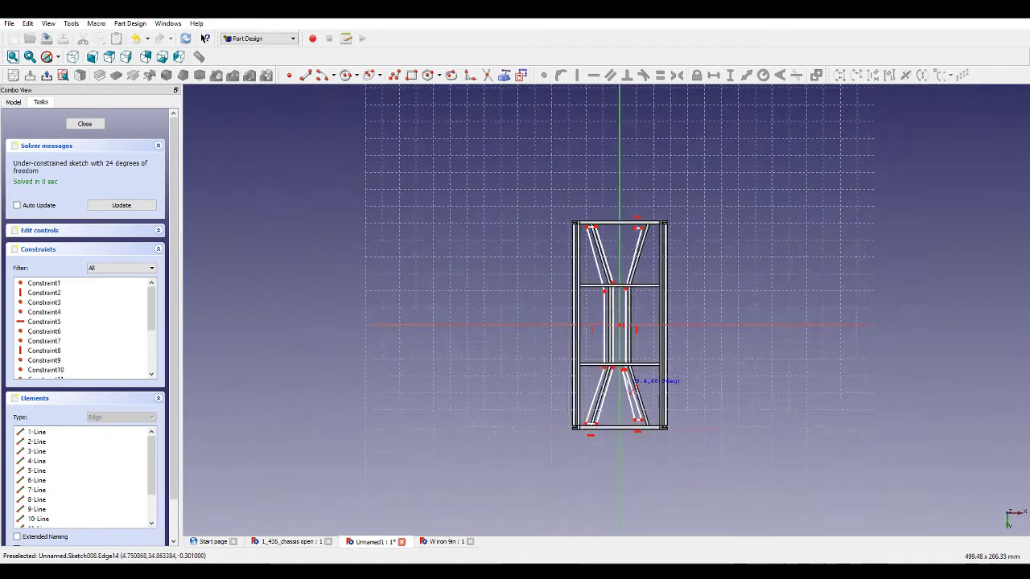
{"action": "scroll", "coordinate": [636, 381], "scroll_direction": "up", "scroll_amount": 5}
{"action": "left_click", "coordinate": [613, 390]}
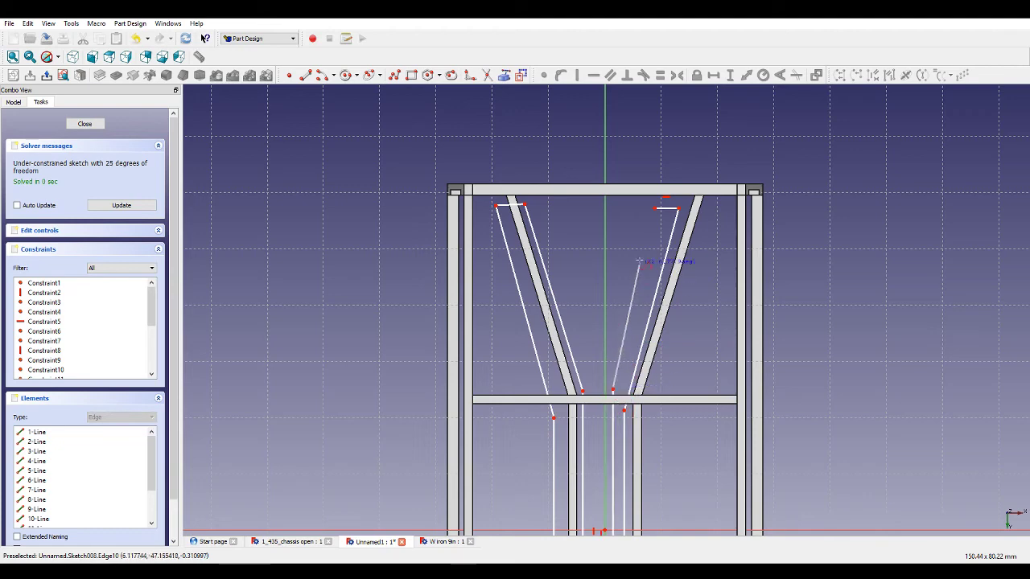
{"action": "left_click", "coordinate": [656, 209]}
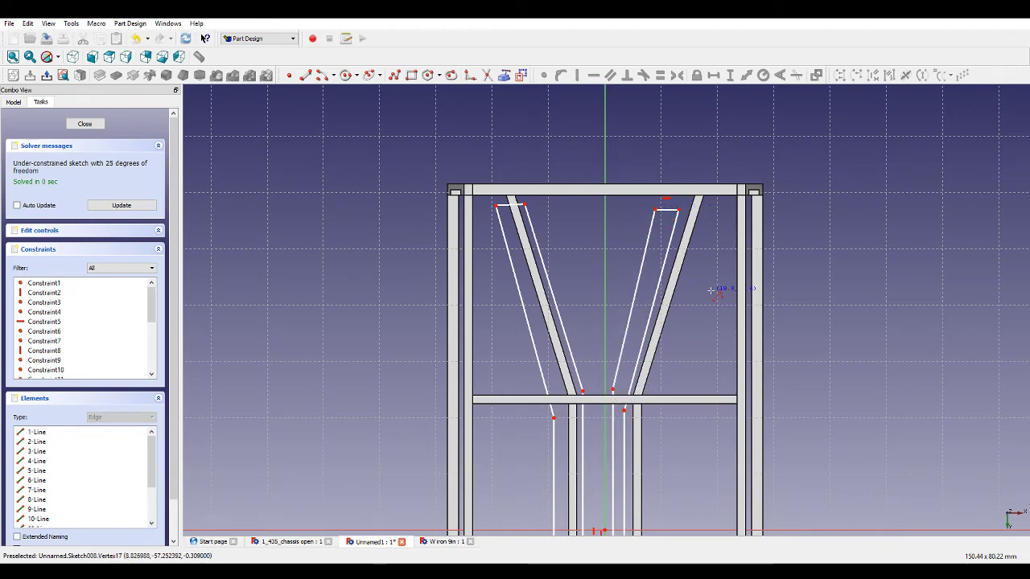
Fillet the short top end edges of the two bar outlines to join them into one bent edge.
{"action": "scroll", "coordinate": [711, 290], "scroll_direction": "down", "scroll_amount": 3}
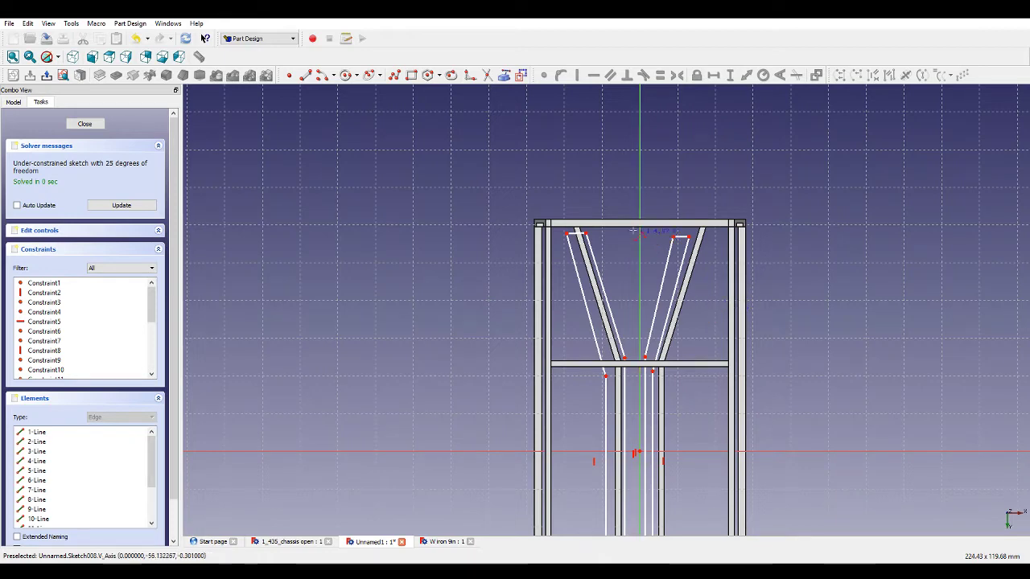
{"action": "left_click", "coordinate": [471, 78]}
{"action": "scroll", "coordinate": [519, 173], "scroll_direction": "up", "scroll_amount": 3}
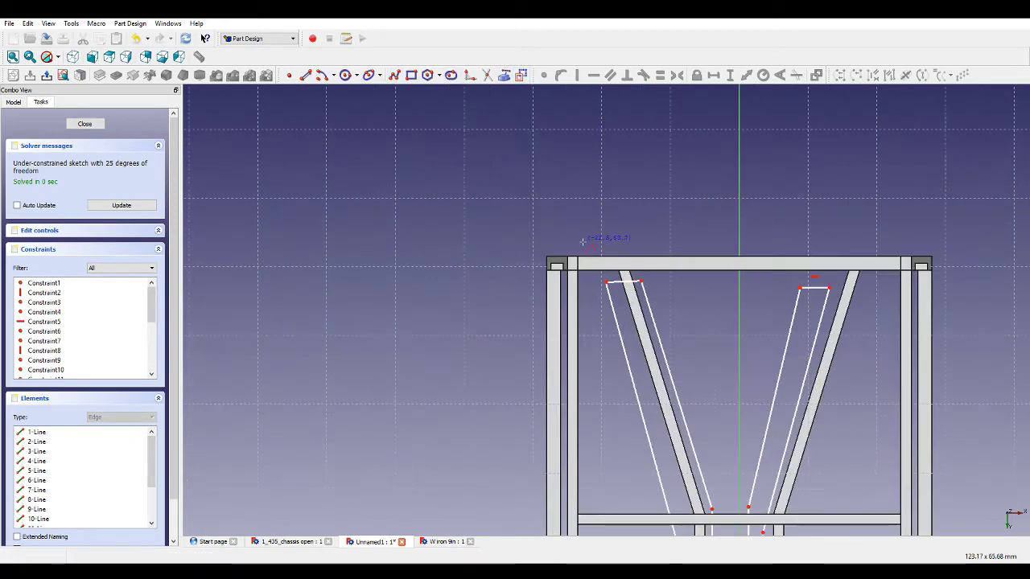
{"action": "left_click", "coordinate": [642, 282]}
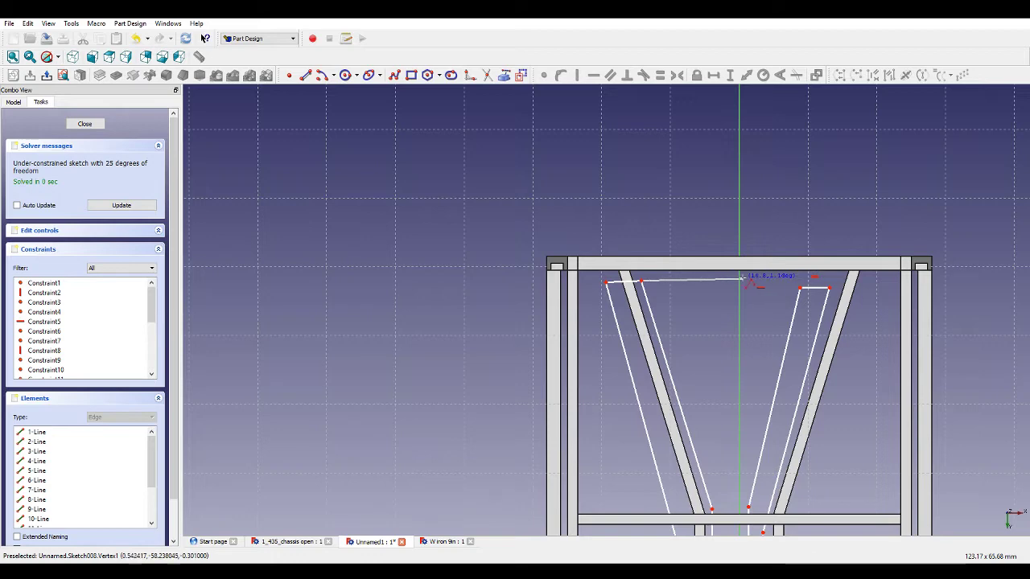
{"action": "left_click", "coordinate": [800, 285]}
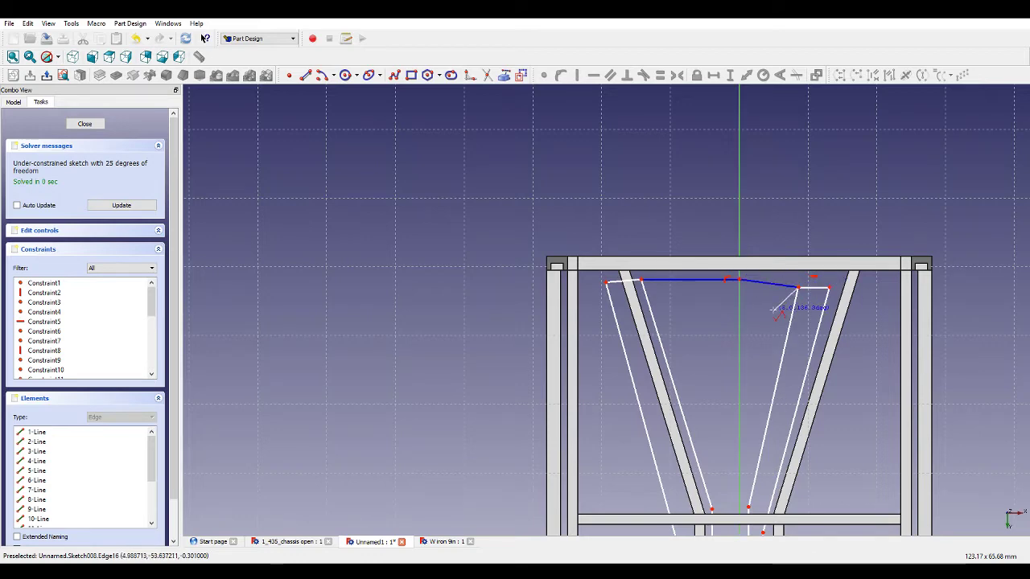
{"action": "scroll", "coordinate": [775, 303], "scroll_direction": "down", "scroll_amount": 5}
{"action": "scroll", "coordinate": [771, 384], "scroll_direction": "up", "scroll_amount": 3}
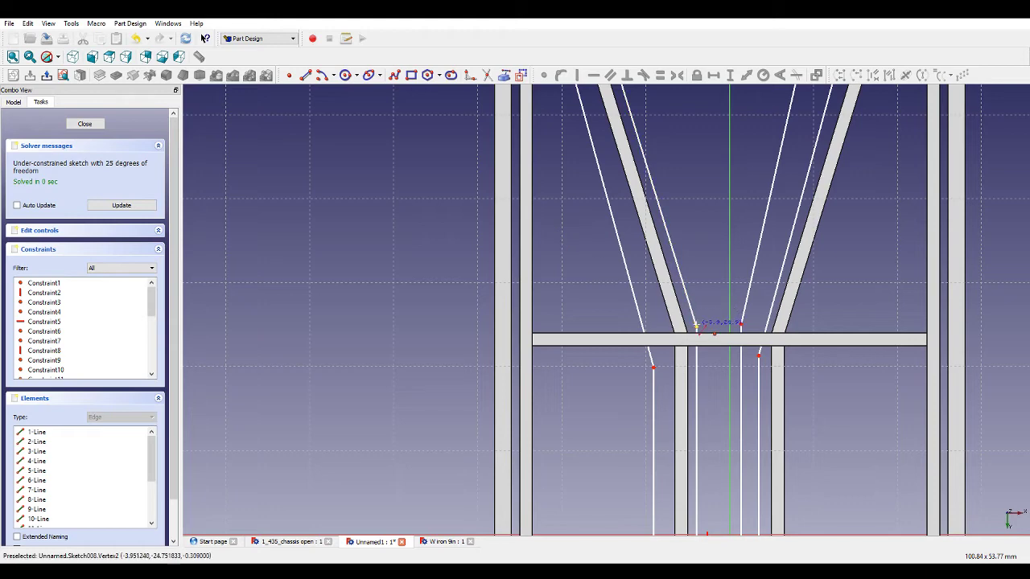
Fillet the inner end edges of the two outlines at the upper middle cross member to join them.
{"action": "left_click", "coordinate": [696, 327]}
{"action": "left_click", "coordinate": [741, 322]}
{"action": "scroll", "coordinate": [841, 402], "scroll_direction": "down", "scroll_amount": 6}
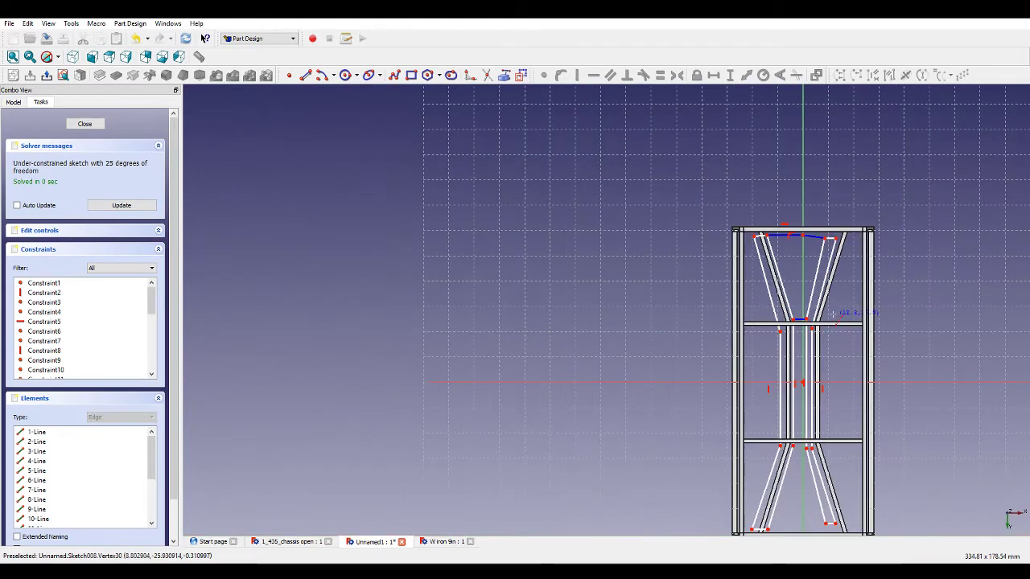
{"action": "scroll", "coordinate": [829, 450], "scroll_direction": "up", "scroll_amount": 3}
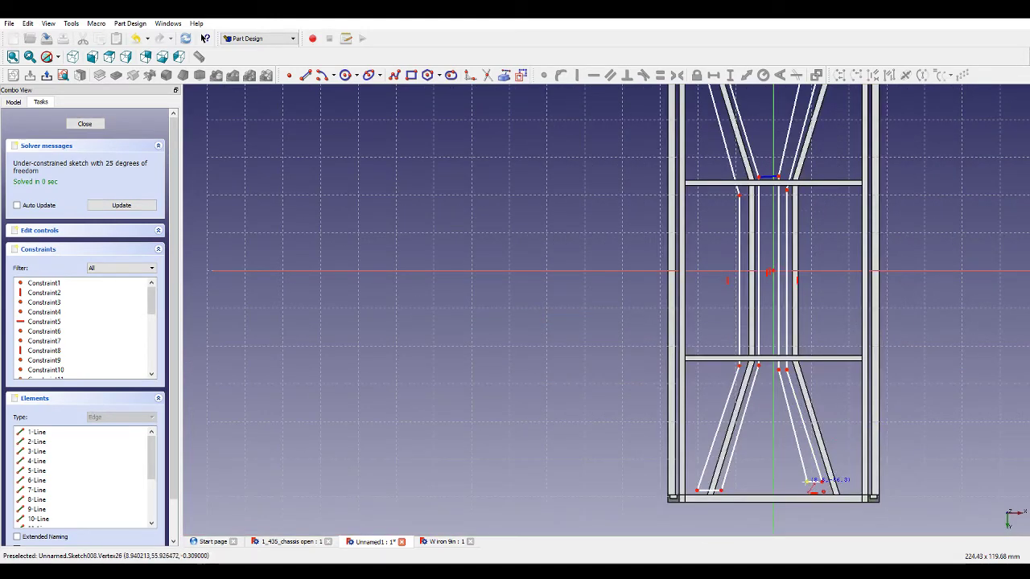
{"action": "scroll", "coordinate": [740, 422], "scroll_direction": "up", "scroll_amount": 3}
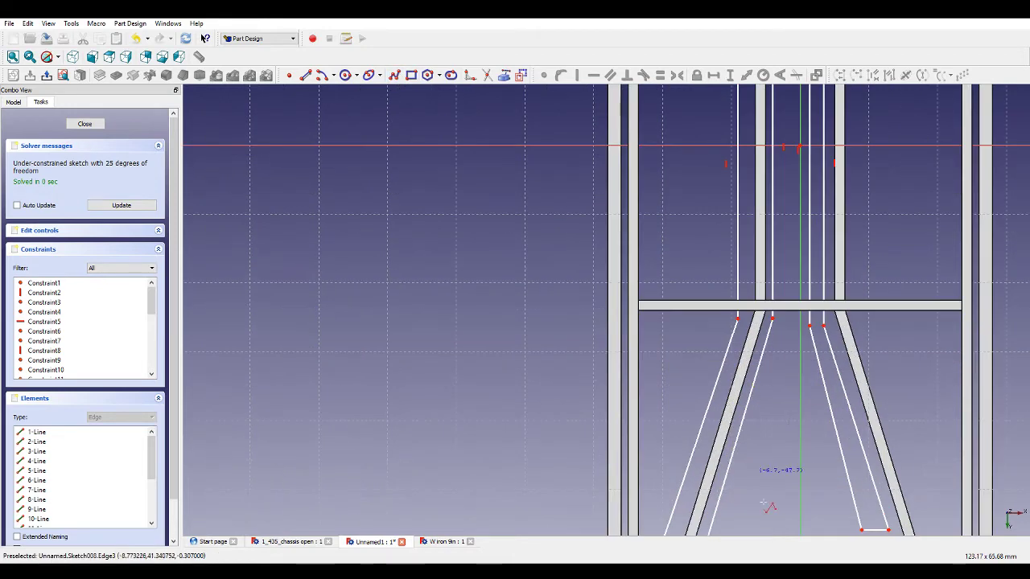
{"action": "scroll", "coordinate": [767, 505], "scroll_direction": "down", "scroll_amount": 4}
{"action": "scroll", "coordinate": [777, 417], "scroll_direction": "up", "scroll_amount": 4}
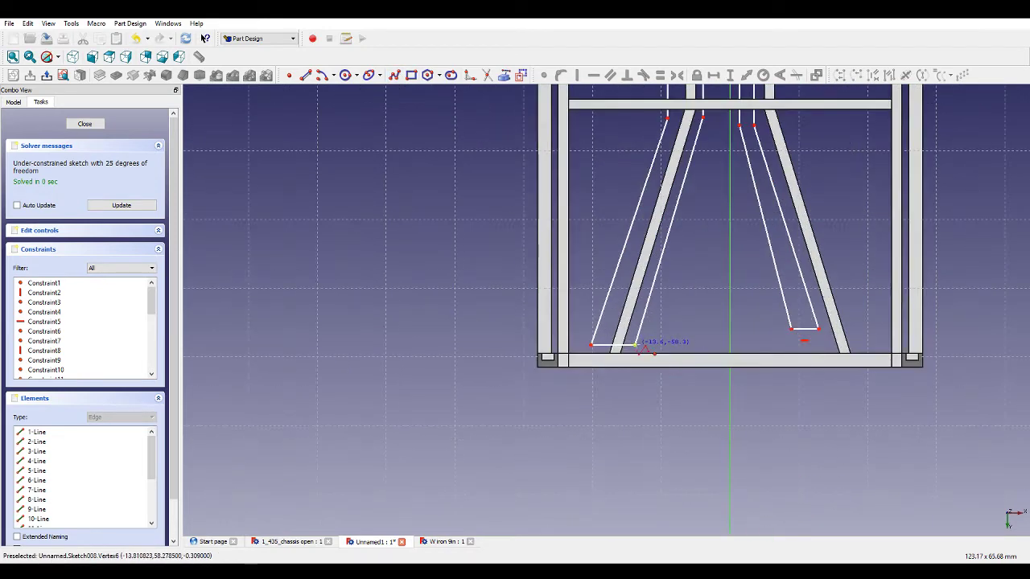
Fillet the short bottom end edges of the two bar outlines to join them.
{"action": "left_click", "coordinate": [635, 344]}
{"action": "left_click", "coordinate": [729, 342]}
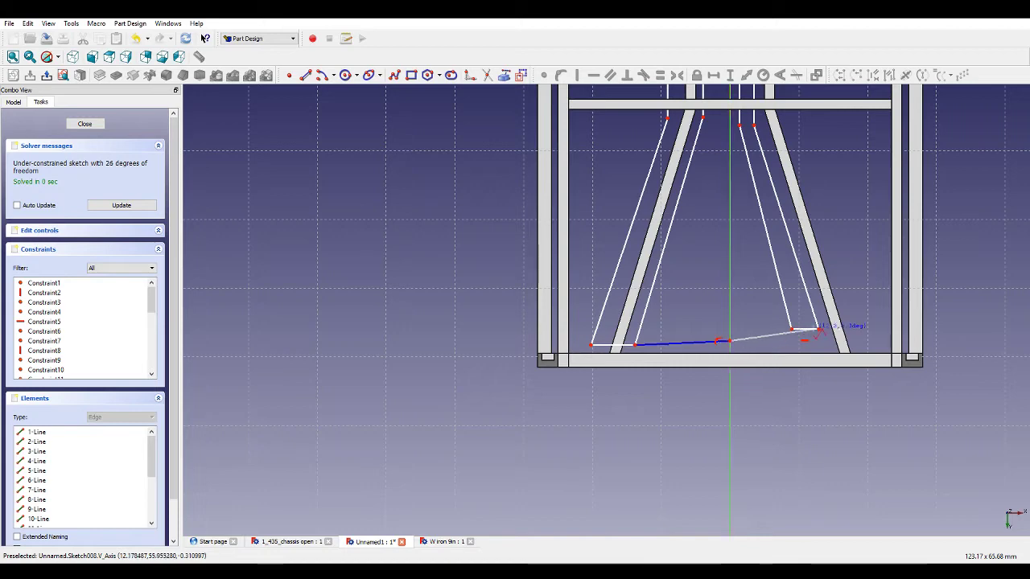
{"action": "left_click", "coordinate": [792, 328]}
{"action": "scroll", "coordinate": [854, 388], "scroll_direction": "down", "scroll_amount": 4}
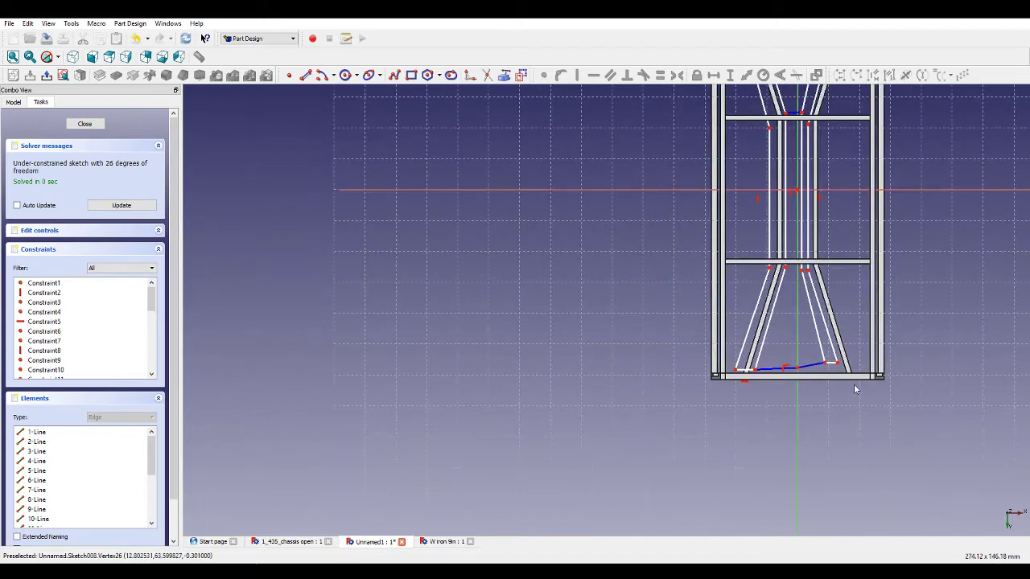
{"action": "scroll", "coordinate": [852, 278], "scroll_direction": "up", "scroll_amount": 4}
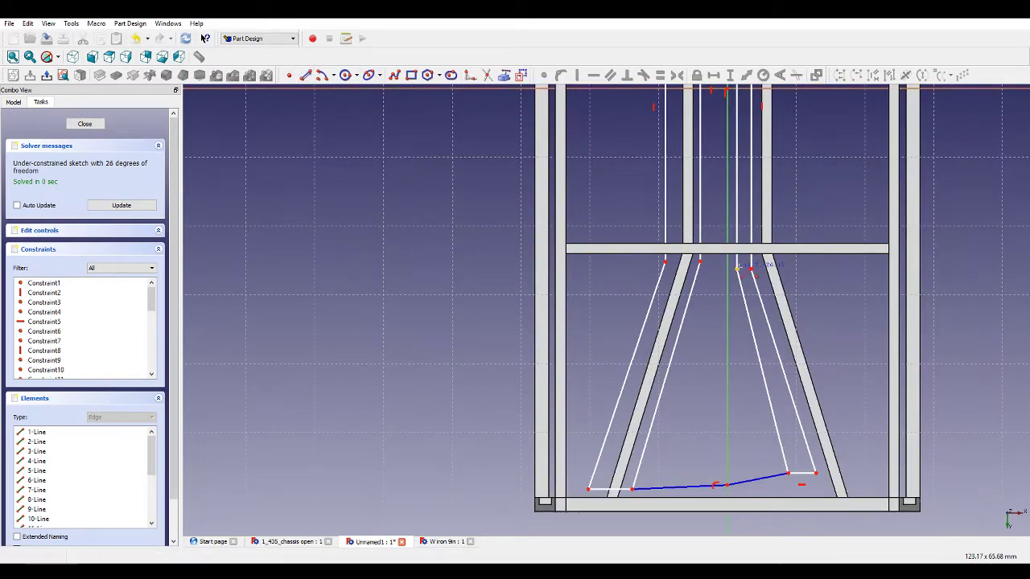
Fillet the inner end edges of the two outlines at the lower middle cross member to join them.
{"action": "left_click", "coordinate": [701, 262]}
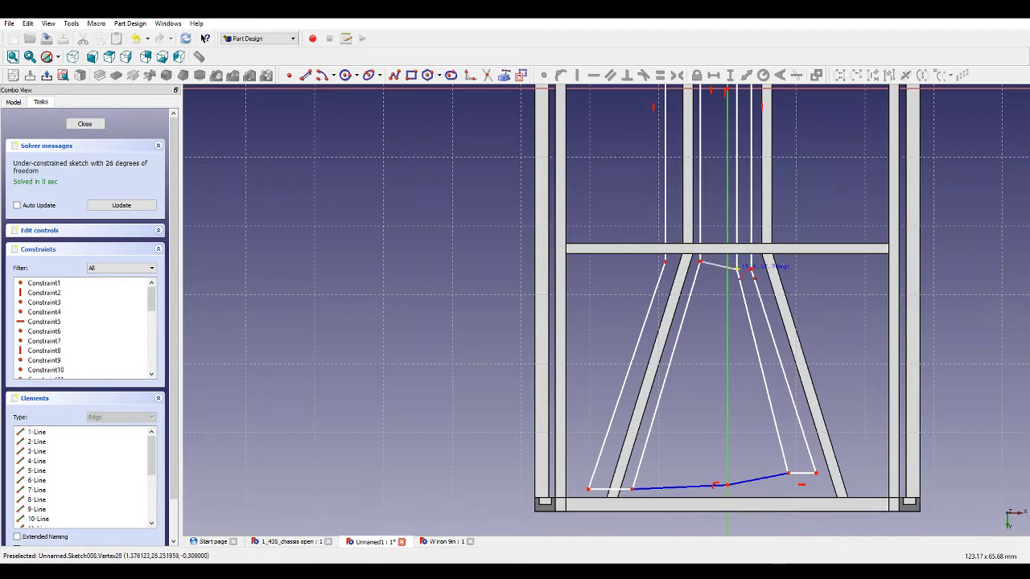
{"action": "left_click", "coordinate": [737, 268]}
{"action": "scroll", "coordinate": [822, 302], "scroll_direction": "down", "scroll_amount": 4}
{"action": "scroll", "coordinate": [768, 117], "scroll_direction": "up", "scroll_amount": 3}
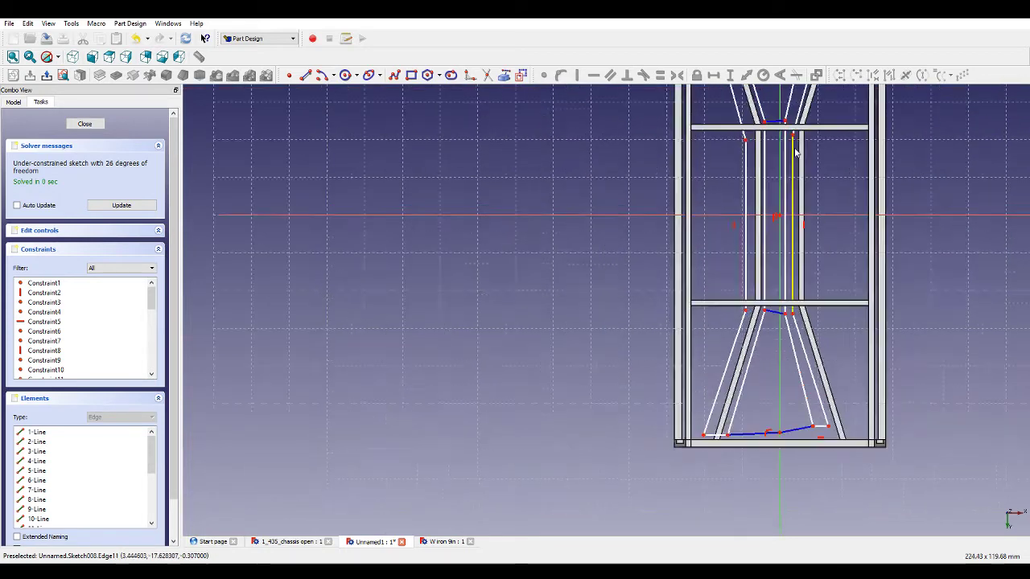
Constrain the two joined edges at the middle cross members to be horizontal.
{"action": "left_click", "coordinate": [770, 117]}
{"action": "left_click", "coordinate": [769, 348]}
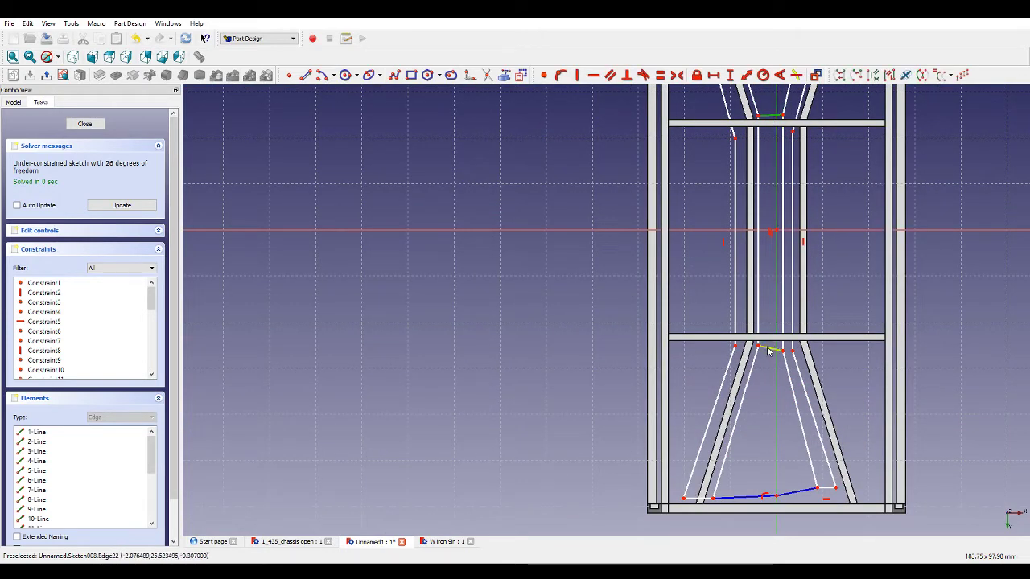
{"action": "left_click", "coordinate": [593, 75]}
Constrain the joined bottom edges of the lower bar outlines to be horizontal.
{"action": "left_click", "coordinate": [752, 497]}
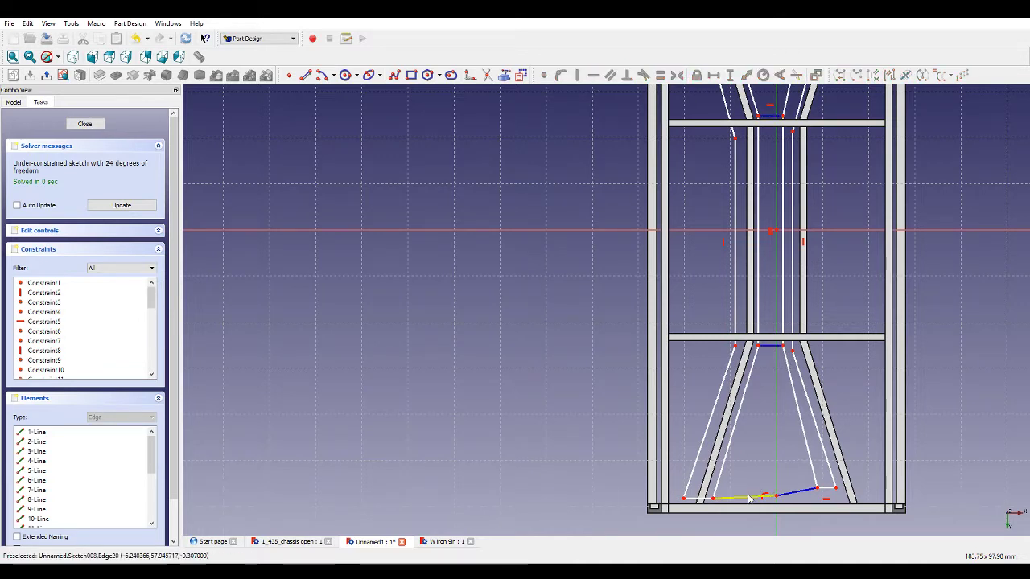
{"action": "left_click", "coordinate": [800, 494]}
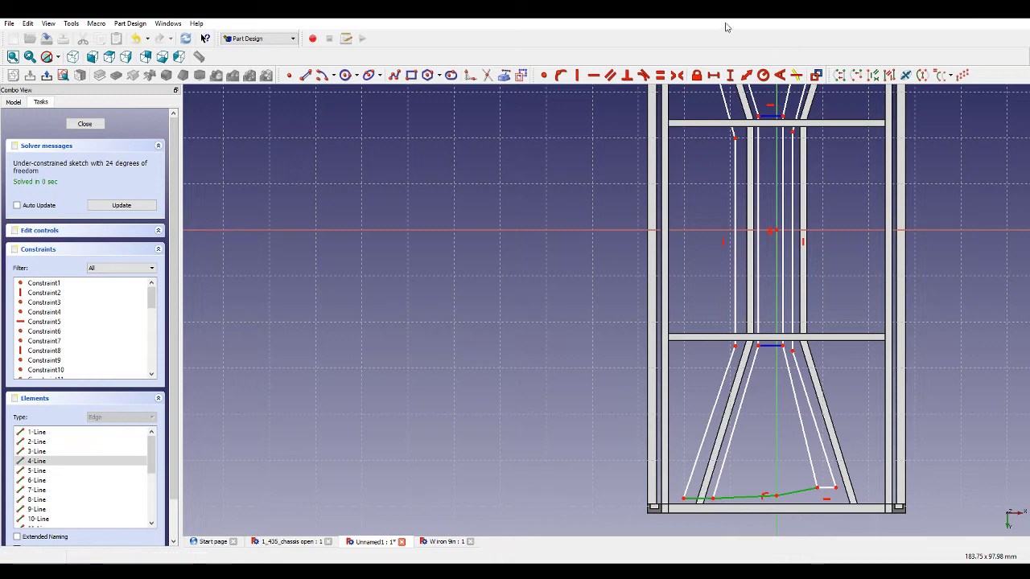
{"action": "left_click", "coordinate": [596, 80]}
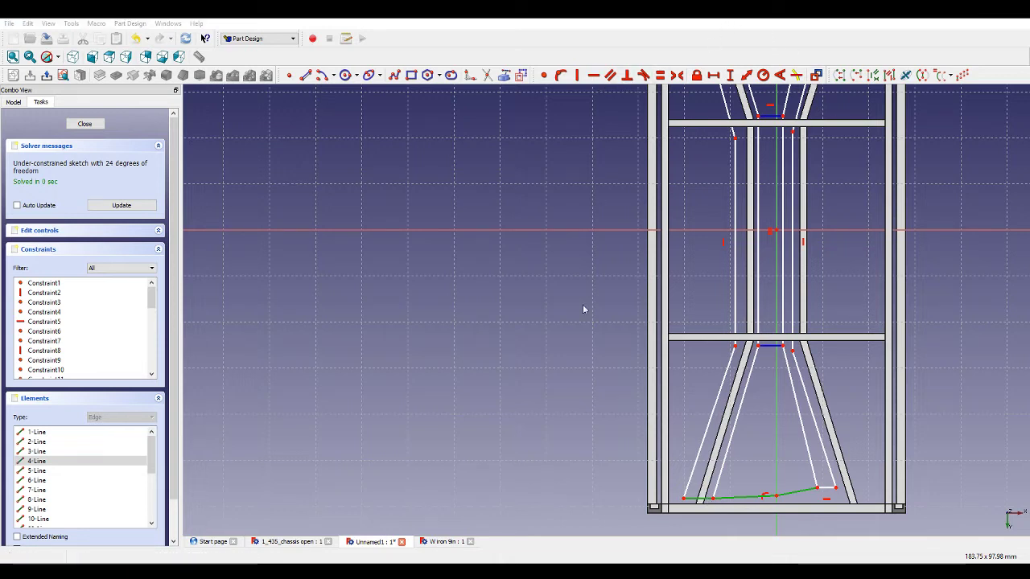
{"action": "left_click", "coordinate": [706, 500]}
{"action": "left_click", "coordinate": [594, 77]}
Constrain the joined top edge of the upper bar outlines to be horizontal.
{"action": "scroll", "coordinate": [742, 384], "scroll_direction": "down", "scroll_amount": 3}
{"action": "scroll", "coordinate": [806, 141], "scroll_direction": "up", "scroll_amount": 4}
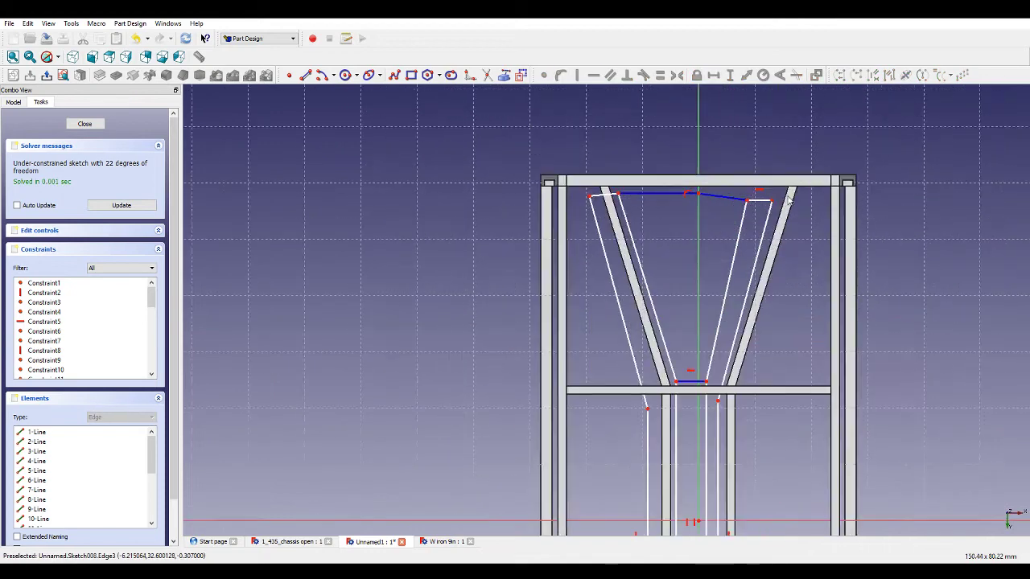
{"action": "left_click", "coordinate": [612, 196]}
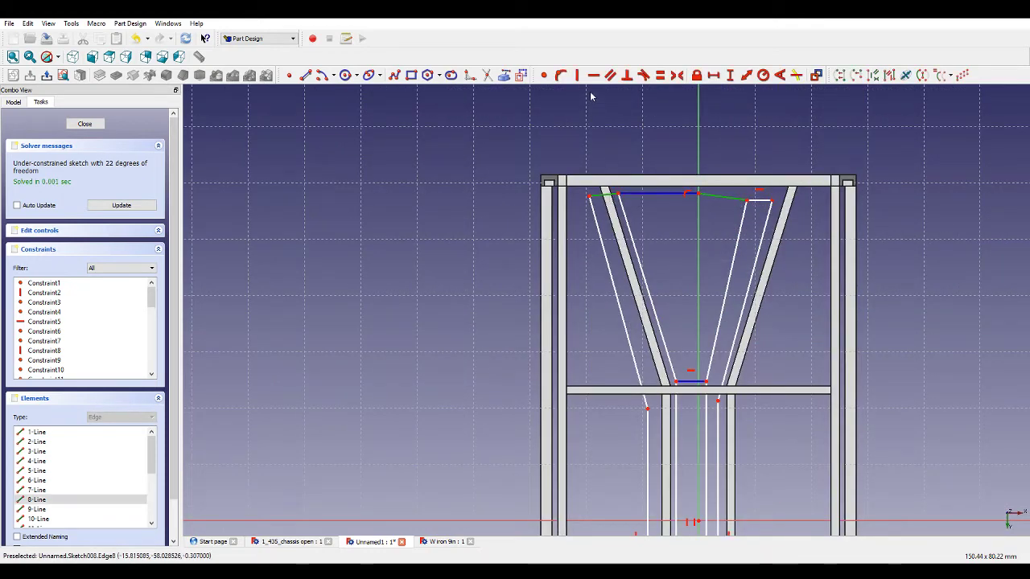
{"action": "left_click", "coordinate": [594, 75]}
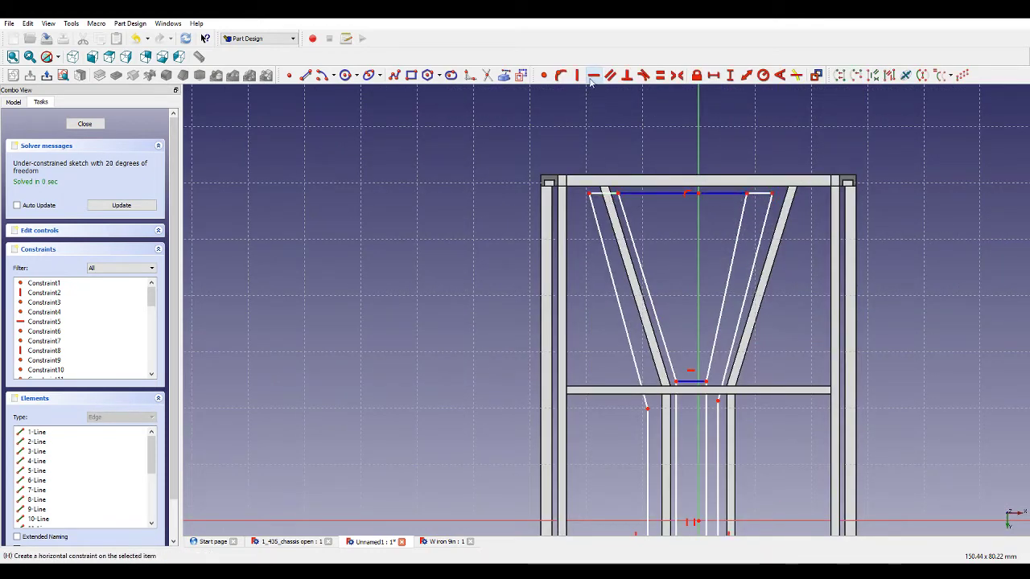
Make the joined top edge segments and the joined bottom edge segments equal in length.
{"action": "left_click", "coordinate": [759, 196]}
{"action": "left_click", "coordinate": [605, 198]}
{"action": "scroll", "coordinate": [649, 228], "scroll_direction": "down", "scroll_amount": 2}
{"action": "middle_click_drag", "start_coordinate": [693, 438], "coordinate": [659, 233]}
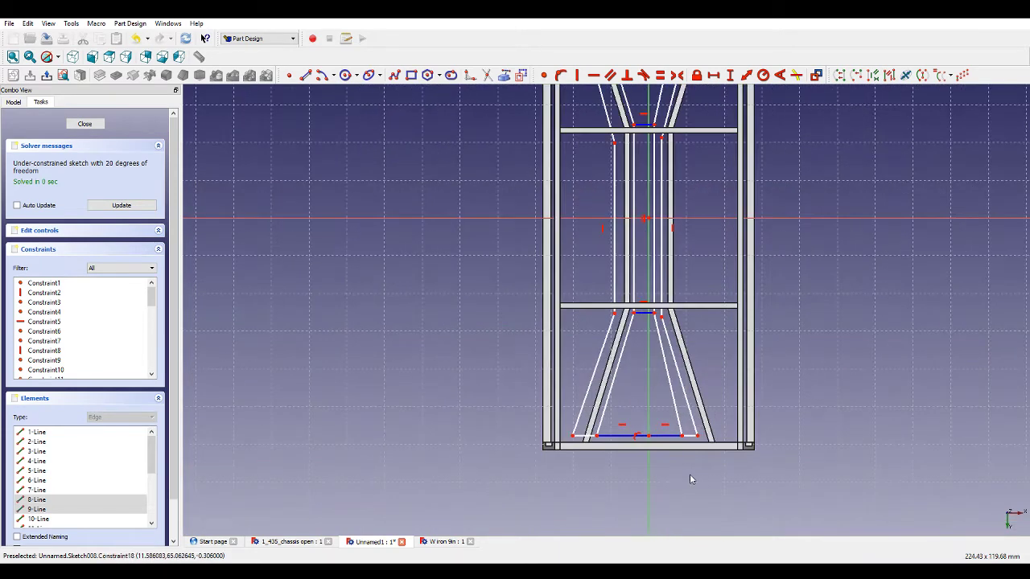
{"action": "left_click", "coordinate": [582, 436]}
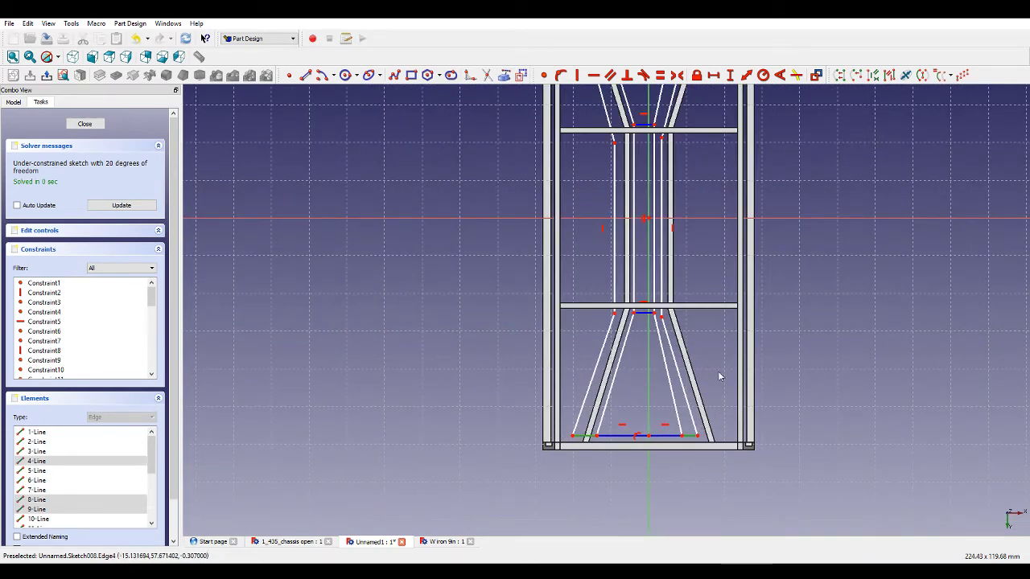
{"action": "left_click", "coordinate": [675, 97]}
{"action": "key", "text": "e"}
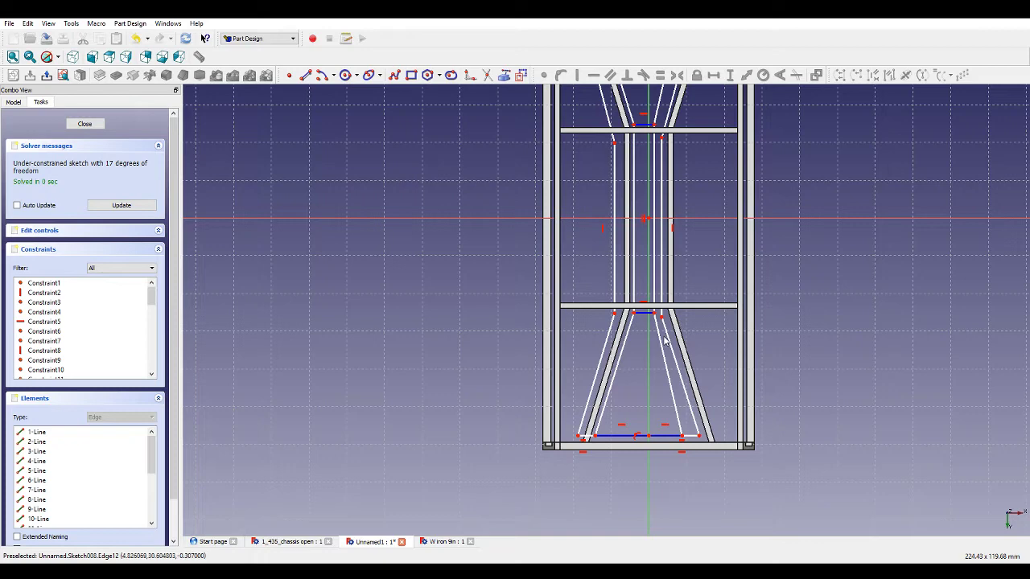
Make the four inner diagonal lines of the upper and lower bar outlines equal in length.
{"action": "left_click", "coordinate": [664, 341]}
{"action": "left_click", "coordinate": [629, 332]}
{"action": "scroll", "coordinate": [713, 253], "scroll_direction": "down", "scroll_amount": 2}
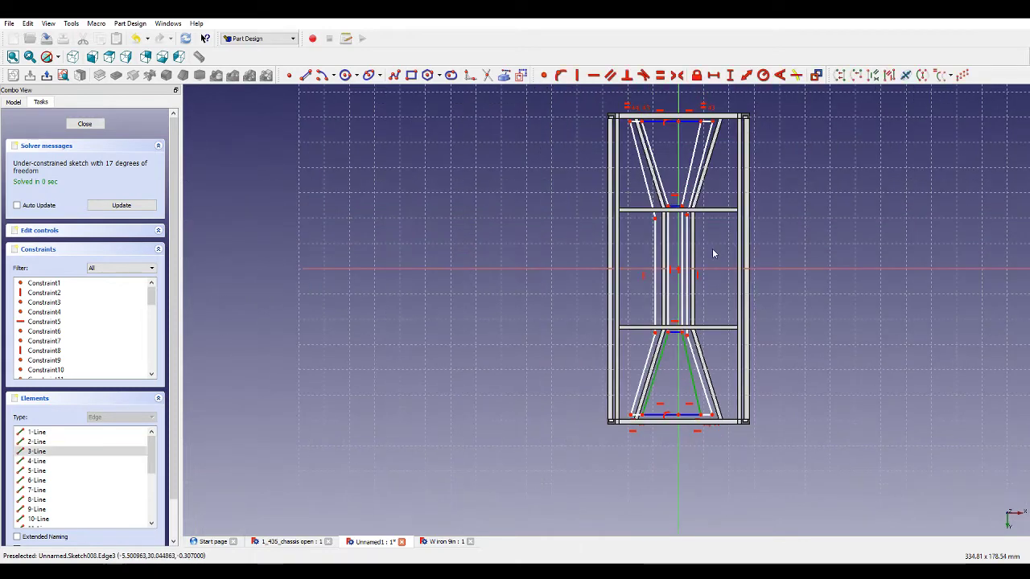
{"action": "left_click", "coordinate": [694, 186]}
{"action": "left_click", "coordinate": [664, 179]}
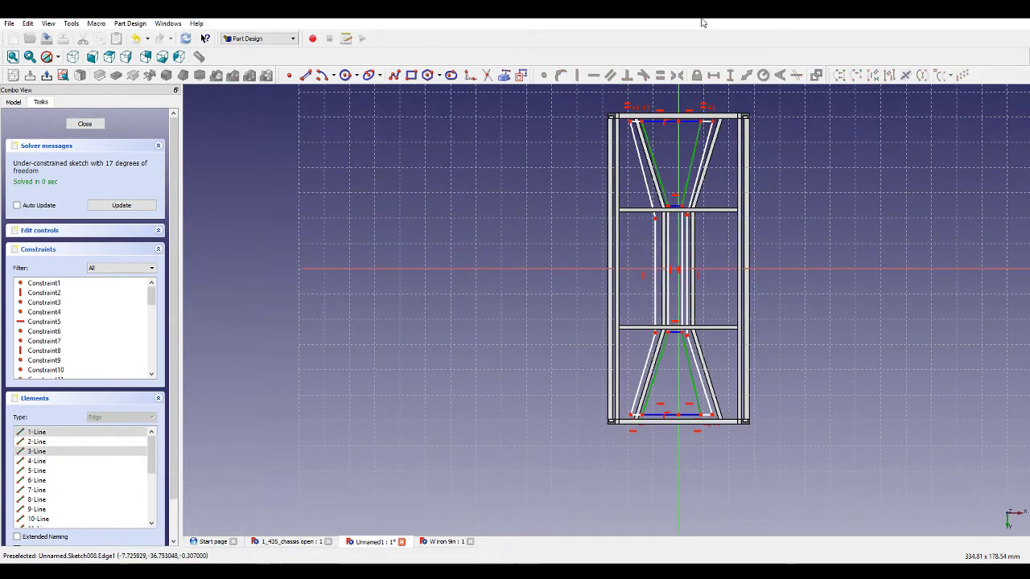
{"action": "left_click", "coordinate": [664, 75]}
Make the four outer diagonal lines of the upper and lower bar outlines equal in length.
{"action": "left_click", "coordinate": [704, 178]}
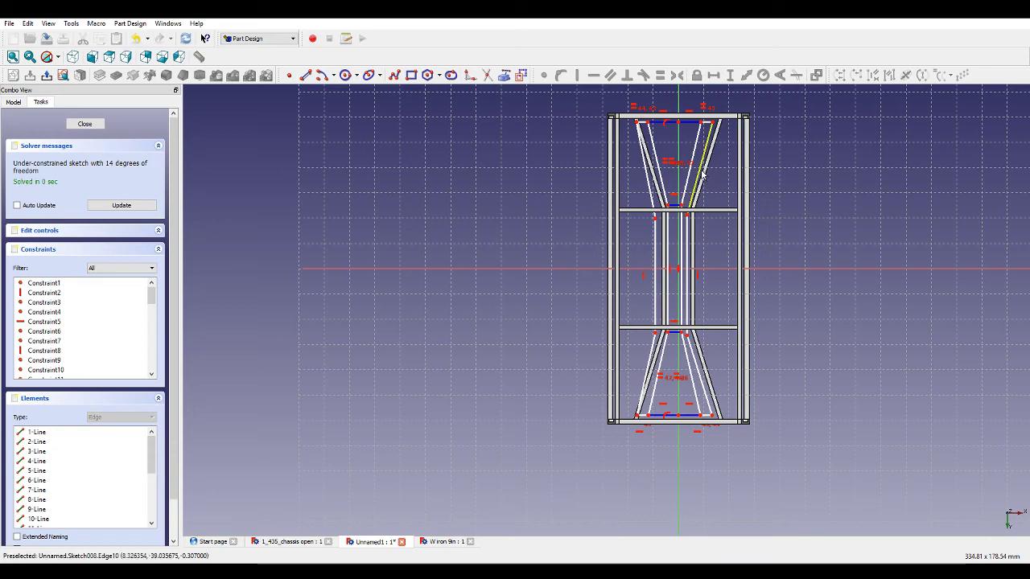
{"action": "left_click", "coordinate": [653, 174]}
{"action": "left_click", "coordinate": [656, 366]}
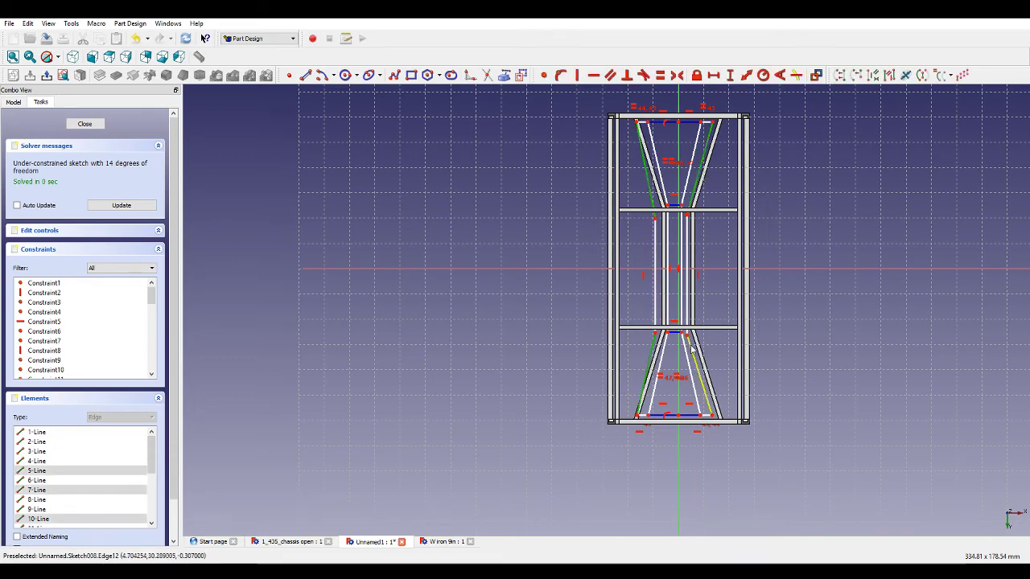
{"action": "left_click", "coordinate": [691, 349]}
{"action": "scroll", "coordinate": [716, 288], "scroll_direction": "up", "scroll_amount": 2}
{"action": "left_click", "coordinate": [662, 77]}
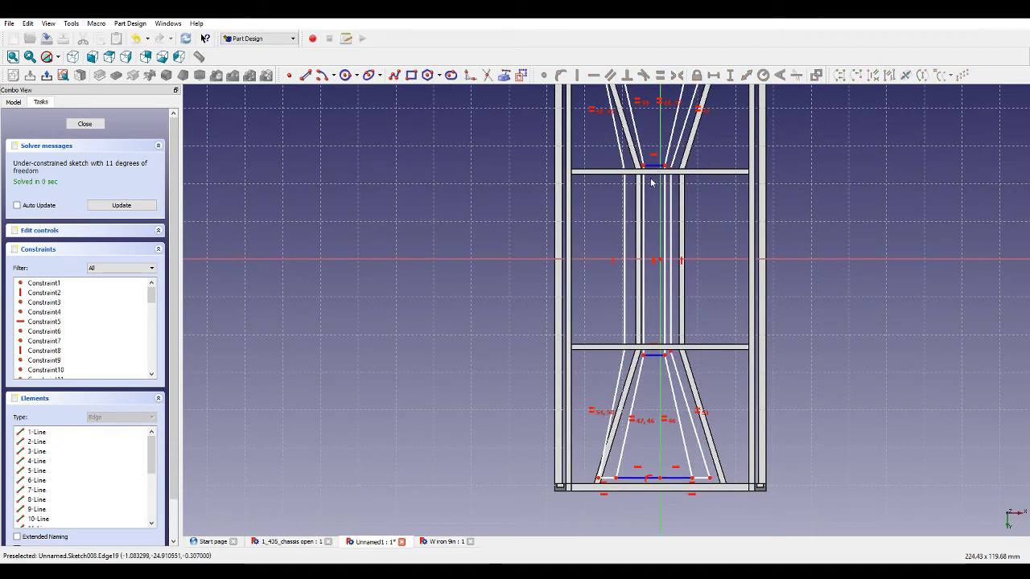
Make the two vertical lines between the middle cross members equal in length.
{"action": "left_click", "coordinate": [671, 202]}
{"action": "left_click", "coordinate": [625, 195]}
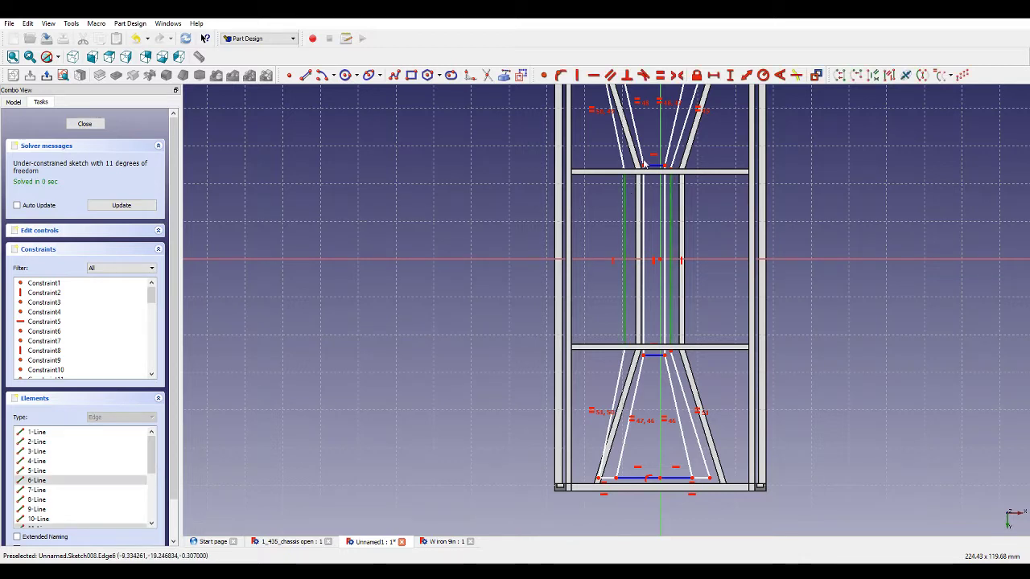
{"action": "left_click", "coordinate": [661, 75]}
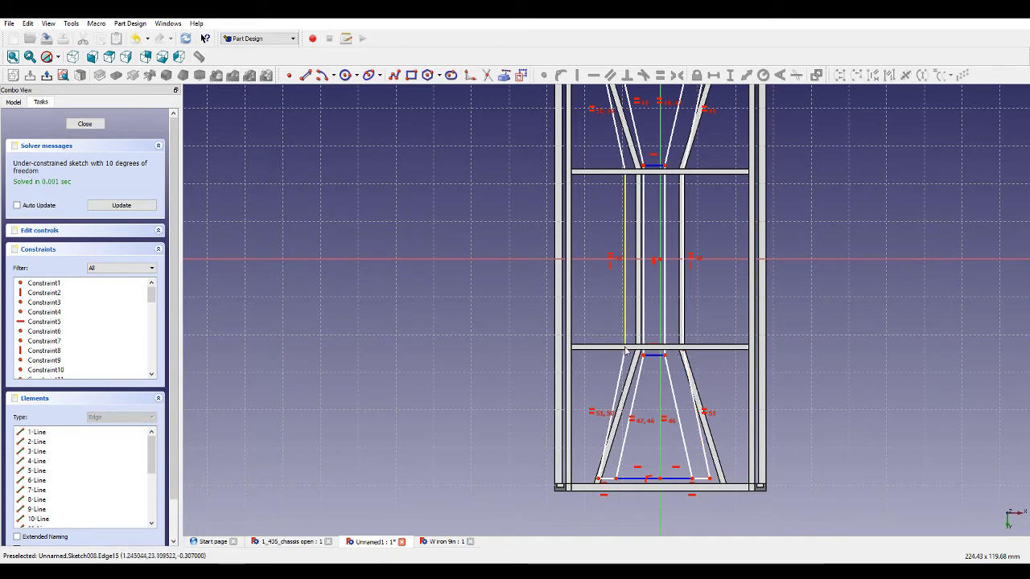
Set the vertical height of the upper outline's inner left diagonal to 37 mm.
{"action": "scroll", "coordinate": [723, 254], "scroll_direction": "down", "scroll_amount": 4}
{"action": "scroll", "coordinate": [728, 225], "scroll_direction": "up", "scroll_amount": 8}
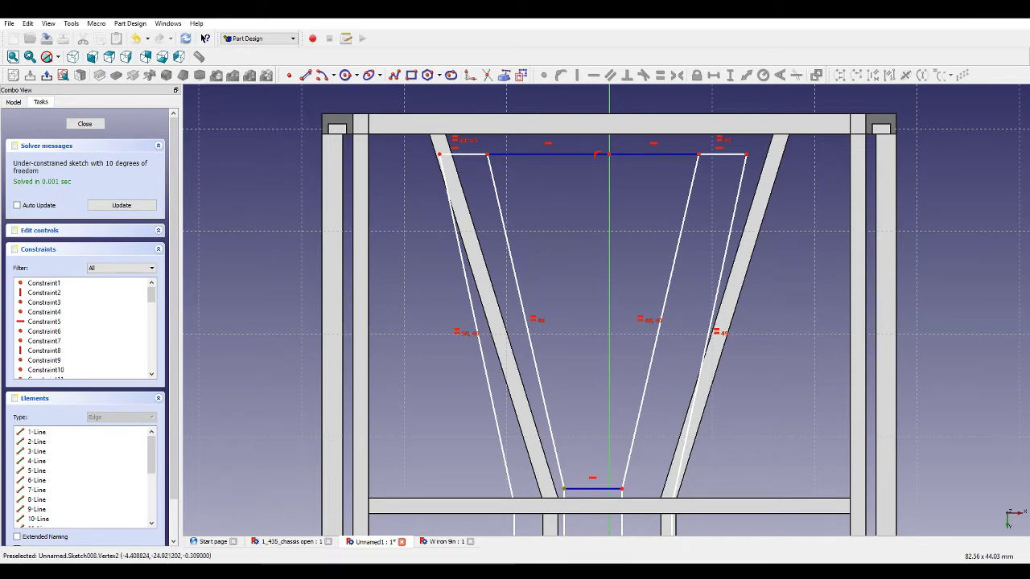
{"action": "left_click", "coordinate": [501, 201]}
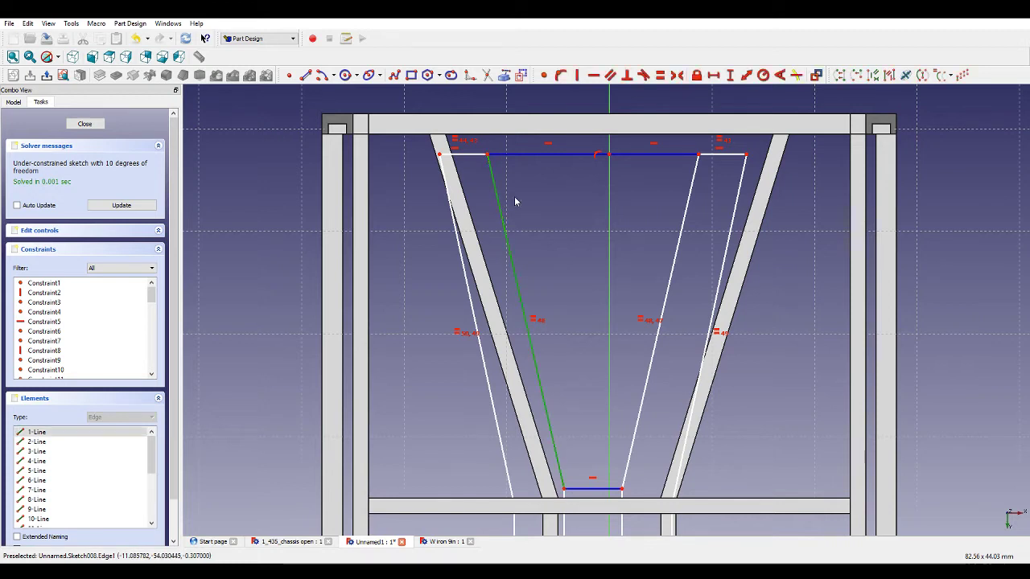
{"action": "left_click", "coordinate": [729, 76]}
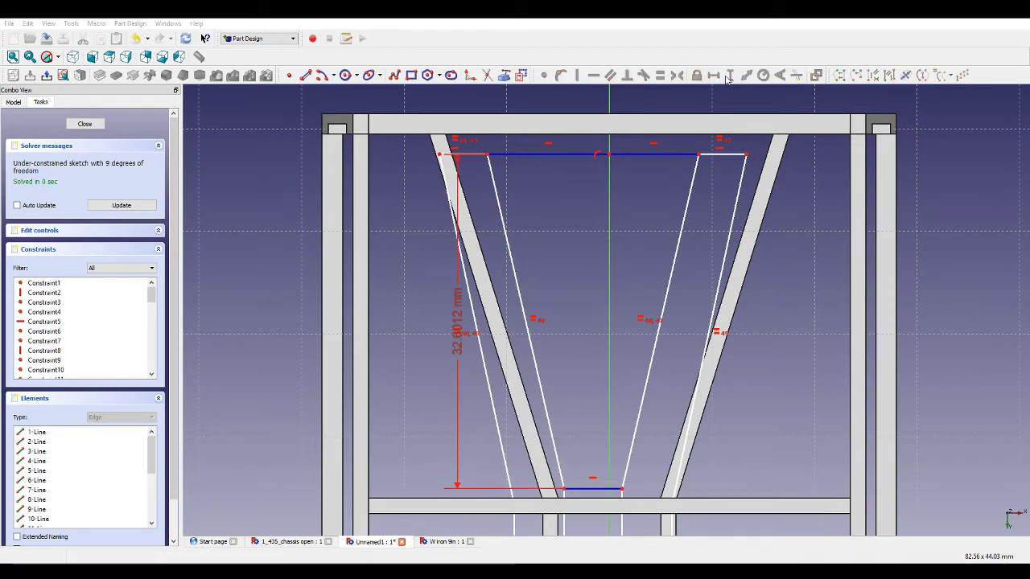
{"action": "type", "text": "37"}
{"action": "key", "text": "Return"}
Constrain the upper left outline corner 0.5 mm from the bar's diagonal and make the two left diagonals parallel.
{"action": "left_click_drag", "start_coordinate": [490, 143], "coordinate": [495, 168]}
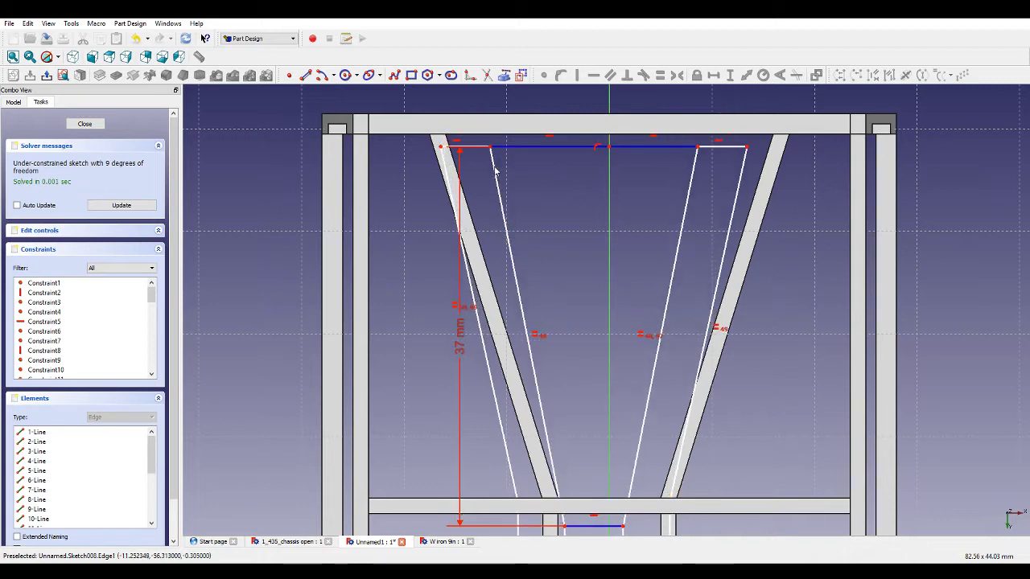
{"action": "left_click", "coordinate": [479, 148]}
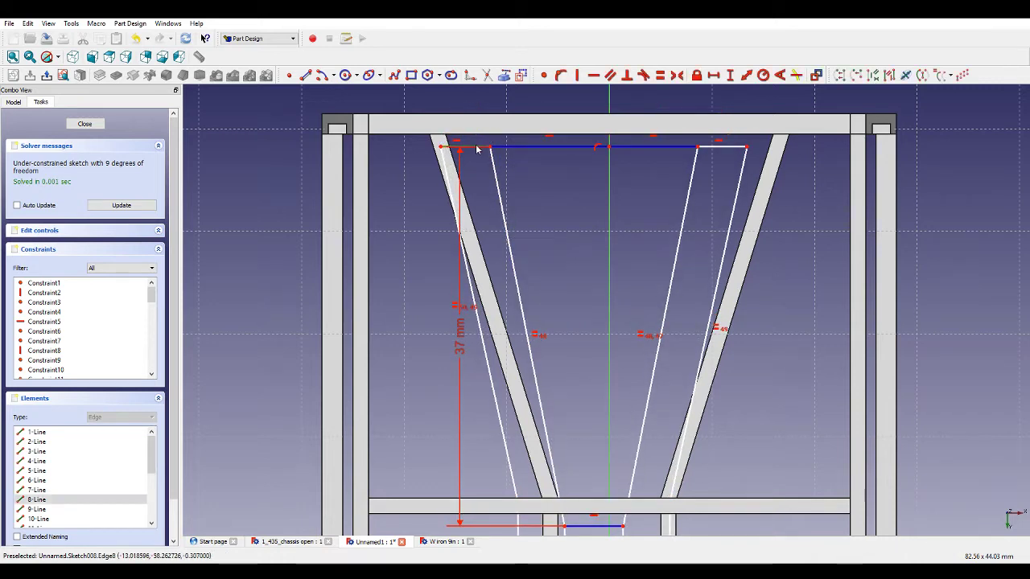
{"action": "left_click", "coordinate": [709, 78]}
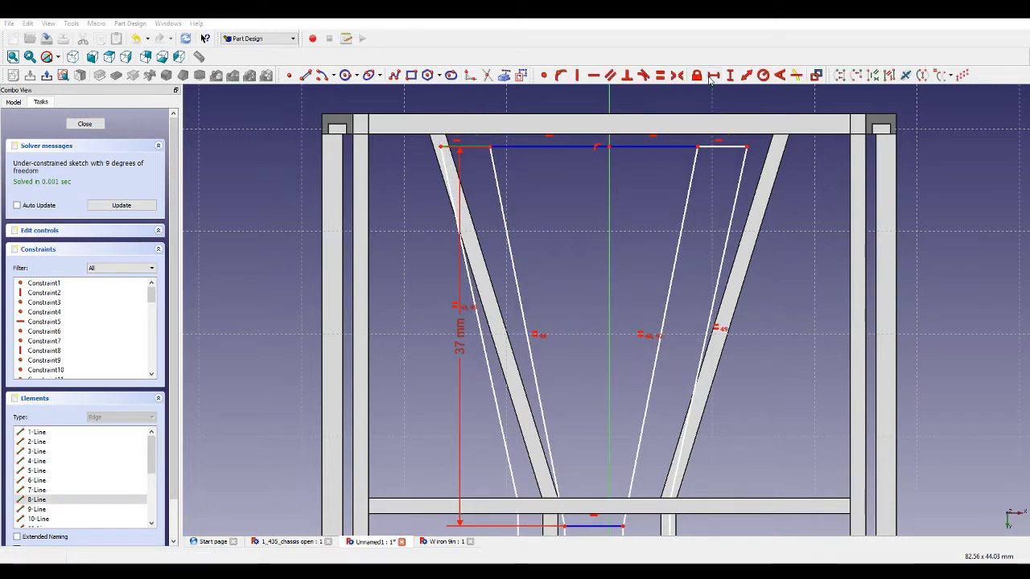
{"action": "left_click", "coordinate": [584, 291]}
{"action": "left_click", "coordinate": [484, 147]}
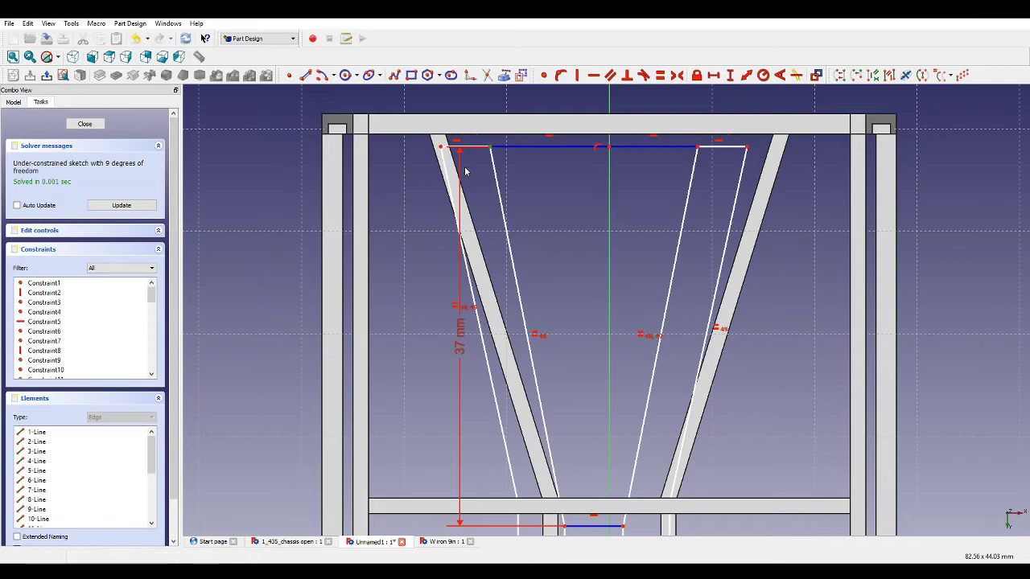
{"action": "left_click", "coordinate": [447, 166]}
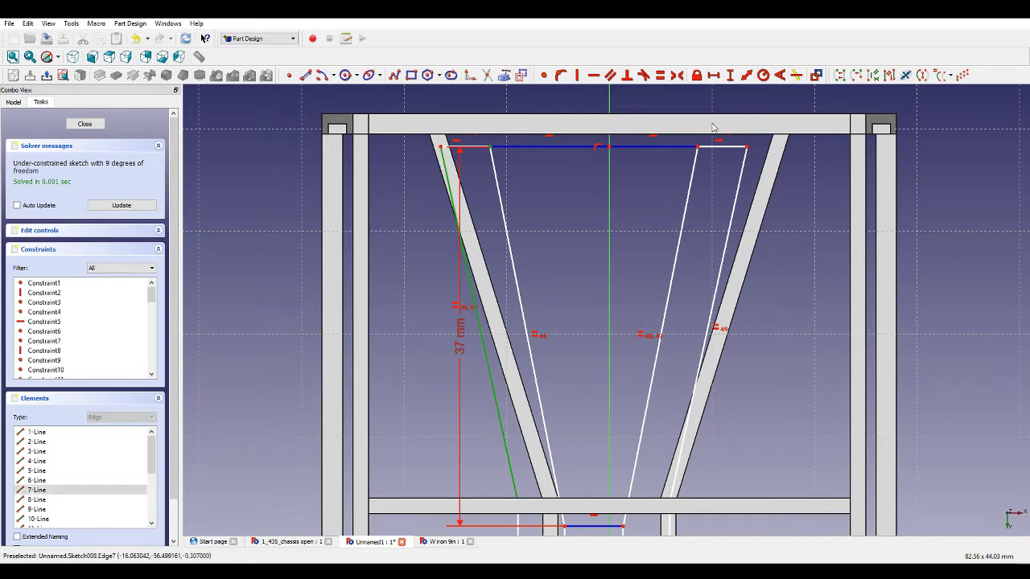
{"action": "left_click", "coordinate": [744, 76]}
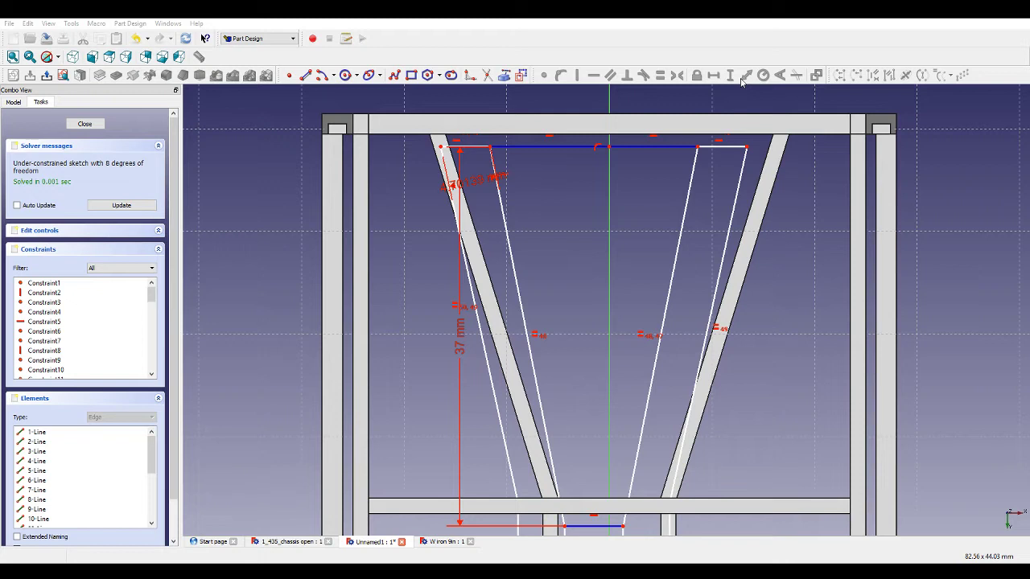
{"action": "left_click", "coordinate": [484, 262]}
{"action": "left_click", "coordinate": [610, 76]}
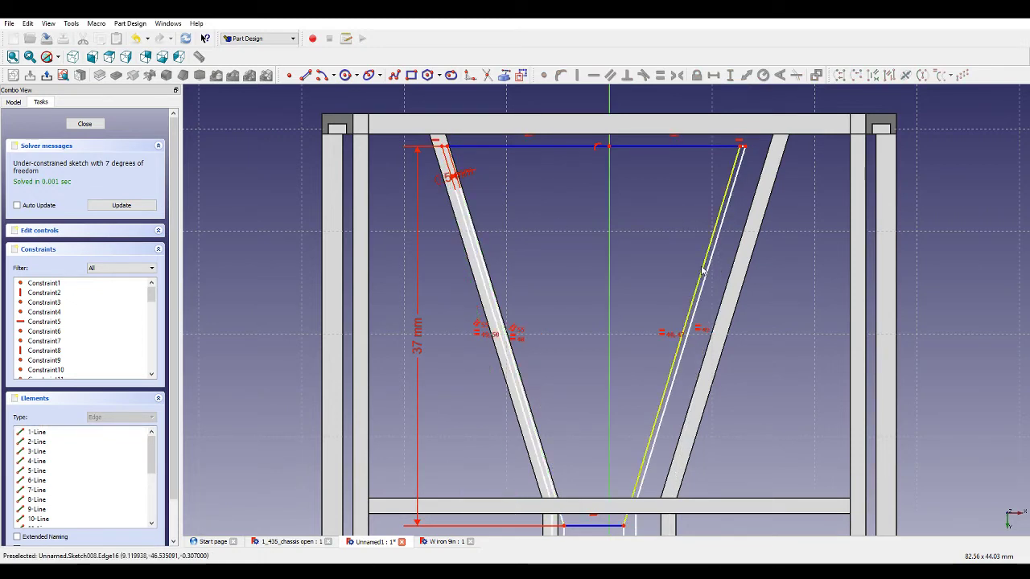
Set the vertical distance from the lower middle joined edge to the horizontal axis to 24 mm.
{"action": "scroll", "coordinate": [600, 276], "scroll_direction": "down", "scroll_amount": 4}
{"action": "scroll", "coordinate": [544, 234], "scroll_direction": "up", "scroll_amount": 3}
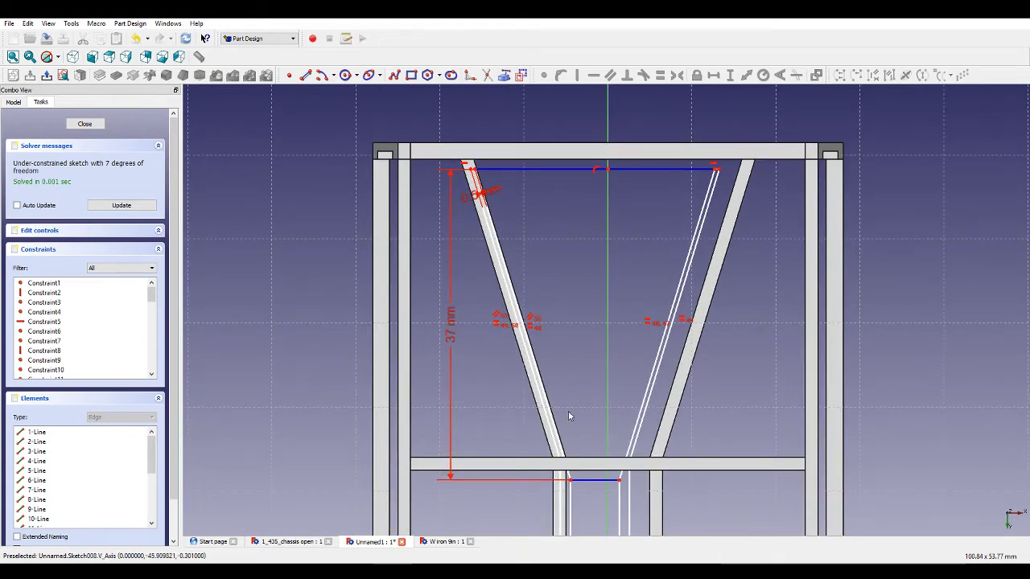
{"action": "scroll", "coordinate": [577, 420], "scroll_direction": "down", "scroll_amount": 3}
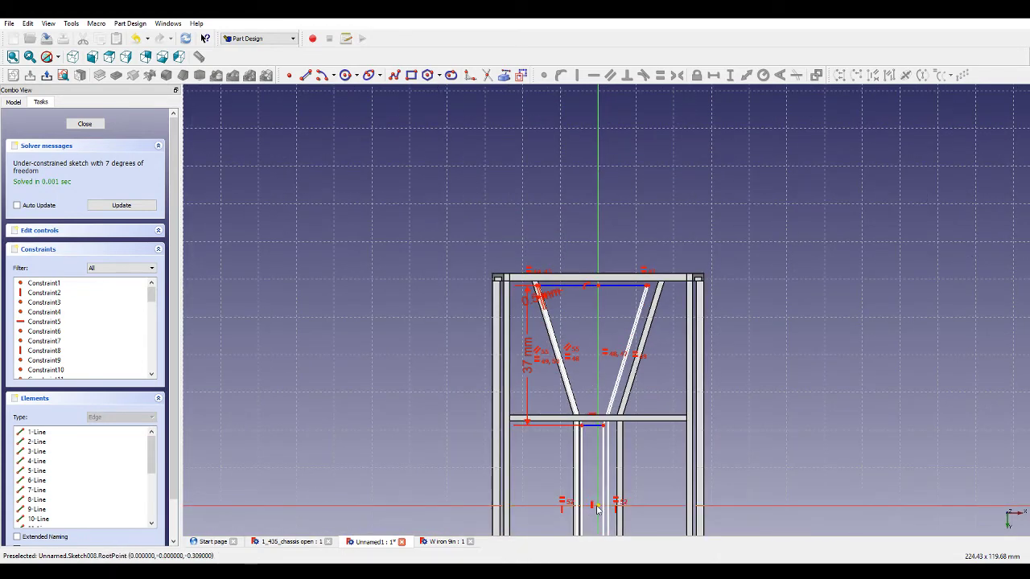
{"action": "scroll", "coordinate": [596, 508], "scroll_direction": "up", "scroll_amount": 3}
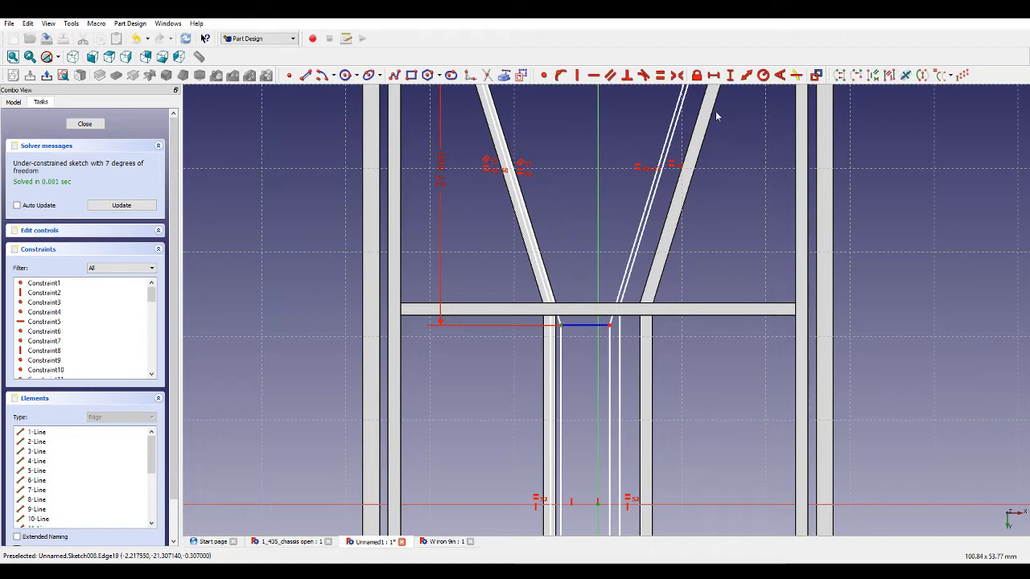
{"action": "left_click", "coordinate": [729, 75]}
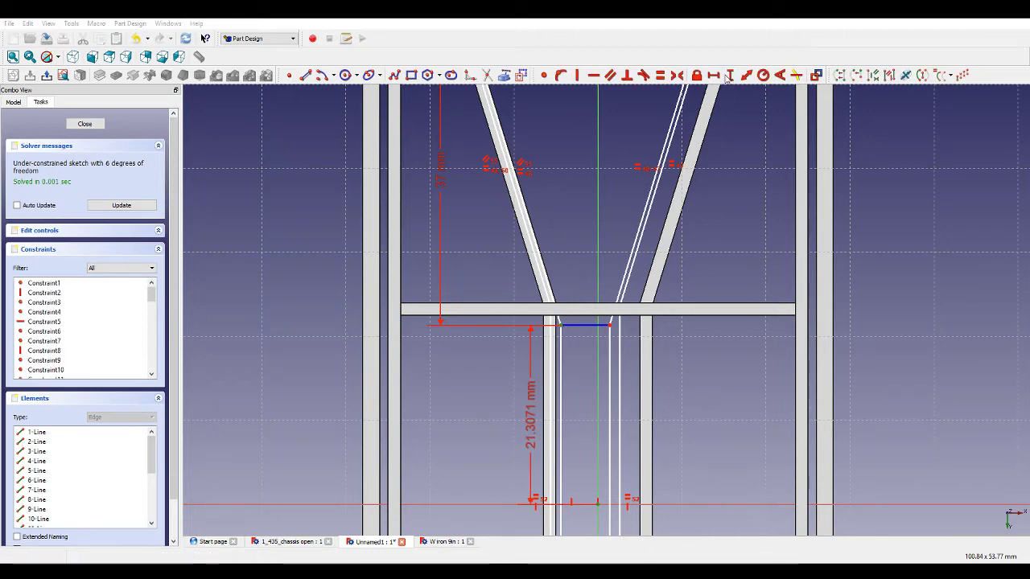
{"action": "scroll", "coordinate": [704, 232], "scroll_direction": "down", "scroll_amount": 3}
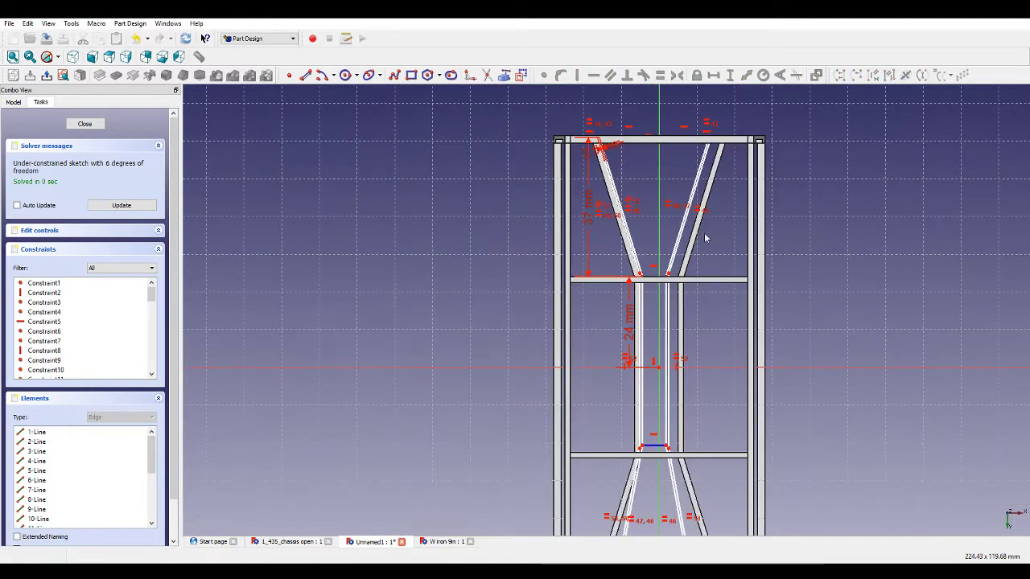
Dimension the horizontal distance from the upper joined edge's left end to the vertical axis.
{"action": "scroll", "coordinate": [656, 137], "scroll_direction": "up", "scroll_amount": 4}
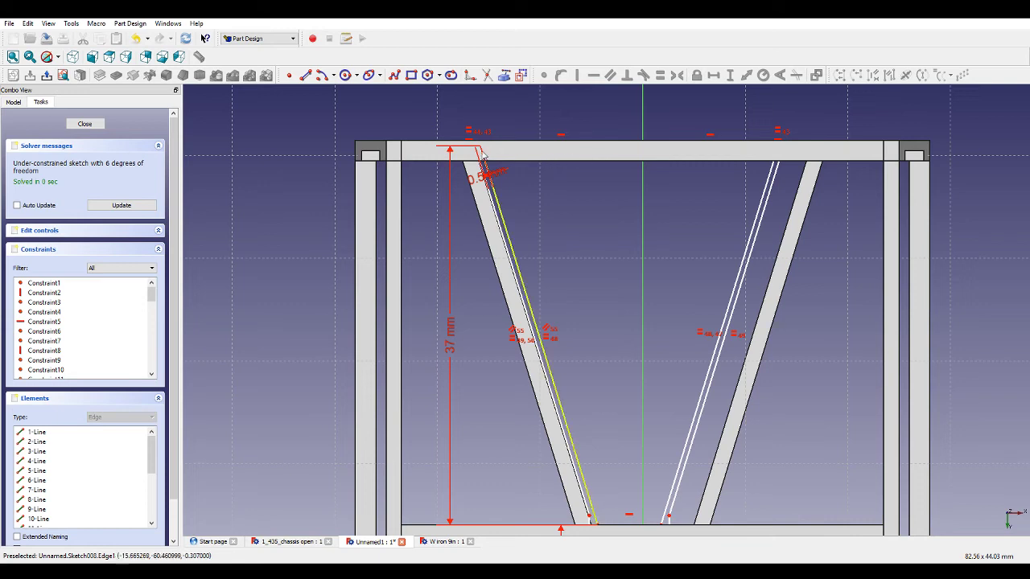
{"action": "left_click", "coordinate": [70, 108]}
{"action": "left_click", "coordinate": [519, 148]}
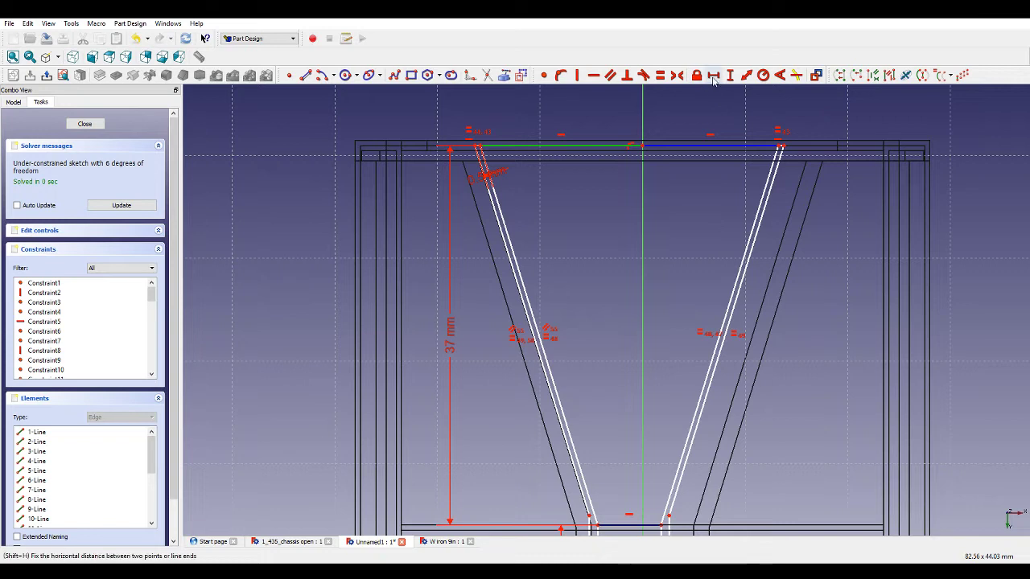
{"action": "left_click", "coordinate": [713, 76]}
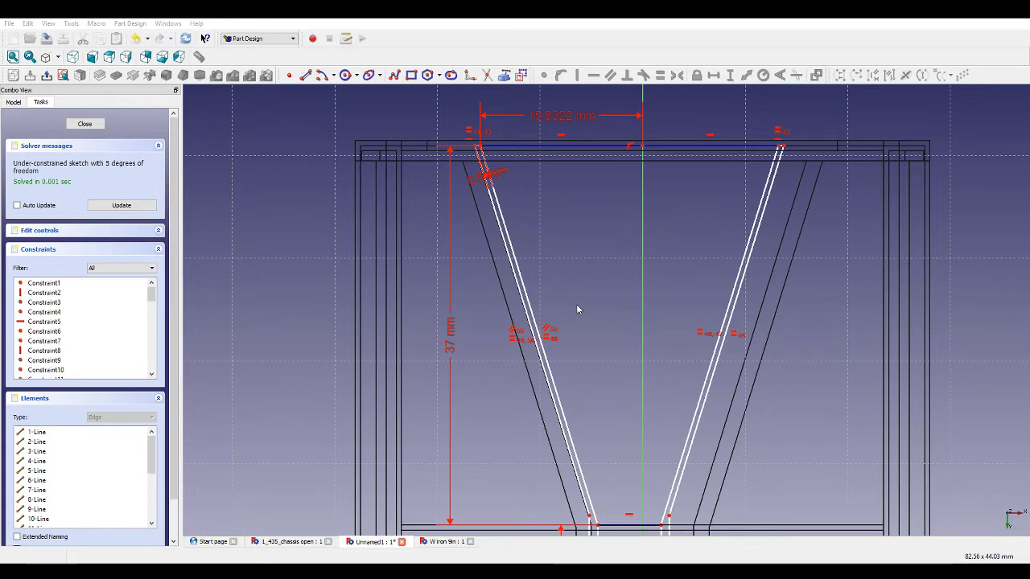
{"action": "left_click", "coordinate": [564, 283]}
{"action": "scroll", "coordinate": [478, 147], "scroll_direction": "up", "scroll_amount": 5}
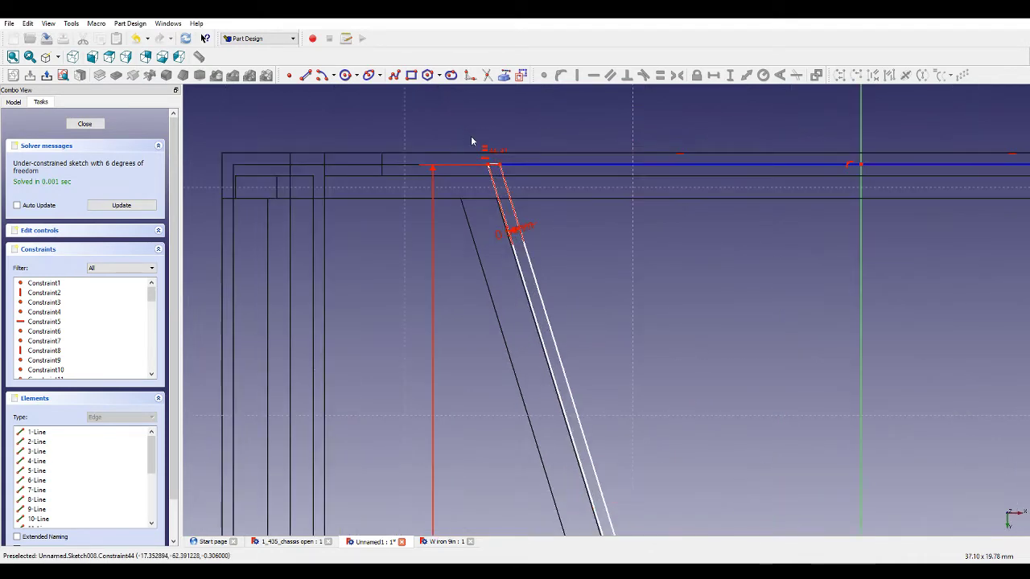
Adjust and constrain the outline's lower middle joint vertex next to the inner diagonal, and close the sketch.
{"action": "left_click_drag", "start_coordinate": [479, 159], "coordinate": [447, 159]}
{"action": "scroll", "coordinate": [624, 295], "scroll_direction": "down", "scroll_amount": 6}
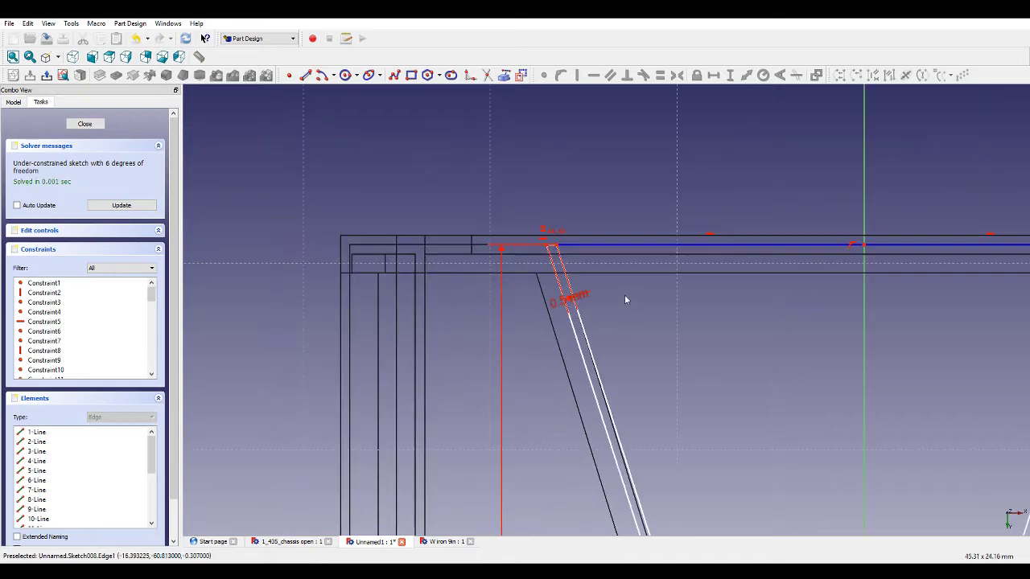
{"action": "scroll", "coordinate": [707, 483], "scroll_direction": "up", "scroll_amount": 5}
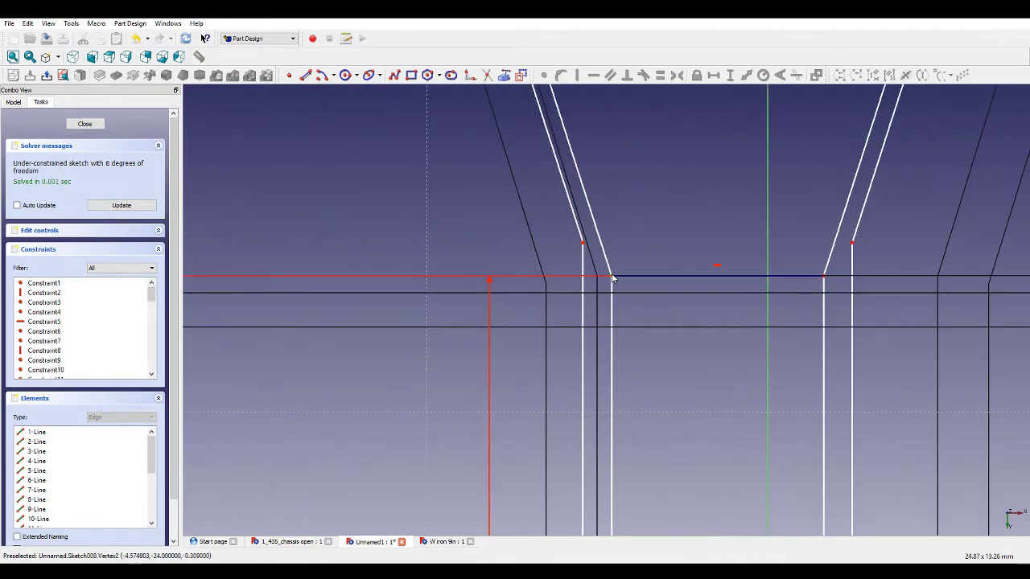
{"action": "left_click_drag", "start_coordinate": [611, 278], "coordinate": [598, 280]}
{"action": "scroll", "coordinate": [600, 281], "scroll_direction": "down", "scroll_amount": 4}
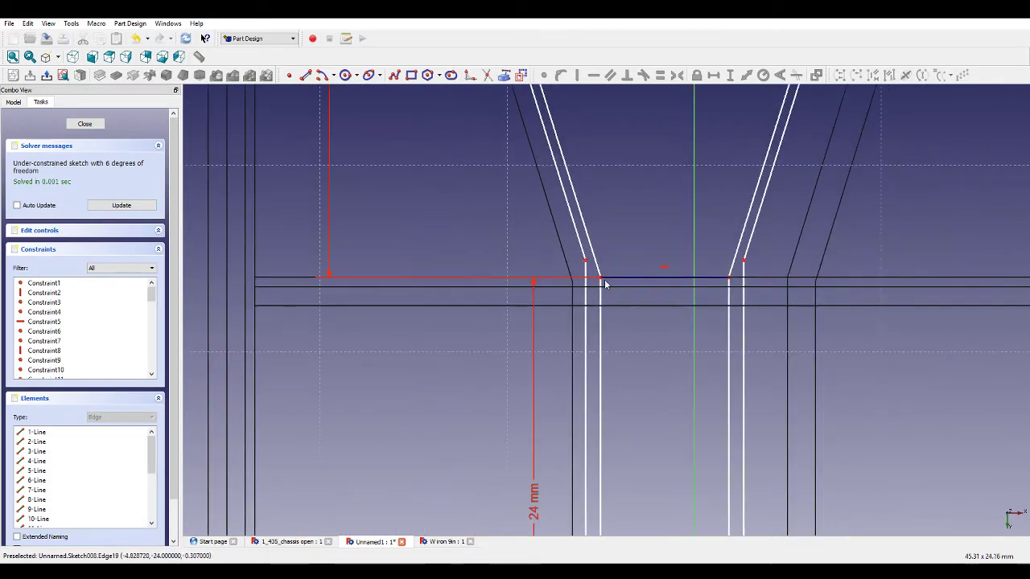
{"action": "left_click", "coordinate": [602, 279]}
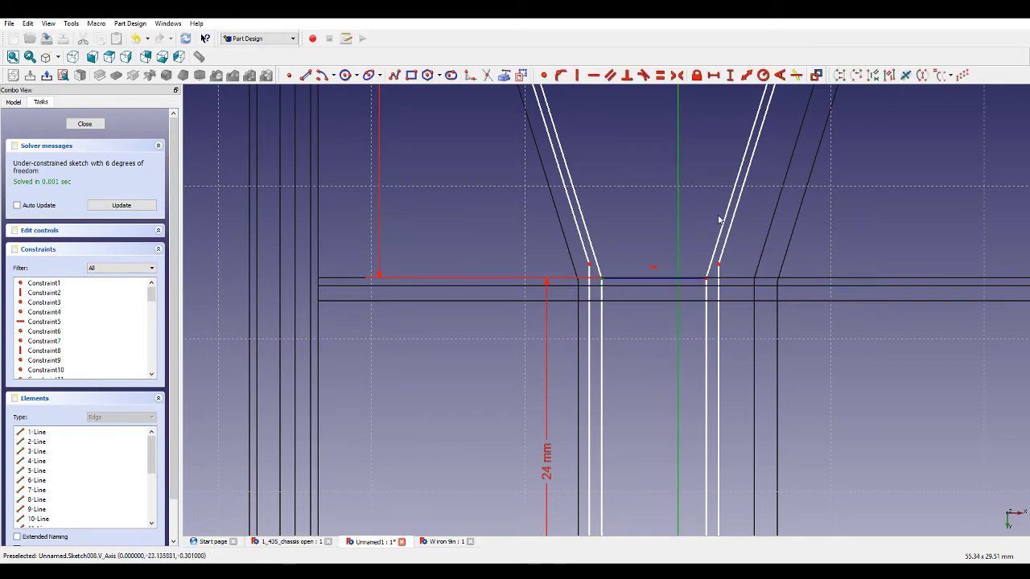
{"action": "left_click", "coordinate": [714, 75]}
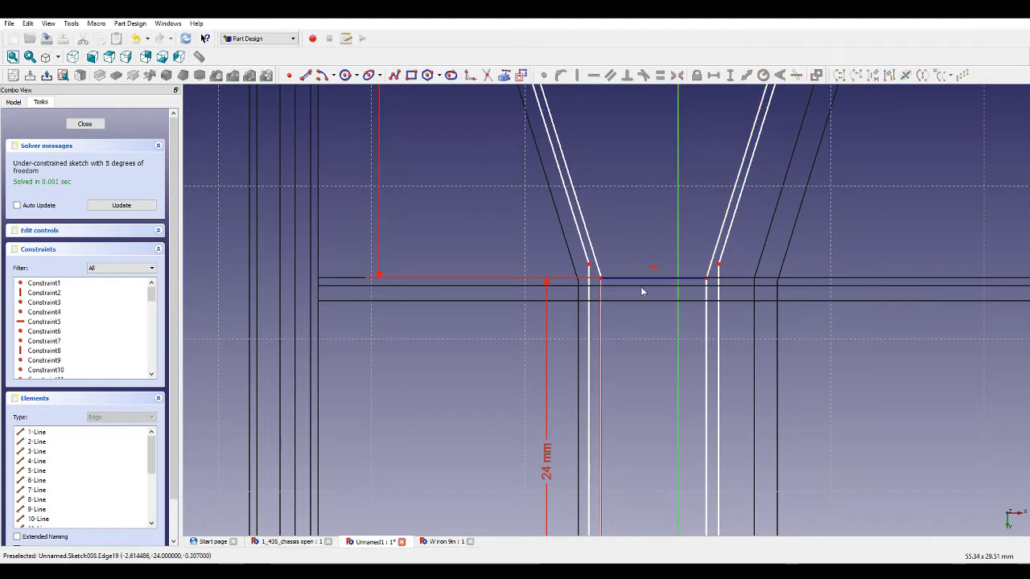
{"action": "scroll", "coordinate": [644, 291], "scroll_direction": "down", "scroll_amount": 2}
{"action": "scroll", "coordinate": [640, 273], "scroll_direction": "down", "scroll_amount": 3}
{"action": "scroll", "coordinate": [603, 142], "scroll_direction": "up", "scroll_amount": 6}
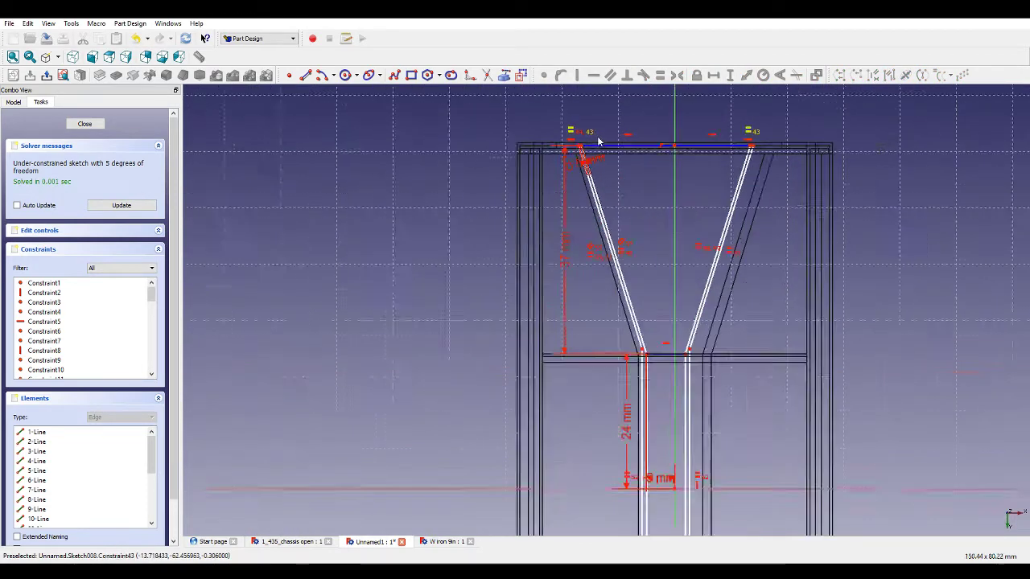
{"action": "scroll", "coordinate": [552, 174], "scroll_direction": "up", "scroll_amount": 1}
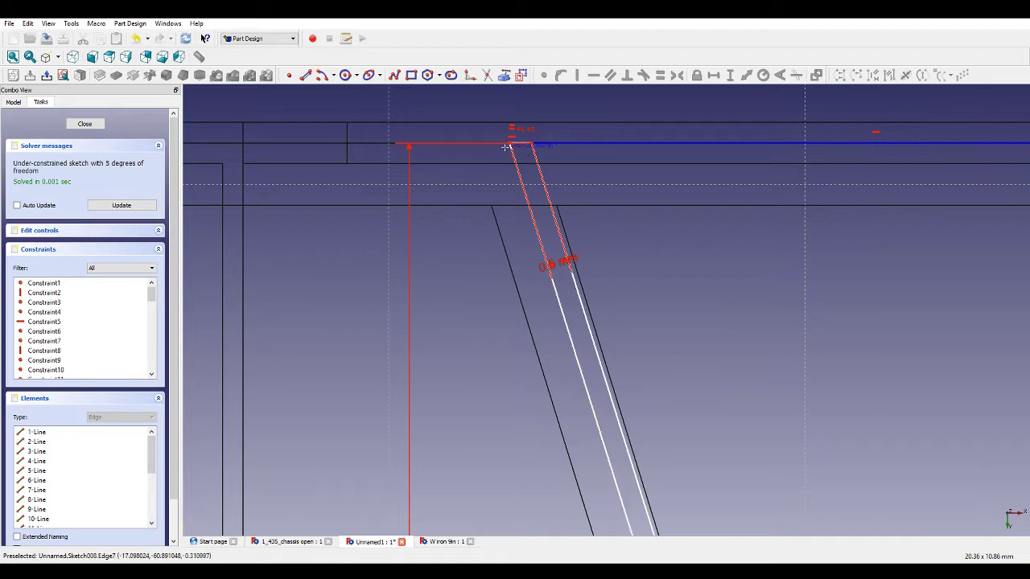
{"action": "scroll", "coordinate": [476, 185], "scroll_direction": "down", "scroll_amount": 3}
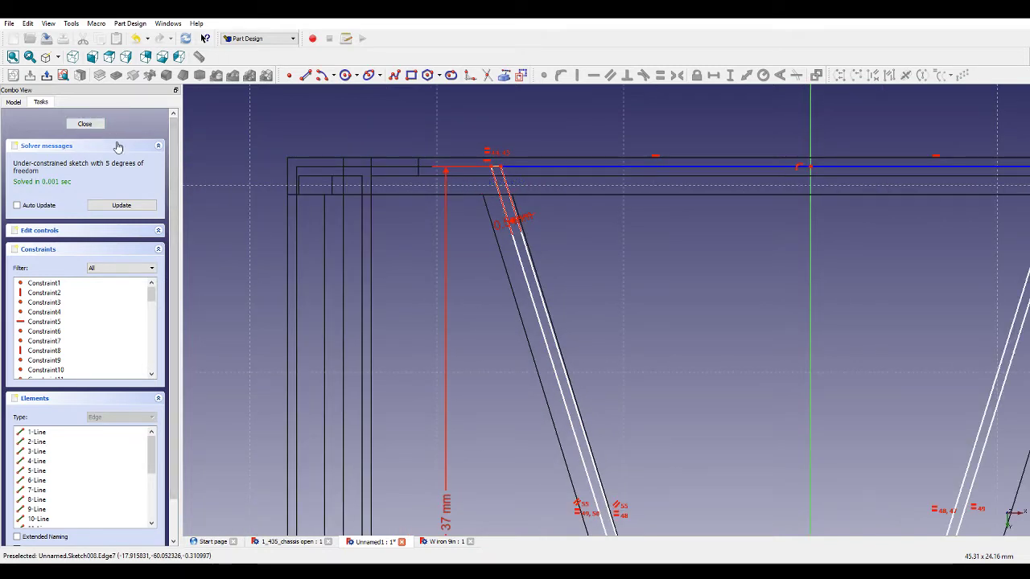
{"action": "left_click", "coordinate": [84, 124]}
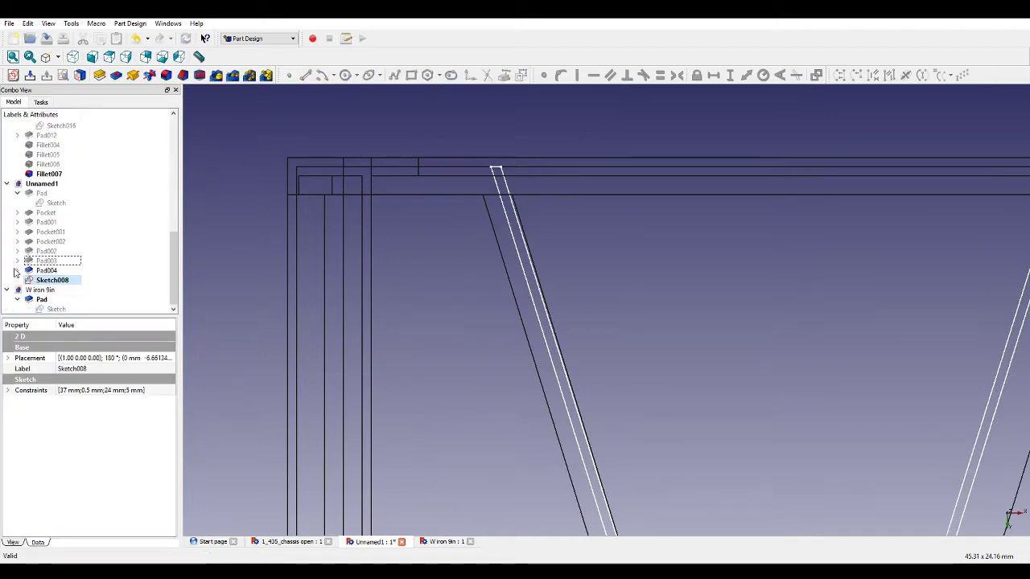
Open Pad004's sketch and re-dimension the left bar's upper end 16 mm horizontally from the vertical axis, removing the old dimension.
{"action": "left_click", "coordinate": [18, 270]}
{"action": "double_click", "coordinate": [50, 280]}
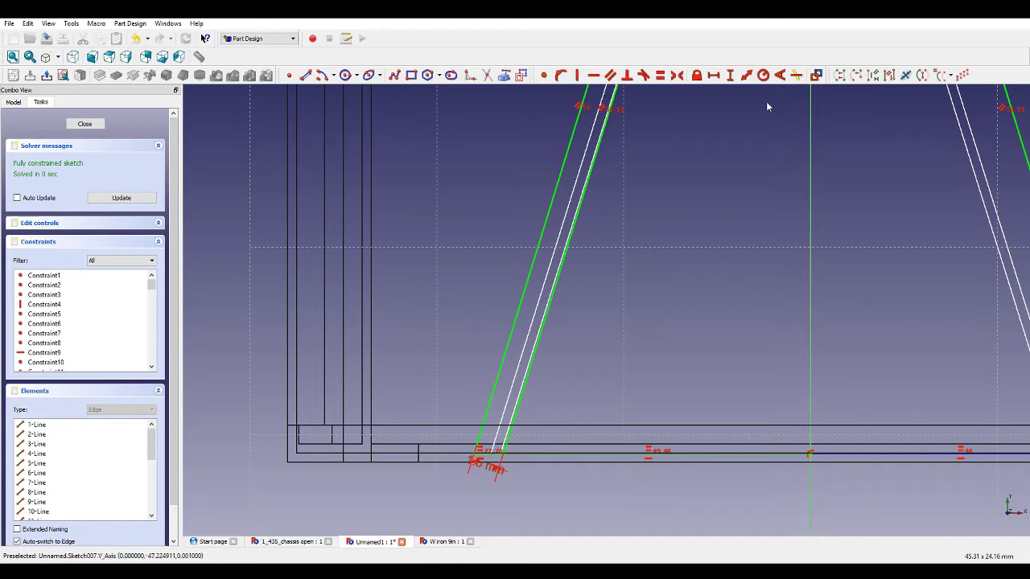
{"action": "left_click", "coordinate": [712, 75]}
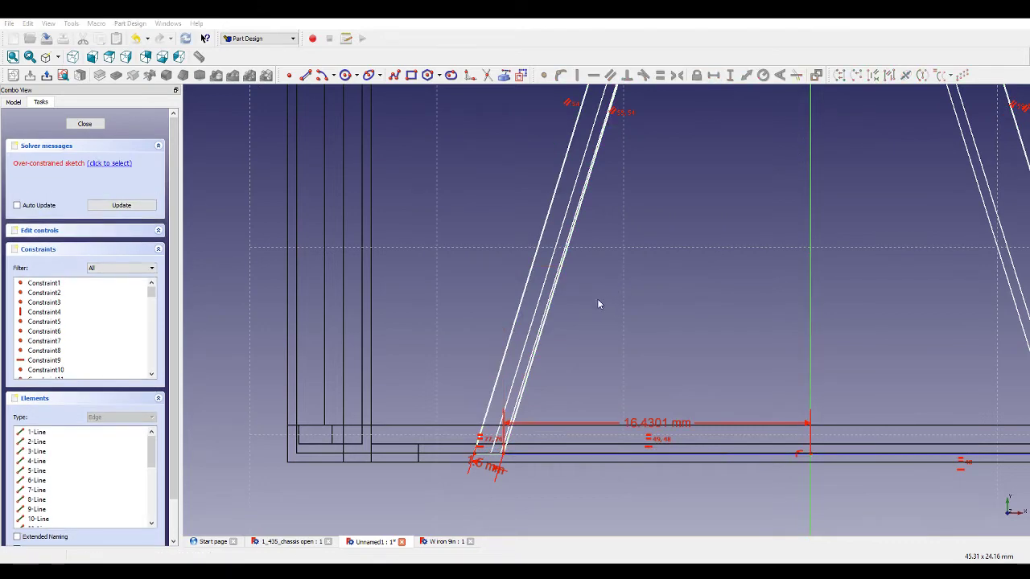
{"action": "key", "text": "ctrl+z"}
{"action": "scroll", "coordinate": [643, 373], "scroll_direction": "down", "scroll_amount": 11}
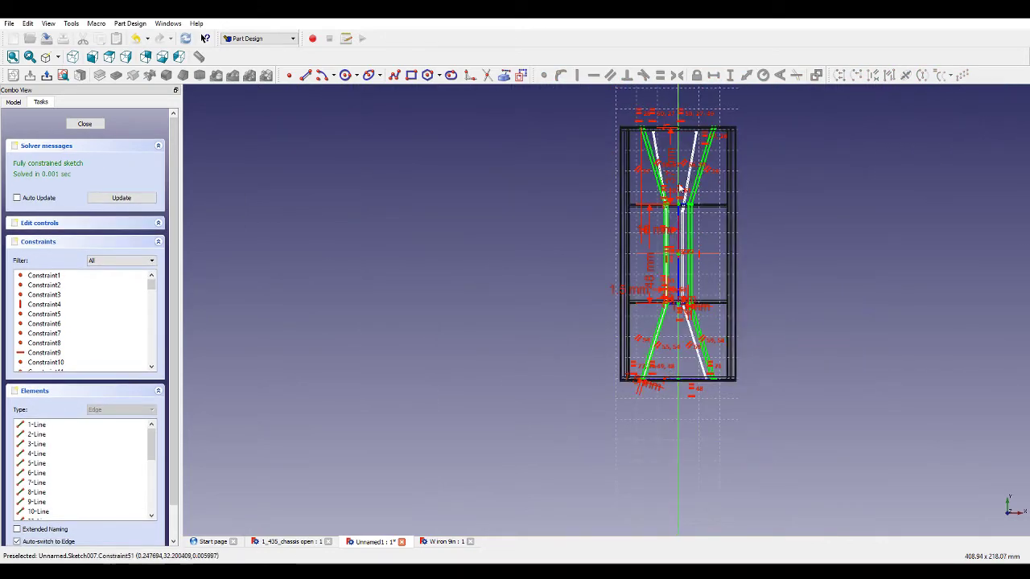
{"action": "scroll", "coordinate": [680, 125], "scroll_direction": "up", "scroll_amount": 5}
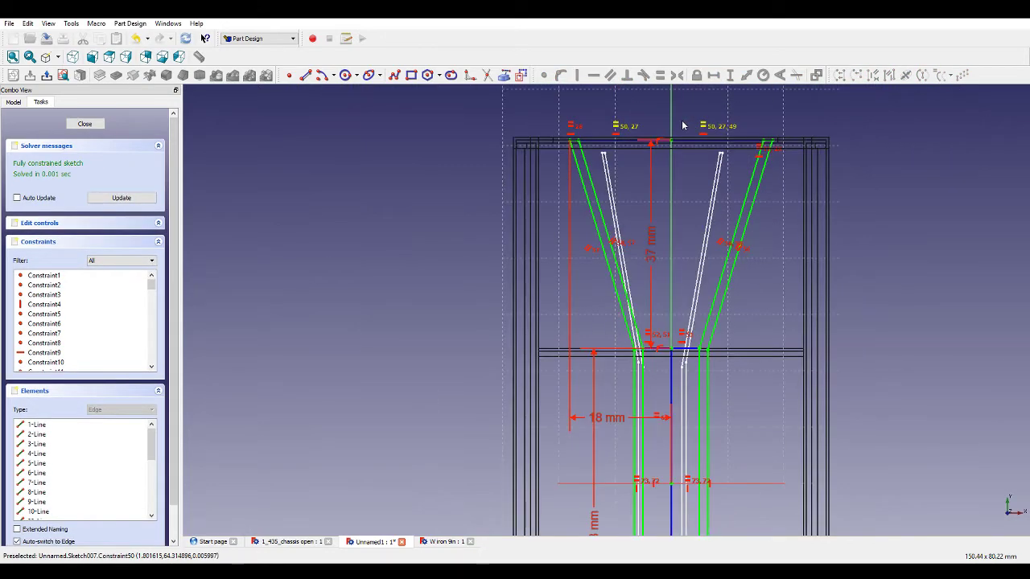
{"action": "left_click", "coordinate": [613, 425]}
{"action": "key", "text": "Delete"}
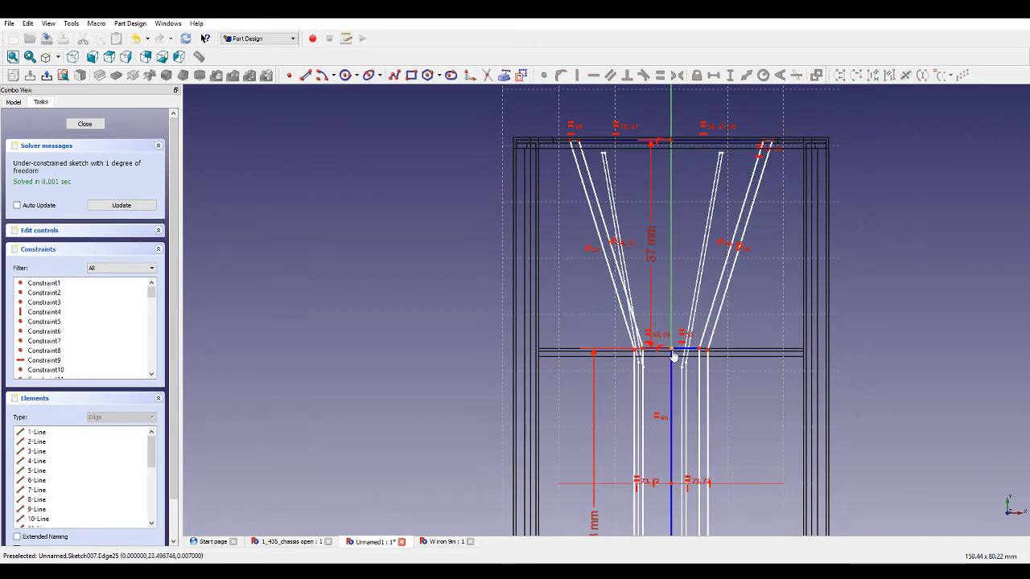
{"action": "scroll", "coordinate": [595, 153], "scroll_direction": "up", "scroll_amount": 3}
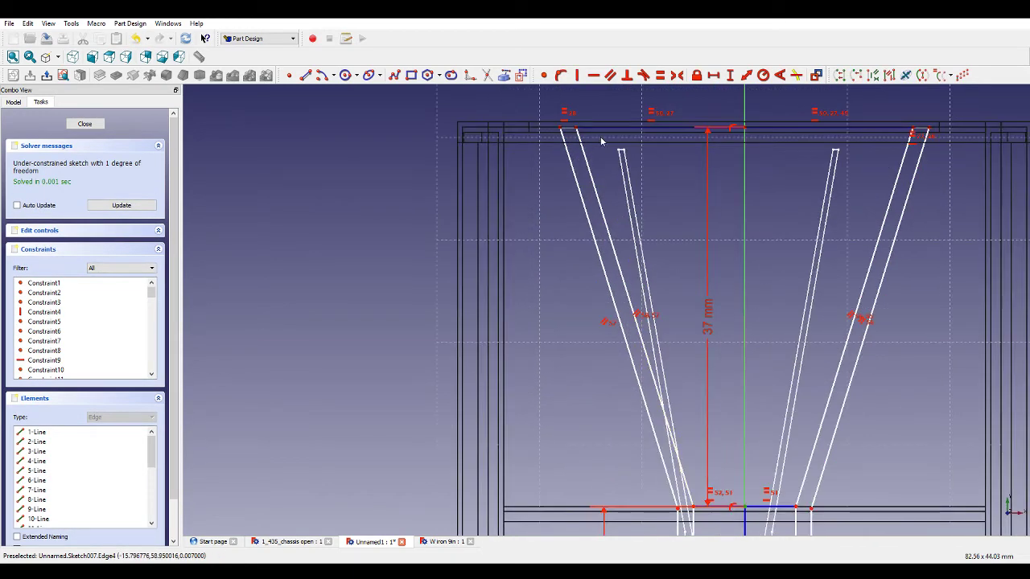
{"action": "left_click", "coordinate": [715, 76]}
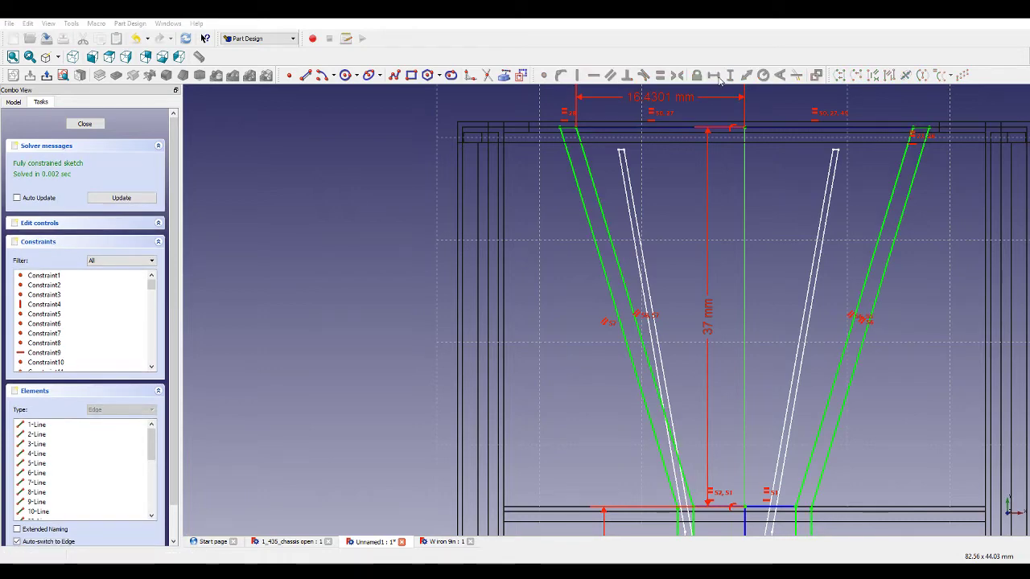
{"action": "type", "text": "16"}
{"action": "key", "text": "Return"}
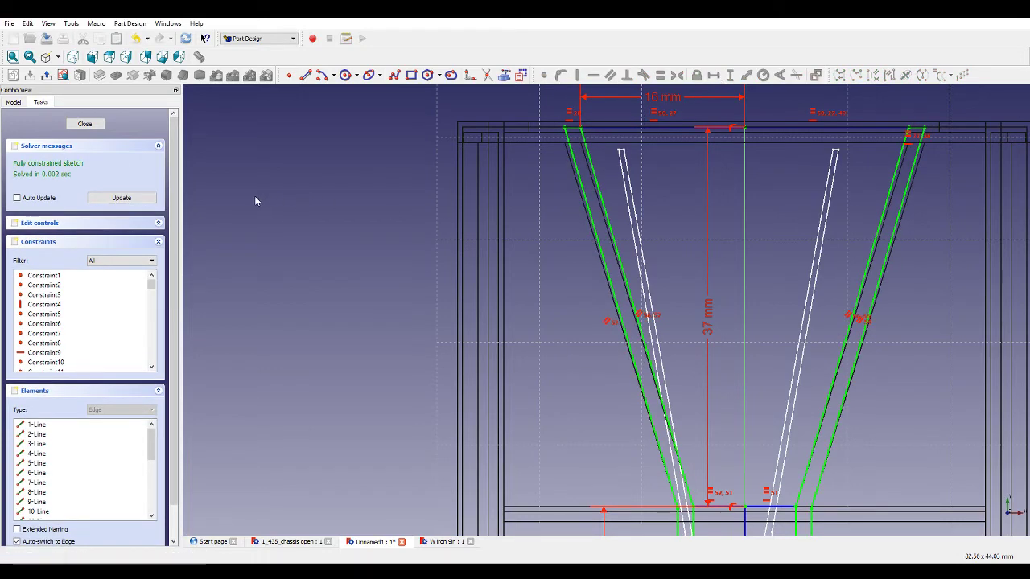
{"action": "middle_click_drag", "start_coordinate": [376, 221], "coordinate": [470, 218]}
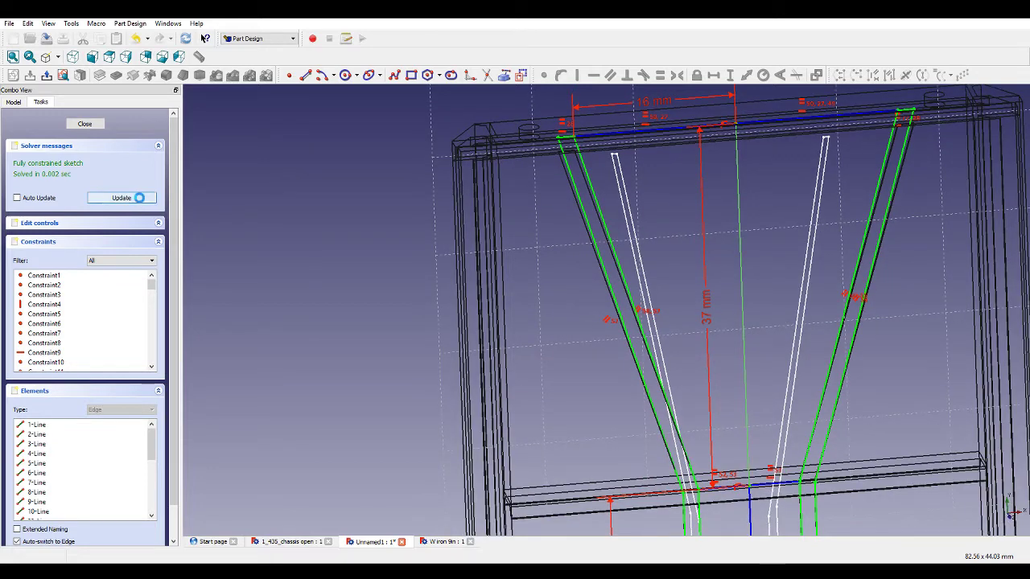
{"action": "left_click", "coordinate": [82, 128]}
Reopen Sketch008 and make the upper joined edge equal in length to the lower joined edge.
{"action": "scroll", "coordinate": [85, 216], "scroll_direction": "down", "scroll_amount": 1}
{"action": "double_click", "coordinate": [57, 280]}
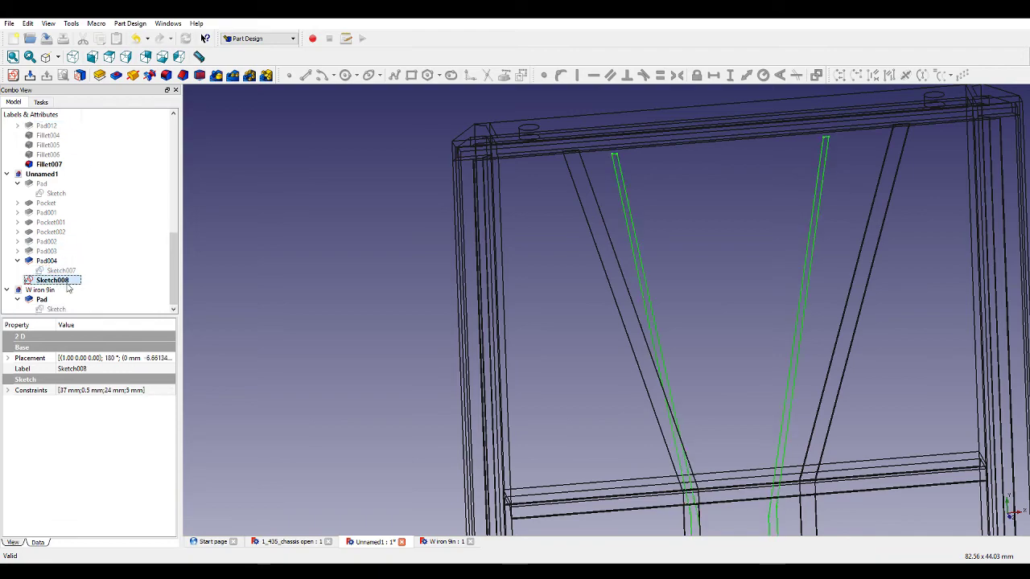
{"action": "middle_click_drag", "start_coordinate": [394, 225], "coordinate": [469, 226]}
{"action": "scroll", "coordinate": [742, 429], "scroll_direction": "down", "scroll_amount": 8}
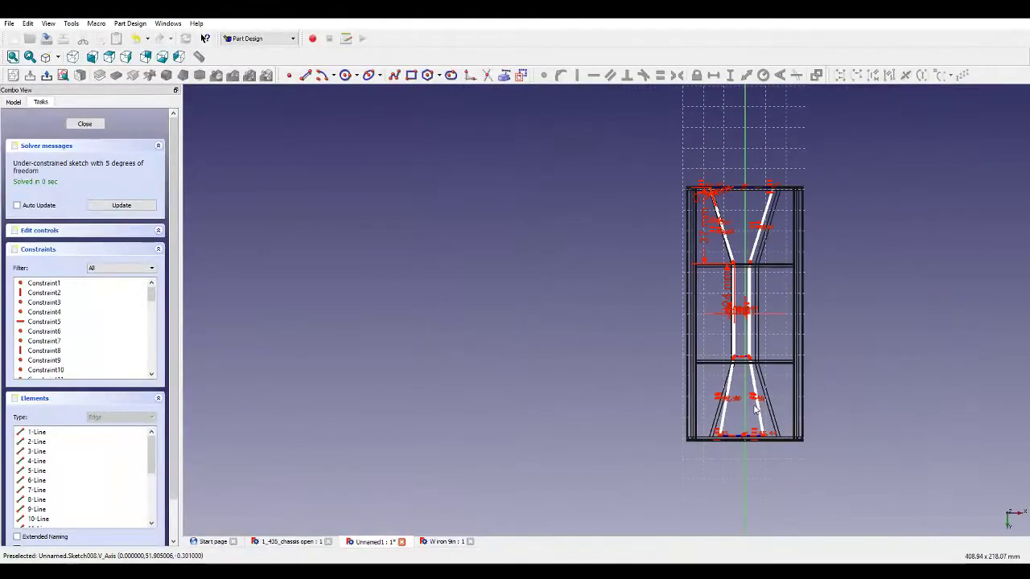
{"action": "scroll", "coordinate": [749, 192], "scroll_direction": "up", "scroll_amount": 9}
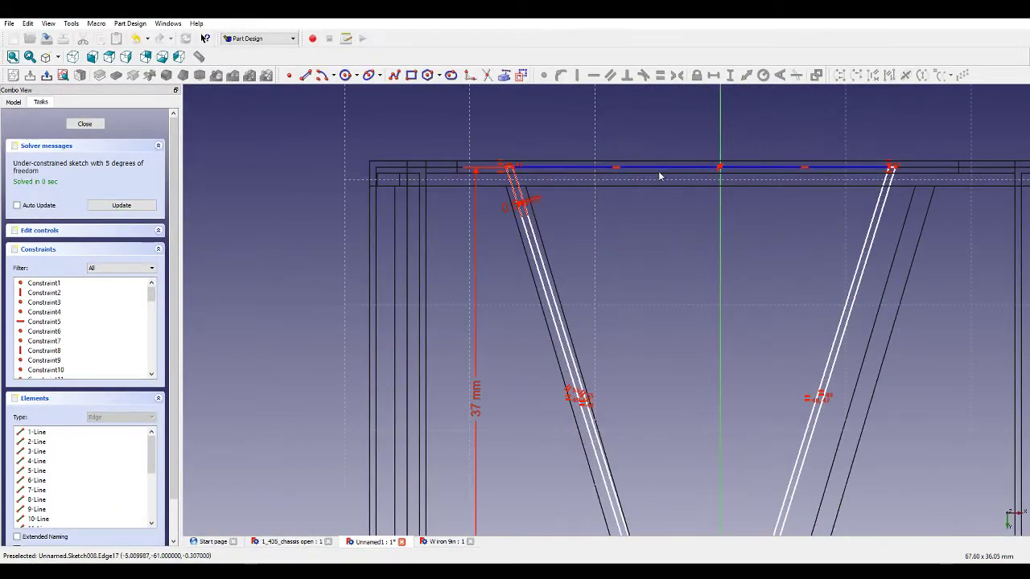
{"action": "left_click", "coordinate": [764, 171]}
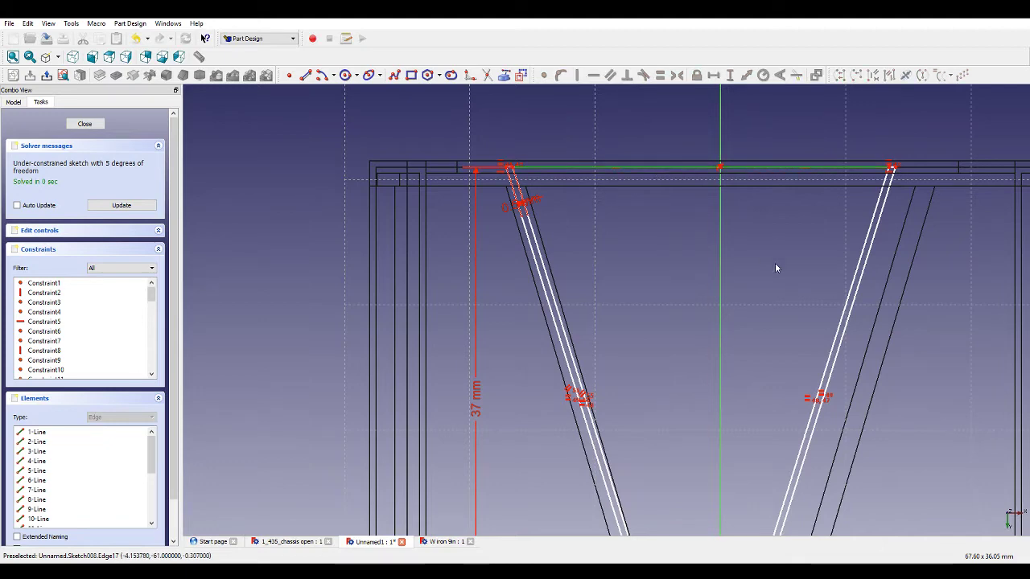
{"action": "scroll", "coordinate": [776, 268], "scroll_direction": "down", "scroll_amount": 8}
{"action": "scroll", "coordinate": [734, 473], "scroll_direction": "up", "scroll_amount": 8}
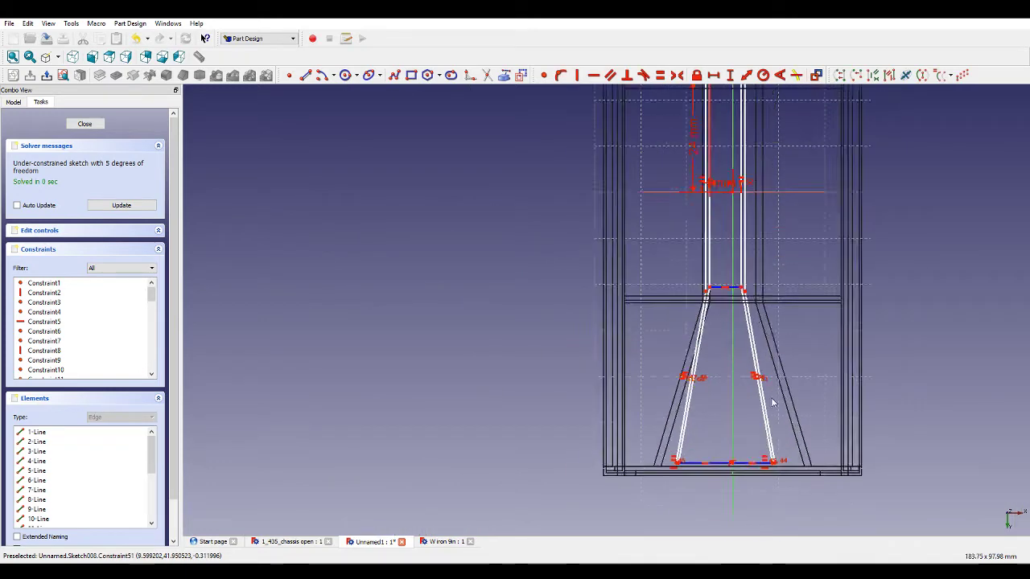
{"action": "left_click", "coordinate": [736, 455]}
{"action": "left_click", "coordinate": [661, 76]}
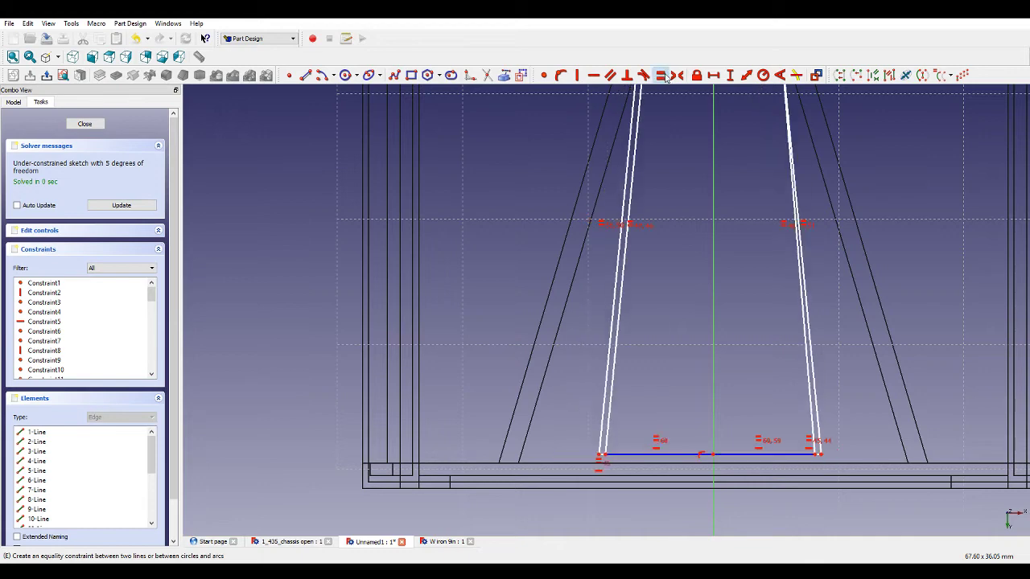
{"action": "scroll", "coordinate": [752, 387], "scroll_direction": "down", "scroll_amount": 12}
{"action": "scroll", "coordinate": [750, 234], "scroll_direction": "up", "scroll_amount": 10}
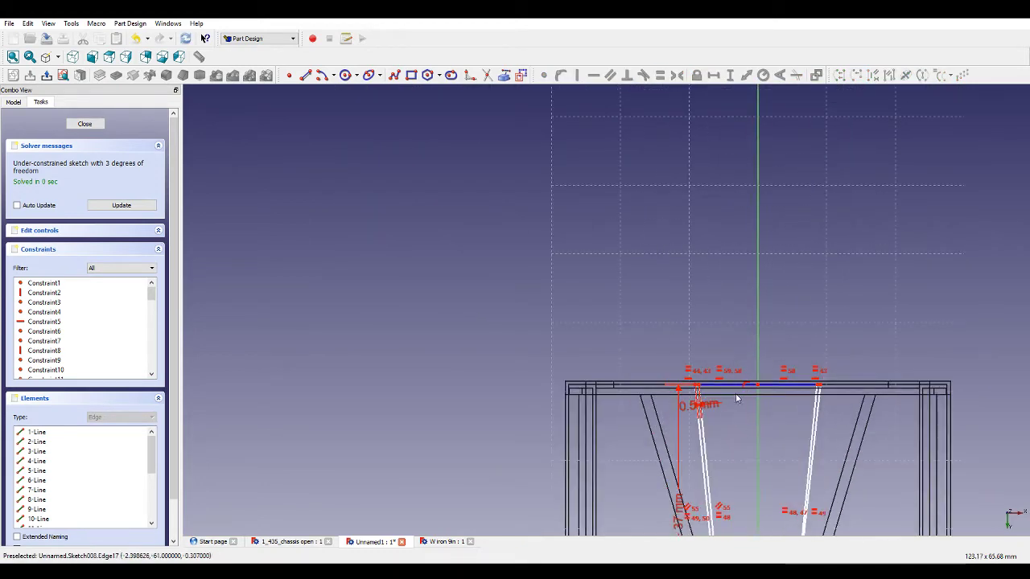
Set the upper joined edge's left end 16 mm horizontally from the vertical axis.
{"action": "left_click", "coordinate": [734, 391]}
{"action": "scroll", "coordinate": [739, 346], "scroll_direction": "up", "scroll_amount": 3}
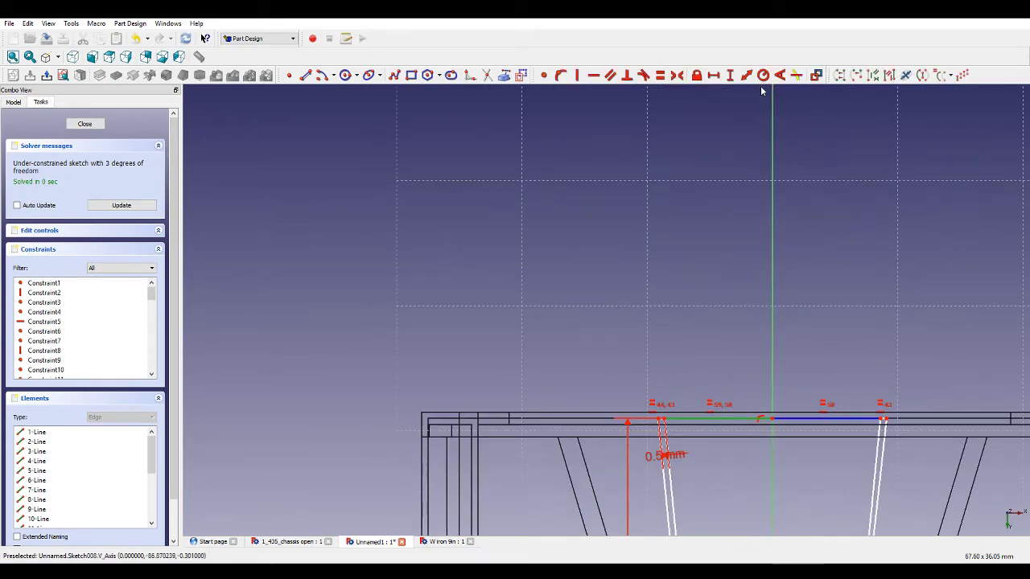
{"action": "left_click", "coordinate": [713, 75]}
{"action": "type", "text": "16"}
{"action": "key", "text": "Return"}
Drag the lower right joint vertex of the upper outline slightly downward.
{"action": "scroll", "coordinate": [660, 243], "scroll_direction": "down", "scroll_amount": 4}
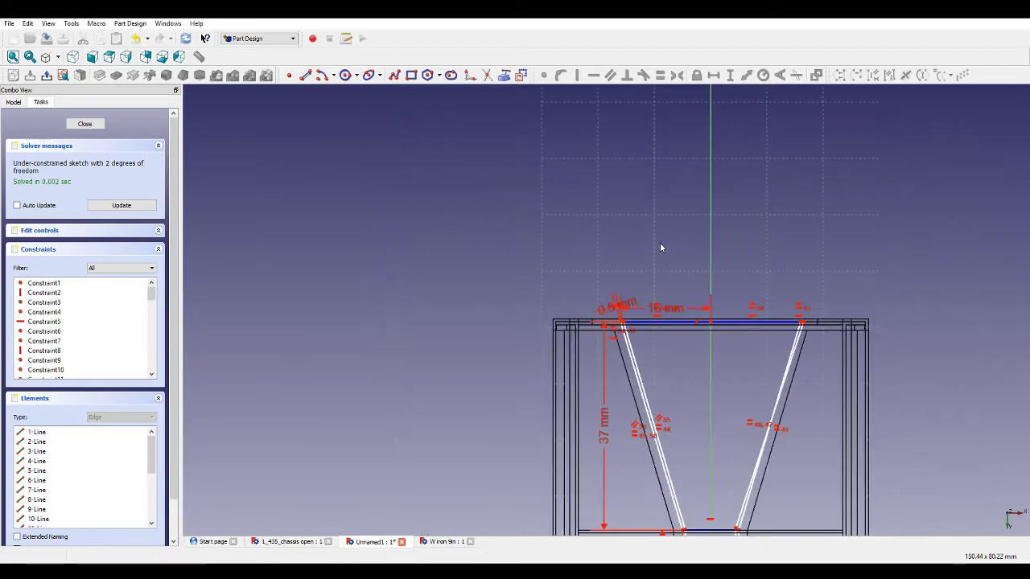
{"action": "scroll", "coordinate": [808, 179], "scroll_direction": "up", "scroll_amount": 6}
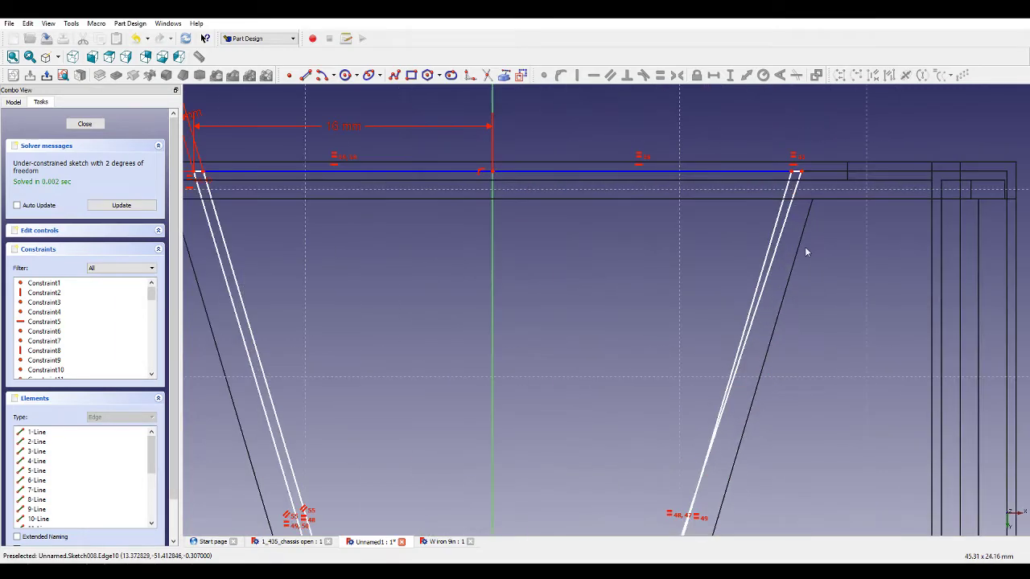
{"action": "scroll", "coordinate": [804, 175], "scroll_direction": "up", "scroll_amount": 2}
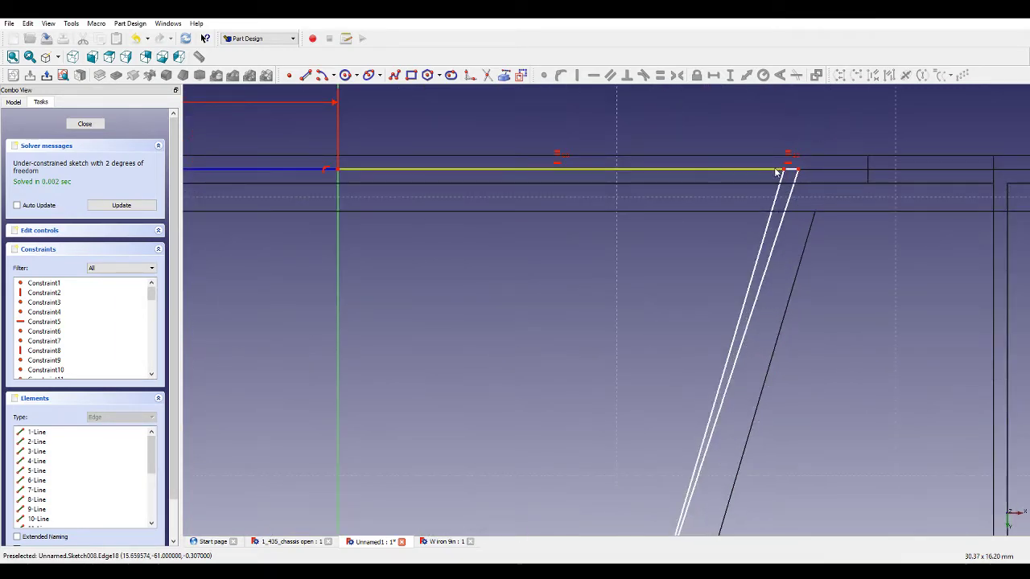
{"action": "scroll", "coordinate": [796, 193], "scroll_direction": "down", "scroll_amount": 10}
{"action": "scroll", "coordinate": [754, 412], "scroll_direction": "up", "scroll_amount": 6}
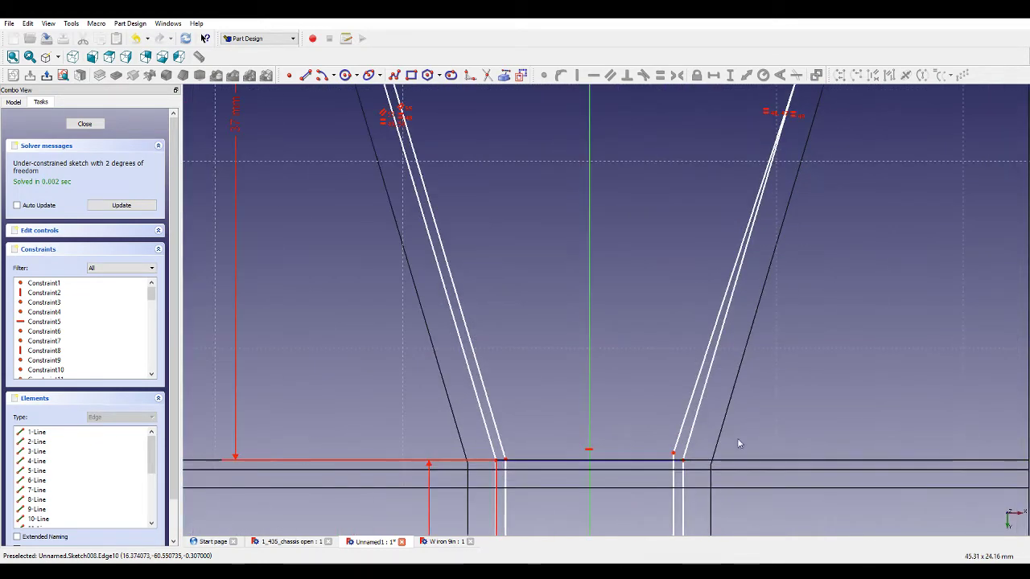
{"action": "left_click_drag", "start_coordinate": [690, 468], "coordinate": [694, 475]}
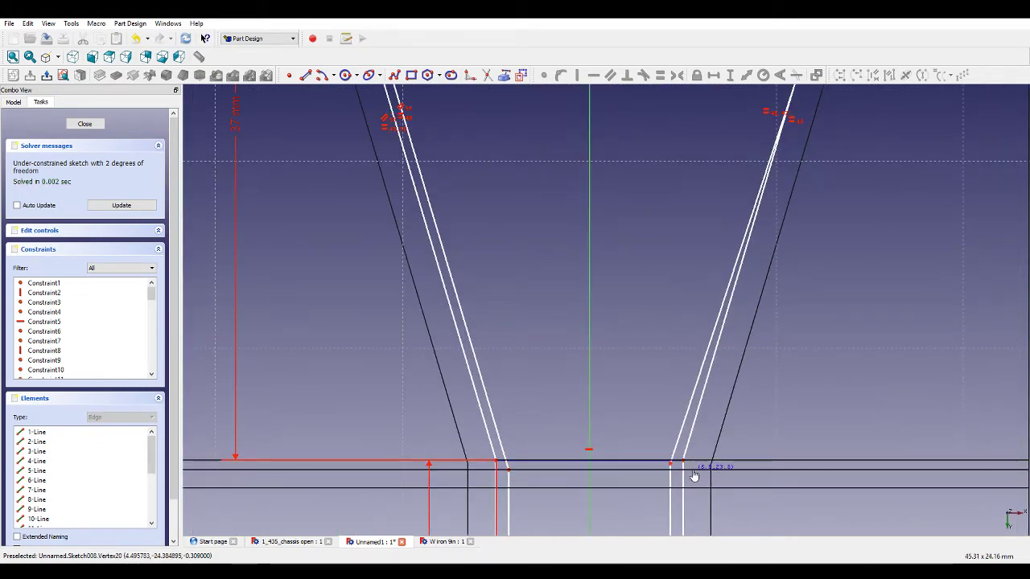
{"action": "scroll", "coordinate": [755, 314], "scroll_direction": "down", "scroll_amount": 5}
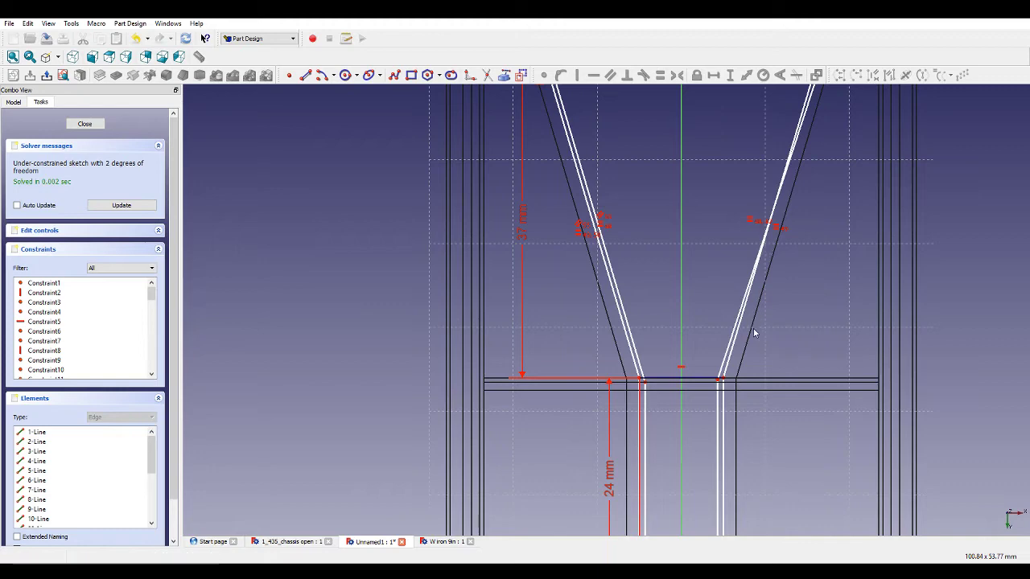
{"action": "scroll", "coordinate": [722, 407], "scroll_direction": "down", "scroll_amount": 10}
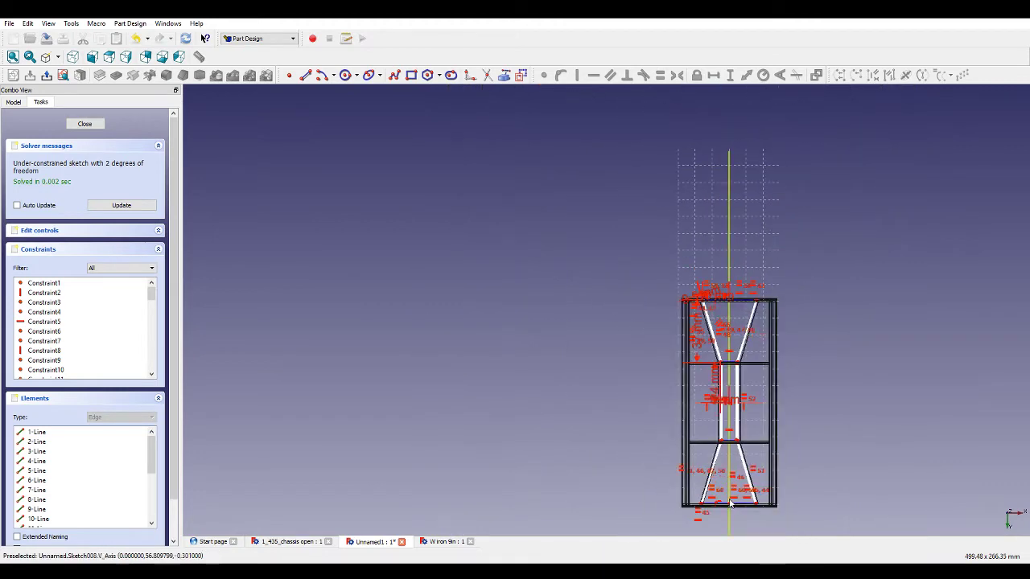
{"action": "scroll", "coordinate": [726, 515], "scroll_direction": "up", "scroll_amount": 8}
{"action": "scroll", "coordinate": [725, 511], "scroll_direction": "up", "scroll_amount": 4}
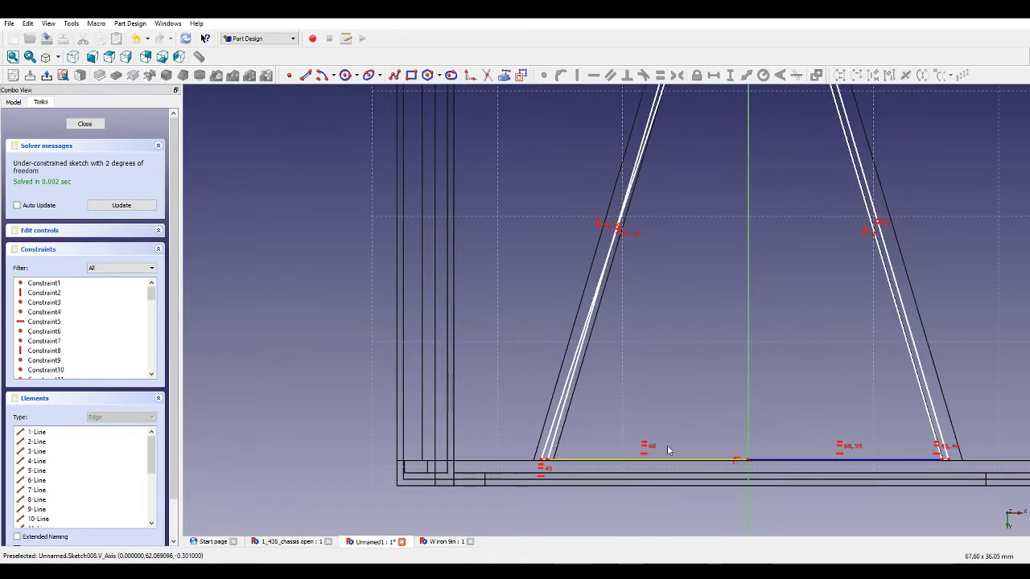
Constrain two lines of the lower left bracing bar to be parallel.
{"action": "left_click", "coordinate": [567, 404]}
{"action": "left_click", "coordinate": [575, 345]}
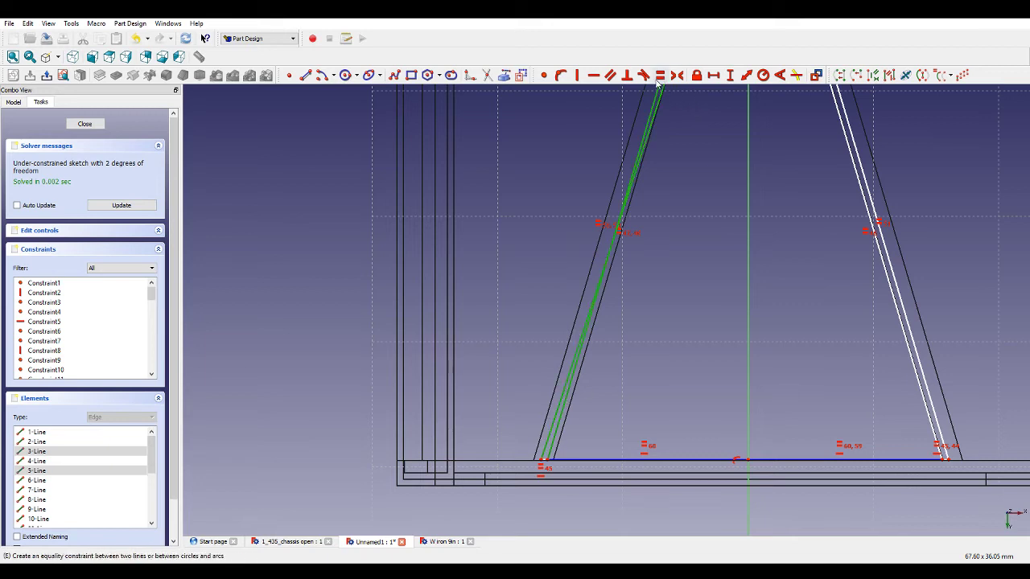
{"action": "left_click", "coordinate": [610, 76]}
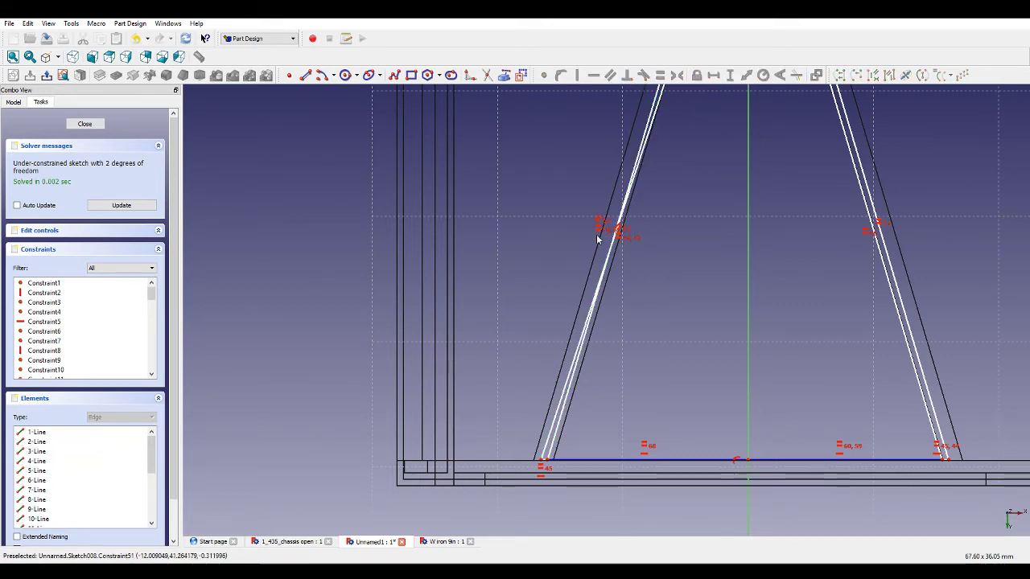
{"action": "scroll", "coordinate": [740, 319], "scroll_direction": "down", "scroll_amount": 6}
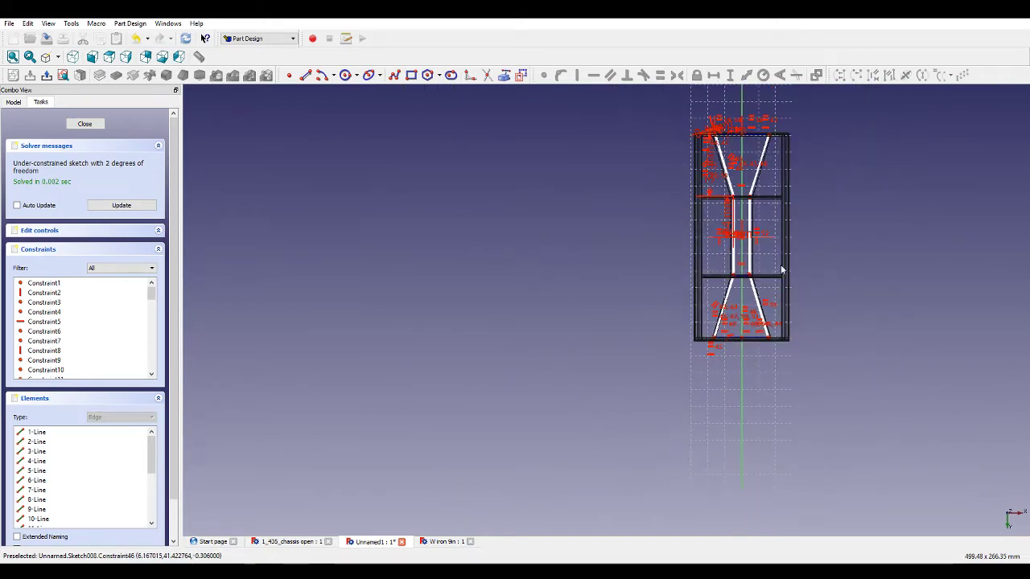
{"action": "scroll", "coordinate": [772, 131], "scroll_direction": "up", "scroll_amount": 5}
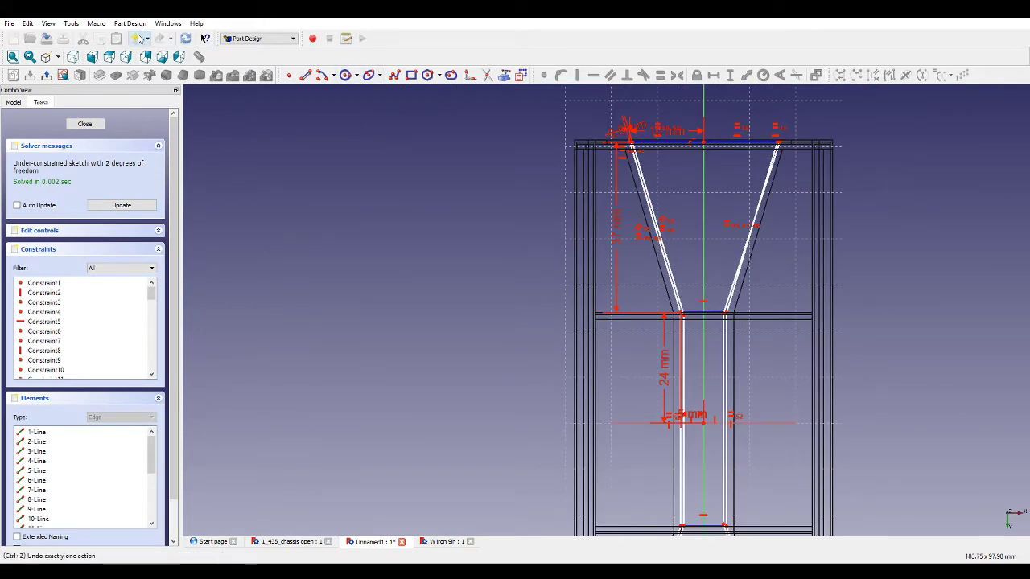
Undo the last four sketch changes.
{"action": "left_click", "coordinate": [139, 39]}
{"action": "left_click", "coordinate": [138, 39]}
{"action": "left_click", "coordinate": [138, 39]}
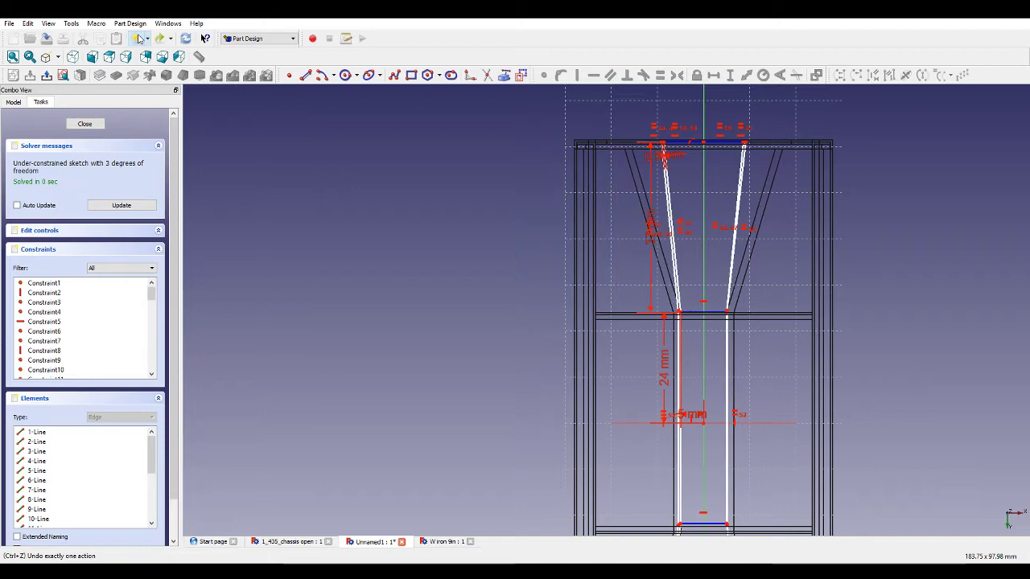
{"action": "scroll", "coordinate": [749, 178], "scroll_direction": "up", "scroll_amount": 3}
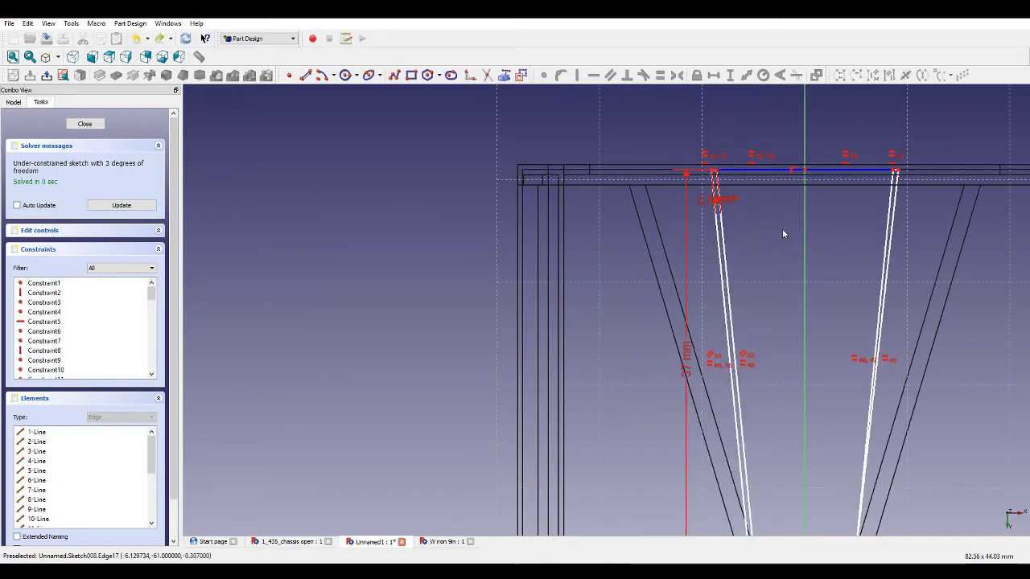
{"action": "scroll", "coordinate": [782, 230], "scroll_direction": "down", "scroll_amount": 2}
{"action": "scroll", "coordinate": [841, 378], "scroll_direction": "up", "scroll_amount": 4}
{"action": "scroll", "coordinate": [848, 389], "scroll_direction": "down", "scroll_amount": 3}
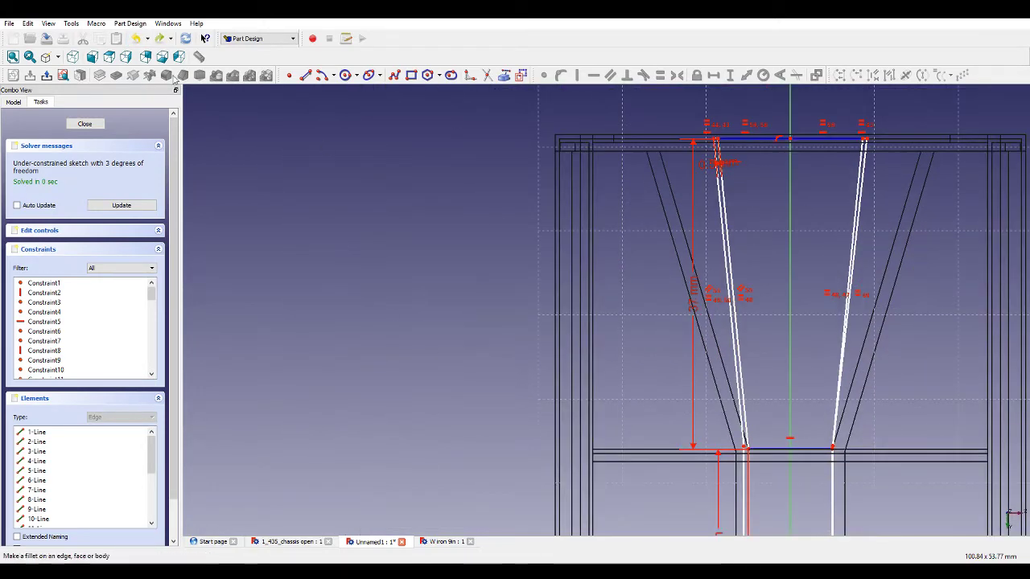
{"action": "left_click", "coordinate": [135, 40]}
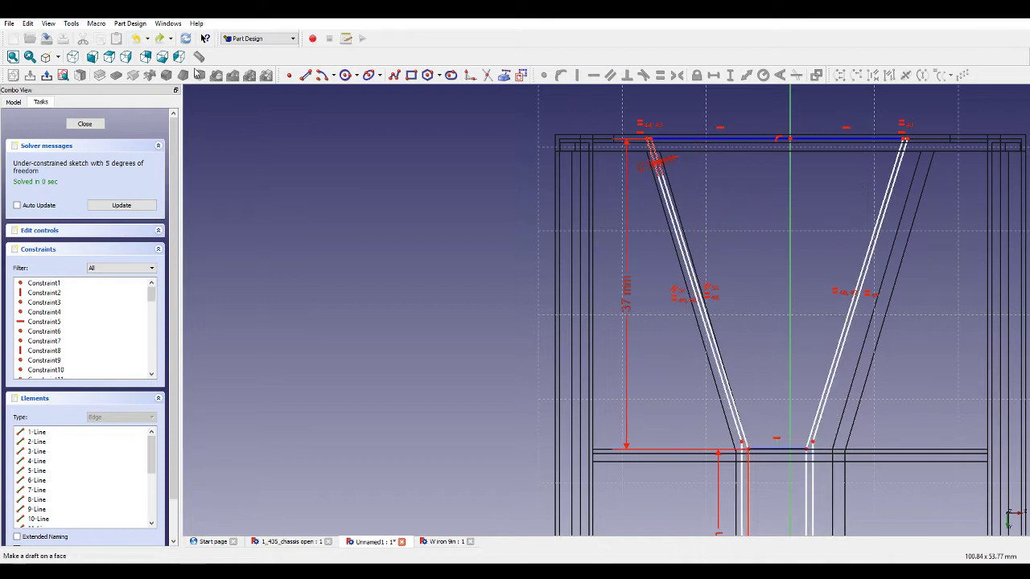
Make the upper right bracing bar's lines parallel.
{"action": "left_click", "coordinate": [885, 213]}
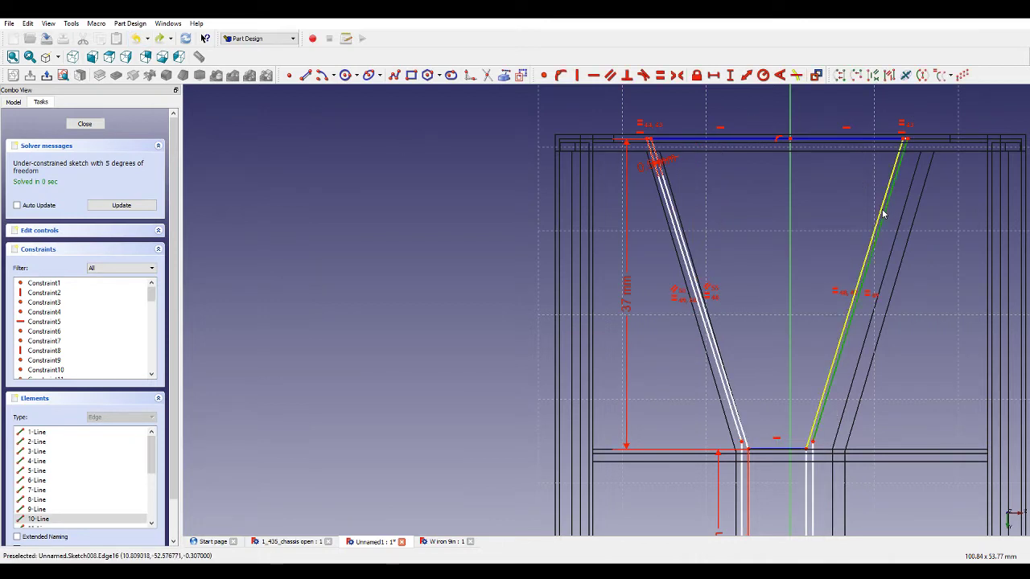
{"action": "left_click", "coordinate": [608, 76]}
{"action": "scroll", "coordinate": [726, 137], "scroll_direction": "up", "scroll_amount": 2}
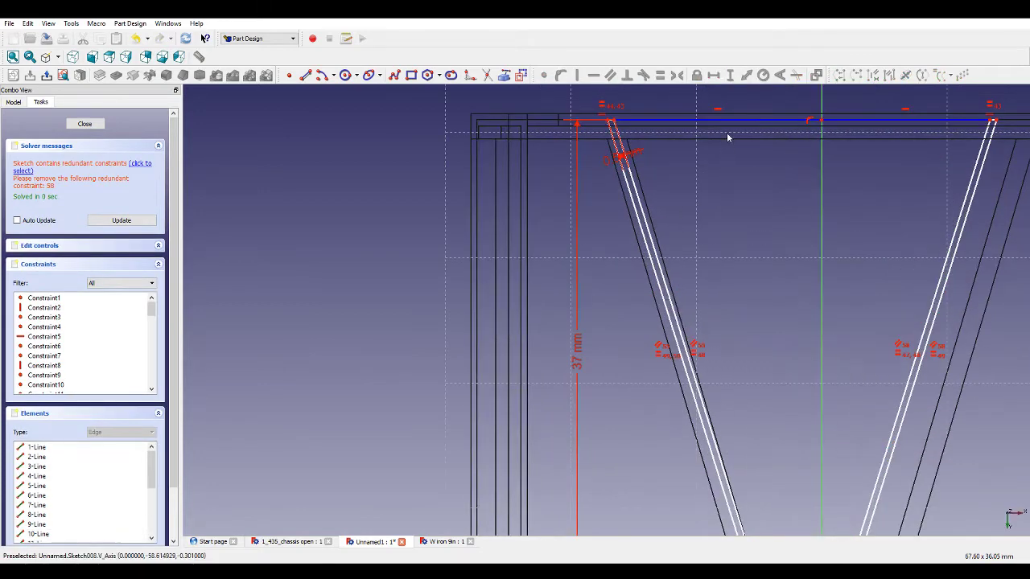
Set the upper joined edge's left end 16 mm horizontally from the vertical axis.
{"action": "left_click", "coordinate": [724, 121]}
{"action": "left_click", "coordinate": [712, 75]}
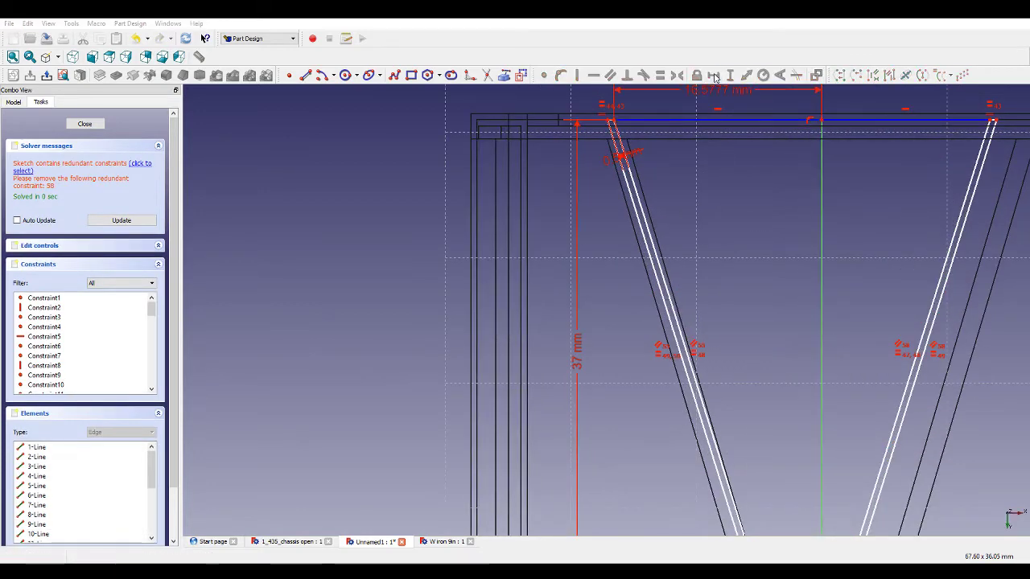
{"action": "type", "text": "16"}
{"action": "key", "text": "Return"}
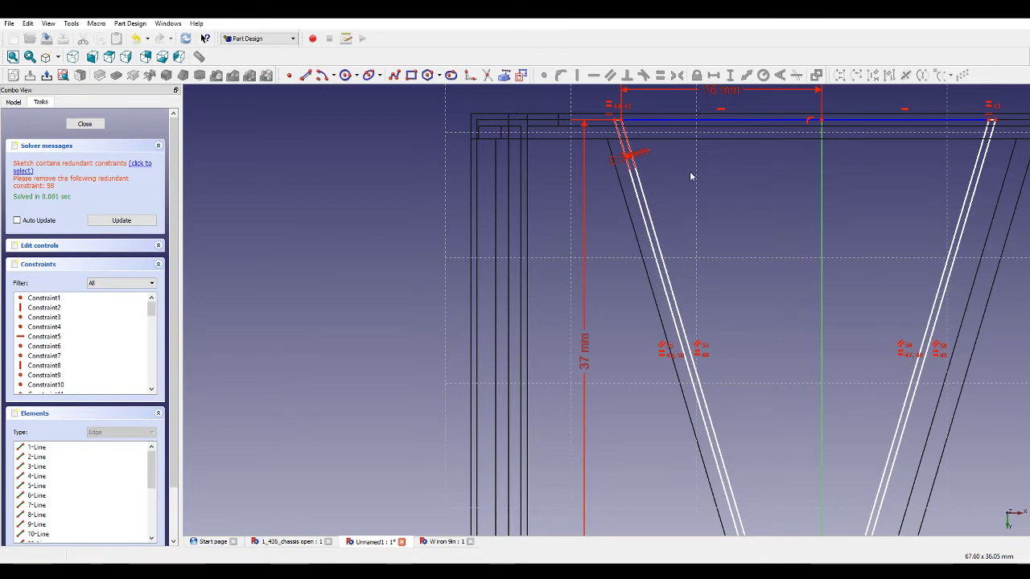
Make the two halves of the upper joined edge equal in length.
{"action": "left_click", "coordinate": [898, 121]}
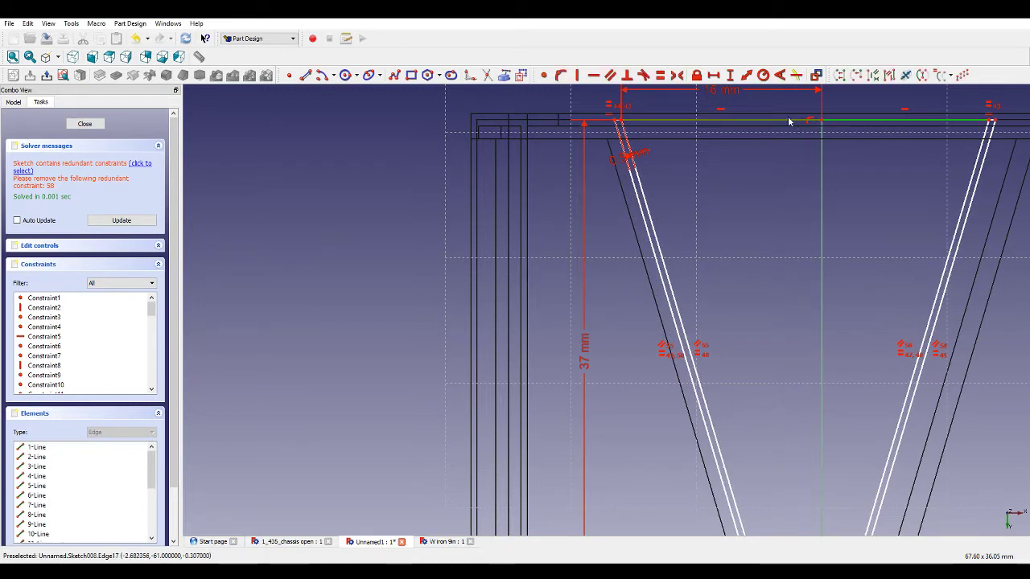
{"action": "left_click", "coordinate": [788, 120]}
{"action": "left_click", "coordinate": [660, 76]}
{"action": "scroll", "coordinate": [627, 169], "scroll_direction": "down", "scroll_amount": 3}
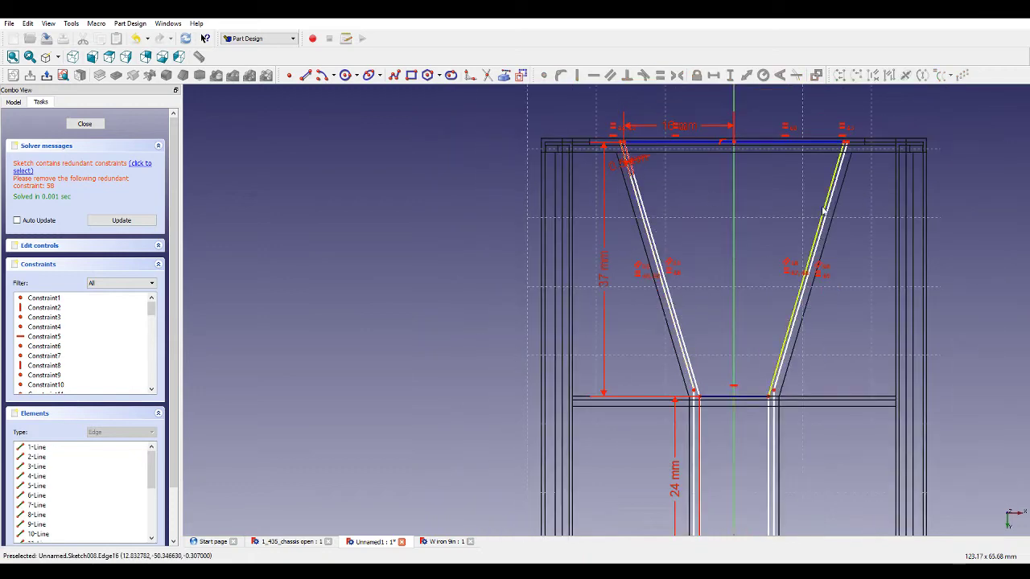
{"action": "scroll", "coordinate": [820, 138], "scroll_direction": "up", "scroll_amount": 4}
{"action": "scroll", "coordinate": [813, 142], "scroll_direction": "down", "scroll_amount": 4}
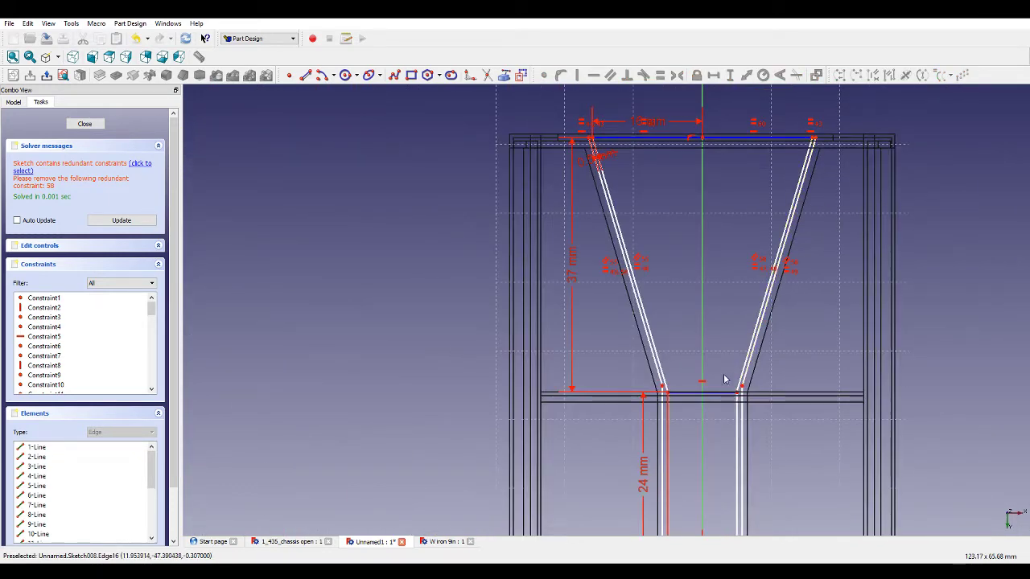
{"action": "scroll", "coordinate": [724, 379], "scroll_direction": "up", "scroll_amount": 6}
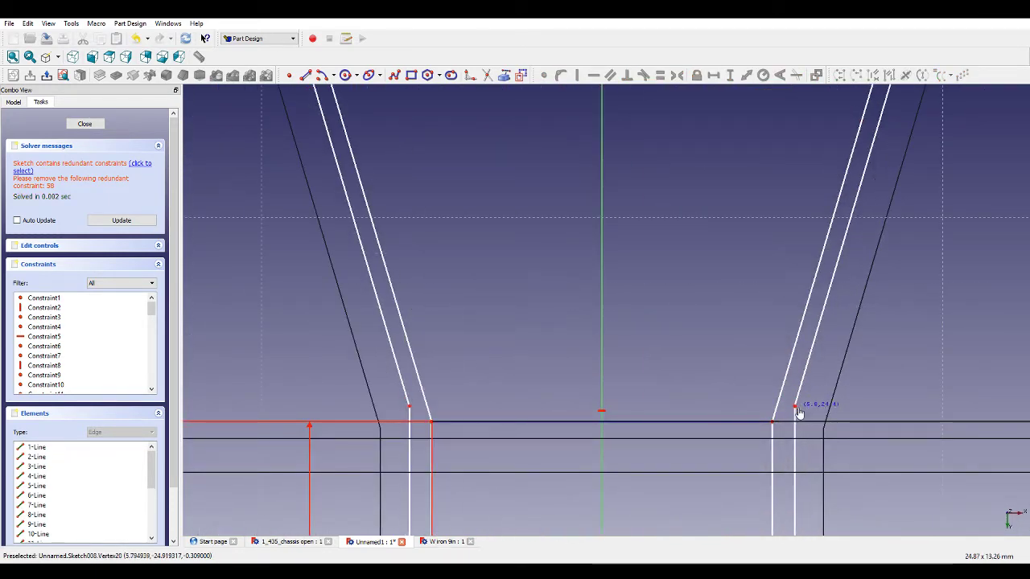
Drag the upper outline's lower right joint vertex slightly down and fix it 0.5 mm horizontally from the neighbouring vertex.
{"action": "left_click_drag", "start_coordinate": [798, 413], "coordinate": [792, 424]}
{"action": "scroll", "coordinate": [781, 441], "scroll_direction": "down", "scroll_amount": 3}
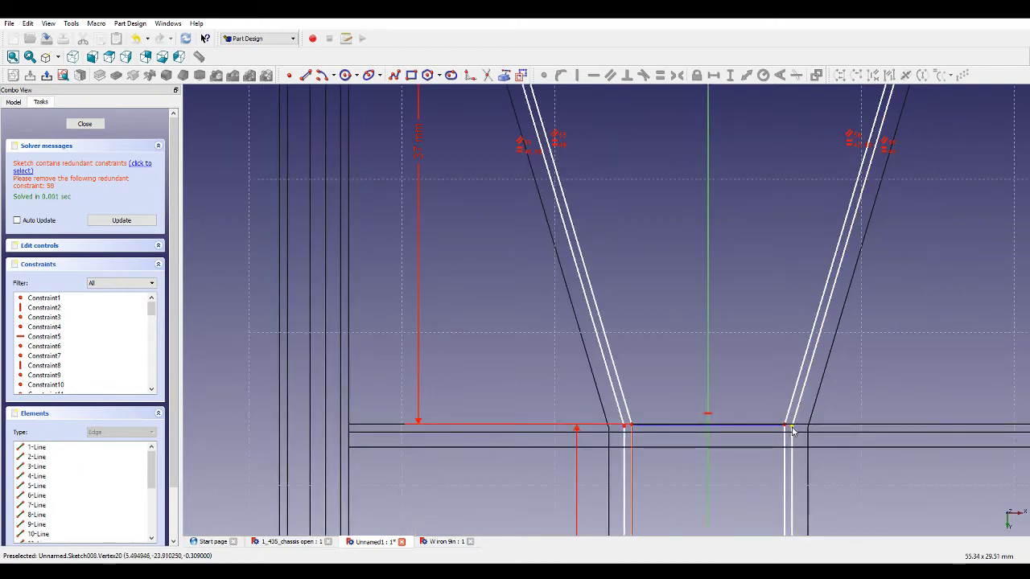
{"action": "left_click", "coordinate": [787, 427]}
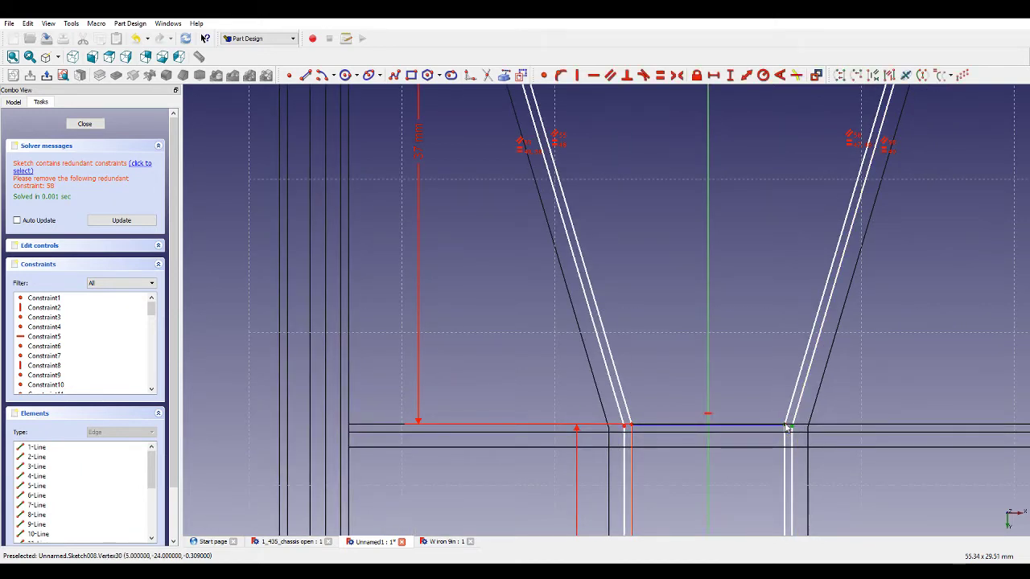
{"action": "left_click", "coordinate": [714, 77]}
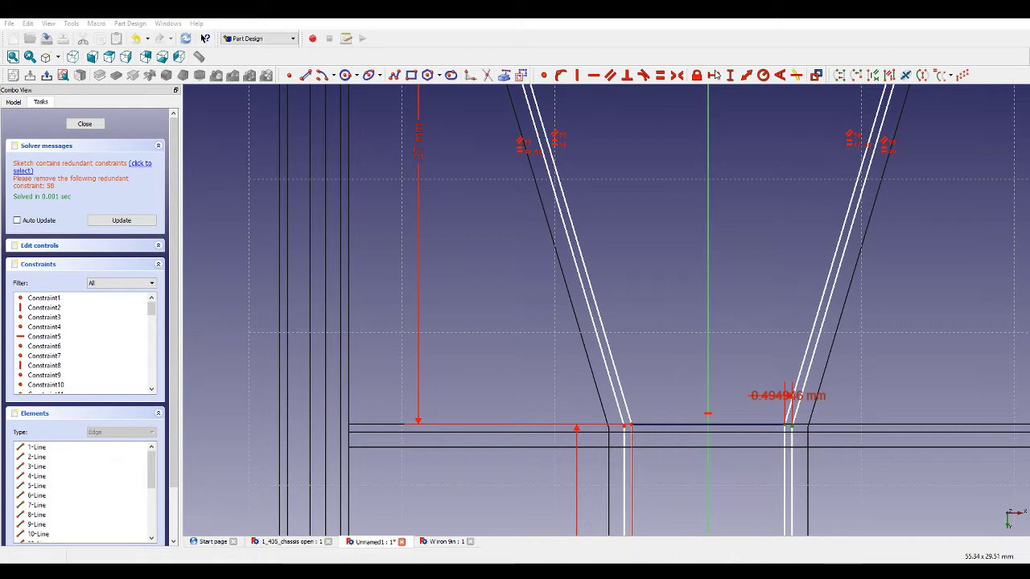
{"action": "type", "text": "0.5"}
{"action": "key", "text": "Return"}
Apply an equality constraint to the upper joined edge of the bracing outline.
{"action": "scroll", "coordinate": [644, 450], "scroll_direction": "up", "scroll_amount": 2}
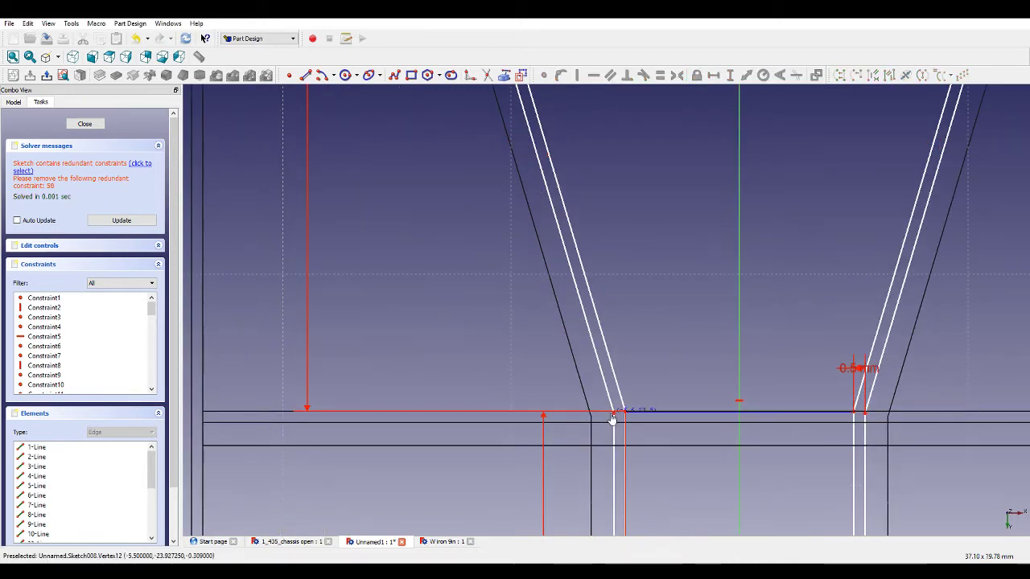
{"action": "scroll", "coordinate": [687, 329], "scroll_direction": "down", "scroll_amount": 3}
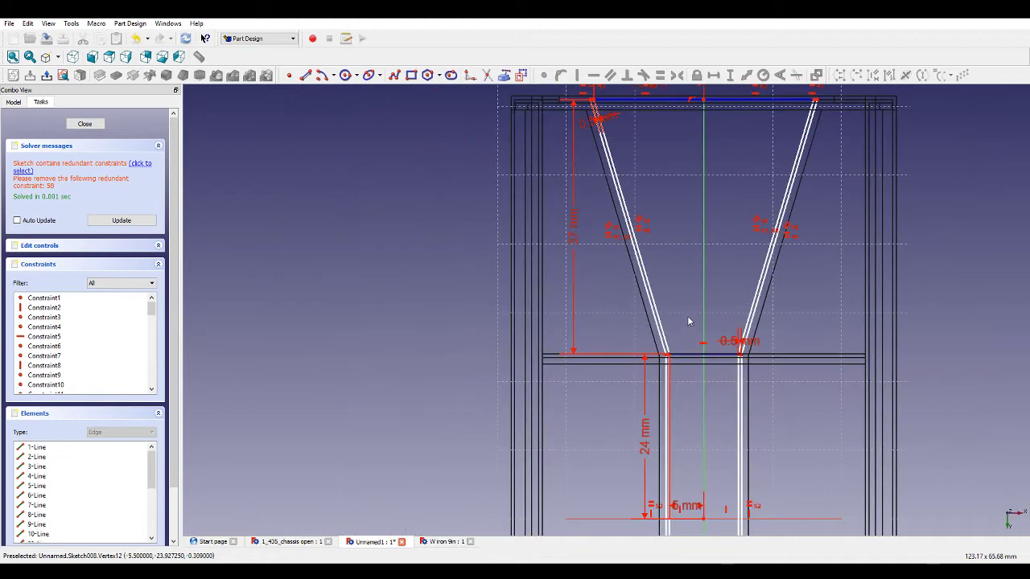
{"action": "scroll", "coordinate": [691, 309], "scroll_direction": "down", "scroll_amount": 5}
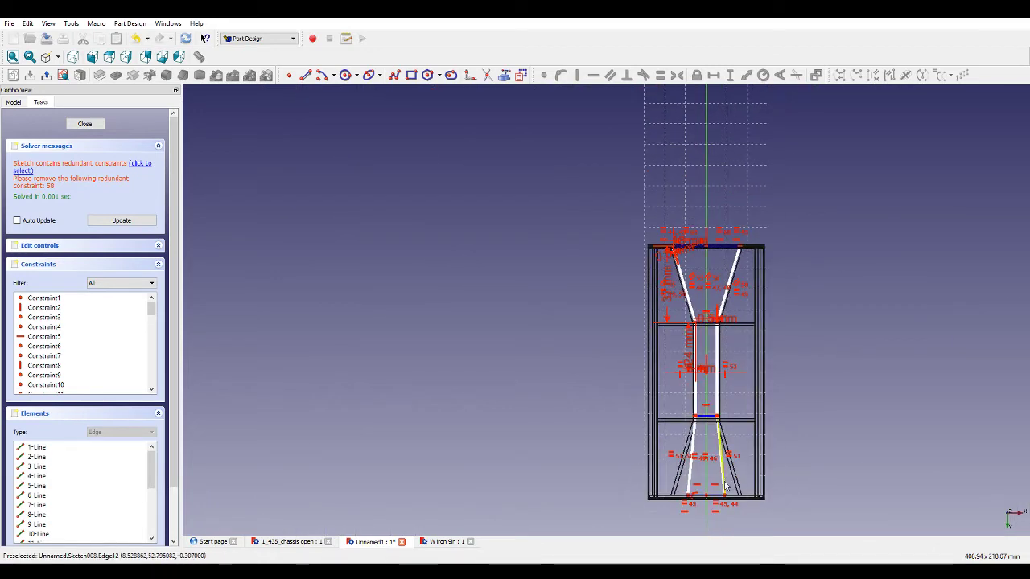
{"action": "scroll", "coordinate": [718, 502], "scroll_direction": "up", "scroll_amount": 5}
{"action": "scroll", "coordinate": [692, 472], "scroll_direction": "down", "scroll_amount": 3}
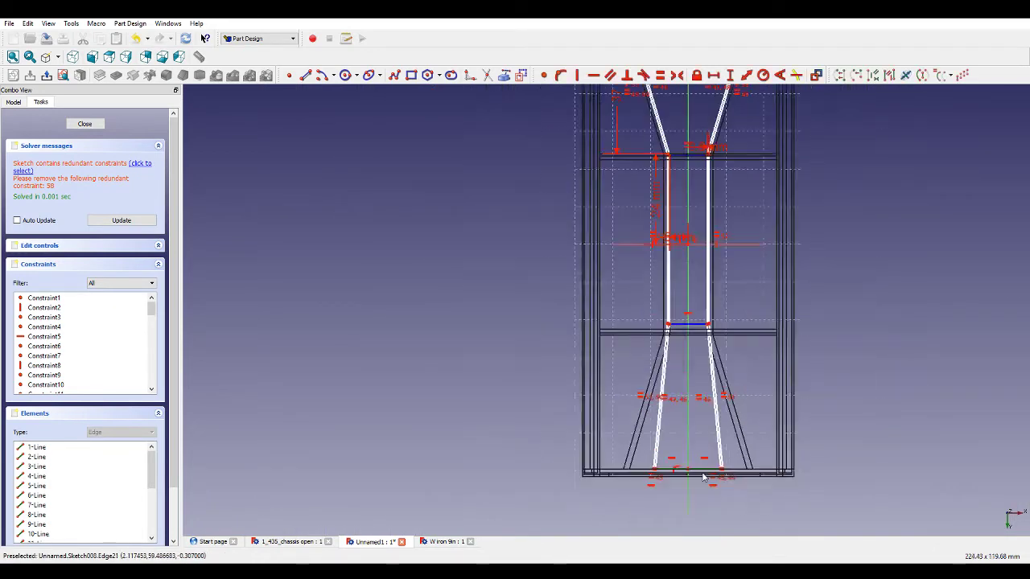
{"action": "scroll", "coordinate": [702, 165], "scroll_direction": "up", "scroll_amount": 3}
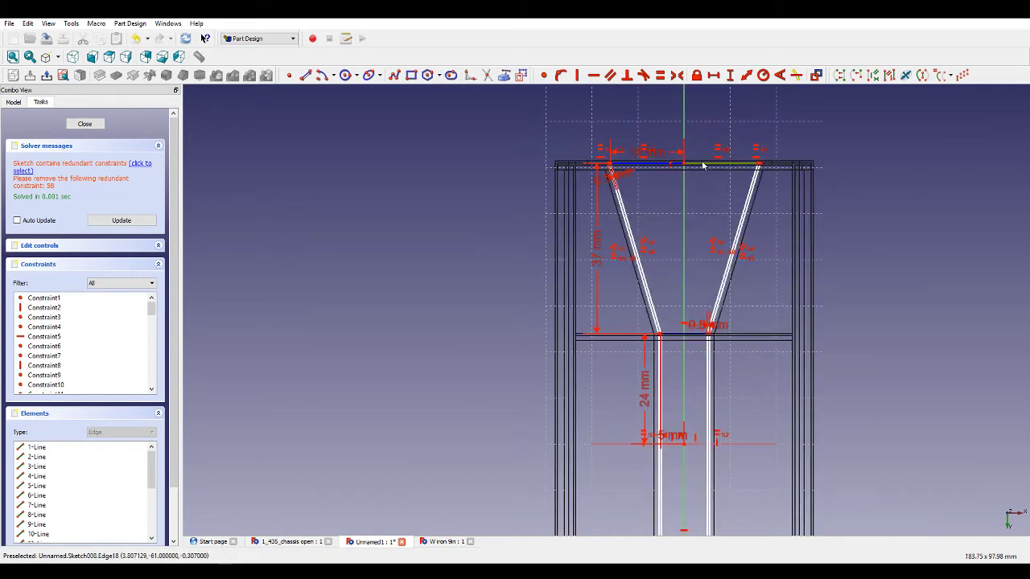
{"action": "left_click", "coordinate": [662, 77]}
{"action": "scroll", "coordinate": [691, 264], "scroll_direction": "down", "scroll_amount": 6}
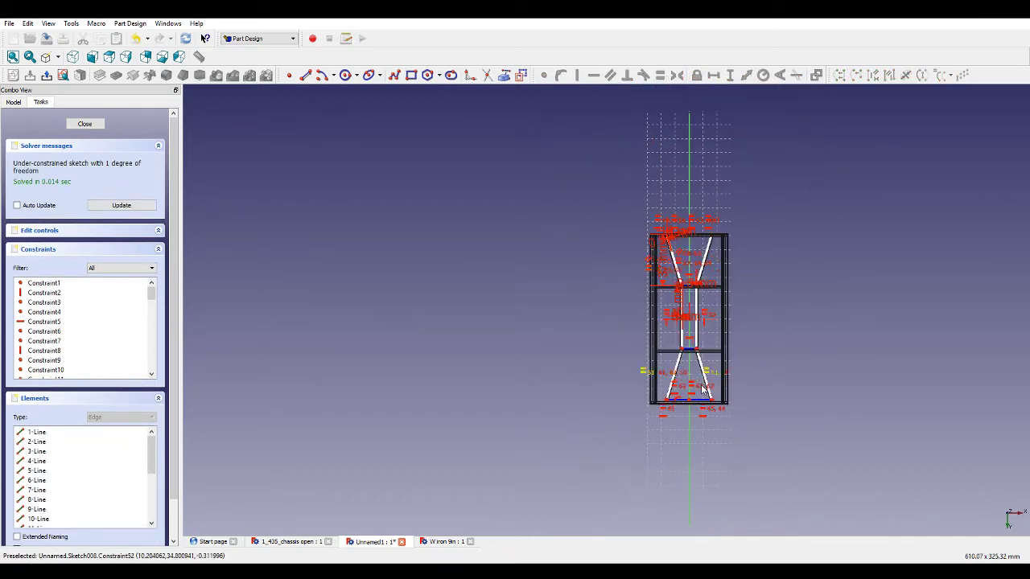
{"action": "scroll", "coordinate": [696, 402], "scroll_direction": "up", "scroll_amount": 8}
{"action": "scroll", "coordinate": [695, 367], "scroll_direction": "down", "scroll_amount": 5}
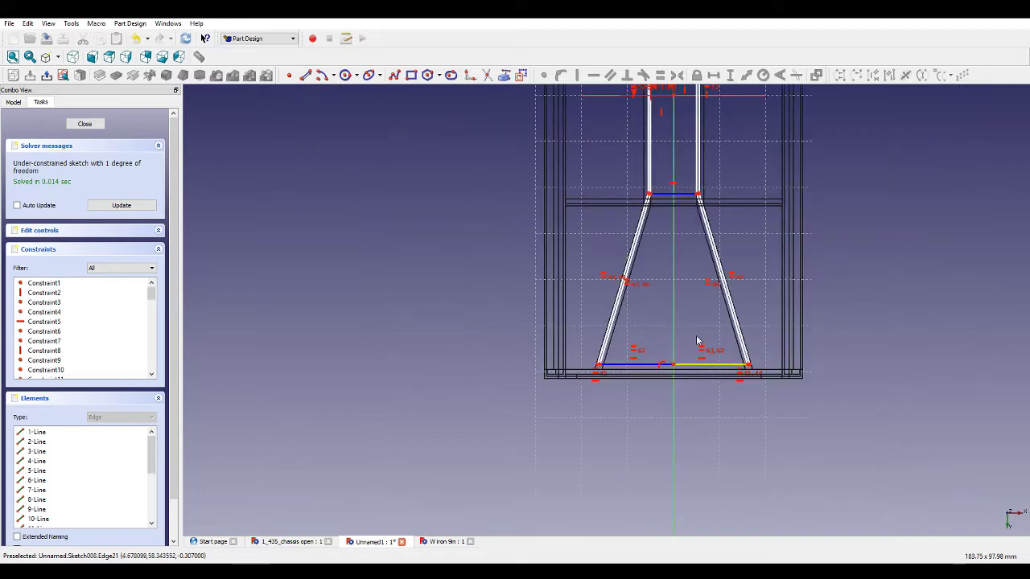
{"action": "scroll", "coordinate": [685, 177], "scroll_direction": "up", "scroll_amount": 6}
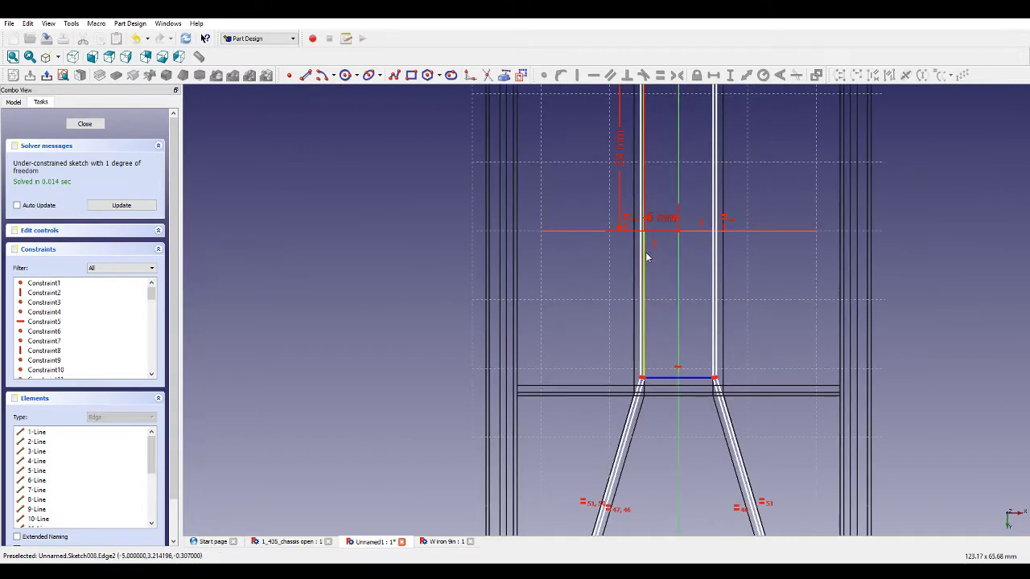
Add a vertical distance constraint to the middle bar's left line, then update and close the sketch.
{"action": "left_click", "coordinate": [644, 256]}
{"action": "left_click", "coordinate": [730, 75]}
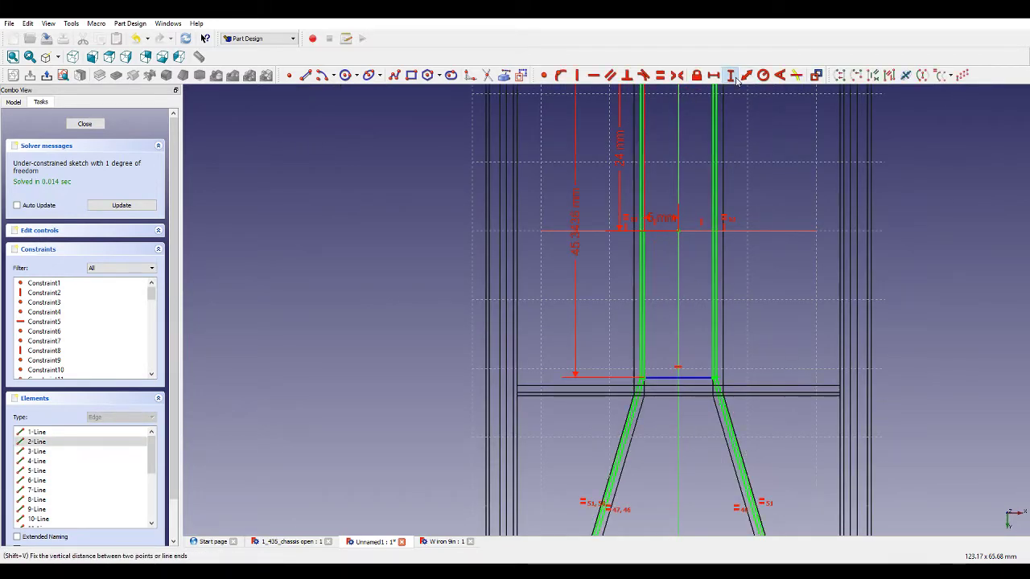
{"action": "scroll", "coordinate": [655, 402], "scroll_direction": "down", "scroll_amount": 5}
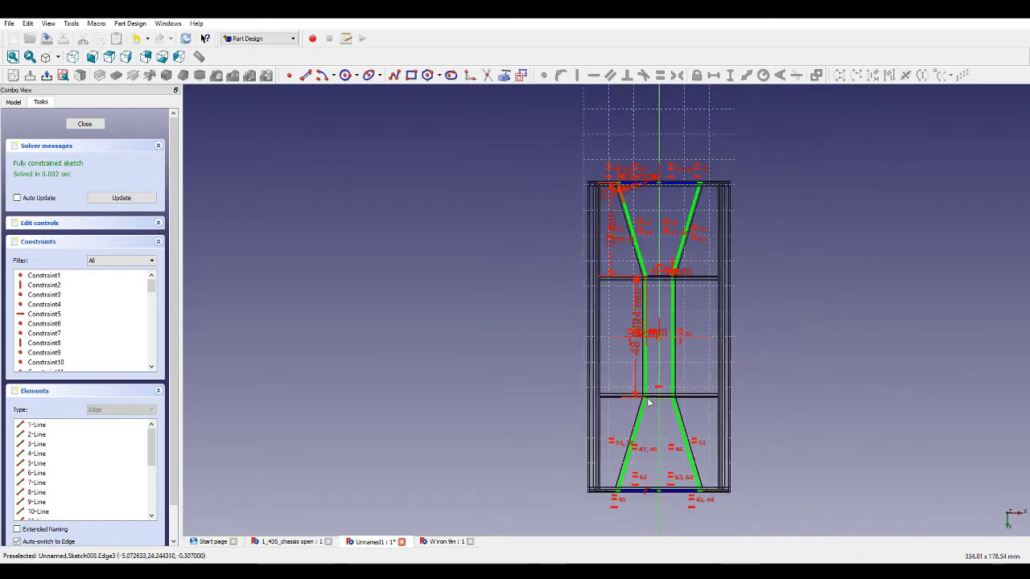
{"action": "scroll", "coordinate": [639, 499], "scroll_direction": "up", "scroll_amount": 6}
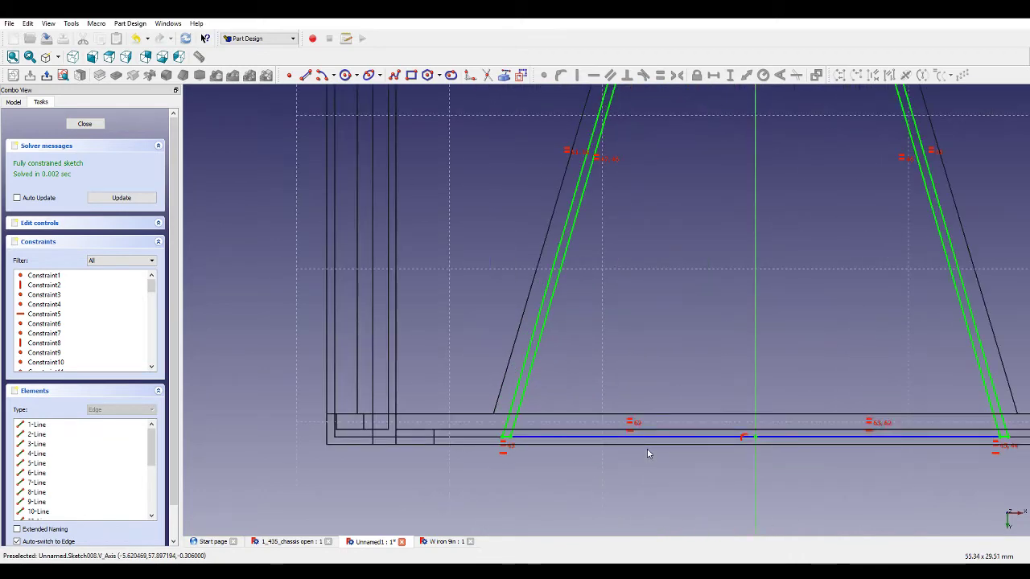
{"action": "scroll", "coordinate": [648, 450], "scroll_direction": "down", "scroll_amount": 5}
{"action": "left_click", "coordinate": [122, 201]}
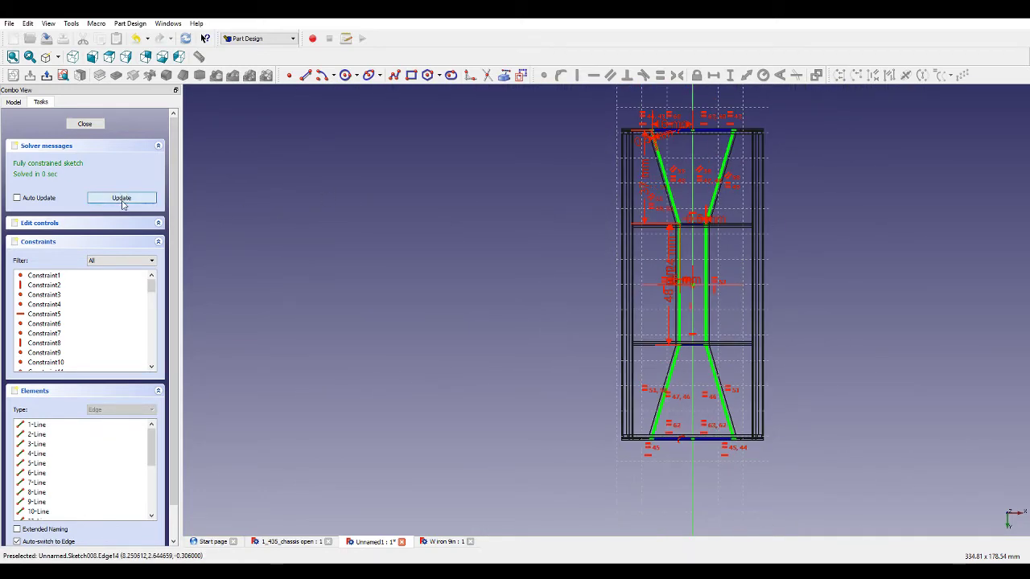
{"action": "left_click", "coordinate": [87, 125]}
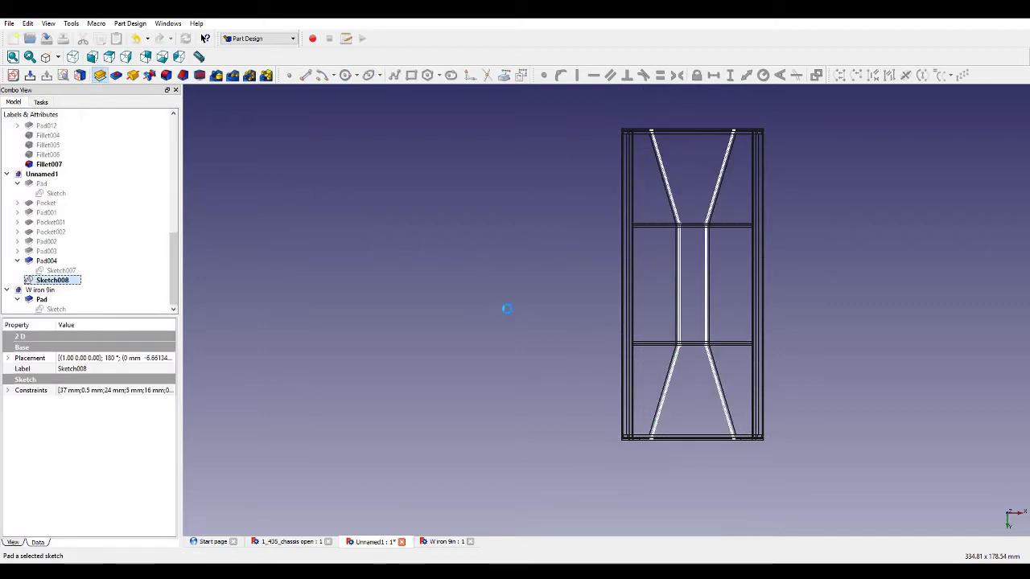
Pad the selected bracing sketch to a length of 4 mm, previewing it in shaded display.
{"action": "middle_click_drag", "start_coordinate": [500, 237], "coordinate": [660, 324]}
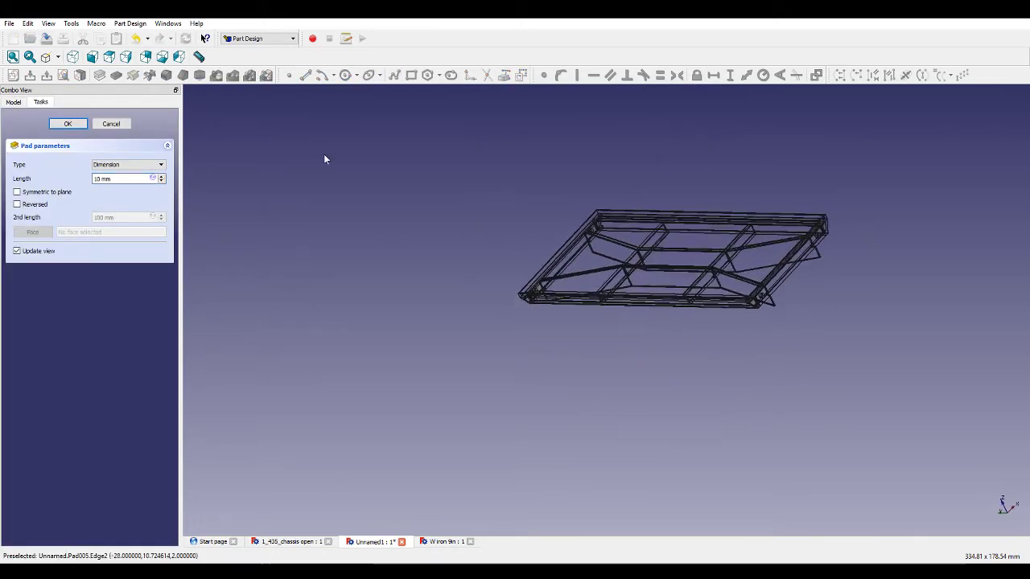
{"action": "left_click", "coordinate": [57, 58]}
{"action": "left_click", "coordinate": [66, 70]}
{"action": "mouse_move", "coordinate": [598, 389]}
{"action": "middle_mouse_down"}
{"action": "mouse_move", "coordinate": [608, 336]}
{"action": "mouse_move", "coordinate": [659, 281]}
{"action": "middle_mouse_up"}
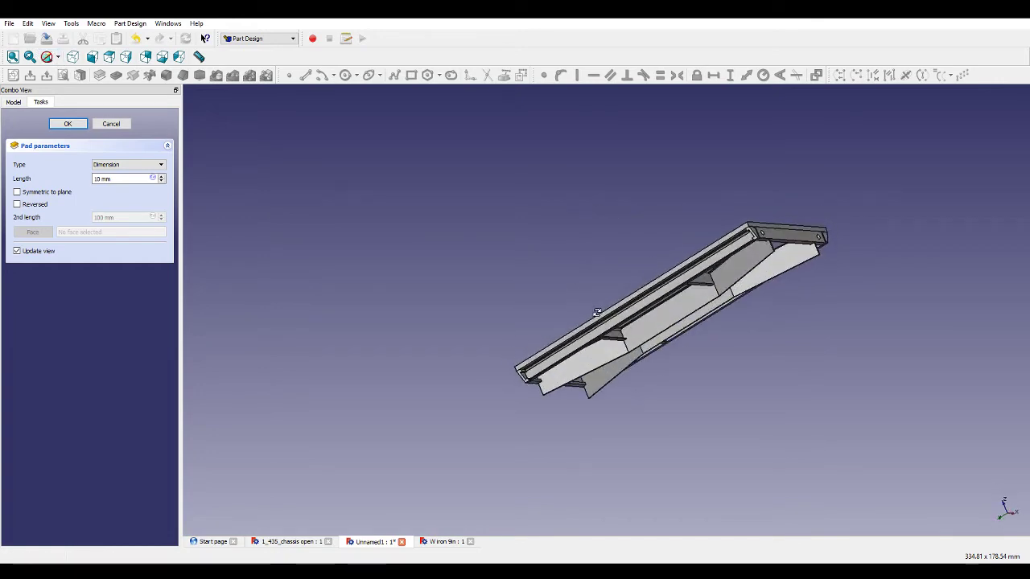
{"action": "scroll", "coordinate": [660, 281], "scroll_direction": "up", "scroll_amount": 6}
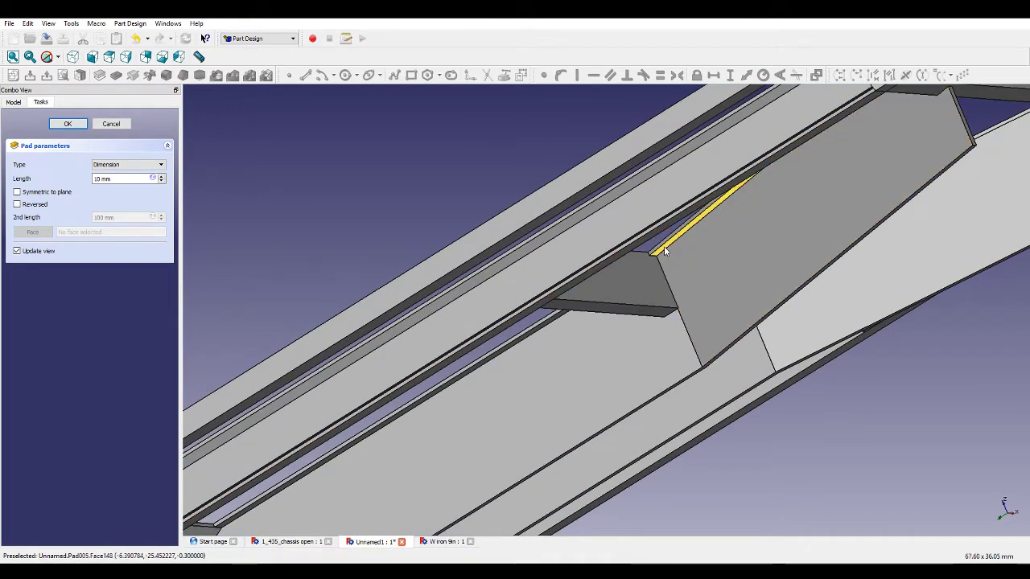
{"action": "left_click", "coordinate": [97, 178]}
{"action": "type", "text": "10"}
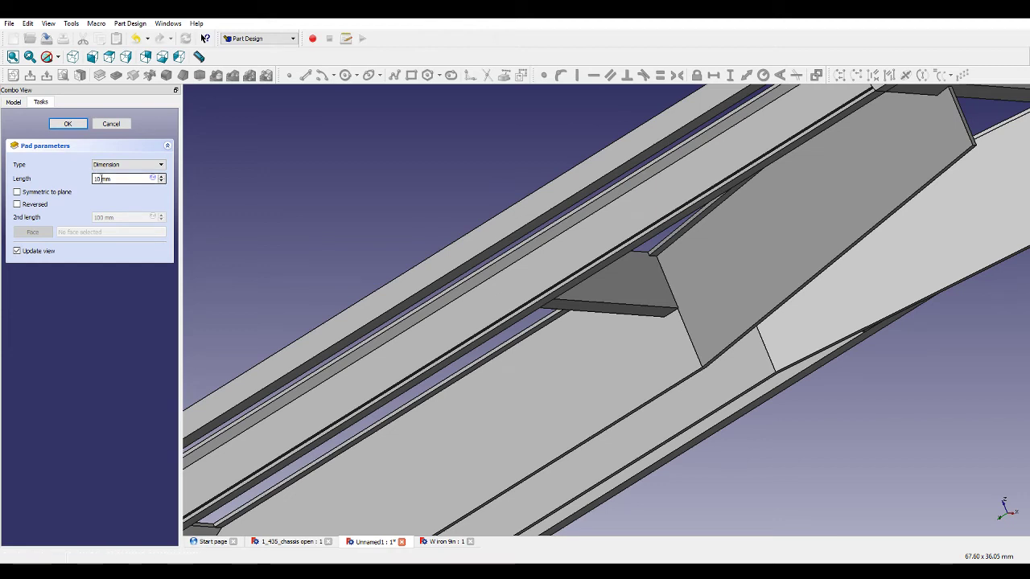
{"action": "left_click_drag", "start_coordinate": [102, 178], "coordinate": [95, 181]}
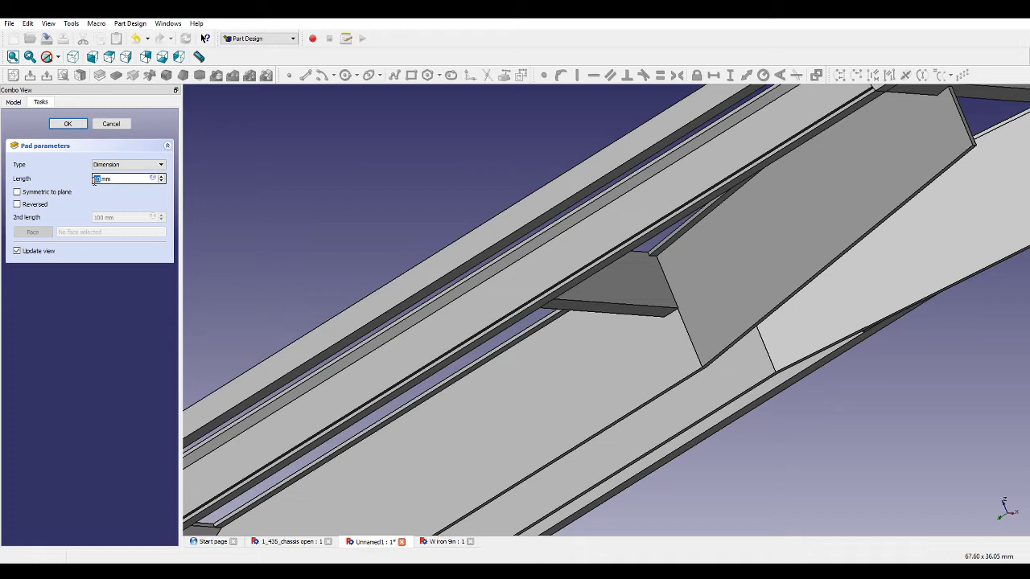
{"action": "type", "text": "1"}
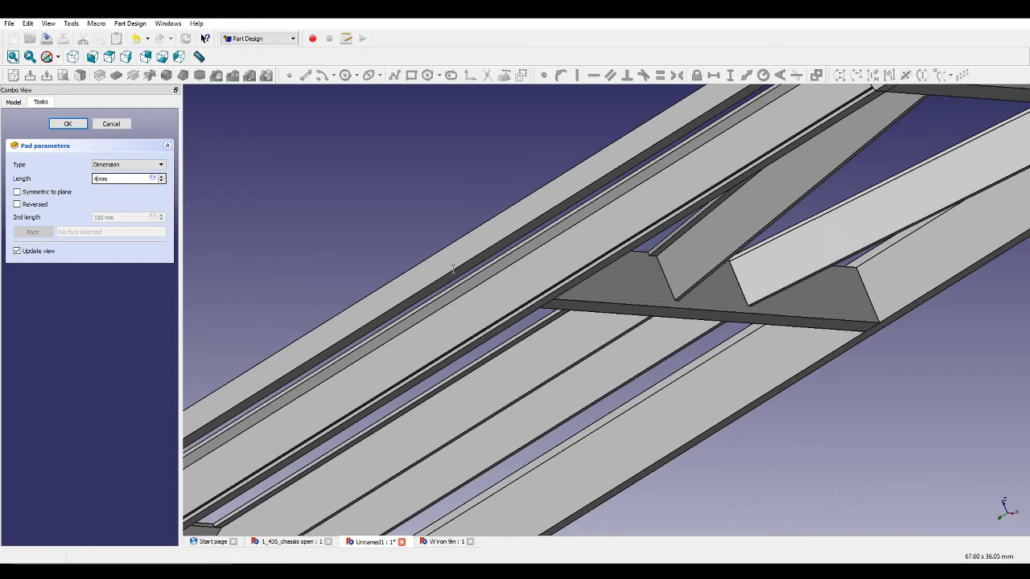
{"action": "key", "text": "Return"}
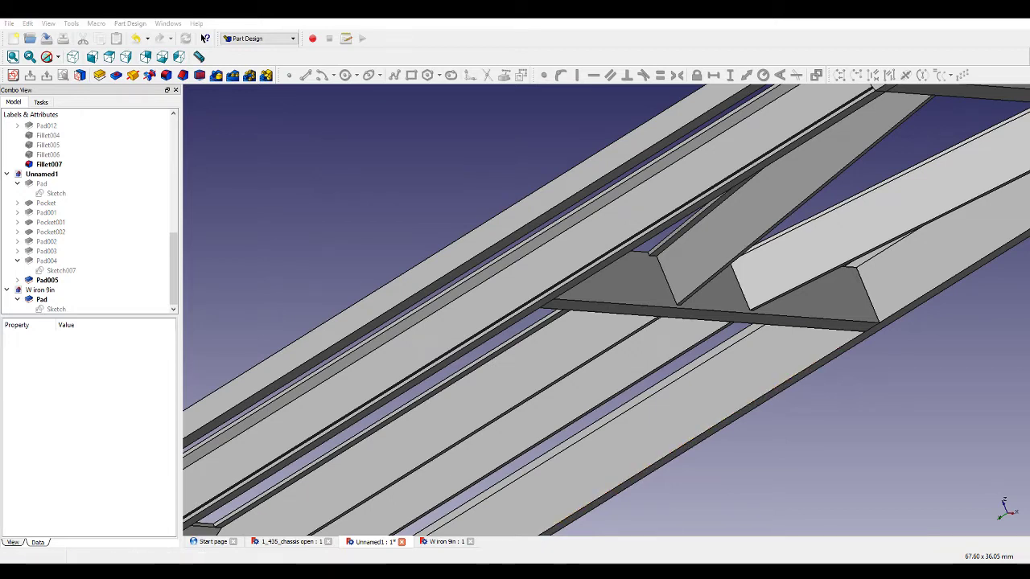
Examine the padded frame from several angles and compare it with the reference chassis model.
{"action": "middle_click_drag", "start_coordinate": [423, 139], "coordinate": [395, 232]}
{"action": "scroll", "coordinate": [493, 252], "scroll_direction": "down", "scroll_amount": 5}
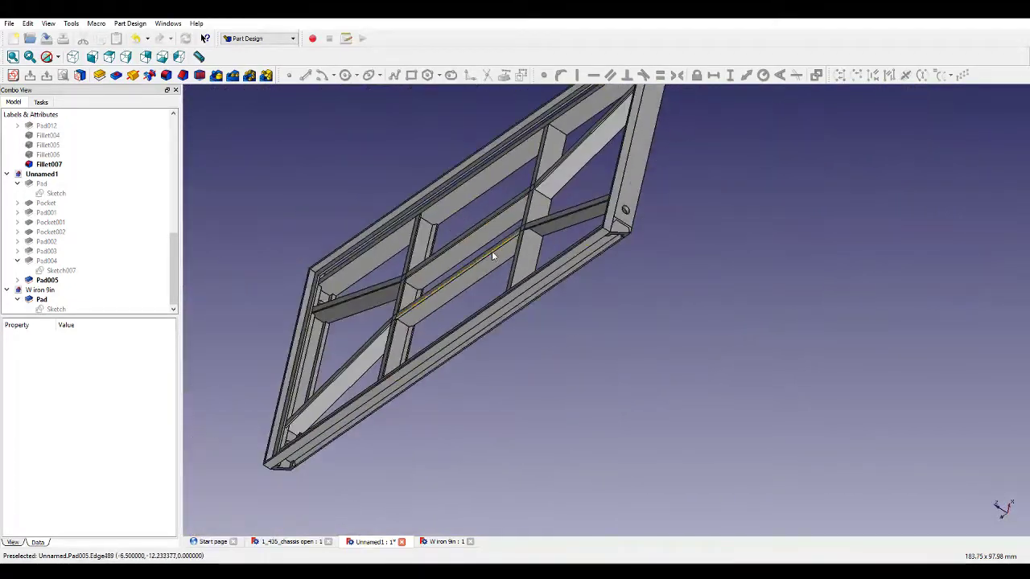
{"action": "middle_click_drag", "start_coordinate": [492, 254], "coordinate": [502, 121]}
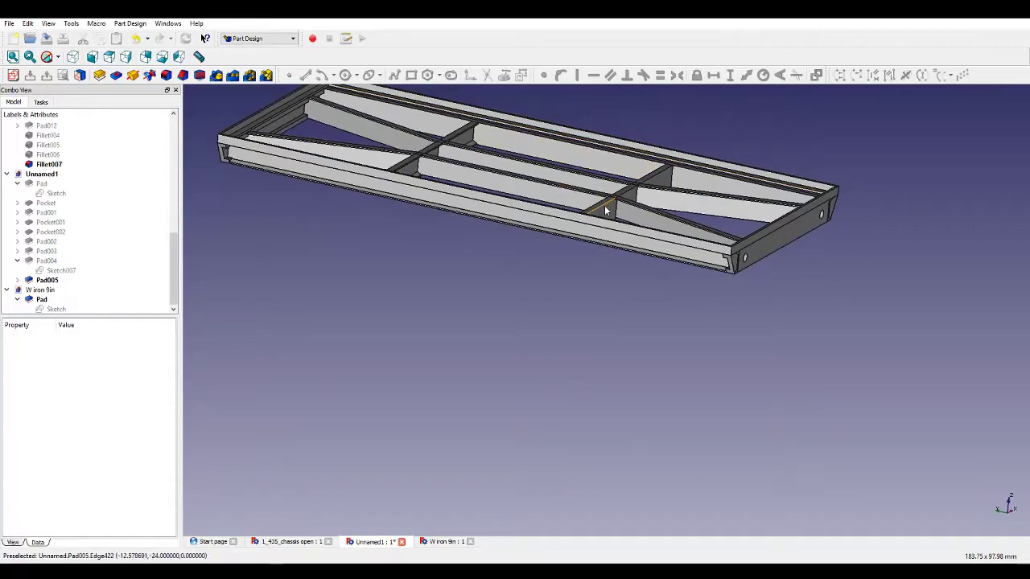
{"action": "middle_click_drag", "start_coordinate": [607, 210], "coordinate": [550, 297]}
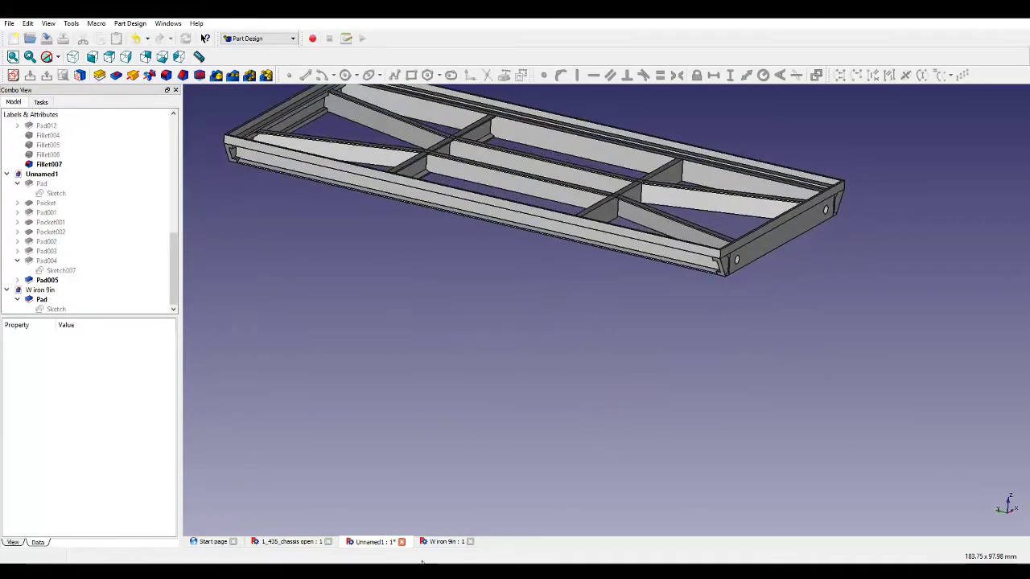
{"action": "left_click", "coordinate": [326, 541]}
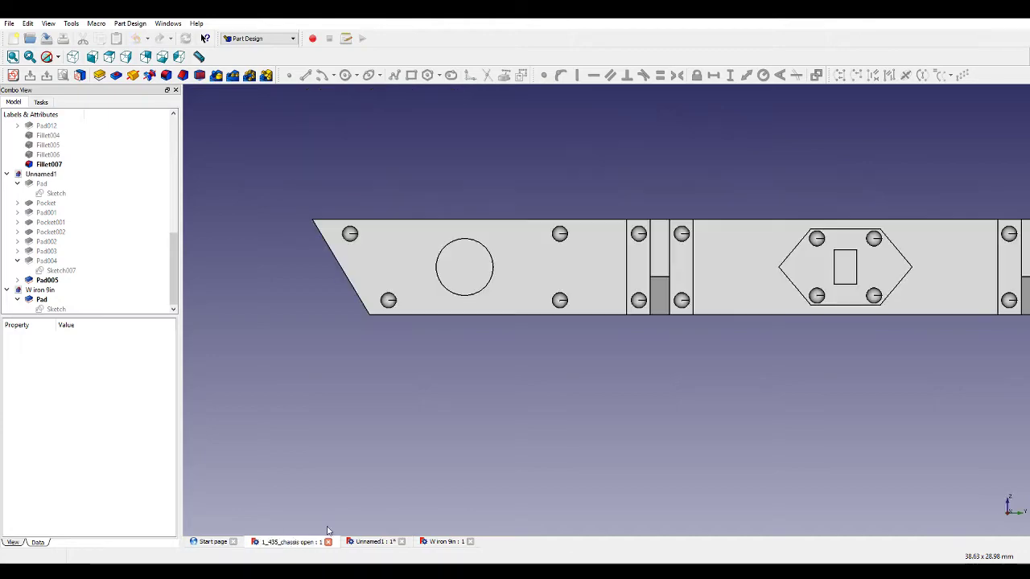
{"action": "middle_click_drag", "start_coordinate": [328, 531], "coordinate": [687, 352]}
{"action": "scroll", "coordinate": [682, 347], "scroll_direction": "down", "scroll_amount": 5}
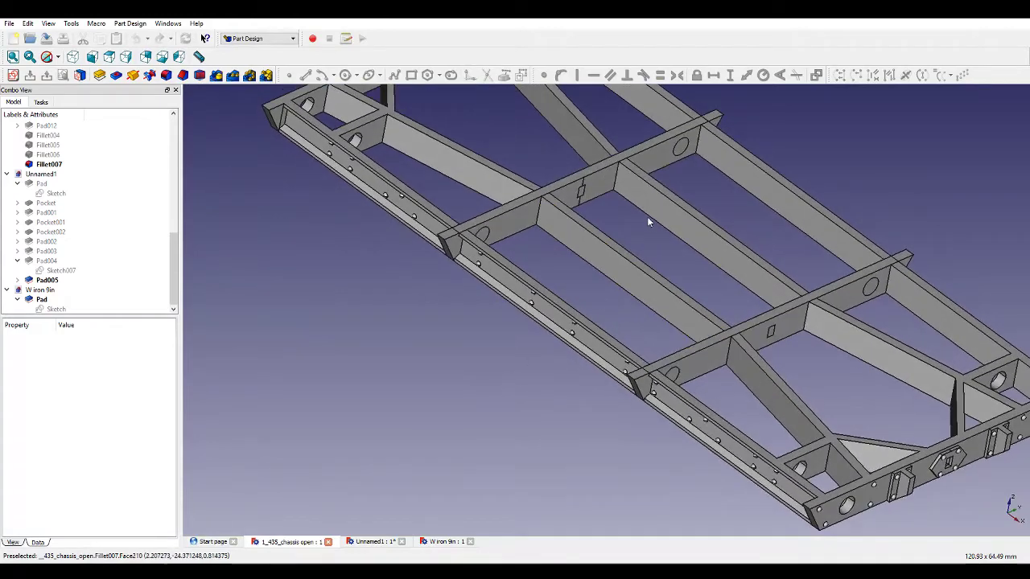
{"action": "scroll", "coordinate": [649, 221], "scroll_direction": "down", "scroll_amount": 4}
{"action": "middle_click_drag", "start_coordinate": [581, 391], "coordinate": [586, 381]}
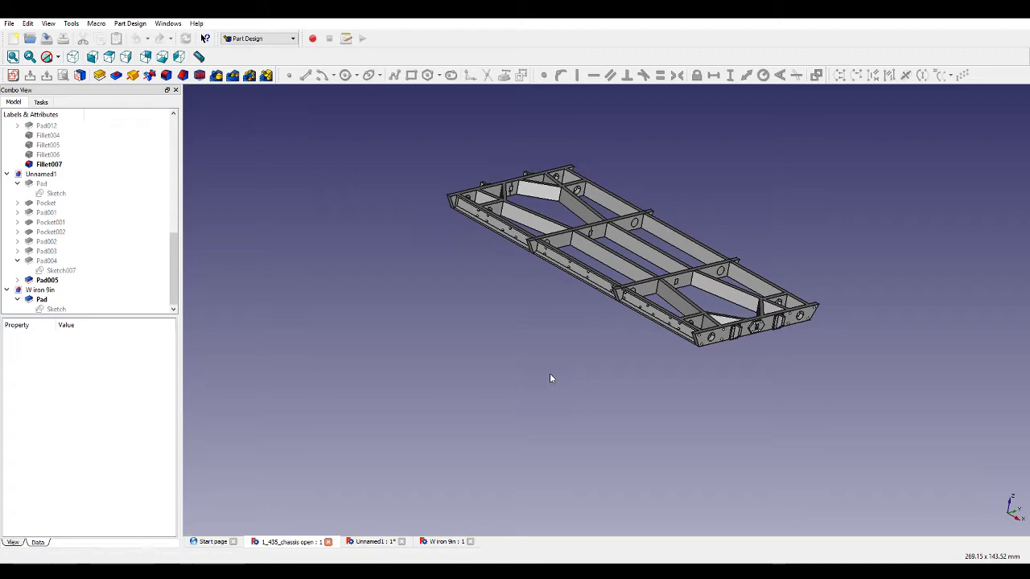
{"action": "scroll", "coordinate": [684, 239], "scroll_direction": "up", "scroll_amount": 6}
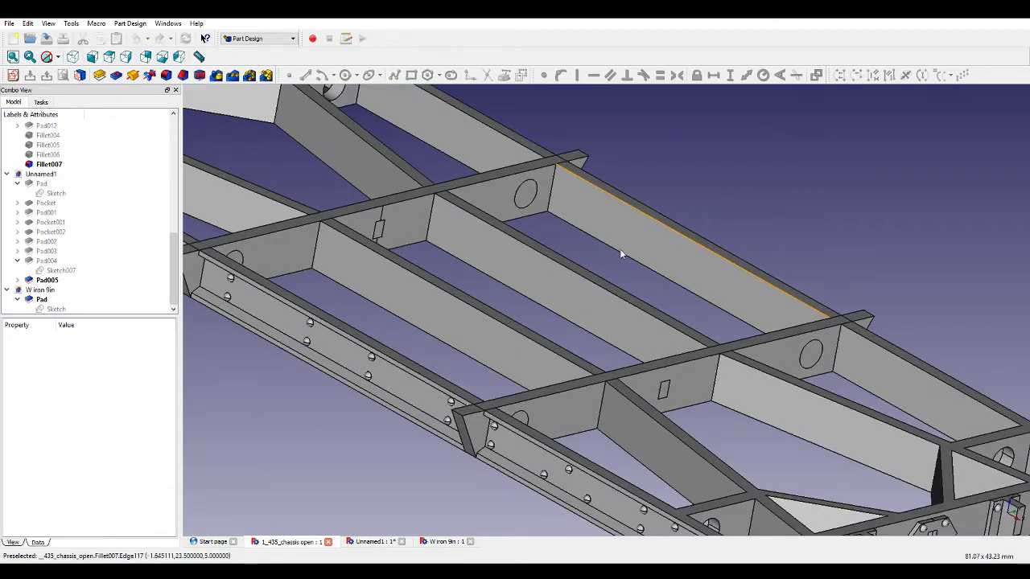
{"action": "middle_click_drag", "start_coordinate": [603, 266], "coordinate": [533, 335]}
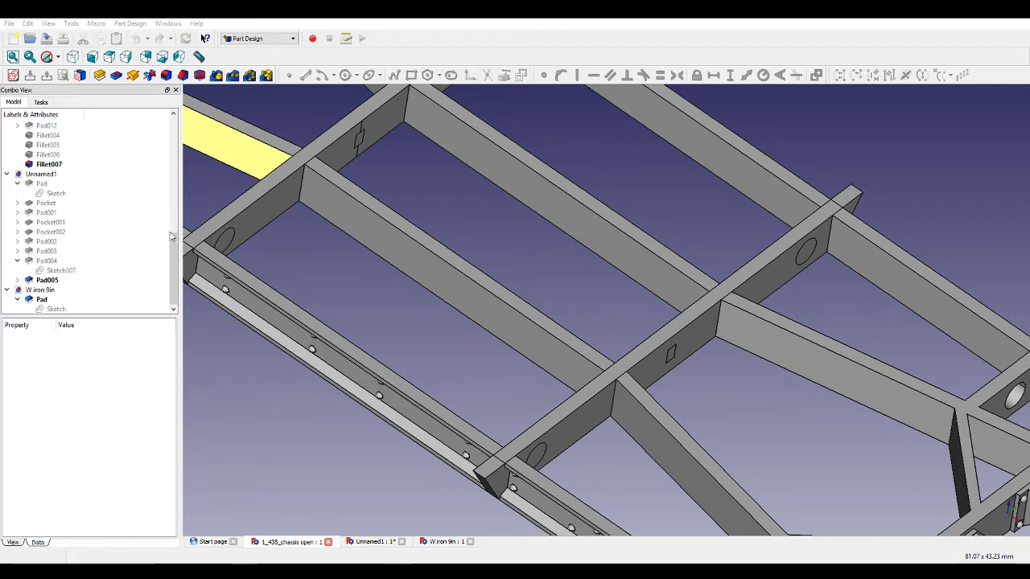
Inspect the N27 body model from several angles, then close its document.
{"action": "left_click", "coordinate": [404, 479]}
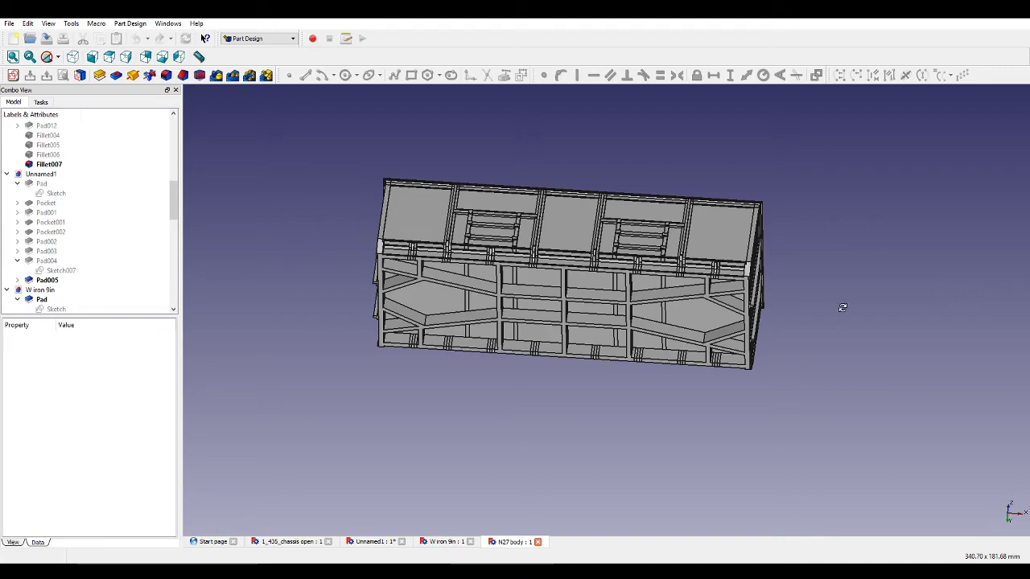
{"action": "middle_click_drag", "start_coordinate": [842, 307], "coordinate": [513, 244]}
{"action": "scroll", "coordinate": [512, 244], "scroll_direction": "up", "scroll_amount": 10}
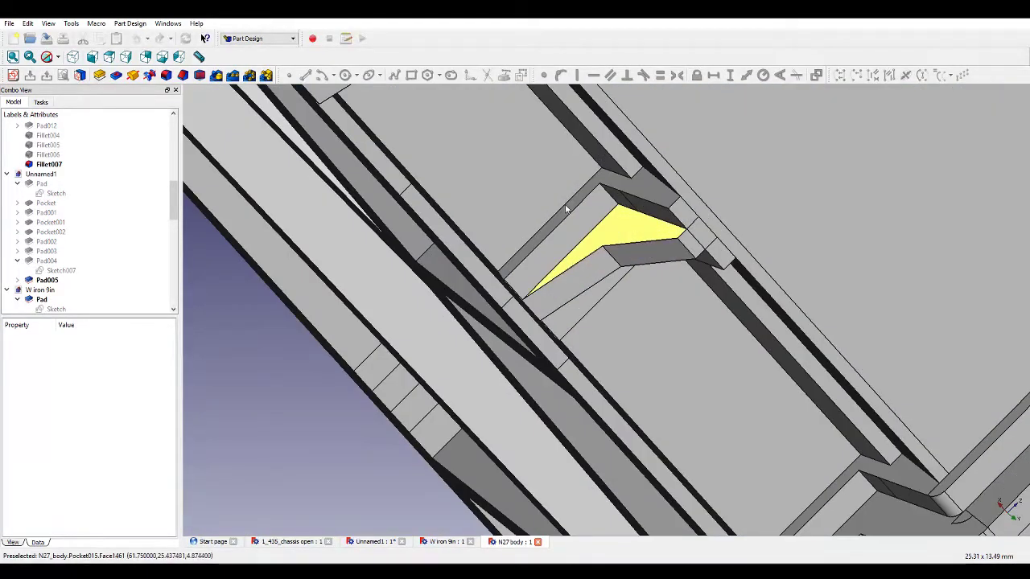
{"action": "scroll", "coordinate": [602, 278], "scroll_direction": "down", "scroll_amount": 4}
{"action": "middle_click_drag", "start_coordinate": [593, 239], "coordinate": [591, 361]}
{"action": "scroll", "coordinate": [590, 362], "scroll_direction": "down", "scroll_amount": 6}
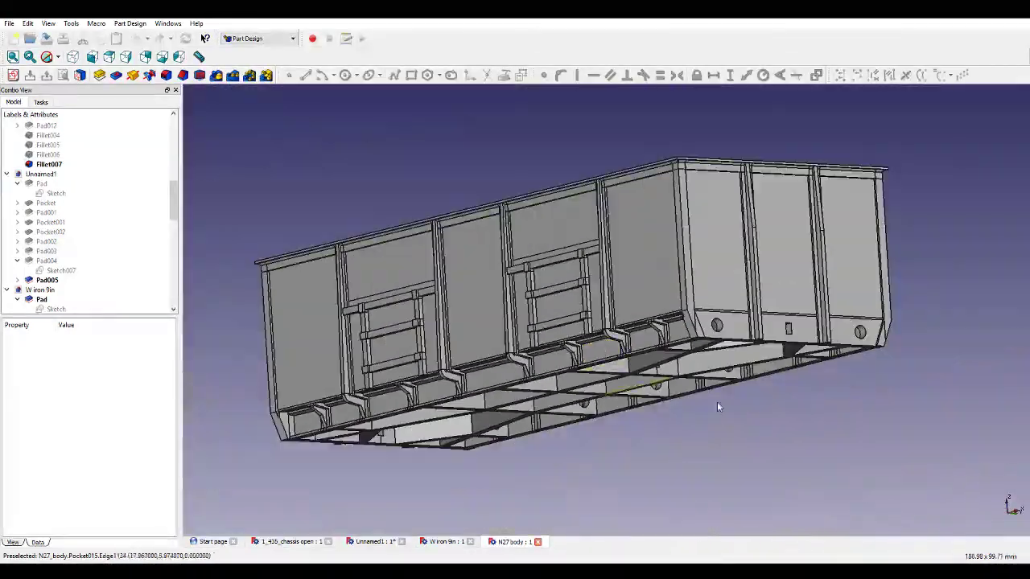
{"action": "middle_click_drag", "start_coordinate": [717, 404], "coordinate": [728, 336]}
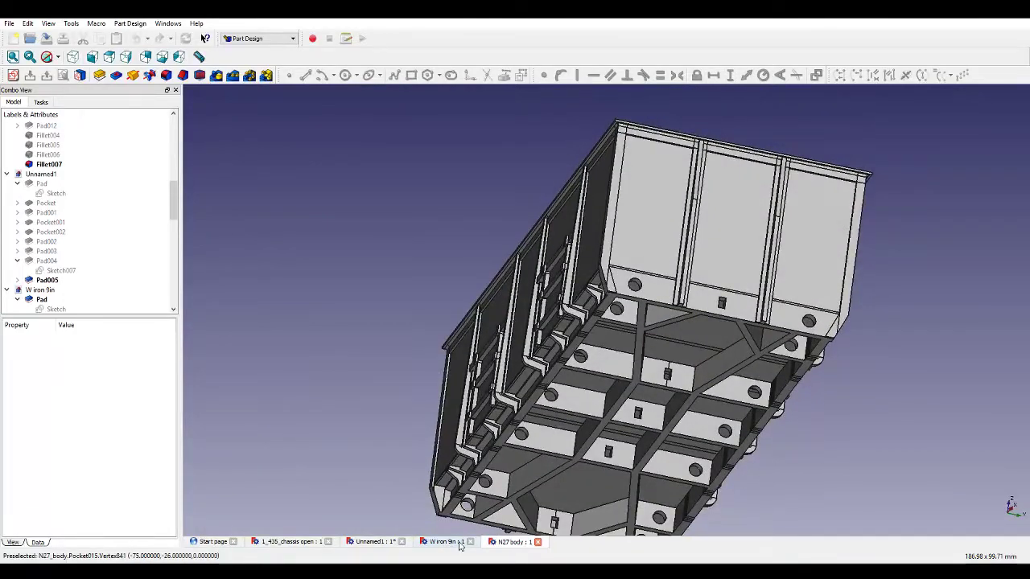
{"action": "left_click", "coordinate": [537, 544]}
Switch to Cura to examine the sliced print preview, then return to FreeCAD.
{"action": "scroll", "coordinate": [488, 266], "scroll_direction": "down", "scroll_amount": 2}
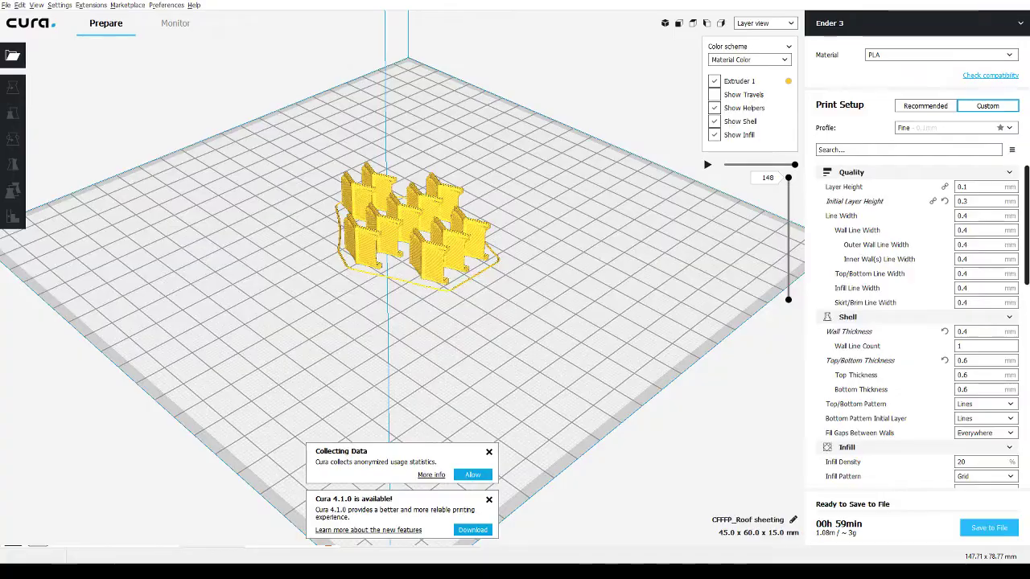
{"action": "scroll", "coordinate": [403, 278], "scroll_direction": "up", "scroll_amount": 5}
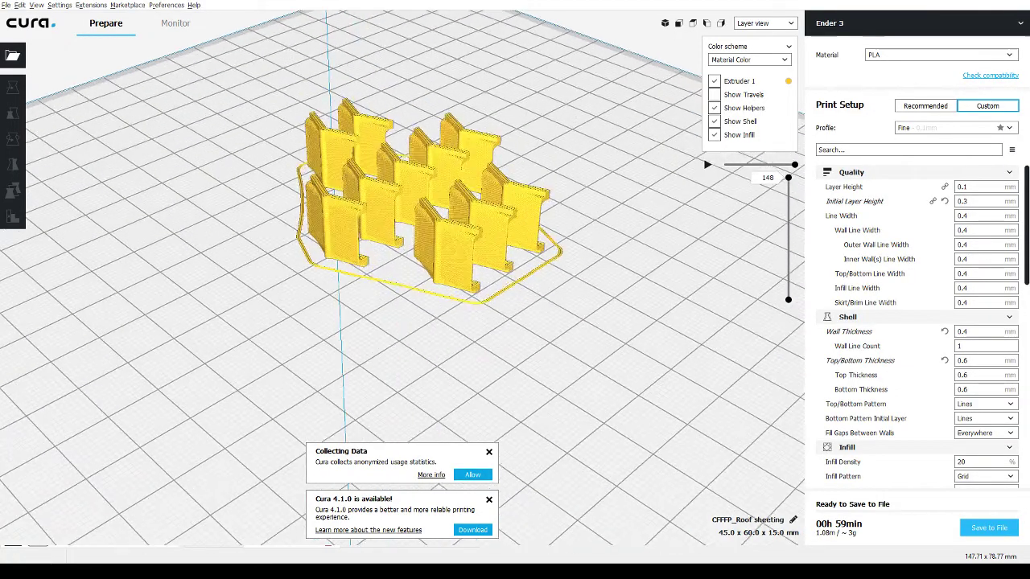
{"action": "right_click_drag", "start_coordinate": [482, 241], "coordinate": [602, 240]}
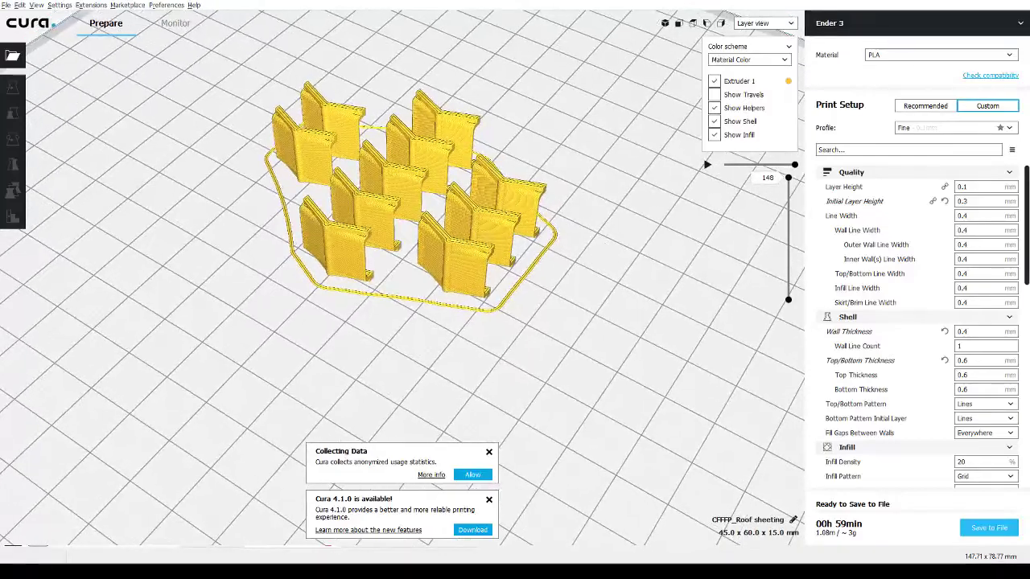
{"action": "key", "text": "alt+Tab"}
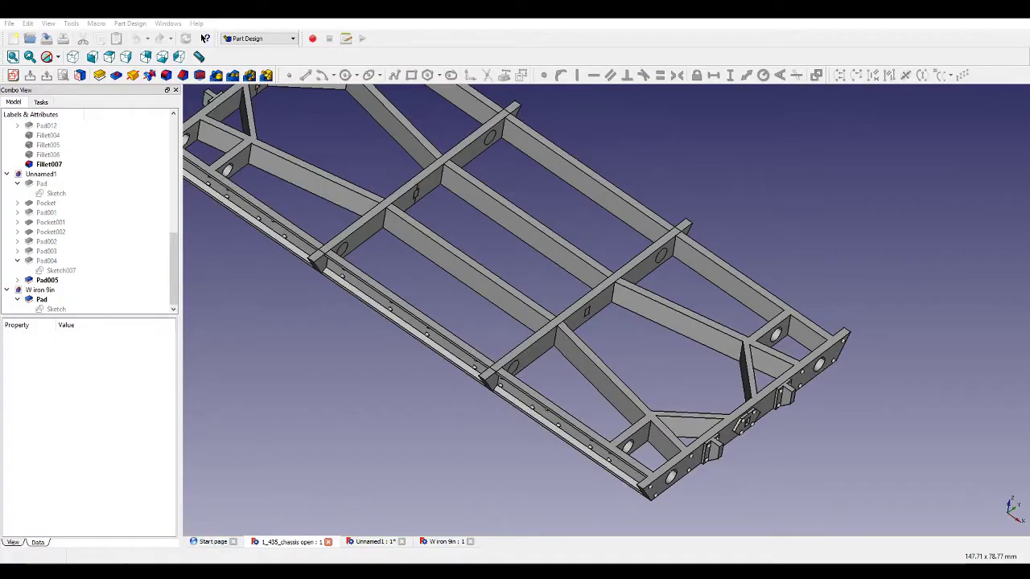
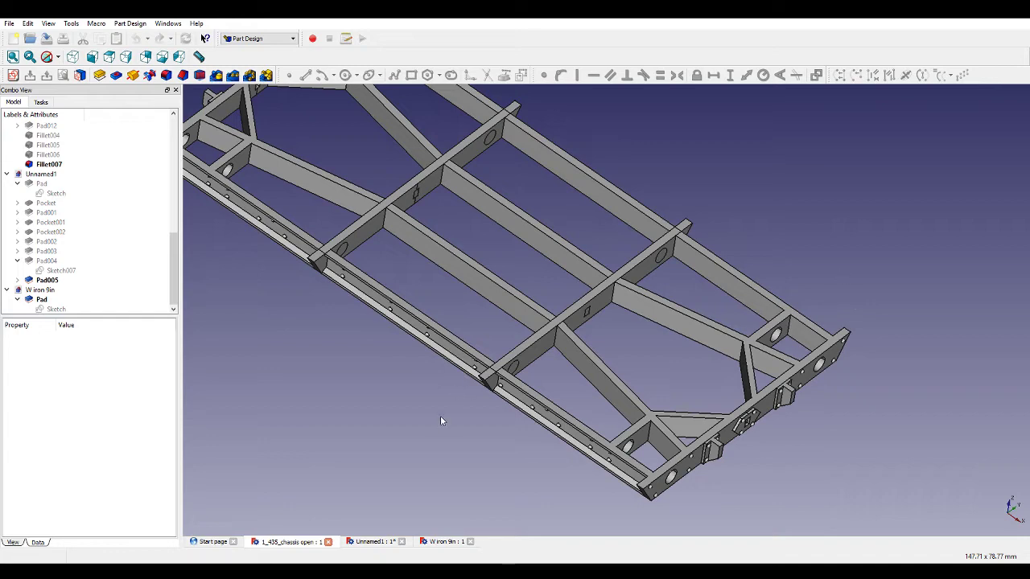
Switch back to the chassis document and examine the padded frame from several angles.
{"action": "mouse_move", "coordinate": [426, 422]}
{"action": "middle_mouse_down"}
{"action": "mouse_move", "coordinate": [427, 398]}
{"action": "mouse_move", "coordinate": [423, 409]}
{"action": "middle_mouse_up"}
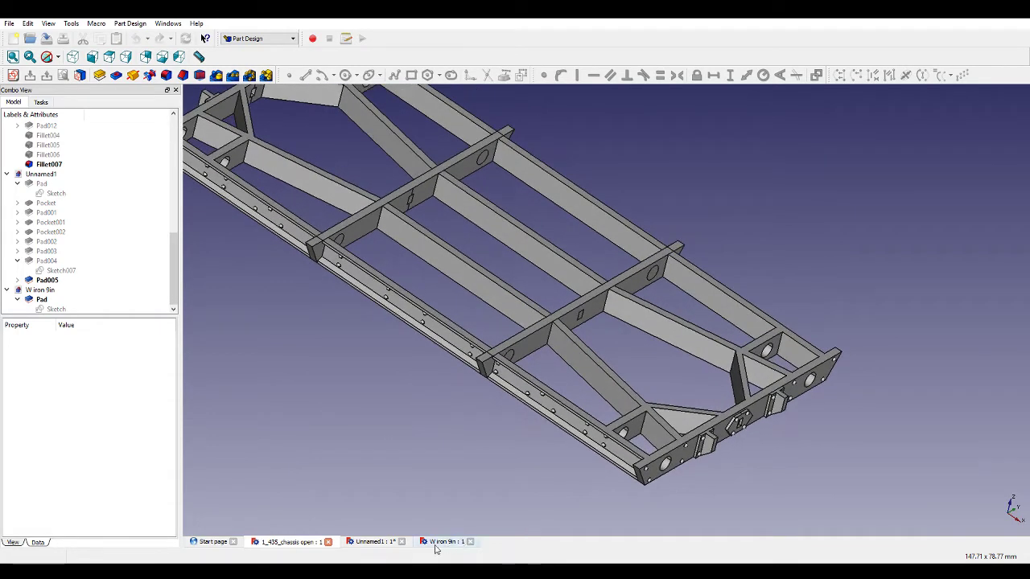
{"action": "left_click", "coordinate": [378, 544]}
{"action": "middle_click_drag", "start_coordinate": [536, 398], "coordinate": [505, 406]}
{"action": "scroll", "coordinate": [507, 407], "scroll_direction": "down", "scroll_amount": 3}
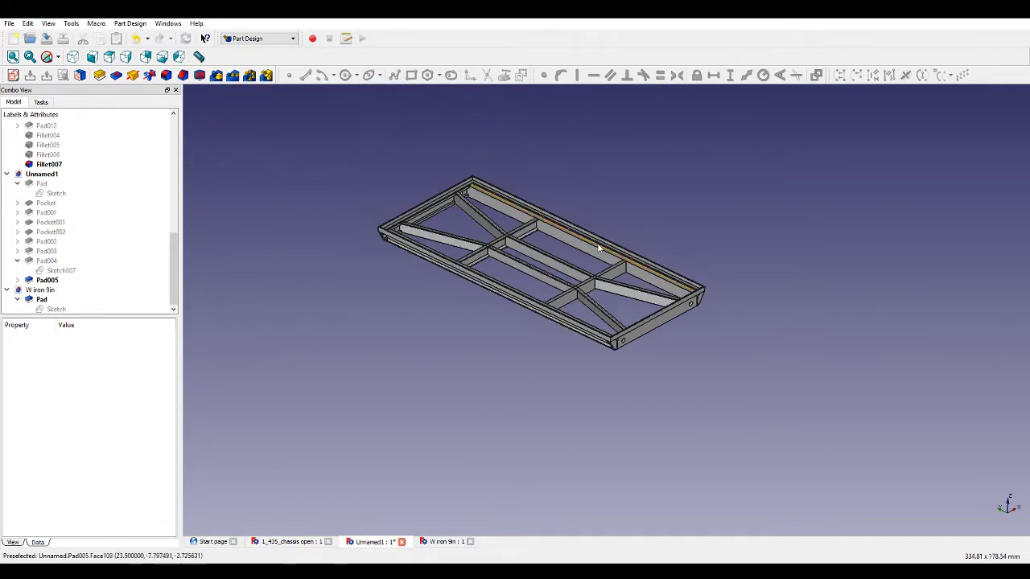
{"action": "scroll", "coordinate": [580, 210], "scroll_direction": "up", "scroll_amount": 4}
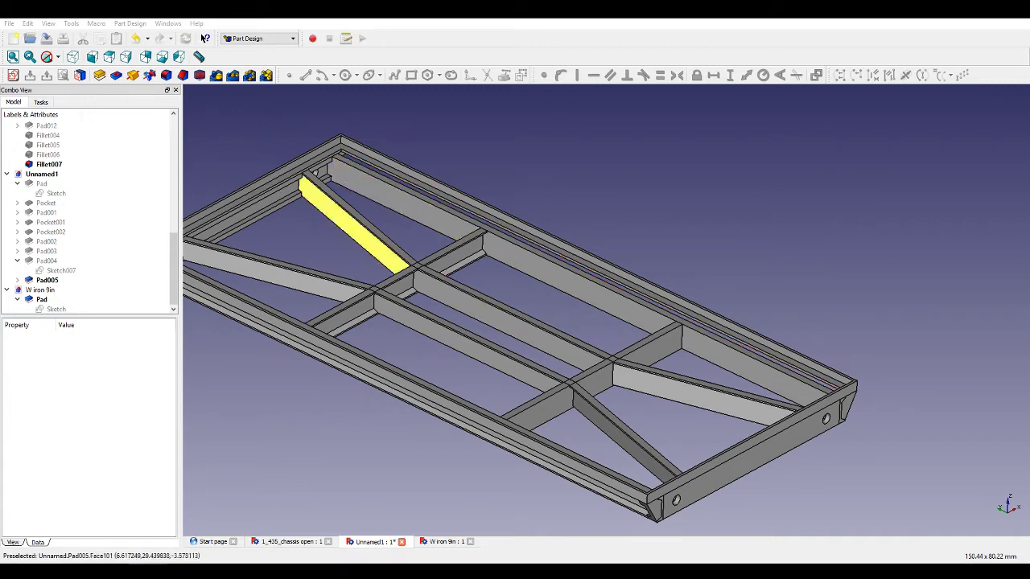
{"action": "mouse_move", "coordinate": [648, 128]}
{"action": "middle_mouse_down"}
{"action": "mouse_move", "coordinate": [645, 157]}
{"action": "mouse_move", "coordinate": [634, 161]}
{"action": "mouse_move", "coordinate": [638, 131]}
{"action": "middle_mouse_up"}
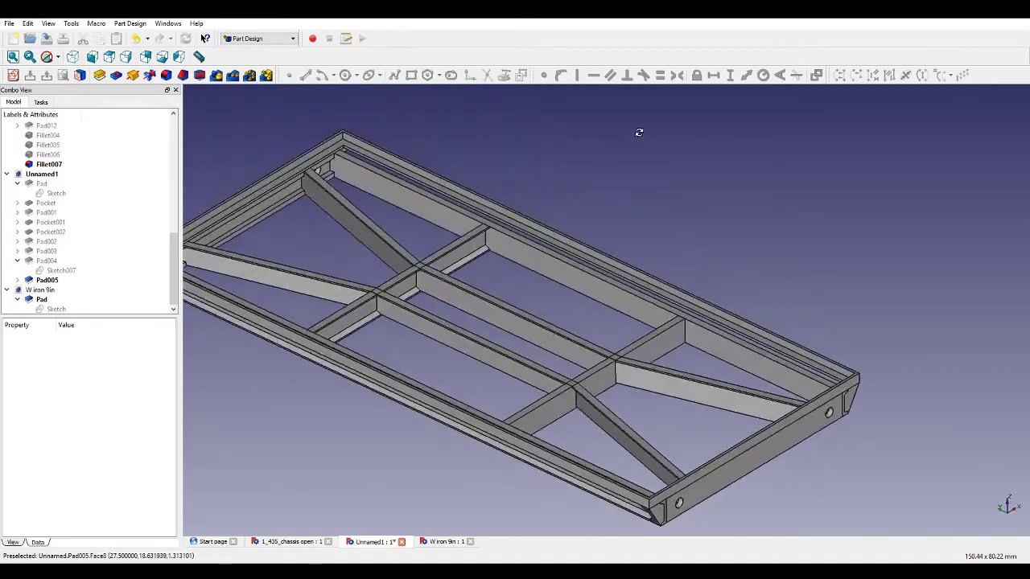
{"action": "scroll", "coordinate": [668, 227], "scroll_direction": "down", "scroll_amount": 2}
{"action": "middle_click_drag", "start_coordinate": [523, 274], "coordinate": [536, 292]}
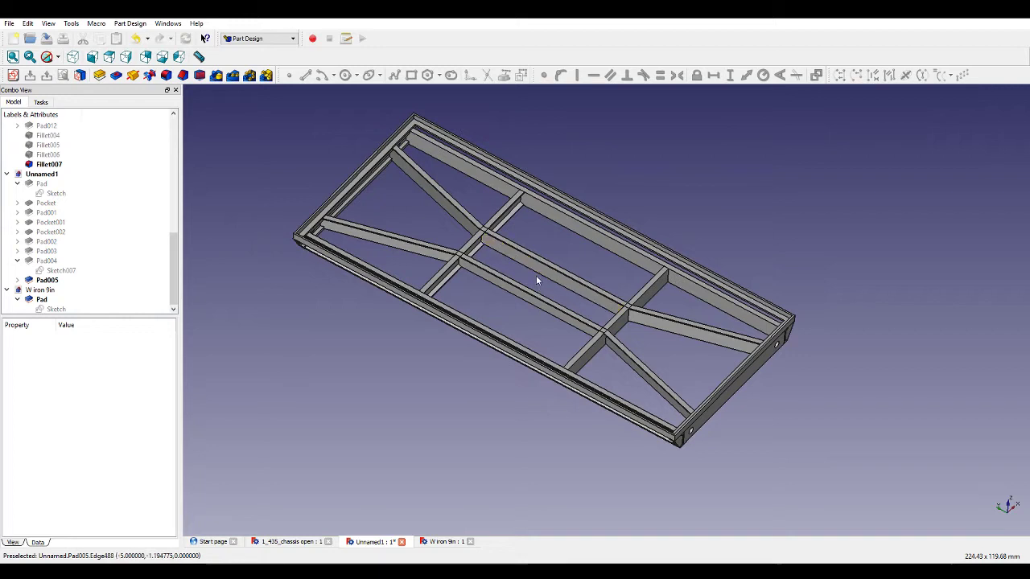
{"action": "scroll", "coordinate": [469, 239], "scroll_direction": "up", "scroll_amount": 1}
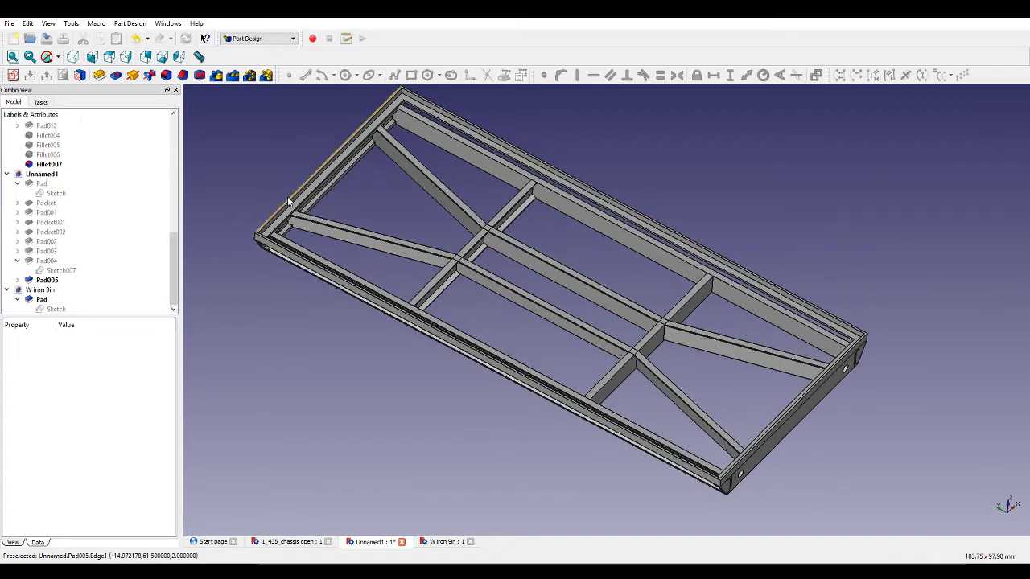
Tidy the model tree and open the Pad002 side sketch to review its constraints, then close it.
{"action": "left_click", "coordinate": [85, 230]}
{"action": "left_click", "coordinate": [9, 290]}
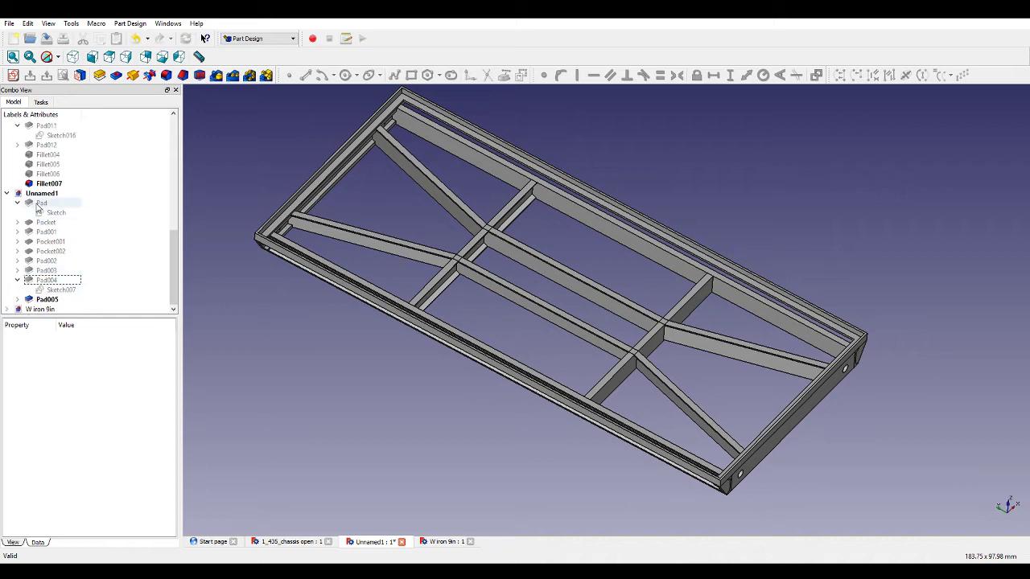
{"action": "scroll", "coordinate": [13, 142], "scroll_direction": "up", "scroll_amount": 10}
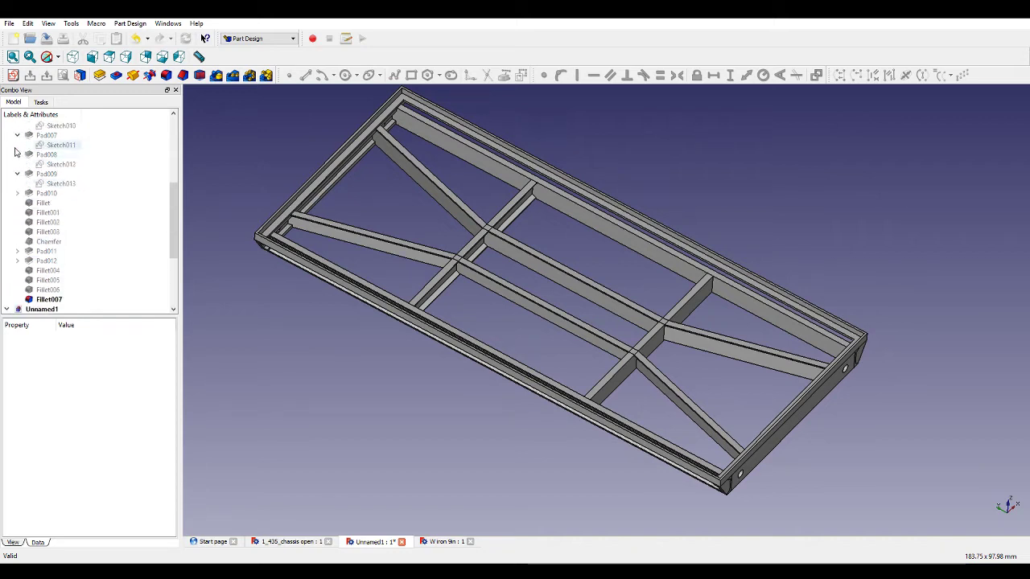
{"action": "left_click", "coordinate": [7, 135]}
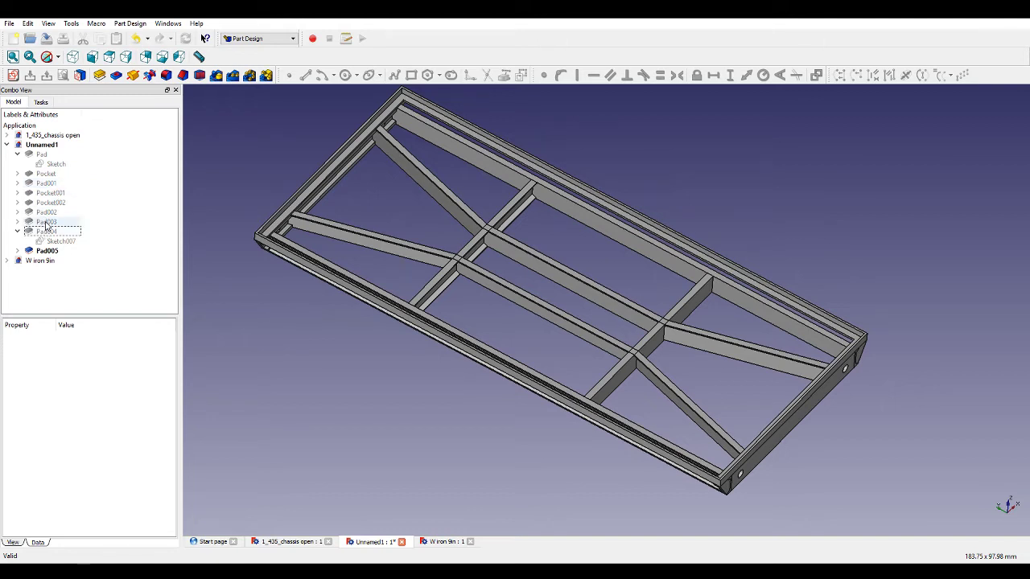
{"action": "left_click", "coordinate": [17, 212]}
{"action": "left_click", "coordinate": [39, 222]}
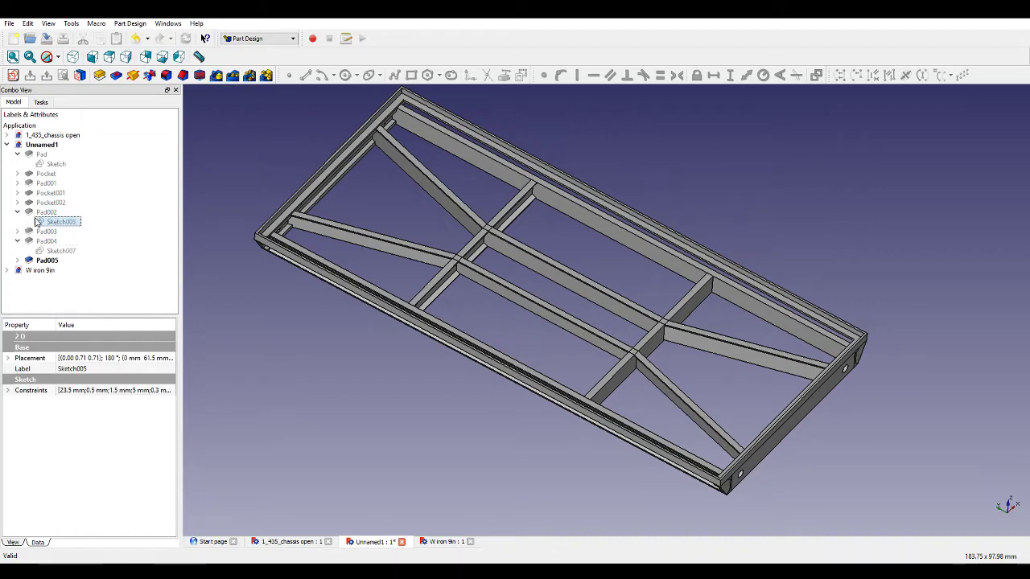
{"action": "double_click", "coordinate": [46, 224]}
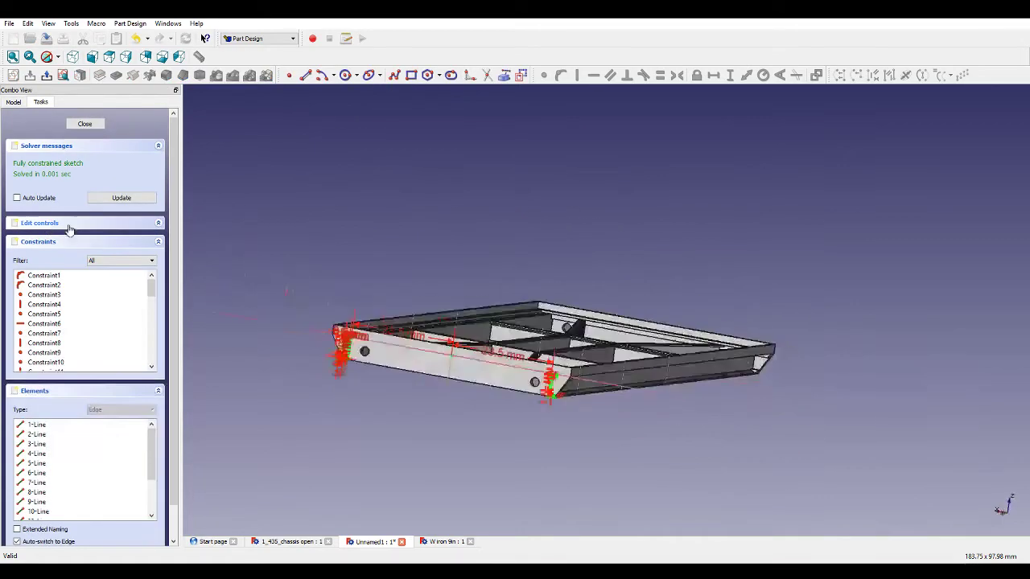
{"action": "left_click", "coordinate": [85, 125]}
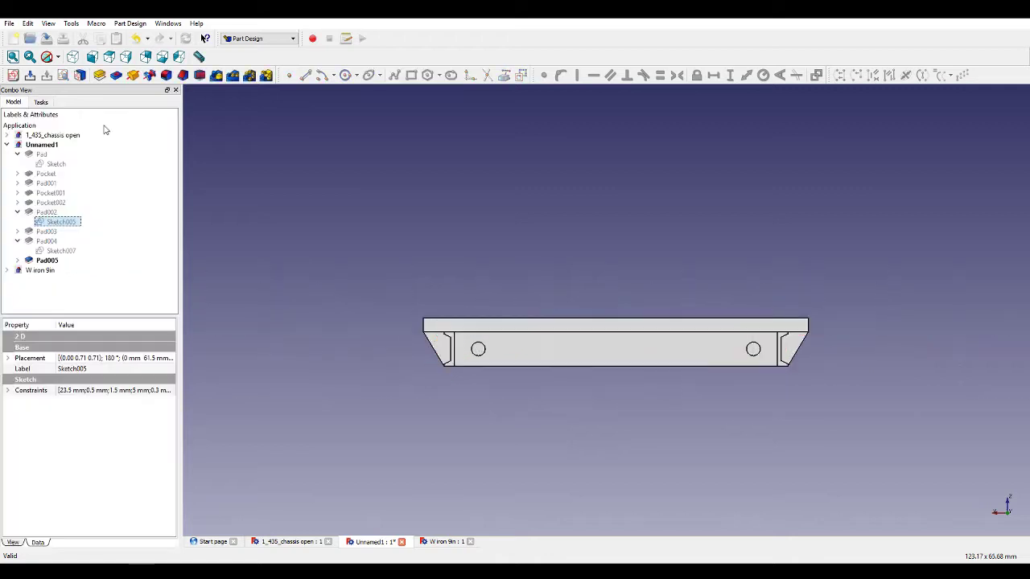
Open the Pad003 cross-member sketch, set its length dimension to 42 mm, update and close the sketch.
{"action": "left_click", "coordinate": [18, 232]}
{"action": "double_click", "coordinate": [48, 241]}
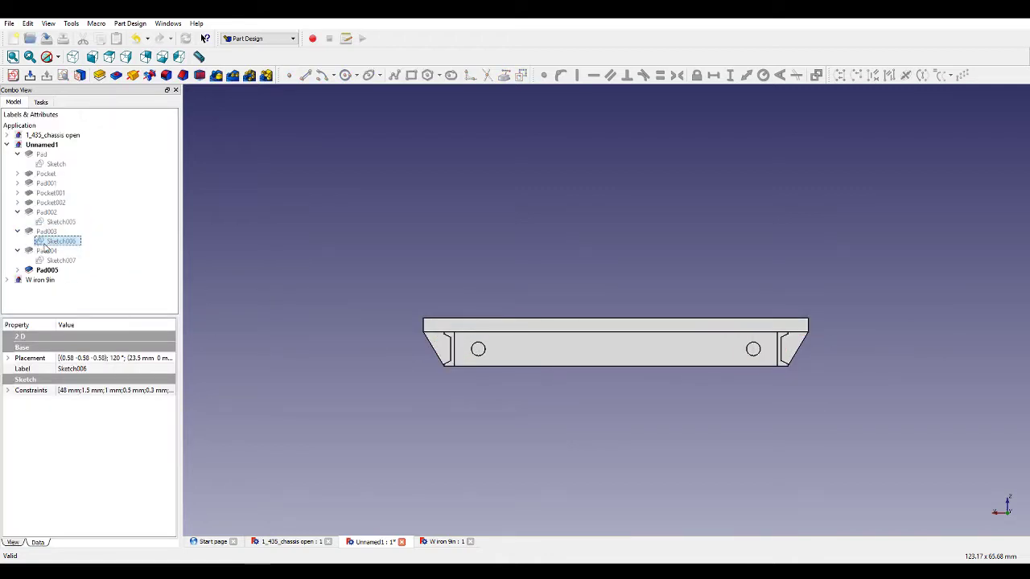
{"action": "scroll", "coordinate": [418, 340], "scroll_direction": "up", "scroll_amount": 3}
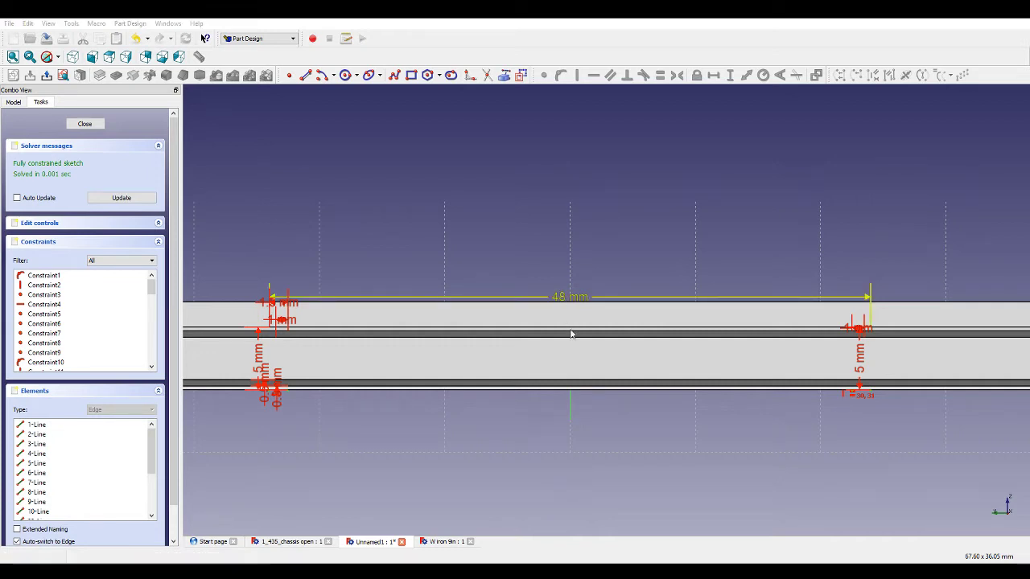
{"action": "key", "text": "Return"}
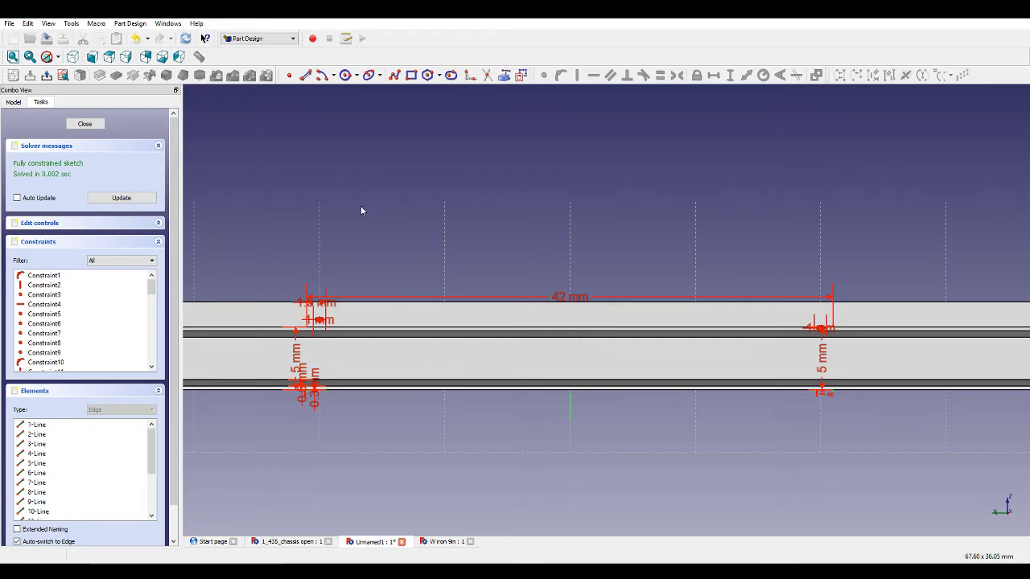
{"action": "middle_click_drag", "start_coordinate": [383, 170], "coordinate": [408, 209]}
{"action": "scroll", "coordinate": [407, 211], "scroll_direction": "down", "scroll_amount": 3}
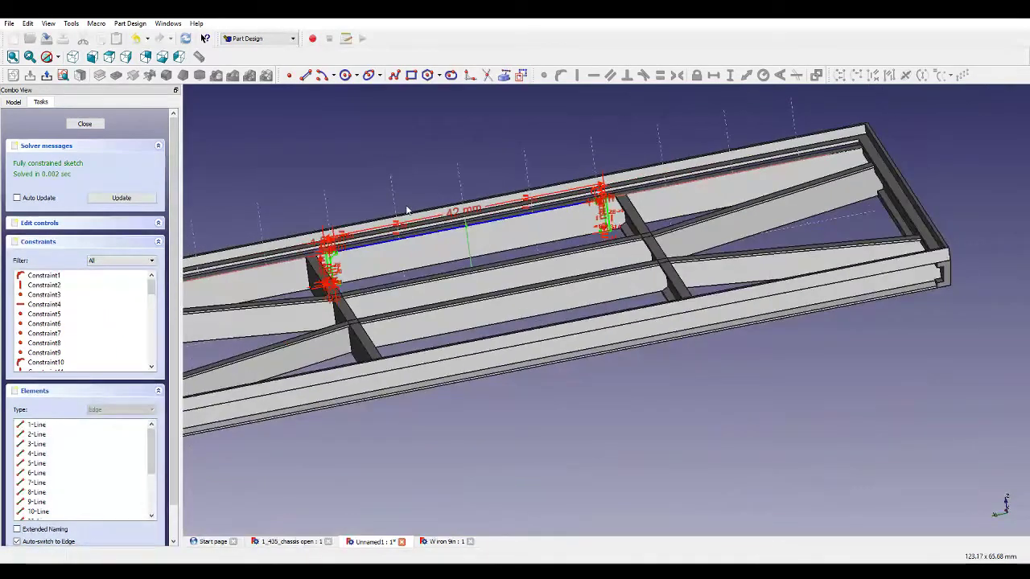
{"action": "left_click", "coordinate": [121, 197]}
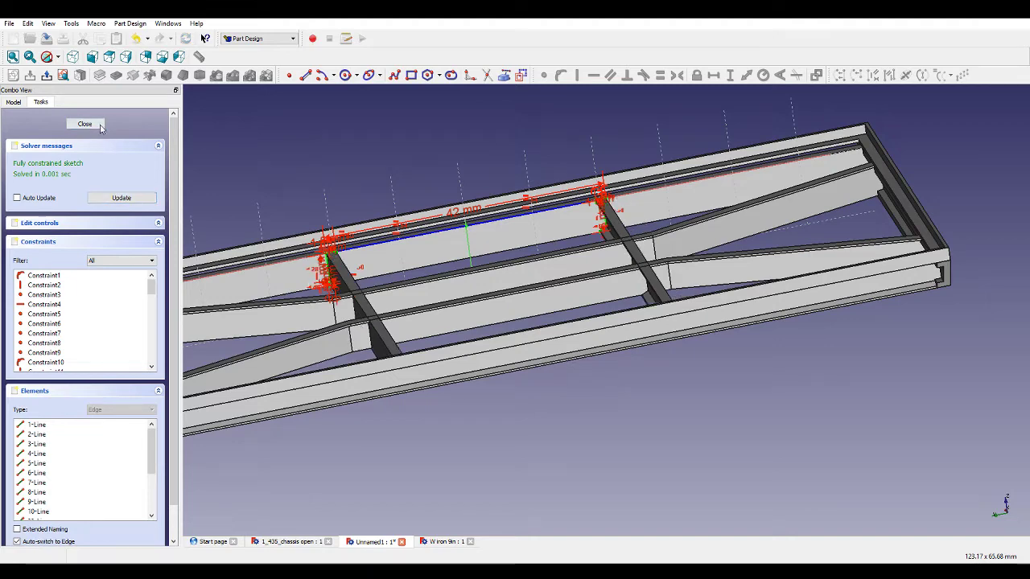
{"action": "left_click", "coordinate": [101, 126]}
Open the Pad004 bracing sketch, set the upper bent-section height to 40 mm, update and close it.
{"action": "scroll", "coordinate": [436, 244], "scroll_direction": "down", "scroll_amount": 3}
{"action": "middle_click_drag", "start_coordinate": [446, 222], "coordinate": [464, 255]}
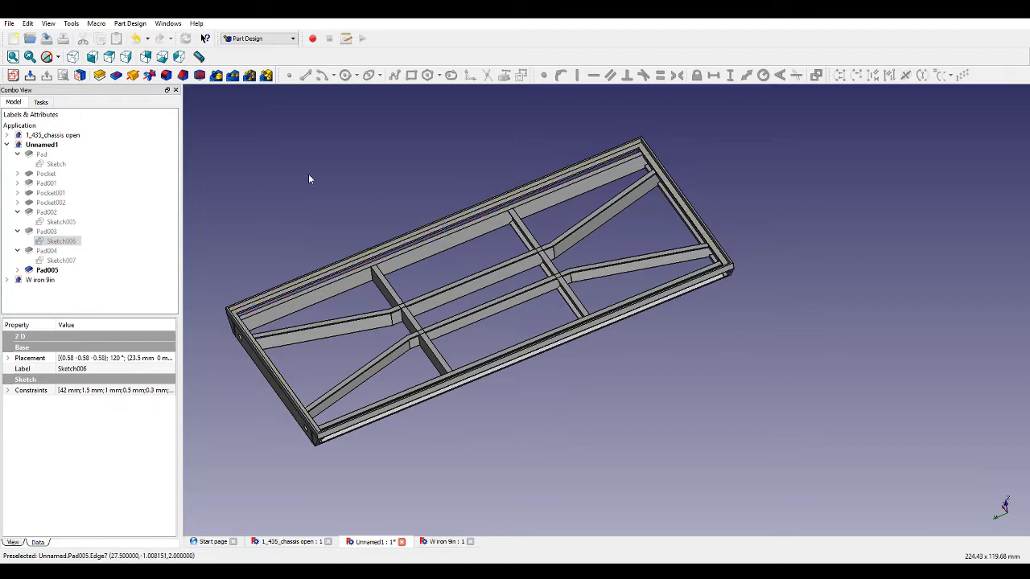
{"action": "double_click", "coordinate": [48, 260]}
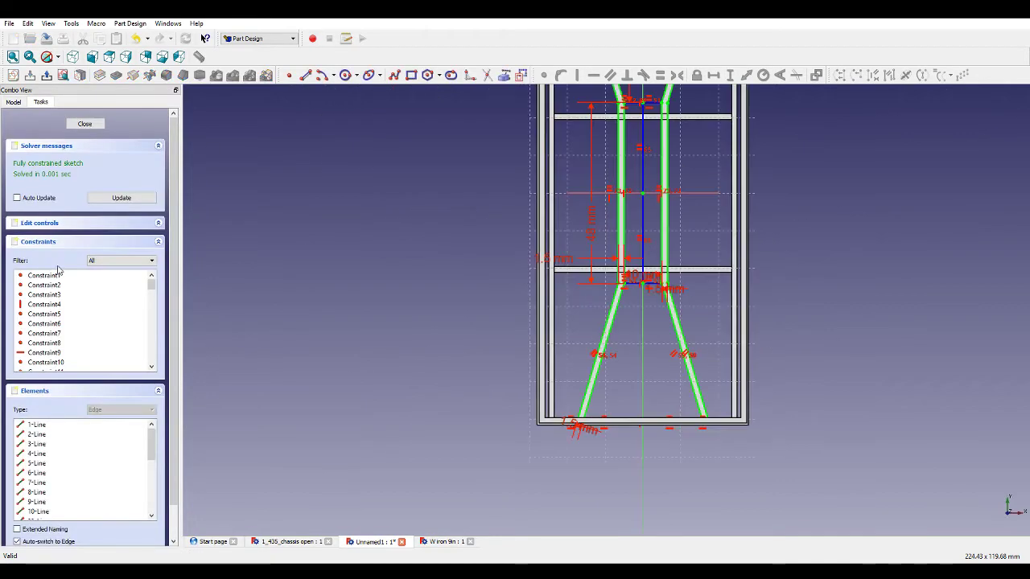
{"action": "scroll", "coordinate": [636, 178], "scroll_direction": "up", "scroll_amount": 4}
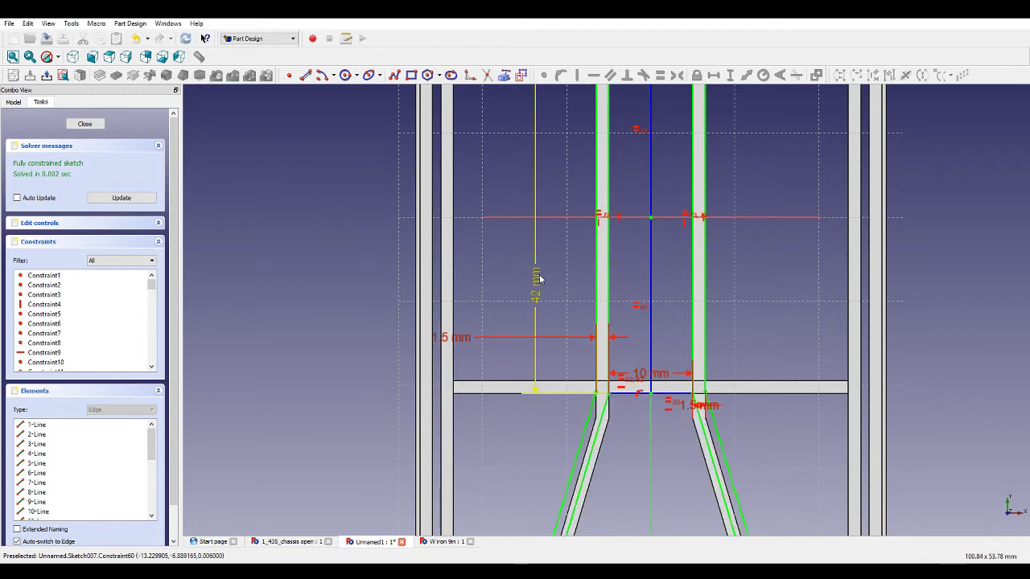
{"action": "scroll", "coordinate": [538, 282], "scroll_direction": "down", "scroll_amount": 4}
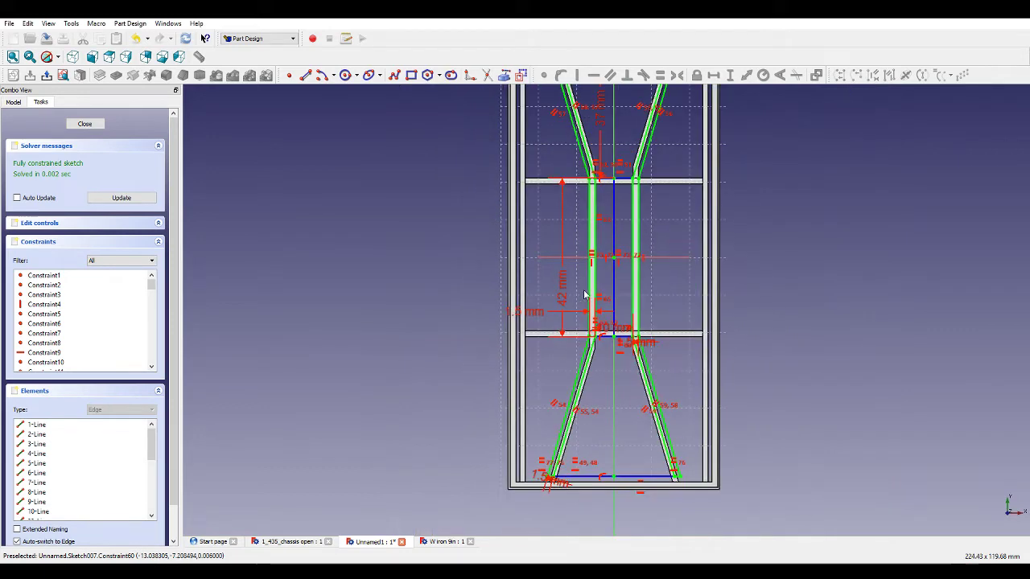
{"action": "left_click", "coordinate": [111, 194]}
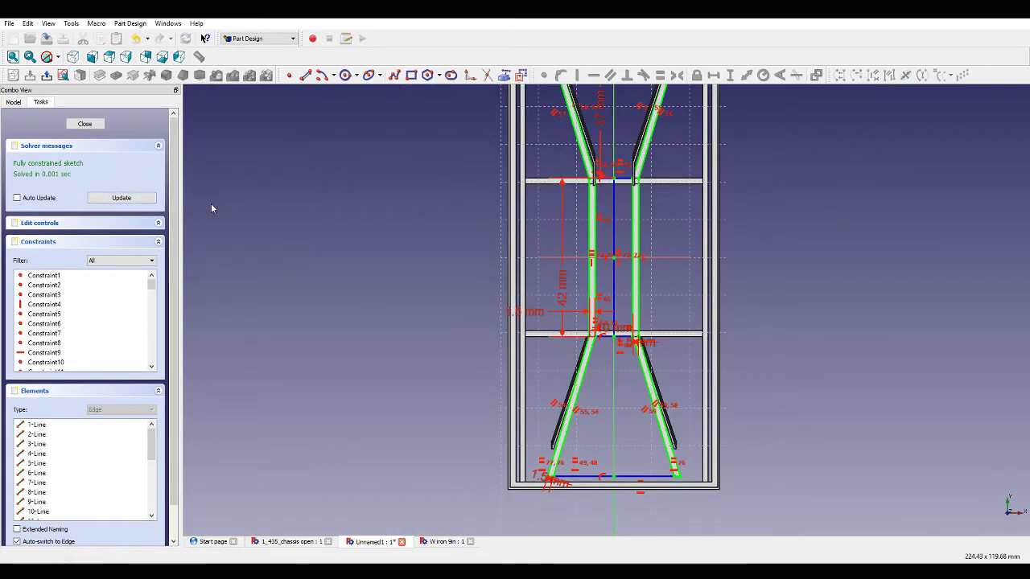
{"action": "scroll", "coordinate": [571, 281], "scroll_direction": "down", "scroll_amount": 4}
{"action": "scroll", "coordinate": [585, 194], "scroll_direction": "up", "scroll_amount": 5}
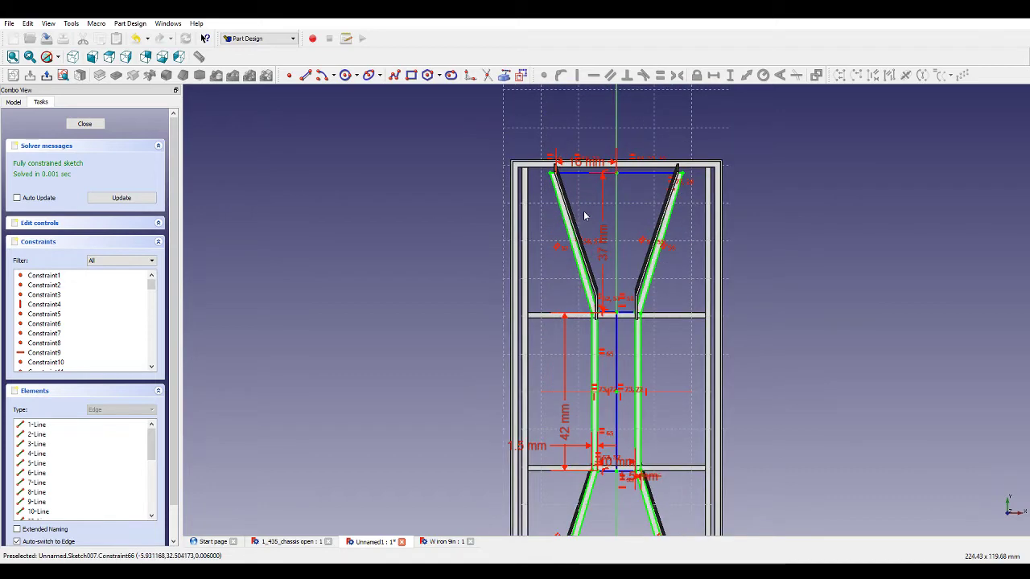
{"action": "scroll", "coordinate": [584, 216], "scroll_direction": "up", "scroll_amount": 2}
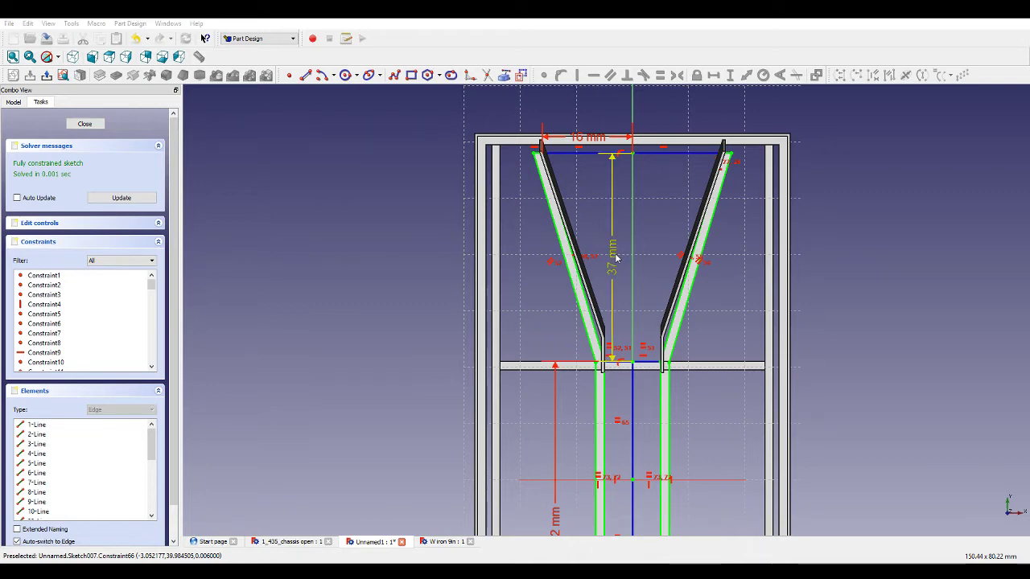
{"action": "key", "text": "Return"}
{"action": "scroll", "coordinate": [620, 221], "scroll_direction": "down", "scroll_amount": 5}
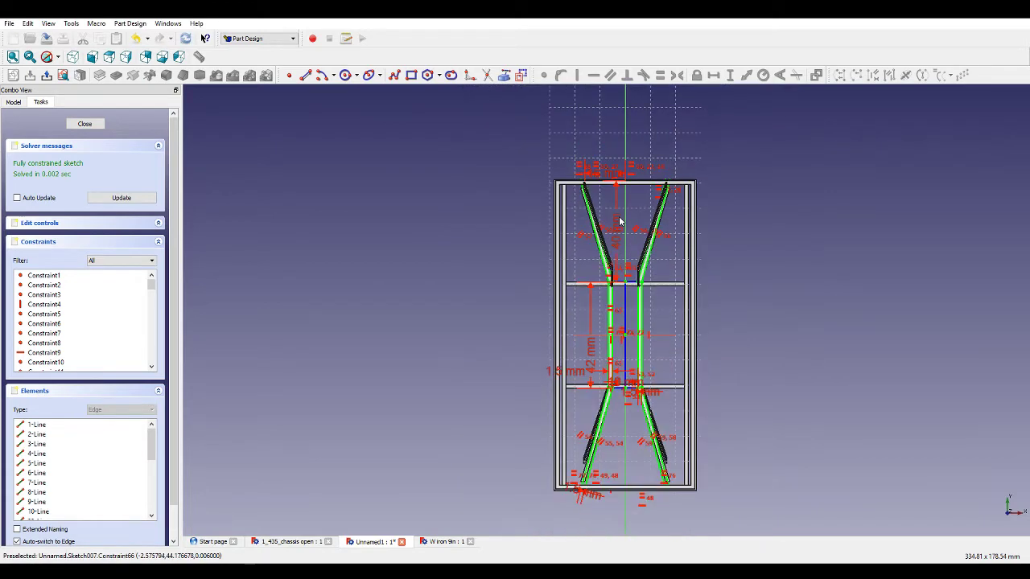
{"action": "scroll", "coordinate": [628, 379], "scroll_direction": "up", "scroll_amount": 3}
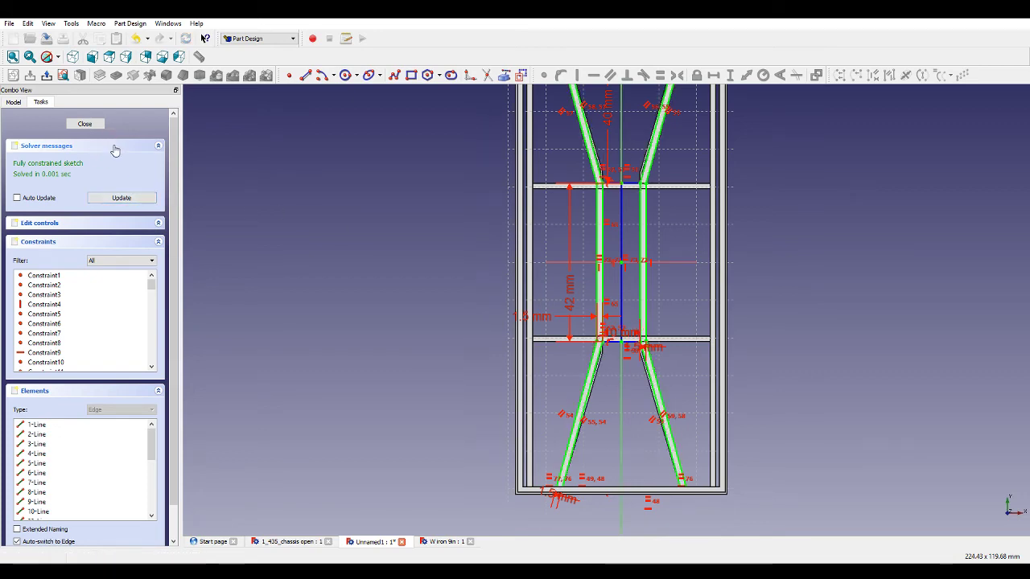
{"action": "left_click", "coordinate": [94, 126]}
Open the Pad005 bracing sketch and set the upper bent-section height dimension to 40 mm.
{"action": "middle_click_drag", "start_coordinate": [508, 301], "coordinate": [460, 230]}
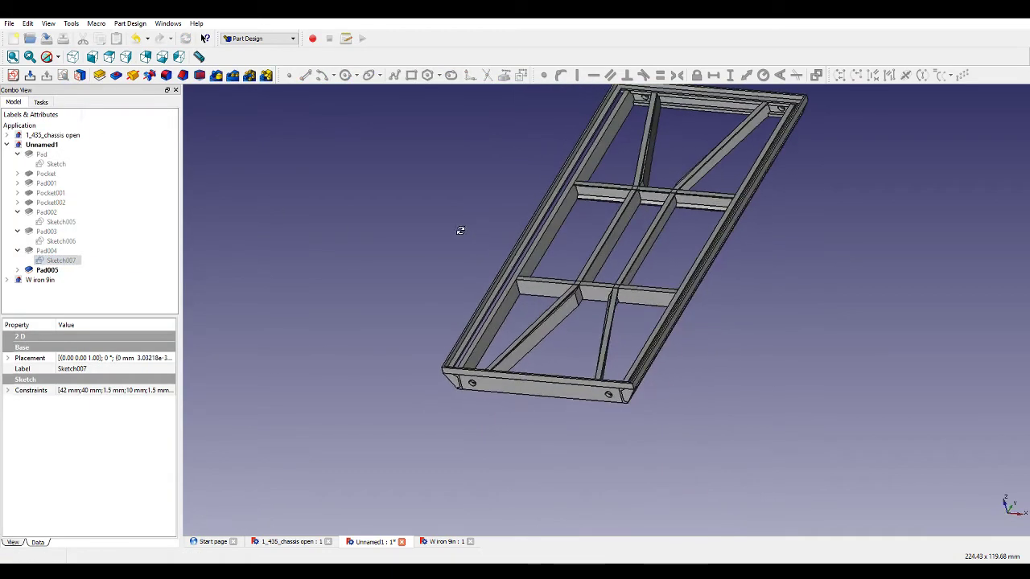
{"action": "left_click", "coordinate": [18, 269]}
{"action": "double_click", "coordinate": [57, 279]}
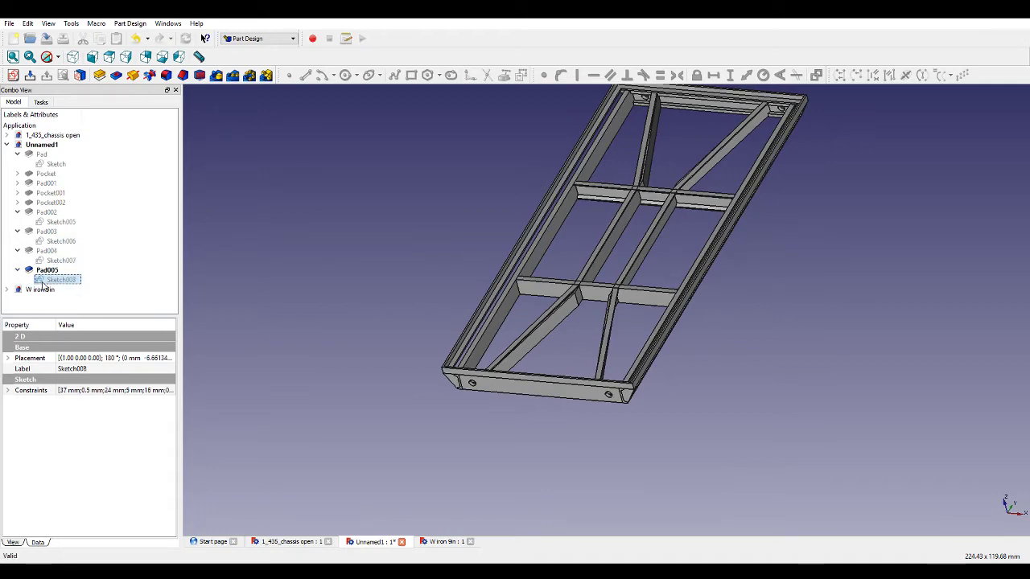
{"action": "scroll", "coordinate": [557, 200], "scroll_direction": "up", "scroll_amount": 2}
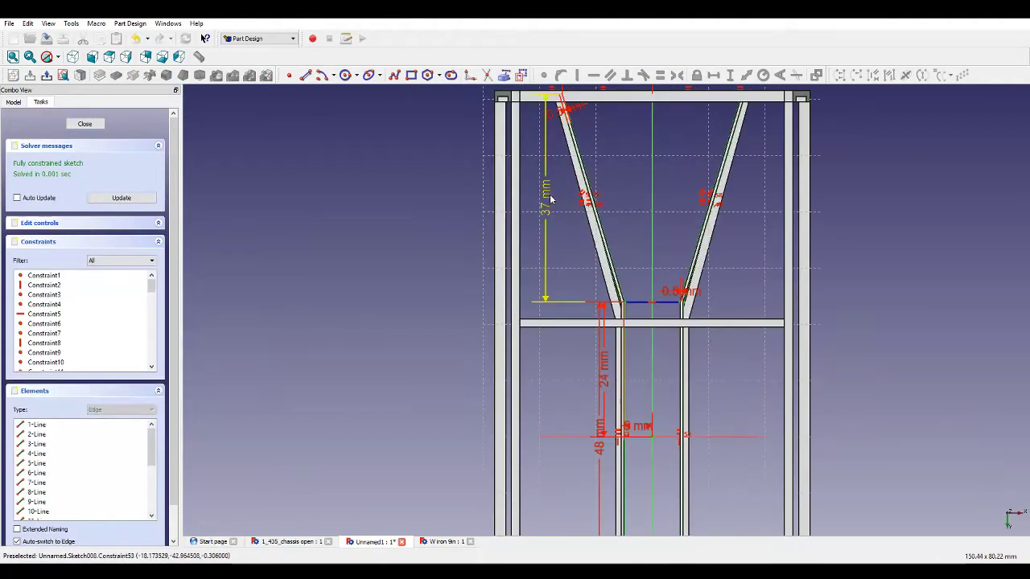
{"action": "double_click", "coordinate": [551, 198]}
{"action": "type", "text": "40"}
{"action": "key", "text": "Return"}
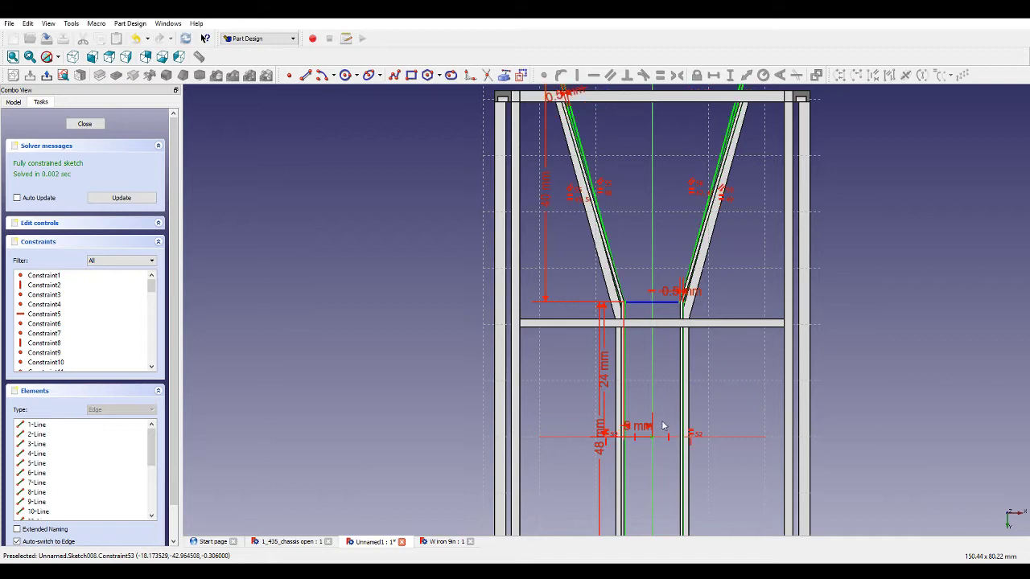
Set the bracing sketch's lower vertical dimension to 42 mm and the straight-section length to 21 mm.
{"action": "double_click", "coordinate": [598, 449]}
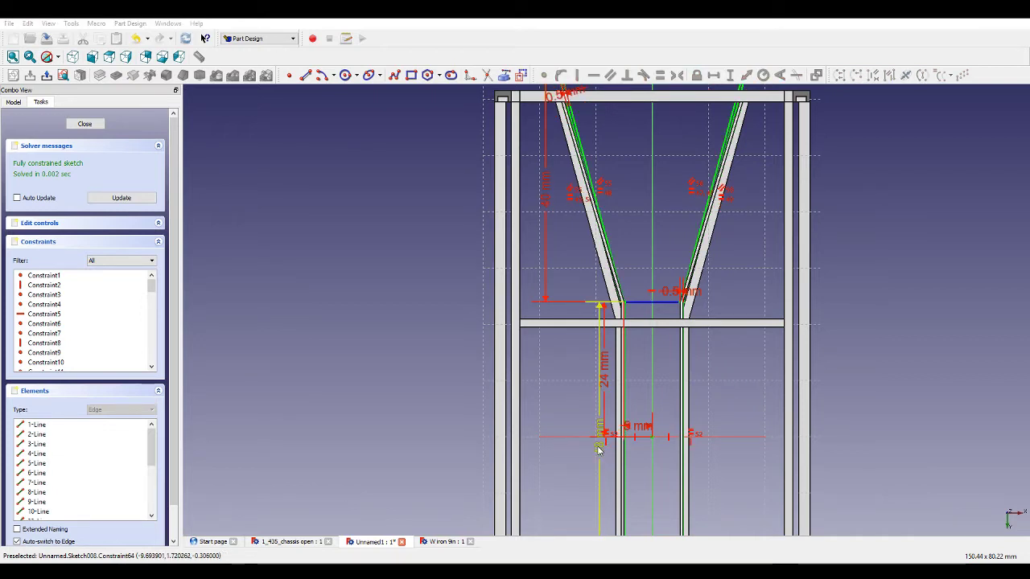
{"action": "type", "text": "42"}
{"action": "key", "text": "Return"}
{"action": "left_click_drag", "start_coordinate": [600, 409], "coordinate": [580, 407]}
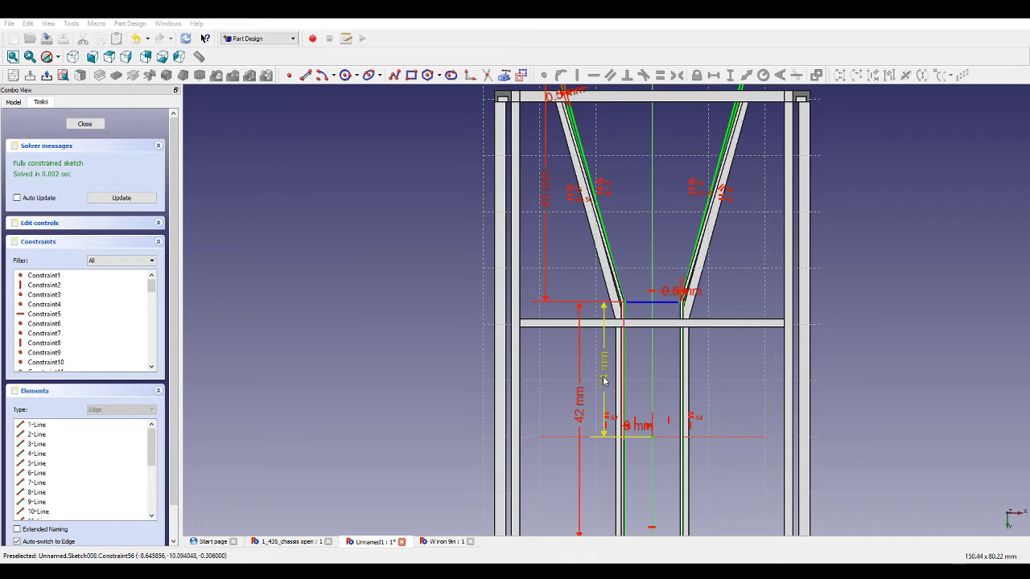
{"action": "key", "text": "Return"}
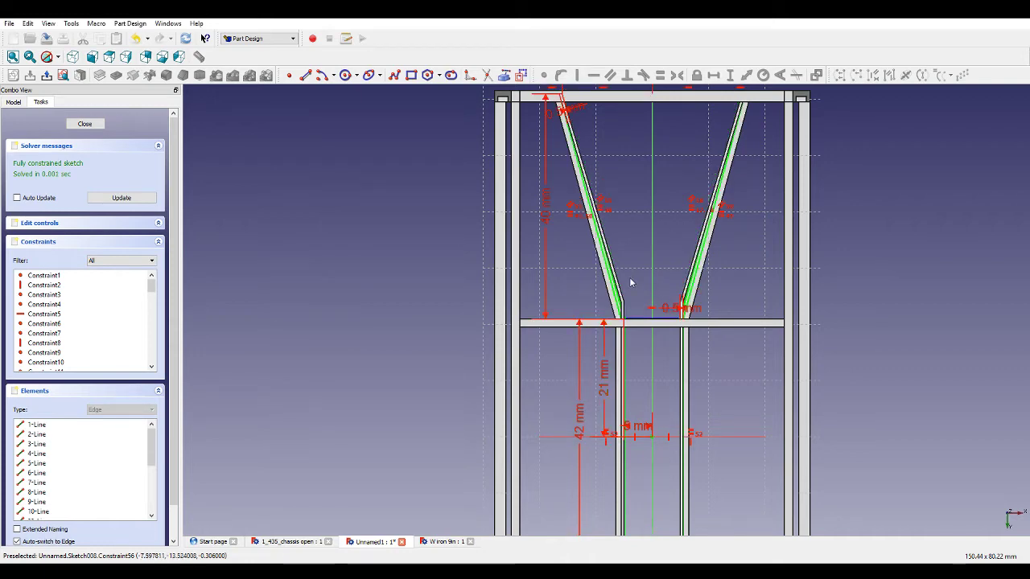
{"action": "scroll", "coordinate": [618, 322], "scroll_direction": "up", "scroll_amount": 5}
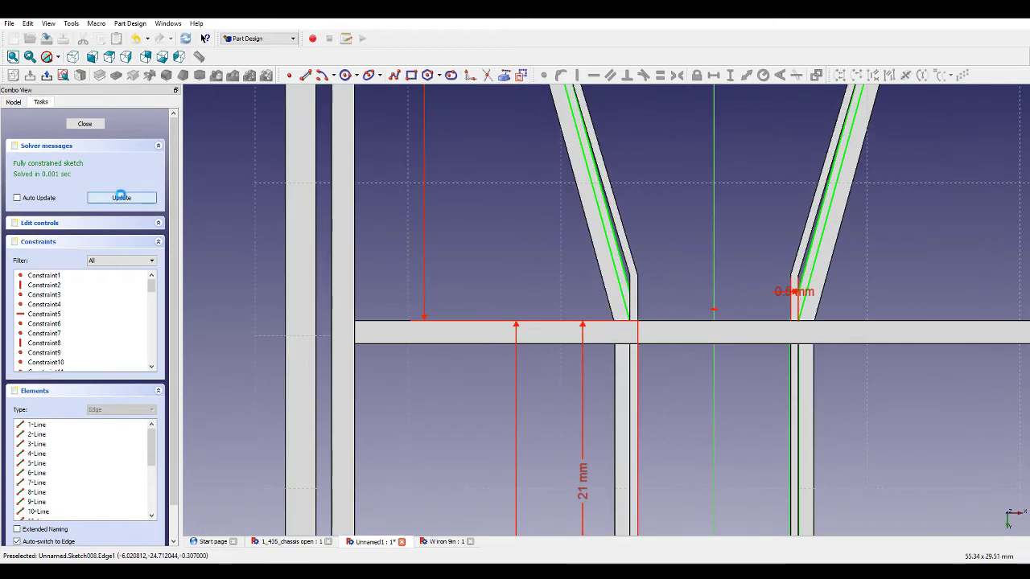
{"action": "scroll", "coordinate": [725, 416], "scroll_direction": "down", "scroll_amount": 8}
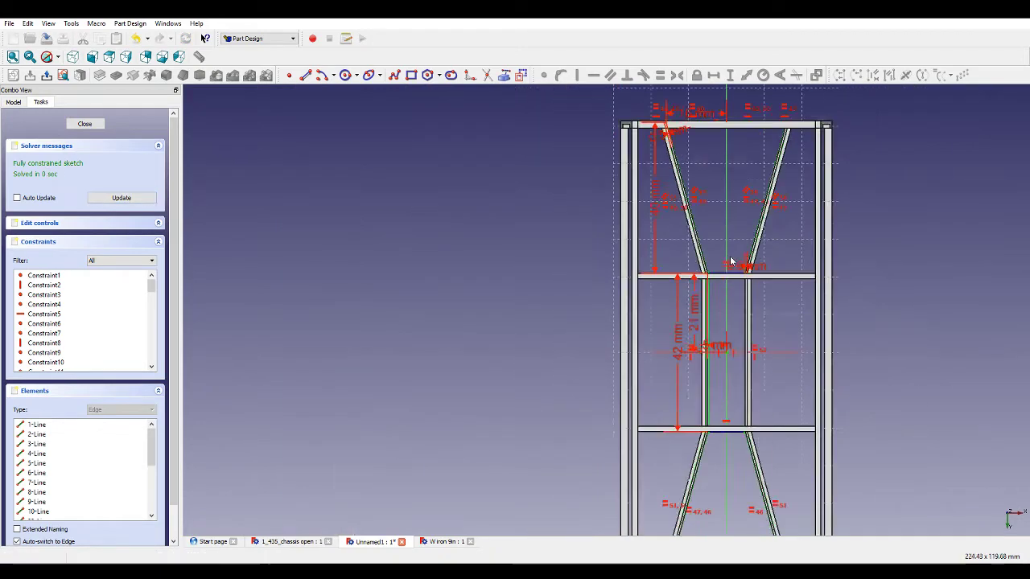
Inspect the updated bracing sketch in the 3D view and close the sketch.
{"action": "mouse_move", "coordinate": [726, 416]}
{"action": "middle_mouse_down"}
{"action": "mouse_move", "coordinate": [628, 311]}
{"action": "mouse_move", "coordinate": [530, 230]}
{"action": "mouse_move", "coordinate": [529, 278]}
{"action": "middle_mouse_up"}
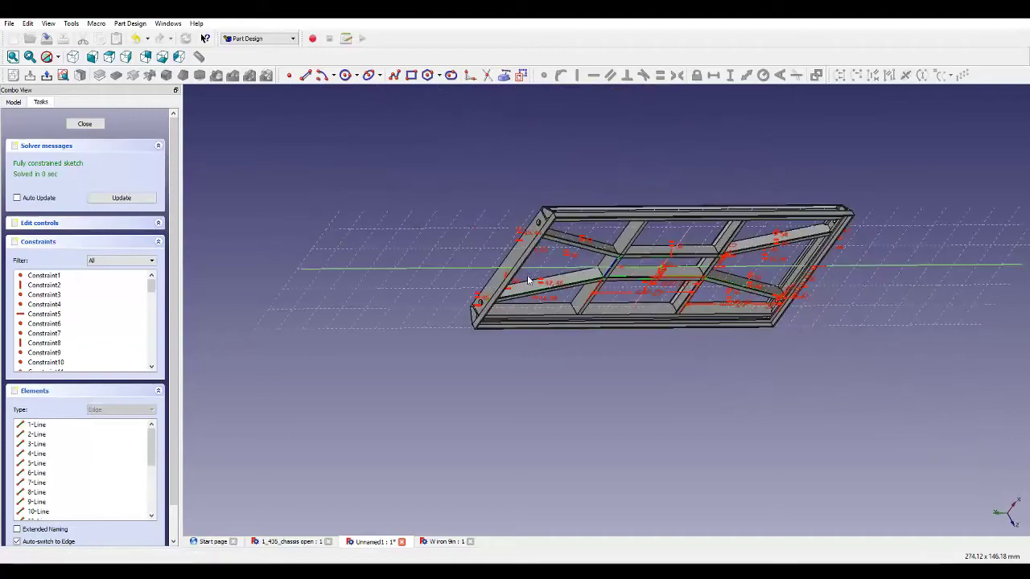
{"action": "scroll", "coordinate": [726, 226], "scroll_direction": "up", "scroll_amount": 4}
{"action": "scroll", "coordinate": [726, 226], "scroll_direction": "up", "scroll_amount": 4}
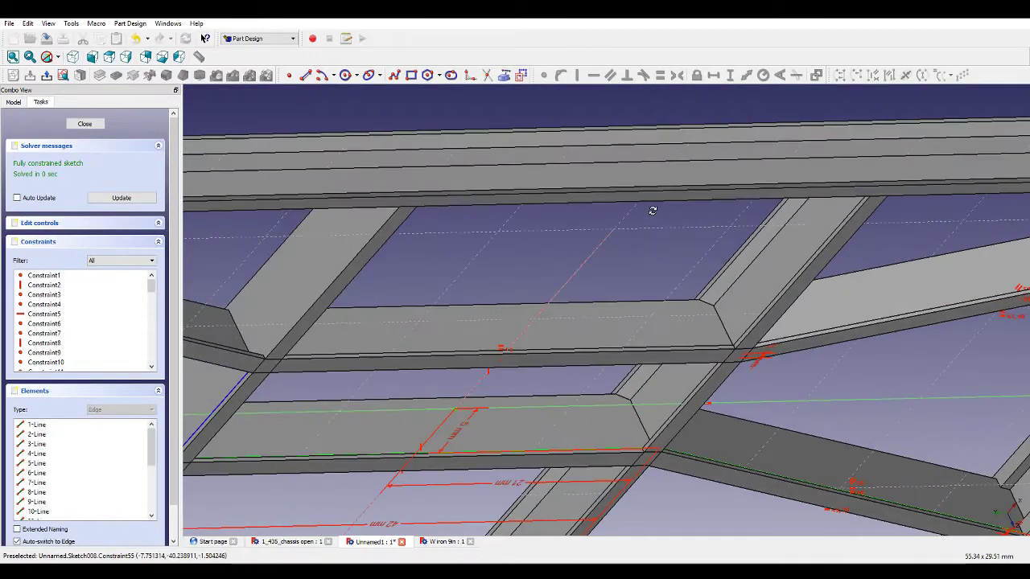
{"action": "scroll", "coordinate": [693, 280], "scroll_direction": "down", "scroll_amount": 5}
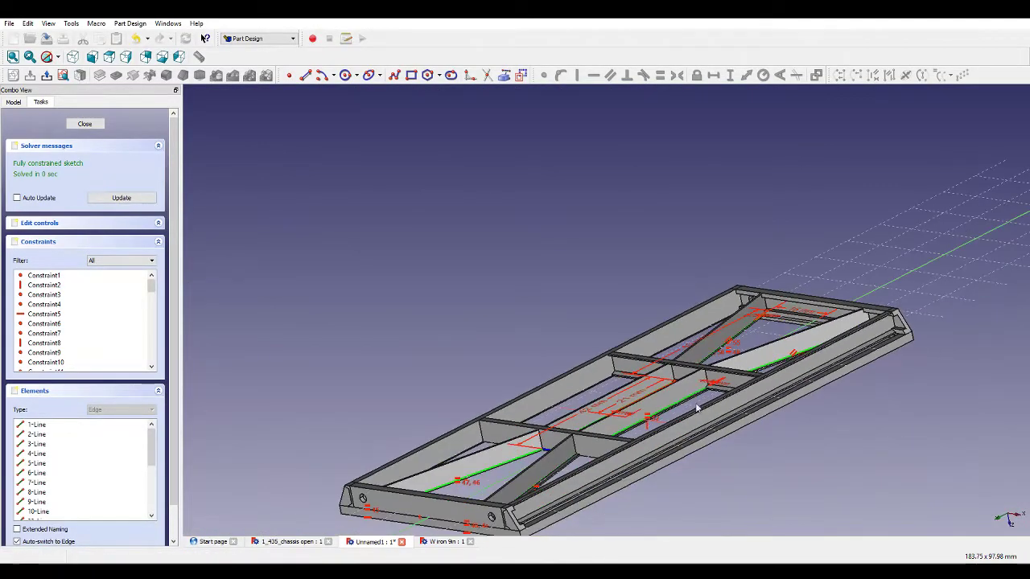
{"action": "scroll", "coordinate": [697, 408], "scroll_direction": "up", "scroll_amount": 3}
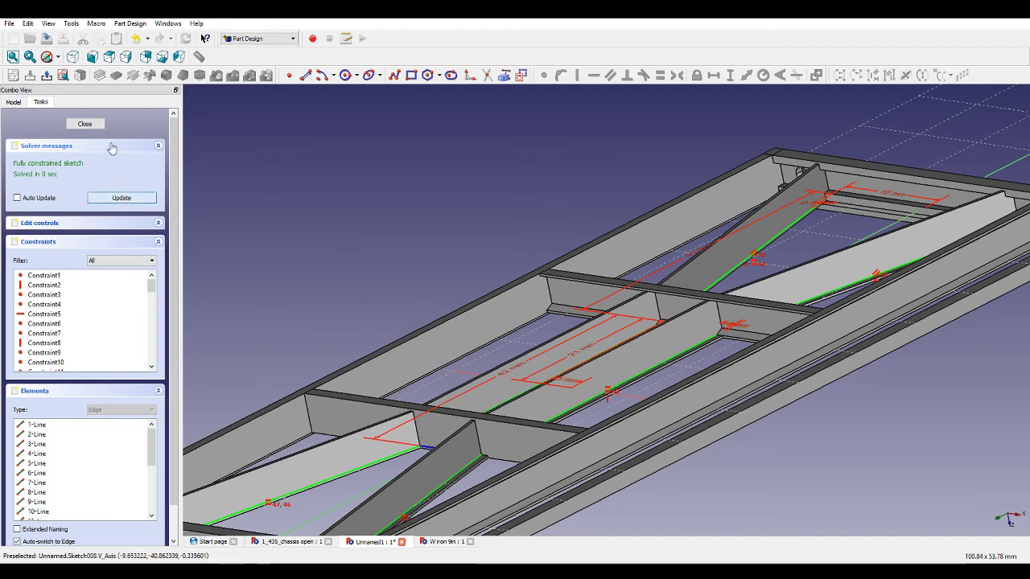
{"action": "left_click", "coordinate": [84, 124]}
Examine the chassis cross members and bracing joints around Pad005 in the 3D view.
{"action": "middle_click_drag", "start_coordinate": [413, 200], "coordinate": [457, 214]}
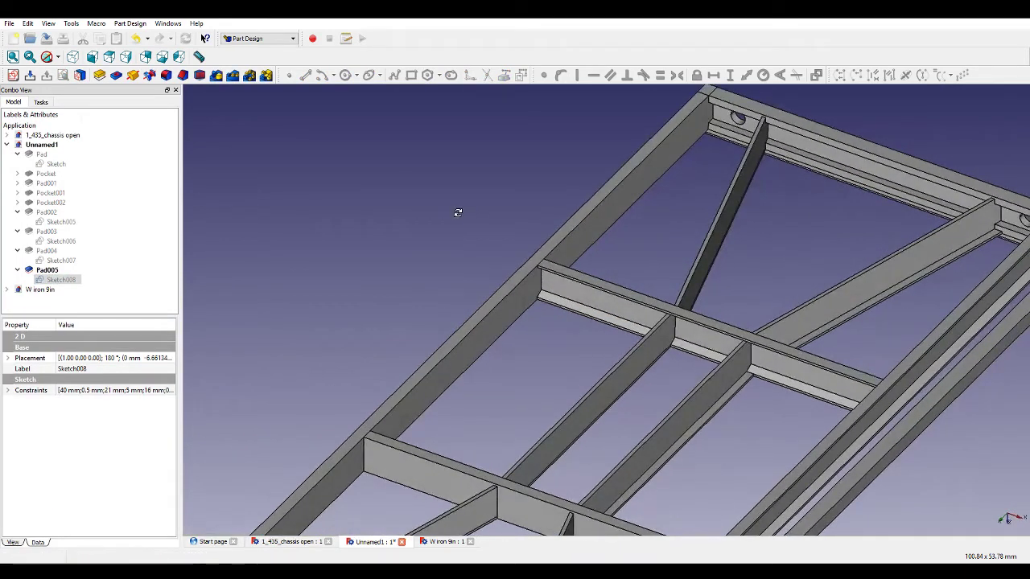
{"action": "scroll", "coordinate": [673, 259], "scroll_direction": "up", "scroll_amount": 6}
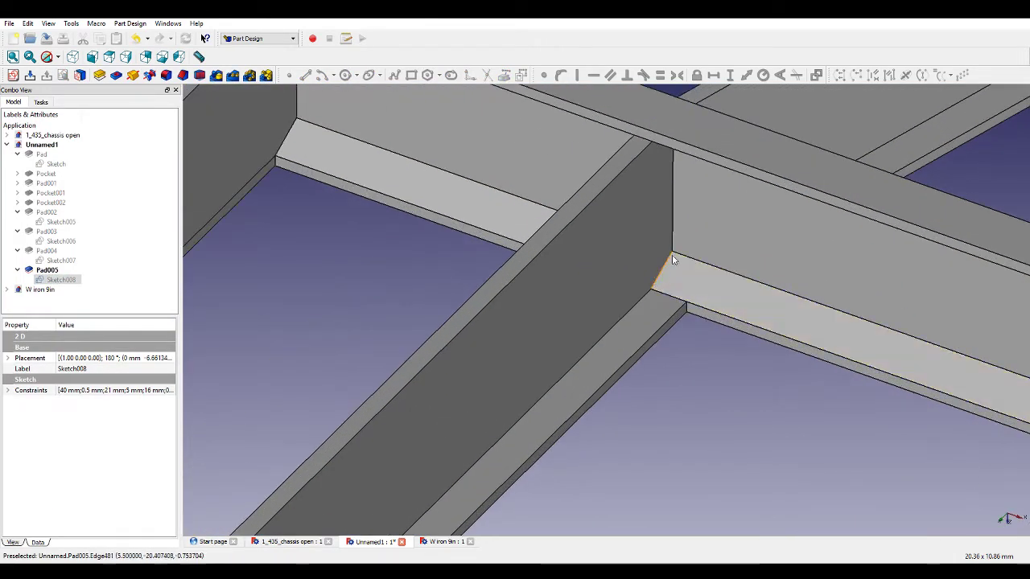
{"action": "scroll", "coordinate": [684, 325], "scroll_direction": "down", "scroll_amount": 5}
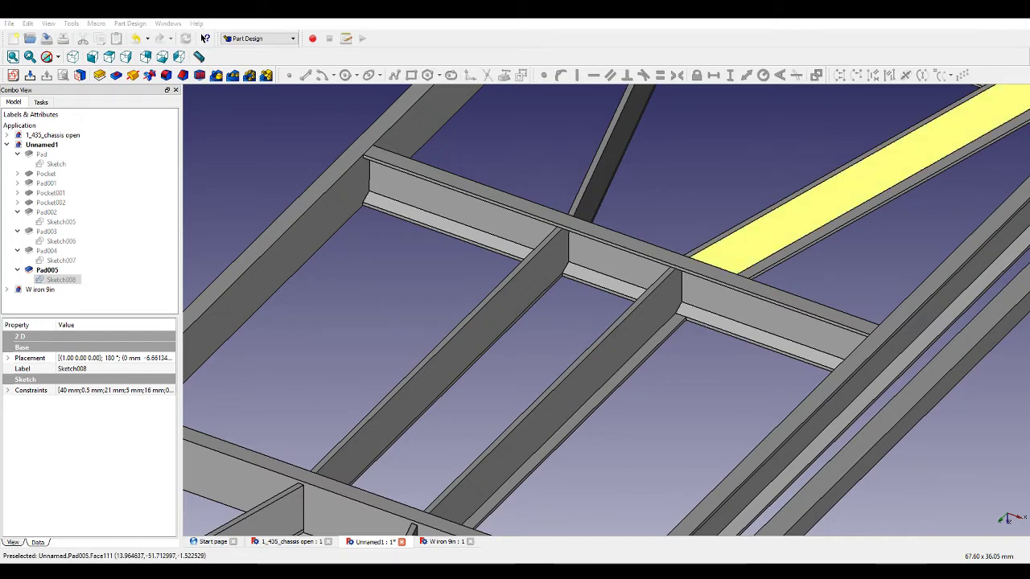
{"action": "scroll", "coordinate": [719, 260], "scroll_direction": "down", "scroll_amount": 3}
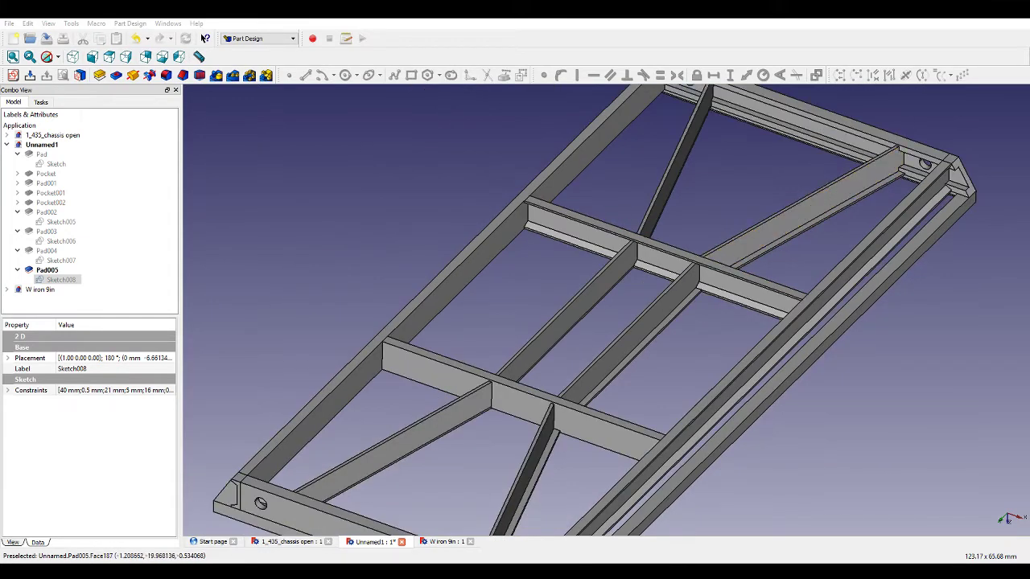
{"action": "scroll", "coordinate": [633, 259], "scroll_direction": "up", "scroll_amount": 4}
{"action": "scroll", "coordinate": [632, 233], "scroll_direction": "up", "scroll_amount": 2}
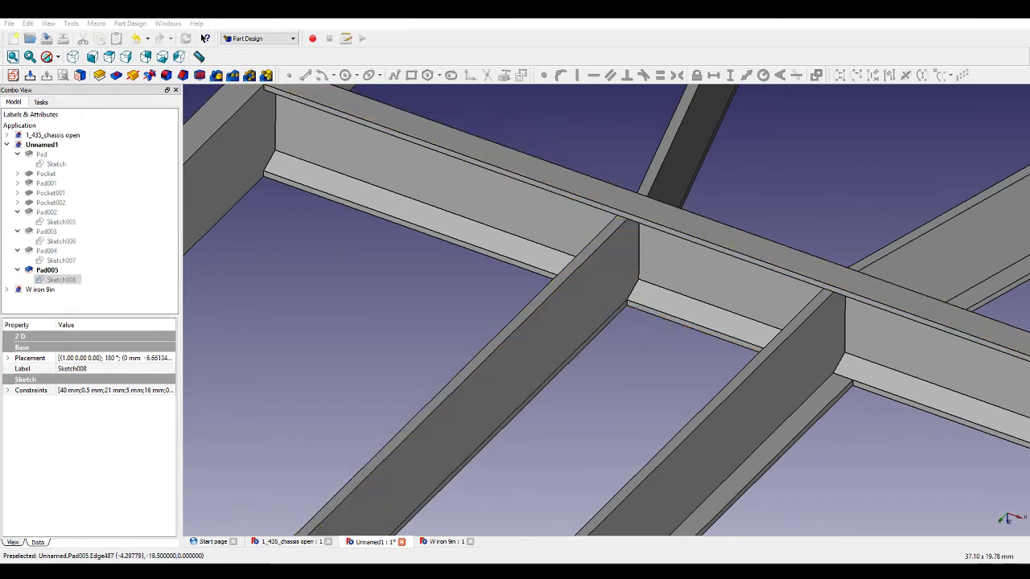
{"action": "scroll", "coordinate": [628, 230], "scroll_direction": "up", "scroll_amount": 8}
{"action": "scroll", "coordinate": [483, 338], "scroll_direction": "down", "scroll_amount": 5}
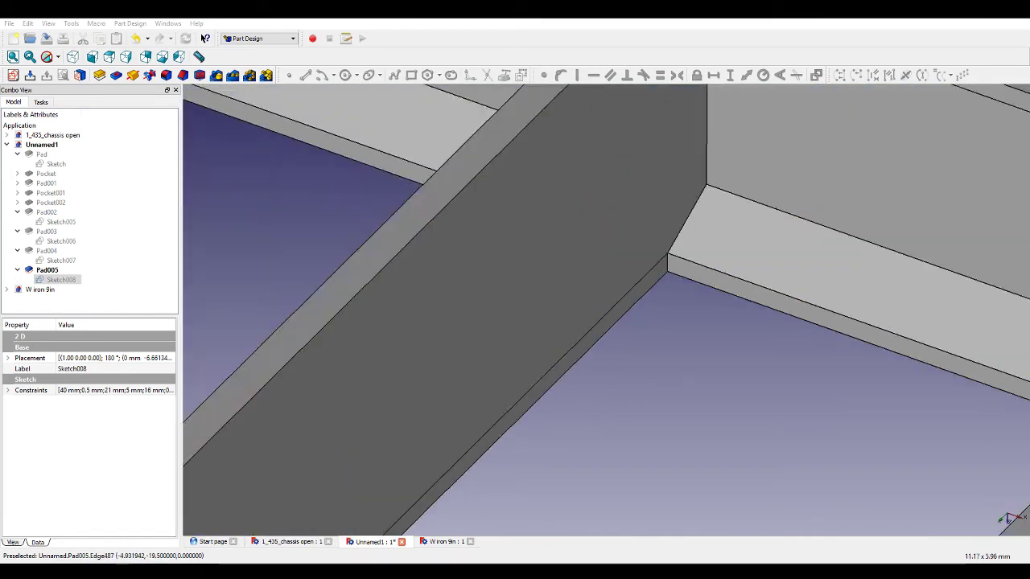
{"action": "scroll", "coordinate": [648, 157], "scroll_direction": "down", "scroll_amount": 6}
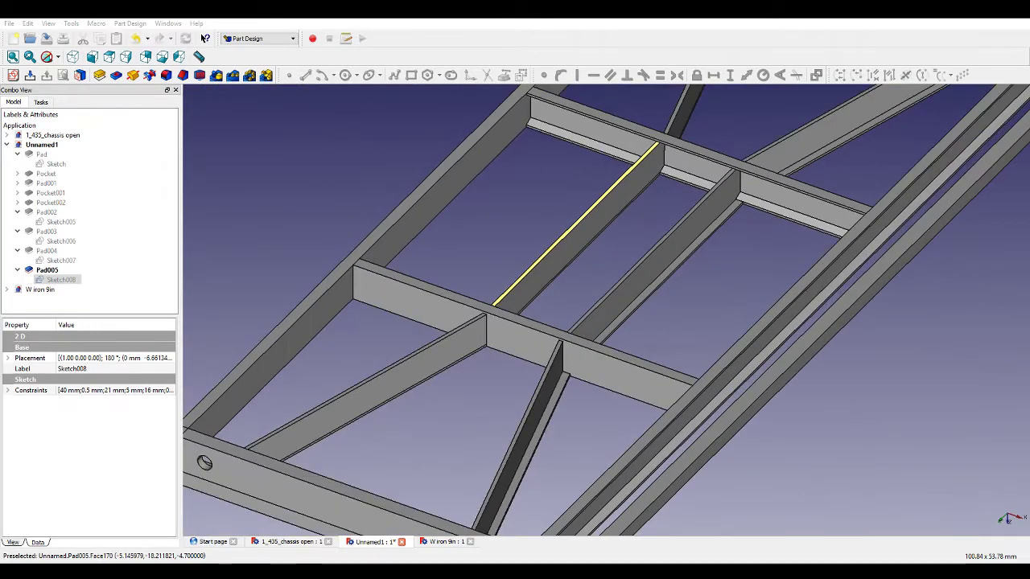
Create a new sketch on the top face of Pad005.
{"action": "left_click", "coordinate": [644, 158]}
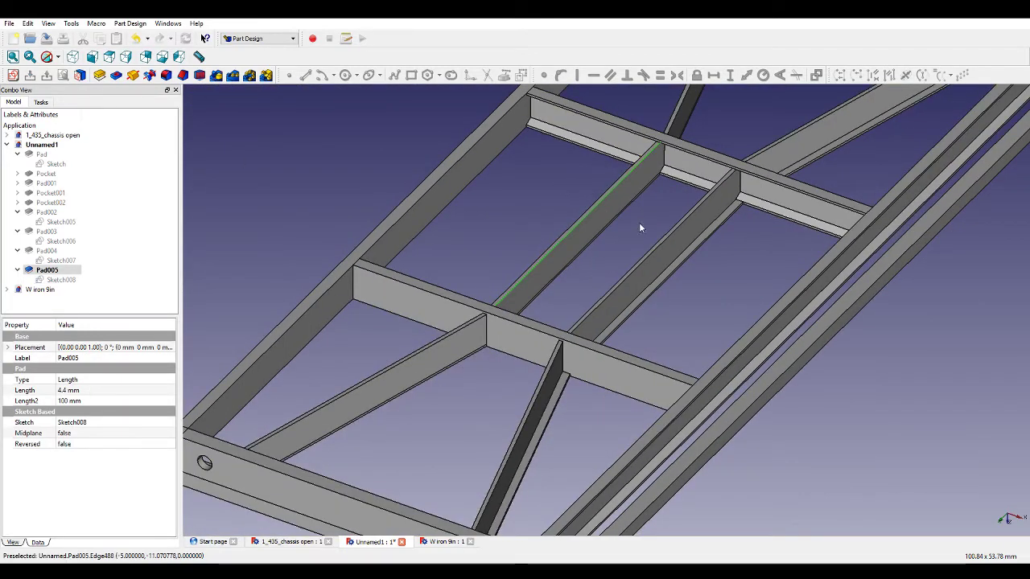
{"action": "scroll", "coordinate": [441, 333], "scroll_direction": "up", "scroll_amount": 3}
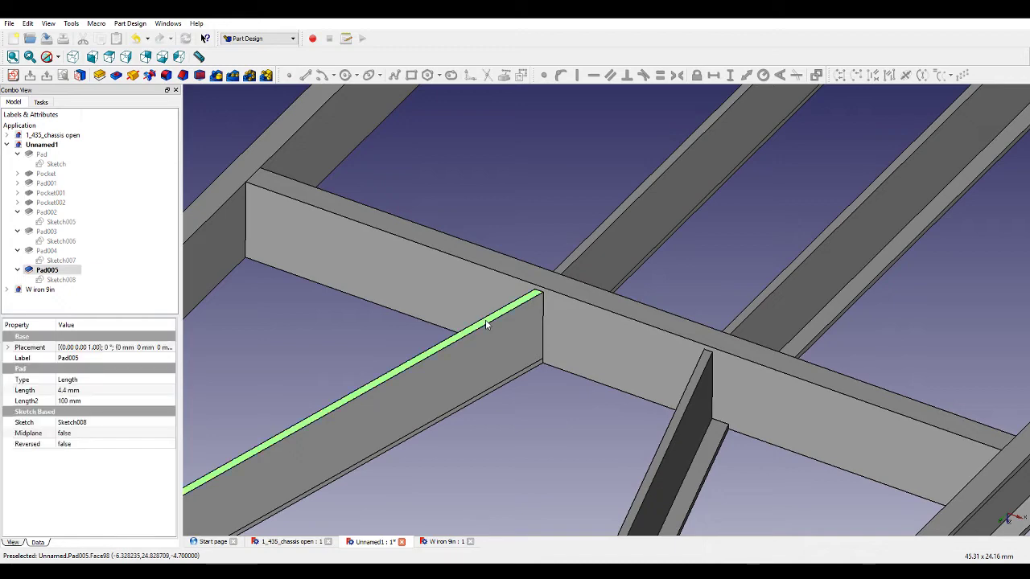
{"action": "left_click", "coordinate": [13, 75]}
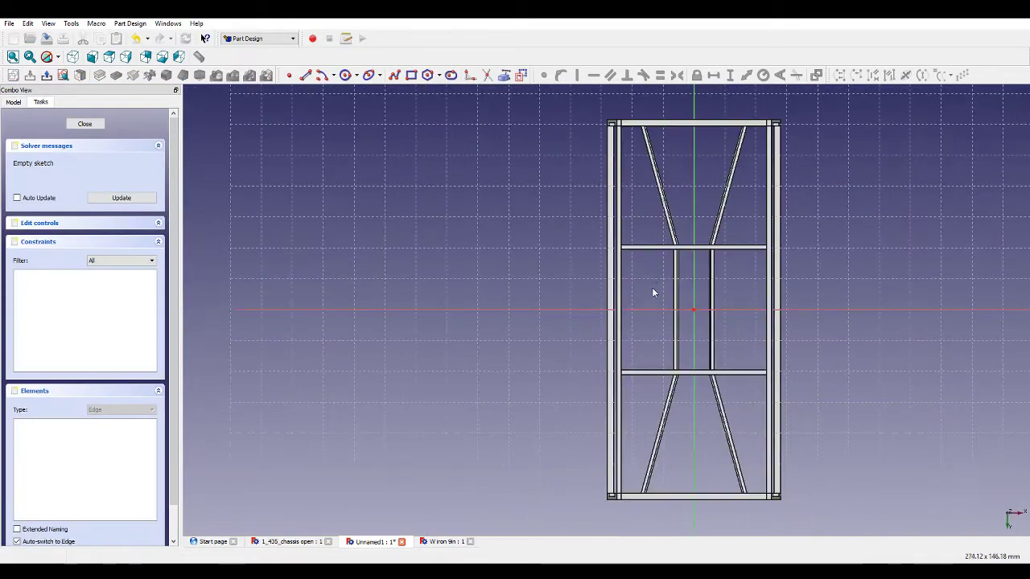
{"action": "scroll", "coordinate": [681, 190], "scroll_direction": "up", "scroll_amount": 5}
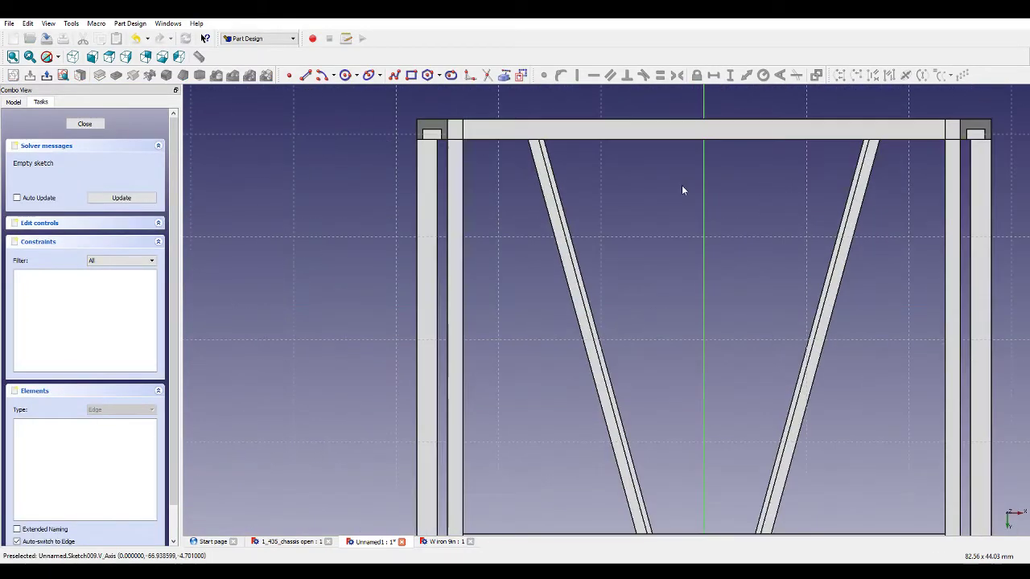
Sketch a closed polyline outlining a left bent bracing bar from the top rail past both cross members to the bottom rail.
{"action": "left_click", "coordinate": [394, 75]}
{"action": "left_click", "coordinate": [521, 75]}
{"action": "left_click", "coordinate": [523, 160]}
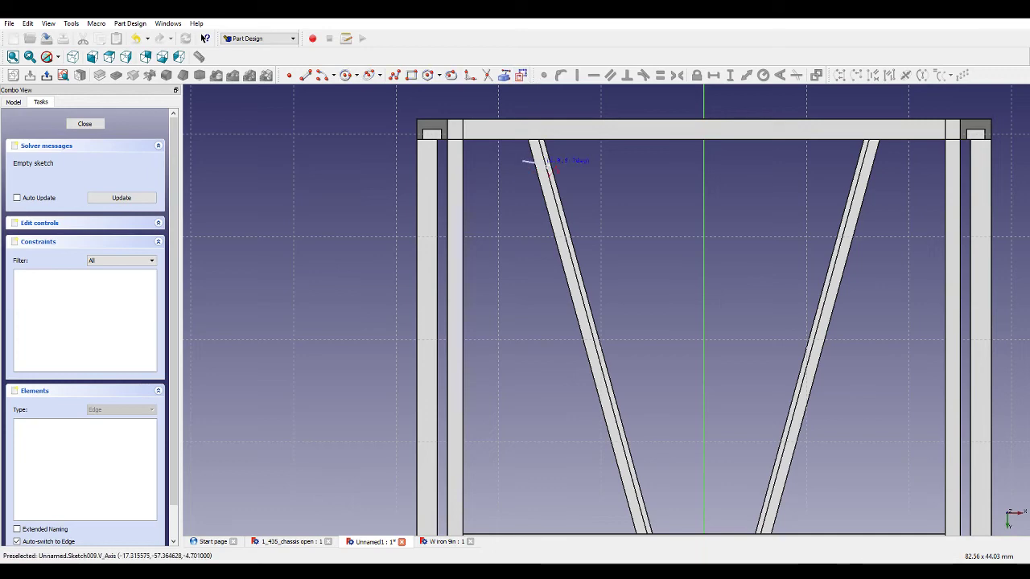
{"action": "left_click", "coordinate": [567, 160]}
{"action": "scroll", "coordinate": [682, 350], "scroll_direction": "down", "scroll_amount": 4}
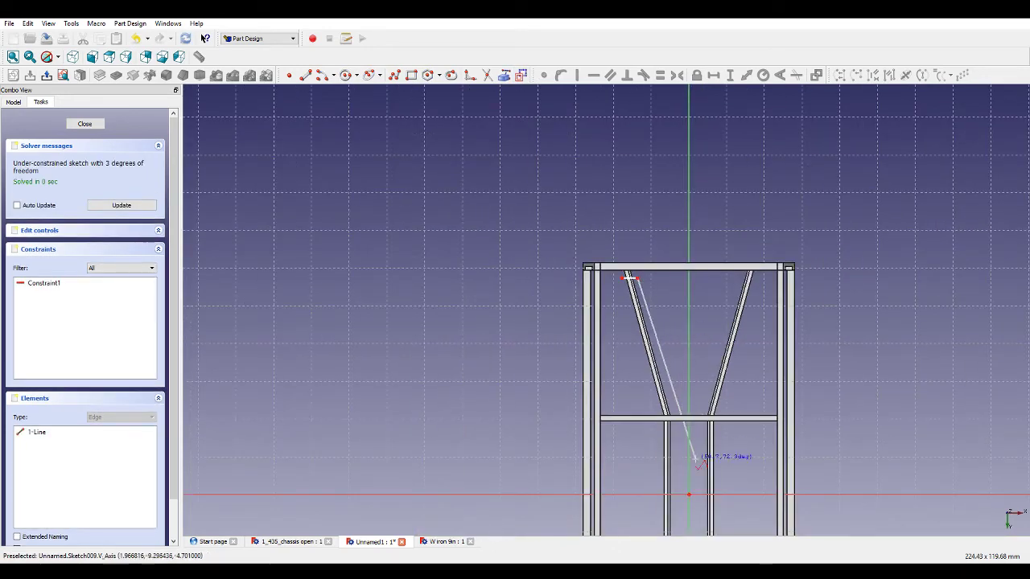
{"action": "scroll", "coordinate": [696, 459], "scroll_direction": "up", "scroll_amount": 3}
{"action": "left_click", "coordinate": [649, 355]}
{"action": "scroll", "coordinate": [680, 356], "scroll_direction": "down", "scroll_amount": 5}
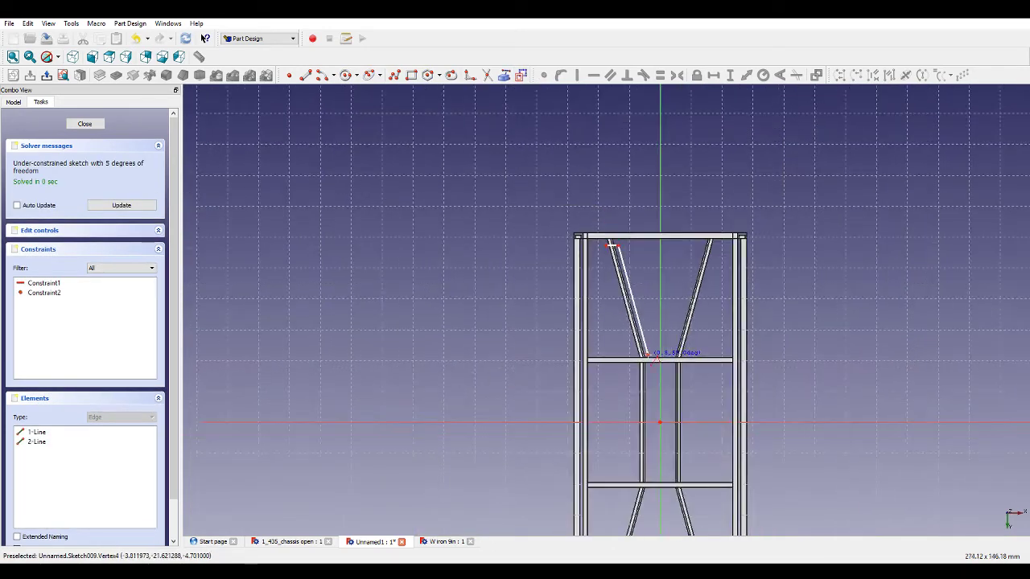
{"action": "scroll", "coordinate": [657, 406], "scroll_direction": "up", "scroll_amount": 5}
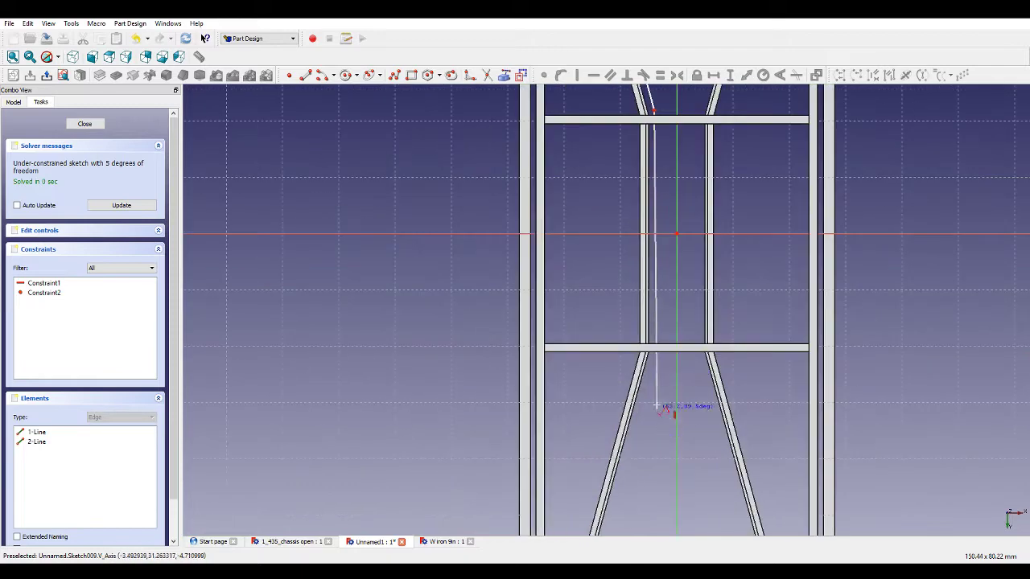
{"action": "left_click", "coordinate": [654, 353]}
{"action": "scroll", "coordinate": [660, 364], "scroll_direction": "down", "scroll_amount": 5}
{"action": "scroll", "coordinate": [653, 440], "scroll_direction": "up", "scroll_amount": 3}
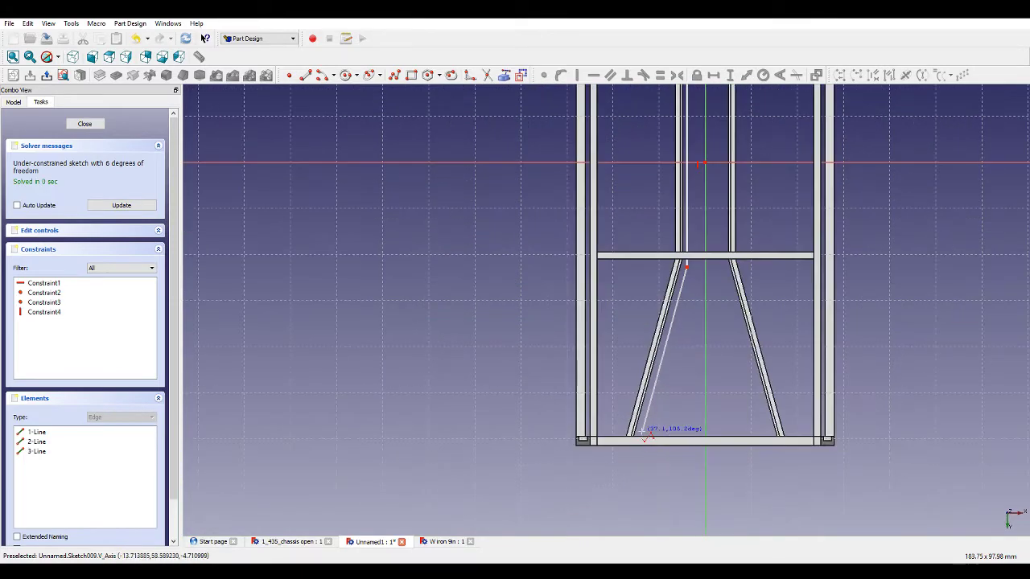
{"action": "left_click", "coordinate": [642, 441]}
{"action": "left_click", "coordinate": [618, 432]}
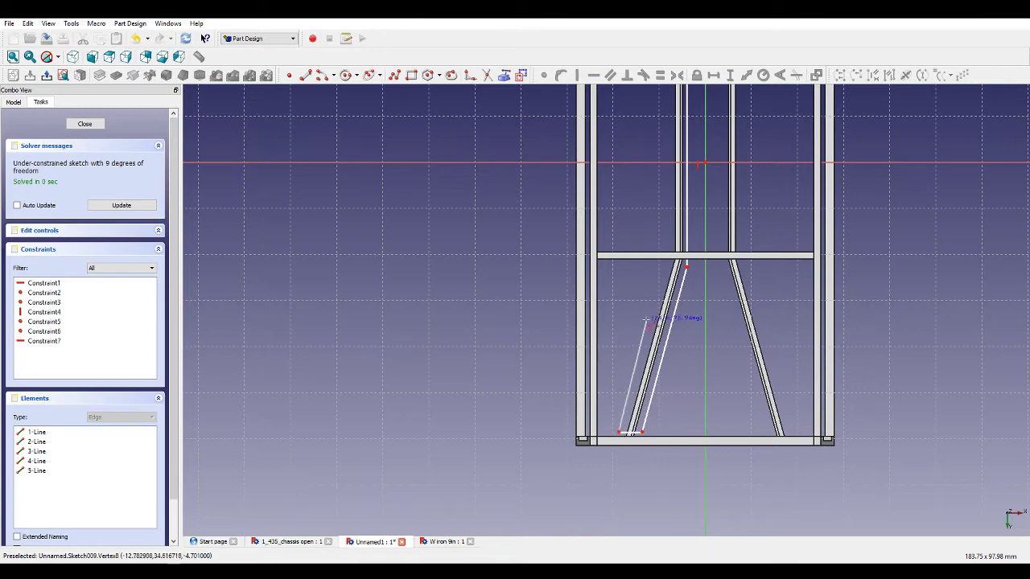
{"action": "left_click", "coordinate": [667, 273]}
{"action": "scroll", "coordinate": [667, 274], "scroll_direction": "down", "scroll_amount": 5}
{"action": "scroll", "coordinate": [661, 202], "scroll_direction": "up", "scroll_amount": 5}
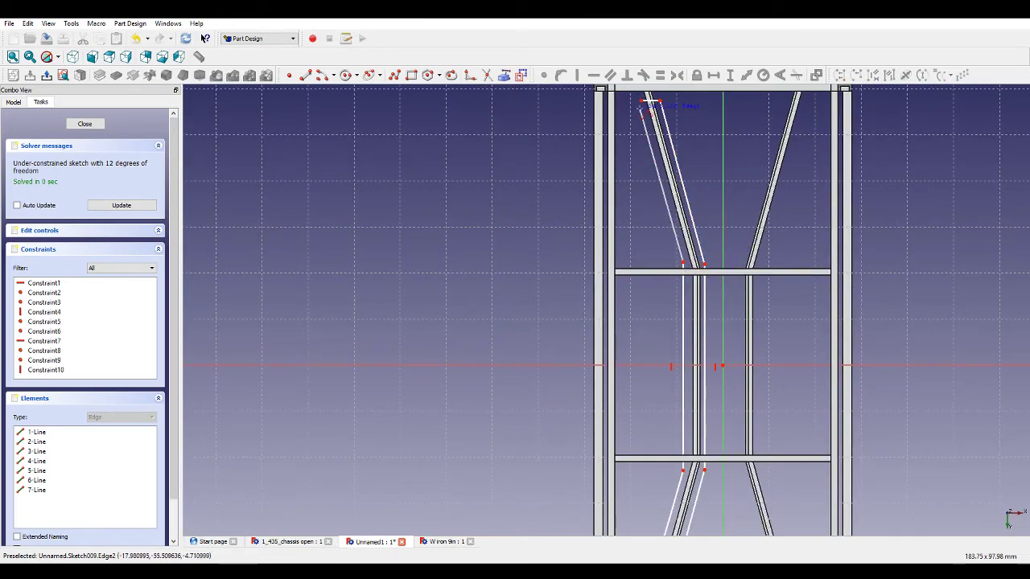
{"action": "left_click", "coordinate": [644, 100]}
{"action": "left_click", "coordinate": [643, 101]}
{"action": "scroll", "coordinate": [760, 201], "scroll_direction": "down", "scroll_amount": 2}
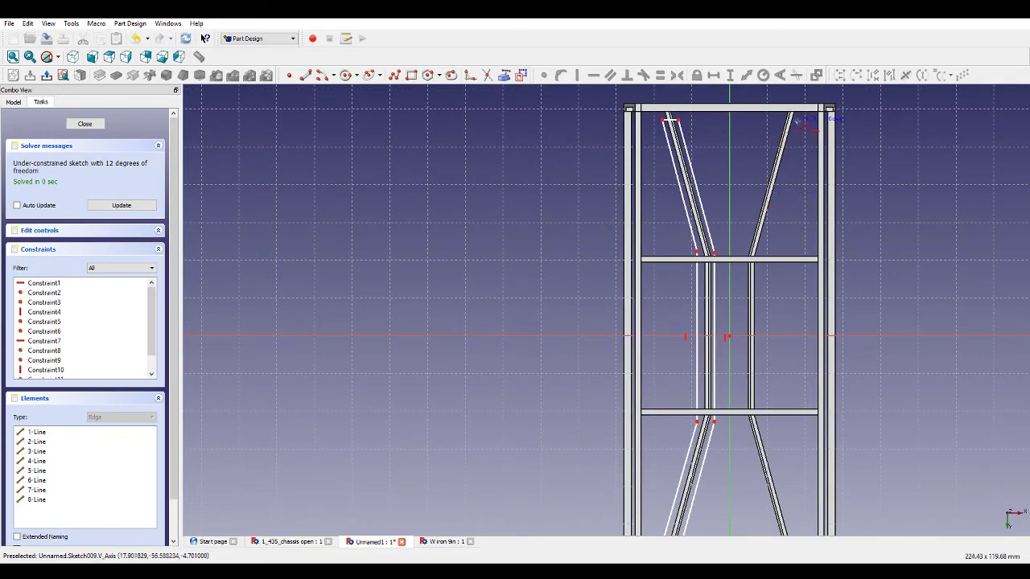
Sketch a closed polyline outlining the right bent bracing bar, mirroring the left one.
{"action": "left_click", "coordinate": [811, 122]}
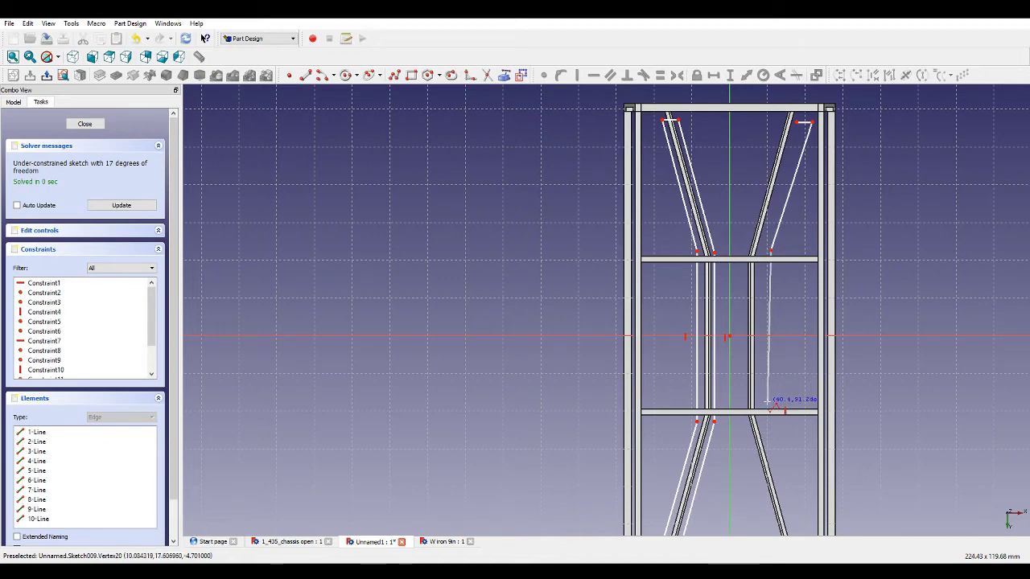
{"action": "left_click", "coordinate": [771, 408]}
{"action": "scroll", "coordinate": [784, 378], "scroll_direction": "down", "scroll_amount": 2}
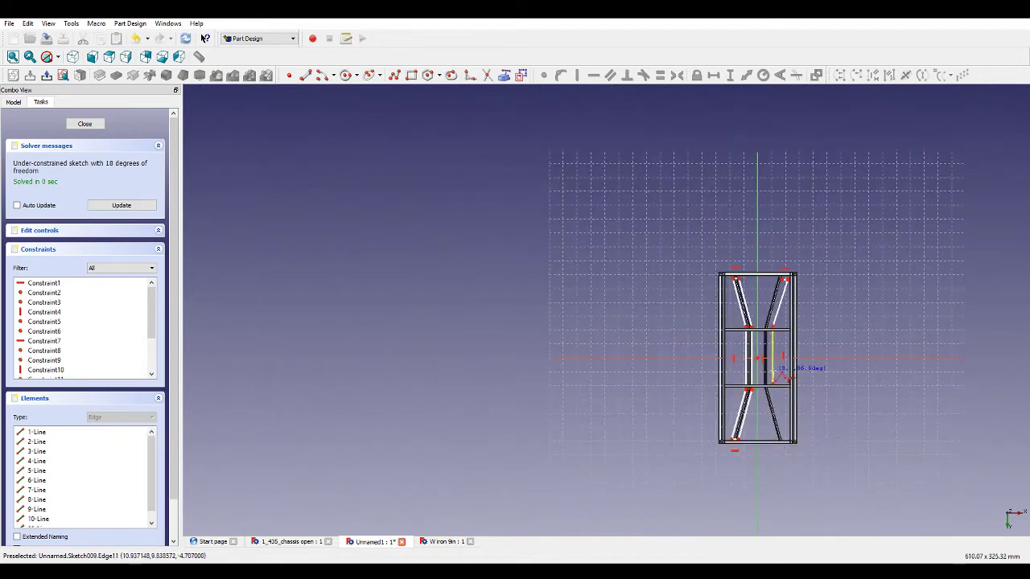
{"action": "scroll", "coordinate": [800, 426], "scroll_direction": "up", "scroll_amount": 5}
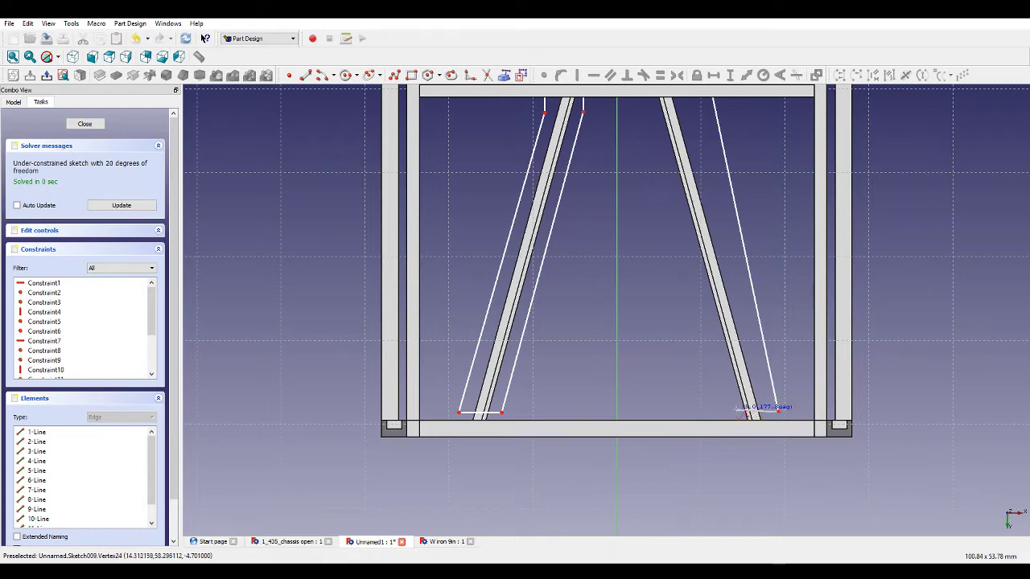
{"action": "scroll", "coordinate": [785, 419], "scroll_direction": "down", "scroll_amount": 5}
{"action": "scroll", "coordinate": [749, 323], "scroll_direction": "up", "scroll_amount": 4}
{"action": "left_click", "coordinate": [731, 289]}
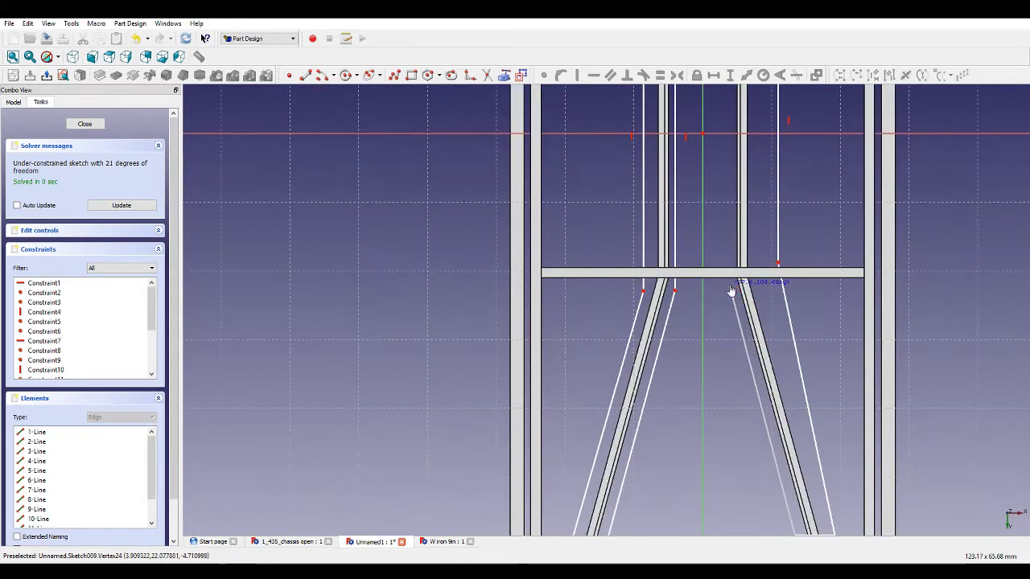
{"action": "scroll", "coordinate": [770, 331], "scroll_direction": "down", "scroll_amount": 4}
{"action": "scroll", "coordinate": [753, 167], "scroll_direction": "up", "scroll_amount": 5}
{"action": "left_click", "coordinate": [748, 188]}
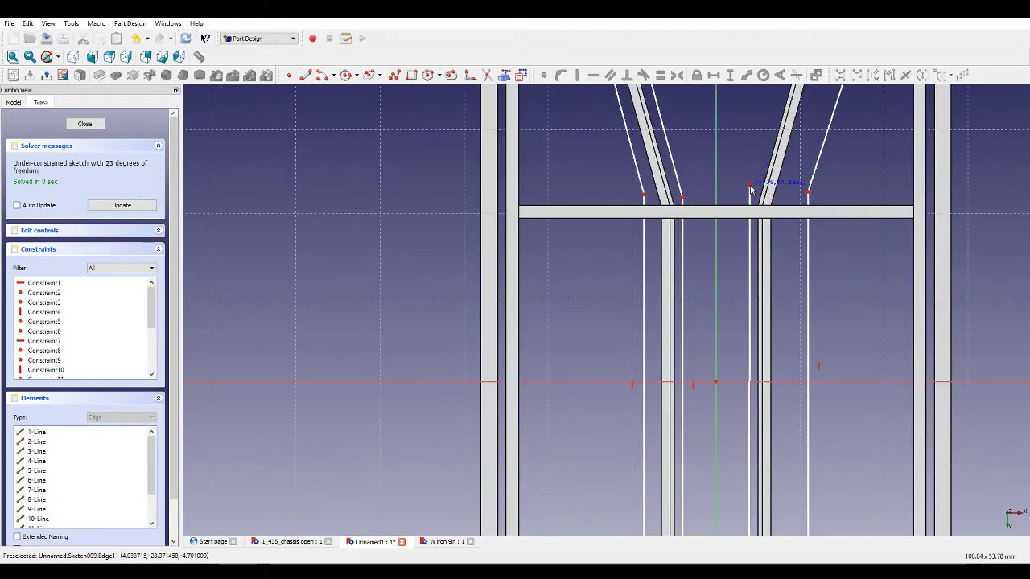
{"action": "scroll", "coordinate": [776, 267], "scroll_direction": "down", "scroll_amount": 5}
{"action": "scroll", "coordinate": [805, 138], "scroll_direction": "up", "scroll_amount": 4}
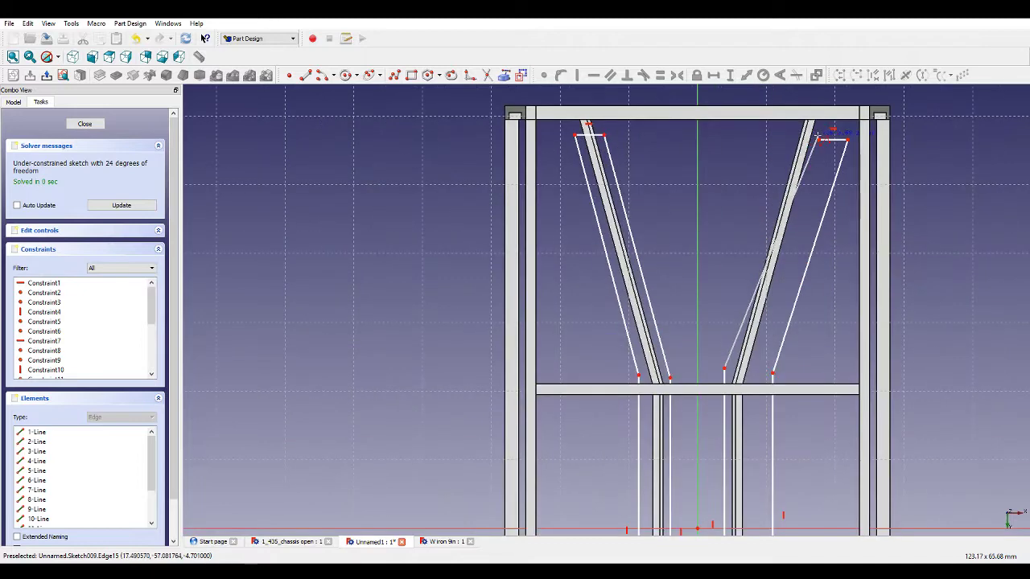
{"action": "left_click", "coordinate": [818, 141]}
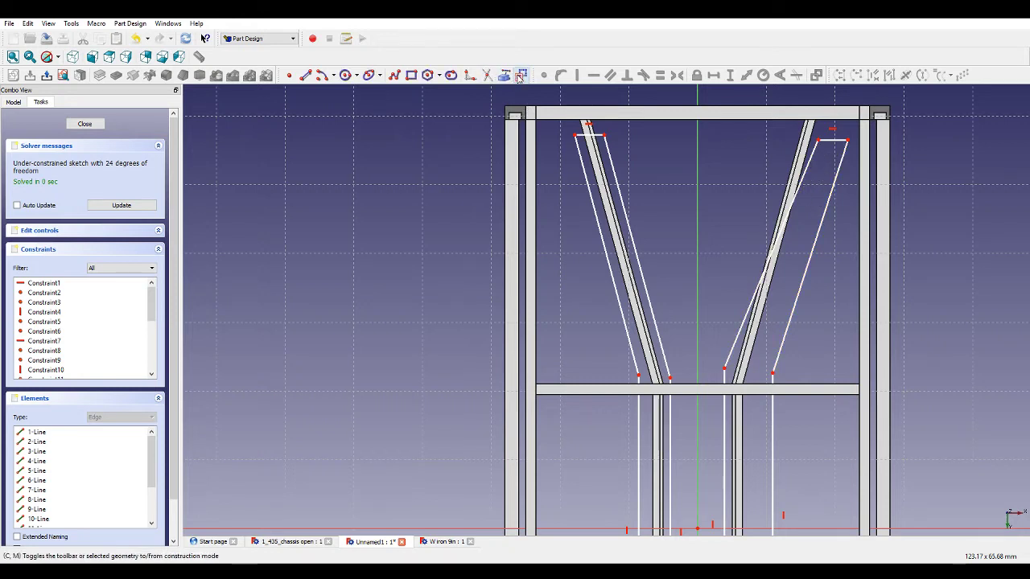
Draw lines closing the upper bracing bars across their inner lower ends and across their top ends.
{"action": "left_click", "coordinate": [347, 75]}
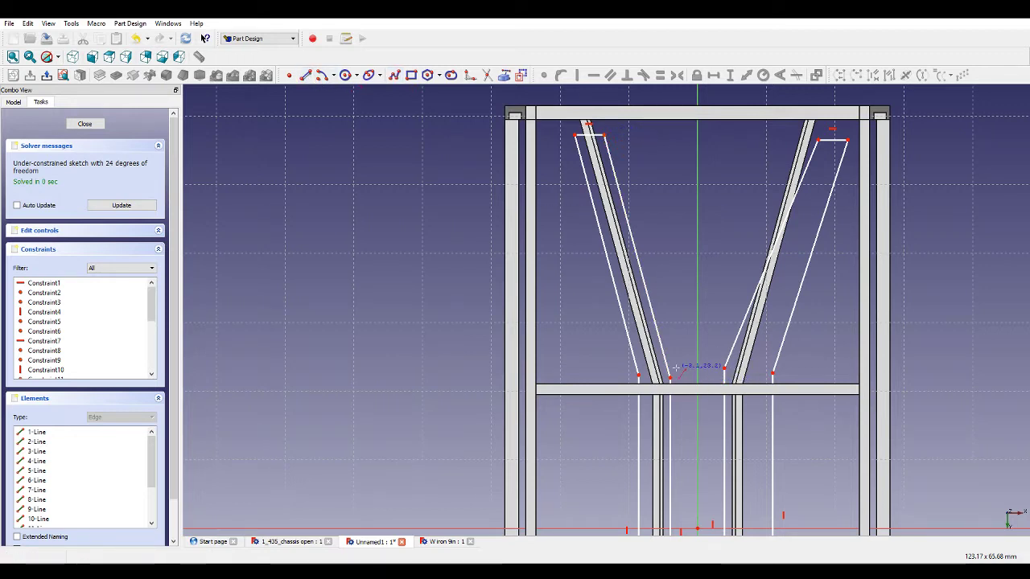
{"action": "left_click", "coordinate": [670, 378]}
{"action": "left_click", "coordinate": [724, 368]}
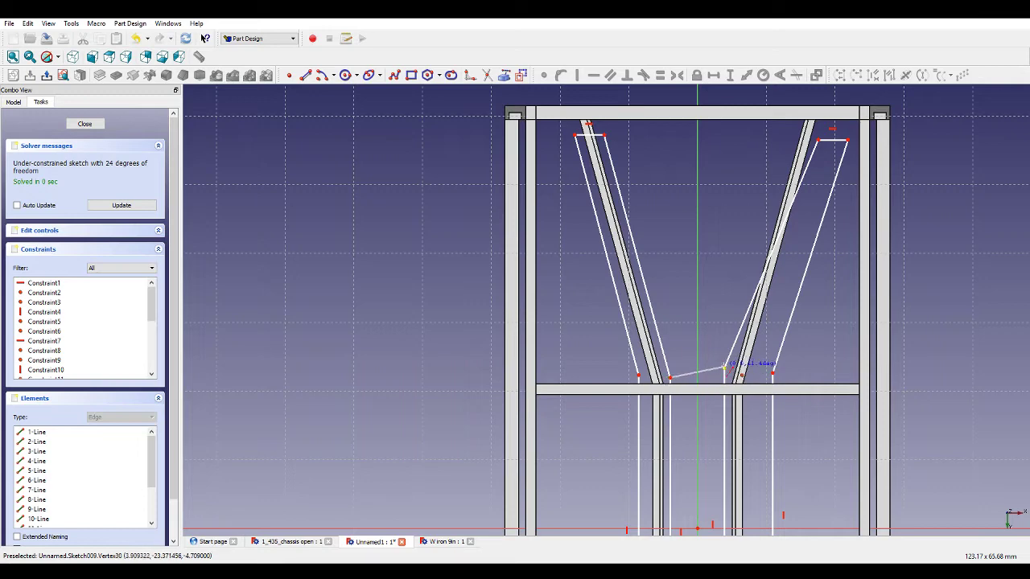
{"action": "left_click", "coordinate": [818, 138]}
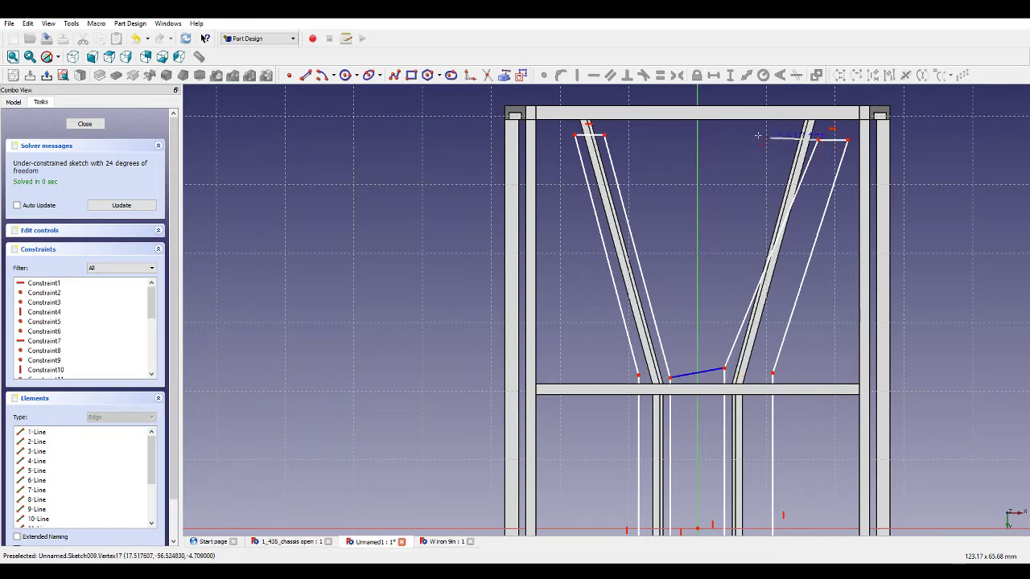
{"action": "left_click", "coordinate": [604, 133]}
Draw lines closing the lower bracing bars across their ends at the bottom rail and at the cross member.
{"action": "scroll", "coordinate": [697, 189], "scroll_direction": "down", "scroll_amount": 5}
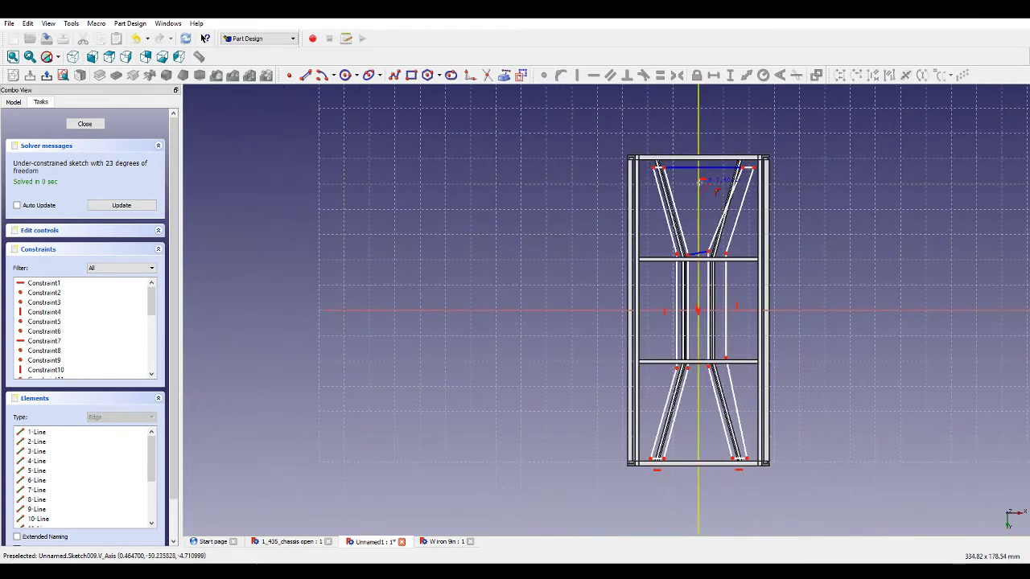
{"action": "scroll", "coordinate": [730, 412], "scroll_direction": "up", "scroll_amount": 4}
{"action": "left_click", "coordinate": [738, 513]}
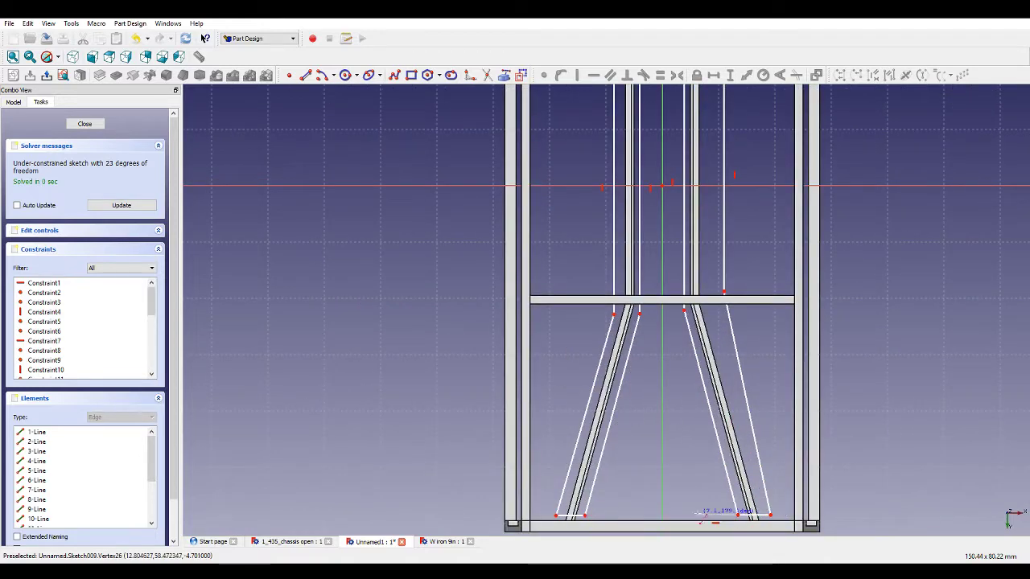
{"action": "left_click", "coordinate": [584, 517]}
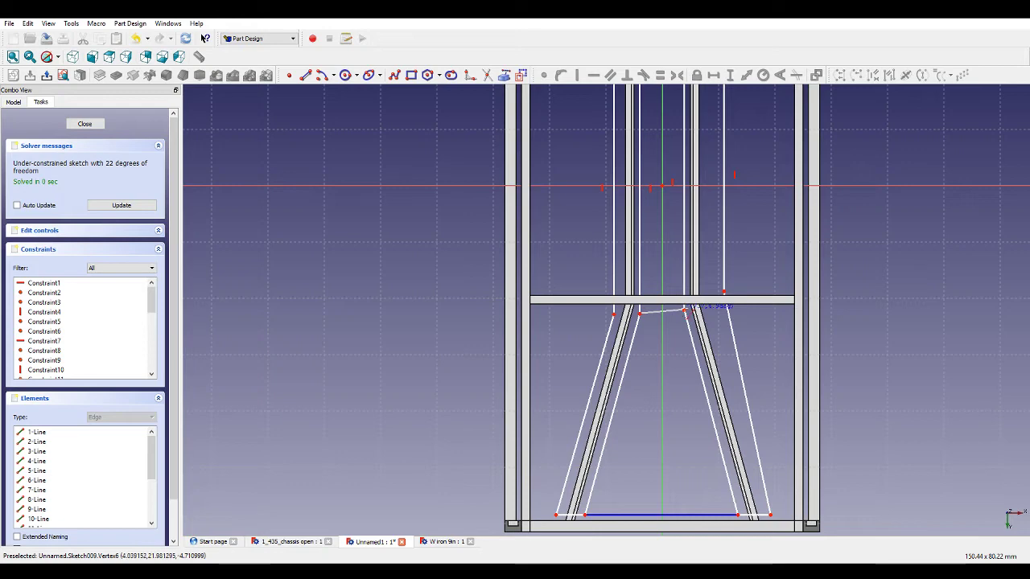
{"action": "left_click", "coordinate": [683, 310]}
{"action": "left_click", "coordinate": [669, 314]}
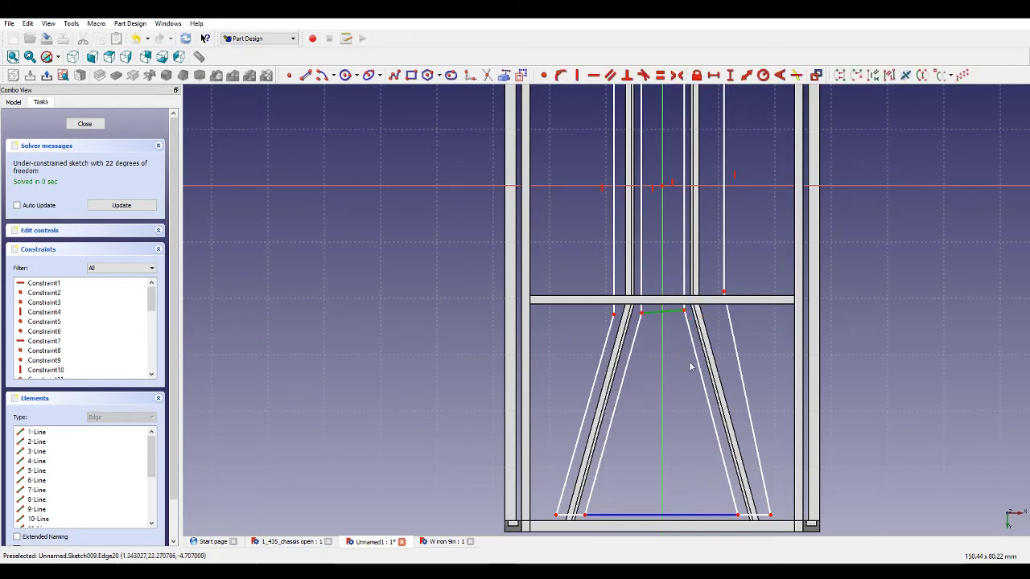
Constrain the two connecting lines between the bracing bars to be horizontal.
{"action": "scroll", "coordinate": [704, 374], "scroll_direction": "down", "scroll_amount": 4}
{"action": "scroll", "coordinate": [719, 191], "scroll_direction": "up", "scroll_amount": 3}
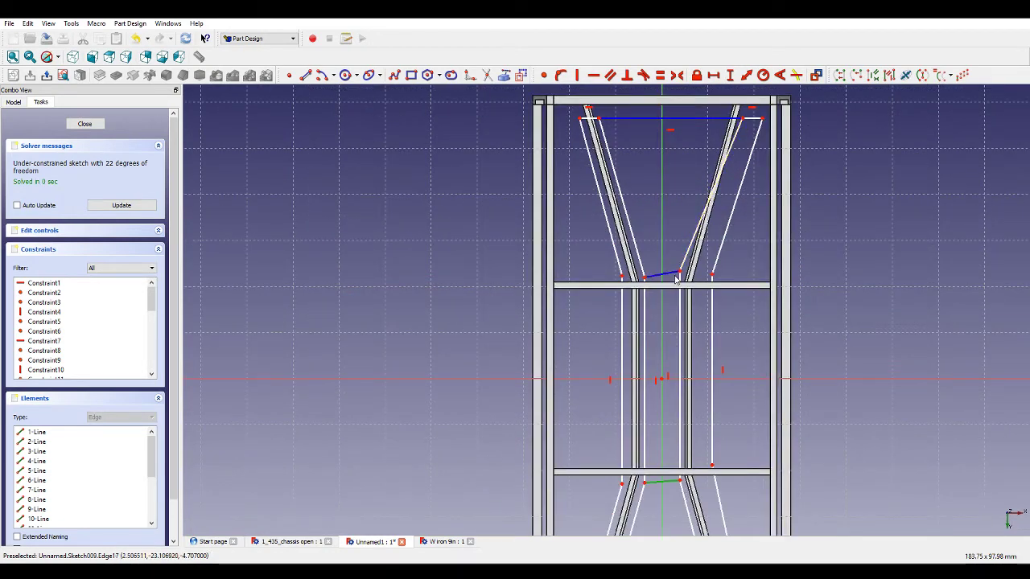
{"action": "left_click", "coordinate": [674, 277]}
{"action": "left_click", "coordinate": [593, 75]}
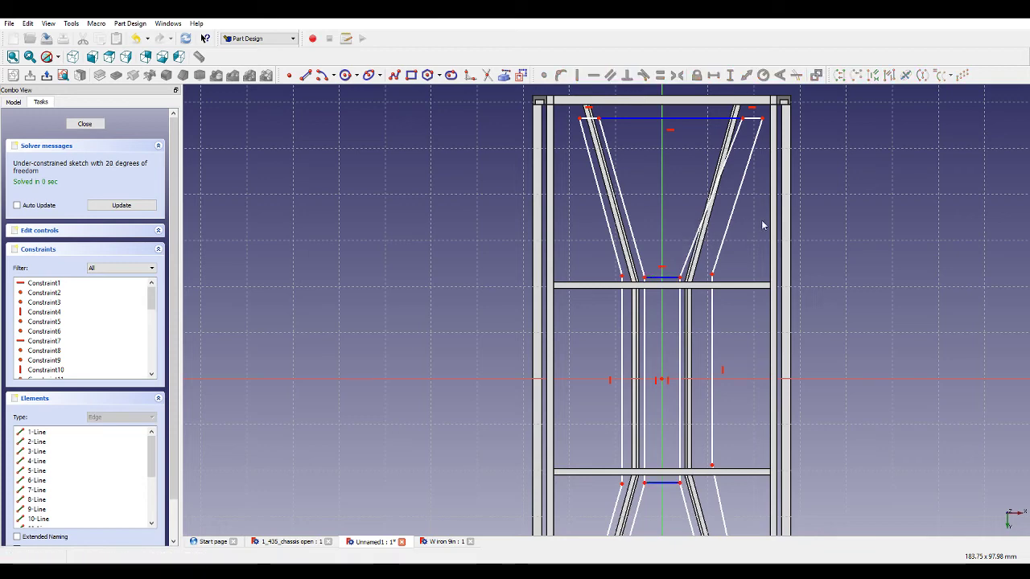
Apply parallel constraints to the inner and outer edges of the bracing bars.
{"action": "left_click", "coordinate": [734, 198]}
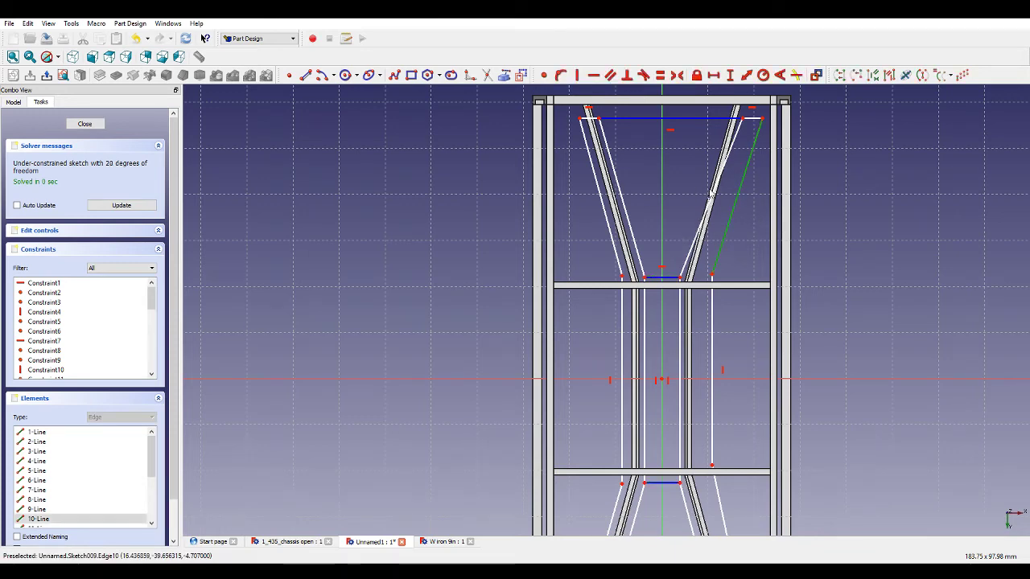
{"action": "scroll", "coordinate": [713, 193], "scroll_direction": "down", "scroll_amount": 2}
{"action": "left_click", "coordinate": [642, 421]}
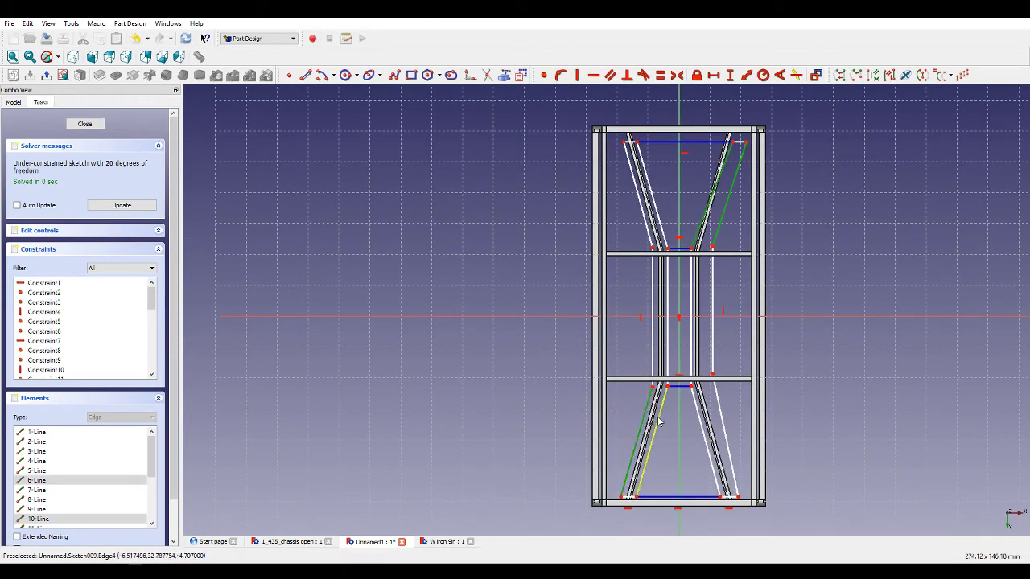
{"action": "left_click", "coordinate": [657, 422]}
{"action": "left_click", "coordinate": [609, 75]}
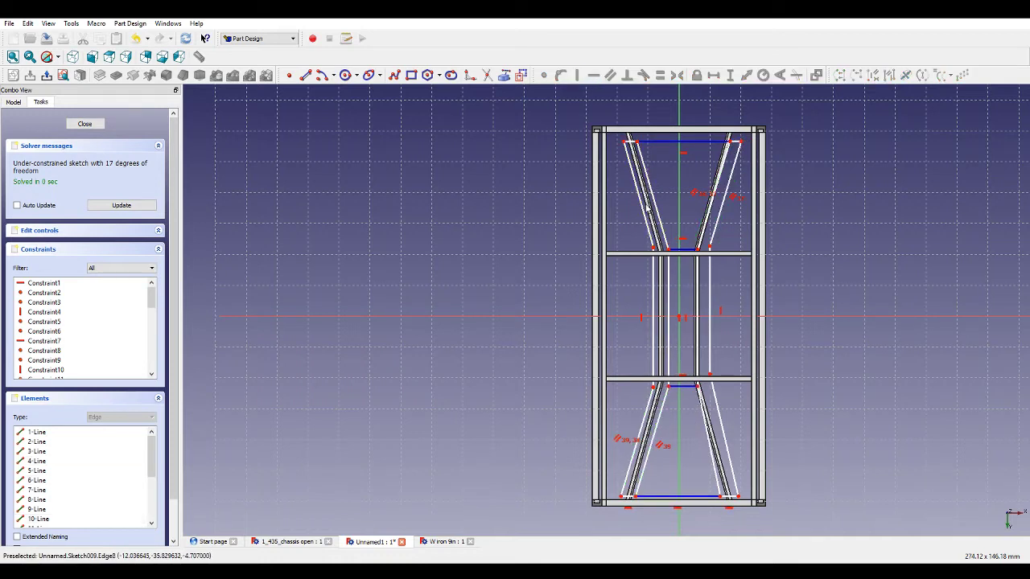
Make the upper-left and lower-right bracing bar edges parallel.
{"action": "left_click", "coordinate": [645, 211]}
{"action": "left_click", "coordinate": [714, 391]}
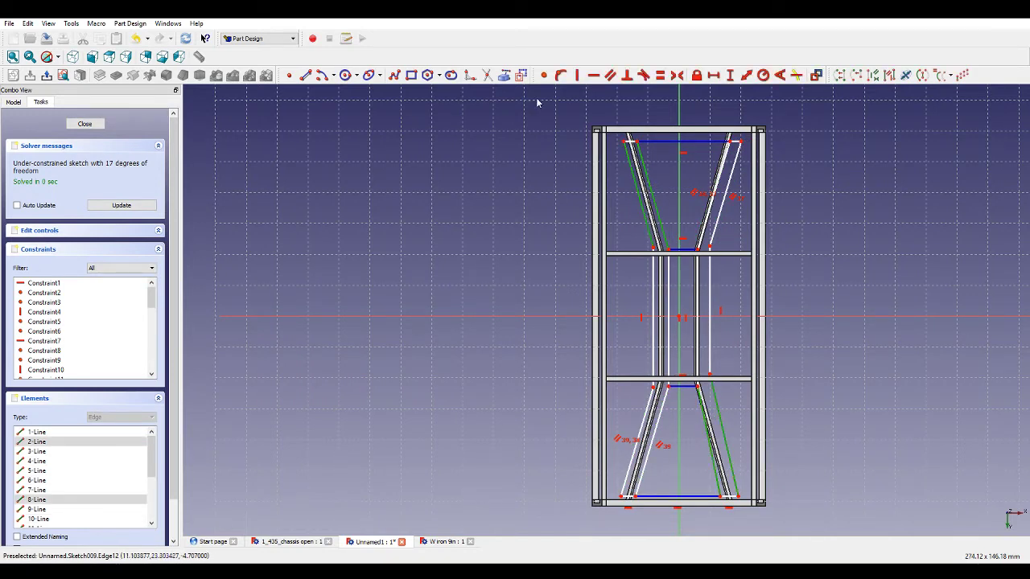
{"action": "left_click", "coordinate": [608, 74]}
Set the vertical distance from the upper bracing's top line to its lower connecting line to 40 mm.
{"action": "scroll", "coordinate": [710, 145], "scroll_direction": "up", "scroll_amount": 1}
{"action": "scroll", "coordinate": [710, 144], "scroll_direction": "up", "scroll_amount": 1}
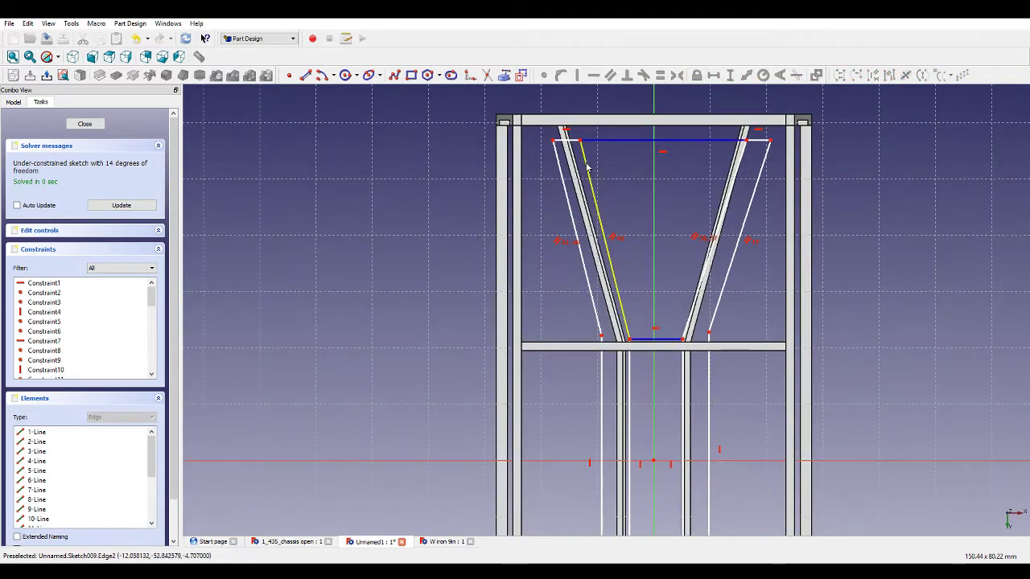
{"action": "left_click", "coordinate": [637, 208]}
{"action": "left_click", "coordinate": [731, 74]}
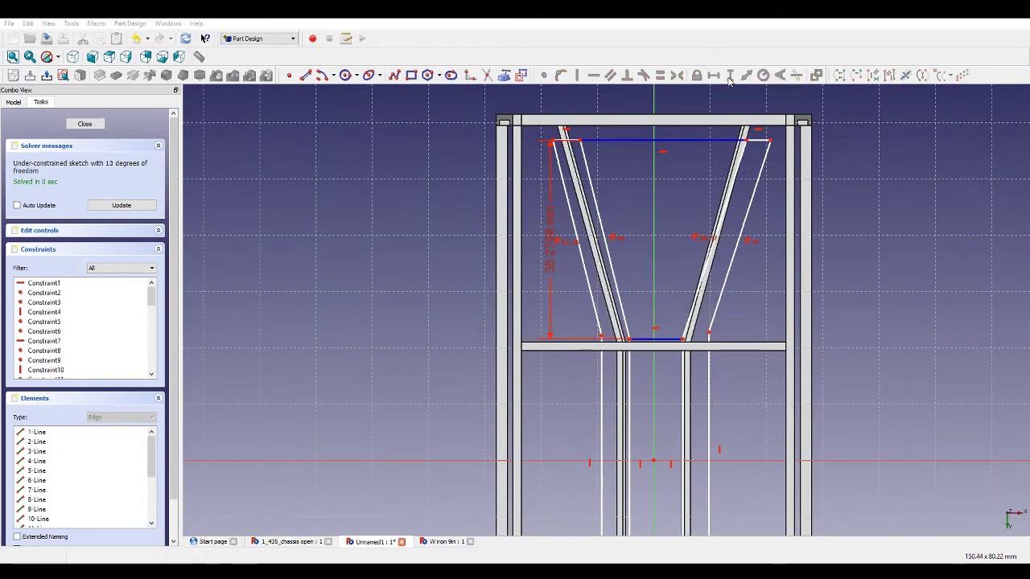
{"action": "scroll", "coordinate": [584, 148], "scroll_direction": "up", "scroll_amount": 3}
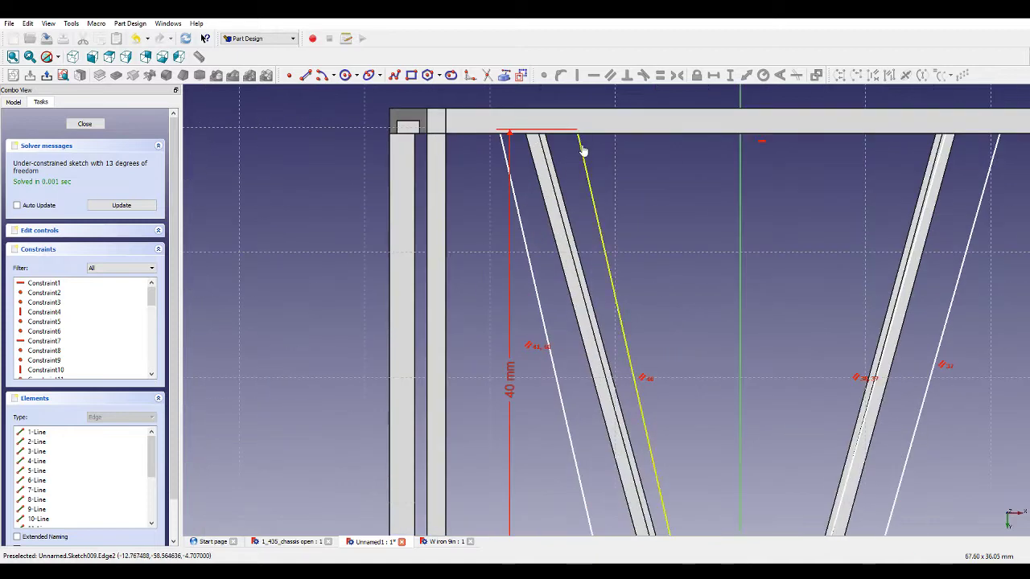
Constrain the distance between the two parallel edges of the upper-left bracing bar.
{"action": "left_click_drag", "start_coordinate": [584, 151], "coordinate": [580, 161]}
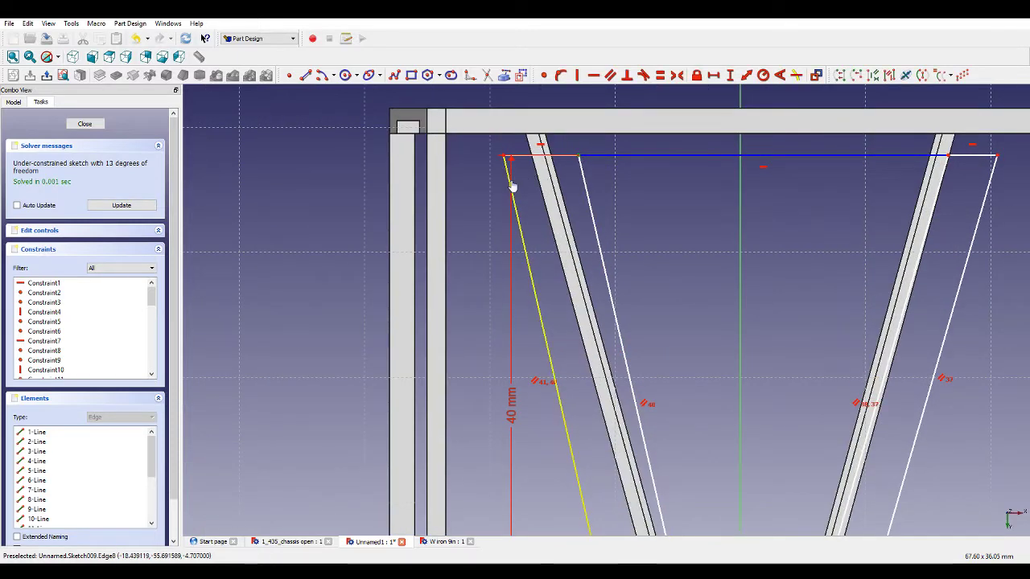
{"action": "left_click", "coordinate": [521, 229]}
{"action": "left_click", "coordinate": [745, 75]}
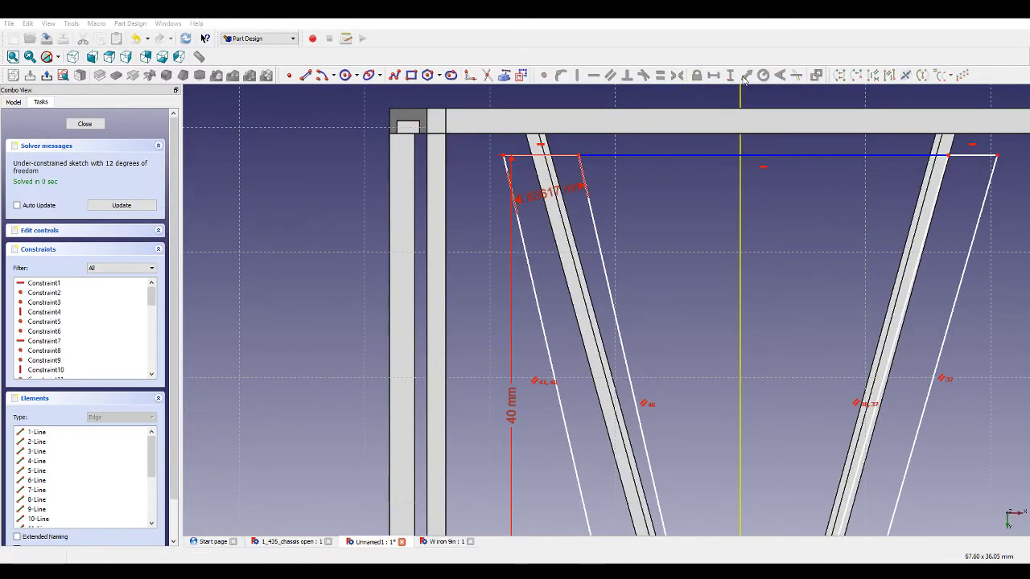
{"action": "key", "text": "Return"}
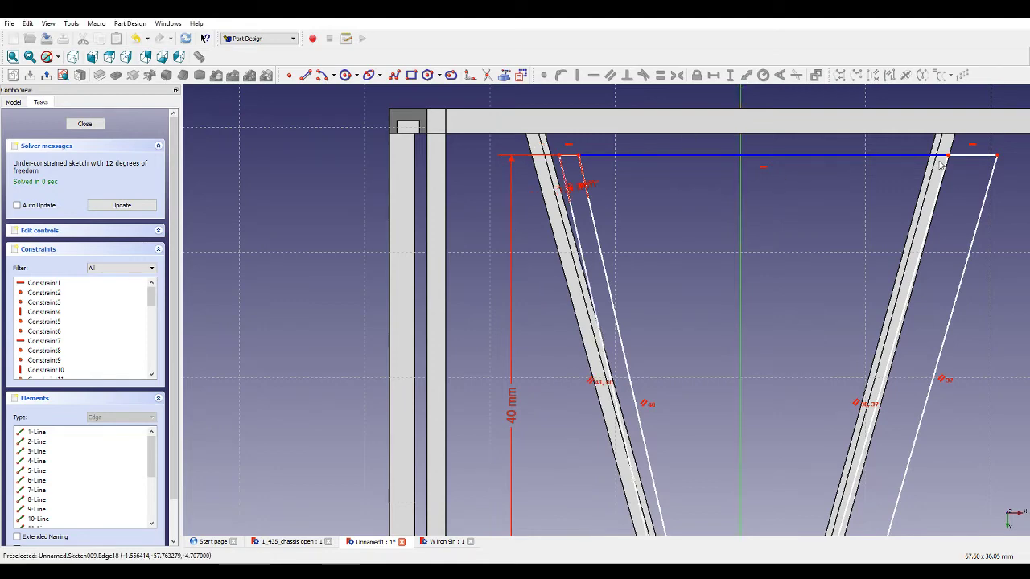
Make the short end lines of the lower bracing bars equal in length.
{"action": "scroll", "coordinate": [632, 165], "scroll_direction": "up", "scroll_amount": 2}
{"action": "scroll", "coordinate": [532, 154], "scroll_direction": "down", "scroll_amount": 10}
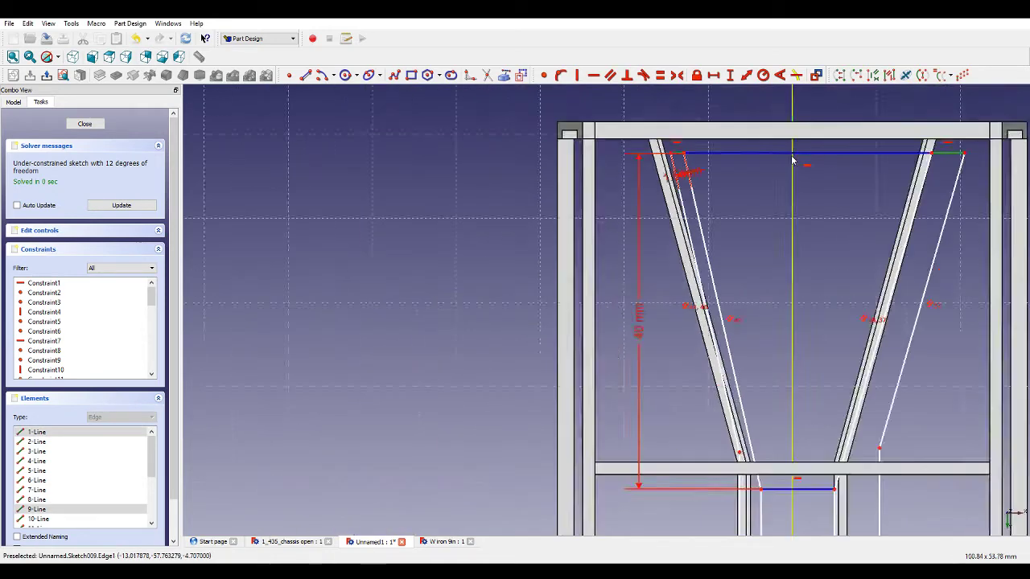
{"action": "scroll", "coordinate": [834, 499], "scroll_direction": "up", "scroll_amount": 6}
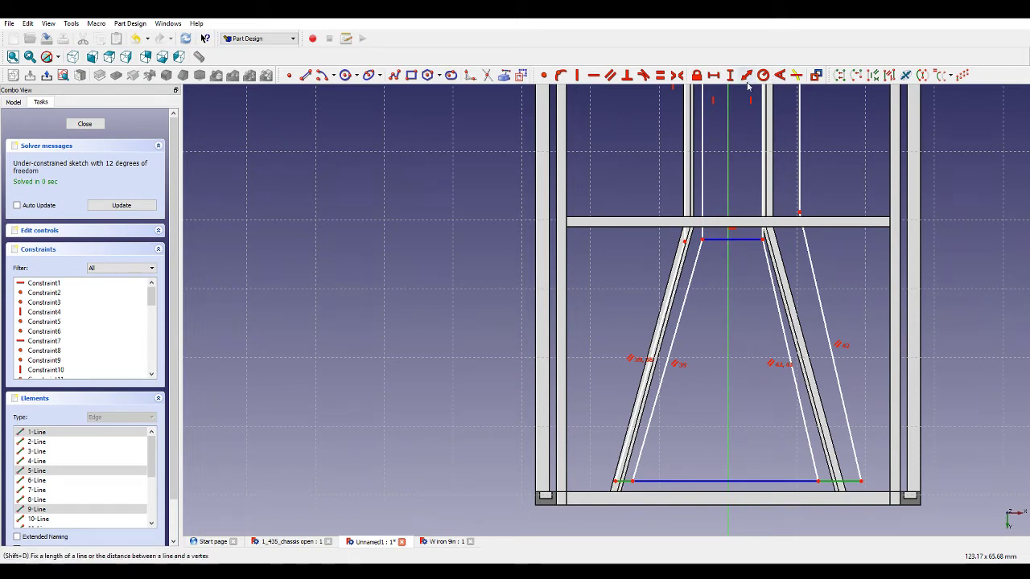
{"action": "left_click", "coordinate": [659, 76]}
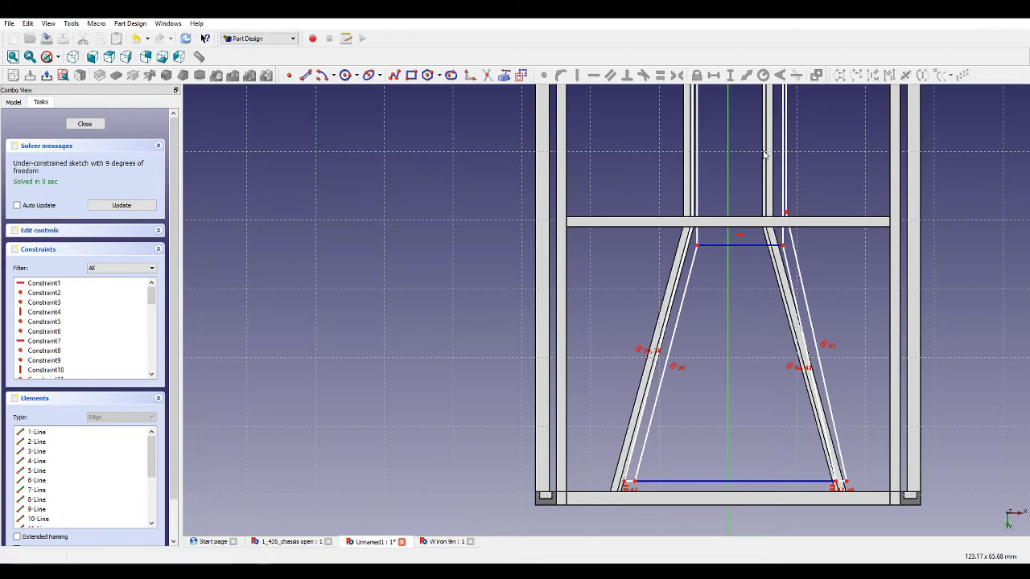
Apply equal-length constraints to the horizontal connecting lines of the lower bracing.
{"action": "left_click", "coordinate": [708, 481]}
{"action": "scroll", "coordinate": [764, 439], "scroll_direction": "down", "scroll_amount": 3}
{"action": "scroll", "coordinate": [782, 113], "scroll_direction": "down", "scroll_amount": 3}
{"action": "scroll", "coordinate": [783, 107], "scroll_direction": "up", "scroll_amount": 1}
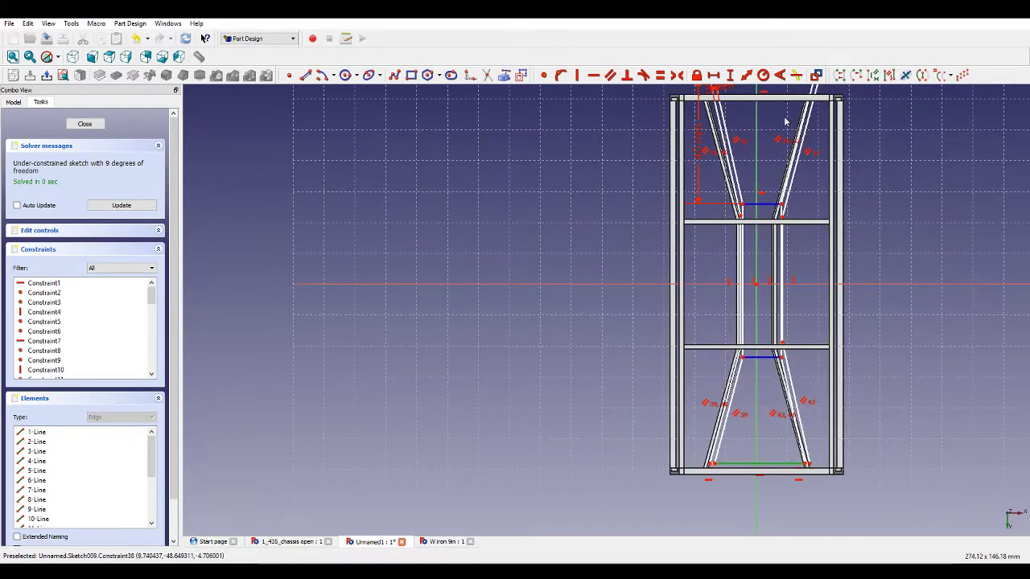
{"action": "scroll", "coordinate": [785, 106], "scroll_direction": "down", "scroll_amount": 1}
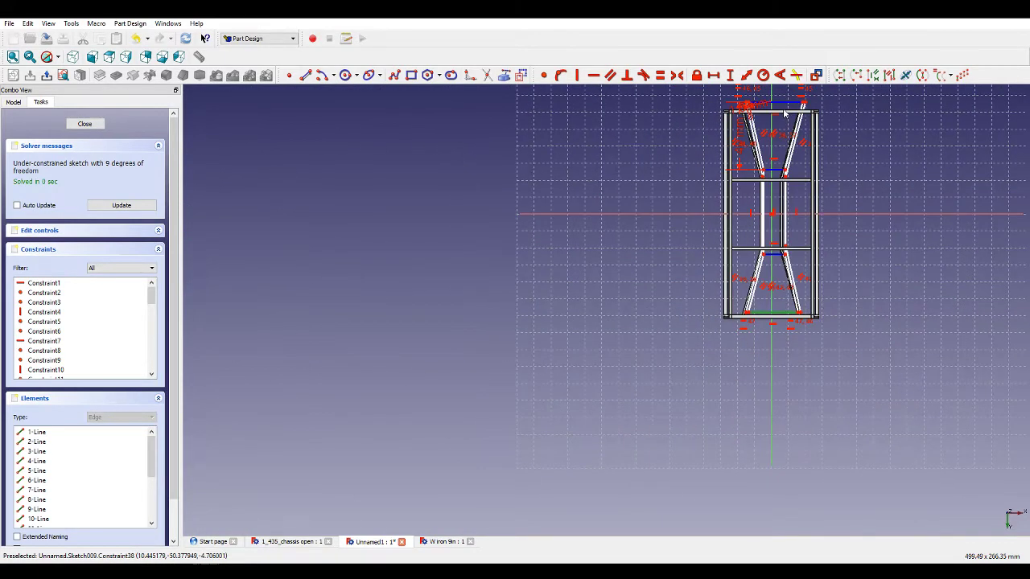
{"action": "left_click", "coordinate": [660, 75]}
{"action": "scroll", "coordinate": [779, 258], "scroll_direction": "up", "scroll_amount": 3}
{"action": "scroll", "coordinate": [779, 257], "scroll_direction": "up", "scroll_amount": 5}
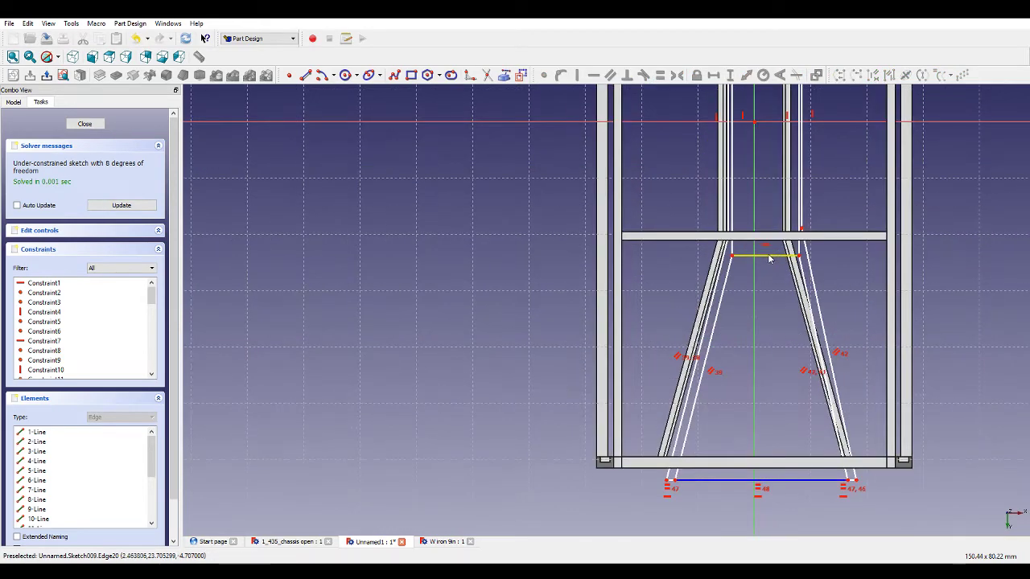
{"action": "left_click", "coordinate": [768, 256]}
Set the vertical distance from the sketch's horizontal axis to the upper bracing's lower connecting line to 21 mm.
{"action": "scroll", "coordinate": [770, 261], "scroll_direction": "down", "scroll_amount": 4}
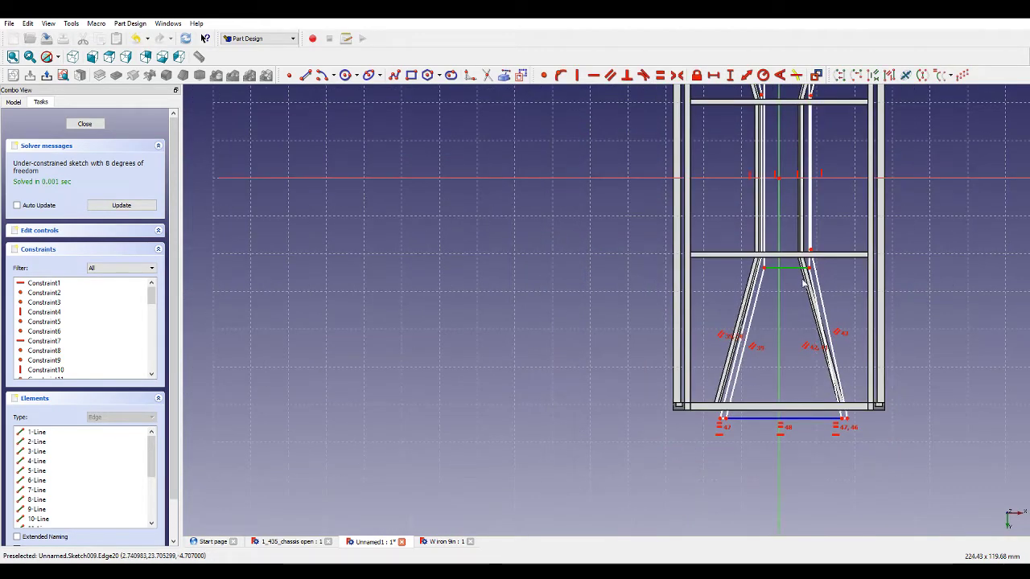
{"action": "scroll", "coordinate": [770, 332], "scroll_direction": "up", "scroll_amount": 1}
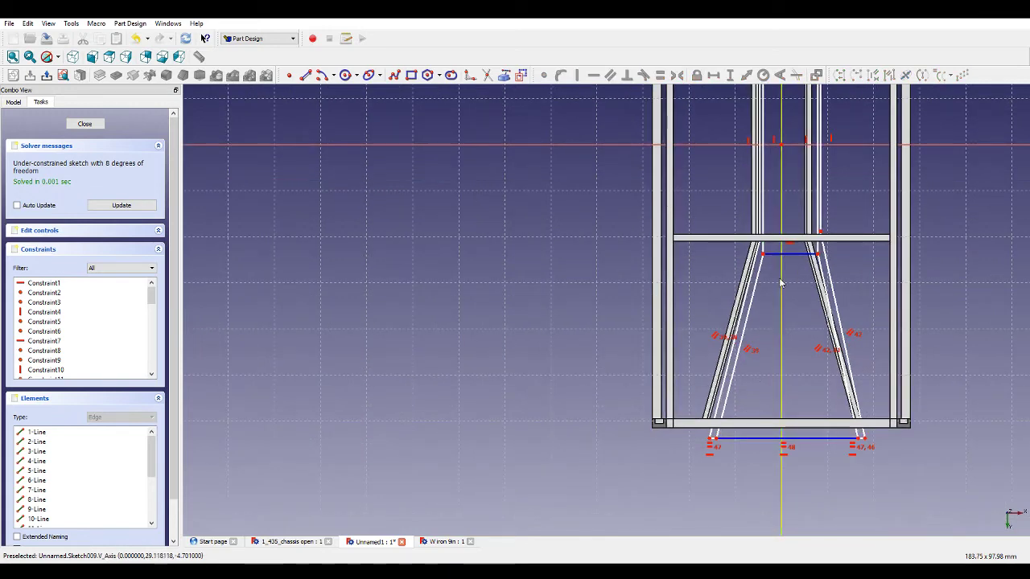
{"action": "scroll", "coordinate": [780, 266], "scroll_direction": "down", "scroll_amount": 6}
{"action": "scroll", "coordinate": [791, 131], "scroll_direction": "up", "scroll_amount": 8}
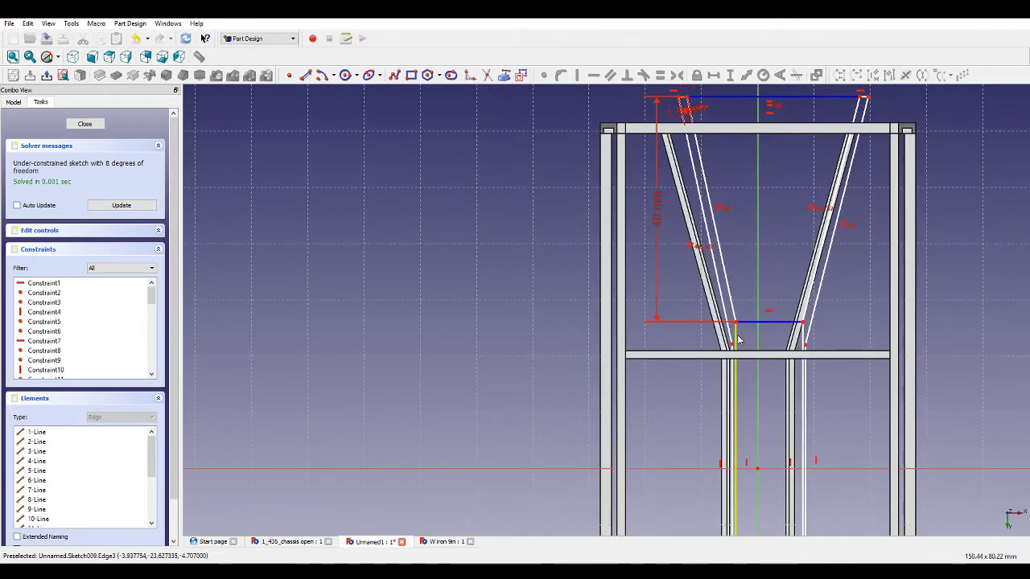
{"action": "left_click", "coordinate": [757, 467]}
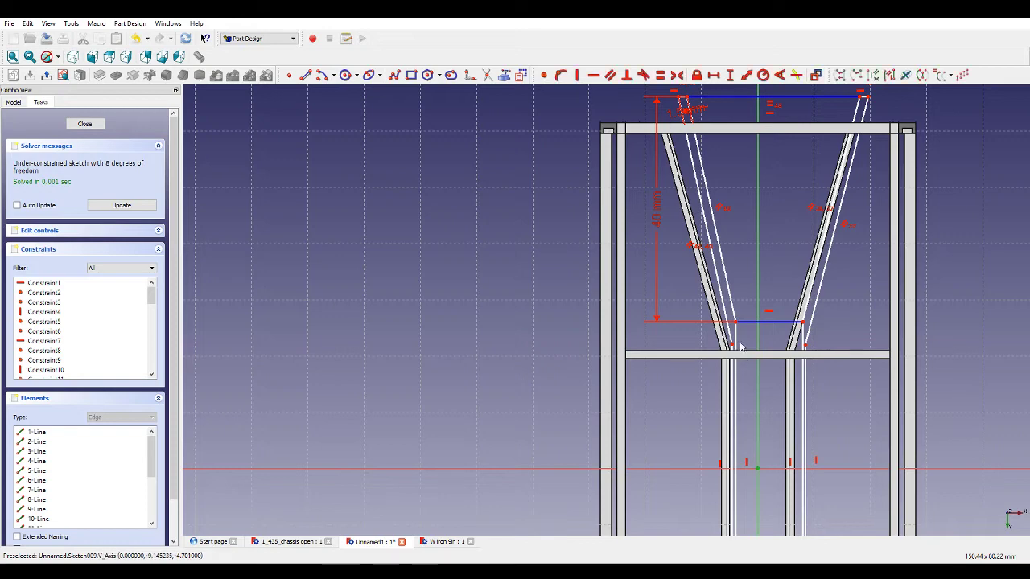
{"action": "left_click", "coordinate": [735, 322]}
{"action": "left_click", "coordinate": [731, 75]}
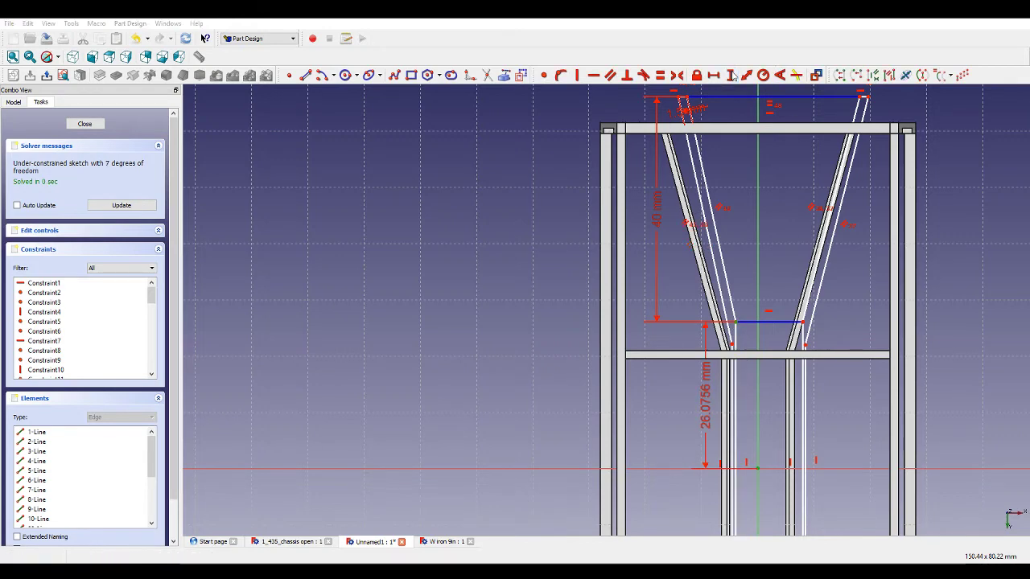
{"action": "scroll", "coordinate": [707, 241], "scroll_direction": "up", "scroll_amount": 4}
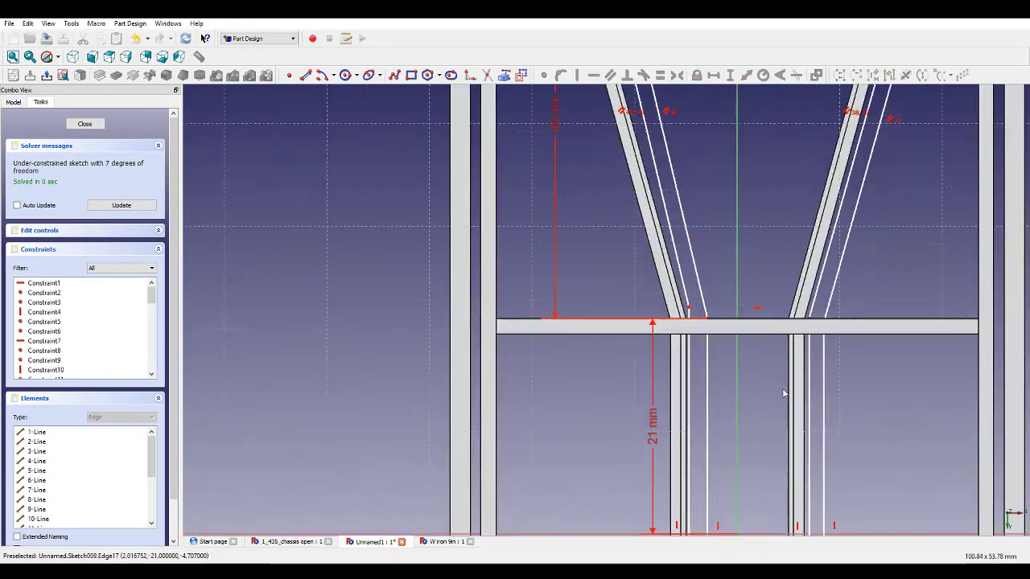
Add a horizontal distance constraint between the upper-left bar's lower end and the vertex just below the cross member.
{"action": "left_click_drag", "start_coordinate": [667, 291], "coordinate": [664, 338]}
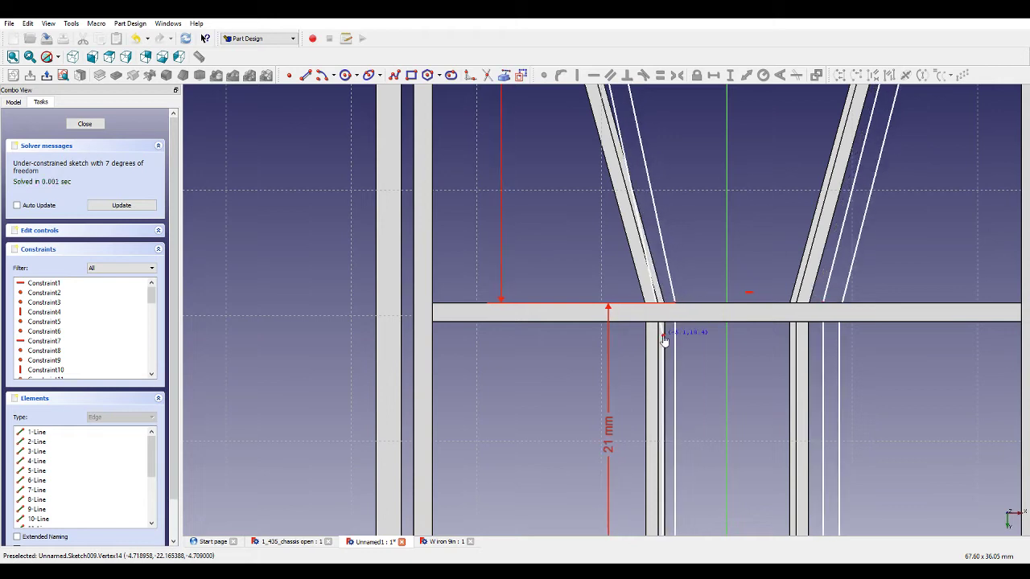
{"action": "left_click", "coordinate": [674, 311]}
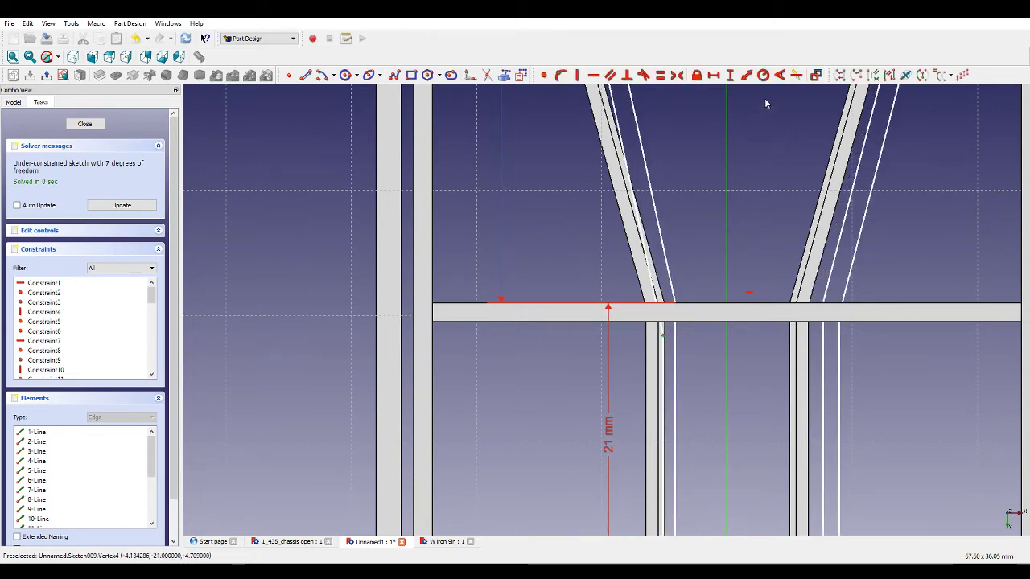
{"action": "left_click", "coordinate": [713, 75]}
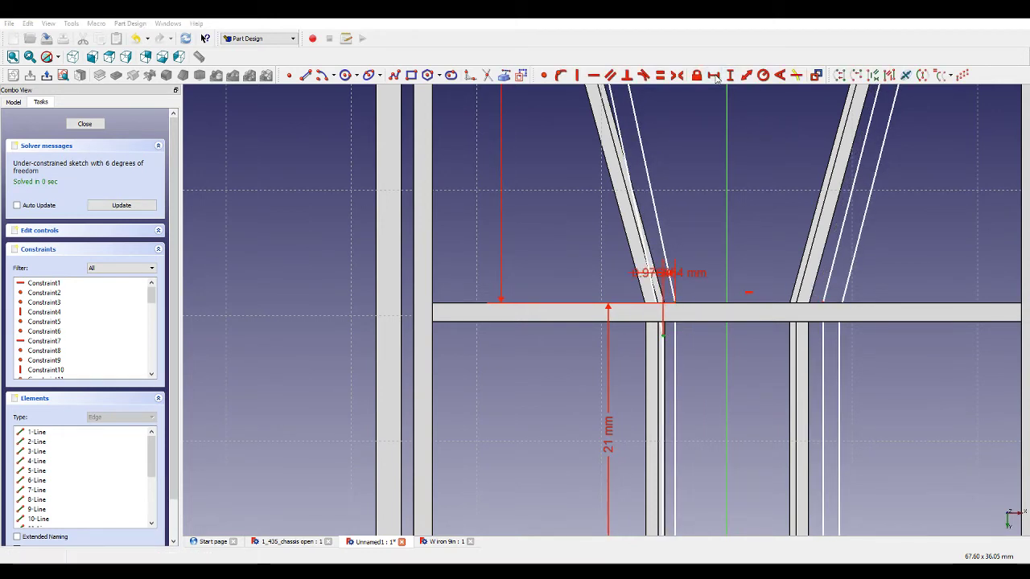
{"action": "scroll", "coordinate": [707, 337], "scroll_direction": "down", "scroll_amount": 4}
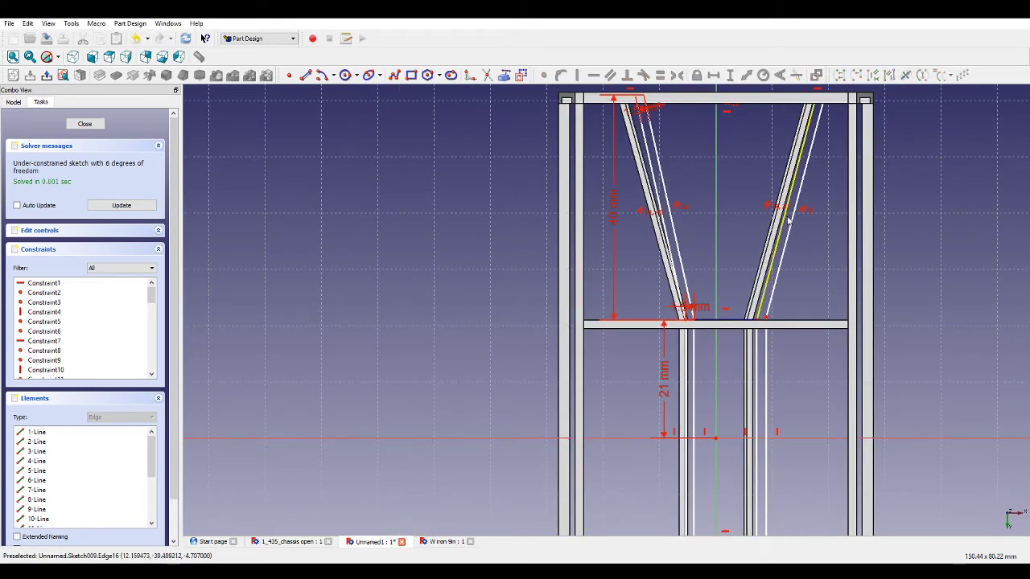
Make the inner lines of the two upper bracing bars equal in length.
{"action": "left_click", "coordinate": [782, 266]}
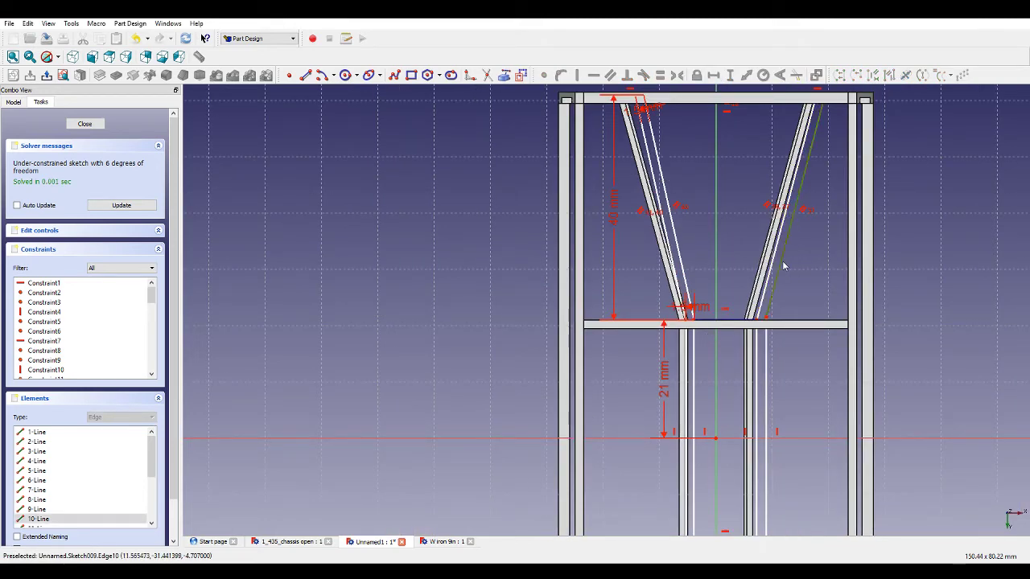
{"action": "scroll", "coordinate": [782, 265], "scroll_direction": "up", "scroll_amount": 2}
{"action": "left_click", "coordinate": [644, 261]}
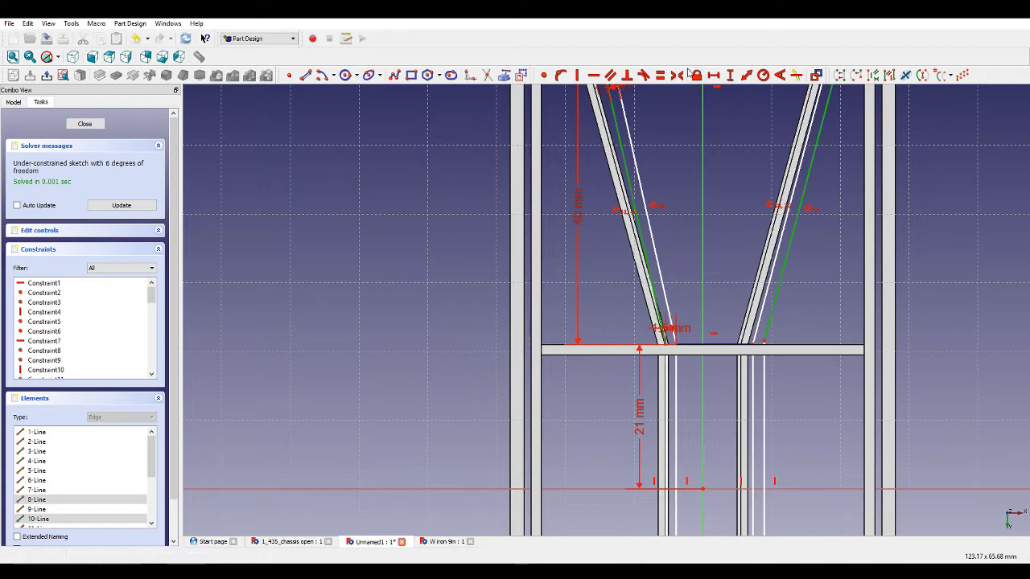
{"action": "left_click", "coordinate": [660, 75]}
Set the horizontal length of the upper bracing's top connecting line to 32 mm.
{"action": "scroll", "coordinate": [765, 280], "scroll_direction": "down", "scroll_amount": 4}
{"action": "scroll", "coordinate": [775, 200], "scroll_direction": "up", "scroll_amount": 4}
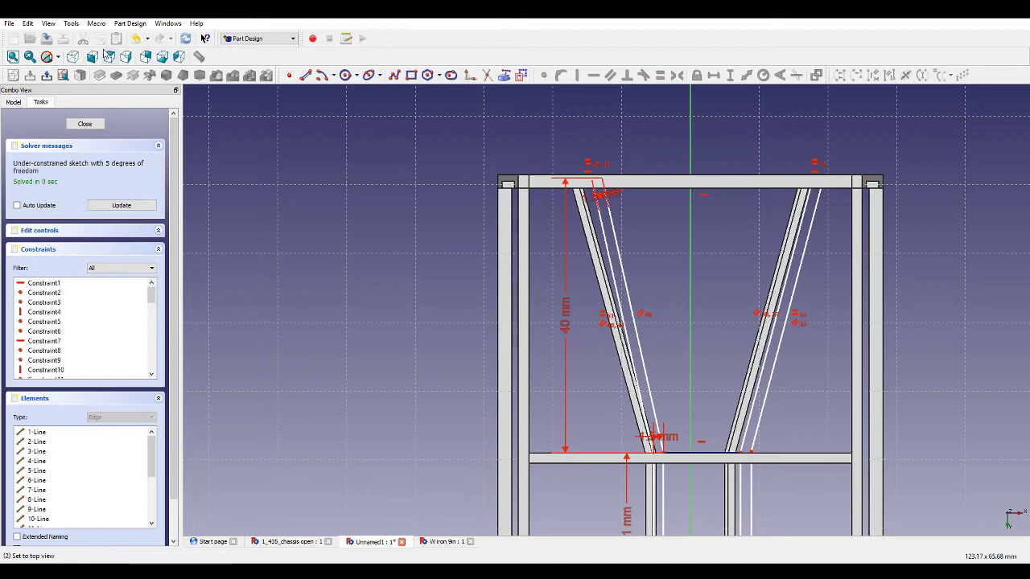
{"action": "left_click", "coordinate": [47, 56]}
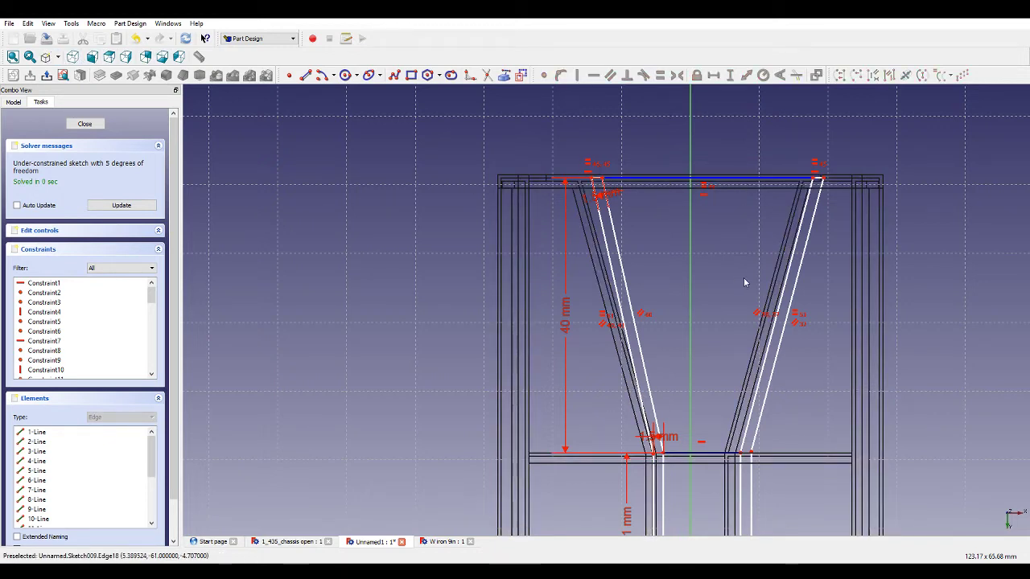
{"action": "scroll", "coordinate": [772, 218], "scroll_direction": "up", "scroll_amount": 2}
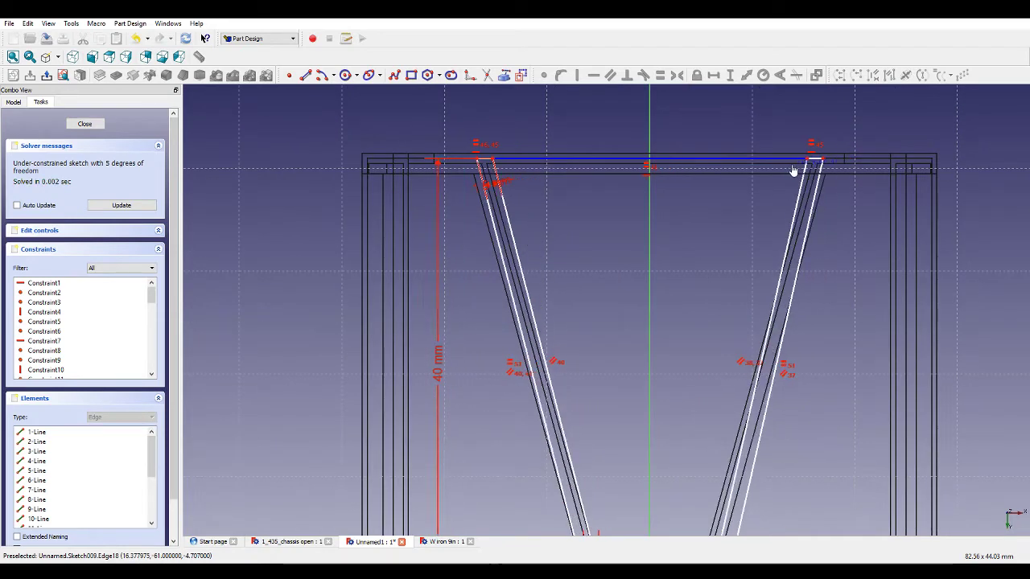
{"action": "left_click_drag", "start_coordinate": [793, 171], "coordinate": [784, 174]}
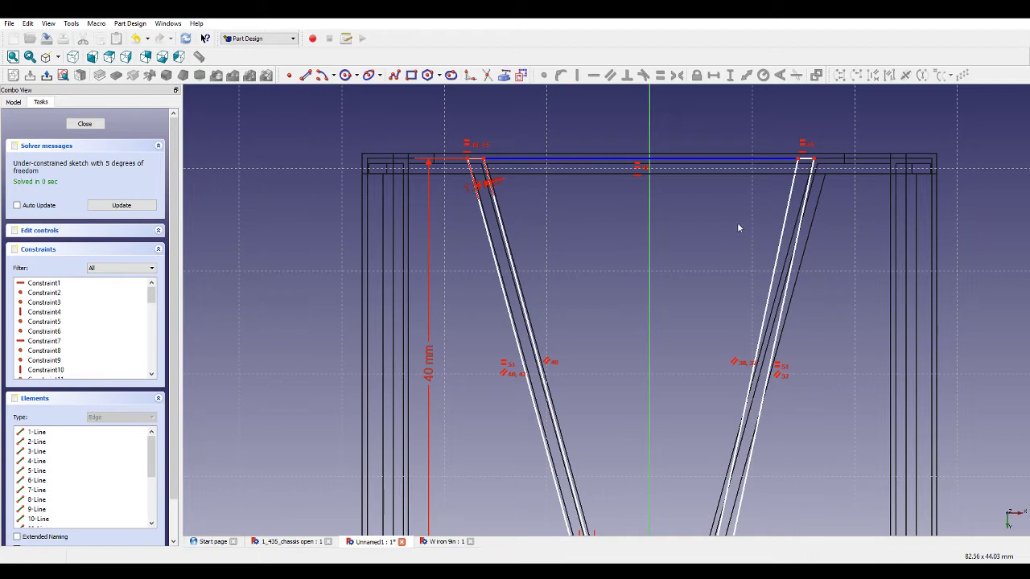
{"action": "left_click", "coordinate": [694, 160]}
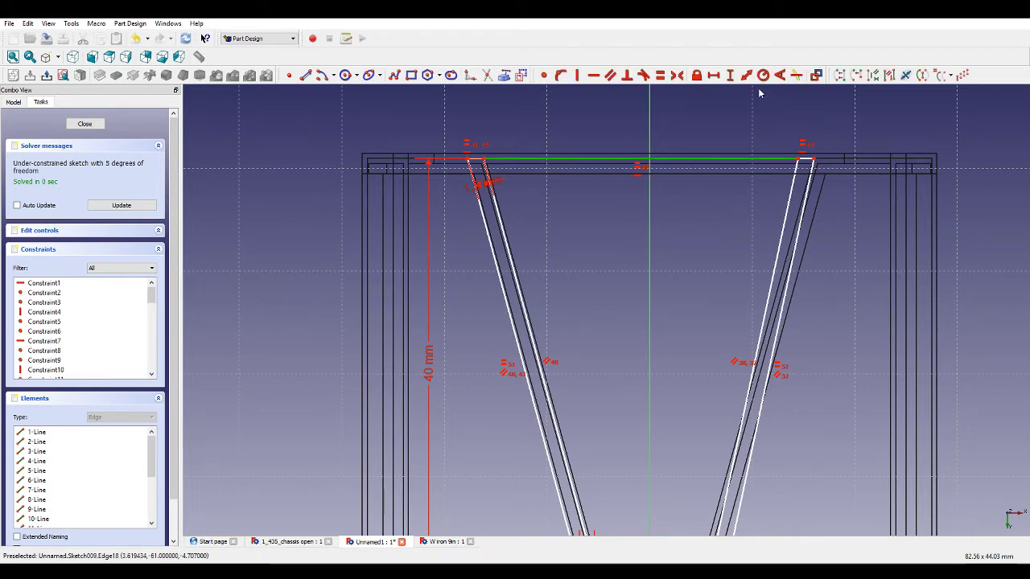
{"action": "left_click", "coordinate": [713, 76]}
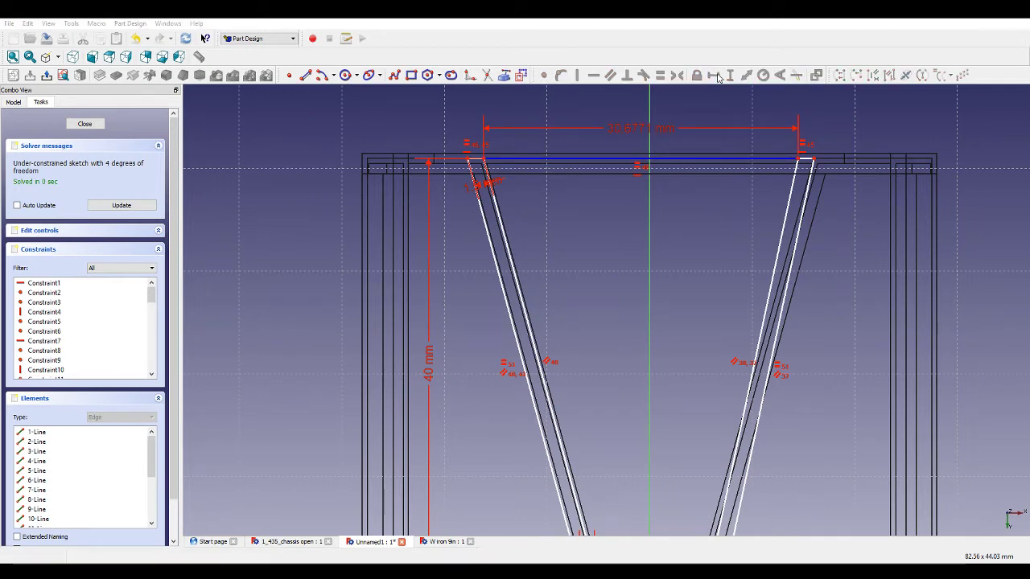
{"action": "type", "text": "32"}
{"action": "key", "text": "Return"}
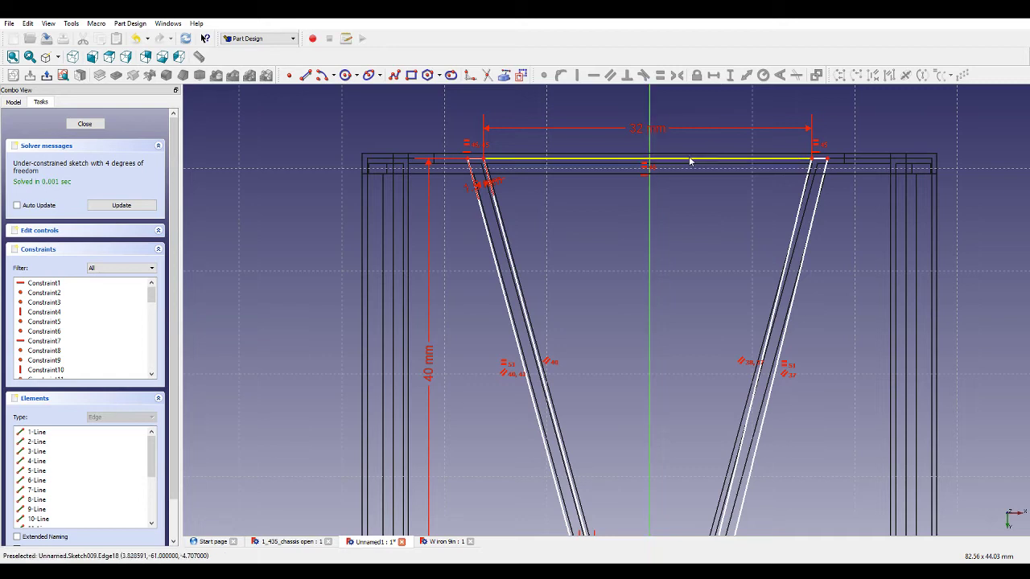
Add a horizontal distance constraint locating the upper bracing's top-left vertex from the vertical axis.
{"action": "left_click", "coordinate": [486, 161]}
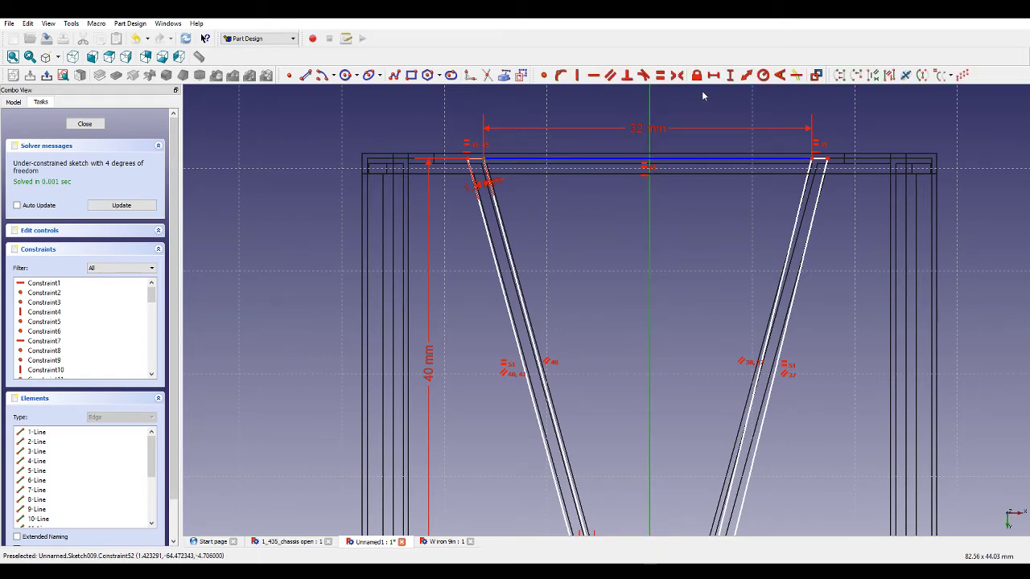
{"action": "left_click", "coordinate": [715, 75]}
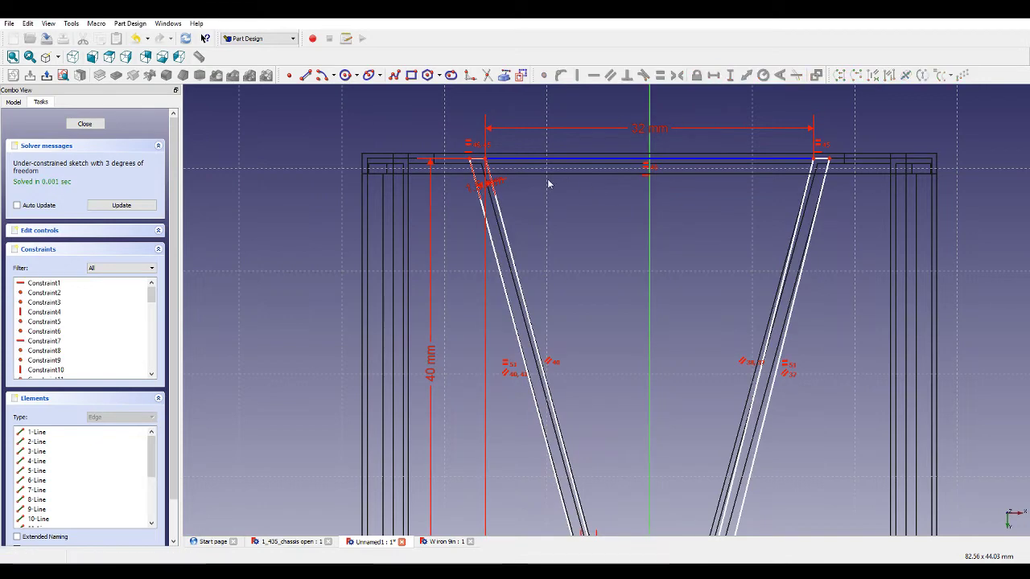
{"action": "scroll", "coordinate": [510, 176], "scroll_direction": "up", "scroll_amount": 3}
{"action": "scroll", "coordinate": [450, 147], "scroll_direction": "down", "scroll_amount": 4}
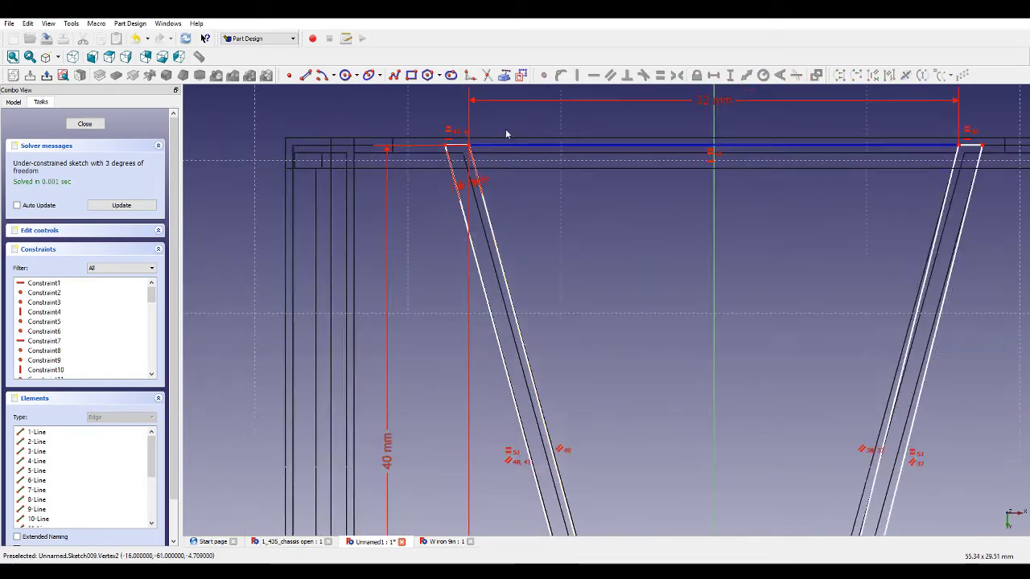
Set the horizontal length of the upper bracing's lower connecting line to 10 mm.
{"action": "scroll", "coordinate": [809, 193], "scroll_direction": "down", "scroll_amount": 4}
{"action": "scroll", "coordinate": [752, 350], "scroll_direction": "up", "scroll_amount": 5}
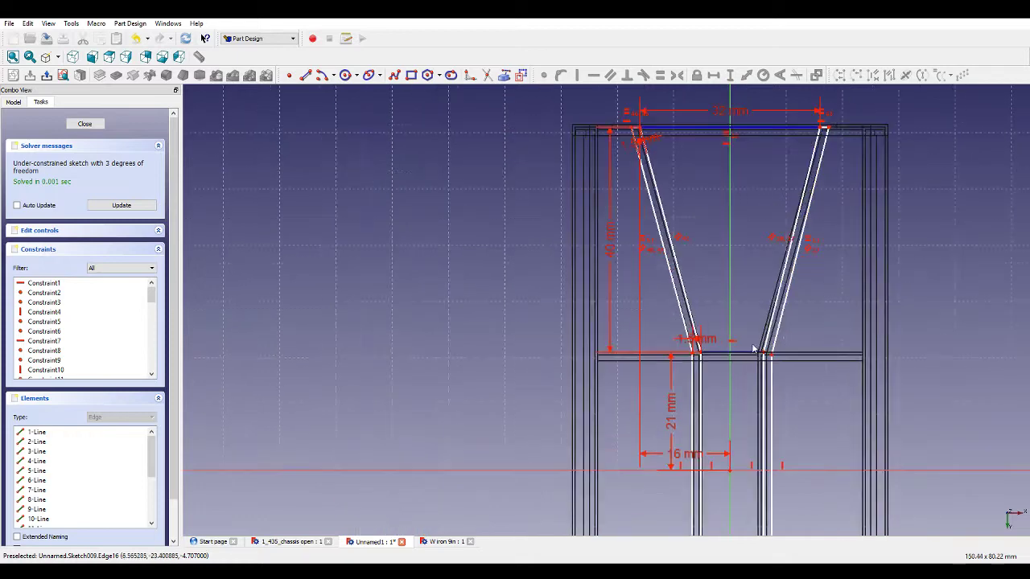
{"action": "left_click", "coordinate": [736, 361]}
{"action": "left_click", "coordinate": [713, 75]}
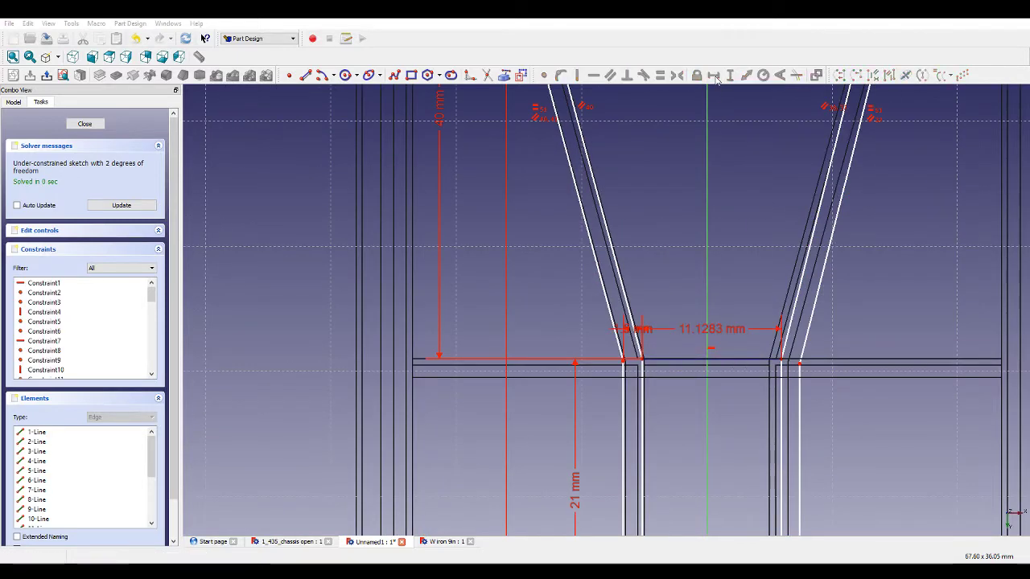
{"action": "scroll", "coordinate": [751, 309], "scroll_direction": "down", "scroll_amount": 3}
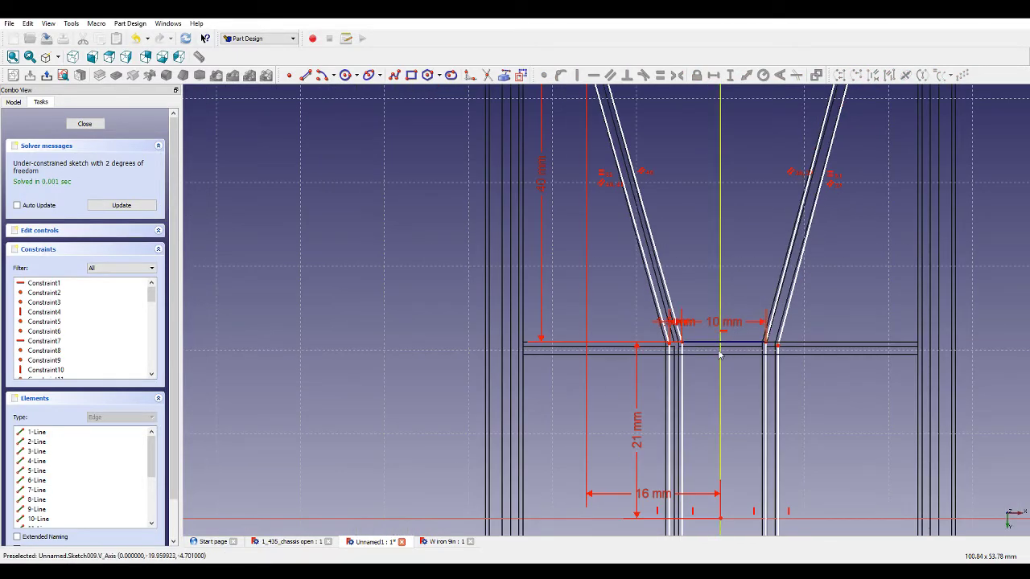
Set the horizontal distance from the vertical axis to the top vertex of the left central vertical bar to 5 mm.
{"action": "left_click", "coordinate": [689, 348]}
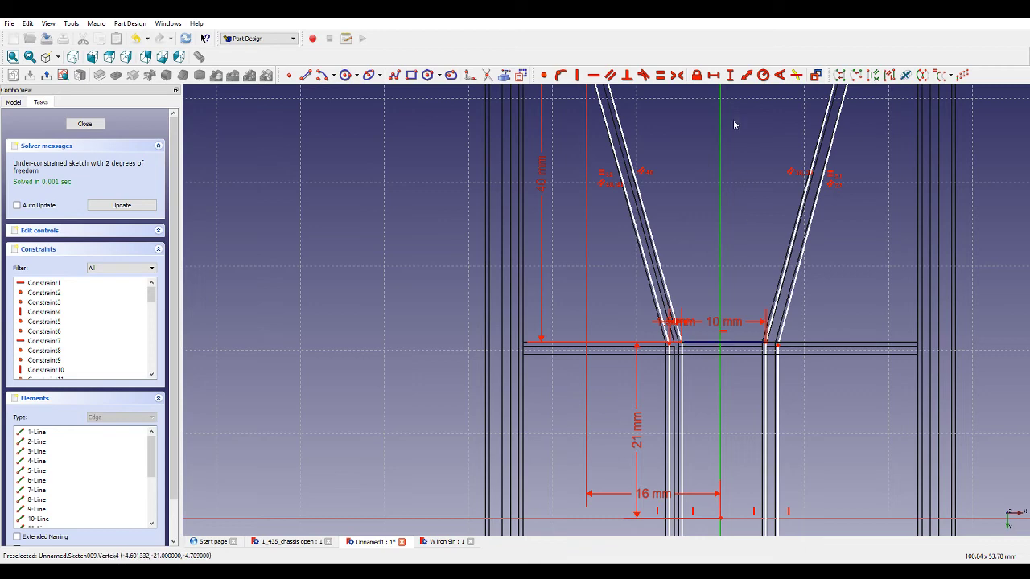
{"action": "left_click", "coordinate": [715, 76]}
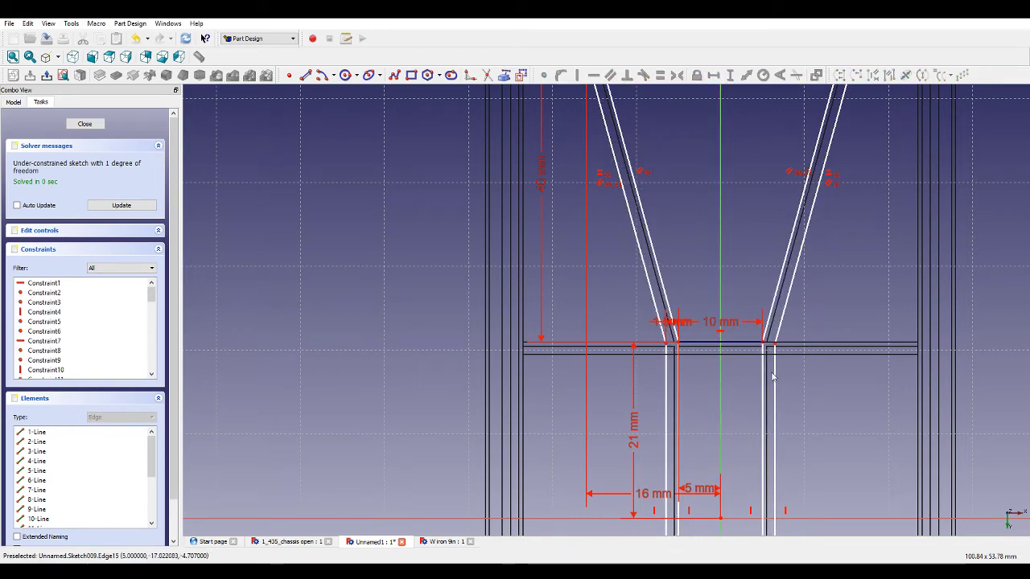
Set the vertical length of the central vertical bar to 42 mm and close the sketch.
{"action": "scroll", "coordinate": [769, 322], "scroll_direction": "down", "scroll_amount": 5}
{"action": "scroll", "coordinate": [748, 406], "scroll_direction": "up", "scroll_amount": 8}
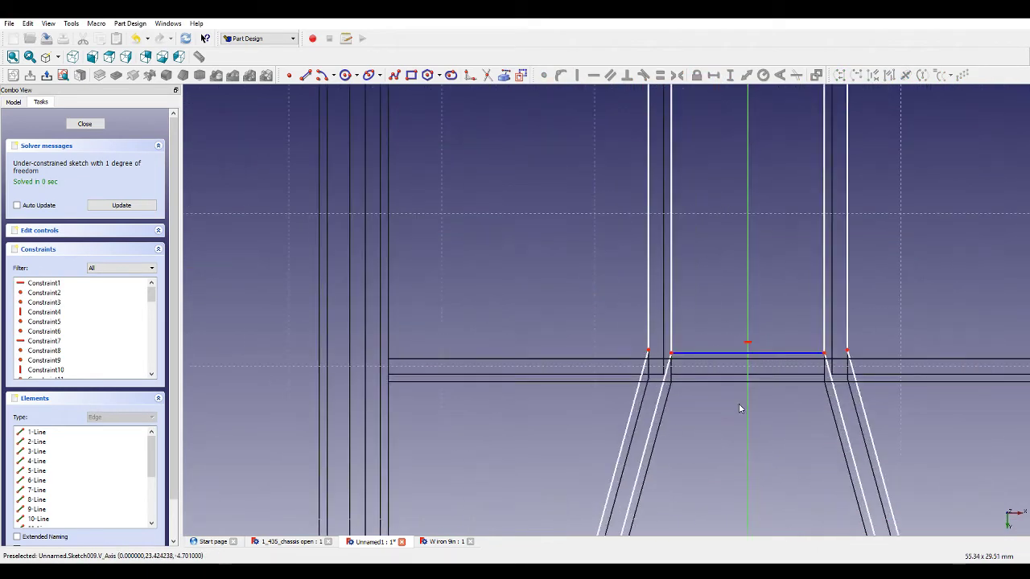
{"action": "scroll", "coordinate": [681, 346], "scroll_direction": "down", "scroll_amount": 3}
{"action": "left_click", "coordinate": [675, 299]}
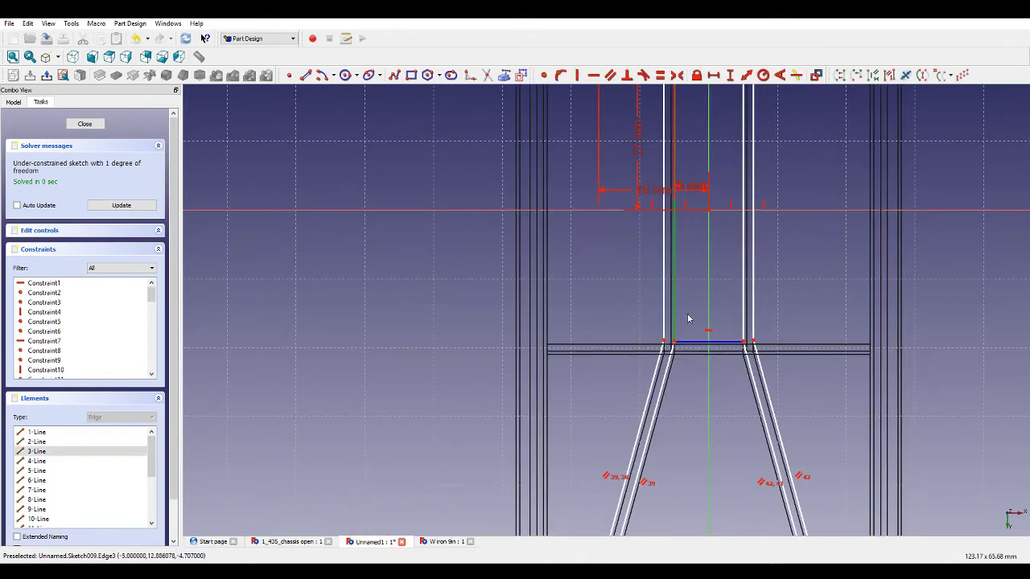
{"action": "left_click", "coordinate": [729, 75]}
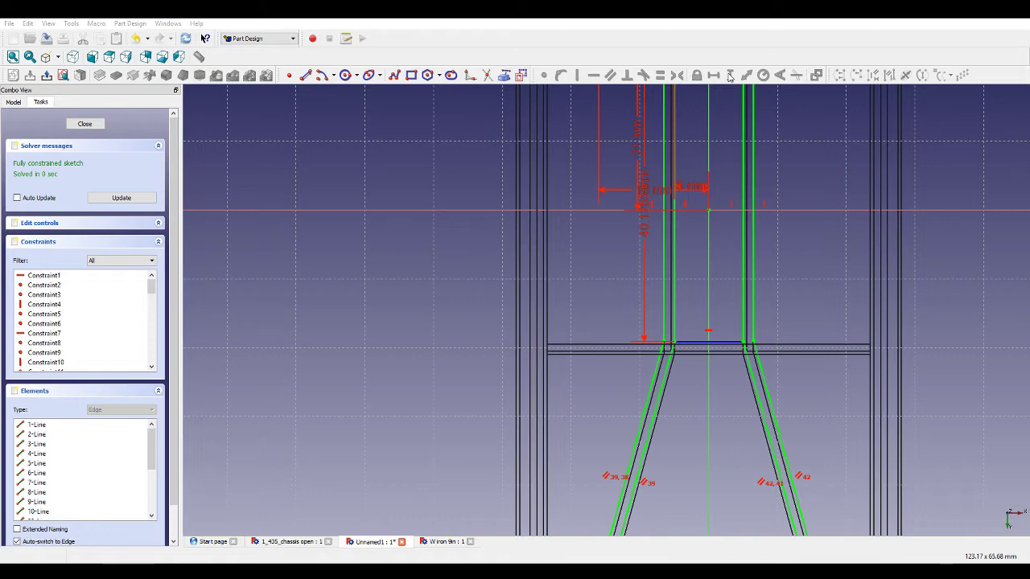
{"action": "type", "text": "42"}
{"action": "key", "text": "Return"}
{"action": "scroll", "coordinate": [770, 271], "scroll_direction": "down", "scroll_amount": 5}
{"action": "scroll", "coordinate": [765, 437], "scroll_direction": "up", "scroll_amount": 3}
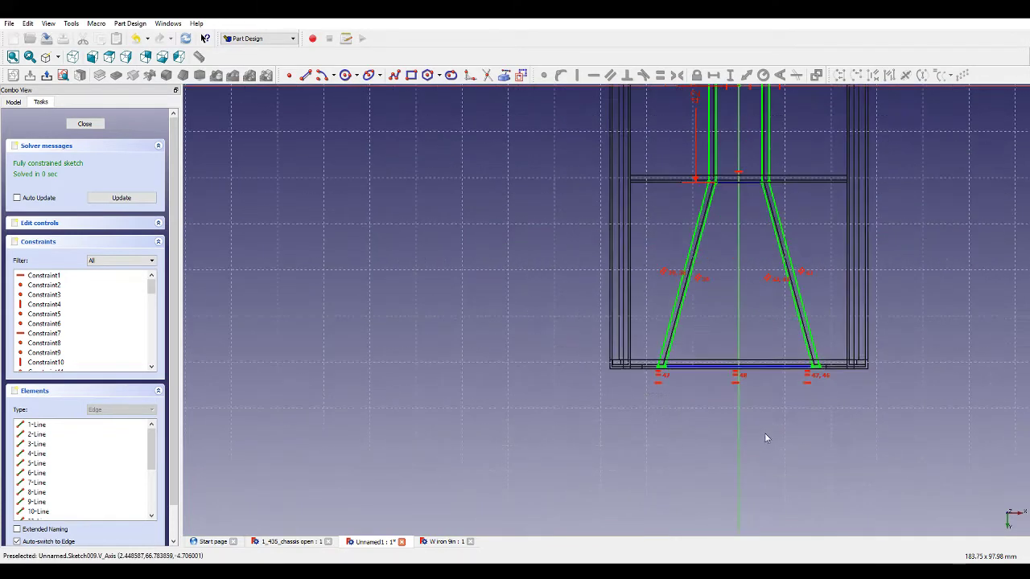
{"action": "scroll", "coordinate": [769, 333], "scroll_direction": "down", "scroll_amount": 4}
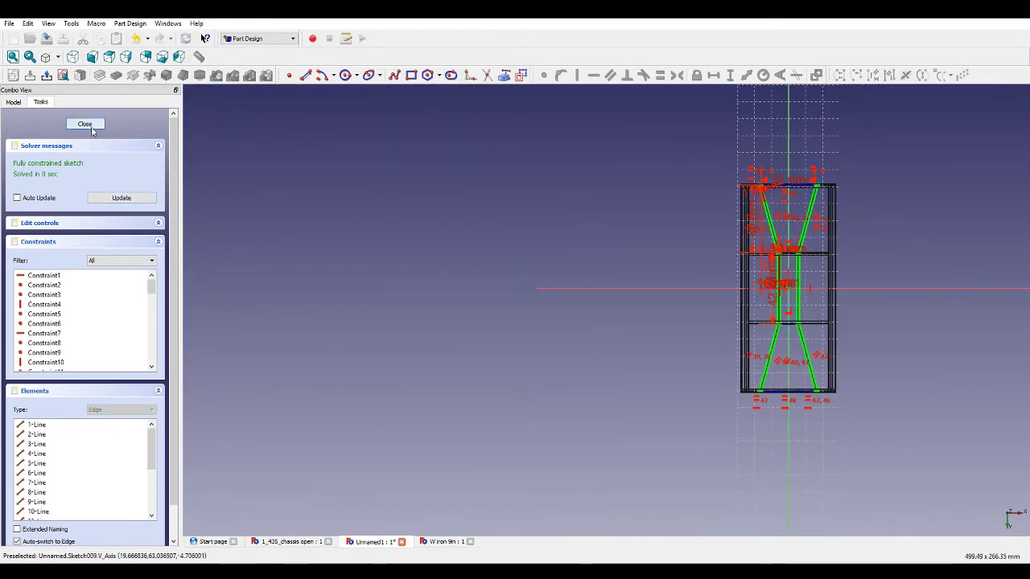
{"action": "left_click", "coordinate": [84, 123]}
Pad the bracing sketch to a length of 0.3 mm with shaded display.
{"action": "left_click", "coordinate": [99, 75]}
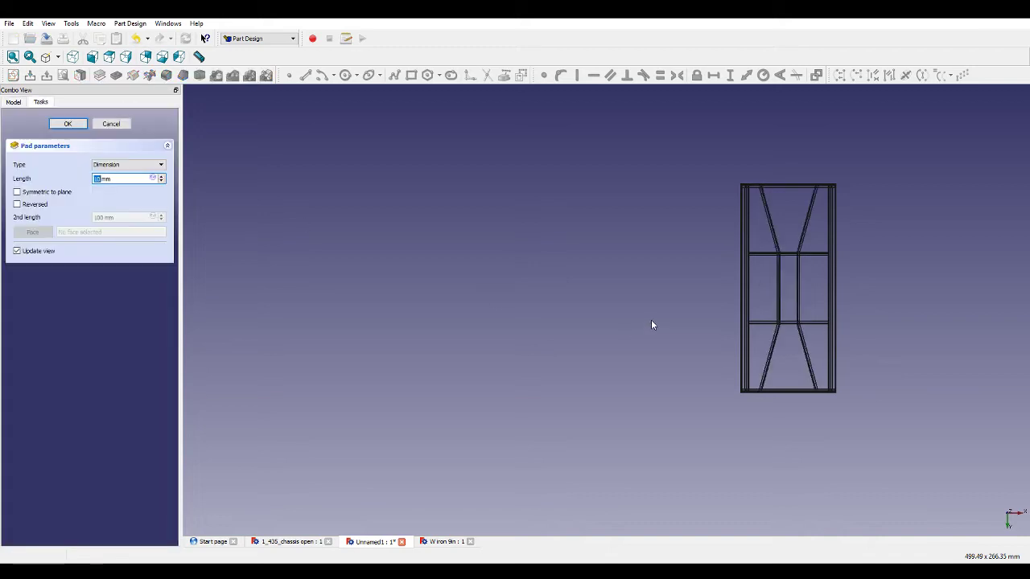
{"action": "middle_click_drag", "start_coordinate": [652, 321], "coordinate": [889, 395]}
{"action": "scroll", "coordinate": [897, 382], "scroll_direction": "up", "scroll_amount": 3}
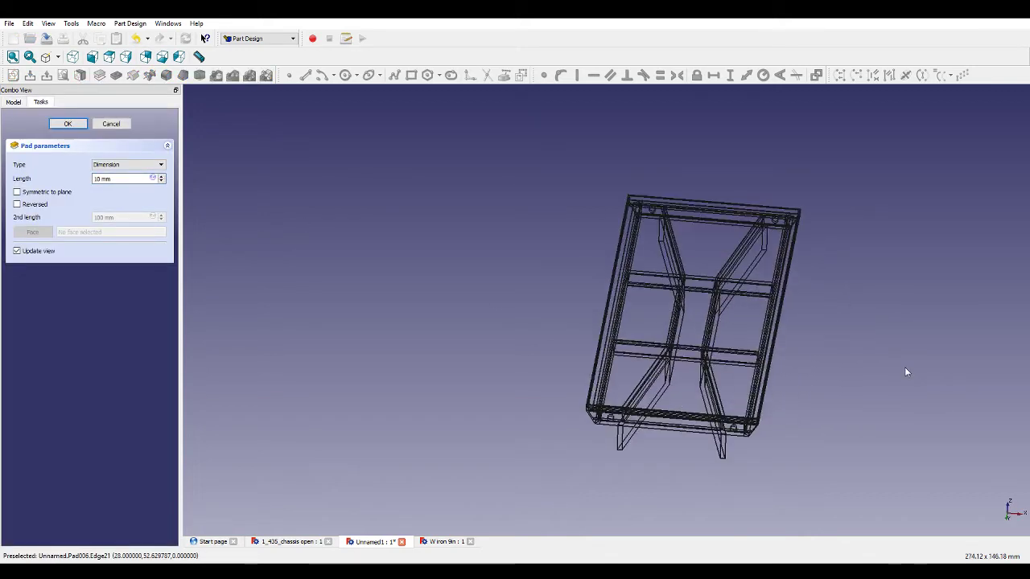
{"action": "left_click_drag", "start_coordinate": [104, 178], "coordinate": [80, 181]}
{"action": "type", "text": "0.1"}
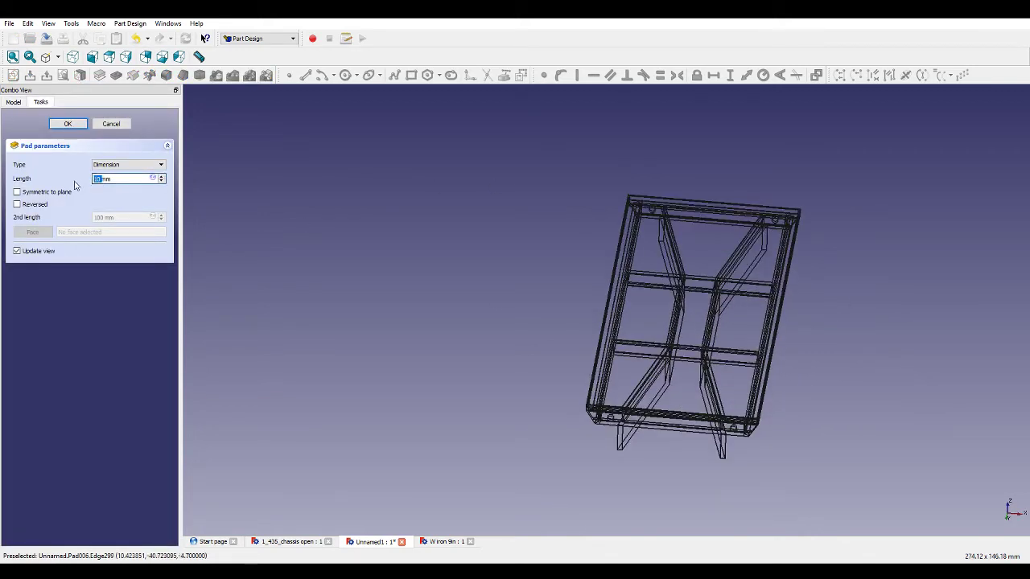
{"action": "type", "text": "3"}
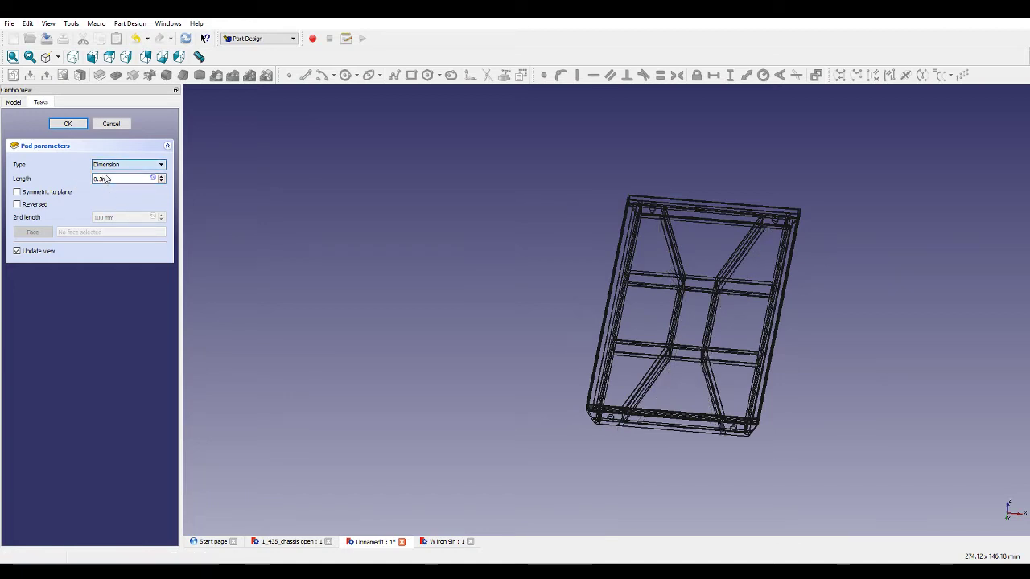
{"action": "left_click", "coordinate": [58, 58]}
{"action": "left_click", "coordinate": [60, 72]}
{"action": "middle_click_drag", "start_coordinate": [385, 228], "coordinate": [386, 389]}
{"action": "scroll", "coordinate": [632, 338], "scroll_direction": "up", "scroll_amount": 9}
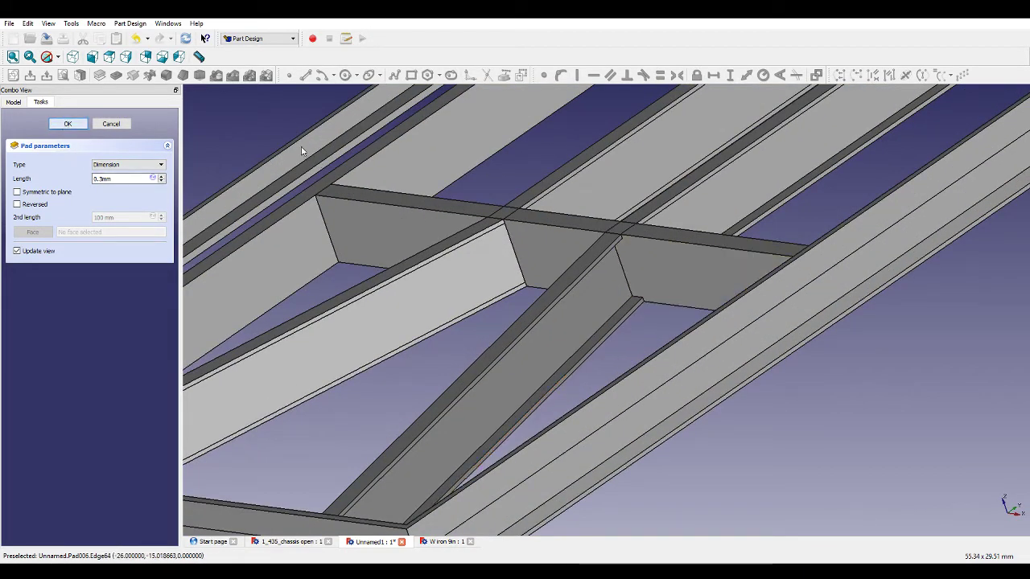
{"action": "left_click", "coordinate": [76, 125]}
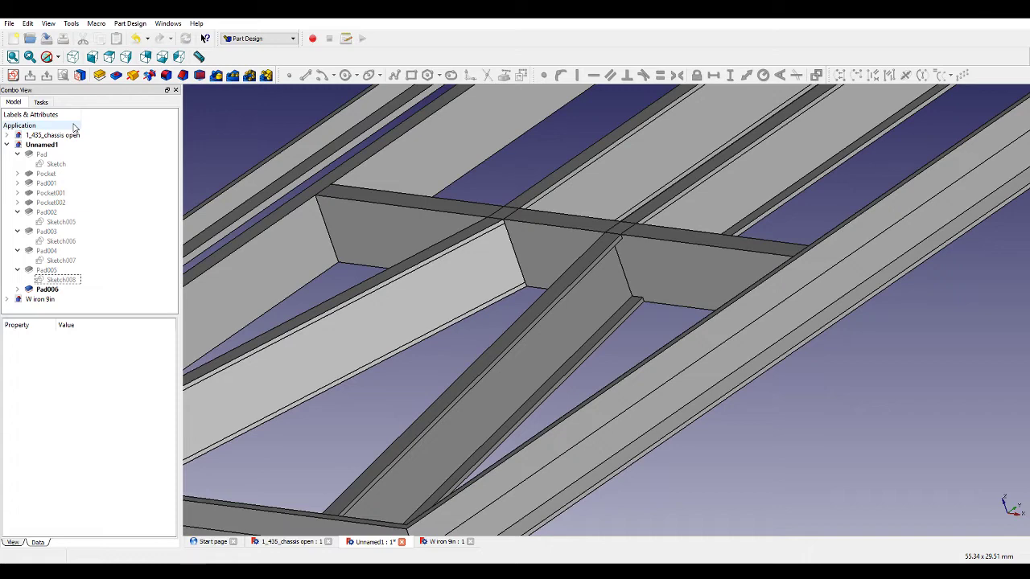
Inspect the padded chassis frame and its bracing from several angles.
{"action": "scroll", "coordinate": [649, 324], "scroll_direction": "down", "scroll_amount": 4}
{"action": "middle_click_drag", "start_coordinate": [793, 210], "coordinate": [751, 247]}
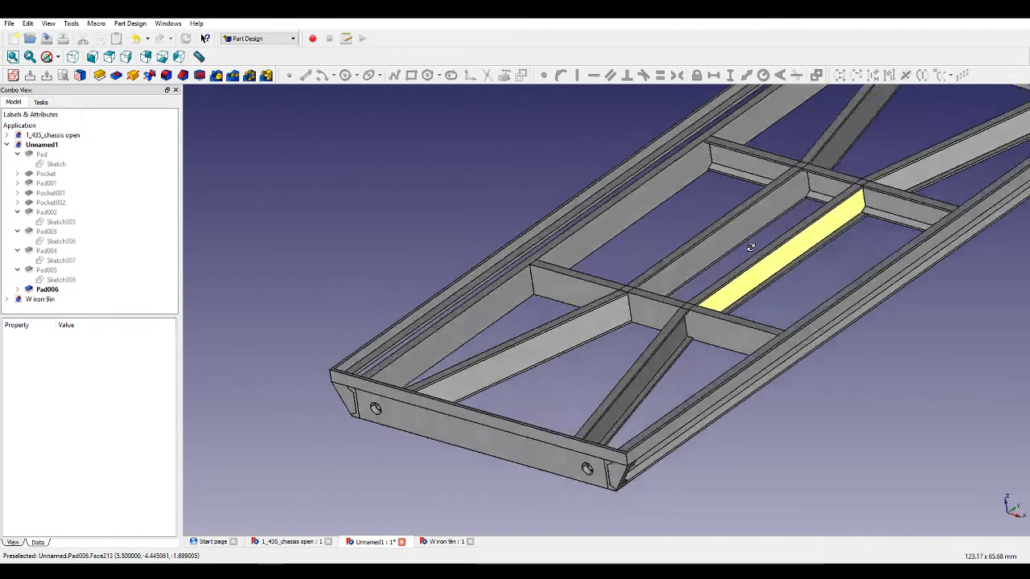
{"action": "scroll", "coordinate": [789, 259], "scroll_direction": "down", "scroll_amount": 2}
{"action": "scroll", "coordinate": [794, 256], "scroll_direction": "down", "scroll_amount": 3}
{"action": "scroll", "coordinate": [991, 211], "scroll_direction": "up", "scroll_amount": 2}
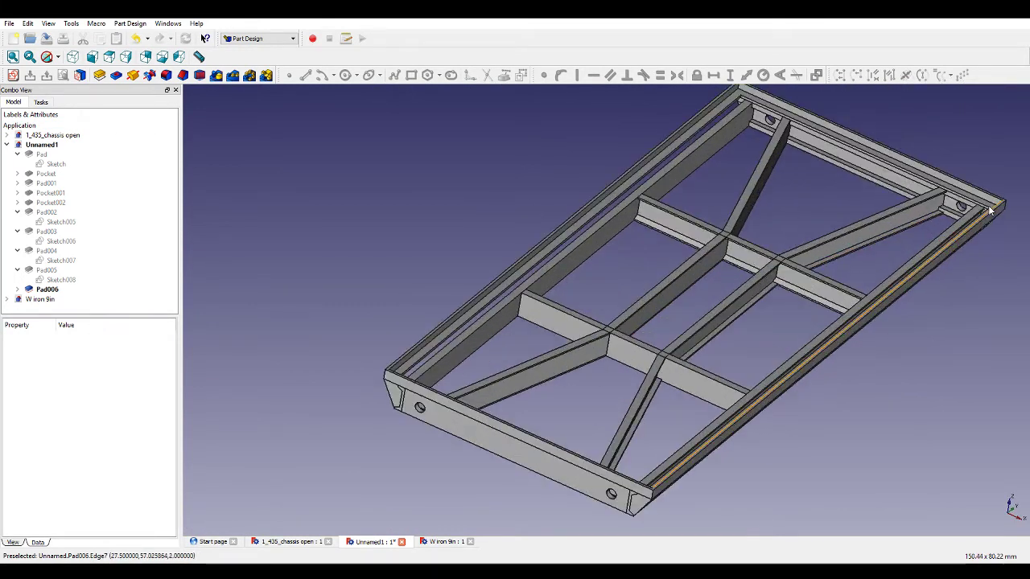
{"action": "middle_click_drag", "start_coordinate": [981, 375], "coordinate": [949, 366]}
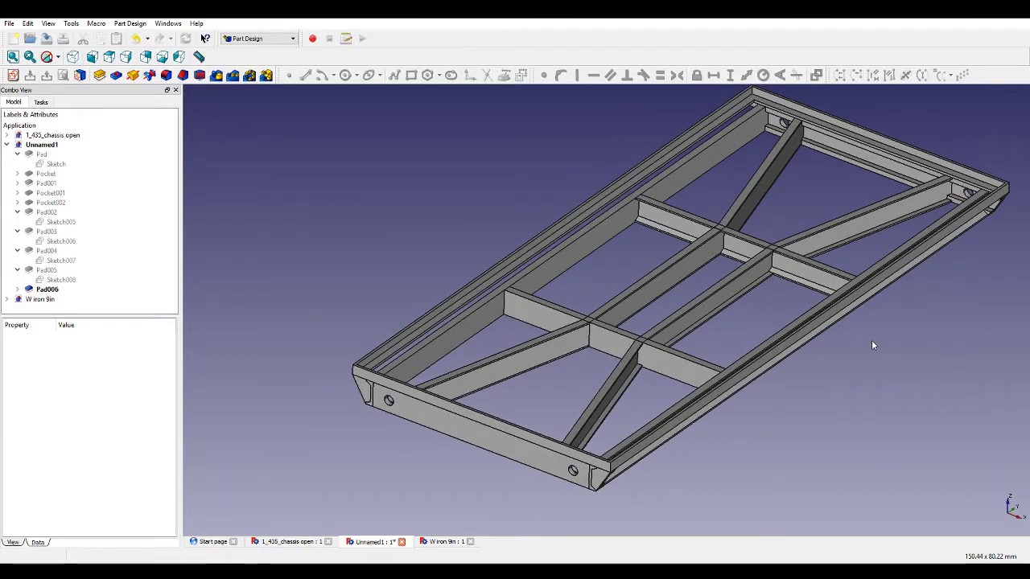
{"action": "scroll", "coordinate": [871, 339], "scroll_direction": "up", "scroll_amount": 1}
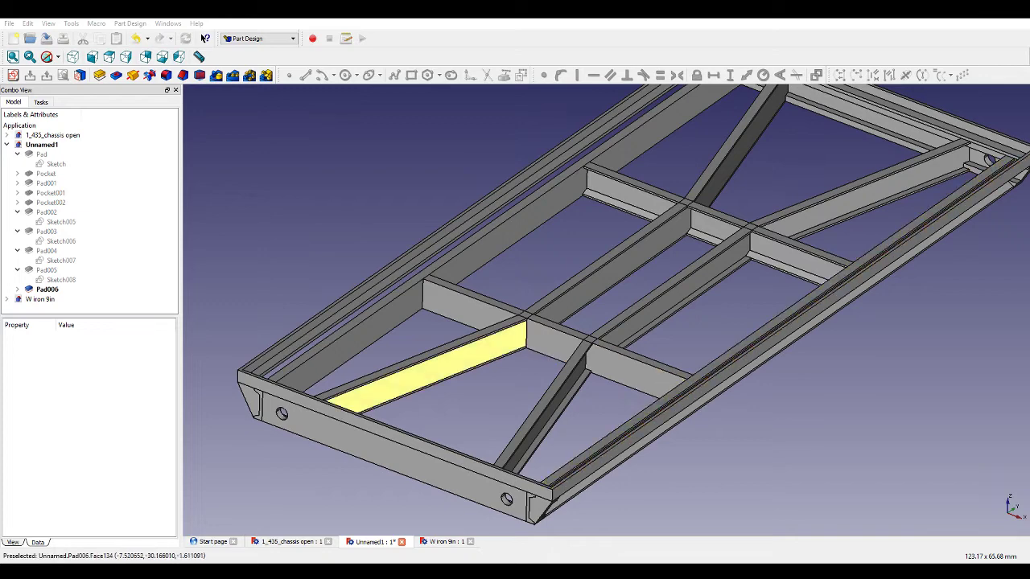
Start a new sketch on the top face of the last padded bracing bar.
{"action": "left_click", "coordinate": [422, 358]}
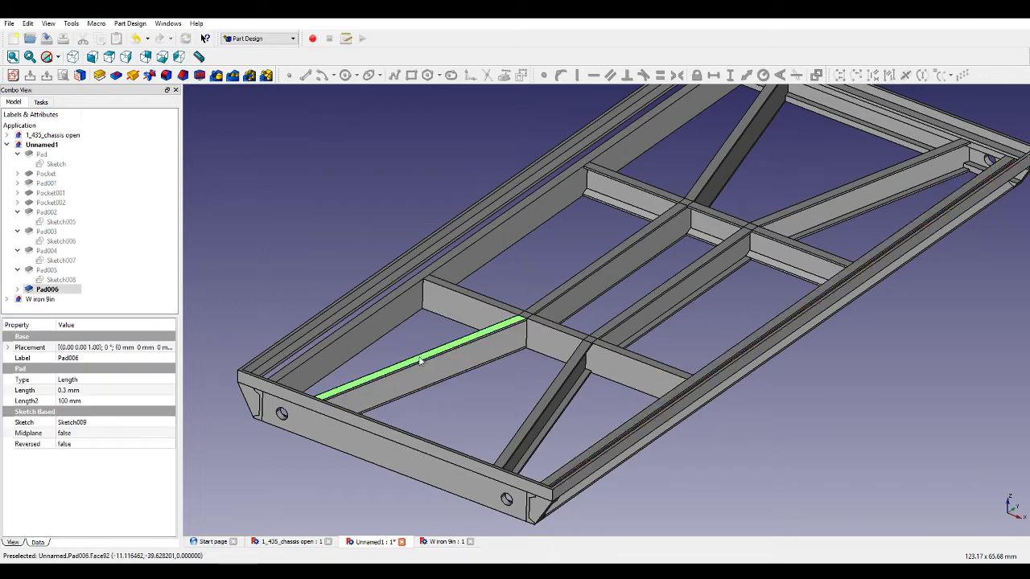
{"action": "left_click", "coordinate": [13, 75]}
{"action": "scroll", "coordinate": [658, 359], "scroll_direction": "down", "scroll_amount": 3}
{"action": "scroll", "coordinate": [650, 437], "scroll_direction": "up", "scroll_amount": 3}
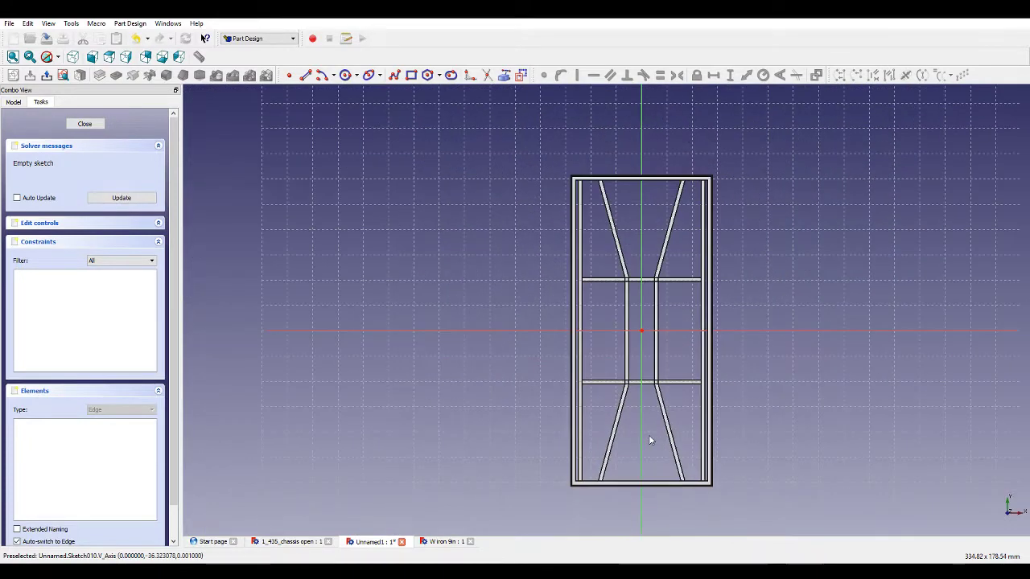
Draw a closed polyline outline of a bent bracing bar from the upper left diagonal bar across to the left side rail.
{"action": "left_click", "coordinate": [396, 75]}
{"action": "scroll", "coordinate": [515, 154], "scroll_direction": "up", "scroll_amount": 5}
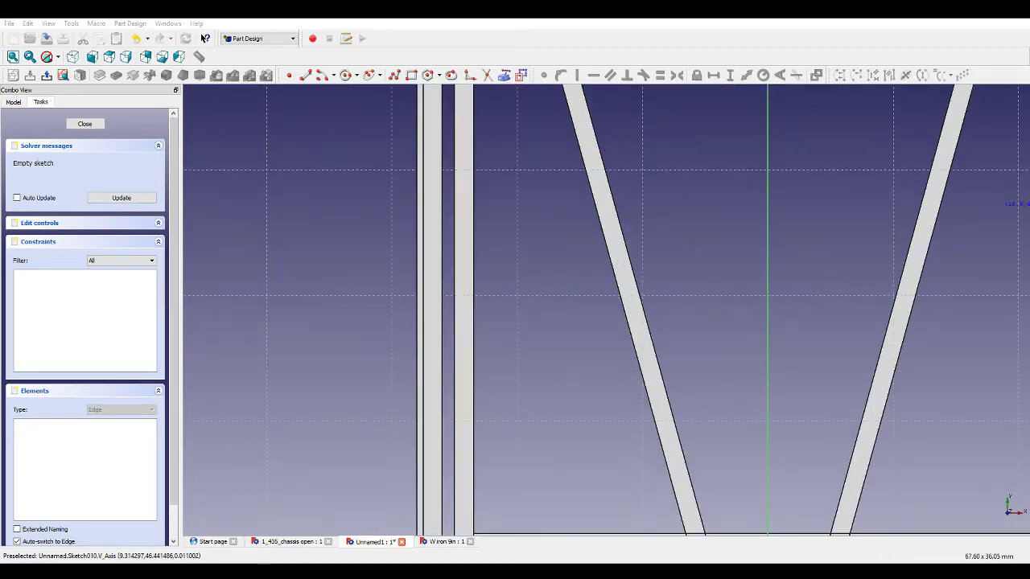
{"action": "scroll", "coordinate": [690, 295], "scroll_direction": "down", "scroll_amount": 4}
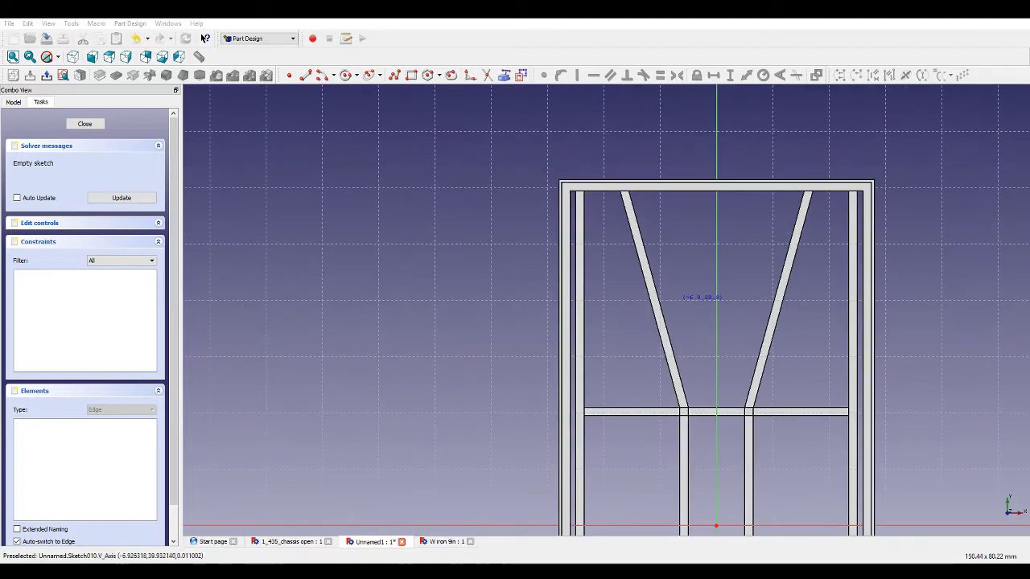
{"action": "scroll", "coordinate": [684, 186], "scroll_direction": "up", "scroll_amount": 3}
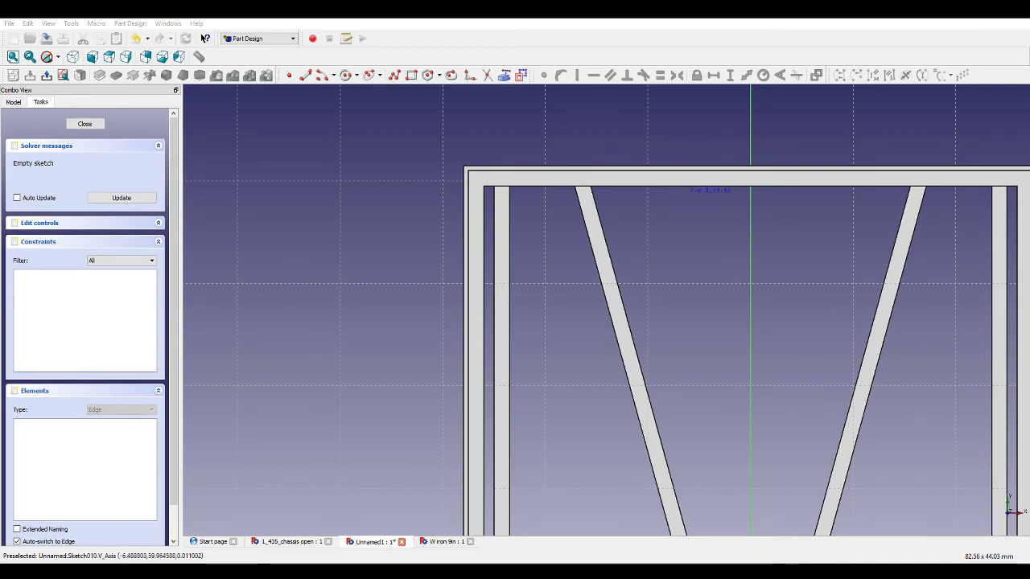
{"action": "left_click", "coordinate": [694, 210]}
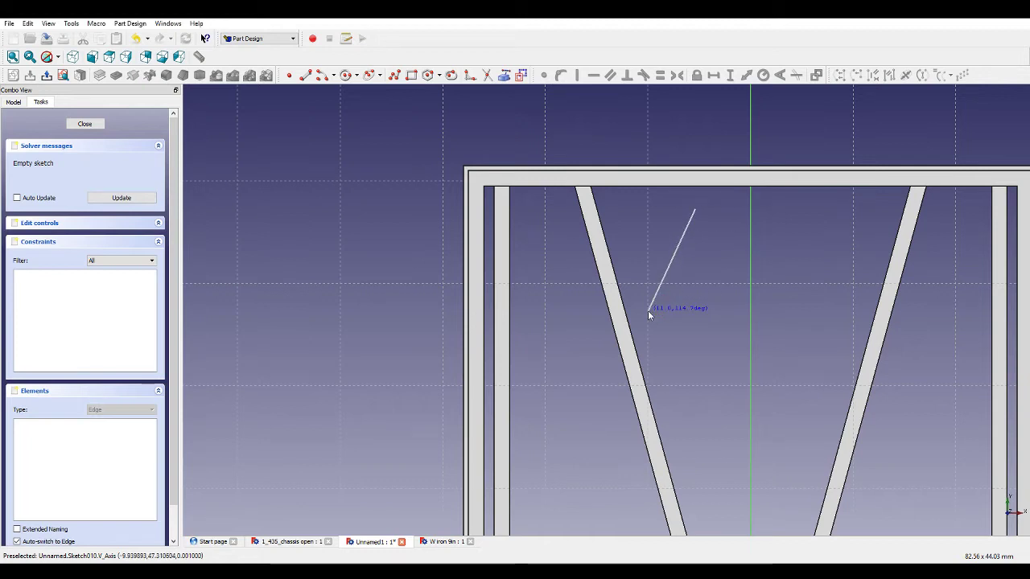
{"action": "left_click", "coordinate": [649, 312]}
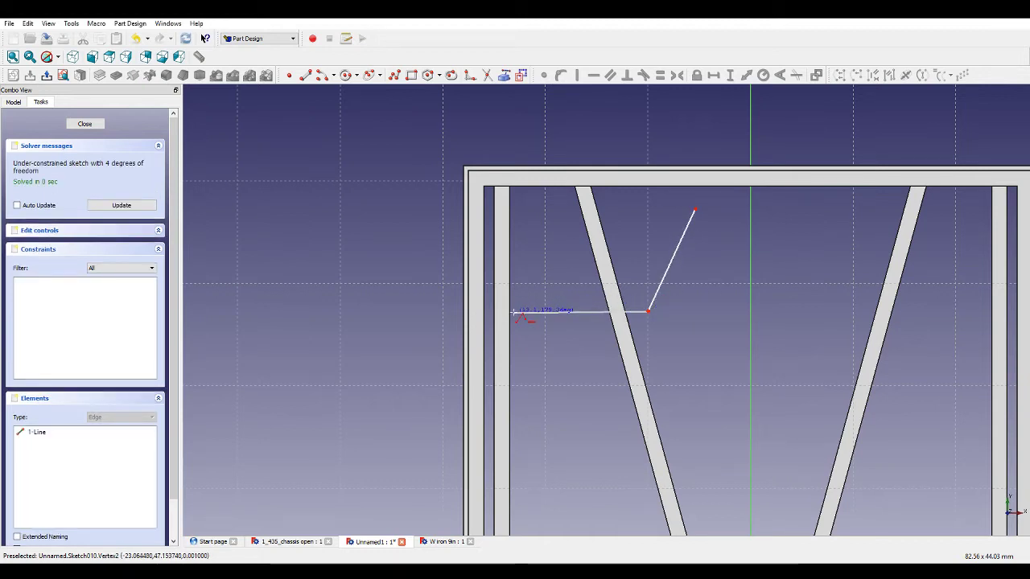
{"action": "left_click", "coordinate": [512, 311]}
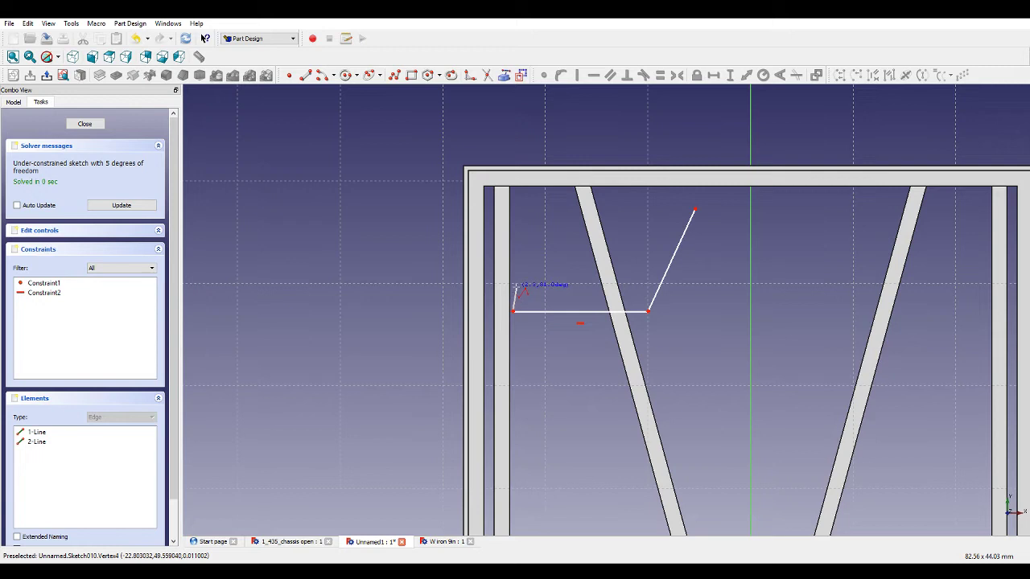
{"action": "left_click", "coordinate": [512, 290]}
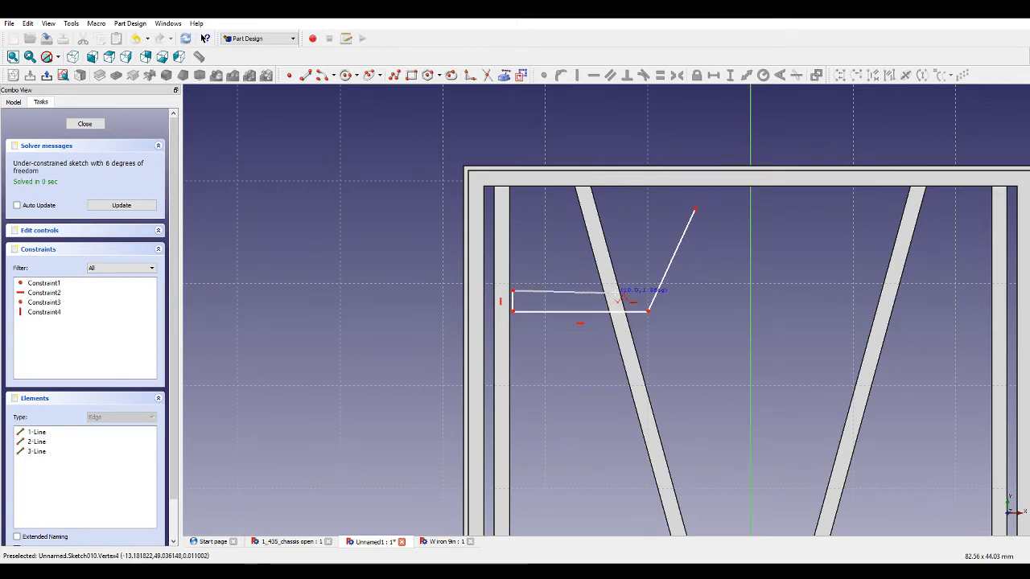
{"action": "left_click", "coordinate": [617, 292]}
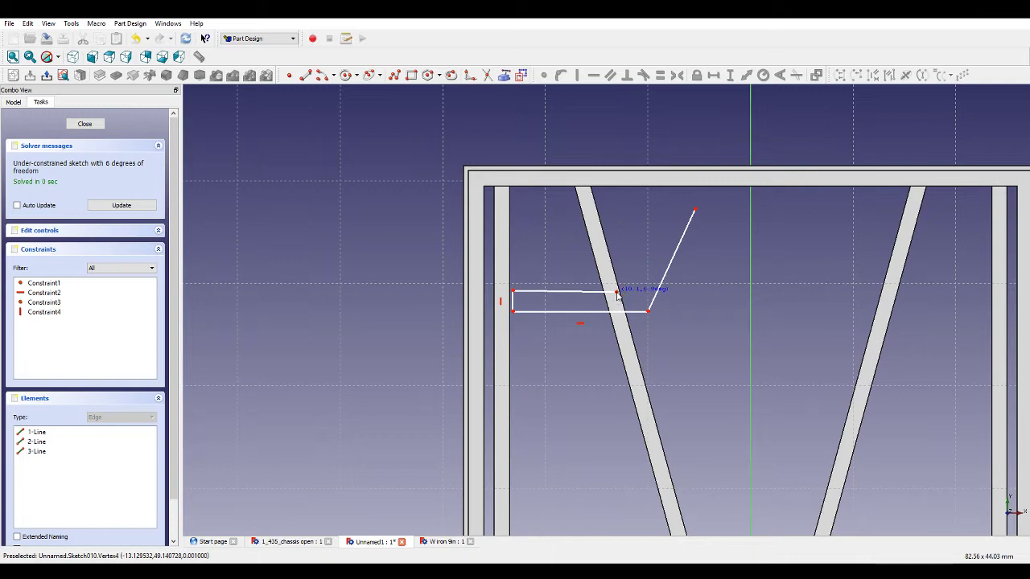
{"action": "left_click", "coordinate": [657, 208]}
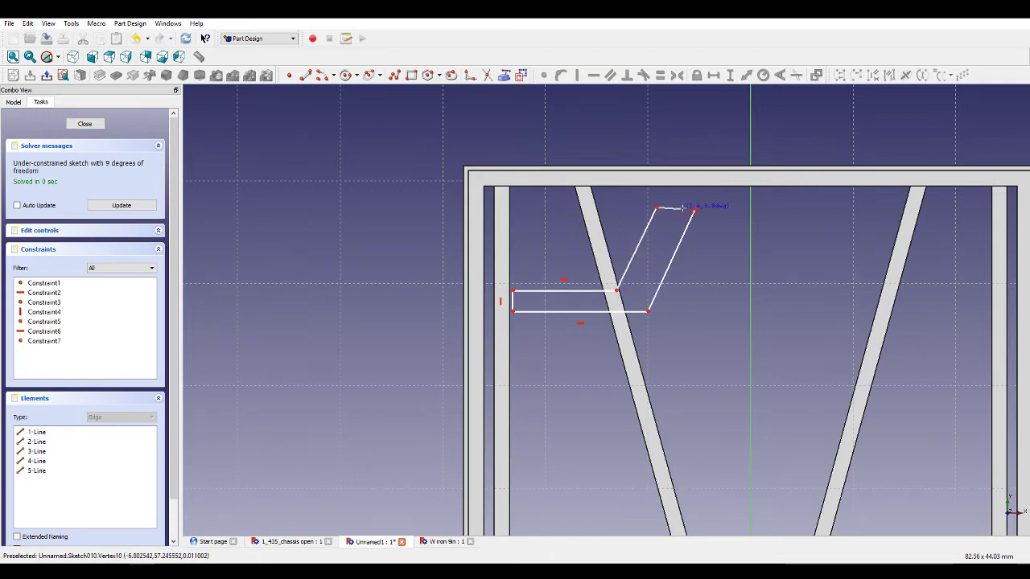
{"action": "left_click", "coordinate": [696, 209]}
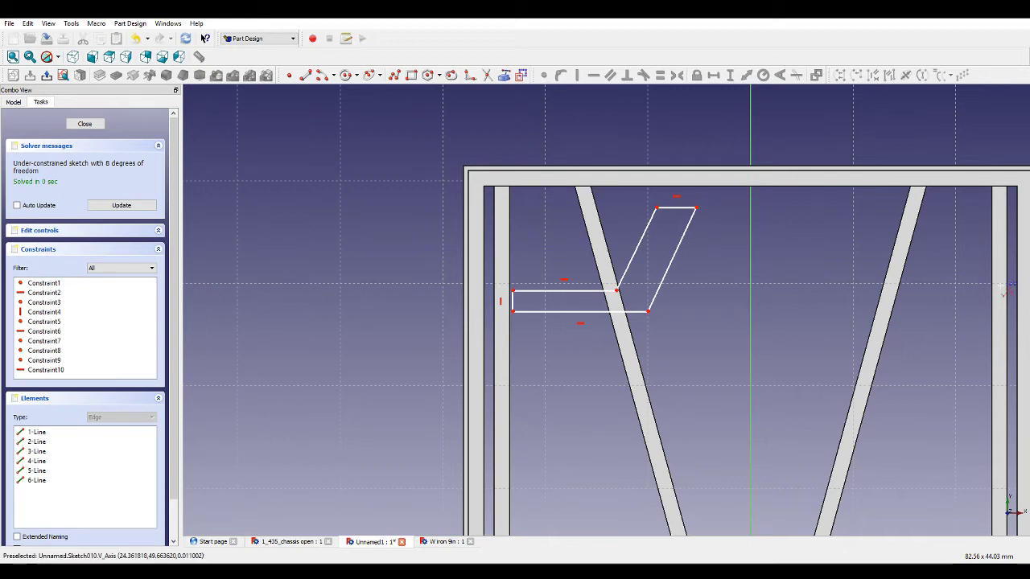
Draw a matching closed polyline outline of a bent bracing bar from the upper right diagonal bar to the right side rail.
{"action": "left_click", "coordinate": [829, 210]}
{"action": "left_click", "coordinate": [858, 210]}
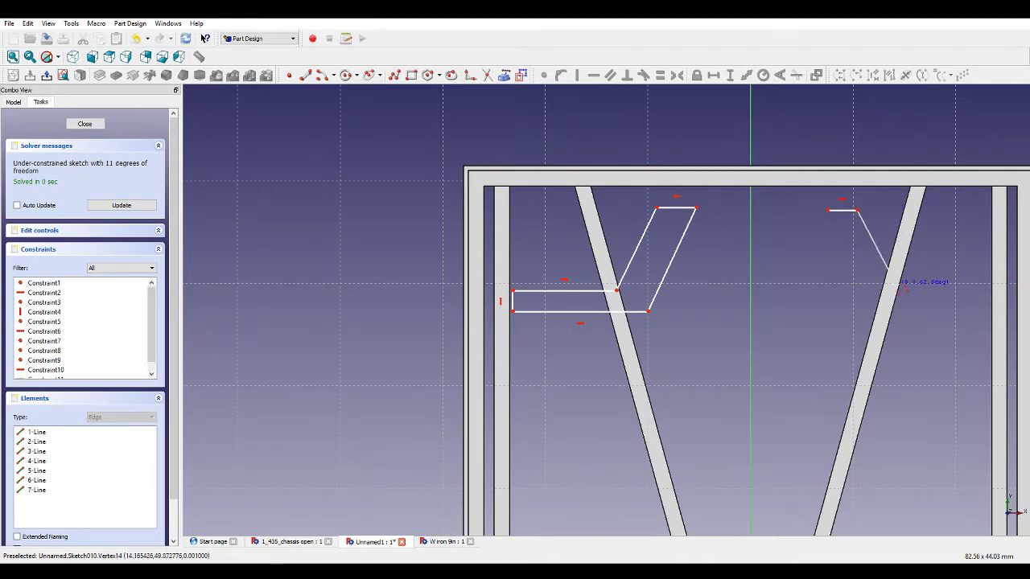
{"action": "left_click", "coordinate": [899, 301]}
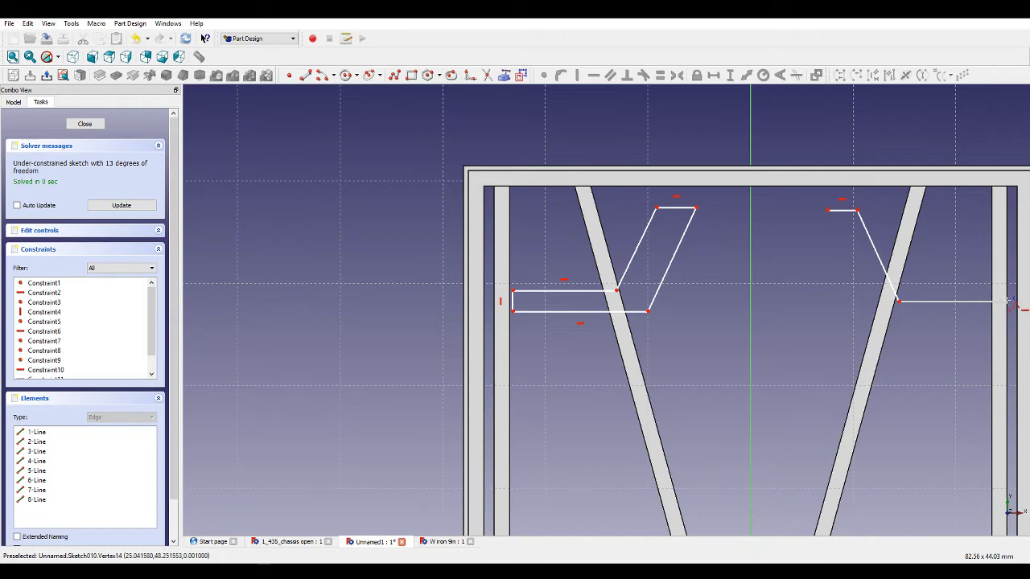
{"action": "left_click", "coordinate": [1007, 301]}
{"action": "left_click", "coordinate": [1007, 322]}
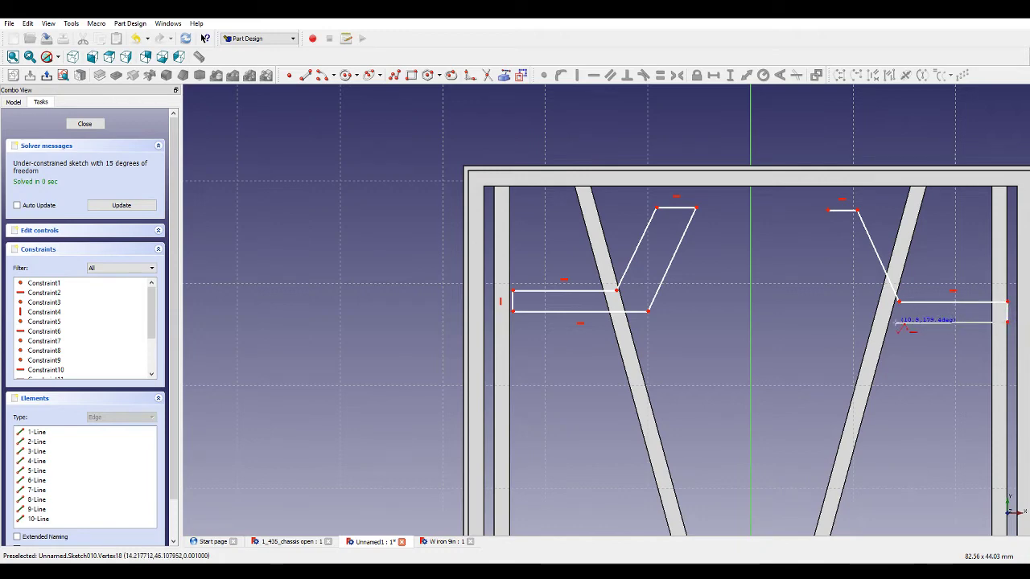
{"action": "left_click", "coordinate": [889, 323]}
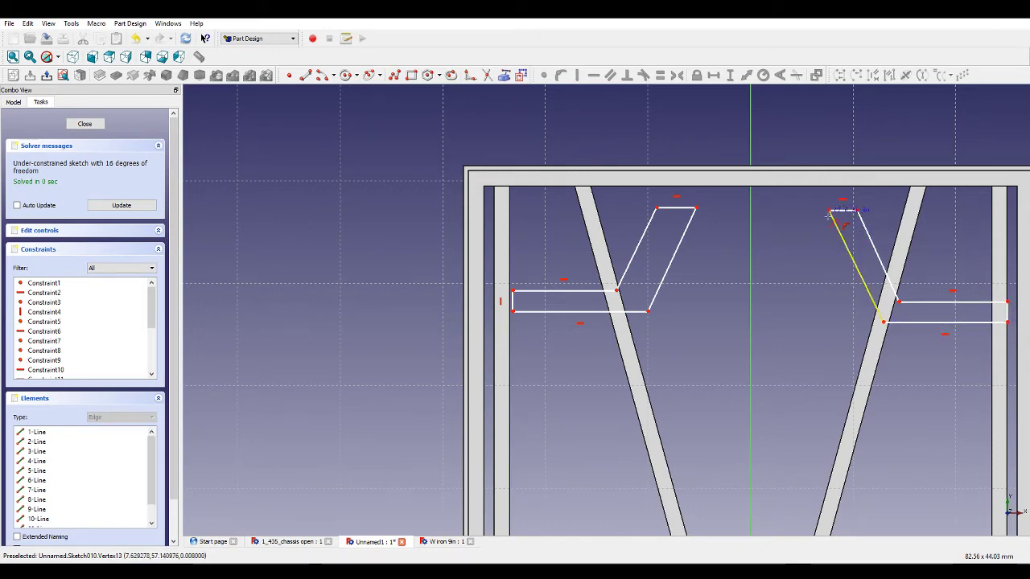
Draw a horizontal polyline through the vertical axis joining the top inner corners of the two bent outlines.
{"action": "scroll", "coordinate": [805, 294], "scroll_direction": "down", "scroll_amount": 5}
{"action": "scroll", "coordinate": [809, 270], "scroll_direction": "down", "scroll_amount": 3}
{"action": "scroll", "coordinate": [821, 419], "scroll_direction": "up", "scroll_amount": 4}
{"action": "scroll", "coordinate": [845, 277], "scroll_direction": "down", "scroll_amount": 2}
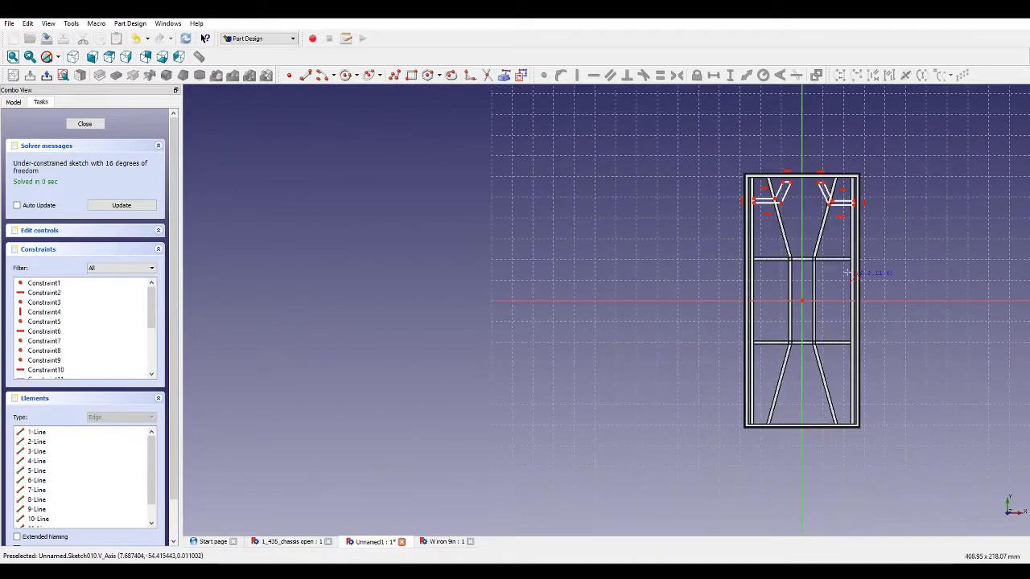
{"action": "scroll", "coordinate": [832, 171], "scroll_direction": "up", "scroll_amount": 3}
{"action": "scroll", "coordinate": [806, 197], "scroll_direction": "up", "scroll_amount": 2}
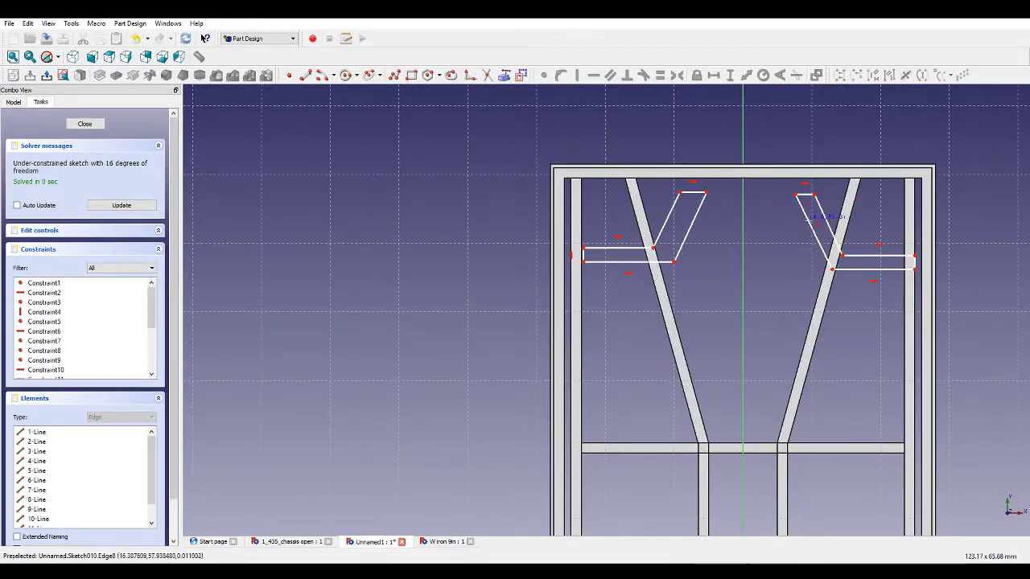
{"action": "scroll", "coordinate": [948, 218], "scroll_direction": "up", "scroll_amount": 2}
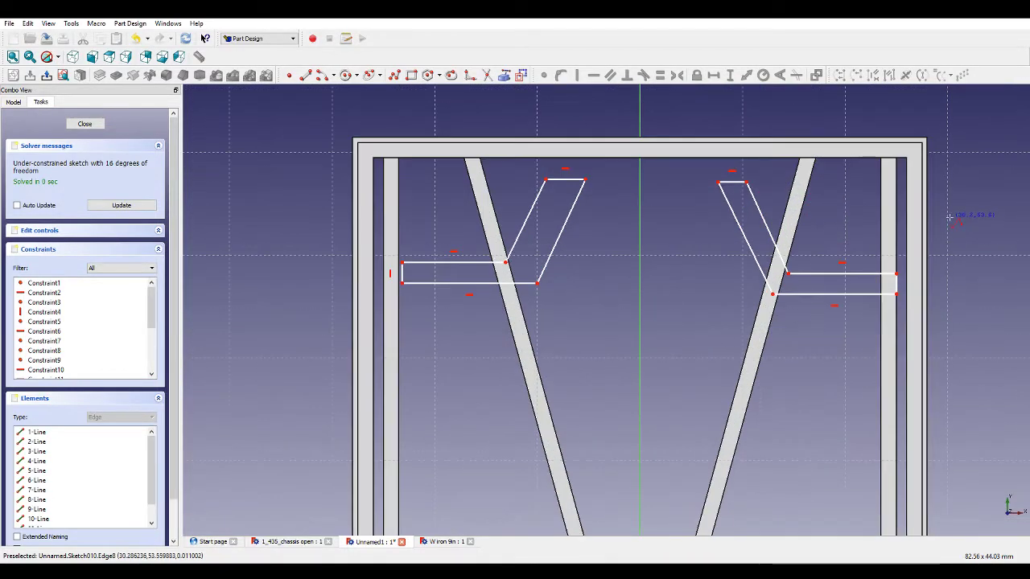
{"action": "scroll", "coordinate": [861, 181], "scroll_direction": "down", "scroll_amount": 2}
{"action": "scroll", "coordinate": [837, 153], "scroll_direction": "up", "scroll_amount": 2}
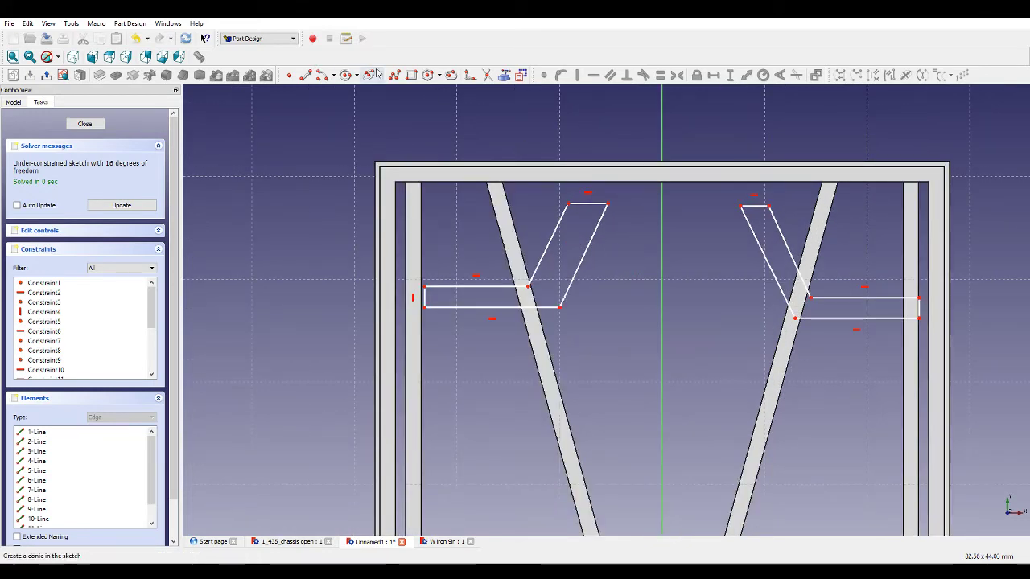
{"action": "left_click", "coordinate": [516, 74]}
{"action": "left_click", "coordinate": [394, 75]}
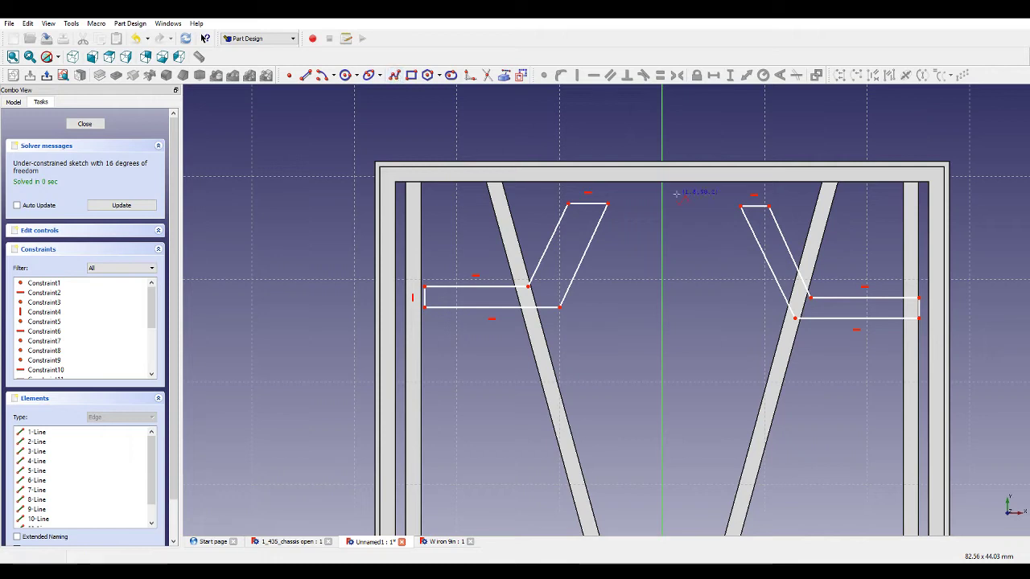
{"action": "left_click", "coordinate": [609, 203]}
{"action": "left_click", "coordinate": [662, 203]}
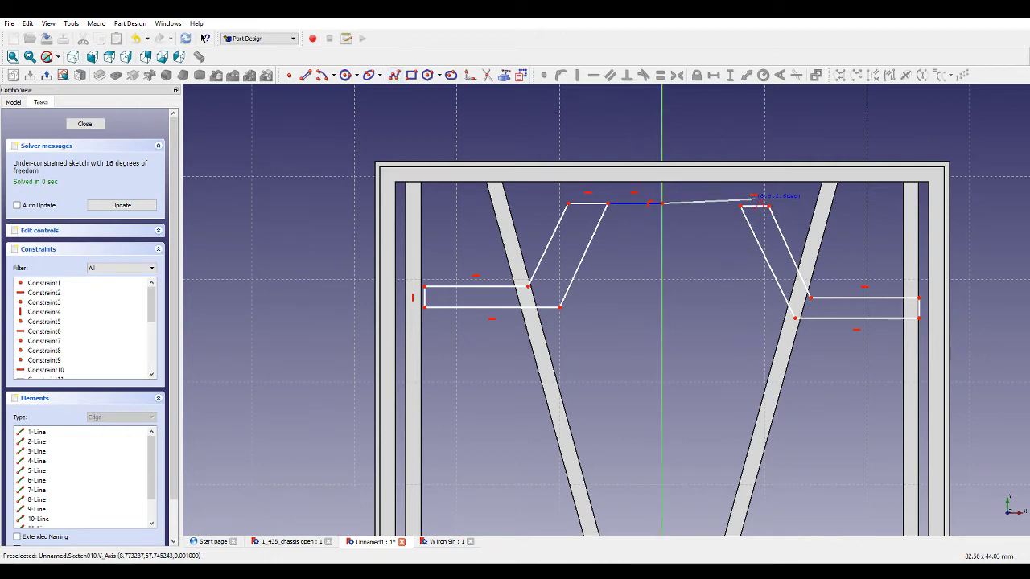
{"action": "left_click", "coordinate": [741, 204]}
{"action": "key", "text": "Escape"}
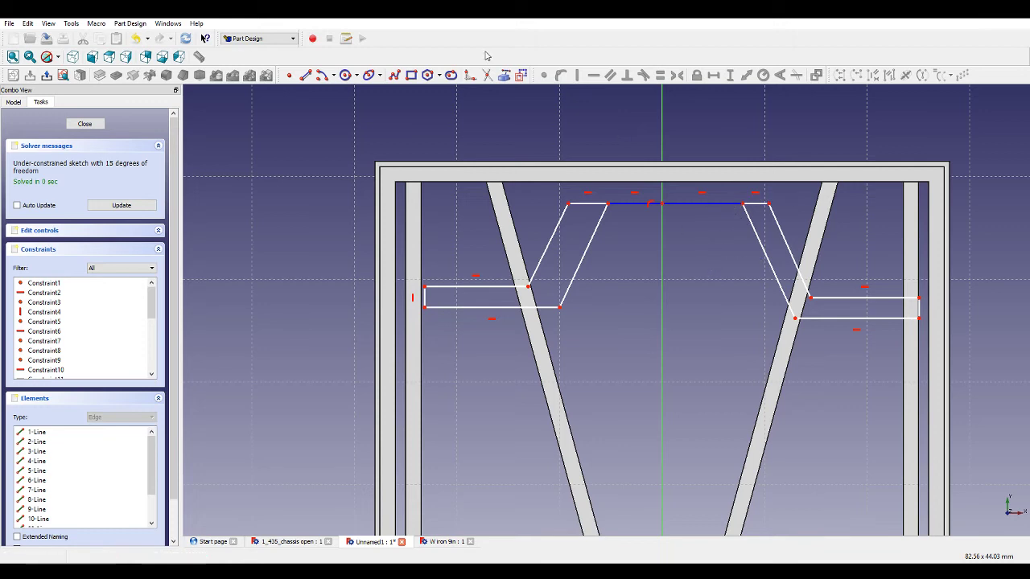
Draw a polyline through the vertical axis joining the lower inner corners of the two bent outlines.
{"action": "left_click", "coordinate": [394, 75]}
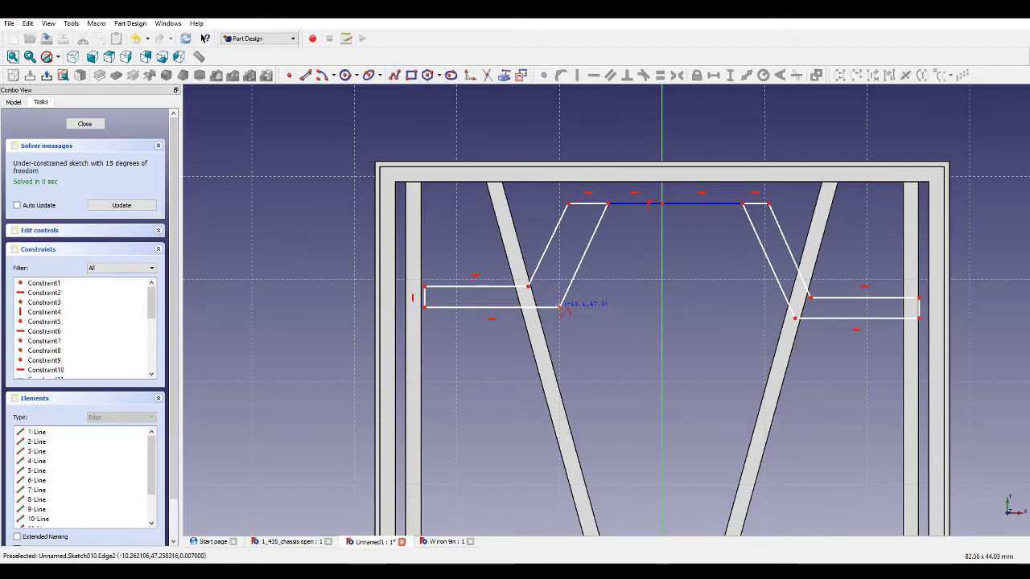
{"action": "left_click", "coordinate": [559, 306]}
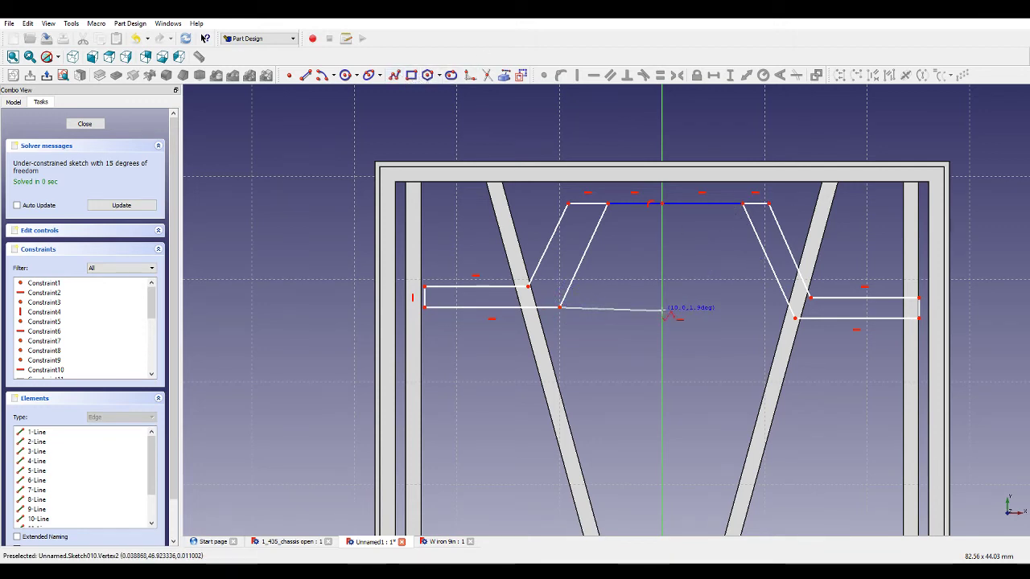
{"action": "left_click", "coordinate": [662, 309]}
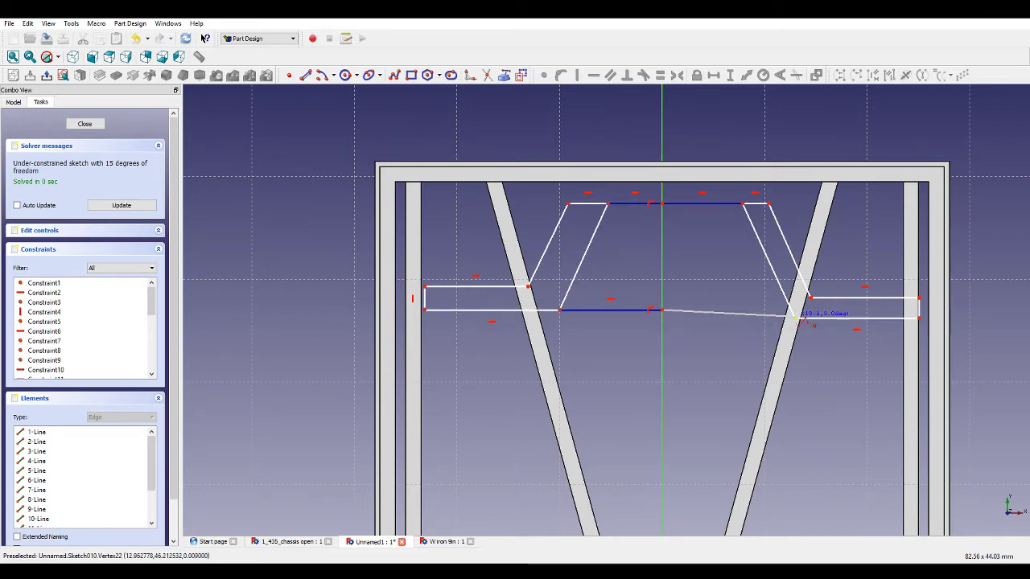
{"action": "left_click", "coordinate": [794, 318]}
{"action": "key", "text": "Escape"}
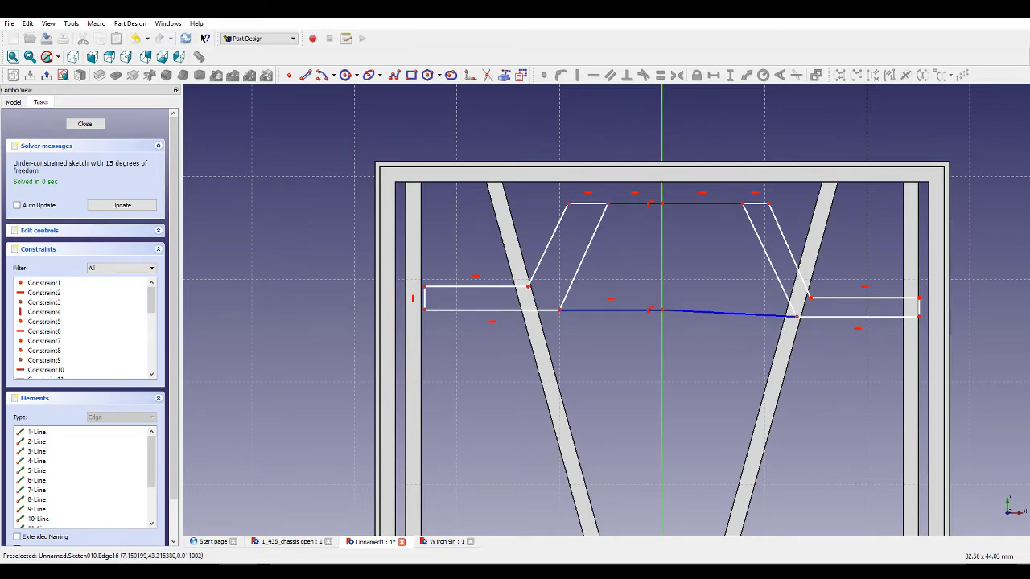
Examine the bracing at the end of the reference chassis document before returning to the sketch.
{"action": "left_click", "coordinate": [304, 542]}
{"action": "middle_click_drag", "start_coordinate": [722, 386], "coordinate": [643, 365]}
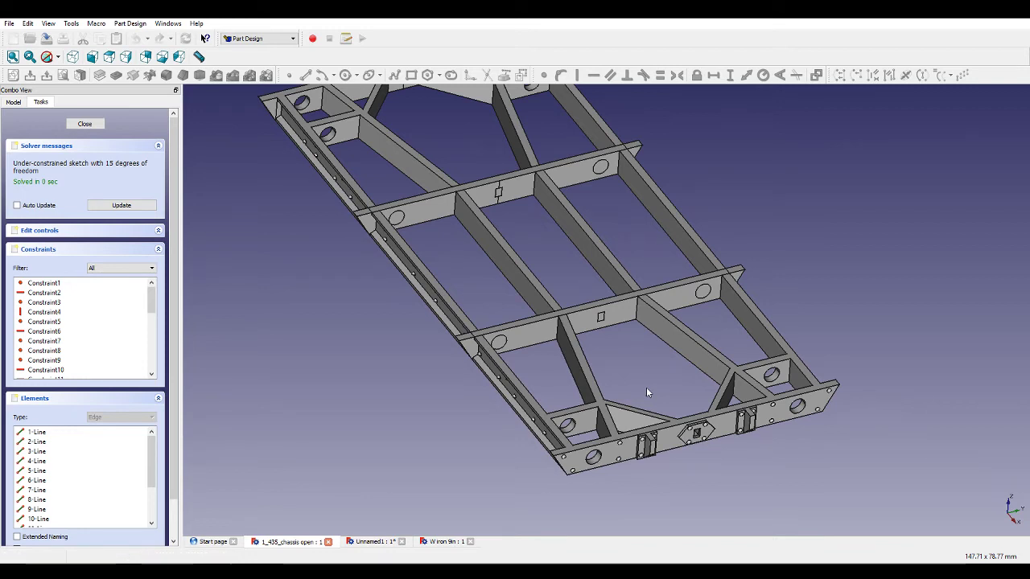
{"action": "scroll", "coordinate": [646, 387], "scroll_direction": "down", "scroll_amount": 4}
{"action": "scroll", "coordinate": [756, 295], "scroll_direction": "down", "scroll_amount": 1}
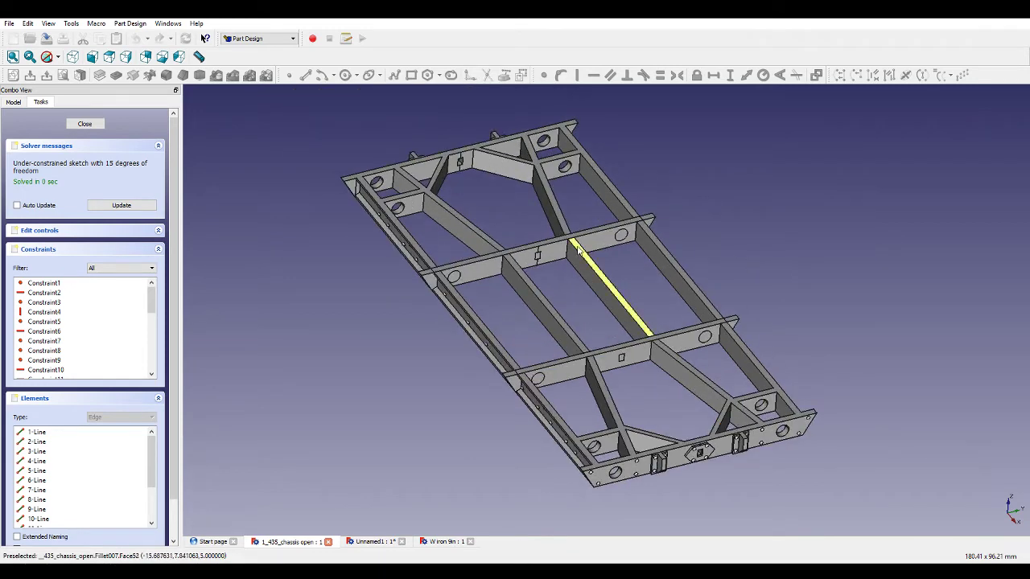
{"action": "left_click", "coordinate": [360, 542]}
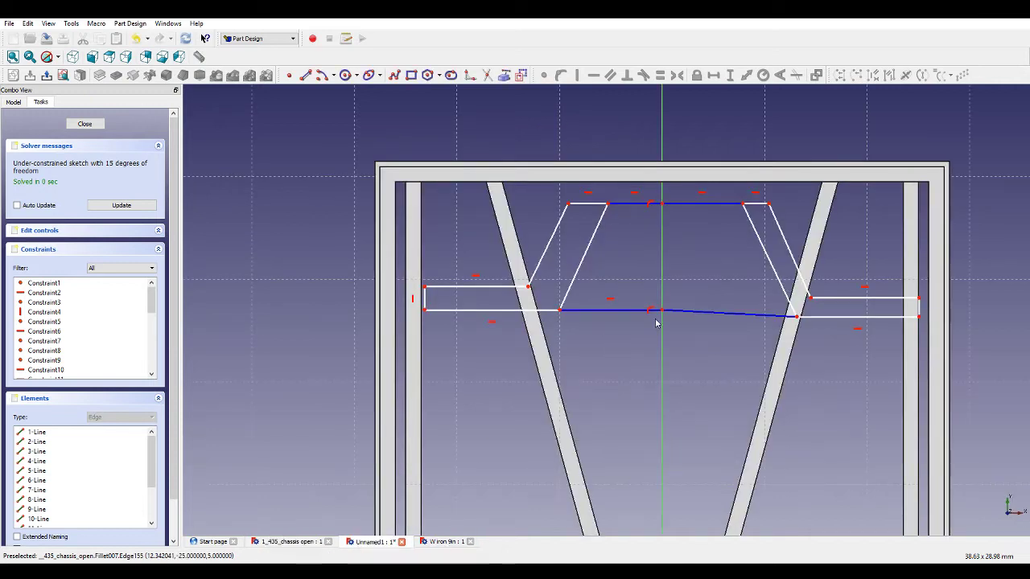
Make the two top connecting segments on either side of the vertical axis equal in length.
{"action": "scroll", "coordinate": [632, 209], "scroll_direction": "up", "scroll_amount": 2}
{"action": "left_click", "coordinate": [636, 201]}
{"action": "left_click", "coordinate": [736, 201]}
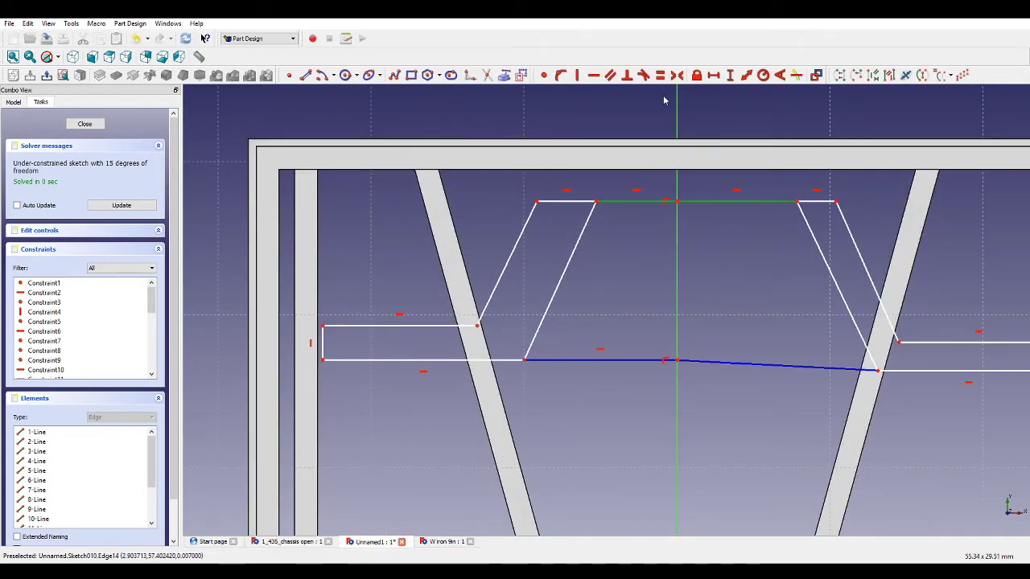
{"action": "left_click", "coordinate": [660, 76]}
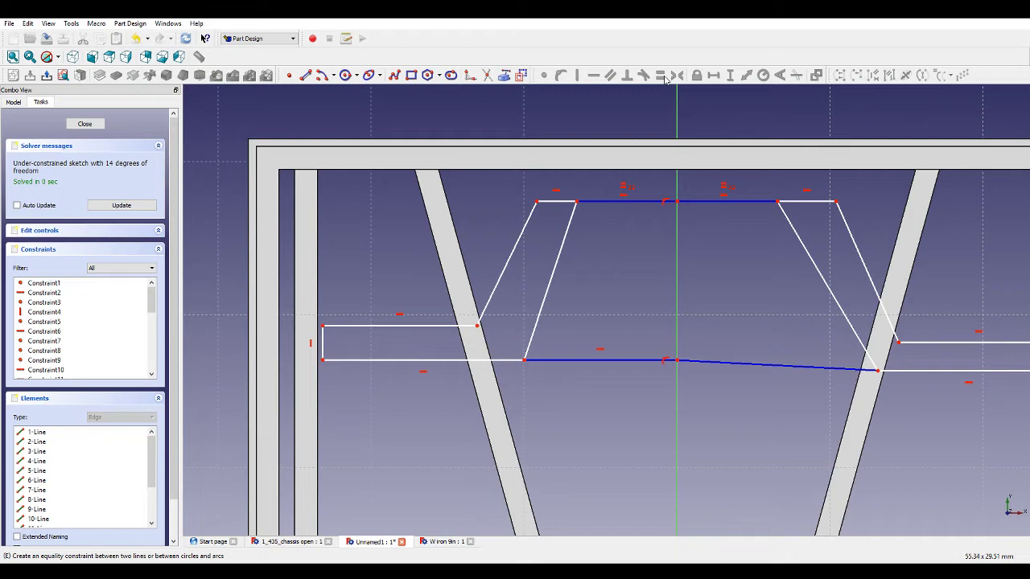
Make the two diagonal edges of the left bent outline parallel, and likewise the two diagonal edges of the right outline.
{"action": "left_click", "coordinate": [519, 248]}
{"action": "left_click", "coordinate": [556, 265]}
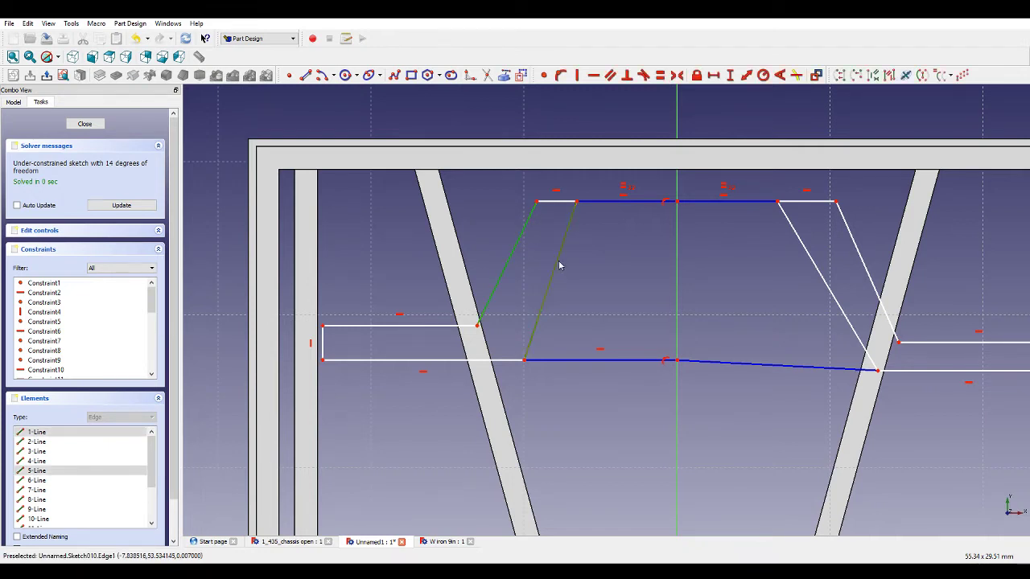
{"action": "left_click", "coordinate": [610, 75]}
{"action": "left_click", "coordinate": [804, 248]}
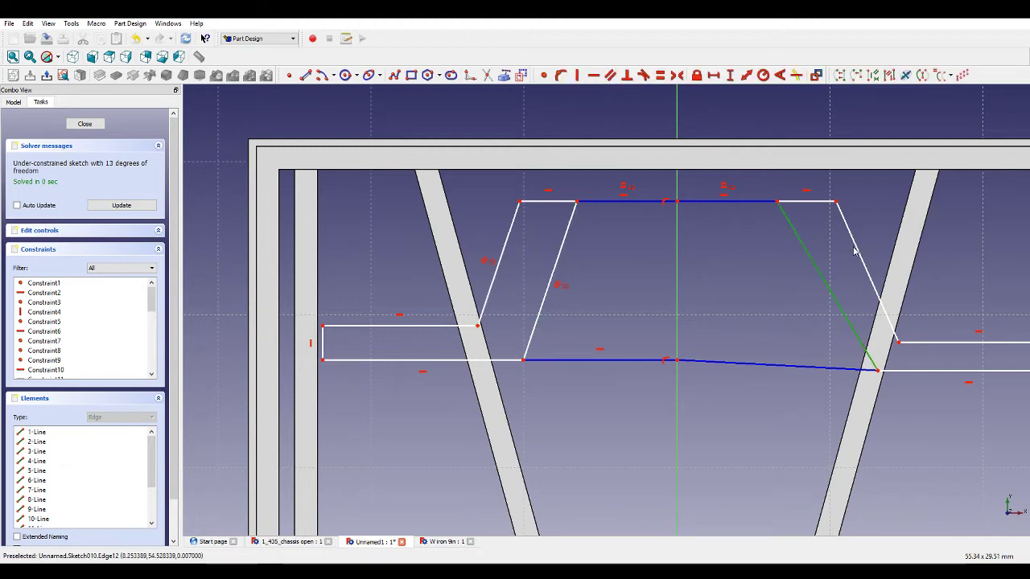
{"action": "left_click", "coordinate": [855, 252]}
{"action": "left_click", "coordinate": [610, 75]}
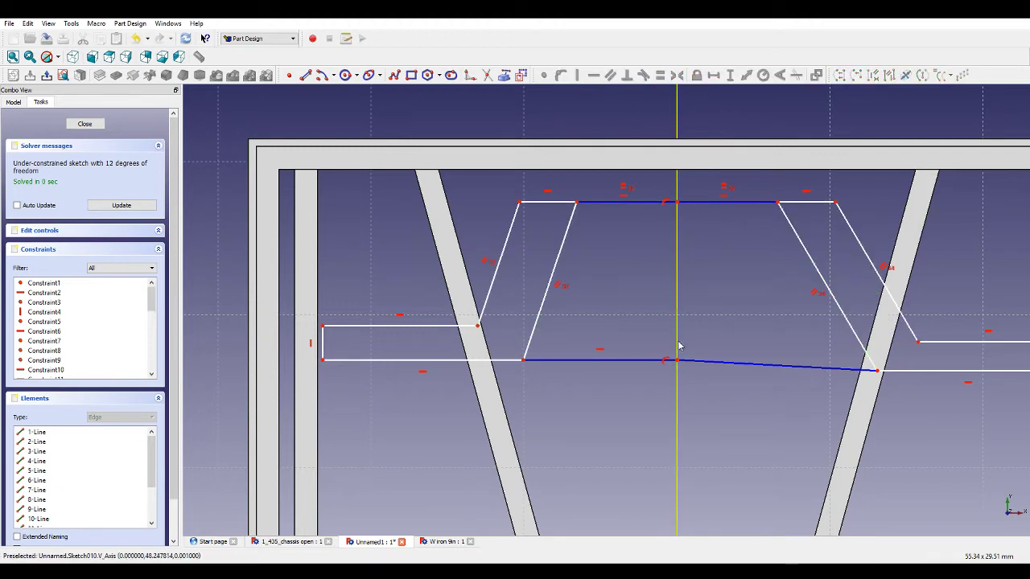
Make the lower connecting segments horizontal and equal in length on either side of the vertical axis.
{"action": "left_click", "coordinate": [685, 361]}
{"action": "left_click", "coordinate": [594, 75]}
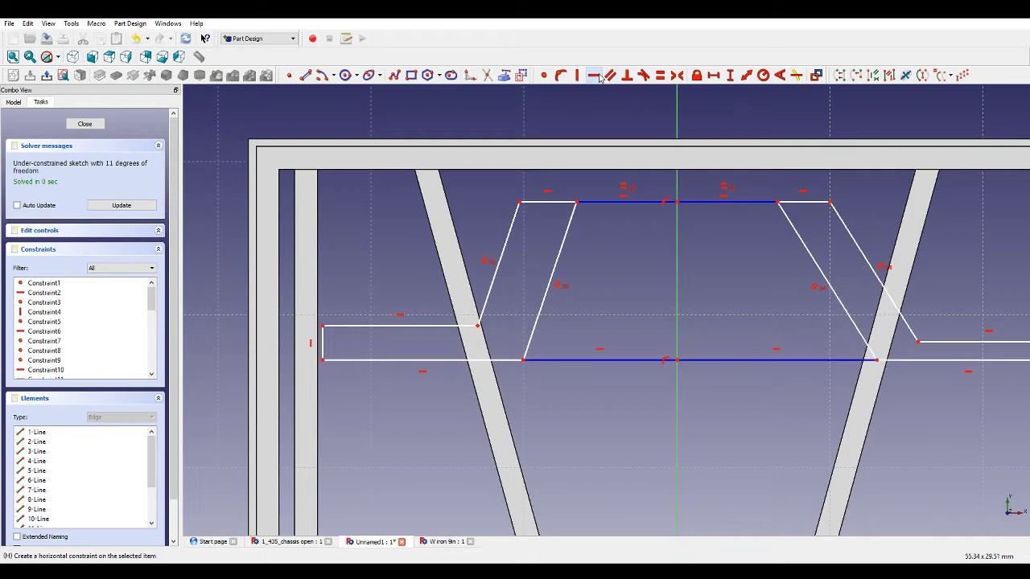
{"action": "left_click", "coordinate": [693, 360]}
{"action": "left_click", "coordinate": [655, 360]}
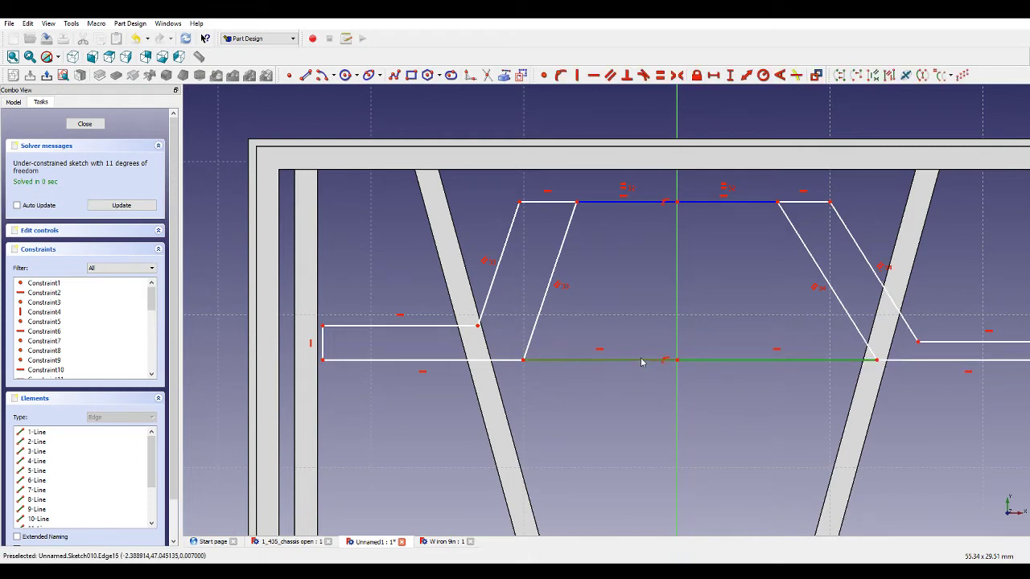
{"action": "left_click", "coordinate": [681, 76]}
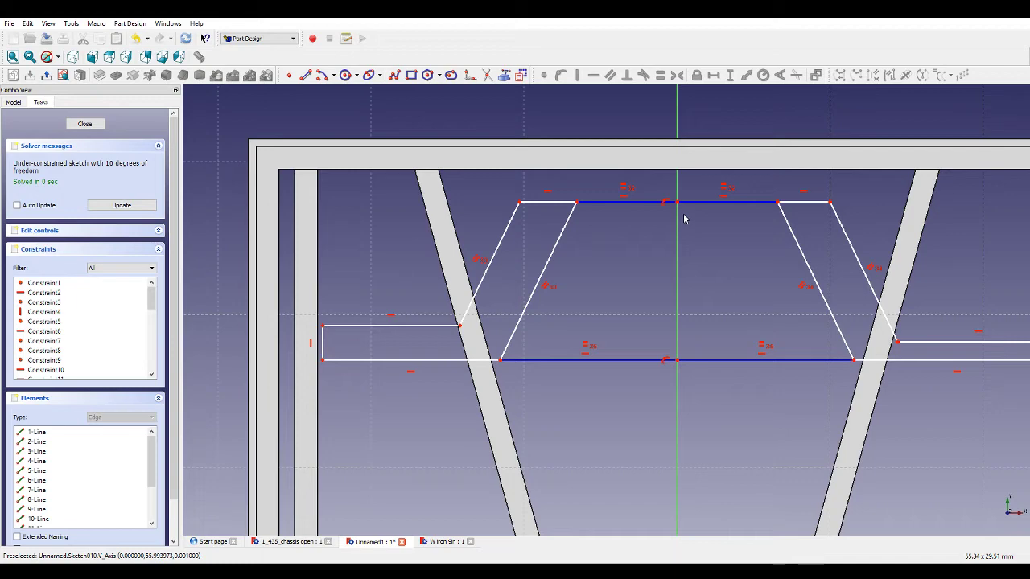
Set the horizontal length of the top-left connecting segment to 5 mm.
{"action": "left_click", "coordinate": [627, 202]}
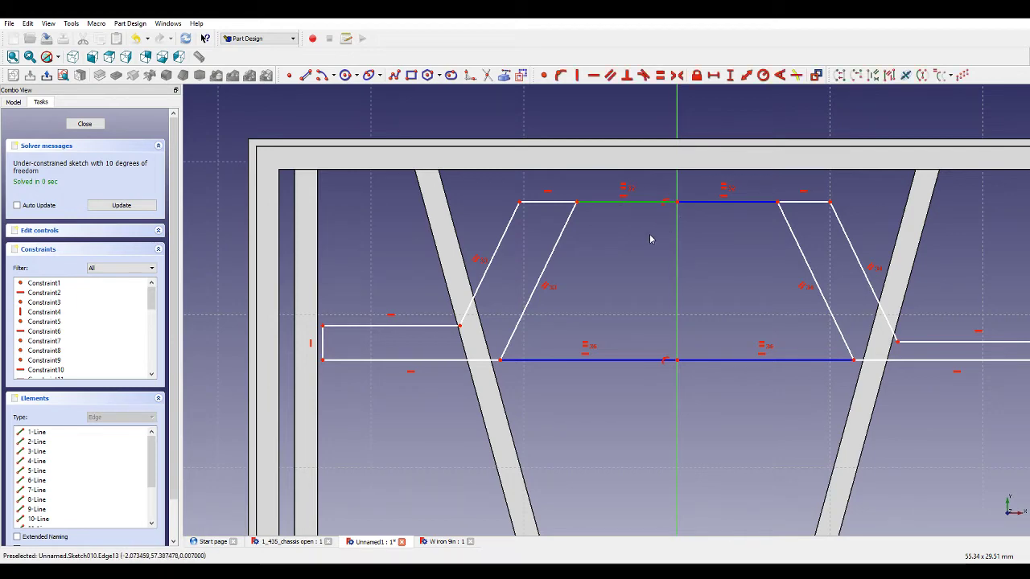
{"action": "scroll", "coordinate": [651, 239], "scroll_direction": "down", "scroll_amount": 5}
{"action": "scroll", "coordinate": [700, 237], "scroll_direction": "up", "scroll_amount": 4}
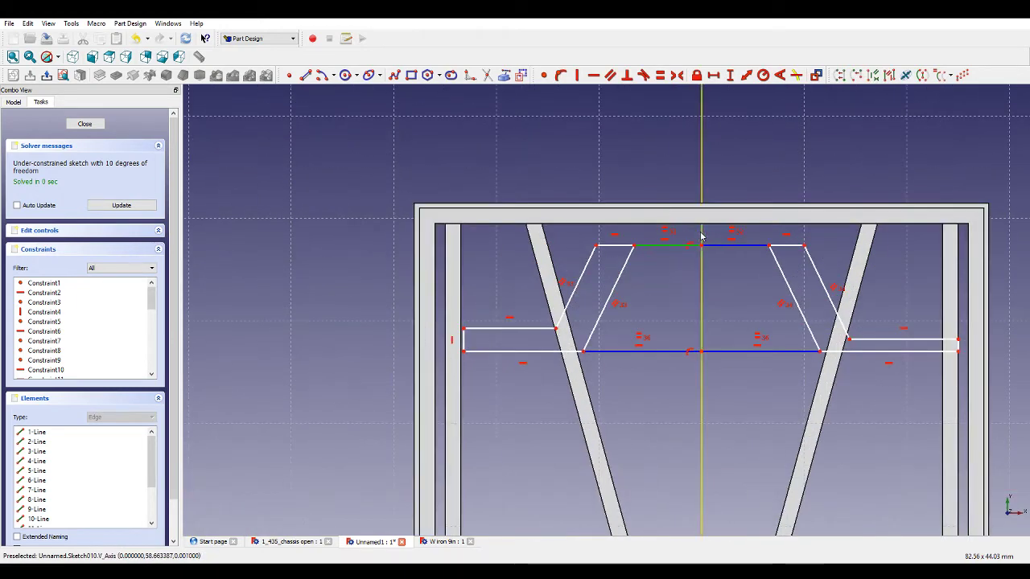
{"action": "scroll", "coordinate": [701, 237], "scroll_direction": "up", "scroll_amount": 2}
{"action": "left_click", "coordinate": [714, 75]}
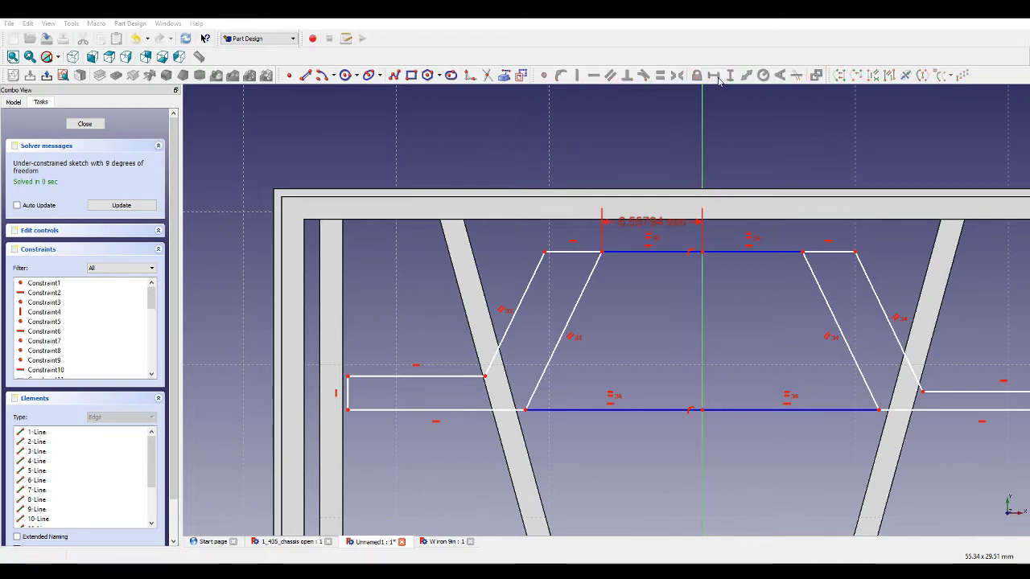
{"action": "type", "text": "5"}
{"action": "key", "text": "Return"}
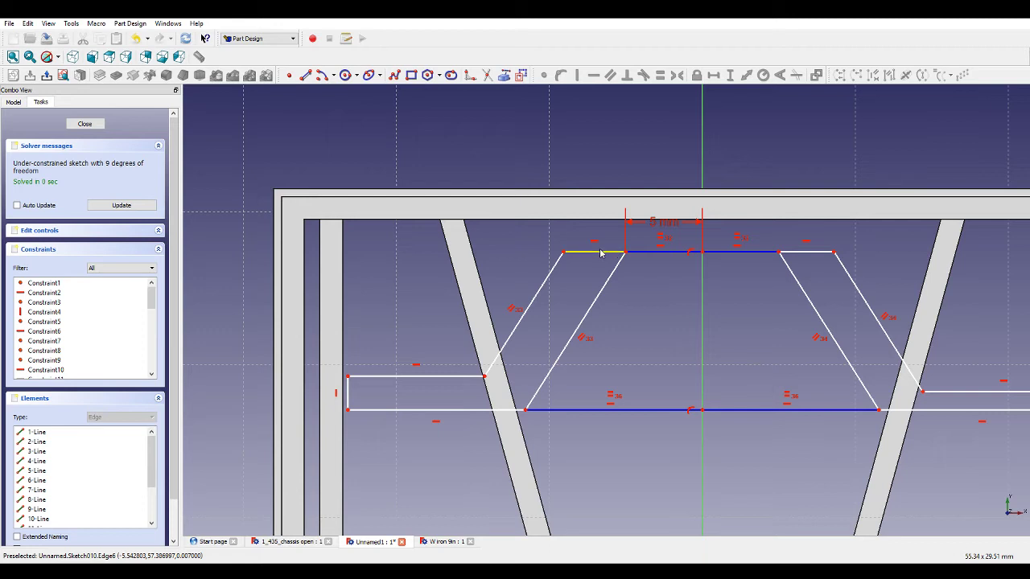
Set the distance between the left bent outline's top corner and its inner diagonal edge to 1.5 mm.
{"action": "left_click", "coordinate": [563, 253]}
{"action": "left_click", "coordinate": [613, 273]}
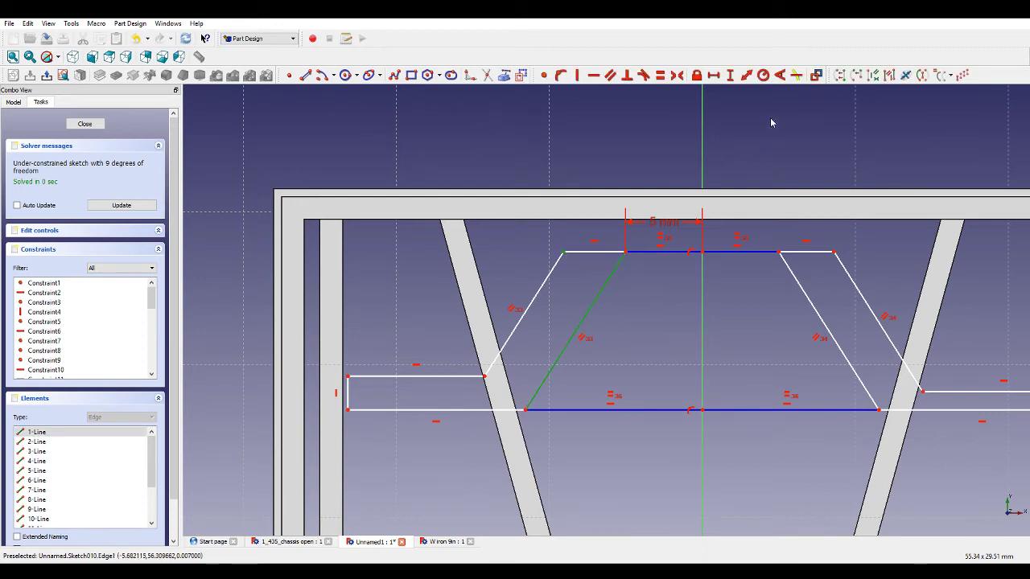
{"action": "left_click", "coordinate": [745, 75]}
{"action": "type", "text": "1.5"}
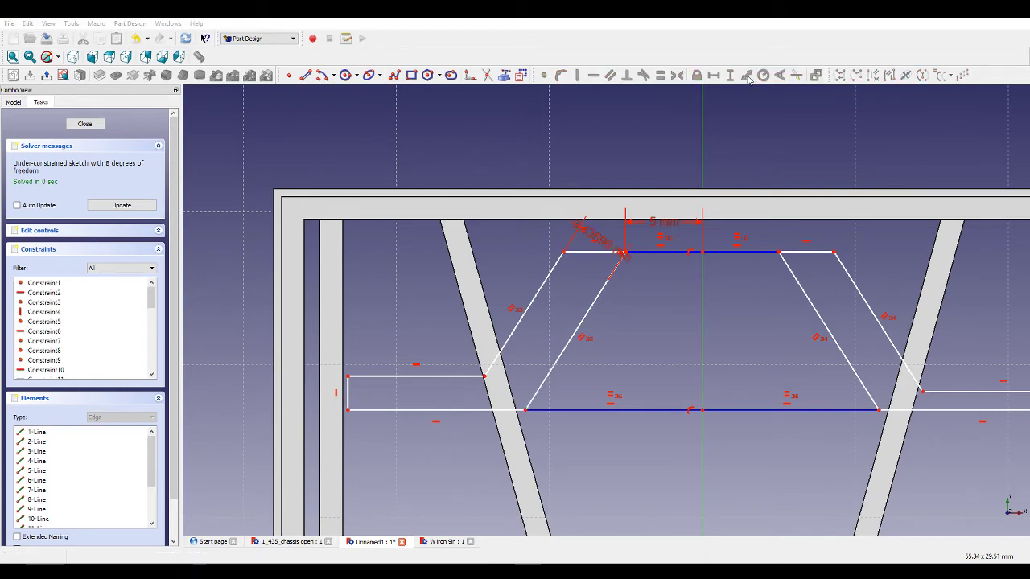
{"action": "key", "text": "Return"}
Make the short top edges of the left and right bent outlines equal in length.
{"action": "left_click", "coordinate": [611, 253]}
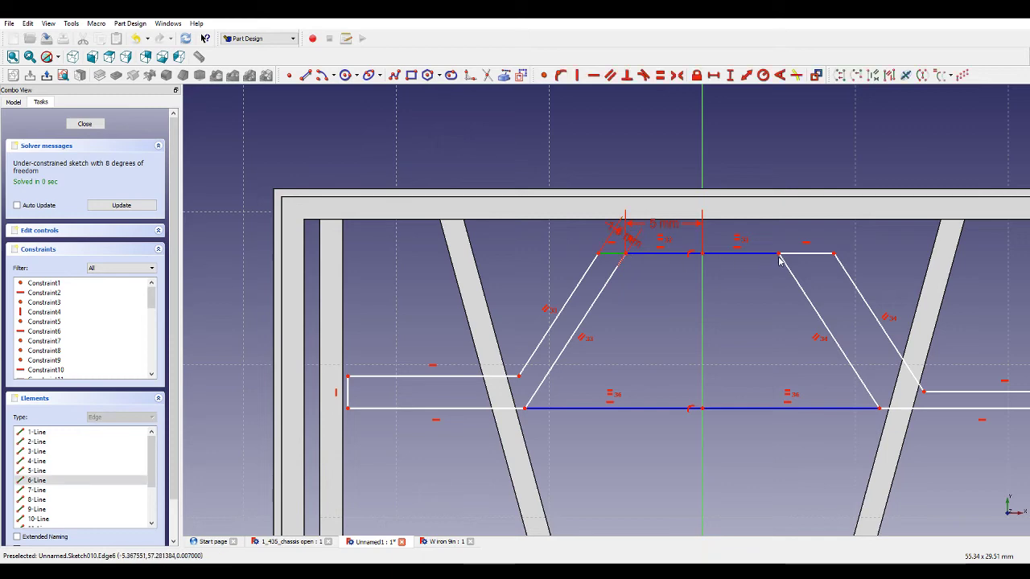
{"action": "left_click", "coordinate": [804, 253]}
{"action": "left_click", "coordinate": [659, 75]}
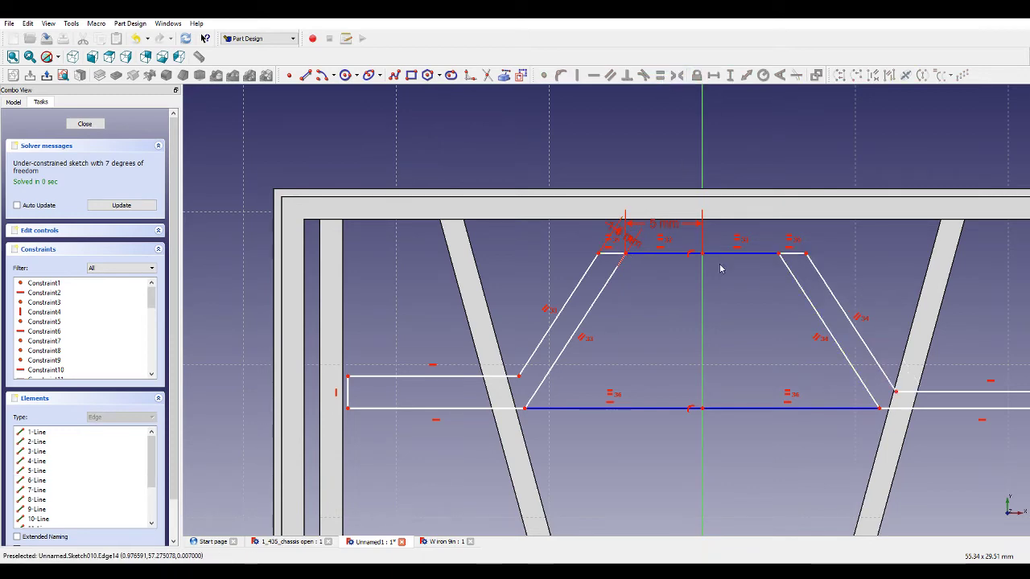
{"action": "scroll", "coordinate": [745, 393], "scroll_direction": "down", "scroll_amount": 5}
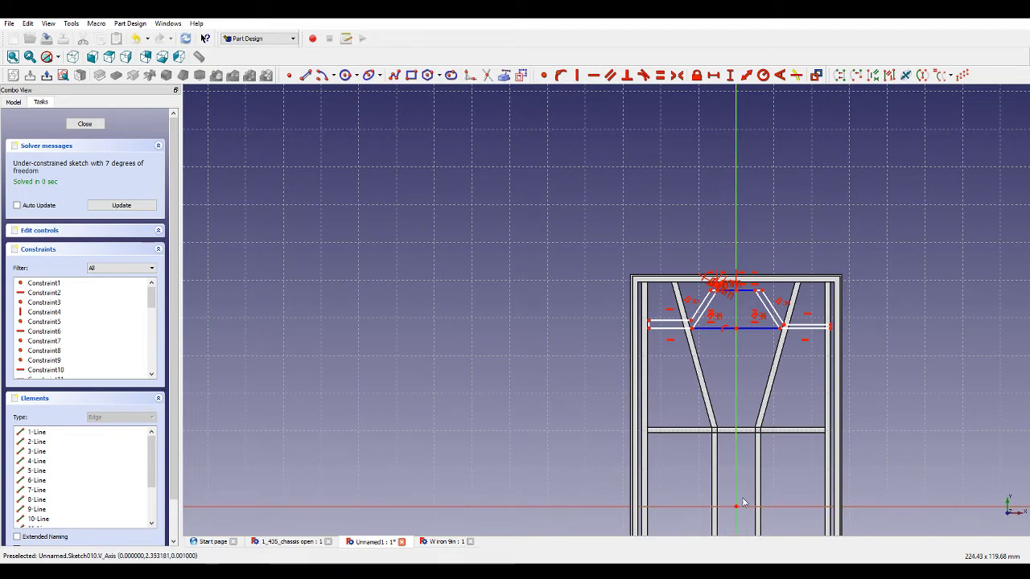
{"action": "scroll", "coordinate": [744, 332], "scroll_direction": "up", "scroll_amount": 2}
{"action": "scroll", "coordinate": [744, 332], "scroll_direction": "up", "scroll_amount": 3}
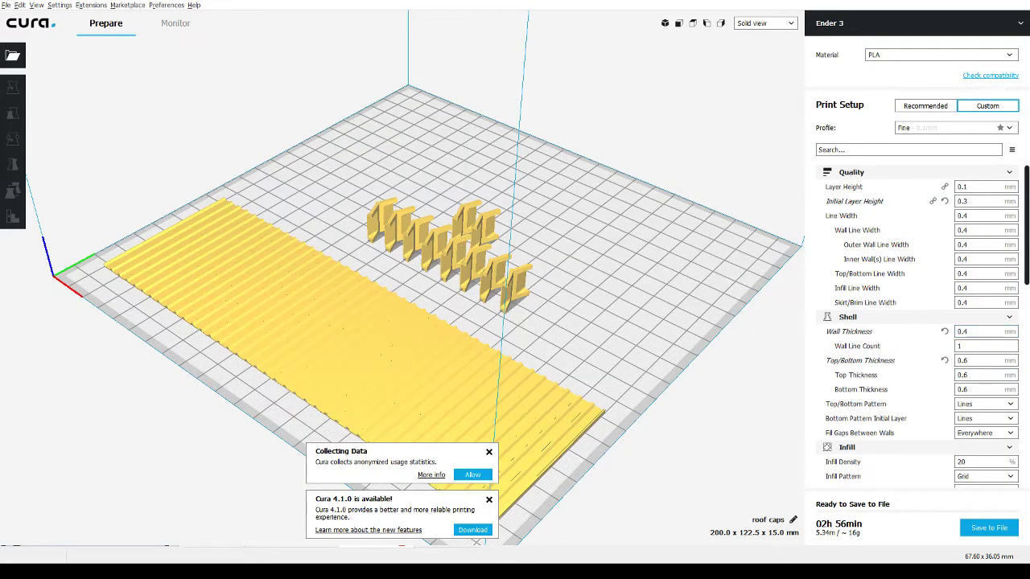
Switch to Cura and rotate the corrugated roof plate slightly with the rotate tool.
{"action": "left_click", "coordinate": [497, 381]}
{"action": "left_click", "coordinate": [13, 165]}
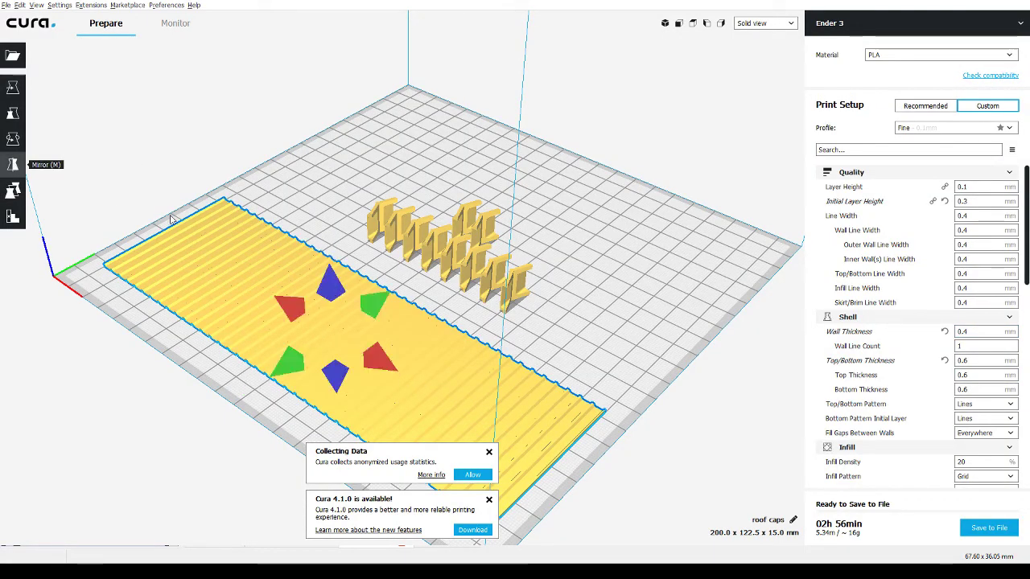
{"action": "left_click", "coordinate": [381, 307]}
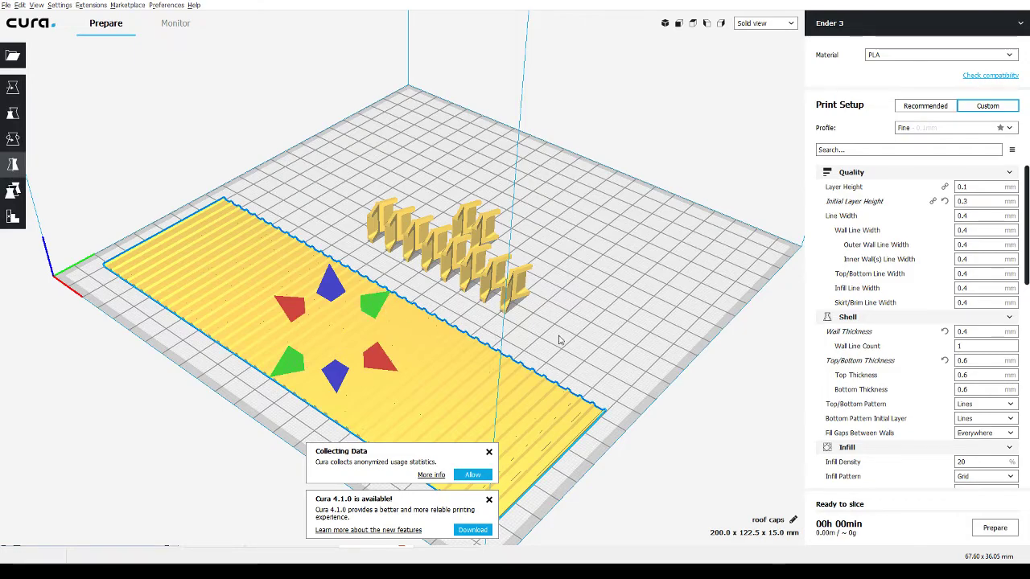
{"action": "right_click_drag", "start_coordinate": [381, 307], "coordinate": [609, 349]}
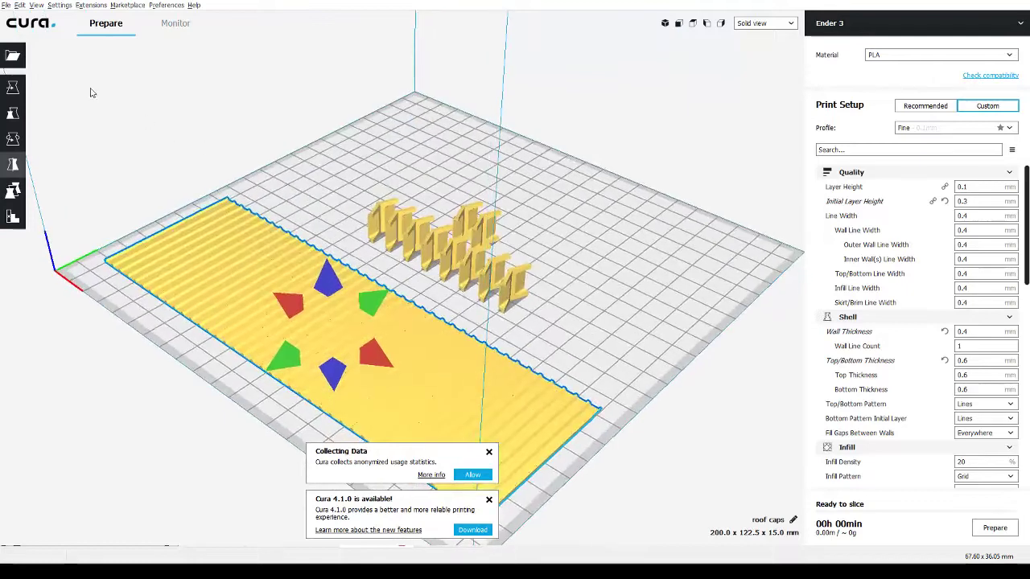
{"action": "left_click", "coordinate": [182, 129]}
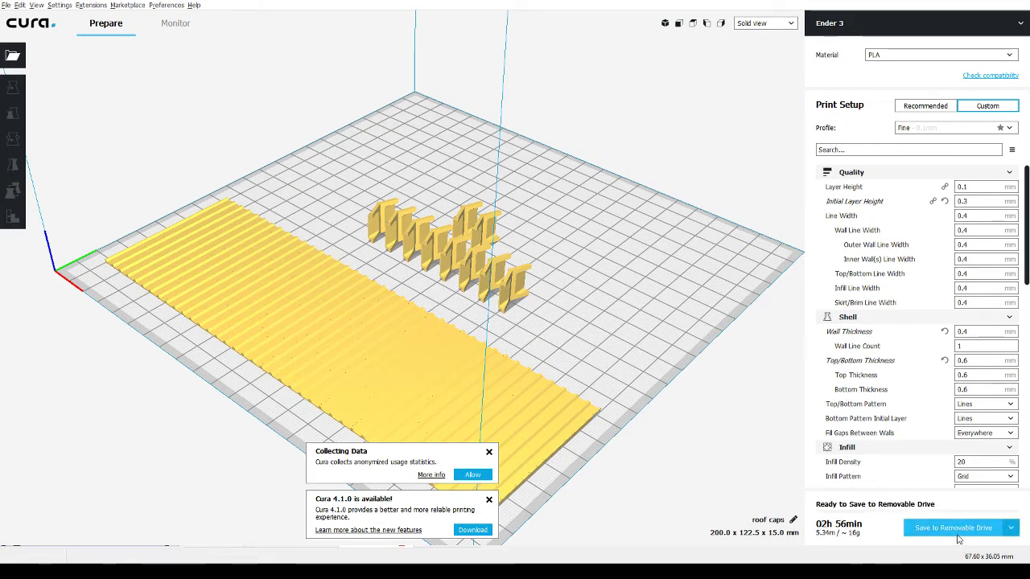
Save the sliced roof caps G-code to the removable drive and eject the drive.
{"action": "left_click", "coordinate": [956, 534]}
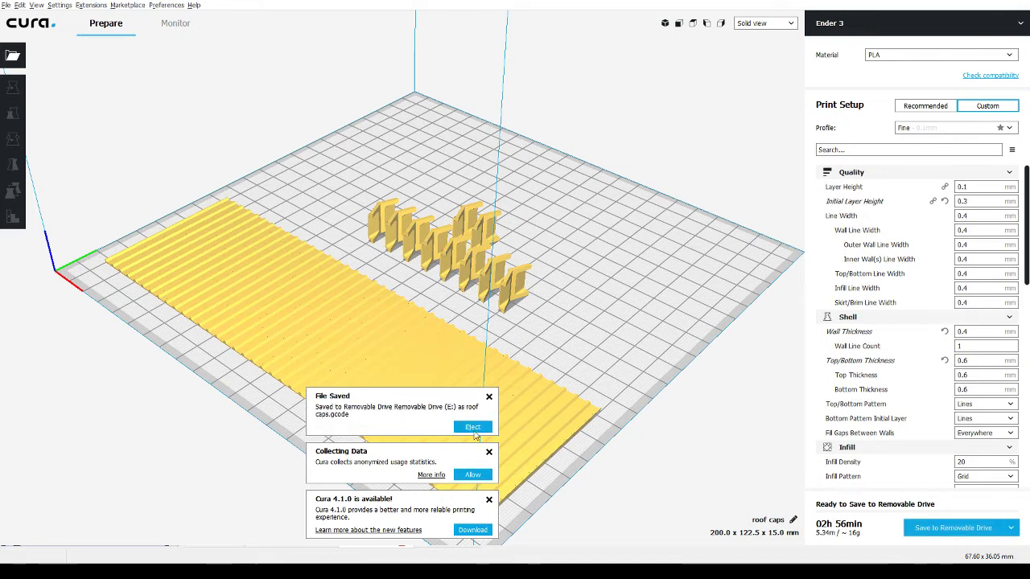
{"action": "left_click", "coordinate": [473, 428]}
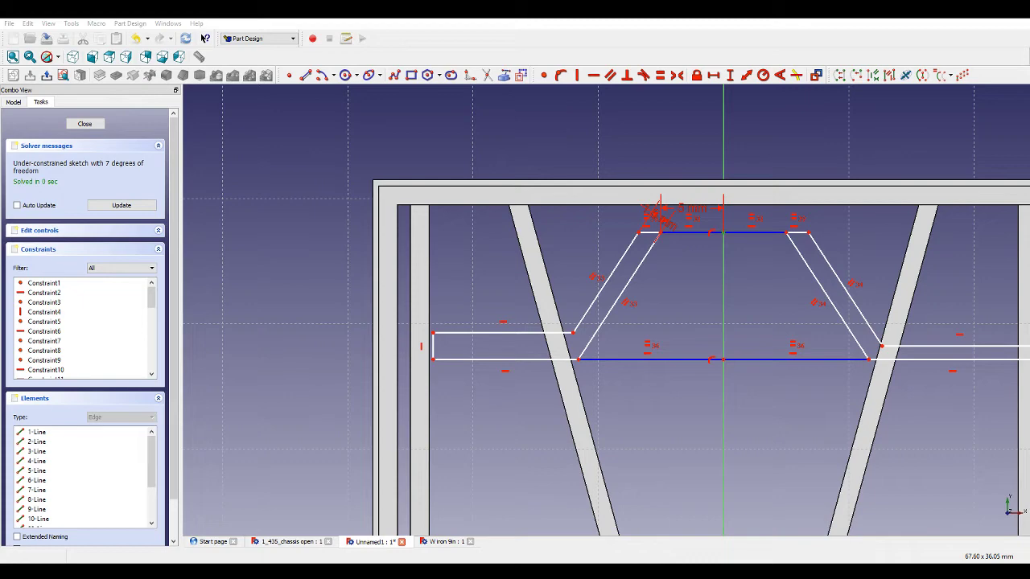
Make the left and right vertical end edges of the side bars equal in length.
{"action": "scroll", "coordinate": [684, 296], "scroll_direction": "down", "scroll_amount": 3}
{"action": "scroll", "coordinate": [764, 341], "scroll_direction": "up", "scroll_amount": 4}
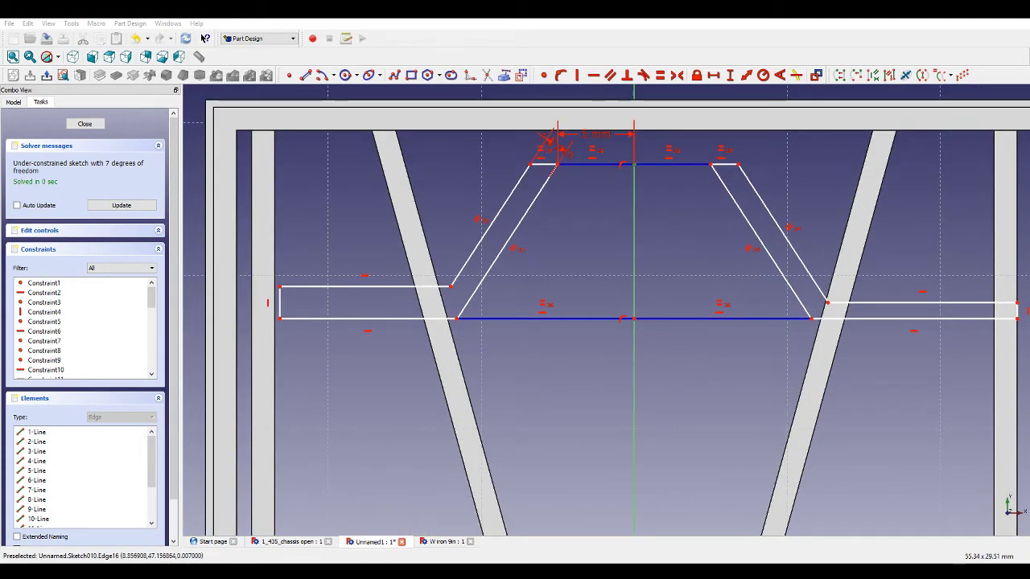
{"action": "left_click", "coordinate": [279, 303]}
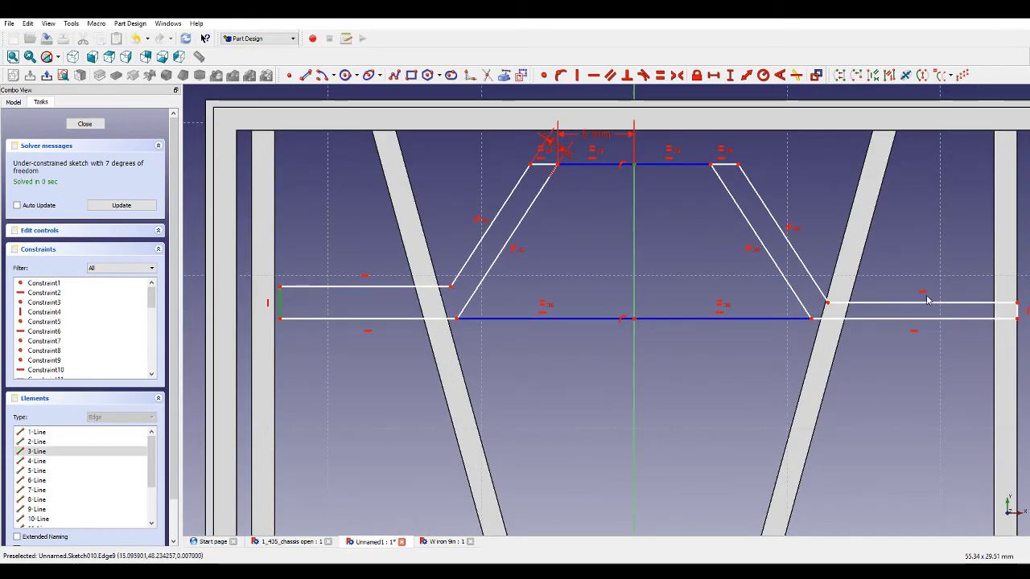
{"action": "left_click", "coordinate": [1018, 311]}
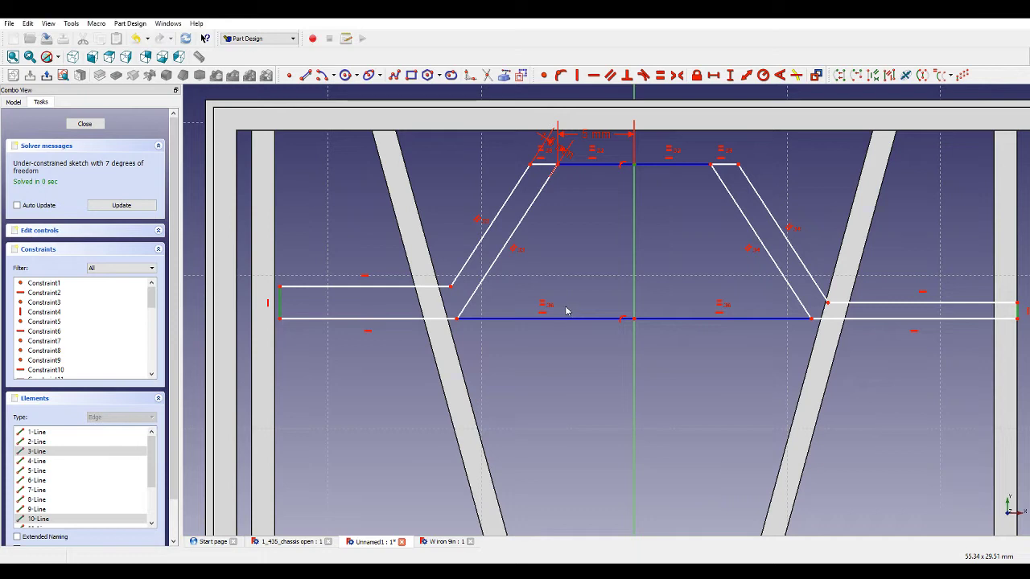
{"action": "left_click", "coordinate": [616, 354]}
{"action": "scroll", "coordinate": [616, 354], "scroll_direction": "down", "scroll_amount": 1}
{"action": "left_click", "coordinate": [944, 316]}
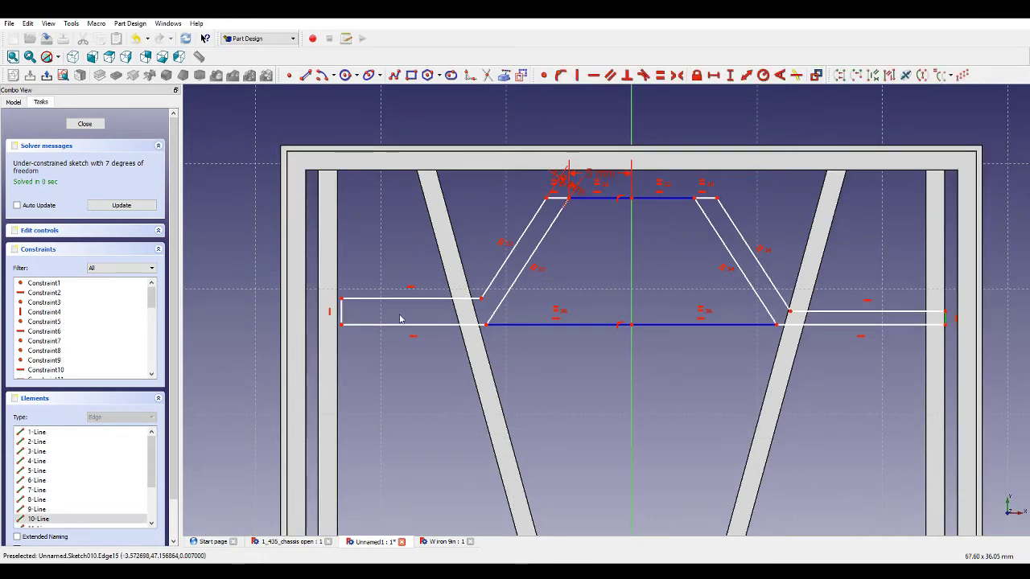
{"action": "left_click", "coordinate": [341, 311]}
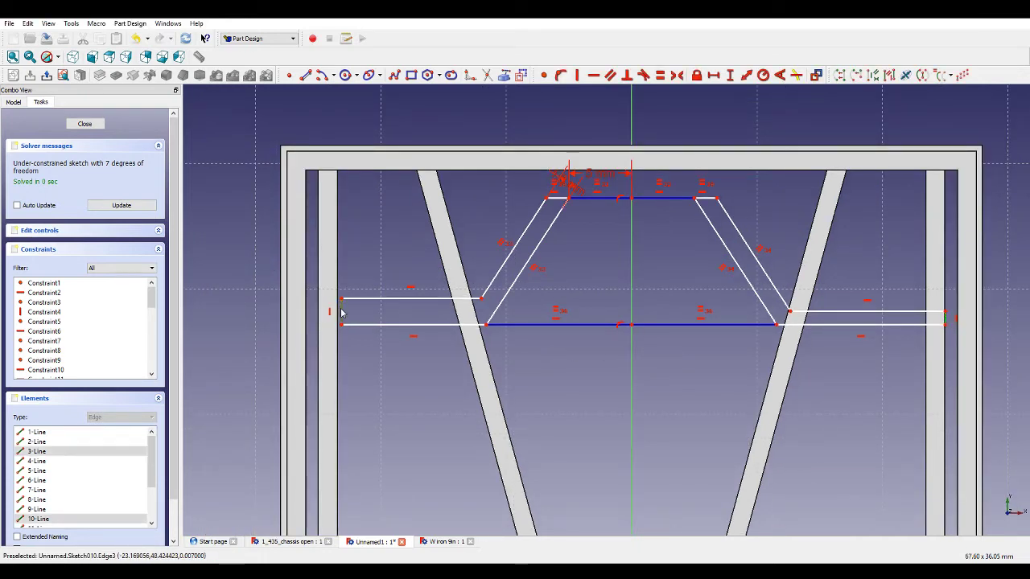
{"action": "left_click", "coordinate": [660, 75]}
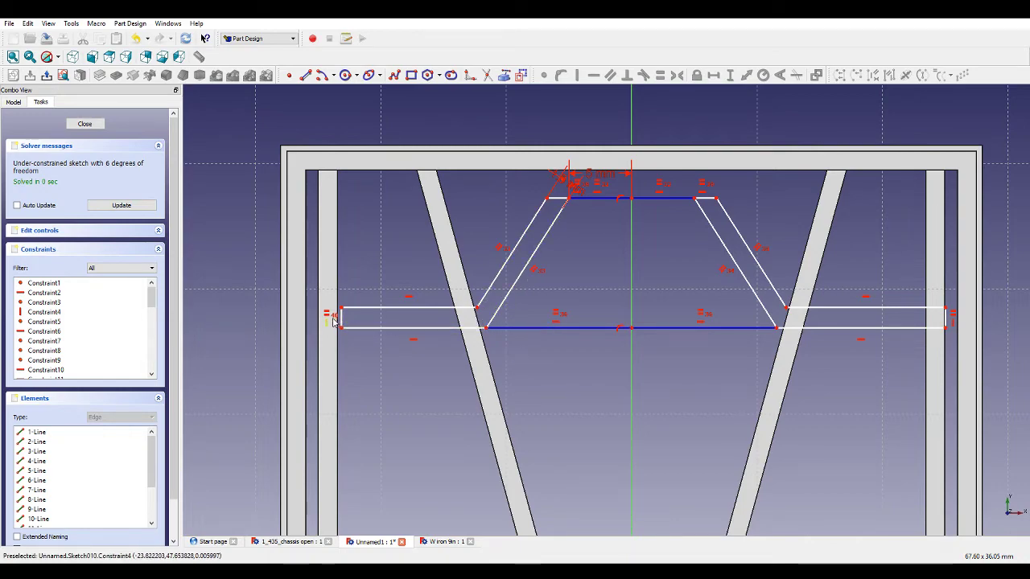
{"action": "mouse_move", "coordinate": [334, 321]}
{"action": "middle_mouse_down"}
{"action": "mouse_move", "coordinate": [410, 374]}
{"action": "mouse_move", "coordinate": [432, 349]}
{"action": "mouse_move", "coordinate": [414, 344]}
{"action": "middle_mouse_up"}
{"action": "left_click", "coordinate": [63, 76]}
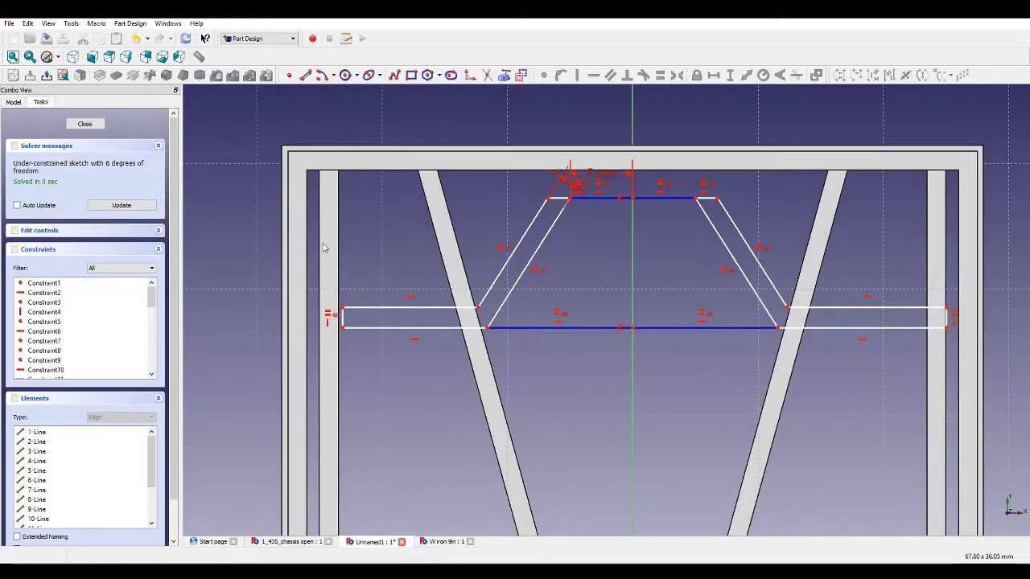
{"action": "left_click_drag", "start_coordinate": [342, 307], "coordinate": [338, 309]}
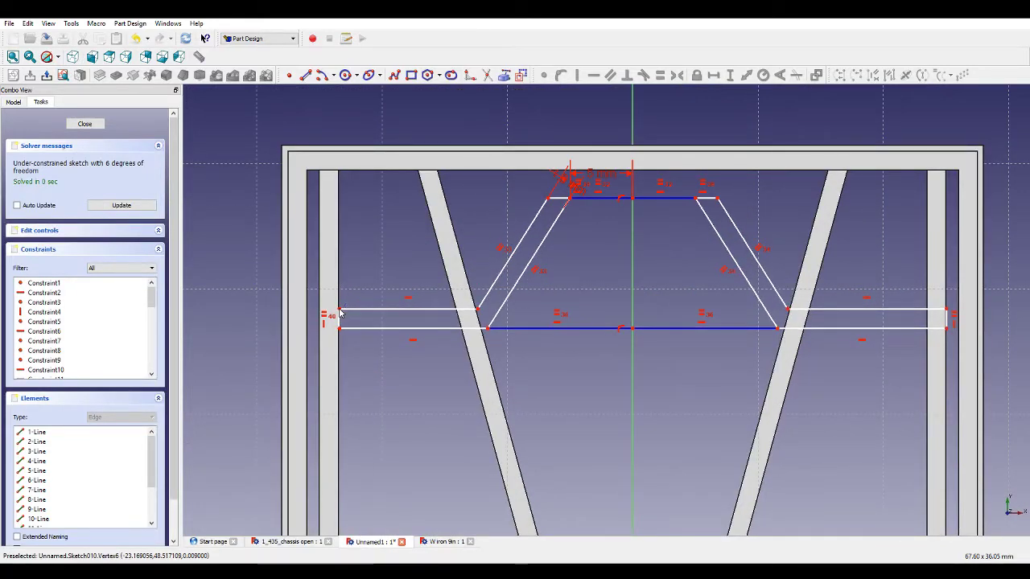
Make the two outer lower side-bar segments equal in length.
{"action": "left_click", "coordinate": [358, 328]}
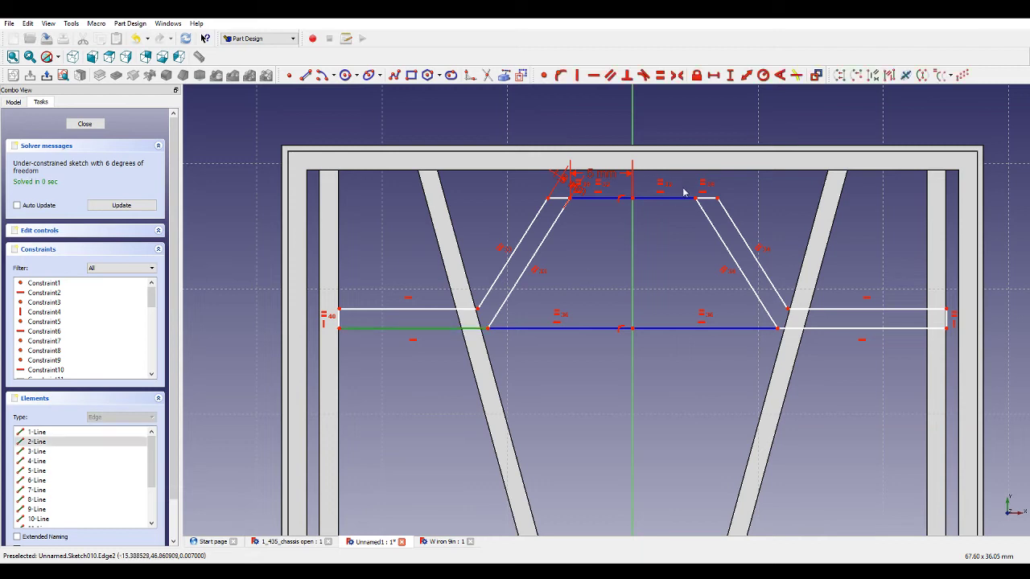
{"action": "left_click", "coordinate": [811, 329]}
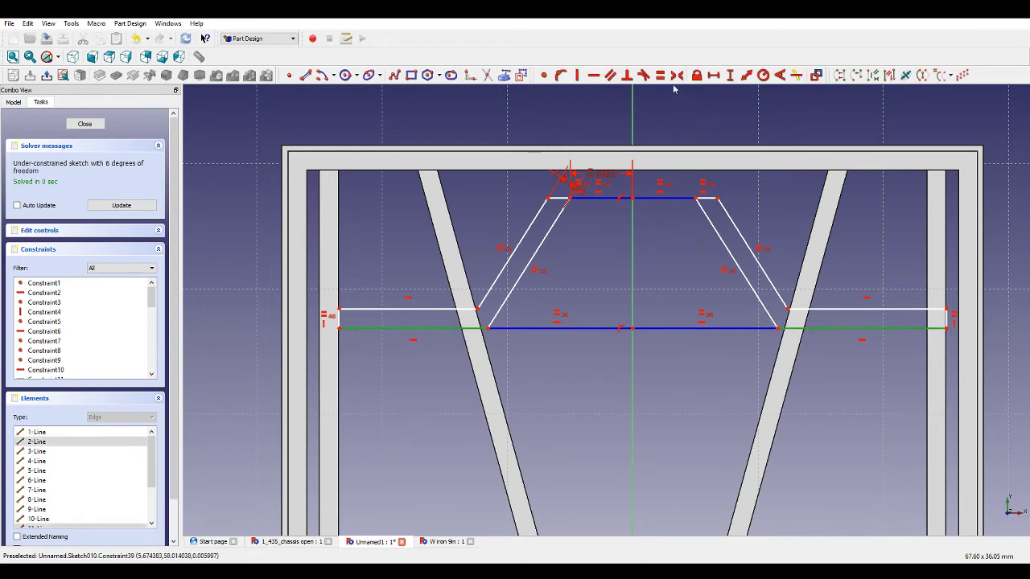
{"action": "left_click", "coordinate": [662, 76]}
Set the horizontal distance from the left bar's lower outer corner to the vertical axis to 23.5 mm.
{"action": "left_click_drag", "start_coordinate": [329, 329], "coordinate": [339, 333]}
{"action": "left_click", "coordinate": [339, 330]}
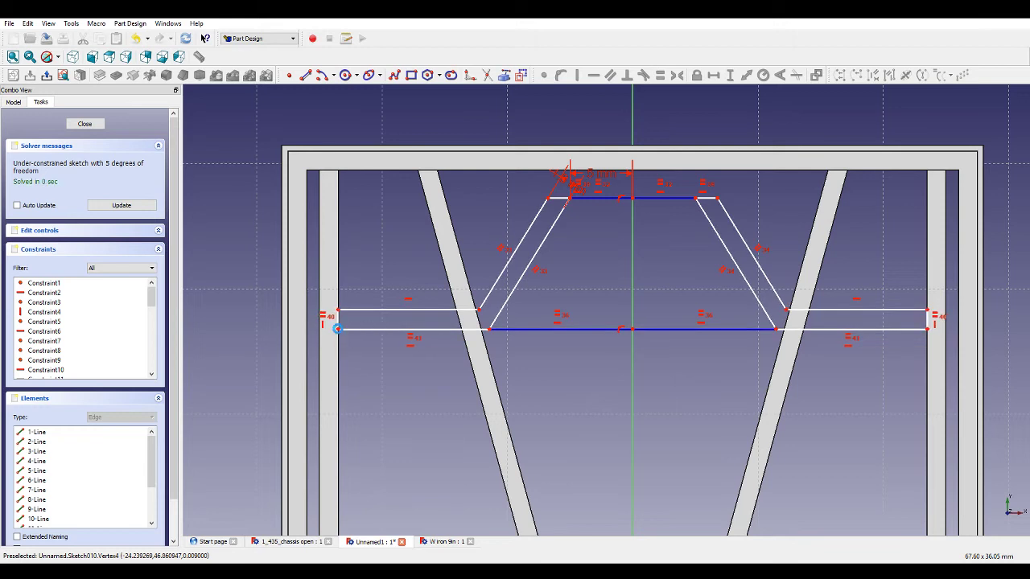
{"action": "left_click", "coordinate": [633, 329]}
{"action": "left_click", "coordinate": [712, 76]}
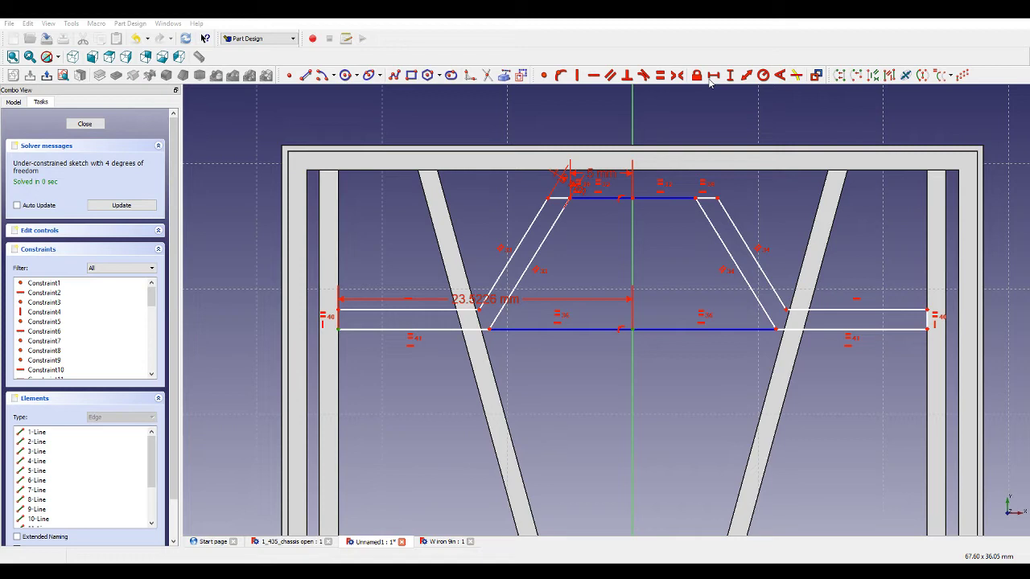
{"action": "scroll", "coordinate": [593, 287], "scroll_direction": "up", "scroll_amount": 1}
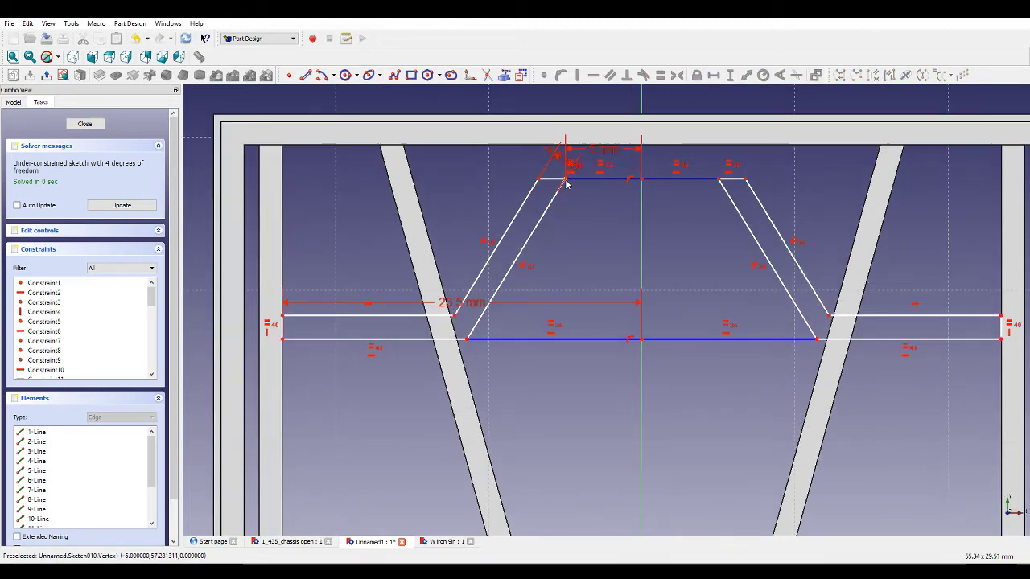
Add a vertical distance constraint from the upper bracing bar's midpoint down to the horizontal axis.
{"action": "left_click", "coordinate": [640, 180]}
{"action": "left_click", "coordinate": [646, 184]}
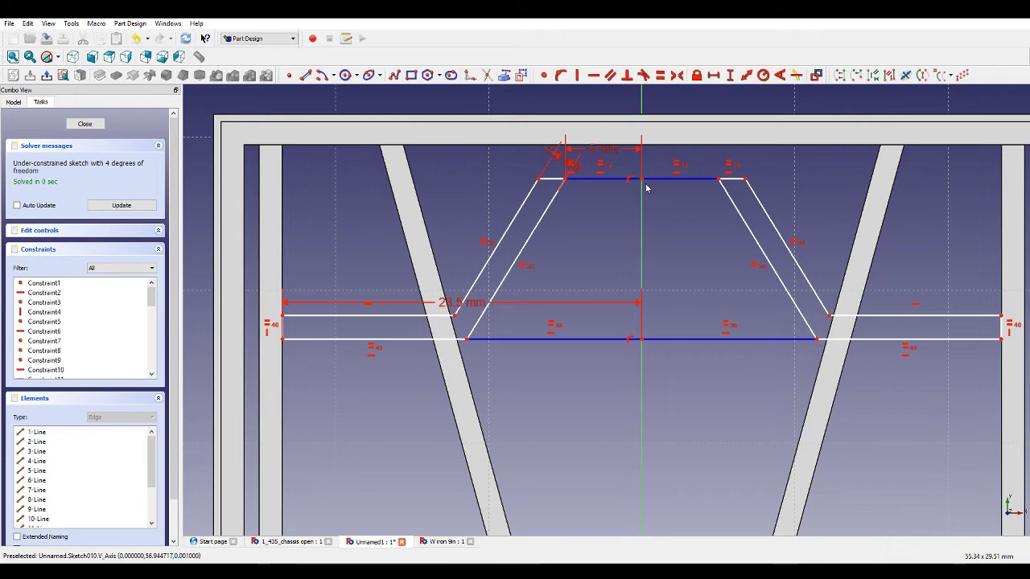
{"action": "scroll", "coordinate": [645, 187], "scroll_direction": "down", "scroll_amount": 4}
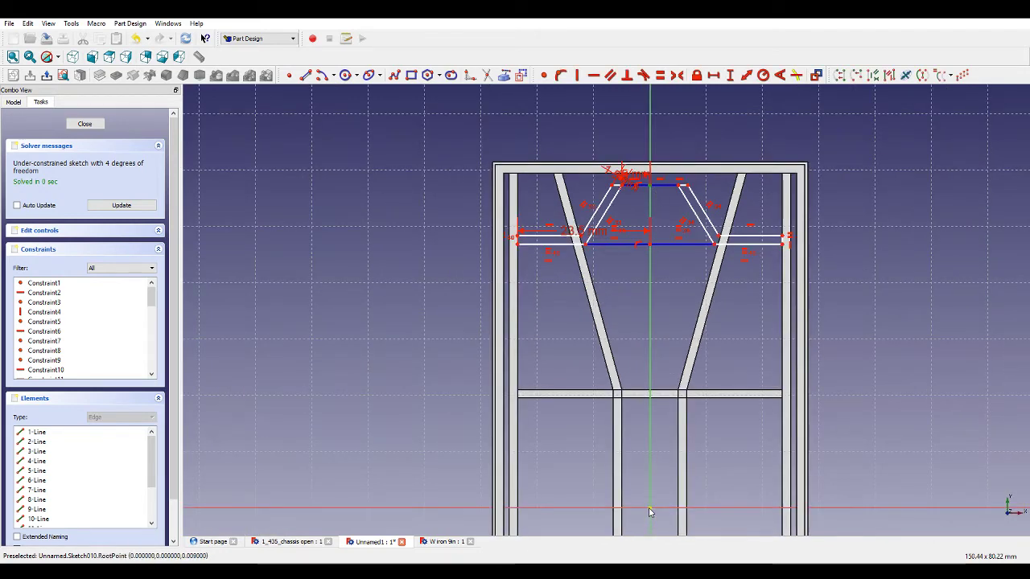
{"action": "scroll", "coordinate": [642, 177], "scroll_direction": "up", "scroll_amount": 5}
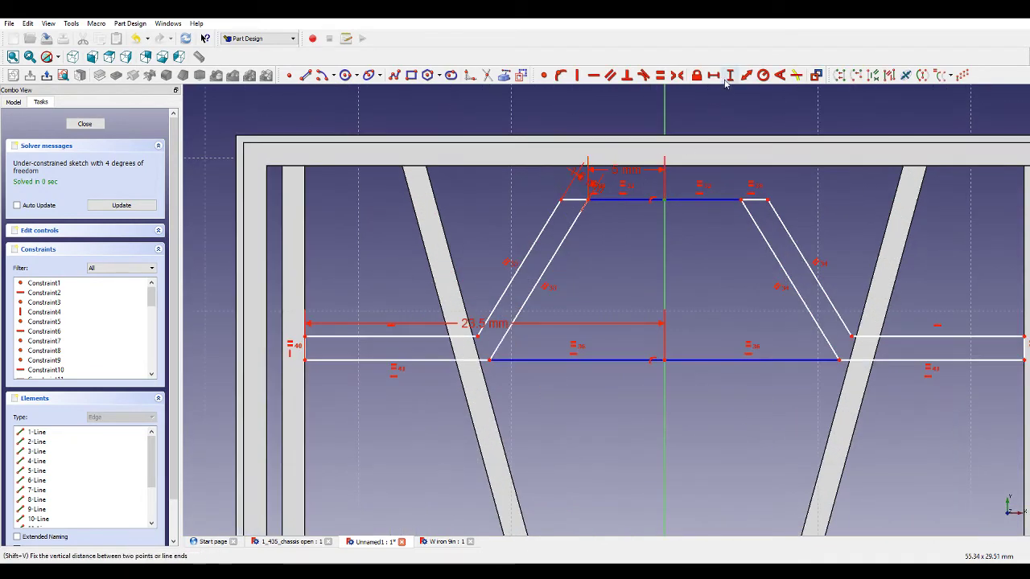
{"action": "left_click", "coordinate": [727, 80]}
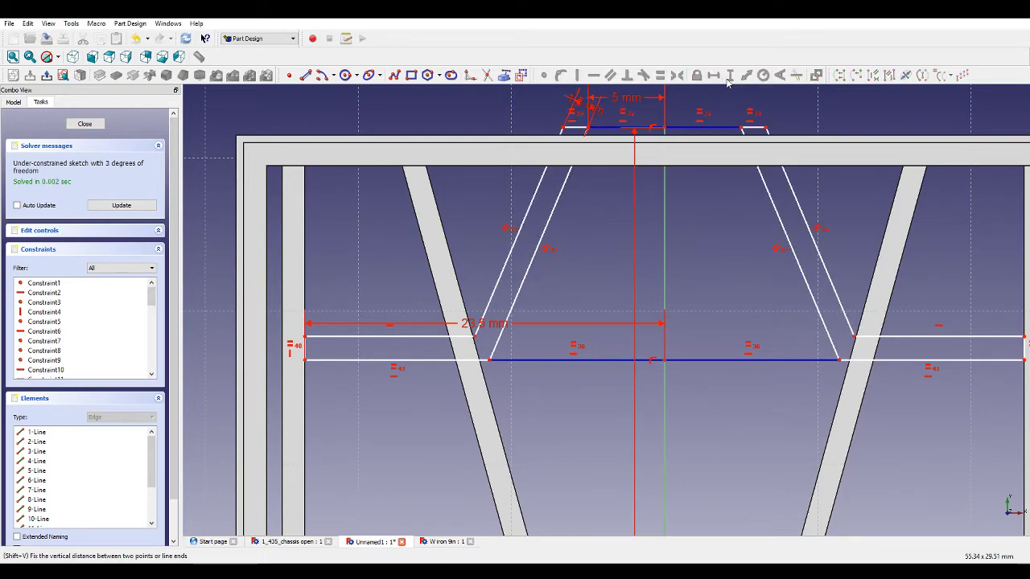
{"action": "scroll", "coordinate": [649, 338], "scroll_direction": "down", "scroll_amount": 4}
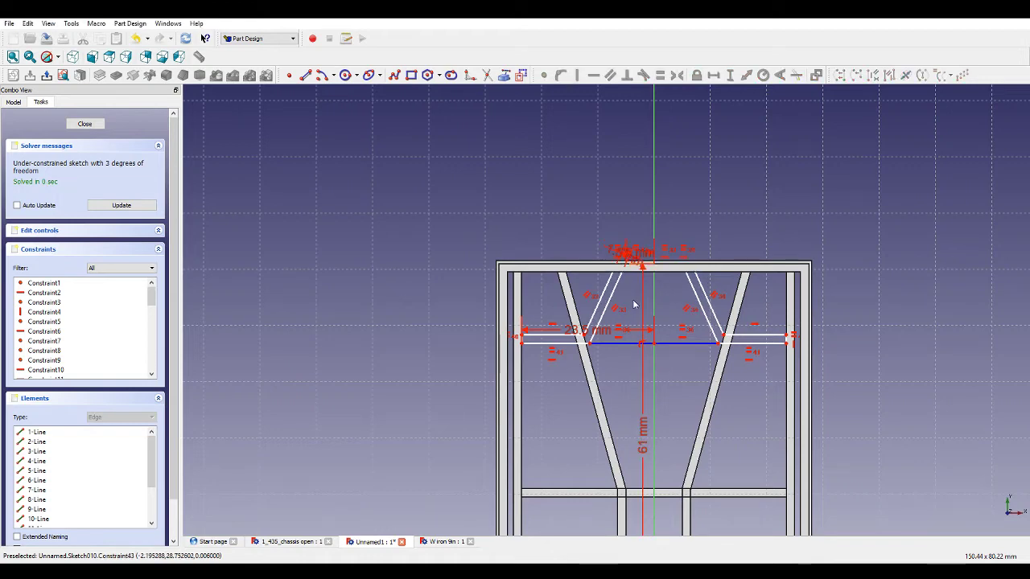
Orbit and zoom around the chassis to examine the bracing bars against the frame.
{"action": "scroll", "coordinate": [620, 253], "scroll_direction": "up", "scroll_amount": 8}
{"action": "middle_click_drag", "start_coordinate": [631, 166], "coordinate": [647, 208]}
{"action": "scroll", "coordinate": [627, 380], "scroll_direction": "down", "scroll_amount": 5}
{"action": "middle_click_drag", "start_coordinate": [647, 346], "coordinate": [664, 351]}
{"action": "mouse_move", "coordinate": [666, 309]}
{"action": "middle_mouse_down"}
{"action": "mouse_move", "coordinate": [653, 372]}
{"action": "mouse_move", "coordinate": [657, 315]}
{"action": "mouse_move", "coordinate": [677, 263]}
{"action": "mouse_move", "coordinate": [597, 318]}
{"action": "mouse_move", "coordinate": [443, 306]}
{"action": "mouse_move", "coordinate": [590, 313]}
{"action": "middle_mouse_up"}
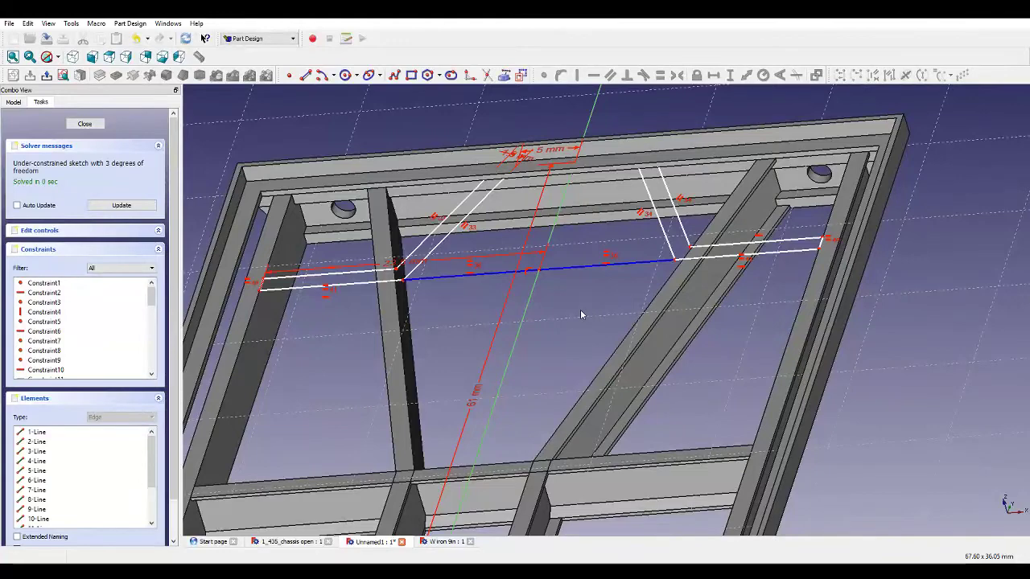
{"action": "scroll", "coordinate": [529, 245], "scroll_direction": "up", "scroll_amount": 5}
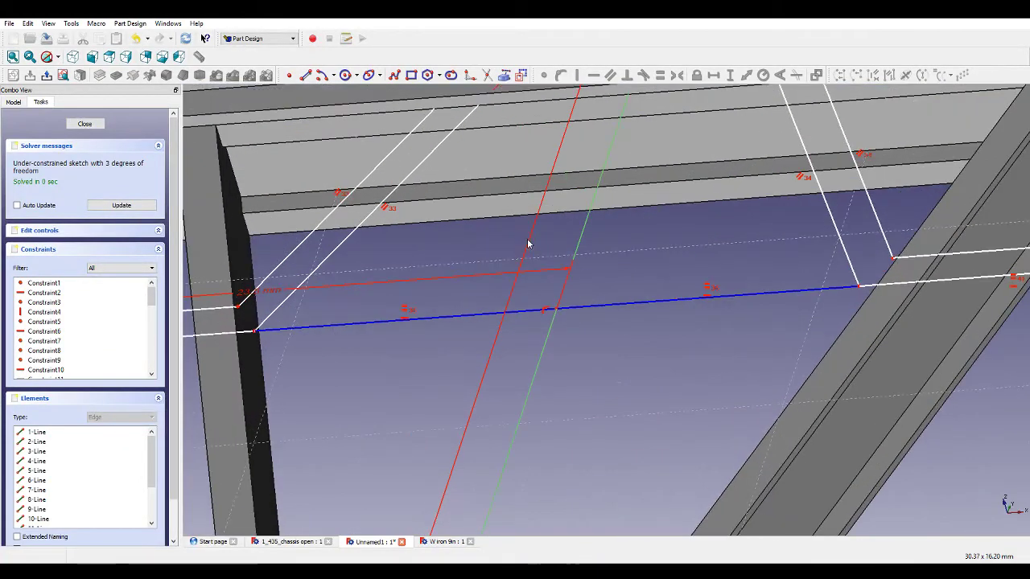
{"action": "scroll", "coordinate": [528, 246], "scroll_direction": "down", "scroll_amount": 5}
{"action": "left_click", "coordinate": [62, 74]}
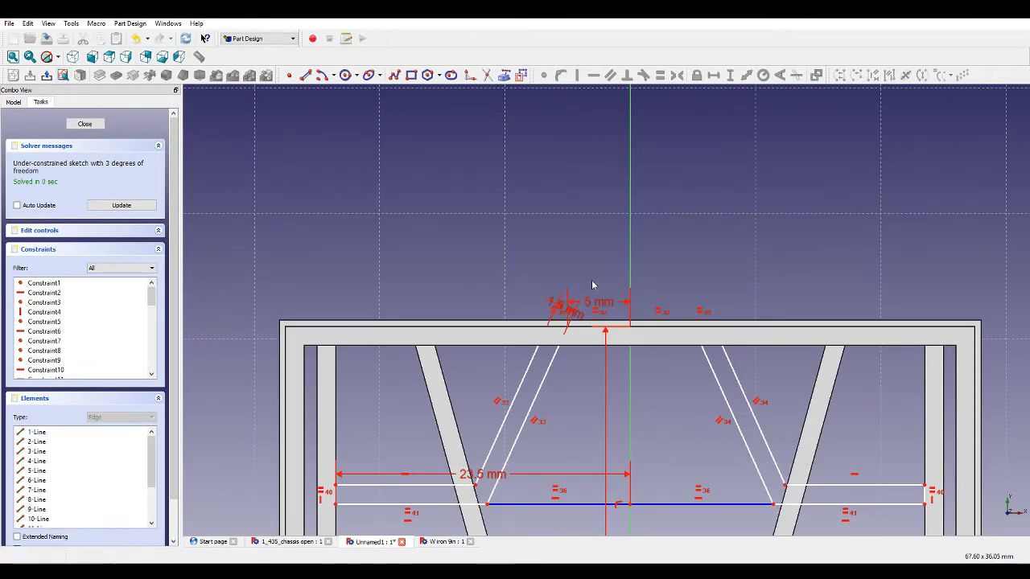
{"action": "scroll", "coordinate": [656, 392], "scroll_direction": "up", "scroll_amount": 3}
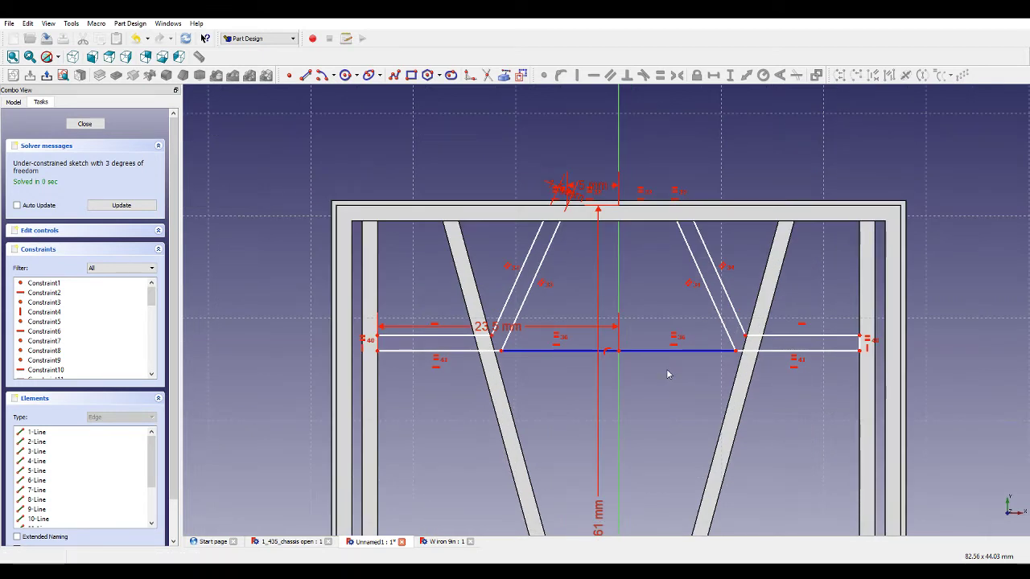
{"action": "scroll", "coordinate": [665, 317], "scroll_direction": "up", "scroll_amount": 1}
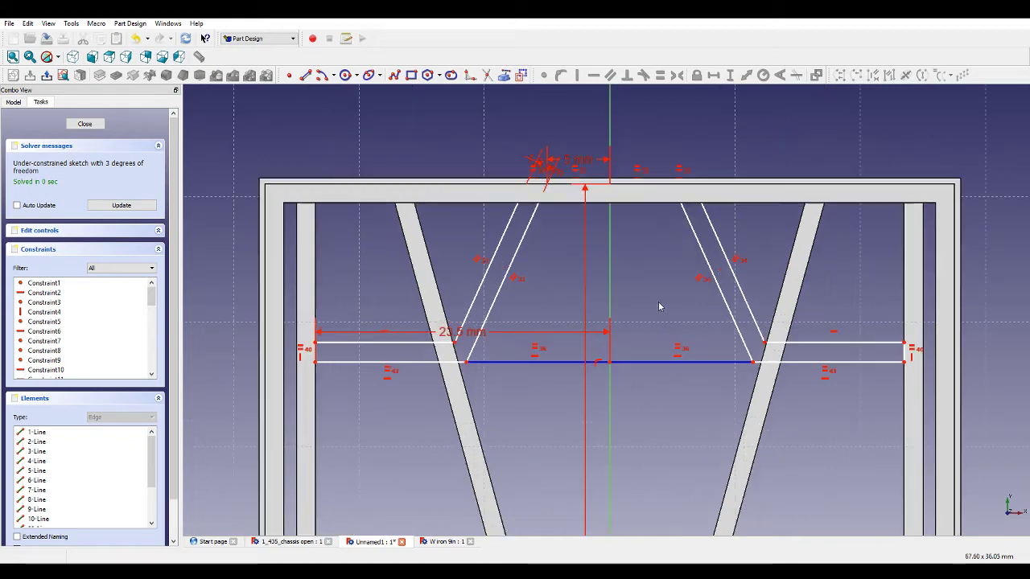
{"action": "scroll", "coordinate": [464, 345], "scroll_direction": "down", "scroll_amount": 1}
{"action": "scroll", "coordinate": [464, 344], "scroll_direction": "up", "scroll_amount": 3}
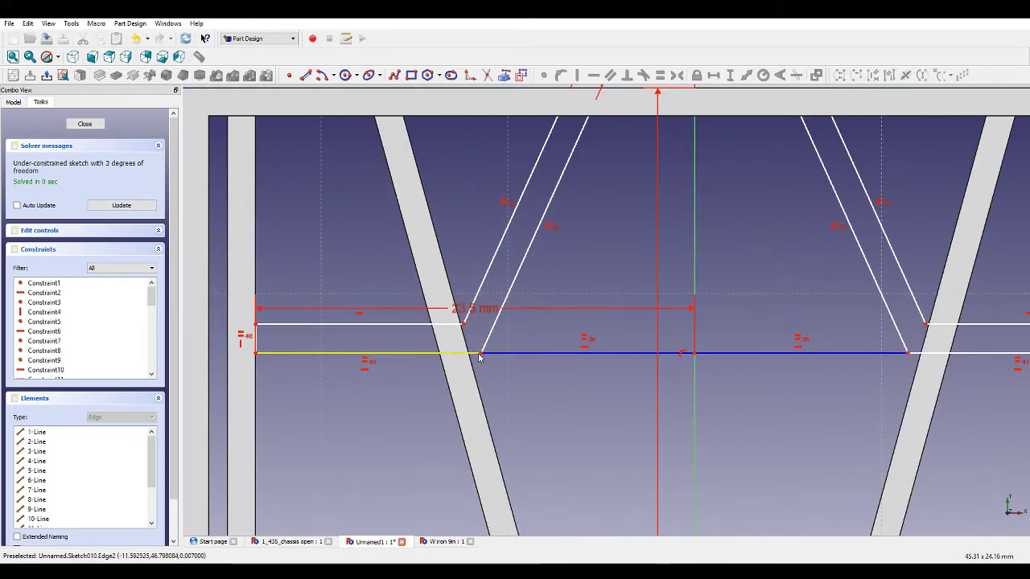
{"action": "scroll", "coordinate": [473, 358], "scroll_direction": "down", "scroll_amount": 6}
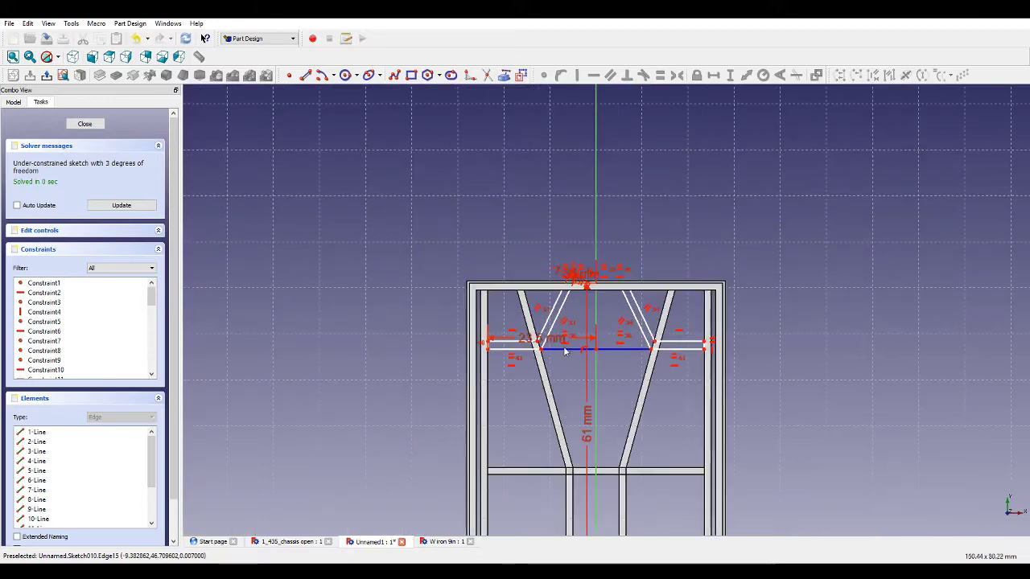
{"action": "scroll", "coordinate": [553, 423], "scroll_direction": "up", "scroll_amount": 2}
{"action": "scroll", "coordinate": [553, 423], "scroll_direction": "up", "scroll_amount": 1}
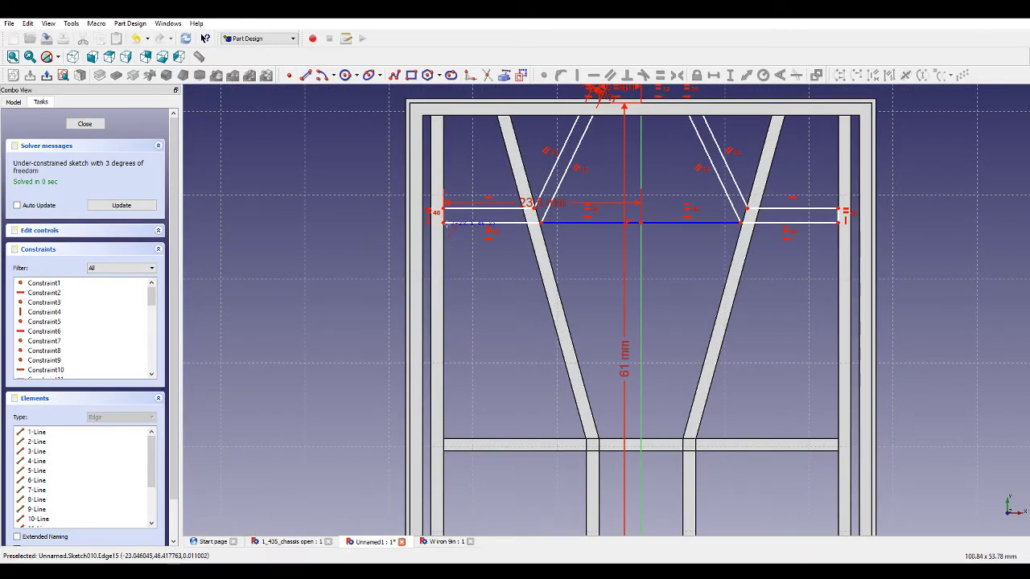
Draw a vertical line about 23 mm long from the left bar's lower outer corner down to the cross member, and constrain its height.
{"action": "left_click", "coordinate": [444, 223]}
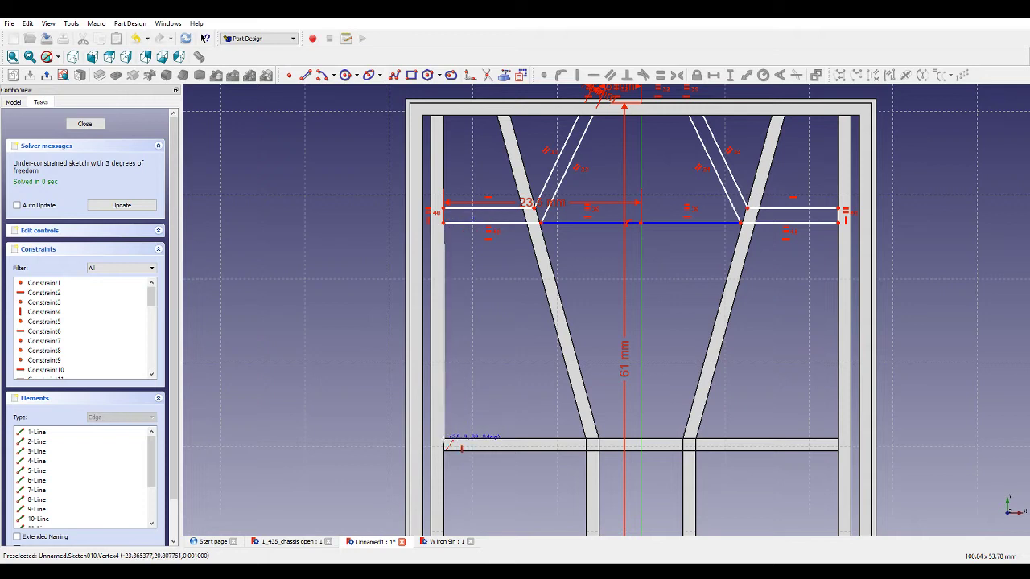
{"action": "left_click", "coordinate": [444, 434]}
{"action": "left_click", "coordinate": [445, 425]}
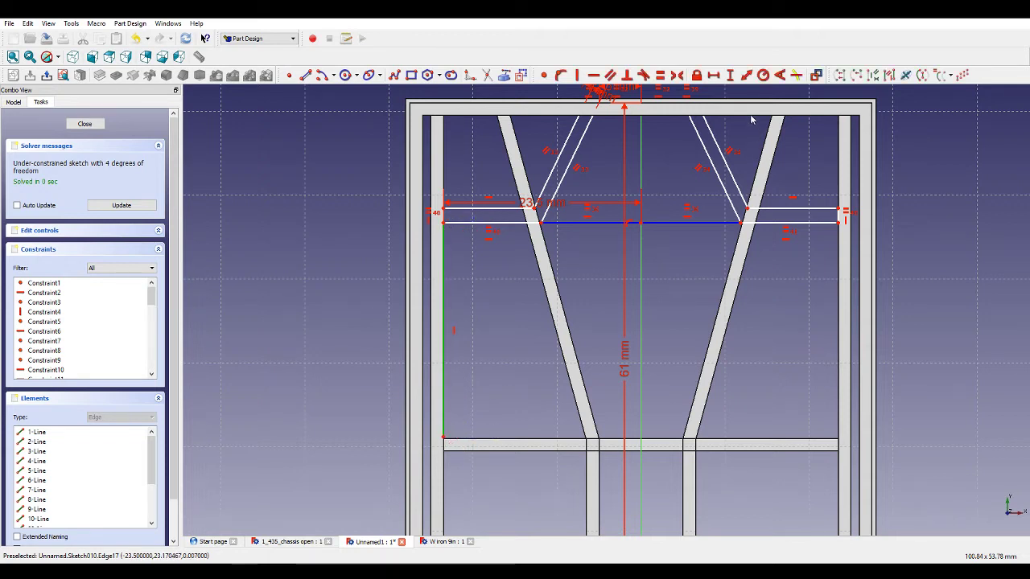
{"action": "left_click", "coordinate": [730, 75]}
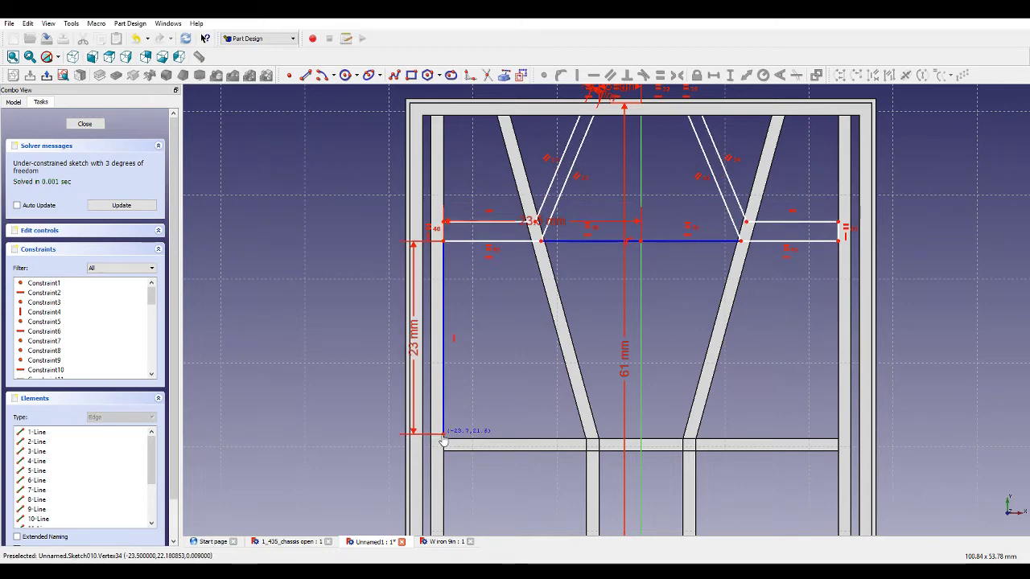
Set the vertical distance from the new line's lower end to the horizontal axis to 21 mm.
{"action": "scroll", "coordinate": [569, 436], "scroll_direction": "down", "scroll_amount": 5}
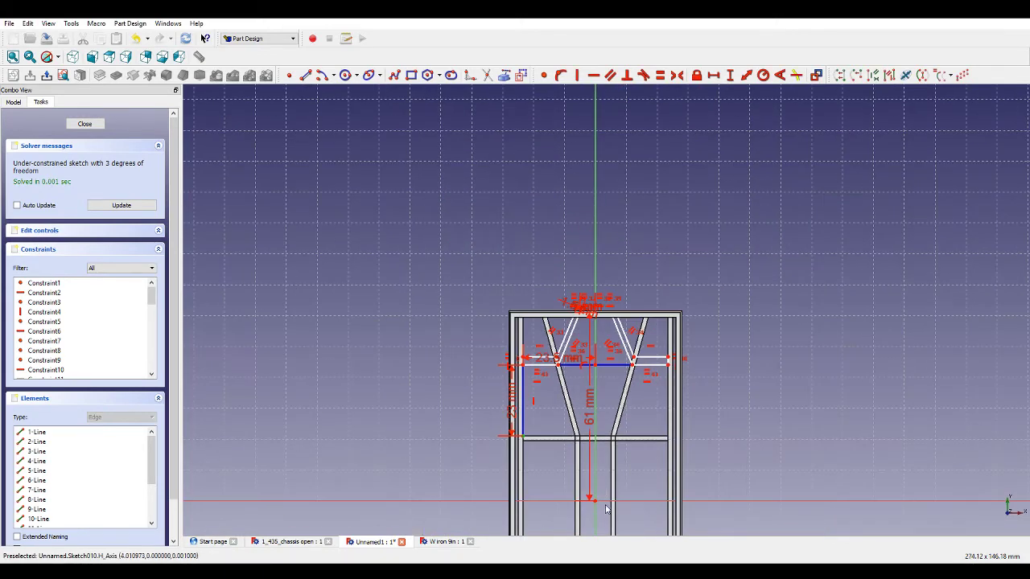
{"action": "scroll", "coordinate": [592, 470], "scroll_direction": "up", "scroll_amount": 5}
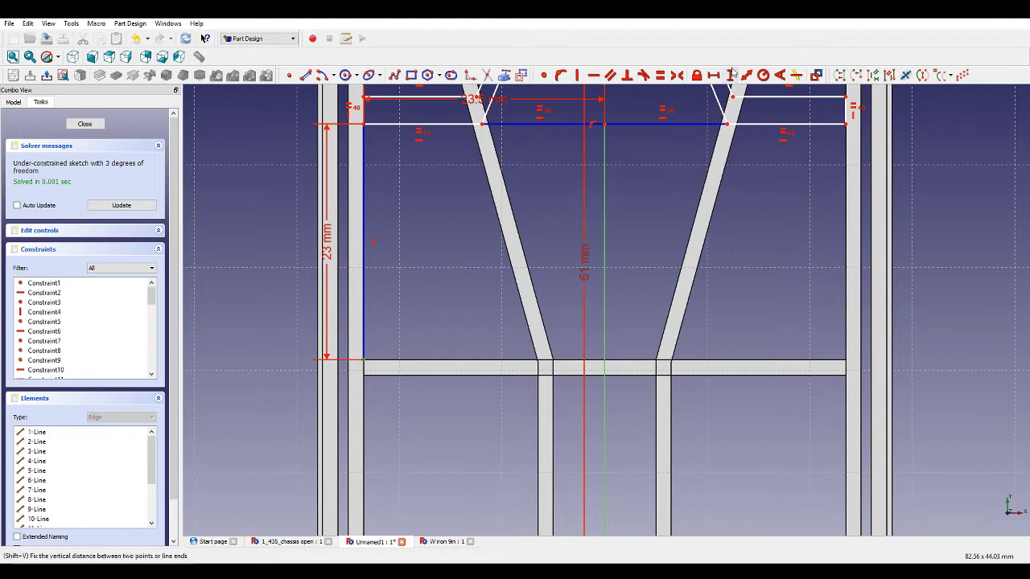
{"action": "left_click", "coordinate": [730, 74]}
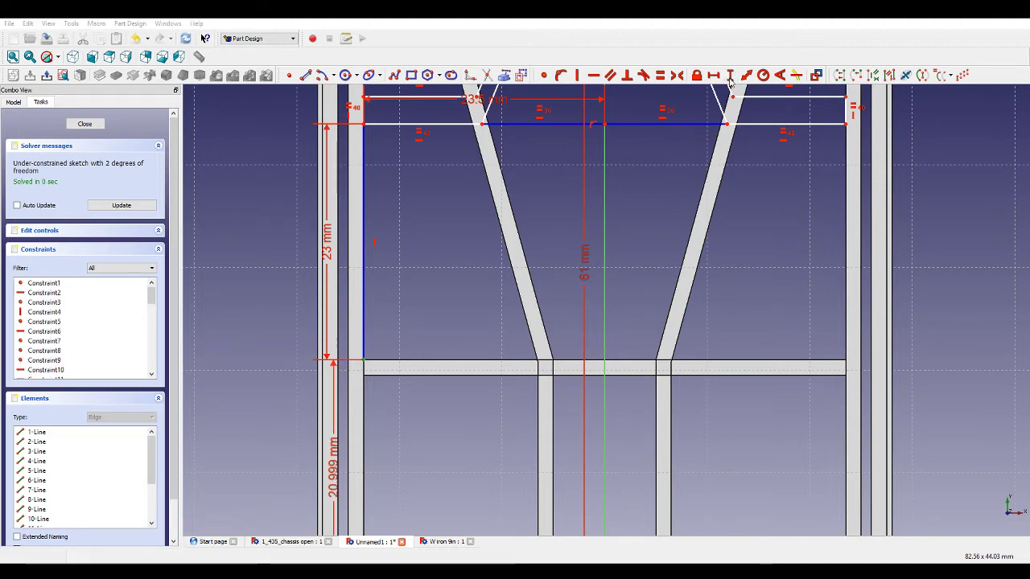
{"action": "type", "text": "21"}
{"action": "key", "text": "Return"}
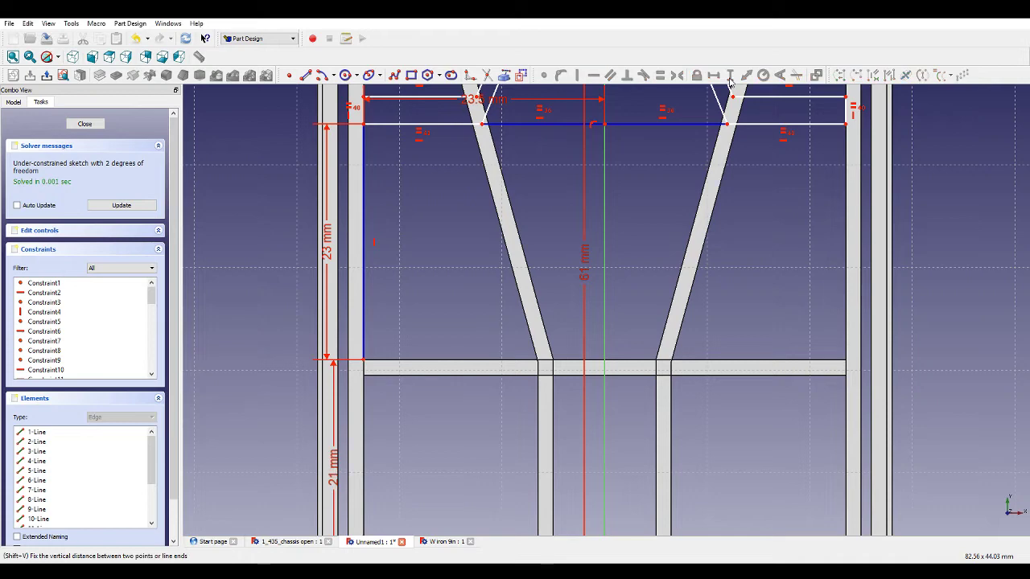
Switch to the reference chassis document and orbit around it to inspect its bracing bars, then return to the sketch.
{"action": "scroll", "coordinate": [399, 186], "scroll_direction": "down", "scroll_amount": 6}
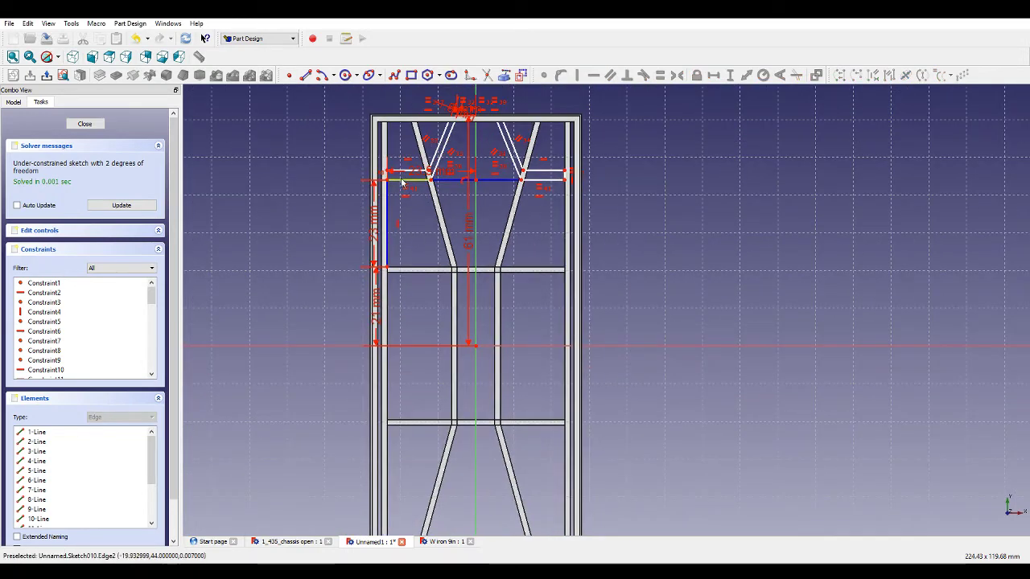
{"action": "scroll", "coordinate": [402, 184], "scroll_direction": "up", "scroll_amount": 2}
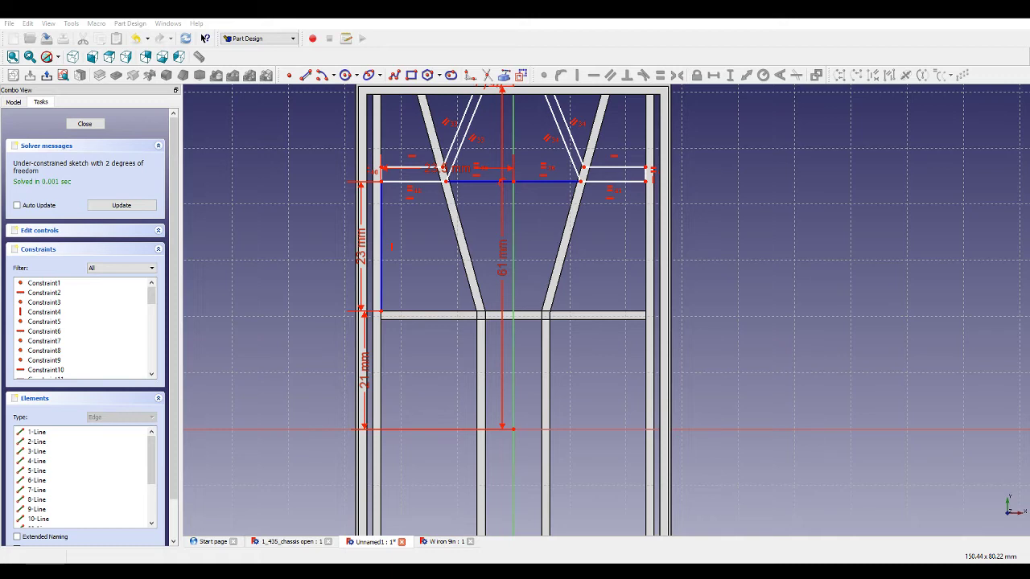
{"action": "scroll", "coordinate": [575, 299], "scroll_direction": "down", "scroll_amount": 2}
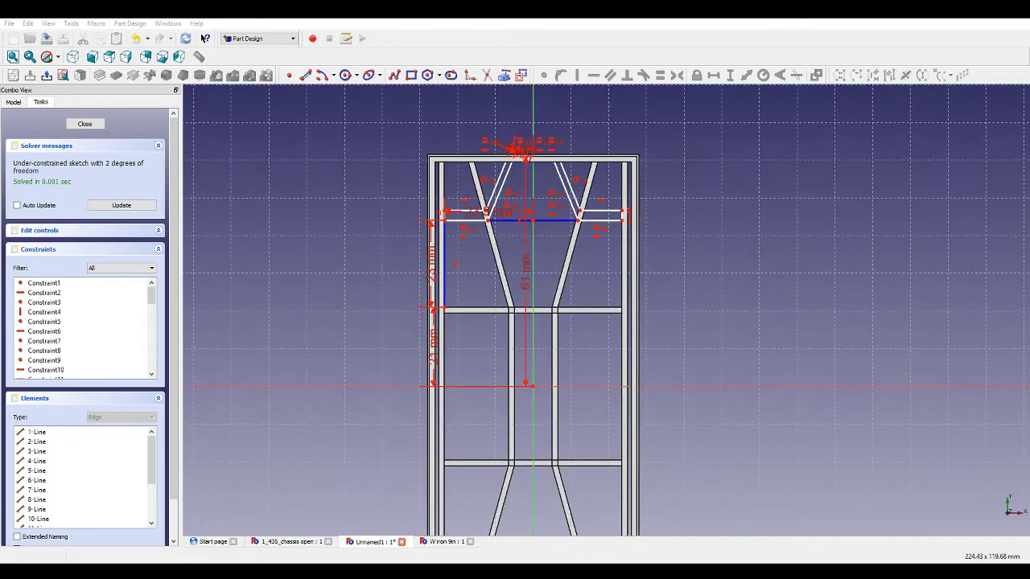
{"action": "left_click", "coordinate": [291, 542]}
{"action": "middle_click_drag", "start_coordinate": [642, 392], "coordinate": [628, 488]}
{"action": "scroll", "coordinate": [639, 440], "scroll_direction": "up", "scroll_amount": 4}
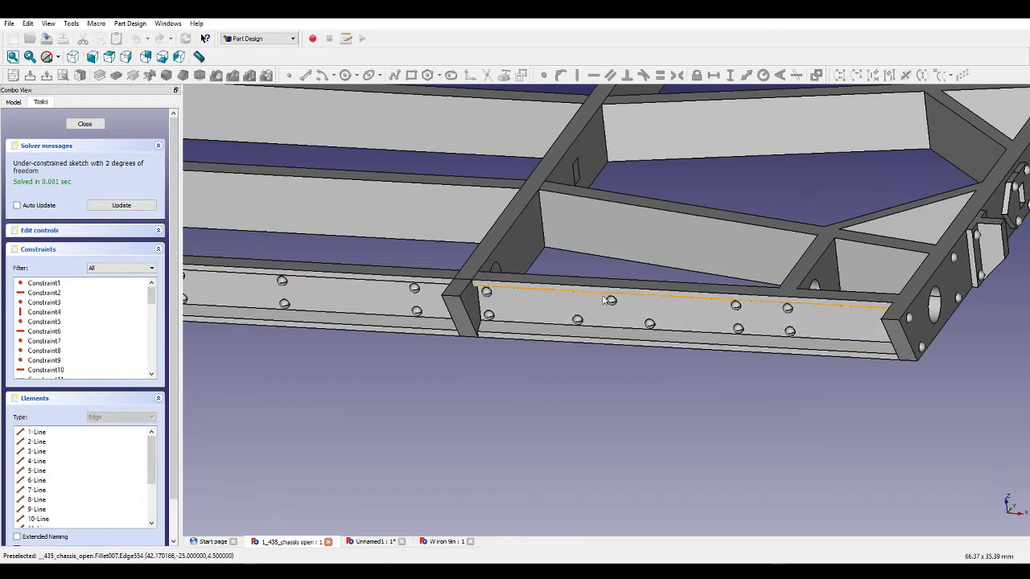
{"action": "middle_click_drag", "start_coordinate": [751, 249], "coordinate": [529, 461]}
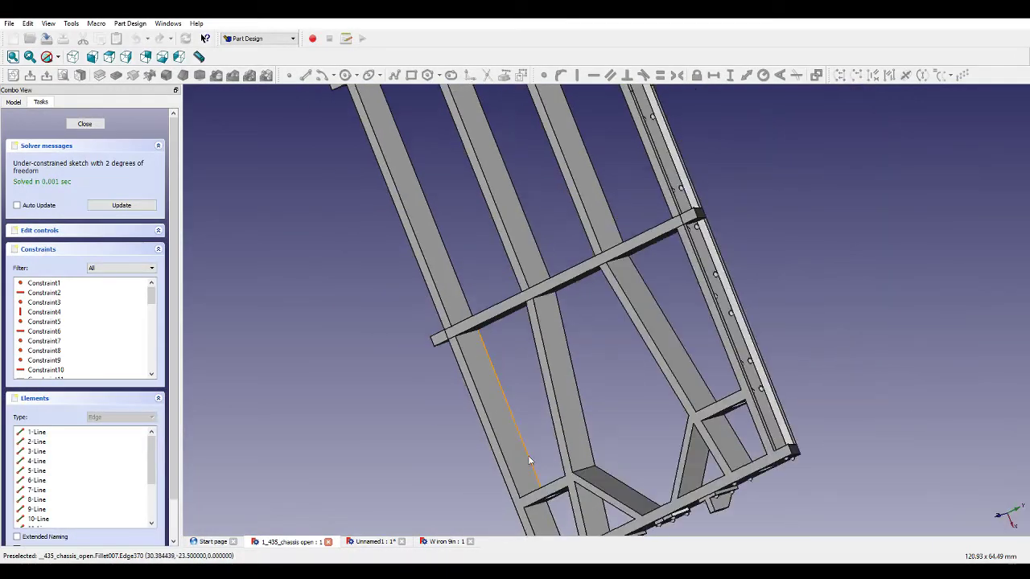
{"action": "left_click", "coordinate": [372, 542]}
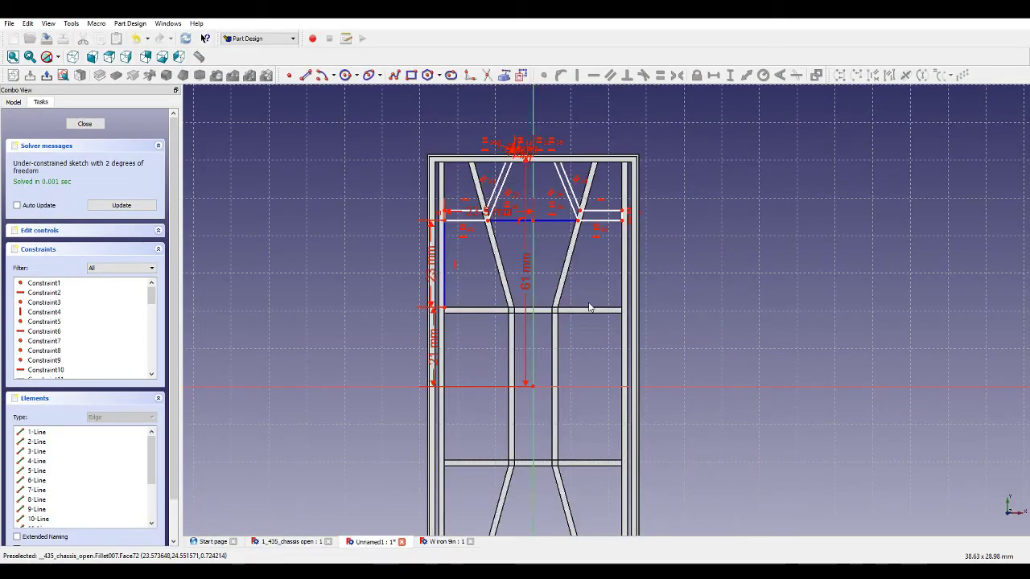
{"action": "scroll", "coordinate": [438, 289], "scroll_direction": "up", "scroll_amount": 3}
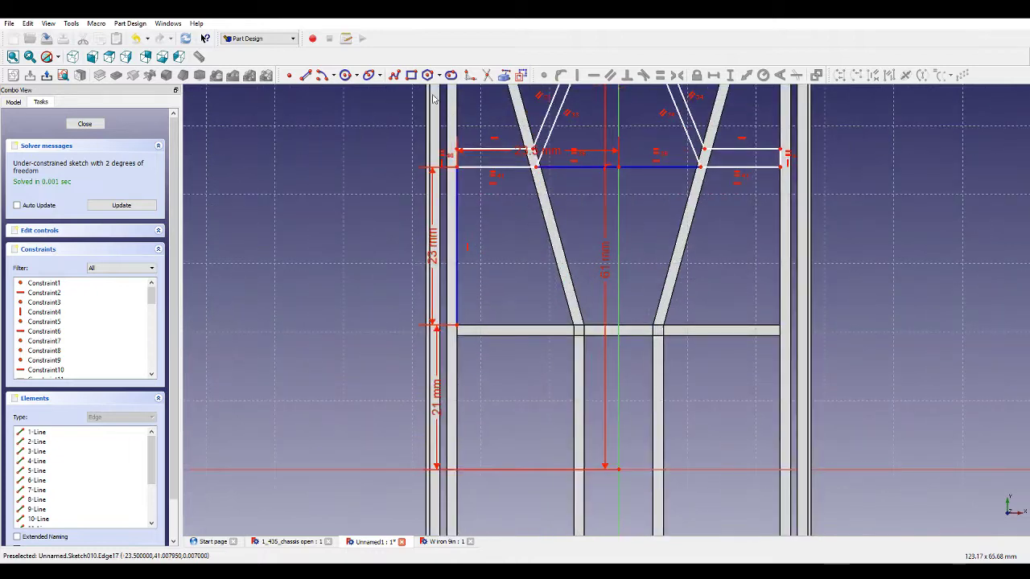
Draw a vertical line about 36 mm long up from the horizontal axis, left of the frame.
{"action": "left_click", "coordinate": [394, 75]}
{"action": "left_click", "coordinate": [391, 468]}
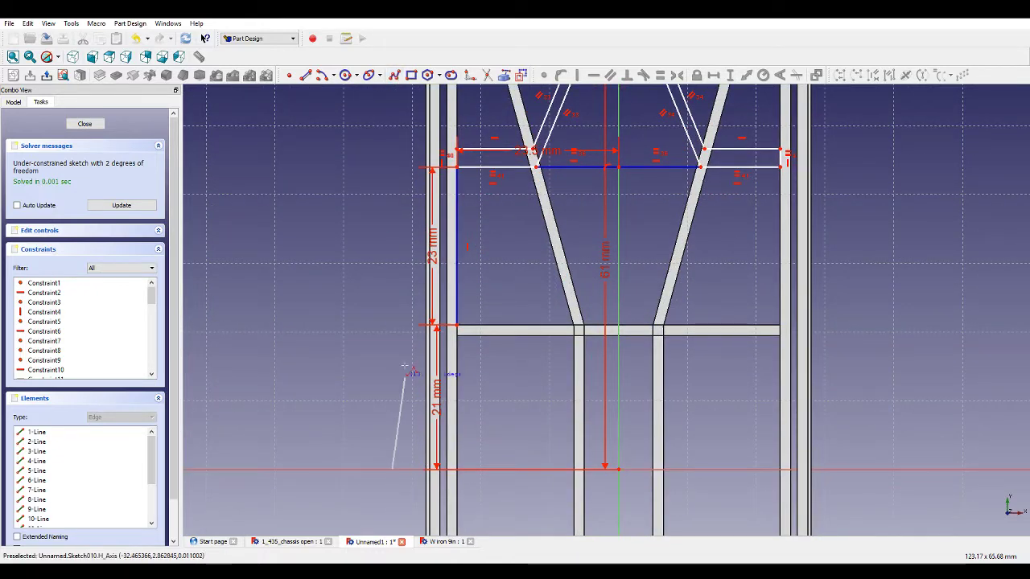
{"action": "scroll", "coordinate": [398, 189], "scroll_direction": "down", "scroll_amount": 2}
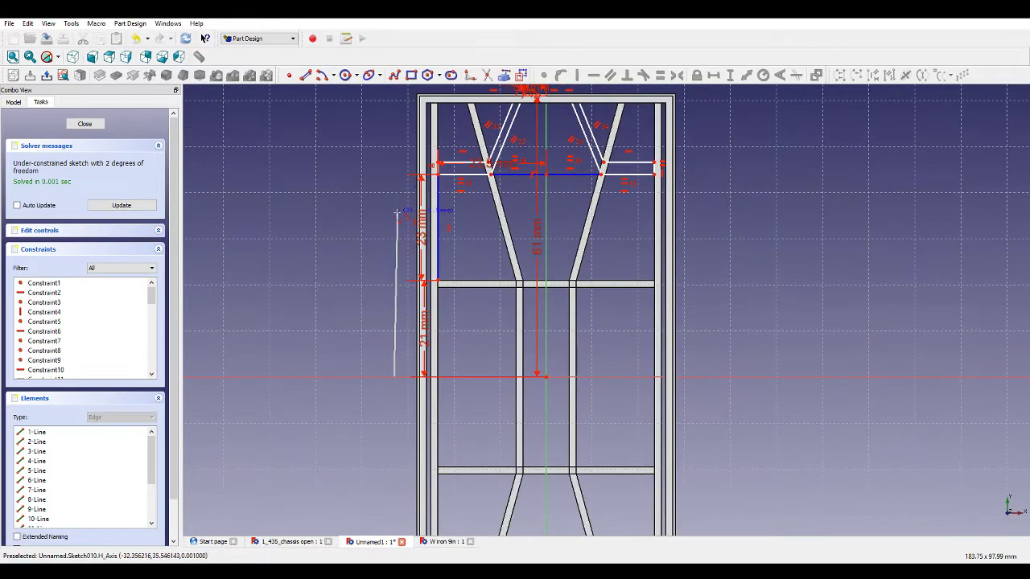
{"action": "left_click", "coordinate": [395, 213]}
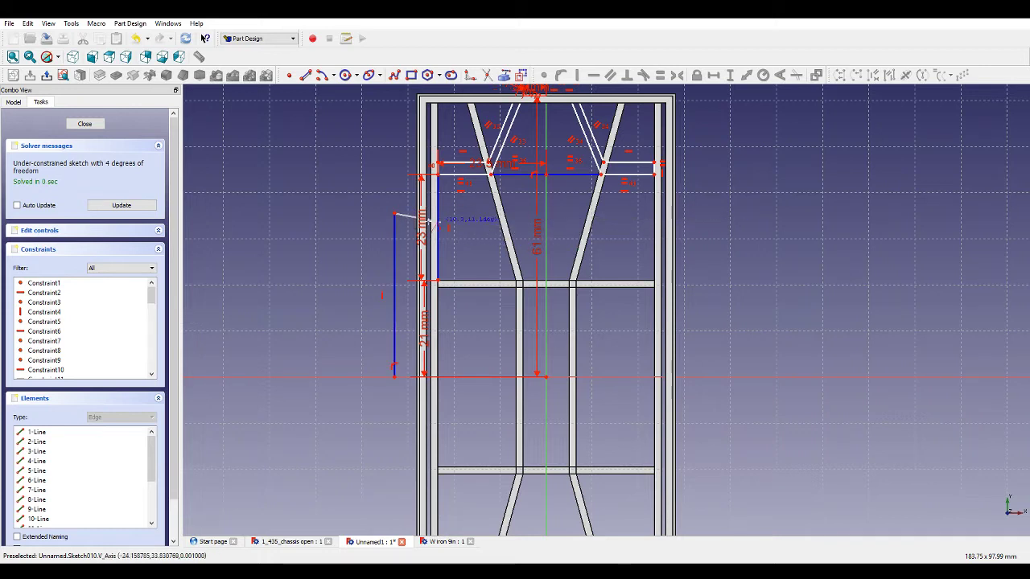
{"action": "key", "text": "Escape"}
Set the new left line's vertical length to 35 mm.
{"action": "left_click", "coordinate": [399, 285]}
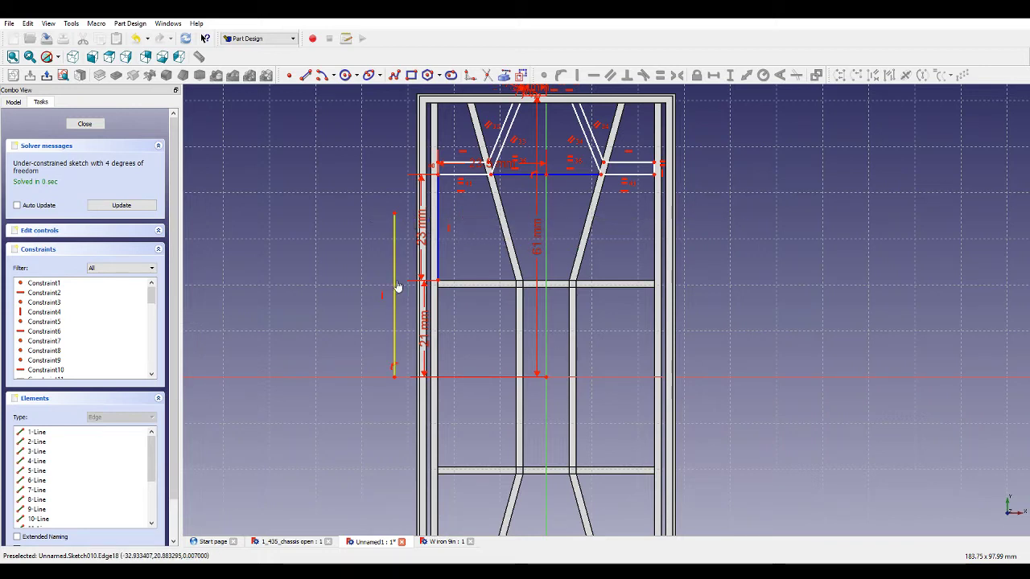
{"action": "left_click", "coordinate": [730, 75]}
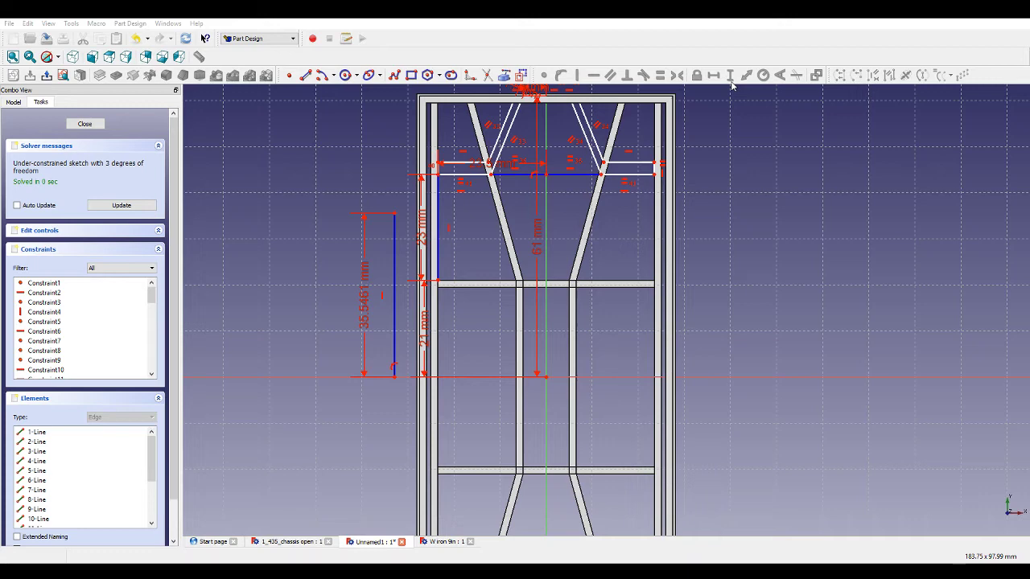
{"action": "type", "text": "35"}
{"action": "key", "text": "Return"}
{"action": "scroll", "coordinate": [424, 232], "scroll_direction": "up", "scroll_amount": 5}
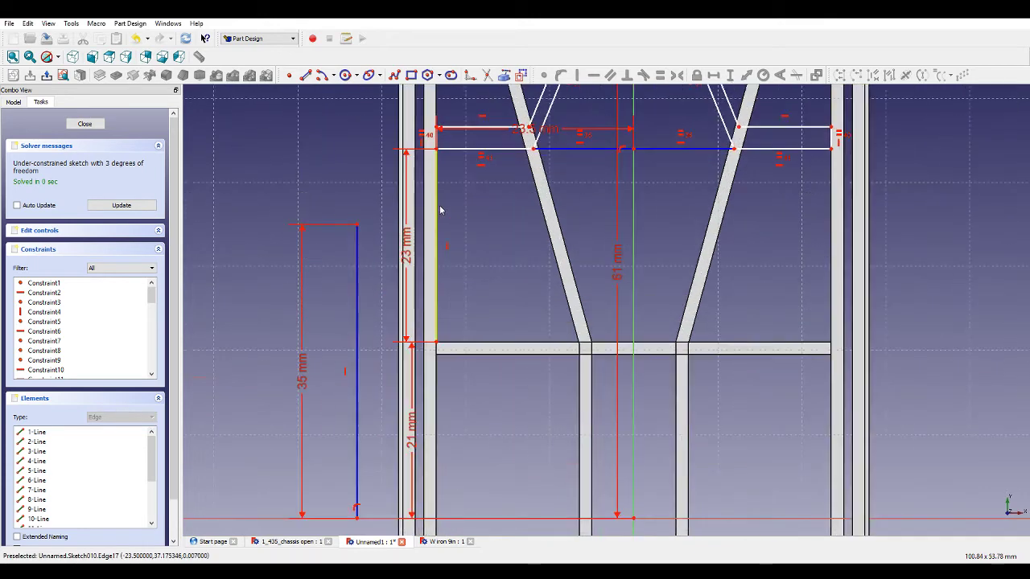
{"action": "scroll", "coordinate": [402, 209], "scroll_direction": "down", "scroll_amount": 5}
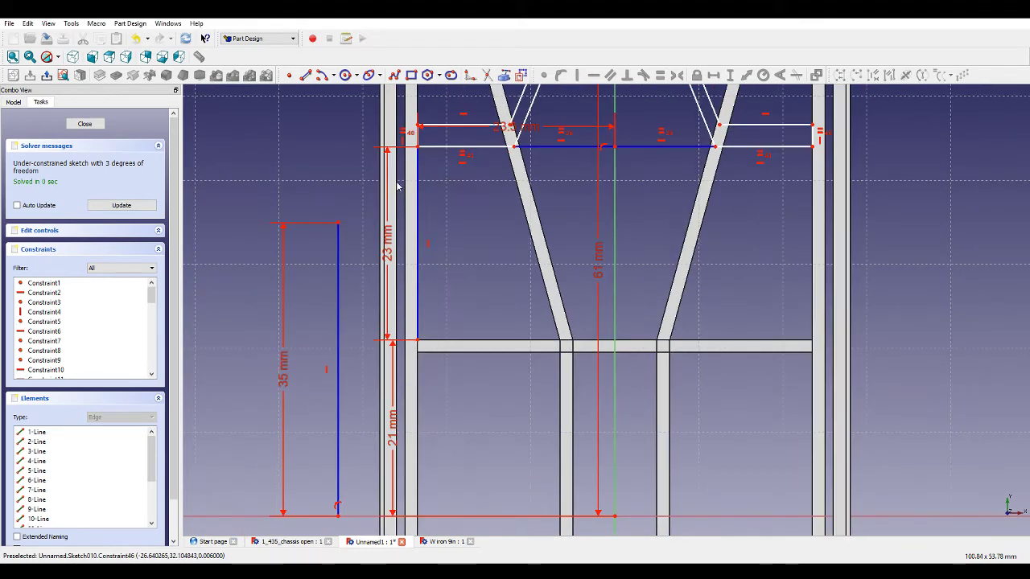
{"action": "scroll", "coordinate": [430, 154], "scroll_direction": "up", "scroll_amount": 4}
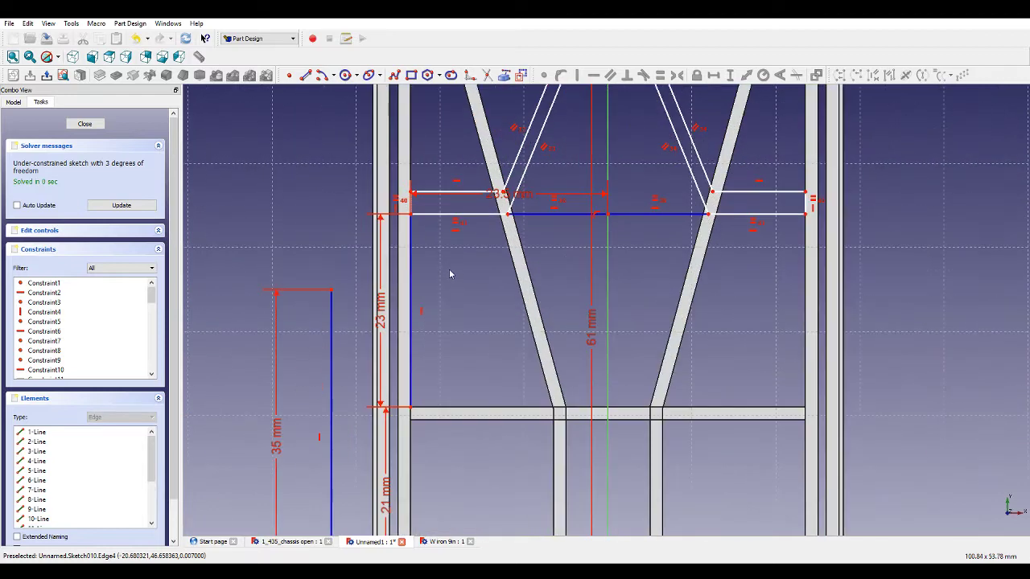
Set the left vertical line's length between the bracing line and the cross member to 25 mm.
{"action": "scroll", "coordinate": [435, 374], "scroll_direction": "down", "scroll_amount": 3}
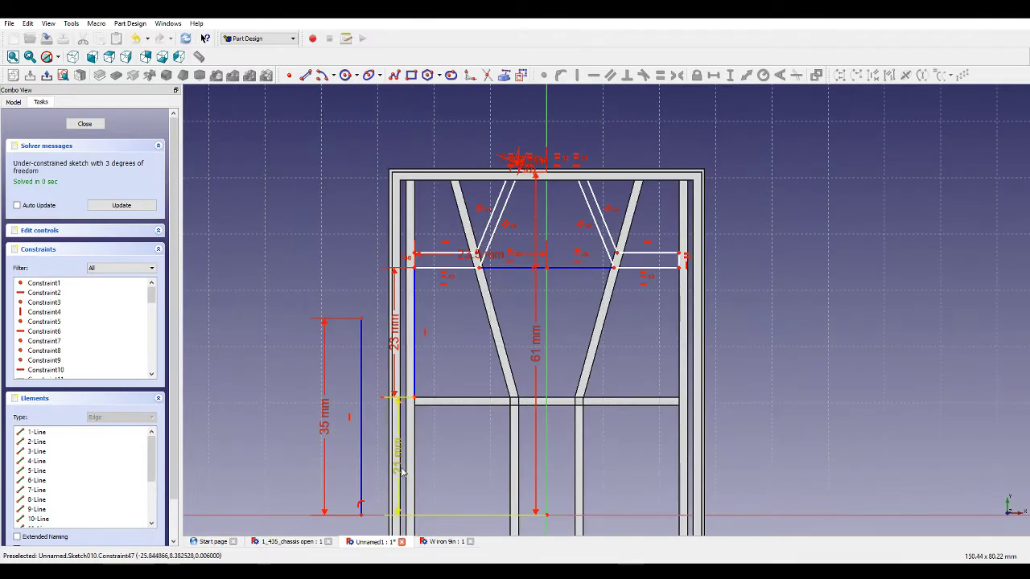
{"action": "scroll", "coordinate": [398, 433], "scroll_direction": "up", "scroll_amount": 3}
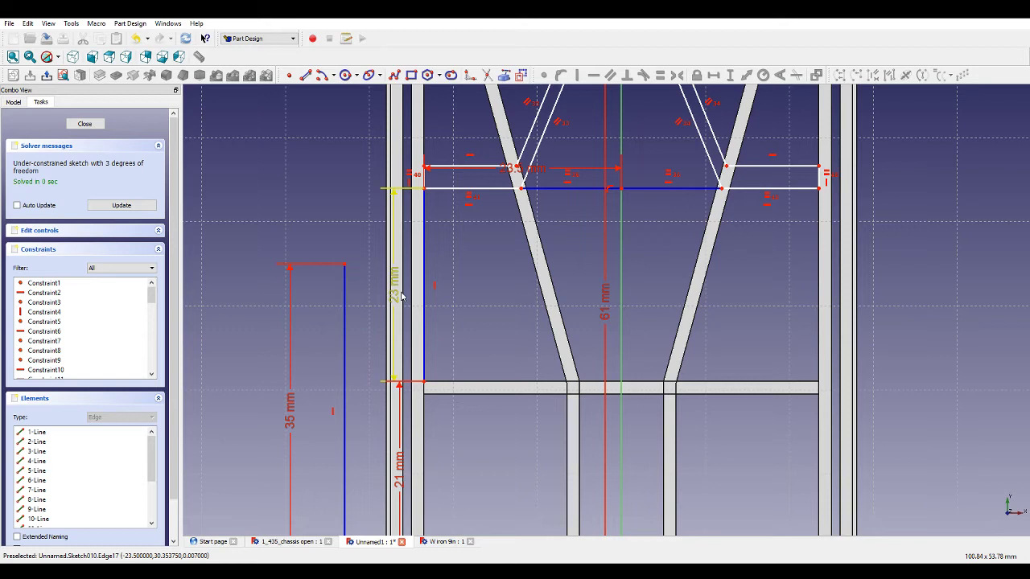
{"action": "double_click", "coordinate": [401, 296]}
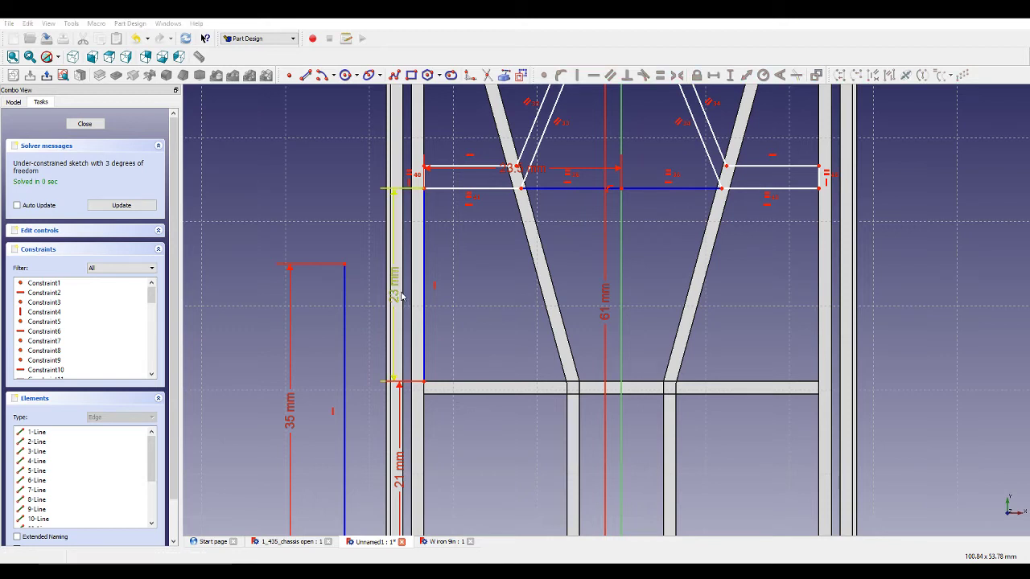
{"action": "type", "text": "25"}
{"action": "key", "text": "Return"}
Add a vertical distance constraint between the left ends of the two horizontal bracing lines.
{"action": "scroll", "coordinate": [531, 357], "scroll_direction": "down", "scroll_amount": 1}
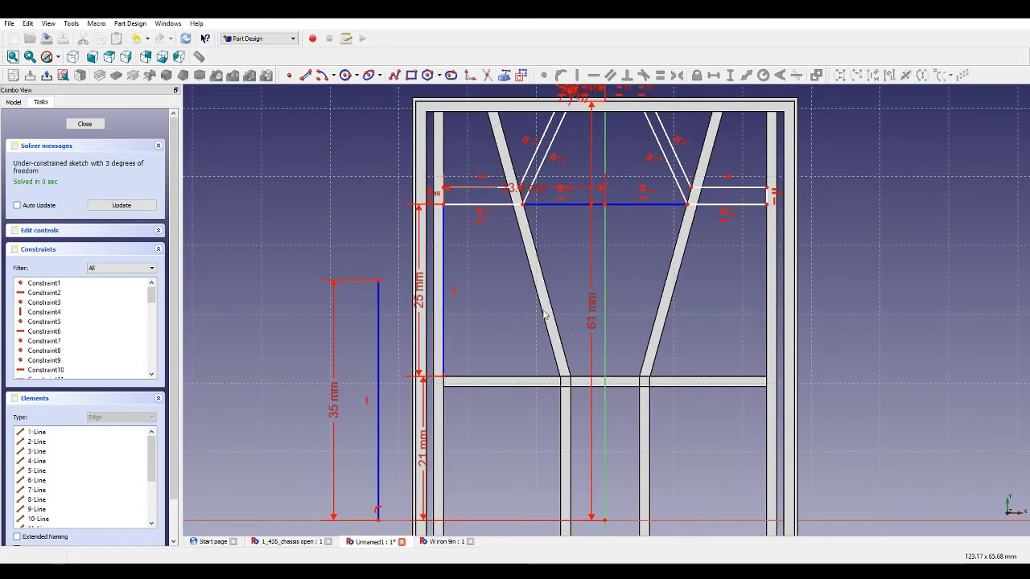
{"action": "scroll", "coordinate": [499, 209], "scroll_direction": "up", "scroll_amount": 1}
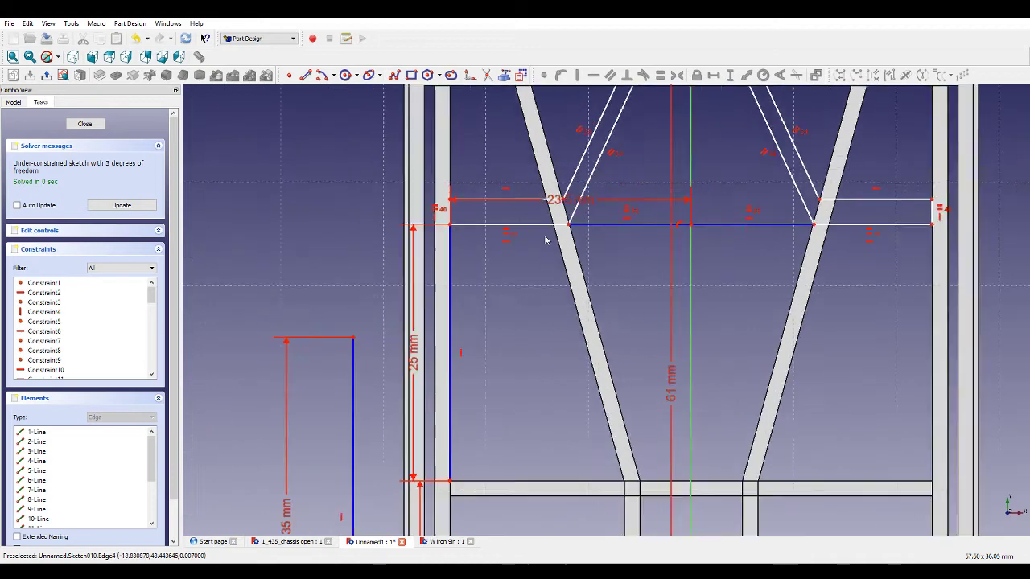
{"action": "scroll", "coordinate": [611, 201], "scroll_direction": "down", "scroll_amount": 2}
{"action": "scroll", "coordinate": [447, 293], "scroll_direction": "up", "scroll_amount": 5}
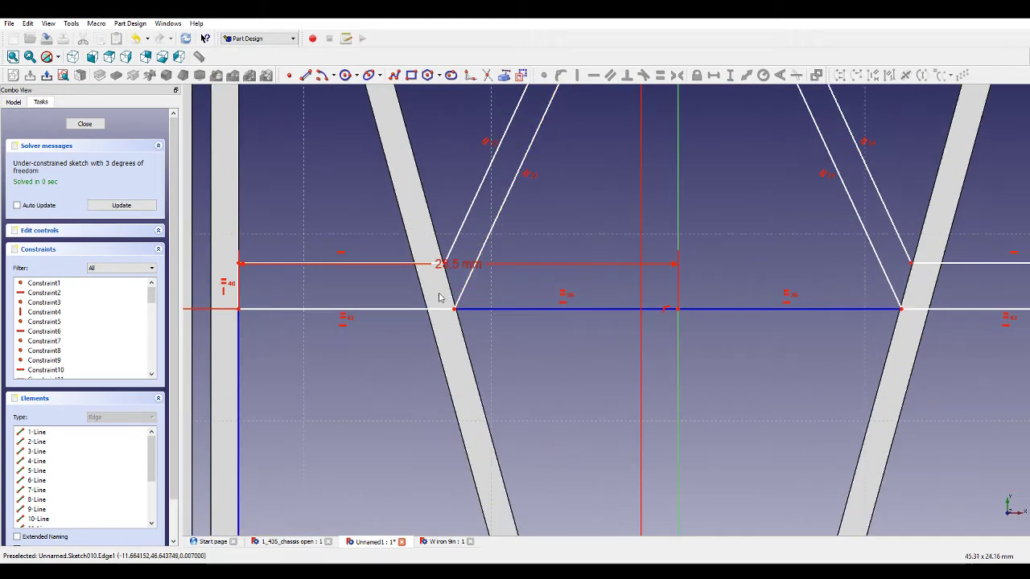
{"action": "scroll", "coordinate": [441, 285], "scroll_direction": "down", "scroll_amount": 2}
{"action": "scroll", "coordinate": [395, 284], "scroll_direction": "up", "scroll_amount": 1}
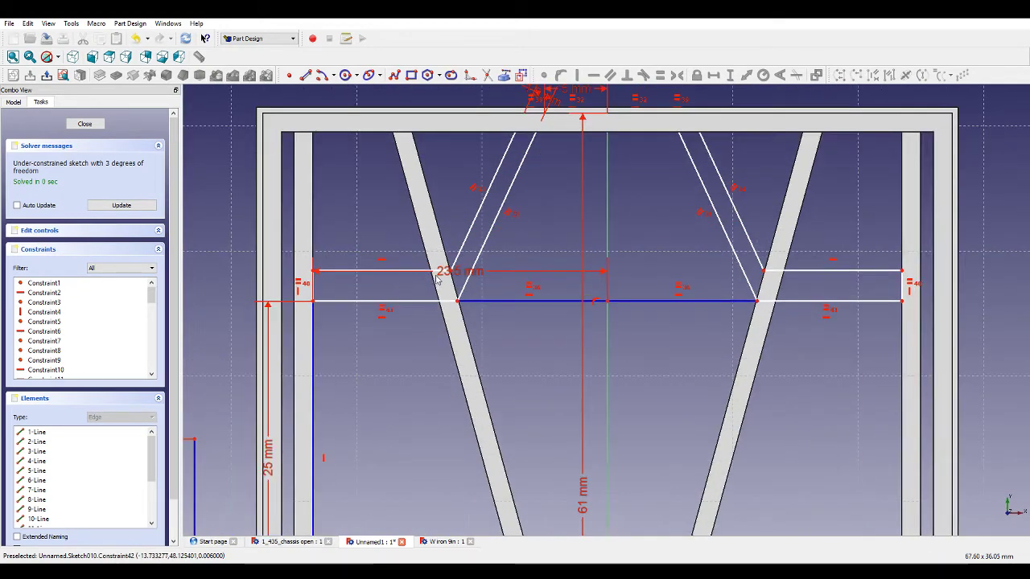
{"action": "left_click_drag", "start_coordinate": [451, 271], "coordinate": [442, 280]}
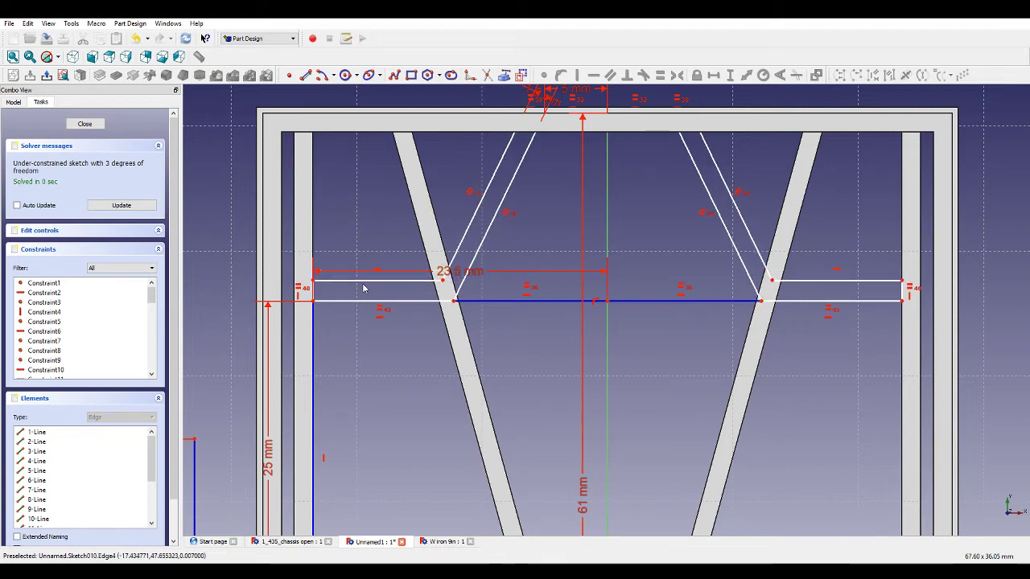
{"action": "left_click", "coordinate": [315, 293]}
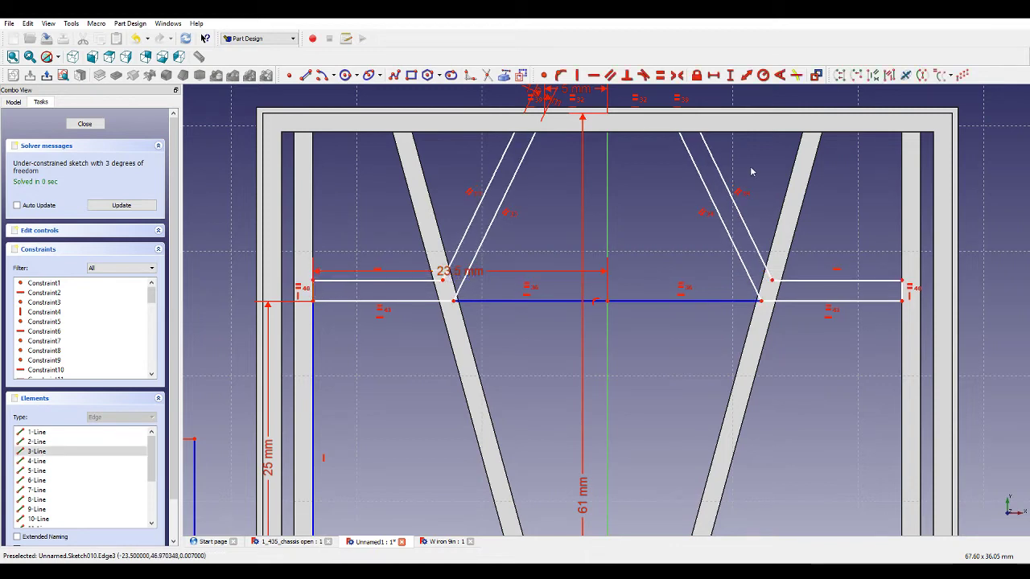
{"action": "left_click", "coordinate": [732, 75]}
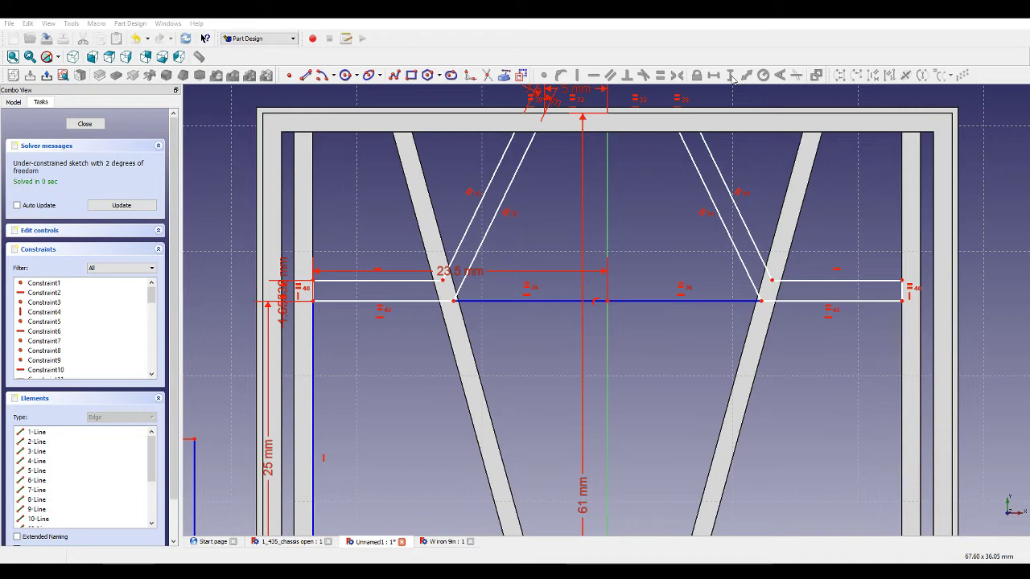
Add a horizontal distance constraint from the left diagonal's lower intersection point to the vertical axis.
{"action": "scroll", "coordinate": [739, 283], "scroll_direction": "up", "scroll_amount": 2}
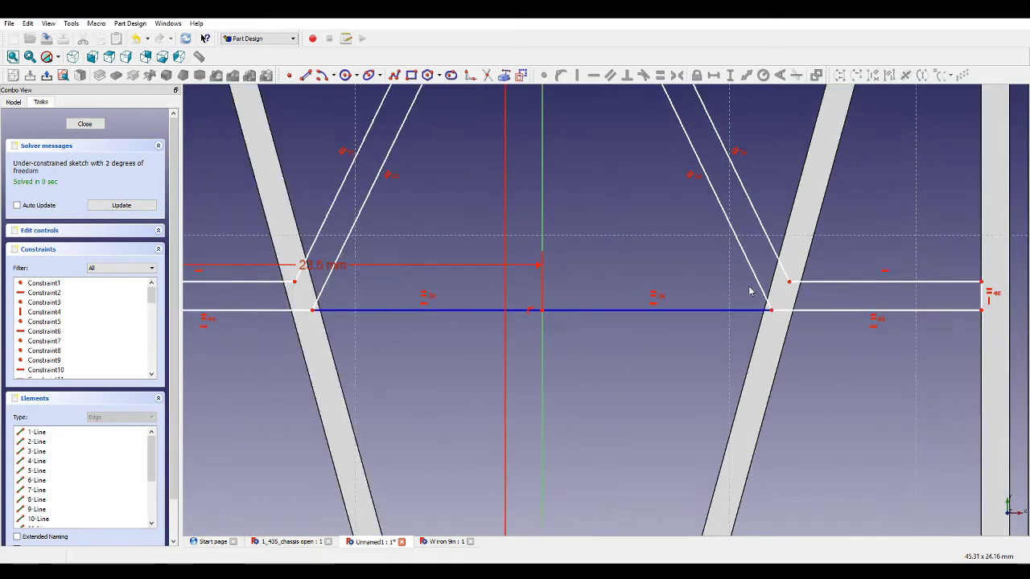
{"action": "scroll", "coordinate": [763, 315], "scroll_direction": "down", "scroll_amount": 1}
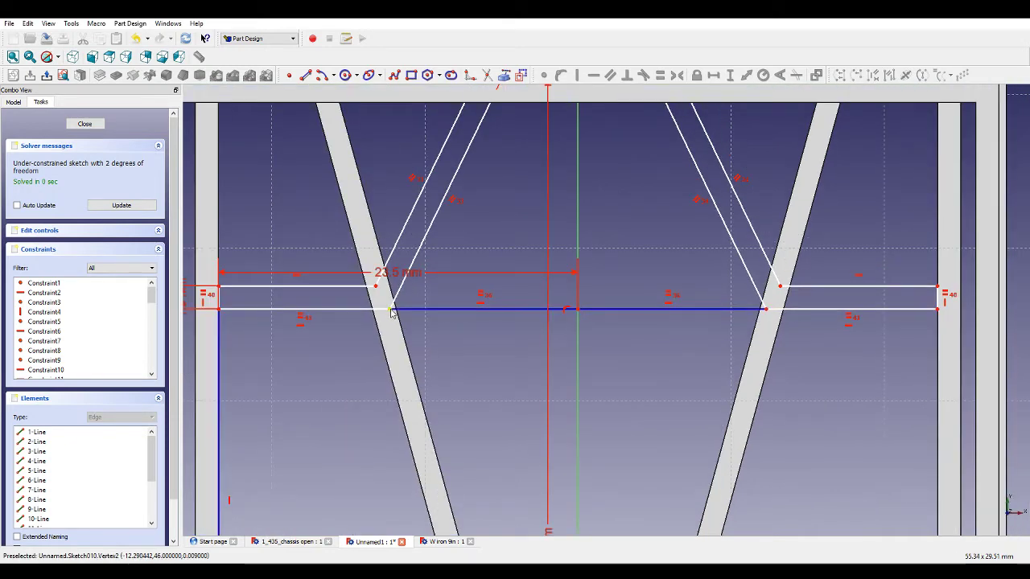
{"action": "left_click_drag", "start_coordinate": [395, 310], "coordinate": [396, 310]}
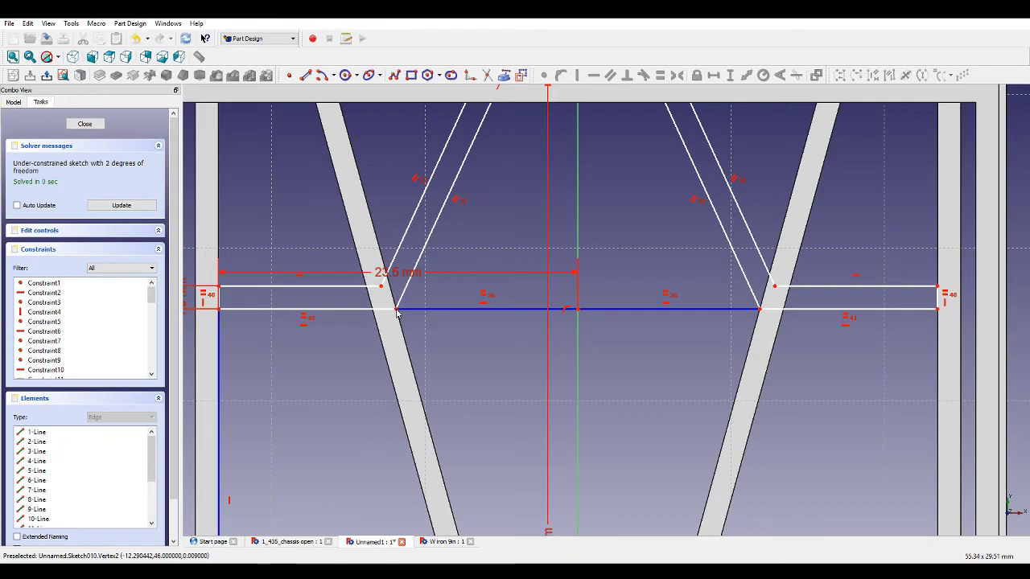
{"action": "mouse_move", "coordinate": [433, 361]}
{"action": "middle_mouse_down"}
{"action": "mouse_move", "coordinate": [423, 356]}
{"action": "mouse_move", "coordinate": [604, 311]}
{"action": "mouse_move", "coordinate": [519, 347]}
{"action": "middle_mouse_up"}
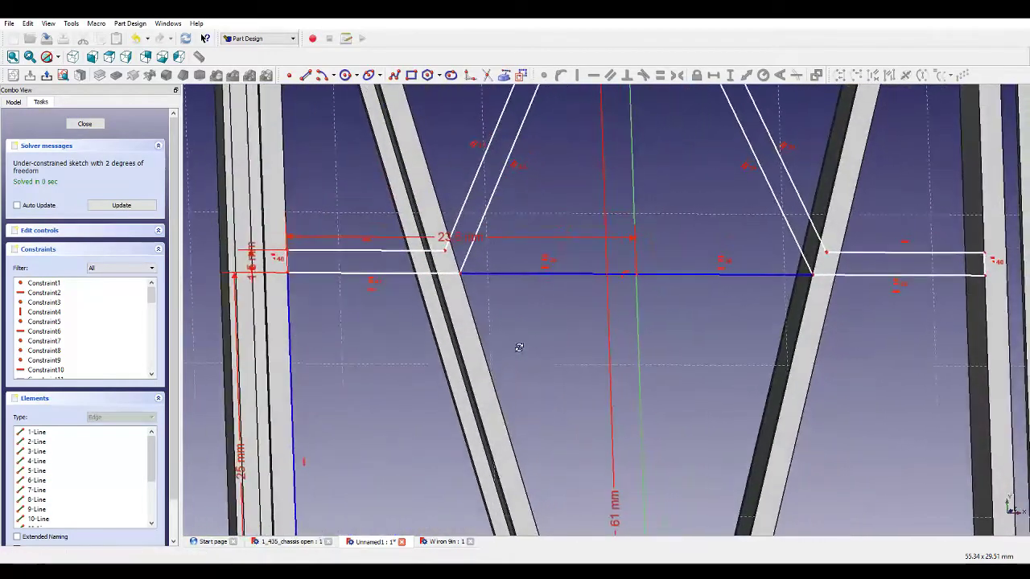
{"action": "scroll", "coordinate": [515, 334], "scroll_direction": "down", "scroll_amount": 3}
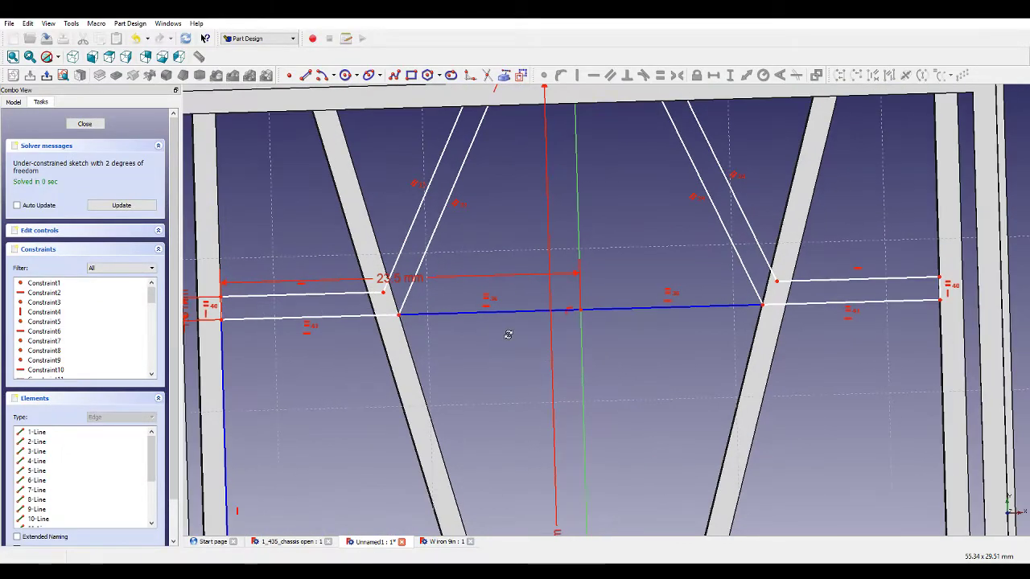
{"action": "left_click_drag", "start_coordinate": [408, 298], "coordinate": [414, 293]}
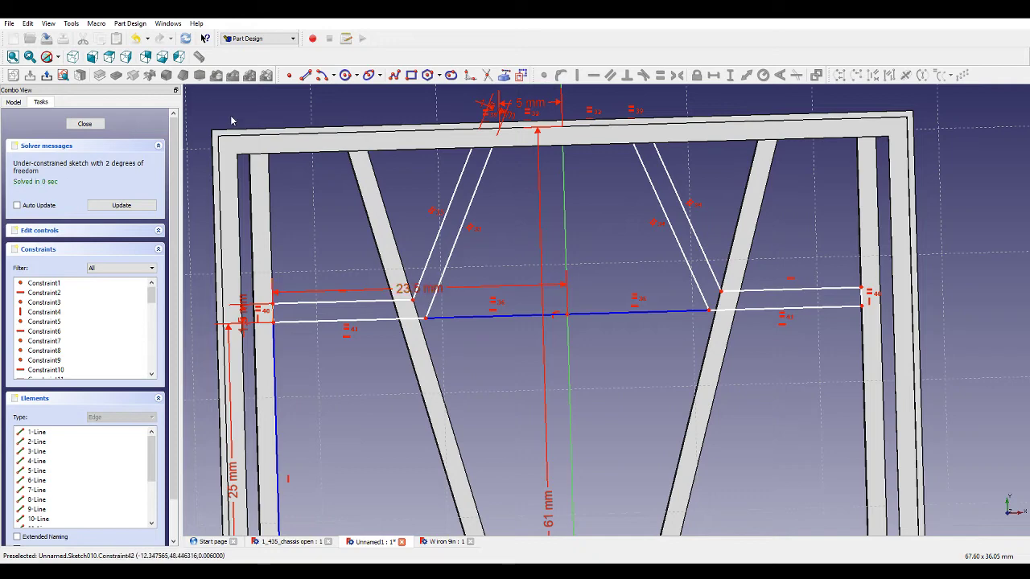
{"action": "left_click", "coordinate": [66, 77]}
{"action": "scroll", "coordinate": [411, 317], "scroll_direction": "up", "scroll_amount": 2}
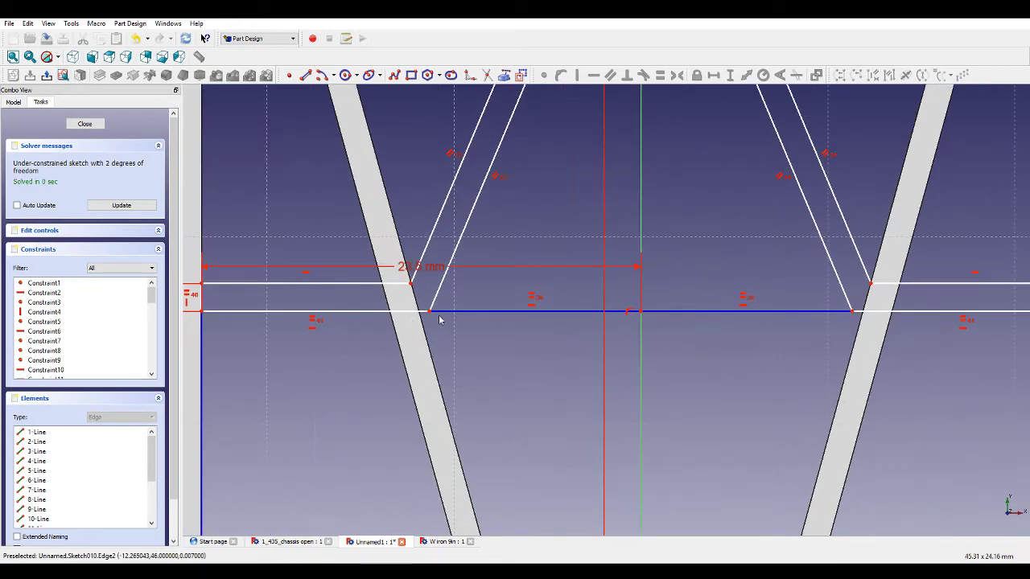
{"action": "left_click_drag", "start_coordinate": [429, 312], "coordinate": [419, 312]}
{"action": "scroll", "coordinate": [486, 322], "scroll_direction": "down", "scroll_amount": 1}
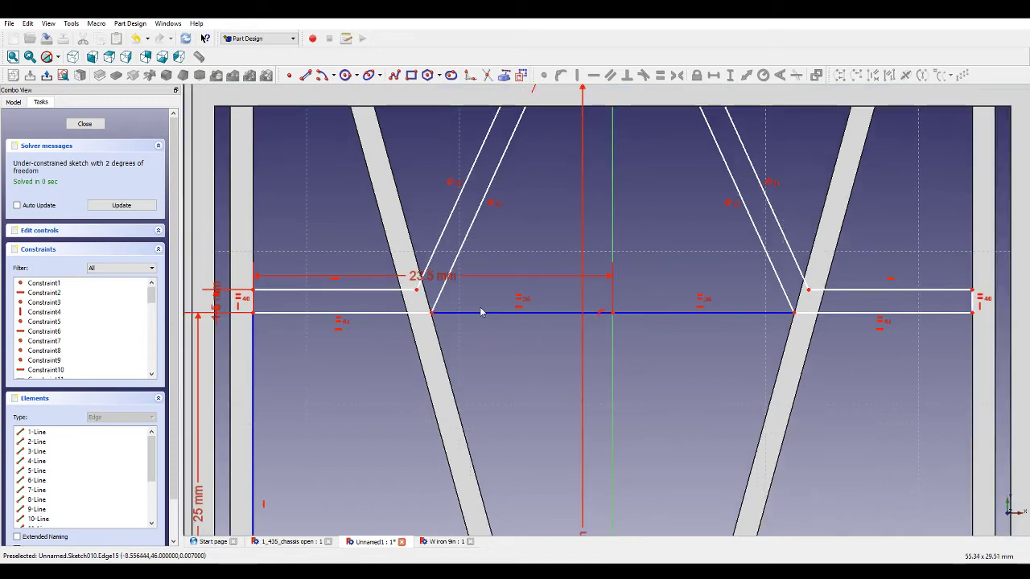
{"action": "left_click", "coordinate": [448, 314]}
{"action": "left_click", "coordinate": [713, 74]}
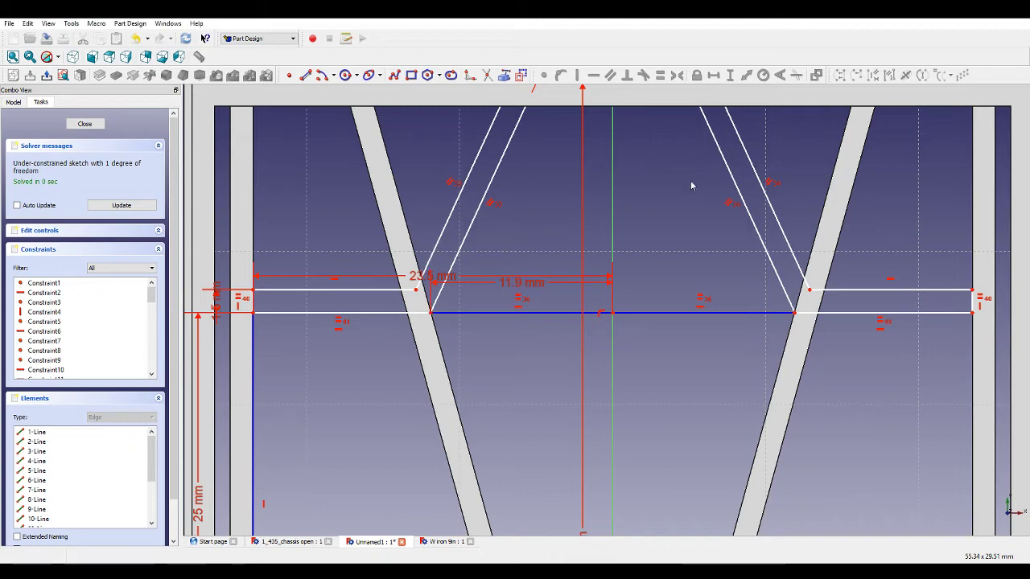
Delete the 35 mm vertical line drawn left of the frame.
{"action": "scroll", "coordinate": [595, 280], "scroll_direction": "down", "scroll_amount": 2}
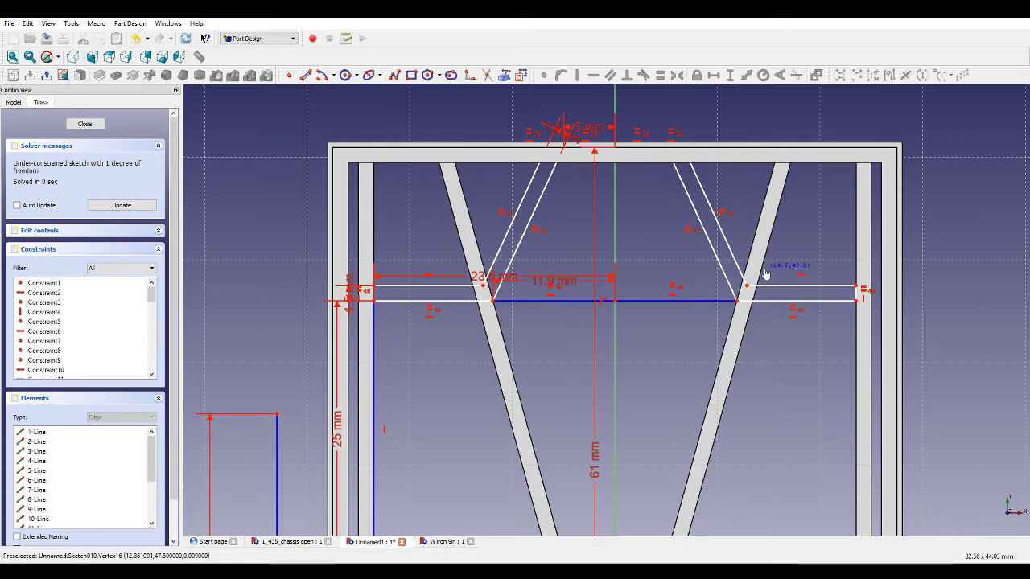
{"action": "scroll", "coordinate": [674, 273], "scroll_direction": "down", "scroll_amount": 3}
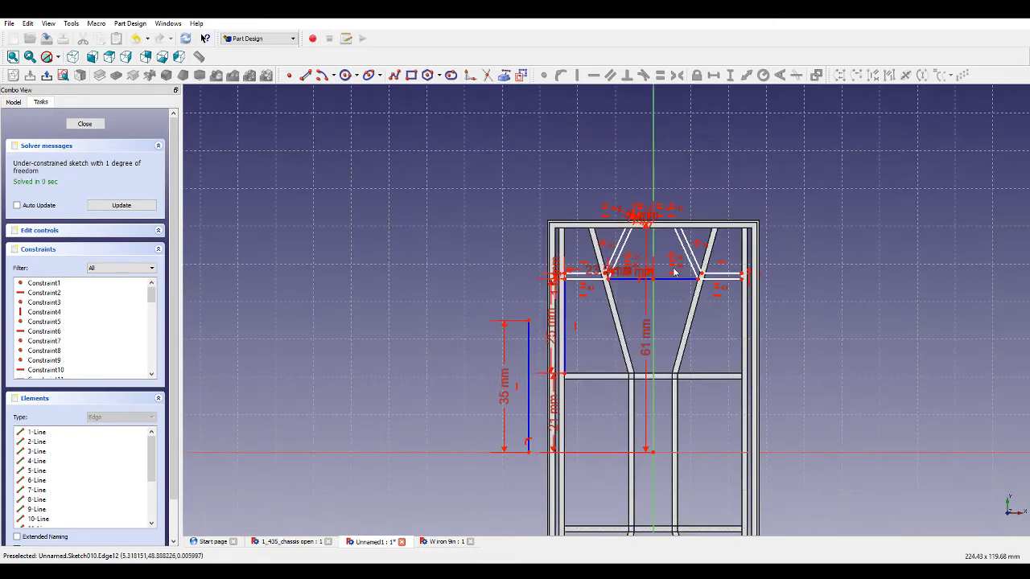
{"action": "left_click", "coordinate": [528, 348]}
{"action": "key", "text": "Delete"}
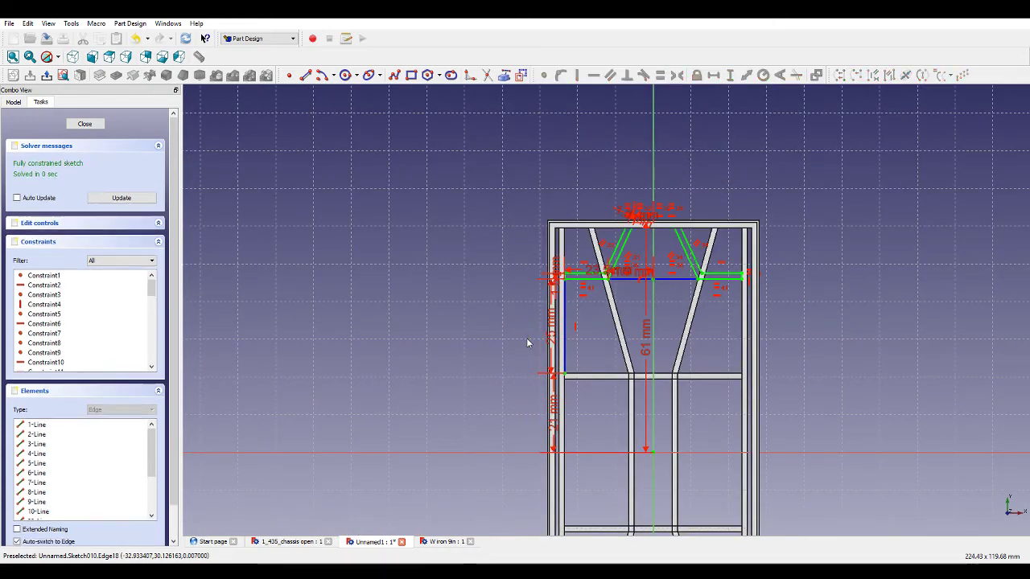
Move the 11.9 mm dimension label below the bracing line.
{"action": "scroll", "coordinate": [623, 304], "scroll_direction": "up", "scroll_amount": 3}
{"action": "scroll", "coordinate": [622, 305], "scroll_direction": "down", "scroll_amount": 3}
{"action": "scroll", "coordinate": [640, 261], "scroll_direction": "up", "scroll_amount": 4}
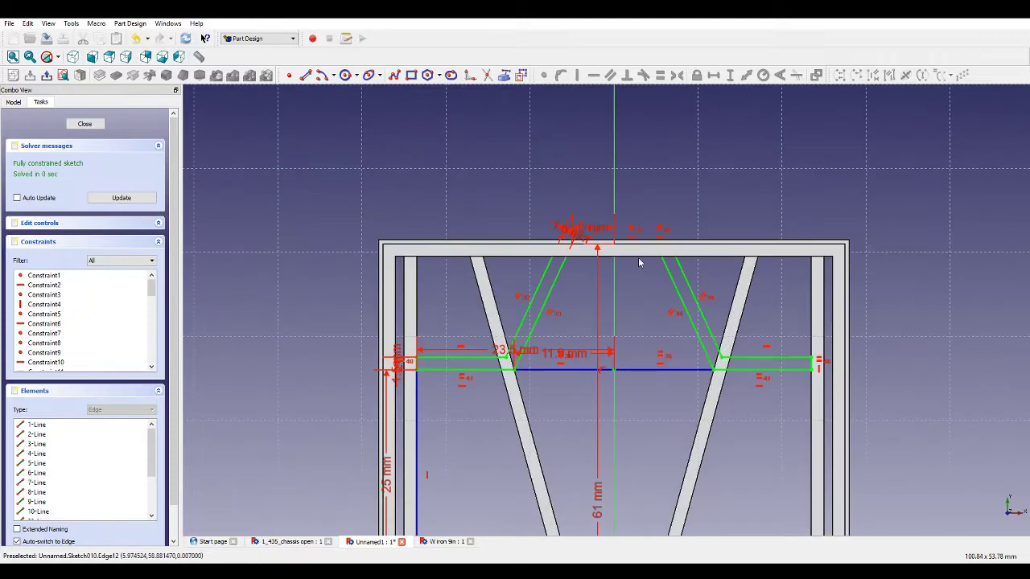
{"action": "scroll", "coordinate": [584, 398], "scroll_direction": "up", "scroll_amount": 1}
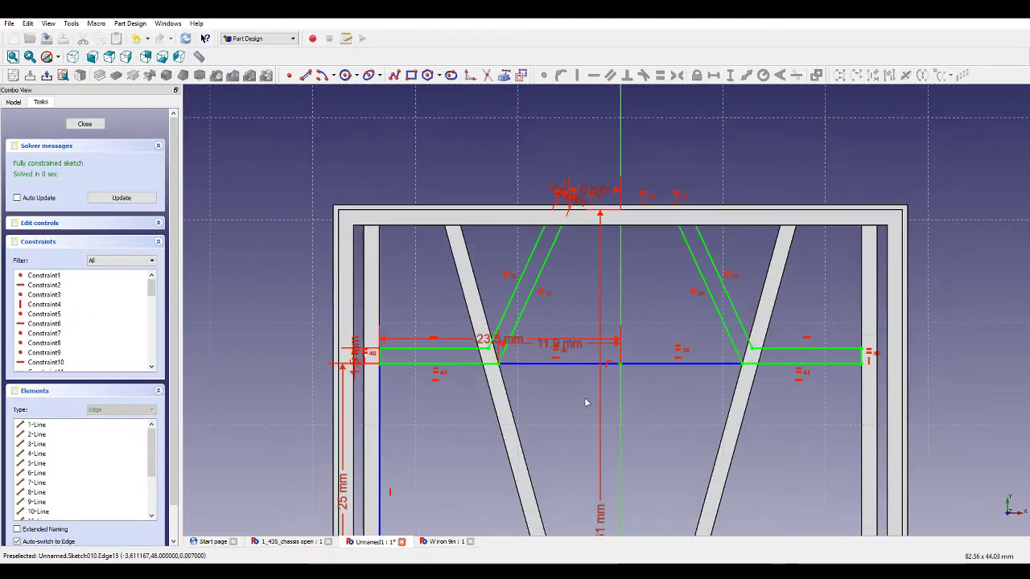
{"action": "left_click_drag", "start_coordinate": [564, 351], "coordinate": [561, 396]}
{"action": "scroll", "coordinate": [547, 352], "scroll_direction": "down", "scroll_amount": 2}
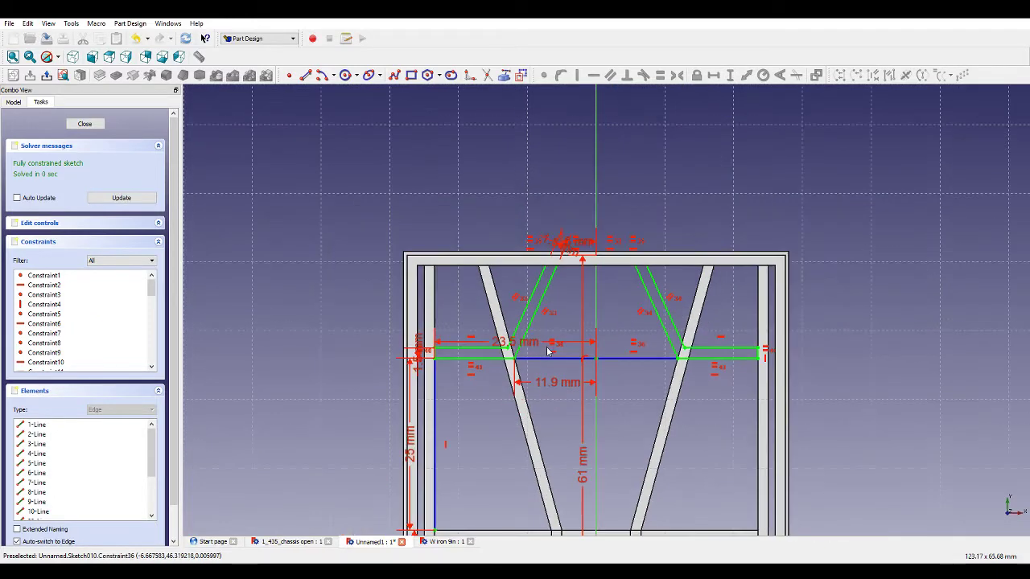
{"action": "scroll", "coordinate": [569, 402], "scroll_direction": "down", "scroll_amount": 2}
{"action": "scroll", "coordinate": [588, 450], "scroll_direction": "up", "scroll_amount": 2}
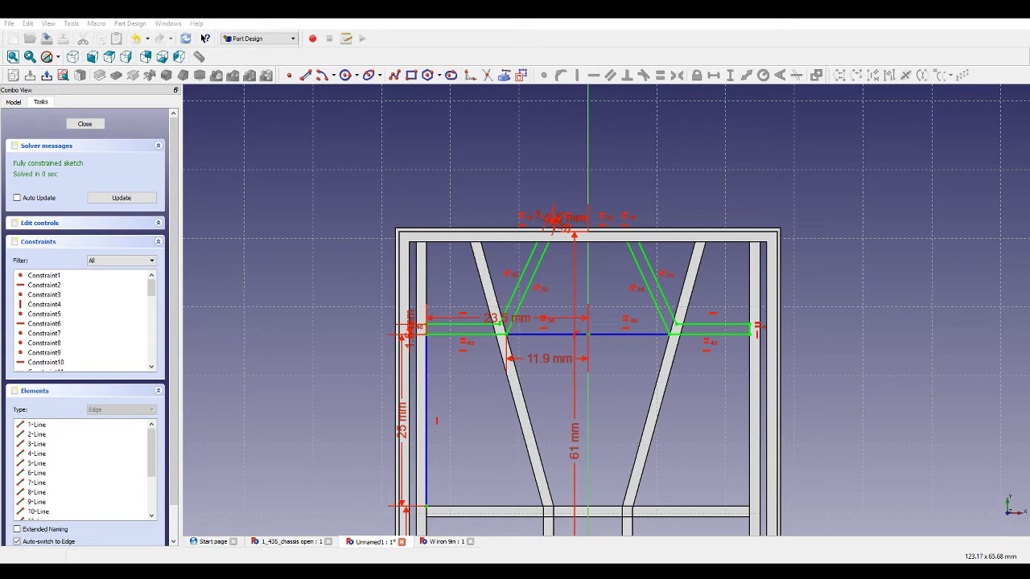
Close the sketch and pad it 0.3 mm in the reversed direction.
{"action": "left_click", "coordinate": [115, 199]}
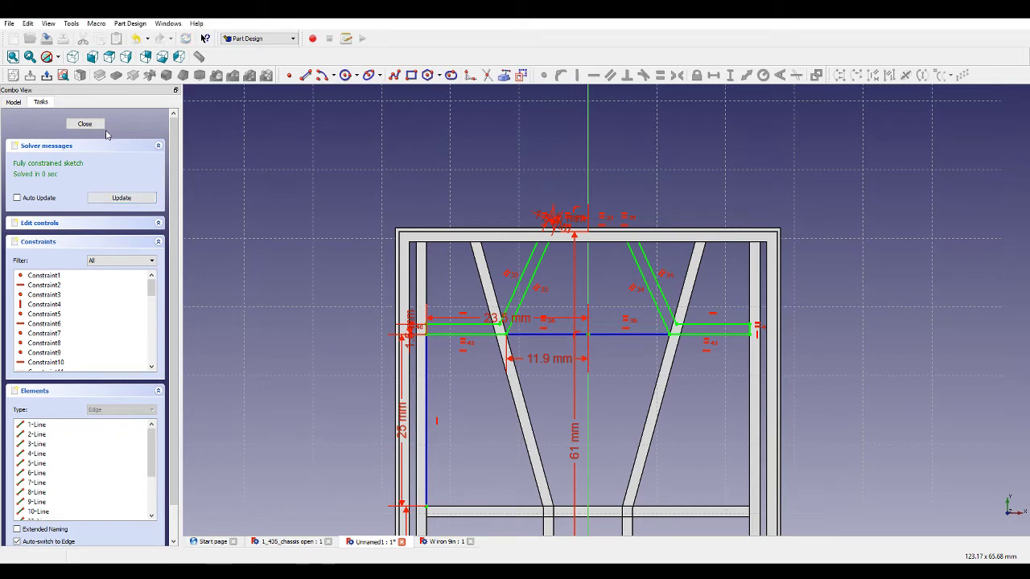
{"action": "left_click", "coordinate": [86, 123]}
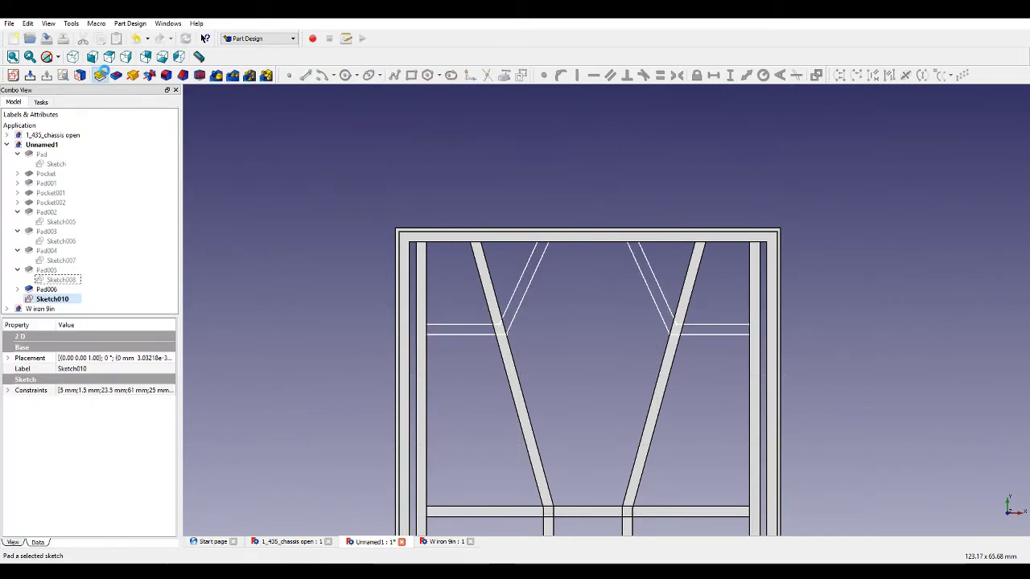
{"action": "left_click", "coordinate": [100, 74]}
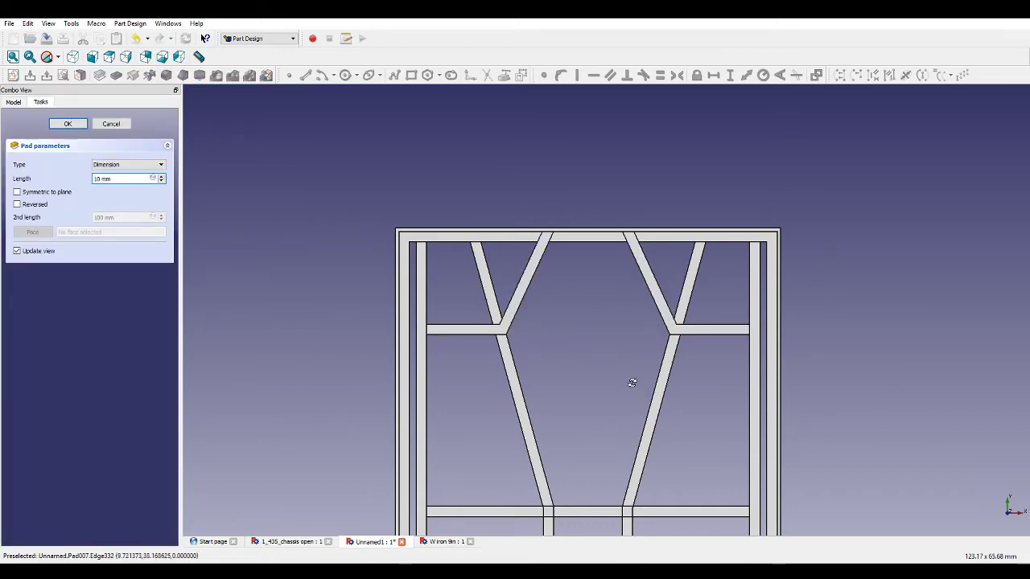
{"action": "middle_click_drag", "start_coordinate": [632, 383], "coordinate": [648, 308]}
{"action": "scroll", "coordinate": [655, 231], "scroll_direction": "up", "scroll_amount": 3}
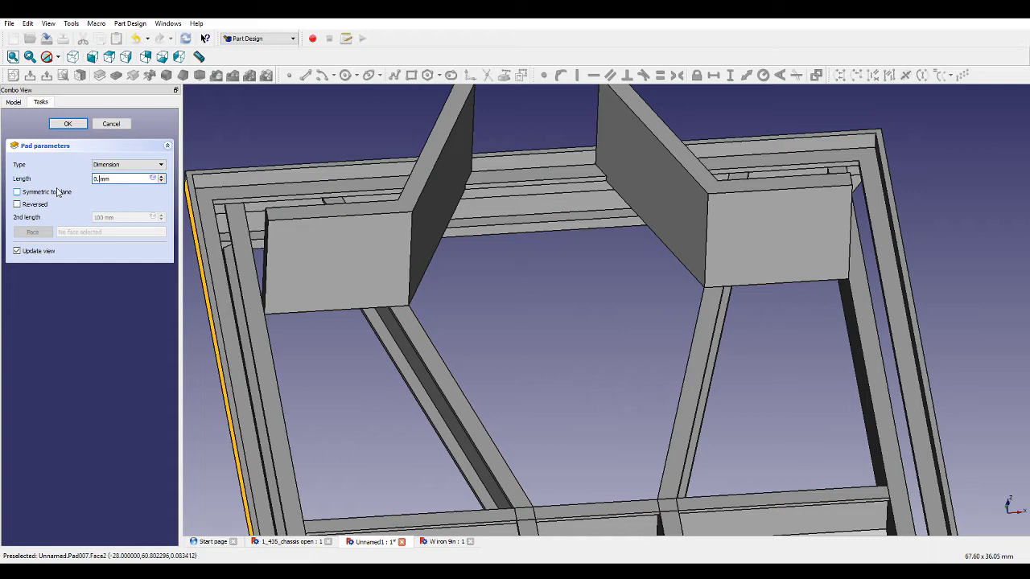
{"action": "type", "text": "3"}
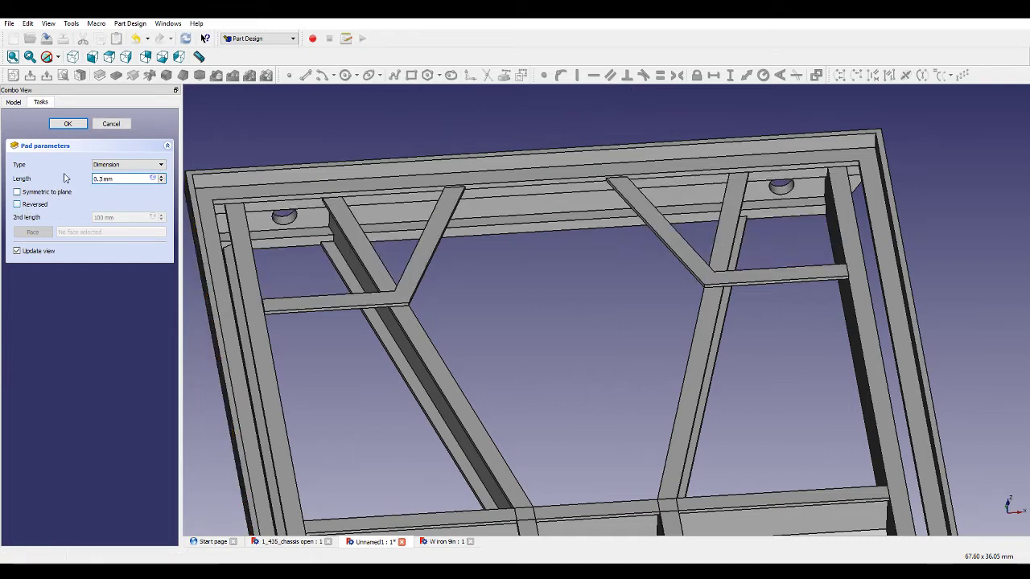
{"action": "left_click", "coordinate": [16, 204]}
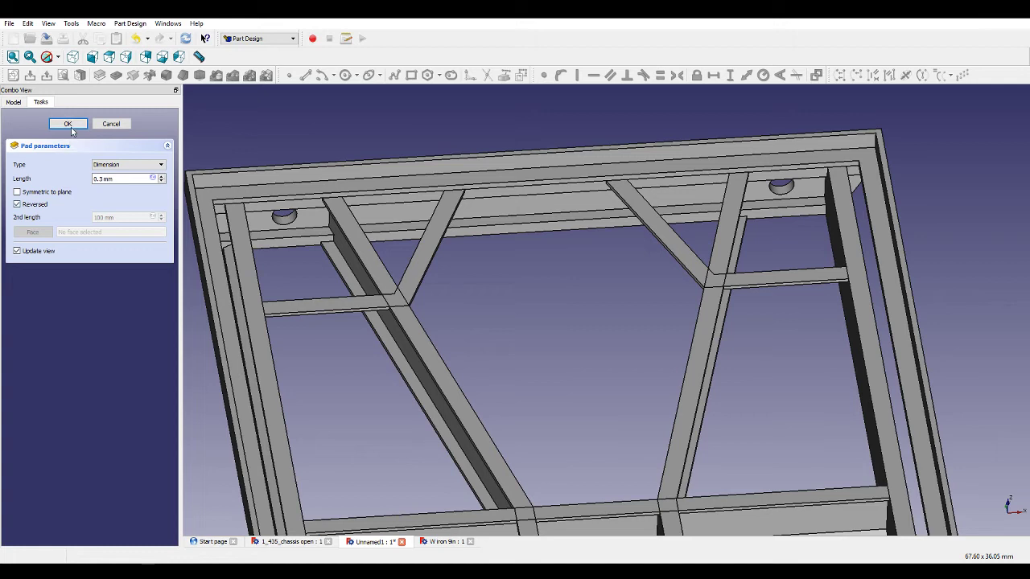
{"action": "left_click", "coordinate": [68, 125]}
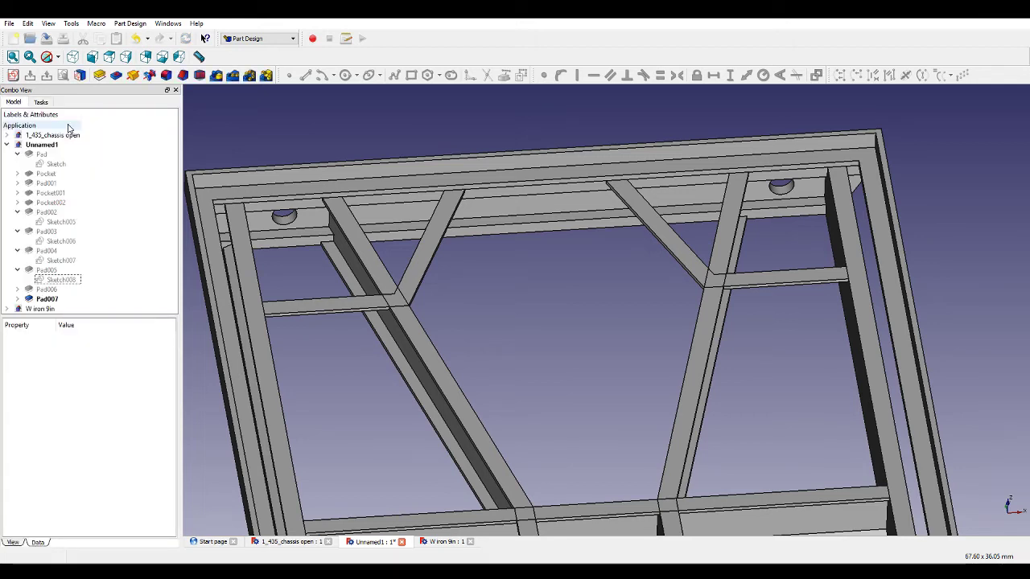
Mirror the new bracing pad about the horizontal sketch axis.
{"action": "middle_click_drag", "start_coordinate": [576, 384], "coordinate": [473, 354]}
{"action": "scroll", "coordinate": [461, 324], "scroll_direction": "down", "scroll_amount": 3}
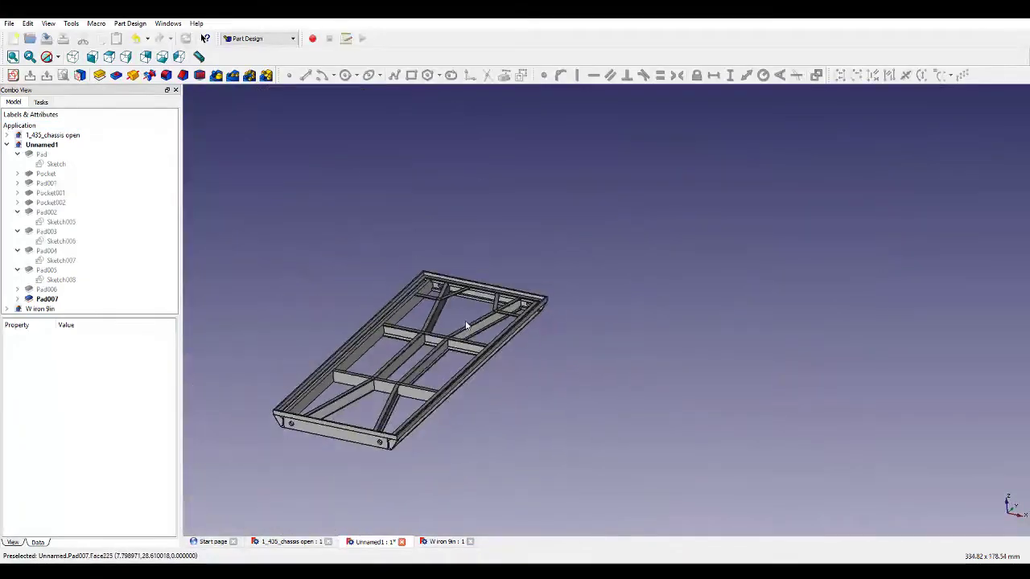
{"action": "scroll", "coordinate": [465, 325], "scroll_direction": "up", "scroll_amount": 3}
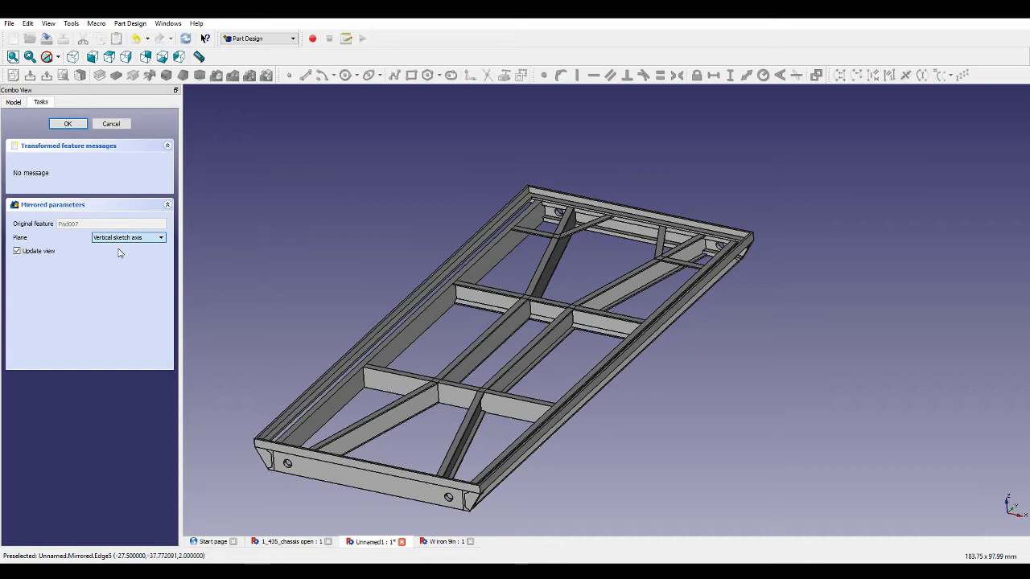
{"action": "key", "text": "Up"}
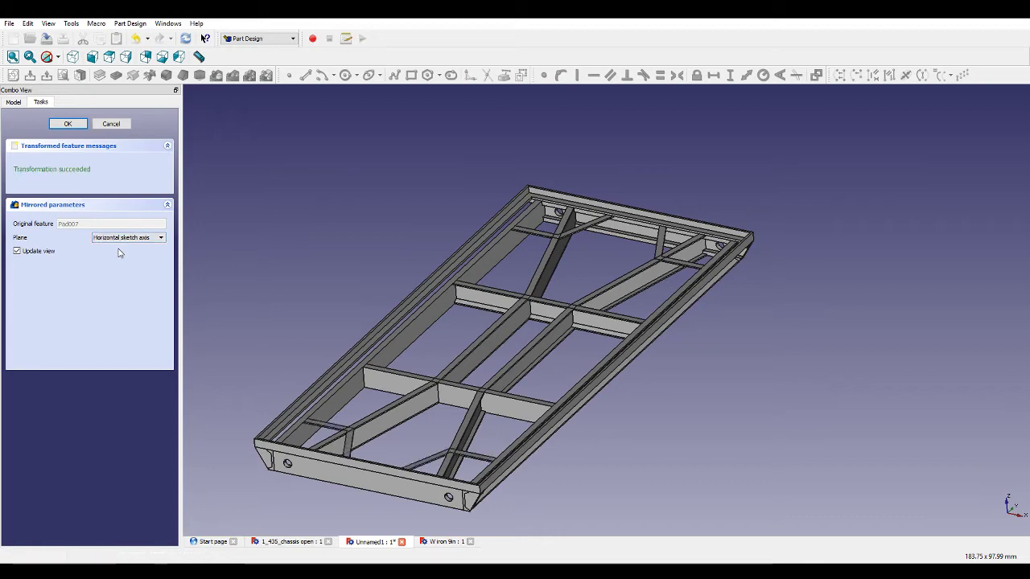
{"action": "middle_click_drag", "start_coordinate": [553, 310], "coordinate": [418, 278]}
{"action": "scroll", "coordinate": [516, 343], "scroll_direction": "down", "scroll_amount": 4}
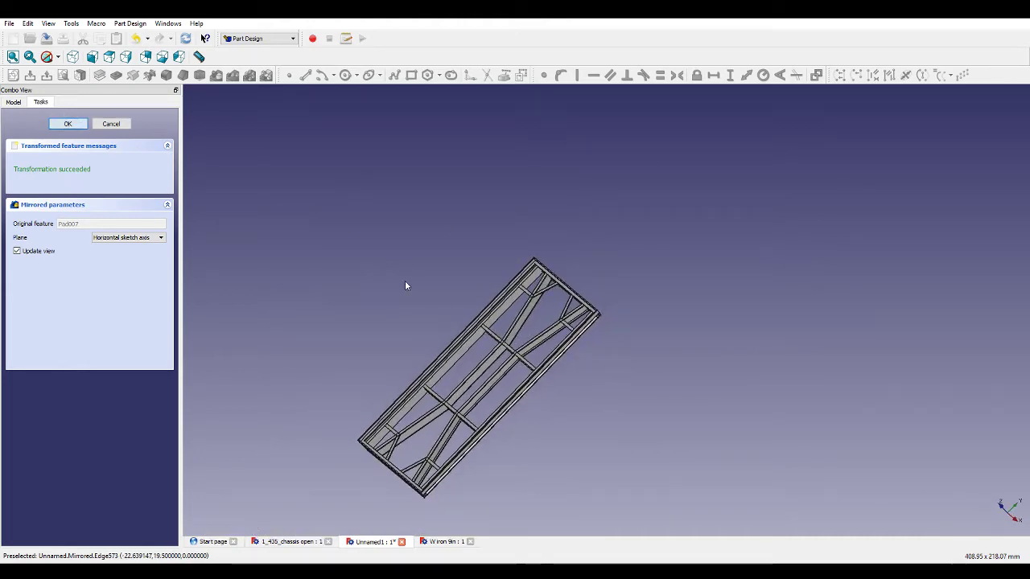
{"action": "middle_click_drag", "start_coordinate": [390, 264], "coordinate": [784, 288]}
{"action": "scroll", "coordinate": [656, 335], "scroll_direction": "up", "scroll_amount": 5}
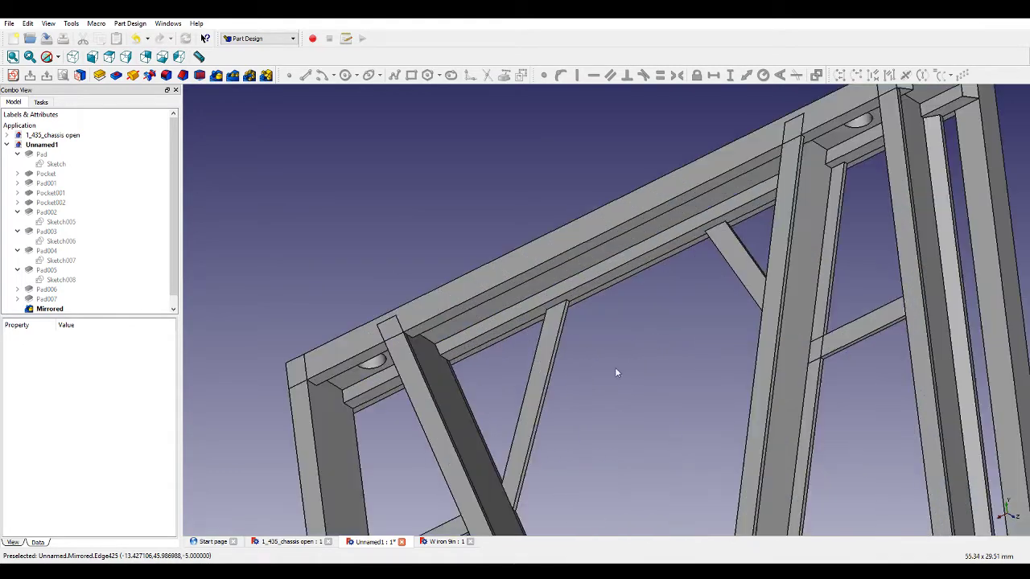
Create a new sketch on the face of the left diagonal bracing bar.
{"action": "left_click", "coordinate": [549, 366]}
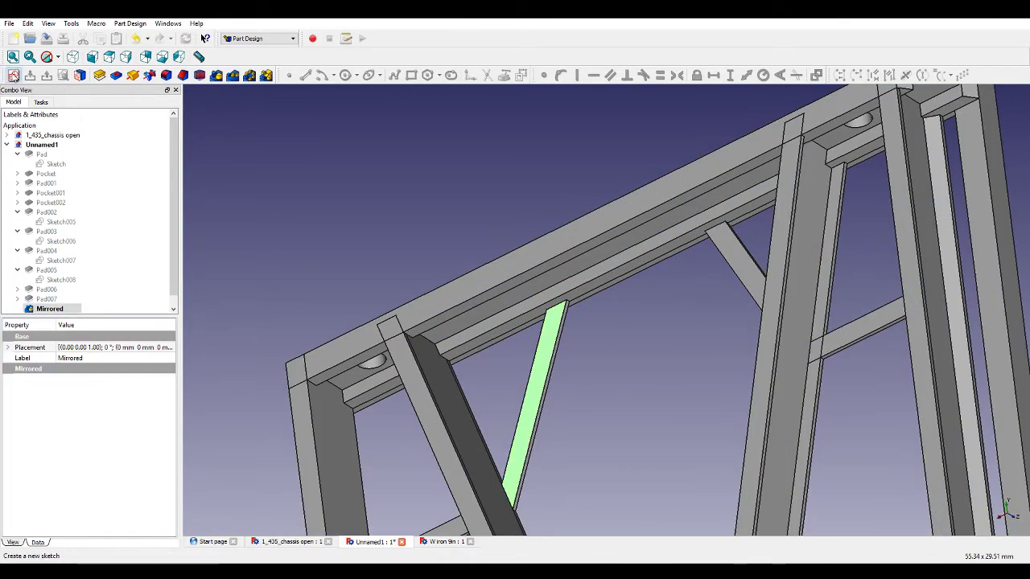
{"action": "left_click", "coordinate": [13, 75]}
{"action": "scroll", "coordinate": [472, 200], "scroll_direction": "down", "scroll_amount": 4}
{"action": "scroll", "coordinate": [475, 191], "scroll_direction": "up", "scroll_amount": 5}
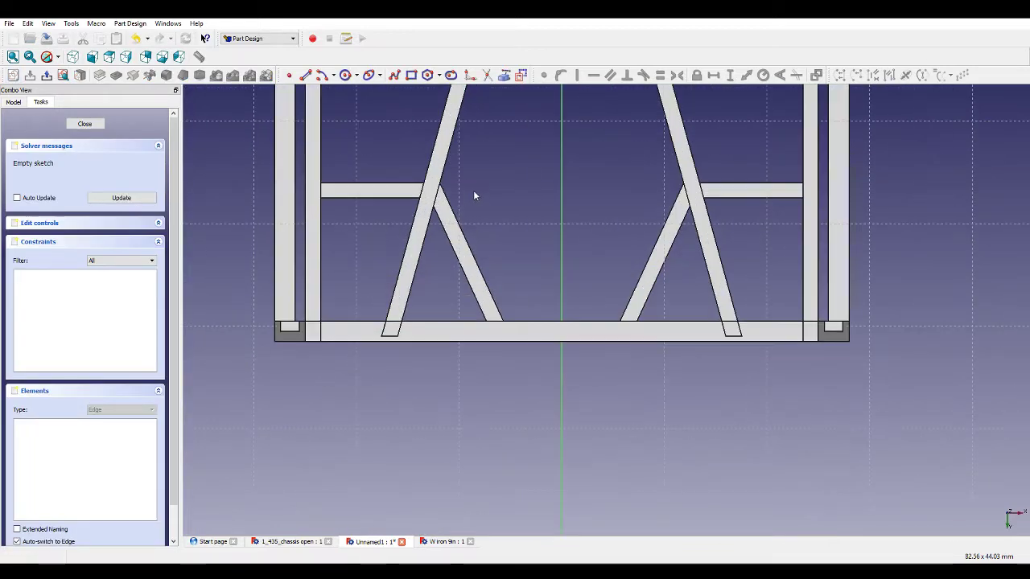
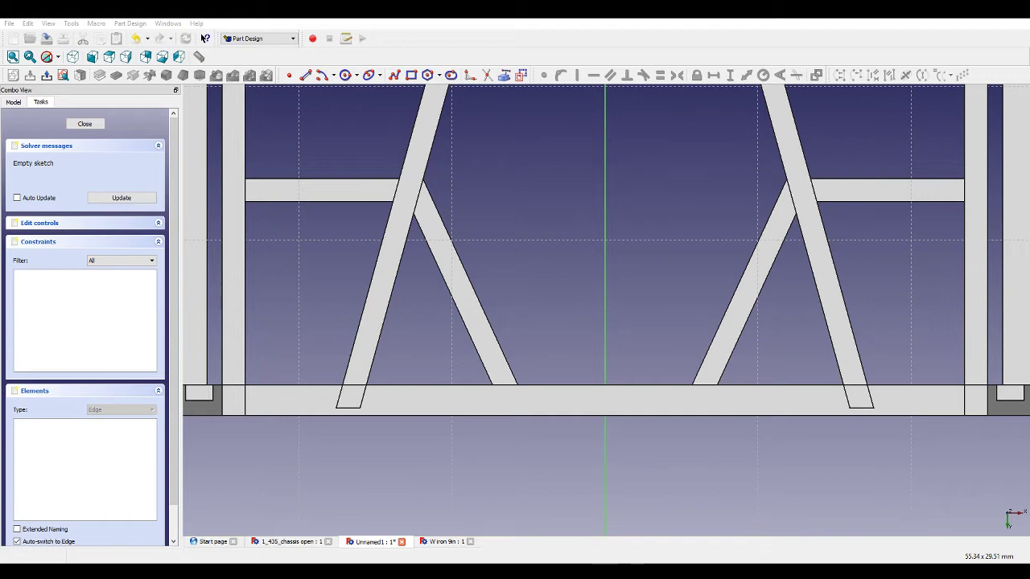
Inspect the chassis frame in 3D around the lower crossbars before sketching.
{"action": "scroll", "coordinate": [497, 235], "scroll_direction": "down", "scroll_amount": 2}
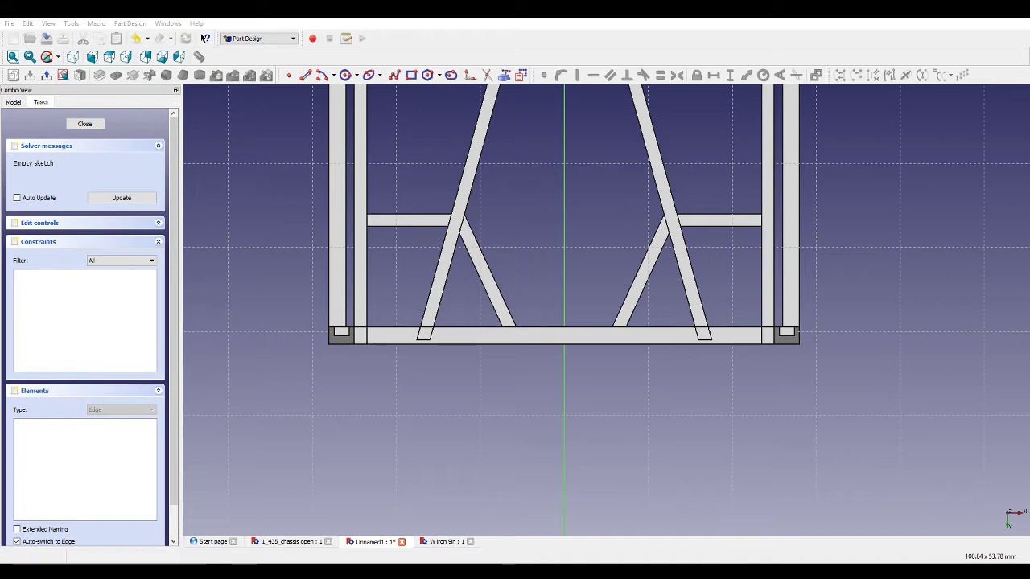
{"action": "left_click", "coordinate": [689, 321]}
{"action": "middle_click_drag", "start_coordinate": [563, 463], "coordinate": [580, 395]}
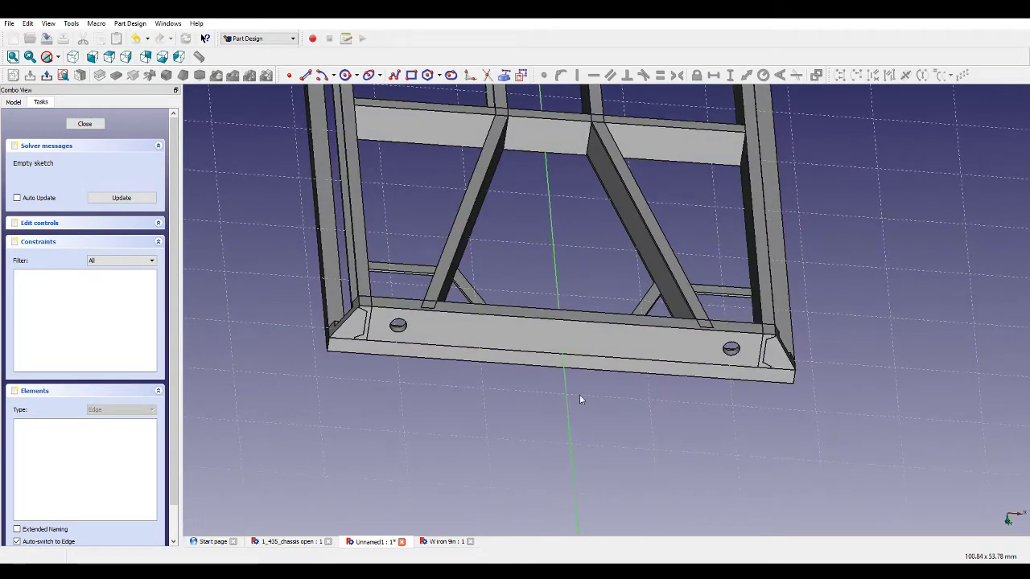
{"action": "scroll", "coordinate": [629, 296], "scroll_direction": "up", "scroll_amount": 4}
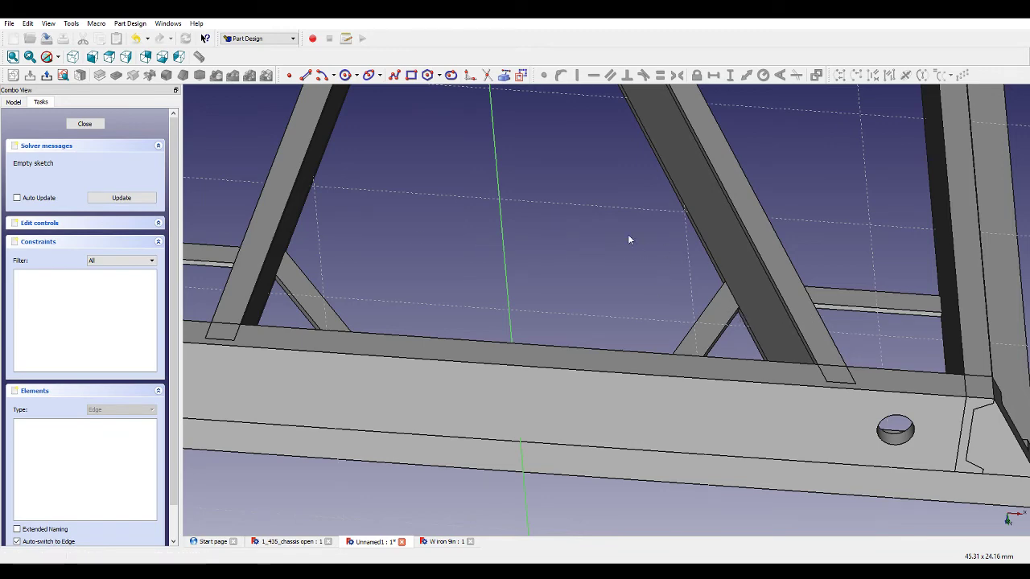
{"action": "scroll", "coordinate": [618, 244], "scroll_direction": "down", "scroll_amount": 3}
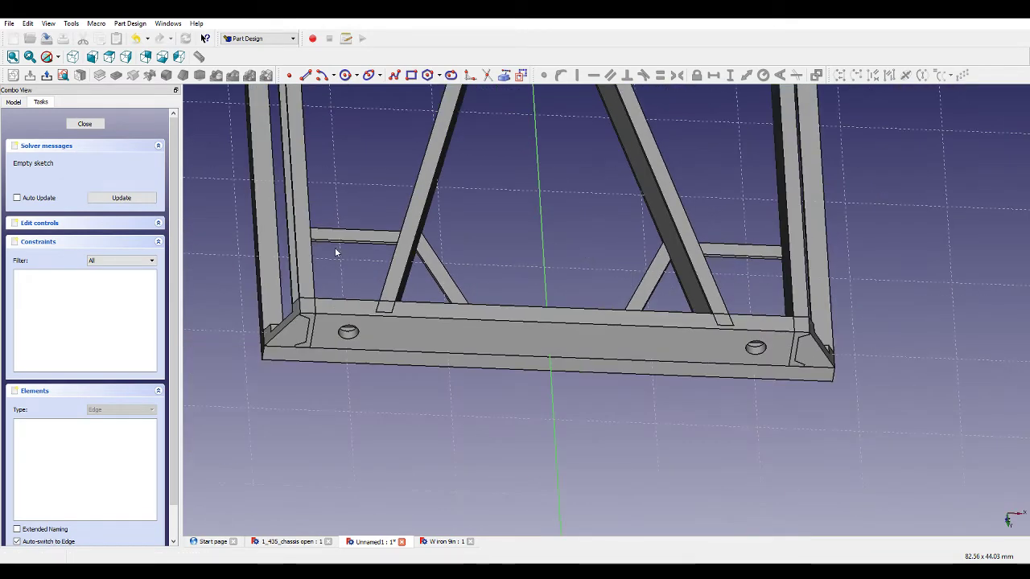
{"action": "scroll", "coordinate": [542, 246], "scroll_direction": "down", "scroll_amount": 3}
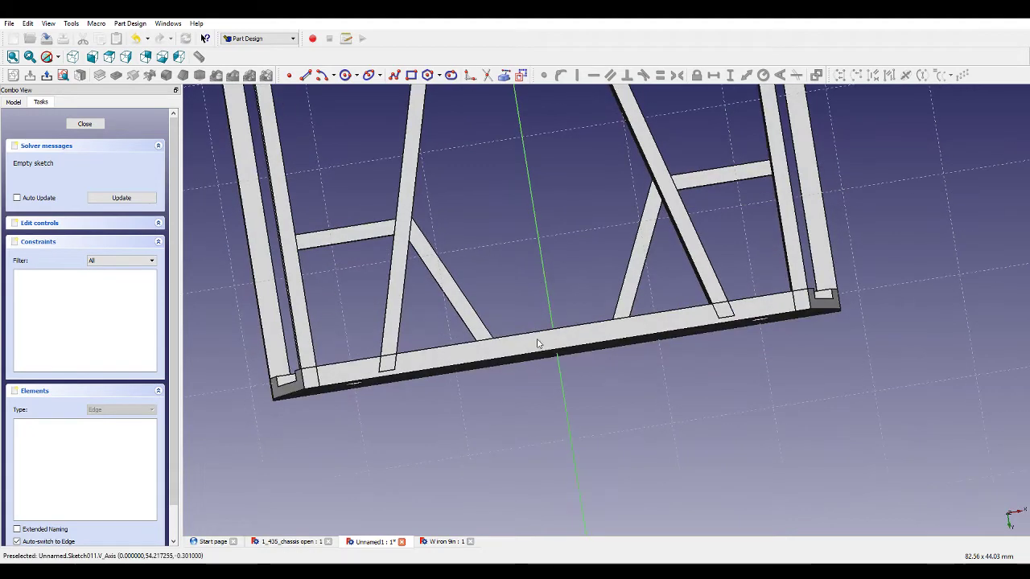
{"action": "scroll", "coordinate": [595, 248], "scroll_direction": "down", "scroll_amount": 2}
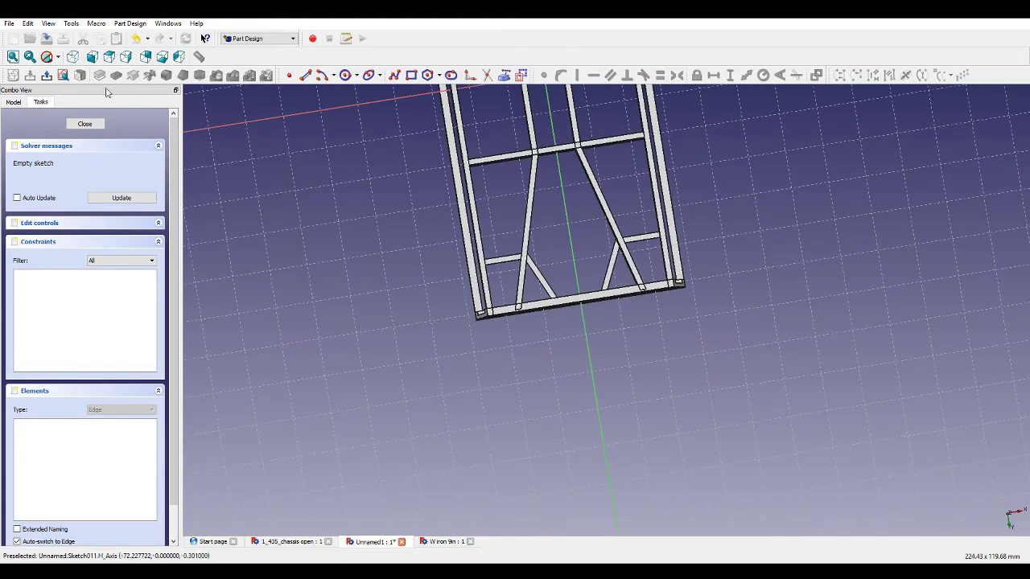
{"action": "left_click", "coordinate": [64, 76]}
{"action": "scroll", "coordinate": [607, 238], "scroll_direction": "up", "scroll_amount": 10}
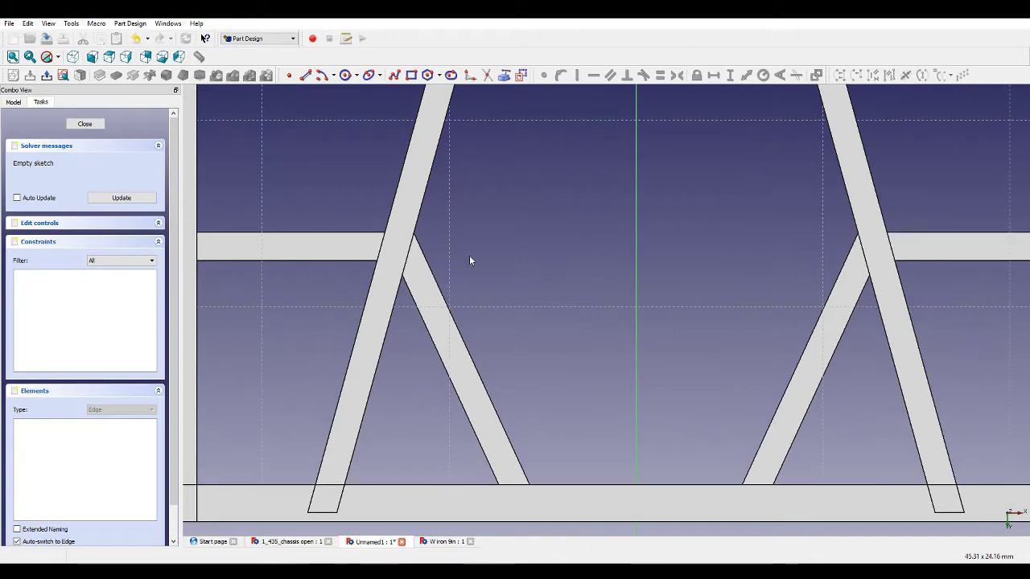
Draw a rectangle along the left horizontal crossbar, ending at the diagonal strut.
{"action": "left_click", "coordinate": [411, 75]}
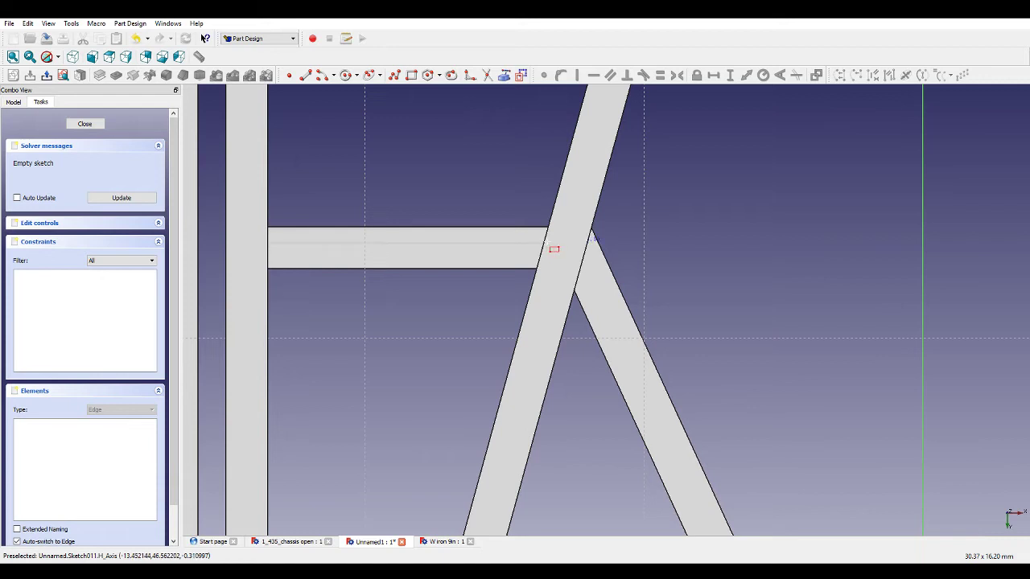
{"action": "left_click", "coordinate": [548, 243]}
{"action": "scroll", "coordinate": [655, 239], "scroll_direction": "down", "scroll_amount": 1}
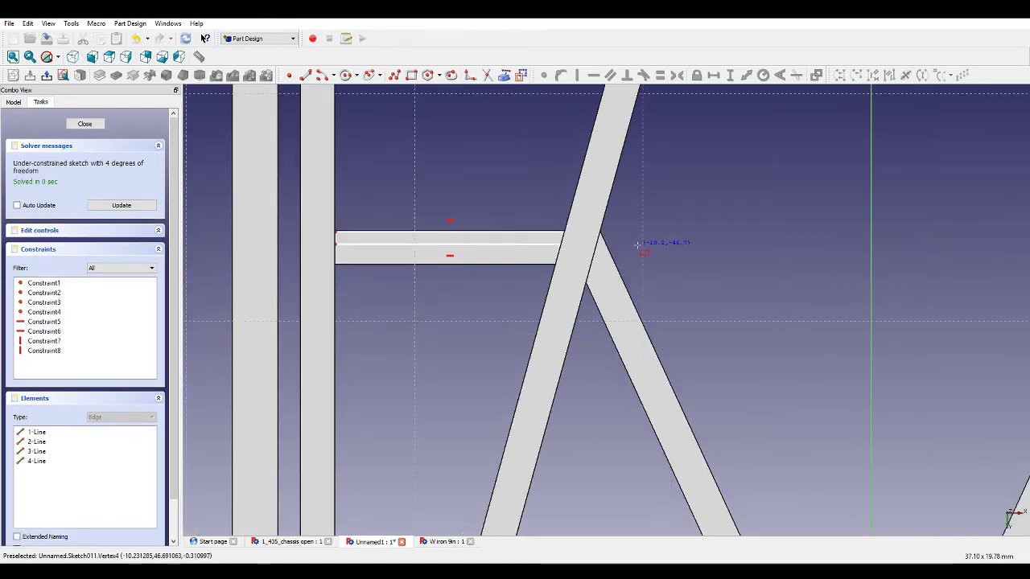
Switch the view's draw style to wireframe.
{"action": "left_click", "coordinate": [58, 58]}
{"action": "left_click", "coordinate": [69, 105]}
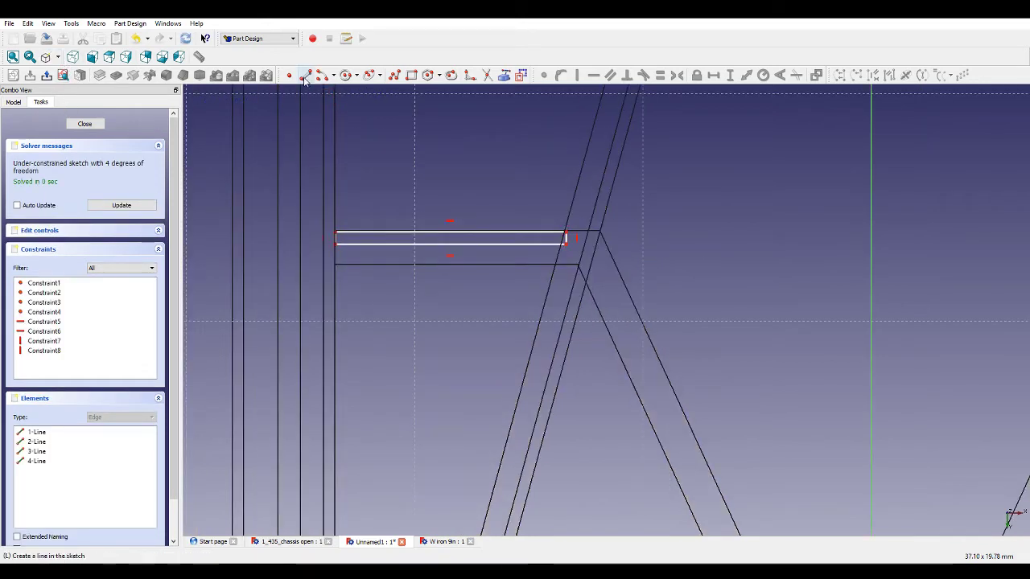
Draw a two-segment polyline from the left rectangle's corner across the vertical axis to the right diagonal strut.
{"action": "left_click", "coordinate": [393, 76]}
{"action": "scroll", "coordinate": [566, 234], "scroll_direction": "down", "scroll_amount": 2}
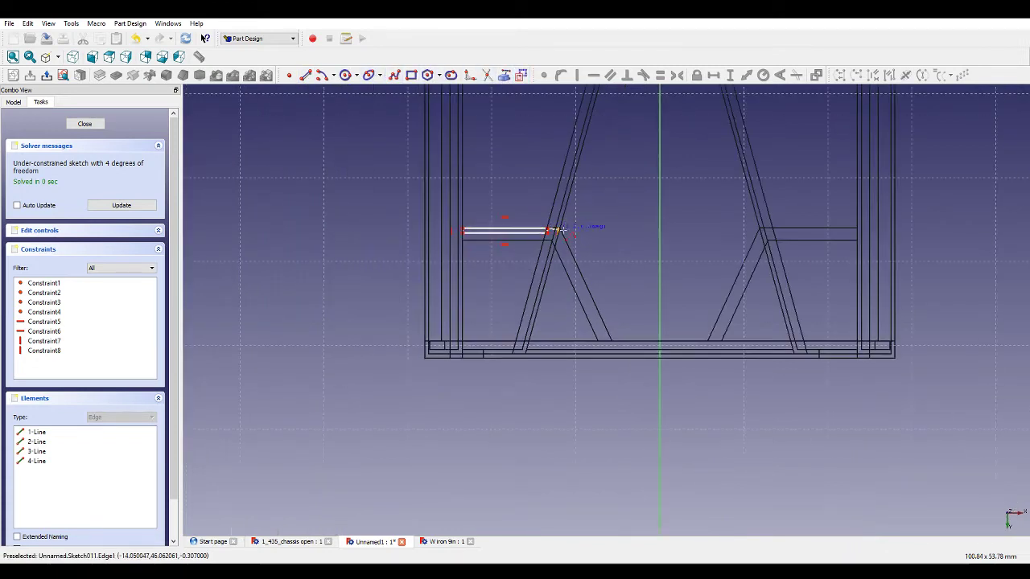
{"action": "left_click", "coordinate": [555, 230]}
{"action": "left_click", "coordinate": [661, 228]}
{"action": "scroll", "coordinate": [771, 231], "scroll_direction": "up", "scroll_amount": 2}
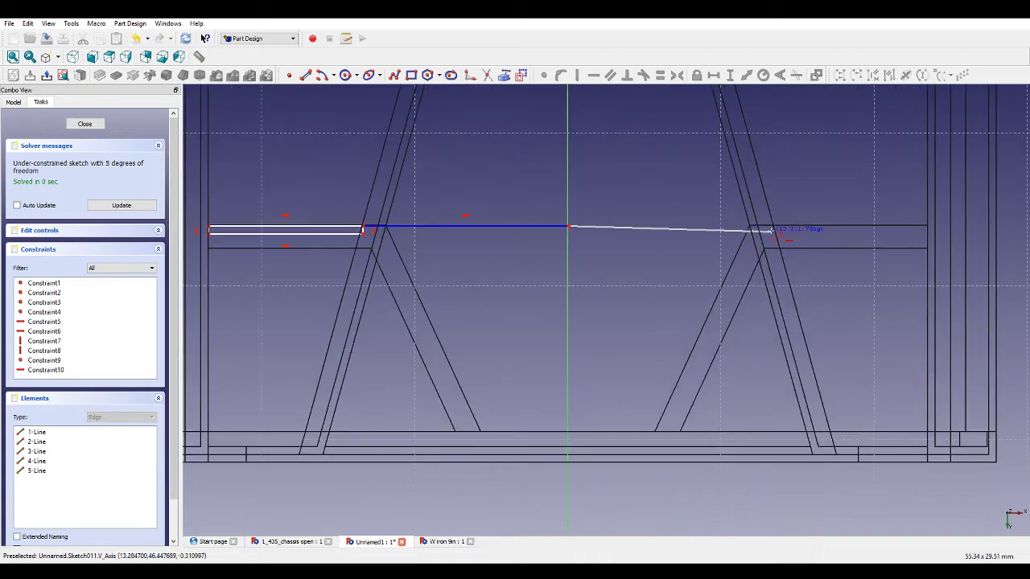
{"action": "left_click", "coordinate": [774, 227]}
{"action": "right_click", "coordinate": [792, 214]}
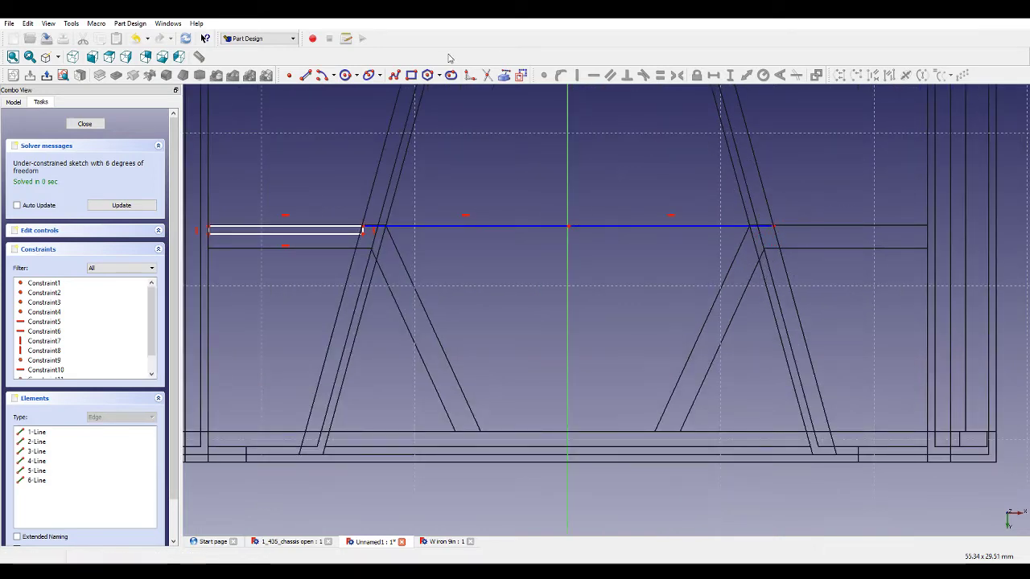
Draw a rectangle along the right horizontal crossbar starting from the polyline's end.
{"action": "left_click", "coordinate": [772, 226]}
{"action": "left_click", "coordinate": [929, 242]}
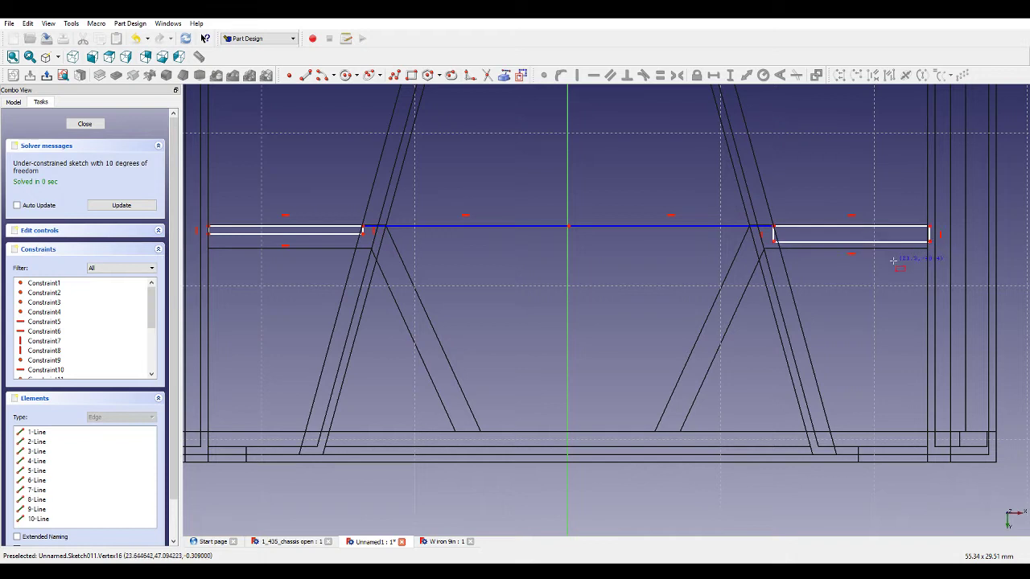
Adjust the right rectangle's corner and make it coincident with the polyline's end point.
{"action": "left_click_drag", "start_coordinate": [776, 235], "coordinate": [787, 233]}
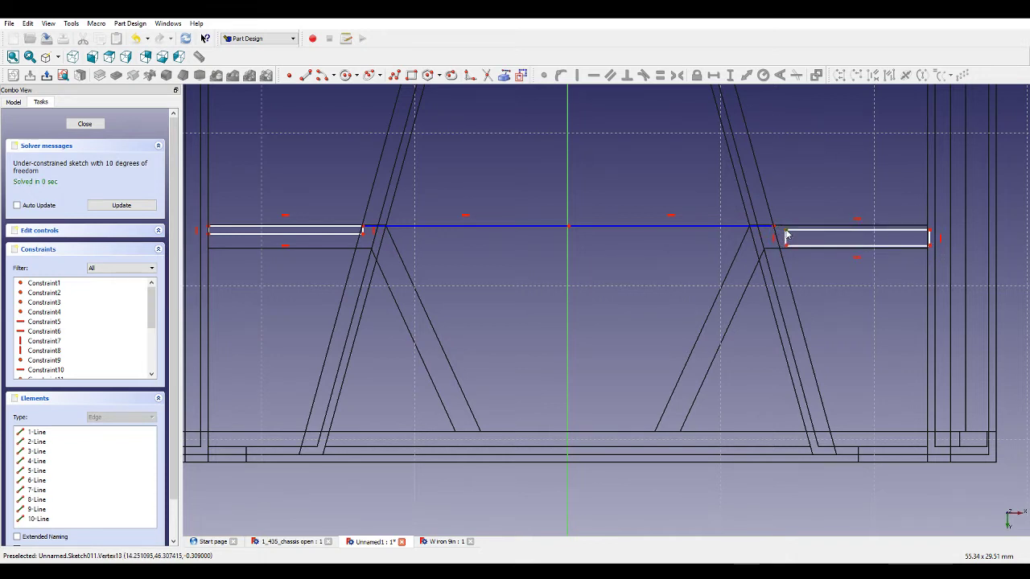
{"action": "left_click", "coordinate": [774, 228]}
{"action": "left_click", "coordinate": [544, 75]}
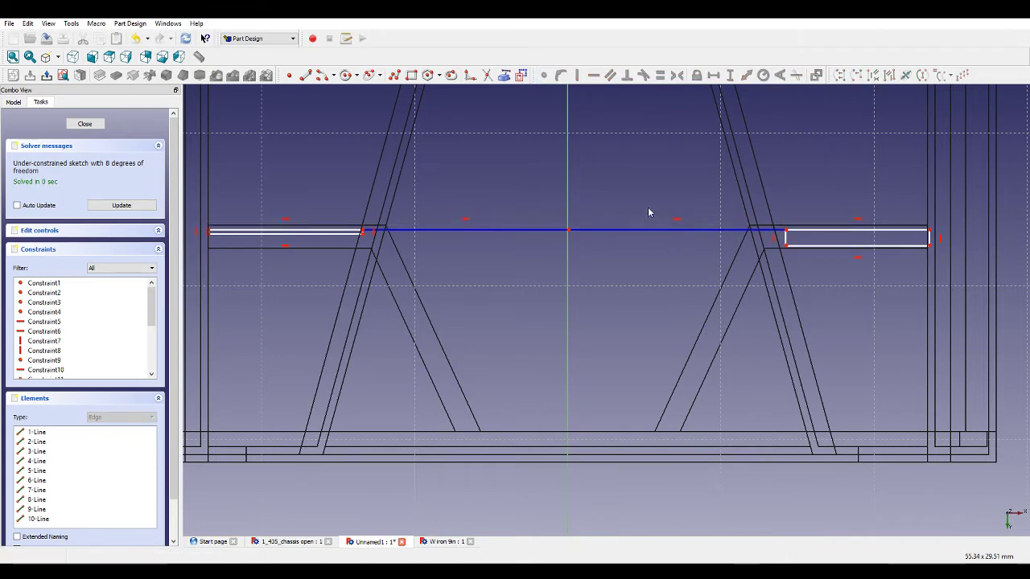
Make the two polyline segments equal in length.
{"action": "left_click", "coordinate": [633, 231]}
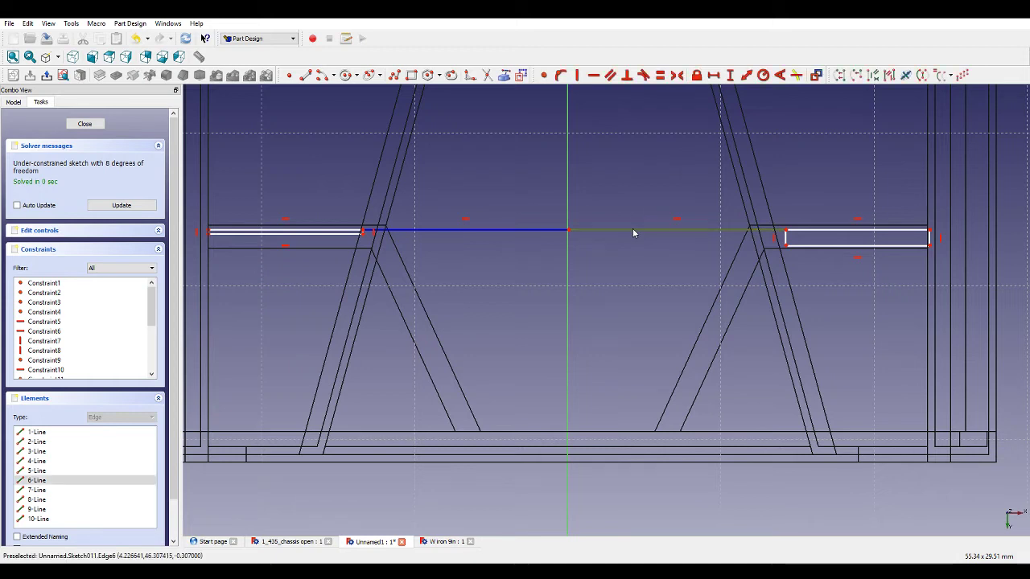
{"action": "left_click", "coordinate": [563, 231]}
{"action": "left_click", "coordinate": [661, 76]}
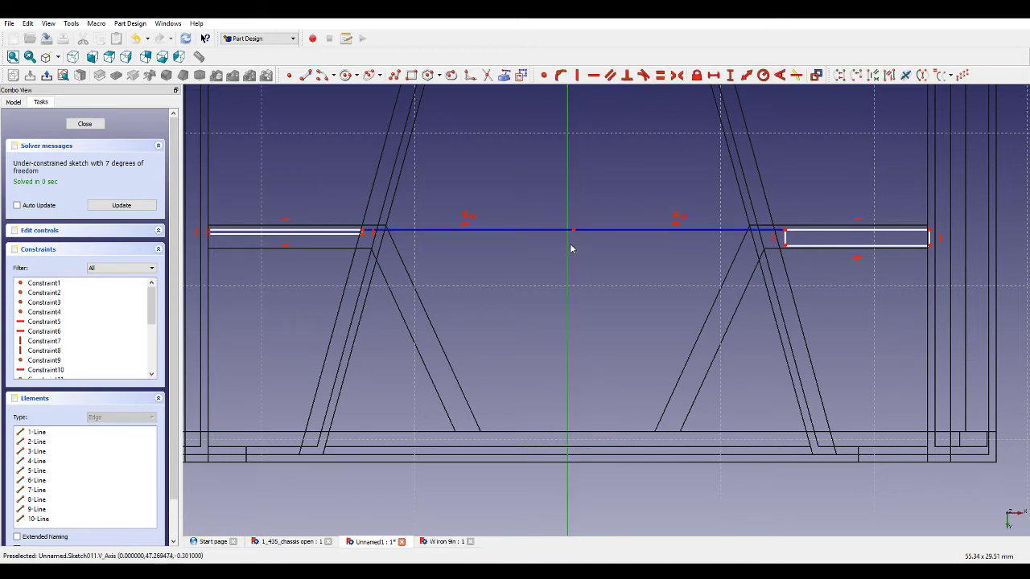
Constrain the polyline's middle point onto the vertical axis.
{"action": "left_click", "coordinate": [563, 76]}
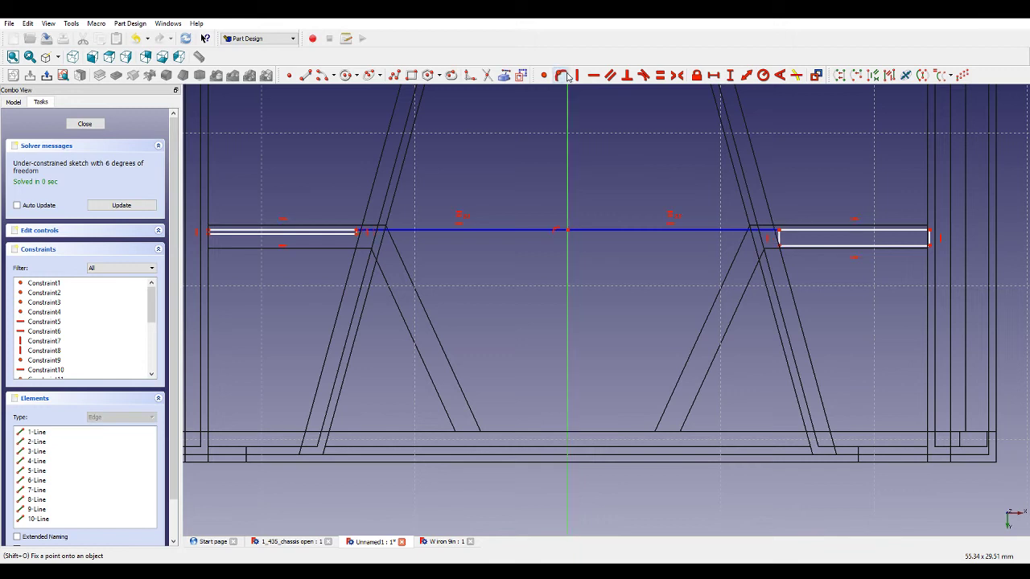
Make the long top edges of the left and right rectangles equal.
{"action": "left_click", "coordinate": [336, 233]}
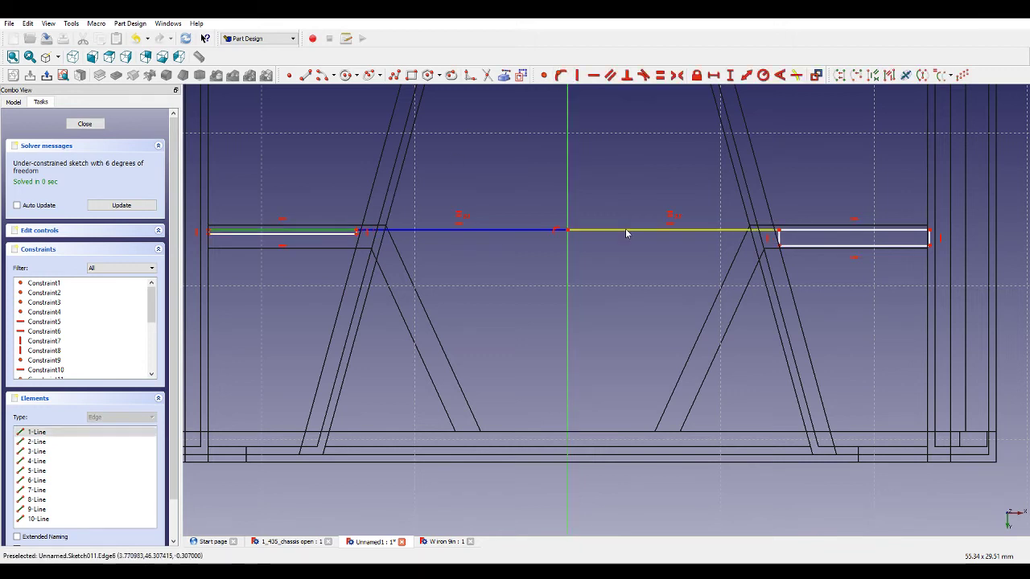
{"action": "left_click", "coordinate": [795, 231]}
{"action": "left_click", "coordinate": [660, 76]}
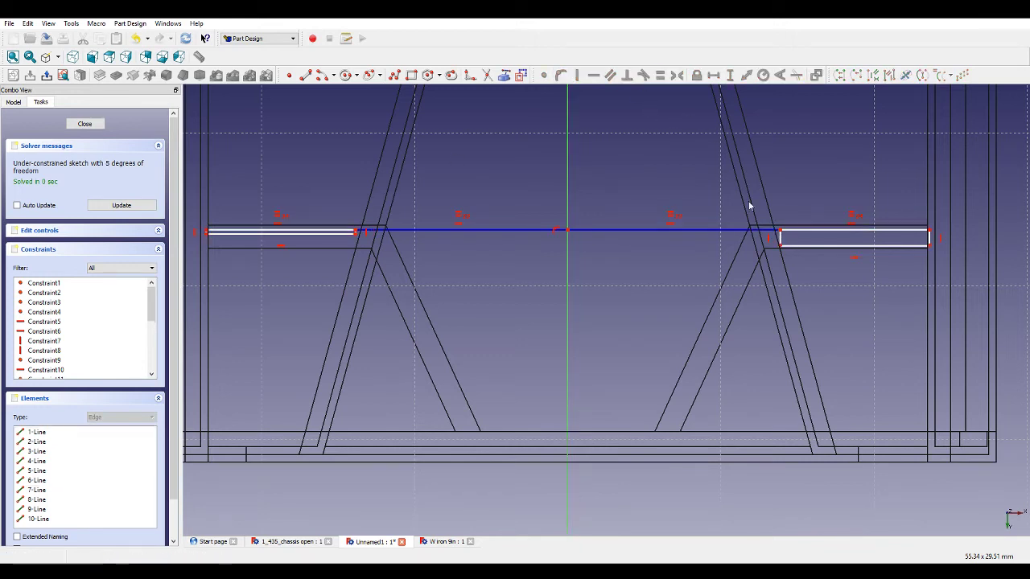
Make the short end edges of the two rectangles equal.
{"action": "scroll", "coordinate": [356, 242], "scroll_direction": "up", "scroll_amount": 3}
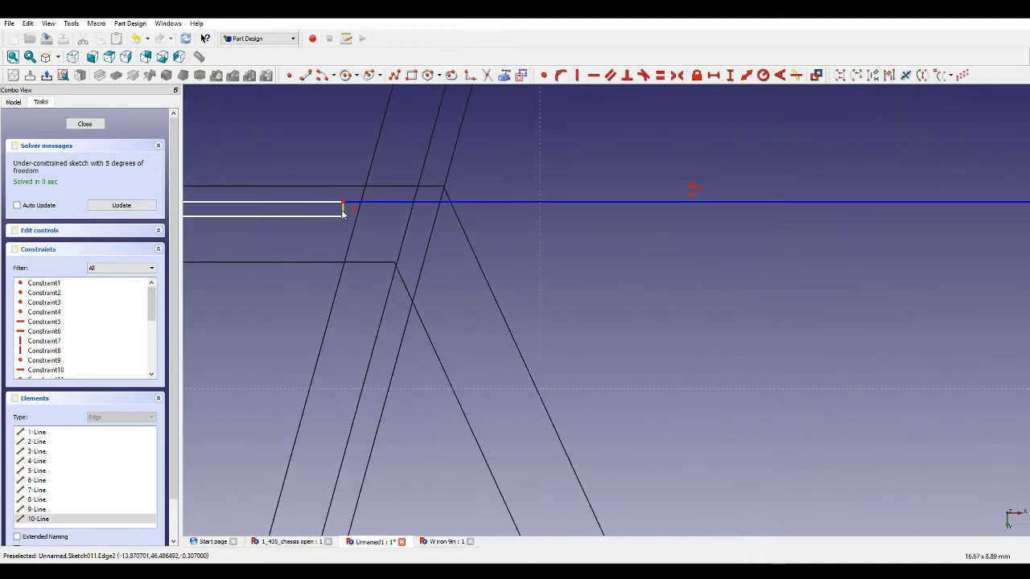
{"action": "scroll", "coordinate": [524, 228], "scroll_direction": "down", "scroll_amount": 2}
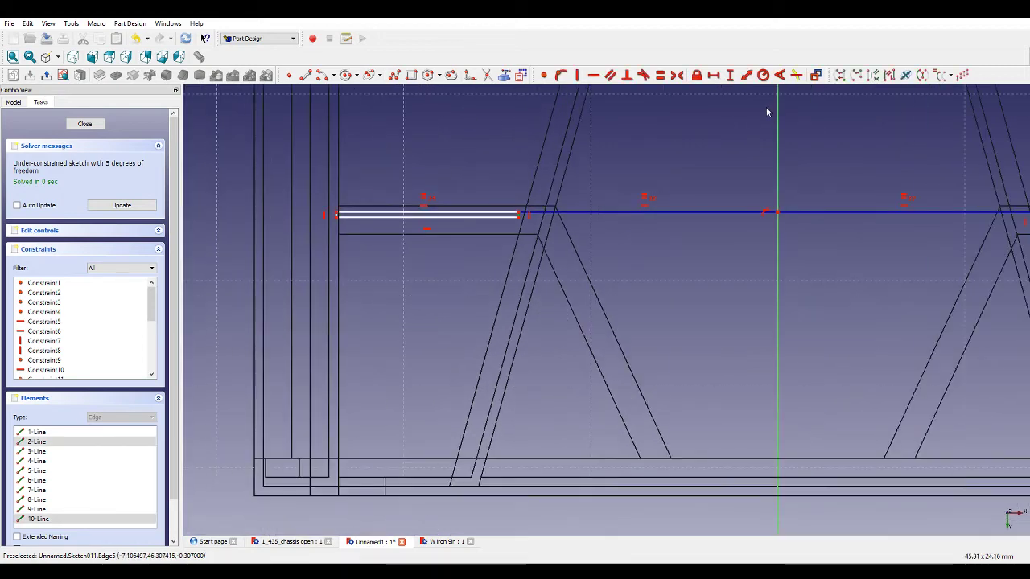
{"action": "left_click", "coordinate": [659, 75]}
{"action": "scroll", "coordinate": [802, 228], "scroll_direction": "down", "scroll_amount": 2}
{"action": "scroll", "coordinate": [802, 227], "scroll_direction": "up", "scroll_amount": 3}
{"action": "scroll", "coordinate": [770, 223], "scroll_direction": "down", "scroll_amount": 2}
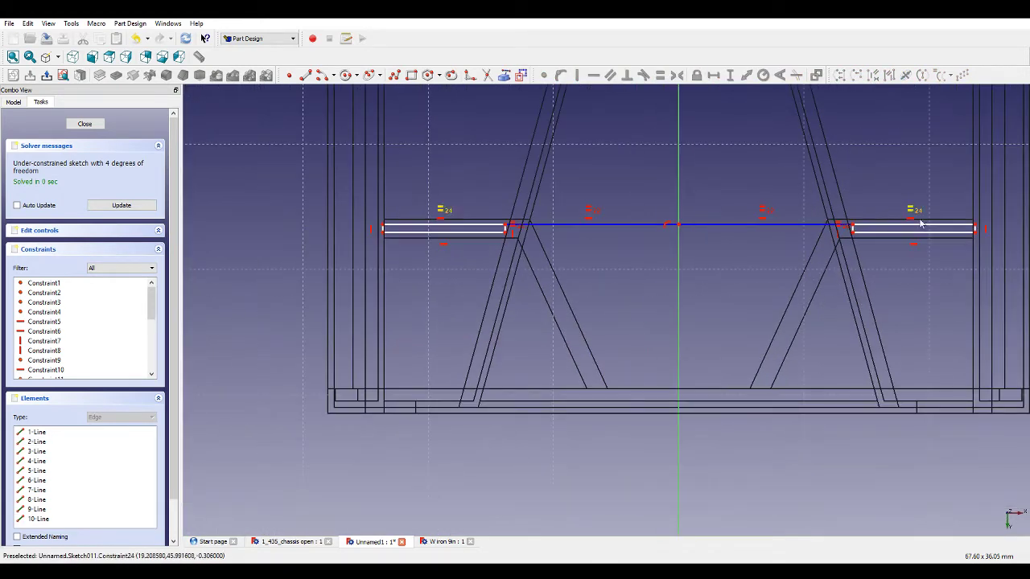
Add a horizontal distance constraint from the vertical axis to the right rectangle's outer end.
{"action": "left_click", "coordinate": [974, 229]}
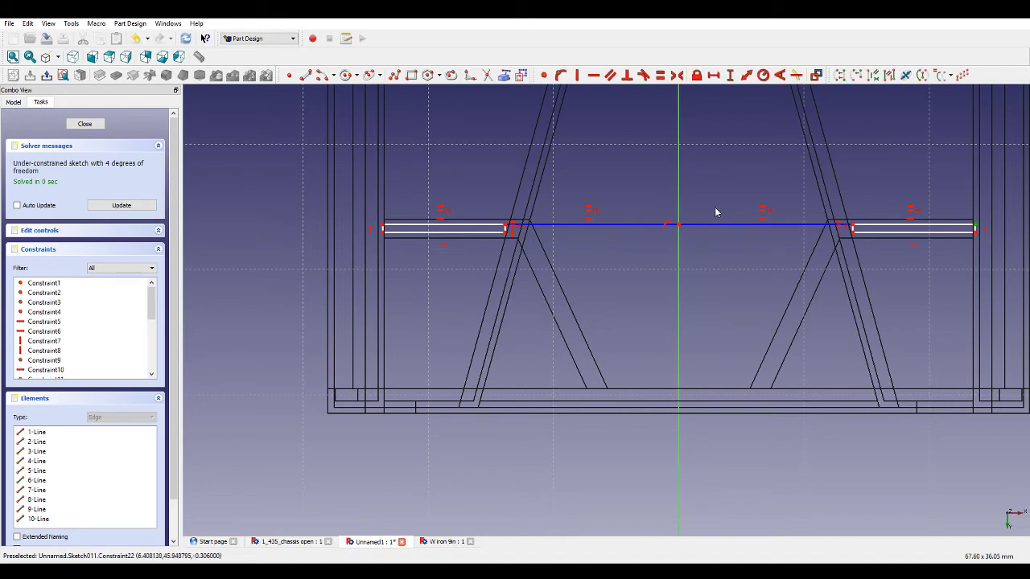
{"action": "left_click", "coordinate": [713, 75]}
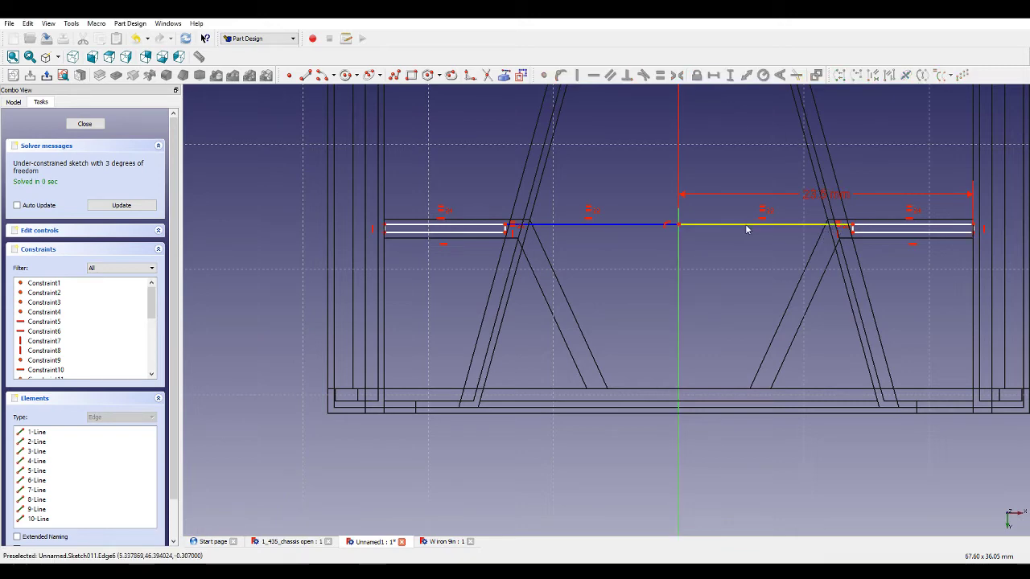
Add a vertical distance constraint locating the centre polyline above the origin.
{"action": "scroll", "coordinate": [679, 227], "scroll_direction": "down", "scroll_amount": 7}
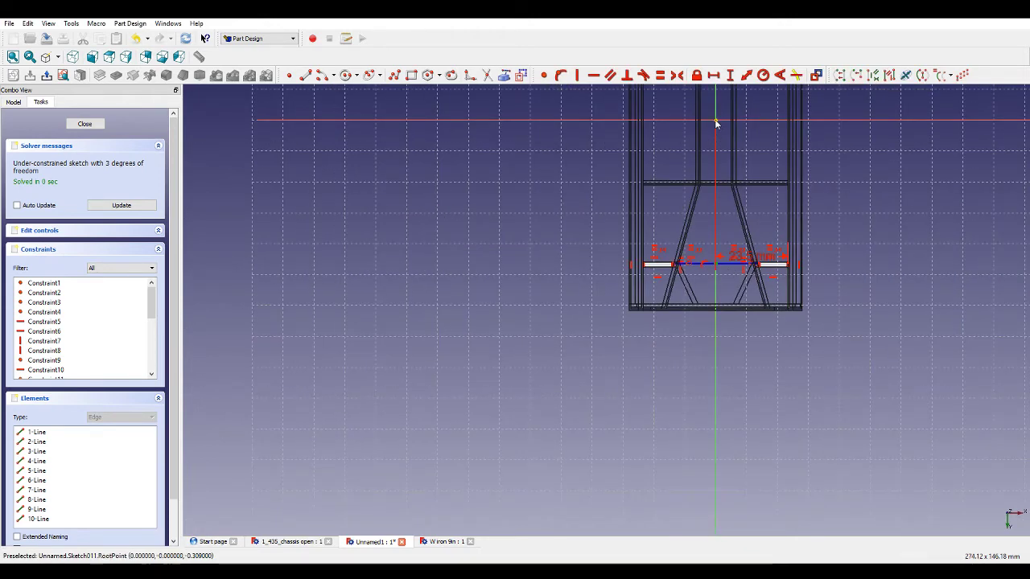
{"action": "scroll", "coordinate": [717, 120], "scroll_direction": "up", "scroll_amount": 5}
{"action": "scroll", "coordinate": [837, 323], "scroll_direction": "up", "scroll_amount": 2}
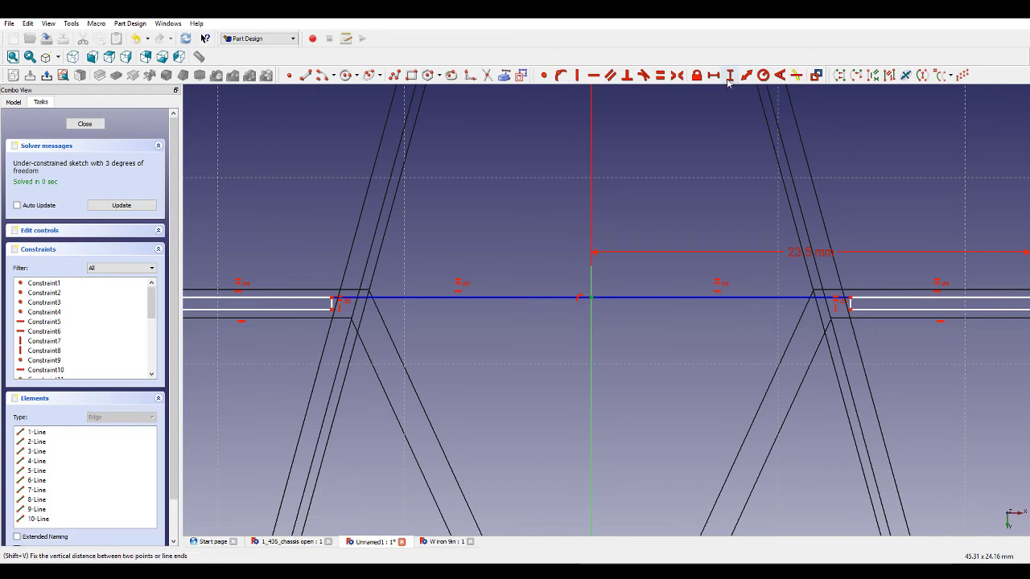
{"action": "scroll", "coordinate": [747, 214], "scroll_direction": "down", "scroll_amount": 5}
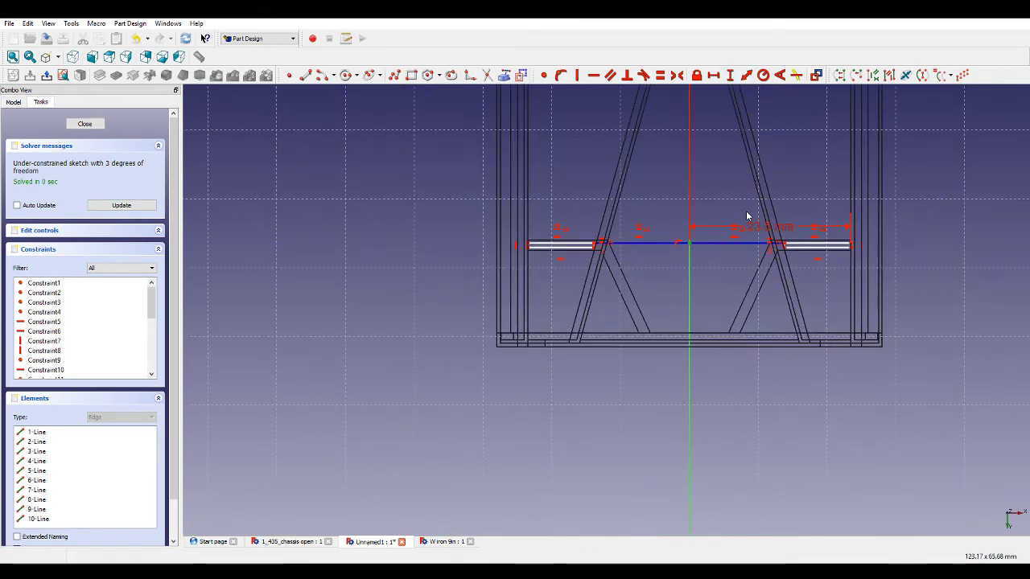
{"action": "scroll", "coordinate": [821, 222], "scroll_direction": "up", "scroll_amount": 3}
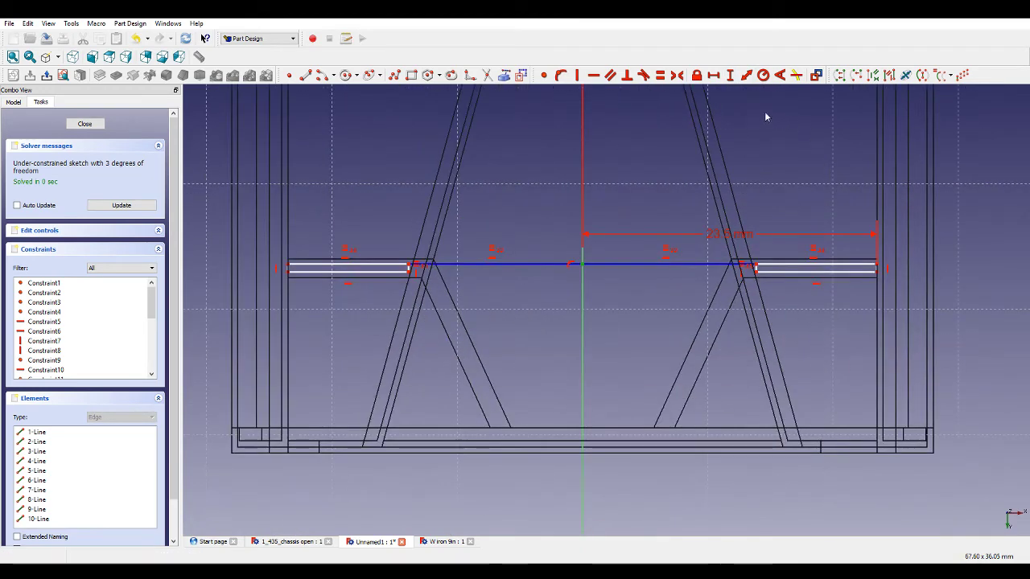
{"action": "left_click", "coordinate": [731, 75]}
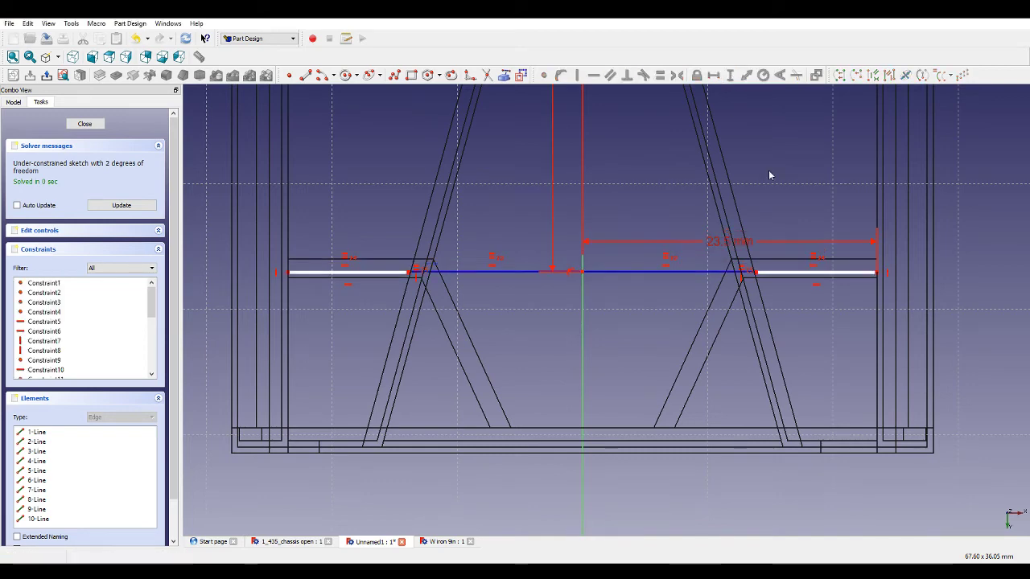
Add a vertical distance constraint for the right rectangle's end height.
{"action": "scroll", "coordinate": [744, 254], "scroll_direction": "up", "scroll_amount": 5}
{"action": "left_click", "coordinate": [745, 295]}
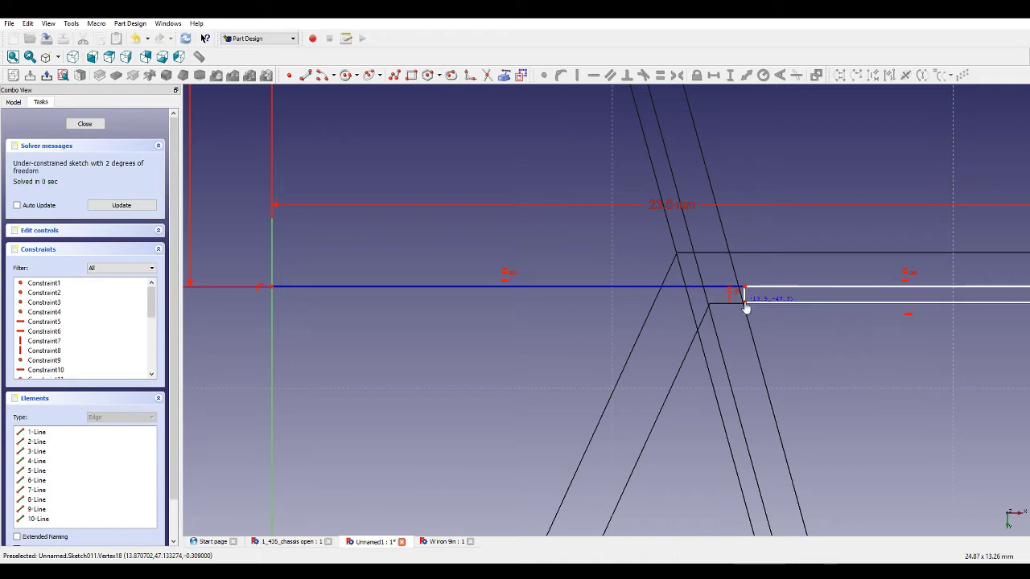
{"action": "left_click", "coordinate": [730, 76]}
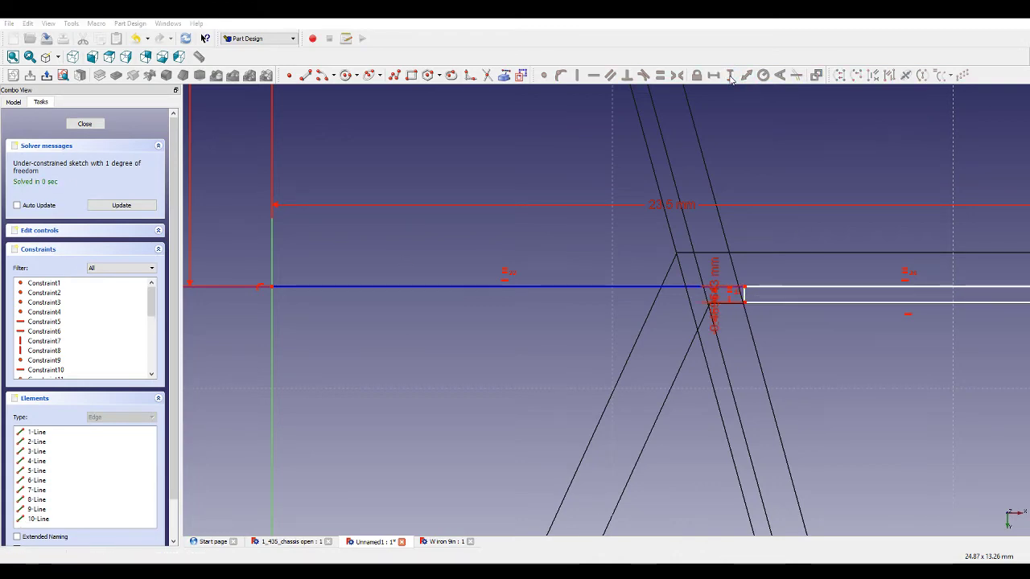
{"action": "scroll", "coordinate": [711, 287], "scroll_direction": "down", "scroll_amount": 4}
{"action": "scroll", "coordinate": [711, 286], "scroll_direction": "down", "scroll_amount": 2}
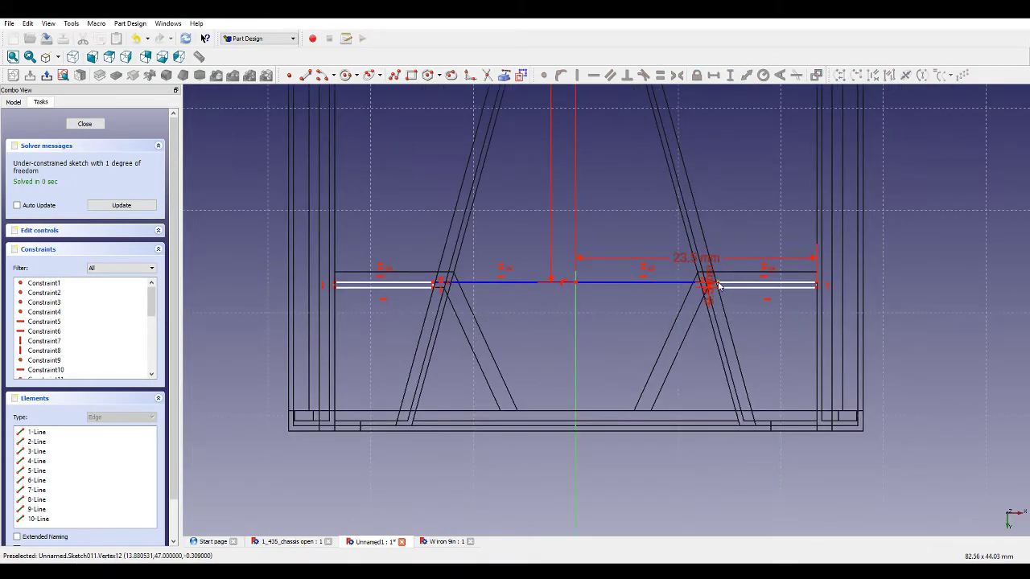
{"action": "scroll", "coordinate": [638, 290], "scroll_direction": "up", "scroll_amount": 1}
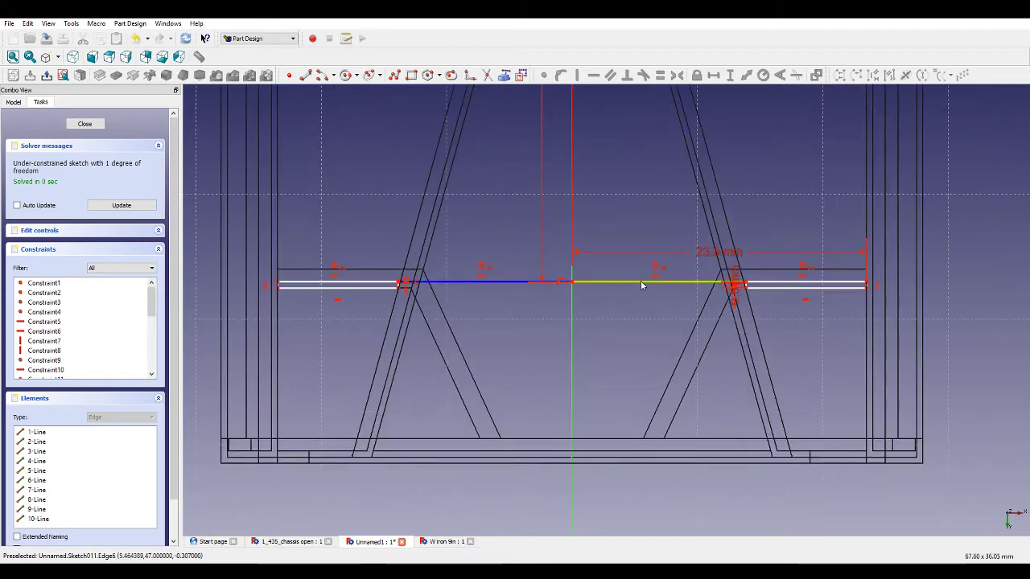
Add a horizontal distance constraint on the right lower rectangle's long edge and set it to 10 mm.
{"action": "left_click", "coordinate": [640, 281]}
{"action": "scroll", "coordinate": [734, 298], "scroll_direction": "up", "scroll_amount": 3}
{"action": "left_click", "coordinate": [729, 76]}
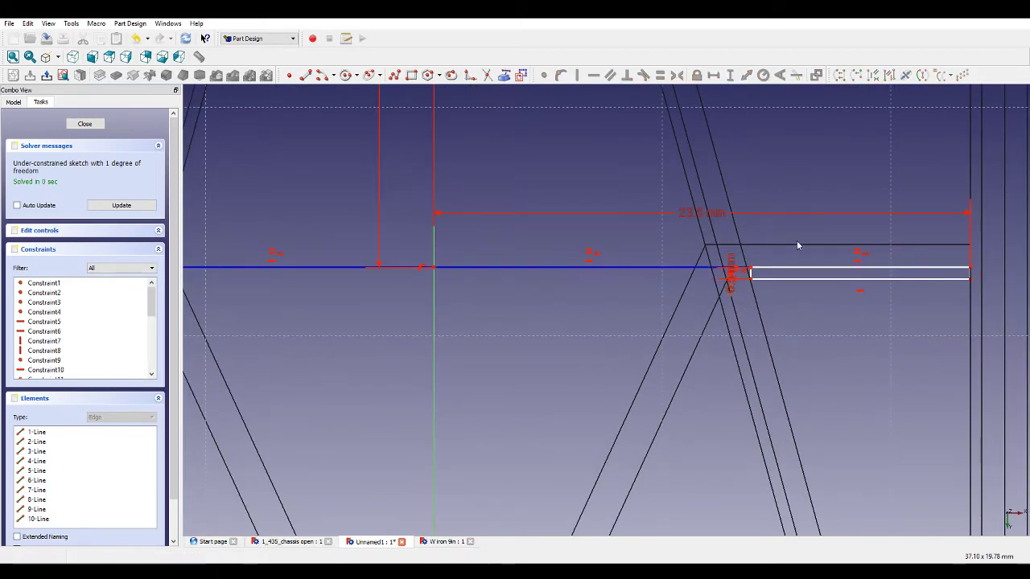
{"action": "left_click", "coordinate": [796, 274]}
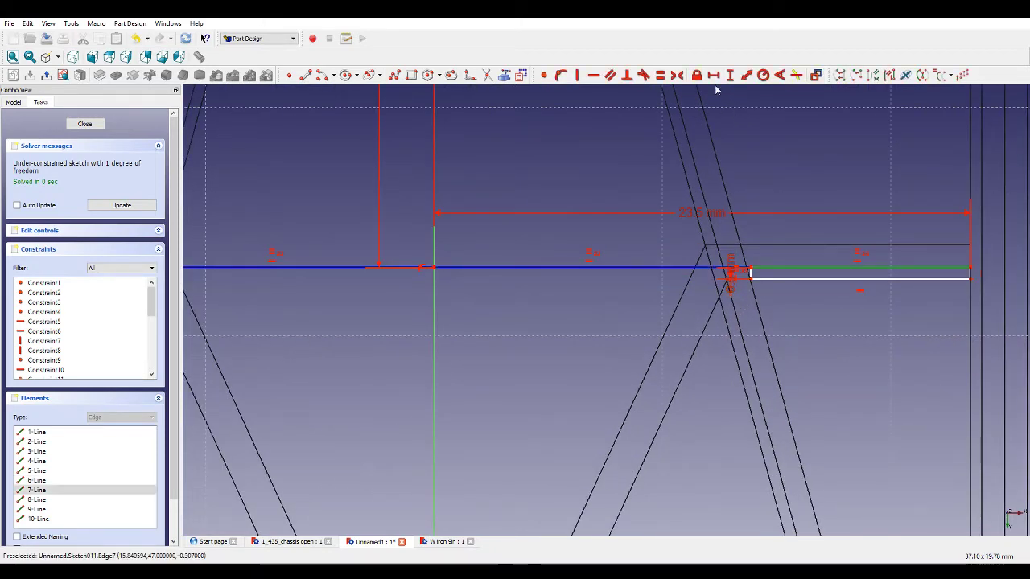
{"action": "left_click", "coordinate": [713, 76]}
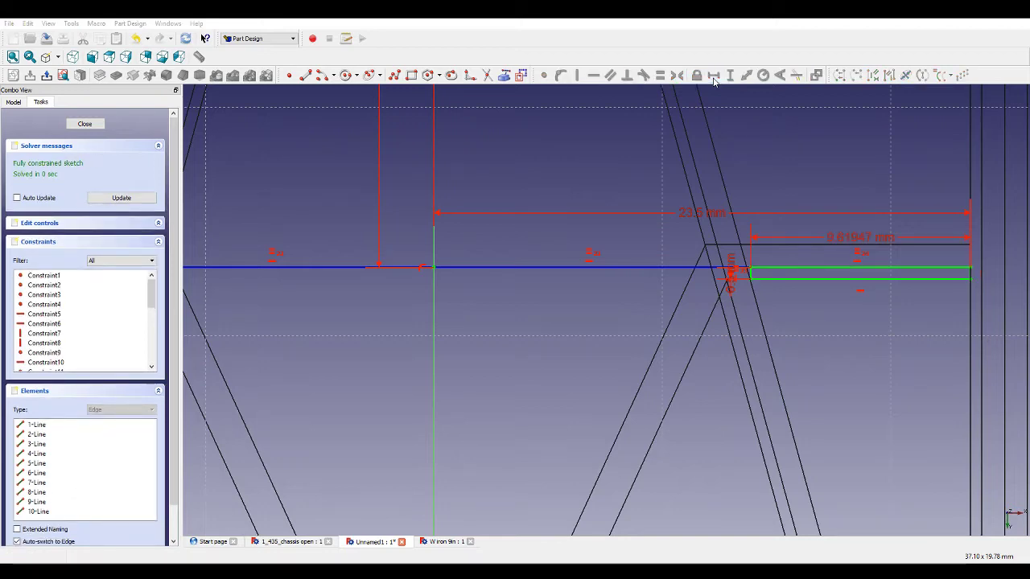
{"action": "type", "text": "10"}
{"action": "key", "text": "Return"}
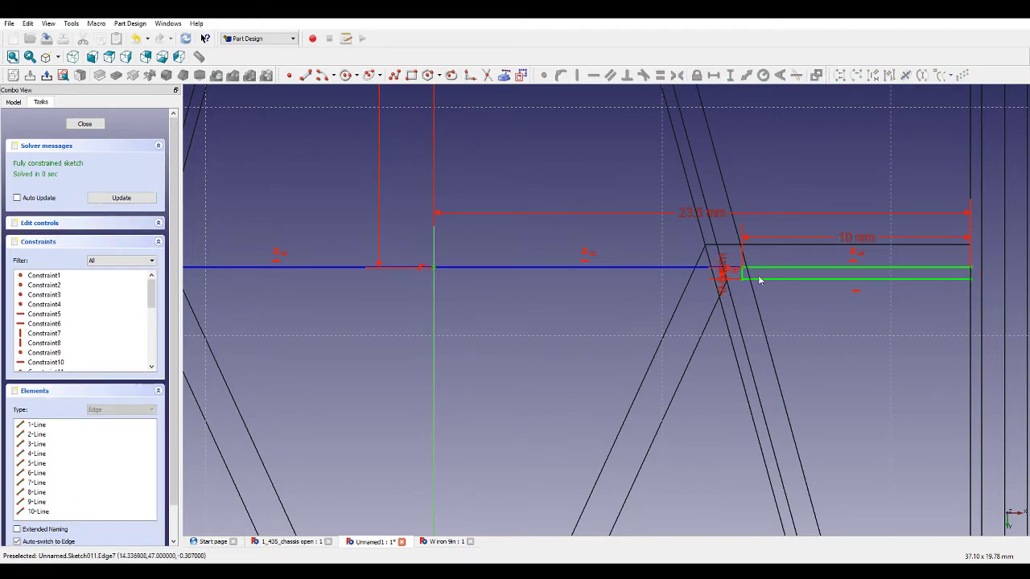
Change the right rectangle's length dimension to 11 mm.
{"action": "mouse_move", "coordinate": [809, 320]}
{"action": "middle_mouse_down"}
{"action": "mouse_move", "coordinate": [750, 315]}
{"action": "mouse_move", "coordinate": [797, 317]}
{"action": "middle_mouse_up"}
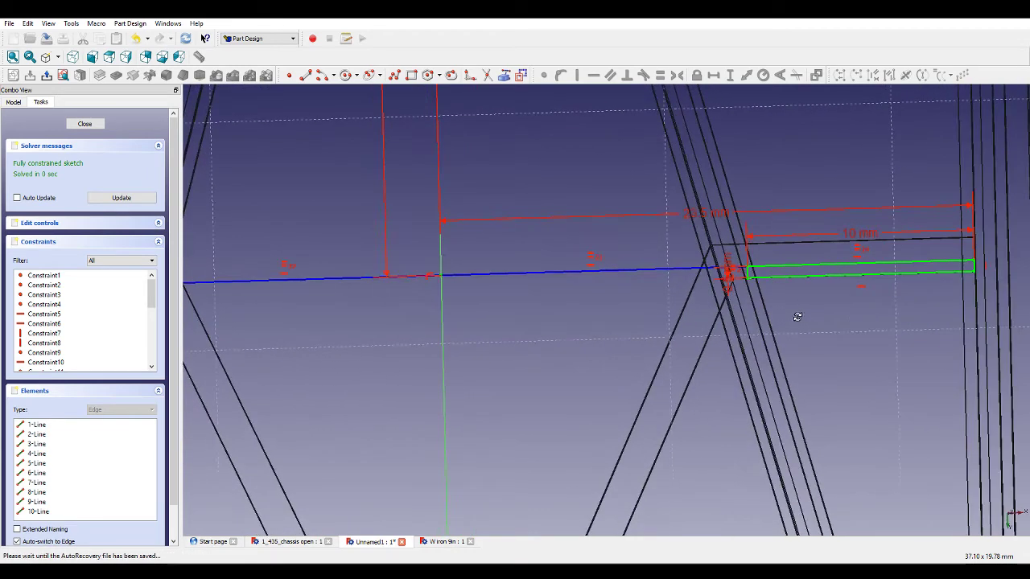
{"action": "left_click", "coordinate": [64, 76]}
{"action": "scroll", "coordinate": [804, 267], "scroll_direction": "up", "scroll_amount": 2}
{"action": "double_click", "coordinate": [889, 225]}
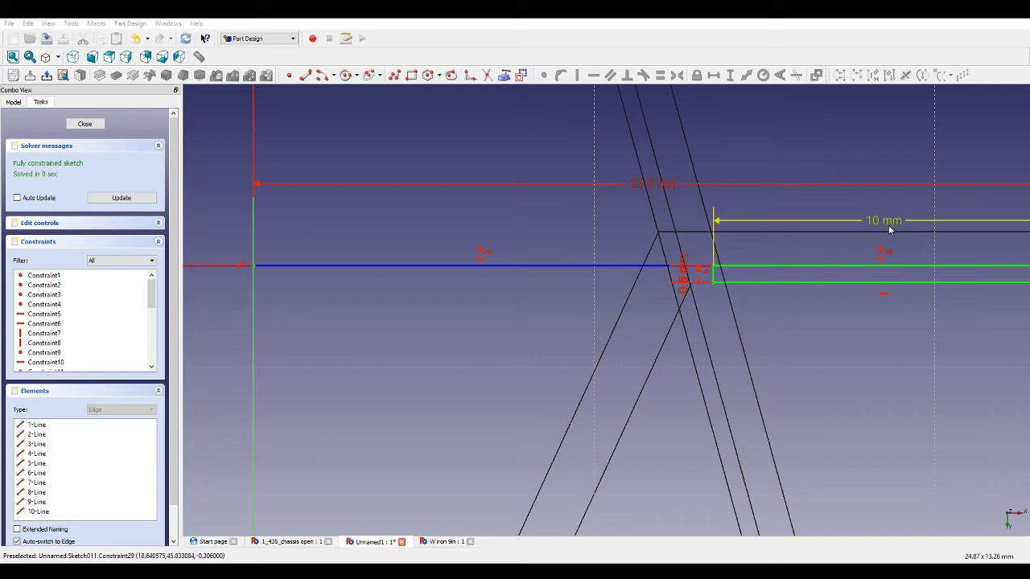
{"action": "type", "text": "11"}
{"action": "key", "text": "Return"}
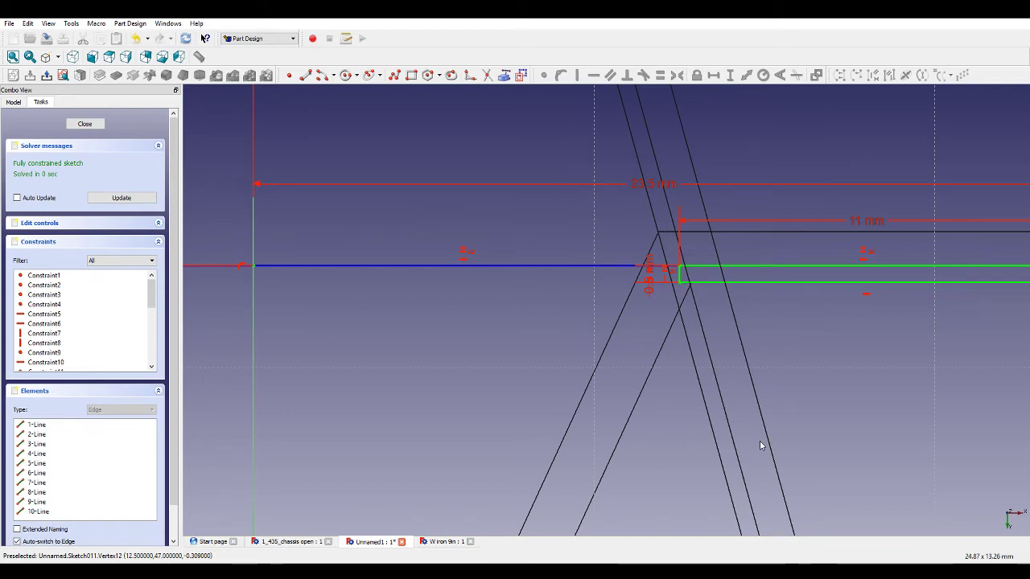
Draw two thin rectangles along the upper crossbars, one on each side of the centre.
{"action": "scroll", "coordinate": [723, 322], "scroll_direction": "down", "scroll_amount": 6}
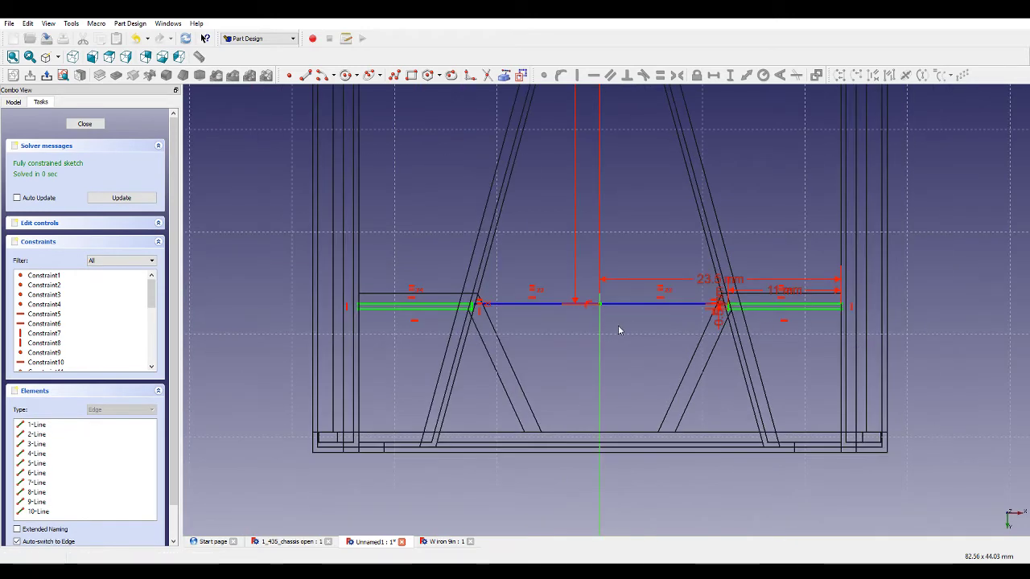
{"action": "scroll", "coordinate": [650, 338], "scroll_direction": "down", "scroll_amount": 5}
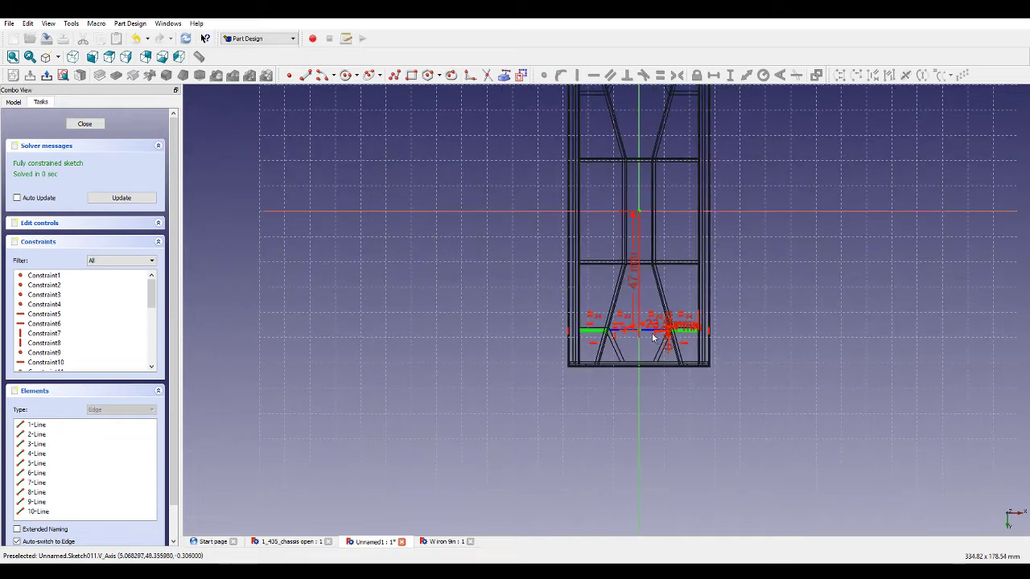
{"action": "scroll", "coordinate": [653, 274], "scroll_direction": "down", "scroll_amount": 2}
{"action": "scroll", "coordinate": [652, 169], "scroll_direction": "up", "scroll_amount": 10}
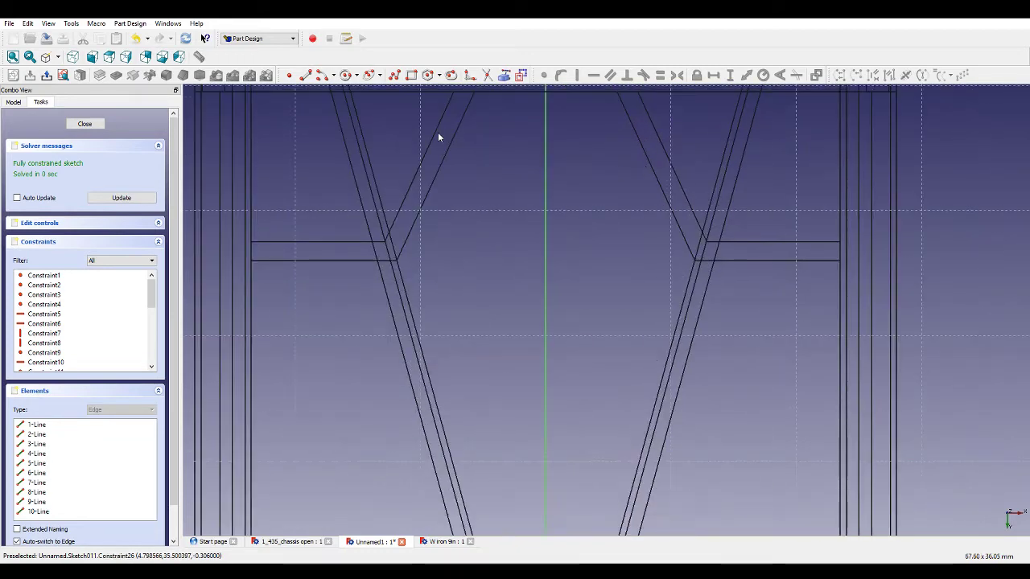
{"action": "left_click", "coordinate": [411, 75]}
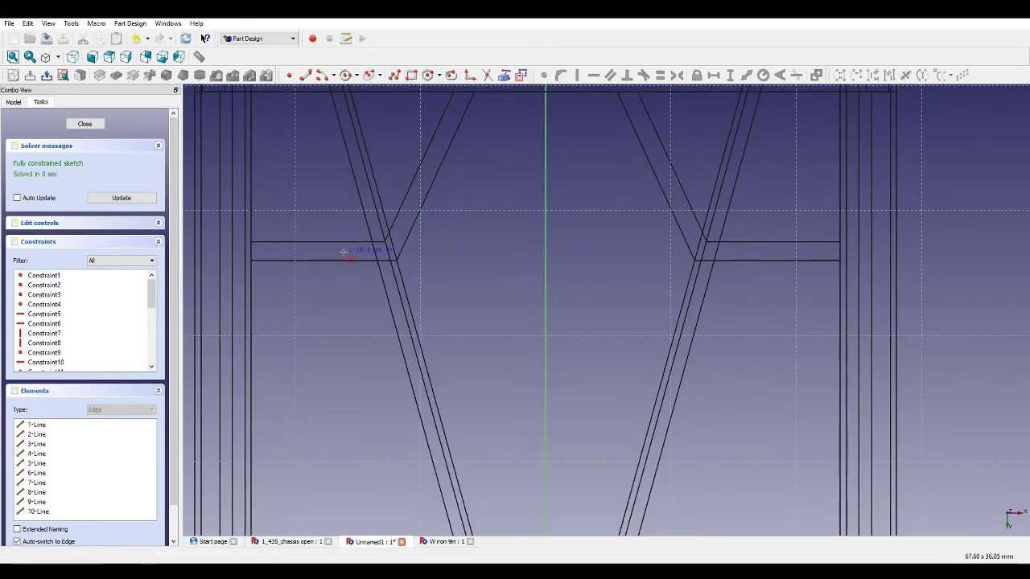
{"action": "left_click", "coordinate": [251, 240]}
{"action": "left_click", "coordinate": [391, 250]}
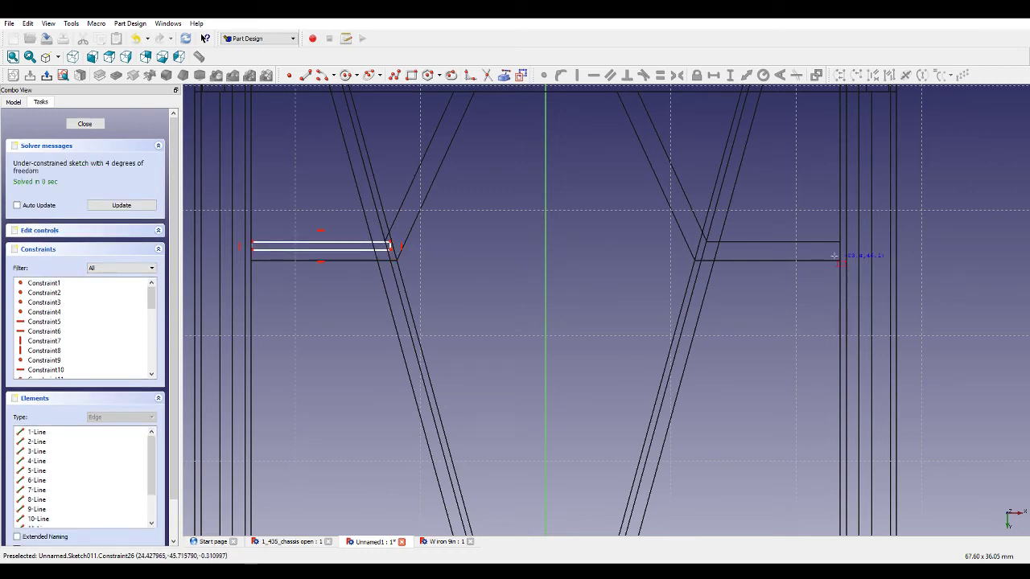
{"action": "left_click", "coordinate": [704, 241]}
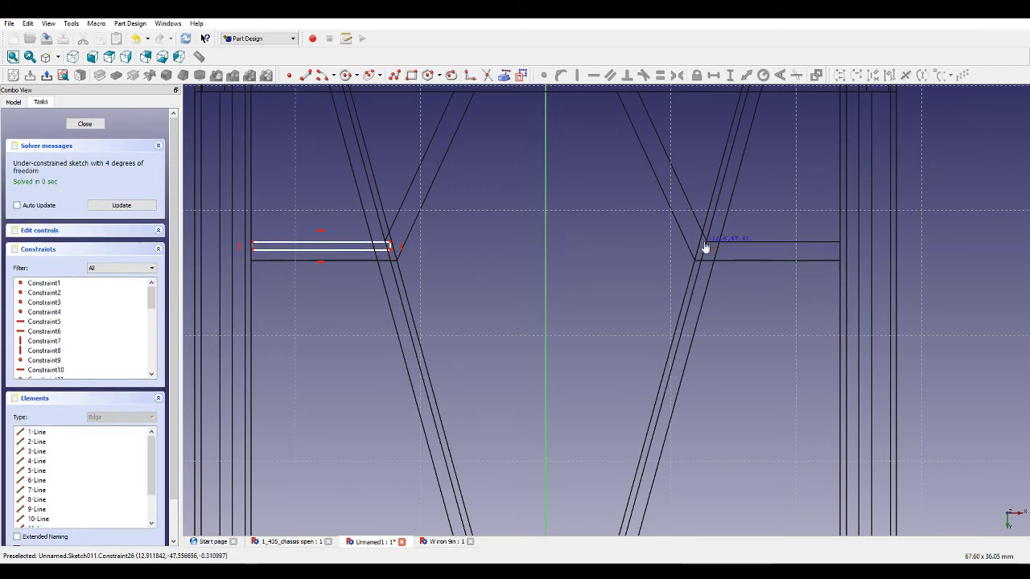
{"action": "left_click", "coordinate": [842, 251]}
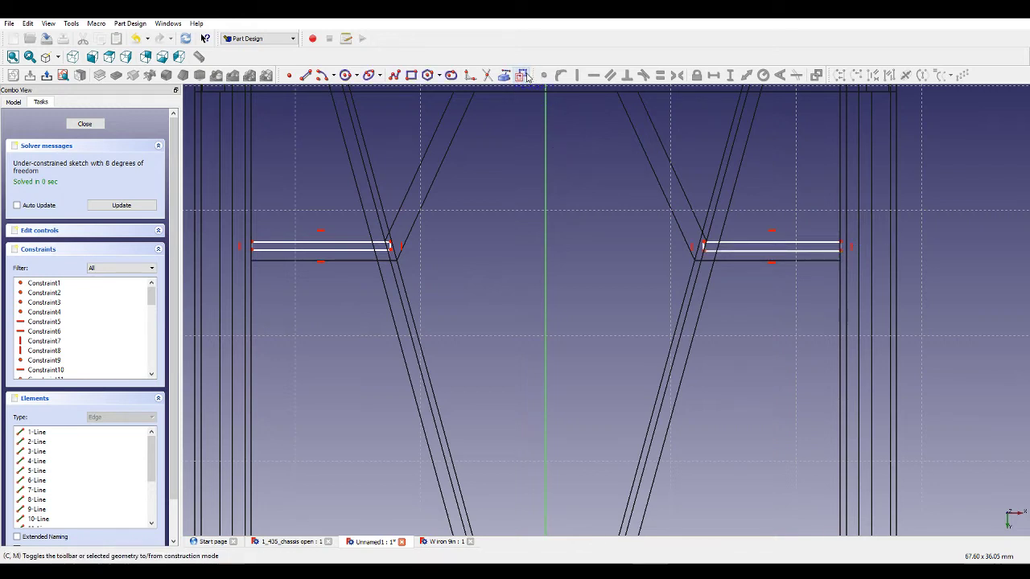
Draw a two-segment polyline joining the upper rectangles' inner ends through the vertical axis.
{"action": "left_click", "coordinate": [390, 241]}
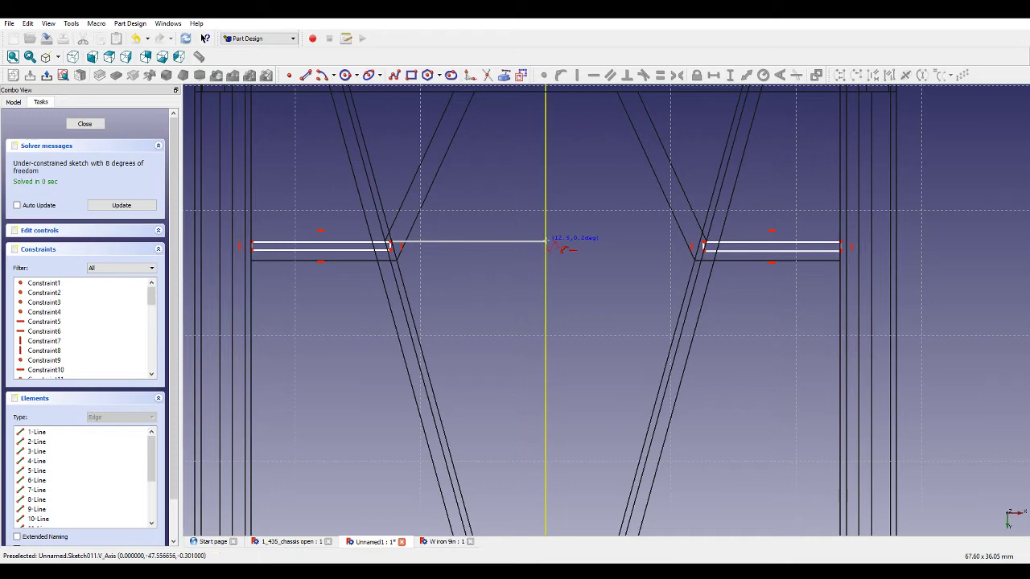
{"action": "left_click", "coordinate": [545, 240]}
{"action": "left_click", "coordinate": [704, 241]}
{"action": "right_click", "coordinate": [720, 297]}
{"action": "right_click", "coordinate": [719, 298]}
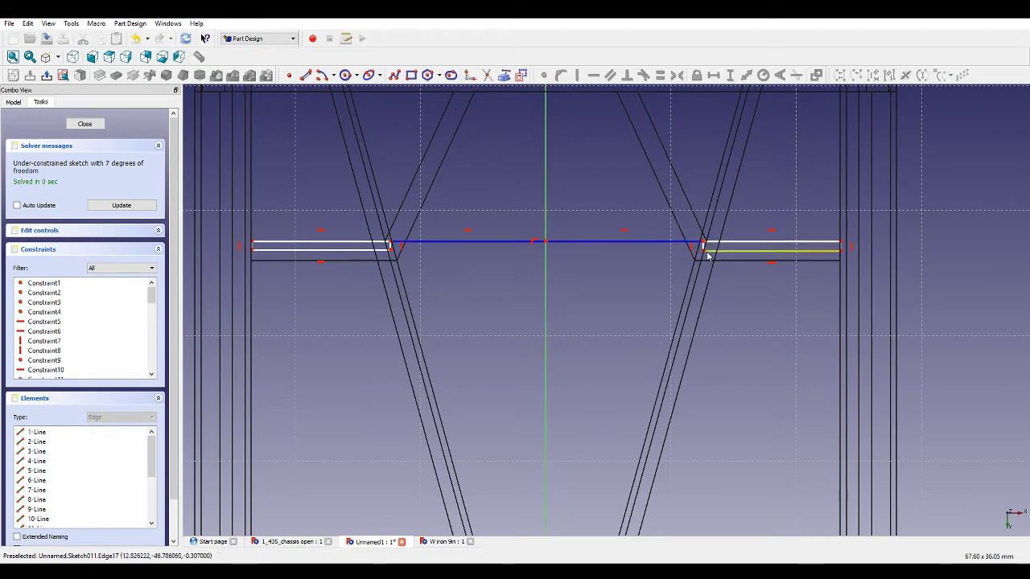
Make the upper right rectangle's short end edge equal to the lower rectangle's end edge.
{"action": "left_click", "coordinate": [703, 247]}
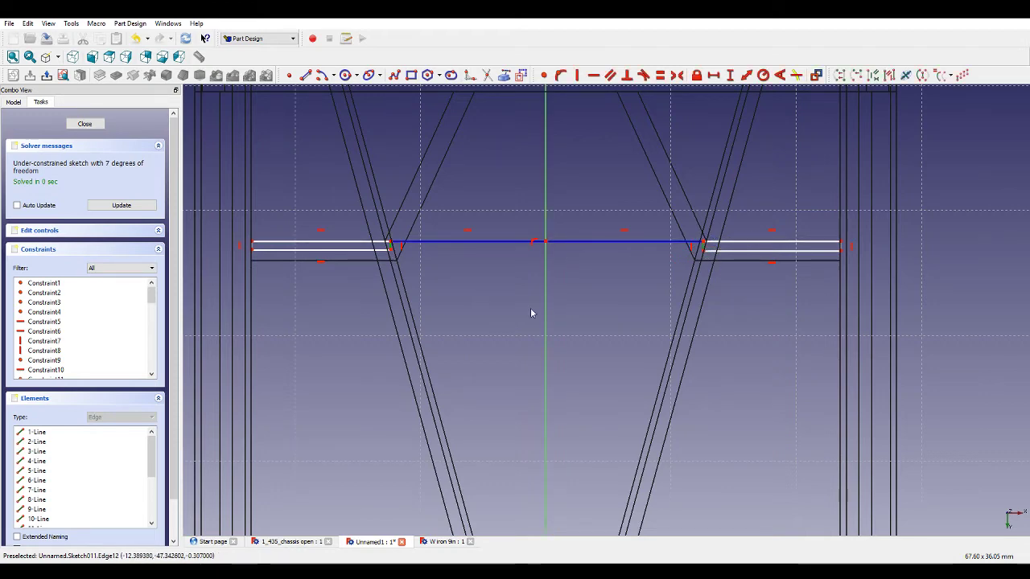
{"action": "scroll", "coordinate": [531, 313], "scroll_direction": "down", "scroll_amount": 5}
{"action": "scroll", "coordinate": [531, 438], "scroll_direction": "up", "scroll_amount": 8}
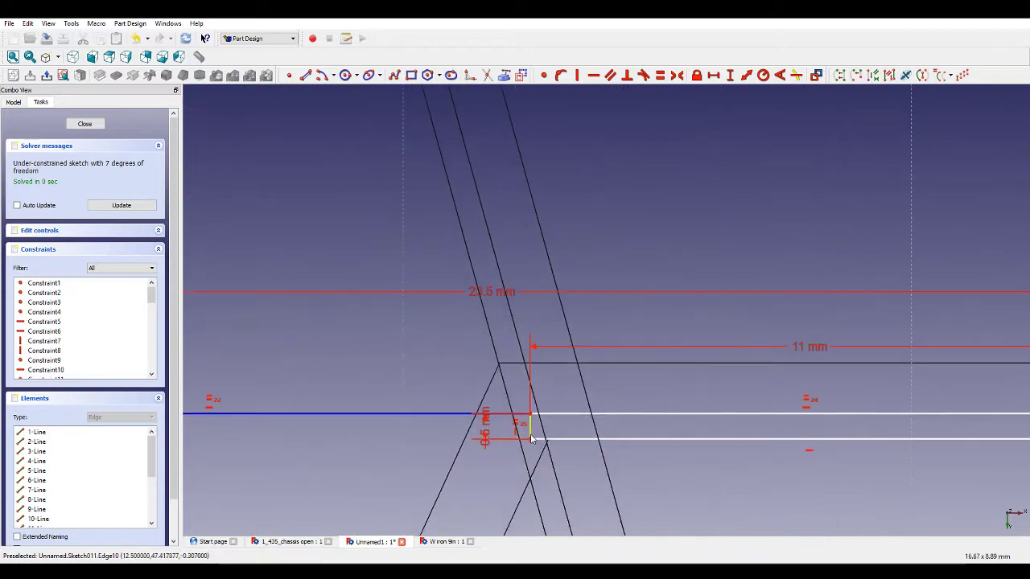
{"action": "left_click", "coordinate": [529, 428]}
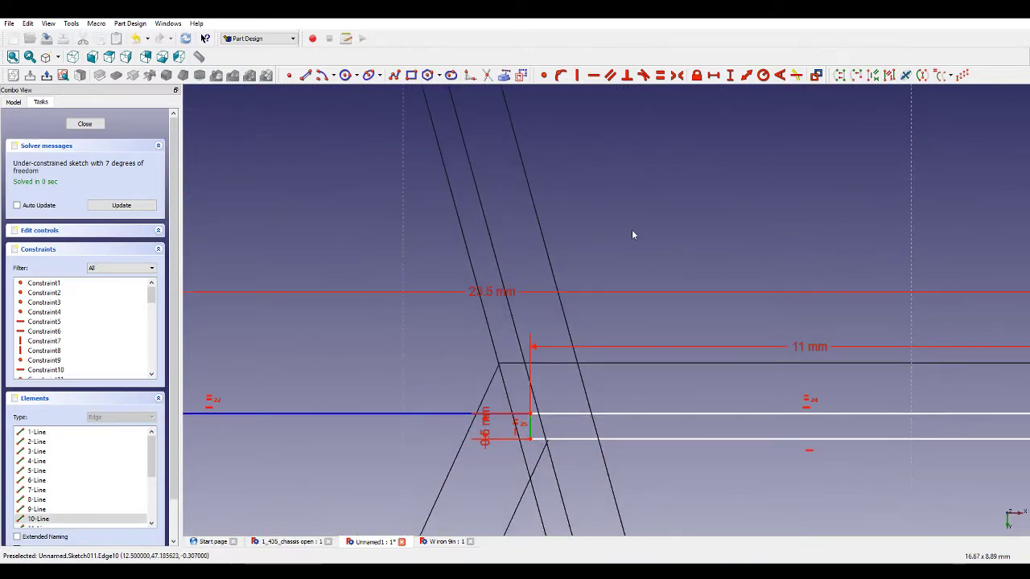
{"action": "left_click", "coordinate": [660, 75]}
Make the two segments of the upper centre polyline equal in length.
{"action": "scroll", "coordinate": [574, 420], "scroll_direction": "down", "scroll_amount": 5}
{"action": "scroll", "coordinate": [574, 422], "scroll_direction": "down", "scroll_amount": 3}
{"action": "scroll", "coordinate": [578, 240], "scroll_direction": "up", "scroll_amount": 6}
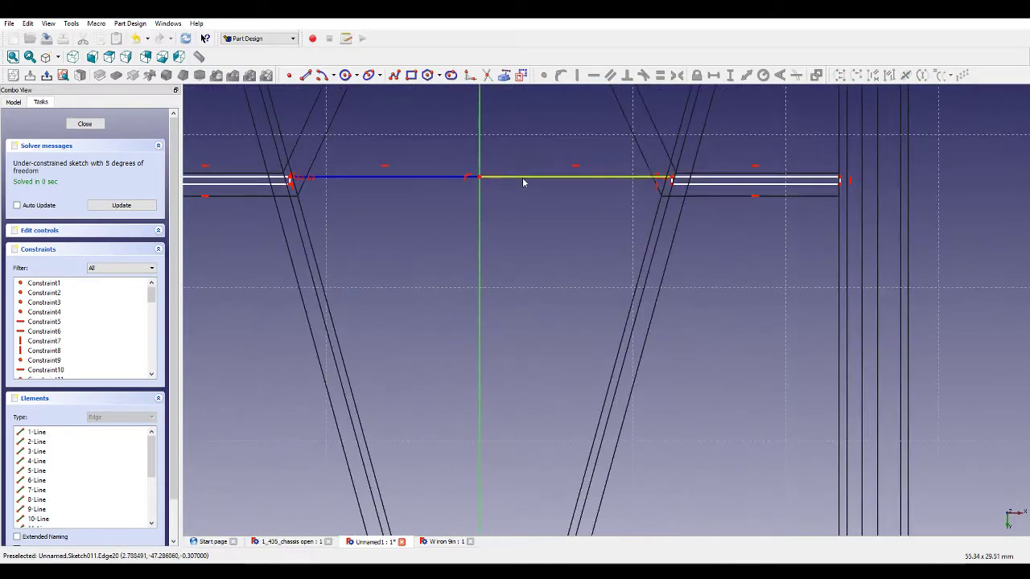
{"action": "left_click", "coordinate": [429, 180]}
{"action": "left_click", "coordinate": [567, 177]}
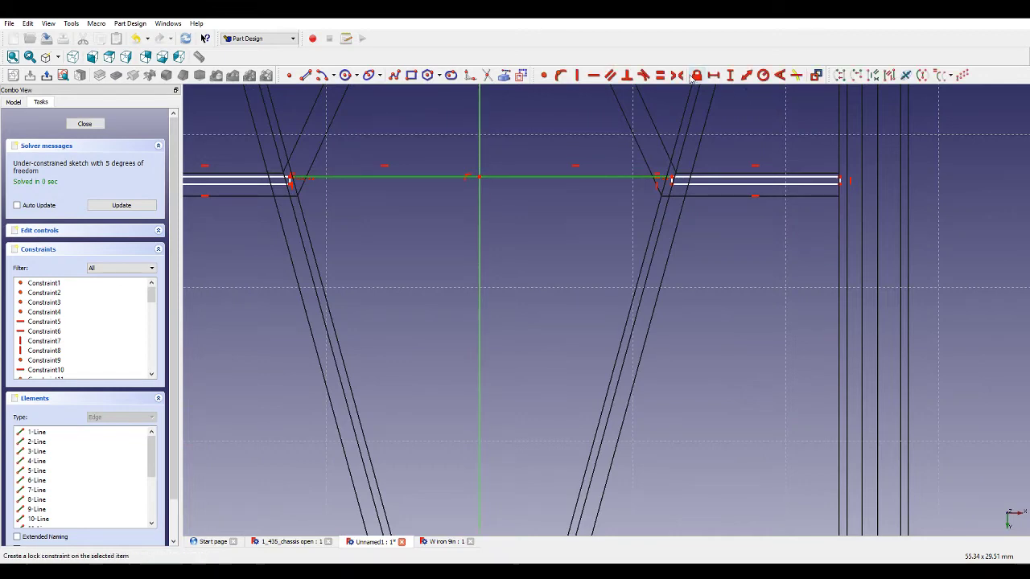
{"action": "left_click", "coordinate": [659, 76]}
Make the long edges of the two upper rectangles equal.
{"action": "left_click", "coordinate": [696, 183]}
{"action": "scroll", "coordinate": [768, 203], "scroll_direction": "down", "scroll_amount": 3}
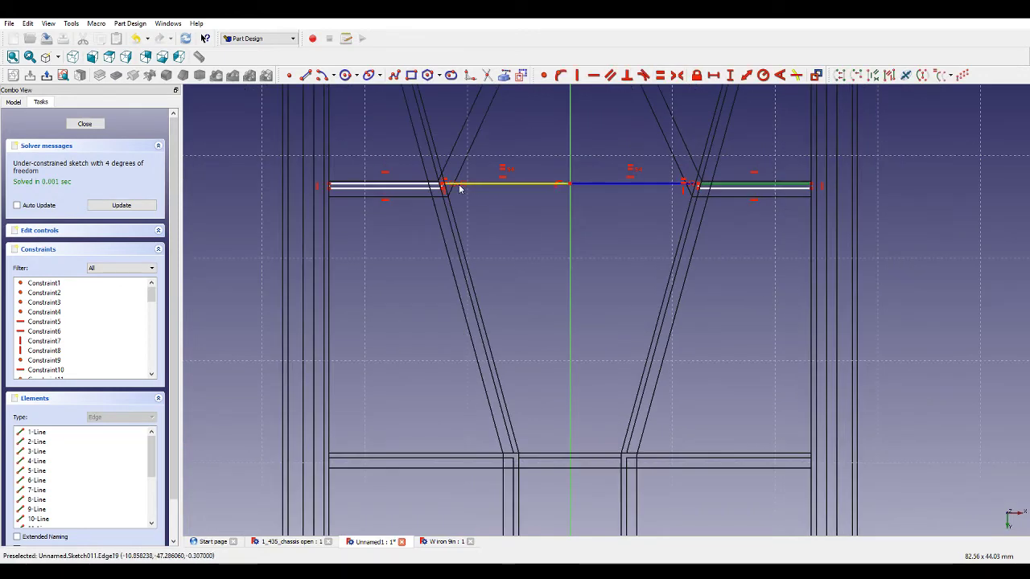
{"action": "left_click", "coordinate": [384, 185]}
{"action": "left_click", "coordinate": [660, 75]}
Add a horizontal distance constraint from the upper left rectangle's outer end to the vertical axis.
{"action": "scroll", "coordinate": [583, 153], "scroll_direction": "up", "scroll_amount": 2}
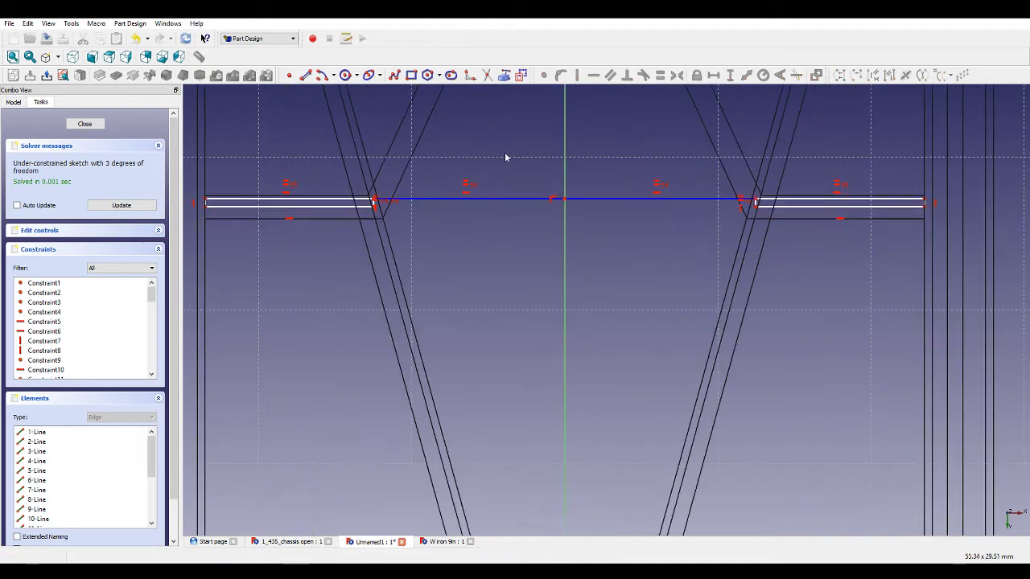
{"action": "scroll", "coordinate": [643, 177], "scroll_direction": "down", "scroll_amount": 3}
{"action": "scroll", "coordinate": [362, 201], "scroll_direction": "up", "scroll_amount": 4}
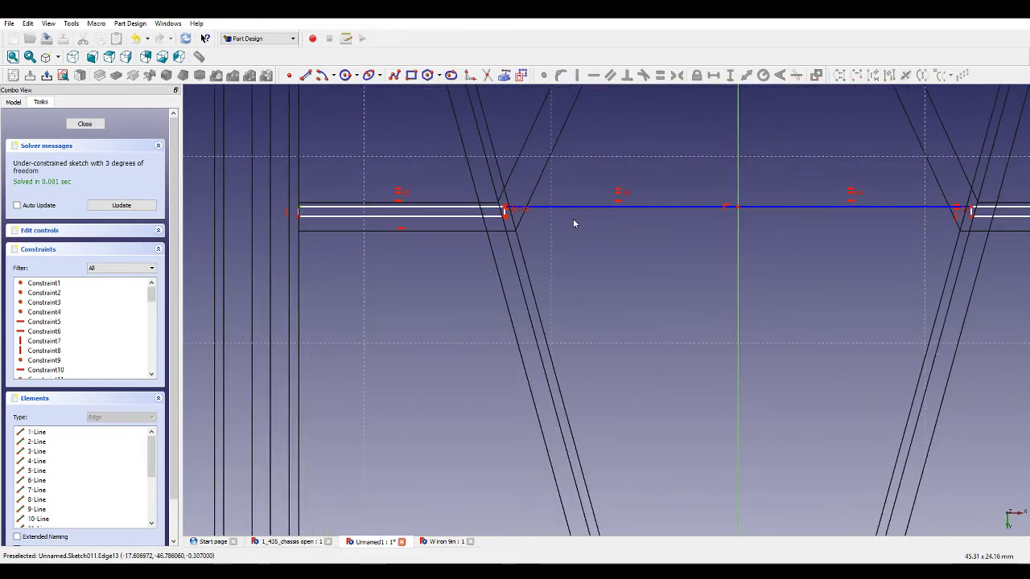
{"action": "left_click", "coordinate": [712, 75]}
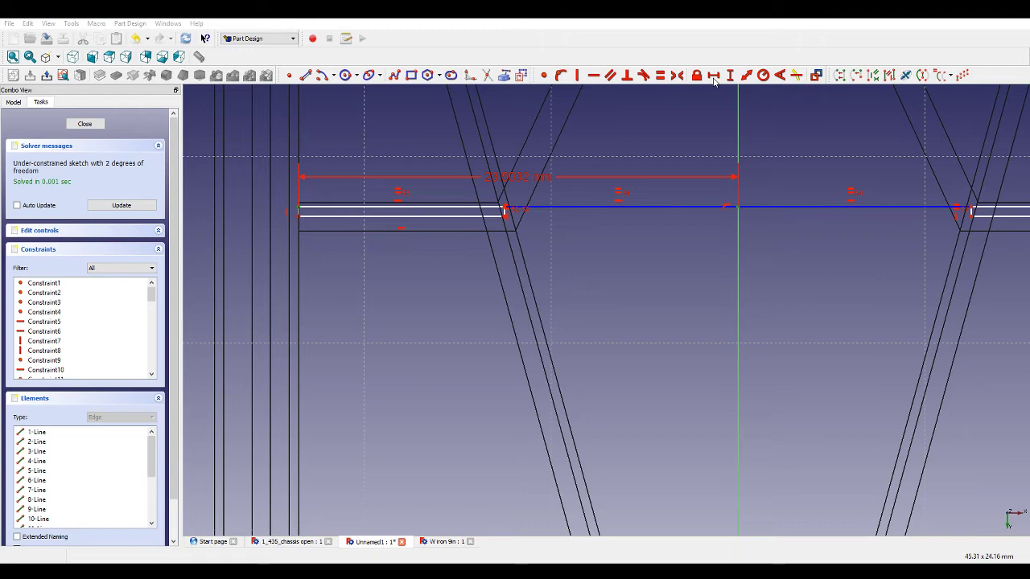
Make the upper left rectangle's end edge equal to the lower left rectangle's end edge.
{"action": "left_click", "coordinate": [507, 212]}
{"action": "scroll", "coordinate": [620, 187], "scroll_direction": "down", "scroll_amount": 5}
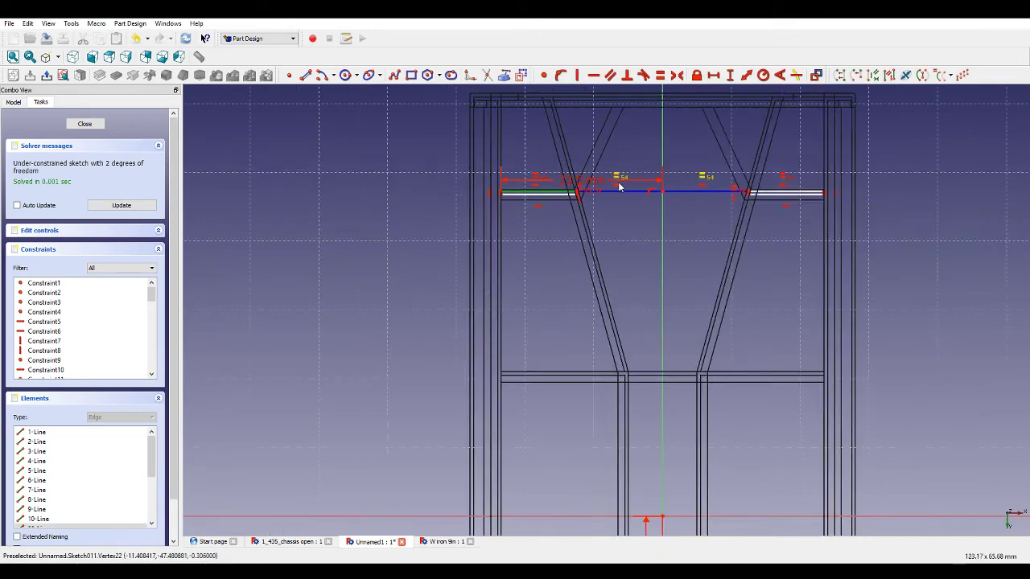
{"action": "scroll", "coordinate": [630, 292], "scroll_direction": "down", "scroll_amount": 5}
{"action": "scroll", "coordinate": [616, 501], "scroll_direction": "up", "scroll_amount": 5}
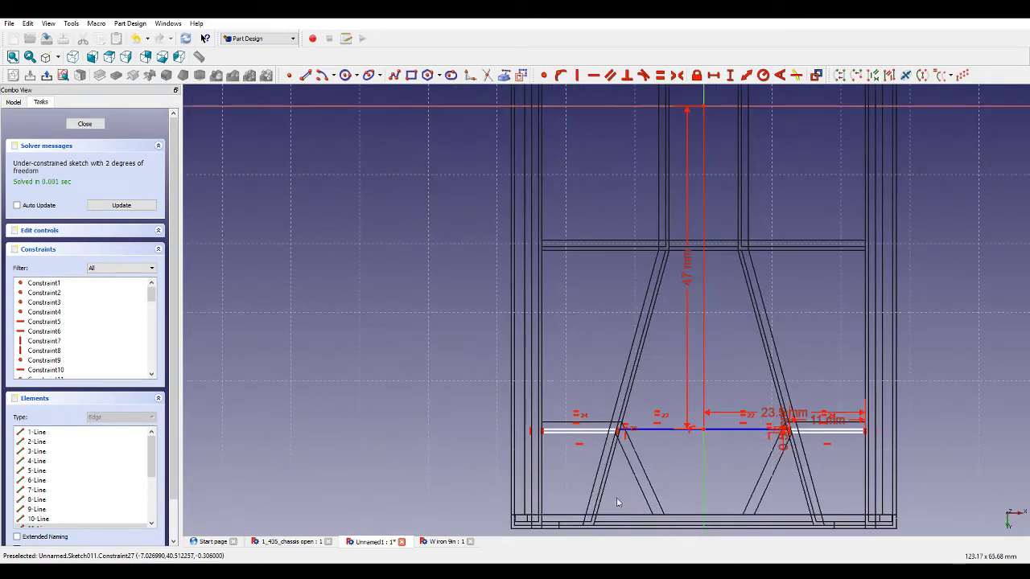
{"action": "left_click", "coordinate": [613, 435]}
{"action": "left_click", "coordinate": [660, 75]}
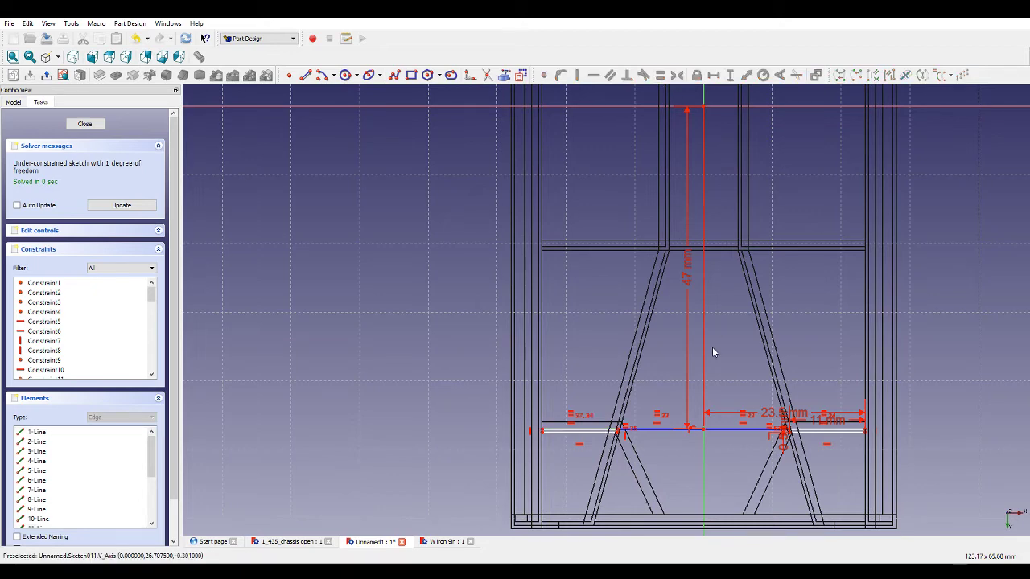
Add a vertical distance constraint locating the upper centre polyline above the origin.
{"action": "scroll", "coordinate": [713, 351], "scroll_direction": "down", "scroll_amount": 5}
{"action": "scroll", "coordinate": [713, 240], "scroll_direction": "up", "scroll_amount": 5}
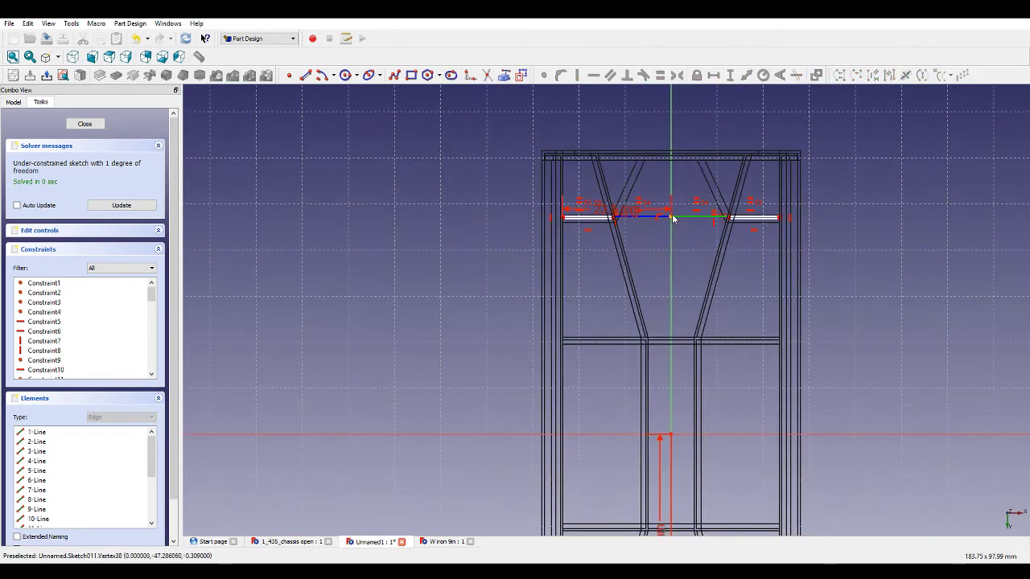
{"action": "scroll", "coordinate": [674, 219], "scroll_direction": "down", "scroll_amount": 3}
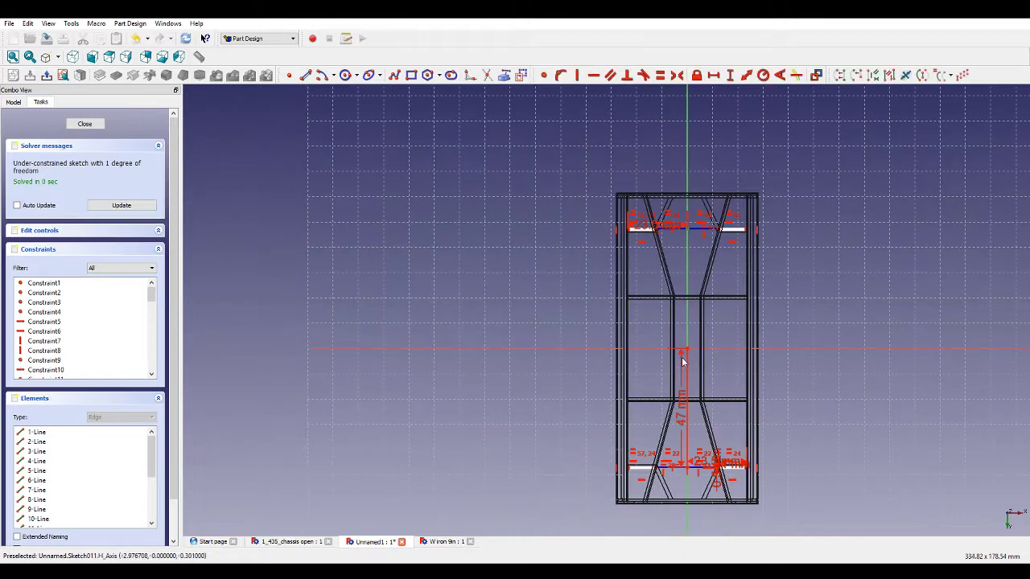
{"action": "scroll", "coordinate": [685, 222], "scroll_direction": "up", "scroll_amount": 5}
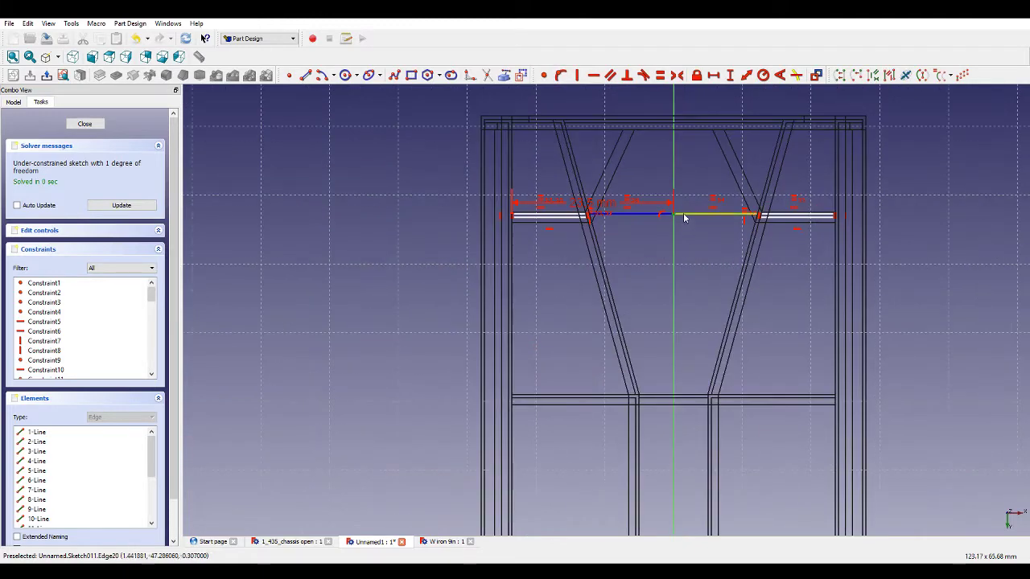
{"action": "left_click", "coordinate": [730, 77]}
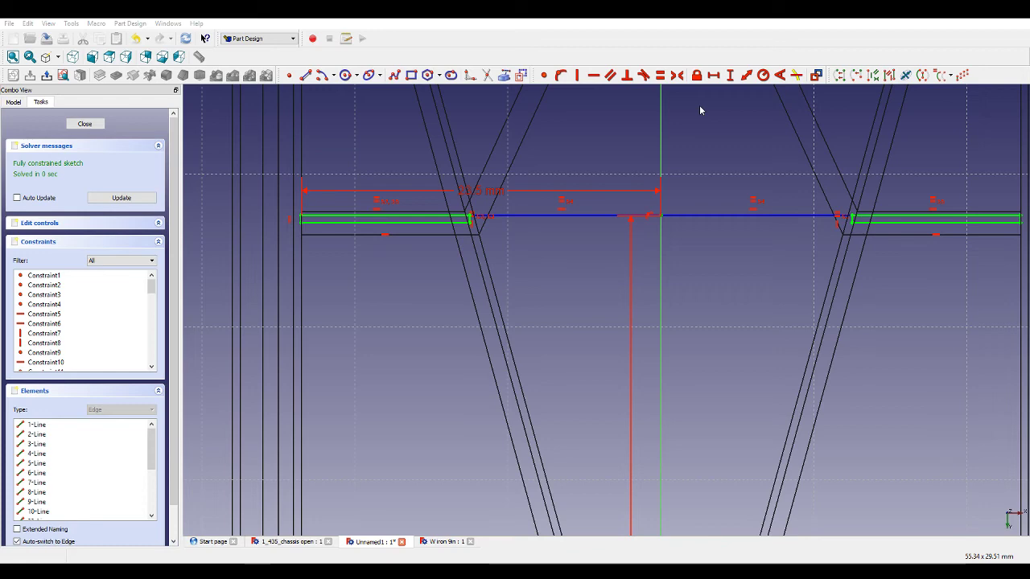
Close the sketch and pad it to a length of 4.4 mm.
{"action": "scroll", "coordinate": [616, 237], "scroll_direction": "down", "scroll_amount": 5}
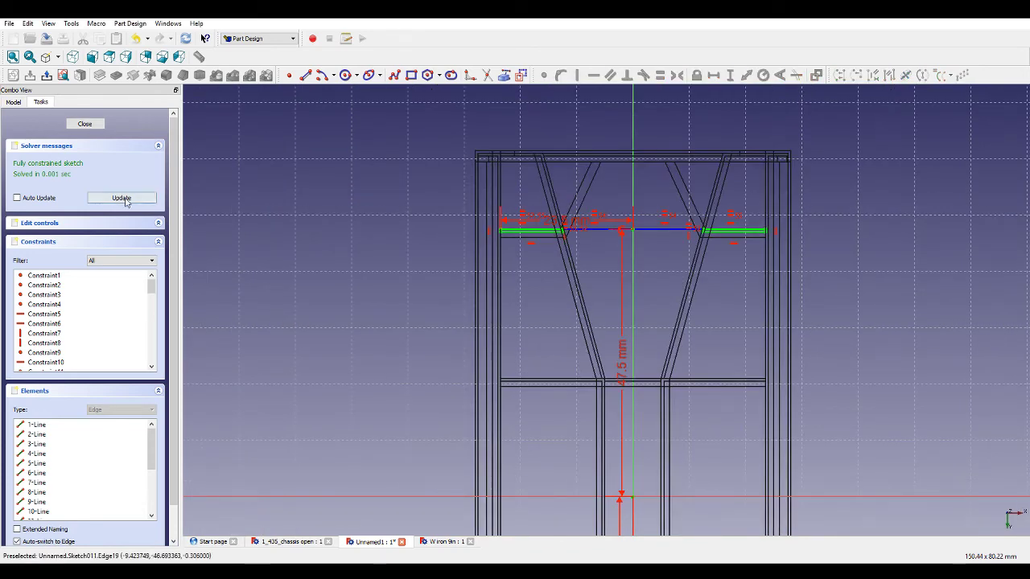
{"action": "left_click", "coordinate": [100, 124]}
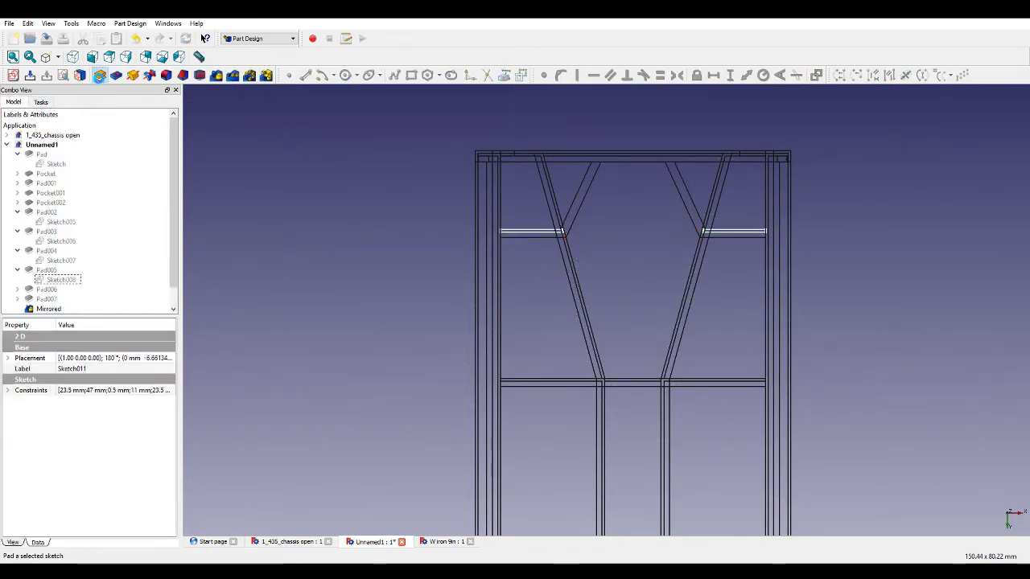
{"action": "left_click", "coordinate": [99, 75]}
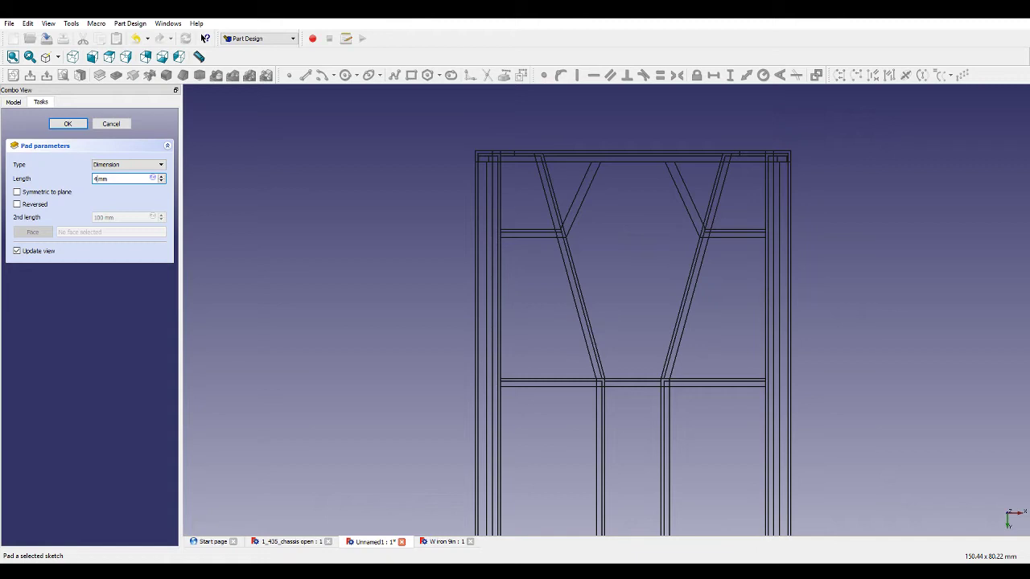
{"action": "type", "text": "4.4"}
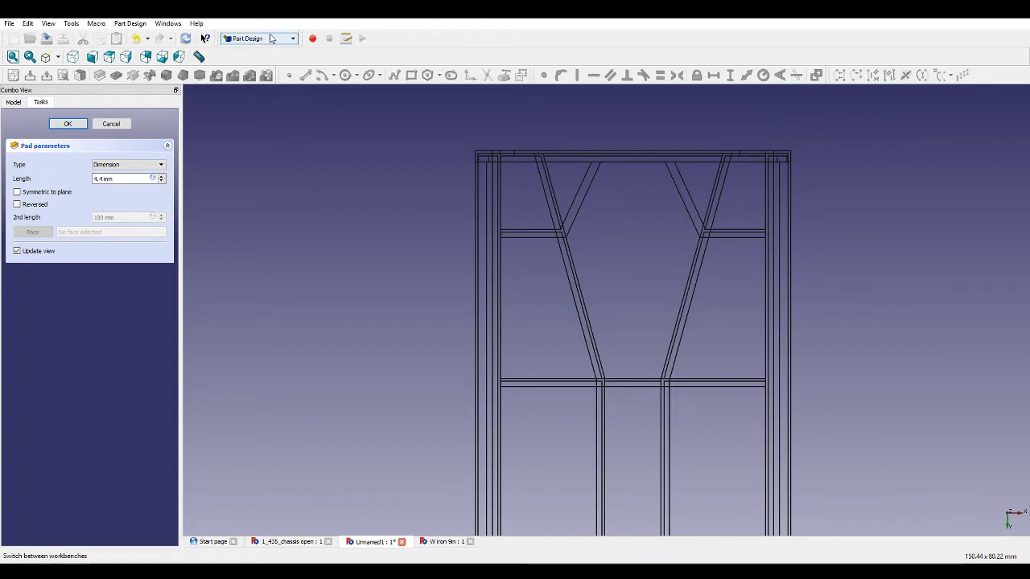
{"action": "middle_click_drag", "start_coordinate": [397, 230], "coordinate": [469, 209]}
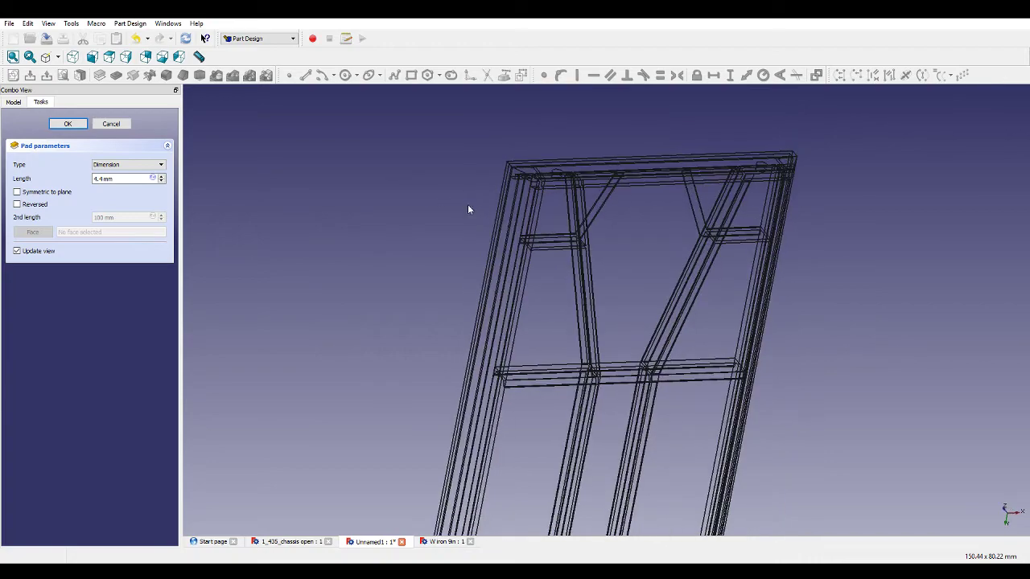
{"action": "left_click", "coordinate": [58, 57]}
{"action": "left_click", "coordinate": [60, 71]}
{"action": "scroll", "coordinate": [661, 270], "scroll_direction": "up", "scroll_amount": 4}
{"action": "middle_click_drag", "start_coordinate": [661, 275], "coordinate": [643, 258]}
{"action": "scroll", "coordinate": [667, 255], "scroll_direction": "down", "scroll_amount": 5}
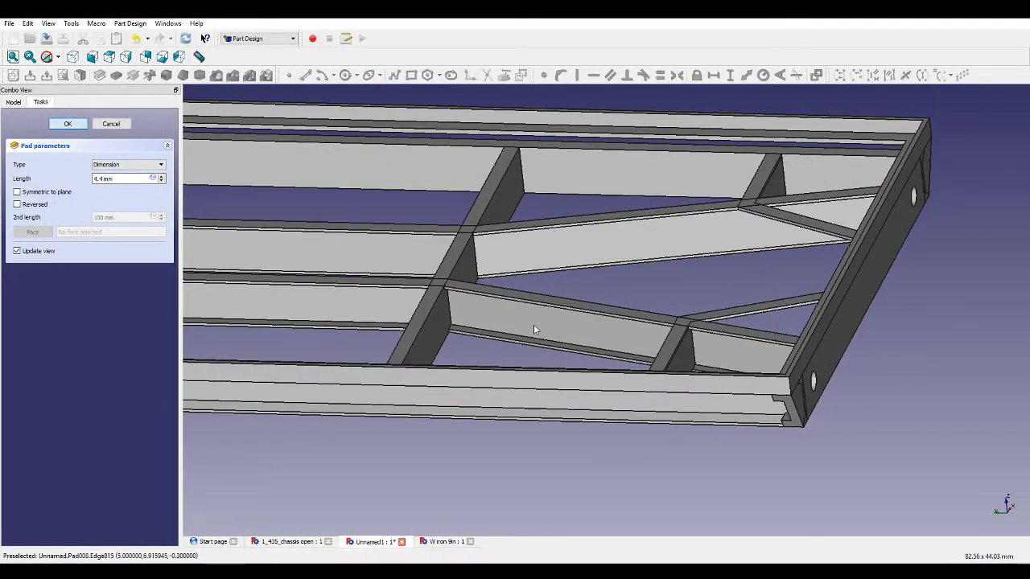
{"action": "key", "text": "Return"}
Orbit and zoom around the chassis to inspect the new crossbars from several angles.
{"action": "middle_click_drag", "start_coordinate": [510, 260], "coordinate": [429, 286]}
{"action": "scroll", "coordinate": [516, 287], "scroll_direction": "down", "scroll_amount": 5}
{"action": "middle_click_drag", "start_coordinate": [429, 346], "coordinate": [637, 356]}
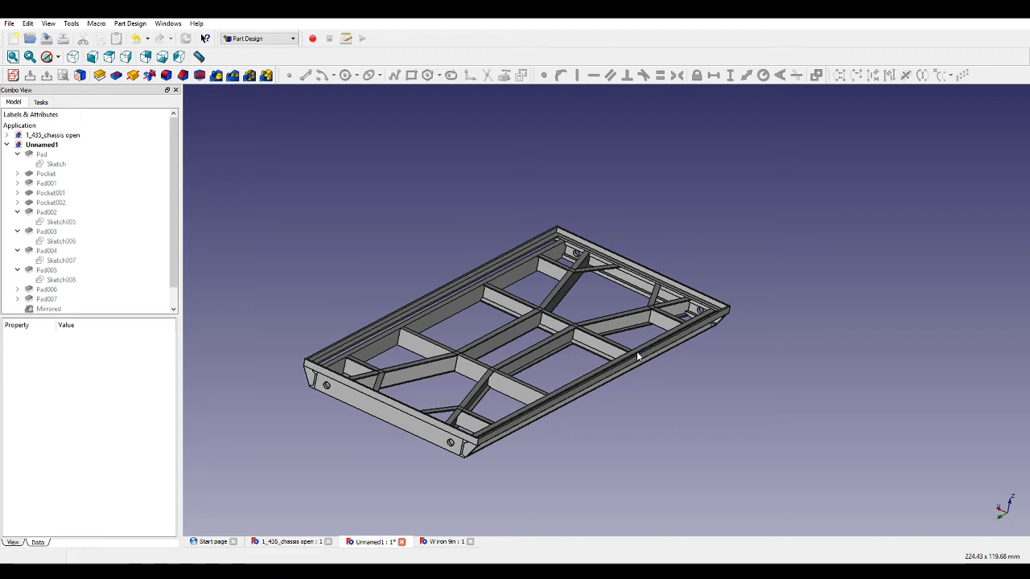
{"action": "middle_click_drag", "start_coordinate": [637, 356], "coordinate": [689, 359]}
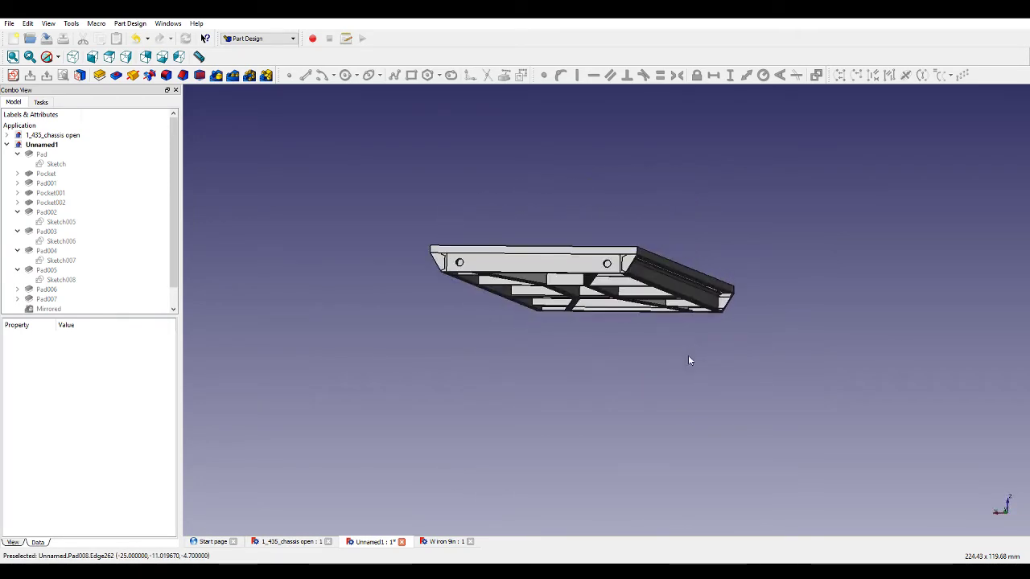
{"action": "scroll", "coordinate": [706, 329], "scroll_direction": "up", "scroll_amount": 5}
{"action": "scroll", "coordinate": [706, 329], "scroll_direction": "up", "scroll_amount": 1}
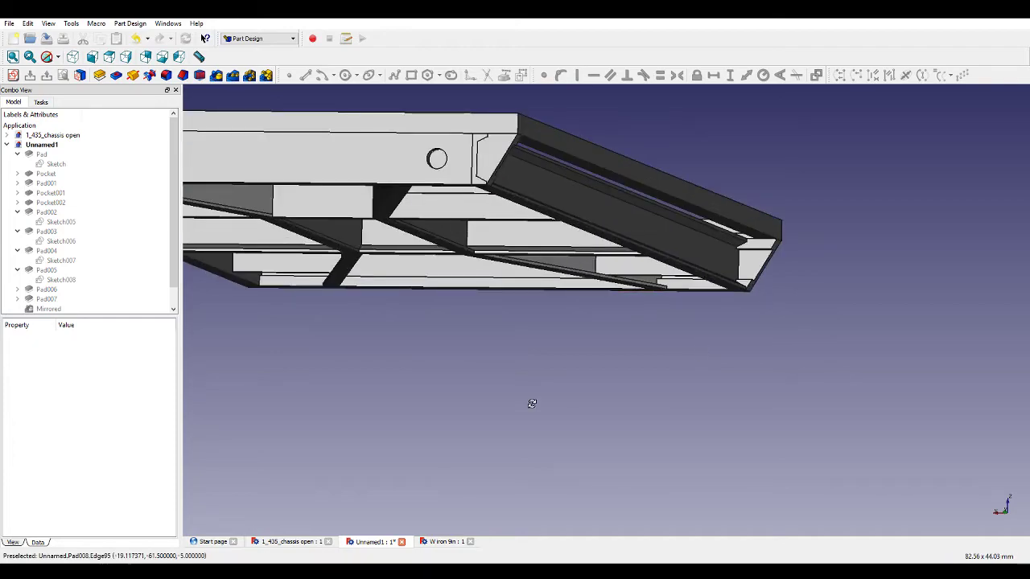
{"action": "mouse_move", "coordinate": [531, 407]}
{"action": "middle_mouse_down"}
{"action": "mouse_move", "coordinate": [600, 385]}
{"action": "mouse_move", "coordinate": [554, 386]}
{"action": "mouse_move", "coordinate": [524, 415]}
{"action": "mouse_move", "coordinate": [534, 426]}
{"action": "middle_mouse_up"}
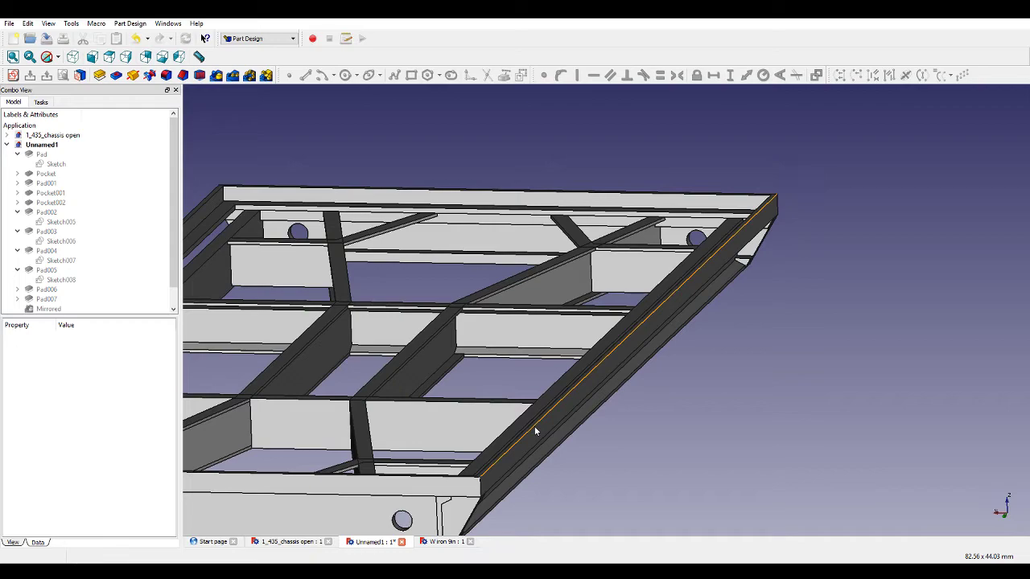
{"action": "middle_click_drag", "start_coordinate": [593, 429], "coordinate": [832, 340]}
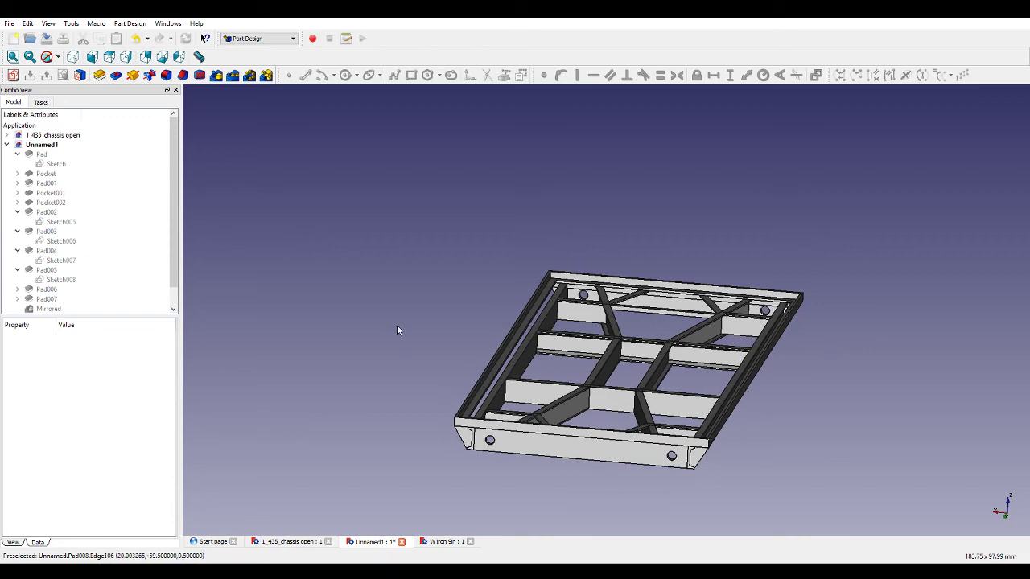
{"action": "middle_click_drag", "start_coordinate": [397, 329], "coordinate": [436, 298]}
{"action": "scroll", "coordinate": [558, 313], "scroll_direction": "up", "scroll_amount": 5}
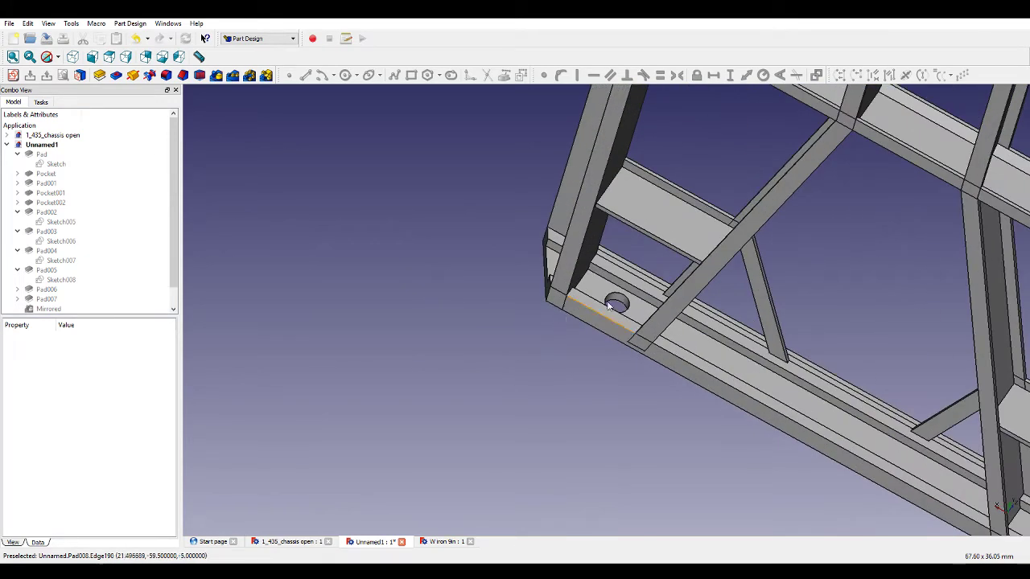
{"action": "scroll", "coordinate": [717, 258], "scroll_direction": "up", "scroll_amount": 5}
{"action": "left_click", "coordinate": [656, 272]}
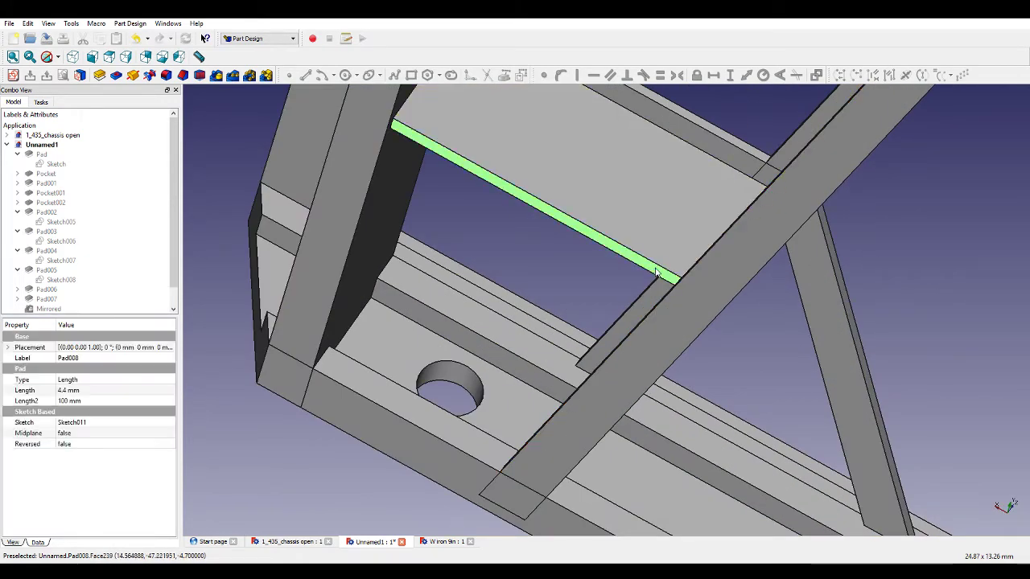
{"action": "scroll", "coordinate": [656, 272], "scroll_direction": "down", "scroll_amount": 5}
Create a new sketch on the selected crossbar face and draw a rectangle over the right upper crossbar.
{"action": "left_click", "coordinate": [12, 74]}
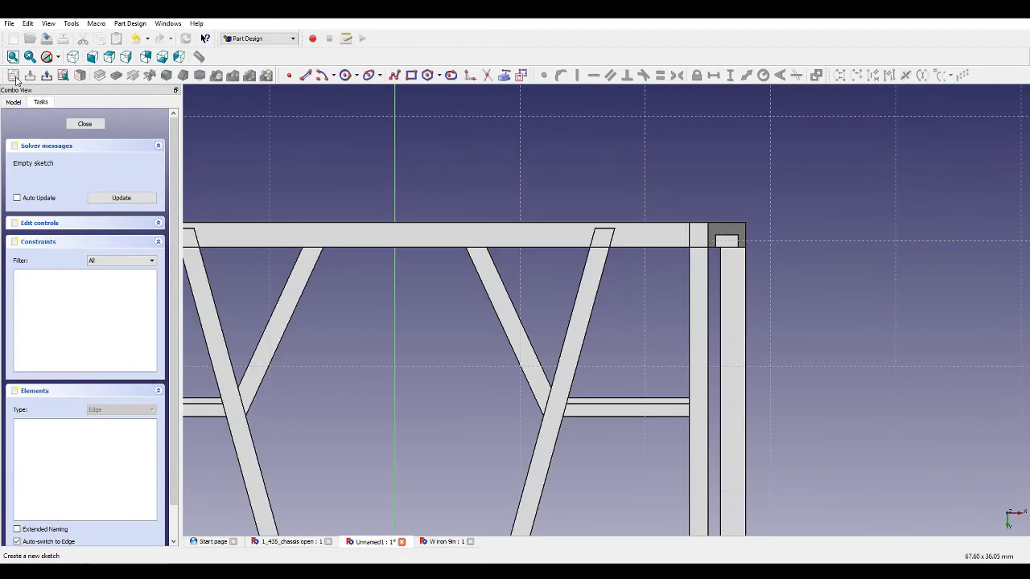
{"action": "scroll", "coordinate": [619, 245], "scroll_direction": "up", "scroll_amount": 5}
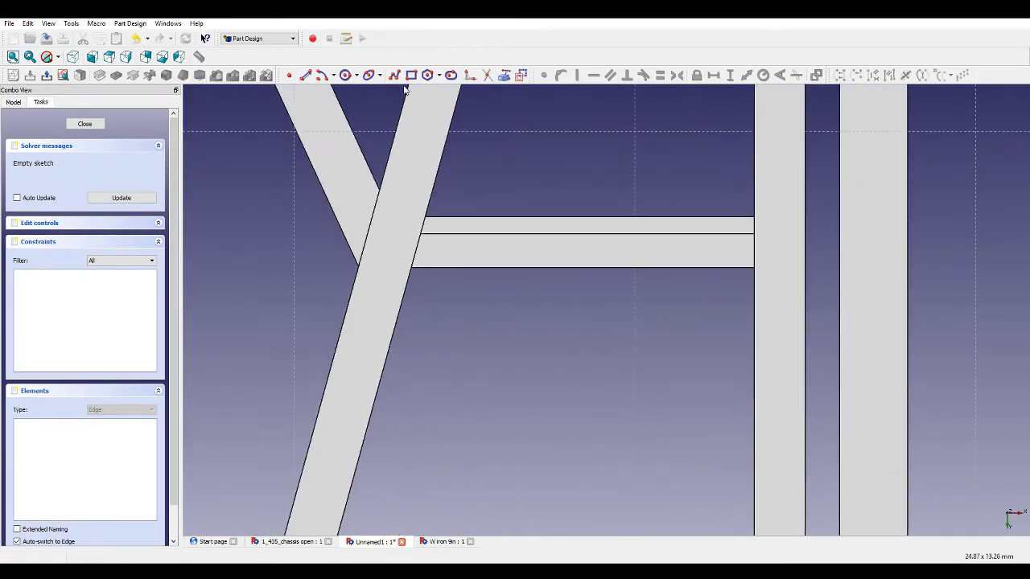
{"action": "left_click", "coordinate": [512, 74]}
{"action": "left_click", "coordinate": [760, 274]}
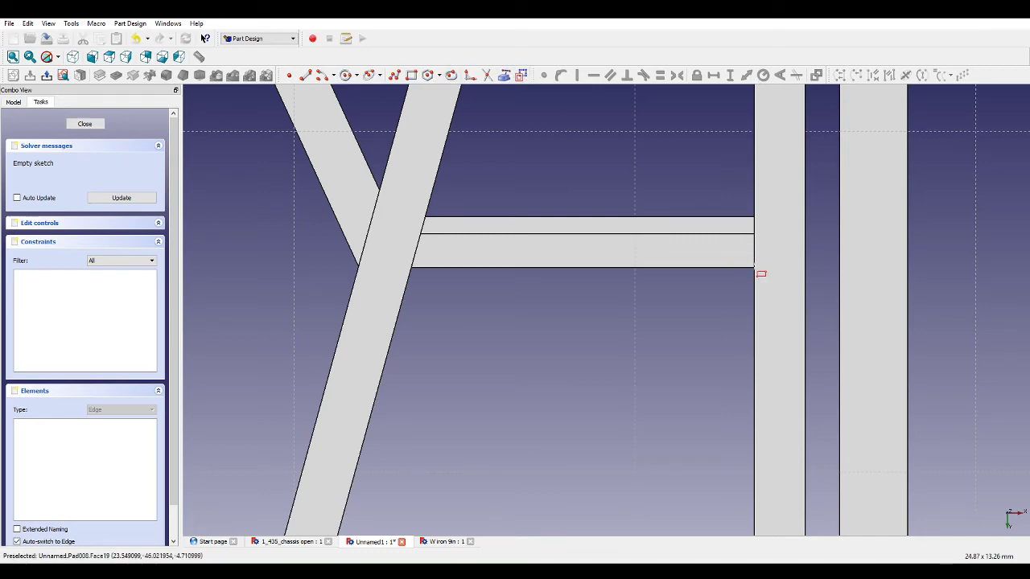
{"action": "left_click", "coordinate": [417, 222]}
Draw a matching rectangle over the left upper crossbar.
{"action": "scroll", "coordinate": [416, 222], "scroll_direction": "down", "scroll_amount": 5}
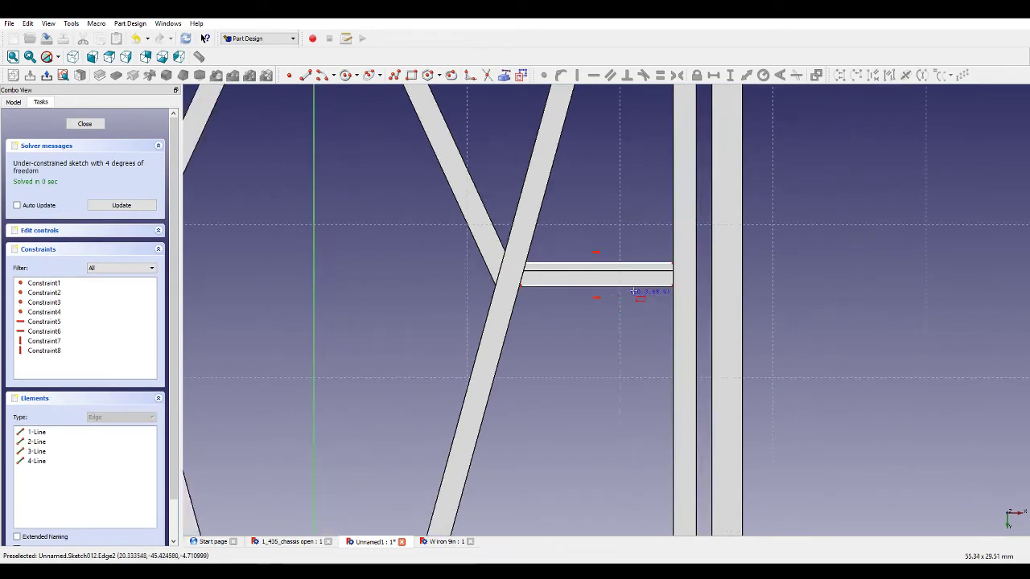
{"action": "scroll", "coordinate": [347, 278], "scroll_direction": "up", "scroll_amount": 4}
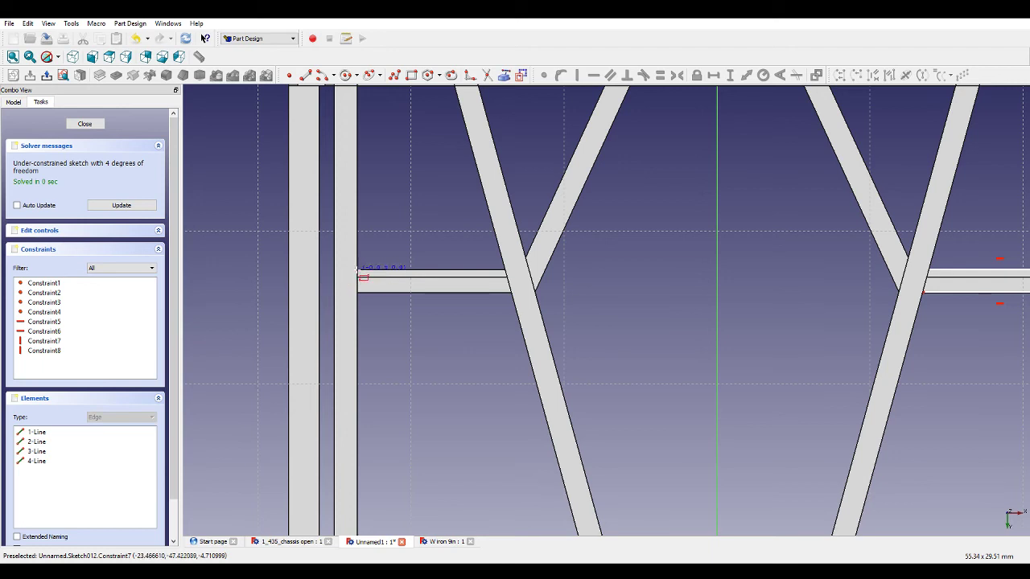
{"action": "left_click", "coordinate": [357, 271]}
{"action": "left_click", "coordinate": [512, 292]}
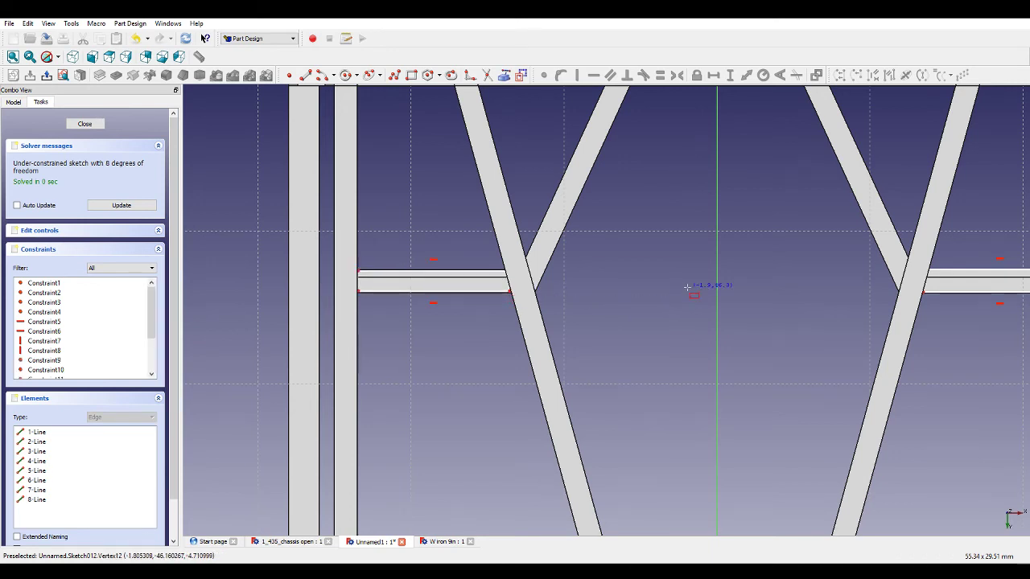
Draw a tall rectangle starting at the left crossbar's inner lower corner and extending down the chassis.
{"action": "left_click", "coordinate": [411, 75]}
{"action": "left_click", "coordinate": [512, 292]}
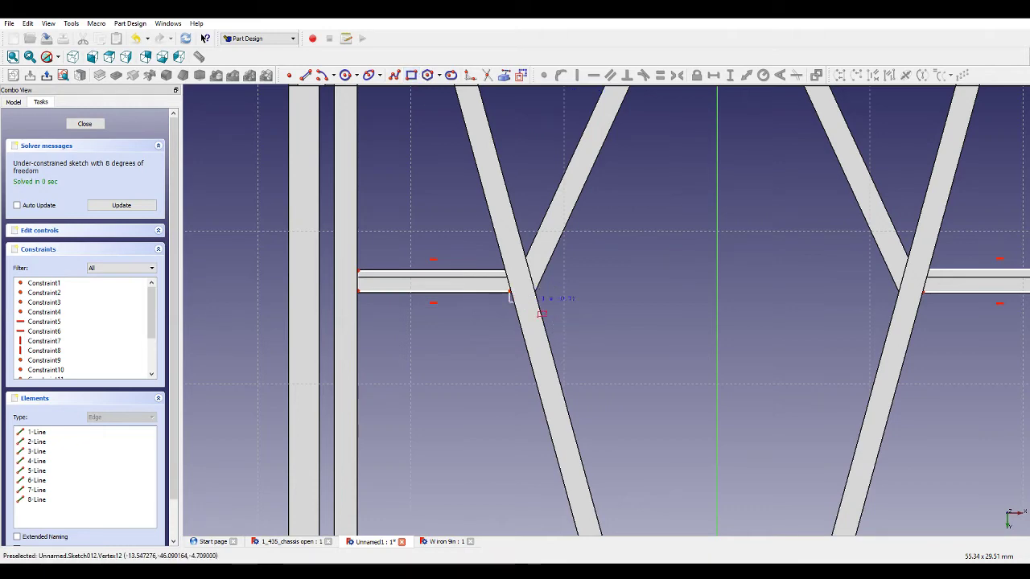
{"action": "scroll", "coordinate": [636, 278], "scroll_direction": "down", "scroll_amount": 4}
{"action": "scroll", "coordinate": [635, 277], "scroll_direction": "down", "scroll_amount": 3}
{"action": "scroll", "coordinate": [708, 464], "scroll_direction": "up", "scroll_amount": 8}
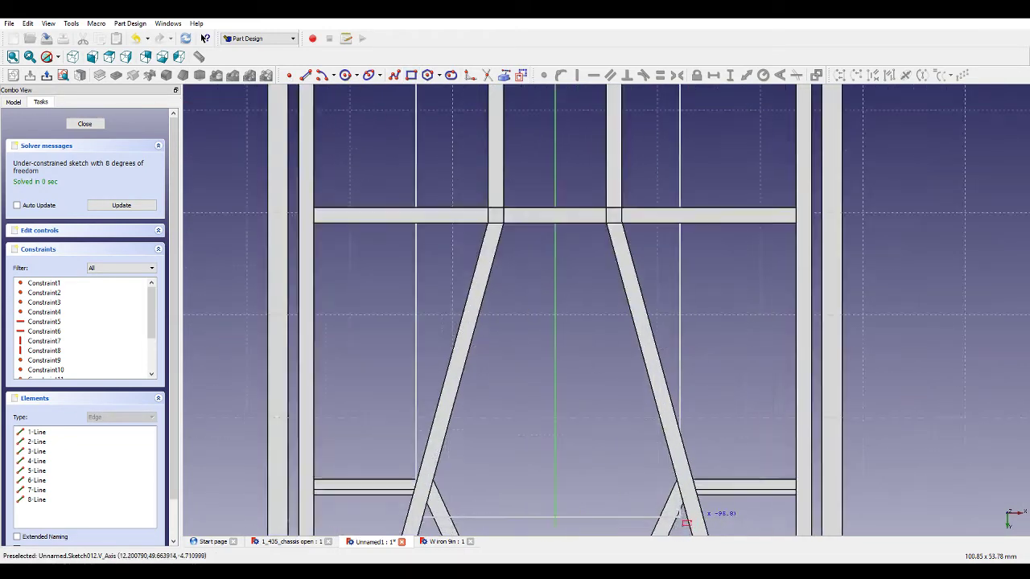
{"action": "left_click", "coordinate": [708, 464]}
{"action": "scroll", "coordinate": [708, 451], "scroll_direction": "down", "scroll_amount": 8}
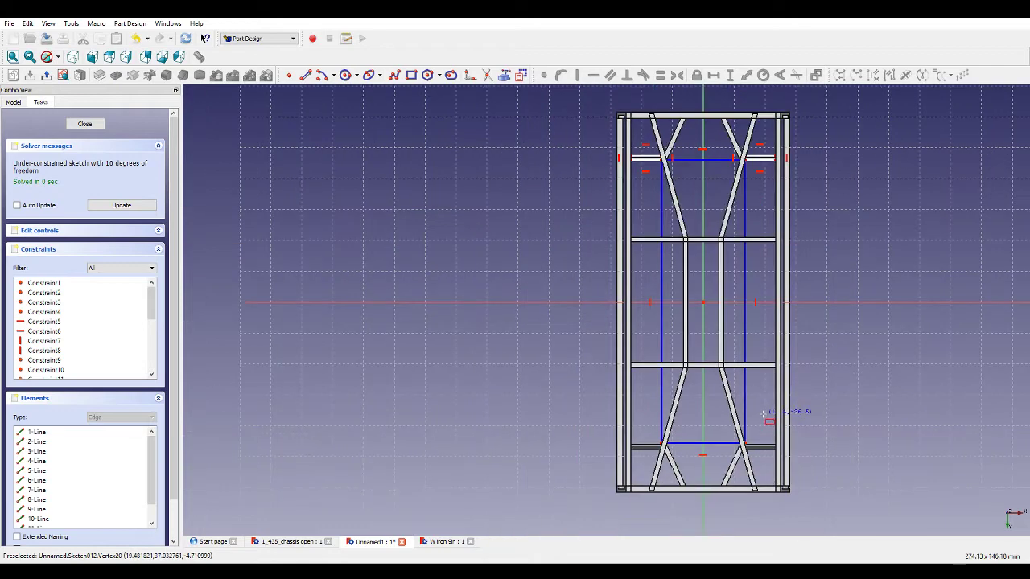
{"action": "scroll", "coordinate": [748, 194], "scroll_direction": "up", "scroll_amount": 11}
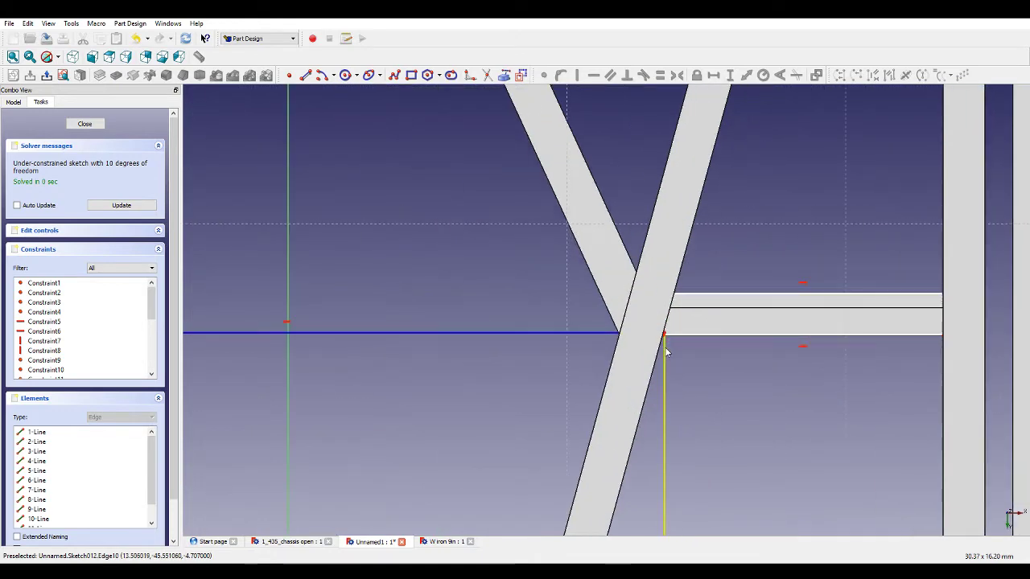
Make the tall rectangle's upper right corner coincident with the right crossbar's inner lower corner.
{"action": "left_click_drag", "start_coordinate": [665, 344], "coordinate": [664, 361]}
{"action": "left_click", "coordinate": [662, 355]}
{"action": "left_click", "coordinate": [664, 337]}
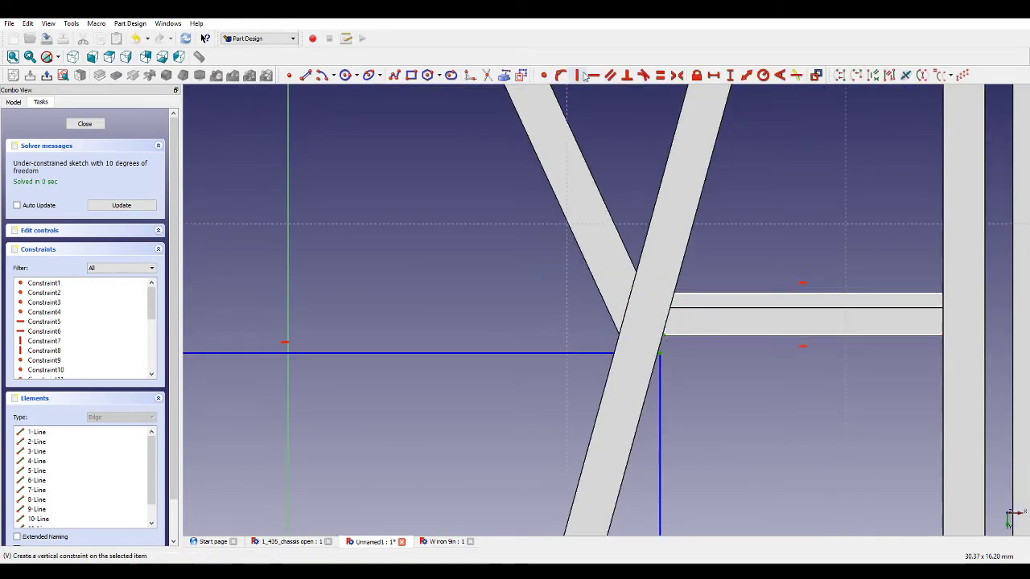
{"action": "left_click", "coordinate": [544, 76]}
{"action": "scroll", "coordinate": [546, 237], "scroll_direction": "down", "scroll_amount": 5}
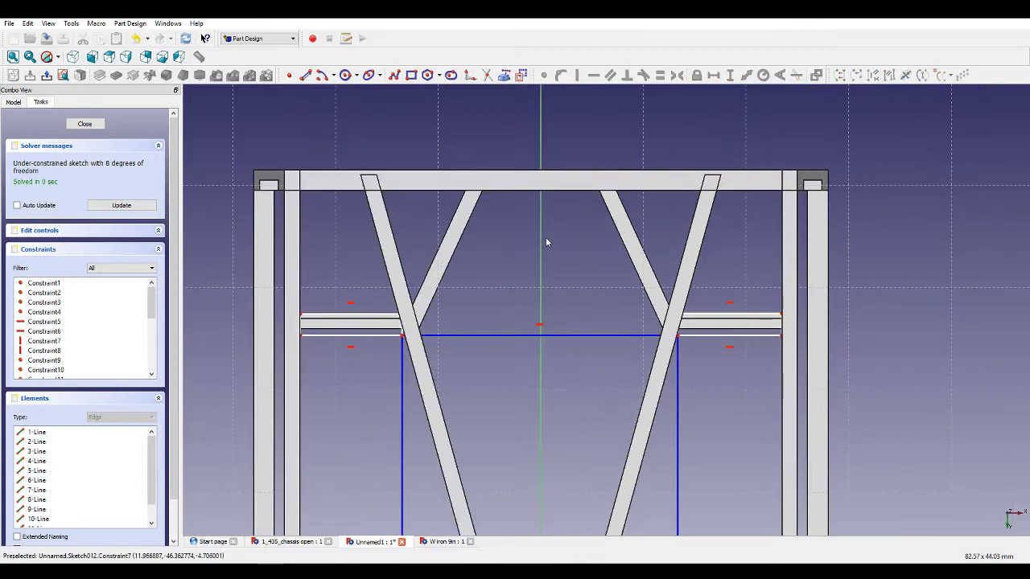
Draw a V-shaped polyline from the left crossbar's inner corner down to the origin and up to the right crossbar's inner corner.
{"action": "left_click", "coordinate": [395, 76]}
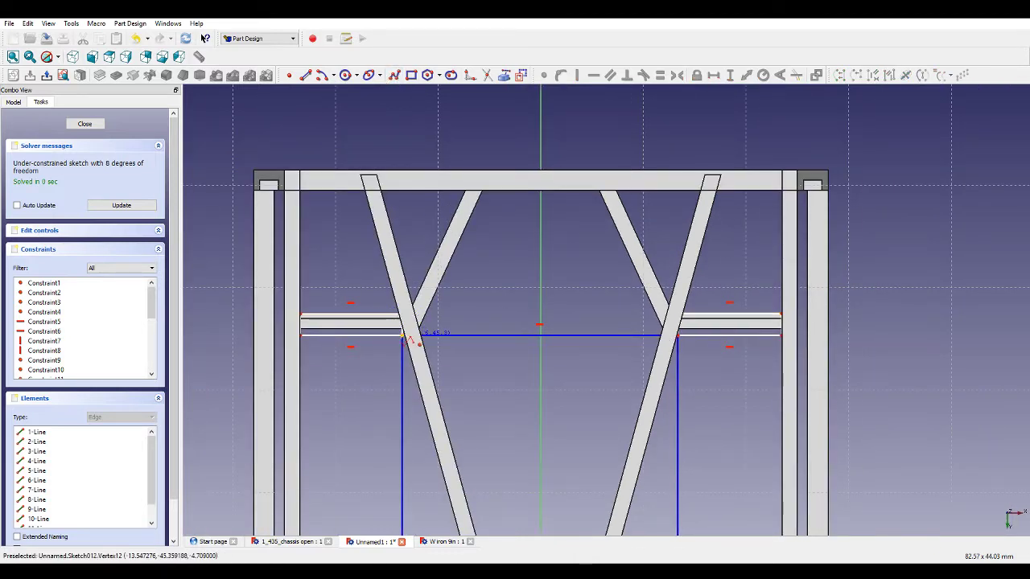
{"action": "left_click", "coordinate": [402, 336]}
{"action": "scroll", "coordinate": [402, 335], "scroll_direction": "down", "scroll_amount": 5}
{"action": "scroll", "coordinate": [463, 356], "scroll_direction": "up", "scroll_amount": 5}
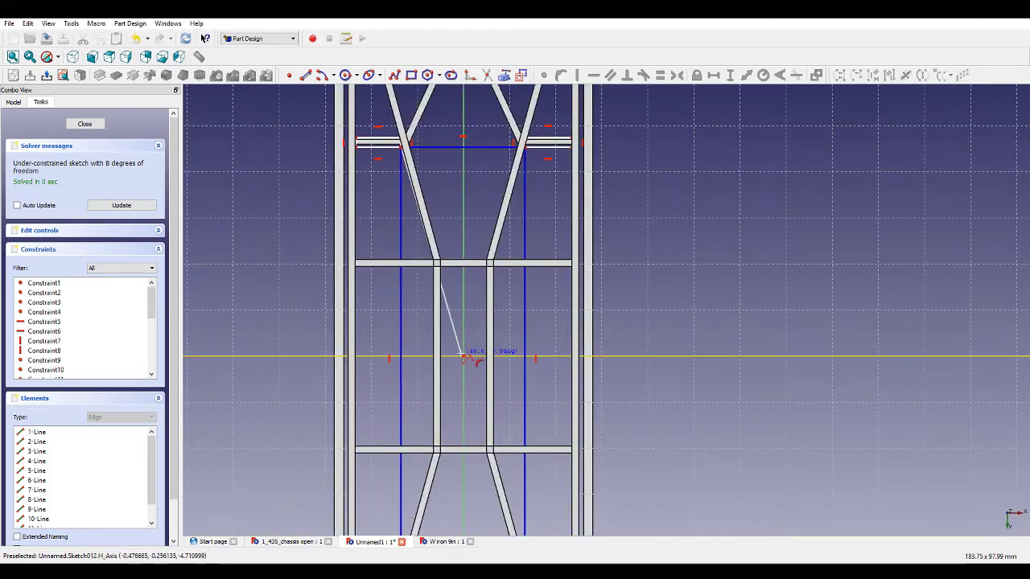
{"action": "left_click", "coordinate": [464, 357]}
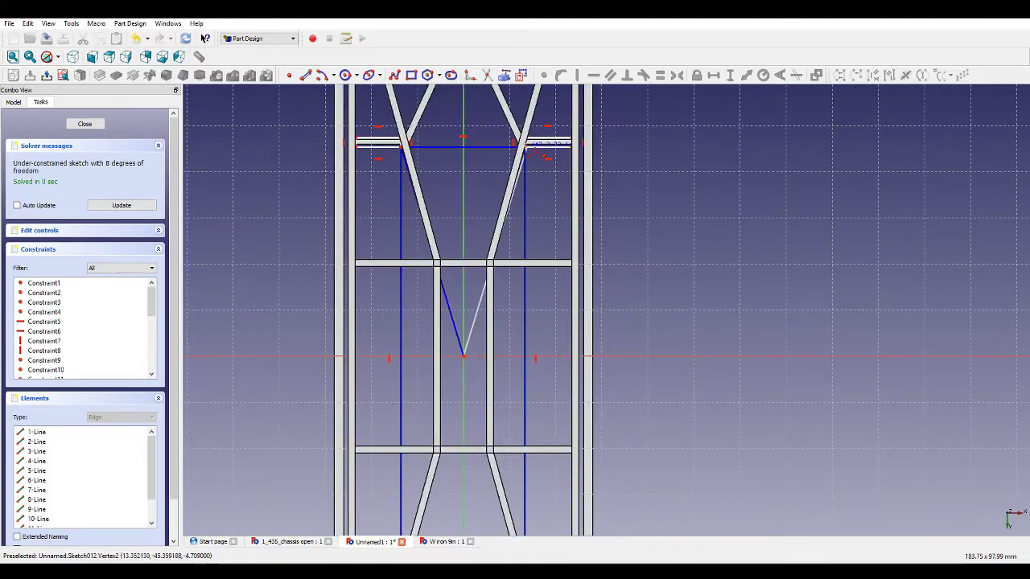
{"action": "scroll", "coordinate": [543, 156], "scroll_direction": "up", "scroll_amount": 5}
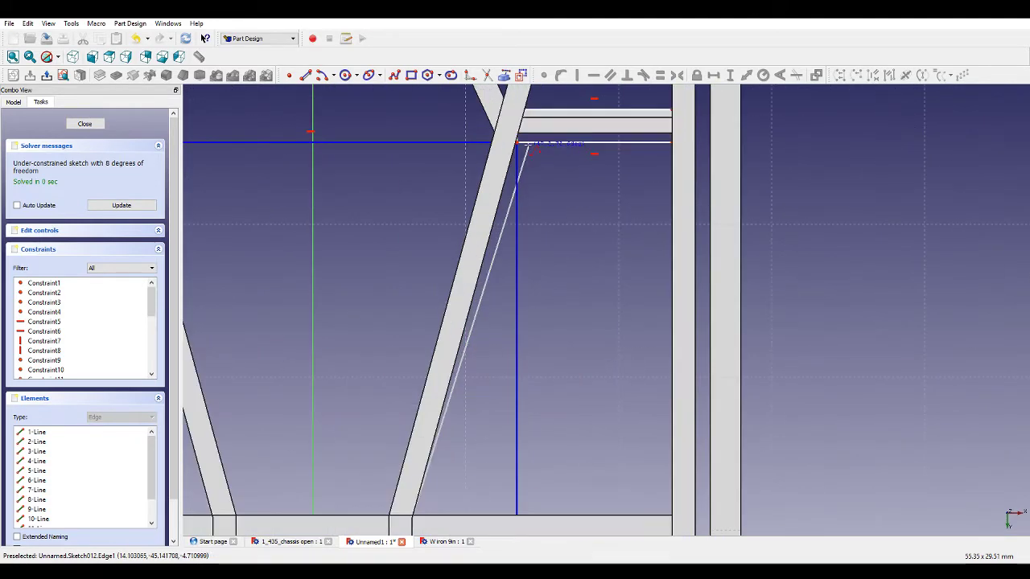
{"action": "left_click", "coordinate": [515, 142]}
{"action": "scroll", "coordinate": [589, 245], "scroll_direction": "down", "scroll_amount": 8}
{"action": "right_click", "coordinate": [591, 246]}
{"action": "scroll", "coordinate": [592, 319], "scroll_direction": "down", "scroll_amount": 5}
{"action": "scroll", "coordinate": [565, 386], "scroll_direction": "up", "scroll_amount": 7}
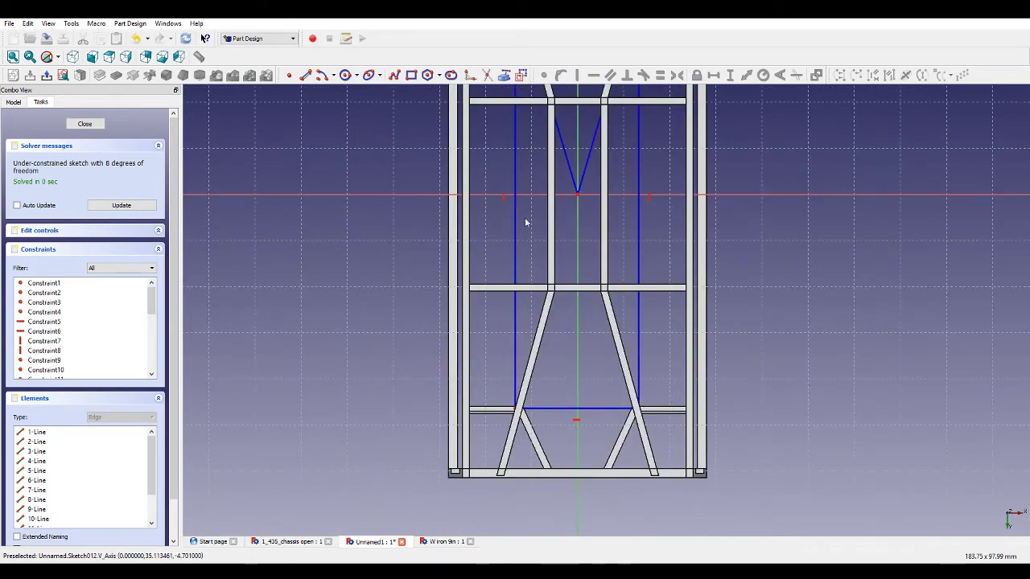
Drag the rectangle's right side outward to line up with the right crossbar's inner corner.
{"action": "left_click", "coordinate": [306, 74]}
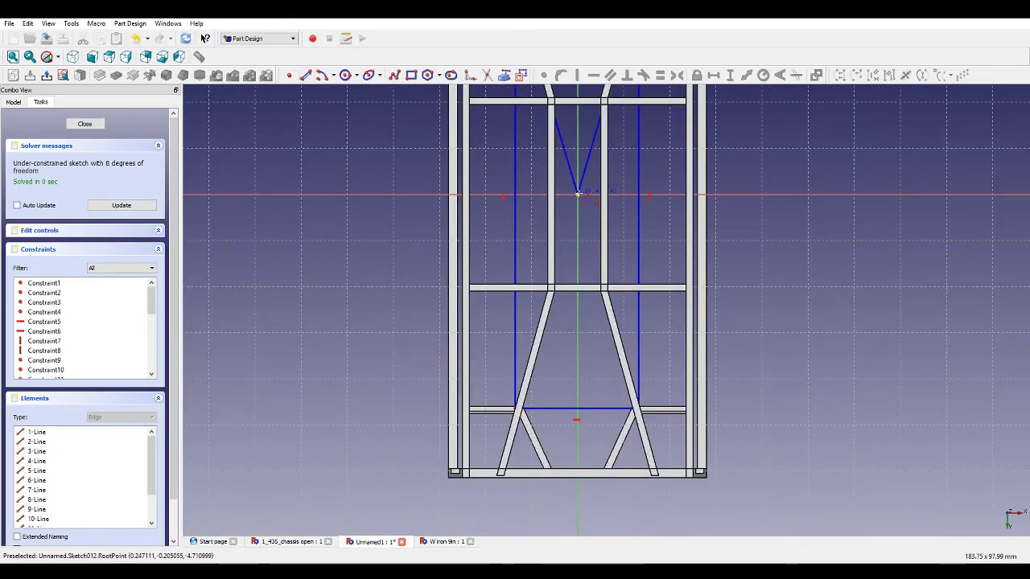
{"action": "scroll", "coordinate": [611, 402], "scroll_direction": "up", "scroll_amount": 9}
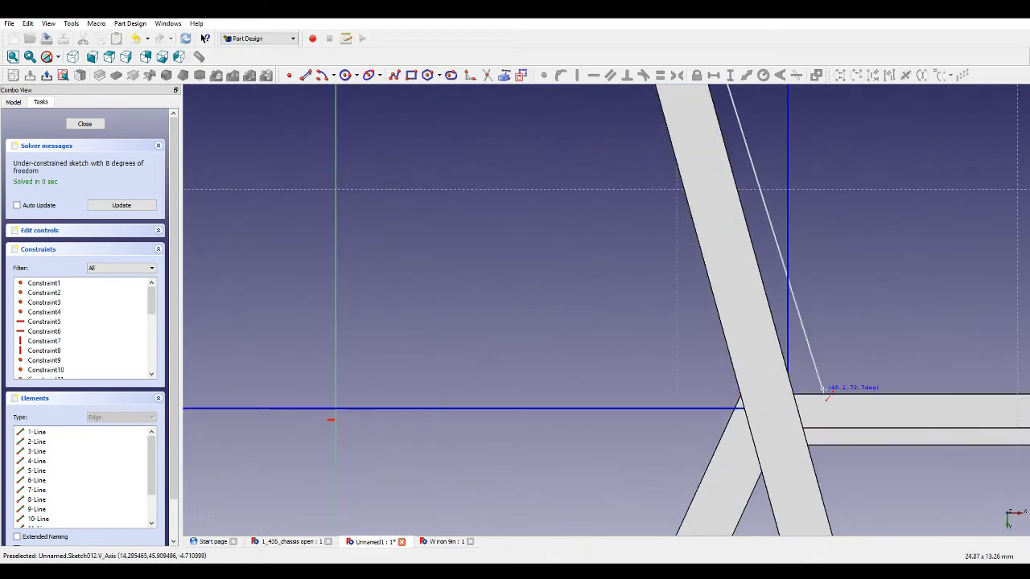
{"action": "left_click_drag", "start_coordinate": [788, 362], "coordinate": [824, 357]}
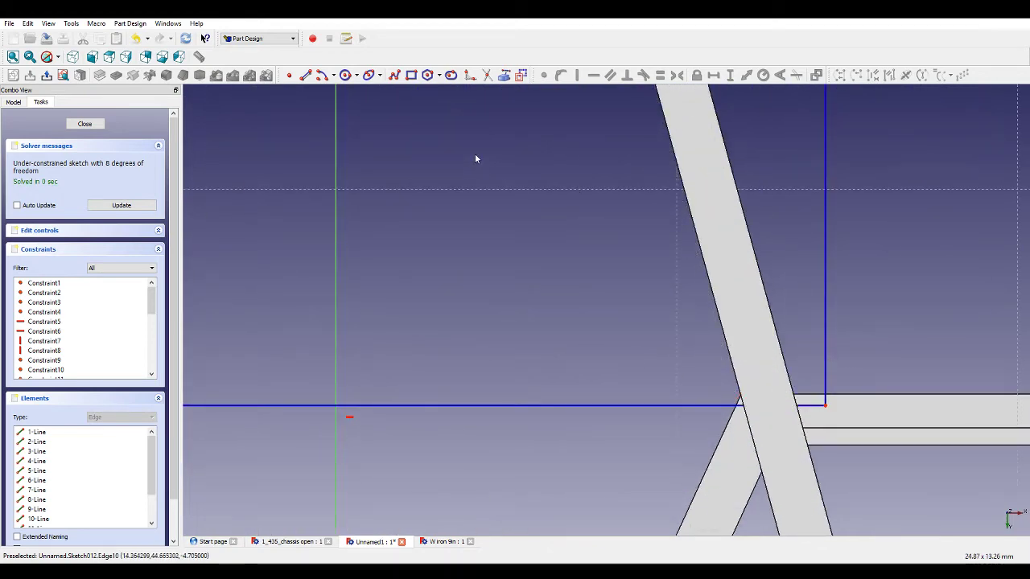
Draw a diagonal line from the right crossbar's inner lower corner to the origin and make its end coincident with the origin.
{"action": "left_click", "coordinate": [306, 75]}
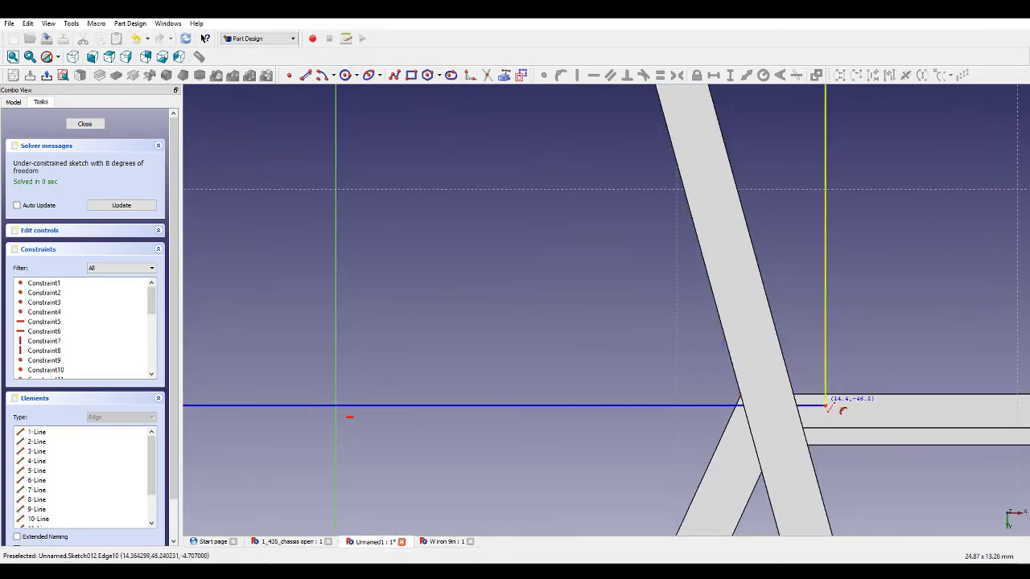
{"action": "left_click", "coordinate": [826, 407]}
{"action": "scroll", "coordinate": [827, 409], "scroll_direction": "down", "scroll_amount": 6}
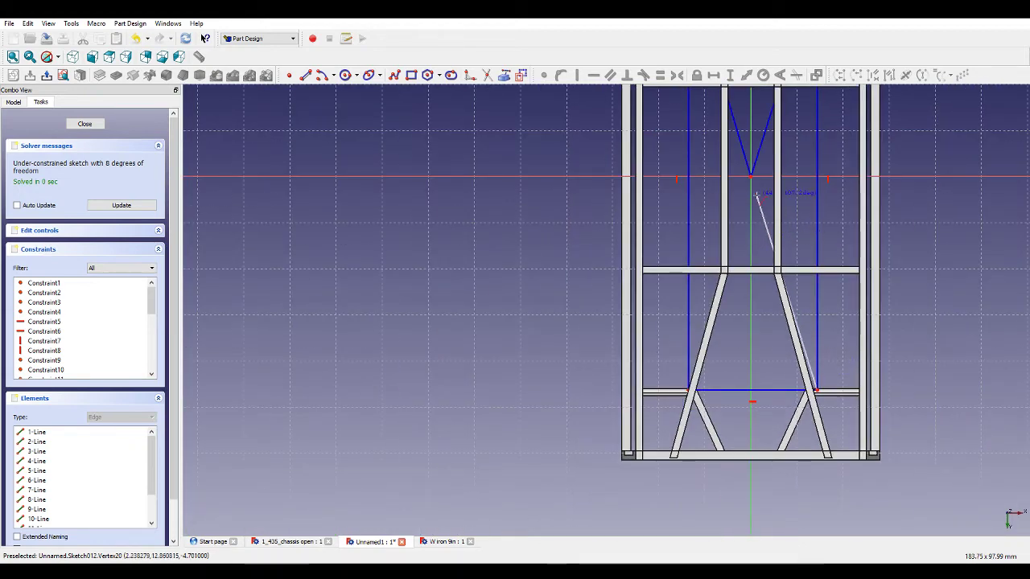
{"action": "left_click", "coordinate": [750, 177]}
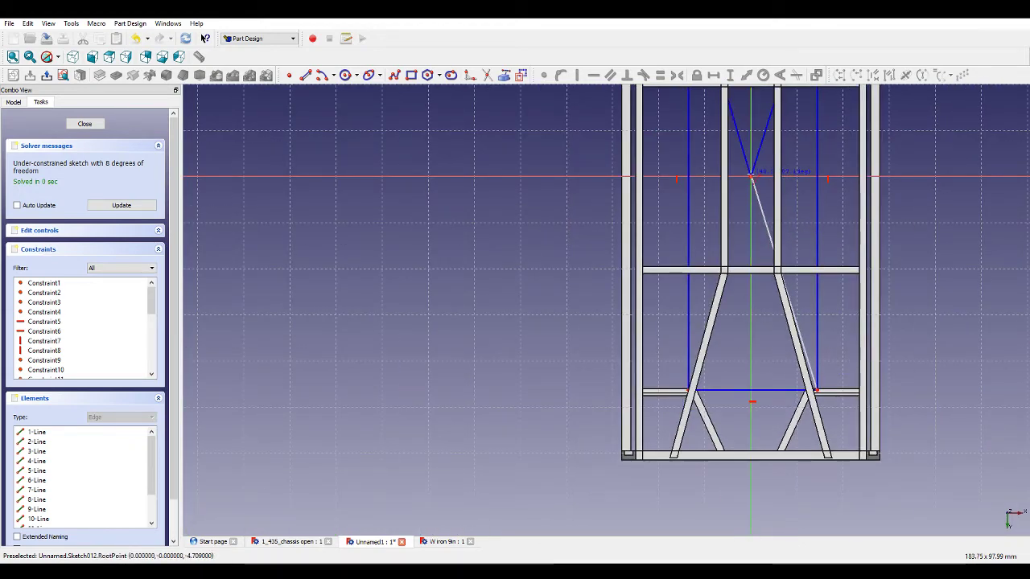
{"action": "scroll", "coordinate": [771, 193], "scroll_direction": "up", "scroll_amount": 10}
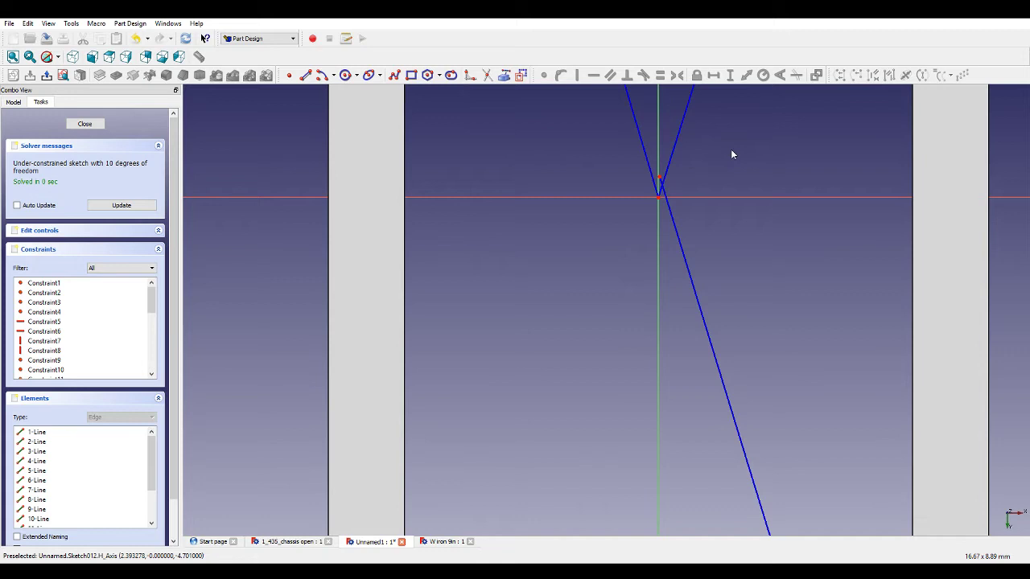
{"action": "left_click", "coordinate": [658, 179]}
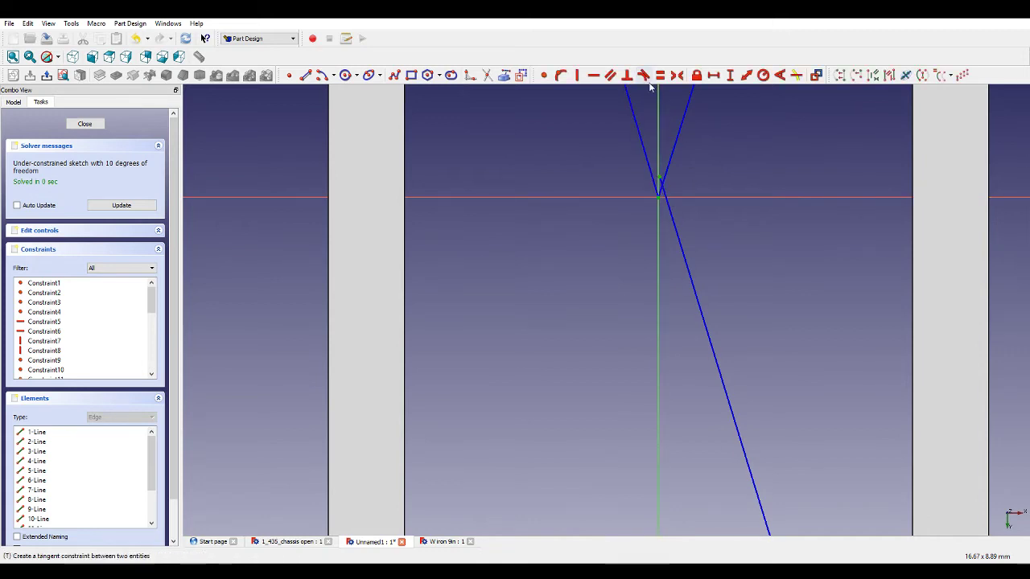
{"action": "left_click", "coordinate": [542, 75]}
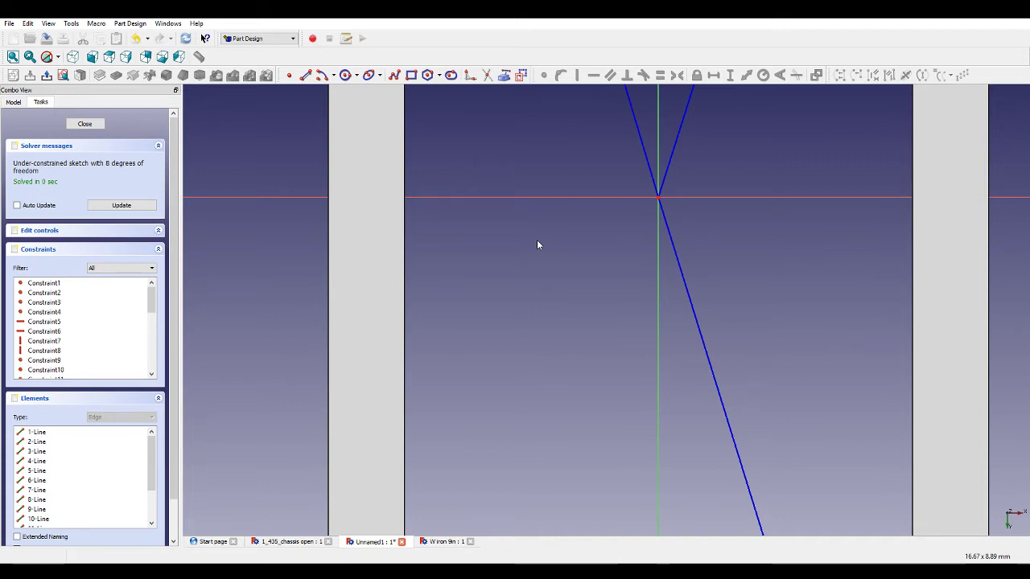
Draw thin rectangles along the right and left crossbar segments, from each inner corner out to the side rails.
{"action": "scroll", "coordinate": [553, 274], "scroll_direction": "down", "scroll_amount": 15}
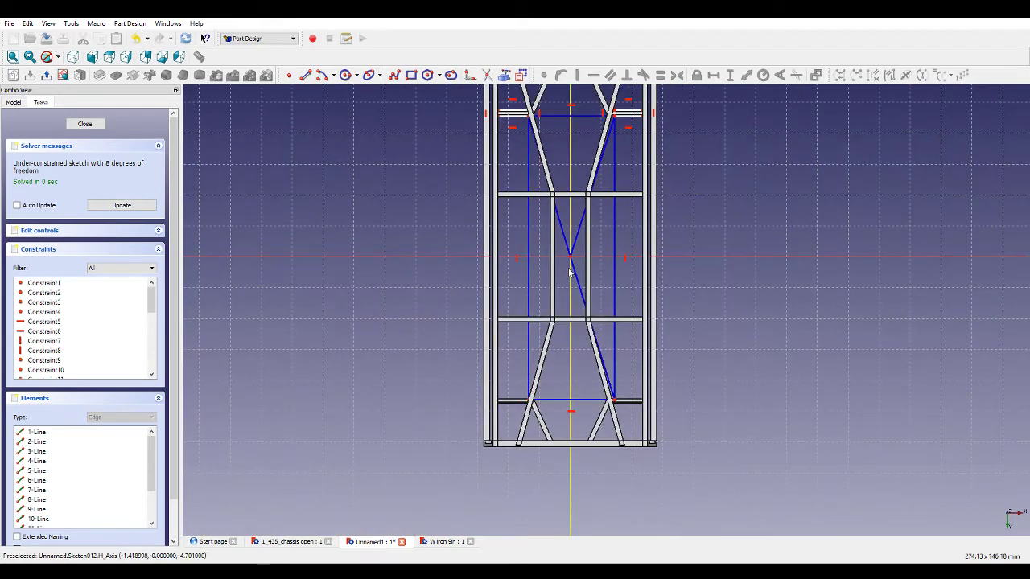
{"action": "scroll", "coordinate": [554, 412], "scroll_direction": "up", "scroll_amount": 5}
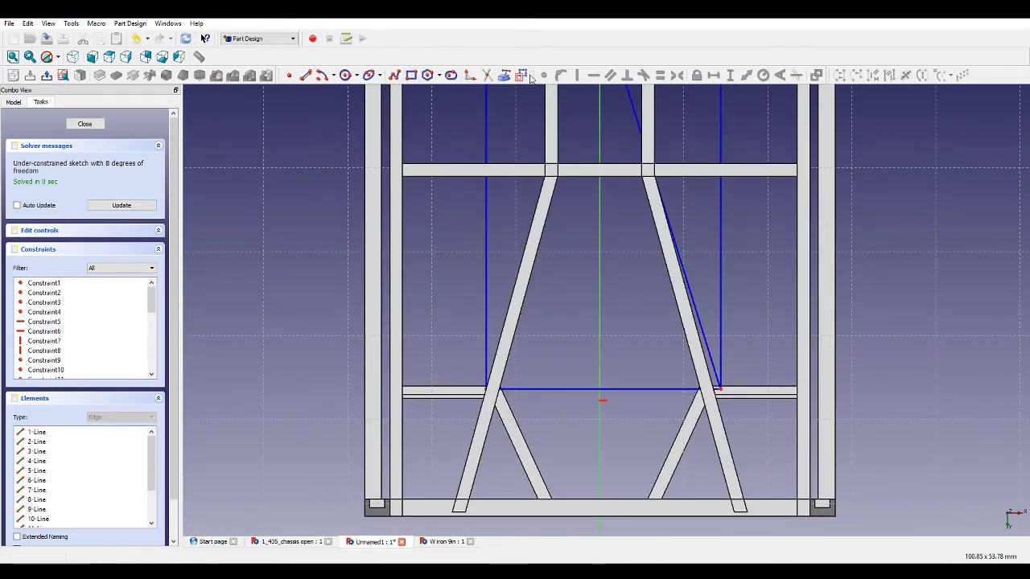
{"action": "left_click", "coordinate": [411, 74]}
{"action": "scroll", "coordinate": [785, 404], "scroll_direction": "up", "scroll_amount": 4}
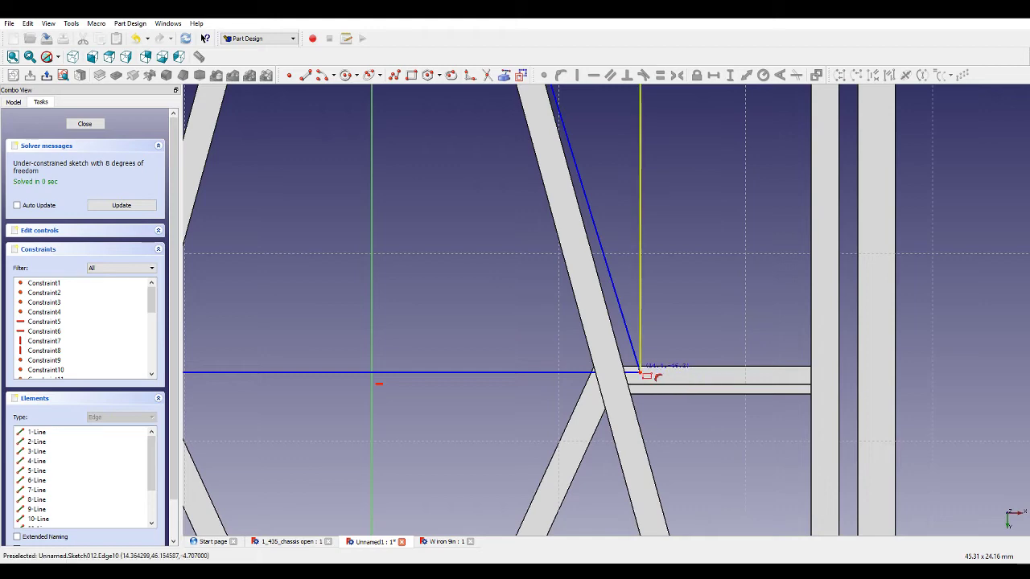
{"action": "left_click", "coordinate": [640, 372]}
{"action": "left_click", "coordinate": [812, 392]}
{"action": "scroll", "coordinate": [814, 393], "scroll_direction": "down", "scroll_amount": 5}
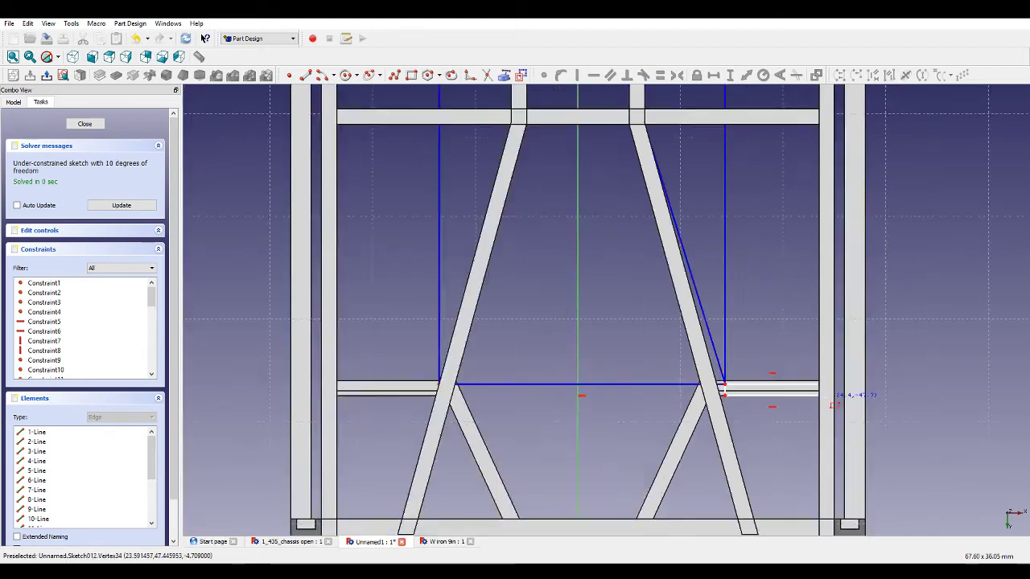
{"action": "scroll", "coordinate": [549, 391], "scroll_direction": "up", "scroll_amount": 4}
{"action": "left_click", "coordinate": [606, 384]}
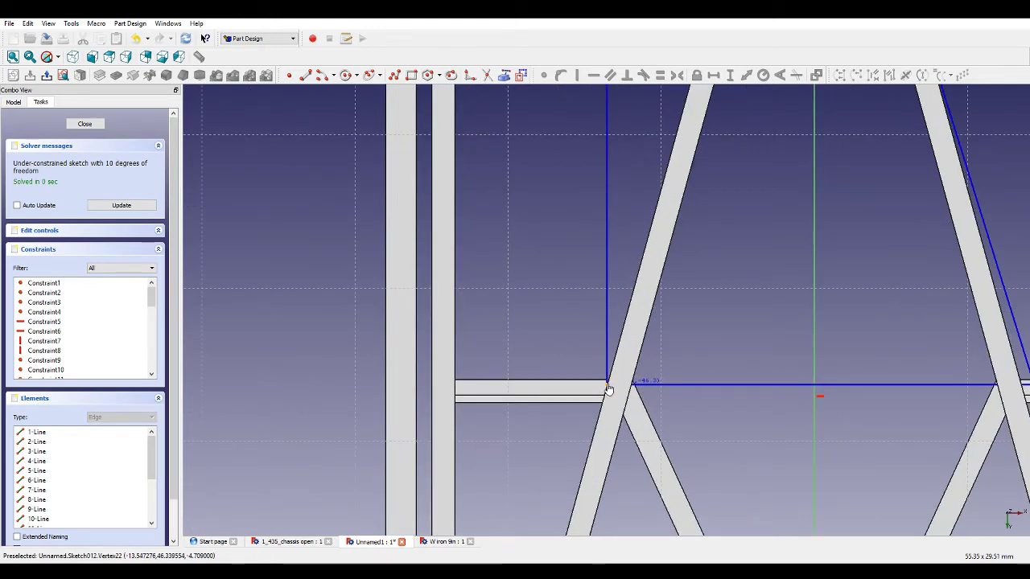
{"action": "left_click", "coordinate": [456, 400]}
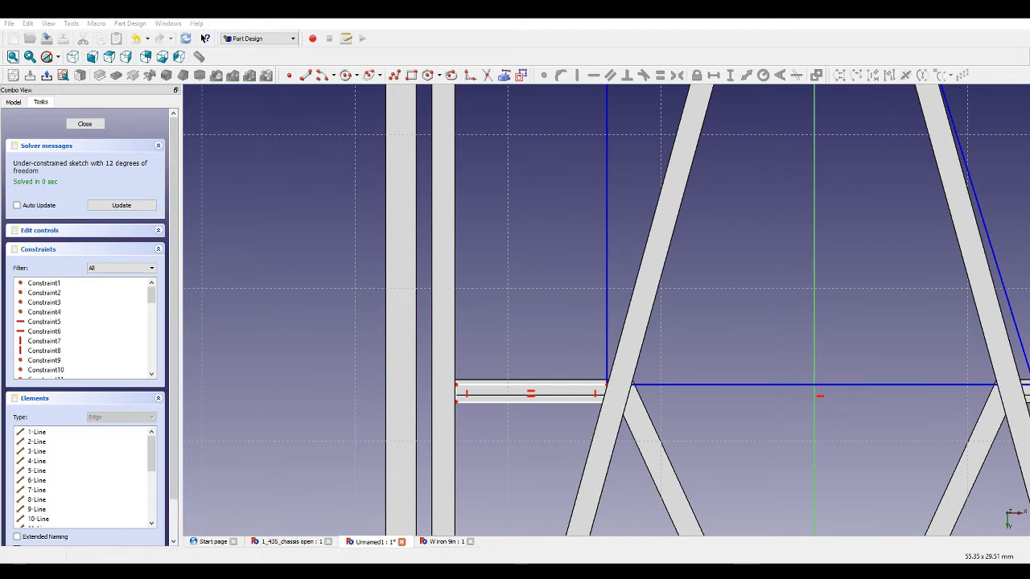
Add a vertical distance constraint on the left crossbar rectangle's outer upper corner.
{"action": "scroll", "coordinate": [654, 333], "scroll_direction": "down", "scroll_amount": 3}
{"action": "scroll", "coordinate": [573, 338], "scroll_direction": "up", "scroll_amount": 2}
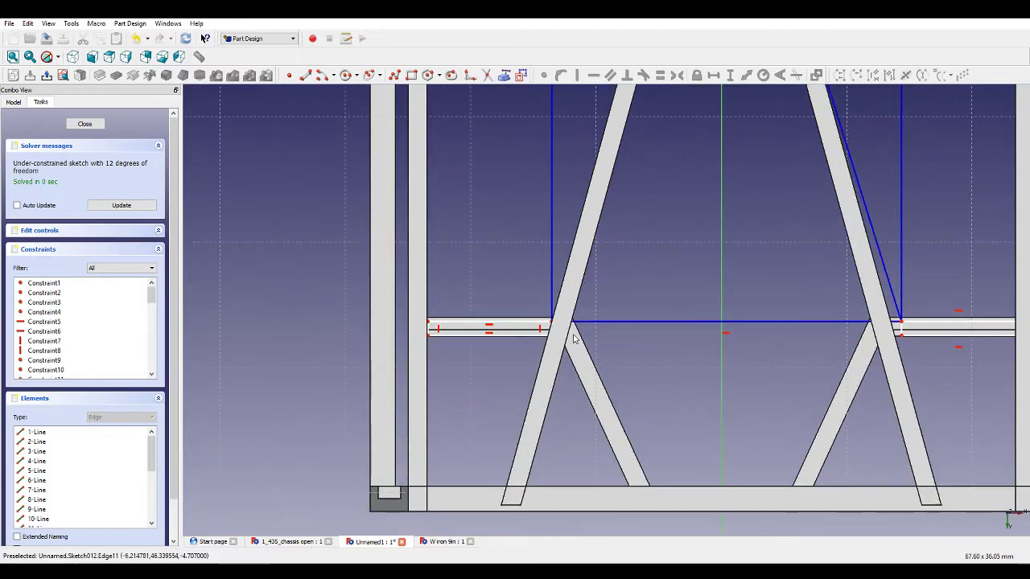
{"action": "mouse_move", "coordinate": [542, 326]}
{"action": "left_mouse_down"}
{"action": "mouse_move", "coordinate": [534, 324]}
{"action": "mouse_move", "coordinate": [545, 324]}
{"action": "left_mouse_up"}
{"action": "left_click", "coordinate": [431, 322]}
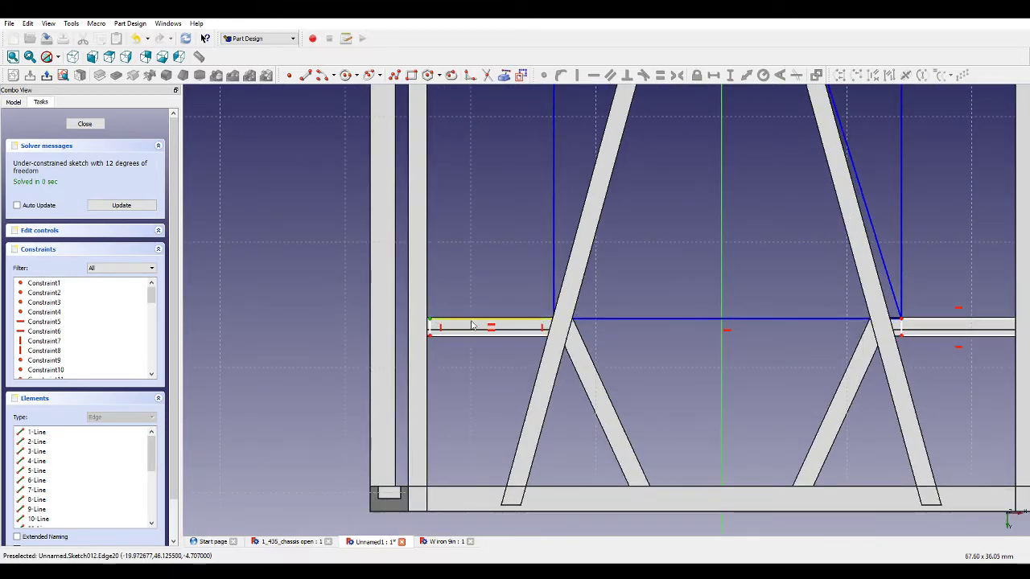
{"action": "scroll", "coordinate": [656, 290], "scroll_direction": "up", "scroll_amount": 2}
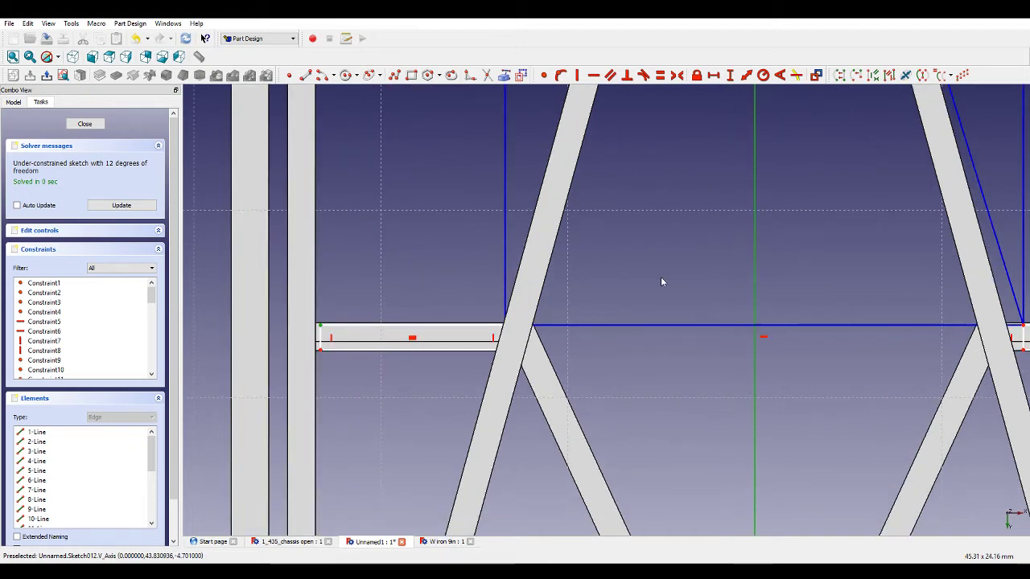
{"action": "left_click", "coordinate": [728, 74]}
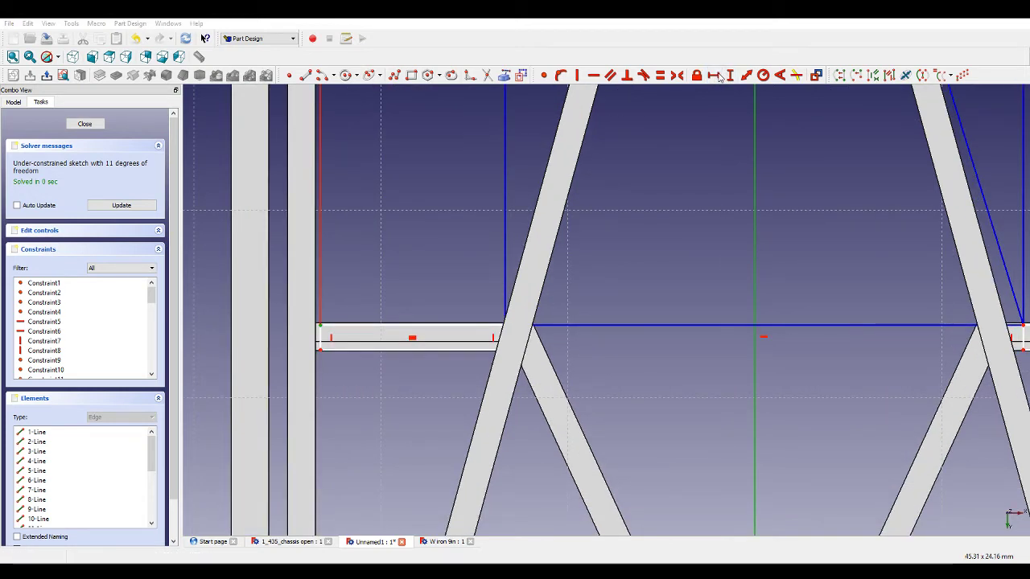
{"action": "key", "text": "Return"}
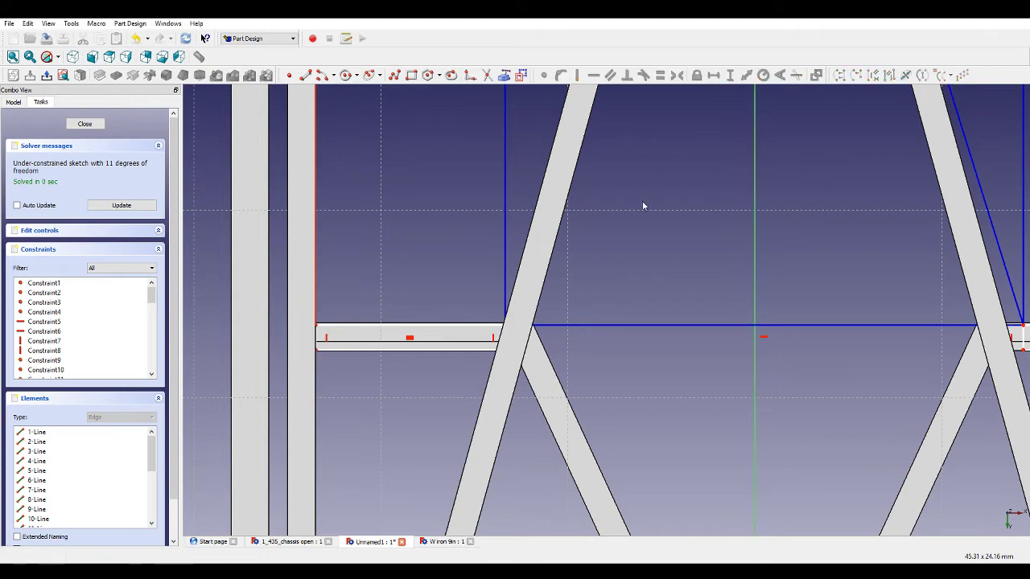
Make both legs of the V and the diagonal line below the origin equal in length.
{"action": "mouse_move", "coordinate": [583, 323]}
{"action": "left_mouse_down"}
{"action": "mouse_move", "coordinate": [579, 330]}
{"action": "mouse_move", "coordinate": [583, 321]}
{"action": "left_mouse_up"}
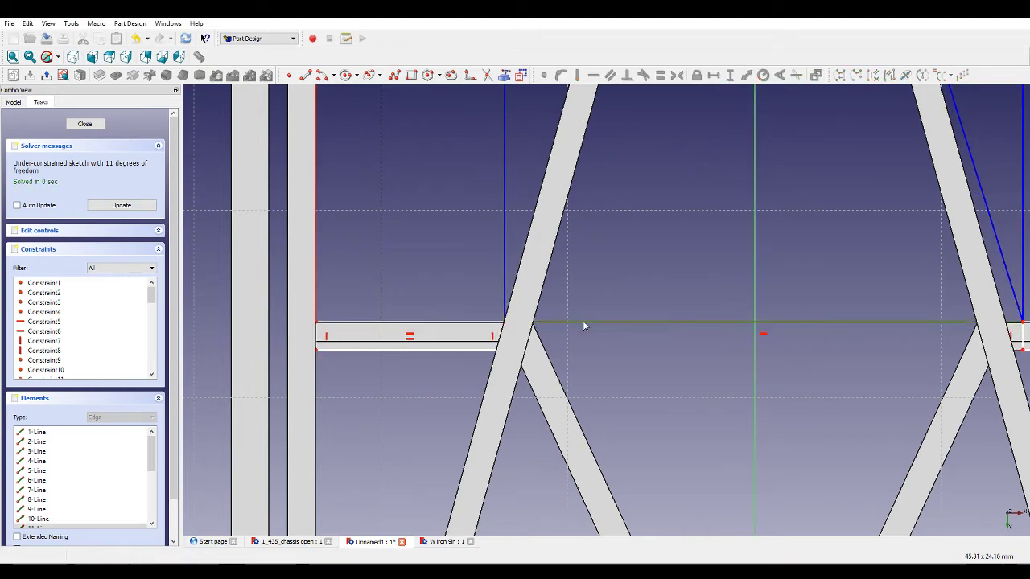
{"action": "left_click", "coordinate": [680, 218]}
{"action": "scroll", "coordinate": [716, 242], "scroll_direction": "down", "scroll_amount": 11}
{"action": "scroll", "coordinate": [726, 121], "scroll_direction": "up", "scroll_amount": 3}
{"action": "scroll", "coordinate": [726, 122], "scroll_direction": "up", "scroll_amount": 2}
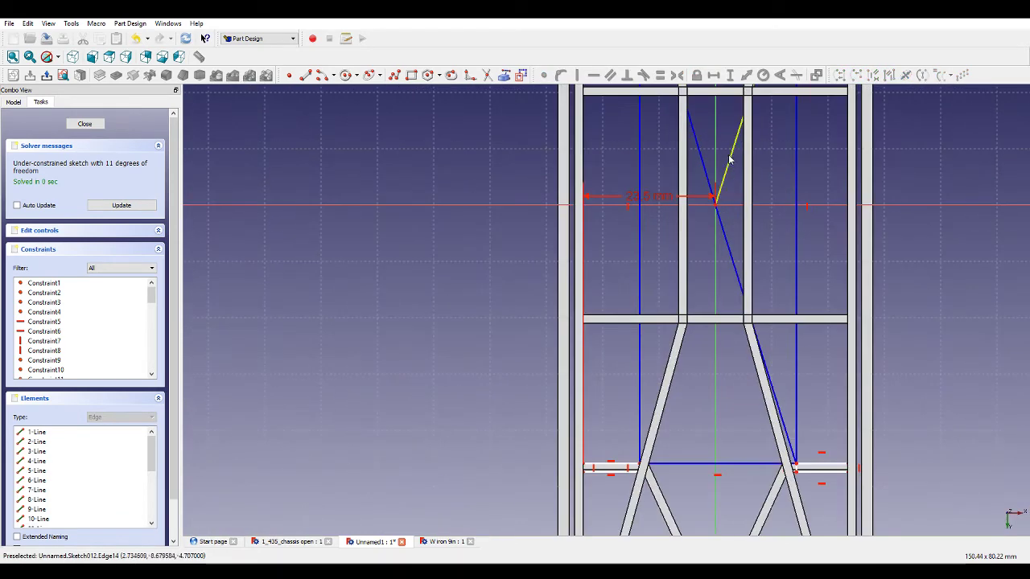
{"action": "left_click", "coordinate": [729, 158]}
{"action": "left_click", "coordinate": [718, 217]}
{"action": "left_click", "coordinate": [702, 170]}
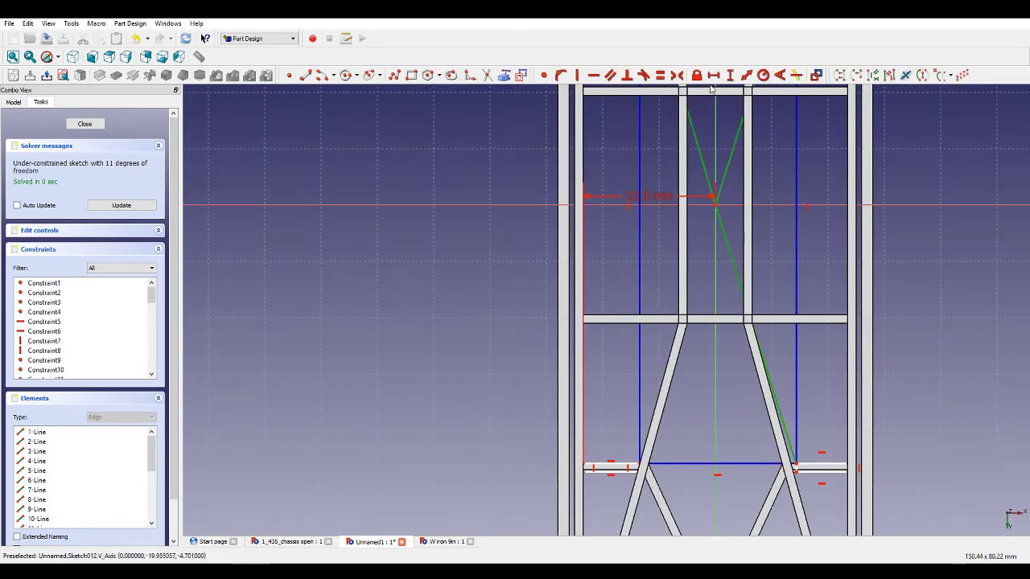
{"action": "left_click", "coordinate": [660, 75]}
Set the tall rectangle's bottom edge length to 26.5 mm.
{"action": "scroll", "coordinate": [698, 246], "scroll_direction": "down", "scroll_amount": 3}
{"action": "scroll", "coordinate": [693, 386], "scroll_direction": "up", "scroll_amount": 8}
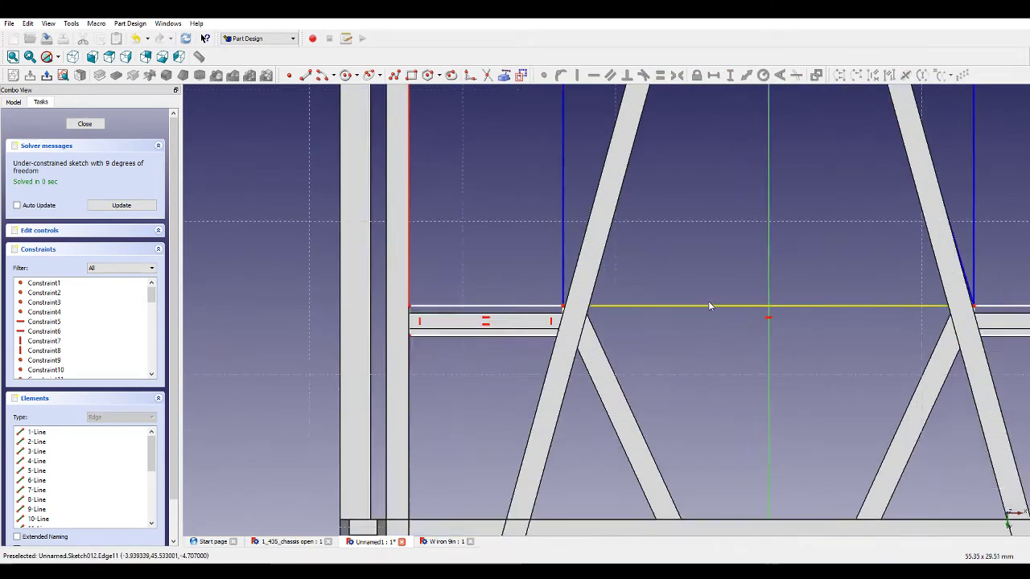
{"action": "left_click", "coordinate": [636, 315]}
{"action": "left_click", "coordinate": [714, 74]}
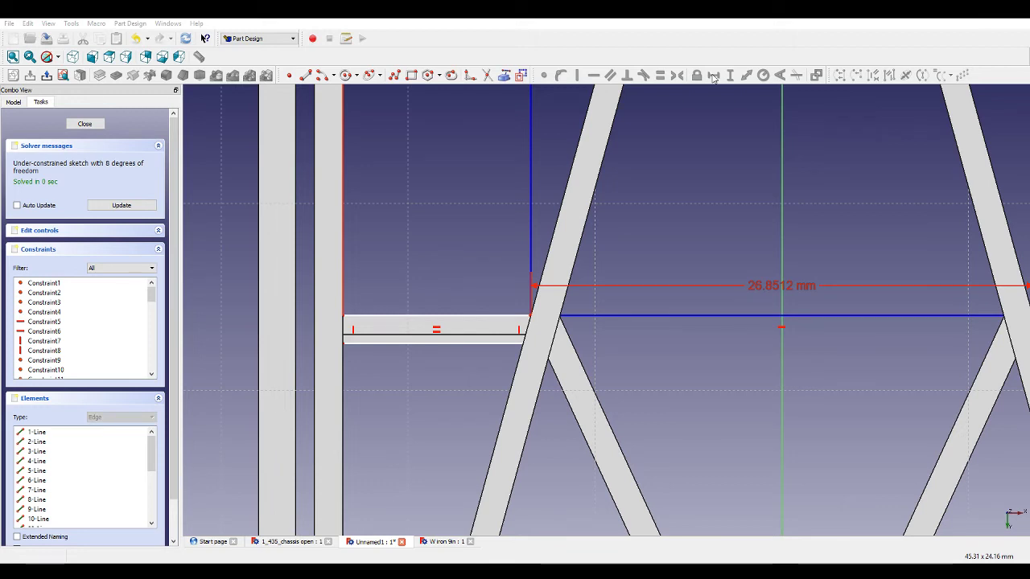
{"action": "type", "text": "26.5"}
{"action": "key", "text": "Return"}
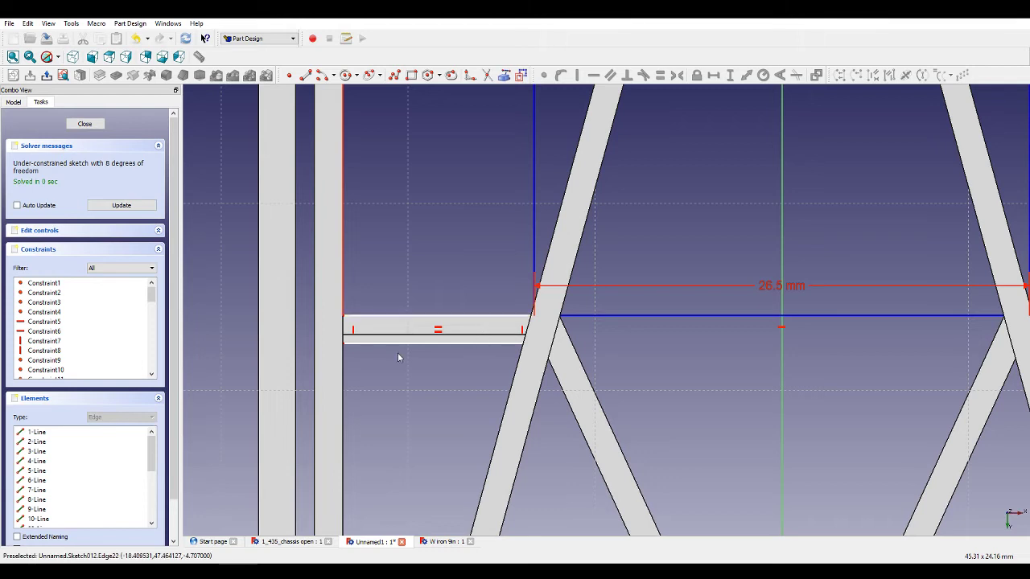
Set the left crossbar rectangle's height to 1.5 mm.
{"action": "scroll", "coordinate": [364, 336], "scroll_direction": "up", "scroll_amount": 3}
{"action": "left_click", "coordinate": [328, 319]}
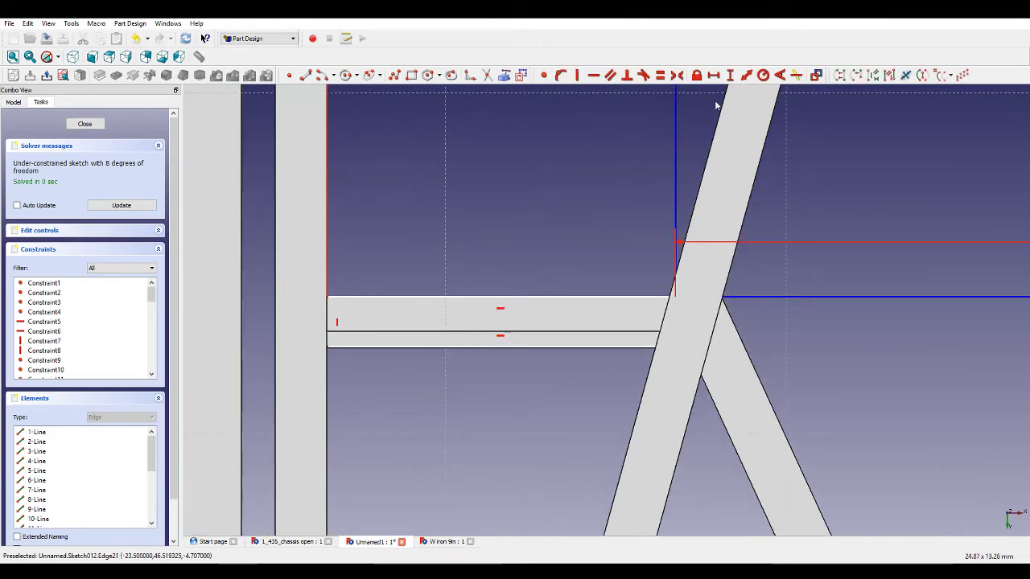
{"action": "left_click", "coordinate": [729, 76]}
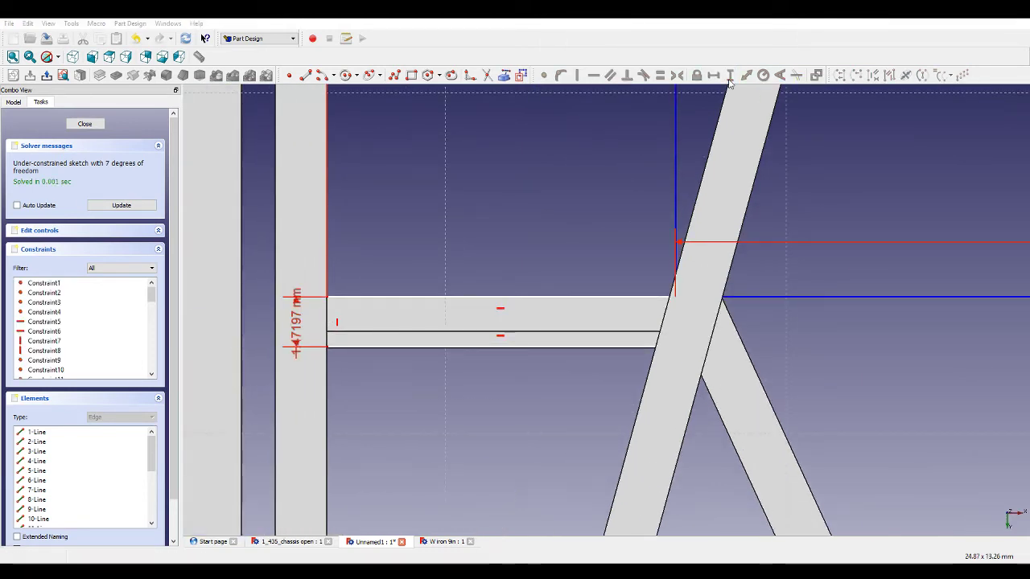
{"action": "type", "text": "1.5"}
{"action": "key", "text": "Return"}
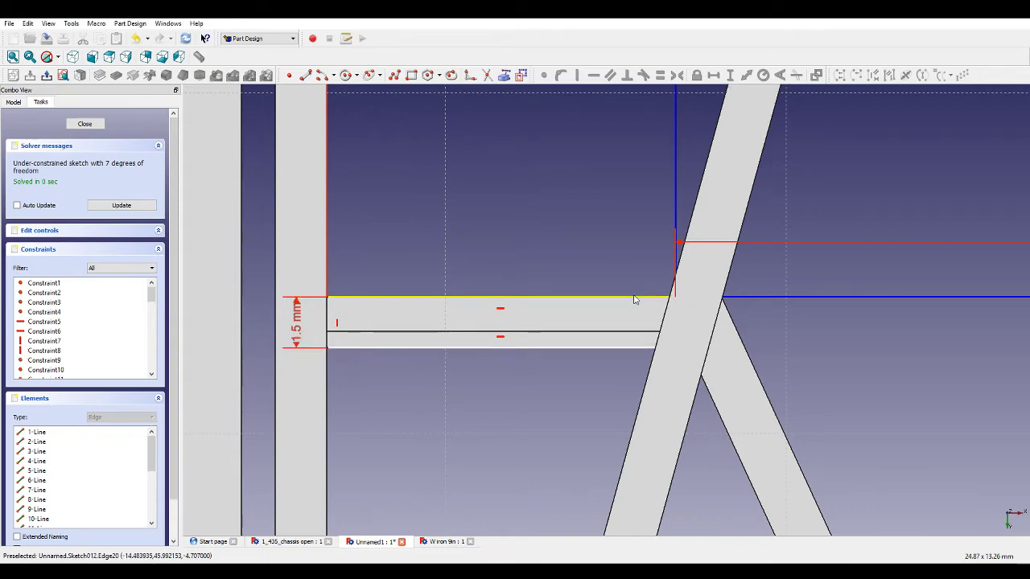
Add a vertical distance constraint to the diagonal line running down from the origin.
{"action": "left_click_drag", "start_coordinate": [630, 298], "coordinate": [627, 300]}
{"action": "scroll", "coordinate": [627, 300], "scroll_direction": "down", "scroll_amount": 6}
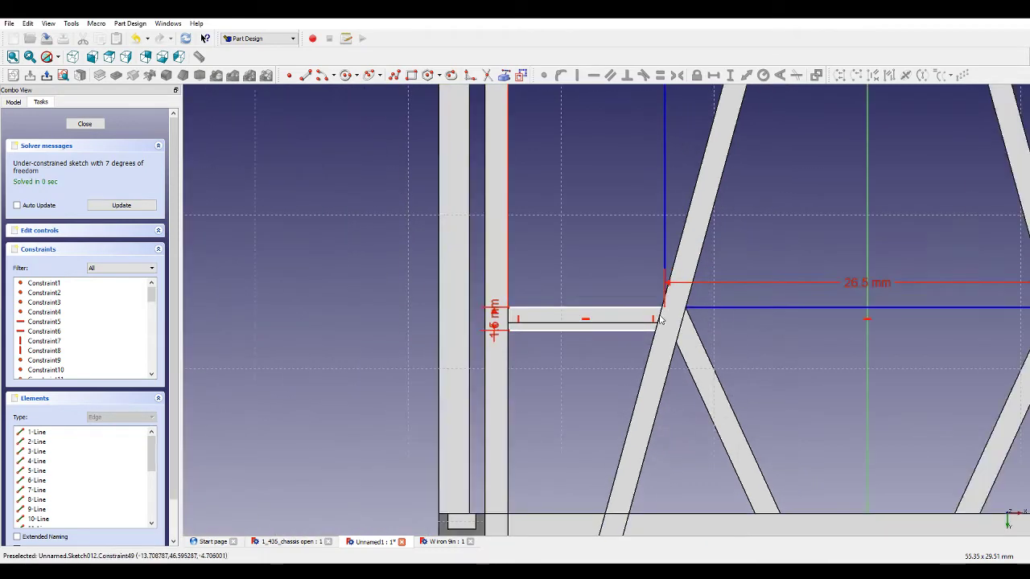
{"action": "scroll", "coordinate": [716, 169], "scroll_direction": "up", "scroll_amount": 2}
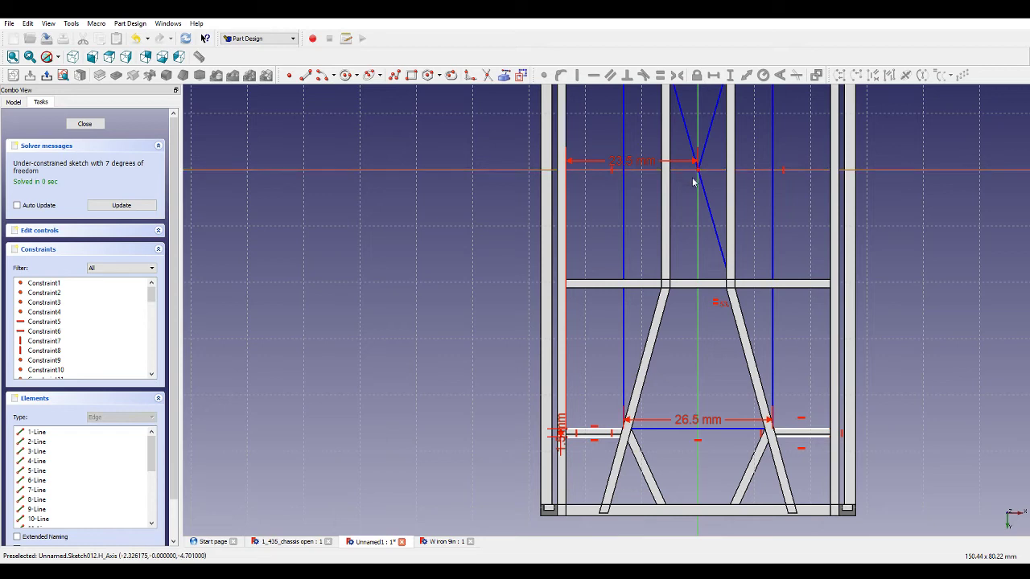
{"action": "left_click", "coordinate": [702, 188]}
{"action": "left_click", "coordinate": [731, 76]}
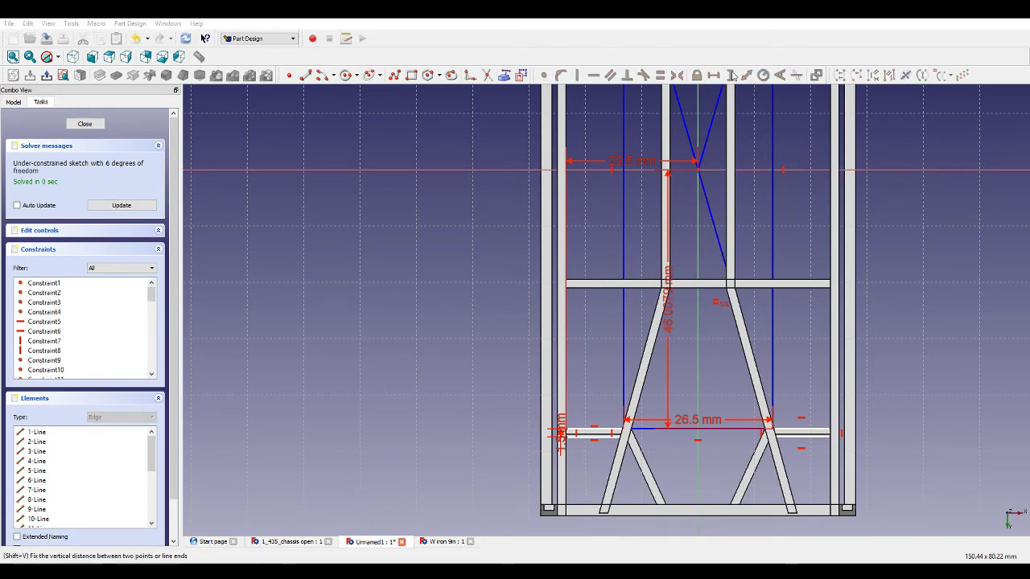
{"action": "scroll", "coordinate": [722, 394], "scroll_direction": "down", "scroll_amount": 2}
{"action": "scroll", "coordinate": [723, 394], "scroll_direction": "down", "scroll_amount": 1}
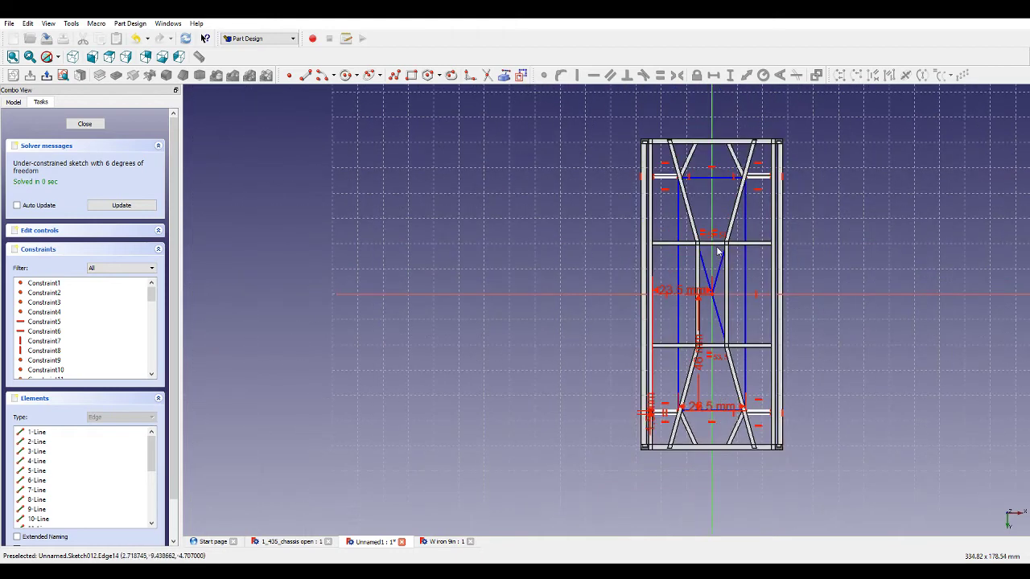
{"action": "scroll", "coordinate": [683, 142], "scroll_direction": "up", "scroll_amount": 3}
{"action": "scroll", "coordinate": [706, 127], "scroll_direction": "up", "scroll_amount": 2}
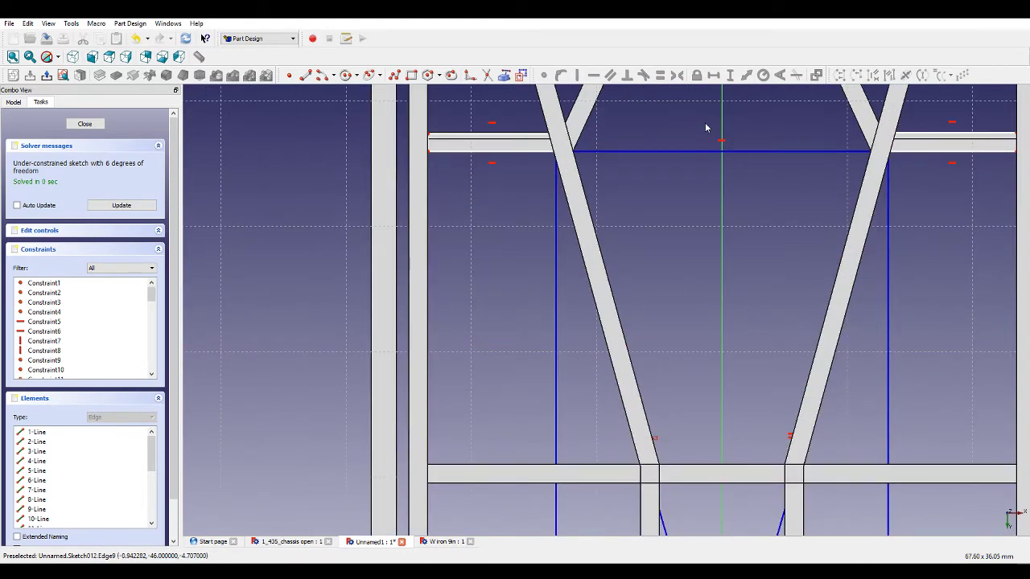
Make the top edges of the left and right crossbar rectangles equal in length.
{"action": "left_click", "coordinate": [540, 150]}
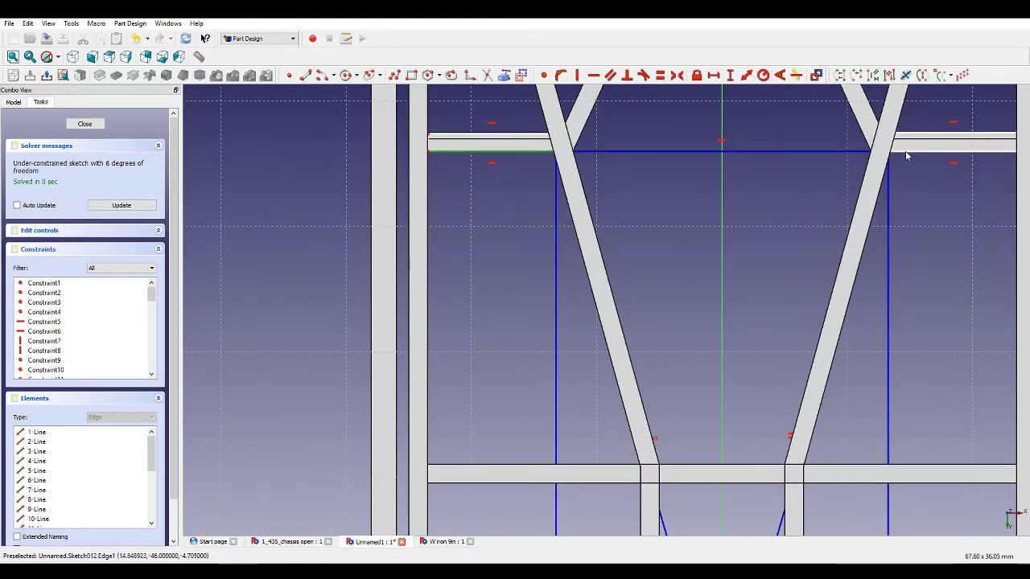
{"action": "left_click", "coordinate": [905, 150]}
{"action": "scroll", "coordinate": [901, 203], "scroll_direction": "down", "scroll_amount": 3}
{"action": "scroll", "coordinate": [853, 383], "scroll_direction": "down", "scroll_amount": 4}
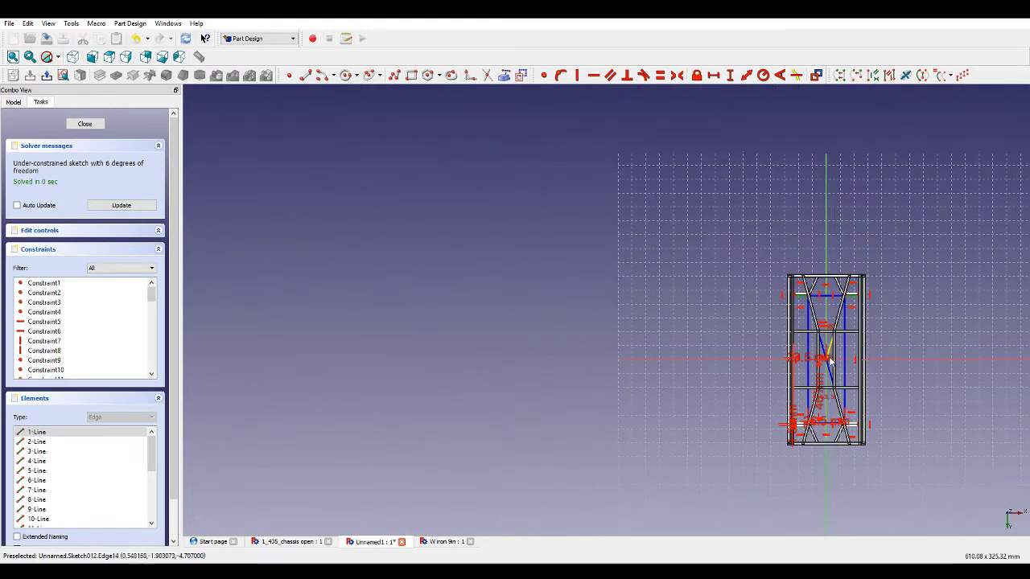
{"action": "scroll", "coordinate": [665, 379], "scroll_direction": "up", "scroll_amount": 9}
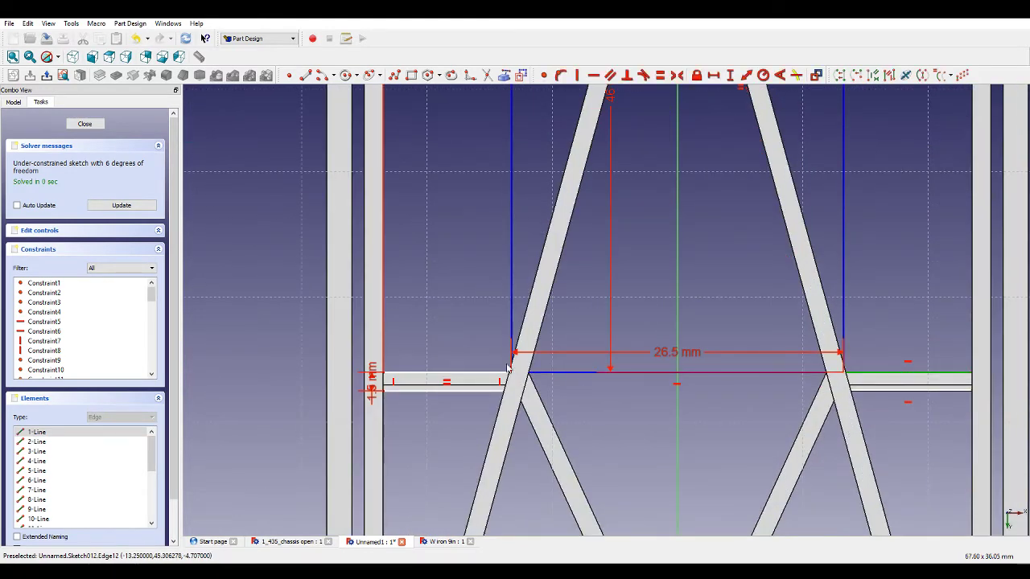
{"action": "left_click", "coordinate": [496, 372]}
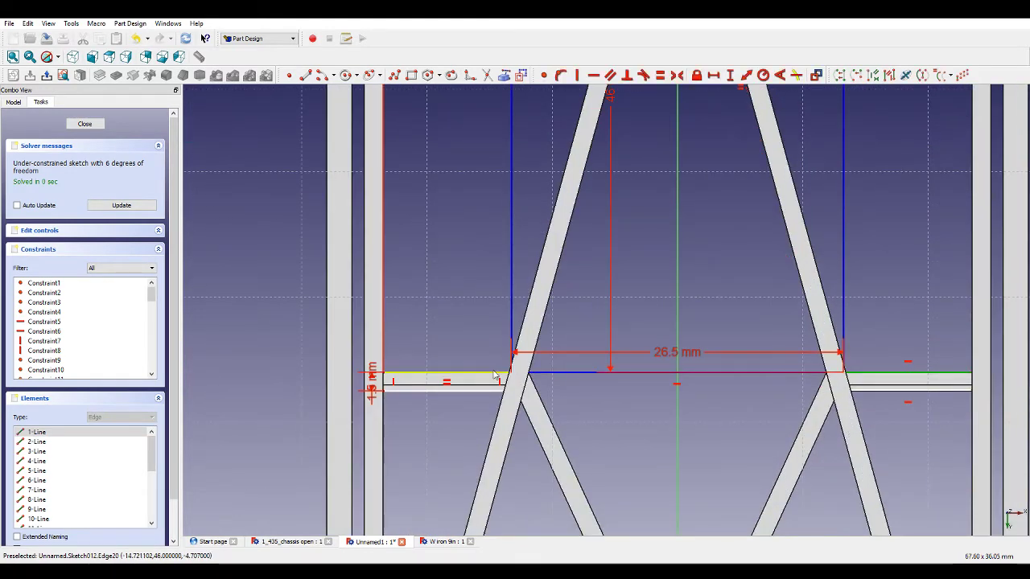
{"action": "left_click", "coordinate": [660, 74]}
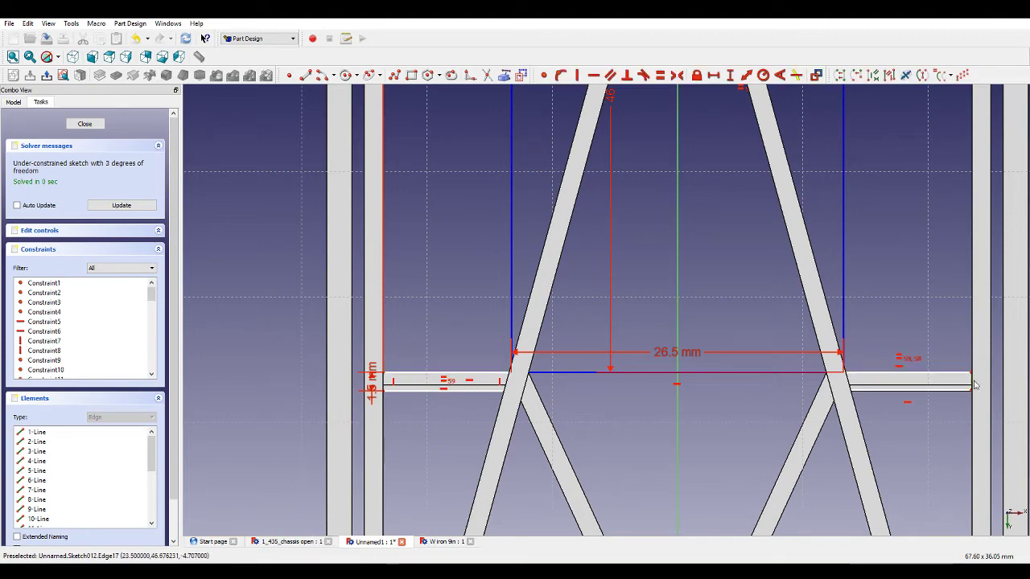
Switch to wireframe display and make the right crossbar's end edge equal to the left crossbar's height.
{"action": "scroll", "coordinate": [536, 404], "scroll_direction": "up", "scroll_amount": 3}
{"action": "scroll", "coordinate": [364, 374], "scroll_direction": "down", "scroll_amount": 2}
{"action": "scroll", "coordinate": [346, 368], "scroll_direction": "up", "scroll_amount": 2}
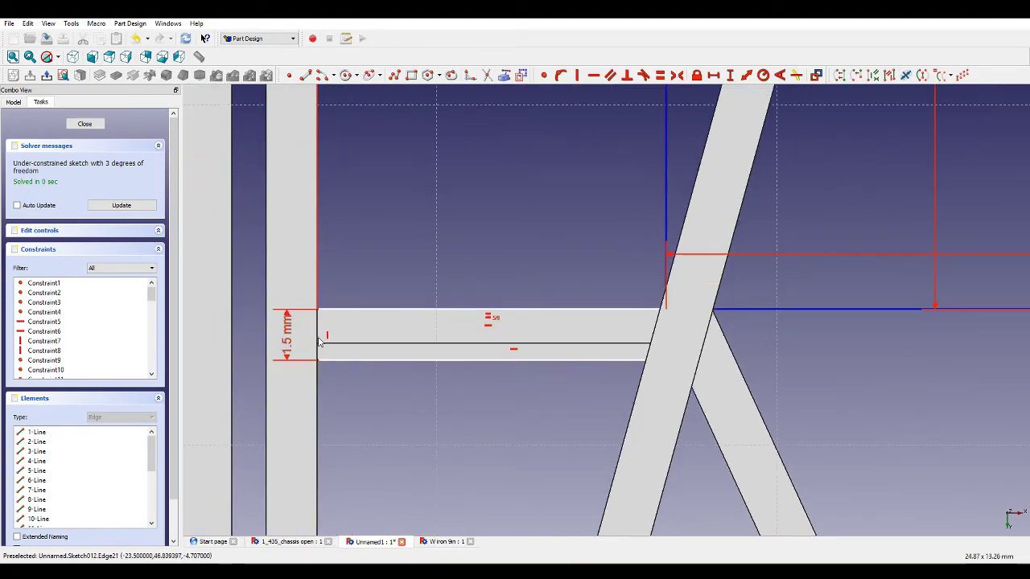
{"action": "scroll", "coordinate": [319, 339], "scroll_direction": "down", "scroll_amount": 3}
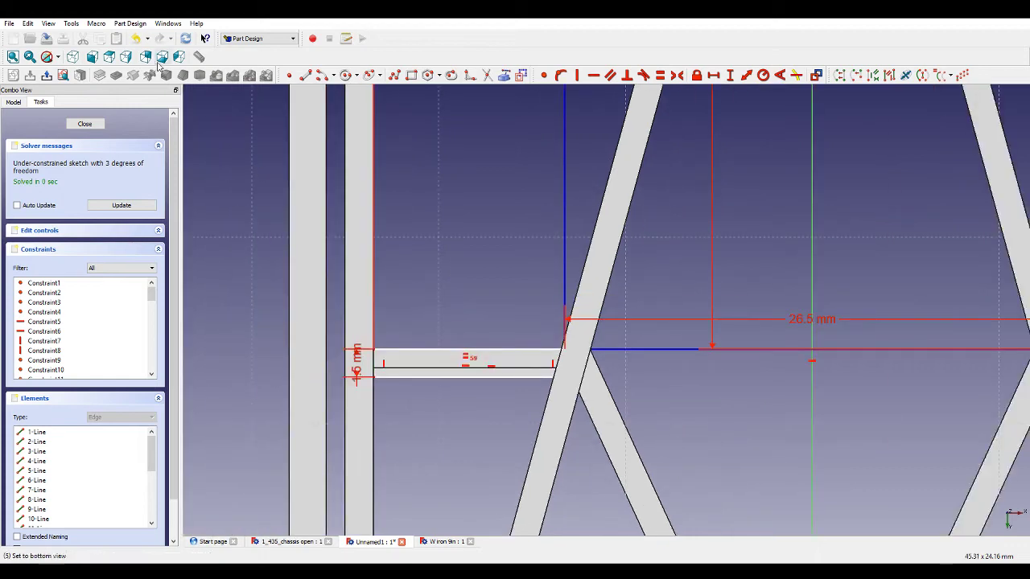
{"action": "left_click", "coordinate": [60, 57]}
{"action": "left_click", "coordinate": [60, 104]}
{"action": "scroll", "coordinate": [468, 418], "scroll_direction": "down", "scroll_amount": 11}
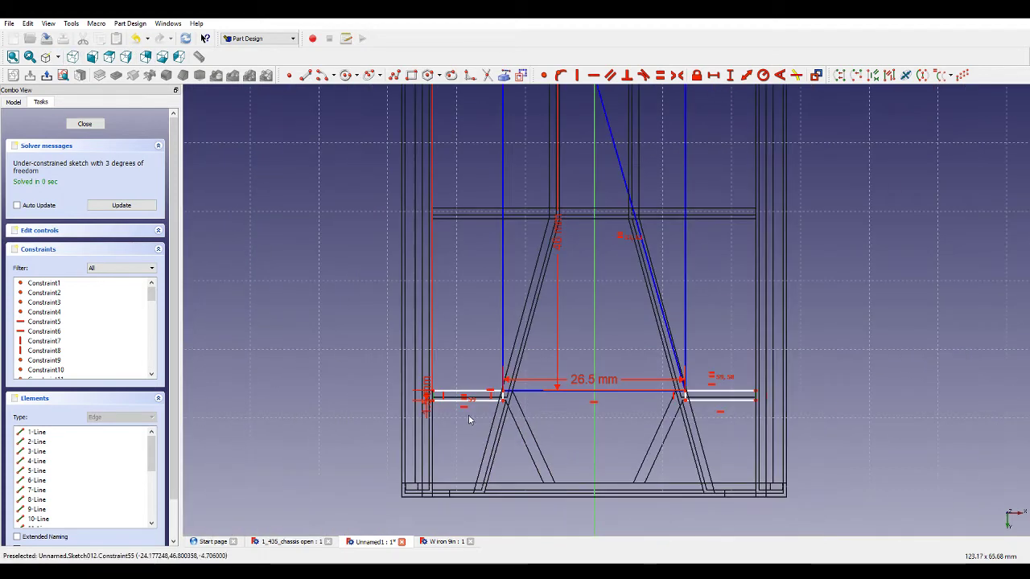
{"action": "scroll", "coordinate": [482, 207], "scroll_direction": "up", "scroll_amount": 10}
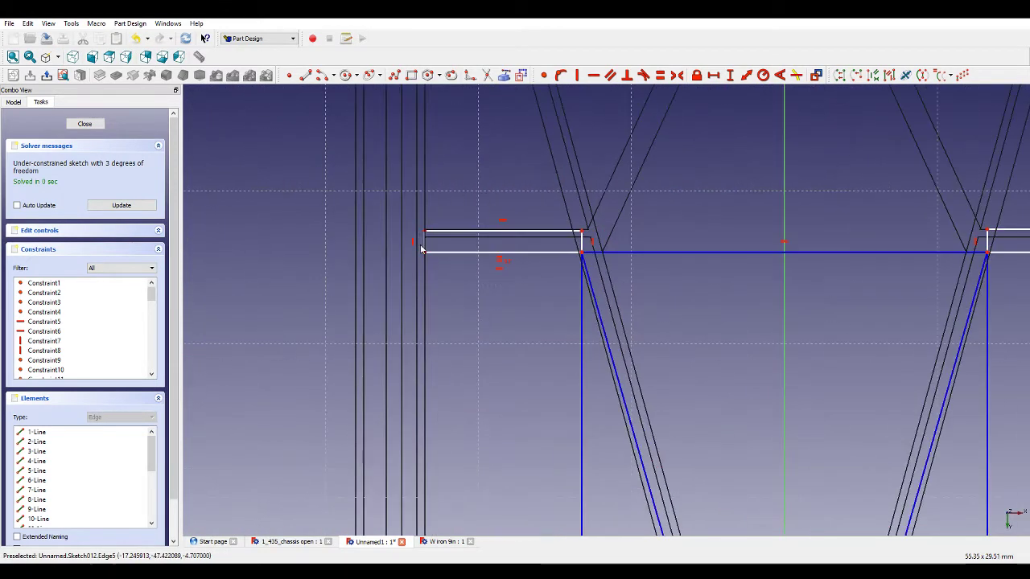
{"action": "scroll", "coordinate": [665, 278], "scroll_direction": "down", "scroll_amount": 3}
{"action": "scroll", "coordinate": [850, 251], "scroll_direction": "up", "scroll_amount": 3}
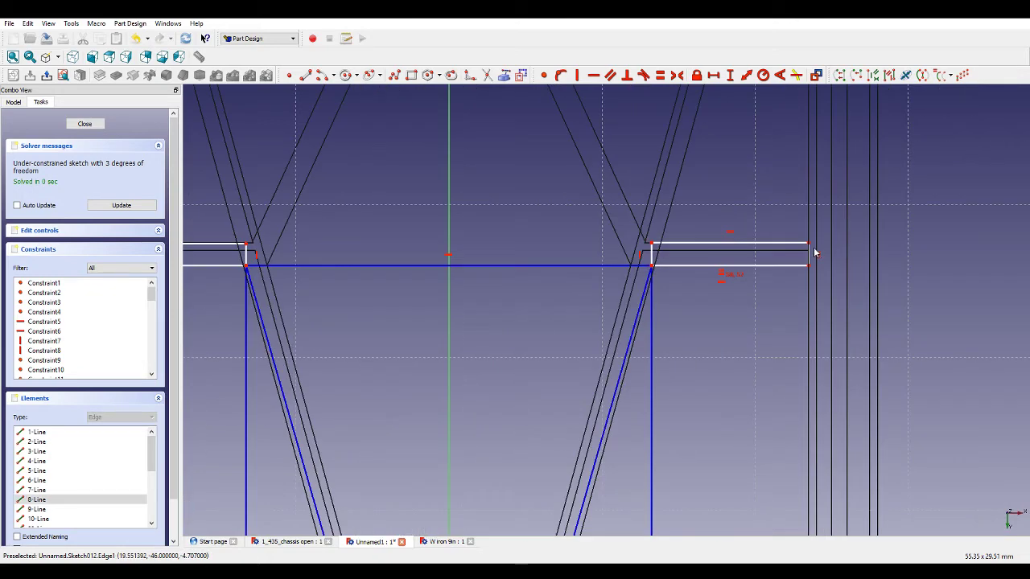
{"action": "left_click", "coordinate": [809, 249]}
{"action": "left_click", "coordinate": [656, 78]}
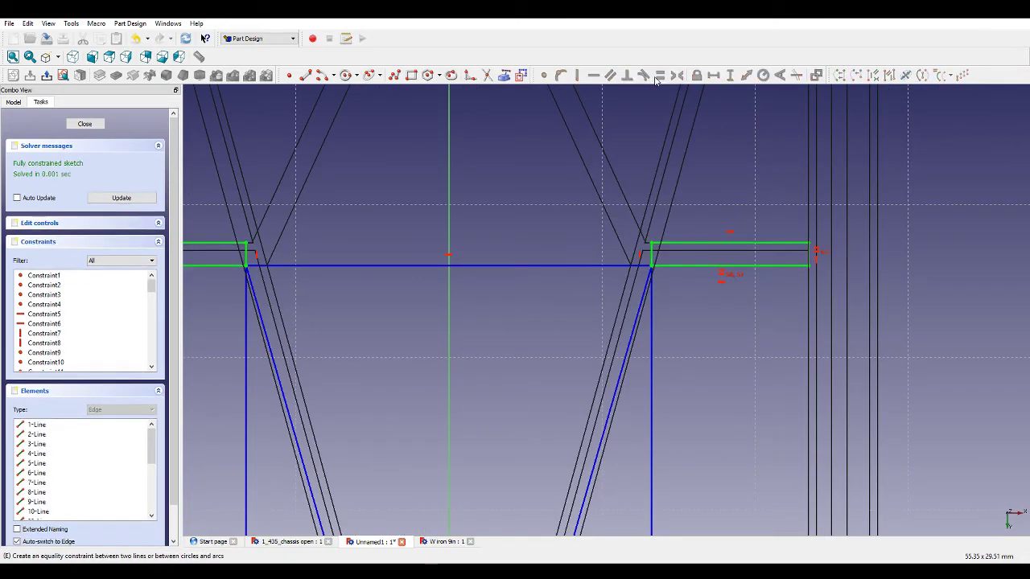
Close the fully constrained sketch.
{"action": "scroll", "coordinate": [732, 242], "scroll_direction": "down", "scroll_amount": 8}
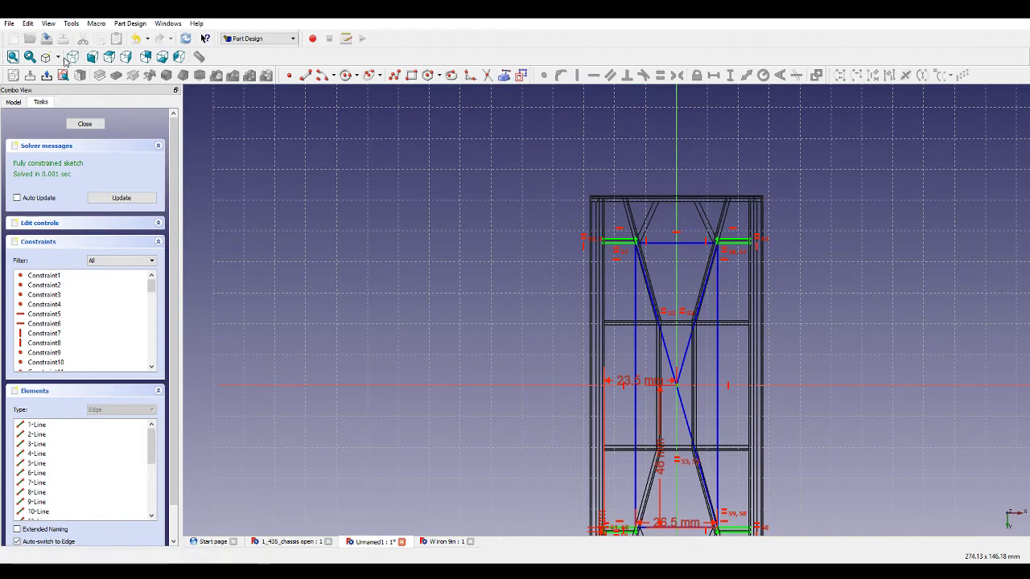
{"action": "scroll", "coordinate": [466, 278], "scroll_direction": "down", "scroll_amount": 2}
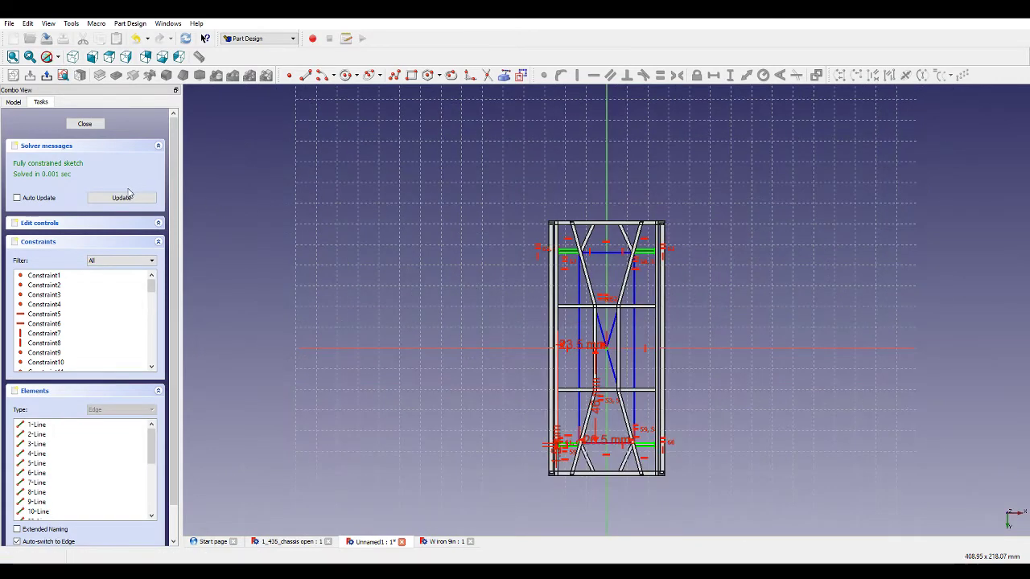
{"action": "left_click", "coordinate": [88, 125]}
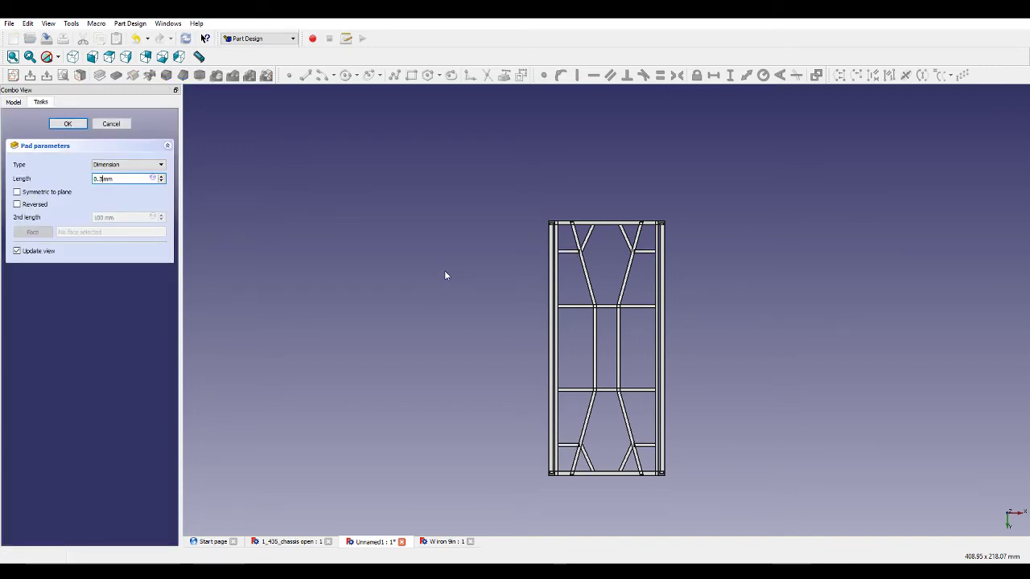
Pad the bracing sketch 0.3 mm.
{"action": "middle_click_drag", "start_coordinate": [701, 376], "coordinate": [736, 301]}
{"action": "scroll", "coordinate": [621, 274], "scroll_direction": "up", "scroll_amount": 6}
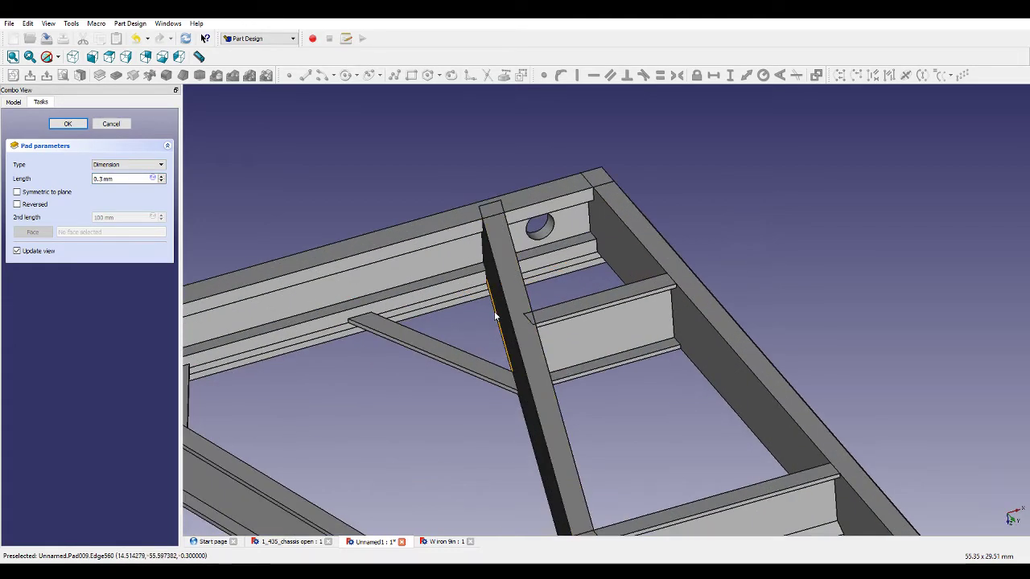
{"action": "scroll", "coordinate": [622, 278], "scroll_direction": "down", "scroll_amount": 2}
{"action": "middle_click_drag", "start_coordinate": [621, 268], "coordinate": [580, 230]}
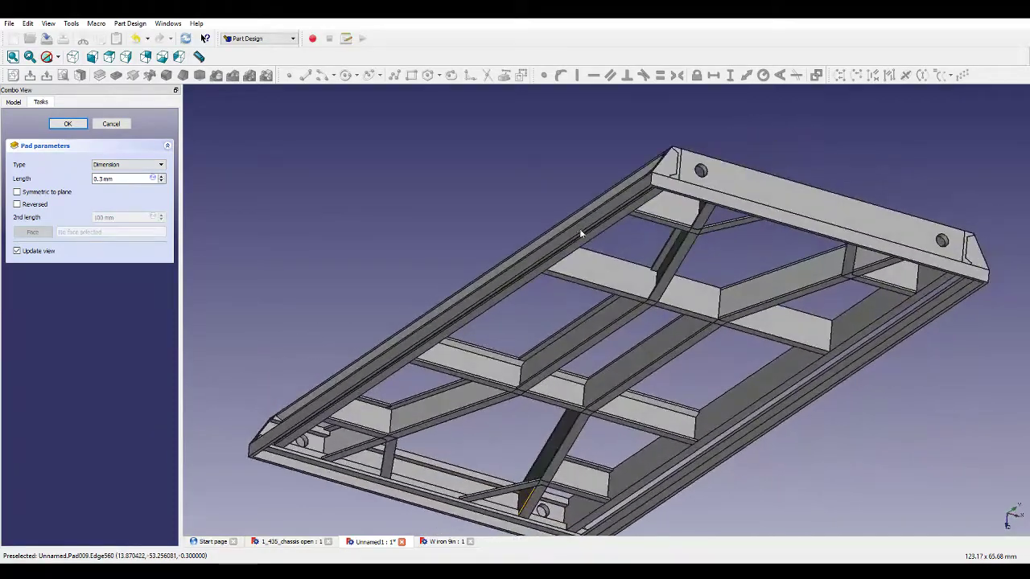
{"action": "scroll", "coordinate": [413, 404], "scroll_direction": "up", "scroll_amount": 4}
{"action": "scroll", "coordinate": [359, 456], "scroll_direction": "up", "scroll_amount": 3}
{"action": "scroll", "coordinate": [359, 456], "scroll_direction": "down", "scroll_amount": 12}
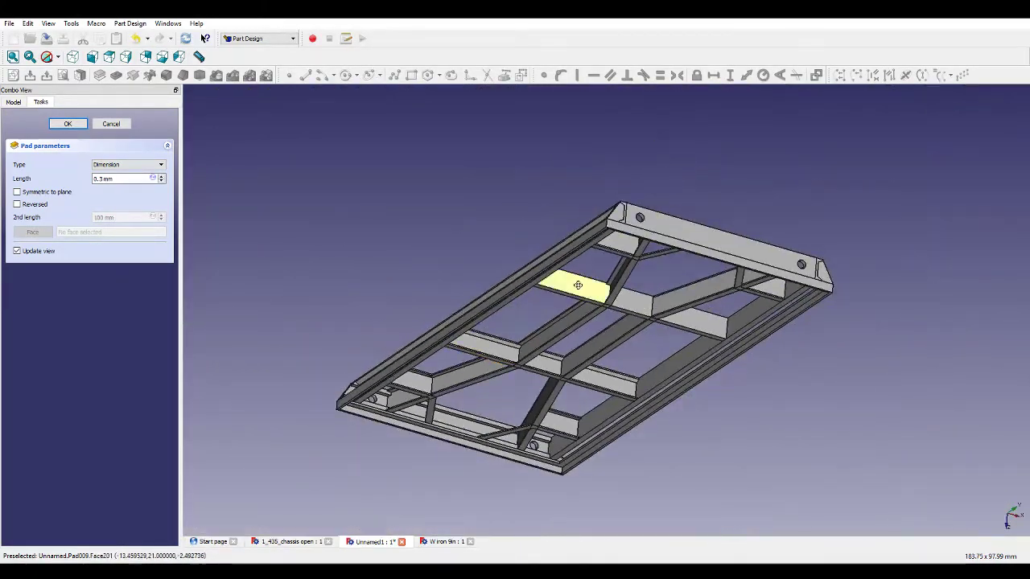
{"action": "middle_click_drag", "start_coordinate": [577, 285], "coordinate": [458, 285]}
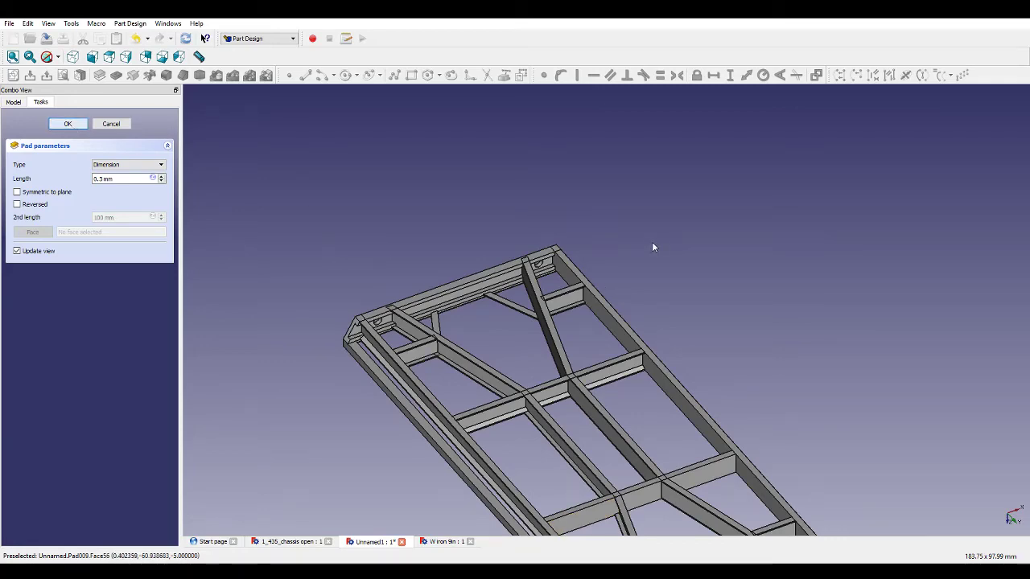
{"action": "key", "text": "Return"}
Inspect the padded chassis frame from several angles.
{"action": "middle_click_drag", "start_coordinate": [717, 240], "coordinate": [758, 220]}
{"action": "scroll", "coordinate": [735, 230], "scroll_direction": "down", "scroll_amount": 3}
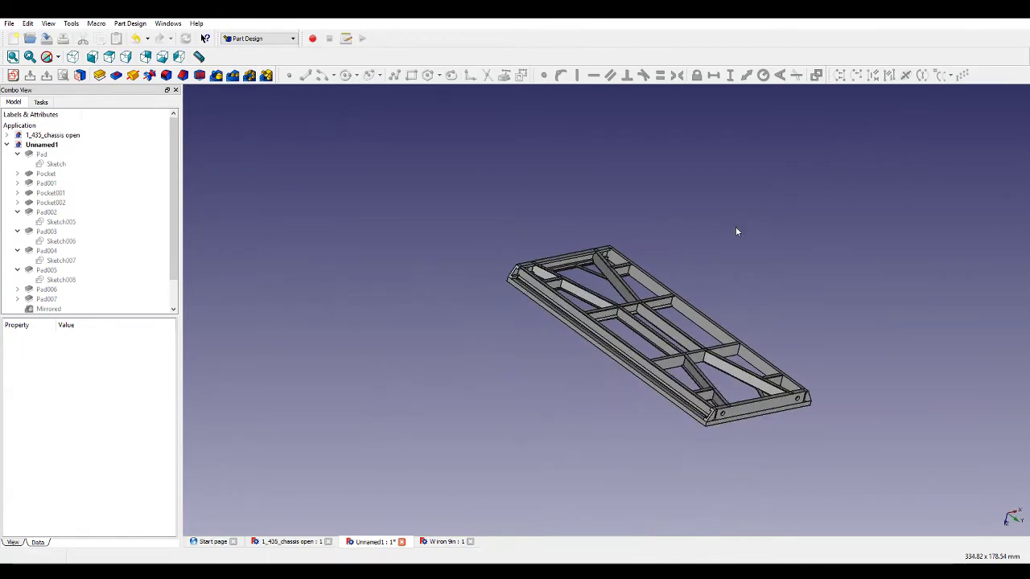
{"action": "middle_click_drag", "start_coordinate": [767, 317], "coordinate": [675, 295]}
{"action": "scroll", "coordinate": [666, 322], "scroll_direction": "up", "scroll_amount": 5}
{"action": "scroll", "coordinate": [666, 322], "scroll_direction": "up", "scroll_amount": 1}
{"action": "scroll", "coordinate": [678, 296], "scroll_direction": "down", "scroll_amount": 3}
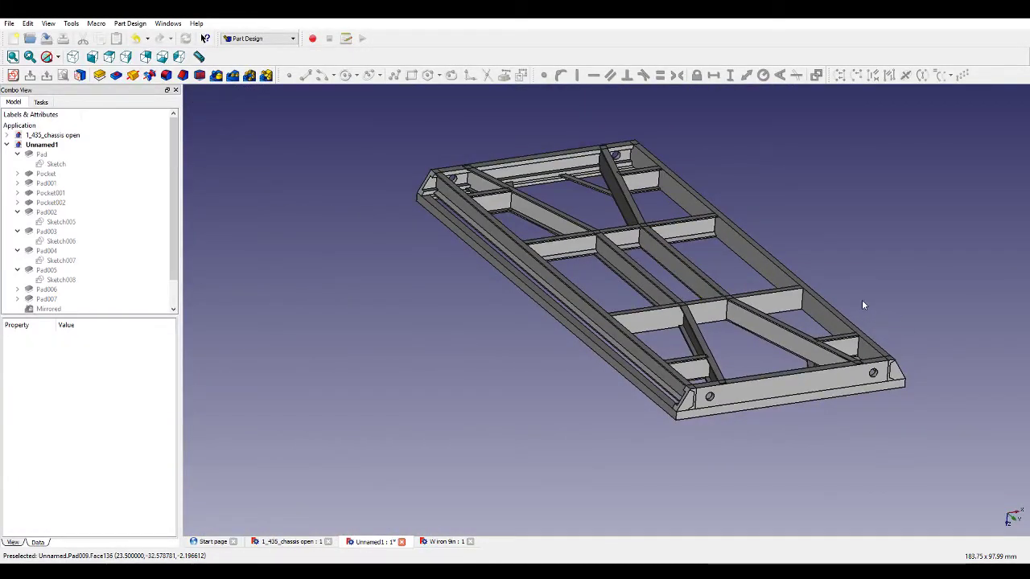
{"action": "middle_click_drag", "start_coordinate": [861, 299], "coordinate": [475, 265]}
{"action": "scroll", "coordinate": [699, 406], "scroll_direction": "up", "scroll_amount": 5}
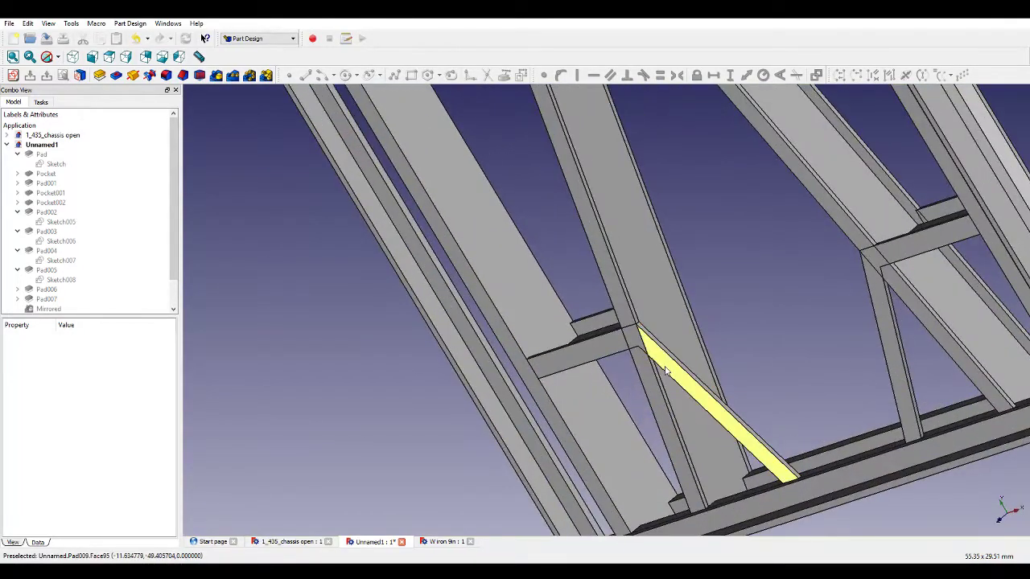
Start a new sketch on the lower frame face and draw a thin rectangle across between the two inclined members.
{"action": "left_click", "coordinate": [708, 400]}
{"action": "left_click", "coordinate": [13, 74]}
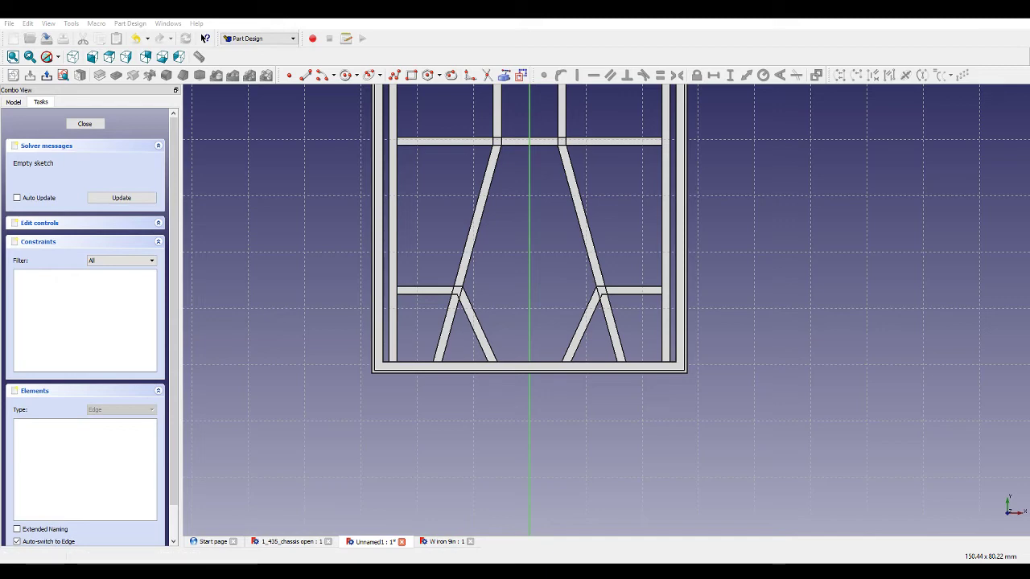
{"action": "scroll", "coordinate": [535, 298], "scroll_direction": "up", "scroll_amount": 3}
{"action": "scroll", "coordinate": [494, 277], "scroll_direction": "up", "scroll_amount": 3}
{"action": "left_click", "coordinate": [411, 75]}
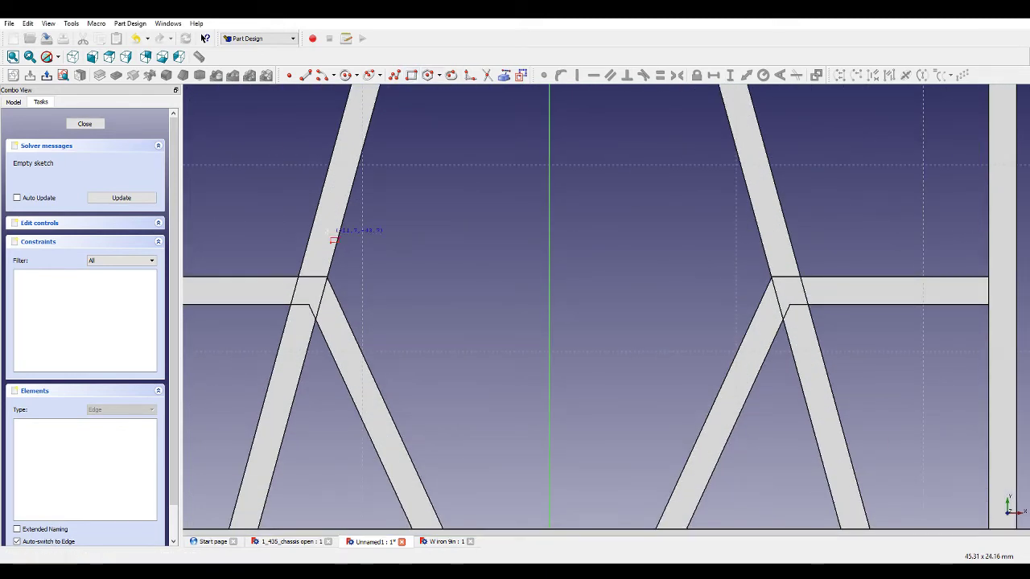
{"action": "mouse_move", "coordinate": [344, 236]}
{"action": "middle_mouse_down"}
{"action": "mouse_move", "coordinate": [482, 255]}
{"action": "mouse_move", "coordinate": [438, 247]}
{"action": "mouse_move", "coordinate": [471, 253]}
{"action": "mouse_move", "coordinate": [414, 214]}
{"action": "middle_mouse_up"}
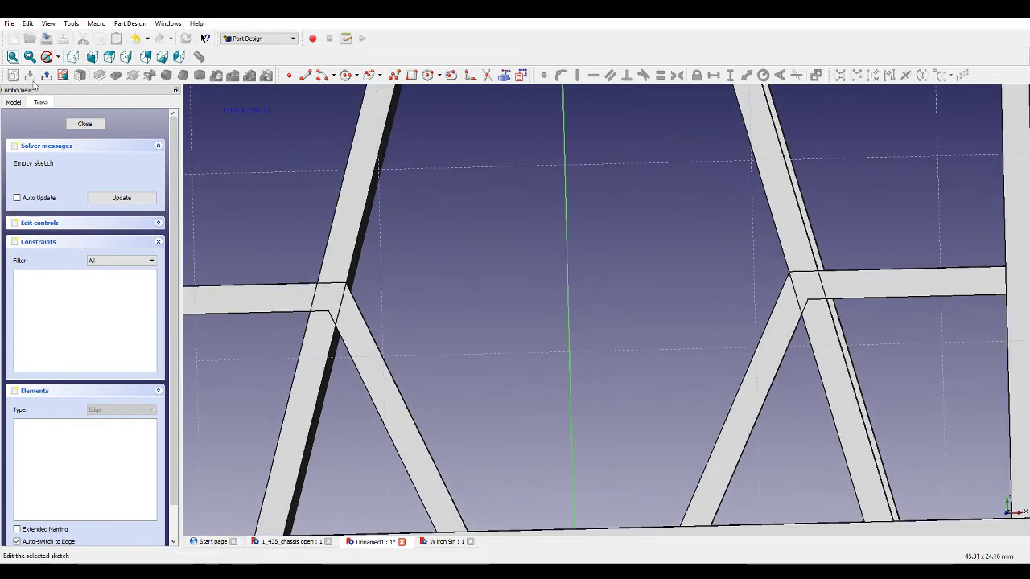
{"action": "left_click", "coordinate": [62, 75]}
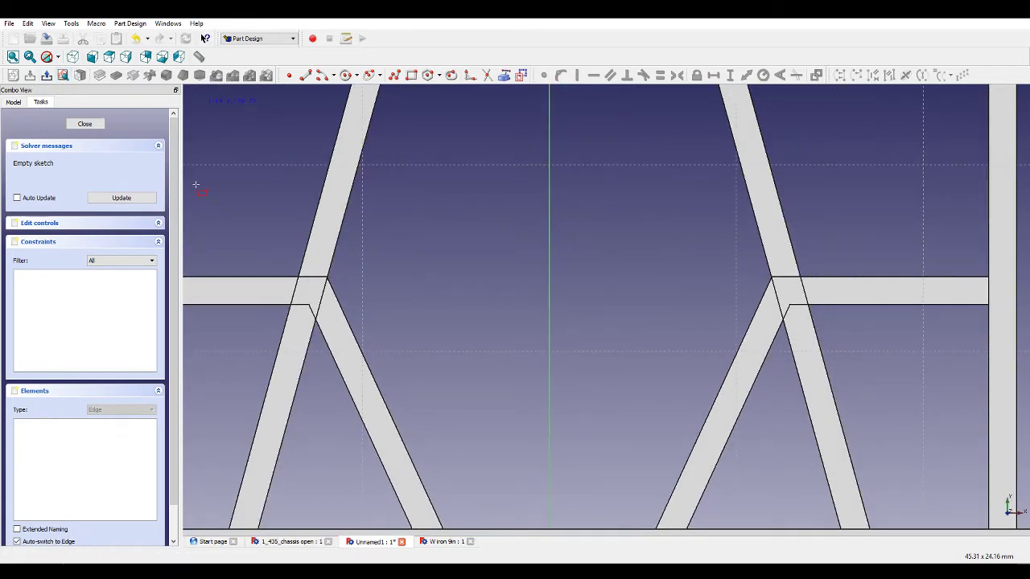
{"action": "left_click", "coordinate": [336, 237]}
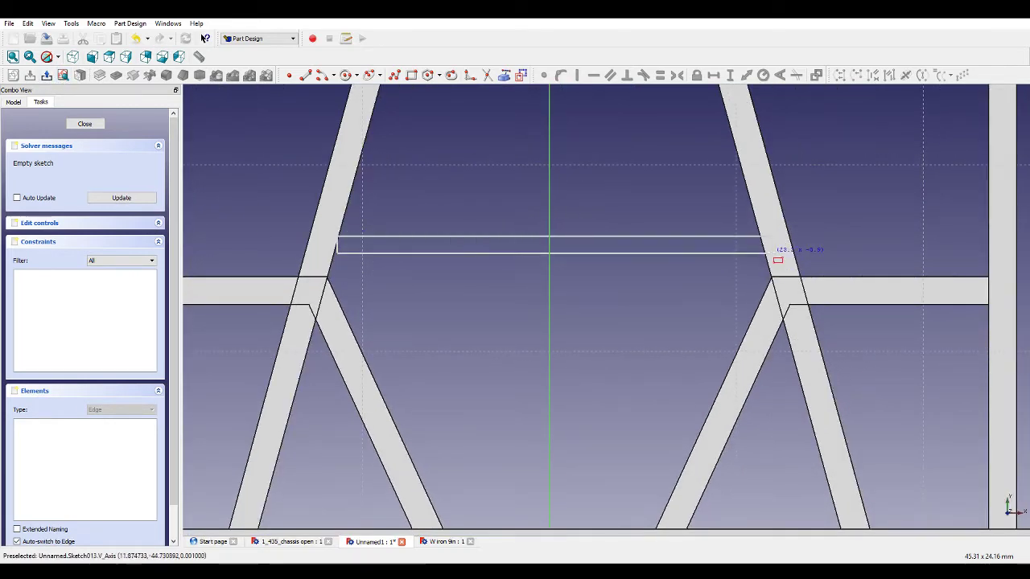
{"action": "left_click", "coordinate": [767, 251]}
Draw a second thin rectangle between the upper inclined legs of the V.
{"action": "scroll", "coordinate": [773, 257], "scroll_direction": "down", "scroll_amount": 10}
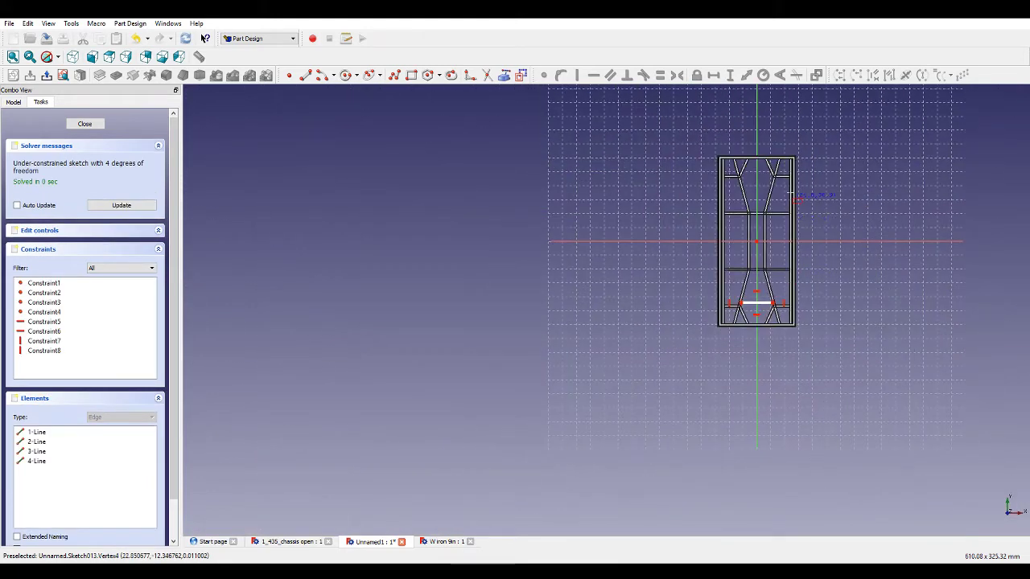
{"action": "scroll", "coordinate": [744, 173], "scroll_direction": "up", "scroll_amount": 8}
{"action": "scroll", "coordinate": [744, 173], "scroll_direction": "up", "scroll_amount": 3}
{"action": "left_click", "coordinate": [483, 204]}
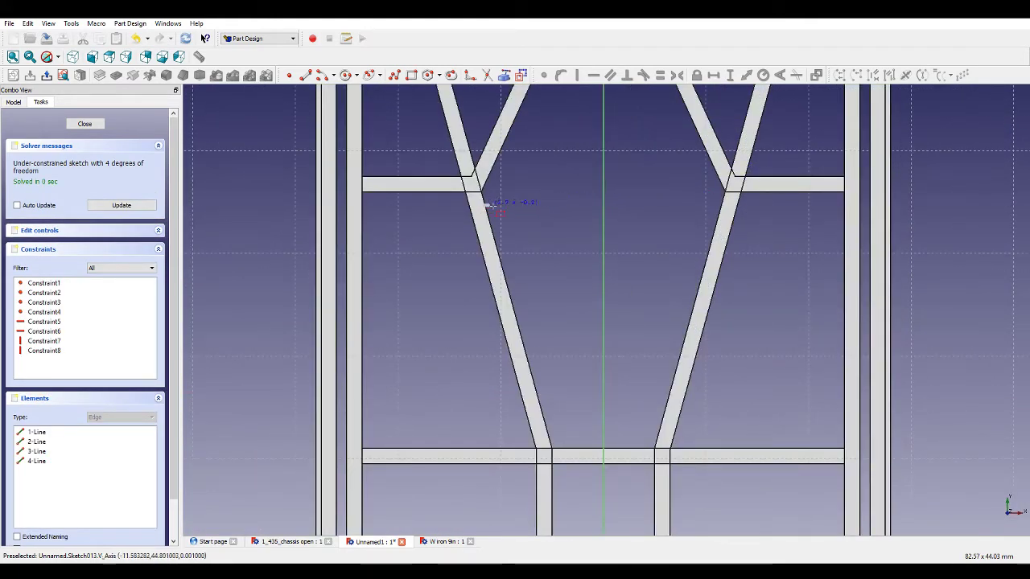
{"action": "left_click", "coordinate": [727, 213]}
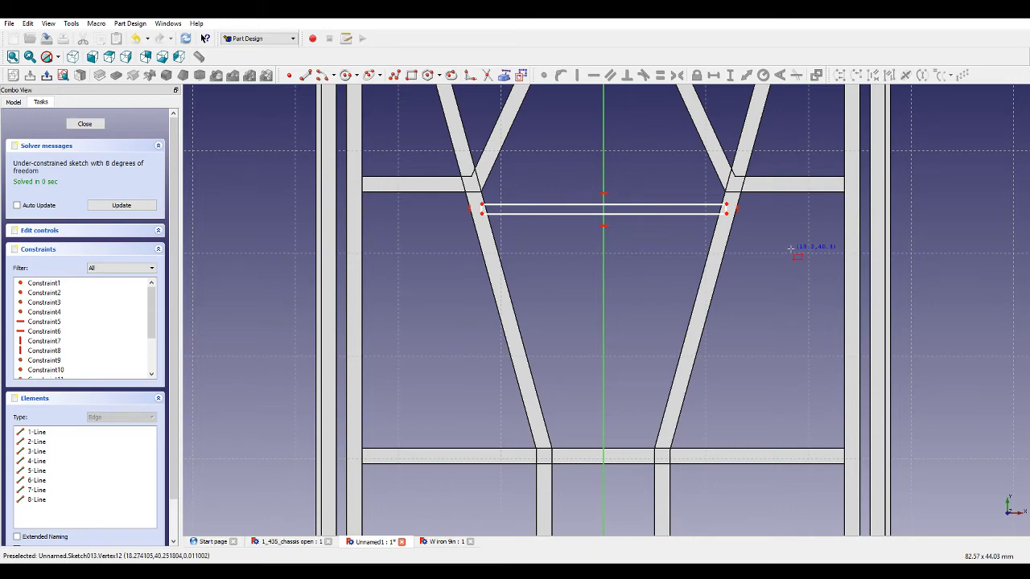
Draw a thin closed polyline outline along the upper-left inclined leg of the V.
{"action": "scroll", "coordinate": [660, 281], "scroll_direction": "down", "scroll_amount": 3}
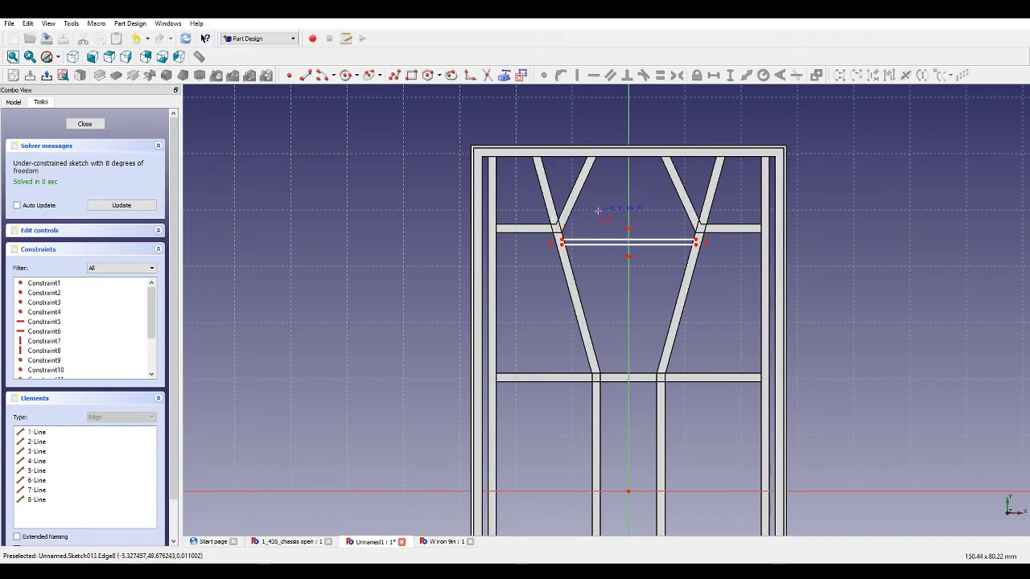
{"action": "scroll", "coordinate": [608, 161], "scroll_direction": "up", "scroll_amount": 5}
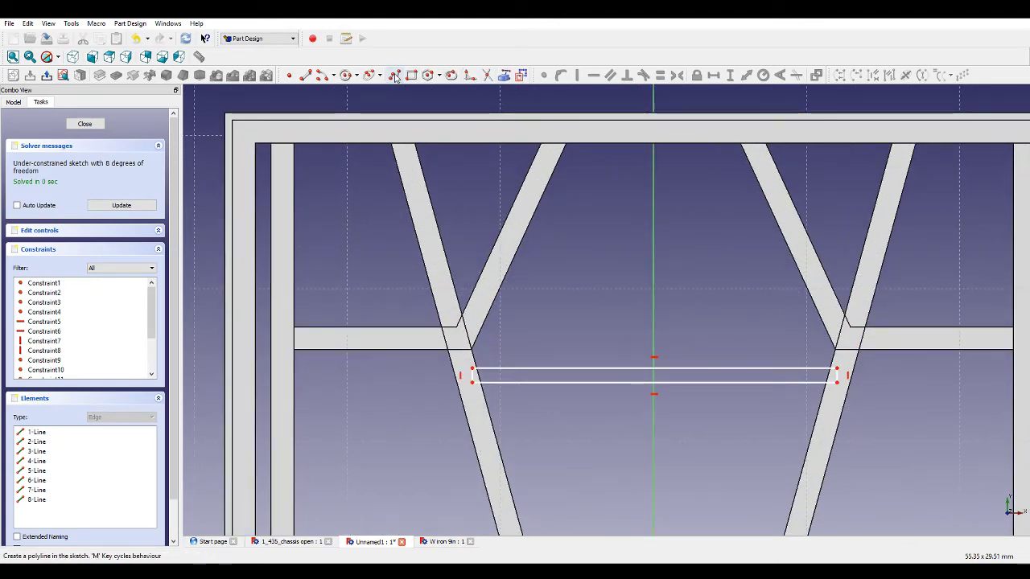
{"action": "left_click", "coordinate": [395, 76]}
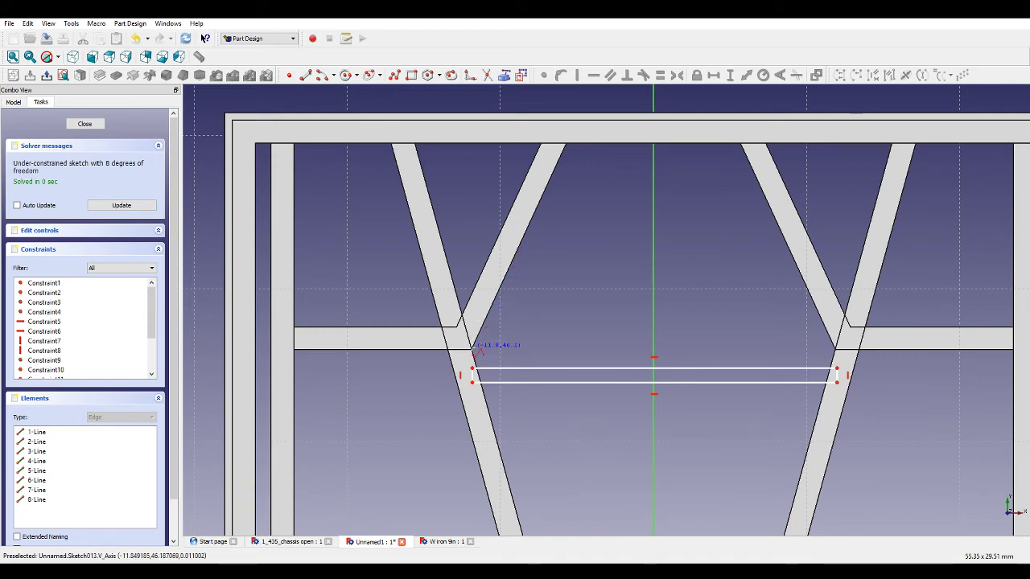
{"action": "left_click", "coordinate": [473, 348]}
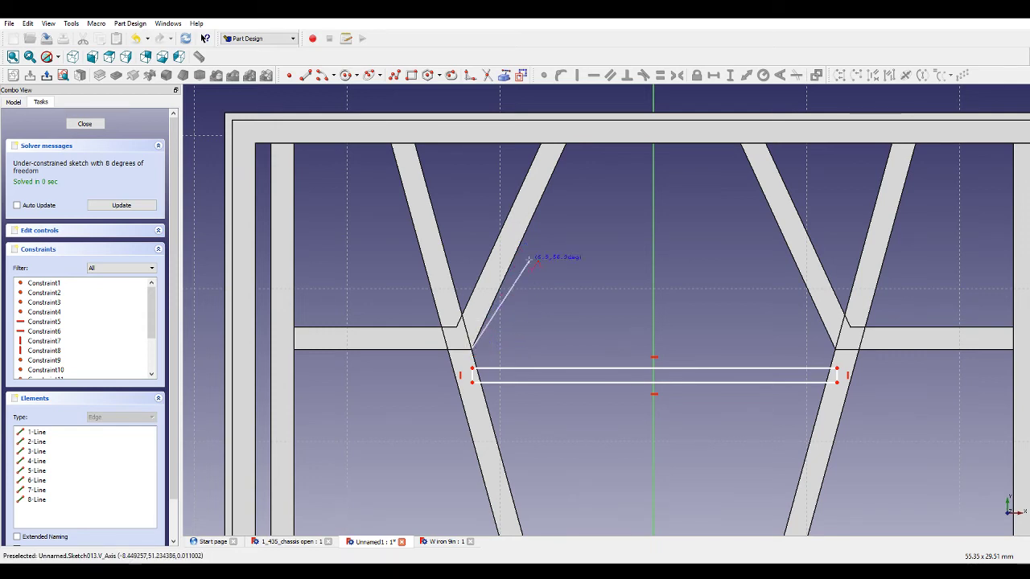
{"action": "left_click", "coordinate": [563, 145]}
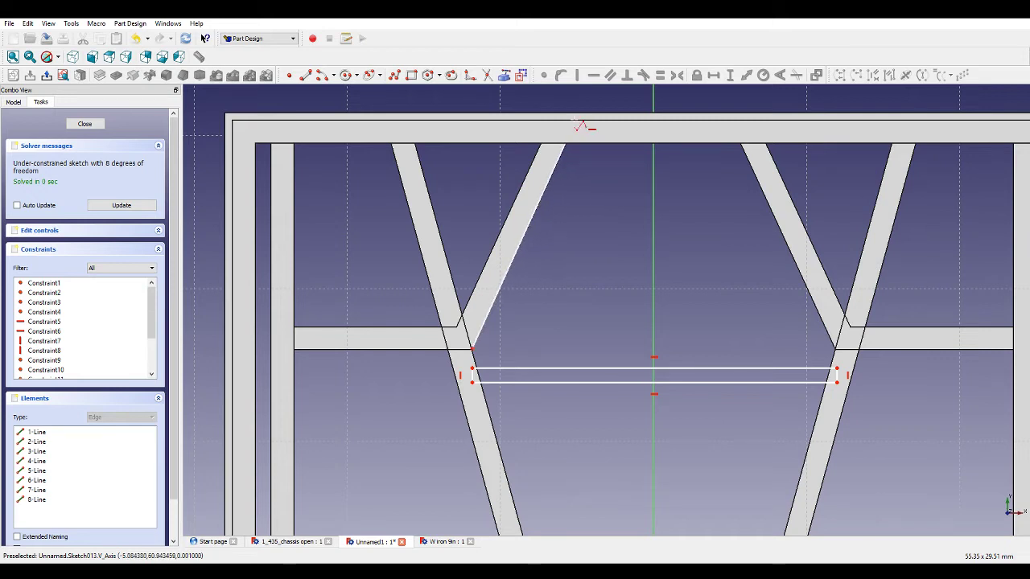
{"action": "left_click", "coordinate": [565, 120]}
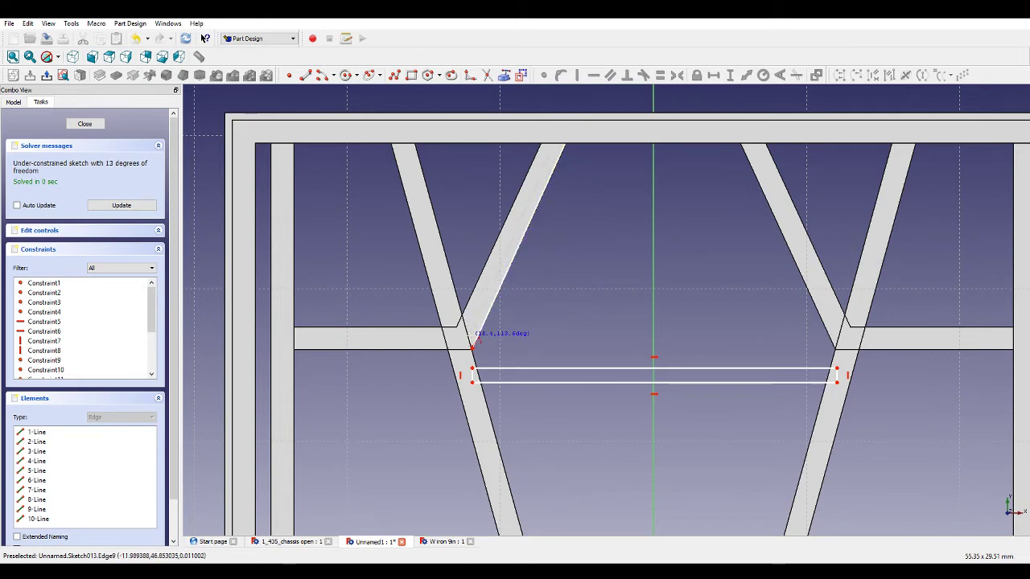
{"action": "left_click", "coordinate": [472, 345]}
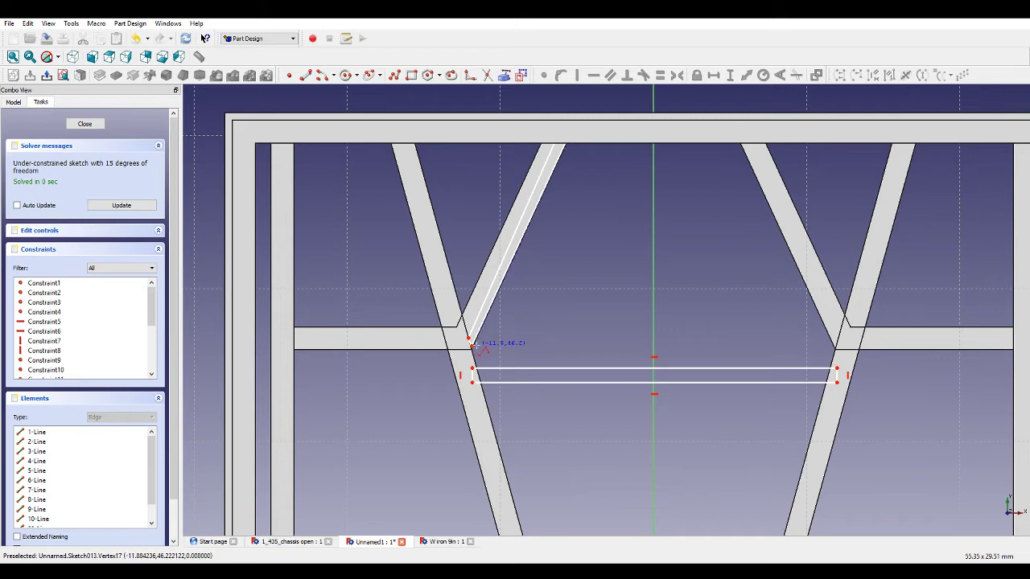
Draw a matching thin closed polyline outline along the upper-right inclined leg.
{"action": "left_click", "coordinate": [839, 350]}
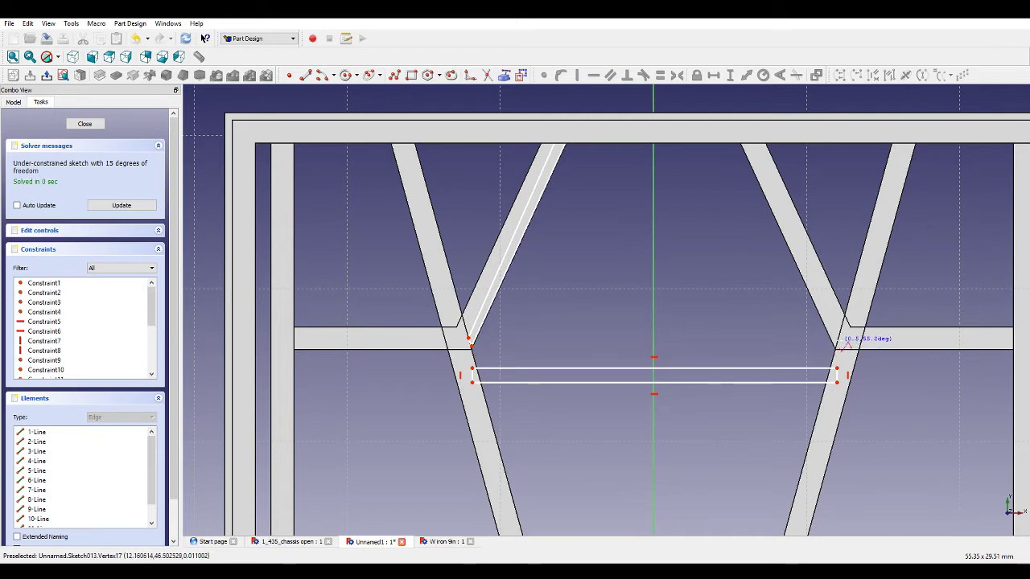
{"action": "left_click", "coordinate": [840, 336]}
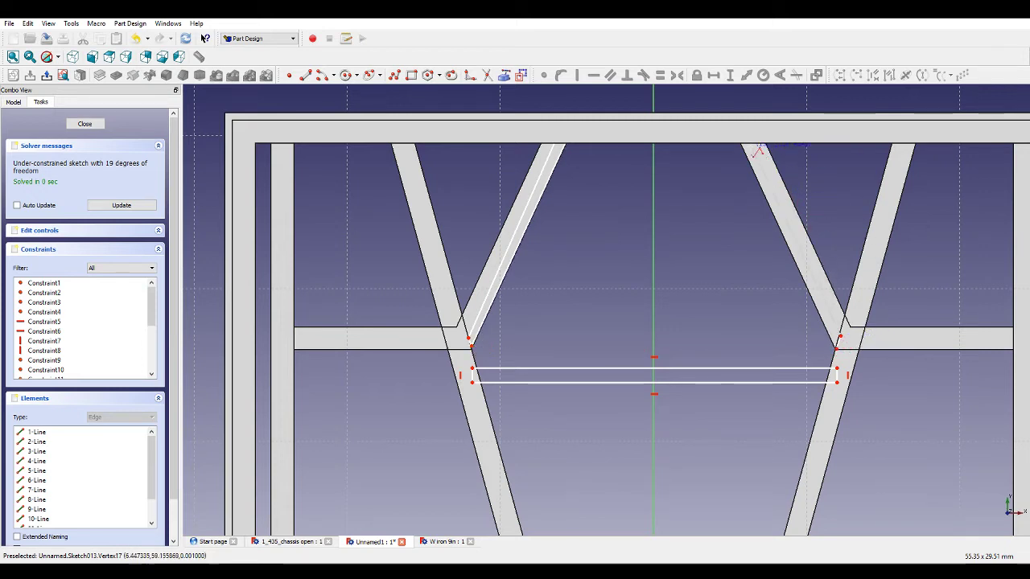
{"action": "left_click", "coordinate": [739, 121]}
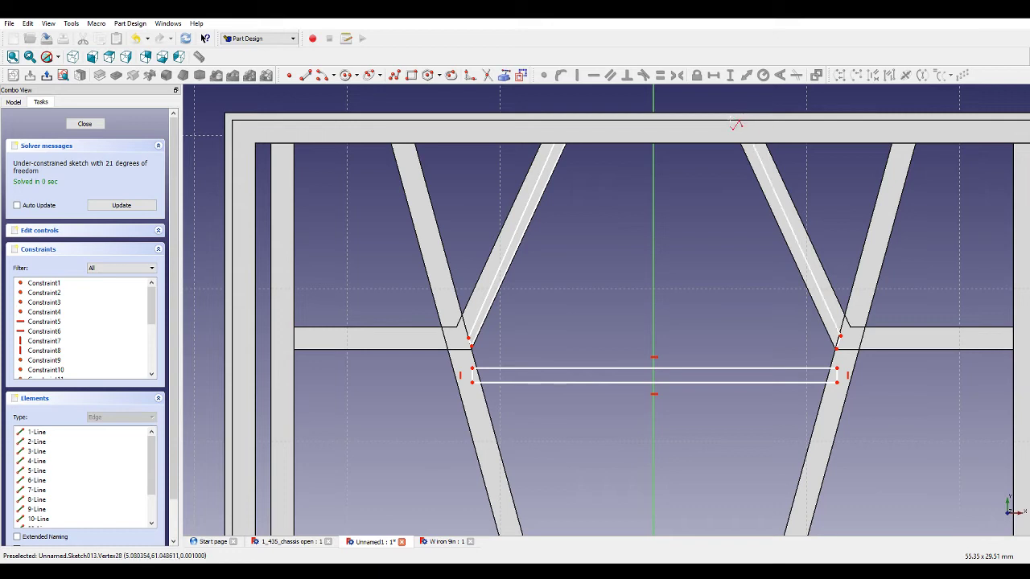
{"action": "left_click", "coordinate": [837, 348]}
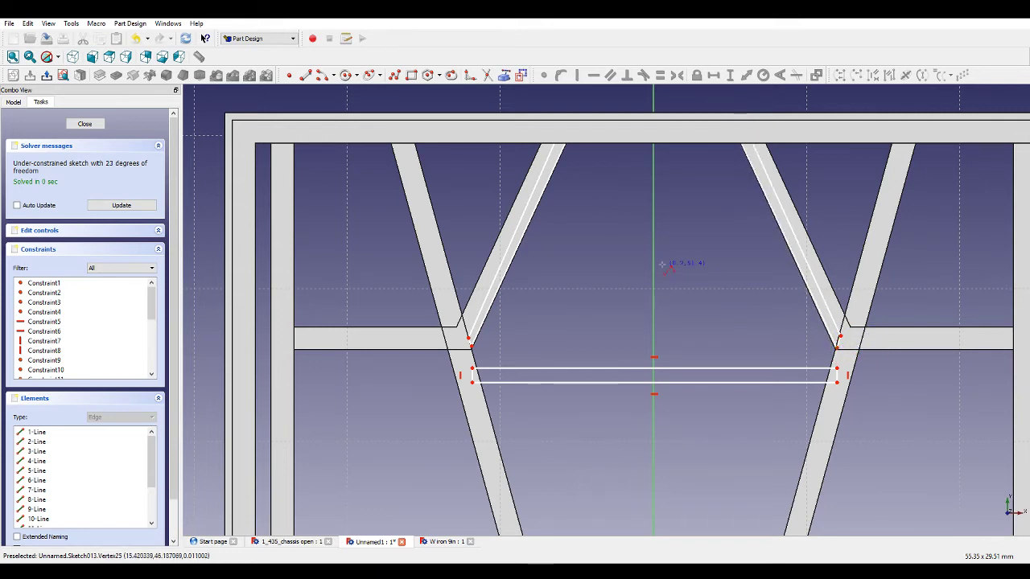
Switch to wireframe display and draw a polyline joining the top ends of both legs through the vertical axis.
{"action": "left_click", "coordinate": [58, 56]}
{"action": "left_click", "coordinate": [59, 105]}
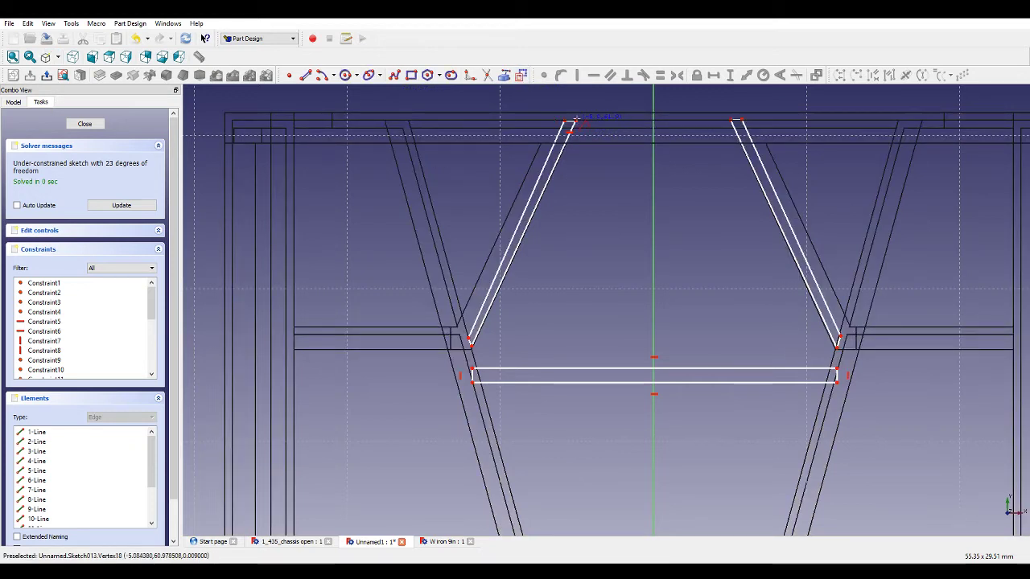
{"action": "left_click", "coordinate": [572, 119]}
{"action": "left_click", "coordinate": [654, 122]}
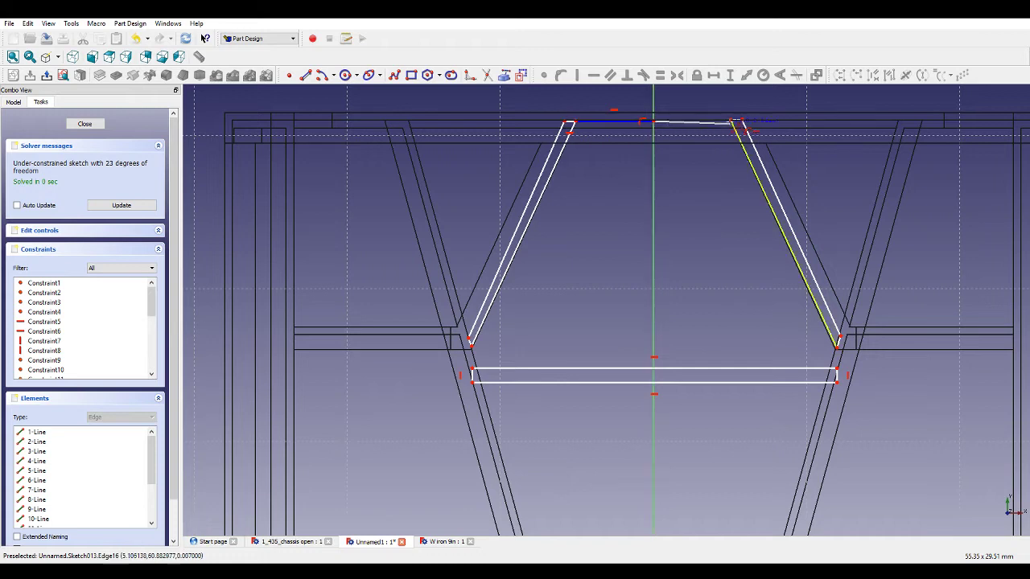
{"action": "left_click", "coordinate": [732, 121]}
{"action": "right_click", "coordinate": [798, 328]}
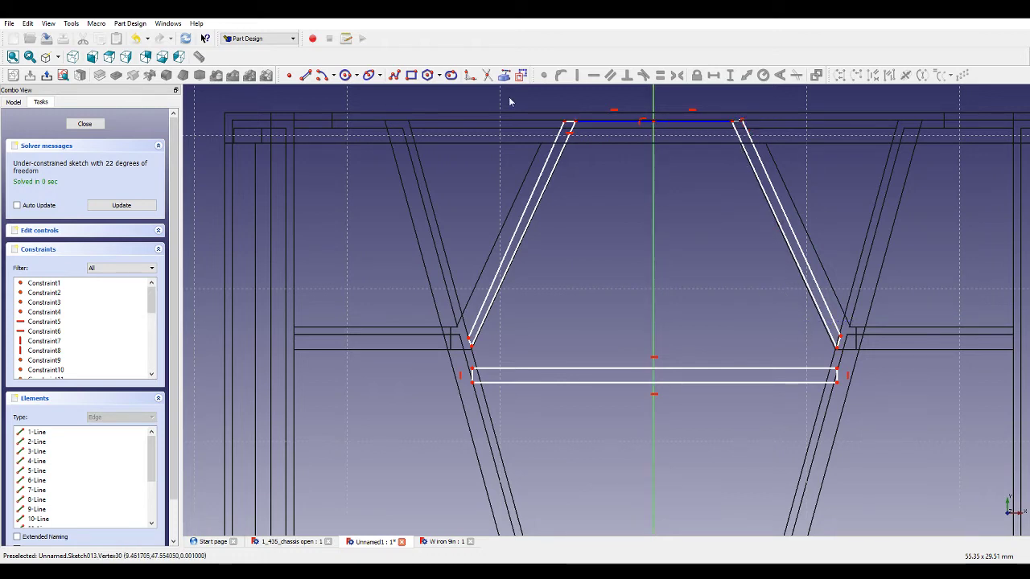
Draw a polyline joining the lower ends of both legs through the vertical axis.
{"action": "left_click", "coordinate": [394, 75]}
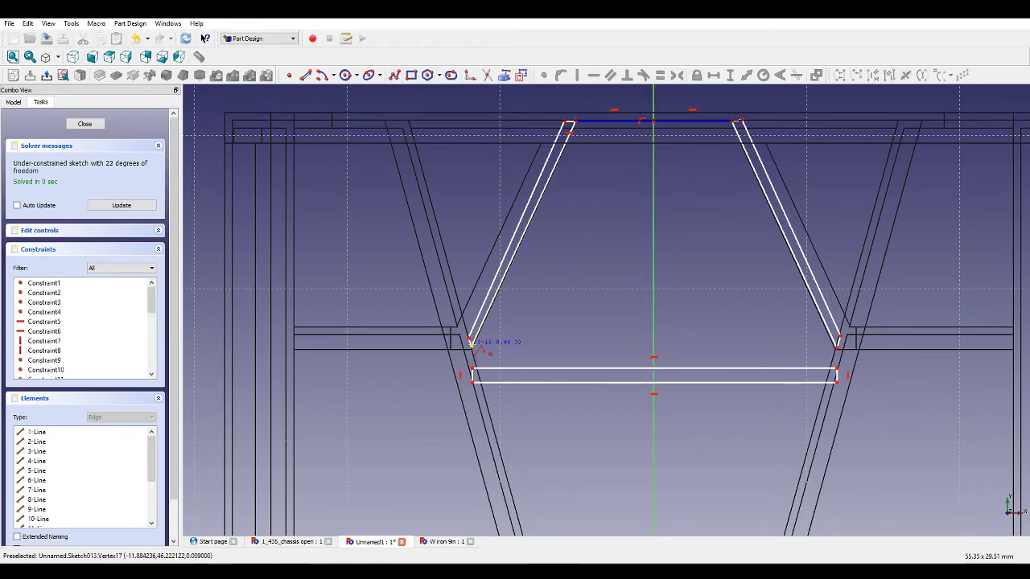
{"action": "left_click", "coordinate": [472, 345]}
{"action": "left_click", "coordinate": [653, 346]}
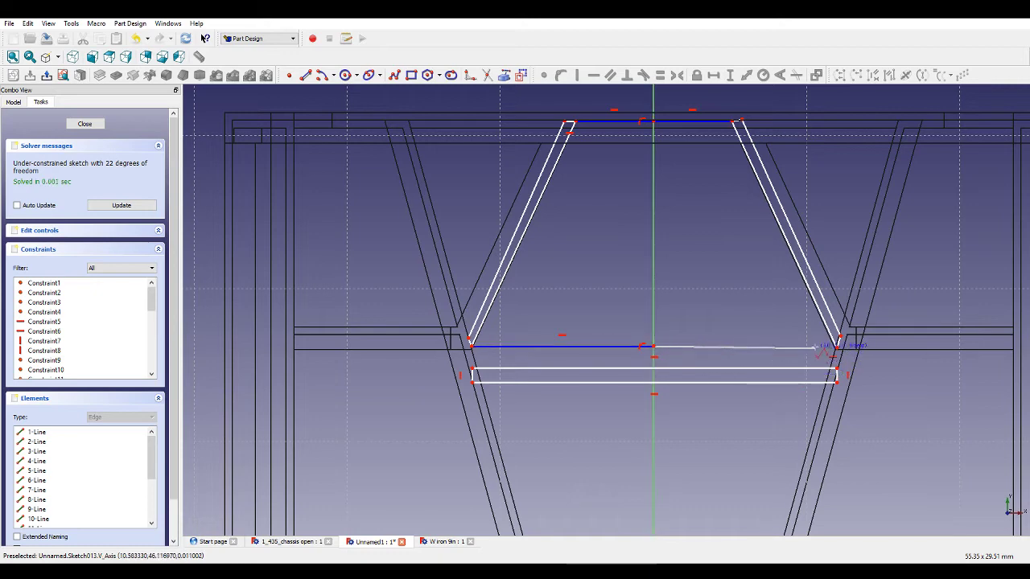
{"action": "left_click", "coordinate": [839, 346]}
{"action": "right_click", "coordinate": [875, 377]}
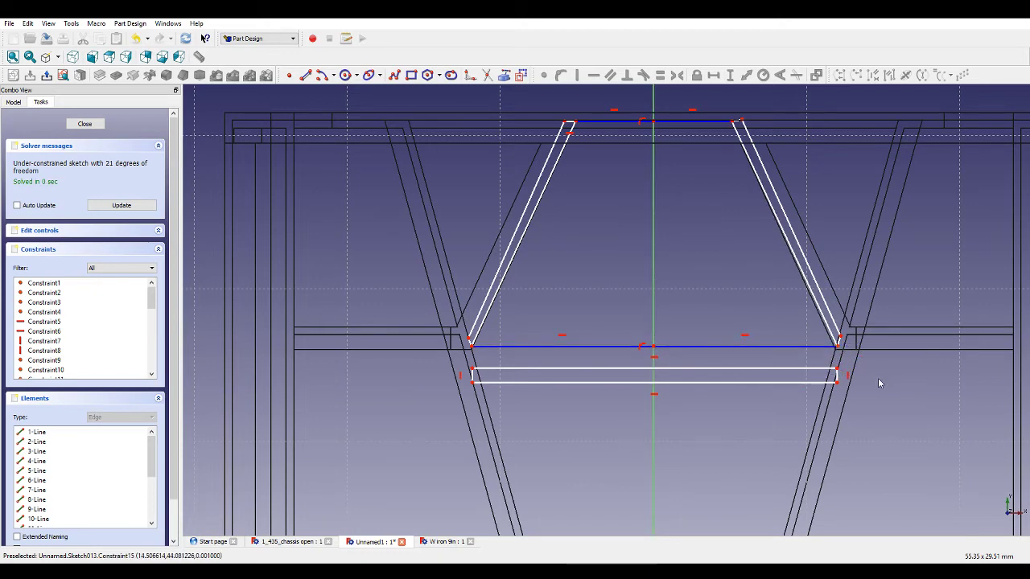
Add a distance constraint to the top edge of the left leg outline.
{"action": "scroll", "coordinate": [847, 346], "scroll_direction": "up", "scroll_amount": 3}
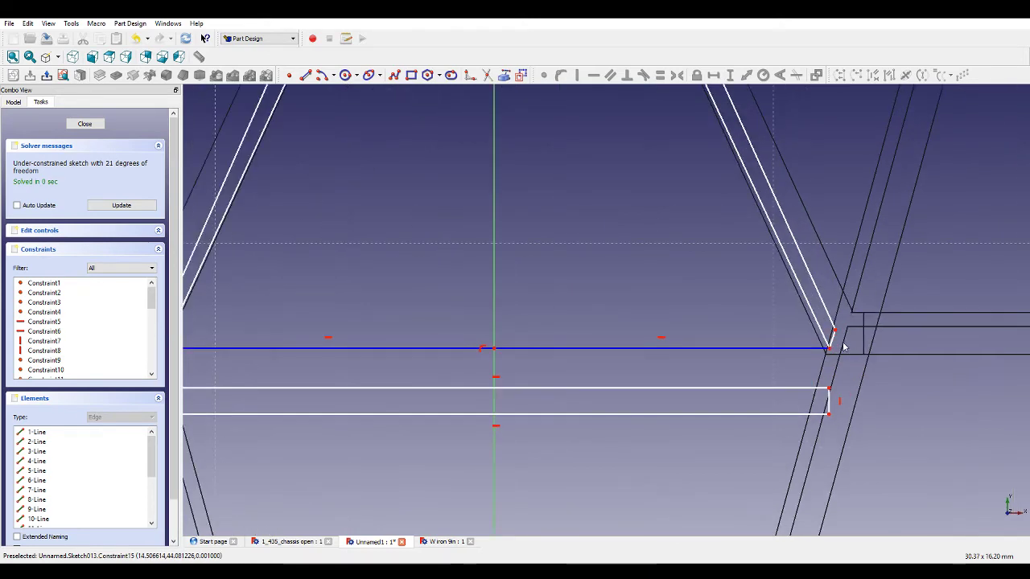
{"action": "scroll", "coordinate": [843, 346], "scroll_direction": "down", "scroll_amount": 3}
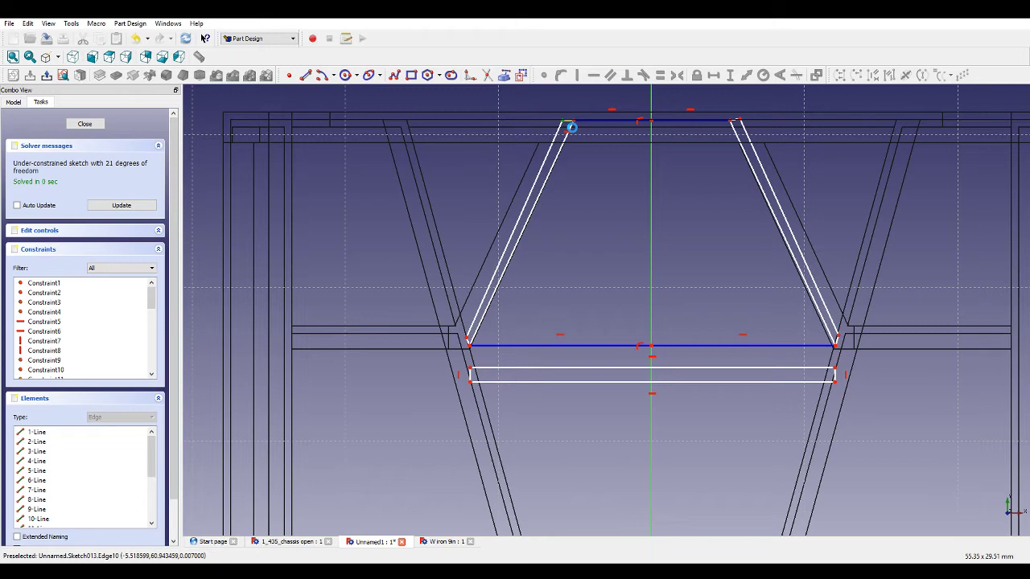
{"action": "left_click", "coordinate": [572, 131]}
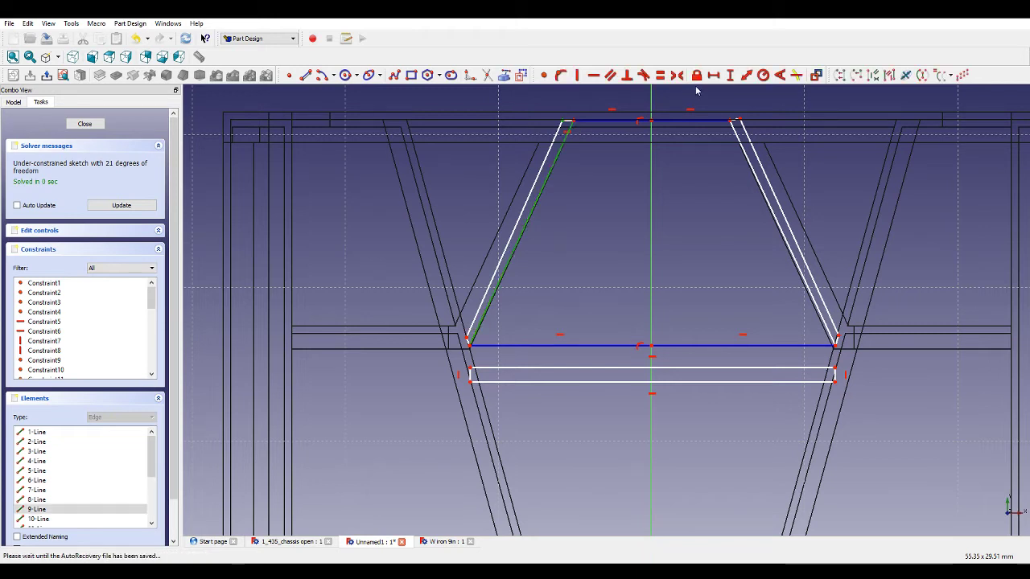
{"action": "left_click", "coordinate": [746, 75]}
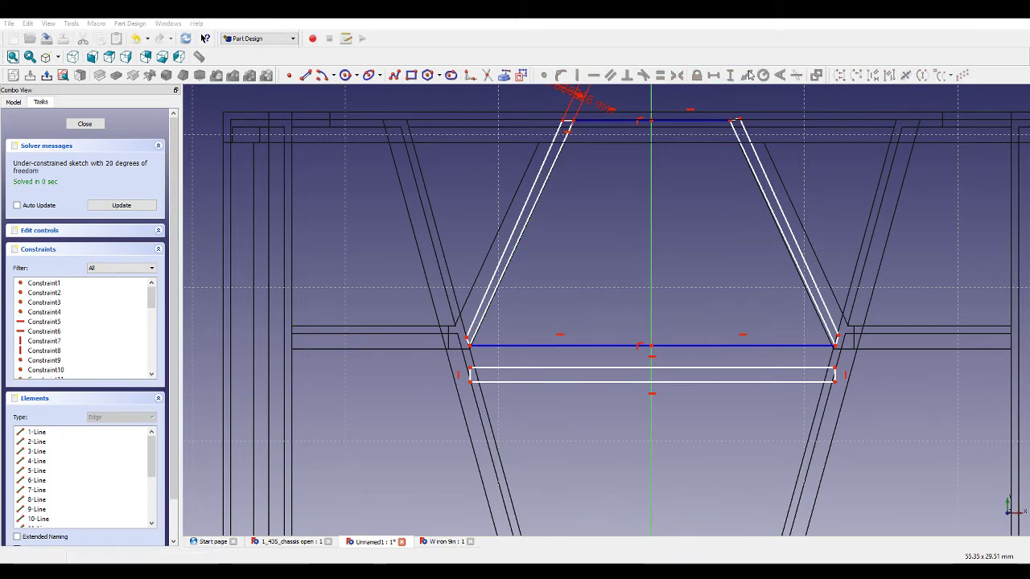
{"action": "key", "text": "Return"}
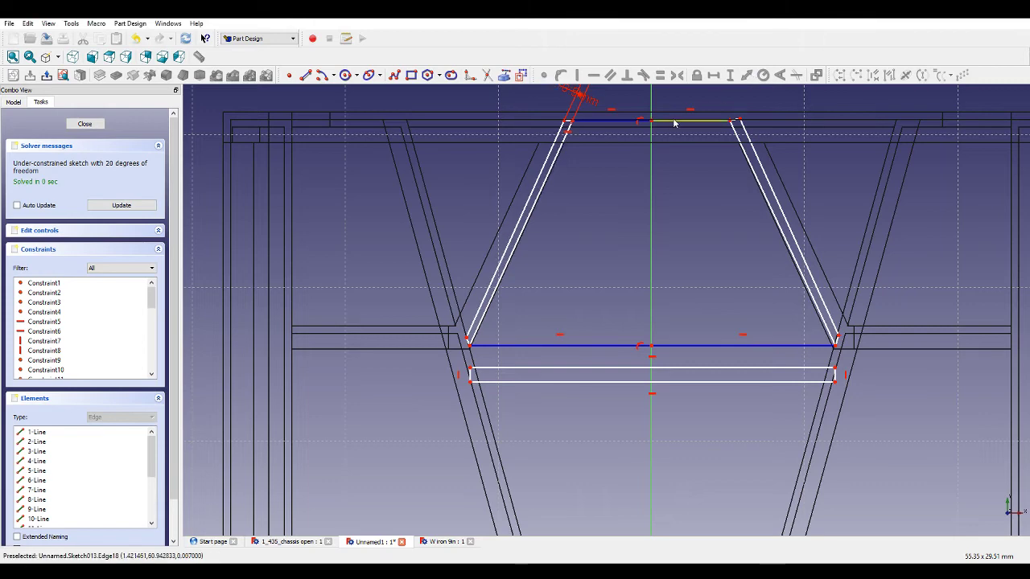
Constrain the two halves of the top line horizontal and equal in length.
{"action": "scroll", "coordinate": [736, 124], "scroll_direction": "up", "scroll_amount": 2}
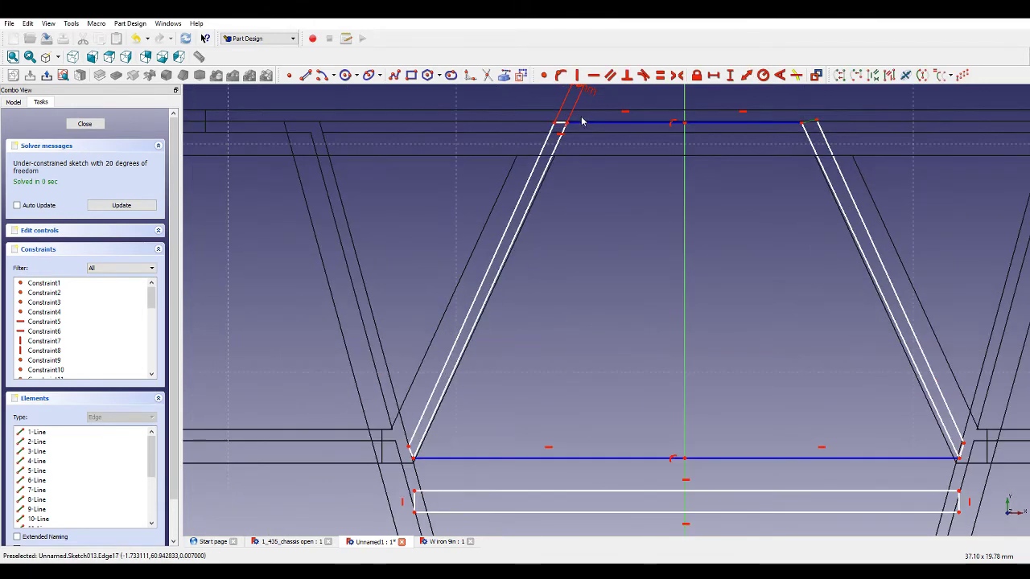
{"action": "left_click", "coordinate": [662, 74]}
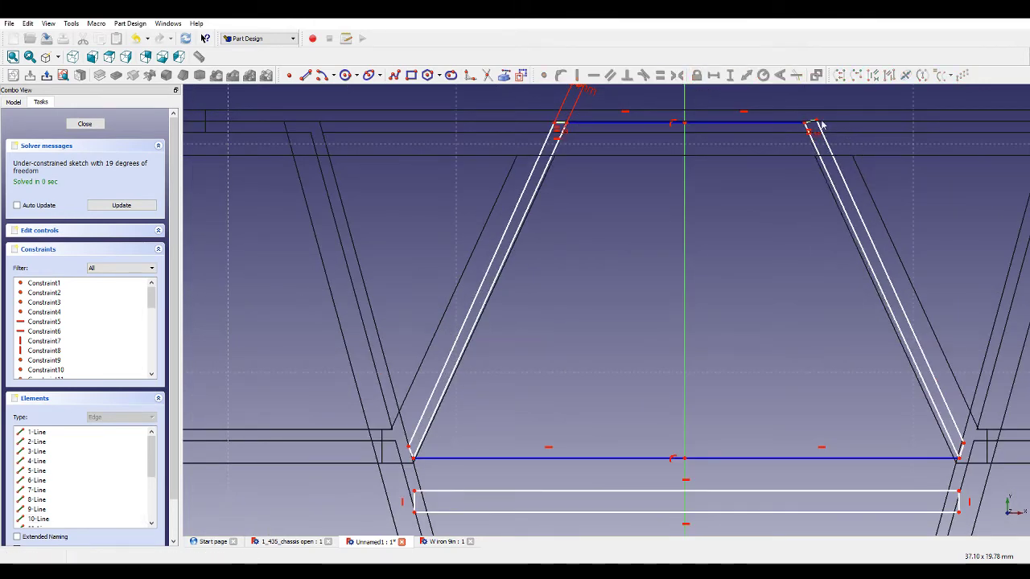
{"action": "left_click", "coordinate": [609, 75]}
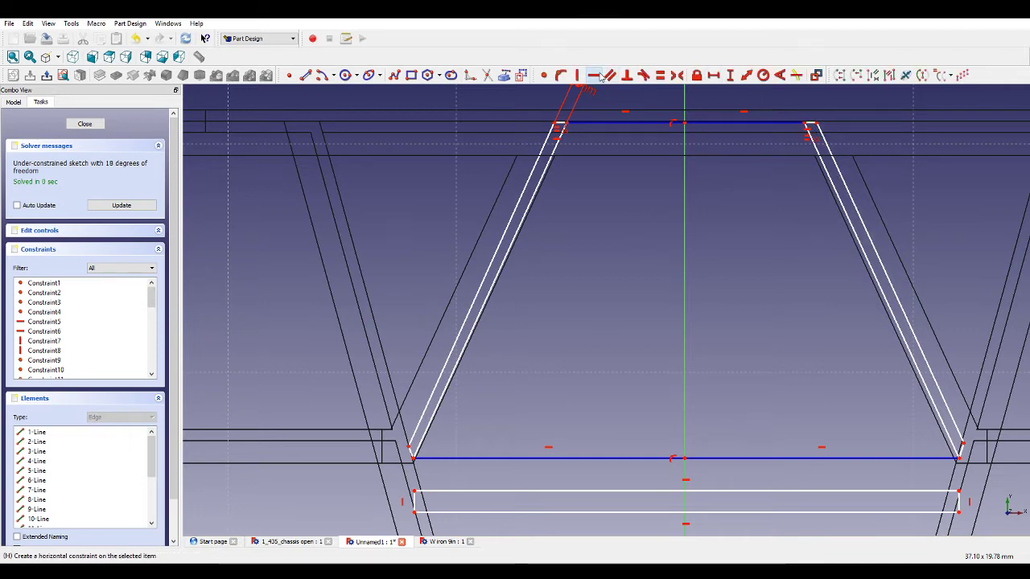
{"action": "left_click", "coordinate": [617, 122]}
{"action": "left_click", "coordinate": [713, 124]}
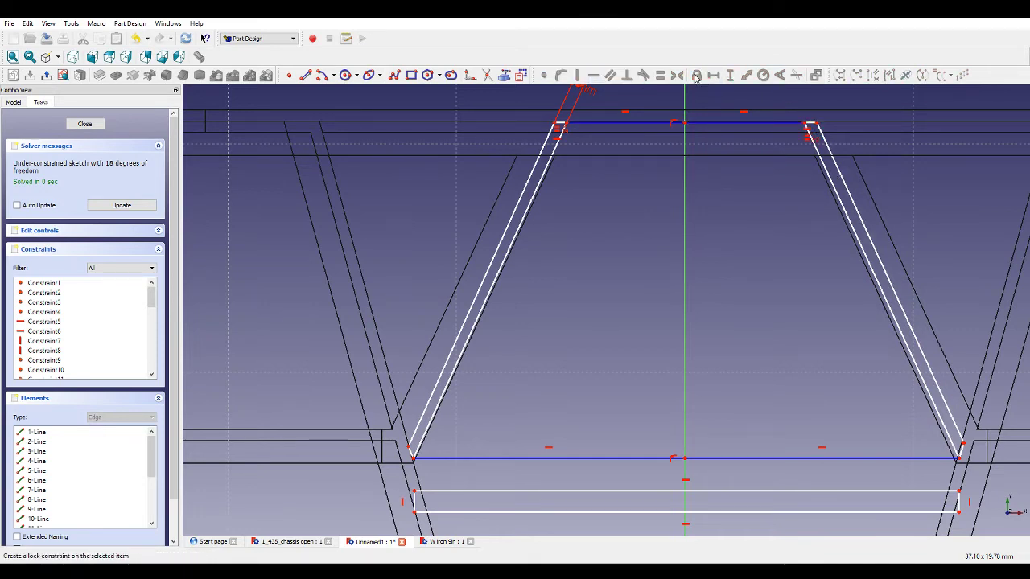
{"action": "left_click", "coordinate": [697, 122]}
{"action": "left_click", "coordinate": [660, 123]}
{"action": "left_click", "coordinate": [661, 75]}
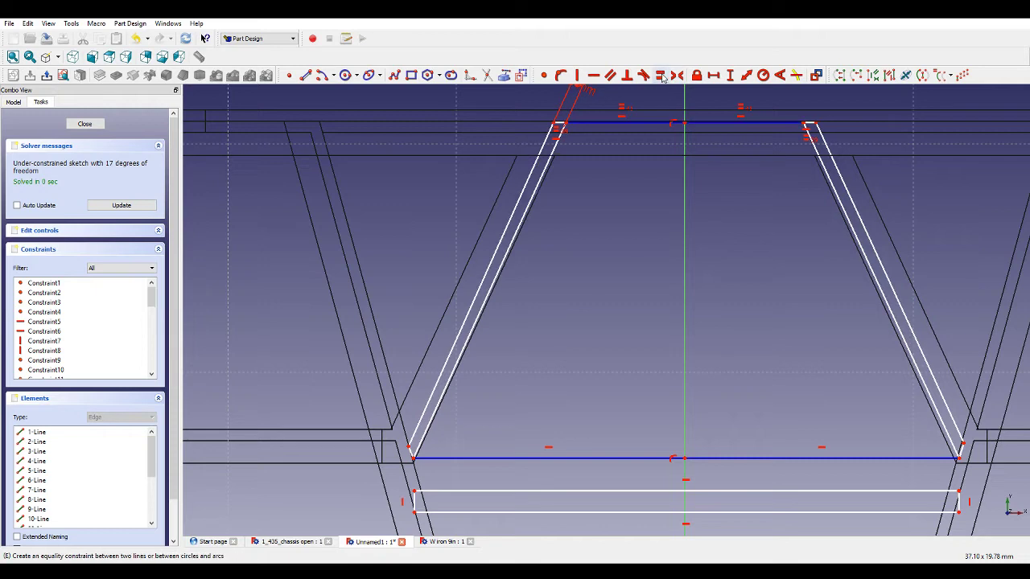
Add a horizontal distance constraint to the left half of the top line.
{"action": "left_click", "coordinate": [599, 123]}
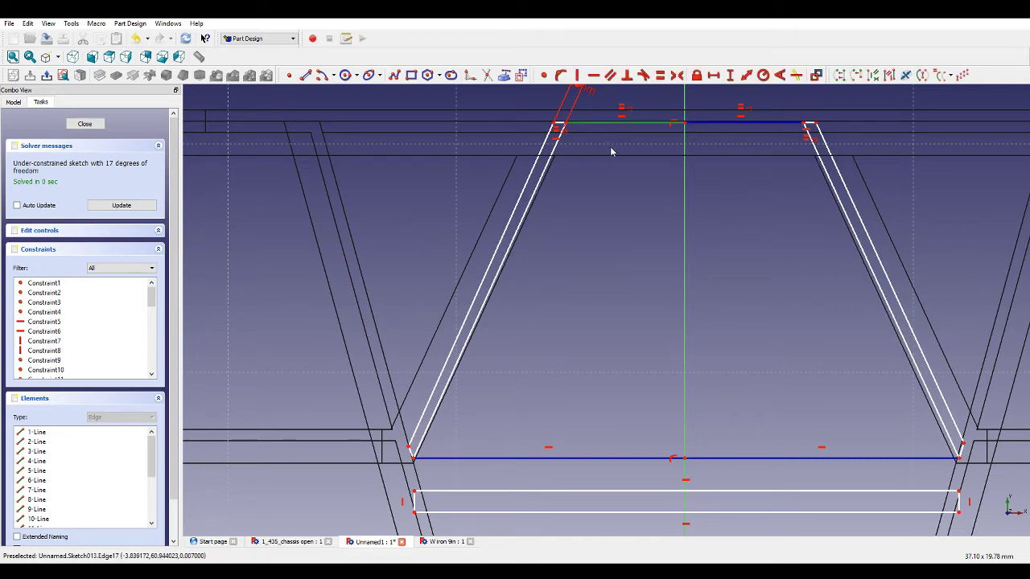
{"action": "left_click", "coordinate": [718, 76]}
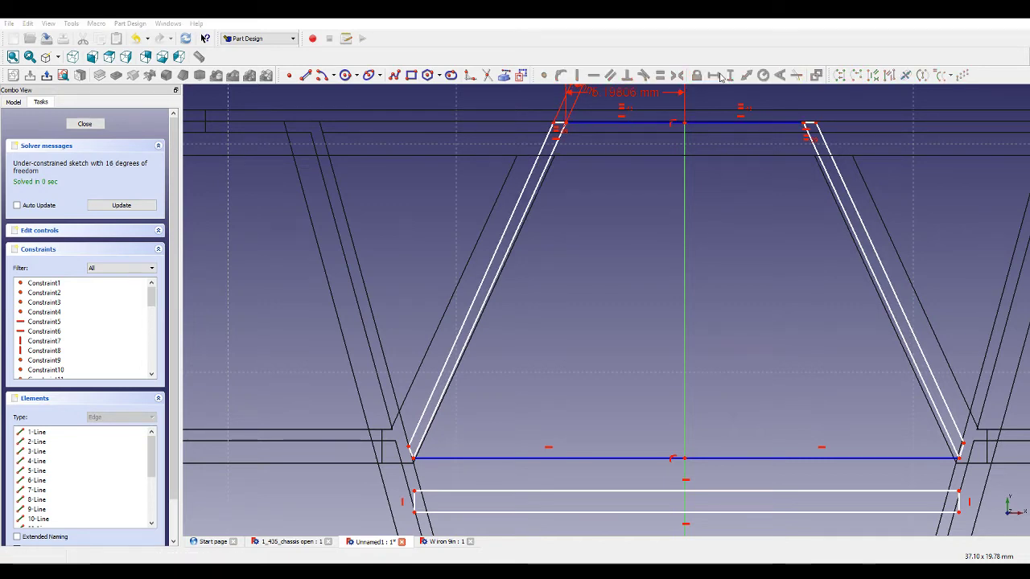
{"action": "scroll", "coordinate": [547, 290], "scroll_direction": "down", "scroll_amount": 3}
{"action": "scroll", "coordinate": [525, 390], "scroll_direction": "up", "scroll_amount": 2}
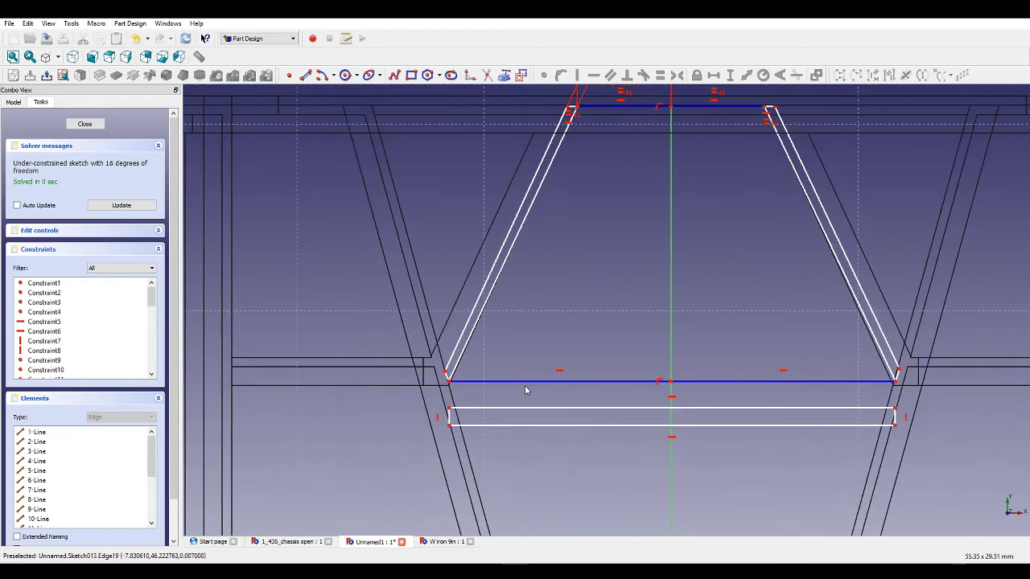
Add a horizontal distance constraint to the left half of the lower line.
{"action": "left_click_drag", "start_coordinate": [523, 390], "coordinate": [524, 386]}
{"action": "left_click", "coordinate": [523, 385]}
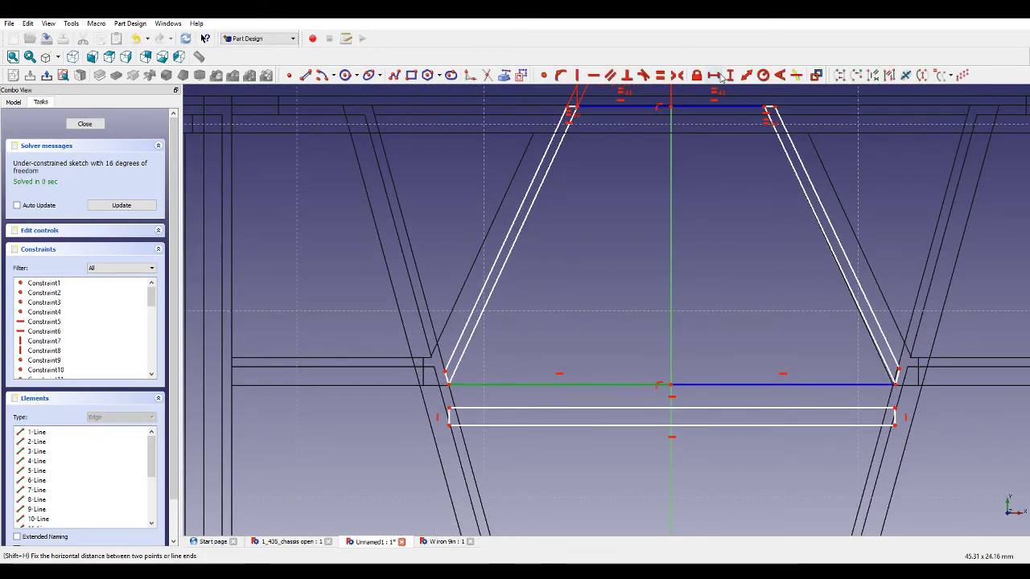
{"action": "left_click", "coordinate": [715, 76]}
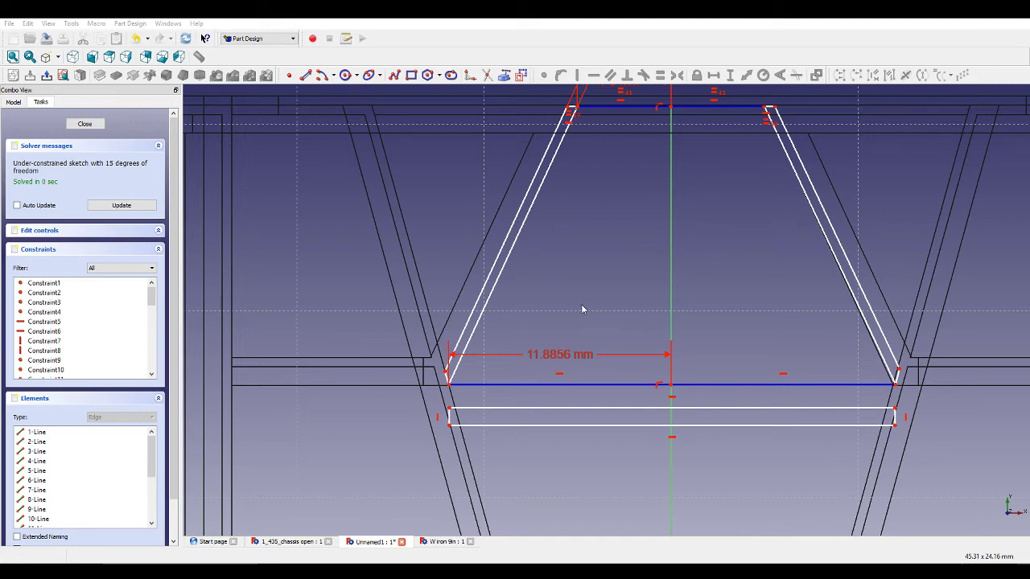
{"action": "scroll", "coordinate": [448, 380], "scroll_direction": "up", "scroll_amount": 5}
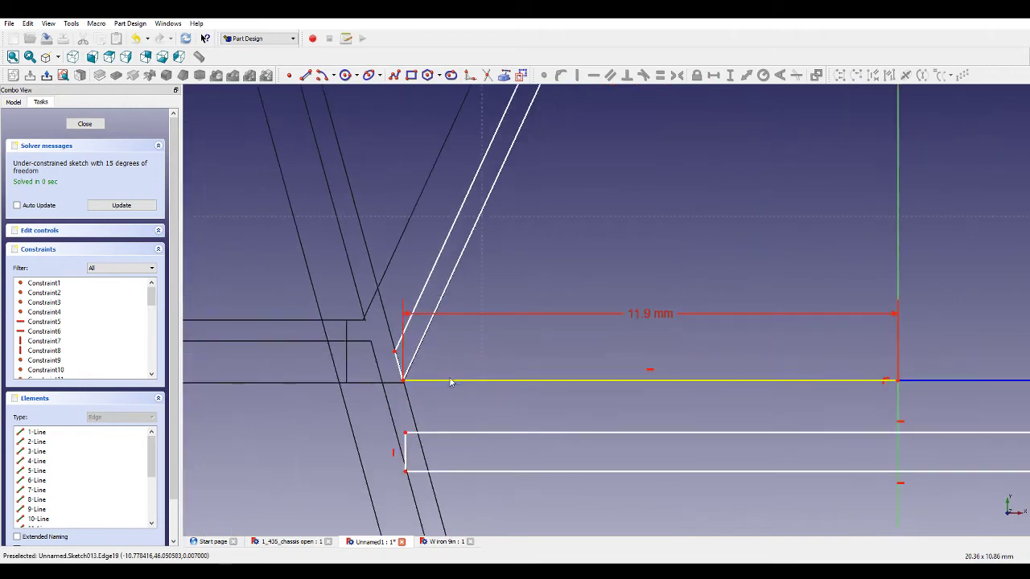
{"action": "scroll", "coordinate": [411, 368], "scroll_direction": "down", "scroll_amount": 4}
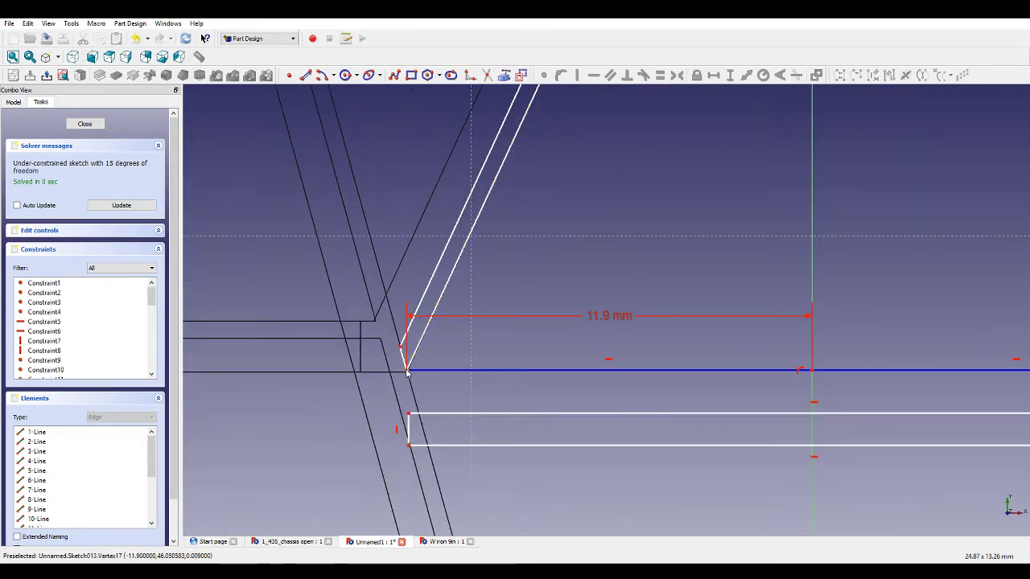
{"action": "left_click_drag", "start_coordinate": [407, 372], "coordinate": [410, 373]}
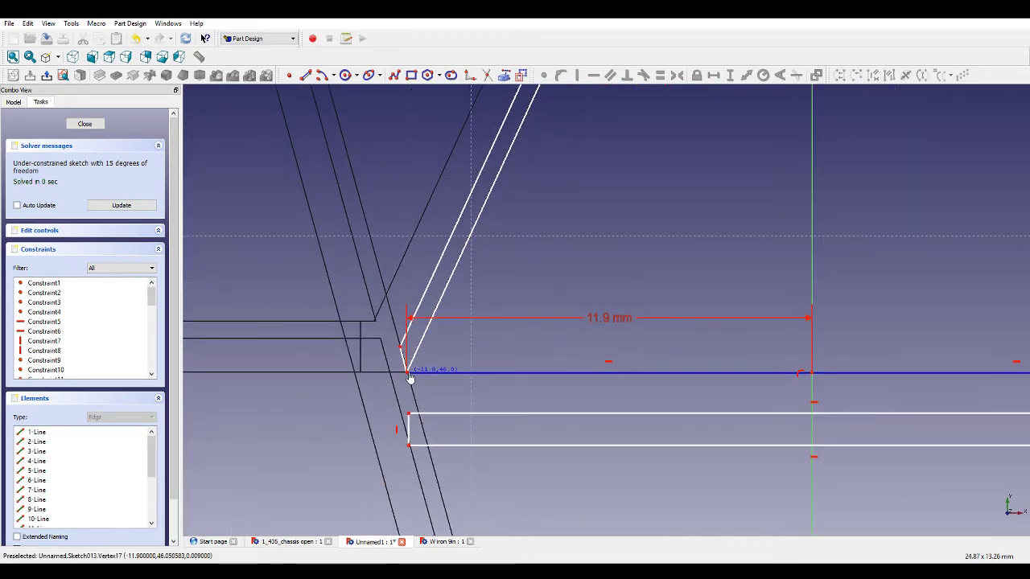
Add a vertical distance constraint to the lower vertex of the left leg outline.
{"action": "scroll", "coordinate": [410, 375], "scroll_direction": "up", "scroll_amount": 5}
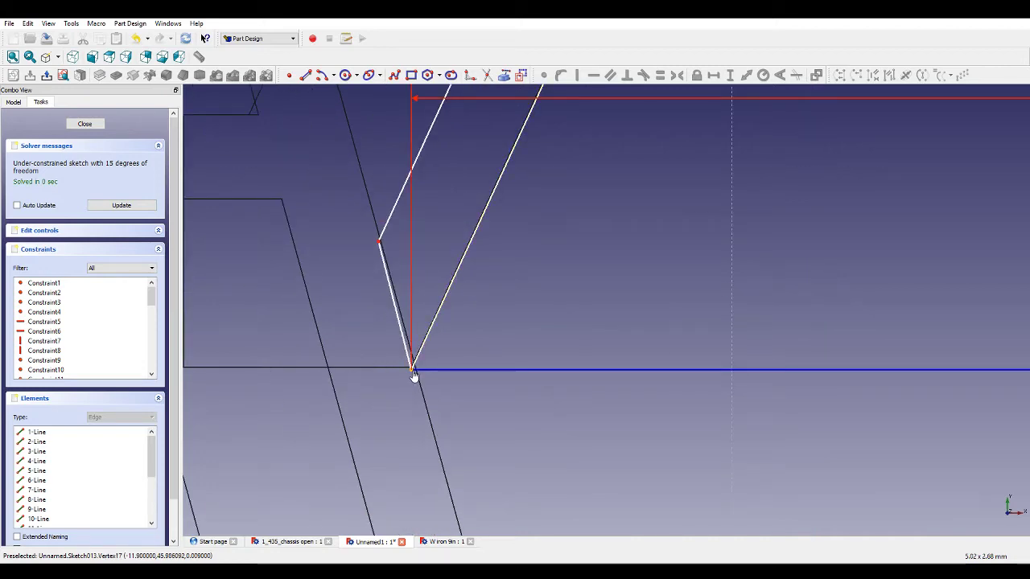
{"action": "left_click_drag", "start_coordinate": [413, 375], "coordinate": [413, 368]}
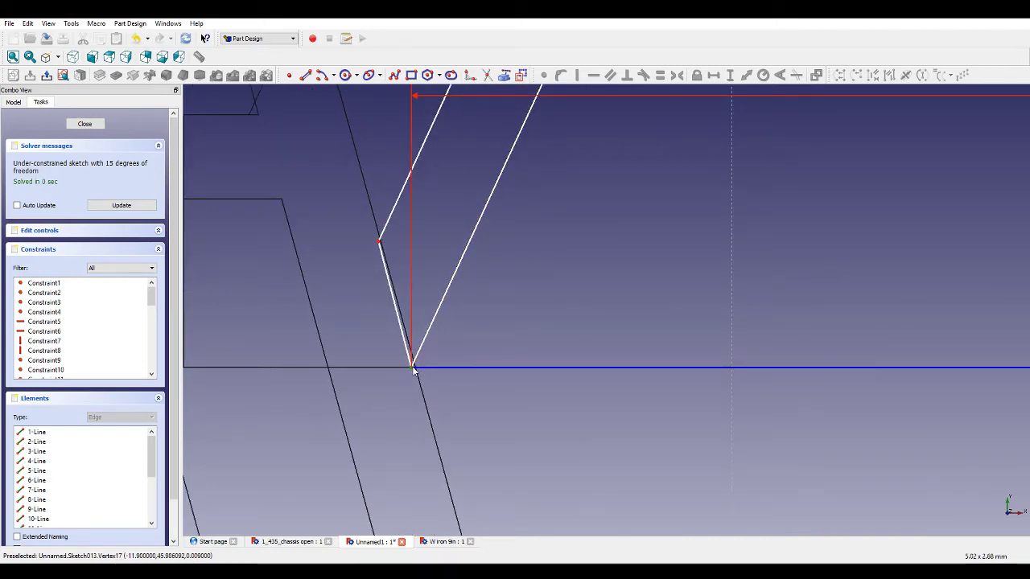
{"action": "scroll", "coordinate": [526, 393], "scroll_direction": "down", "scroll_amount": 8}
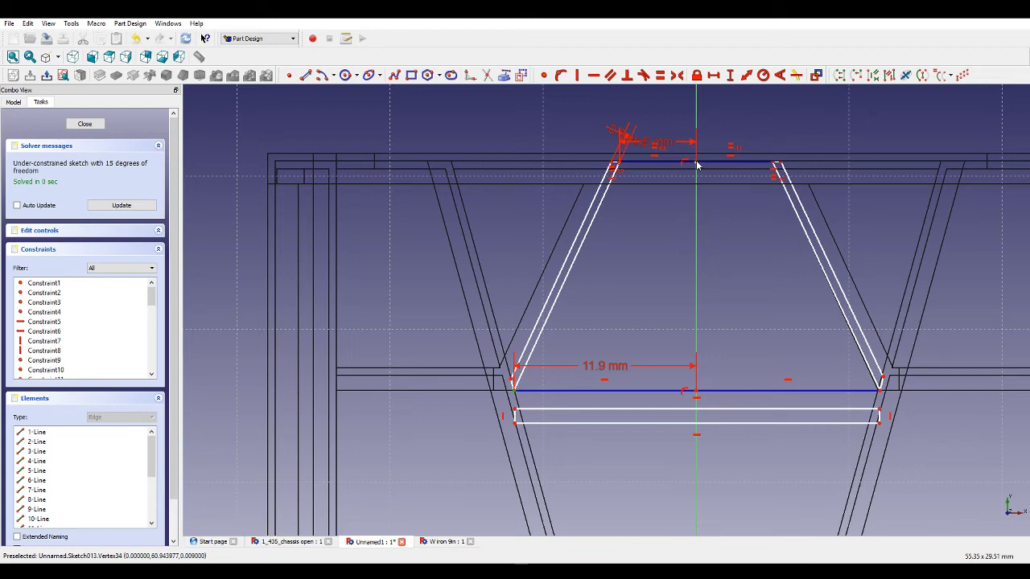
{"action": "scroll", "coordinate": [697, 165], "scroll_direction": "down", "scroll_amount": 6}
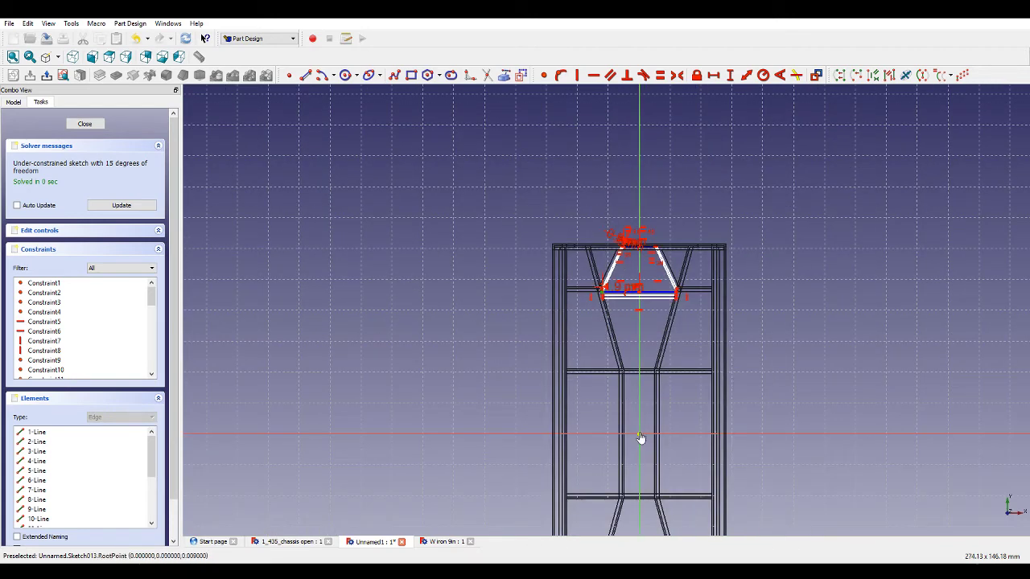
{"action": "scroll", "coordinate": [619, 297], "scroll_direction": "up", "scroll_amount": 8}
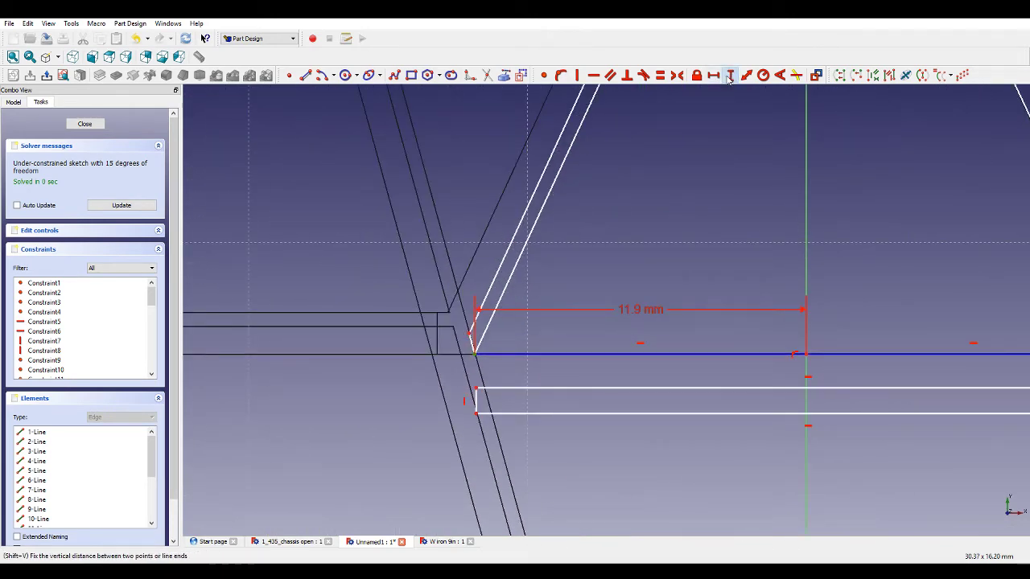
{"action": "left_click", "coordinate": [730, 76]}
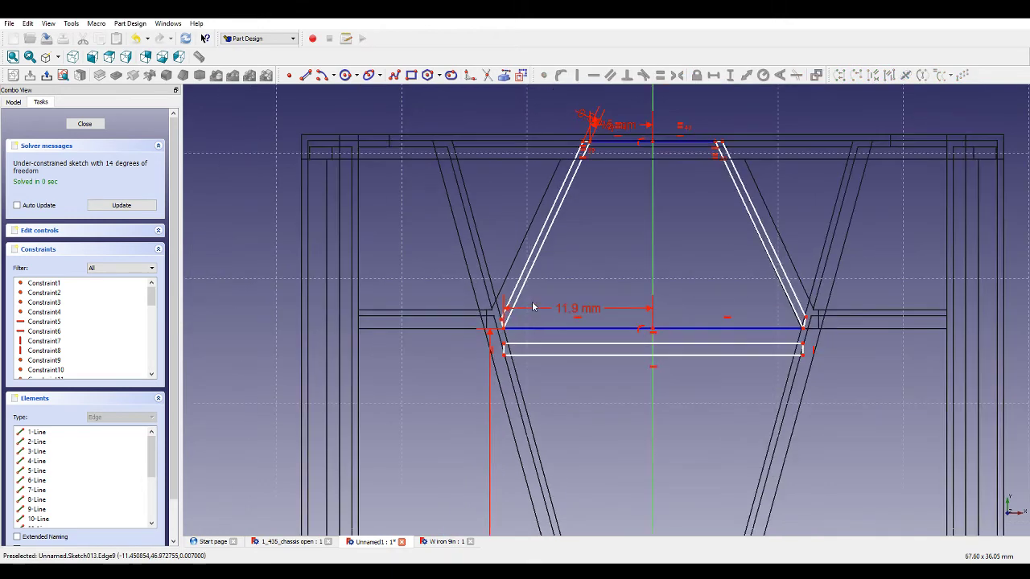
Make the two long lines of the left leg outline parallel.
{"action": "scroll", "coordinate": [523, 312], "scroll_direction": "down", "scroll_amount": 3}
{"action": "left_click", "coordinate": [537, 251]}
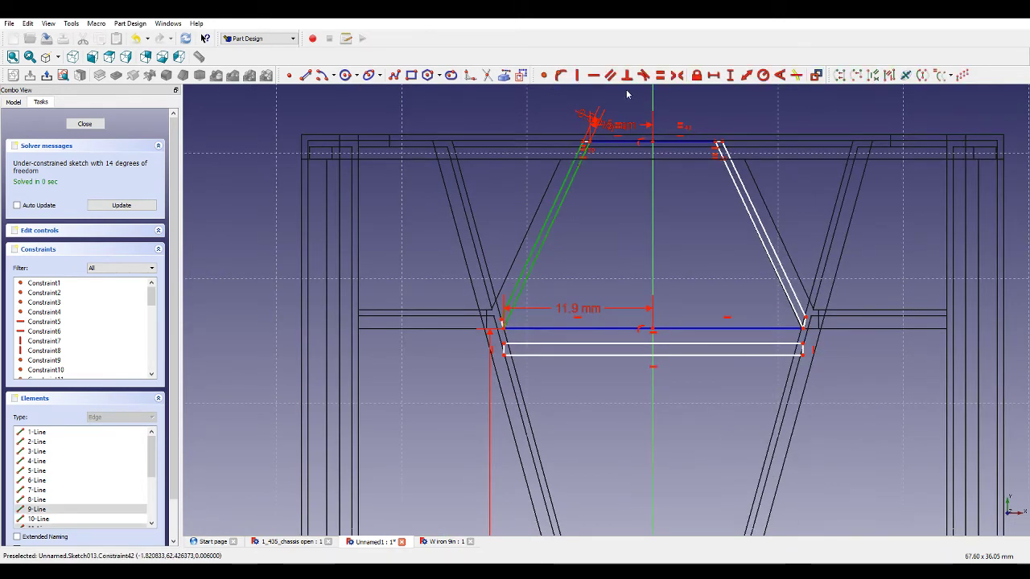
{"action": "left_click", "coordinate": [609, 75]}
Drag the left leg's short lower edge and the top line up to the frame's upper edge.
{"action": "scroll", "coordinate": [499, 321], "scroll_direction": "up", "scroll_amount": 5}
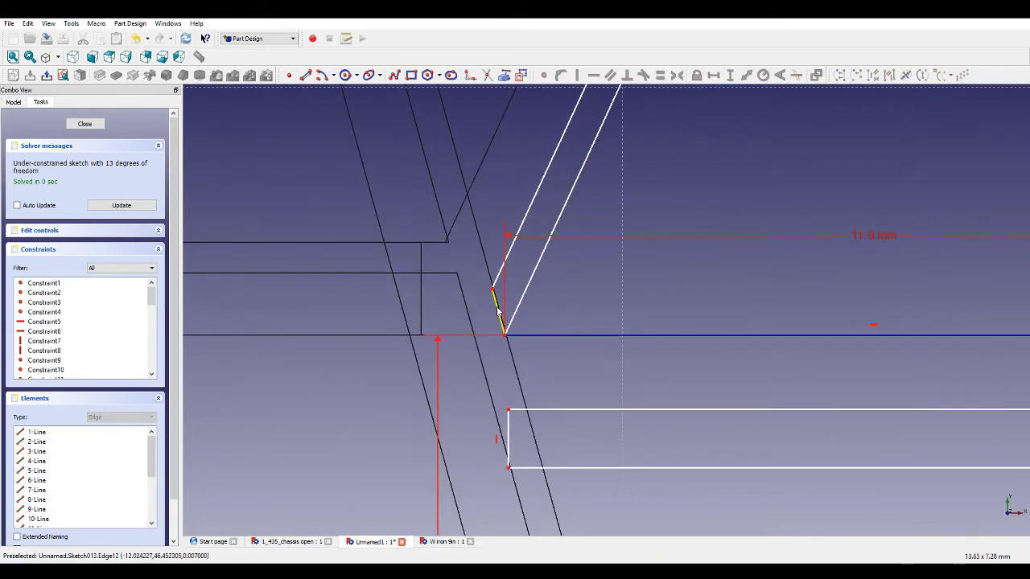
{"action": "left_click_drag", "start_coordinate": [494, 296], "coordinate": [488, 300]}
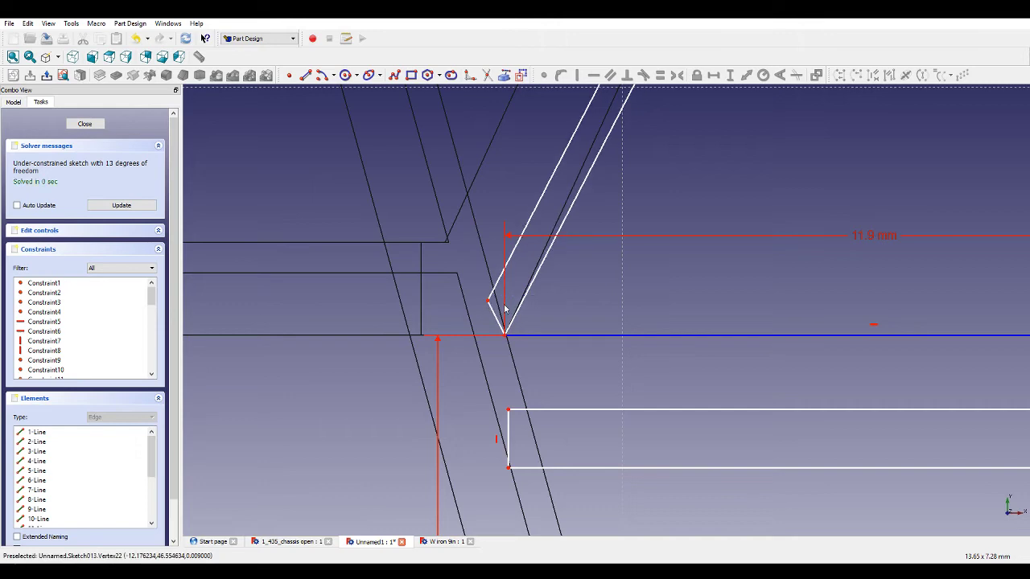
{"action": "scroll", "coordinate": [505, 309], "scroll_direction": "down", "scroll_amount": 5}
{"action": "scroll", "coordinate": [620, 208], "scroll_direction": "up", "scroll_amount": 3}
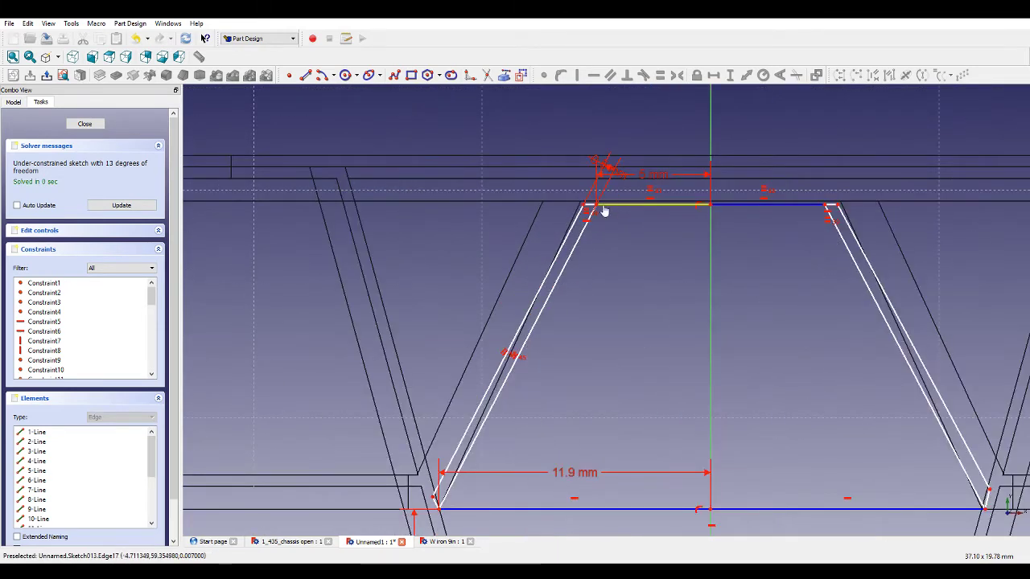
{"action": "mouse_move", "coordinate": [604, 211]}
{"action": "left_mouse_down"}
{"action": "mouse_move", "coordinate": [590, 200]}
{"action": "mouse_move", "coordinate": [598, 183]}
{"action": "left_mouse_up"}
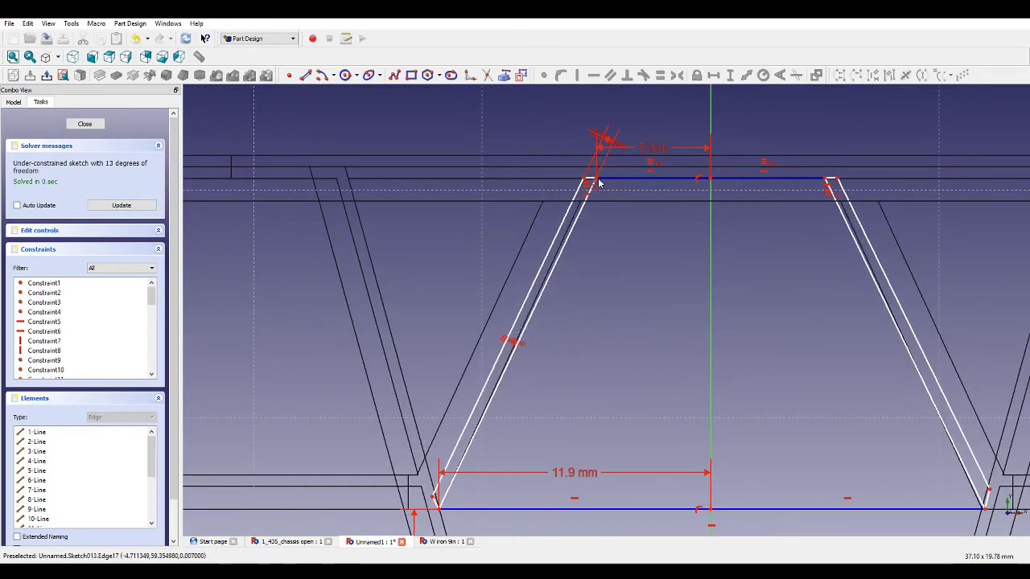
Set the vertical distance between the top line and the lower line to 15 mm.
{"action": "left_click", "coordinate": [710, 180]}
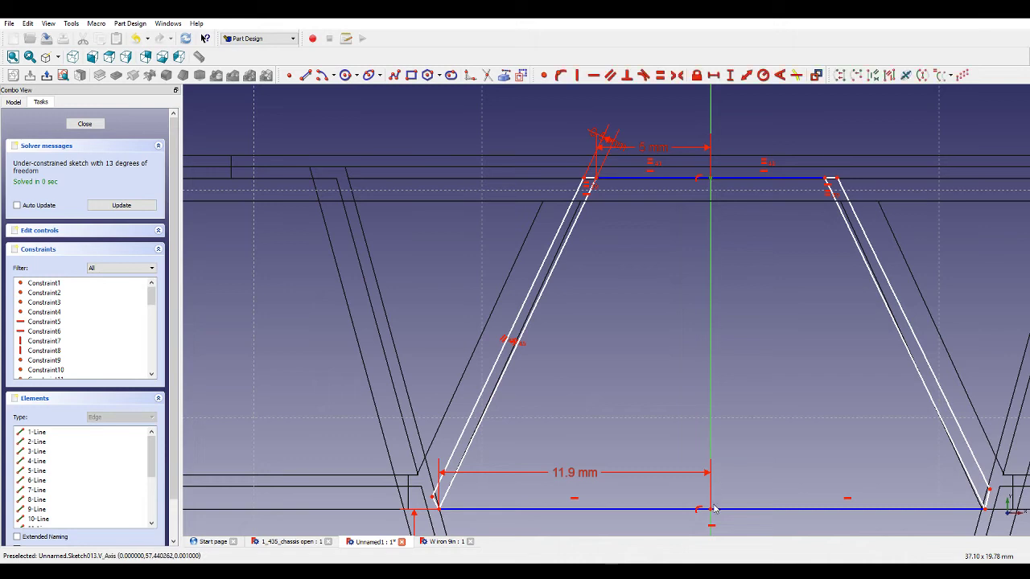
{"action": "left_click", "coordinate": [731, 75]}
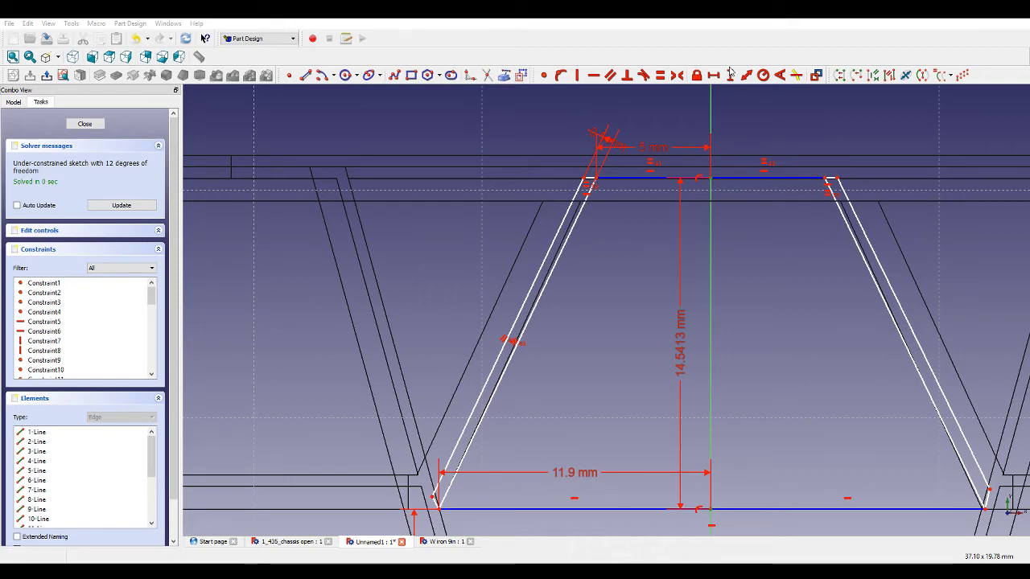
{"action": "type", "text": "15"}
{"action": "key", "text": "Return"}
Make the left leg's short lower edge perpendicular to its long line.
{"action": "scroll", "coordinate": [439, 505], "scroll_direction": "up", "scroll_amount": 4}
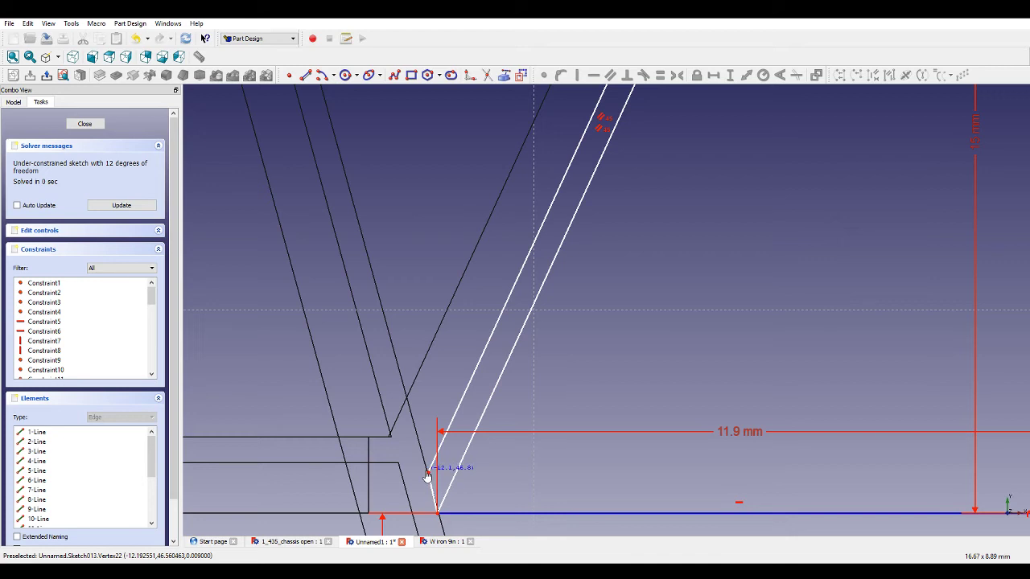
{"action": "left_click_drag", "start_coordinate": [427, 475], "coordinate": [421, 505]}
{"action": "left_click", "coordinate": [421, 507]}
{"action": "left_click", "coordinate": [419, 493]}
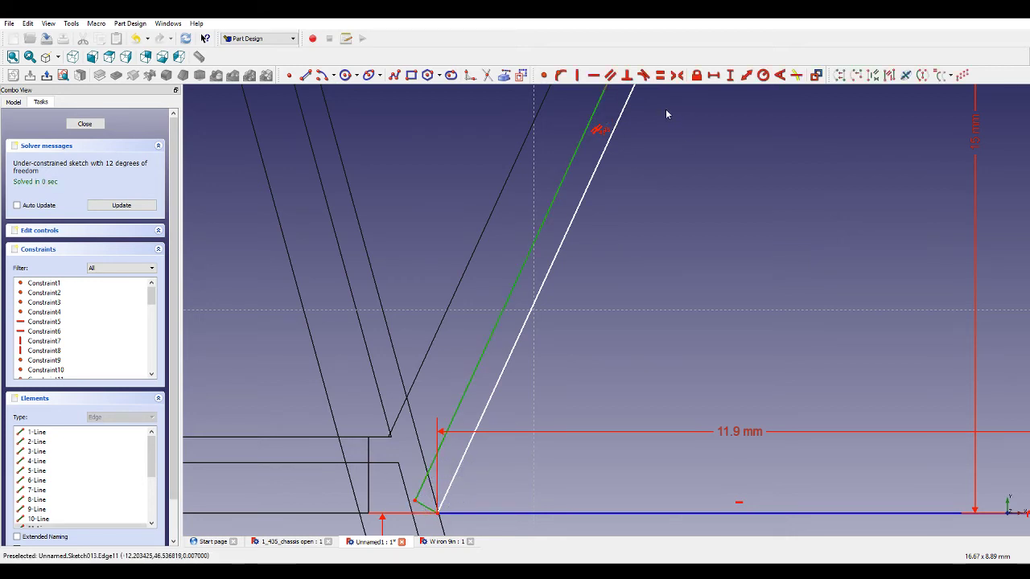
{"action": "left_click", "coordinate": [629, 75]}
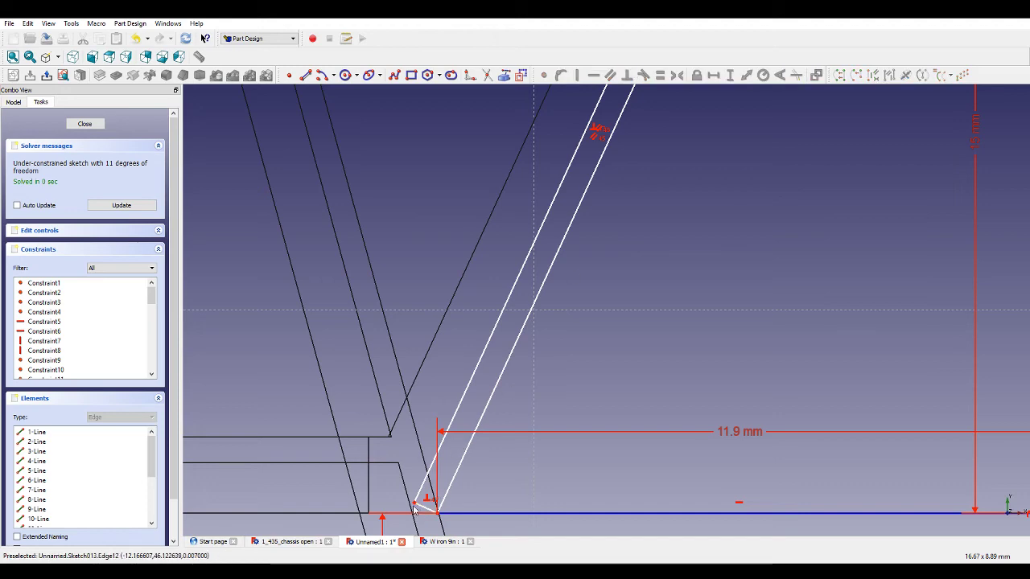
Make the right leg's outer line equal in length to the left leg's outer line.
{"action": "scroll", "coordinate": [589, 368], "scroll_direction": "down", "scroll_amount": 5}
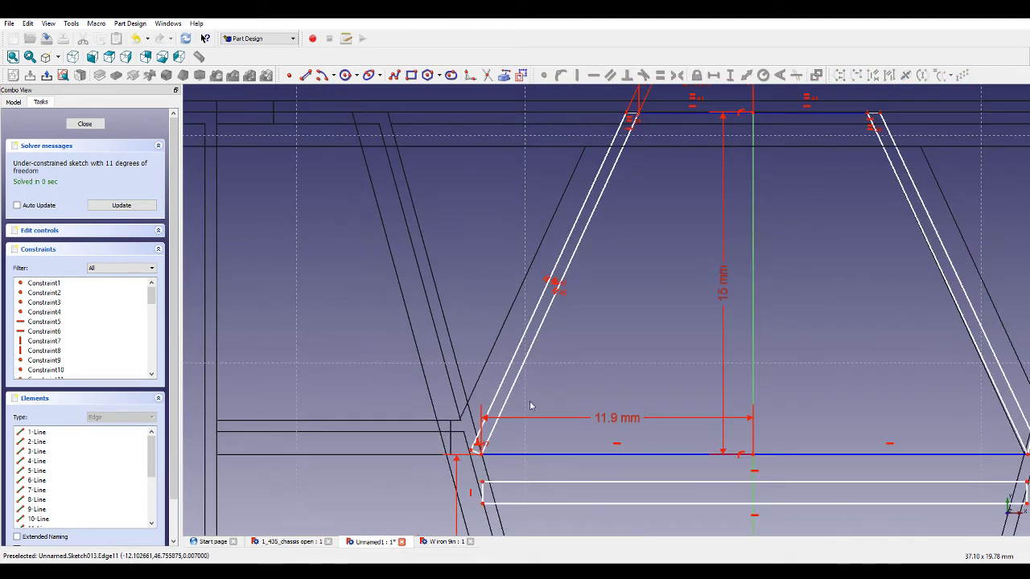
{"action": "scroll", "coordinate": [892, 384], "scroll_direction": "up", "scroll_amount": 2}
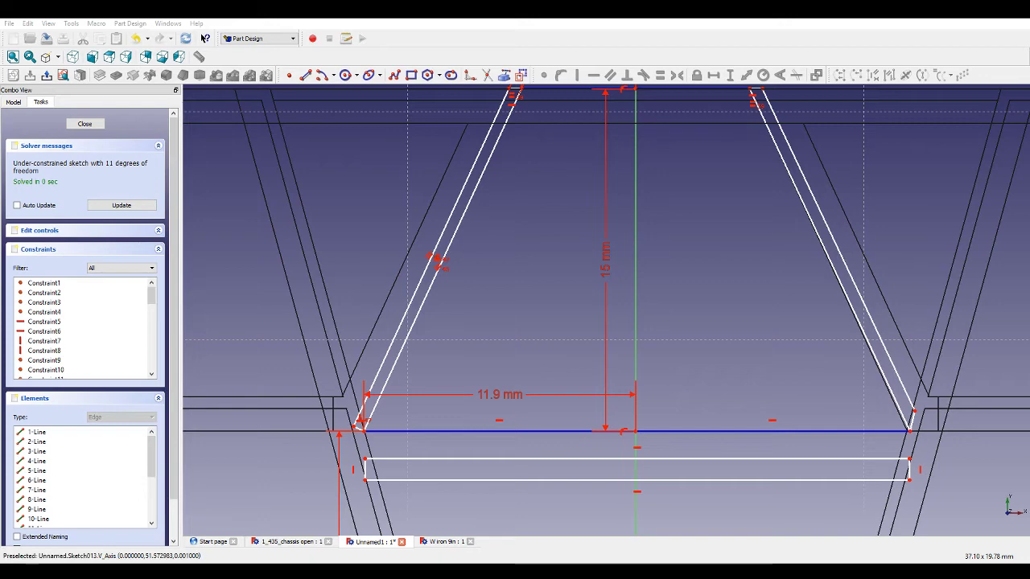
{"action": "left_click", "coordinate": [899, 402]}
{"action": "scroll", "coordinate": [800, 344], "scroll_direction": "down", "scroll_amount": 3}
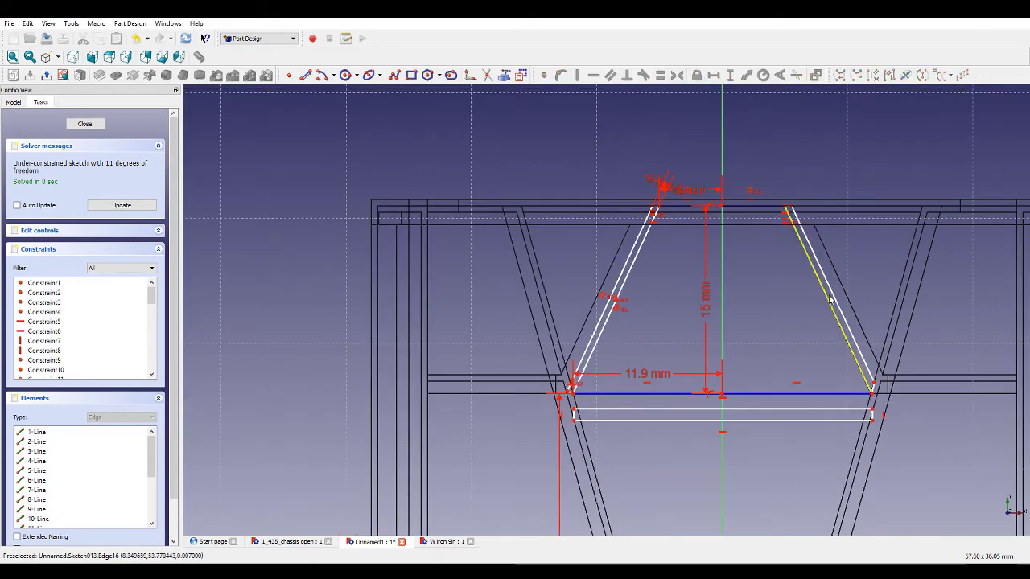
{"action": "left_click", "coordinate": [646, 238]}
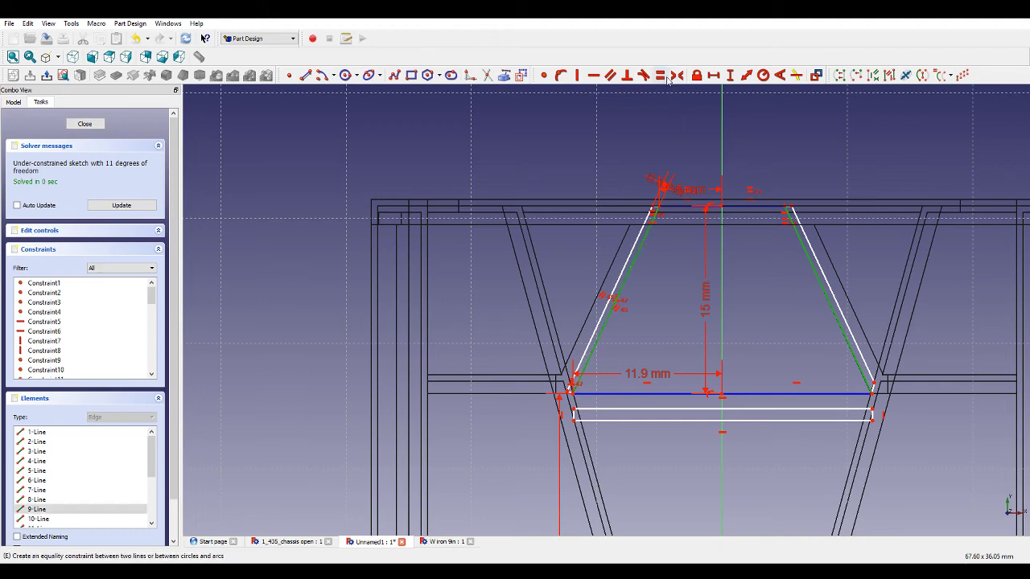
{"action": "left_click", "coordinate": [659, 75]}
Make the right leg's two long lines parallel and its short lower edge perpendicular to them.
{"action": "scroll", "coordinate": [804, 341], "scroll_direction": "up", "scroll_amount": 3}
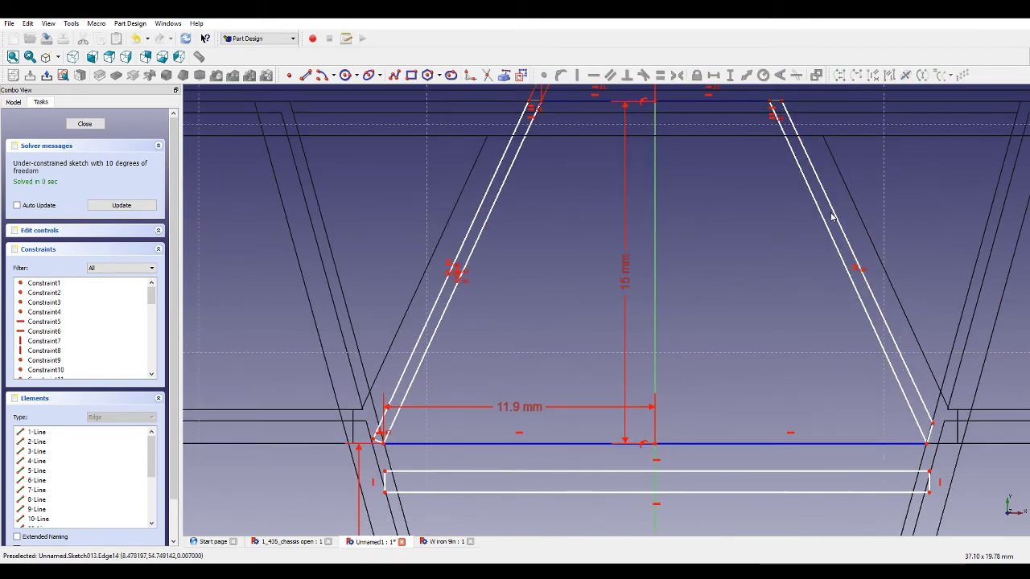
{"action": "left_click_drag", "start_coordinate": [832, 221], "coordinate": [837, 193]}
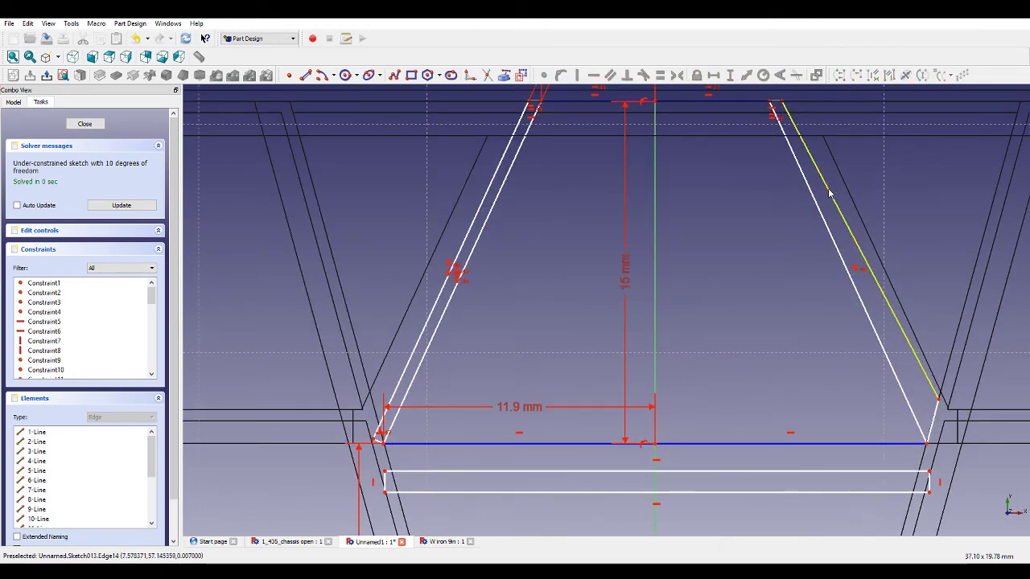
{"action": "left_click", "coordinate": [829, 192]}
{"action": "left_click", "coordinate": [807, 192]}
{"action": "left_click", "coordinate": [811, 193]}
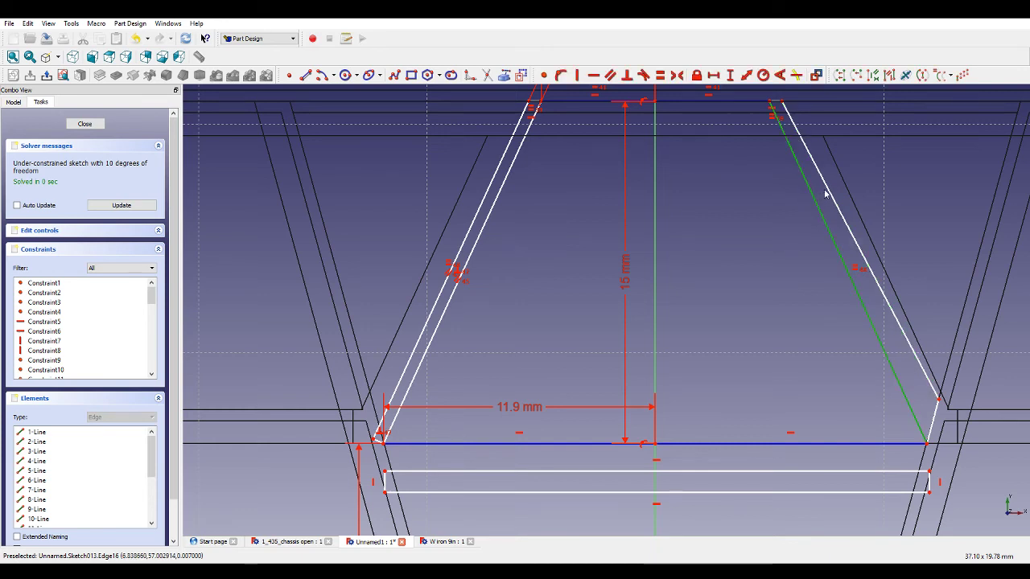
{"action": "left_click", "coordinate": [830, 194]}
{"action": "left_click", "coordinate": [610, 74]}
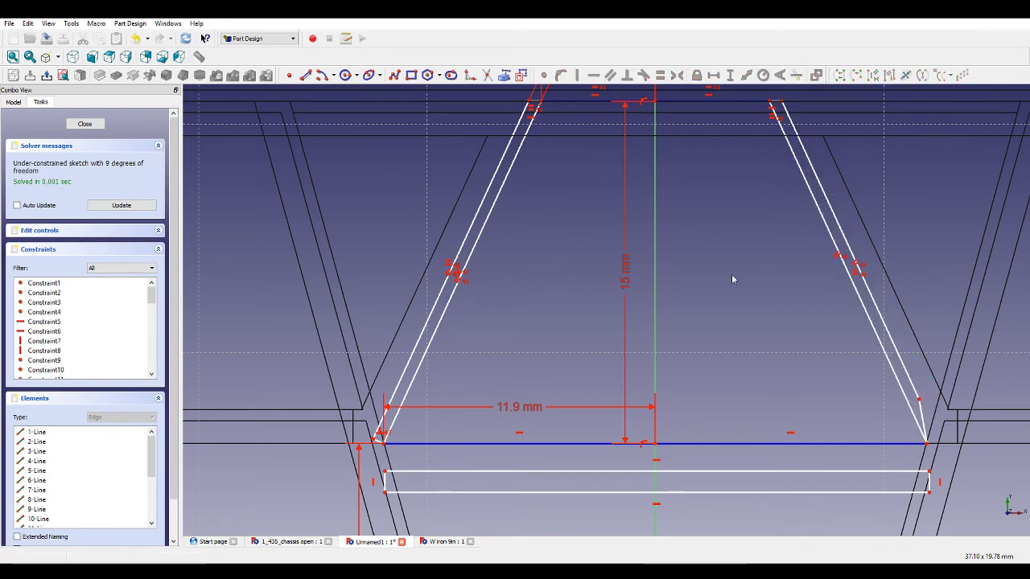
{"action": "left_click", "coordinate": [912, 386]}
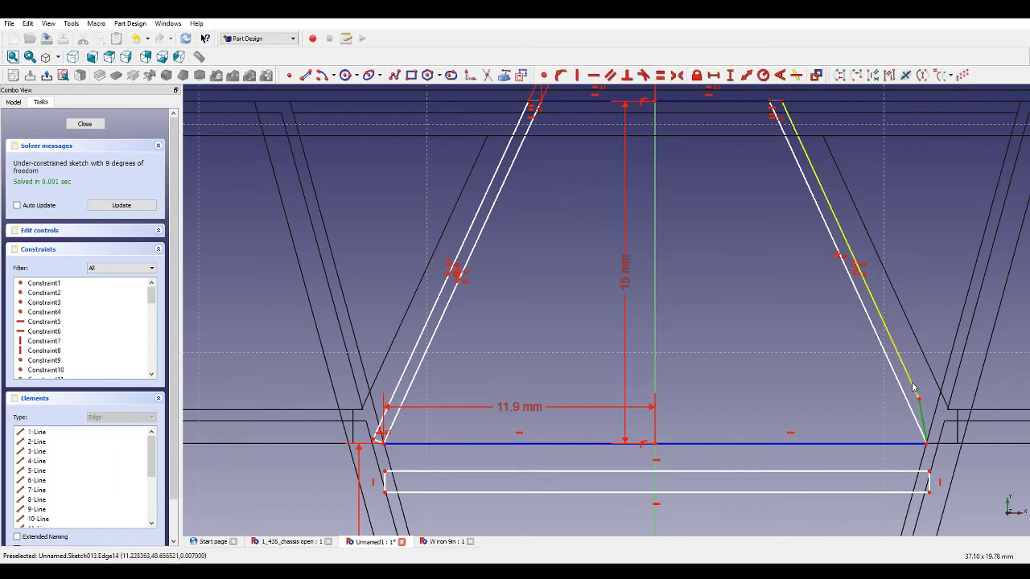
{"action": "left_click", "coordinate": [632, 78]}
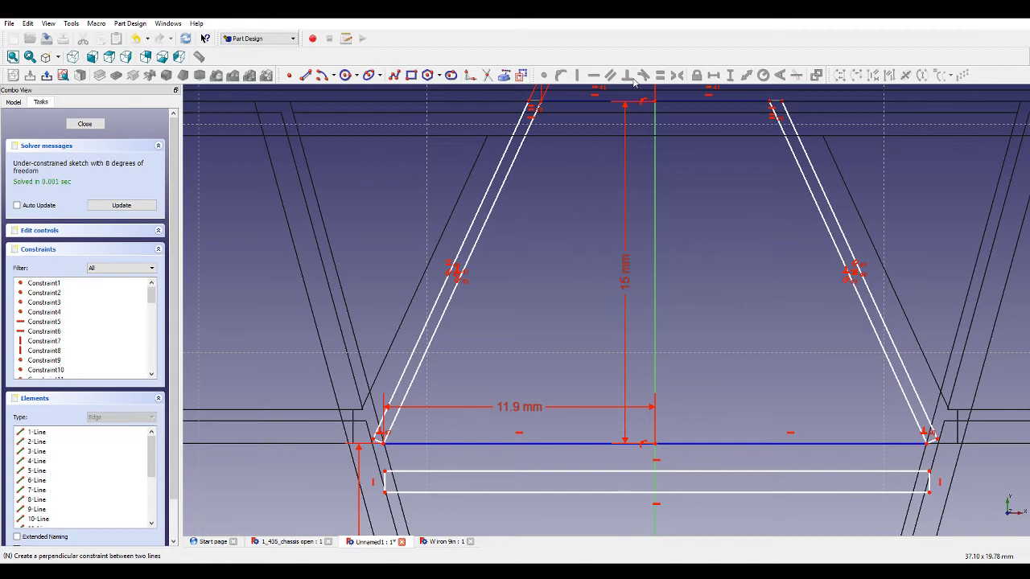
Set the vertical distance between the left leg's lower vertex and the rectangle's top-left corner to 1.5 mm.
{"action": "scroll", "coordinate": [527, 356], "scroll_direction": "down", "scroll_amount": 4}
{"action": "scroll", "coordinate": [527, 357], "scroll_direction": "up", "scroll_amount": 3}
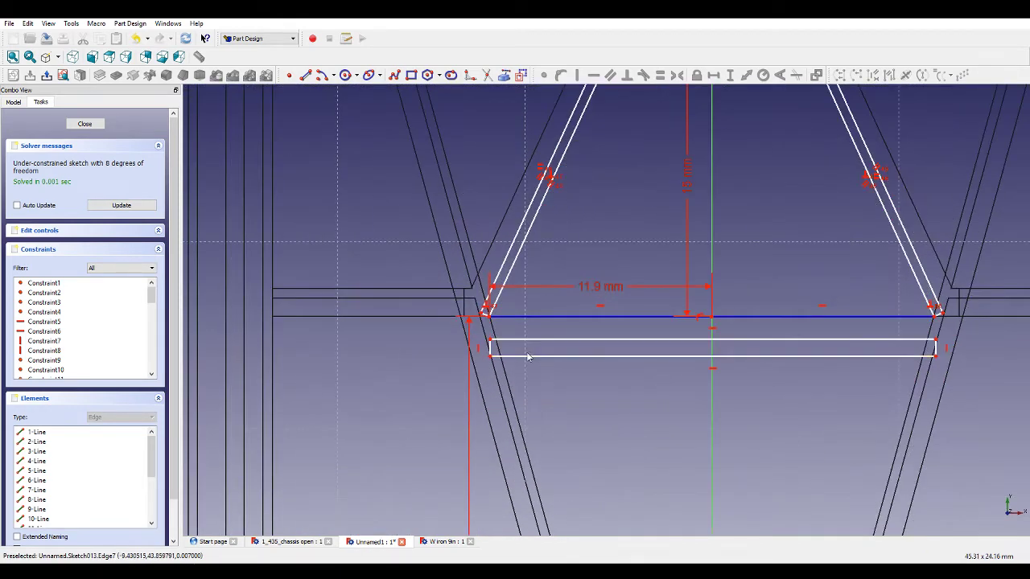
{"action": "scroll", "coordinate": [471, 337], "scroll_direction": "up", "scroll_amount": 4}
{"action": "left_click", "coordinate": [515, 342]}
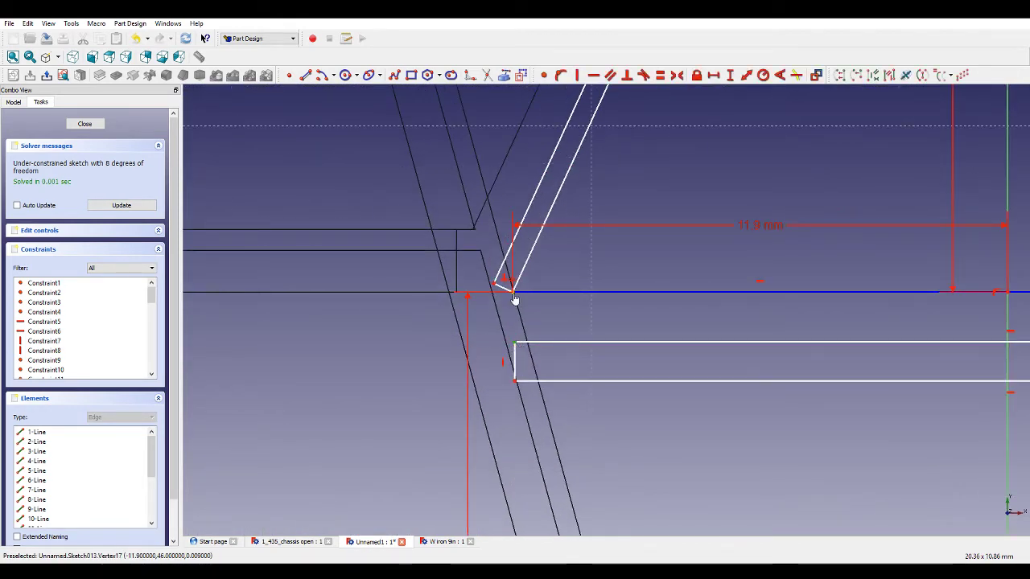
{"action": "left_click", "coordinate": [514, 299]}
{"action": "left_click", "coordinate": [730, 74]}
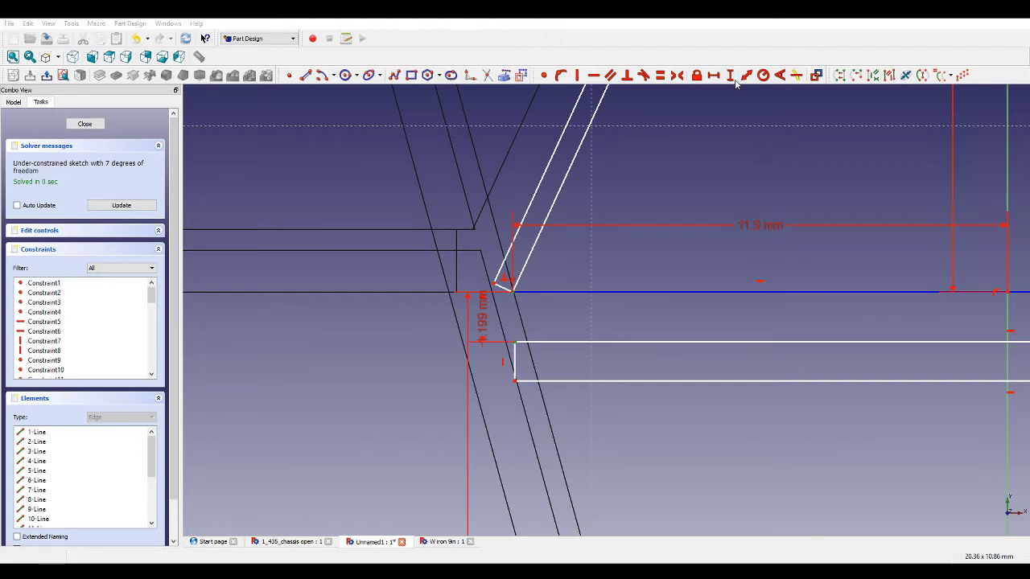
{"action": "type", "text": "1.5"}
{"action": "key", "text": "Return"}
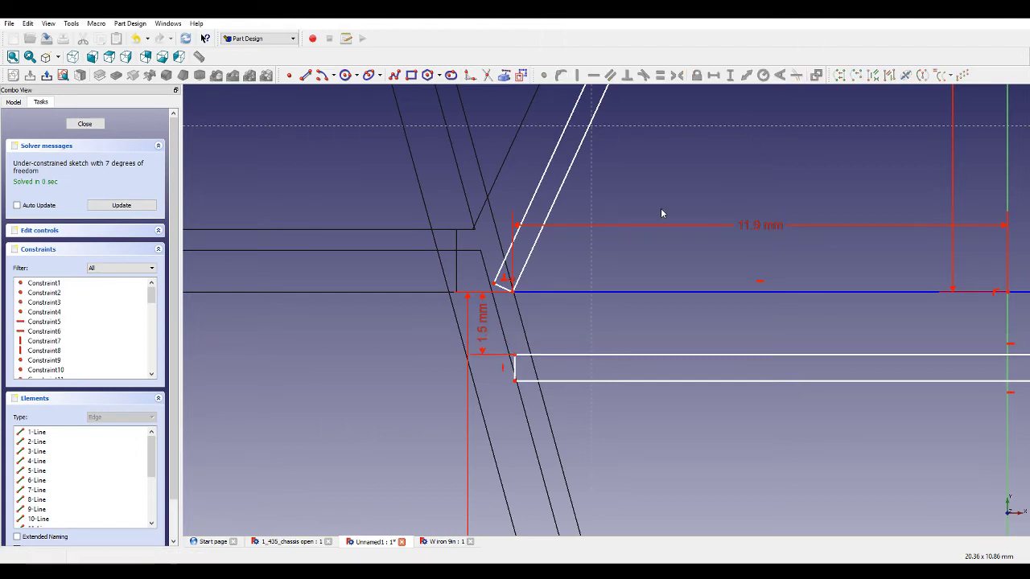
Fix the rectangle's height with a vertical distance constraint on its left edge.
{"action": "left_click", "coordinate": [516, 364]}
{"action": "scroll", "coordinate": [544, 356], "scroll_direction": "down", "scroll_amount": 4}
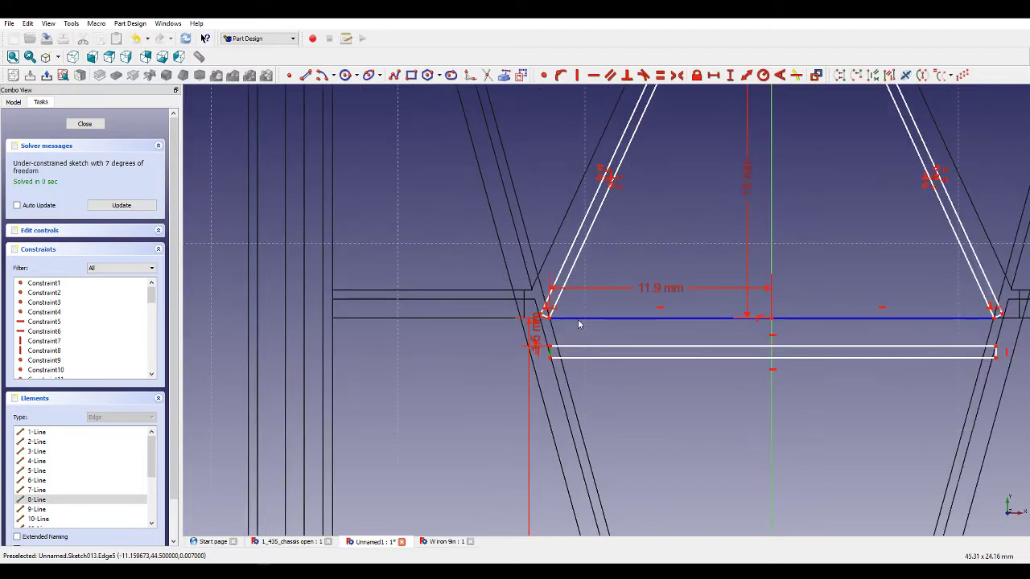
{"action": "left_click", "coordinate": [730, 76]}
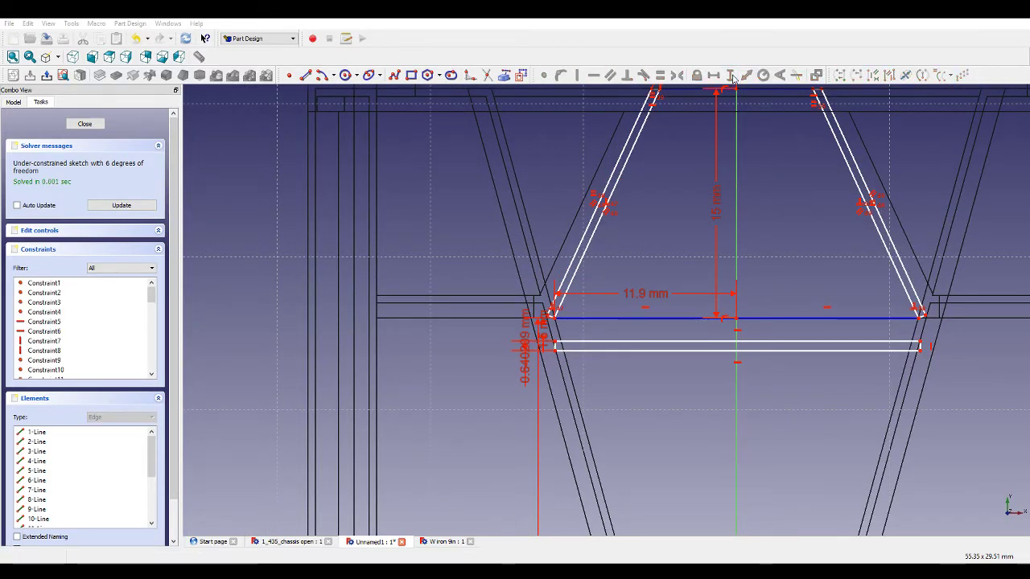
Set the horizontal distance between the rectangle's left corner and the vertical axis to 11.5 mm.
{"action": "scroll", "coordinate": [785, 345], "scroll_direction": "up", "scroll_amount": 2}
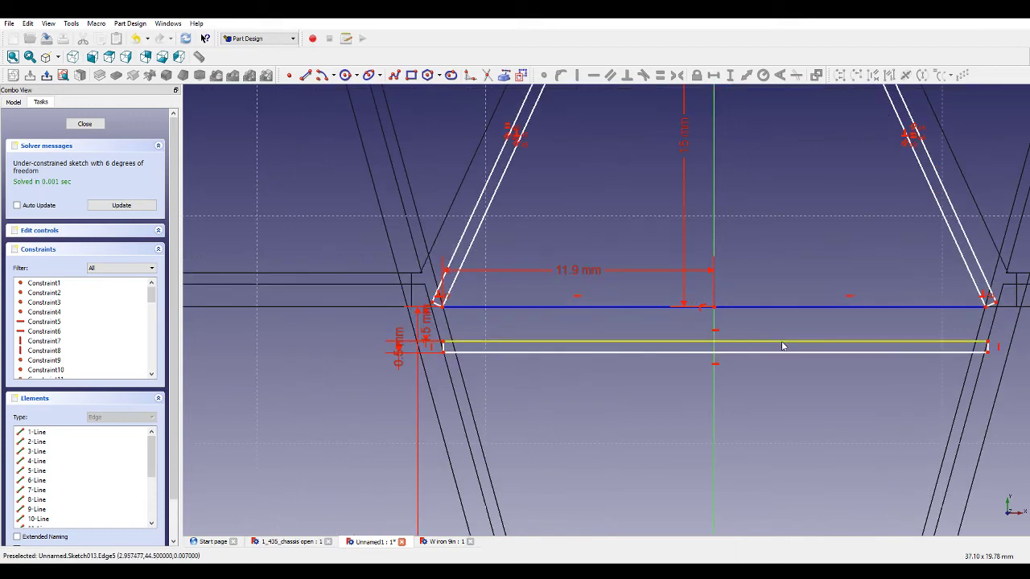
{"action": "left_click", "coordinate": [443, 355]}
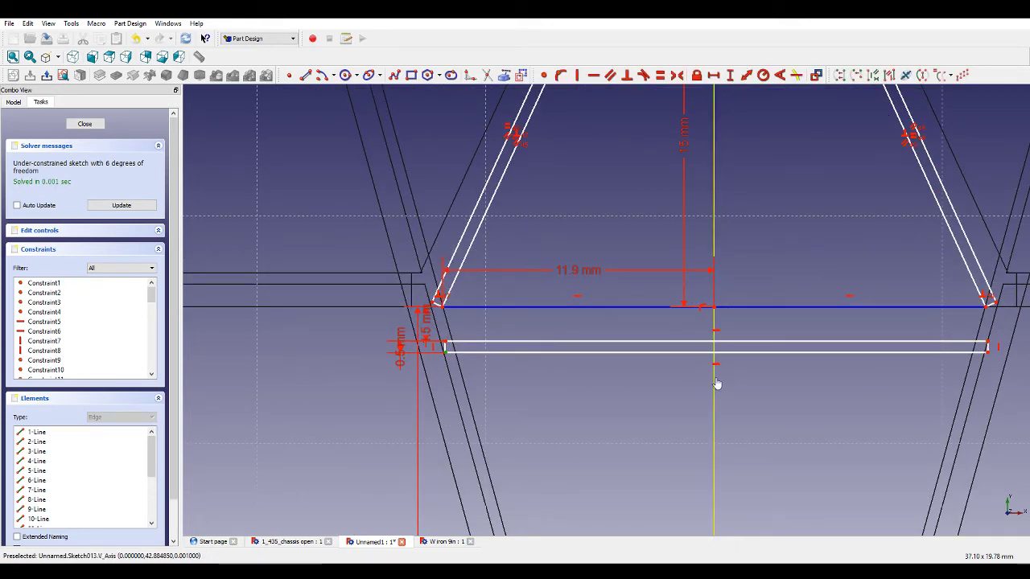
{"action": "left_click", "coordinate": [715, 75]}
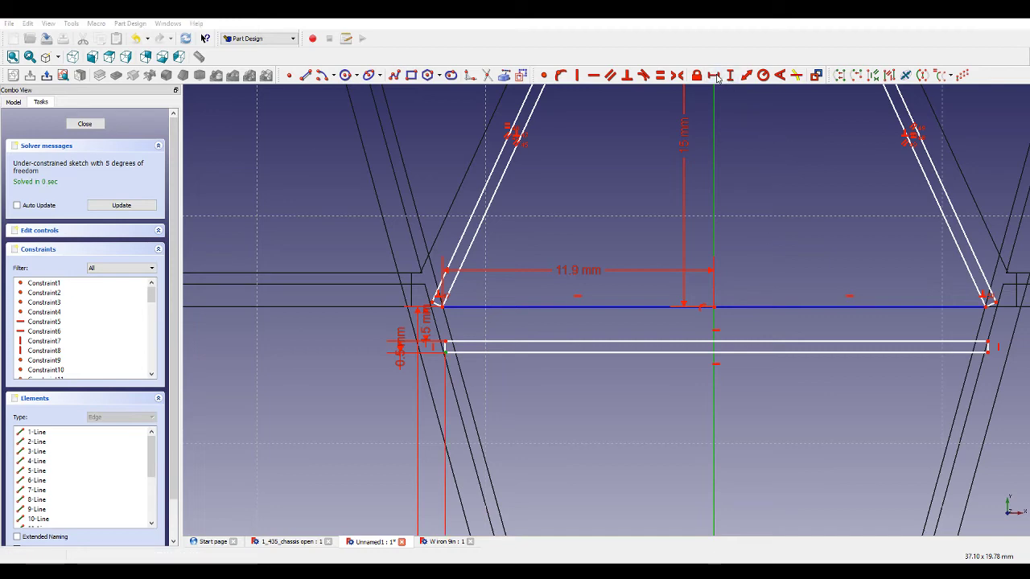
{"action": "type", "text": "11.5"}
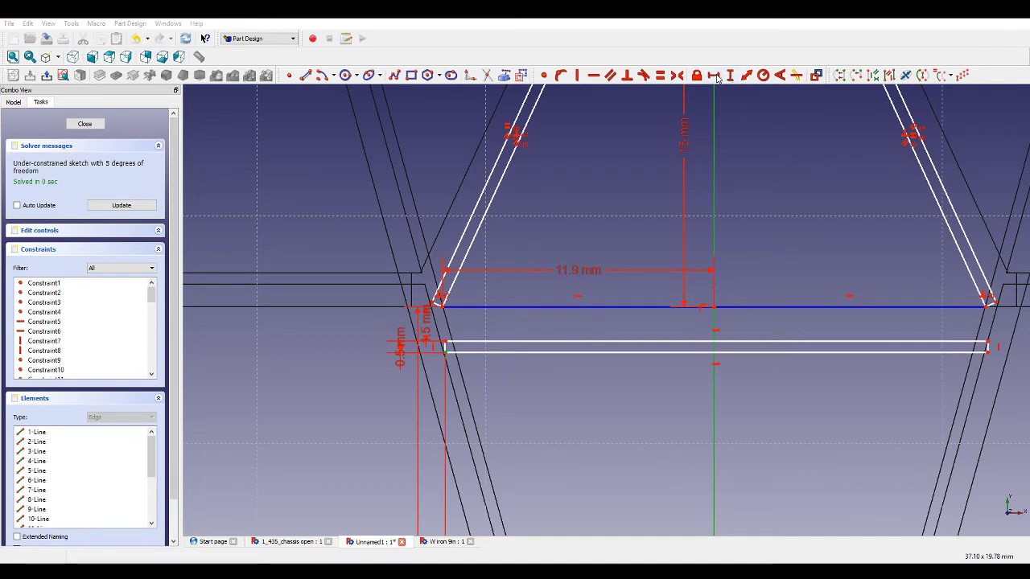
{"action": "key", "text": "Return"}
Add a horizontal distance constraint to the rectangle's lower edge to fix its length.
{"action": "scroll", "coordinate": [485, 316], "scroll_direction": "up", "scroll_amount": 5}
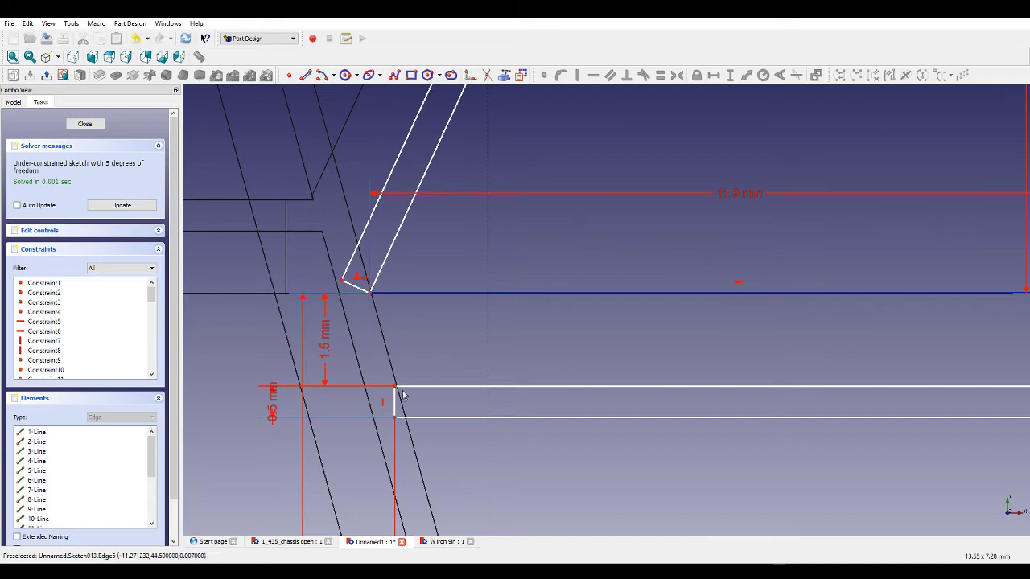
{"action": "scroll", "coordinate": [447, 354], "scroll_direction": "down", "scroll_amount": 4}
{"action": "scroll", "coordinate": [610, 322], "scroll_direction": "down", "scroll_amount": 3}
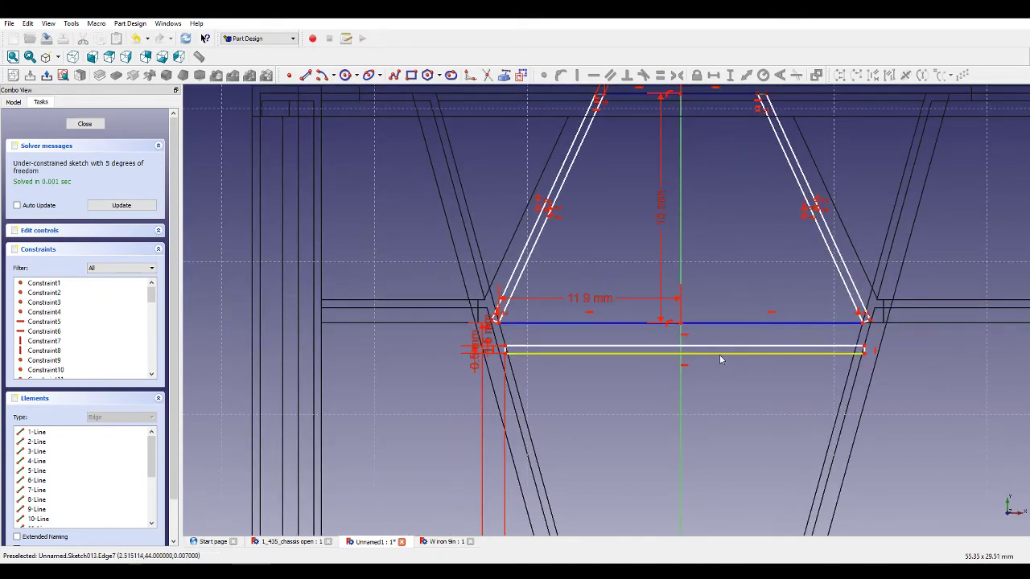
{"action": "scroll", "coordinate": [719, 354], "scroll_direction": "down", "scroll_amount": 5}
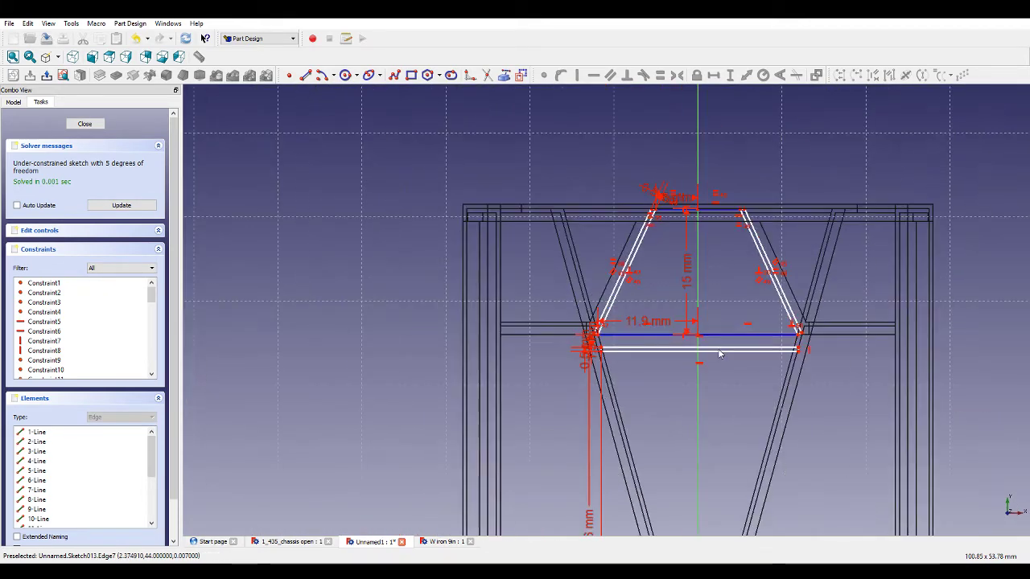
{"action": "scroll", "coordinate": [713, 455], "scroll_direction": "up", "scroll_amount": 5}
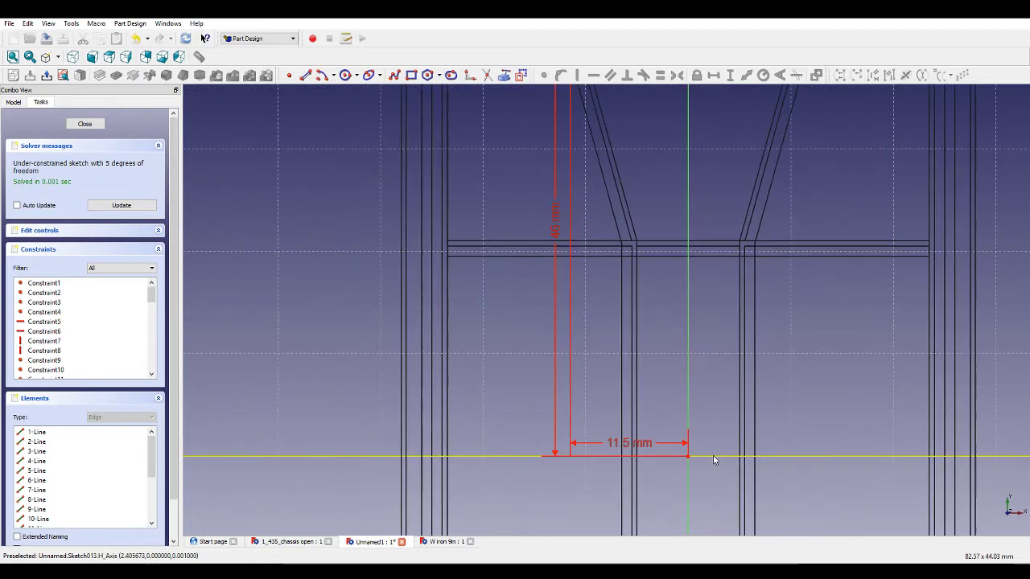
{"action": "scroll", "coordinate": [704, 420], "scroll_direction": "down", "scroll_amount": 4}
{"action": "scroll", "coordinate": [723, 265], "scroll_direction": "up", "scroll_amount": 2}
{"action": "left_click", "coordinate": [710, 272]}
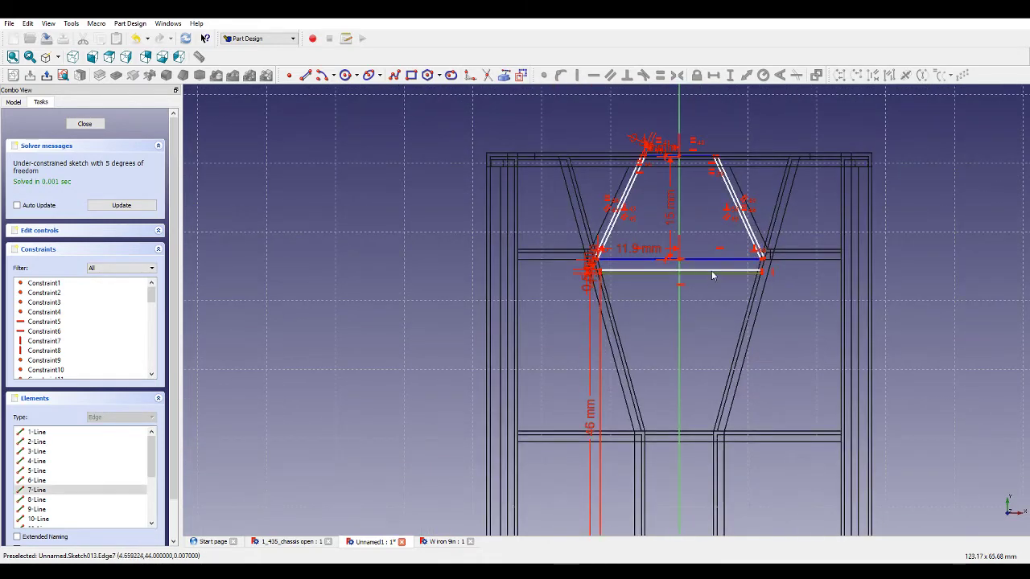
{"action": "left_click", "coordinate": [713, 74]}
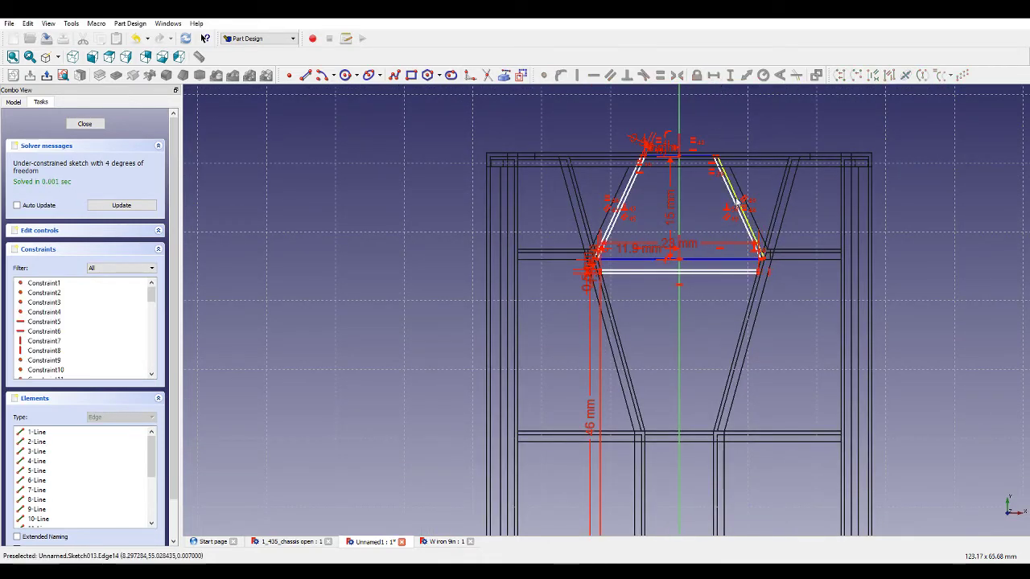
Select and delete the stray line near the frame's lower end, then close the sketch.
{"action": "scroll", "coordinate": [788, 328], "scroll_direction": "up", "scroll_amount": 6}
{"action": "scroll", "coordinate": [788, 328], "scroll_direction": "down", "scroll_amount": 10}
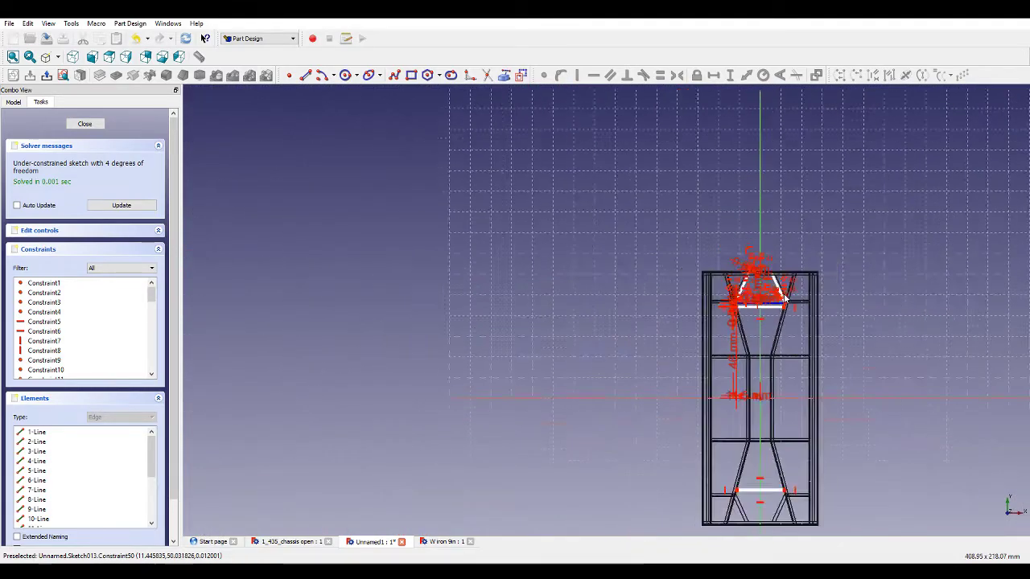
{"action": "left_click_drag", "start_coordinate": [791, 444], "coordinate": [731, 411]}
{"action": "key", "text": "Delete"}
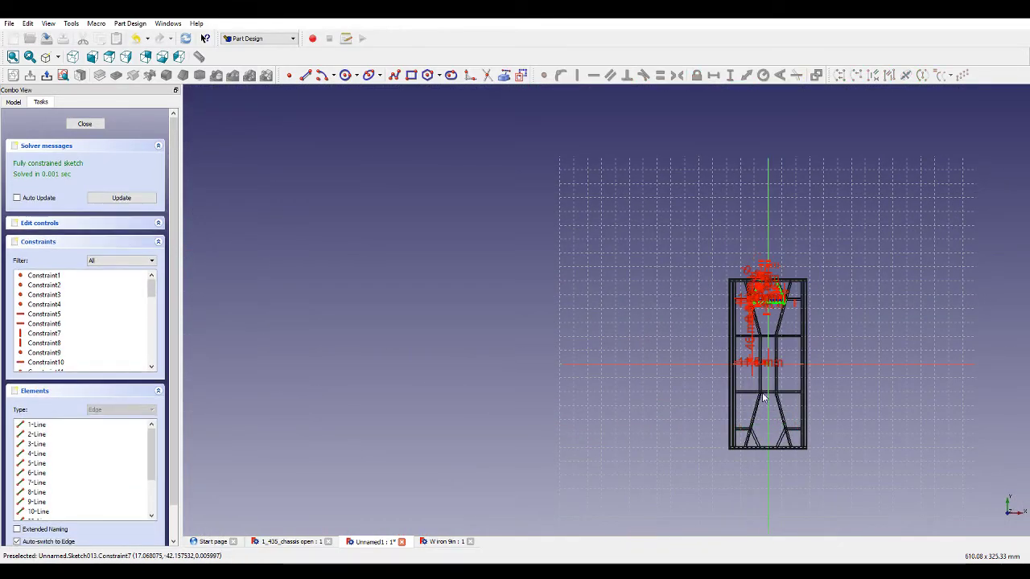
{"action": "scroll", "coordinate": [782, 294], "scroll_direction": "up", "scroll_amount": 10}
{"action": "scroll", "coordinate": [785, 263], "scroll_direction": "up", "scroll_amount": 3}
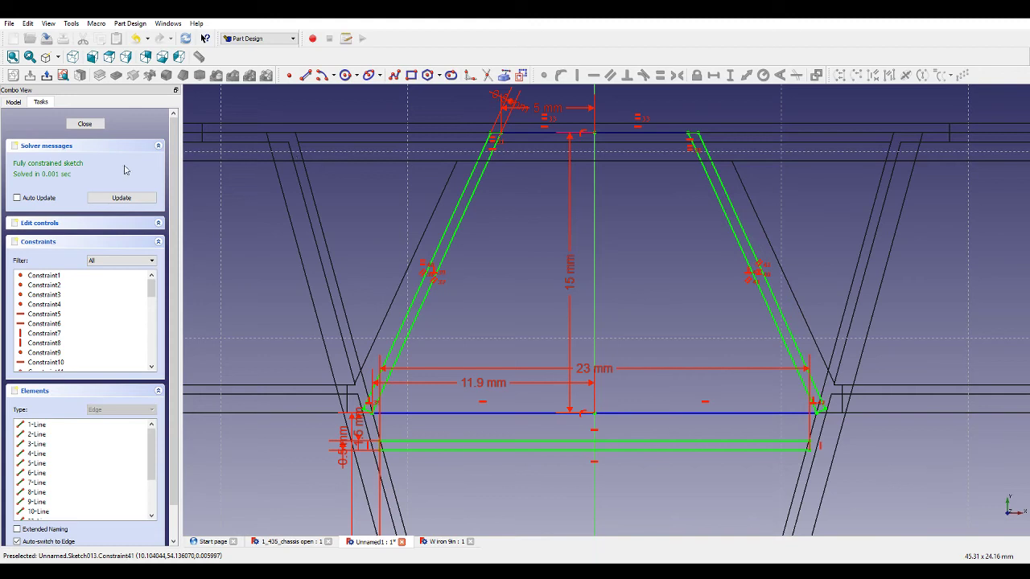
{"action": "left_click", "coordinate": [90, 124]}
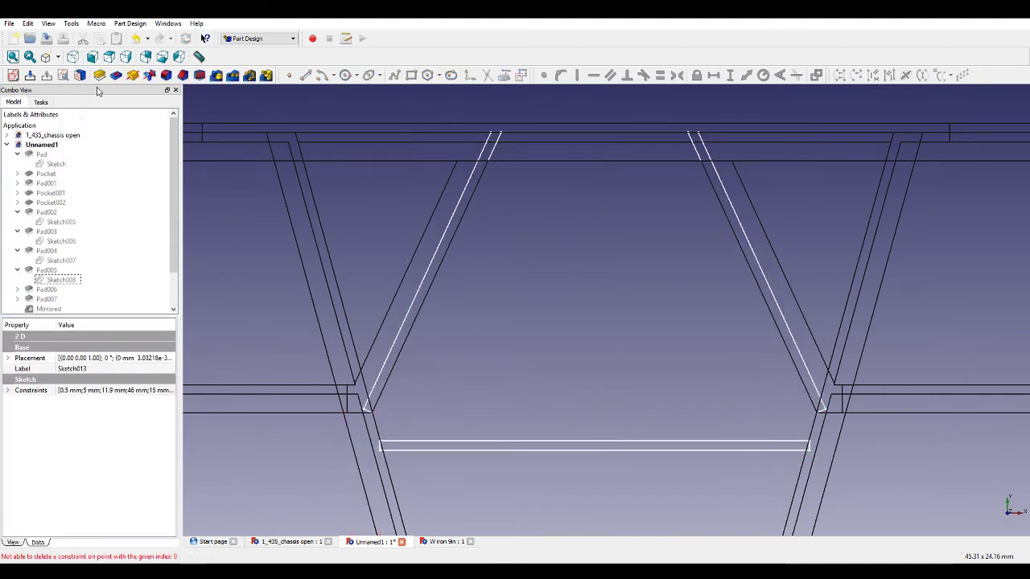
Pad the sketch with a length of 2 mm and switch the view to shaded display.
{"action": "left_click", "coordinate": [100, 75]}
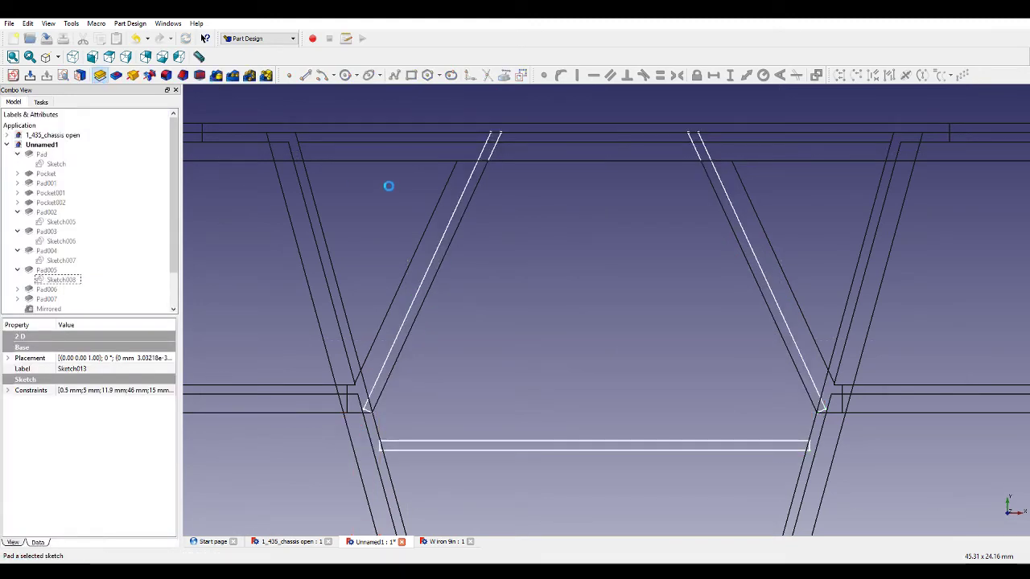
{"action": "middle_click_drag", "start_coordinate": [536, 243], "coordinate": [520, 304]}
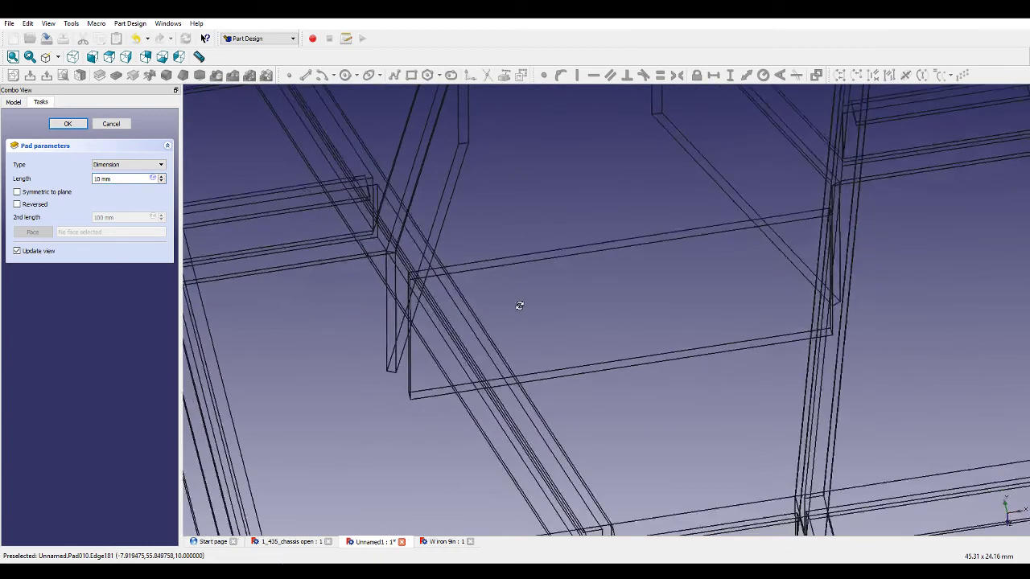
{"action": "left_click_drag", "start_coordinate": [101, 179], "coordinate": [86, 186]}
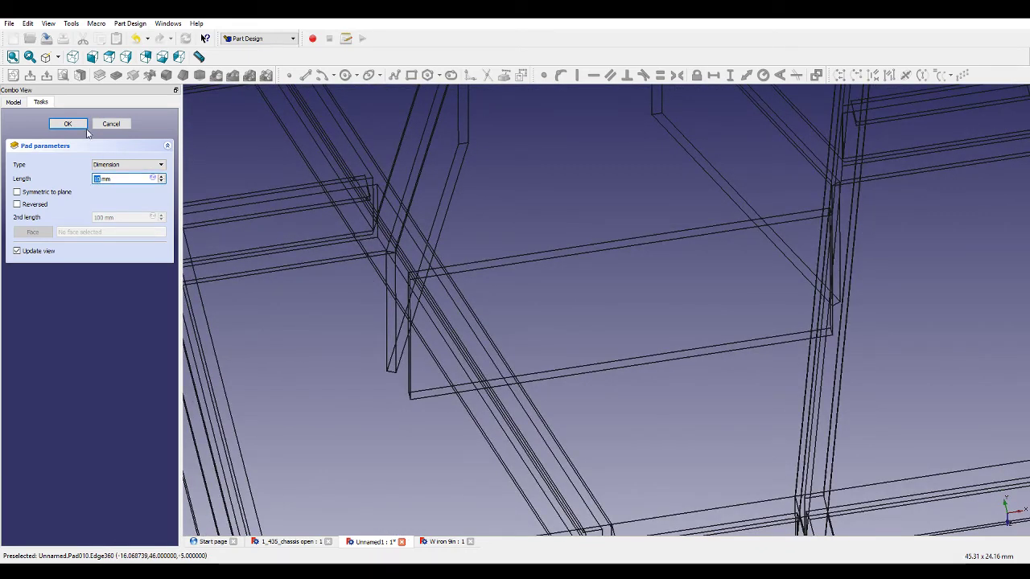
{"action": "type", "text": "2"}
{"action": "left_click", "coordinate": [59, 59]}
{"action": "left_click", "coordinate": [64, 70]}
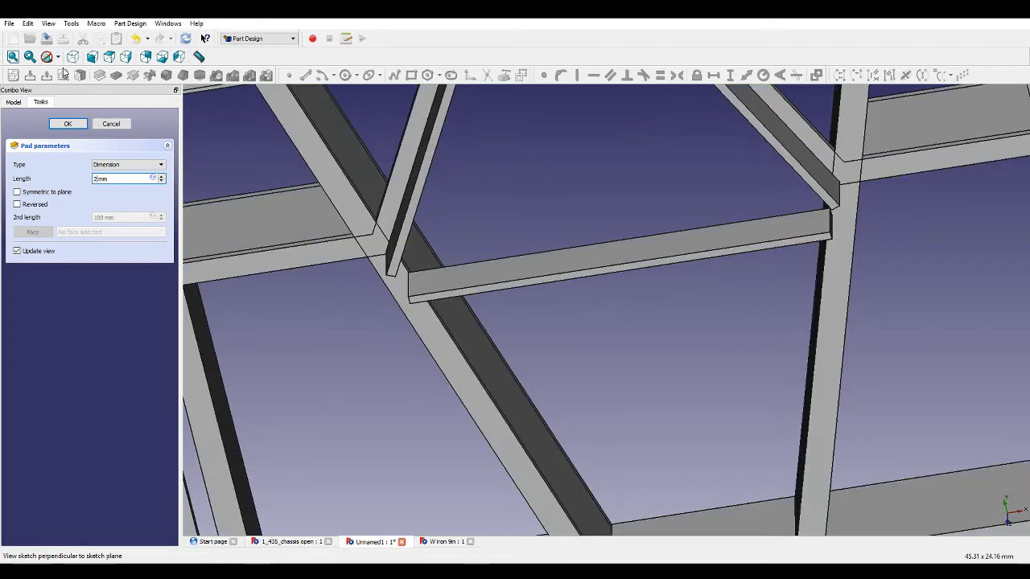
Reverse the pad direction so the plate extends into the frame.
{"action": "middle_click_drag", "start_coordinate": [558, 210], "coordinate": [573, 271]}
{"action": "scroll", "coordinate": [573, 271], "scroll_direction": "down", "scroll_amount": 6}
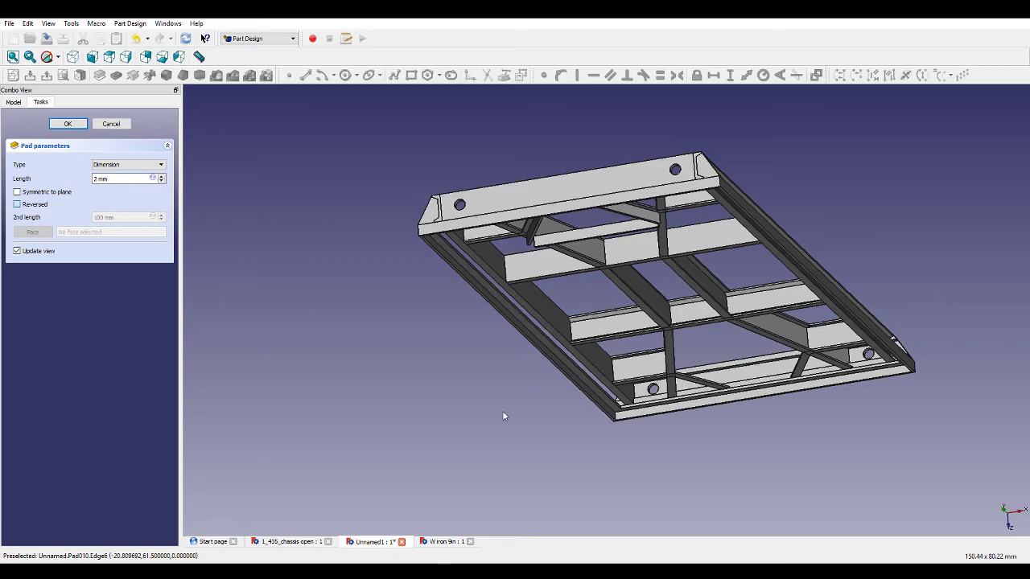
{"action": "middle_click_drag", "start_coordinate": [673, 413], "coordinate": [765, 266]}
{"action": "middle_click_drag", "start_coordinate": [627, 406], "coordinate": [823, 474]}
{"action": "scroll", "coordinate": [534, 383], "scroll_direction": "up", "scroll_amount": 8}
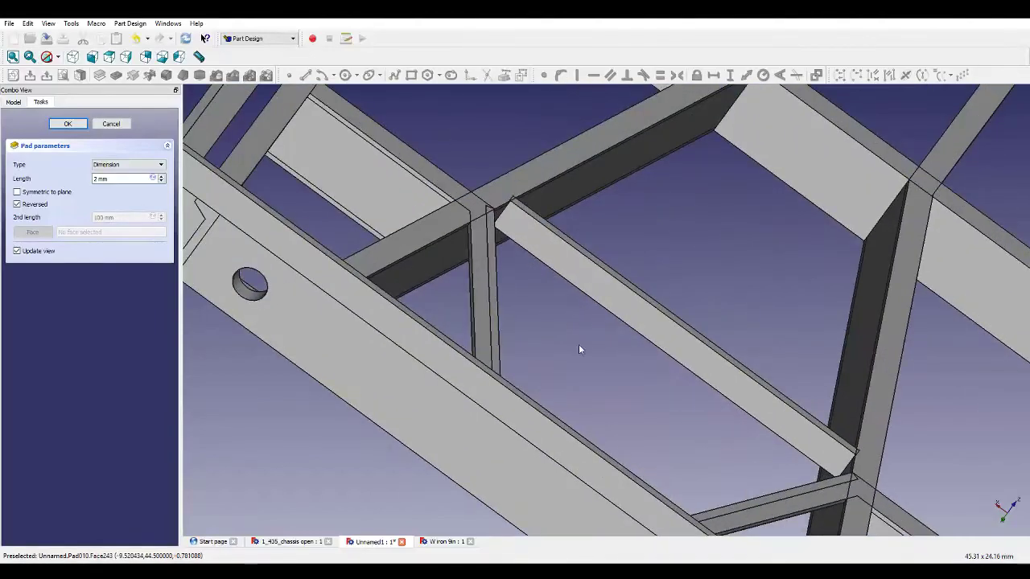
Inspect the pad preview's position on the chassis frame from several angles.
{"action": "middle_click_drag", "start_coordinate": [579, 349], "coordinate": [740, 413]}
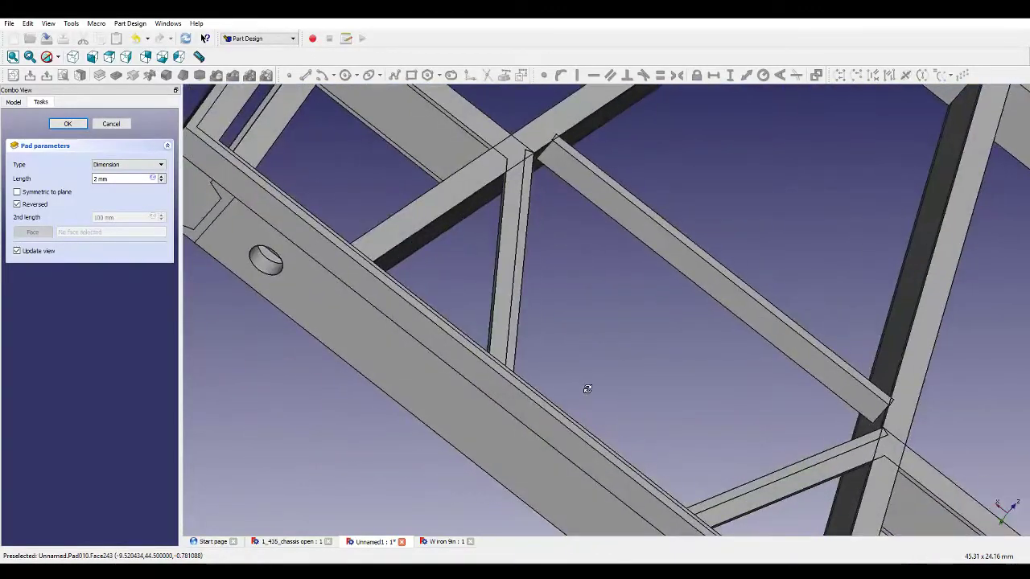
{"action": "scroll", "coordinate": [587, 384], "scroll_direction": "down", "scroll_amount": 5}
{"action": "middle_click_drag", "start_coordinate": [744, 394], "coordinate": [791, 338]}
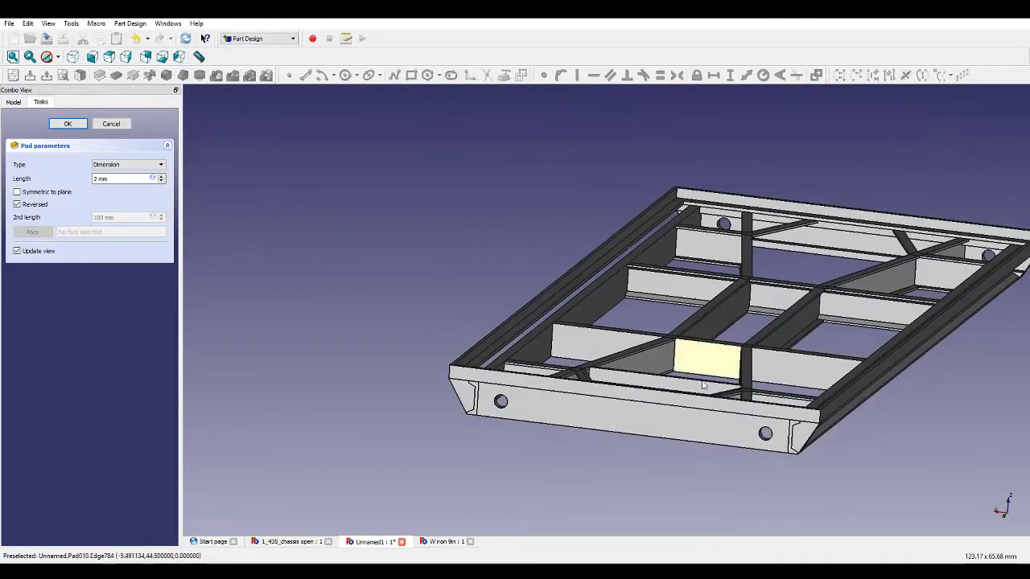
{"action": "scroll", "coordinate": [679, 384], "scroll_direction": "down", "scroll_amount": 2}
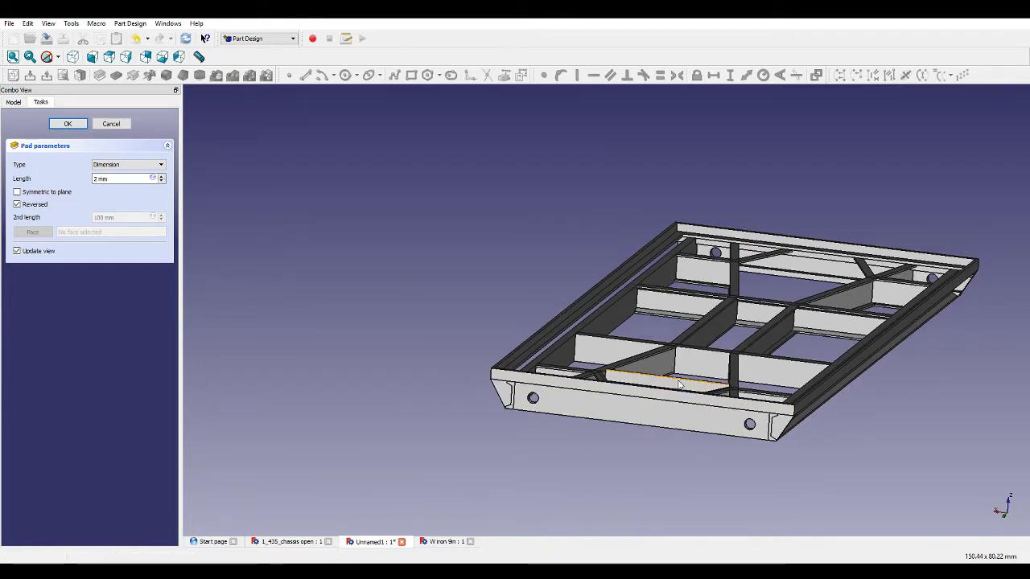
{"action": "scroll", "coordinate": [697, 387], "scroll_direction": "down", "scroll_amount": 2}
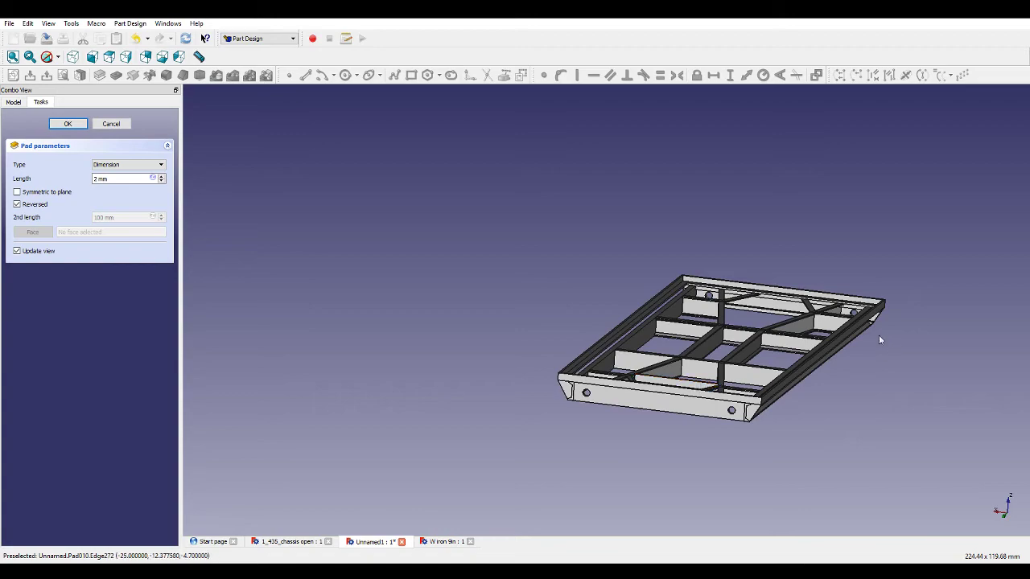
{"action": "scroll", "coordinate": [878, 340], "scroll_direction": "up", "scroll_amount": 4}
{"action": "middle_click_drag", "start_coordinate": [781, 339], "coordinate": [720, 379]}
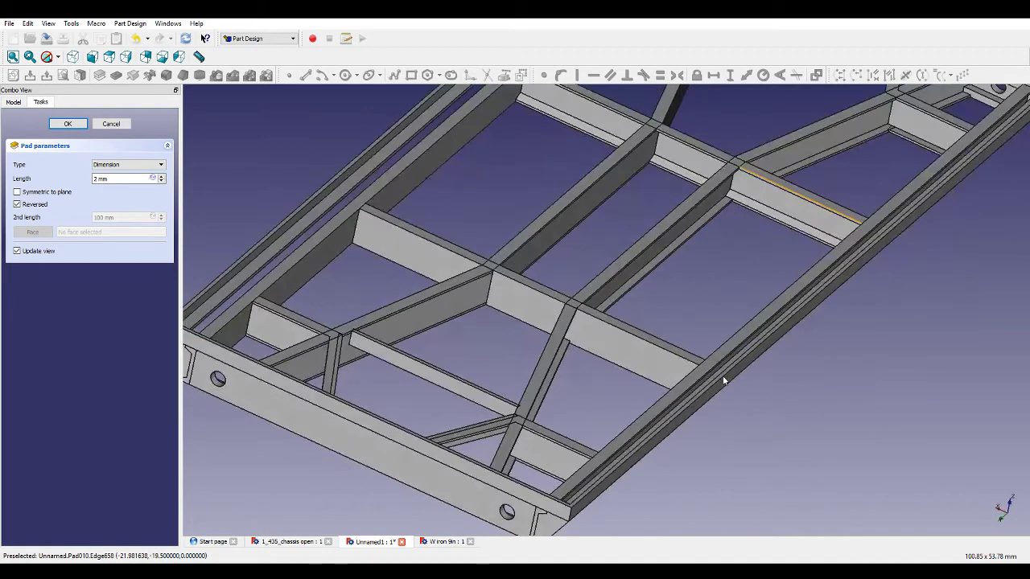
{"action": "scroll", "coordinate": [720, 379], "scroll_direction": "down", "scroll_amount": 3}
{"action": "middle_click_drag", "start_coordinate": [774, 315], "coordinate": [763, 299]}
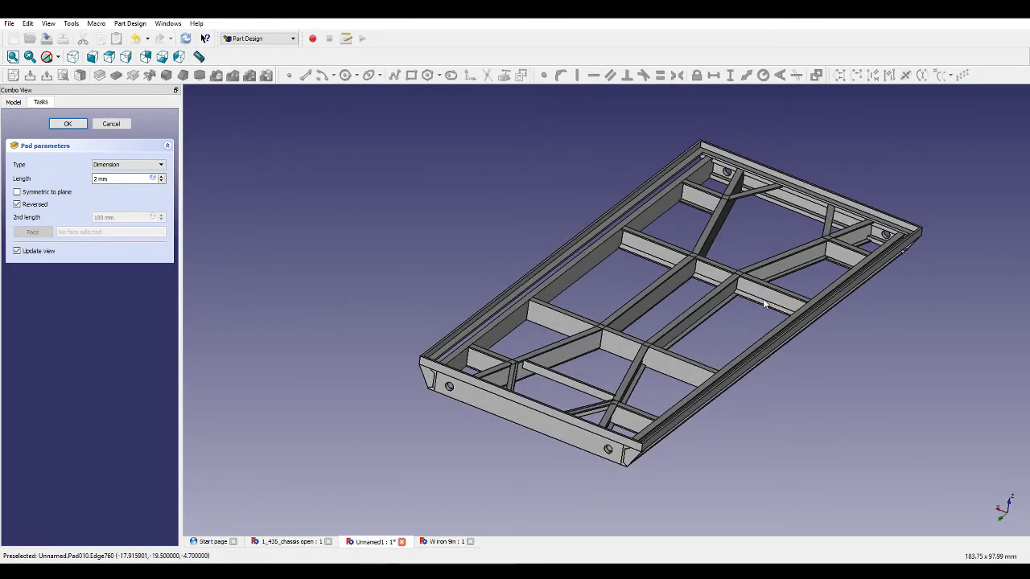
Set the pad length to 3 mm and confirm the pad.
{"action": "scroll", "coordinate": [727, 362], "scroll_direction": "up", "scroll_amount": 3}
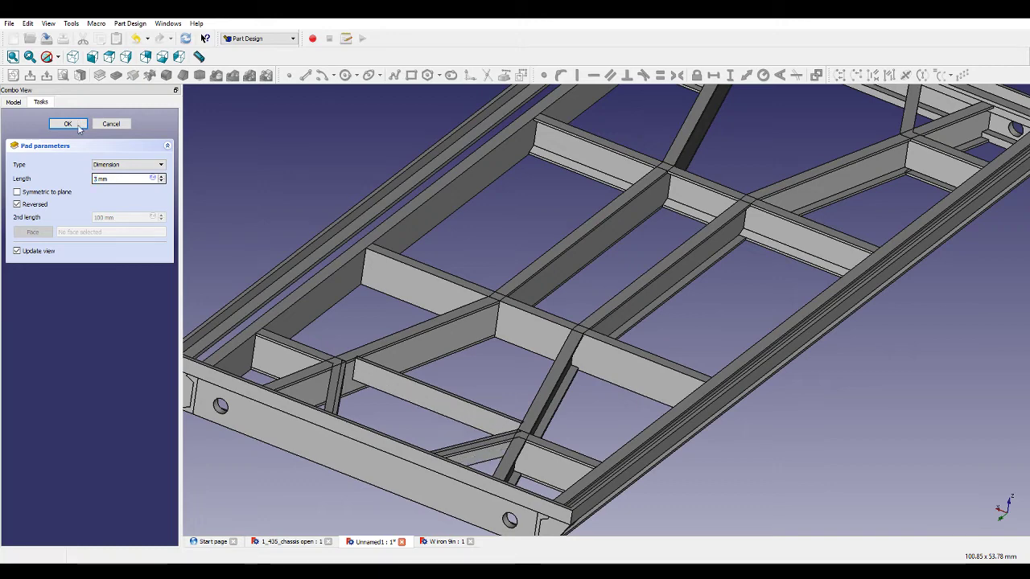
{"action": "left_click", "coordinate": [70, 124]}
Mirror the new pad about the horizontal sketch axis.
{"action": "scroll", "coordinate": [483, 337], "scroll_direction": "down", "scroll_amount": 5}
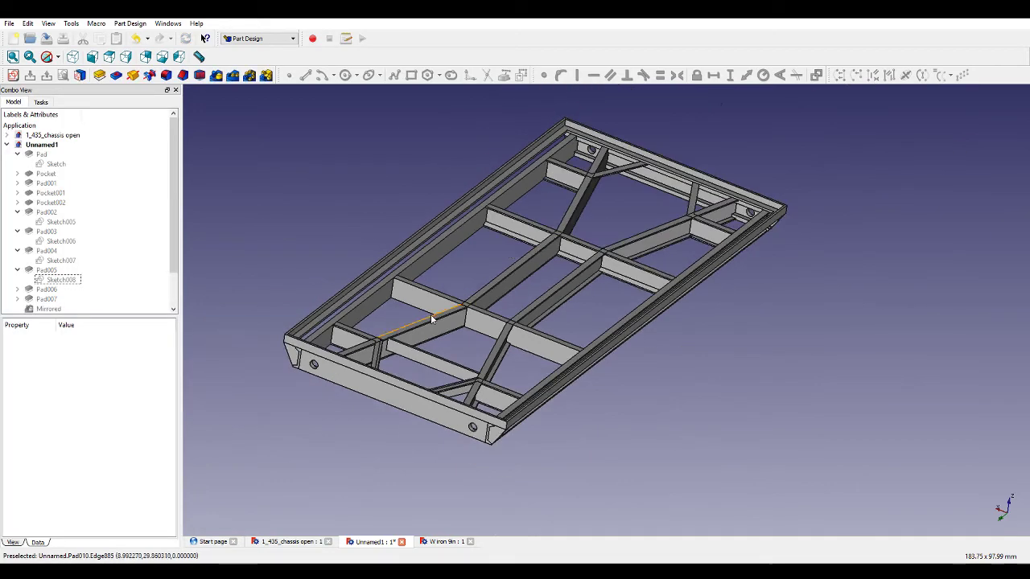
{"action": "left_click", "coordinate": [213, 78]}
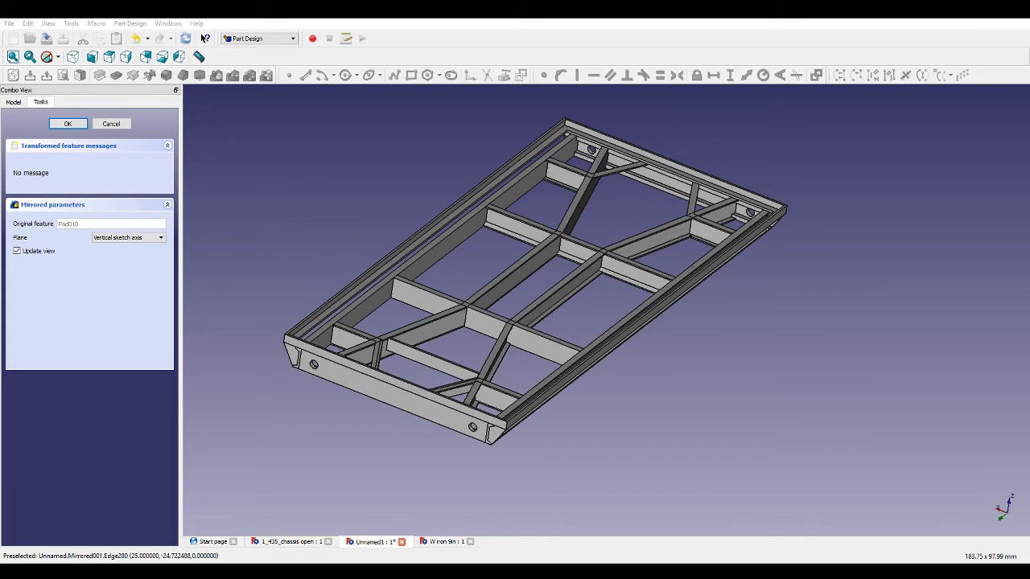
{"action": "left_click", "coordinate": [115, 239]}
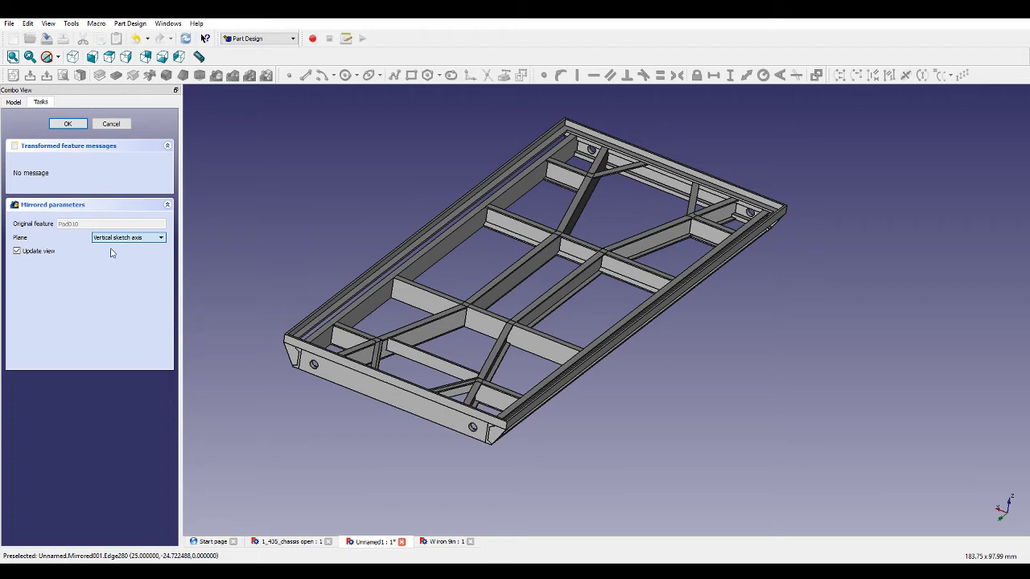
{"action": "key", "text": "Down"}
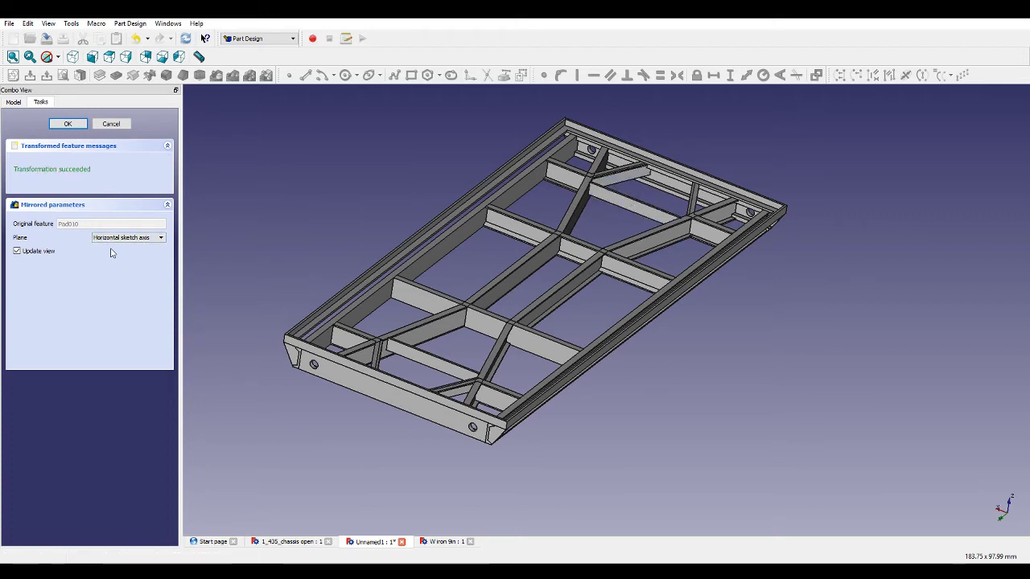
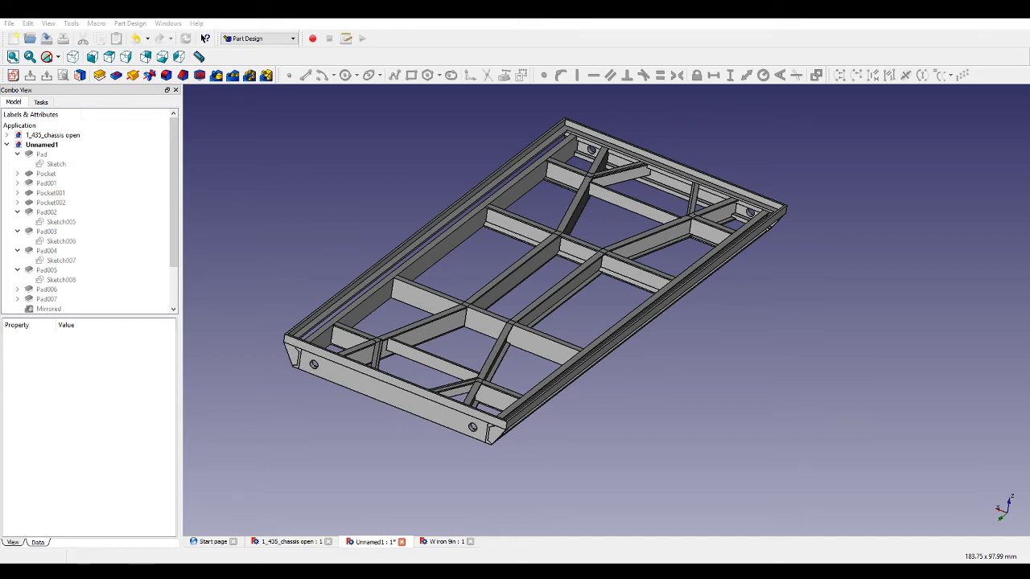
Start a new sketch on the top face of the chassis frame's side rail.
{"action": "middle_click_drag", "start_coordinate": [708, 338], "coordinate": [720, 289]}
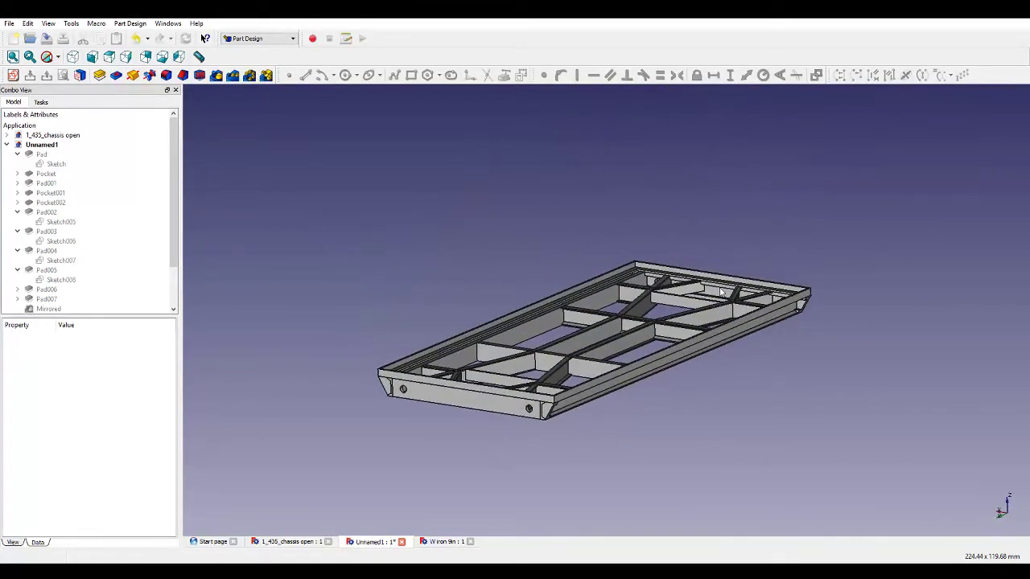
{"action": "scroll", "coordinate": [618, 430], "scroll_direction": "up", "scroll_amount": 5}
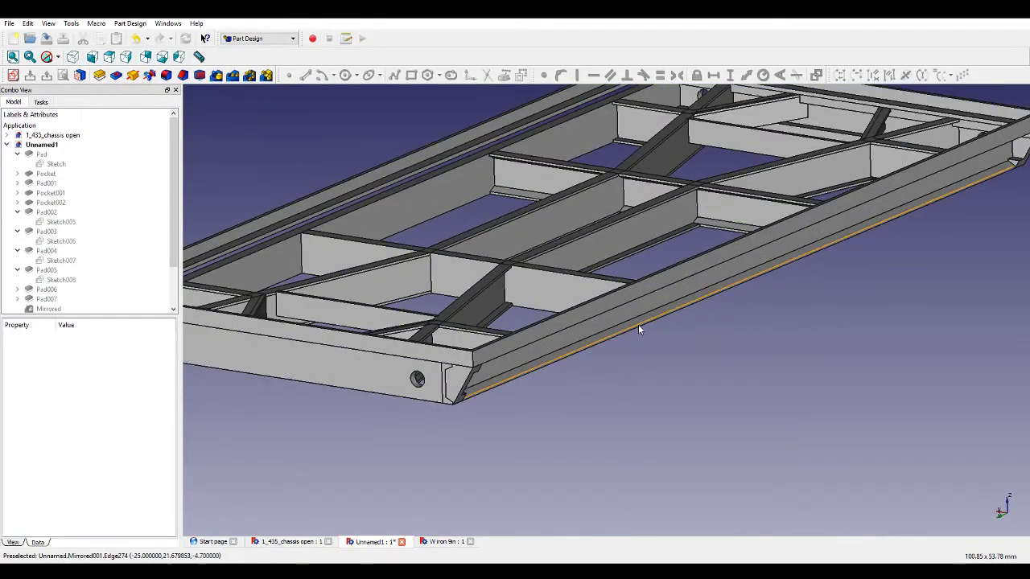
{"action": "scroll", "coordinate": [638, 324], "scroll_direction": "up", "scroll_amount": 2}
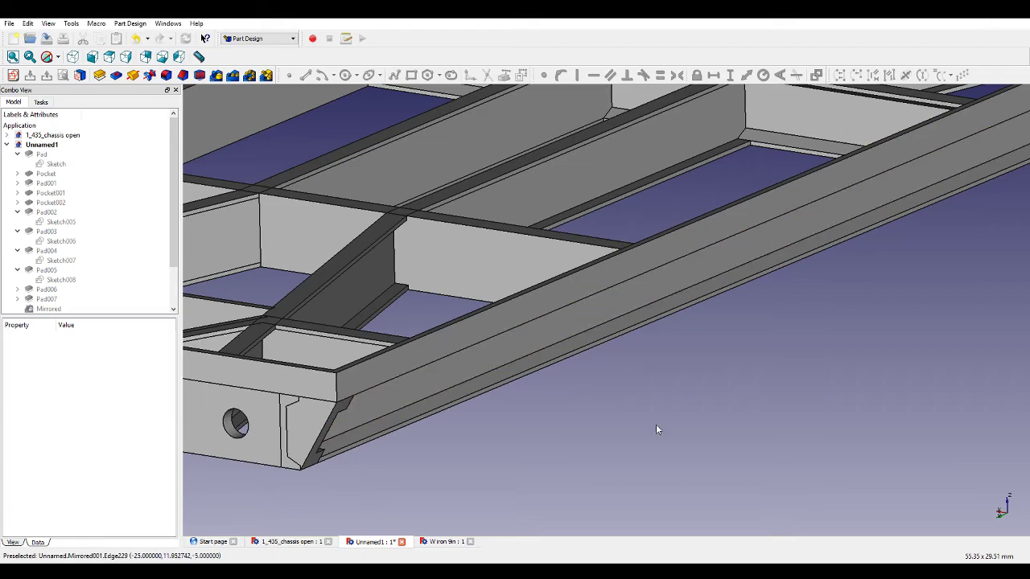
{"action": "middle_click_drag", "start_coordinate": [656, 424], "coordinate": [556, 427]}
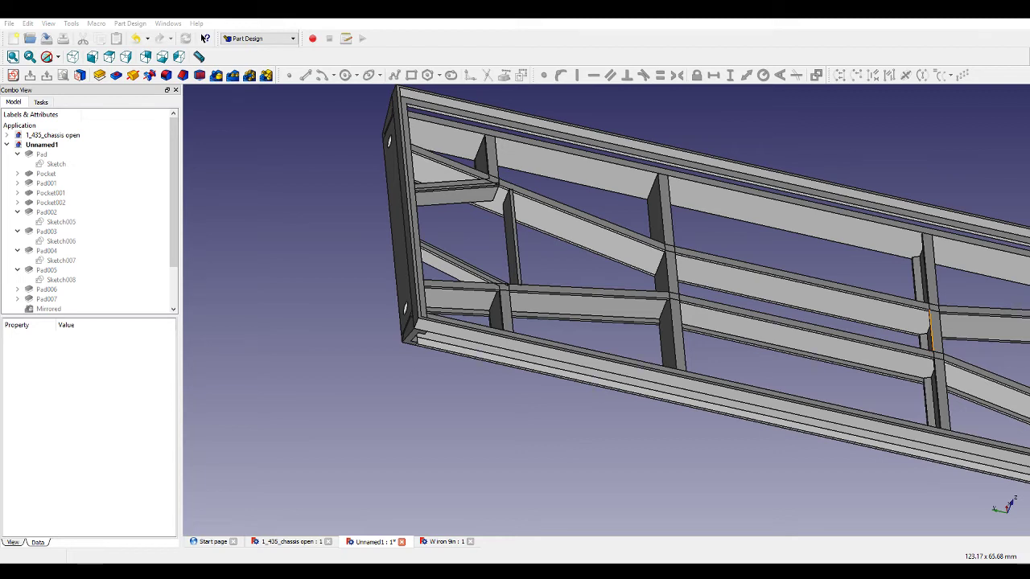
{"action": "middle_click_drag", "start_coordinate": [694, 392], "coordinate": [642, 277]}
{"action": "scroll", "coordinate": [781, 328], "scroll_direction": "down", "scroll_amount": 2}
{"action": "scroll", "coordinate": [836, 362], "scroll_direction": "up", "scroll_amount": 5}
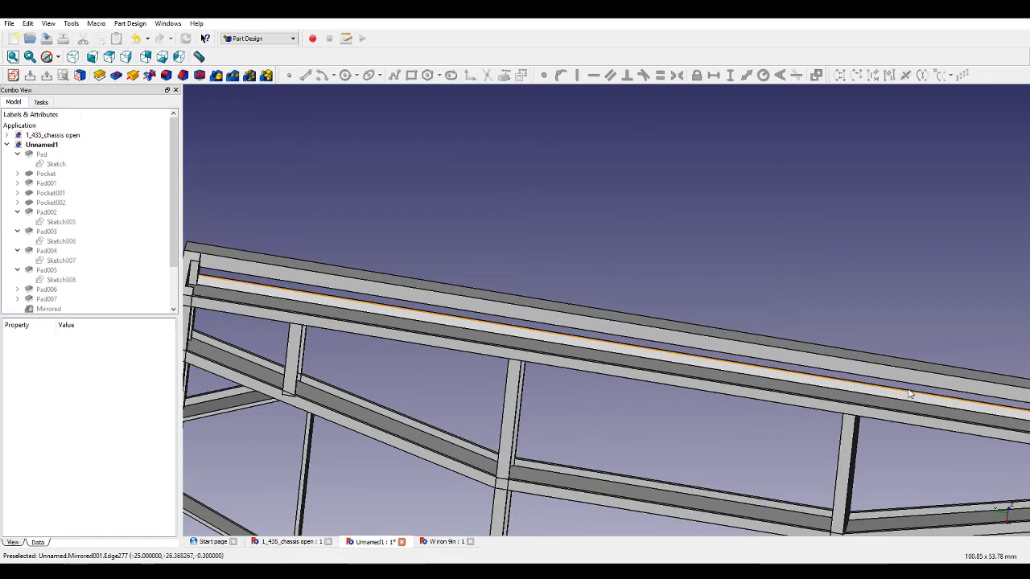
{"action": "left_click", "coordinate": [843, 371]}
{"action": "left_click", "coordinate": [13, 75]}
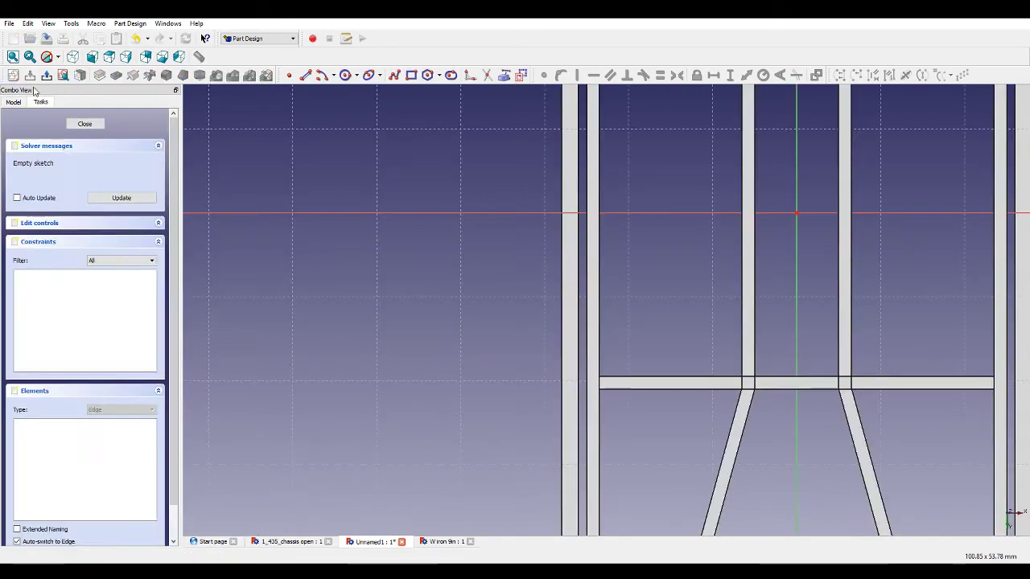
Draw two tall rectangles over the left and right side rails, spanning between the two cross members.
{"action": "scroll", "coordinate": [715, 324], "scroll_direction": "down", "scroll_amount": 1}
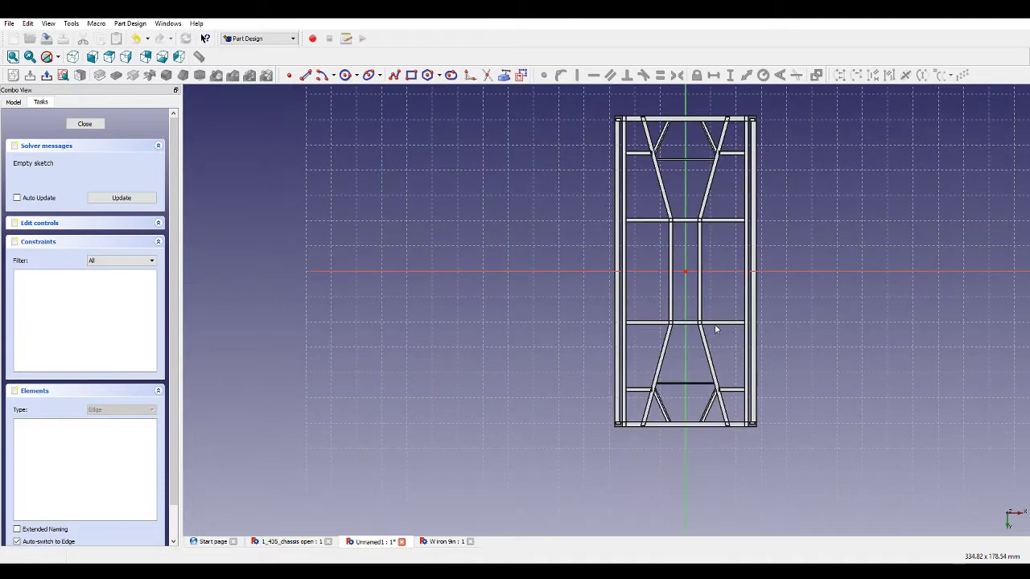
{"action": "scroll", "coordinate": [734, 285], "scroll_direction": "up", "scroll_amount": 3}
{"action": "scroll", "coordinate": [704, 283], "scroll_direction": "up", "scroll_amount": 2}
{"action": "scroll", "coordinate": [546, 367], "scroll_direction": "up", "scroll_amount": 1}
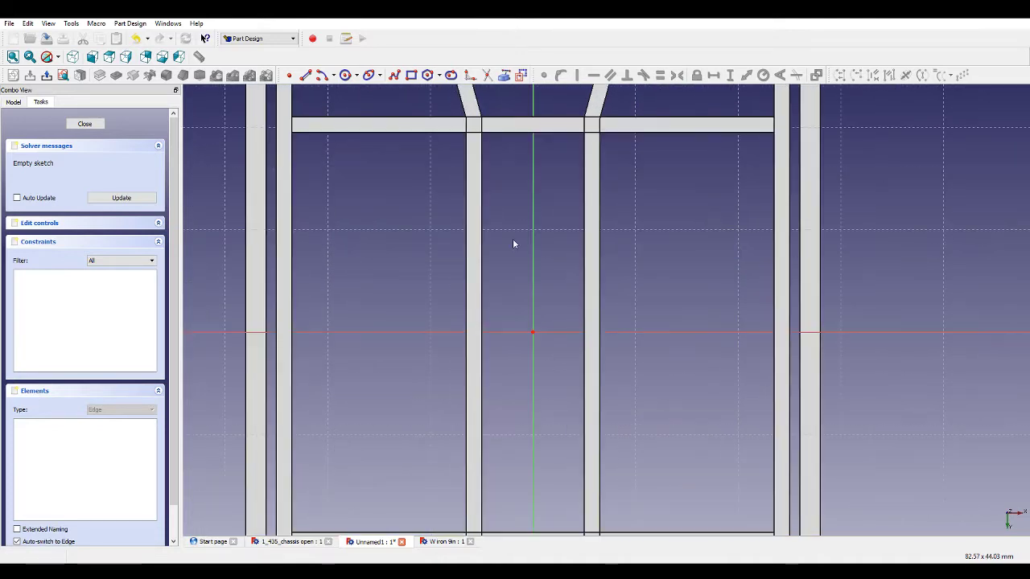
{"action": "scroll", "coordinate": [482, 201], "scroll_direction": "down", "scroll_amount": 2}
{"action": "left_click", "coordinate": [509, 76]}
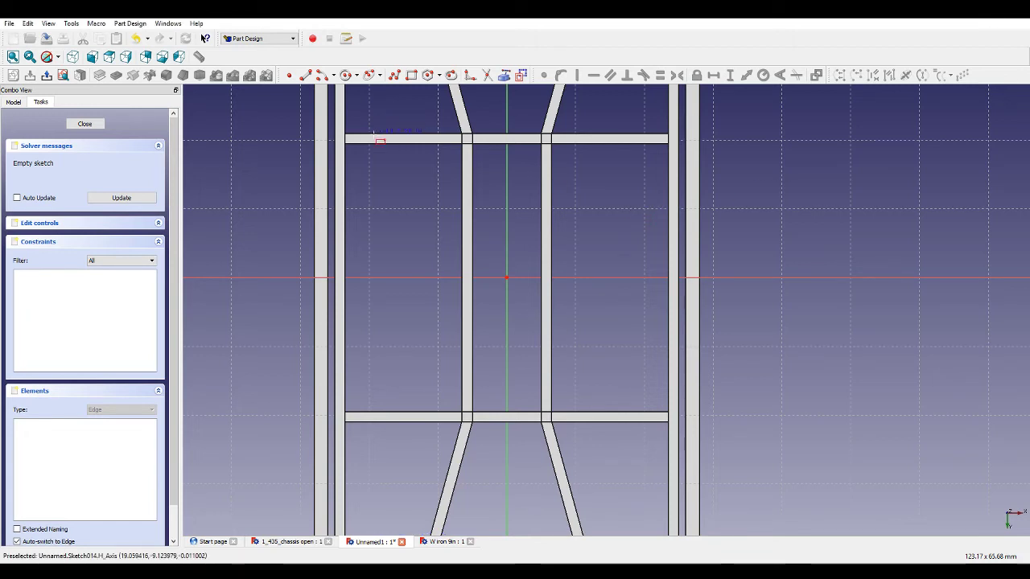
{"action": "left_click", "coordinate": [314, 135]}
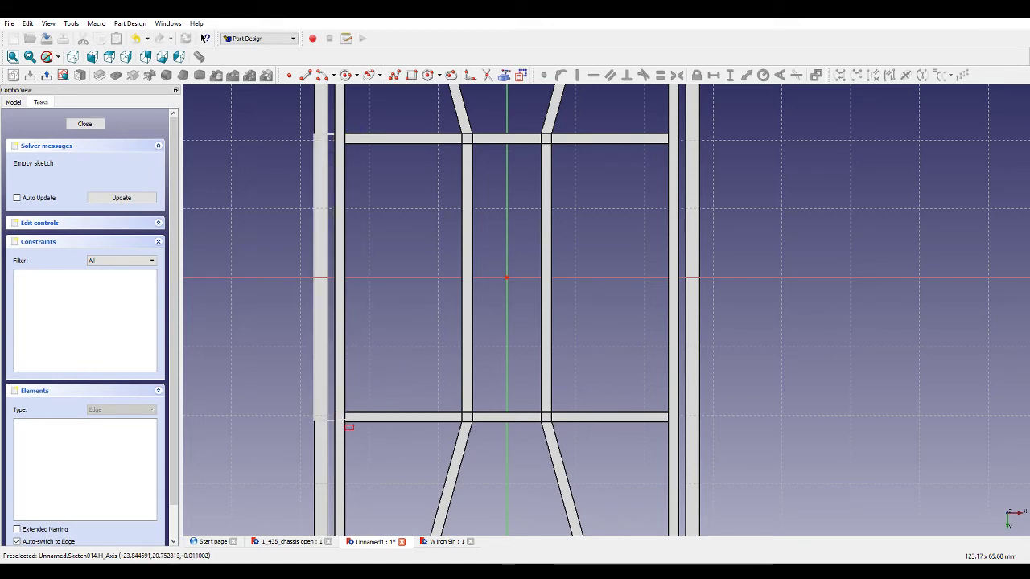
{"action": "left_click", "coordinate": [346, 419]}
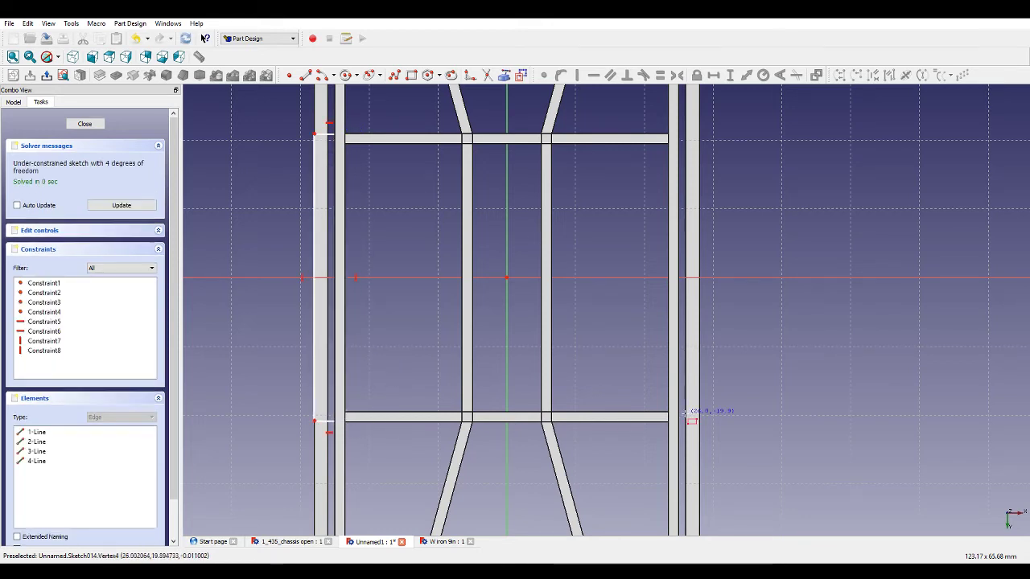
{"action": "left_click", "coordinate": [669, 420]}
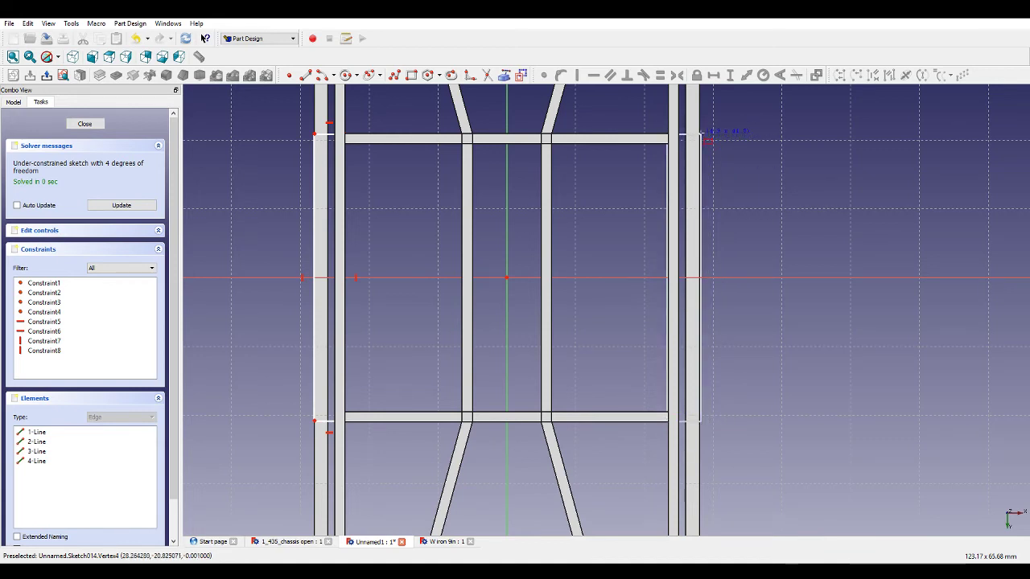
{"action": "left_click", "coordinate": [700, 134]}
{"action": "left_click", "coordinate": [708, 279]}
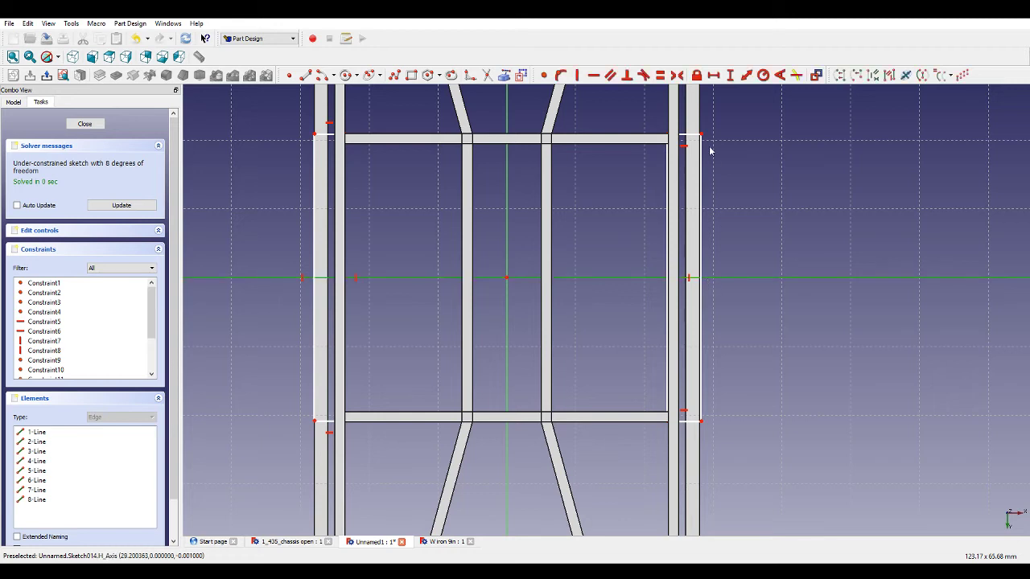
{"action": "left_click", "coordinate": [722, 164]}
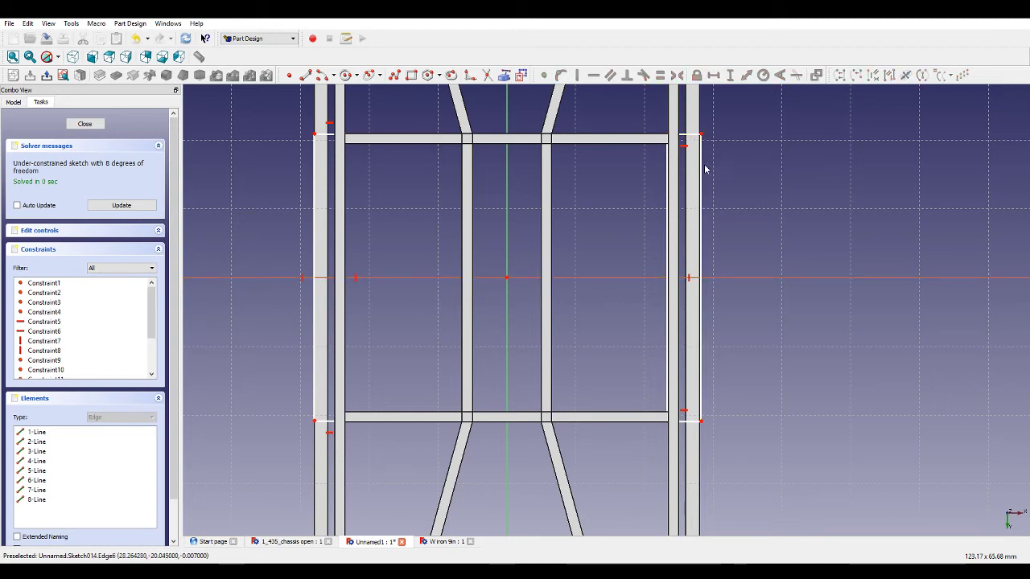
Switch to construction geometry and draw a diagonal line from the left rectangle's upper inner corner to the right rectangle's lower inner corner.
{"action": "left_click", "coordinate": [521, 76]}
{"action": "left_click", "coordinate": [305, 75]}
{"action": "left_click", "coordinate": [354, 138]}
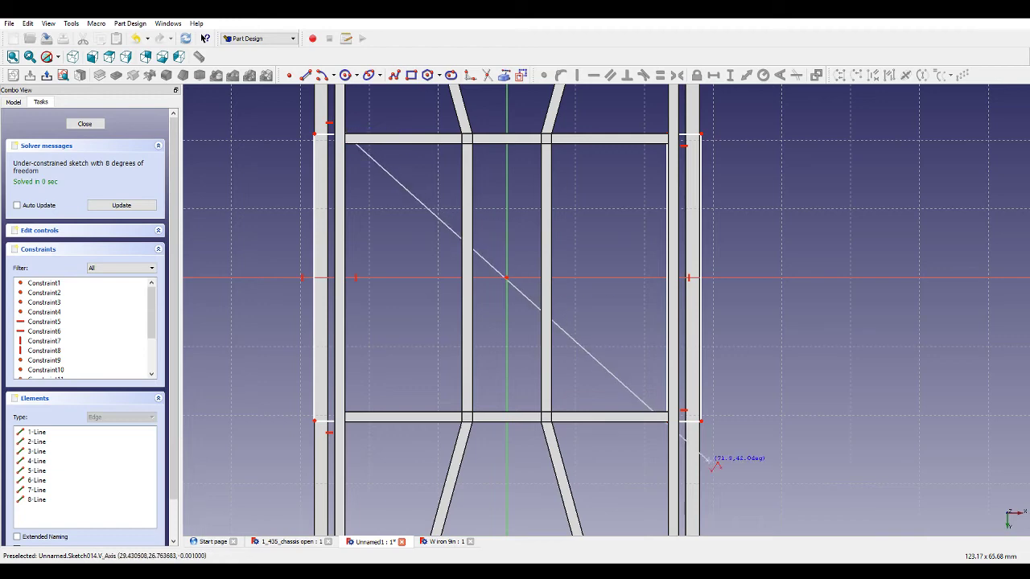
{"action": "scroll", "coordinate": [678, 423], "scroll_direction": "up", "scroll_amount": 5}
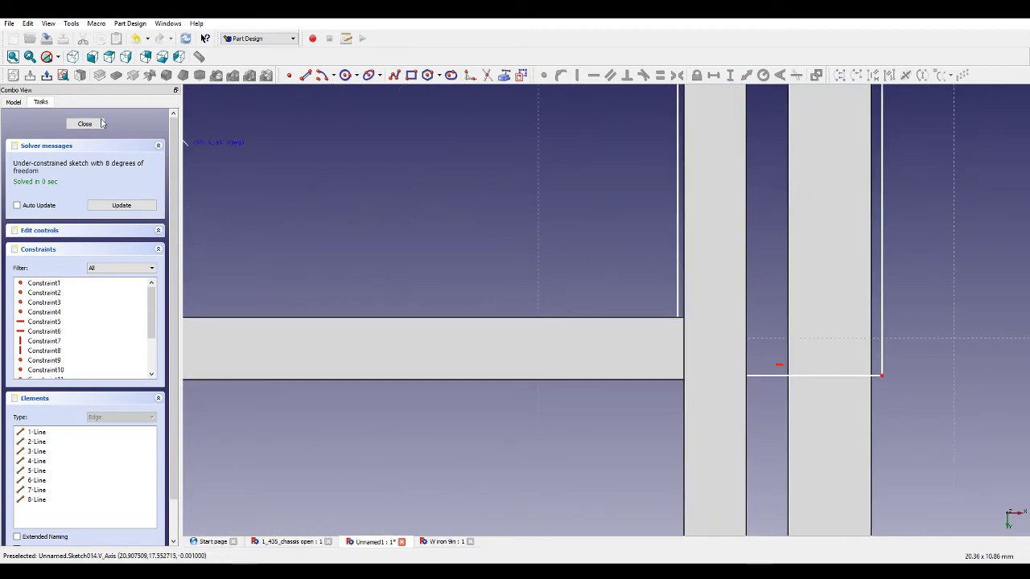
{"action": "left_click", "coordinate": [57, 56]}
{"action": "left_click", "coordinate": [72, 109]}
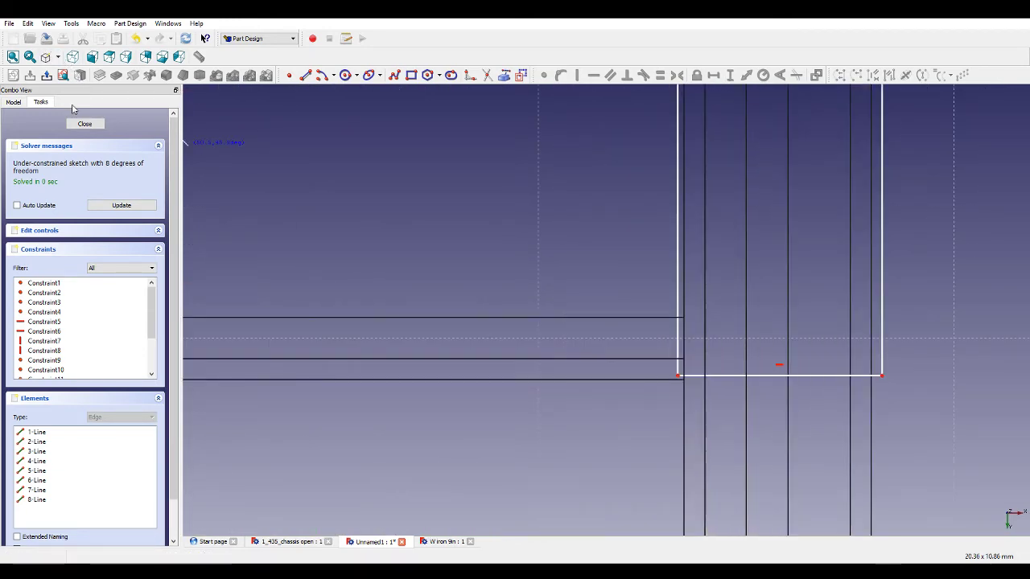
{"action": "left_click", "coordinate": [678, 375]}
Draw the second construction diagonal from the left rectangle's lower inner corner to the right rectangle's upper inner corner.
{"action": "scroll", "coordinate": [748, 441], "scroll_direction": "down", "scroll_amount": 4}
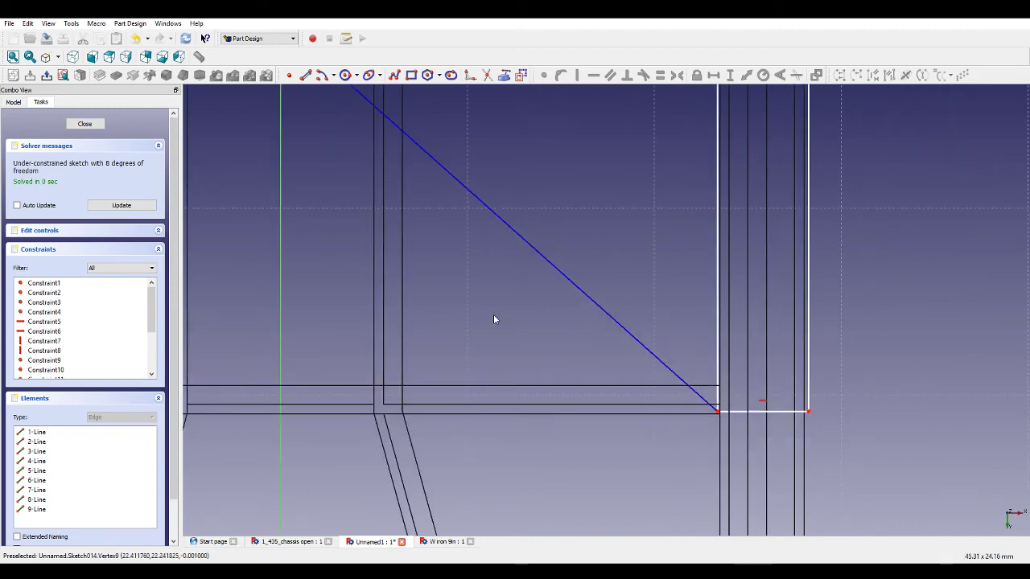
{"action": "scroll", "coordinate": [494, 320], "scroll_direction": "down", "scroll_amount": 4}
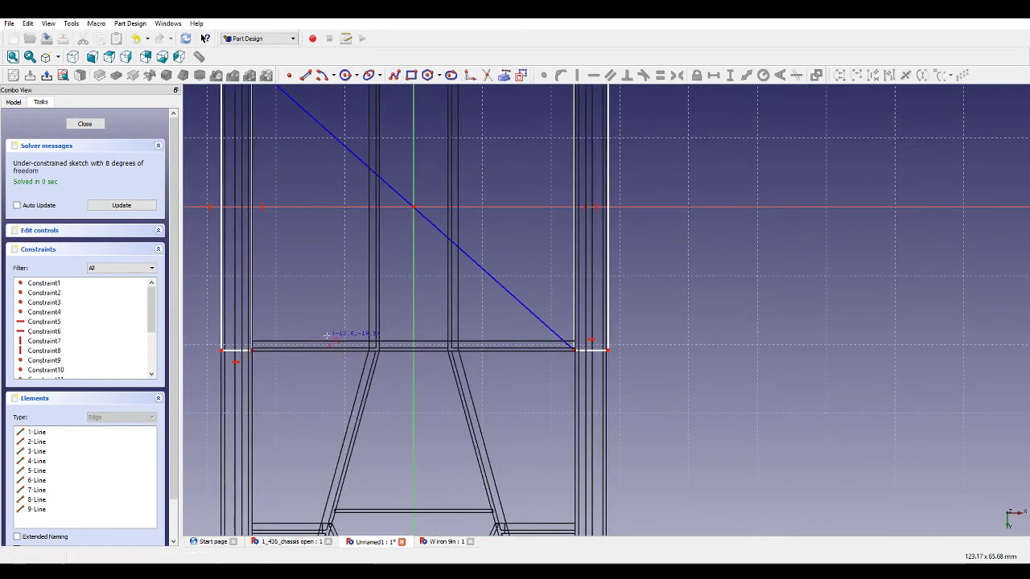
{"action": "left_click", "coordinate": [252, 349]}
{"action": "scroll", "coordinate": [421, 386], "scroll_direction": "down", "scroll_amount": 4}
{"action": "scroll", "coordinate": [491, 223], "scroll_direction": "up", "scroll_amount": 1}
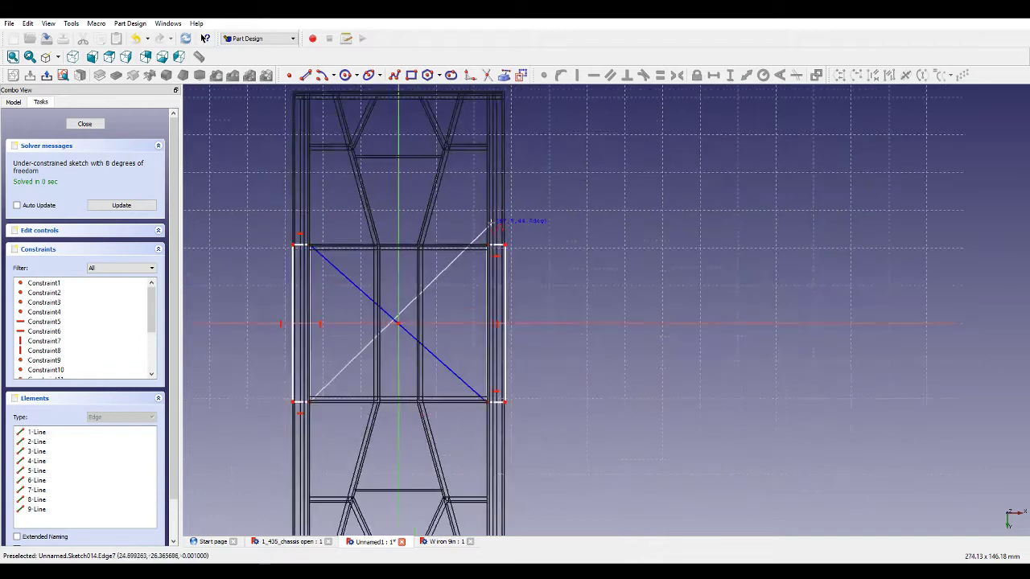
{"action": "scroll", "coordinate": [492, 237], "scroll_direction": "up", "scroll_amount": 2}
{"action": "left_click", "coordinate": [488, 244]}
Constrain the two construction diagonals to pass through the sketch origin.
{"action": "scroll", "coordinate": [492, 274], "scroll_direction": "up", "scroll_amount": 3}
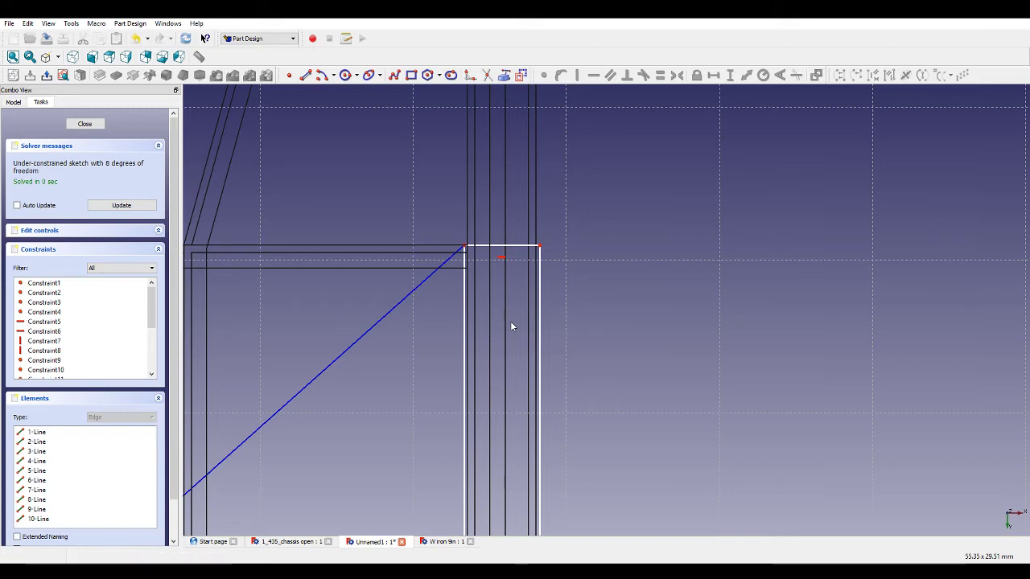
{"action": "scroll", "coordinate": [556, 324], "scroll_direction": "down", "scroll_amount": 5}
{"action": "scroll", "coordinate": [480, 384], "scroll_direction": "up", "scroll_amount": 5}
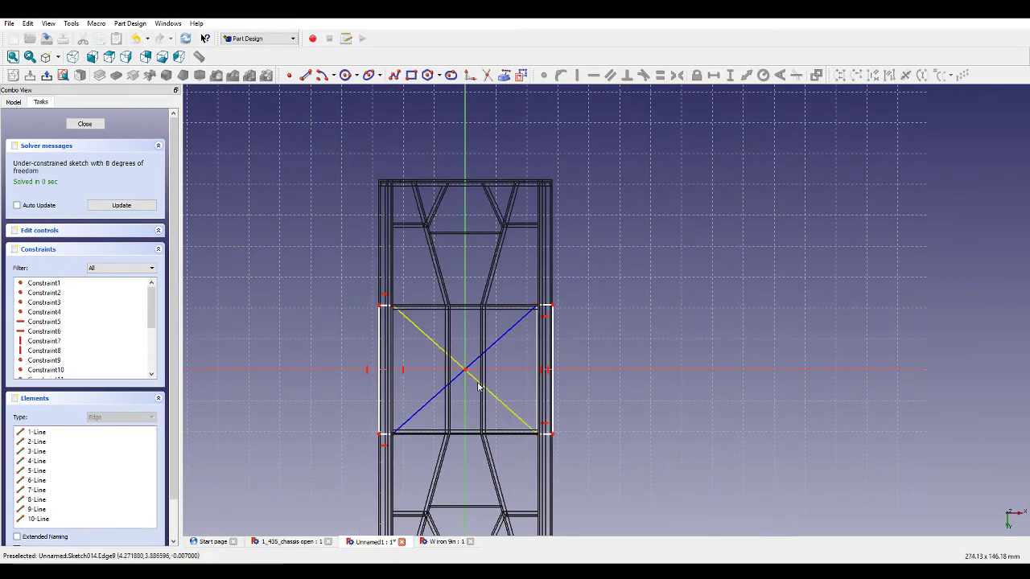
{"action": "left_click", "coordinate": [456, 345]}
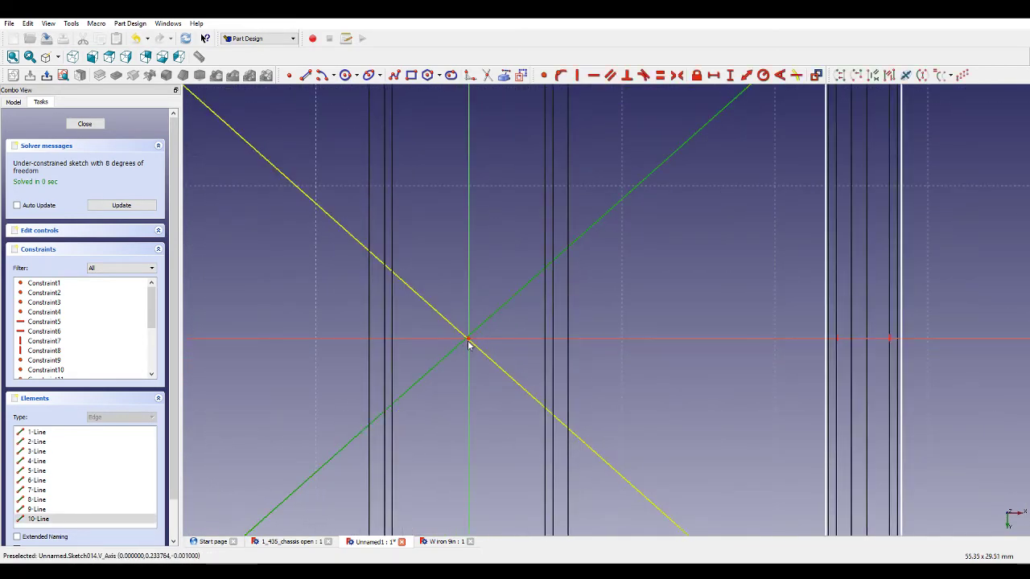
{"action": "left_click", "coordinate": [471, 343]}
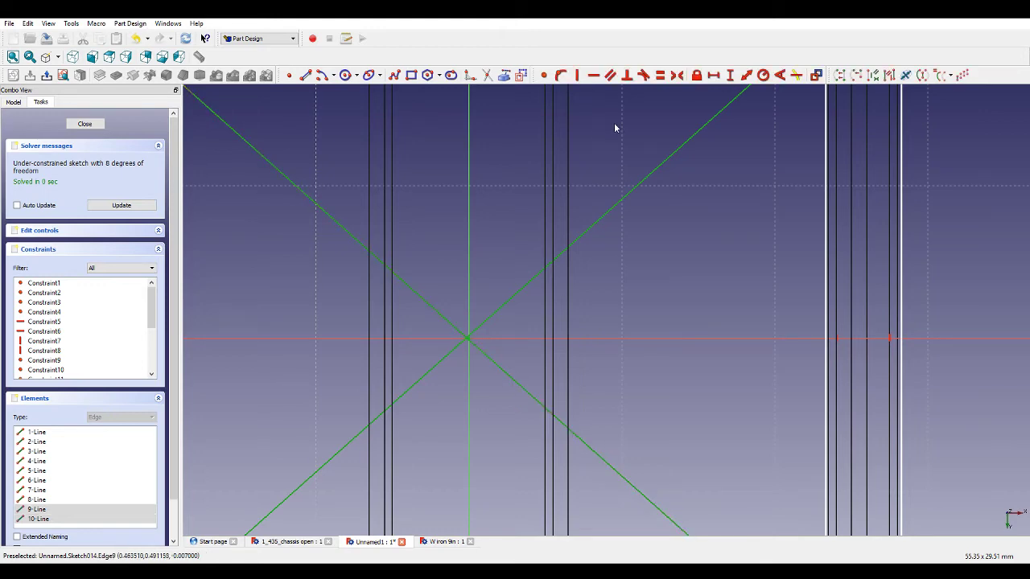
{"action": "left_click", "coordinate": [568, 77]}
Make the two rectangles' top edges equal and add a vertical distance constraint to the right rectangle's outer edge.
{"action": "scroll", "coordinate": [567, 267], "scroll_direction": "down", "scroll_amount": 3}
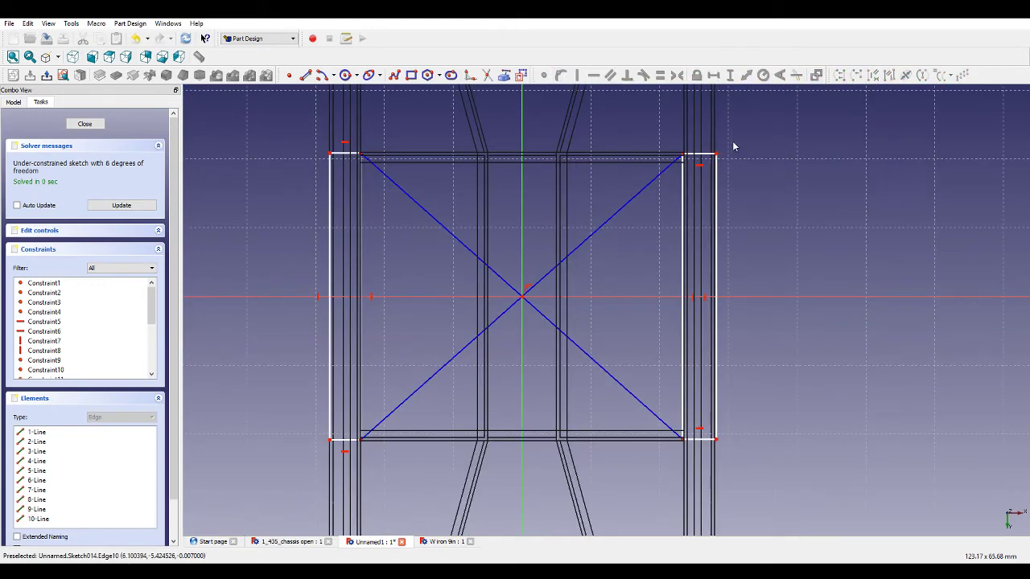
{"action": "left_click", "coordinate": [699, 154]}
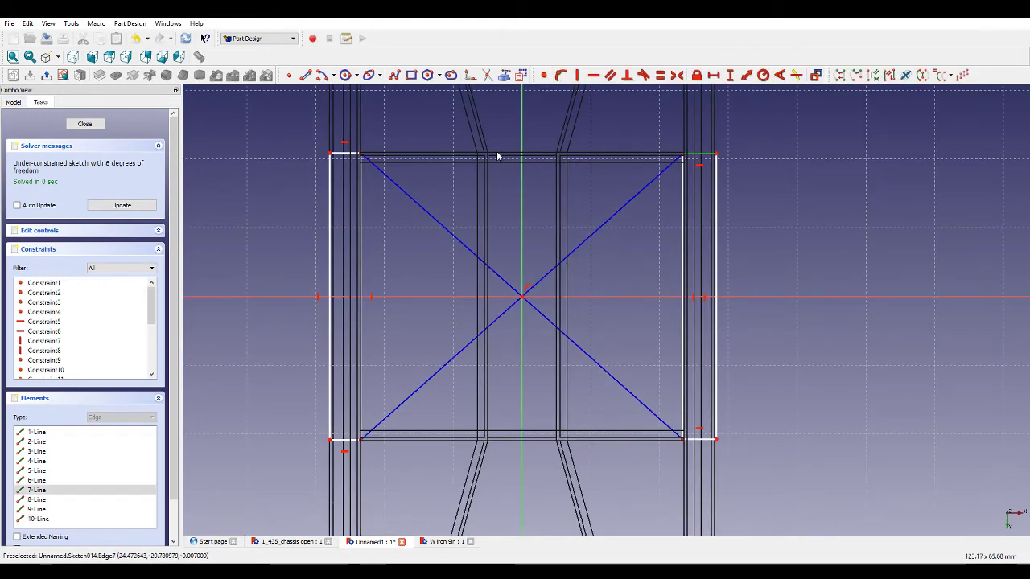
{"action": "left_click", "coordinate": [347, 158]}
{"action": "left_click", "coordinate": [660, 74]}
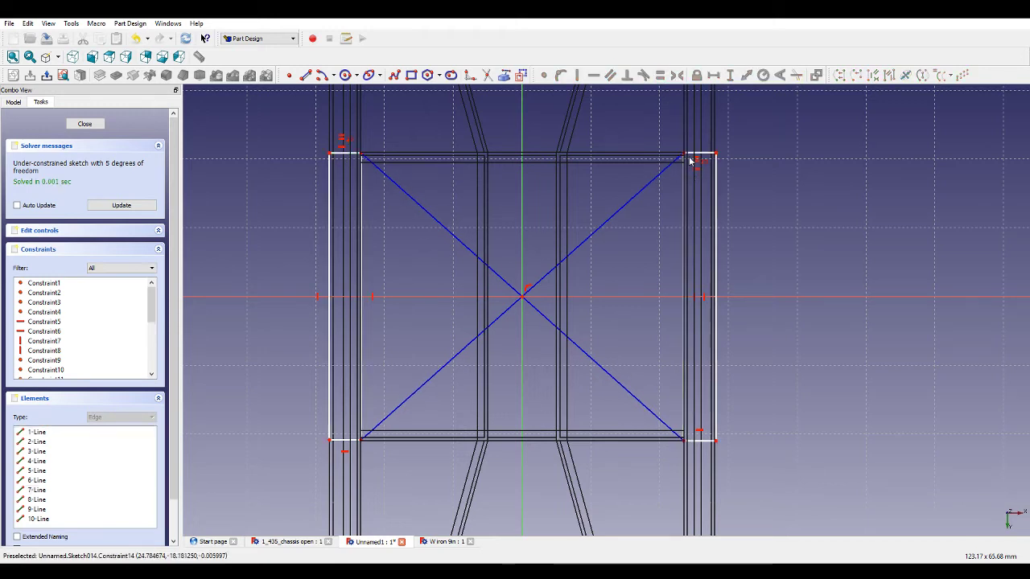
{"action": "left_click", "coordinate": [712, 169]}
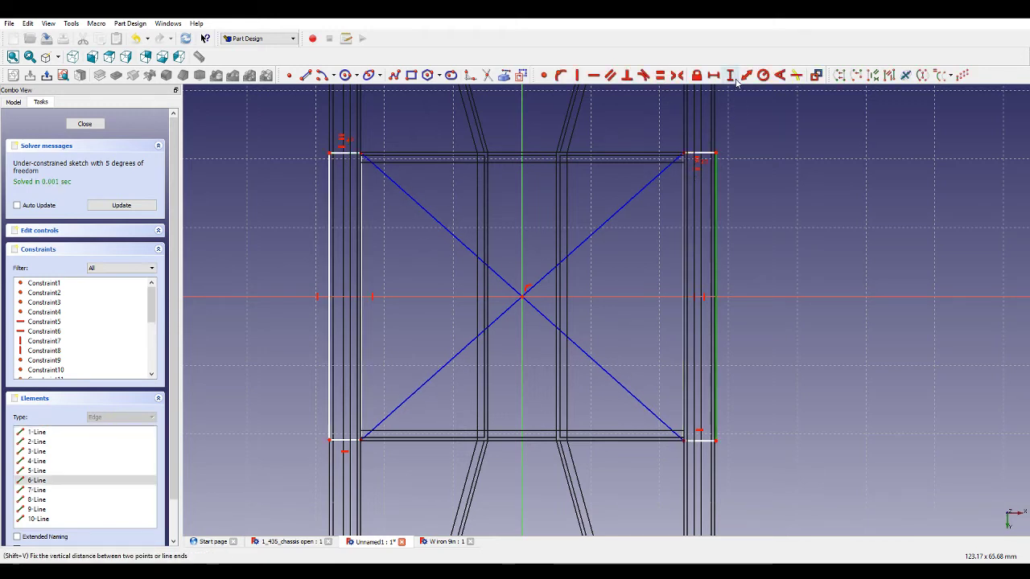
{"action": "left_click", "coordinate": [732, 76]}
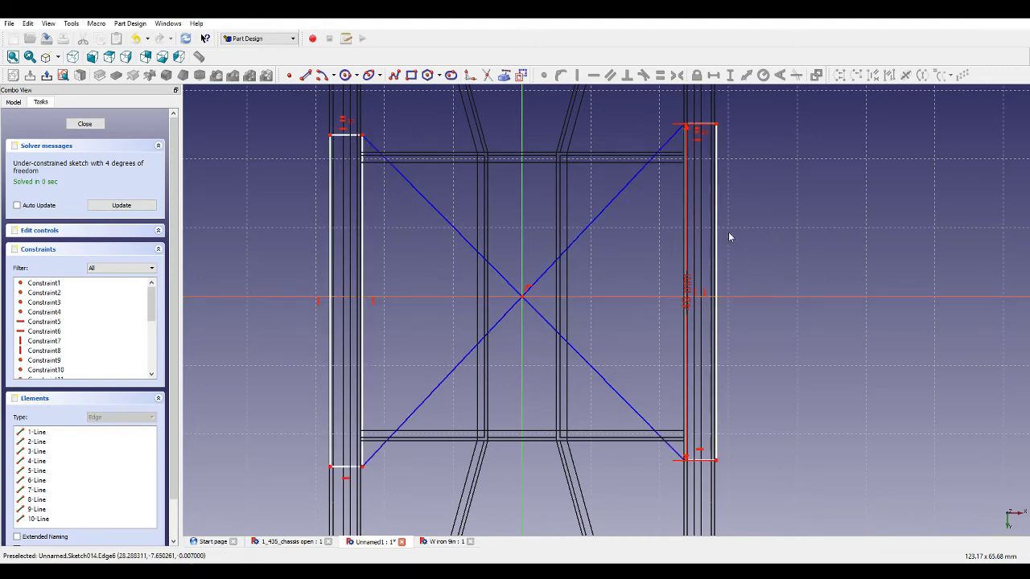
Make the two construction diagonals equal in length.
{"action": "scroll", "coordinate": [744, 238], "scroll_direction": "down", "scroll_amount": 3}
{"action": "scroll", "coordinate": [653, 253], "scroll_direction": "up", "scroll_amount": 2}
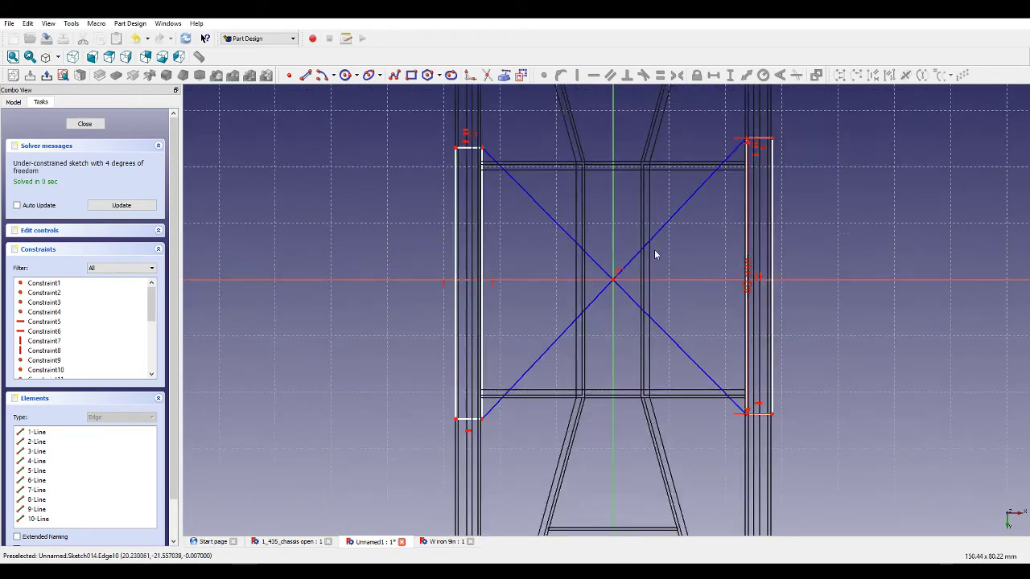
{"action": "left_click", "coordinate": [655, 240]}
{"action": "left_click", "coordinate": [580, 256]}
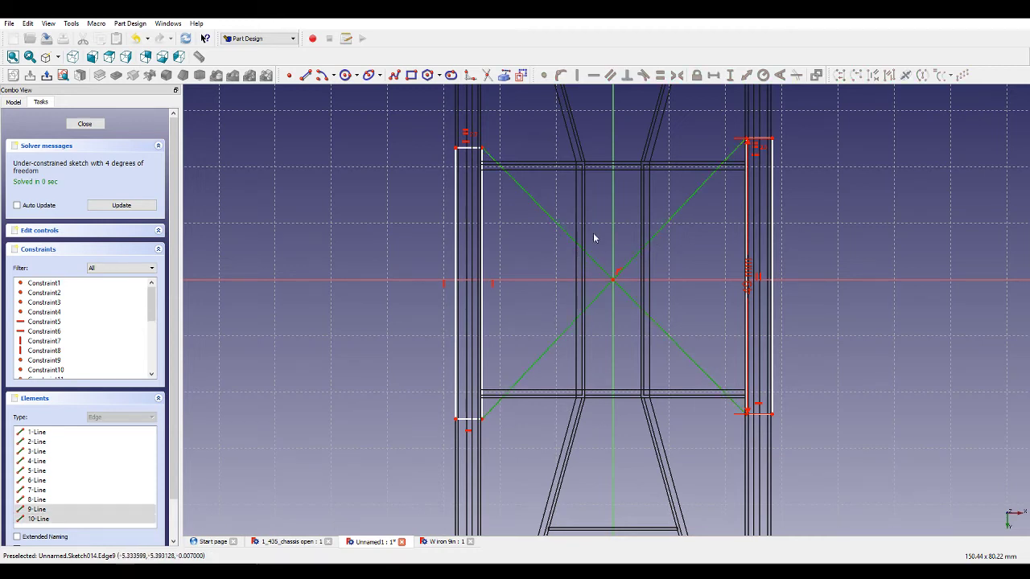
{"action": "left_click", "coordinate": [659, 76]}
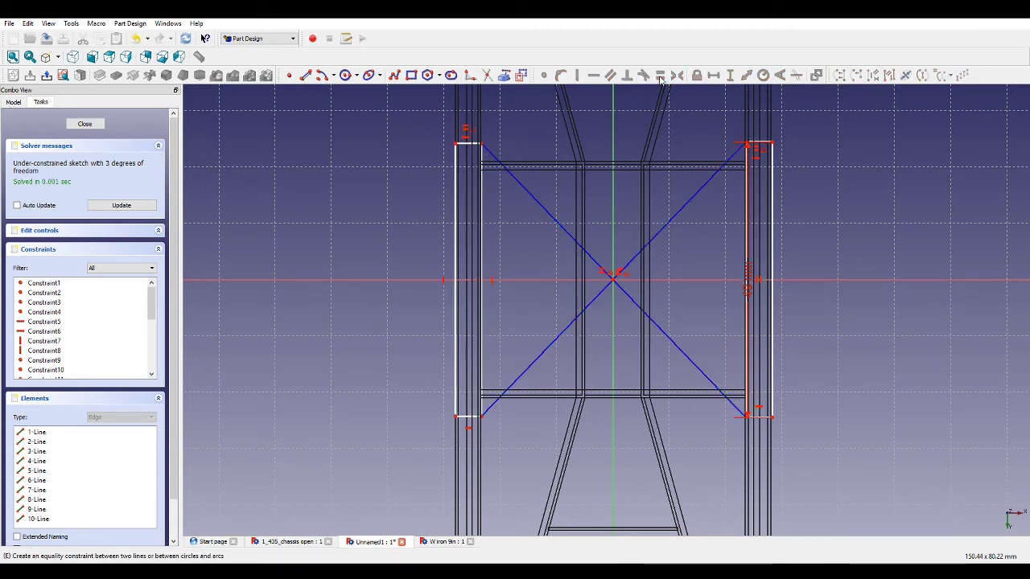
Drag the rectangles' upper corners slightly to adjust their outlines on the rails.
{"action": "left_click_drag", "start_coordinate": [480, 151], "coordinate": [478, 148]}
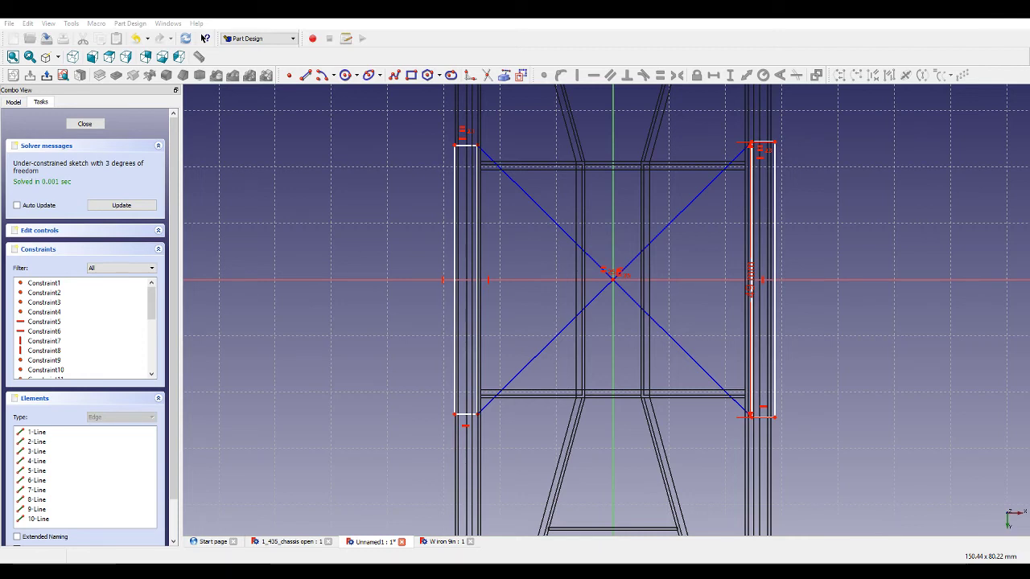
{"action": "scroll", "coordinate": [769, 146], "scroll_direction": "up", "scroll_amount": 7}
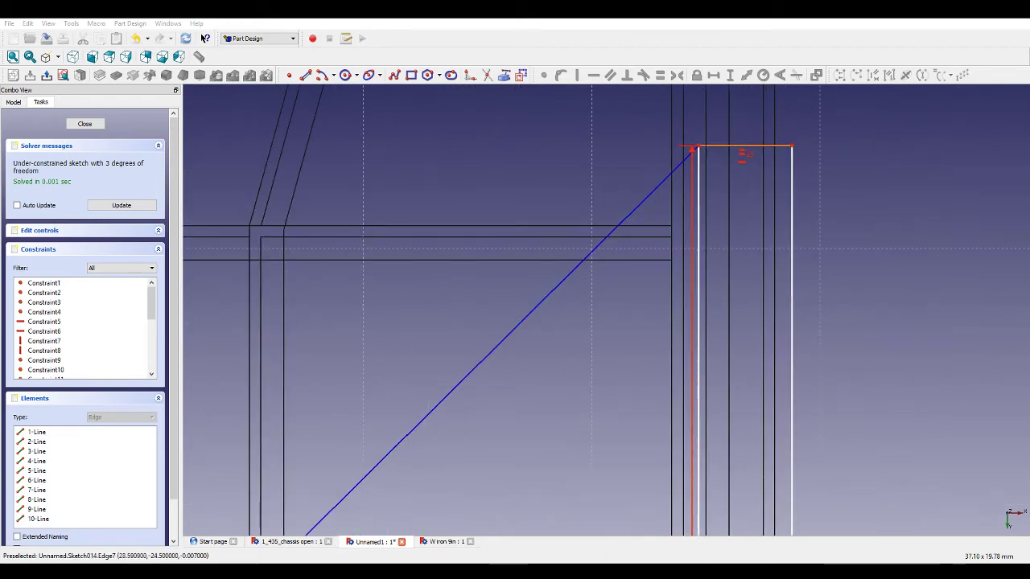
{"action": "left_click_drag", "start_coordinate": [791, 146], "coordinate": [777, 147]}
{"action": "scroll", "coordinate": [817, 176], "scroll_direction": "down", "scroll_amount": 3}
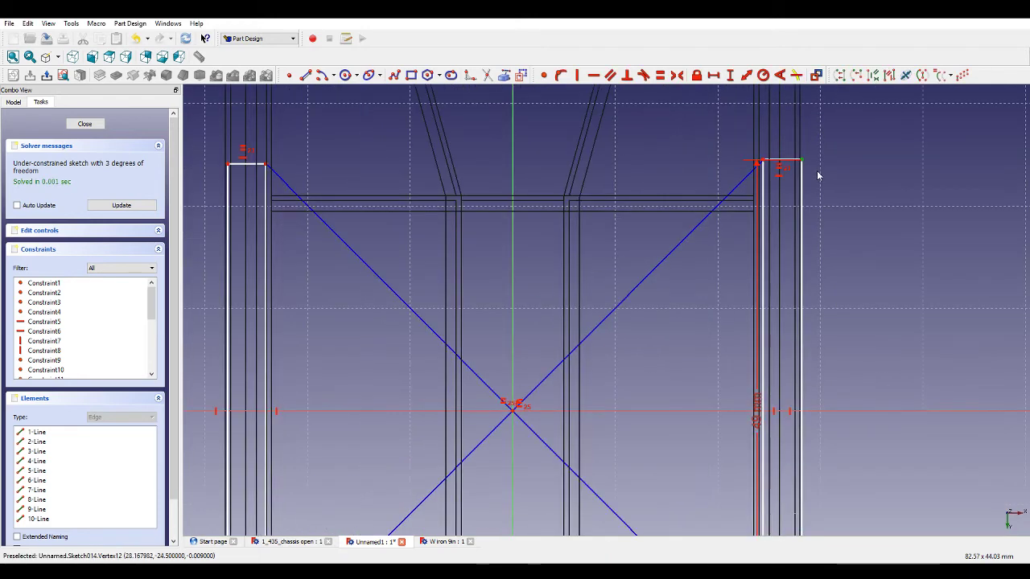
Constrain the horizontal distance from the vertical axis to the right rectangle's outer edge to 28.5 mm.
{"action": "left_click", "coordinate": [512, 174]}
{"action": "left_click", "coordinate": [712, 76]}
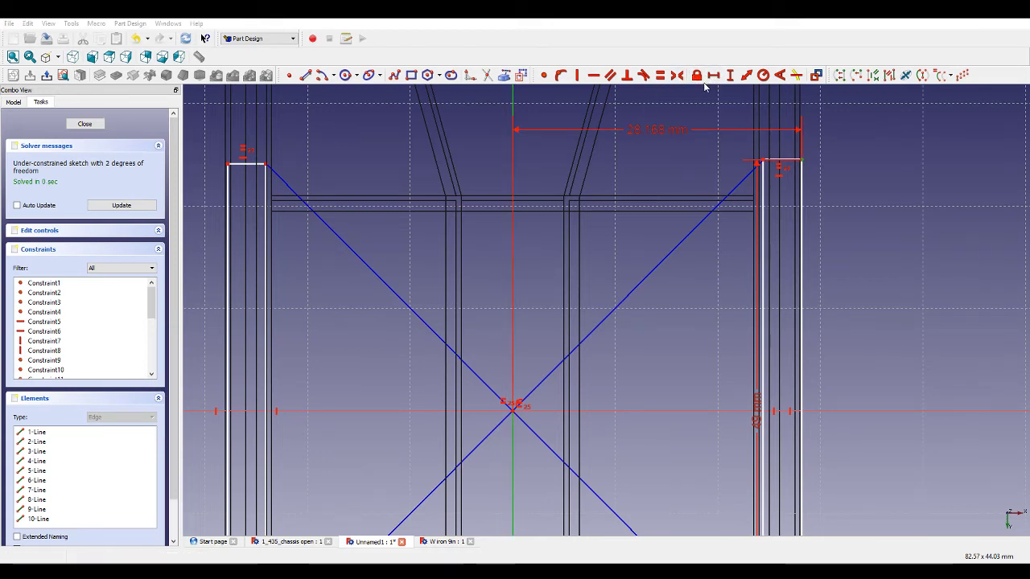
{"action": "mouse_move", "coordinate": [847, 167]}
{"action": "middle_mouse_down"}
{"action": "mouse_move", "coordinate": [707, 223]}
{"action": "mouse_move", "coordinate": [795, 223]}
{"action": "middle_mouse_up"}
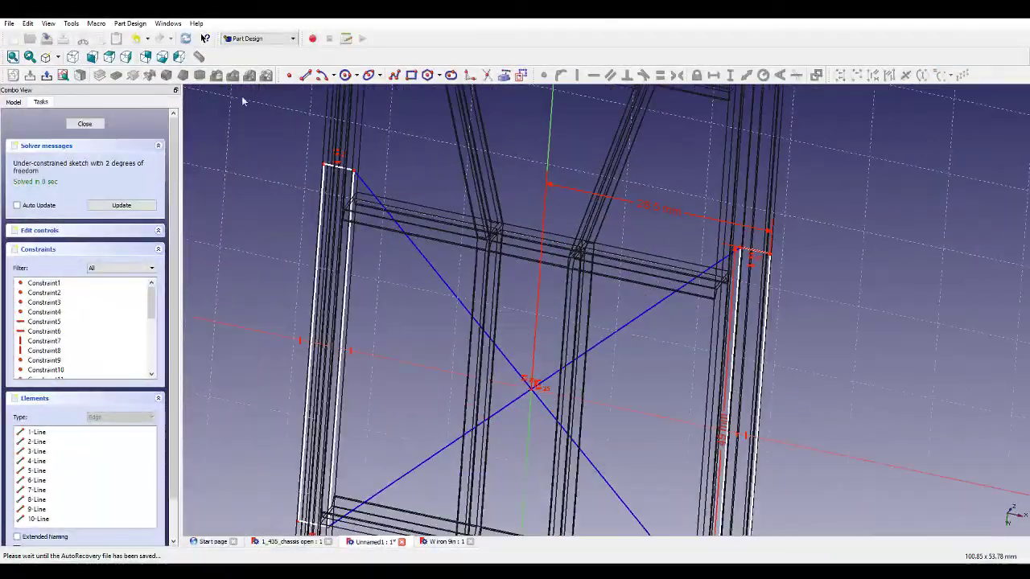
{"action": "left_click", "coordinate": [63, 76]}
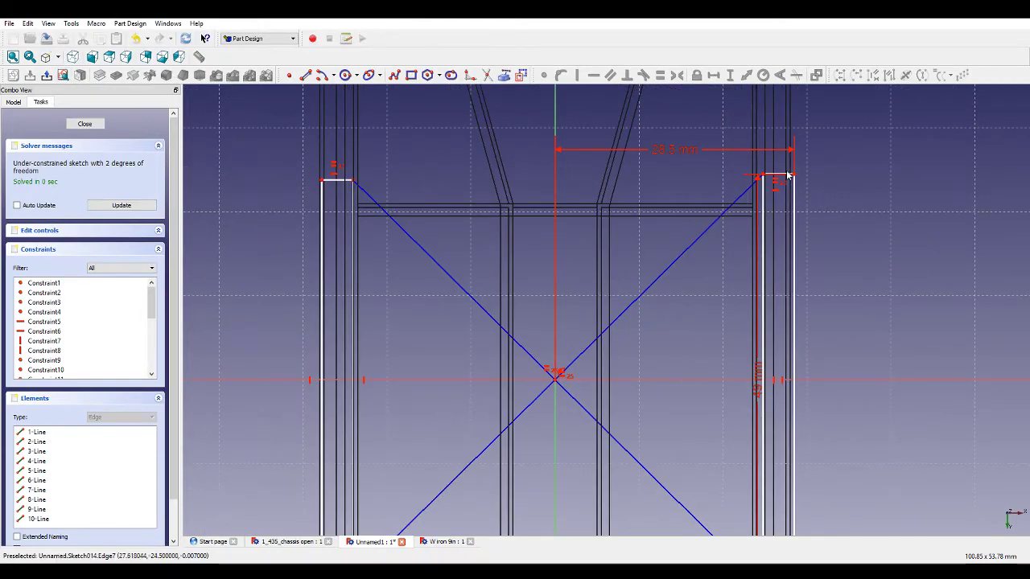
Adjust the right rectangle's upper inner corner and set its top edge width to 5 mm.
{"action": "scroll", "coordinate": [780, 179], "scroll_direction": "up", "scroll_amount": 5}
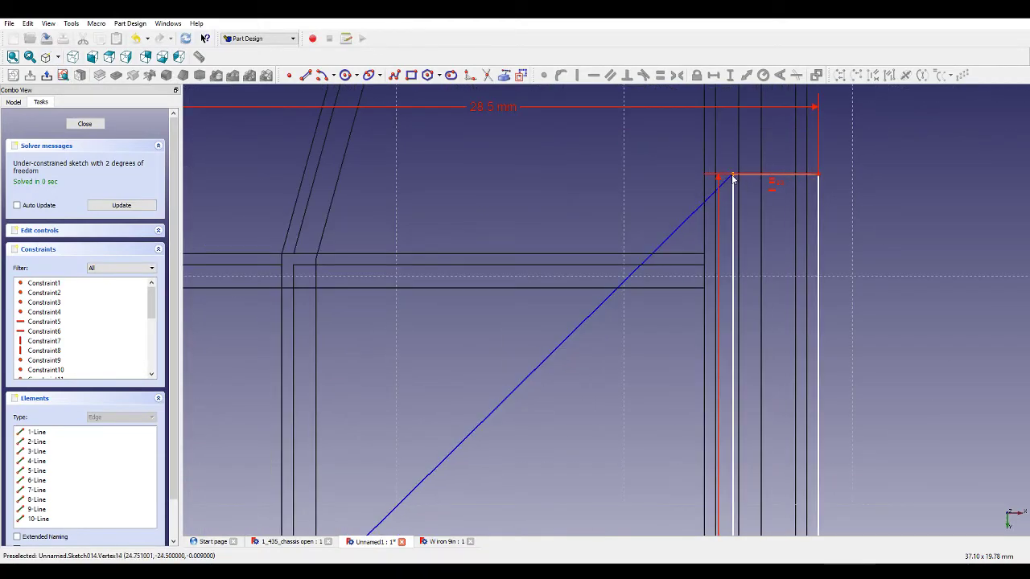
{"action": "left_click_drag", "start_coordinate": [732, 180], "coordinate": [705, 179]}
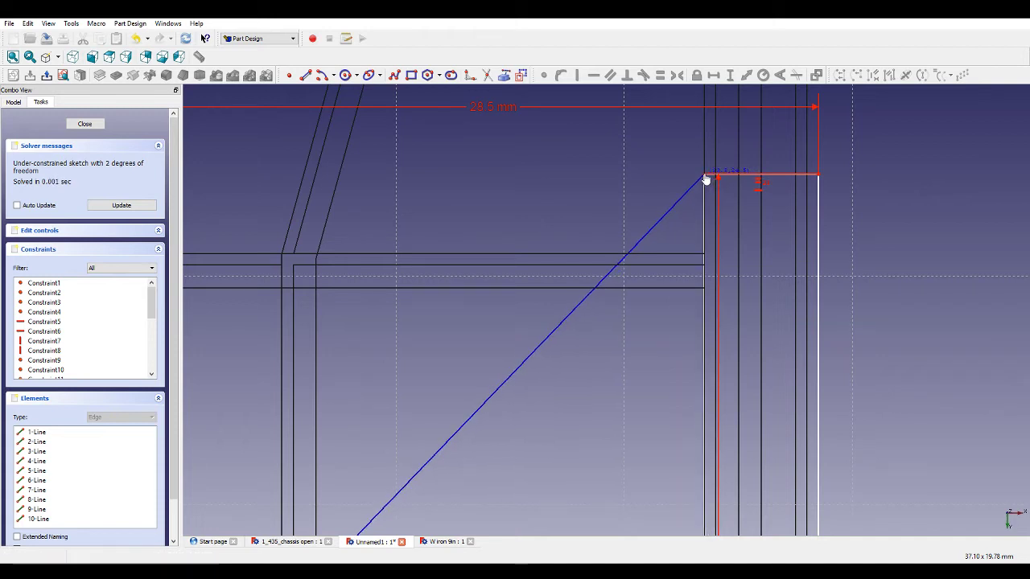
{"action": "left_click", "coordinate": [714, 75]}
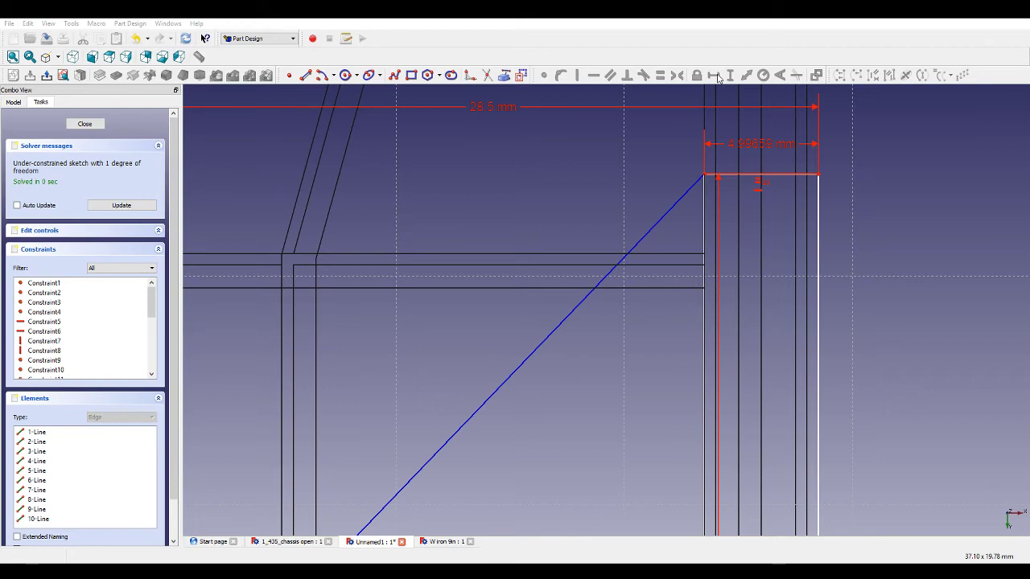
Make the right rectangle's inner side edge equal to the left rectangle's inner side edge.
{"action": "scroll", "coordinate": [706, 208], "scroll_direction": "down", "scroll_amount": 5}
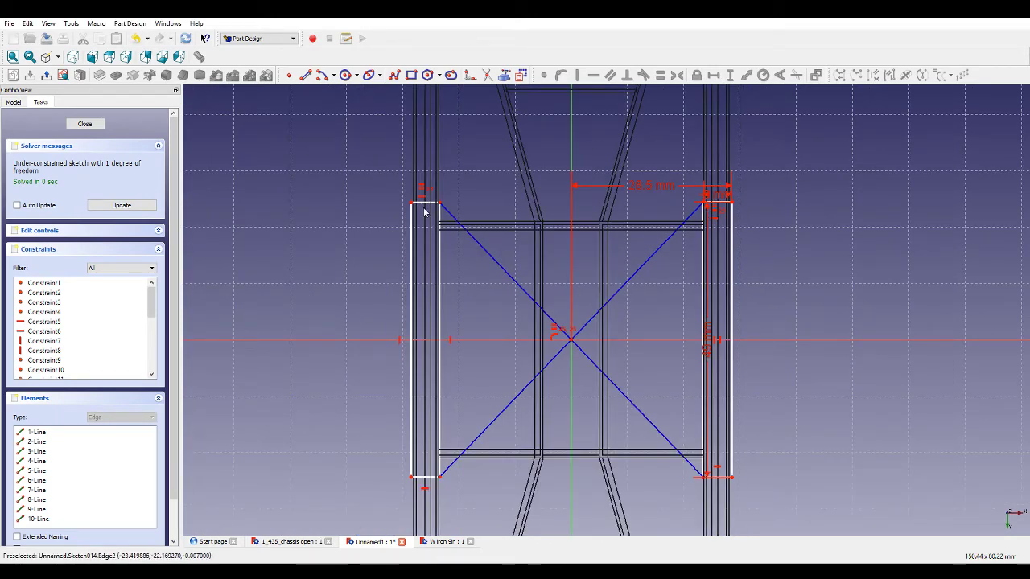
{"action": "scroll", "coordinate": [424, 210], "scroll_direction": "up", "scroll_amount": 3}
{"action": "scroll", "coordinate": [424, 205], "scroll_direction": "down", "scroll_amount": 2}
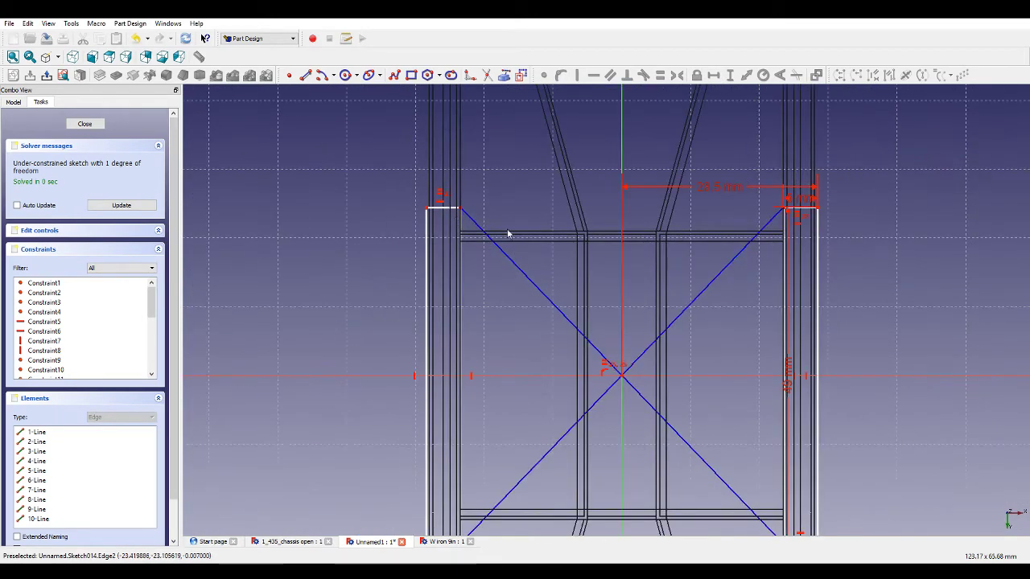
{"action": "scroll", "coordinate": [754, 261], "scroll_direction": "down", "scroll_amount": 2}
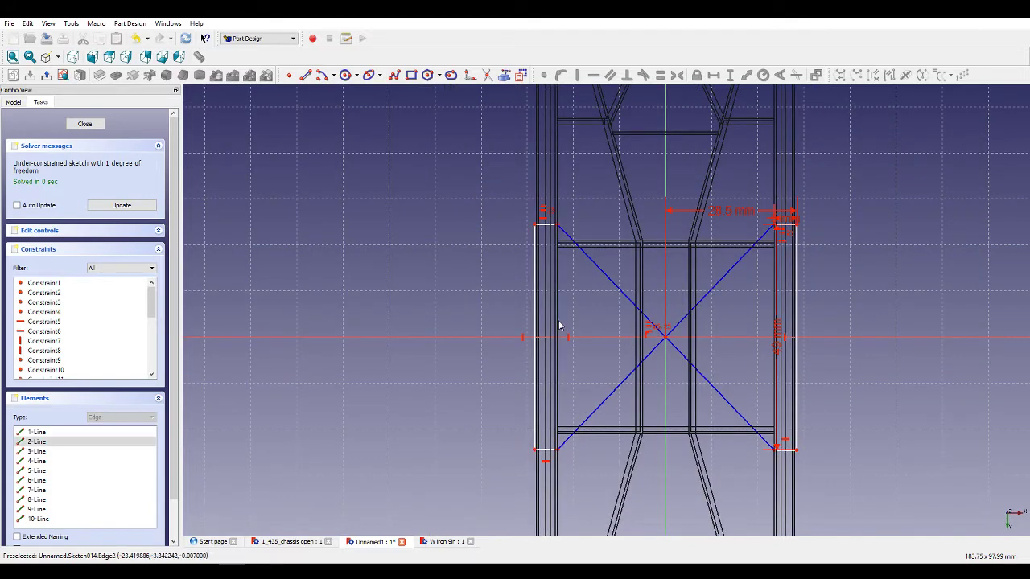
{"action": "left_click", "coordinate": [774, 298]}
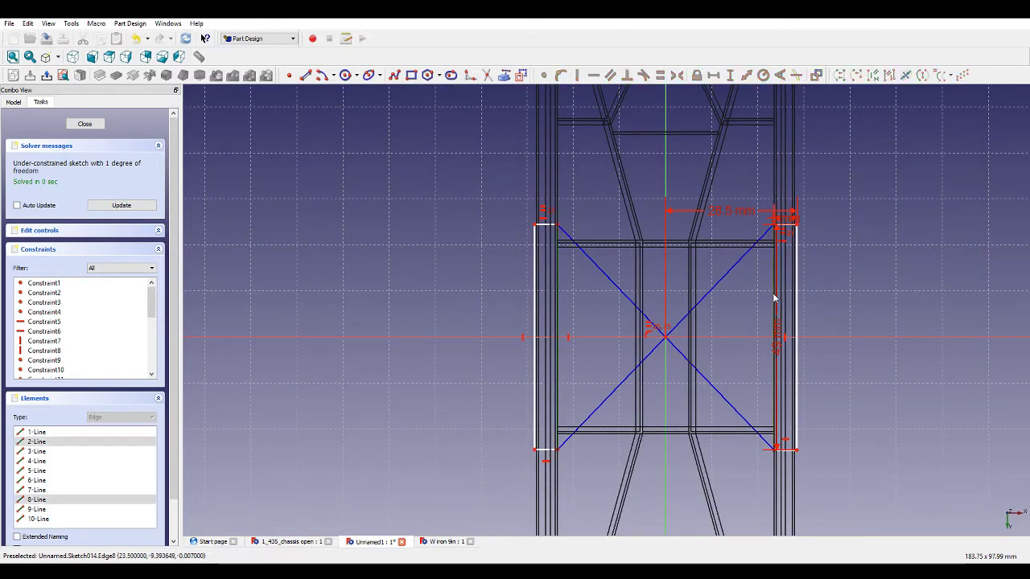
{"action": "left_click", "coordinate": [660, 75]}
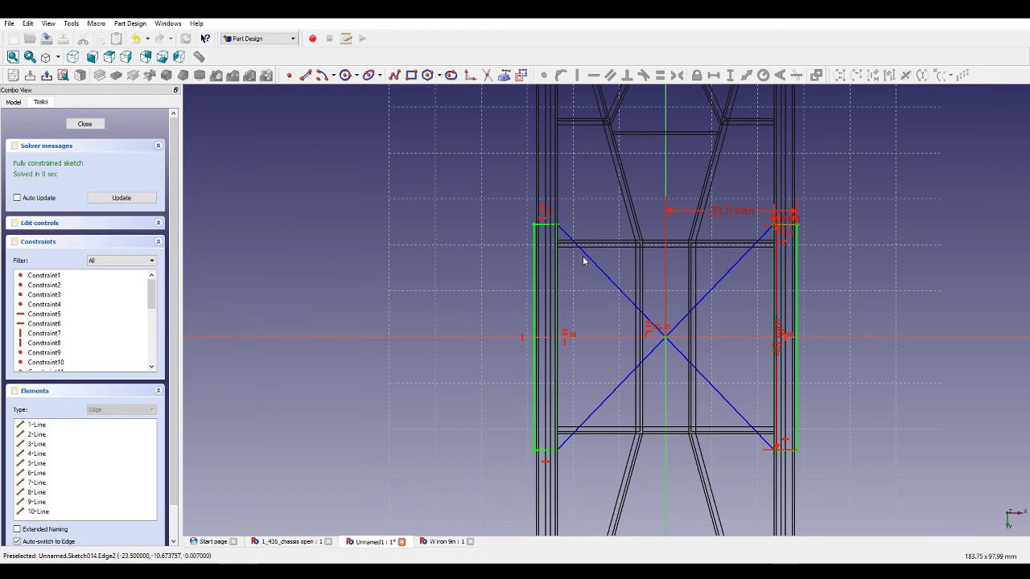
Draw two narrow rectangles inside the left rail, one above and one below the horizontal axis.
{"action": "scroll", "coordinate": [602, 338], "scroll_direction": "up", "scroll_amount": 1}
{"action": "scroll", "coordinate": [599, 322], "scroll_direction": "down", "scroll_amount": 1}
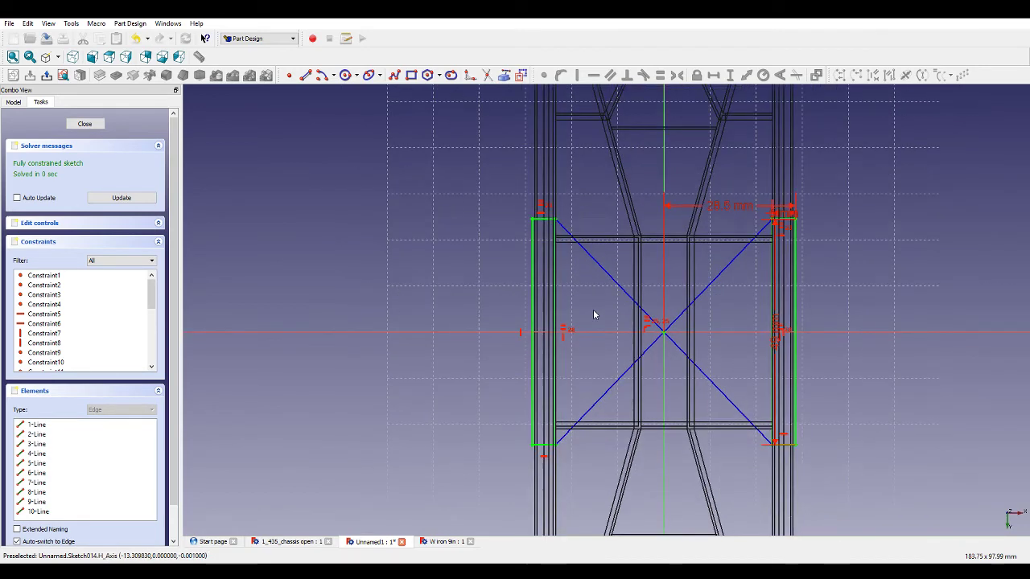
{"action": "scroll", "coordinate": [692, 391], "scroll_direction": "up", "scroll_amount": 2}
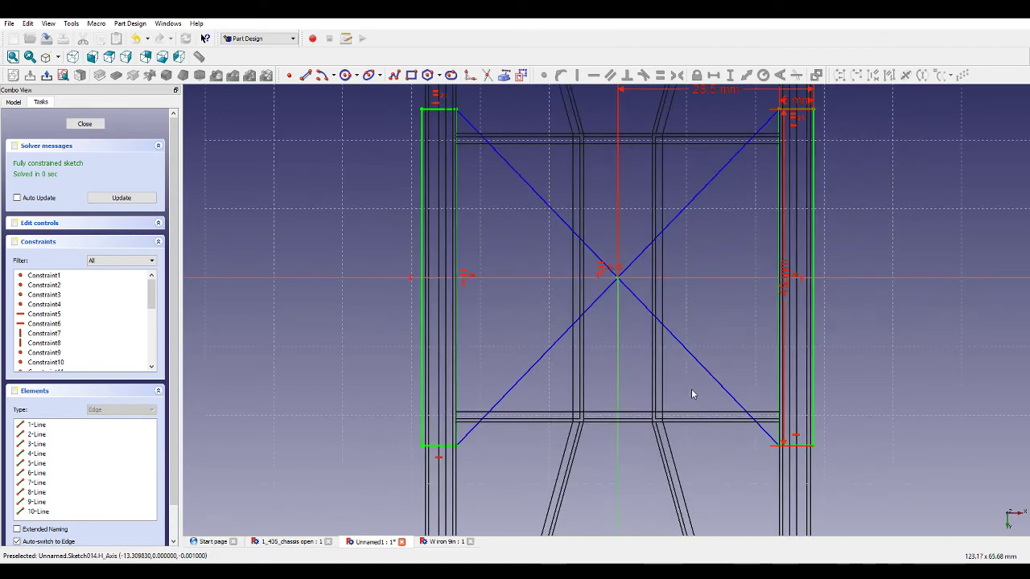
{"action": "left_click", "coordinate": [411, 75]}
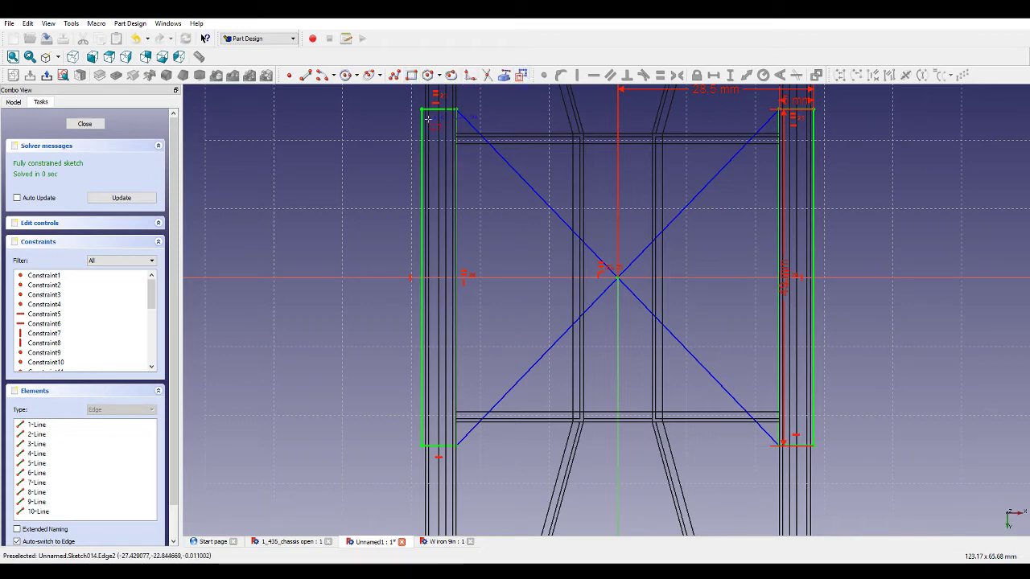
{"action": "left_click", "coordinate": [424, 115]}
{"action": "scroll", "coordinate": [445, 252], "scroll_direction": "up", "scroll_amount": 2}
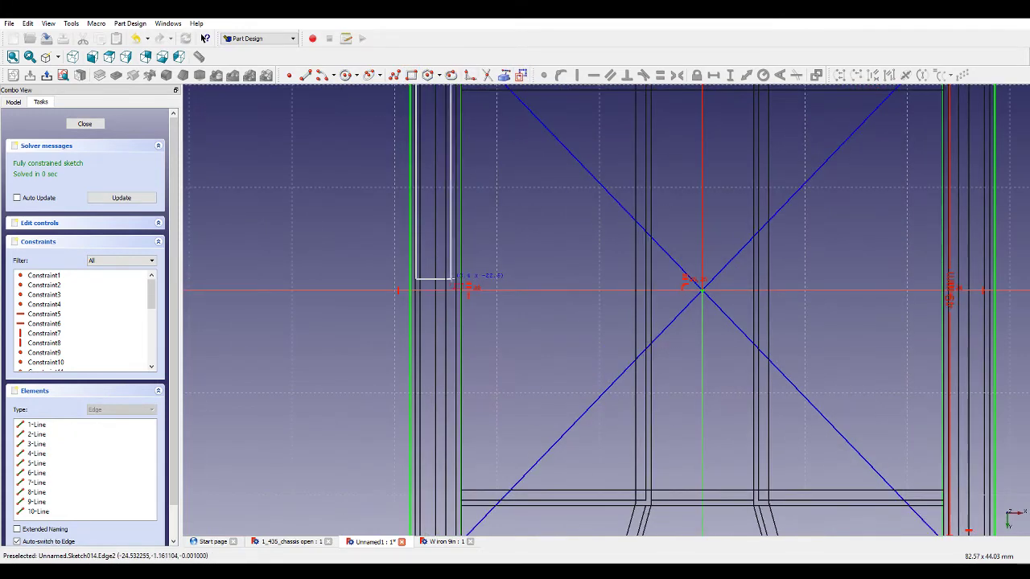
{"action": "left_click", "coordinate": [454, 284]}
{"action": "left_click", "coordinate": [416, 298]}
{"action": "scroll", "coordinate": [432, 332], "scroll_direction": "down", "scroll_amount": 5}
{"action": "scroll", "coordinate": [439, 422], "scroll_direction": "up", "scroll_amount": 3}
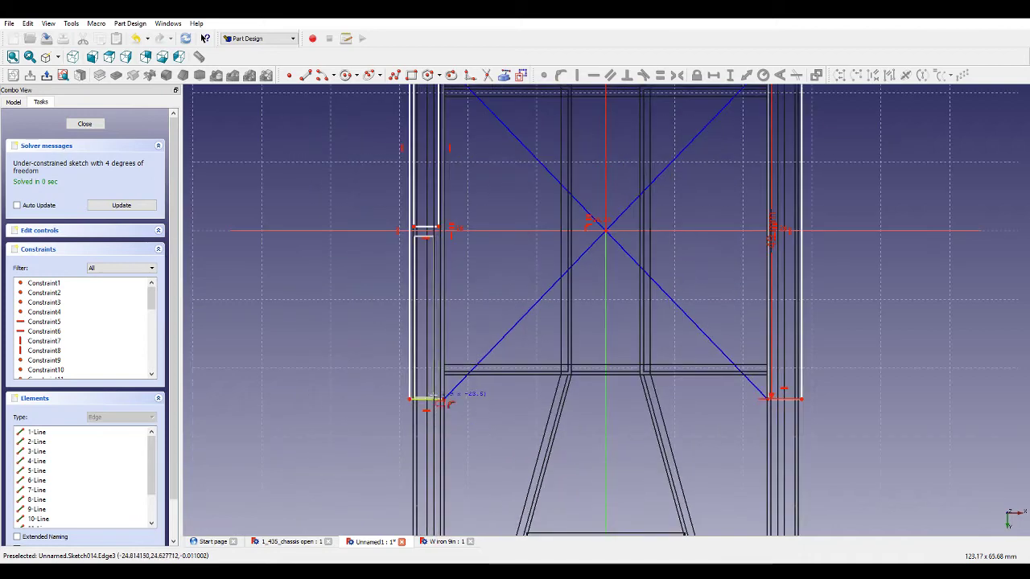
{"action": "left_click", "coordinate": [436, 391]}
Draw two matching narrow rectangles inside the right rail, above and below the horizontal axis.
{"action": "scroll", "coordinate": [779, 388], "scroll_direction": "up", "scroll_amount": 2}
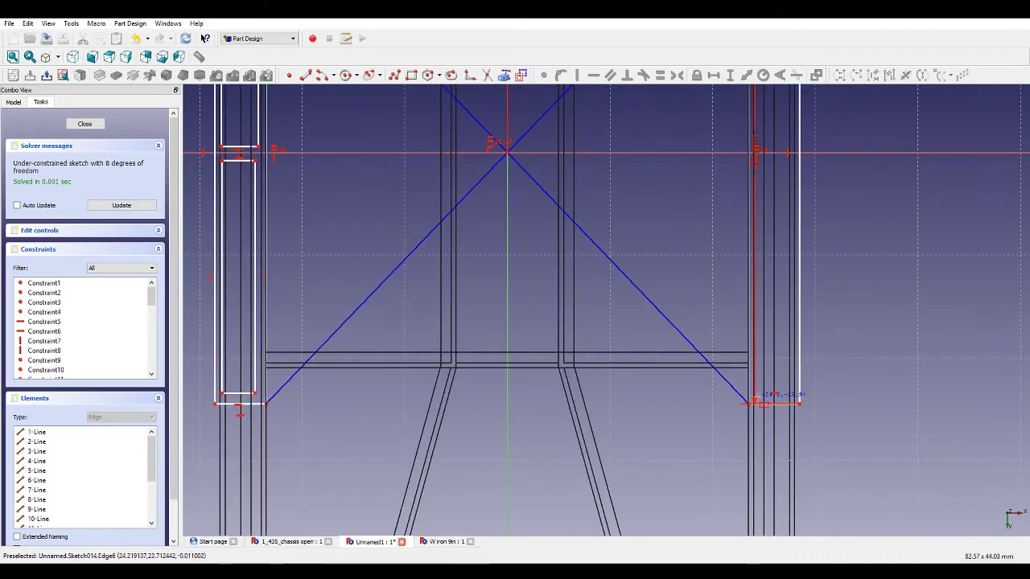
{"action": "scroll", "coordinate": [772, 386], "scroll_direction": "down", "scroll_amount": 2}
{"action": "scroll", "coordinate": [770, 266], "scroll_direction": "up", "scroll_amount": 2}
{"action": "left_click", "coordinate": [771, 260]}
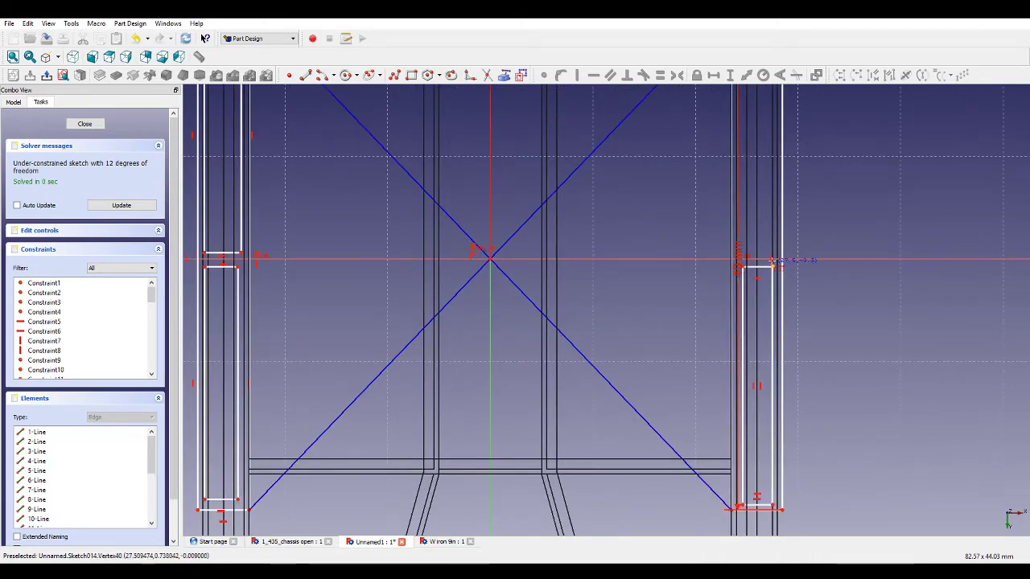
{"action": "scroll", "coordinate": [776, 252], "scroll_direction": "down", "scroll_amount": 5}
{"action": "scroll", "coordinate": [708, 153], "scroll_direction": "up", "scroll_amount": 9}
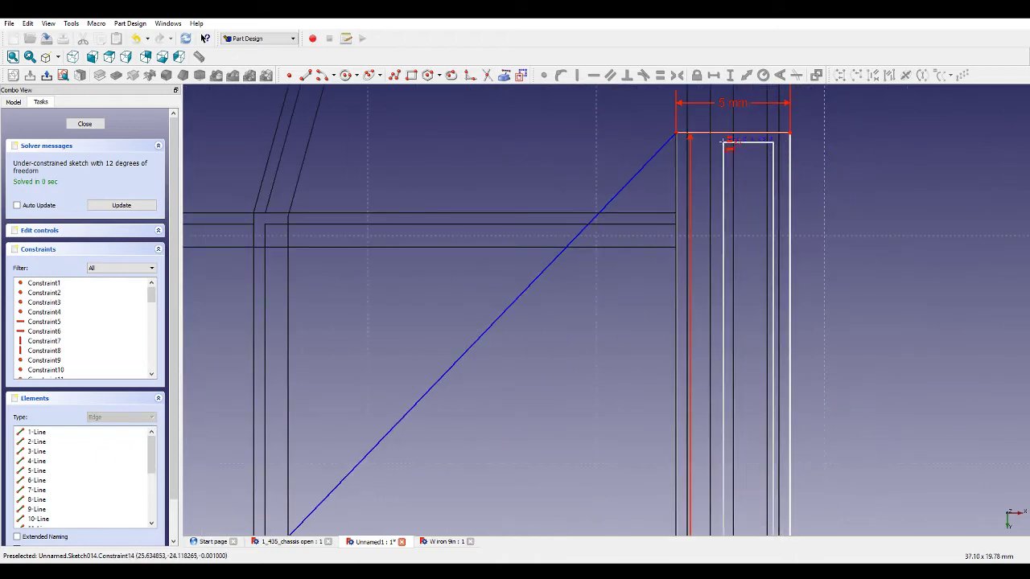
{"action": "left_click", "coordinate": [677, 134]}
{"action": "scroll", "coordinate": [883, 217], "scroll_direction": "down", "scroll_amount": 5}
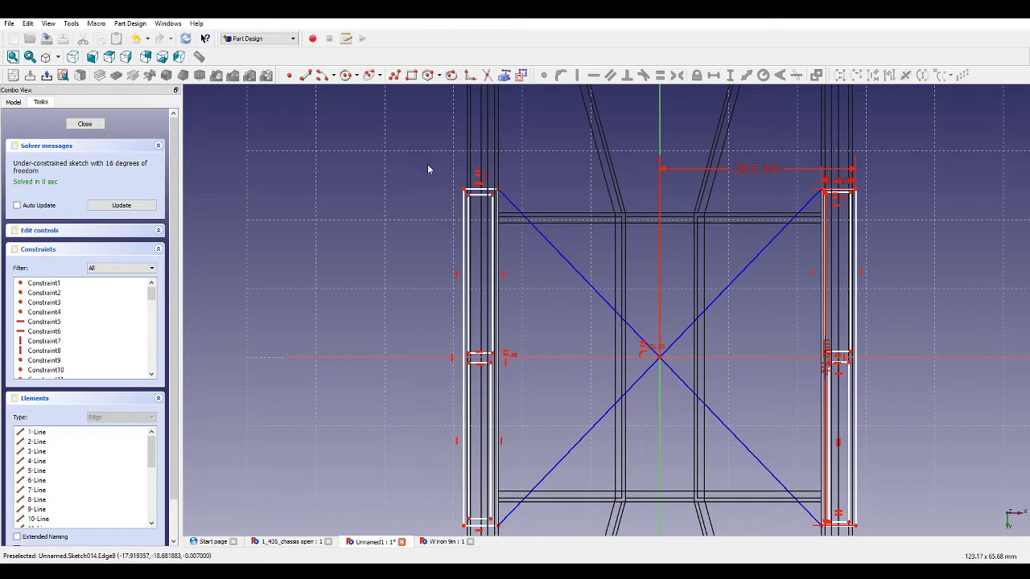
Make the inner side edge of the left rail rectangle equal to the outer edge of the right rail rectangle.
{"action": "left_click", "coordinate": [491, 376]}
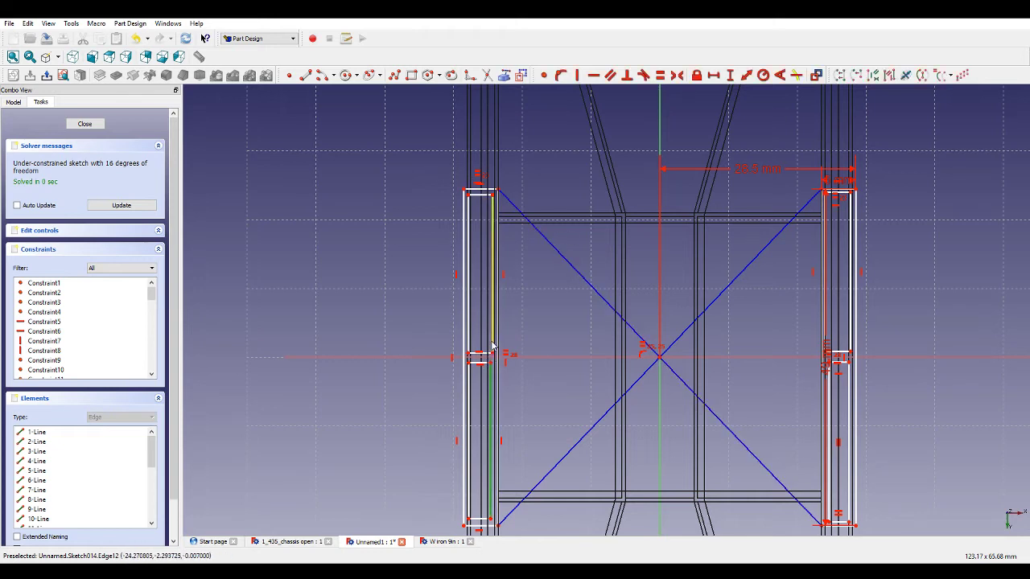
{"action": "left_click", "coordinate": [847, 380]}
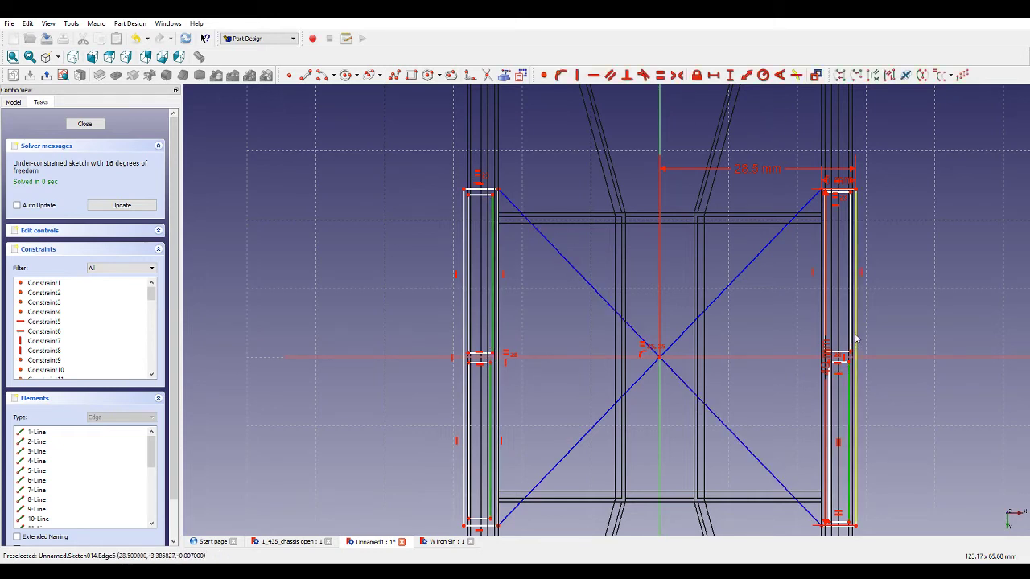
{"action": "left_click", "coordinate": [660, 76]}
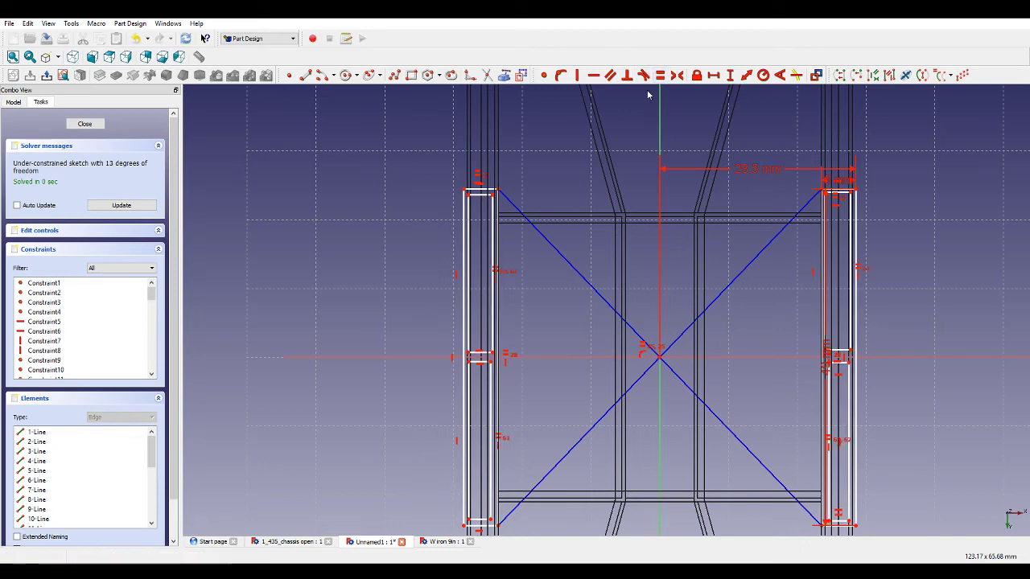
Draw a two-segment polyline bridging the gap between a rail's lower and upper inner rectangles.
{"action": "scroll", "coordinate": [481, 369], "scroll_direction": "up", "scroll_amount": 8}
{"action": "left_click", "coordinate": [394, 76]}
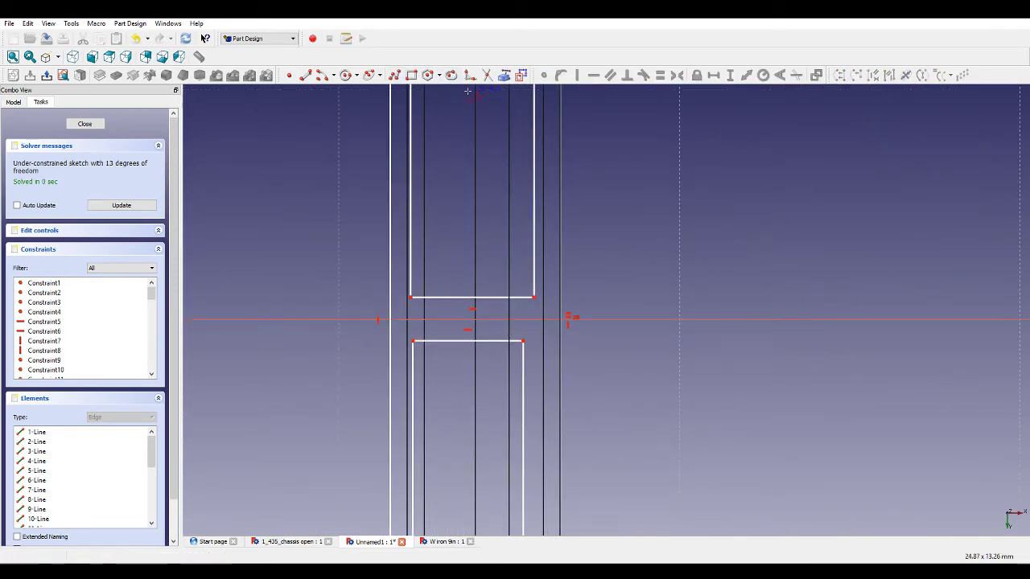
{"action": "left_click", "coordinate": [521, 76]}
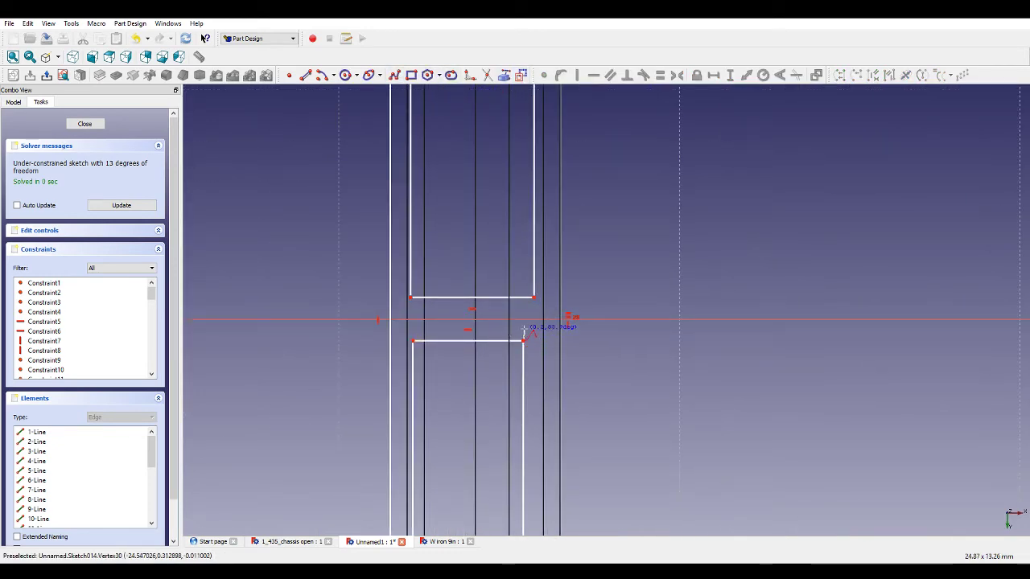
{"action": "left_click", "coordinate": [523, 321]}
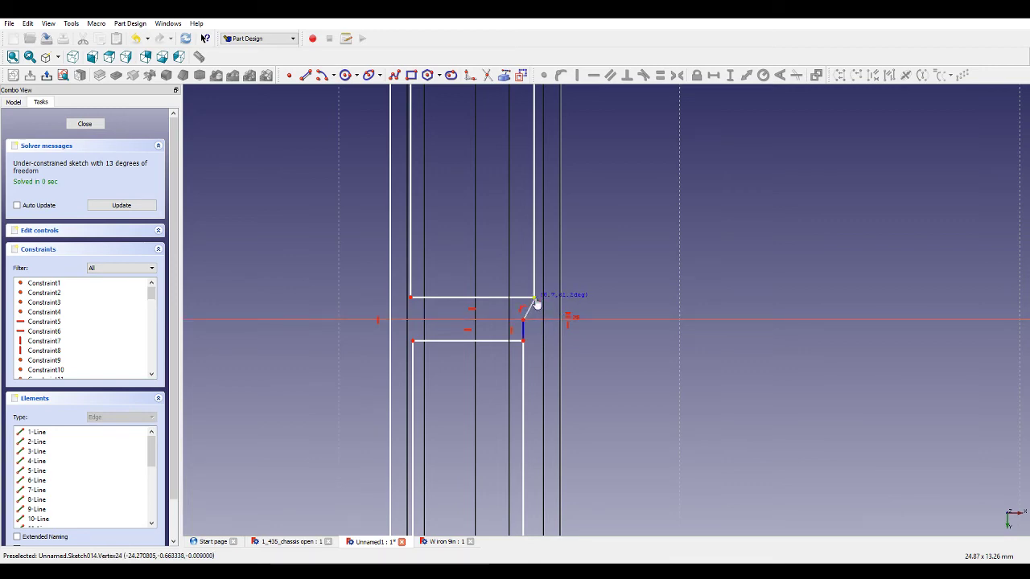
{"action": "left_click", "coordinate": [535, 298]}
{"action": "right_click", "coordinate": [759, 265]}
Draw a second two-segment polyline bridging the gap between the other rail's lower and upper rectangles.
{"action": "scroll", "coordinate": [637, 236], "scroll_direction": "down", "scroll_amount": 10}
{"action": "scroll", "coordinate": [885, 235], "scroll_direction": "up", "scroll_amount": 6}
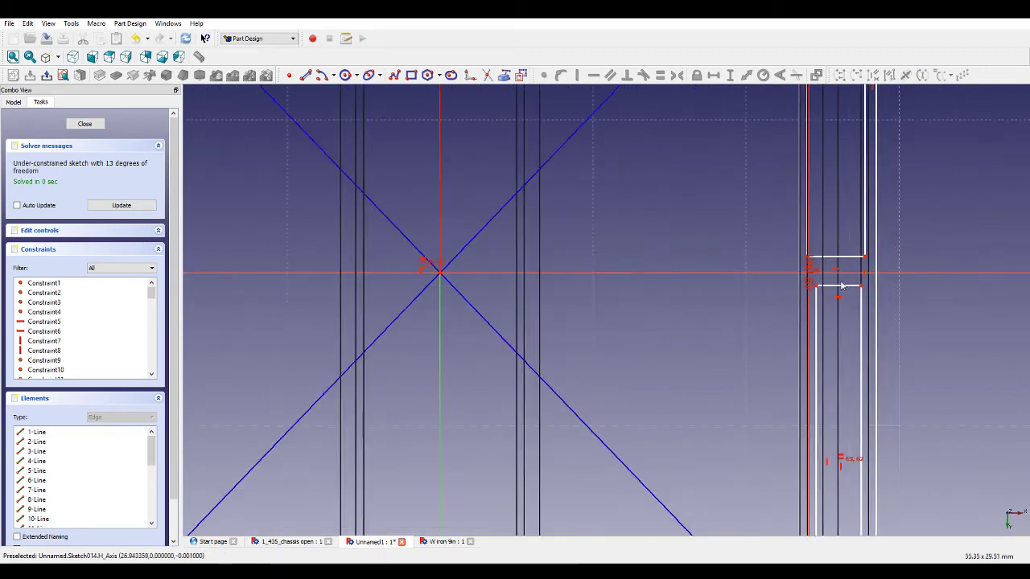
{"action": "scroll", "coordinate": [842, 286], "scroll_direction": "up", "scroll_amount": 4}
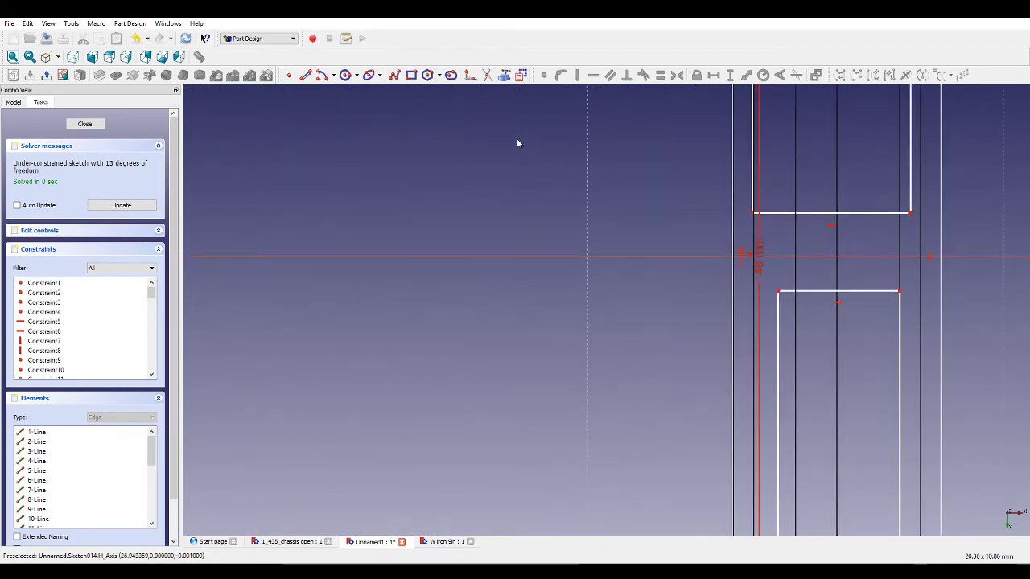
{"action": "left_click", "coordinate": [778, 291]}
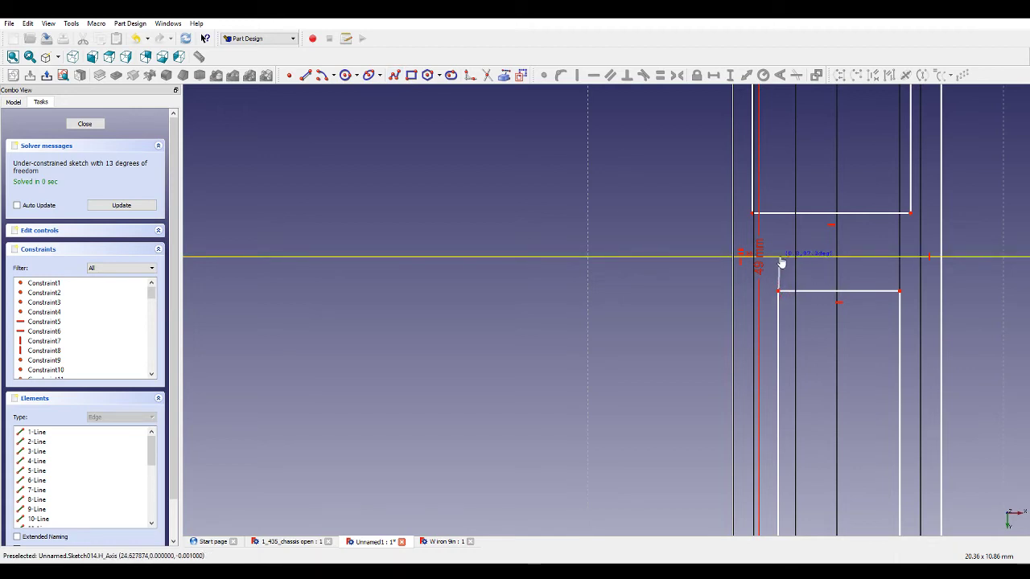
{"action": "left_click", "coordinate": [779, 257]}
{"action": "left_click", "coordinate": [752, 212]}
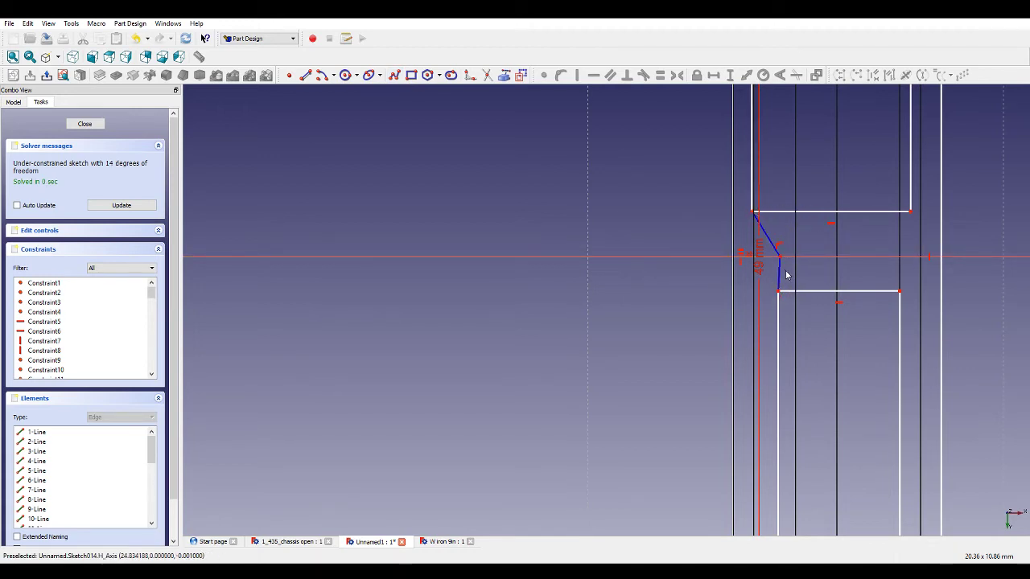
{"action": "key", "text": "Escape"}
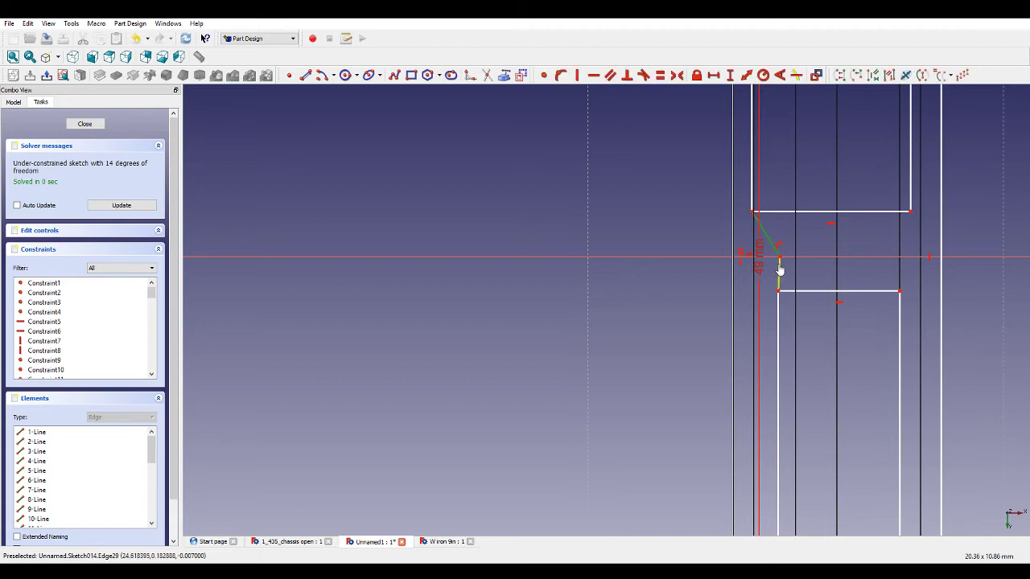
Make the slanted connecting segment vertical and set the two connecting segments equal in length.
{"action": "left_click", "coordinate": [577, 75]}
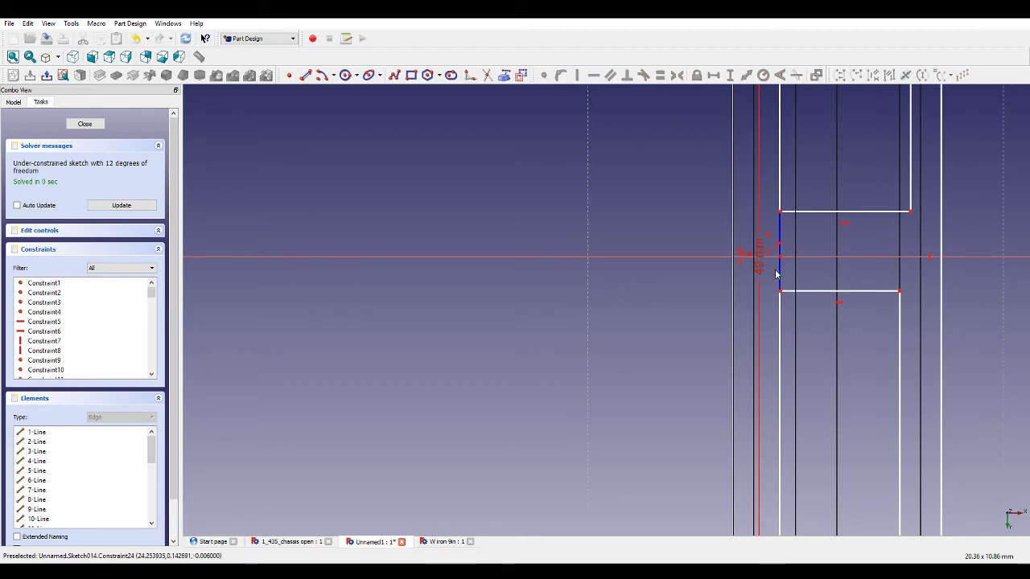
{"action": "left_click", "coordinate": [779, 277]}
{"action": "left_click", "coordinate": [780, 235]}
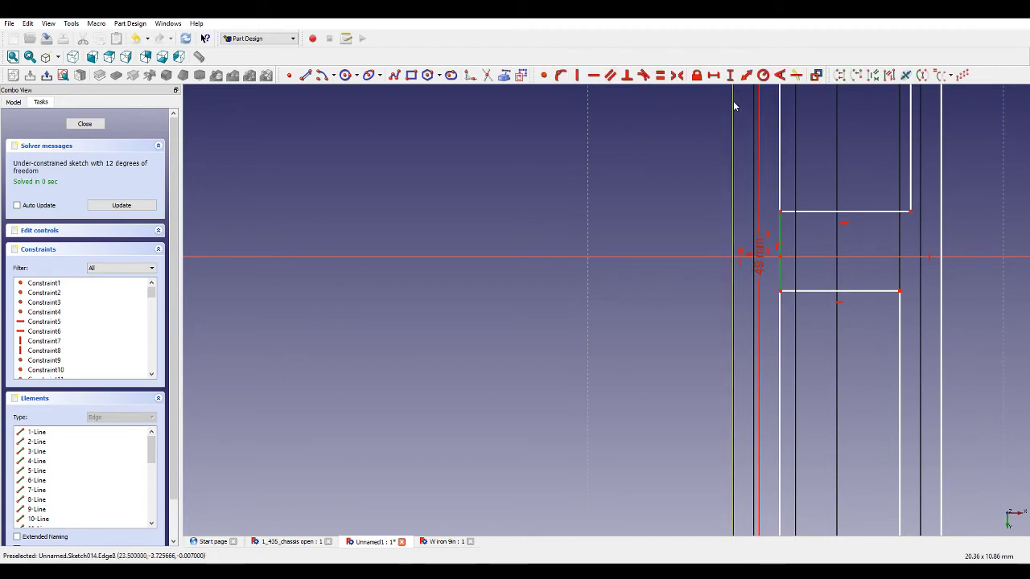
{"action": "left_click", "coordinate": [659, 75]}
{"action": "scroll", "coordinate": [730, 323], "scroll_direction": "down", "scroll_amount": 5}
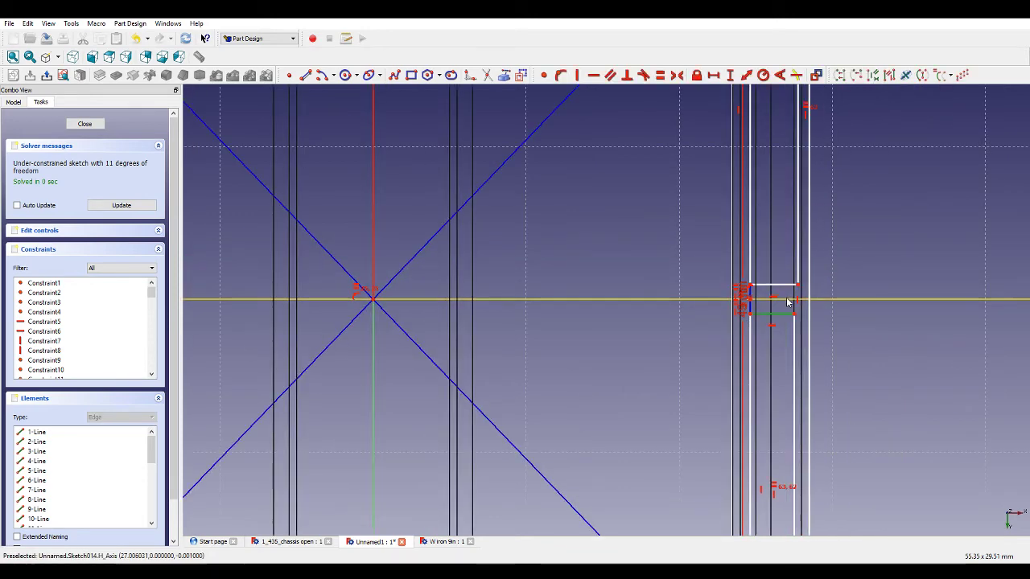
{"action": "scroll", "coordinate": [788, 288], "scroll_direction": "down", "scroll_amount": 5}
{"action": "scroll", "coordinate": [460, 304], "scroll_direction": "up", "scroll_amount": 7}
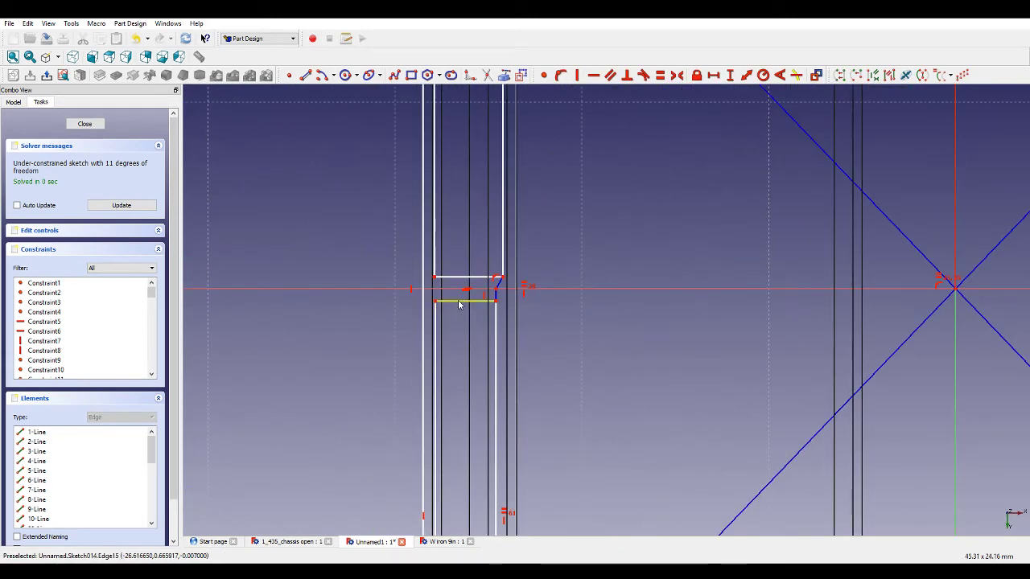
Make the selected horizontal segment equal to its counterpart and constrain the other rail's connecting segment vertical.
{"action": "left_click", "coordinate": [659, 75]}
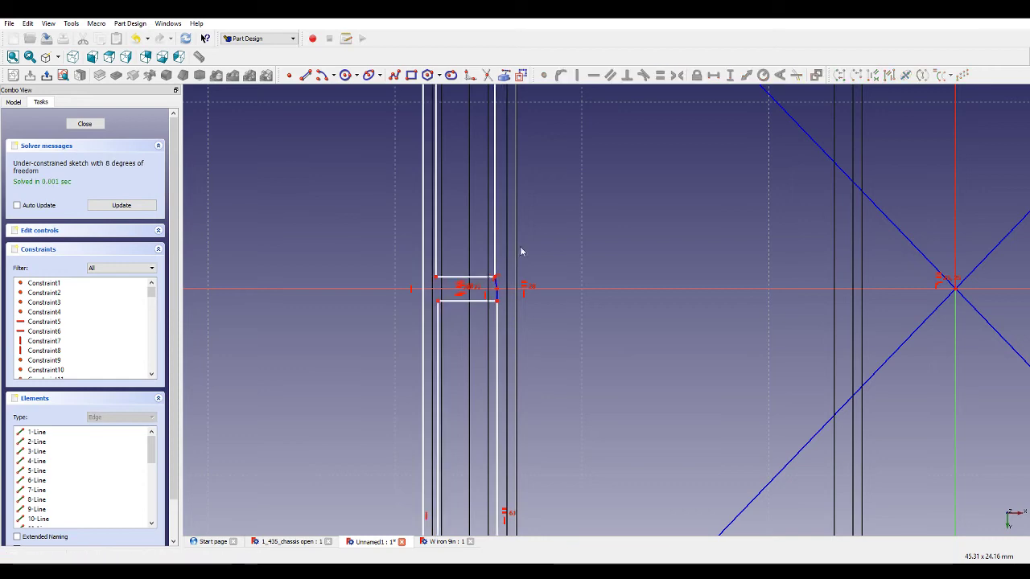
{"action": "scroll", "coordinate": [488, 280], "scroll_direction": "up", "scroll_amount": 6}
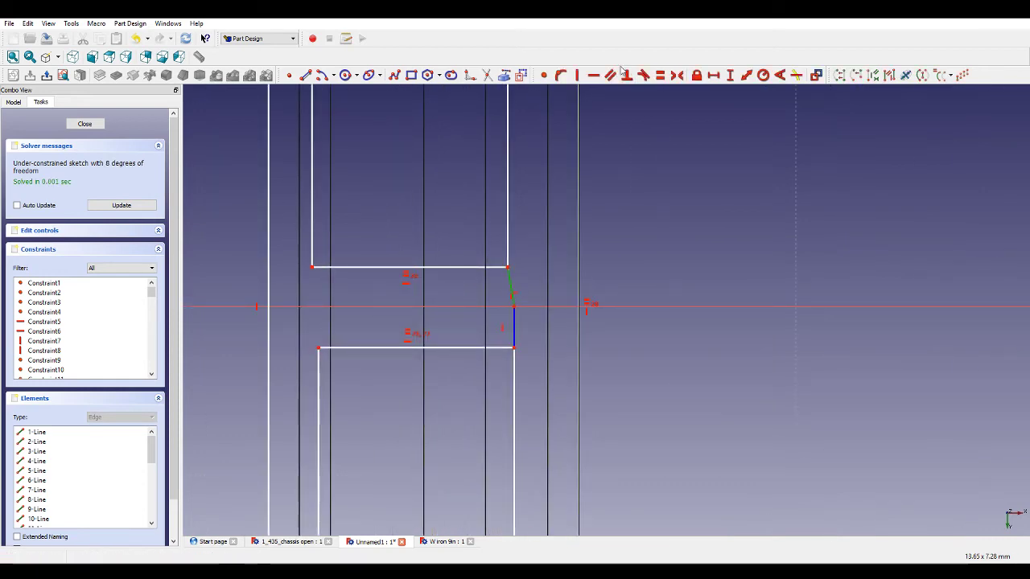
{"action": "left_click", "coordinate": [577, 75]}
{"action": "scroll", "coordinate": [527, 351], "scroll_direction": "down", "scroll_amount": 2}
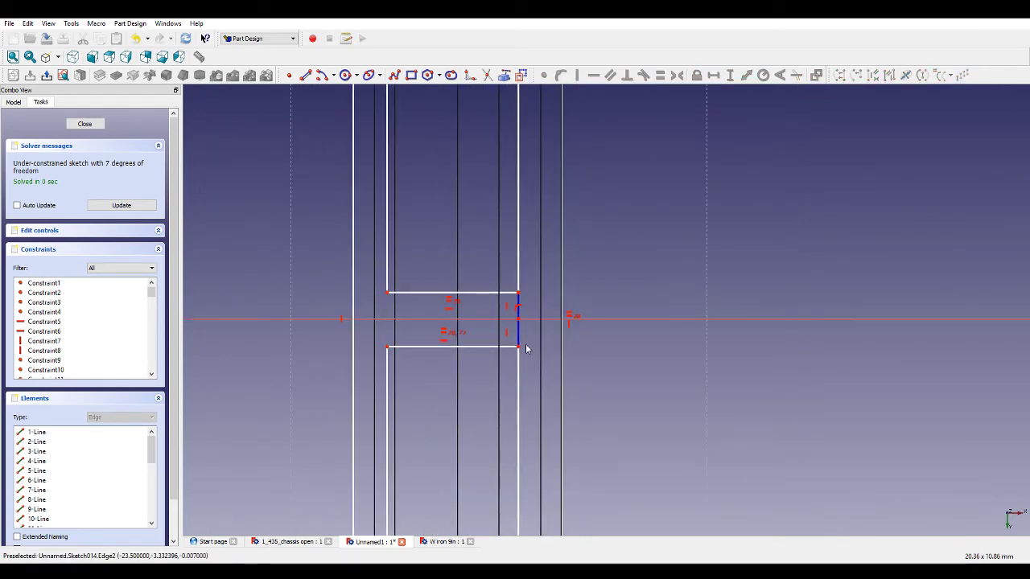
Make the polyline's middle point symmetric between its upper and lower corner points.
{"action": "left_click", "coordinate": [523, 348]}
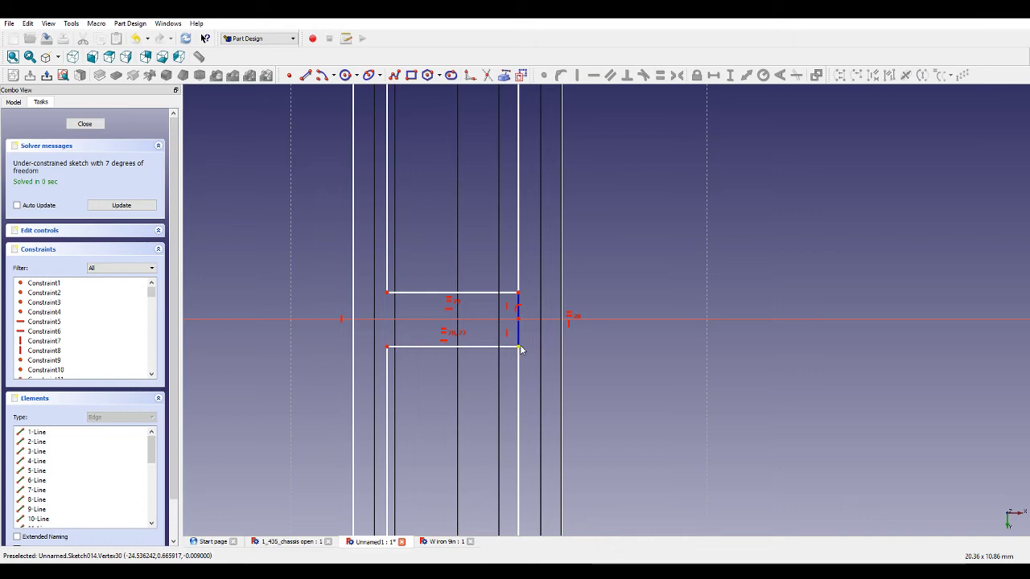
{"action": "left_click", "coordinate": [519, 294]}
{"action": "left_click", "coordinate": [661, 206]}
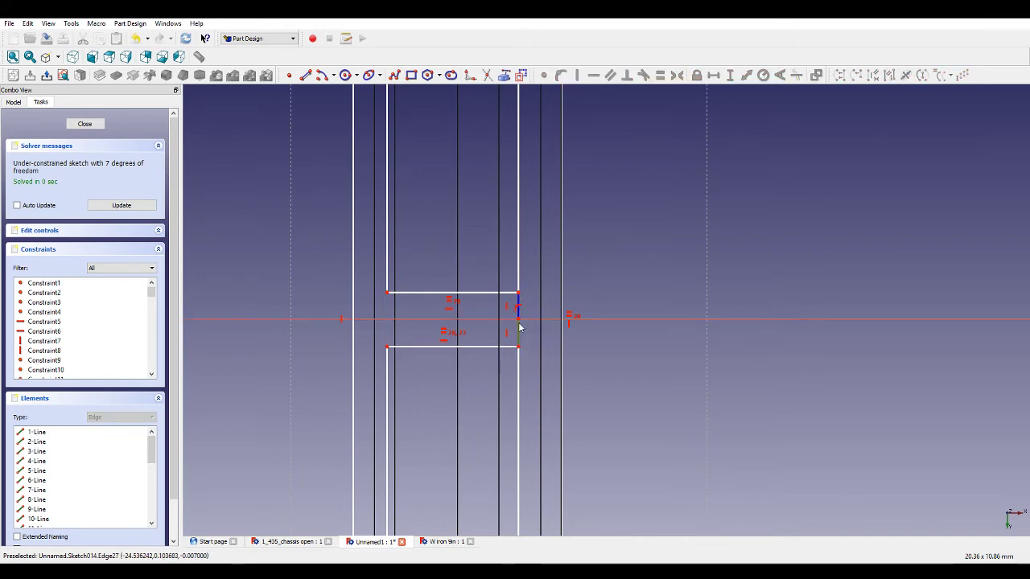
{"action": "left_click", "coordinate": [519, 324]}
{"action": "scroll", "coordinate": [562, 326], "scroll_direction": "down", "scroll_amount": 9}
{"action": "scroll", "coordinate": [976, 311], "scroll_direction": "up", "scroll_amount": 2}
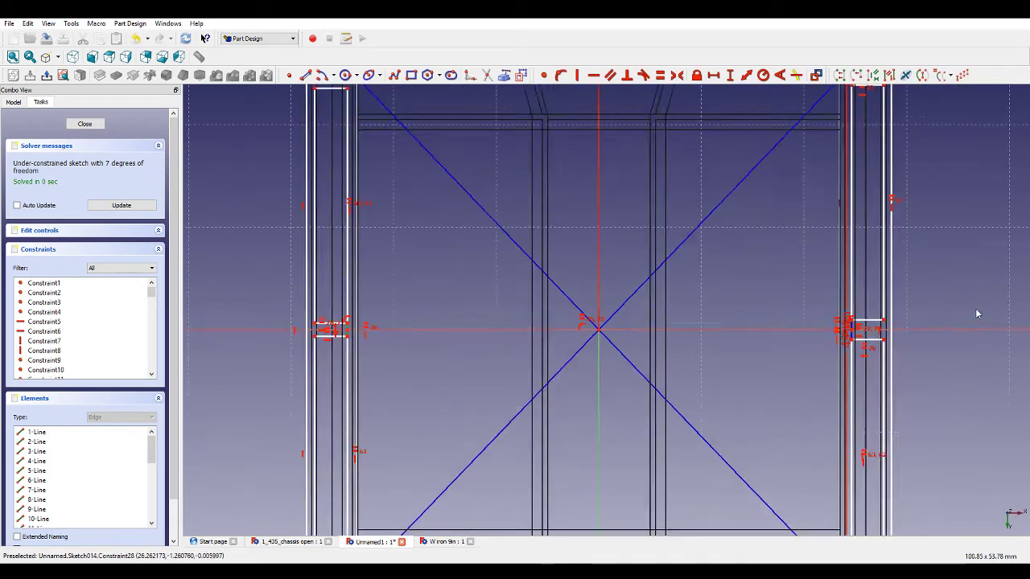
{"action": "scroll", "coordinate": [901, 326], "scroll_direction": "up", "scroll_amount": 7}
{"action": "scroll", "coordinate": [665, 351], "scroll_direction": "up", "scroll_amount": 2}
{"action": "scroll", "coordinate": [628, 376], "scroll_direction": "down", "scroll_amount": 7}
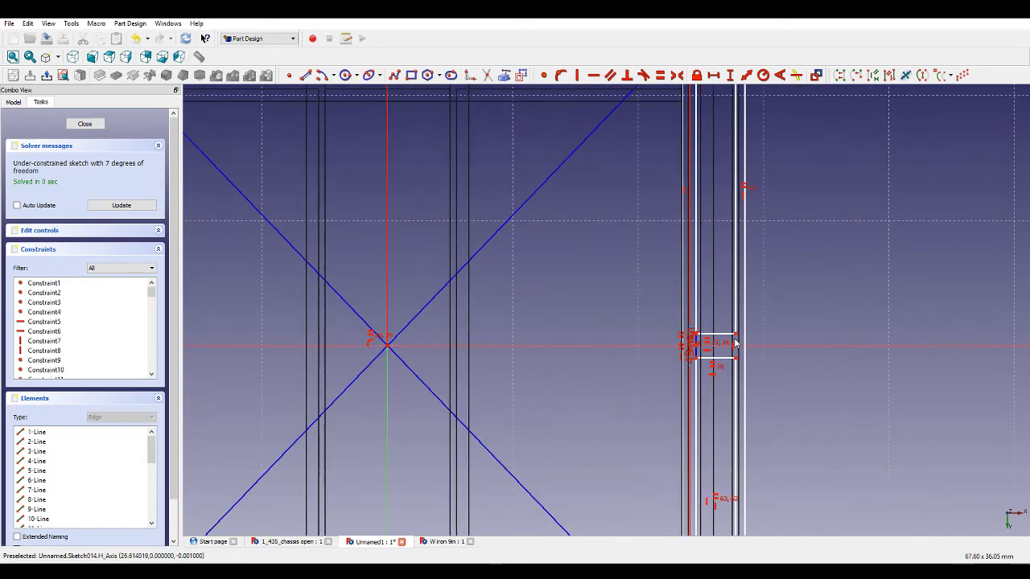
{"action": "scroll", "coordinate": [450, 348], "scroll_direction": "up", "scroll_amount": 3}
{"action": "scroll", "coordinate": [435, 338], "scroll_direction": "up", "scroll_amount": 2}
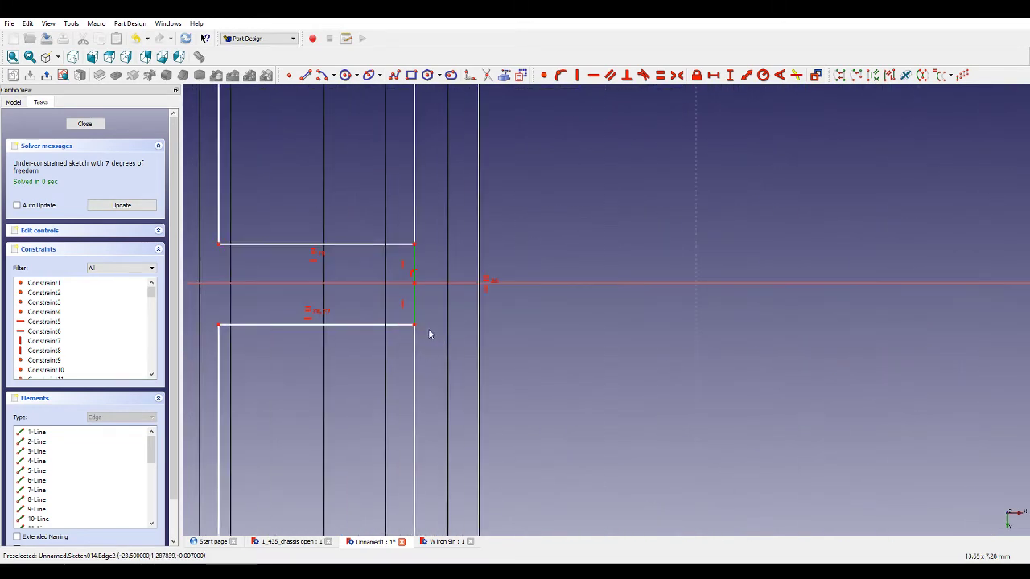
{"action": "scroll", "coordinate": [634, 213], "scroll_direction": "down", "scroll_amount": 5}
{"action": "scroll", "coordinate": [809, 230], "scroll_direction": "up", "scroll_amount": 5}
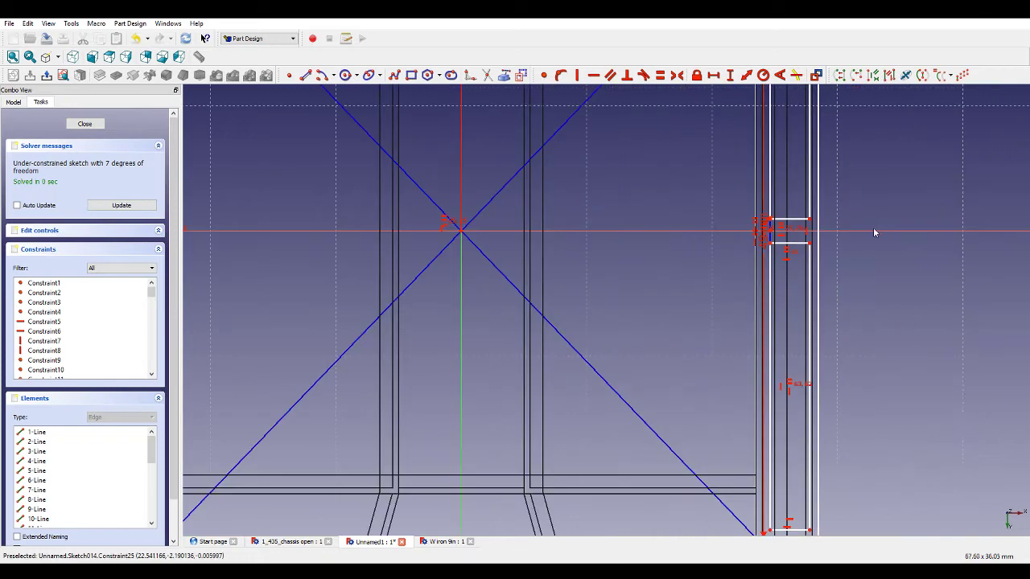
{"action": "left_click", "coordinate": [660, 76]}
Add a vertical distance constraint on the polyline's lower corner point.
{"action": "scroll", "coordinate": [816, 252], "scroll_direction": "down", "scroll_amount": 10}
{"action": "scroll", "coordinate": [638, 248], "scroll_direction": "up", "scroll_amount": 5}
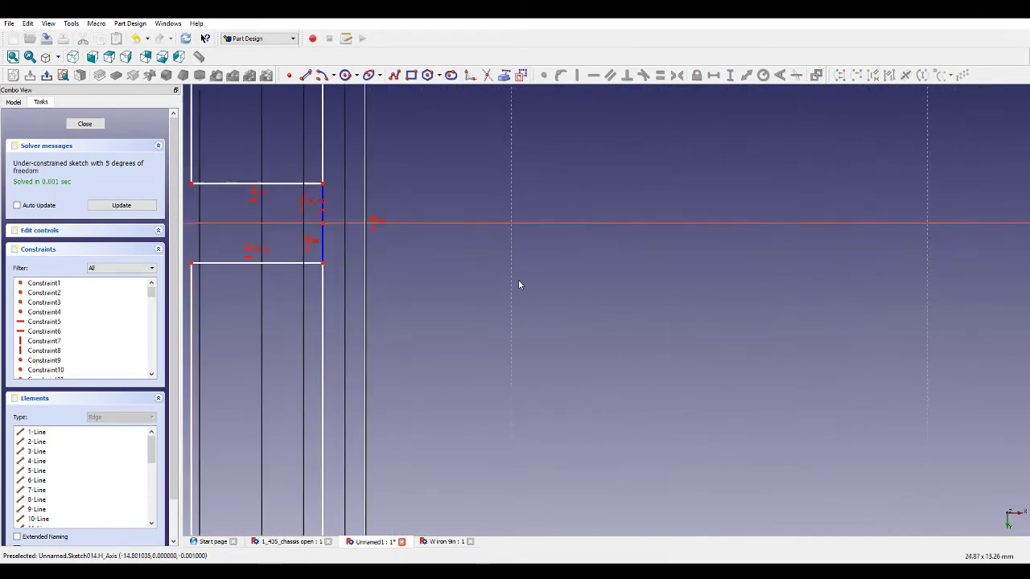
{"action": "scroll", "coordinate": [690, 253], "scroll_direction": "down", "scroll_amount": 3}
{"action": "scroll", "coordinate": [596, 235], "scroll_direction": "up", "scroll_amount": 3}
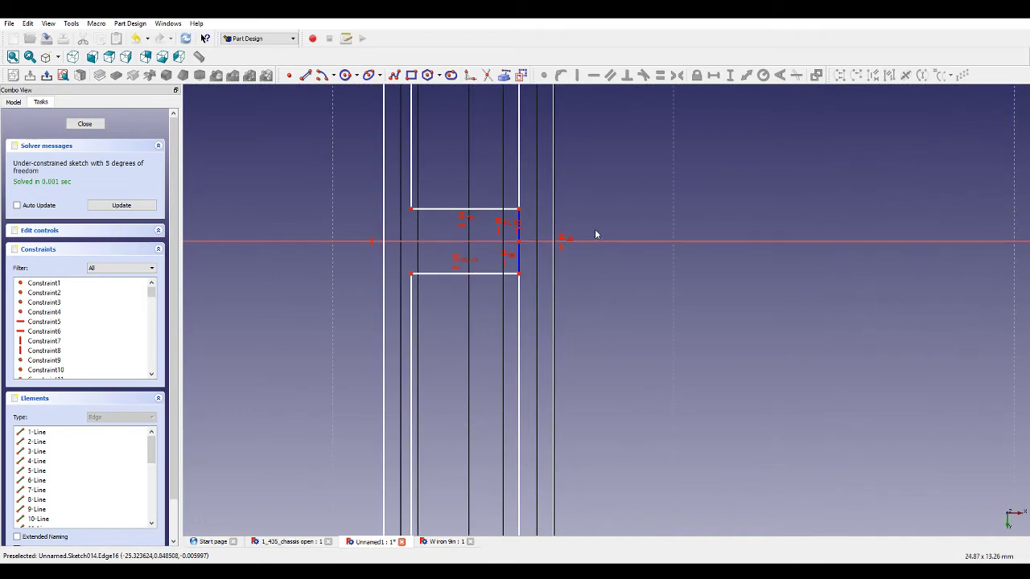
{"action": "left_click", "coordinate": [519, 275]}
{"action": "left_click", "coordinate": [729, 76]}
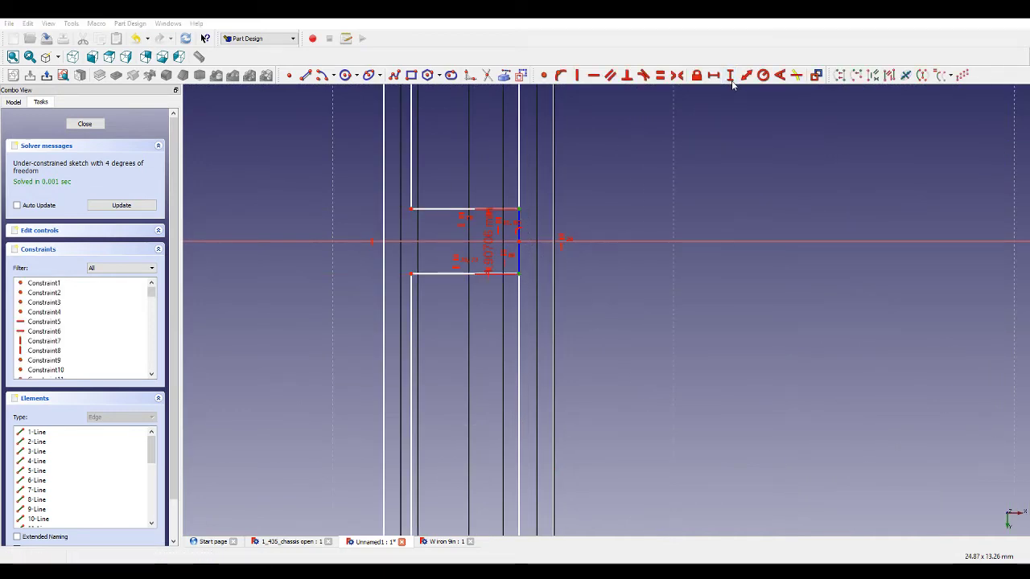
Constrain the vertical distance from the lower inner rectangle's corner to the outer rectangle's bottom edge.
{"action": "scroll", "coordinate": [582, 269], "scroll_direction": "down", "scroll_amount": 6}
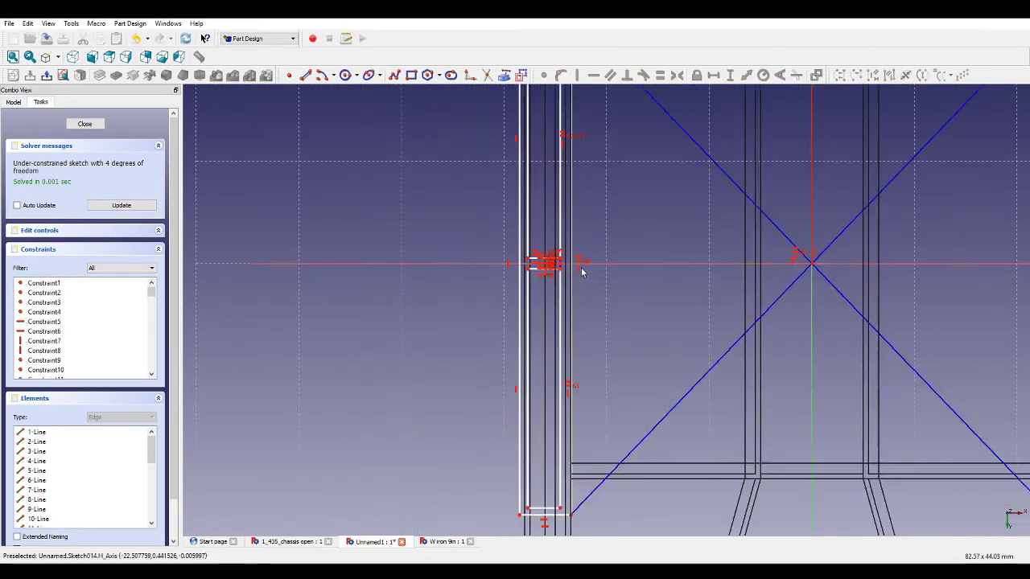
{"action": "scroll", "coordinate": [577, 345], "scroll_direction": "up", "scroll_amount": 3}
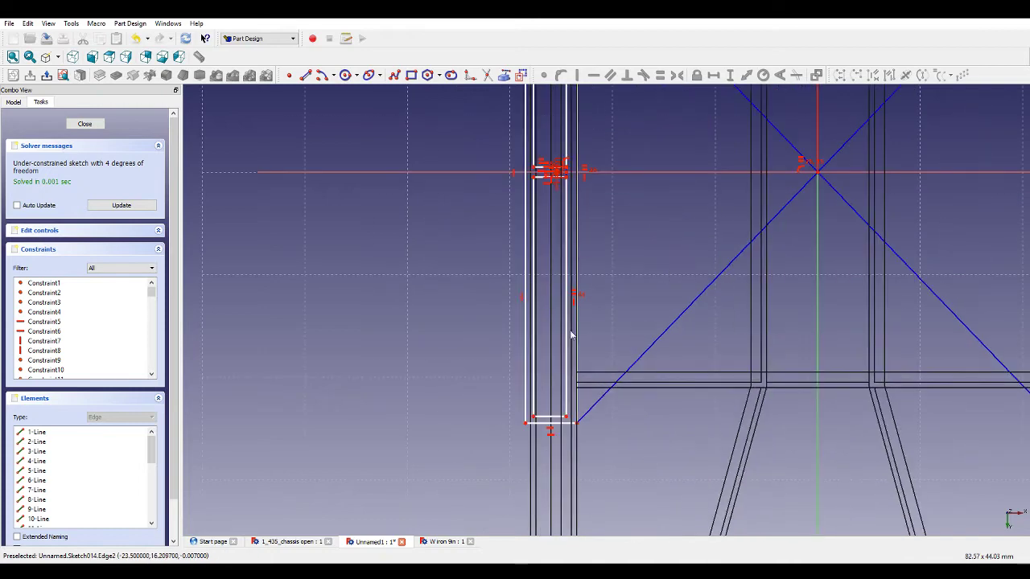
{"action": "scroll", "coordinate": [563, 418], "scroll_direction": "up", "scroll_amount": 4}
{"action": "left_click", "coordinate": [567, 412]}
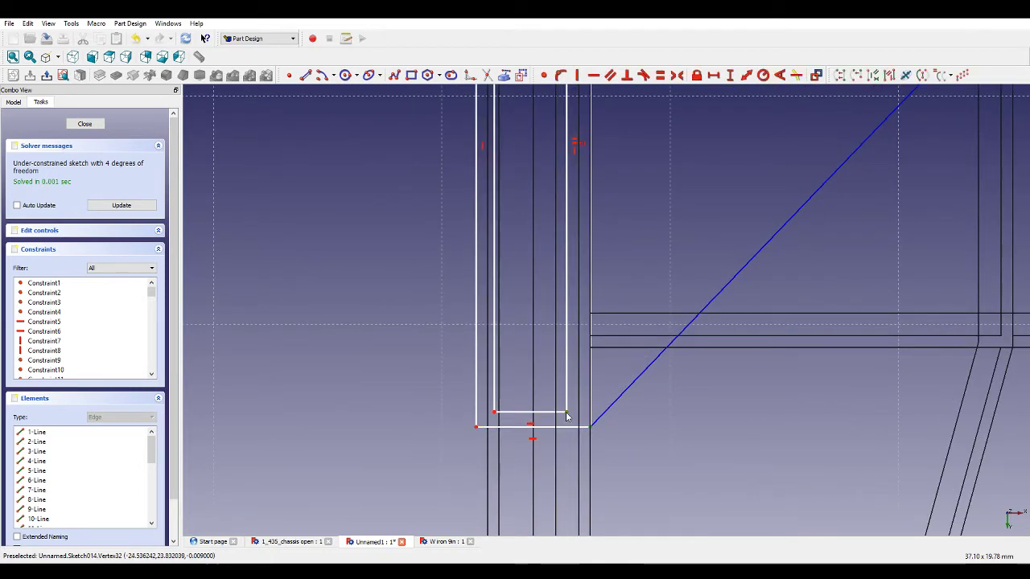
{"action": "left_click", "coordinate": [730, 76]}
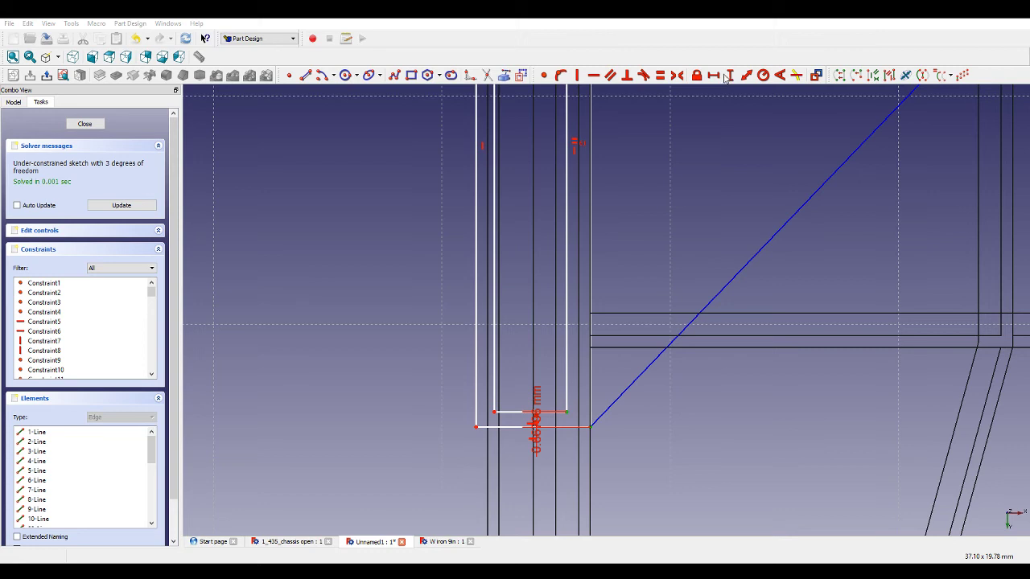
{"action": "key", "text": "Return"}
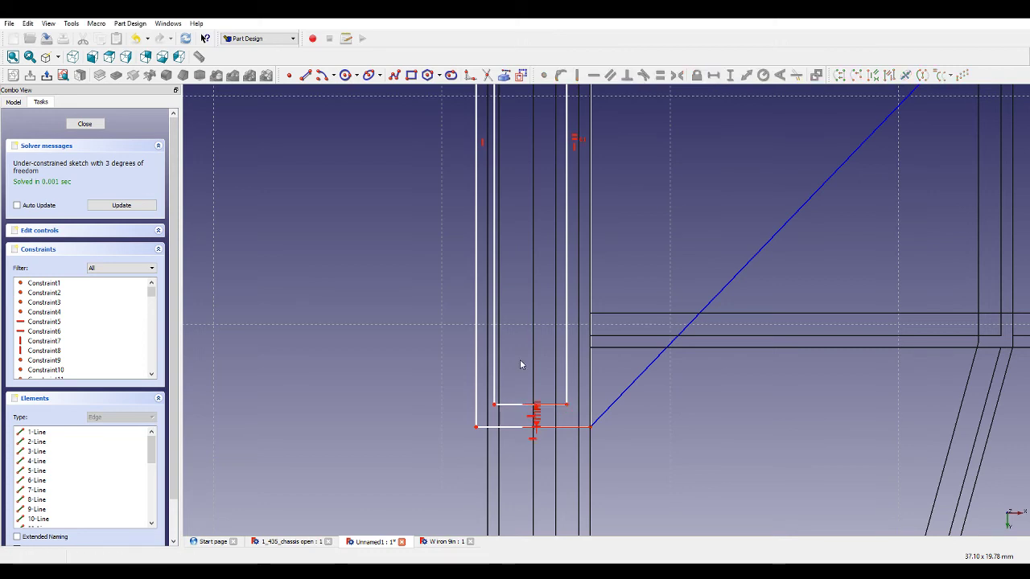
Set the horizontal distance between the lower inner and outer rectangle corners to 1 mm.
{"action": "left_click", "coordinate": [493, 405]}
{"action": "left_click", "coordinate": [476, 427], "text": "ctrl"}
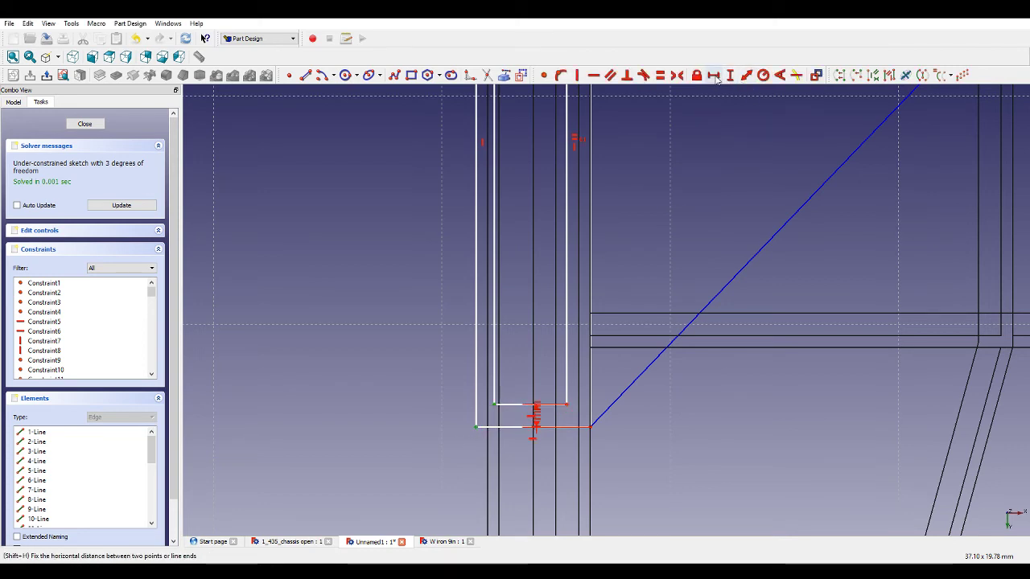
{"action": "left_click", "coordinate": [713, 76]}
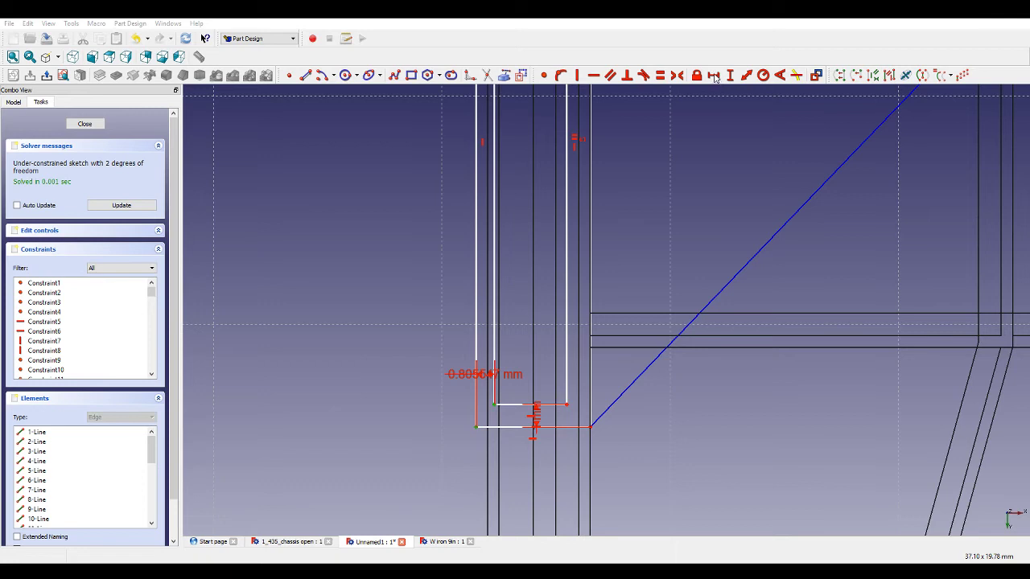
{"action": "type", "text": "1"}
{"action": "key", "text": "Return"}
Set the lower inner rectangle edge's horizontal length to 3.5 mm.
{"action": "left_click", "coordinate": [559, 405]}
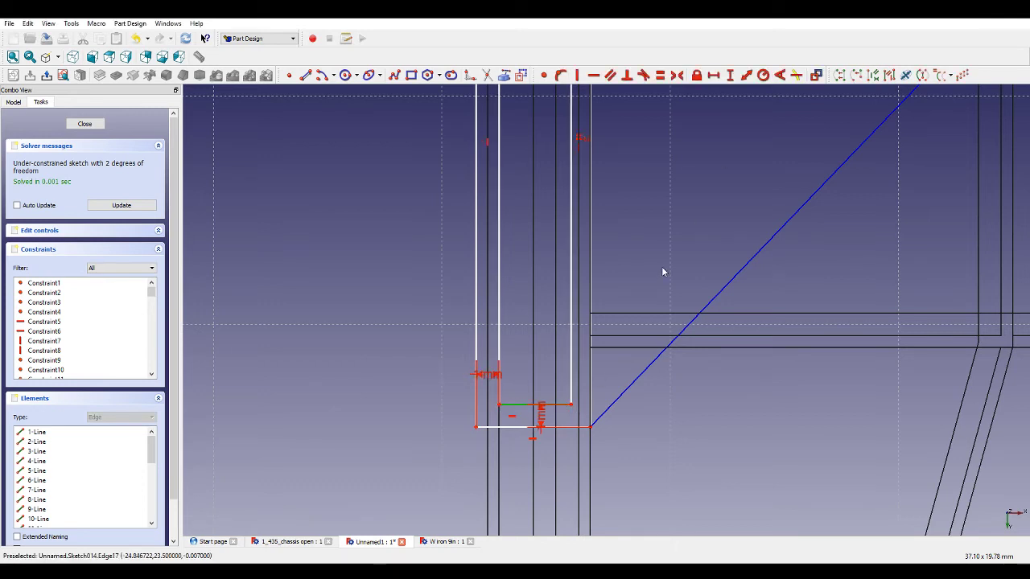
{"action": "left_click", "coordinate": [715, 76]}
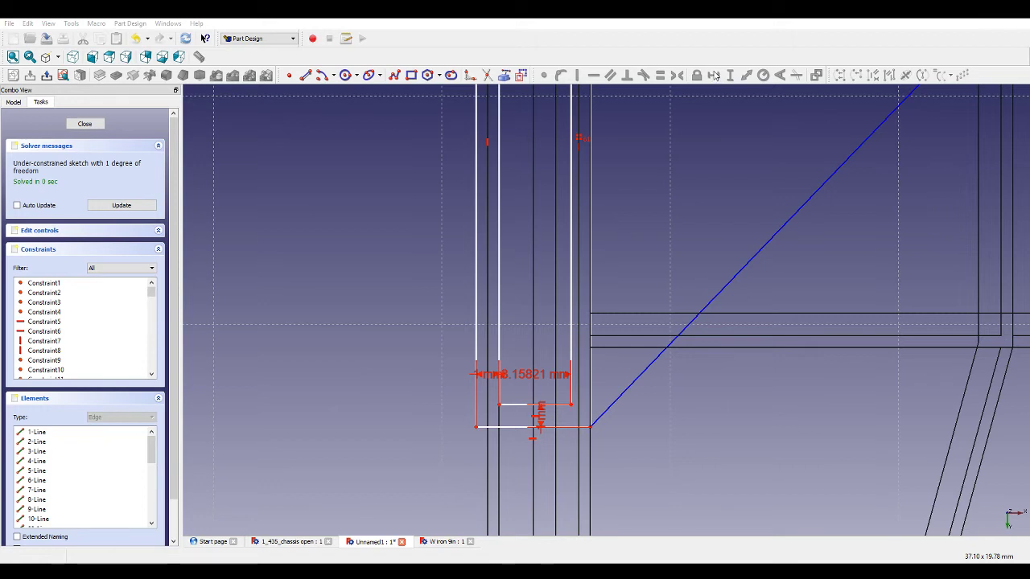
{"action": "key", "text": "Return"}
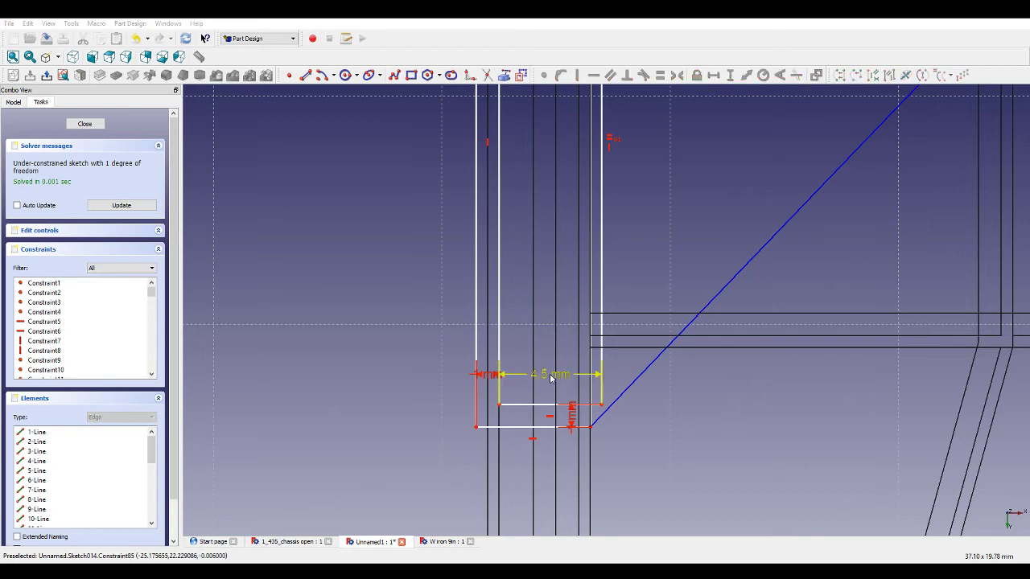
{"action": "key", "text": "Return"}
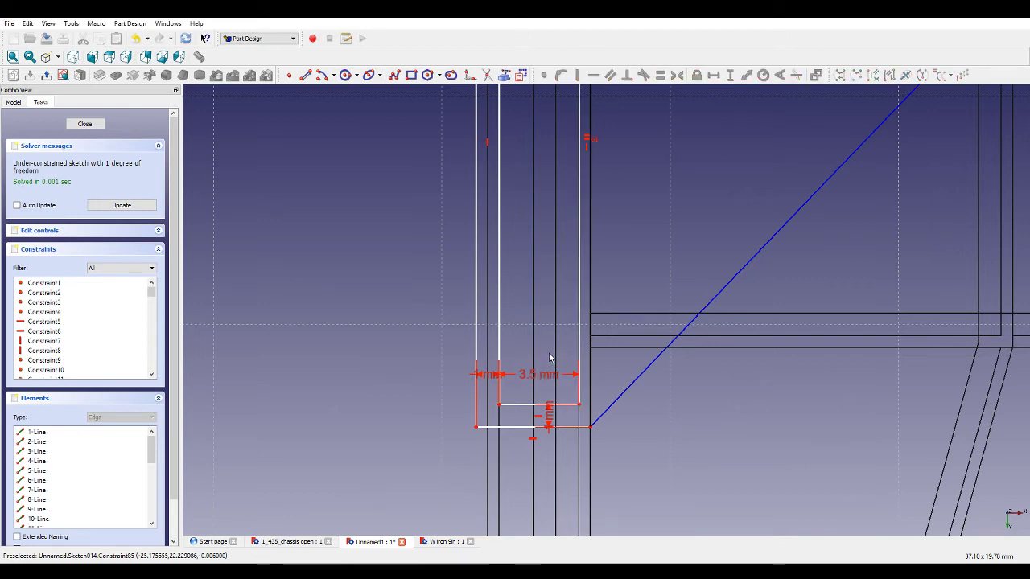
Constrain the horizontal distance between the right rail's lower inner and outer rectangle corners.
{"action": "scroll", "coordinate": [550, 358], "scroll_direction": "down", "scroll_amount": 4}
{"action": "scroll", "coordinate": [809, 386], "scroll_direction": "up", "scroll_amount": 3}
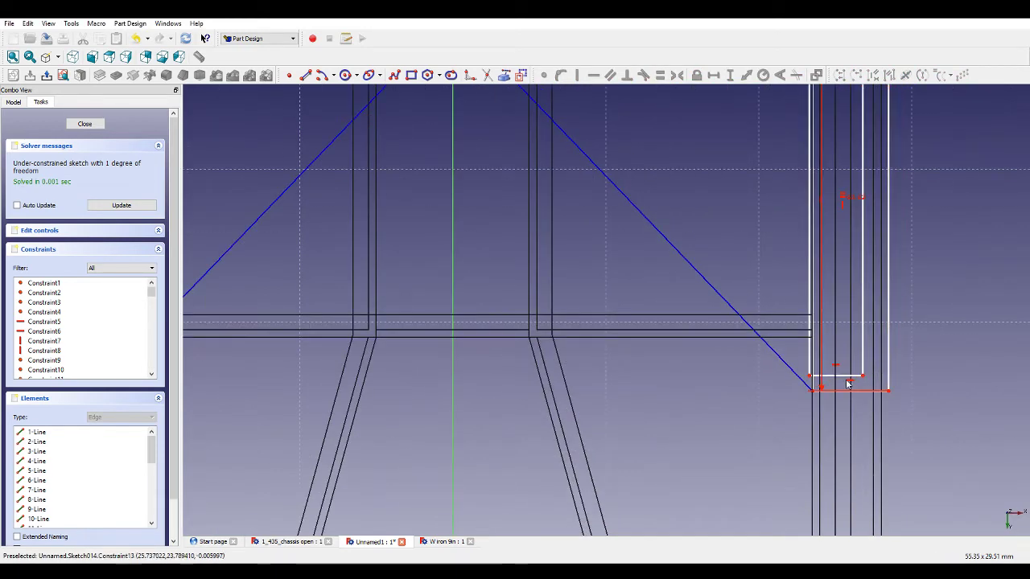
{"action": "scroll", "coordinate": [870, 358], "scroll_direction": "down", "scroll_amount": 3}
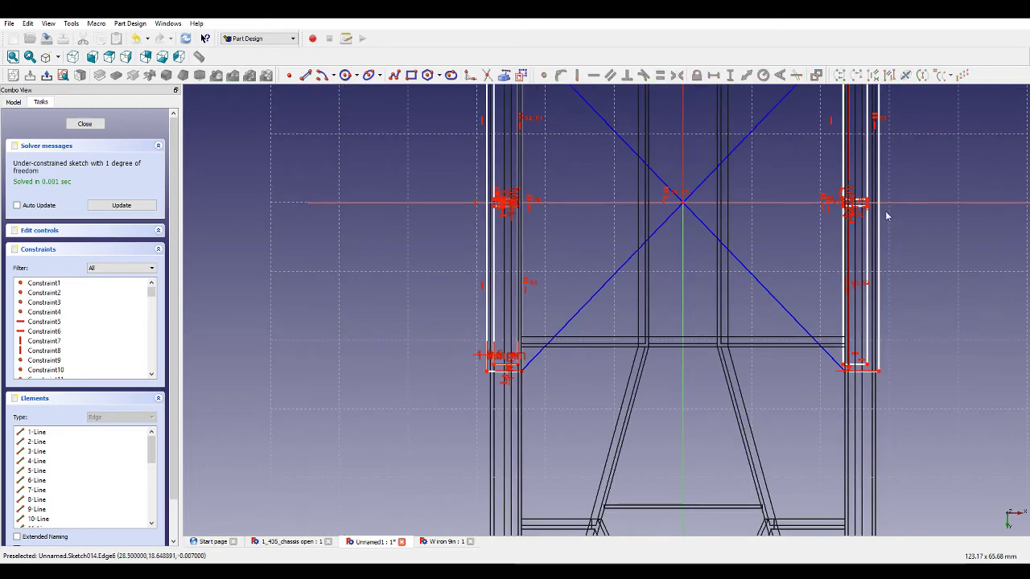
{"action": "scroll", "coordinate": [875, 205], "scroll_direction": "up", "scroll_amount": 4}
{"action": "scroll", "coordinate": [869, 228], "scroll_direction": "down", "scroll_amount": 4}
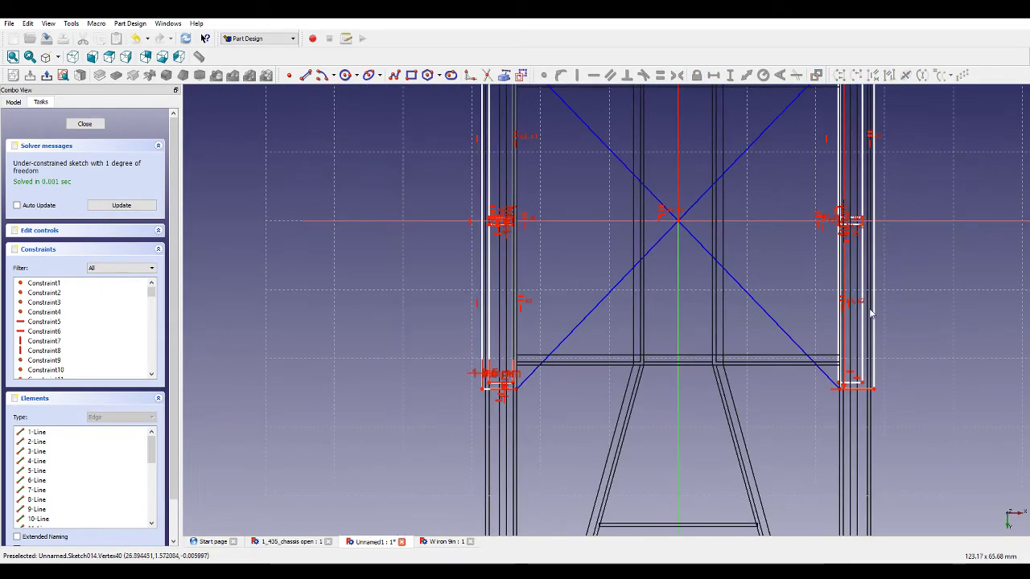
{"action": "scroll", "coordinate": [873, 338], "scroll_direction": "up", "scroll_amount": 3}
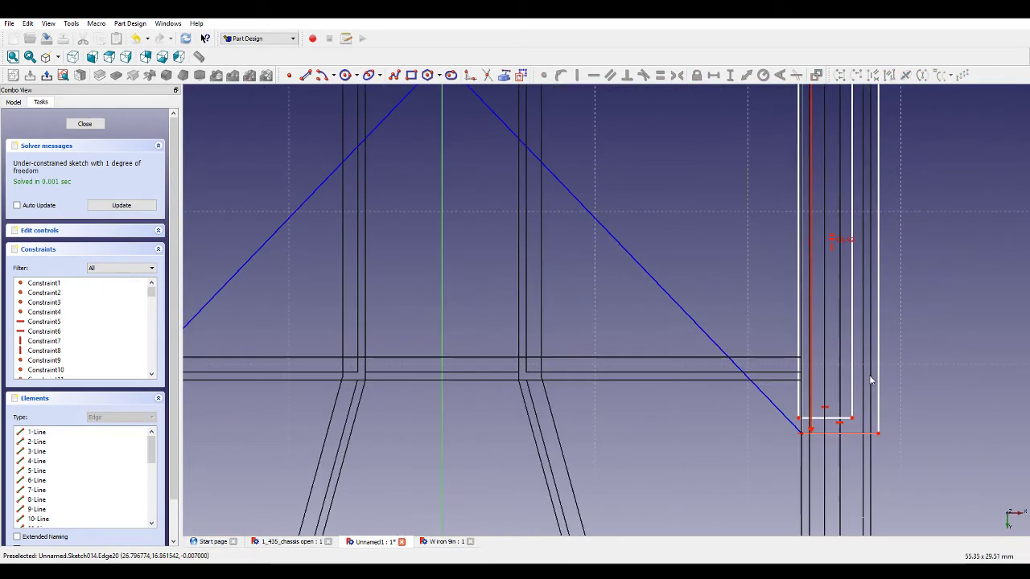
{"action": "left_click", "coordinate": [853, 419]}
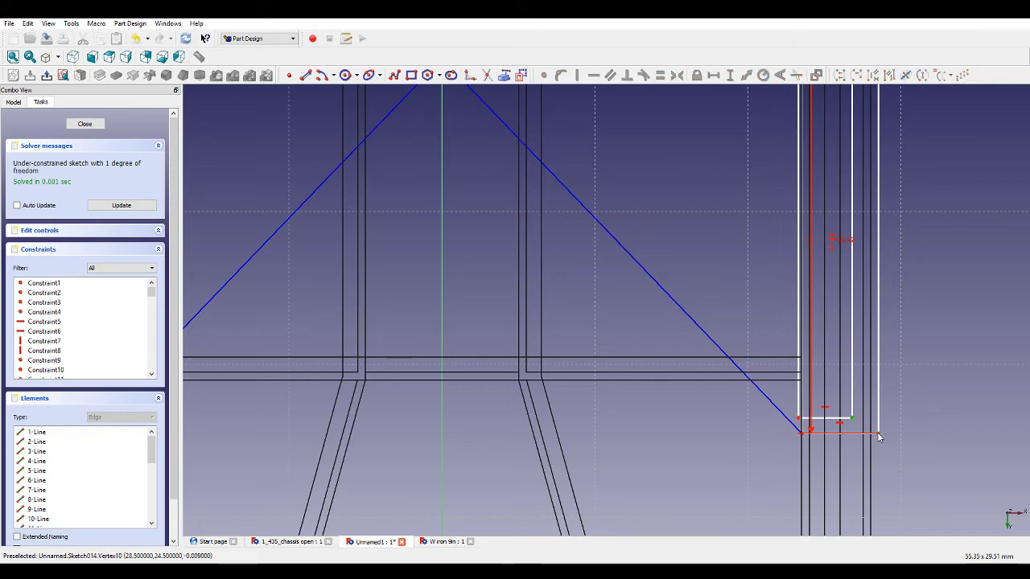
{"action": "left_click", "coordinate": [879, 436]}
{"action": "left_click", "coordinate": [713, 75]}
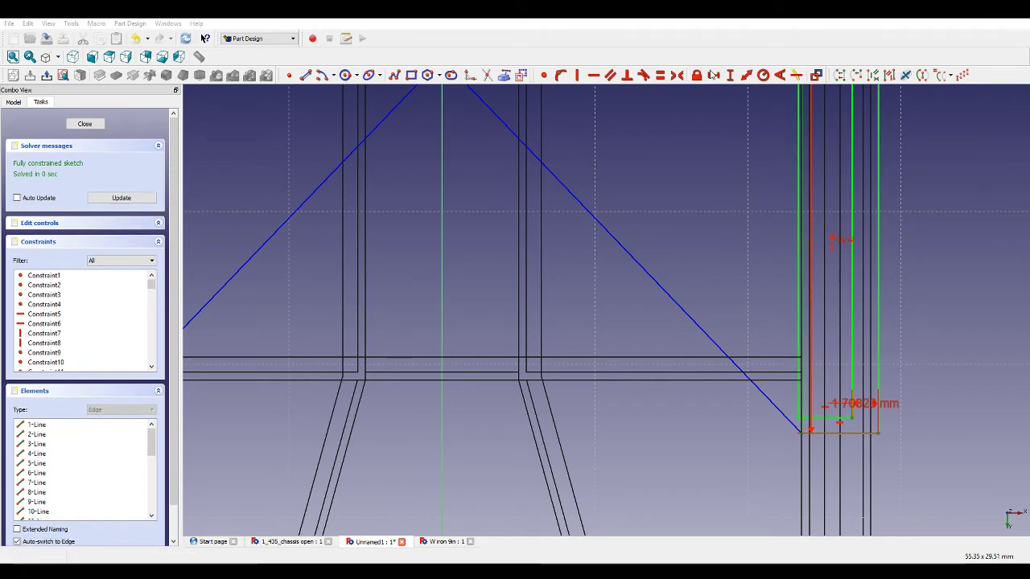
Close the sketch editor.
{"action": "scroll", "coordinate": [793, 276], "scroll_direction": "down", "scroll_amount": 3}
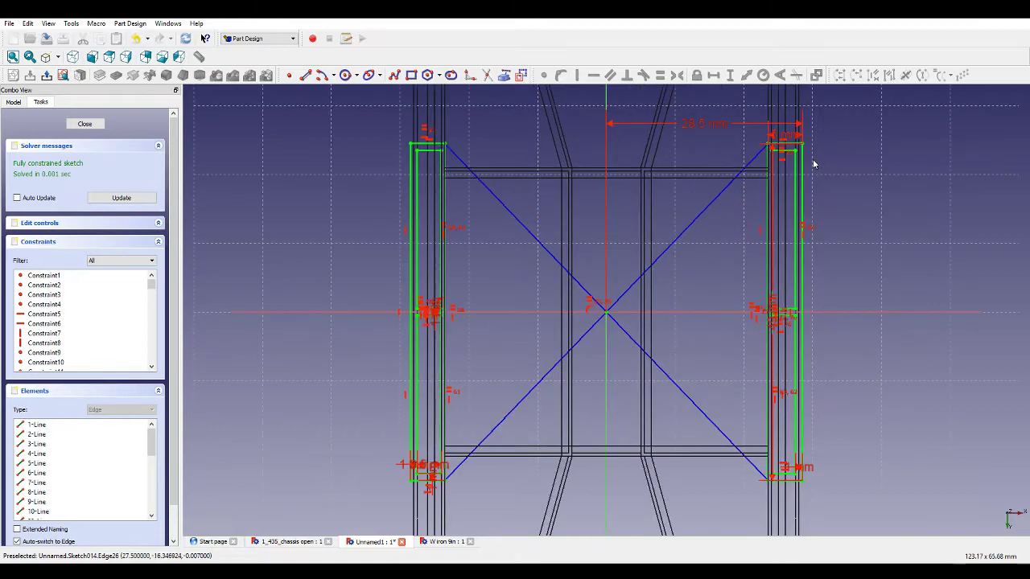
{"action": "middle_click_drag", "start_coordinate": [644, 154], "coordinate": [665, 176]}
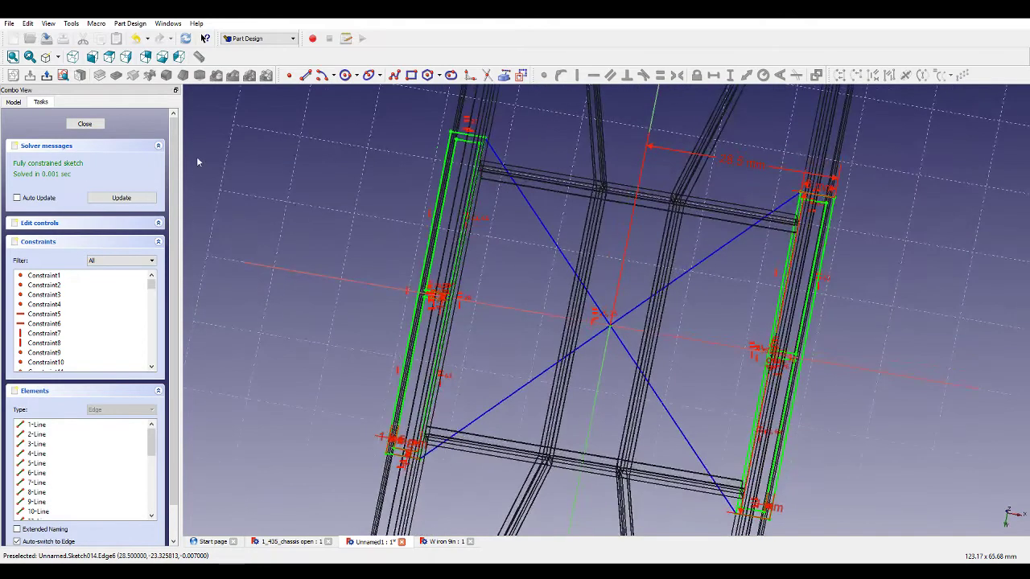
{"action": "left_click", "coordinate": [86, 124]}
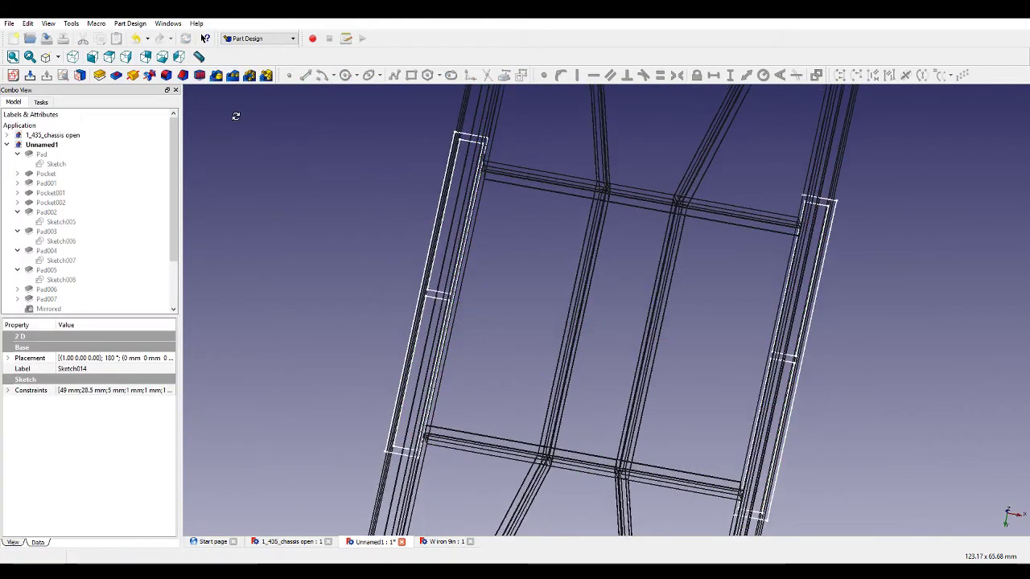
Pad the closed rectangle sketch 5 mm into thin bracing plates on the frame rails.
{"action": "middle_click_drag", "start_coordinate": [236, 115], "coordinate": [264, 132]}
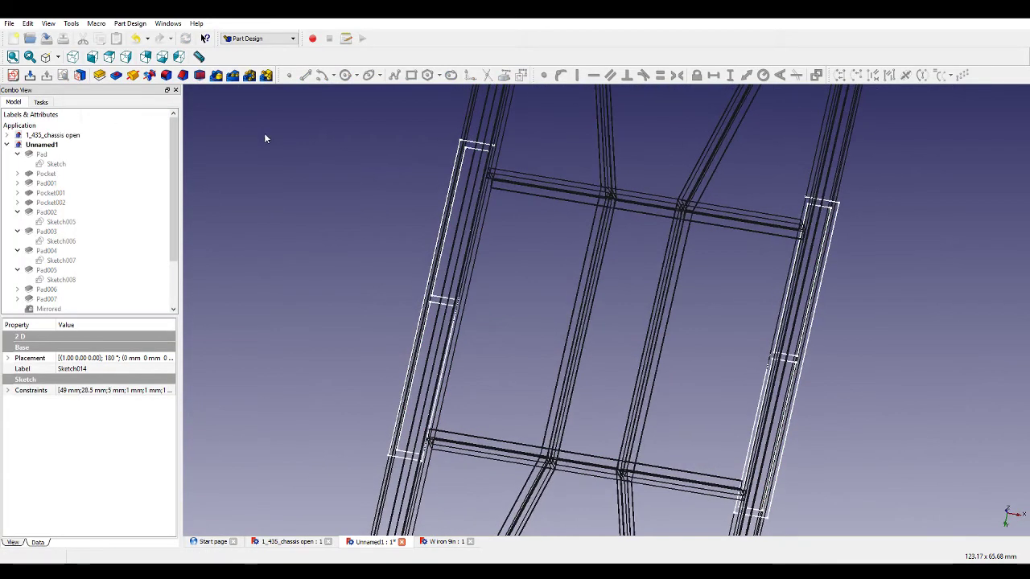
{"action": "left_click", "coordinate": [62, 73]}
{"action": "scroll", "coordinate": [102, 258], "scroll_direction": "down", "scroll_amount": 2}
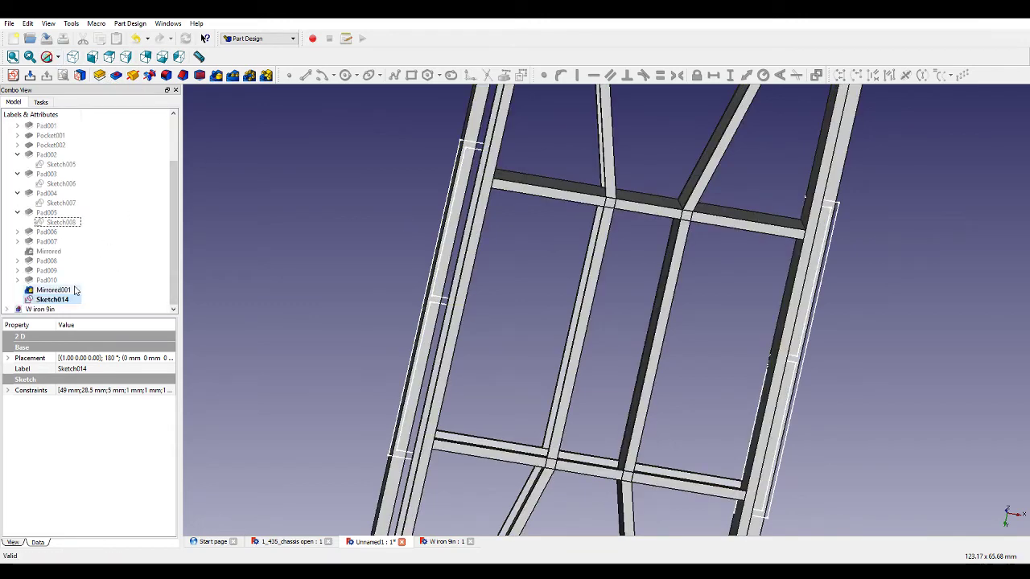
{"action": "left_click", "coordinate": [99, 76]}
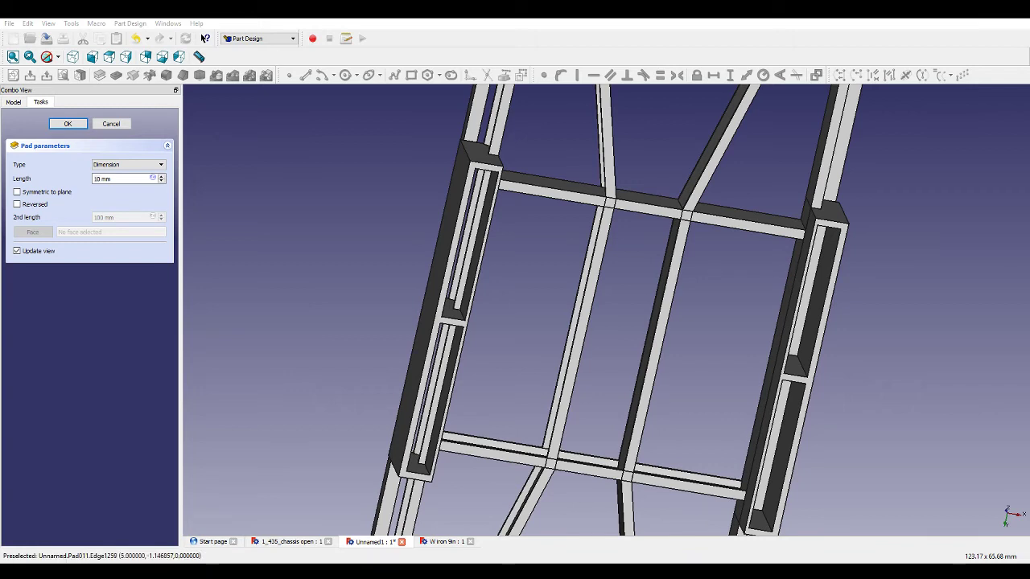
{"action": "left_click_drag", "start_coordinate": [101, 179], "coordinate": [85, 179]}
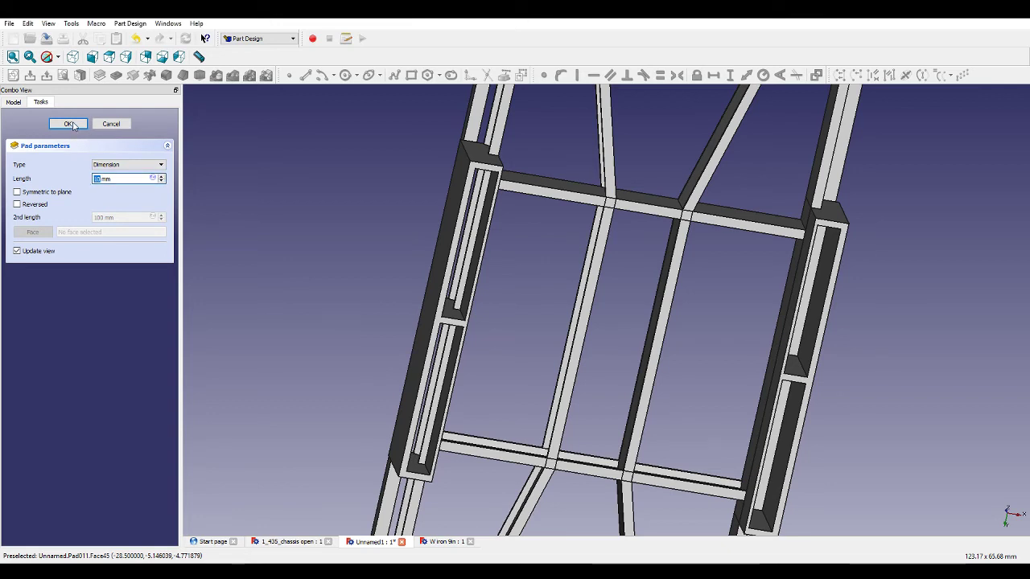
{"action": "type", "text": "5"}
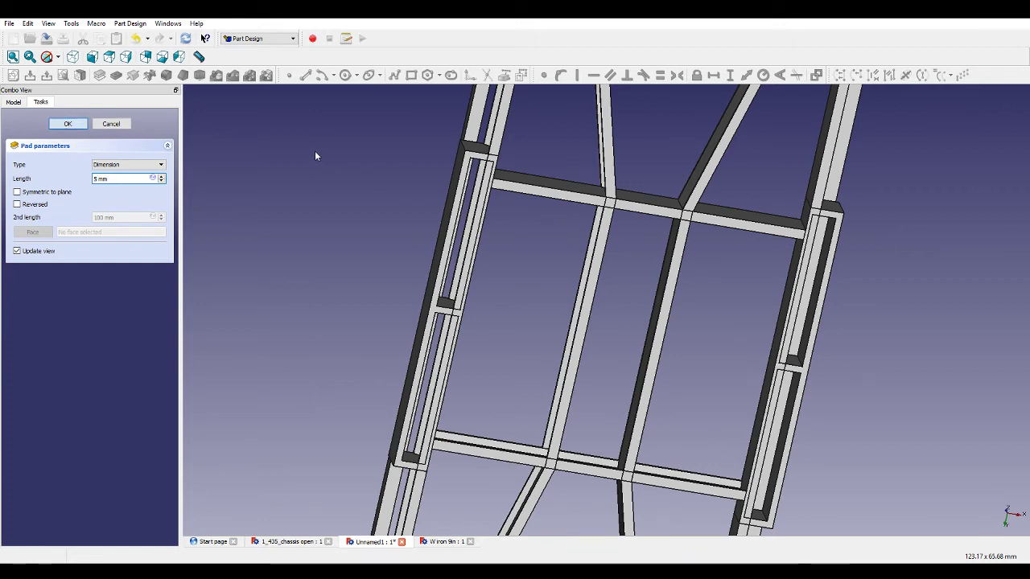
{"action": "key", "text": "Return"}
Orbit and zoom around the frame to inspect the new rail pads.
{"action": "middle_click_drag", "start_coordinate": [345, 183], "coordinate": [816, 225]}
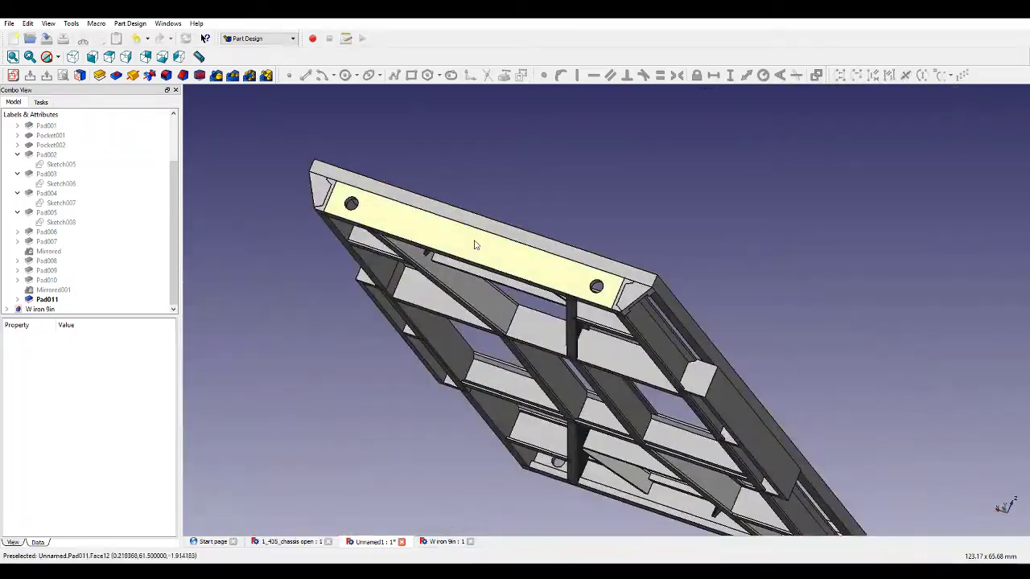
{"action": "middle_click_drag", "start_coordinate": [475, 246], "coordinate": [382, 292]}
{"action": "scroll", "coordinate": [801, 391], "scroll_direction": "up", "scroll_amount": 6}
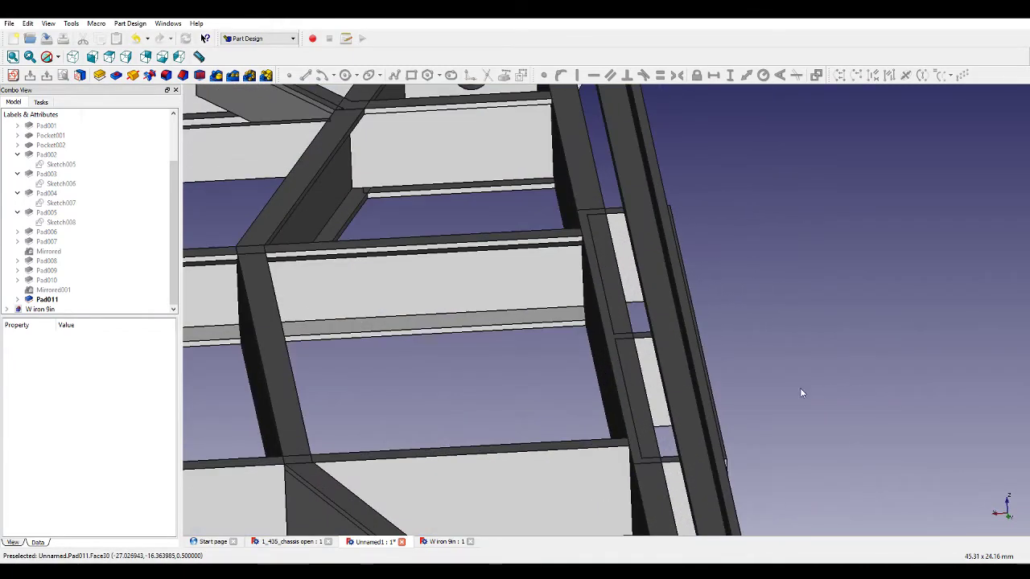
{"action": "scroll", "coordinate": [655, 364], "scroll_direction": "down", "scroll_amount": 5}
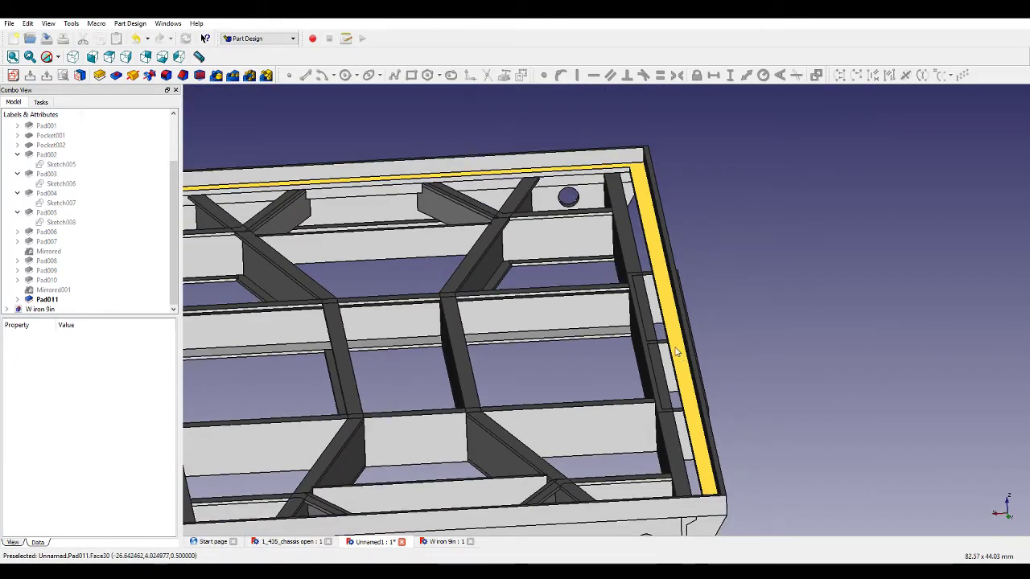
{"action": "scroll", "coordinate": [660, 364], "scroll_direction": "up", "scroll_amount": 4}
{"action": "middle_click_drag", "start_coordinate": [666, 361], "coordinate": [865, 374]}
{"action": "scroll", "coordinate": [865, 374], "scroll_direction": "down", "scroll_amount": 3}
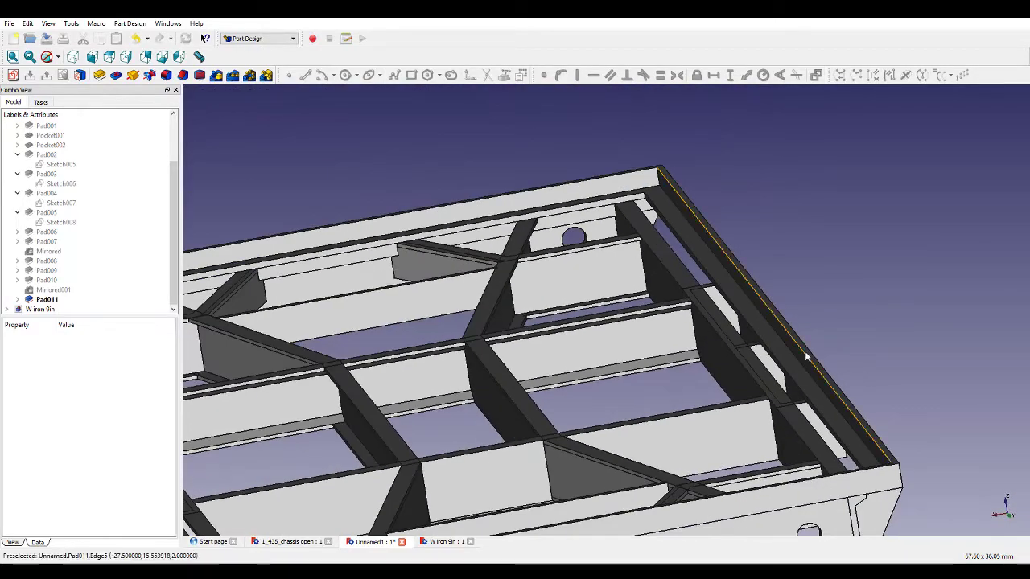
{"action": "scroll", "coordinate": [105, 175], "scroll_direction": "up", "scroll_amount": 2}
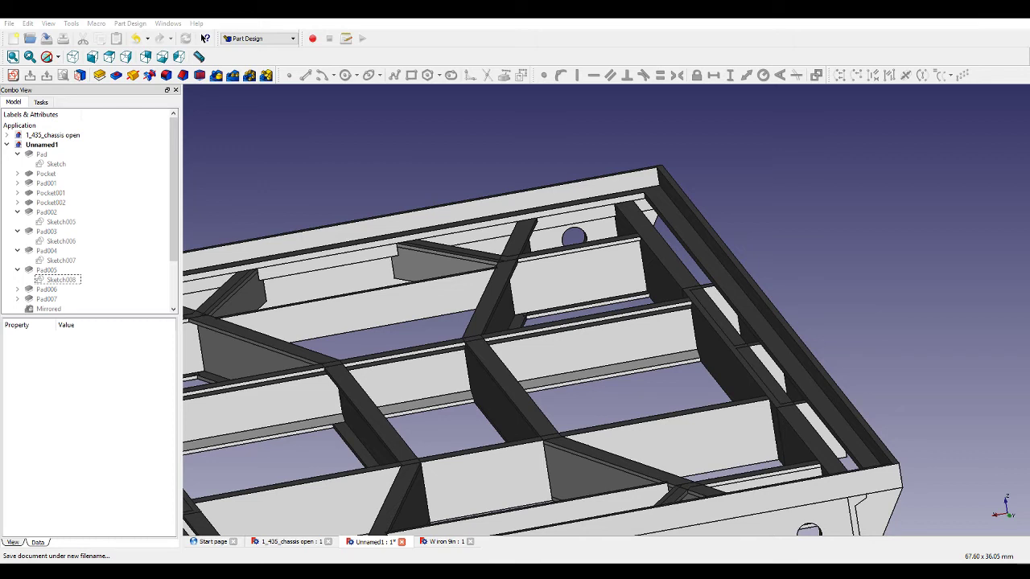
Save the document under the name h7 frames.
{"action": "left_click", "coordinate": [444, 475]}
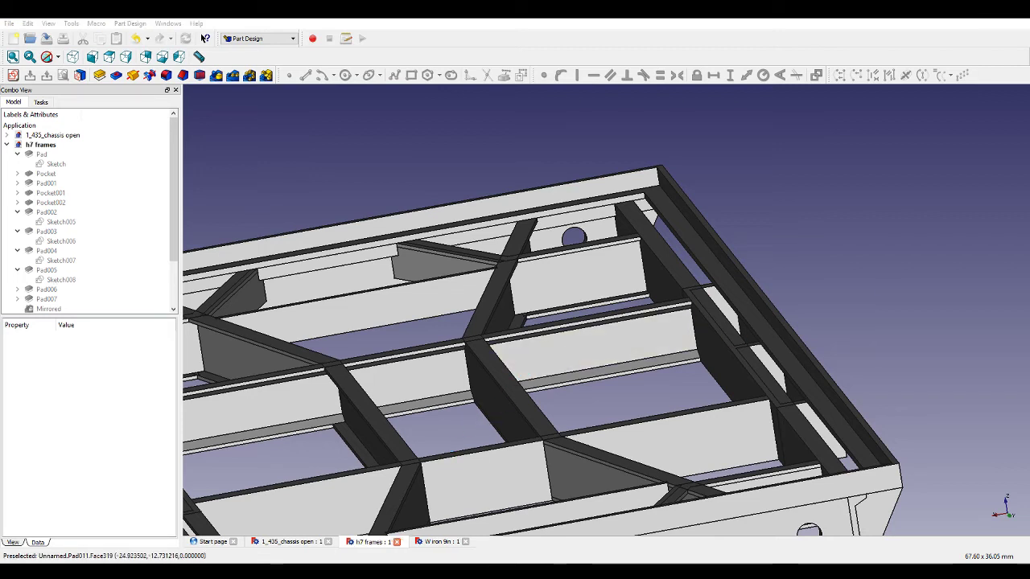
{"action": "key", "text": "v"}
{"action": "key", "text": "f"}
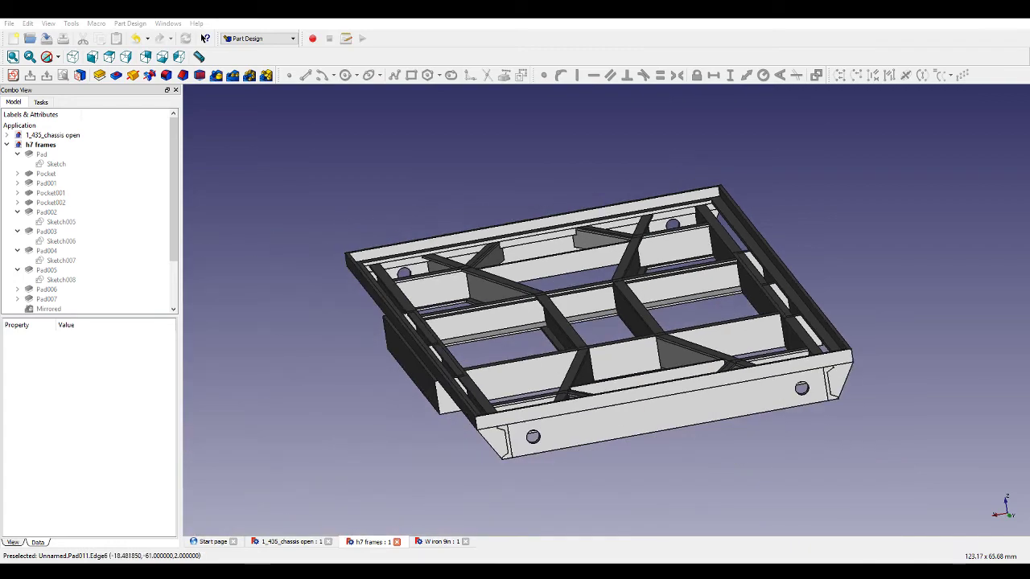
Open the base frame sketch and set the inner width dimension to 53 mm.
{"action": "double_click", "coordinate": [56, 164]}
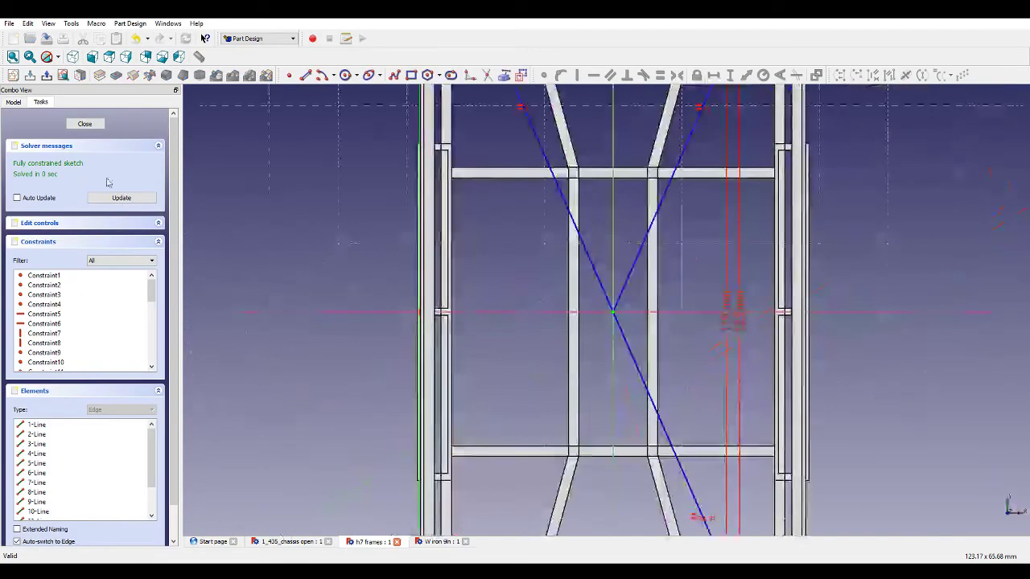
{"action": "scroll", "coordinate": [586, 172], "scroll_direction": "up", "scroll_amount": 3}
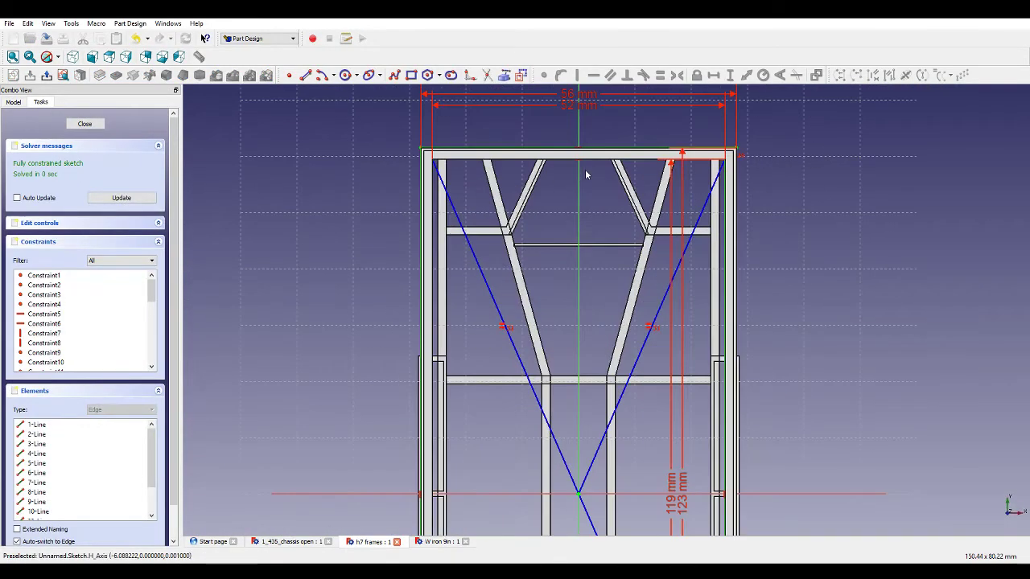
{"action": "scroll", "coordinate": [579, 101], "scroll_direction": "up", "scroll_amount": 2}
{"action": "double_click", "coordinate": [572, 116]}
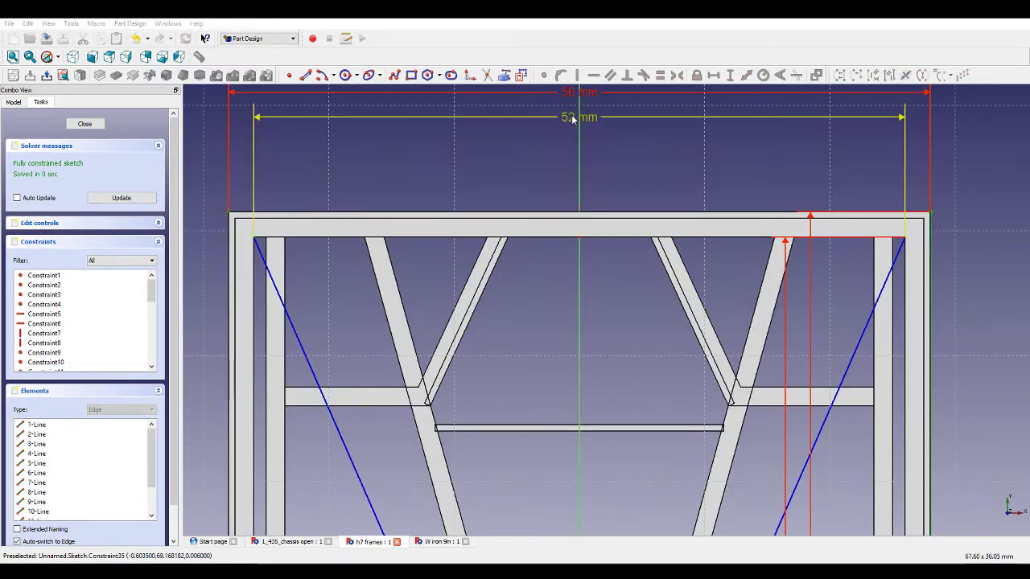
{"action": "type", "text": "53"}
{"action": "key", "text": "Return"}
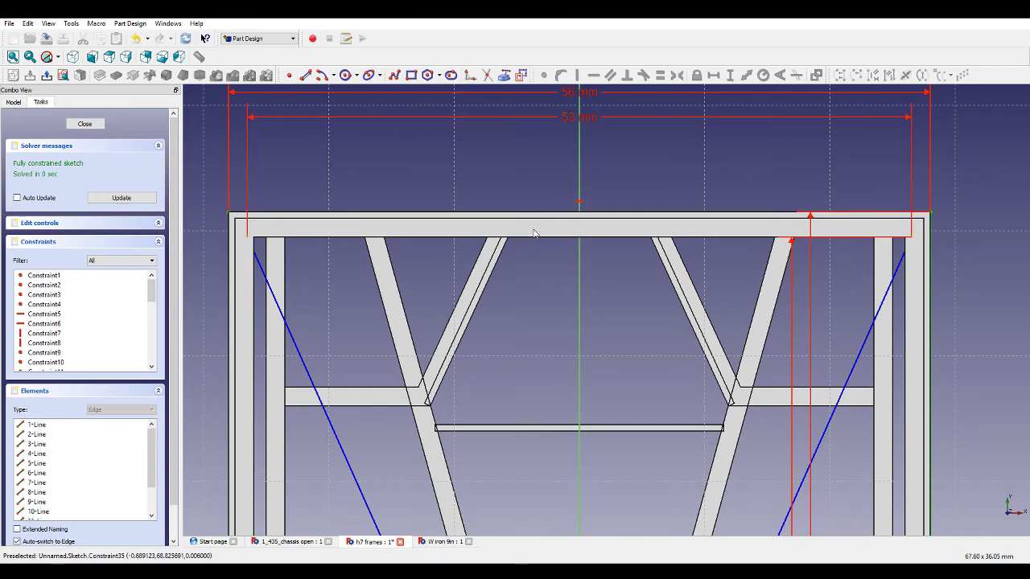
Update the sketch and close the sketch editor.
{"action": "scroll", "coordinate": [533, 233], "scroll_direction": "down", "scroll_amount": 6}
{"action": "scroll", "coordinate": [572, 531], "scroll_direction": "up", "scroll_amount": 1}
{"action": "left_click", "coordinate": [121, 197]}
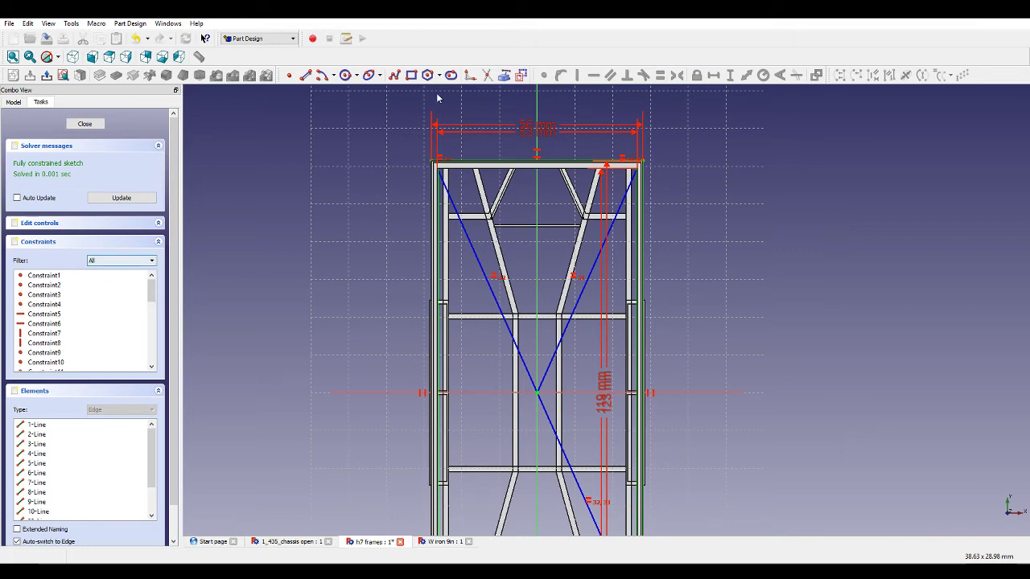
{"action": "scroll", "coordinate": [469, 191], "scroll_direction": "up", "scroll_amount": 2}
{"action": "scroll", "coordinate": [469, 190], "scroll_direction": "up", "scroll_amount": 1}
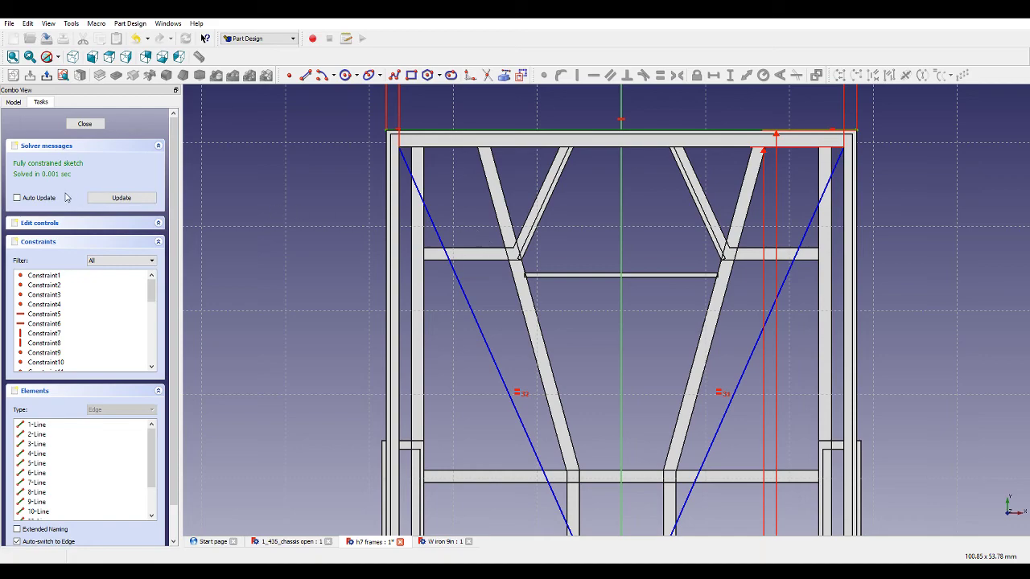
{"action": "left_click", "coordinate": [84, 123]}
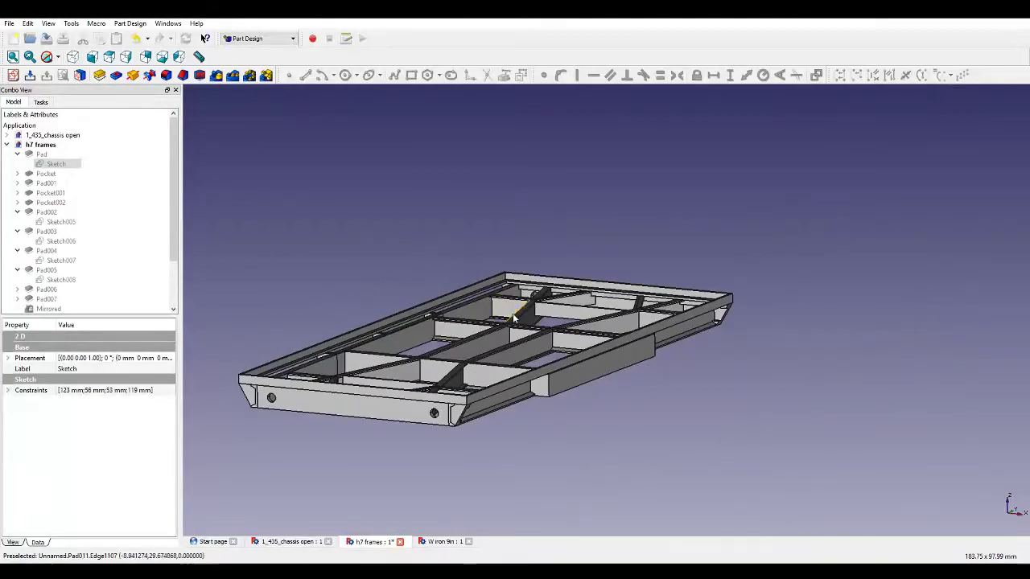
Select the face of a side rail's plate and start a new sketch on it.
{"action": "middle_click_drag", "start_coordinate": [514, 317], "coordinate": [570, 258]}
{"action": "scroll", "coordinate": [635, 195], "scroll_direction": "up", "scroll_amount": 3}
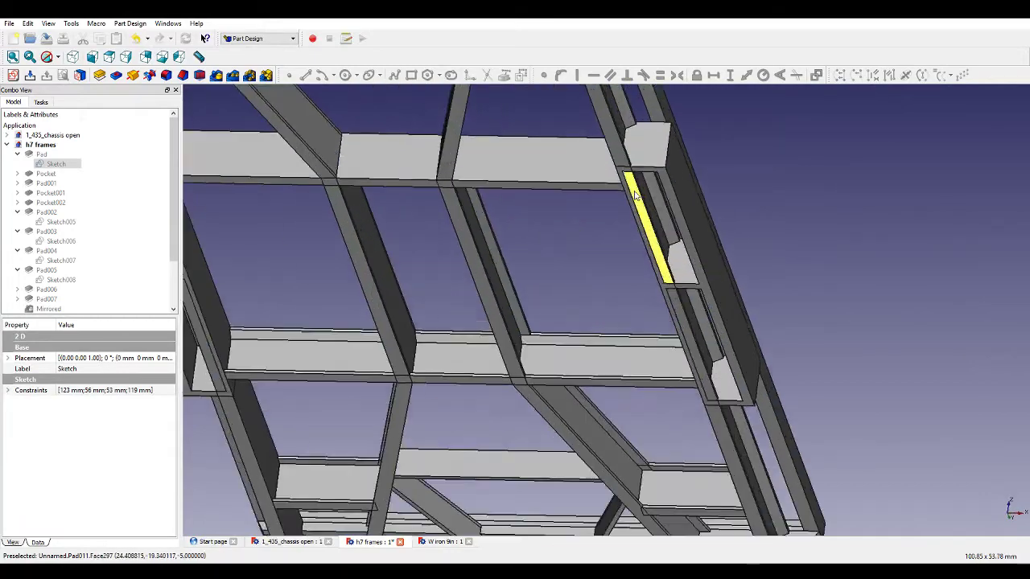
{"action": "scroll", "coordinate": [634, 196], "scroll_direction": "up", "scroll_amount": 2}
{"action": "left_click", "coordinate": [705, 242]}
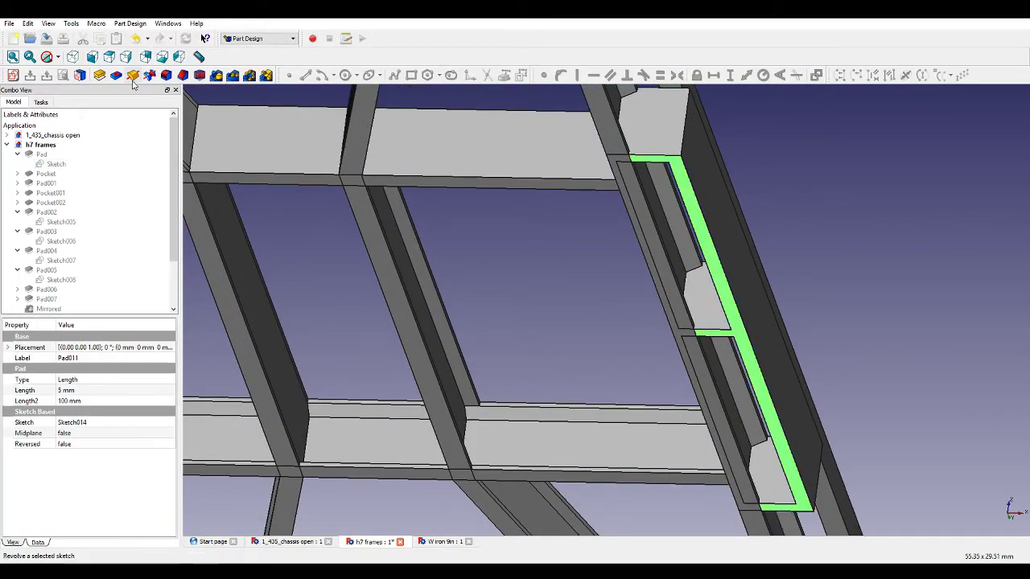
{"action": "left_click", "coordinate": [14, 76]}
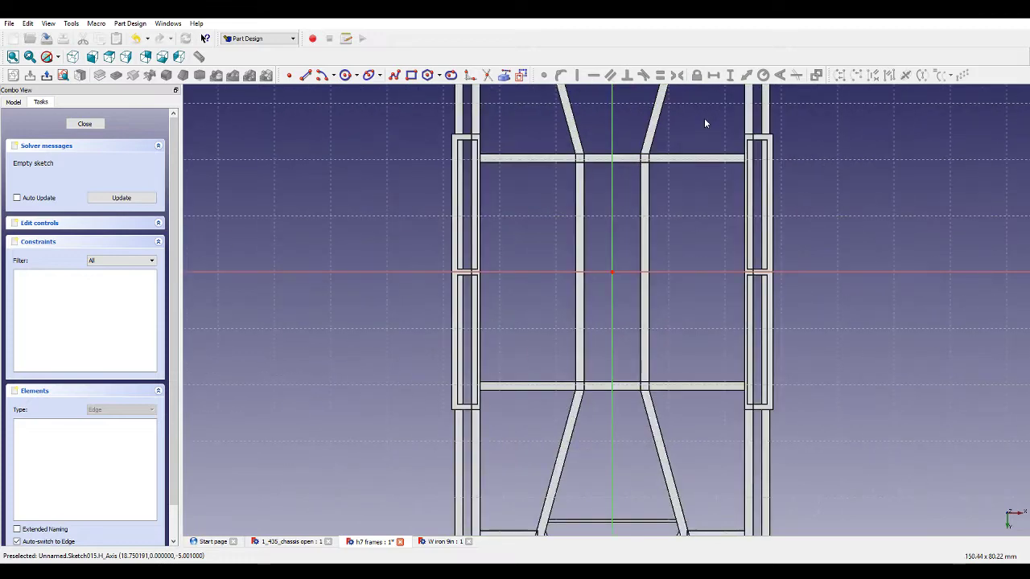
{"action": "scroll", "coordinate": [704, 119], "scroll_direction": "up", "scroll_amount": 2}
{"action": "scroll", "coordinate": [663, 137], "scroll_direction": "down", "scroll_amount": 1}
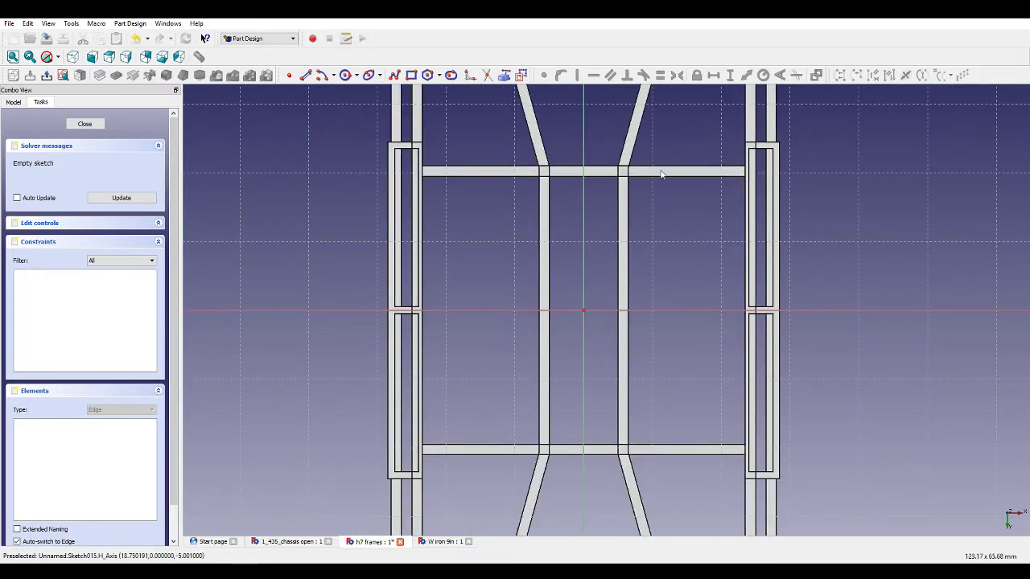
Draw two rectangles spanning the left and right rail outlines, corner to corner.
{"action": "left_click", "coordinate": [411, 75]}
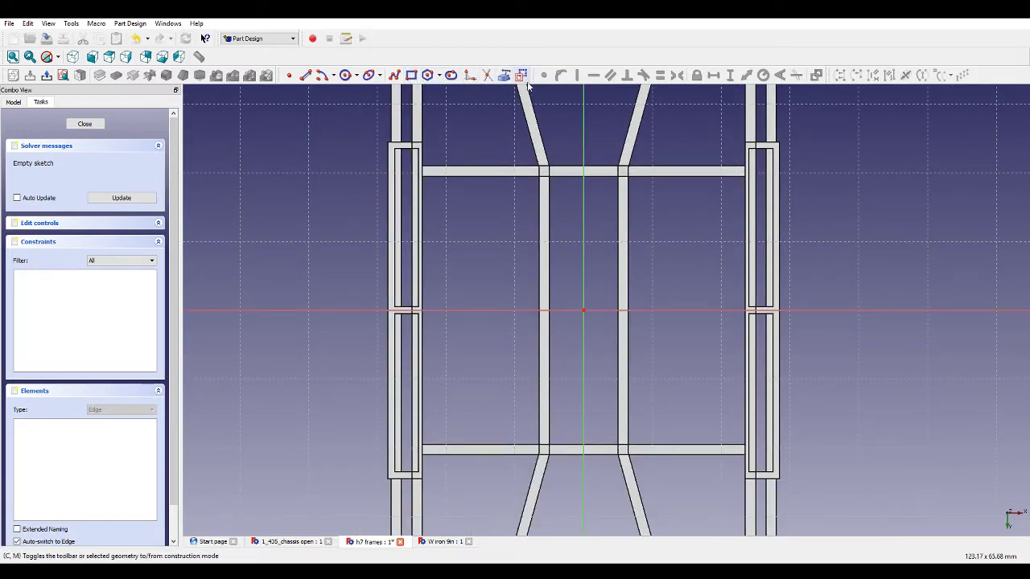
{"action": "left_click", "coordinate": [389, 144]}
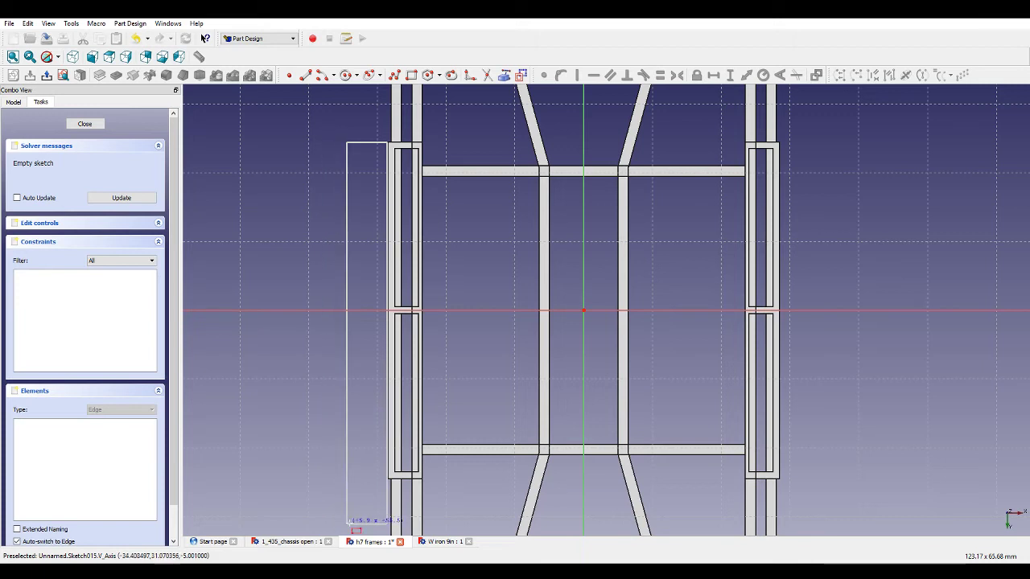
{"action": "left_click", "coordinate": [422, 478]}
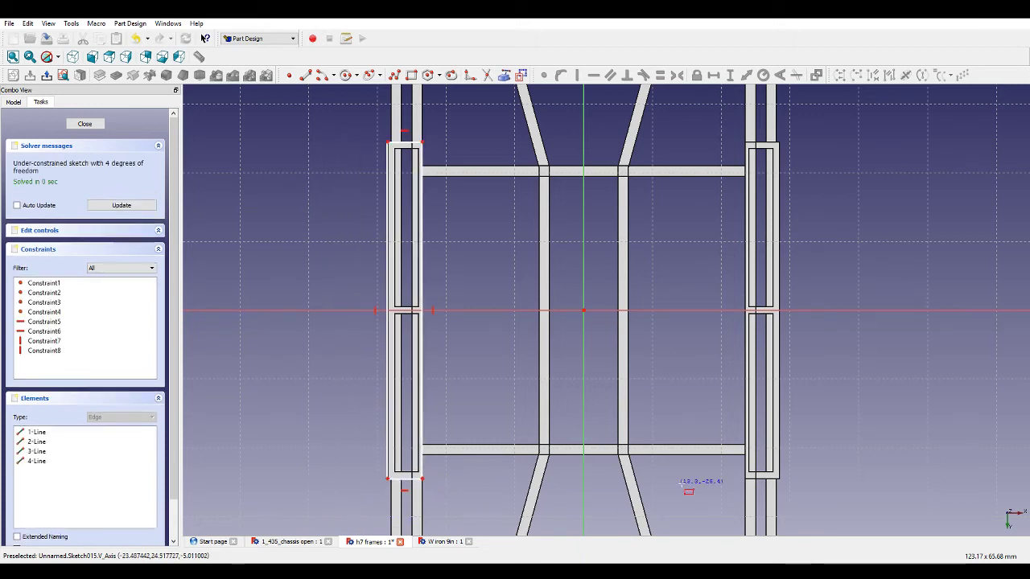
{"action": "left_click", "coordinate": [747, 478]}
{"action": "left_click", "coordinate": [779, 144]}
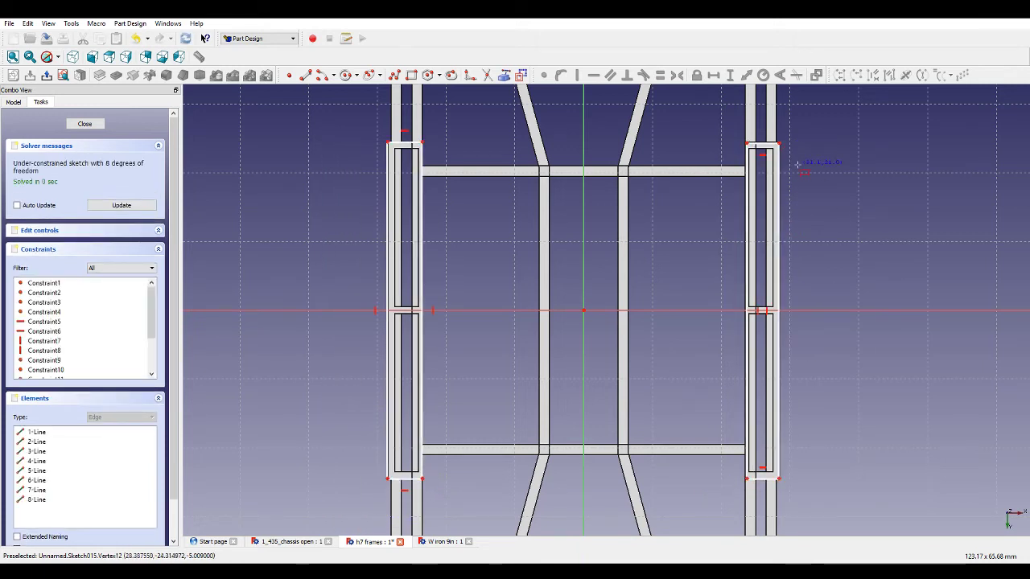
{"action": "right_click", "coordinate": [802, 174]}
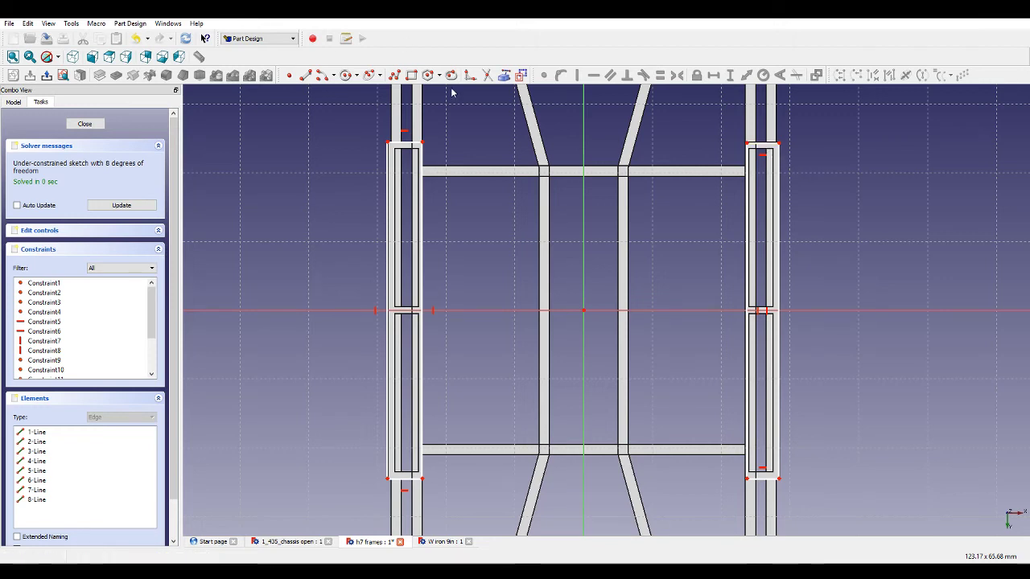
Draw a diagonal polyline from the left rectangle's upper inner corner through the origin to the right rectangle's lower inner corner.
{"action": "left_click", "coordinate": [395, 75]}
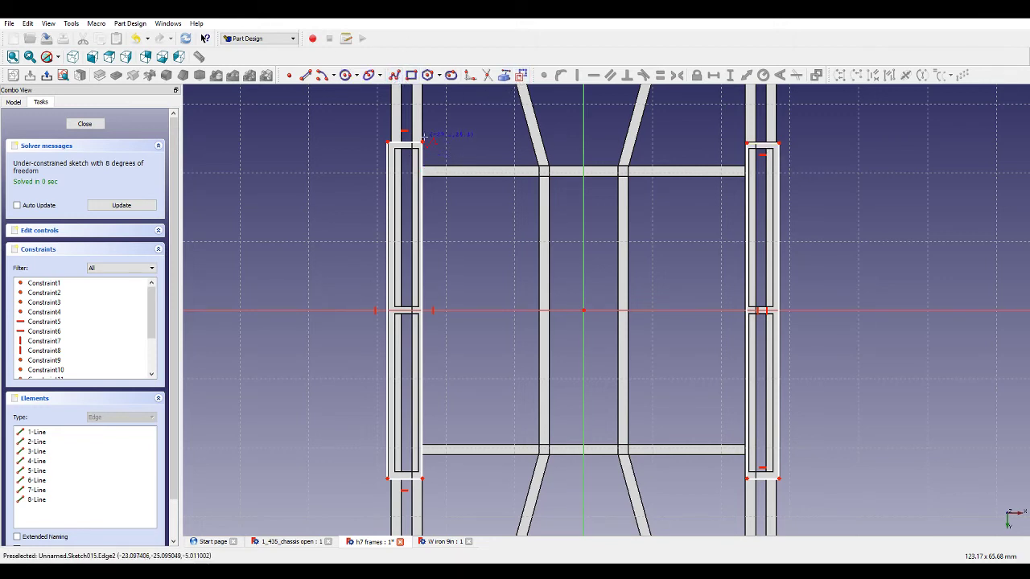
{"action": "left_click", "coordinate": [421, 144]}
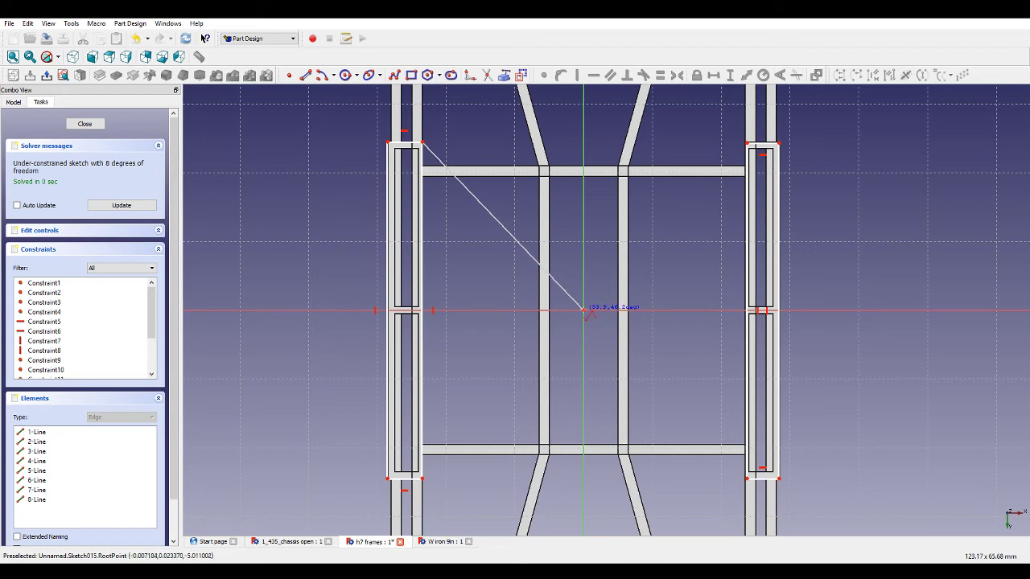
{"action": "left_click", "coordinate": [584, 310]}
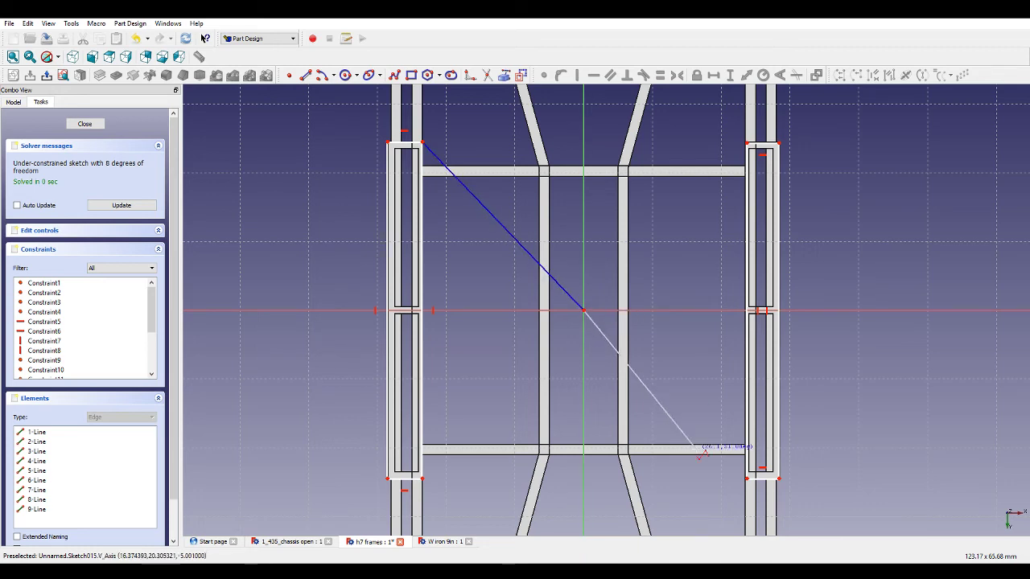
{"action": "left_click", "coordinate": [745, 478]}
{"action": "right_click", "coordinate": [724, 427]}
Draw the opposite diagonal from the left rectangle's lower inner corner through the origin to the right rectangle's upper inner corner.
{"action": "left_click", "coordinate": [396, 75]}
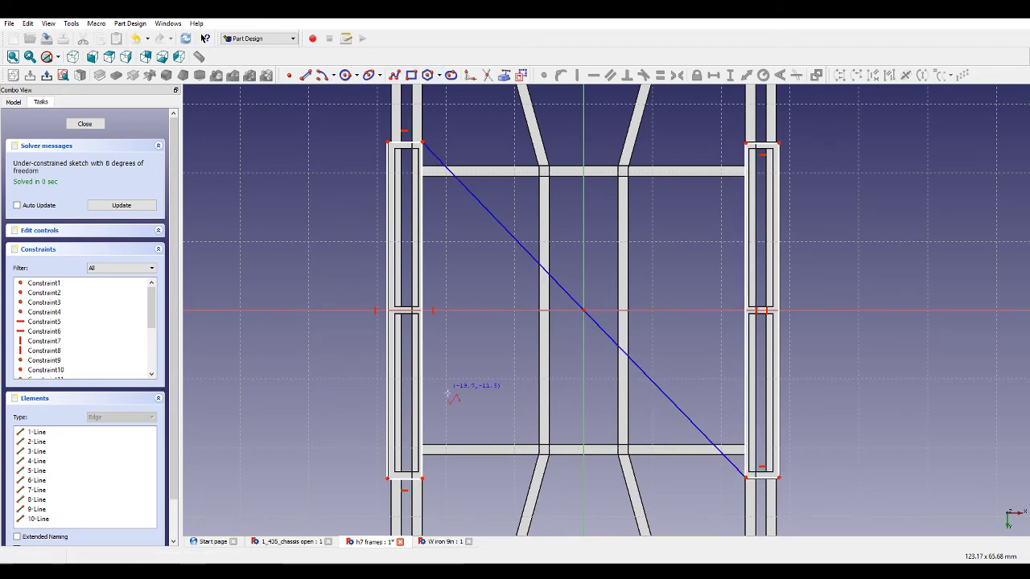
{"action": "left_click", "coordinate": [422, 477]}
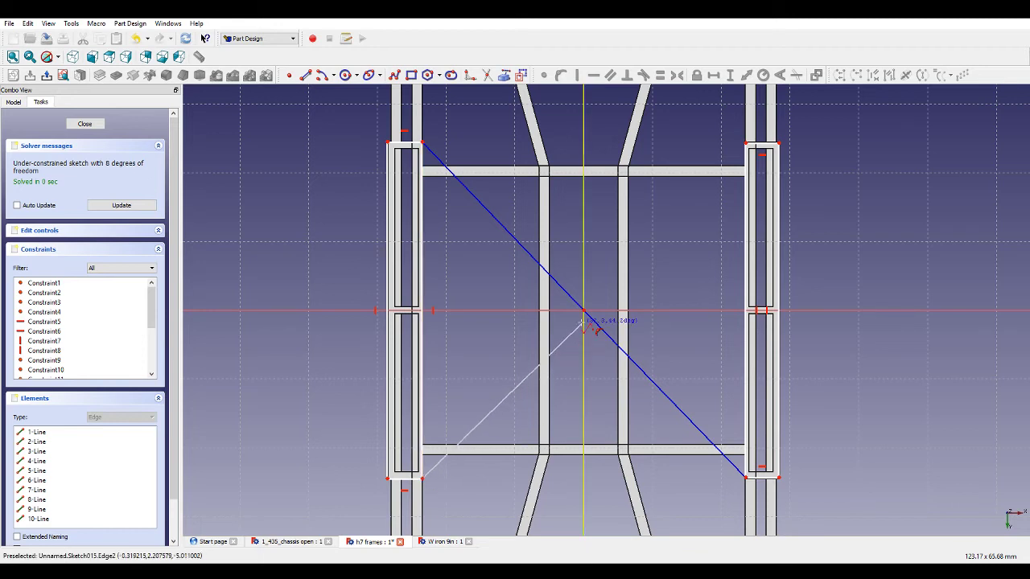
{"action": "left_click", "coordinate": [584, 311]}
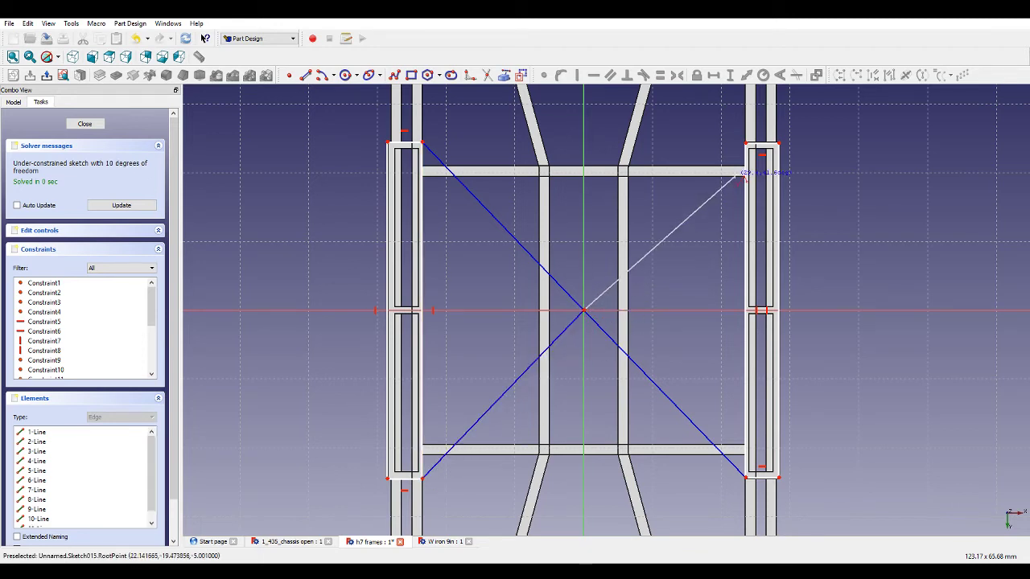
{"action": "left_click", "coordinate": [745, 144]}
{"action": "key", "text": "Escape"}
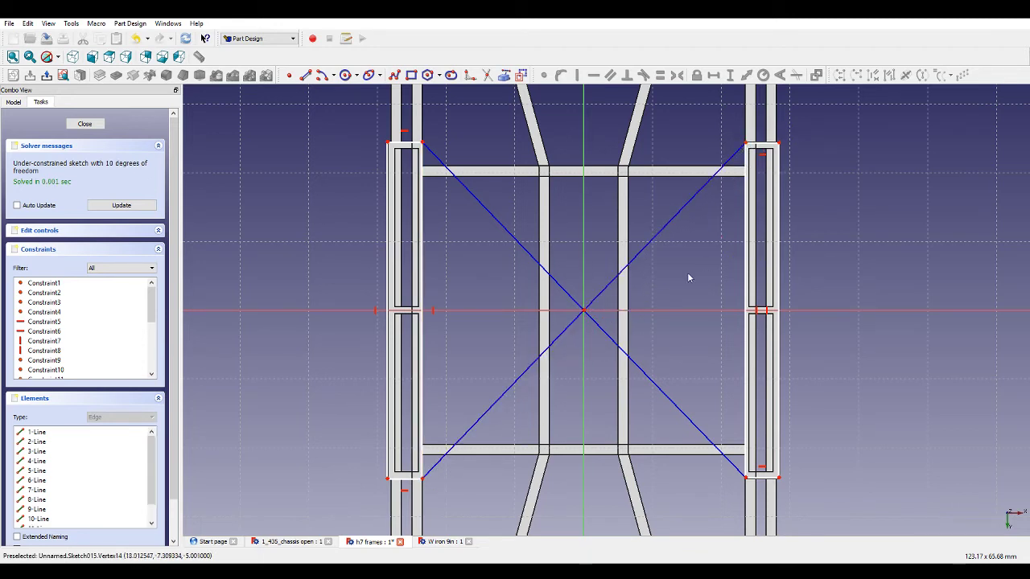
Make the diagonals' crossing point coincident with the sketch origin.
{"action": "scroll", "coordinate": [660, 273], "scroll_direction": "up", "scroll_amount": 5}
{"action": "left_click", "coordinate": [684, 222]}
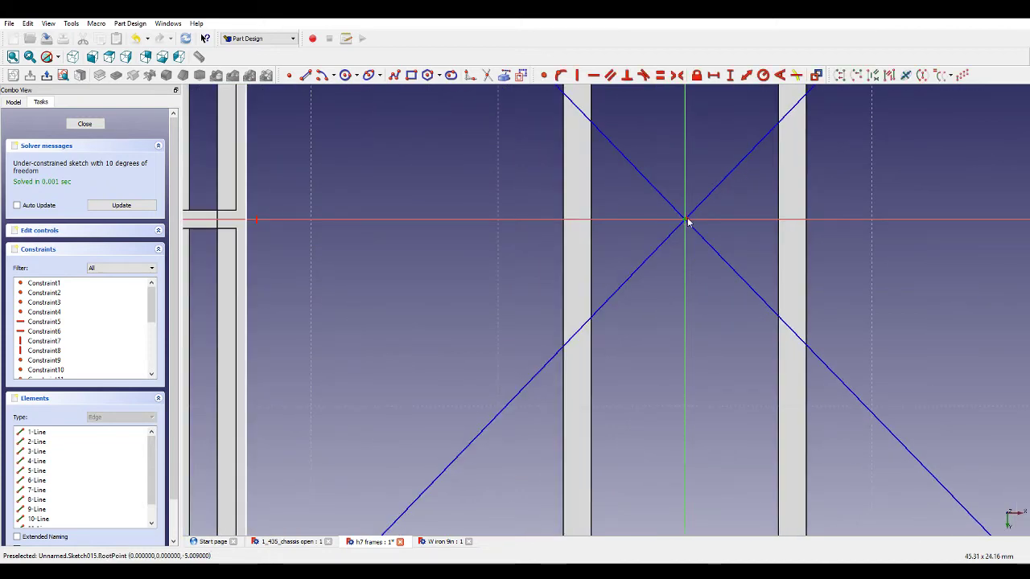
{"action": "left_click", "coordinate": [543, 75]}
Constrain the two rectangles' top edges to be equal, and their inner side edges to be equal.
{"action": "scroll", "coordinate": [550, 285], "scroll_direction": "down", "scroll_amount": 6}
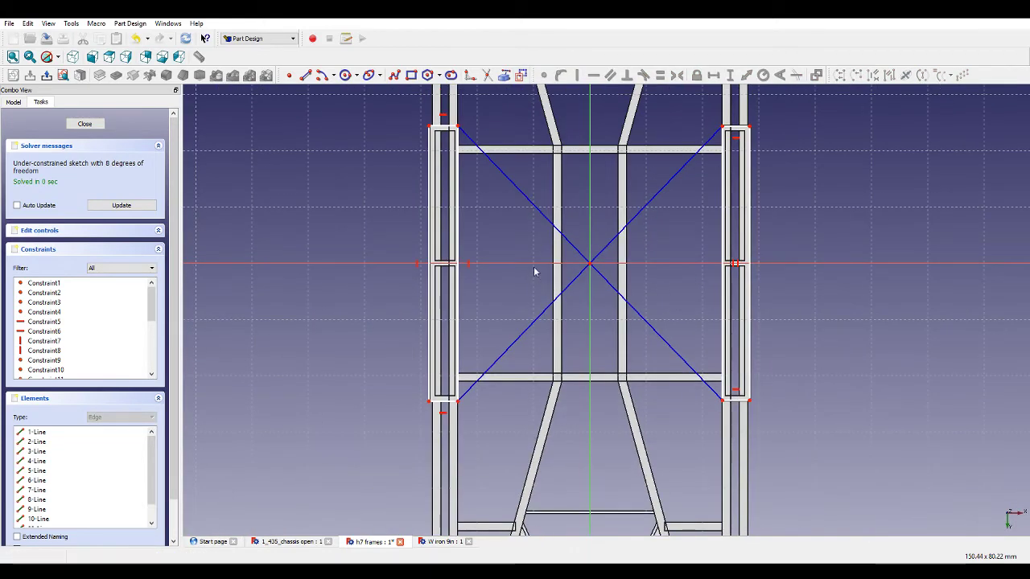
{"action": "left_click", "coordinate": [444, 126]}
{"action": "left_click", "coordinate": [741, 126]}
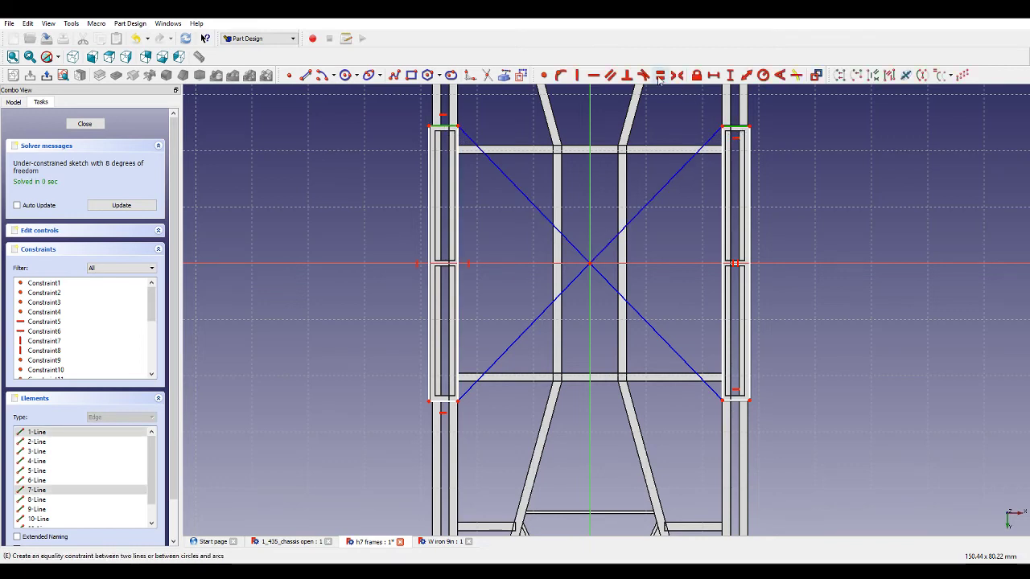
{"action": "key", "text": "e"}
{"action": "left_click", "coordinate": [459, 157]}
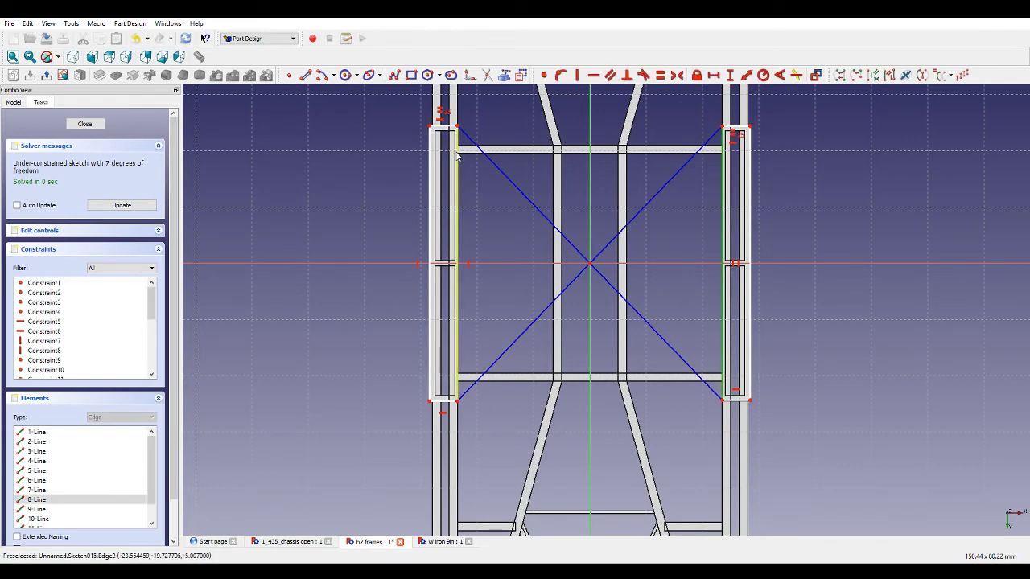
{"action": "left_click", "coordinate": [660, 74]}
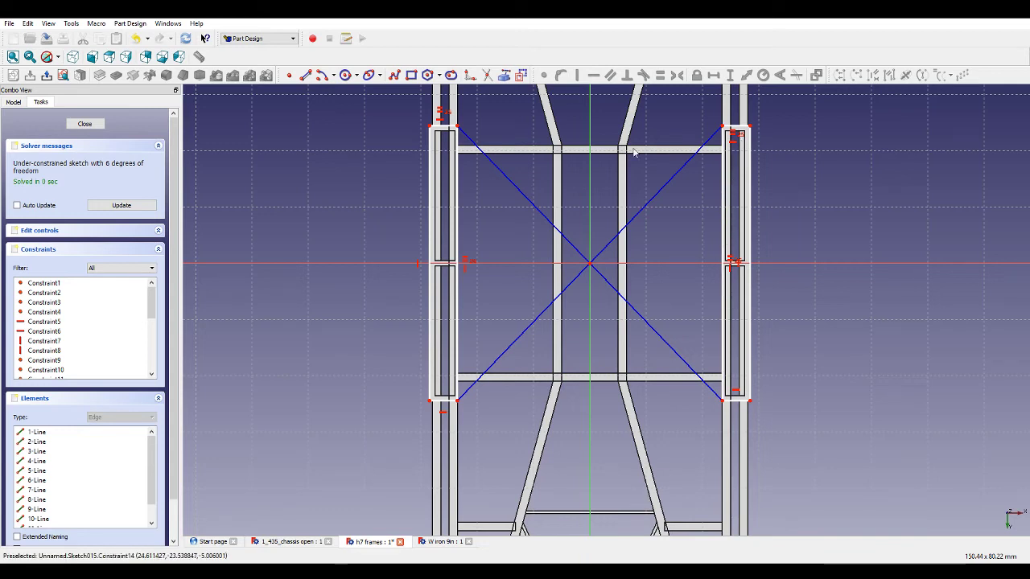
Dimension the left rectangle's width horizontally and set its inner edge's vertical length to 49 mm.
{"action": "left_click", "coordinate": [442, 125]}
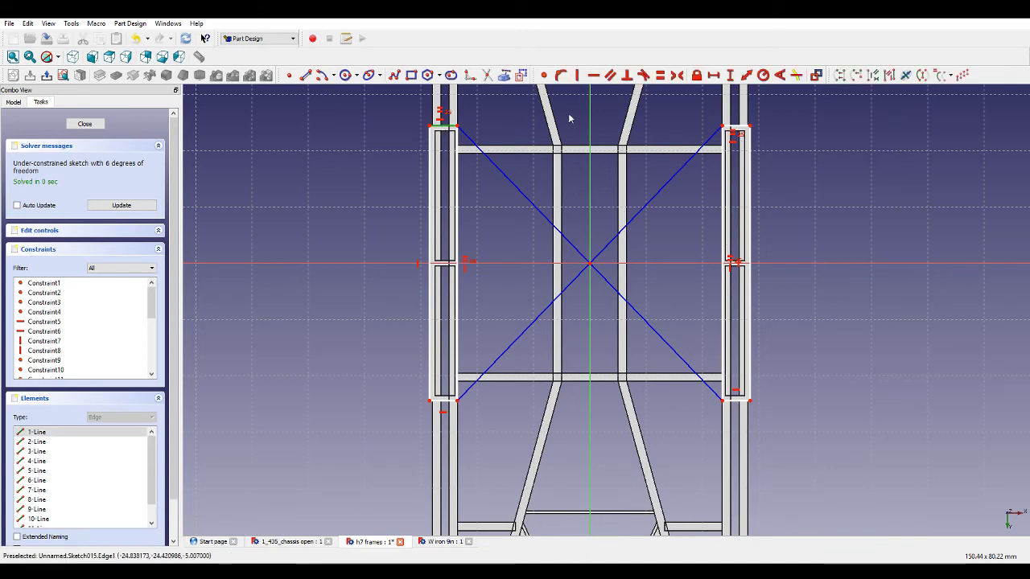
{"action": "left_click", "coordinate": [712, 75]}
{"action": "left_click", "coordinate": [457, 145]}
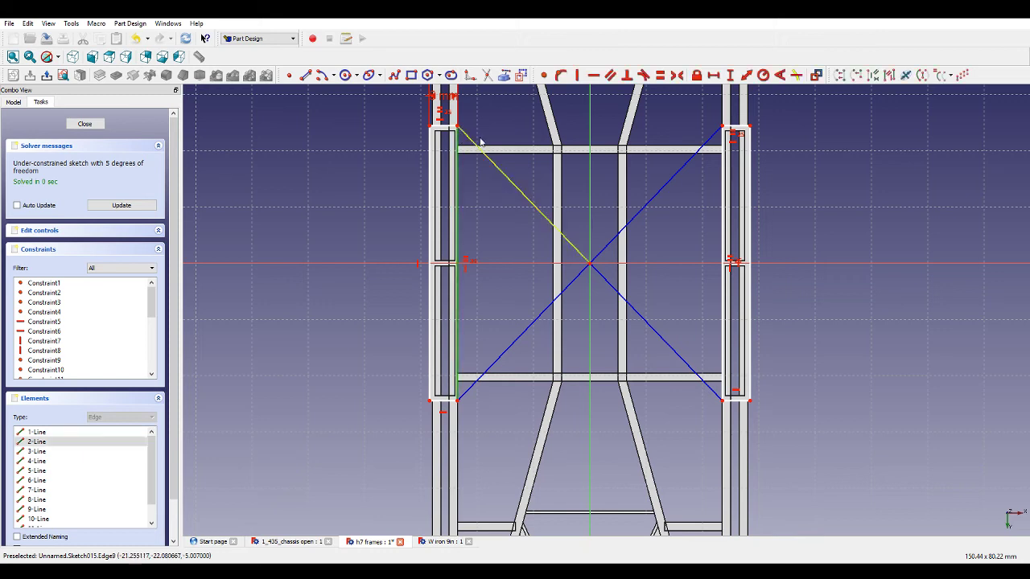
{"action": "left_click", "coordinate": [730, 75]}
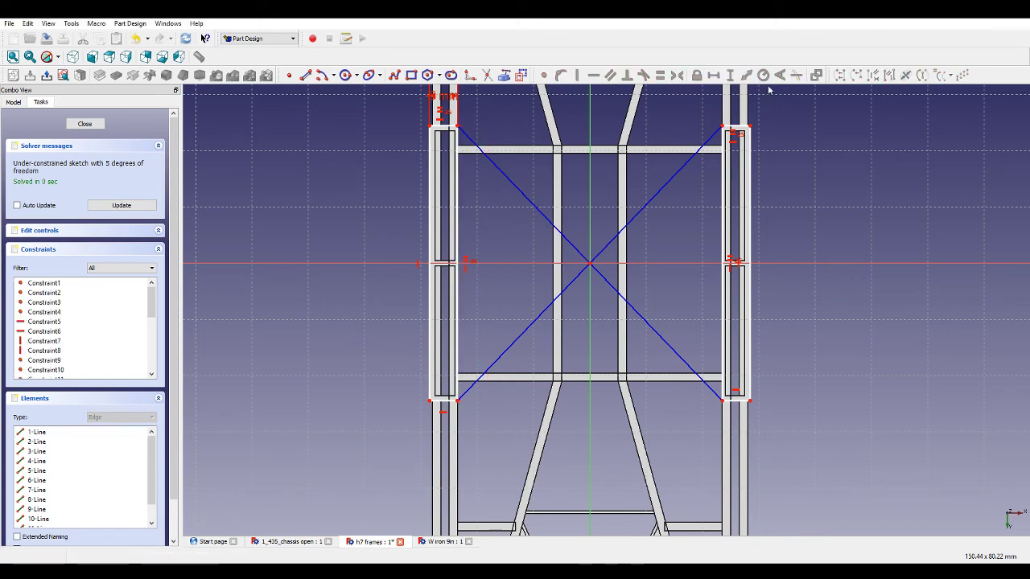
{"action": "left_click", "coordinate": [456, 155]}
{"action": "left_click", "coordinate": [730, 75]}
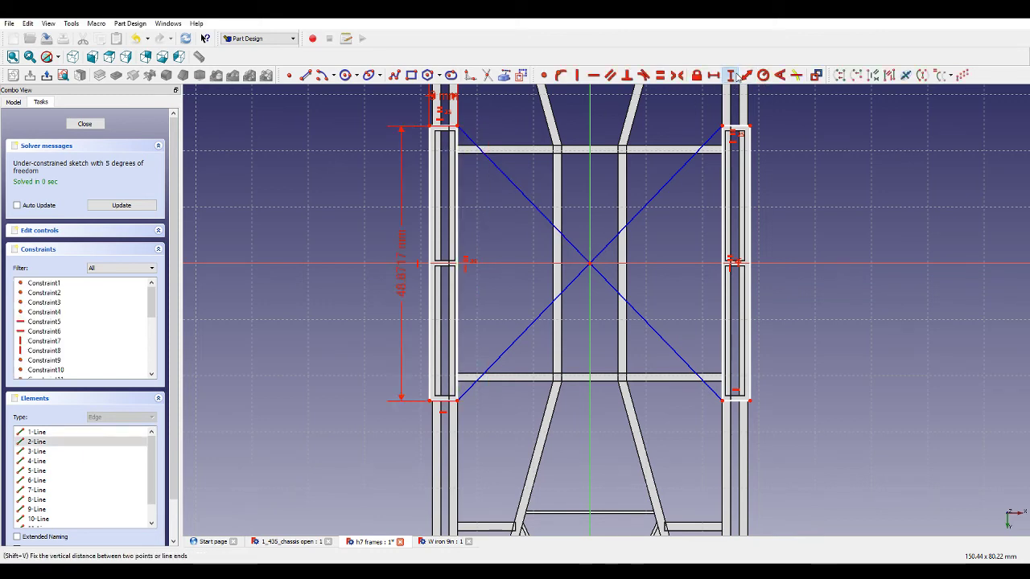
{"action": "type", "text": "49"}
{"action": "key", "text": "Return"}
Dimension the horizontal distance from the left rectangle's inner edge to the origin.
{"action": "scroll", "coordinate": [435, 126], "scroll_direction": "up", "scroll_amount": 1}
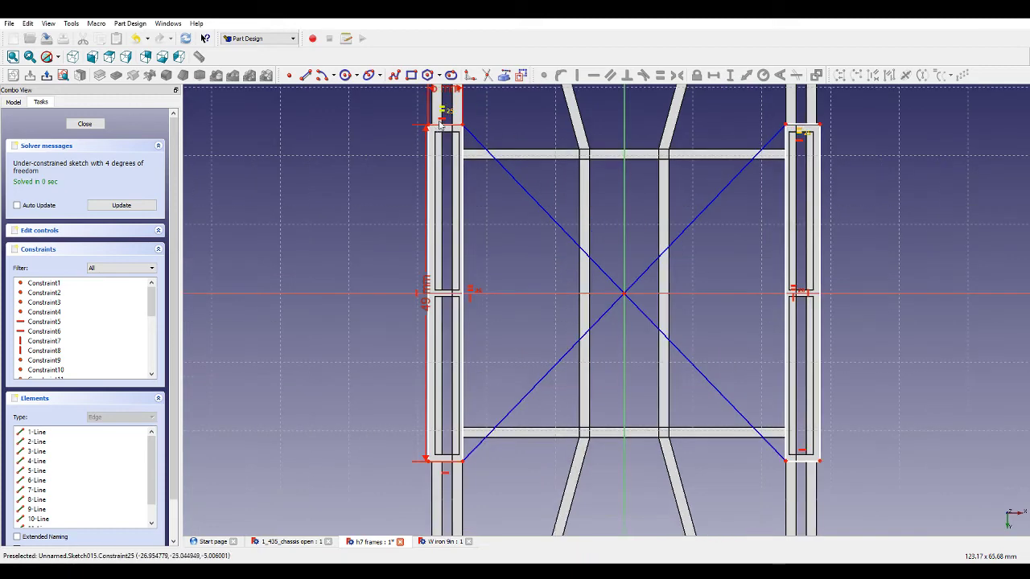
{"action": "scroll", "coordinate": [440, 122], "scroll_direction": "up", "scroll_amount": 2}
{"action": "scroll", "coordinate": [440, 161], "scroll_direction": "down", "scroll_amount": 2}
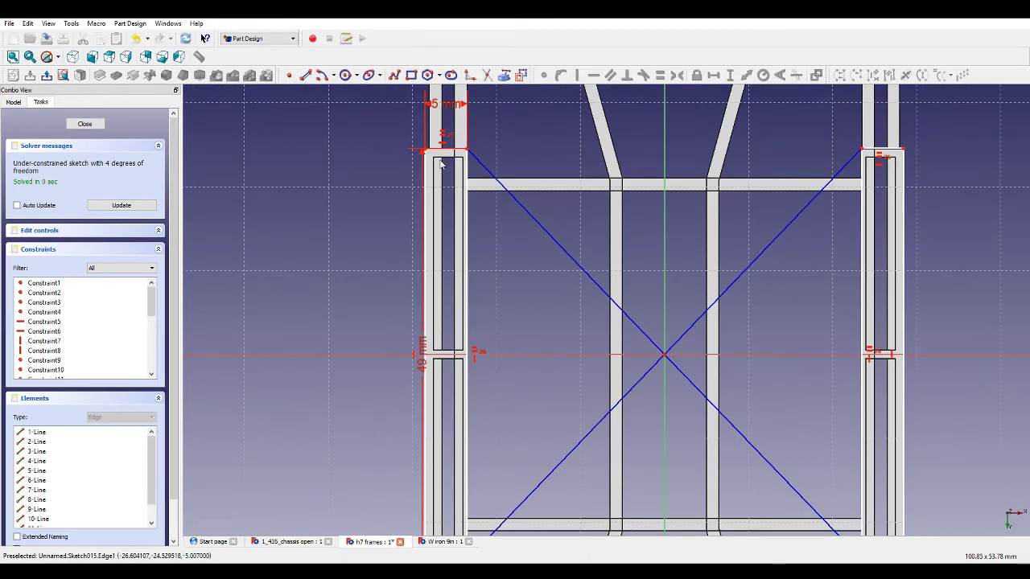
{"action": "scroll", "coordinate": [440, 163], "scroll_direction": "down", "scroll_amount": 2}
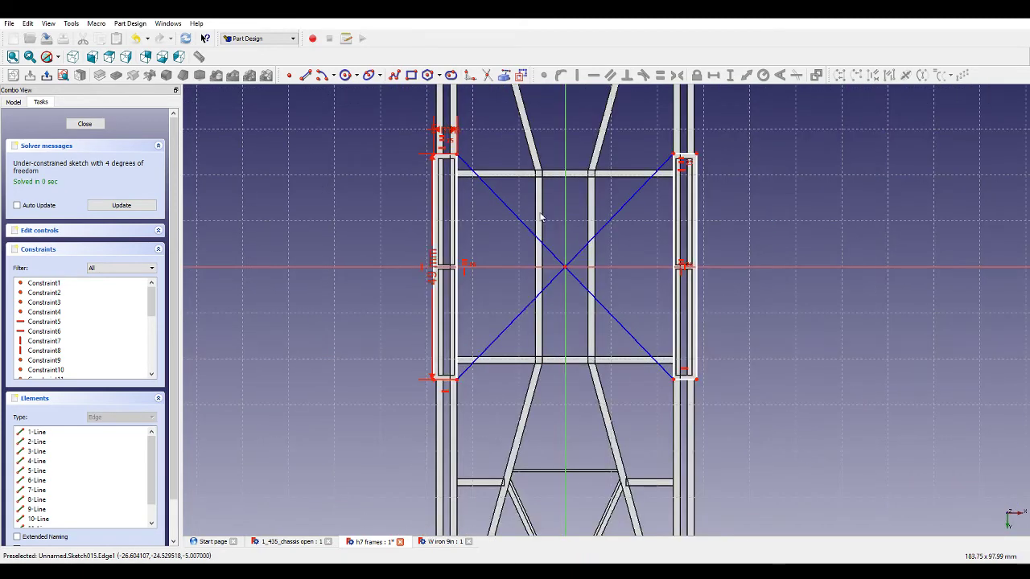
{"action": "left_click", "coordinate": [562, 268]}
{"action": "left_click", "coordinate": [713, 76]}
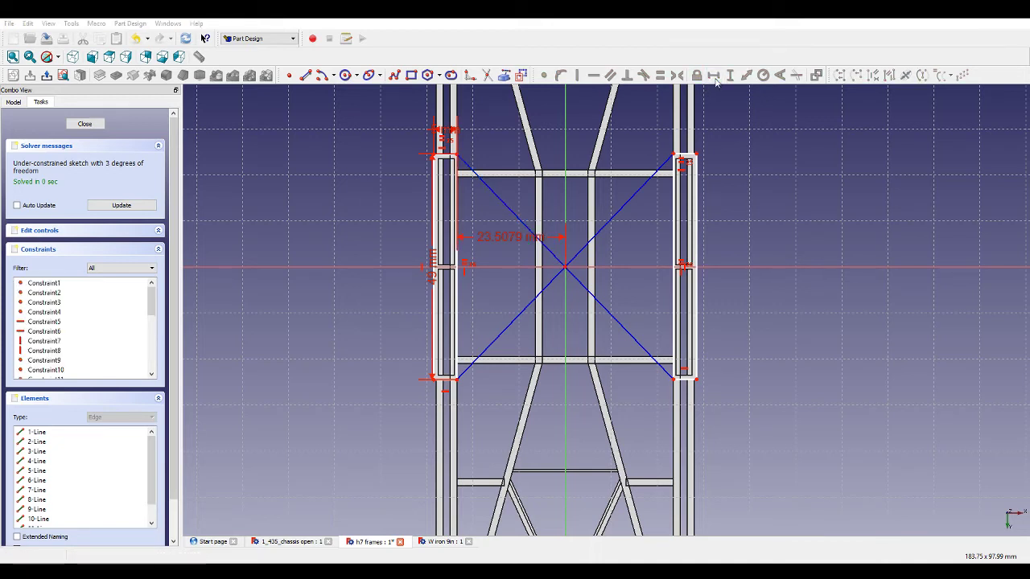
{"action": "left_click", "coordinate": [522, 225]}
{"action": "left_click", "coordinate": [555, 282]}
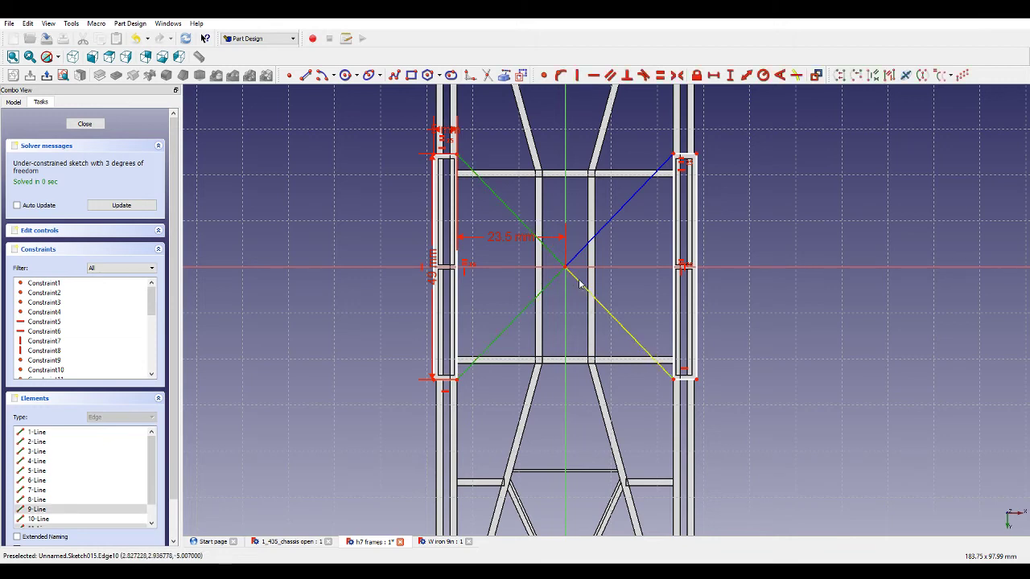
Make the four diagonal segments equal in length and close the sketch.
{"action": "left_click", "coordinate": [579, 283]}
{"action": "left_click", "coordinate": [612, 219]}
{"action": "left_click", "coordinate": [661, 76]}
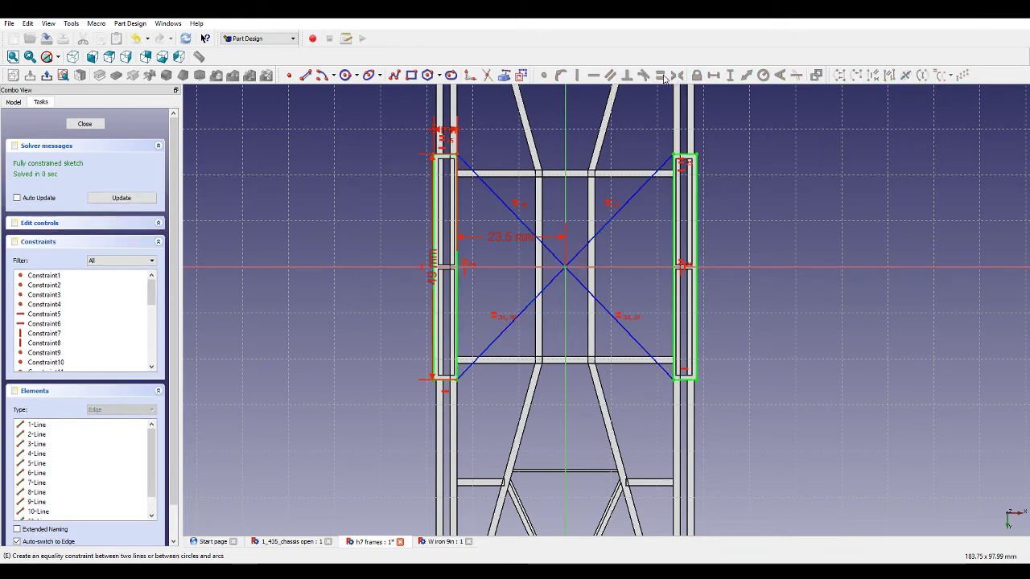
{"action": "left_click", "coordinate": [97, 124]}
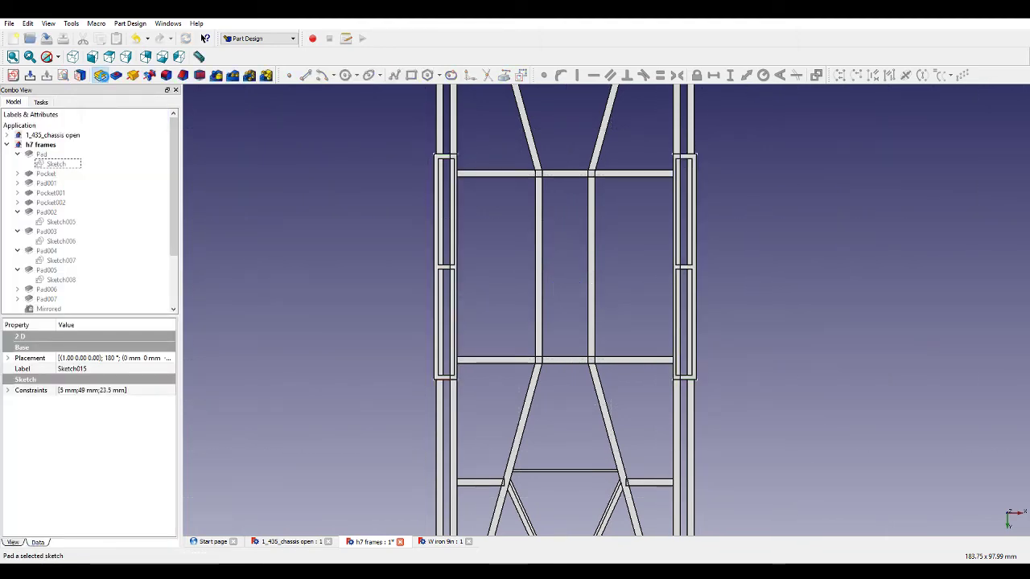
Pad the new sketch 0.5 mm with the direction reversed.
{"action": "left_click", "coordinate": [100, 75]}
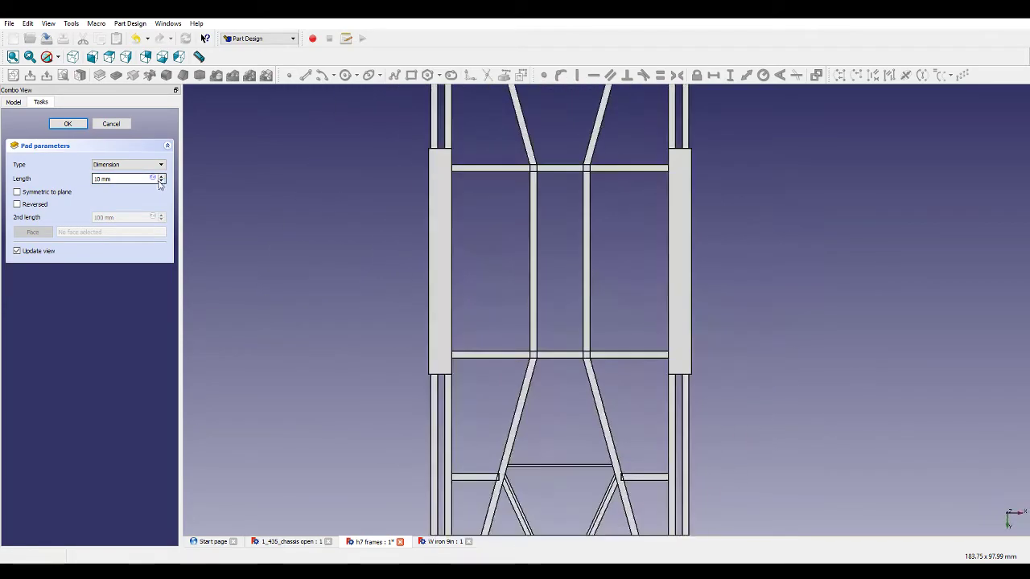
{"action": "left_click_drag", "start_coordinate": [101, 180], "coordinate": [81, 181]}
{"action": "type", "text": "0.5"}
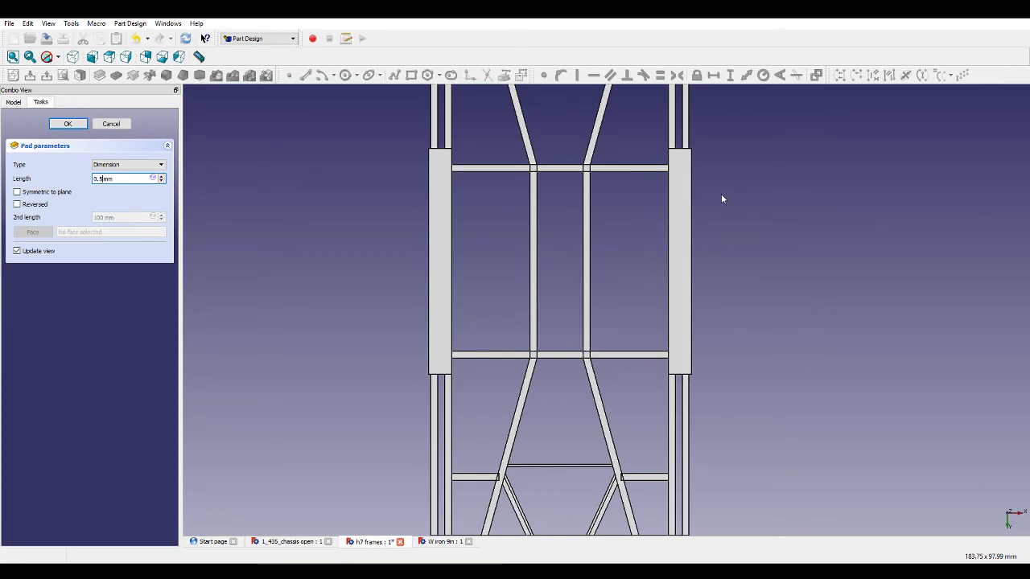
{"action": "middle_click_drag", "start_coordinate": [715, 193], "coordinate": [560, 241]}
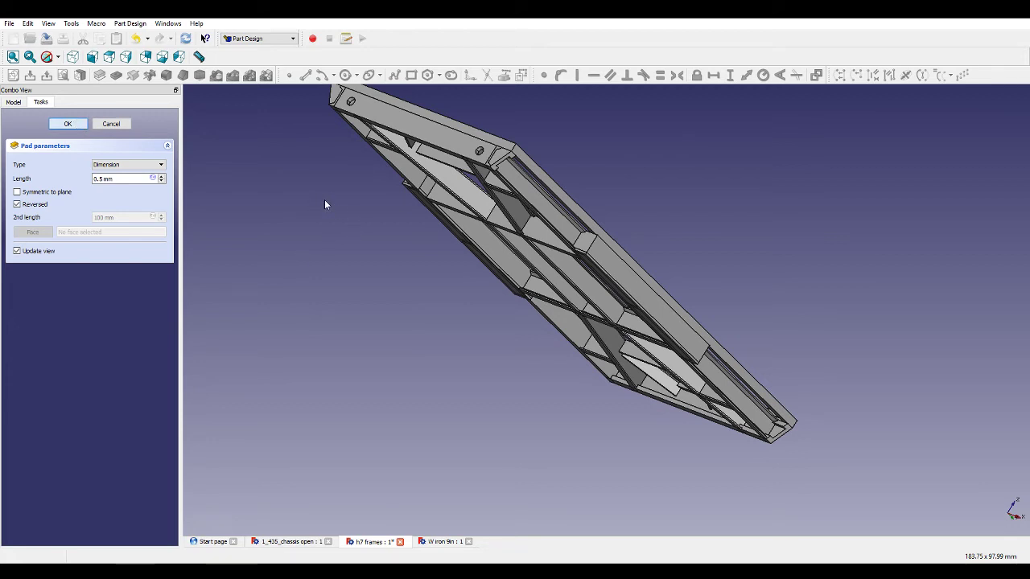
{"action": "middle_click_drag", "start_coordinate": [400, 220], "coordinate": [698, 332]}
{"action": "scroll", "coordinate": [635, 381], "scroll_direction": "up", "scroll_amount": 8}
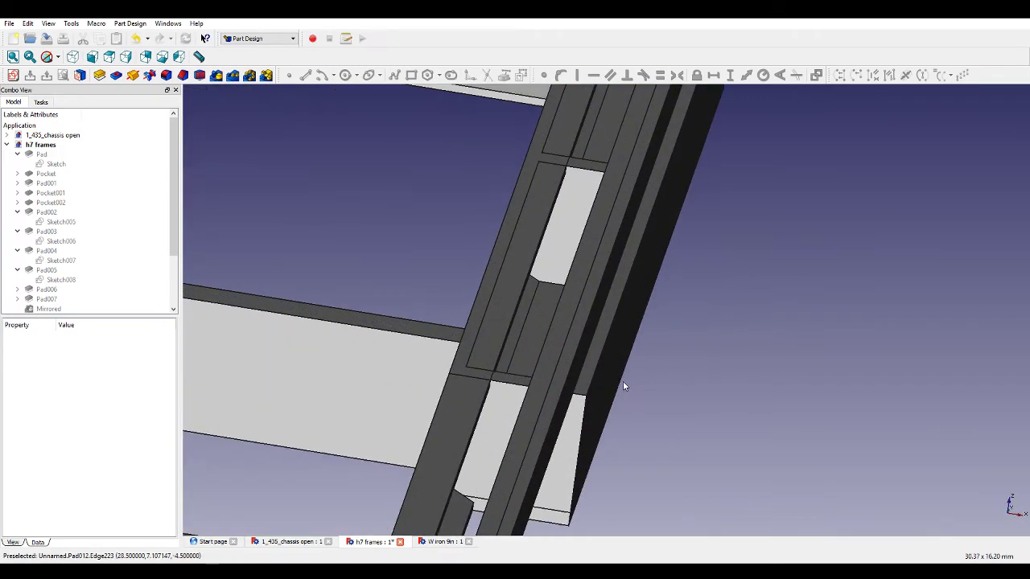
Inspect the new bracing plates on the frame from below at closer zoom.
{"action": "middle_click_drag", "start_coordinate": [647, 360], "coordinate": [597, 375]}
{"action": "scroll", "coordinate": [598, 370], "scroll_direction": "down", "scroll_amount": 4}
{"action": "scroll", "coordinate": [582, 387], "scroll_direction": "down", "scroll_amount": 2}
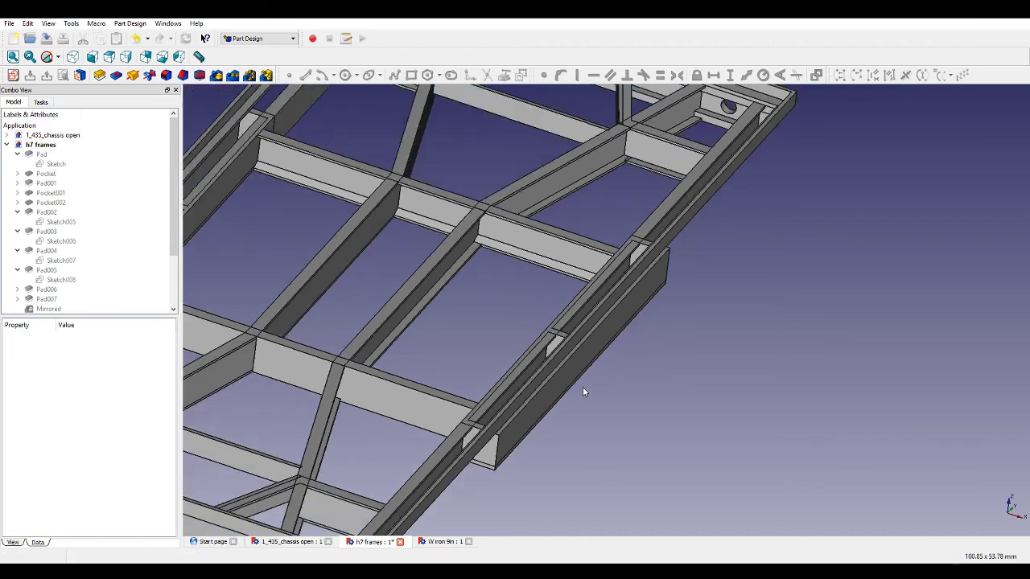
{"action": "scroll", "coordinate": [48, 273], "scroll_direction": "down", "scroll_amount": 3}
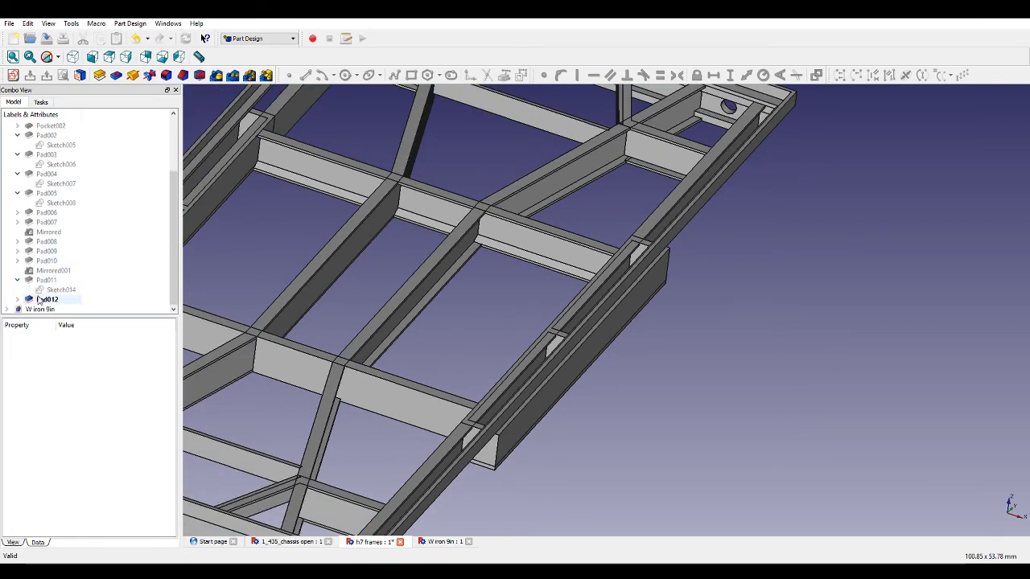
Open the earlier side-rail sketch Sketch014 to review its dimensions, then close it.
{"action": "double_click", "coordinate": [50, 290]}
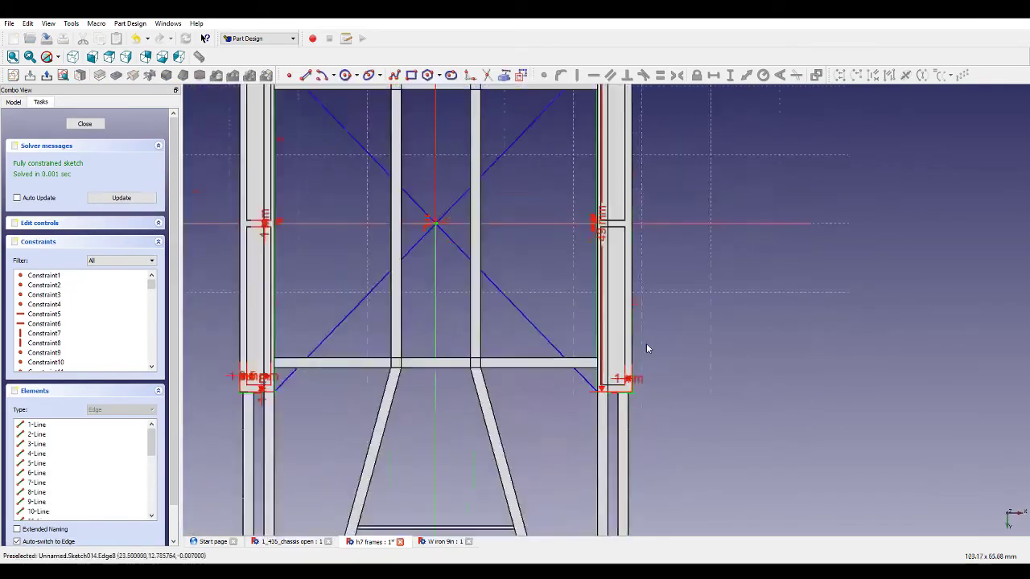
{"action": "scroll", "coordinate": [406, 369], "scroll_direction": "up", "scroll_amount": 6}
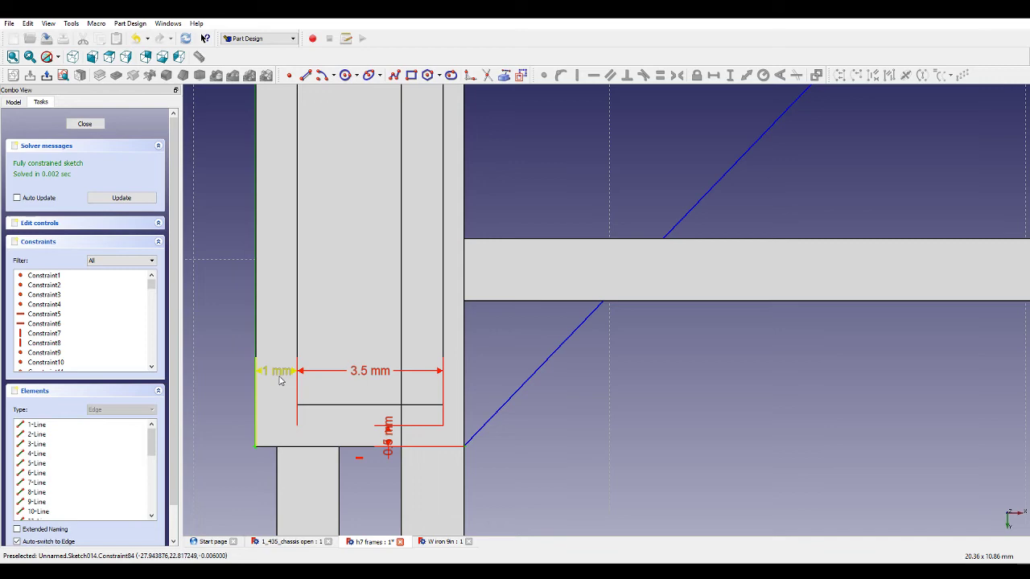
{"action": "double_click", "coordinate": [280, 381]}
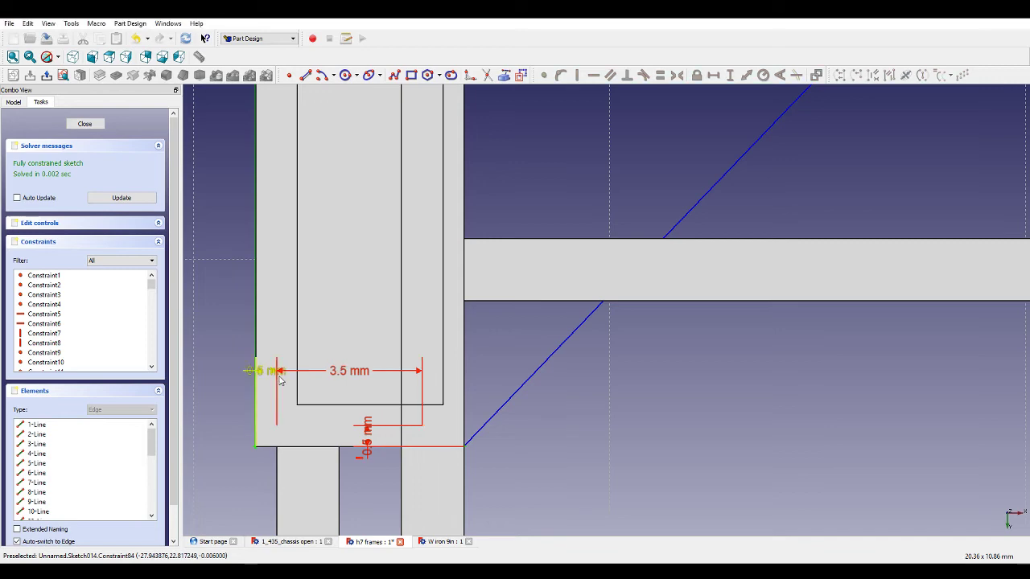
{"action": "scroll", "coordinate": [407, 373], "scroll_direction": "down", "scroll_amount": 5}
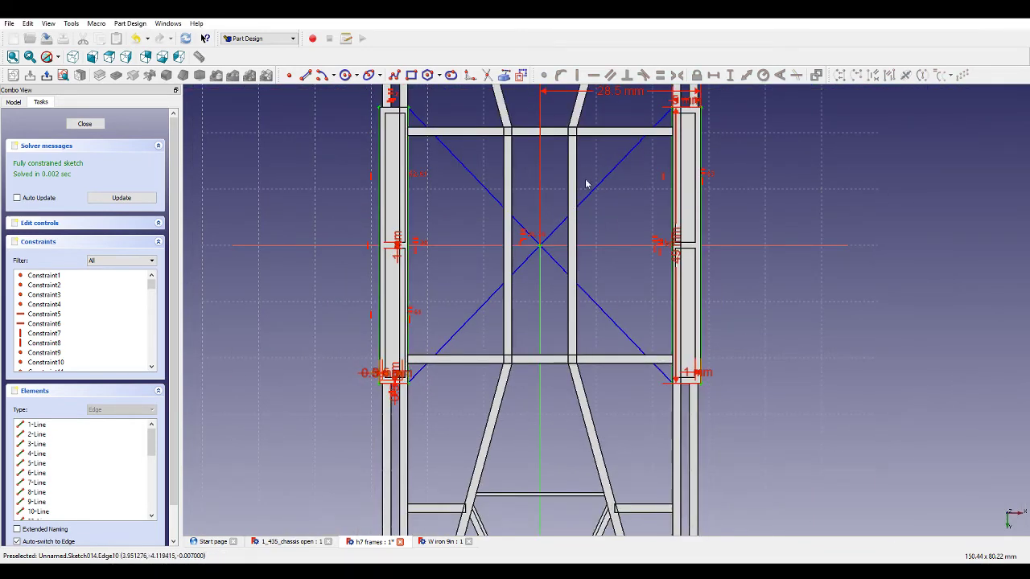
{"action": "scroll", "coordinate": [652, 129], "scroll_direction": "up", "scroll_amount": 4}
{"action": "scroll", "coordinate": [684, 113], "scroll_direction": "down", "scroll_amount": 2}
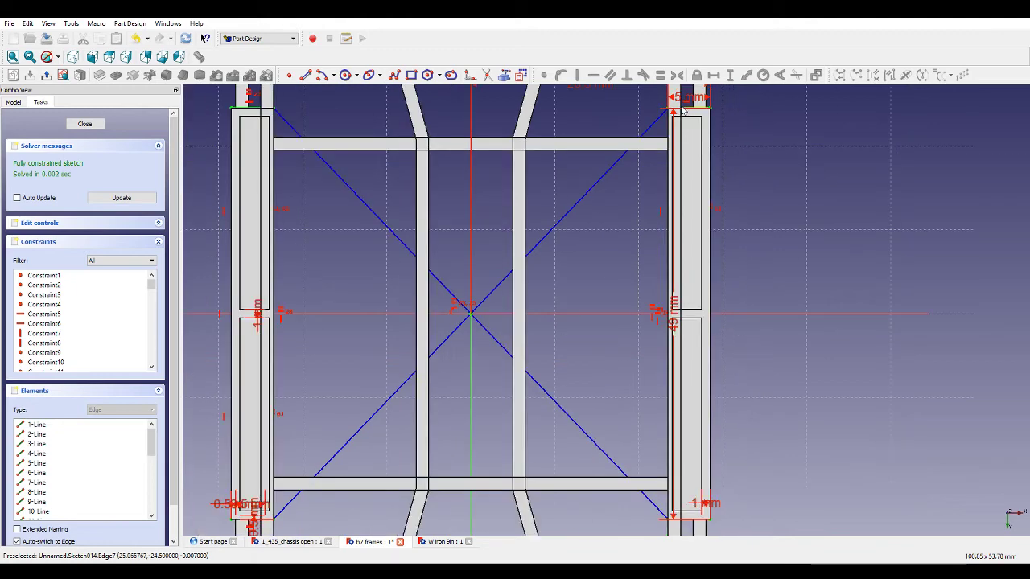
{"action": "left_click", "coordinate": [118, 197]}
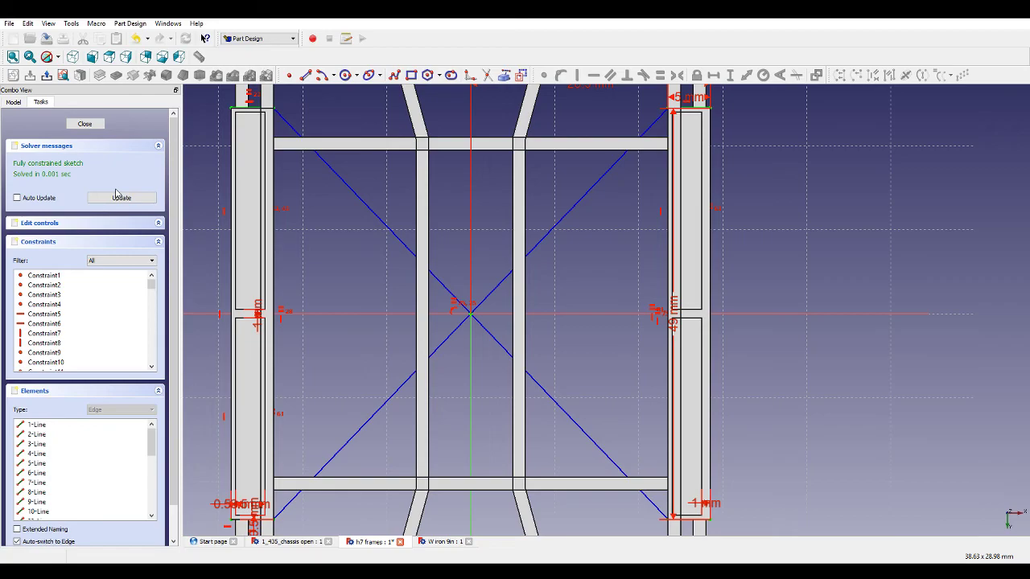
{"action": "mouse_move", "coordinate": [336, 239]}
{"action": "middle_mouse_down"}
{"action": "mouse_move", "coordinate": [292, 230]}
{"action": "mouse_move", "coordinate": [356, 226]}
{"action": "mouse_move", "coordinate": [753, 307]}
{"action": "middle_mouse_up"}
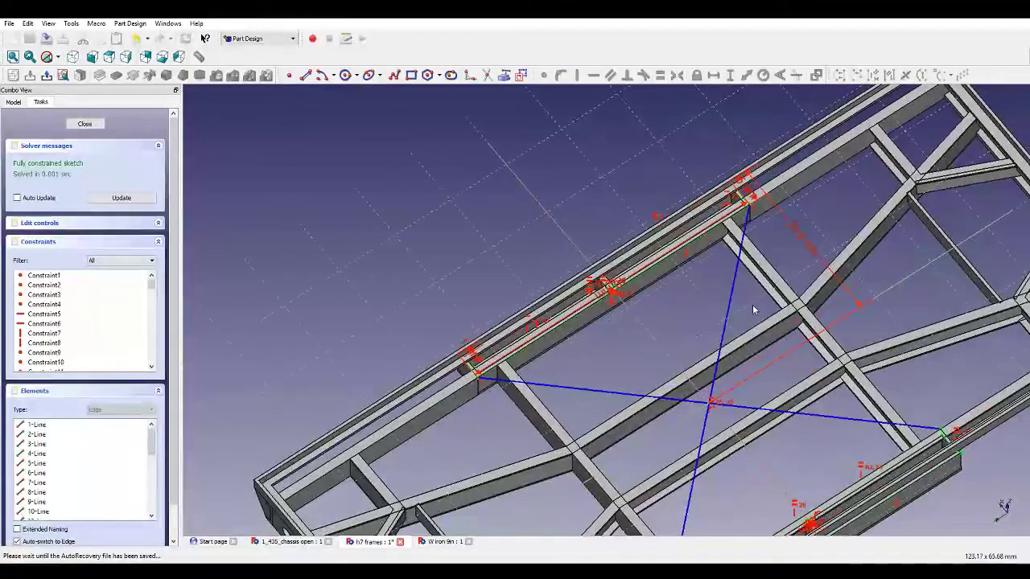
{"action": "scroll", "coordinate": [754, 308], "scroll_direction": "down", "scroll_amount": 2}
{"action": "scroll", "coordinate": [868, 510], "scroll_direction": "up", "scroll_amount": 6}
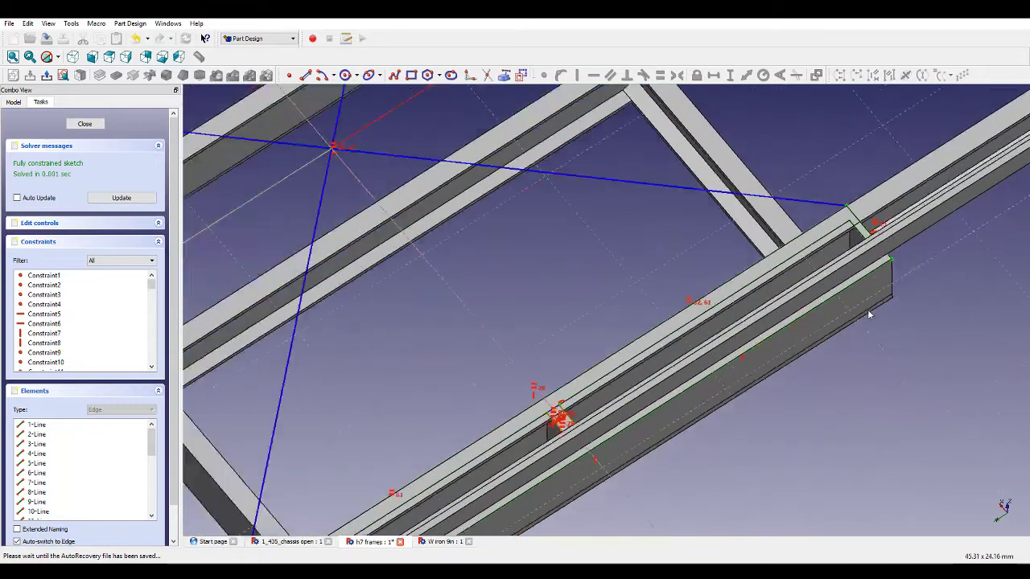
{"action": "left_click", "coordinate": [84, 124]}
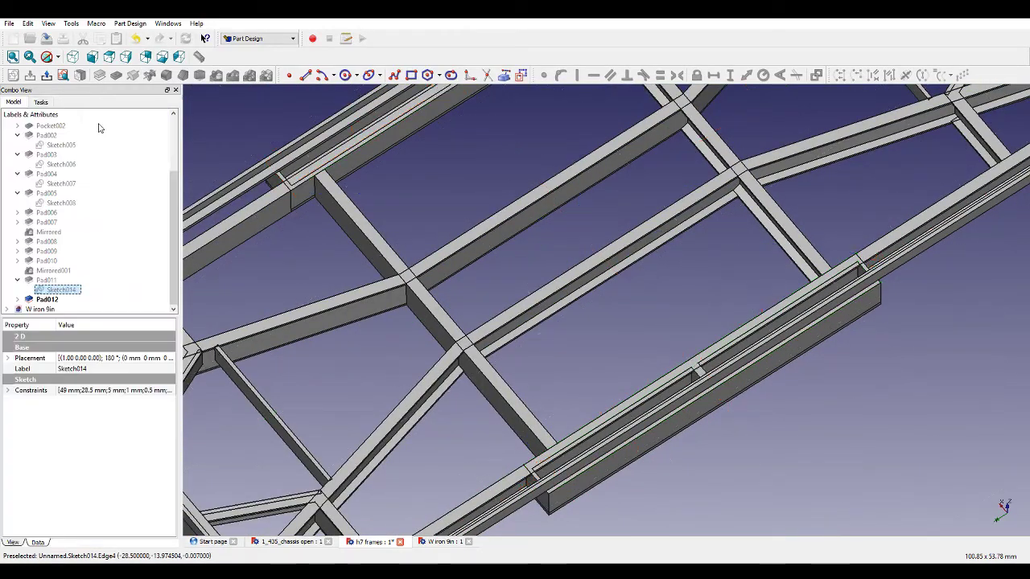
Select the inner face of the new bracing plate on the rail and start a new sketch on it.
{"action": "middle_click_drag", "start_coordinate": [457, 254], "coordinate": [747, 322]}
{"action": "scroll", "coordinate": [495, 177], "scroll_direction": "up", "scroll_amount": 3}
{"action": "scroll", "coordinate": [411, 173], "scroll_direction": "up", "scroll_amount": 3}
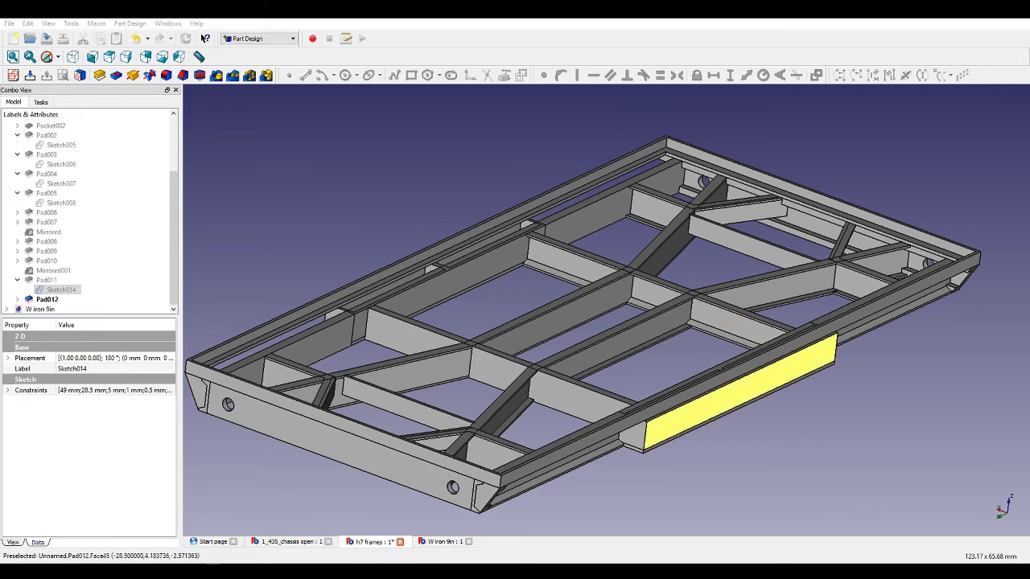
{"action": "middle_click_drag", "start_coordinate": [793, 378], "coordinate": [782, 217]}
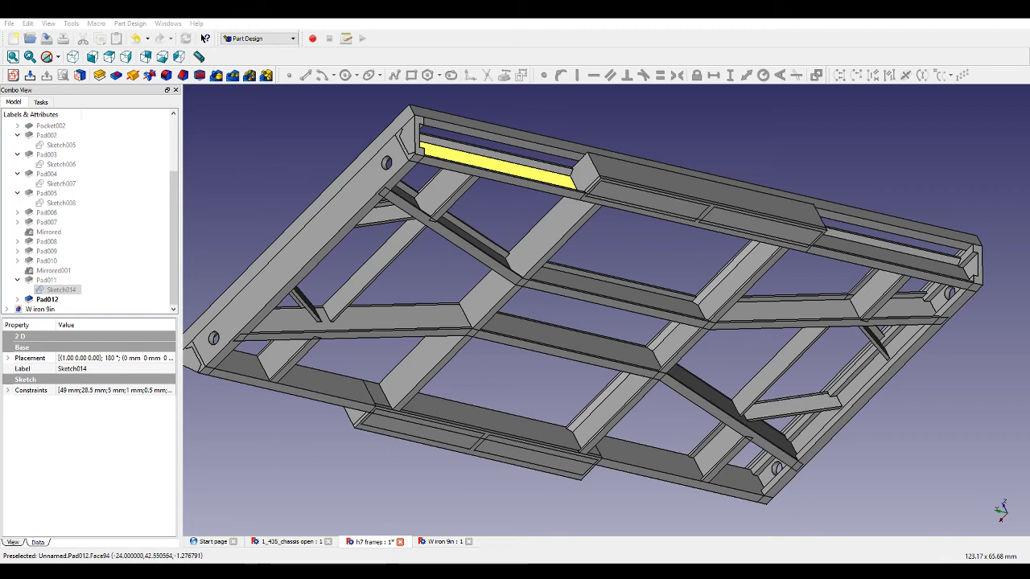
{"action": "scroll", "coordinate": [480, 153], "scroll_direction": "up", "scroll_amount": 2}
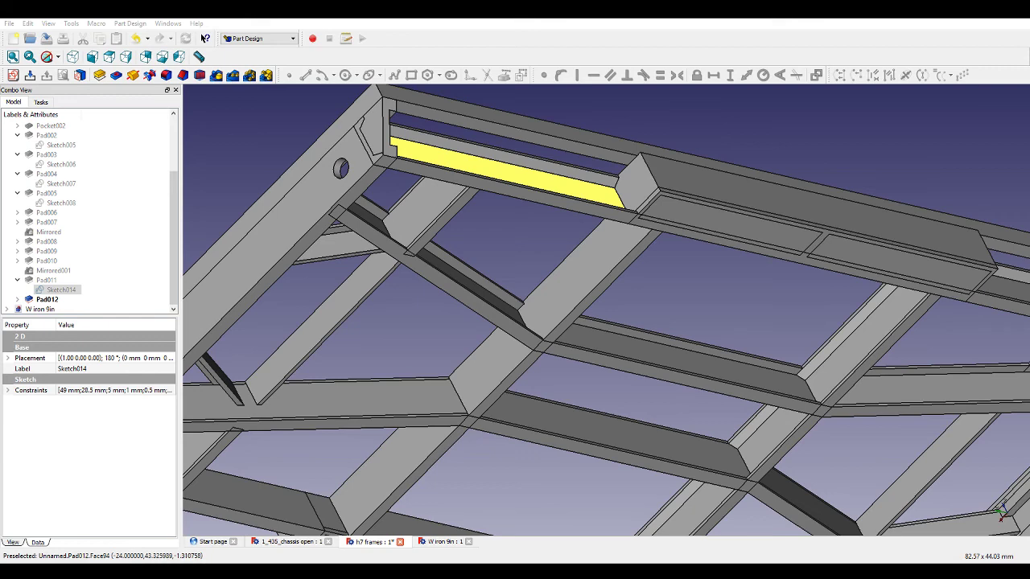
{"action": "left_click", "coordinate": [491, 168]}
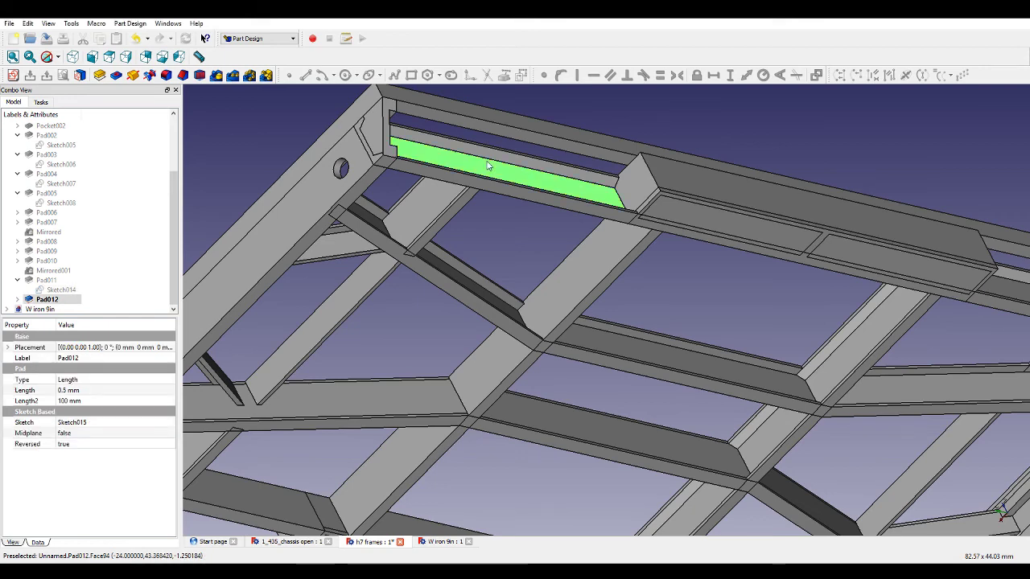
{"action": "left_click", "coordinate": [13, 74]}
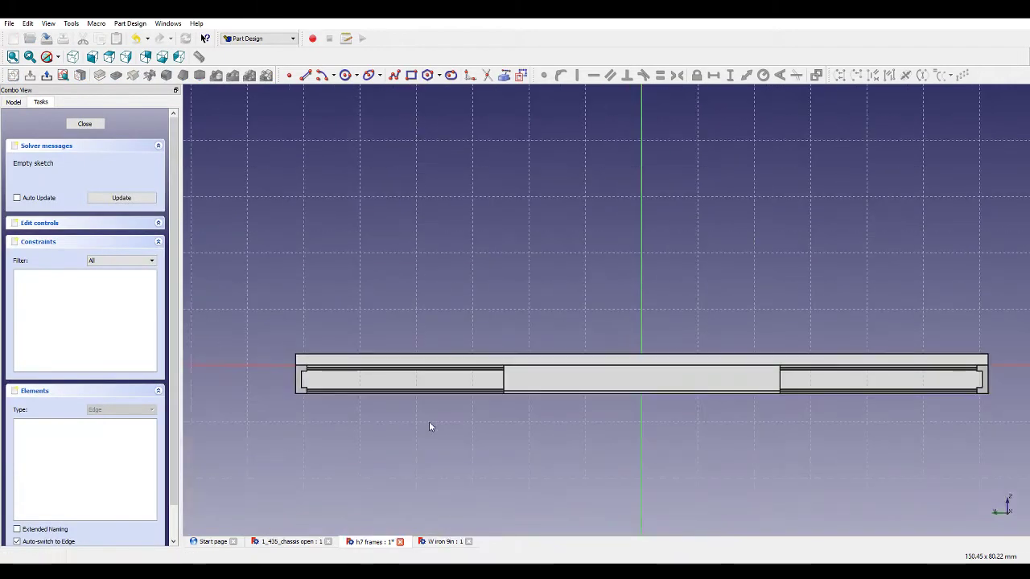
Draw a small rectangle across the rail near its left end on the new sketch.
{"action": "scroll", "coordinate": [390, 422], "scroll_direction": "up", "scroll_amount": 2}
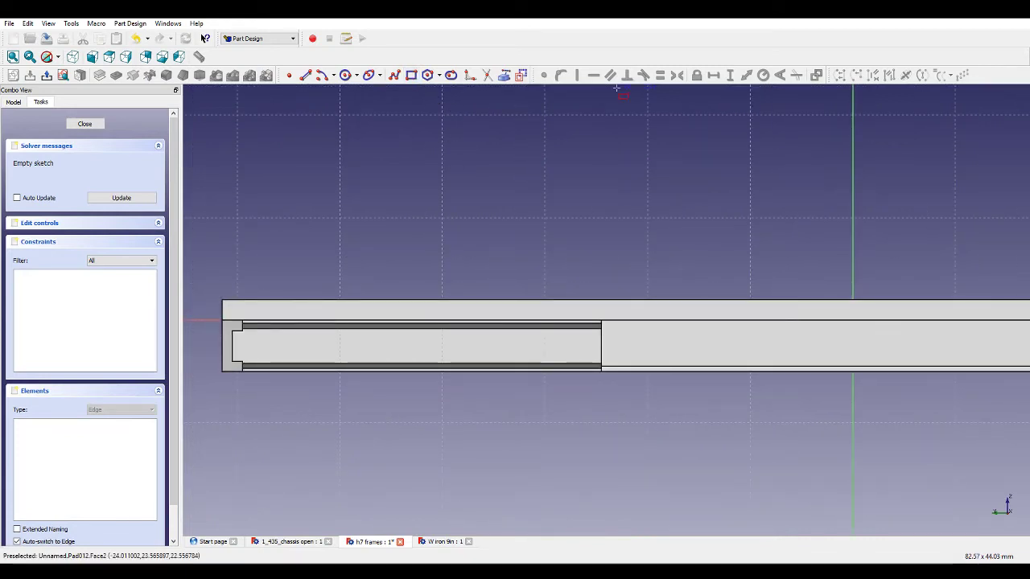
{"action": "left_click", "coordinate": [411, 75]}
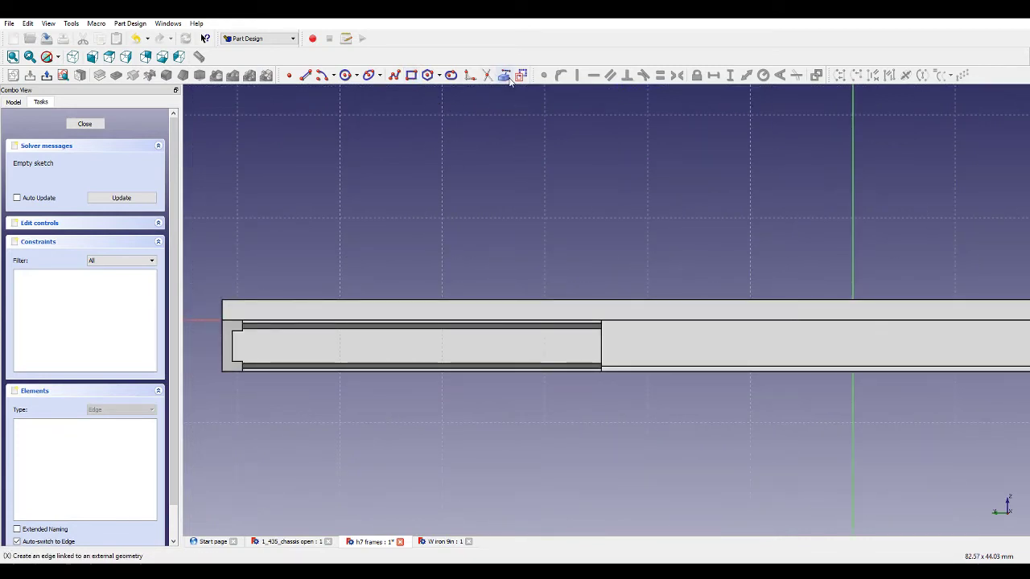
{"action": "left_click", "coordinate": [397, 325]}
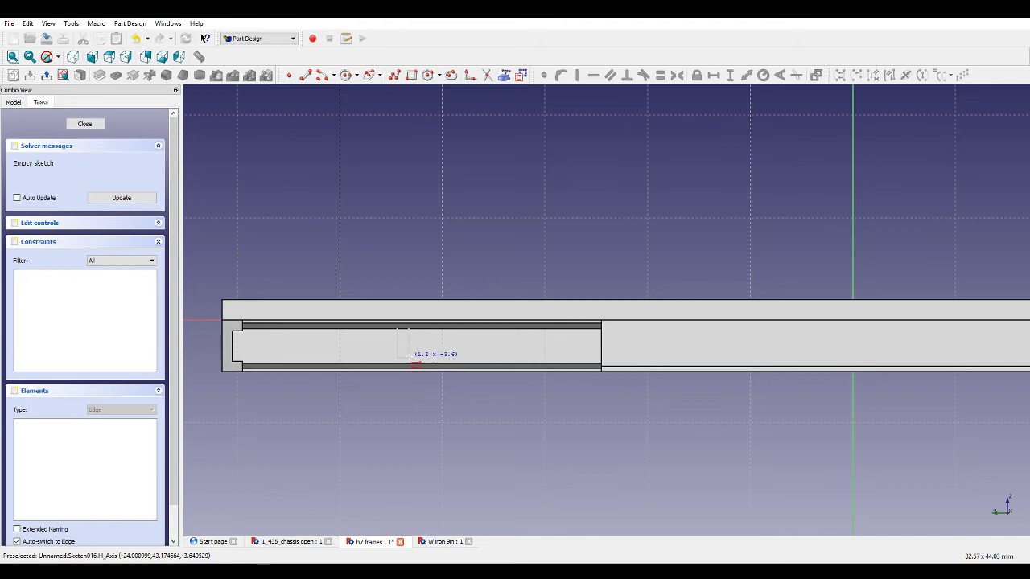
{"action": "left_click", "coordinate": [413, 363]}
Draw a second small rectangle near the rail's right end.
{"action": "scroll", "coordinate": [529, 326], "scroll_direction": "down", "scroll_amount": 5}
{"action": "scroll", "coordinate": [742, 335], "scroll_direction": "up", "scroll_amount": 5}
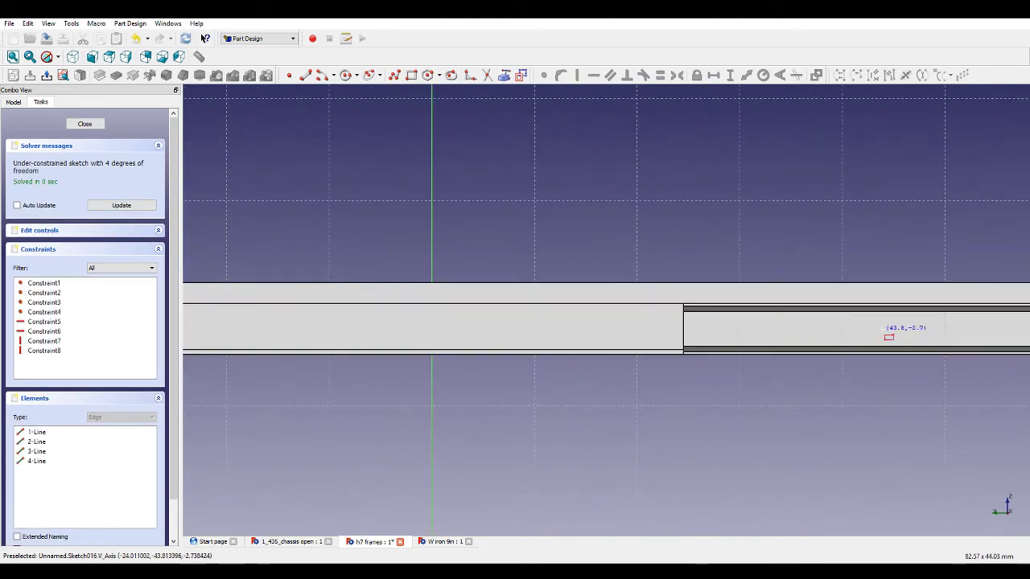
{"action": "left_click", "coordinate": [884, 316]}
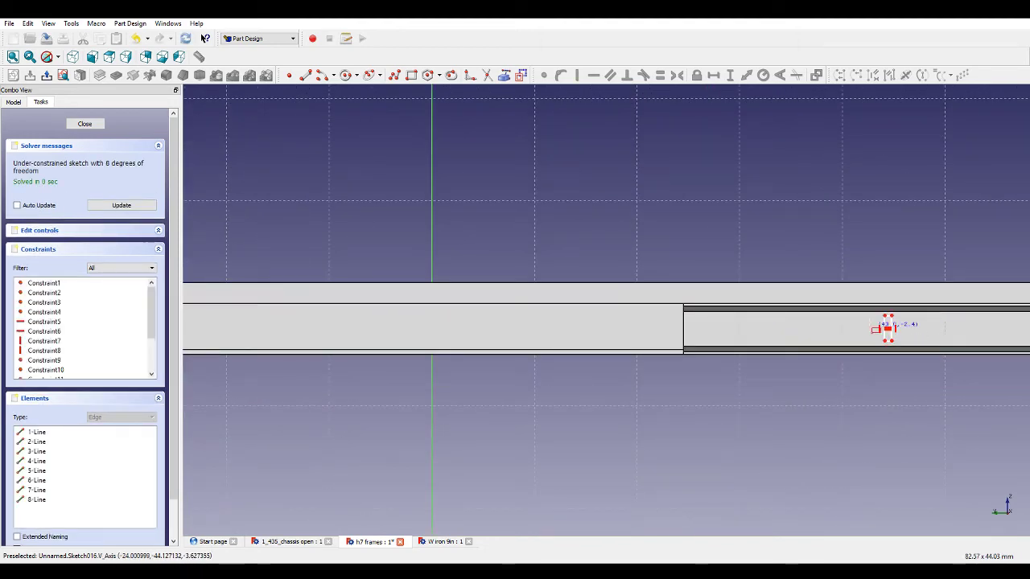
Draw a polyline from the left rectangle up to a peak above the rail's centre and down to the right rectangle.
{"action": "left_click", "coordinate": [392, 82]}
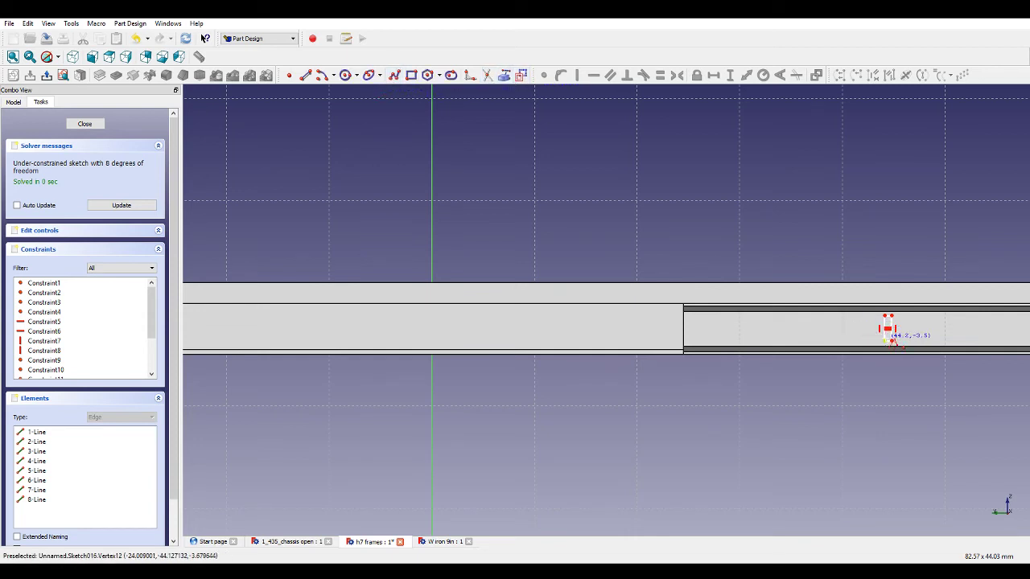
{"action": "left_click", "coordinate": [432, 236]}
{"action": "scroll", "coordinate": [708, 287], "scroll_direction": "down", "scroll_amount": 4}
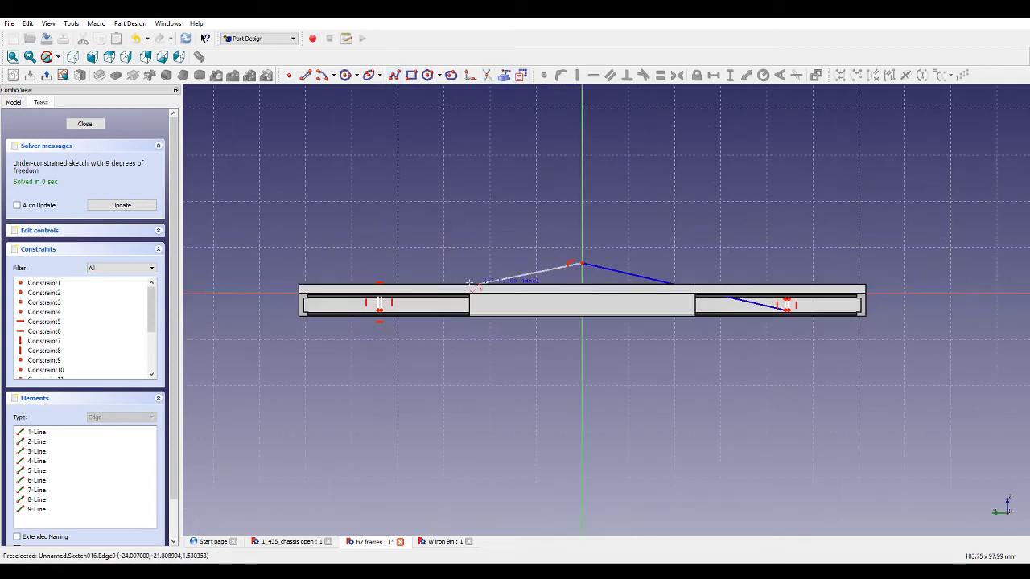
{"action": "scroll", "coordinate": [373, 304], "scroll_direction": "up", "scroll_amount": 5}
{"action": "left_click", "coordinate": [392, 328]}
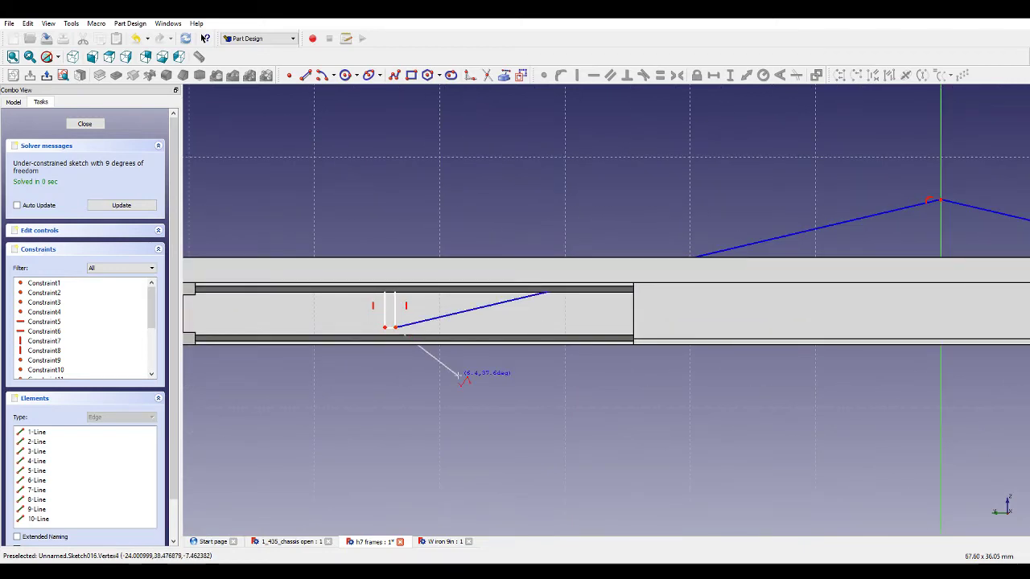
Make the two sloping bracing lines equal in length.
{"action": "scroll", "coordinate": [632, 401], "scroll_direction": "down", "scroll_amount": 3}
{"action": "left_click", "coordinate": [786, 315]}
{"action": "left_click", "coordinate": [760, 314], "text": "ctrl"}
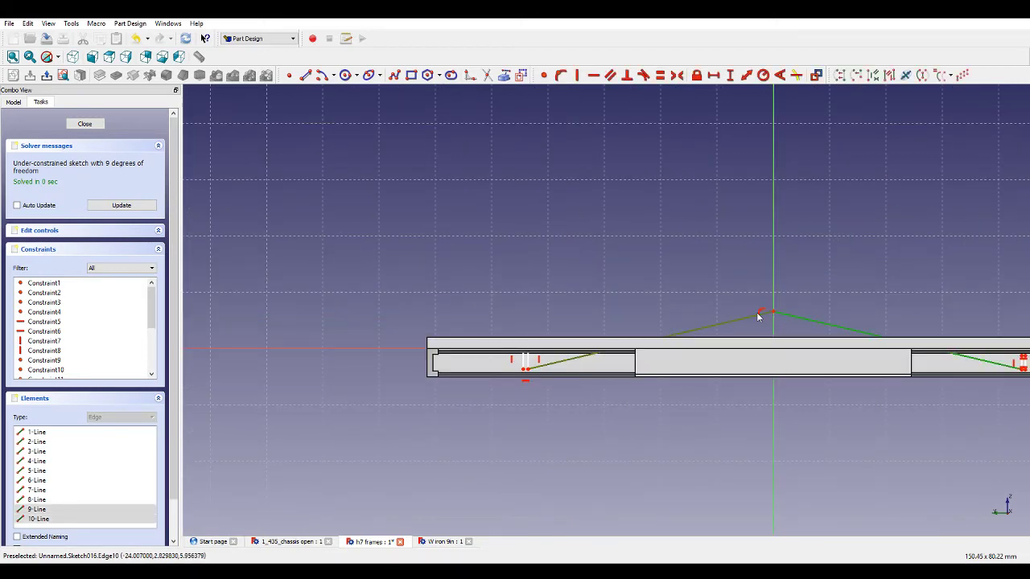
{"action": "left_click", "coordinate": [659, 76]}
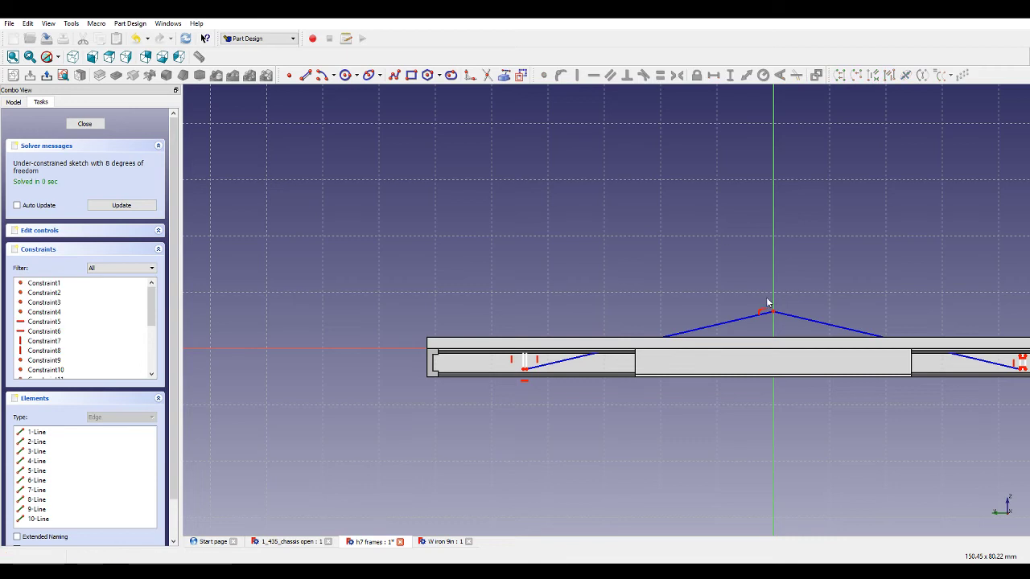
Constrain both bracing lines horizontal and drag them down onto the rail.
{"action": "left_click", "coordinate": [780, 320]}
{"action": "left_click", "coordinate": [754, 317], "text": "ctrl"}
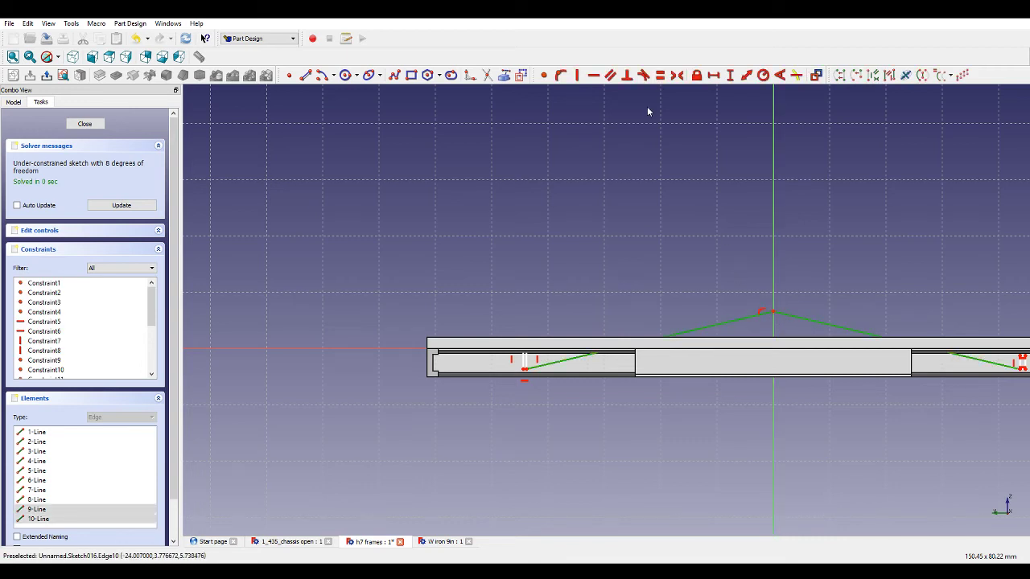
{"action": "left_click", "coordinate": [593, 76]}
{"action": "scroll", "coordinate": [622, 209], "scroll_direction": "down", "scroll_amount": 1}
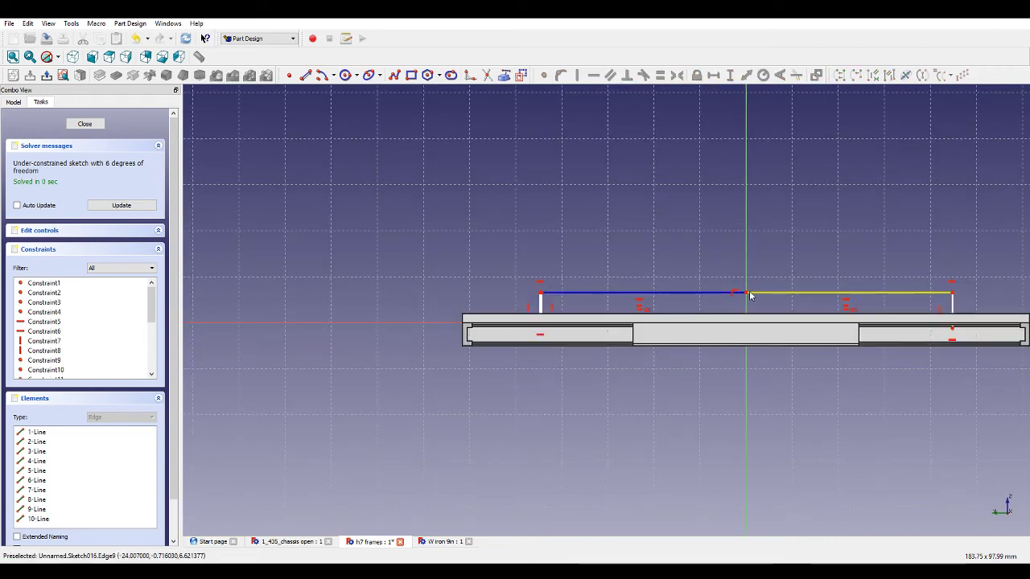
{"action": "left_click_drag", "start_coordinate": [748, 304], "coordinate": [746, 339]}
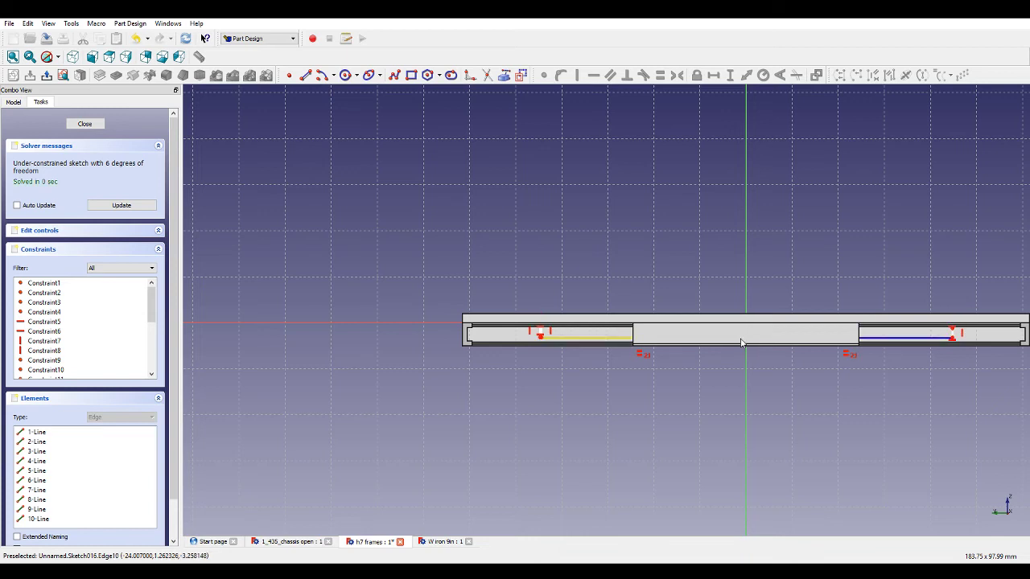
Drag the bracing line's left end beside the left rectangle and set their horizontal gap to 0.5 mm.
{"action": "scroll", "coordinate": [555, 337], "scroll_direction": "up", "scroll_amount": 5}
{"action": "scroll", "coordinate": [611, 323], "scroll_direction": "up", "scroll_amount": 3}
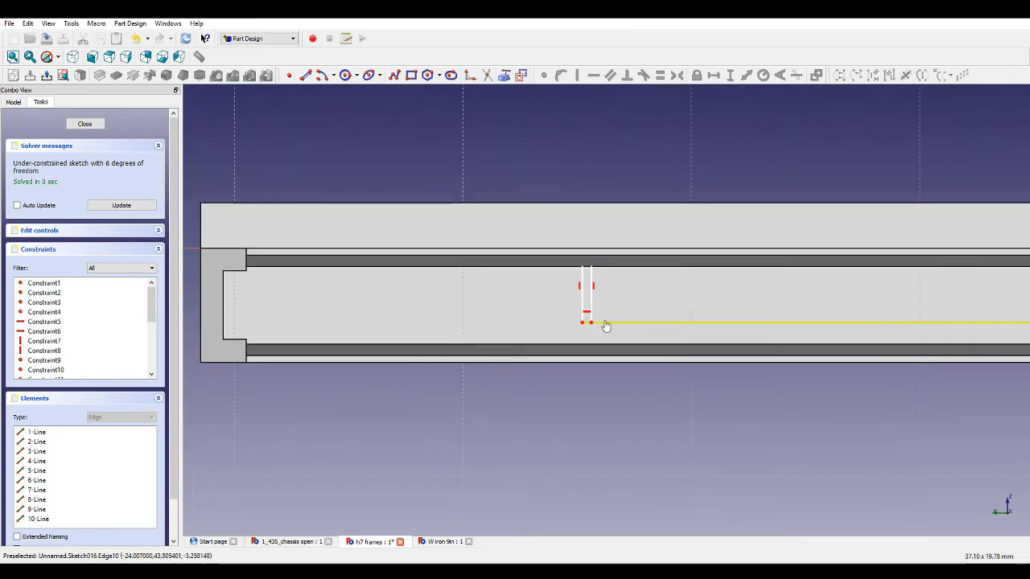
{"action": "mouse_move", "coordinate": [605, 325]}
{"action": "left_mouse_down"}
{"action": "mouse_move", "coordinate": [604, 335]}
{"action": "mouse_move", "coordinate": [562, 326]}
{"action": "left_mouse_up"}
{"action": "left_click", "coordinate": [566, 333]}
{"action": "left_click", "coordinate": [713, 75]}
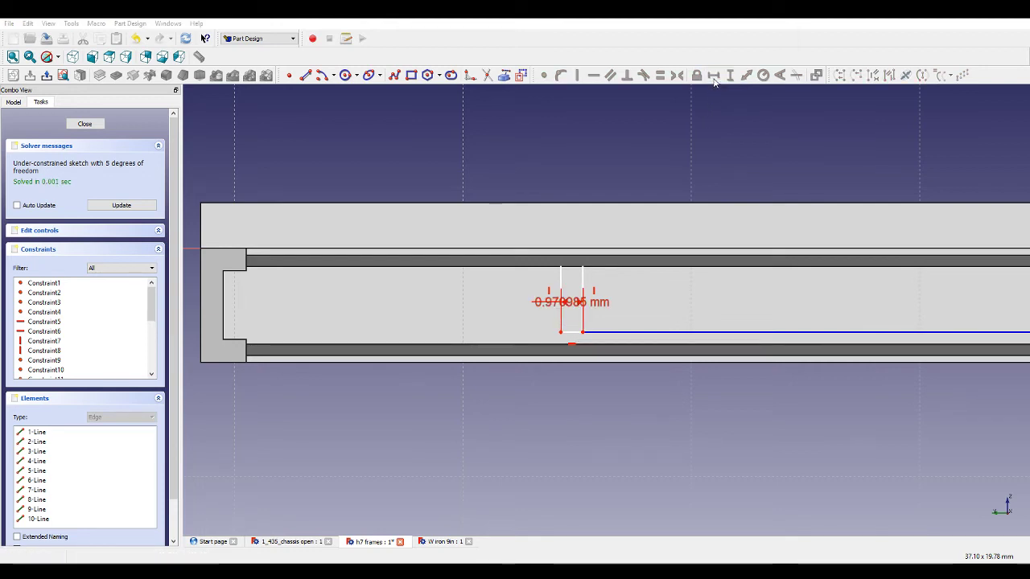
{"action": "type", "text": "0.5"}
{"action": "key", "text": "Return"}
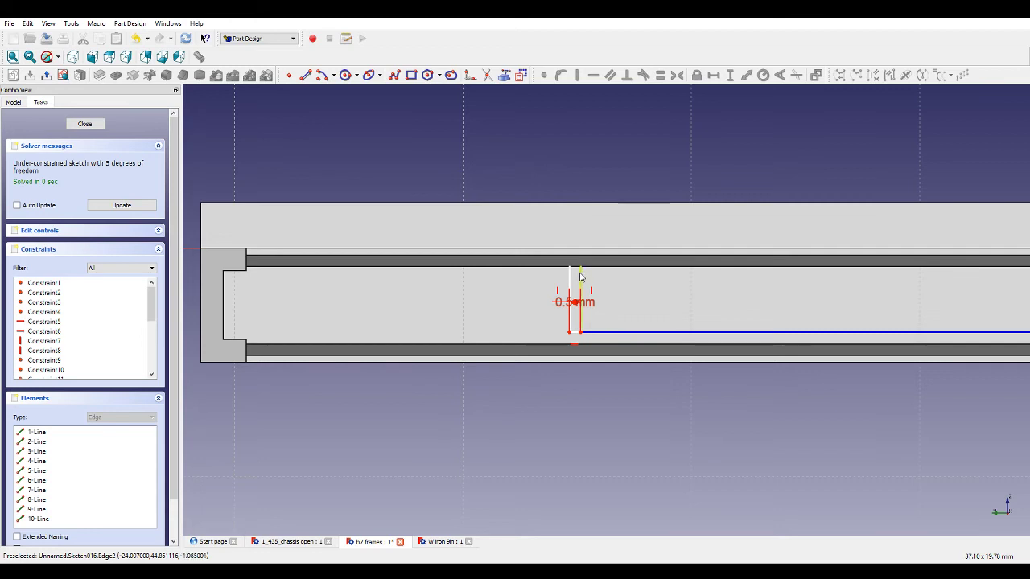
Drag the bracing line onto the rail's lower edge and fix its vertical distance from the sketch origin.
{"action": "left_click_drag", "start_coordinate": [581, 337], "coordinate": [580, 344]}
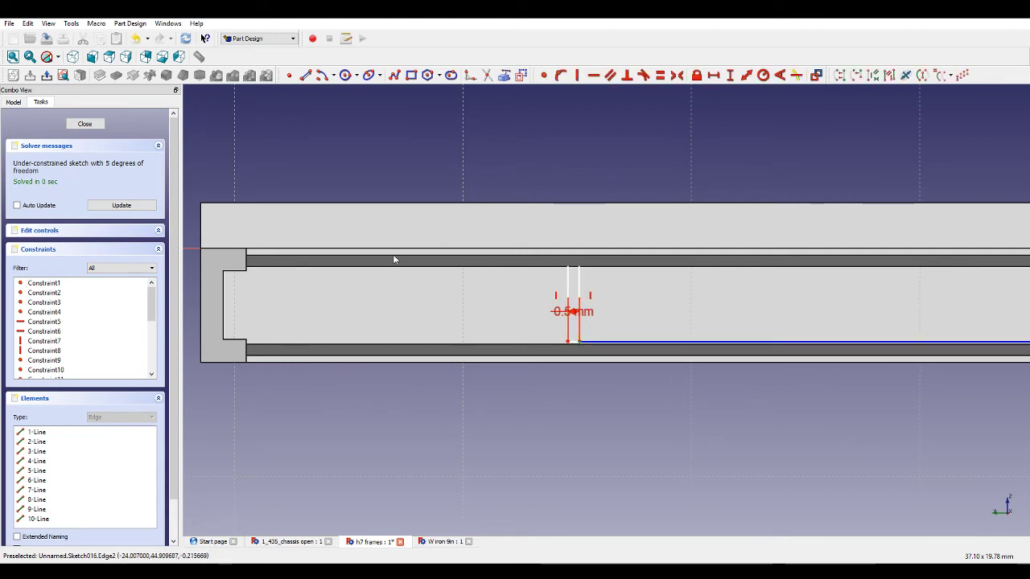
{"action": "scroll", "coordinate": [386, 256], "scroll_direction": "down", "scroll_amount": 1}
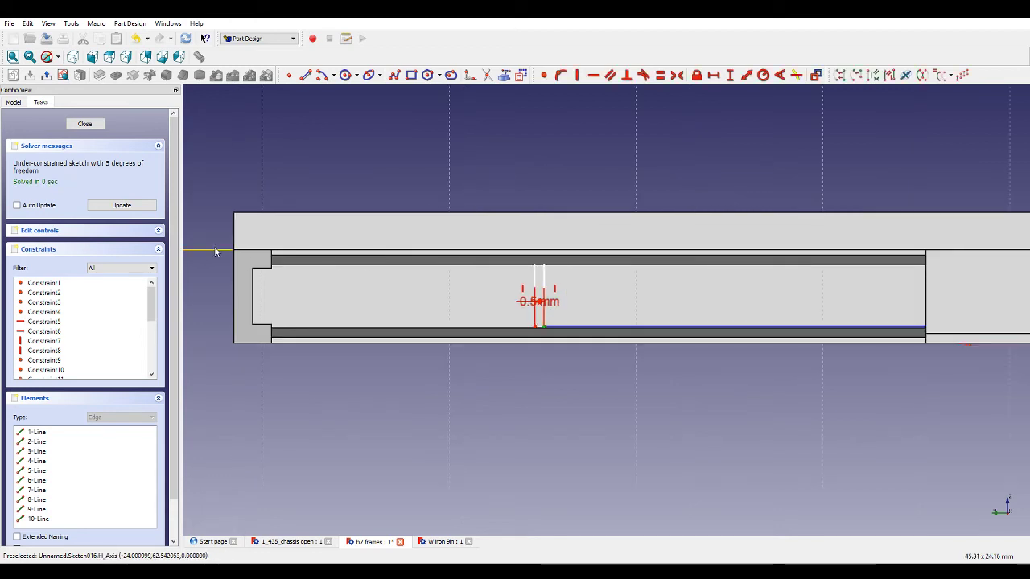
{"action": "left_click", "coordinate": [732, 76]}
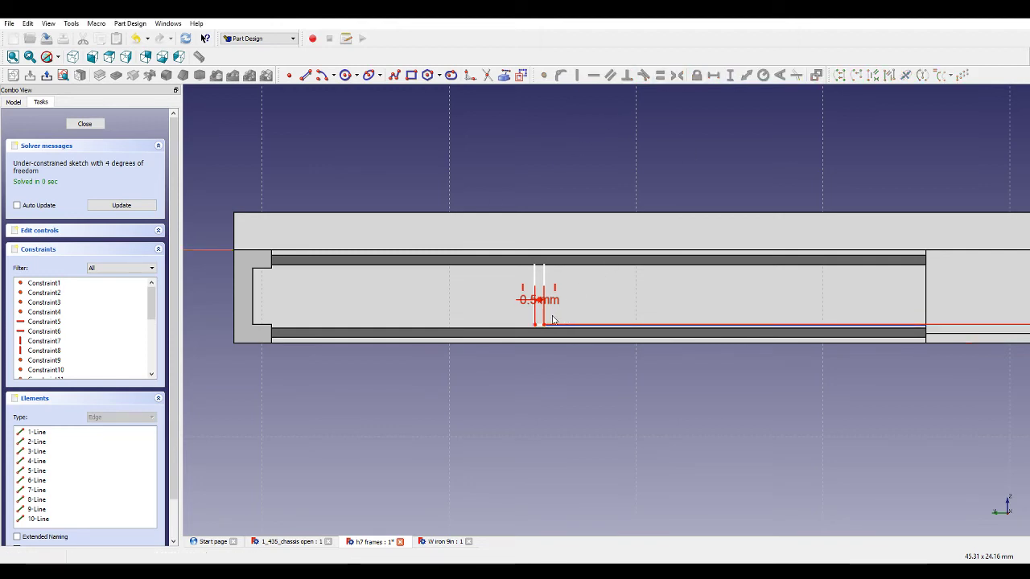
{"action": "scroll", "coordinate": [551, 300], "scroll_direction": "up", "scroll_amount": 1}
{"action": "scroll", "coordinate": [554, 270], "scroll_direction": "down", "scroll_amount": 2}
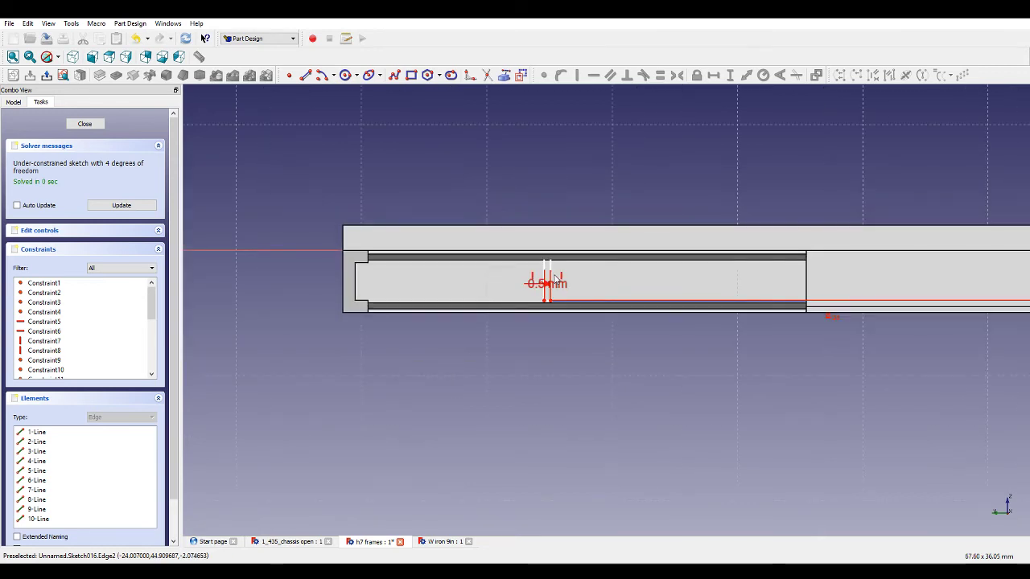
{"action": "left_click_drag", "start_coordinate": [548, 300], "coordinate": [568, 301]}
{"action": "scroll", "coordinate": [614, 332], "scroll_direction": "down", "scroll_amount": 3}
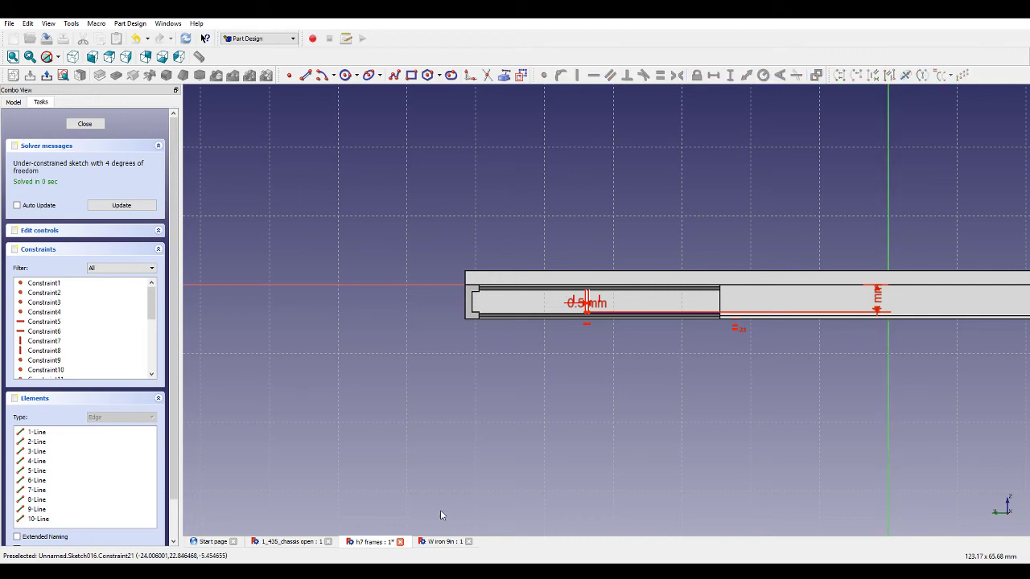
Open the W iron 9in sketch to review its dimensions, close it, and reopen Sketch016.
{"action": "left_click", "coordinate": [434, 541]}
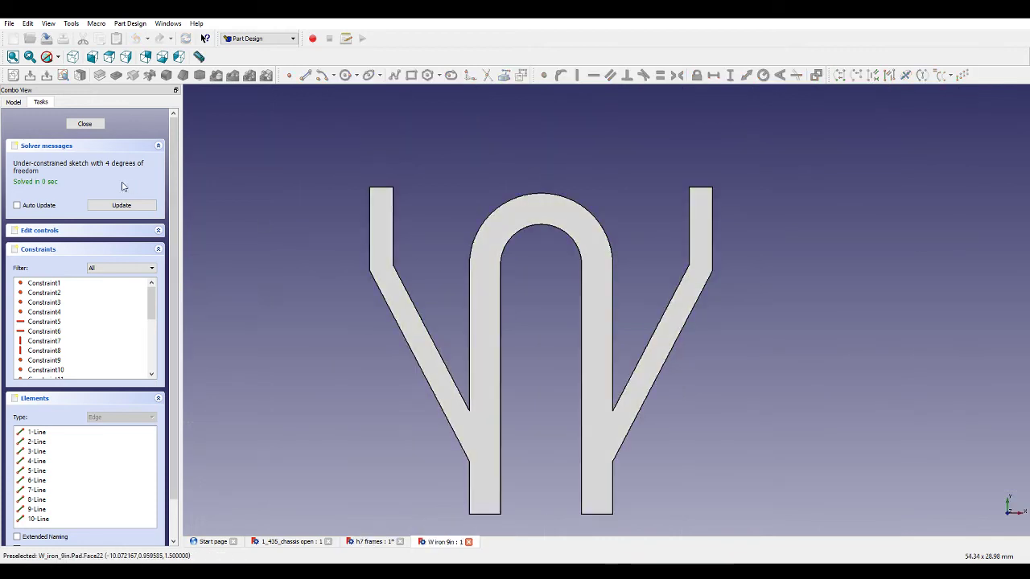
{"action": "left_click", "coordinate": [86, 125]}
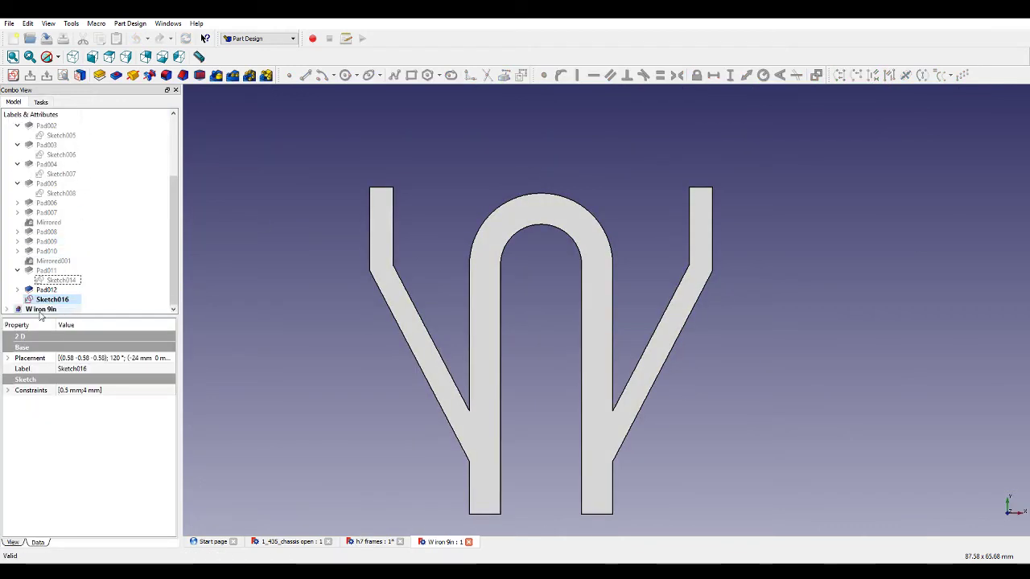
{"action": "left_click", "coordinate": [7, 310]}
{"action": "left_click", "coordinate": [43, 300]}
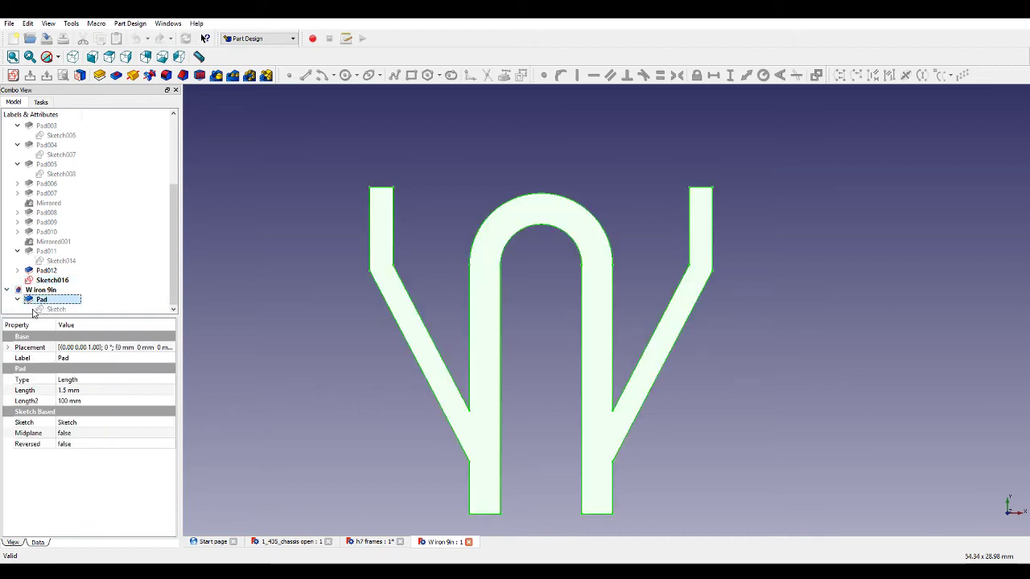
{"action": "double_click", "coordinate": [39, 311]}
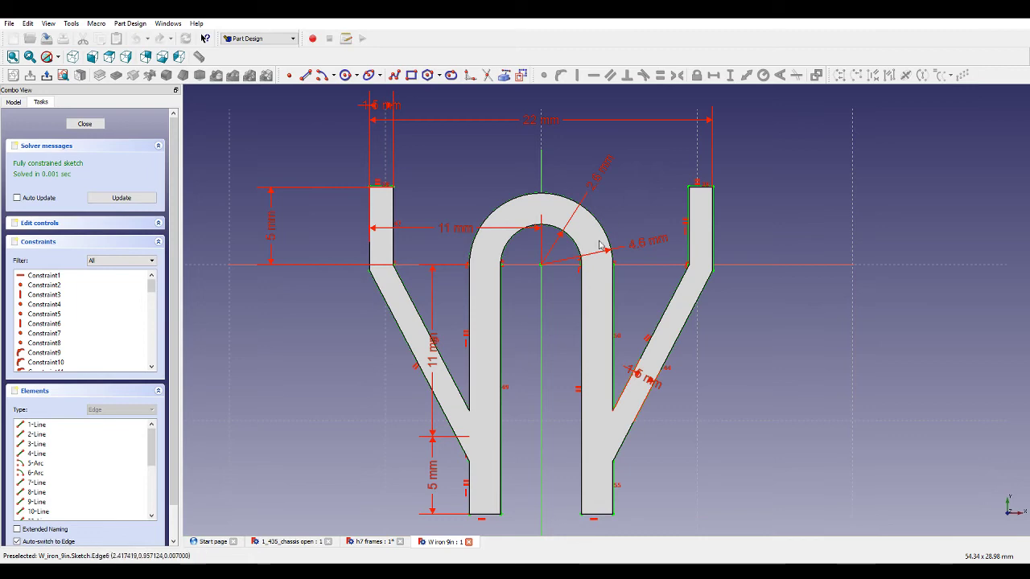
{"action": "left_click", "coordinate": [84, 124]}
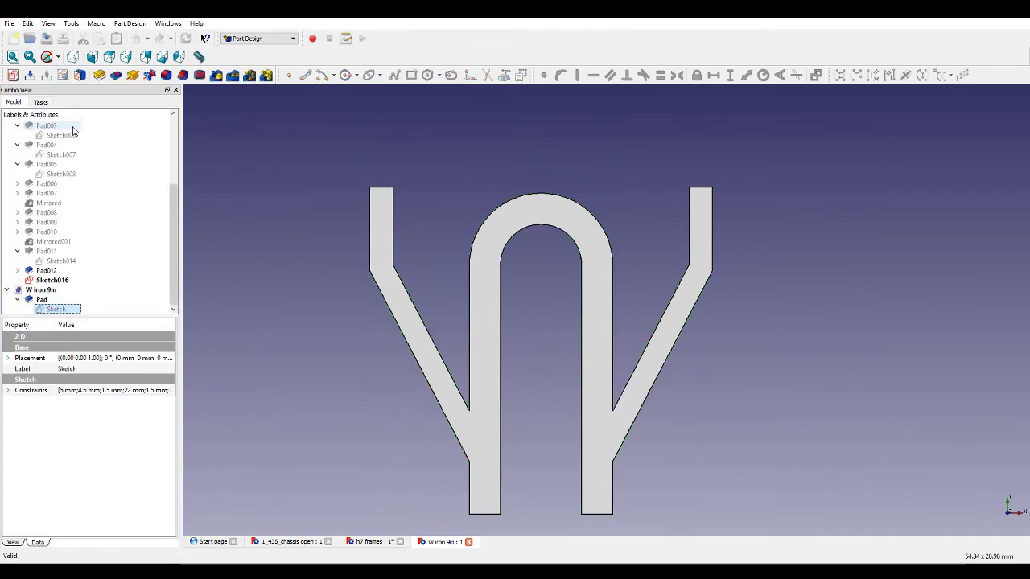
{"action": "left_click", "coordinate": [48, 282]}
{"action": "double_click", "coordinate": [55, 283]}
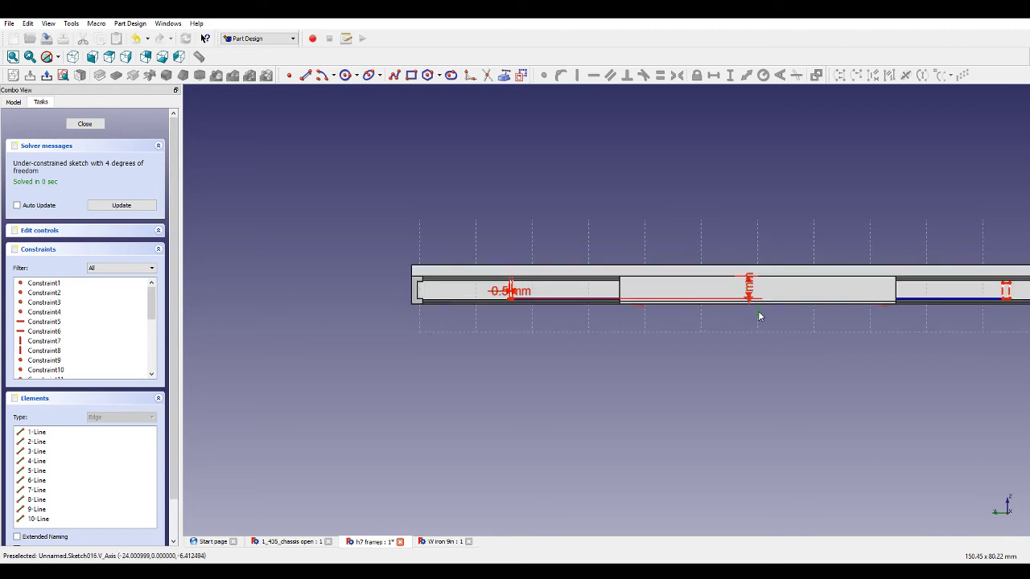
Set the horizontal distance from the bracing line's left end to the vertical axis to 43 mm.
{"action": "scroll", "coordinate": [554, 310], "scroll_direction": "up", "scroll_amount": 4}
{"action": "left_click", "coordinate": [463, 288]}
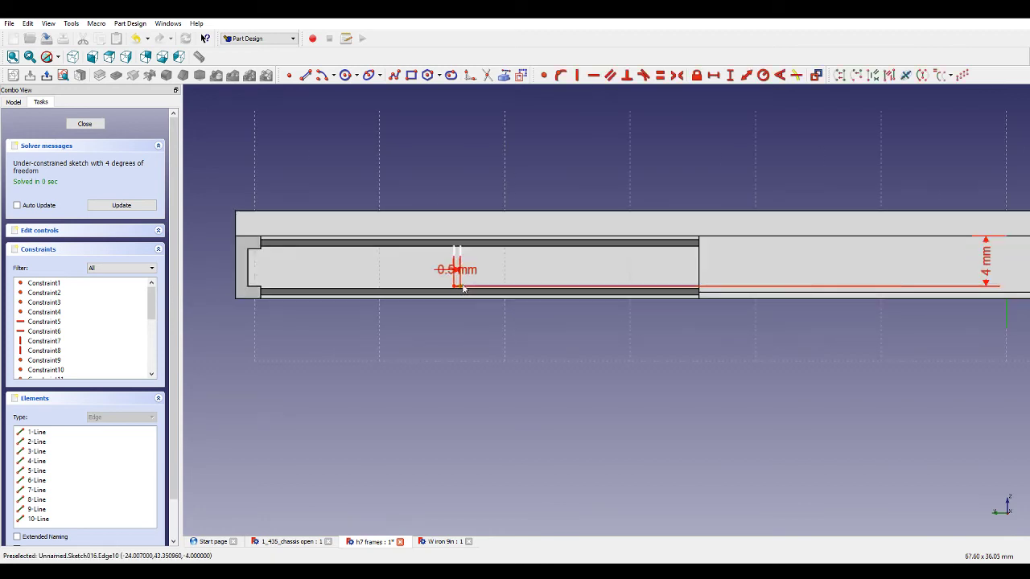
{"action": "left_click", "coordinate": [715, 75]}
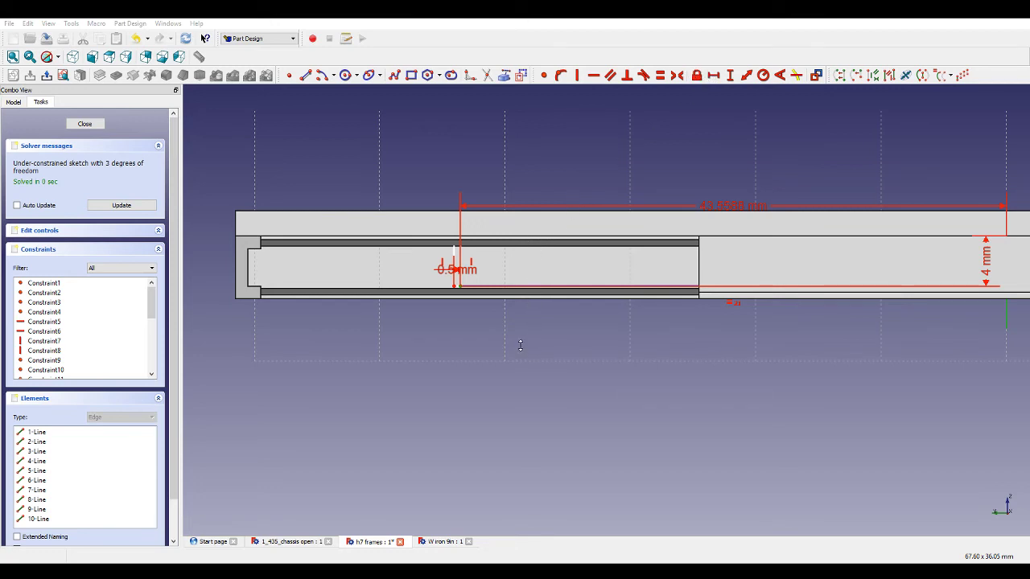
{"action": "scroll", "coordinate": [485, 302], "scroll_direction": "down", "scroll_amount": 2}
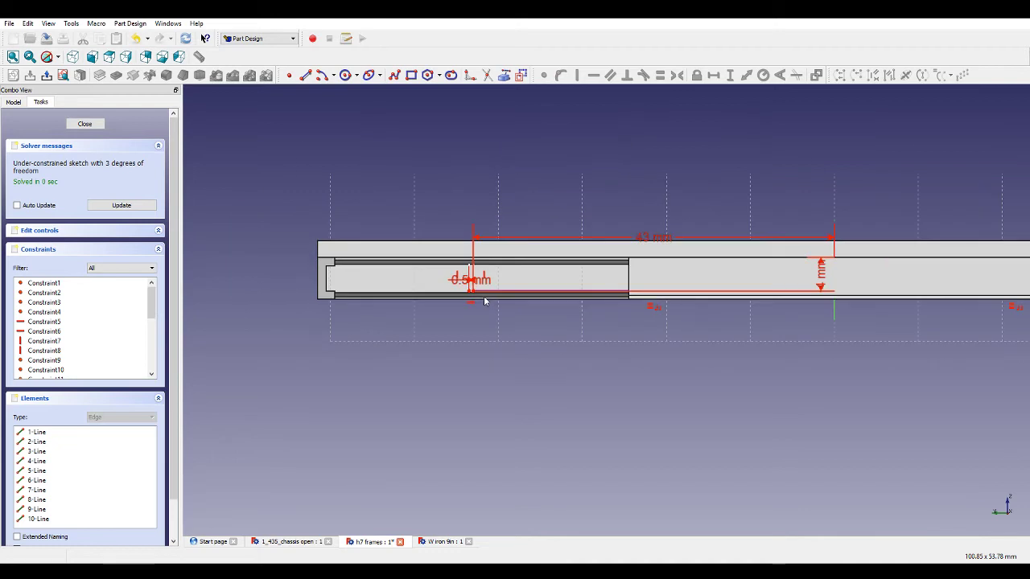
Apply an equality constraint between the right and left bracing line segments.
{"action": "scroll", "coordinate": [475, 279], "scroll_direction": "down", "scroll_amount": 3}
{"action": "left_click", "coordinate": [864, 285]}
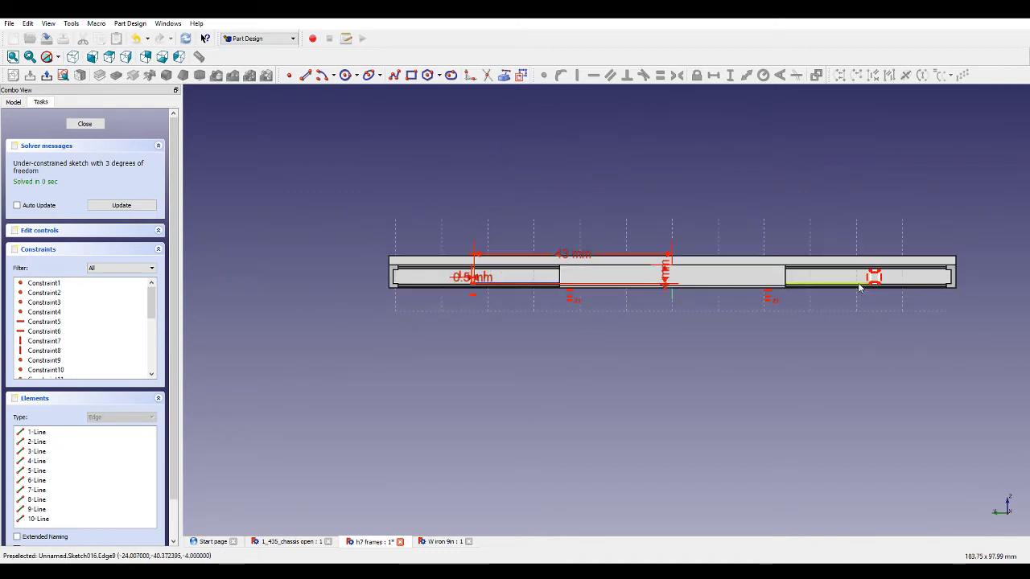
{"action": "scroll", "coordinate": [598, 293], "scroll_direction": "up", "scroll_amount": 2}
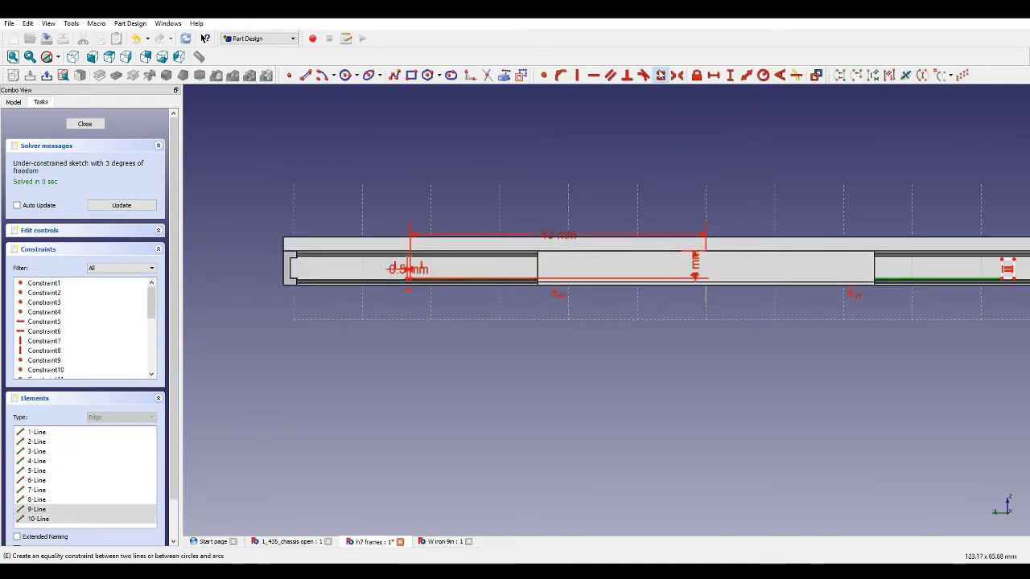
{"action": "left_click", "coordinate": [659, 75]}
{"action": "scroll", "coordinate": [319, 279], "scroll_direction": "up", "scroll_amount": 6}
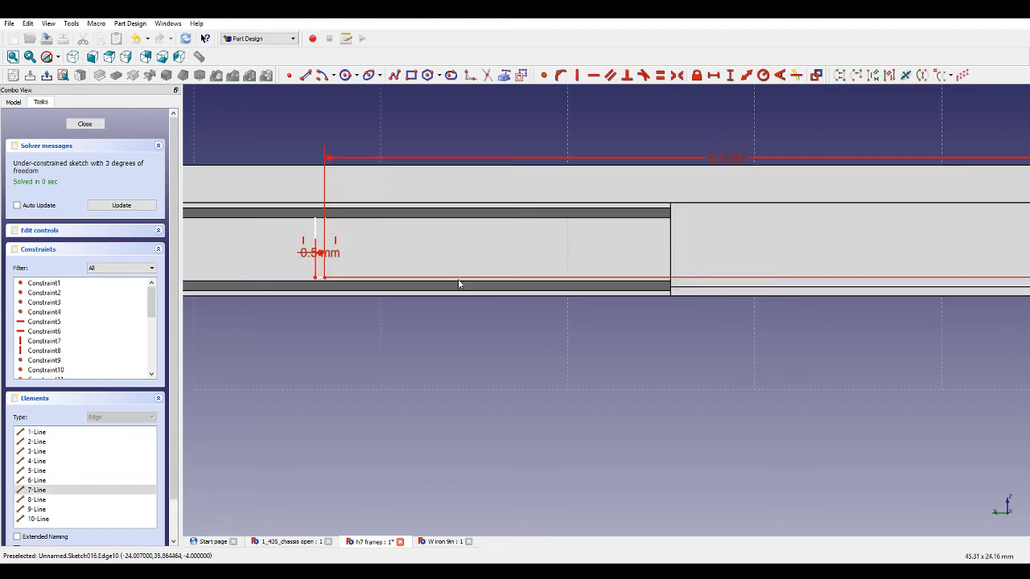
{"action": "left_click", "coordinate": [319, 278]}
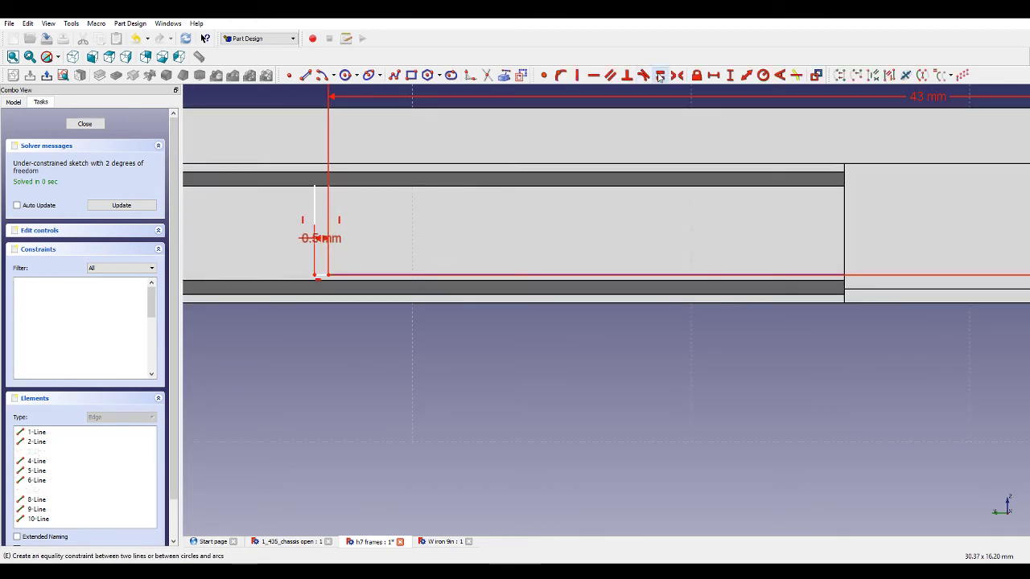
{"action": "scroll", "coordinate": [329, 203], "scroll_direction": "down", "scroll_amount": 5}
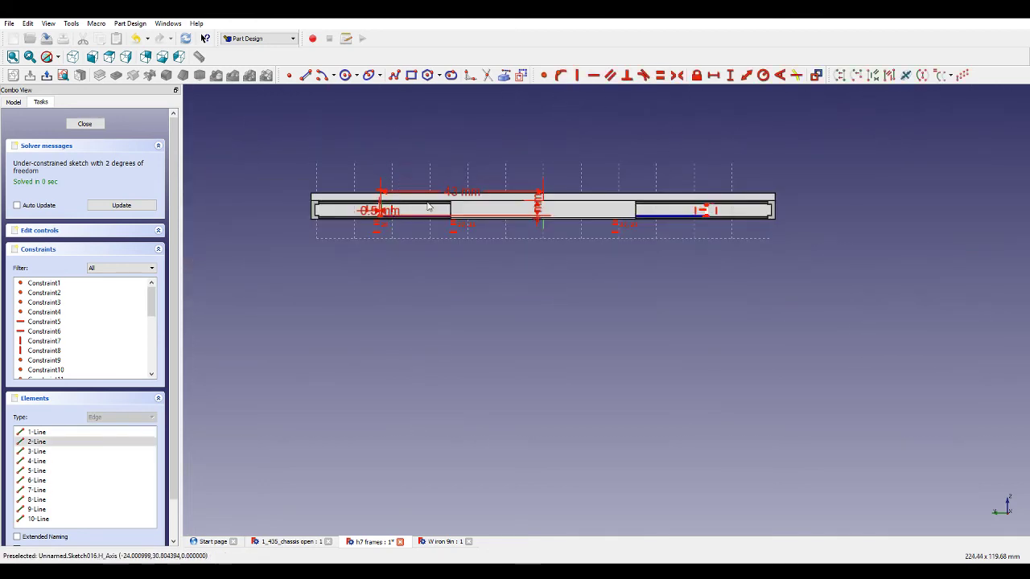
Attach the right bracing segment's end to the frame rail edge with a point-on-object constraint.
{"action": "scroll", "coordinate": [680, 209], "scroll_direction": "up", "scroll_amount": 5}
{"action": "left_click", "coordinate": [808, 231]}
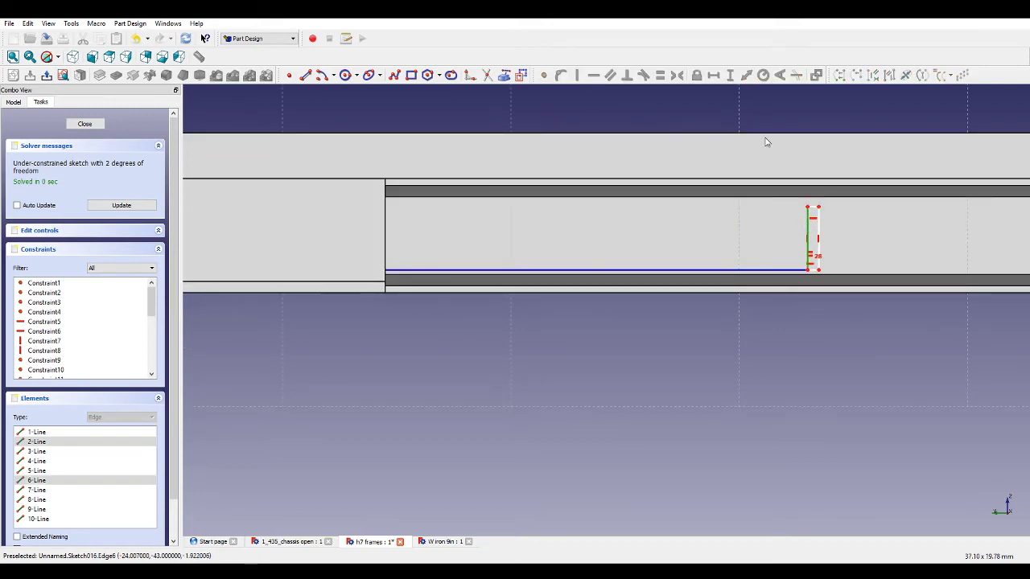
{"action": "left_click", "coordinate": [809, 233]}
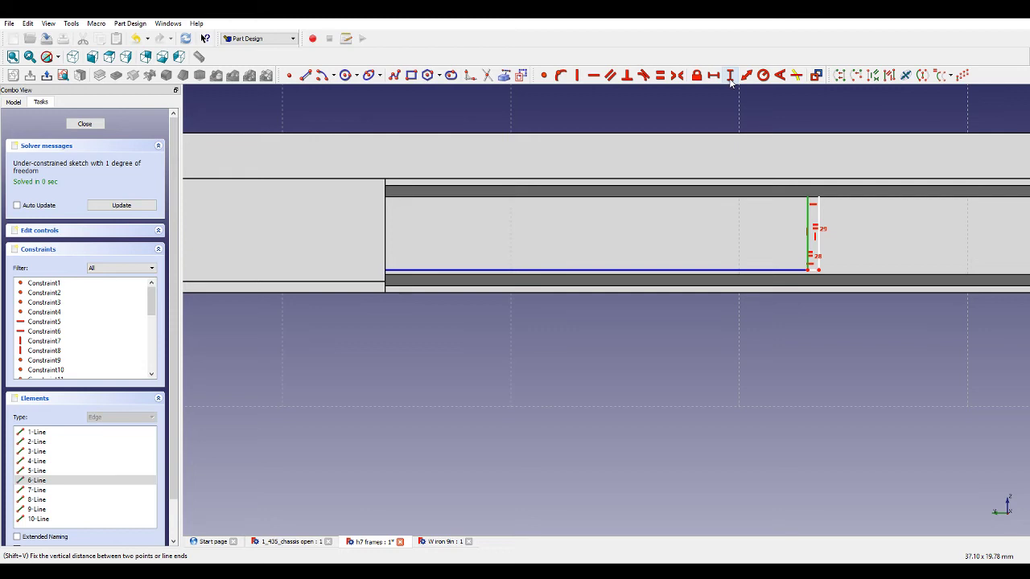
{"action": "scroll", "coordinate": [732, 160], "scroll_direction": "down", "scroll_amount": 6}
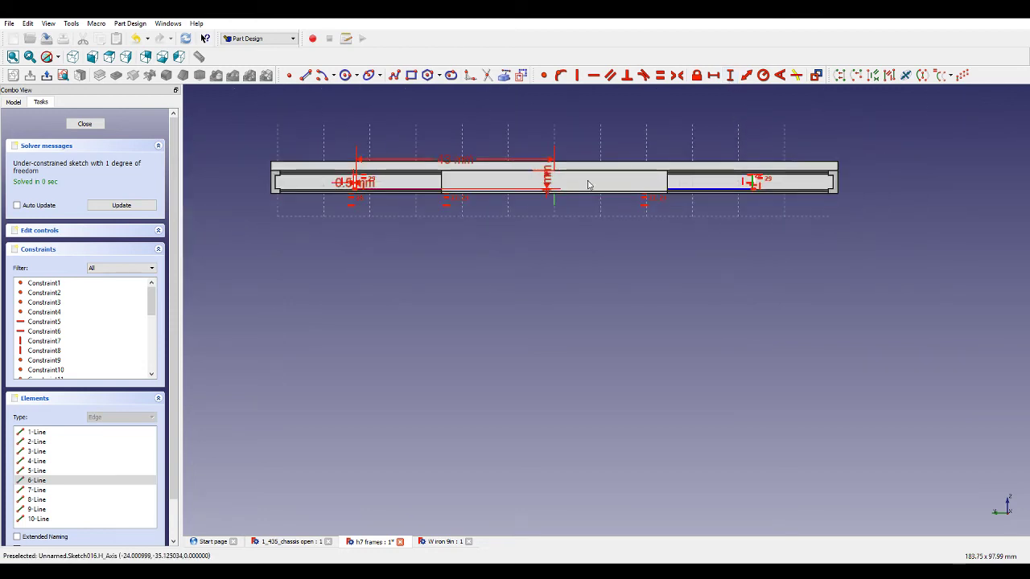
{"action": "scroll", "coordinate": [370, 182], "scroll_direction": "up", "scroll_amount": 5}
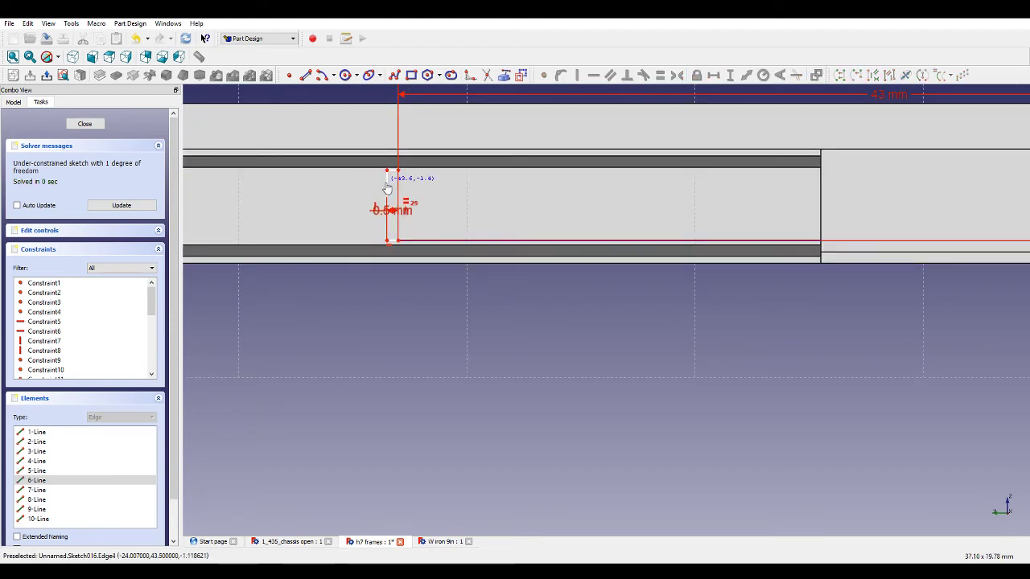
{"action": "scroll", "coordinate": [378, 182], "scroll_direction": "down", "scroll_amount": 4}
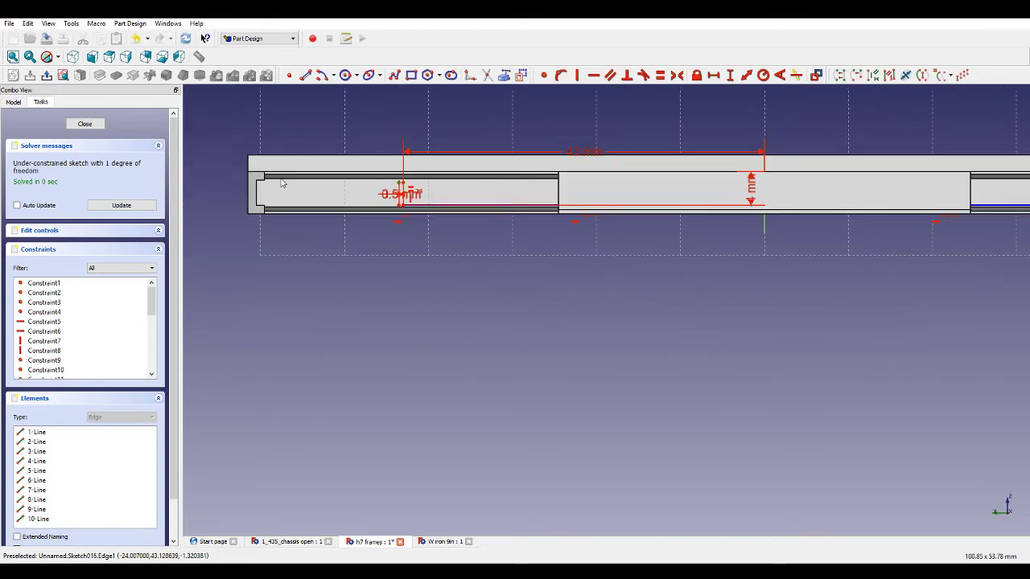
{"action": "scroll", "coordinate": [238, 174], "scroll_direction": "up", "scroll_amount": 5}
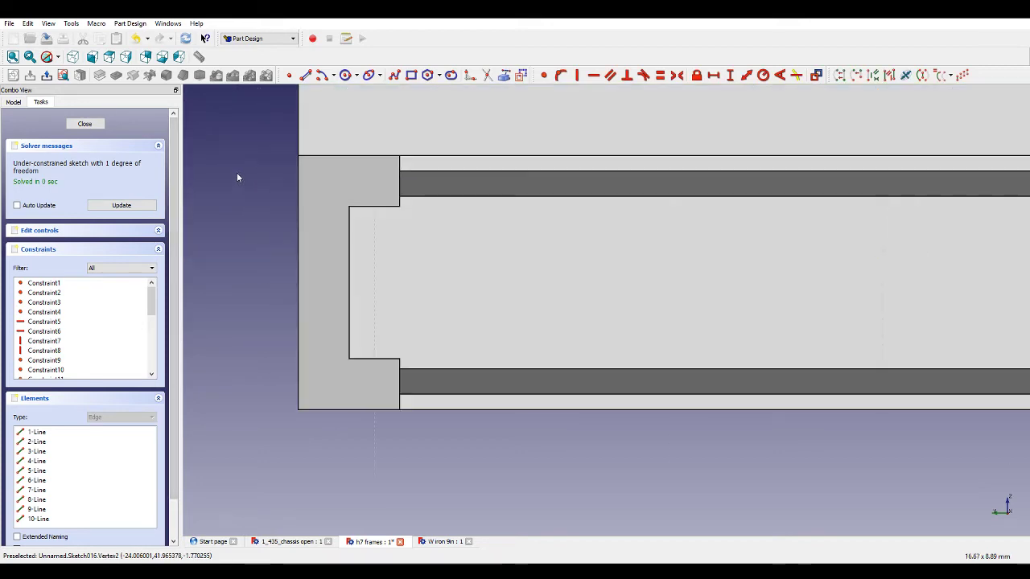
{"action": "scroll", "coordinate": [563, 172], "scroll_direction": "down", "scroll_amount": 5}
{"action": "scroll", "coordinate": [556, 201], "scroll_direction": "up", "scroll_amount": 6}
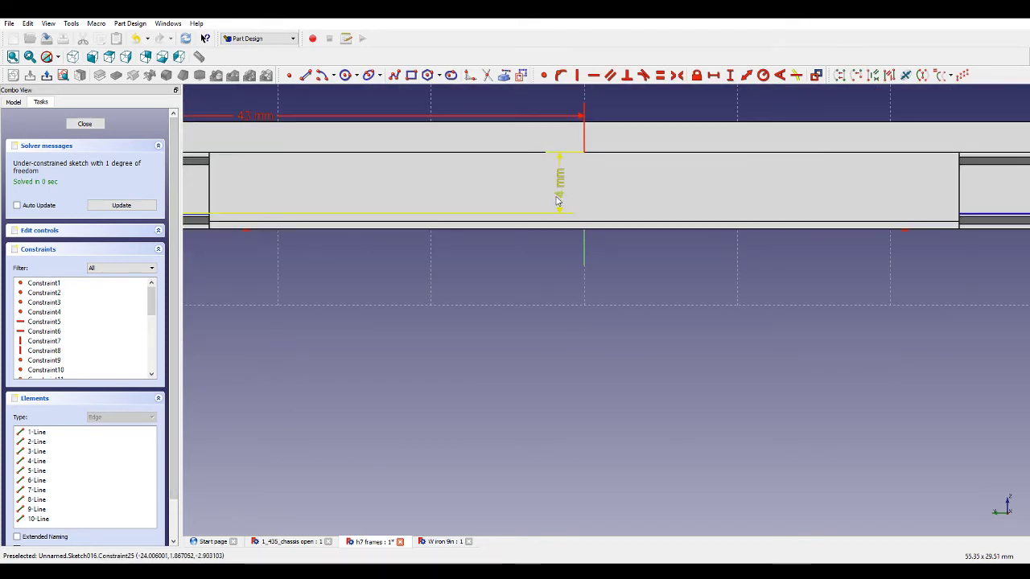
{"action": "scroll", "coordinate": [556, 201], "scroll_direction": "down", "scroll_amount": 6}
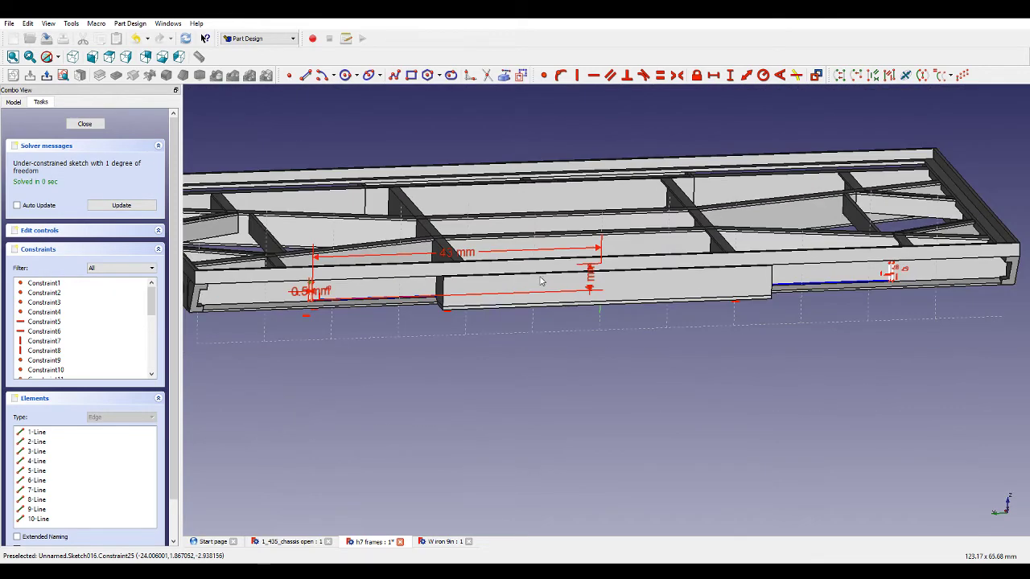
{"action": "scroll", "coordinate": [540, 280], "scroll_direction": "down", "scroll_amount": 2}
{"action": "scroll", "coordinate": [435, 282], "scroll_direction": "up", "scroll_amount": 5}
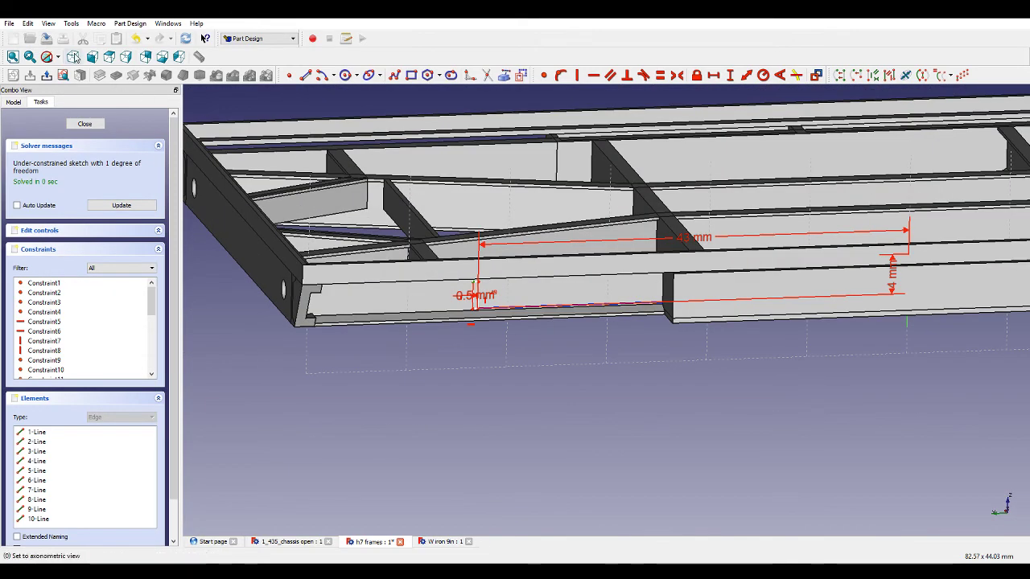
{"action": "left_click", "coordinate": [70, 108]}
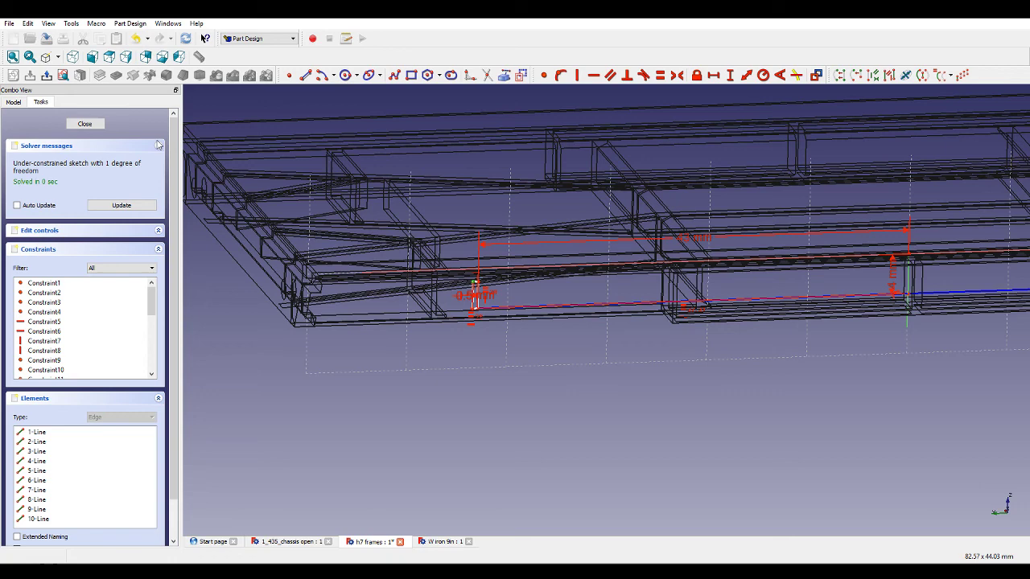
{"action": "left_click", "coordinate": [455, 268]}
{"action": "left_click", "coordinate": [562, 78]}
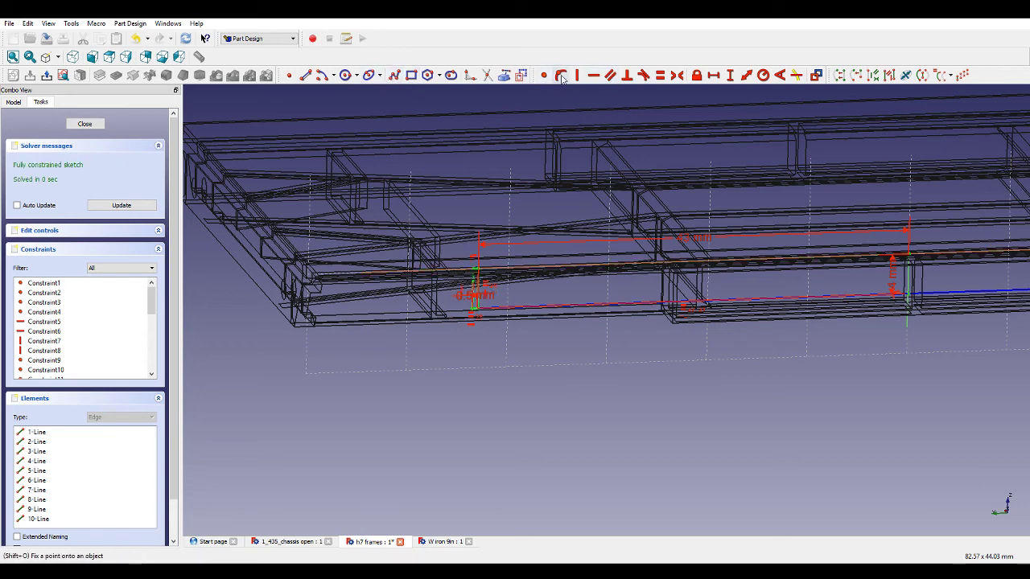
Close Sketch016 and pad it 4 mm into bracing plates.
{"action": "scroll", "coordinate": [506, 227], "scroll_direction": "down", "scroll_amount": 4}
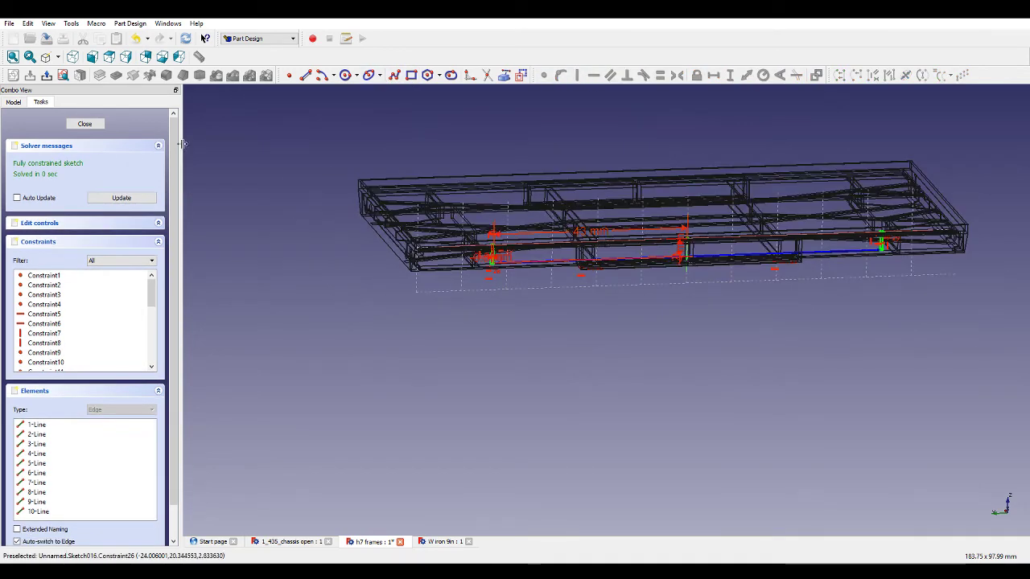
{"action": "left_click", "coordinate": [84, 123]}
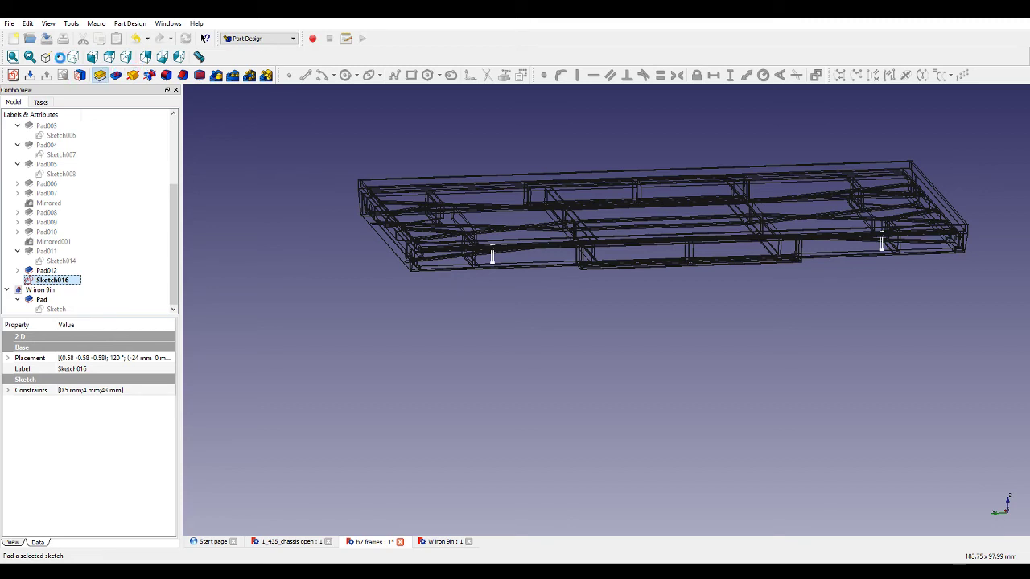
{"action": "left_click", "coordinate": [100, 75]}
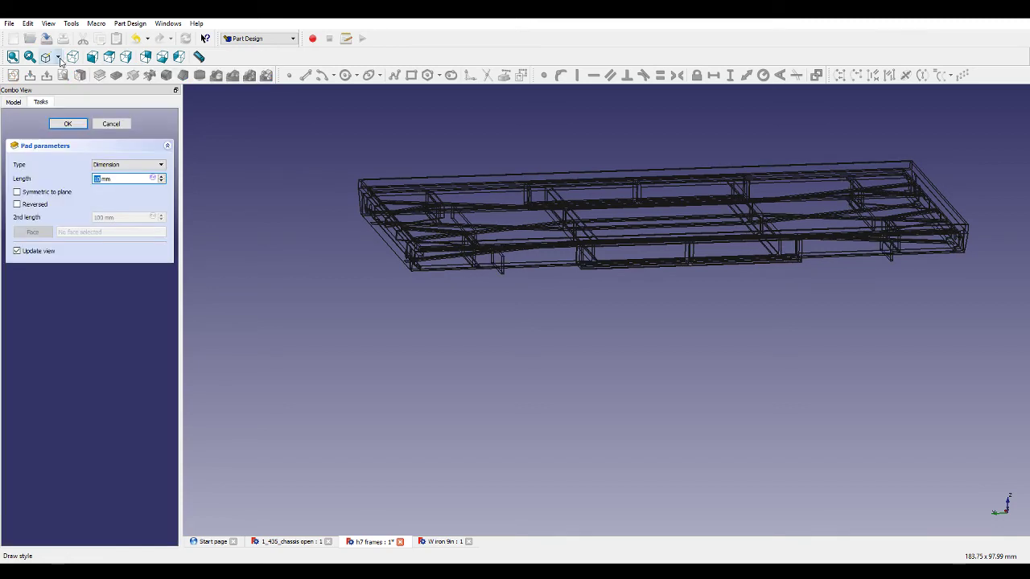
{"action": "left_click", "coordinate": [60, 60]}
{"action": "left_click", "coordinate": [74, 73]}
{"action": "middle_click_drag", "start_coordinate": [623, 346], "coordinate": [676, 347]}
{"action": "scroll", "coordinate": [575, 249], "scroll_direction": "up", "scroll_amount": 6}
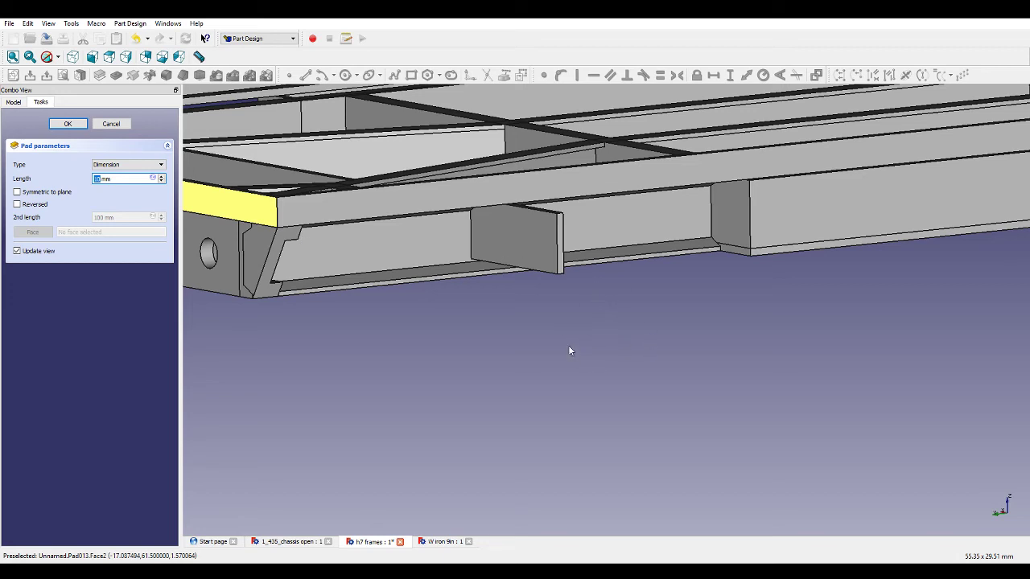
{"action": "type", "text": "4"}
{"action": "middle_click_drag", "start_coordinate": [561, 338], "coordinate": [621, 293]}
{"action": "scroll", "coordinate": [621, 293], "scroll_direction": "down", "scroll_amount": 5}
{"action": "scroll", "coordinate": [742, 198], "scroll_direction": "up", "scroll_amount": 8}
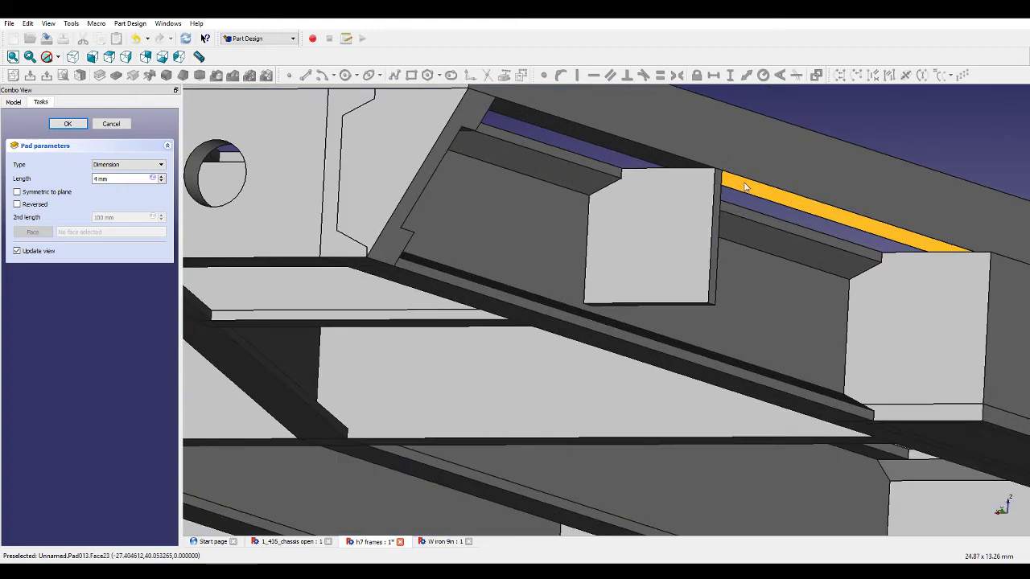
{"action": "scroll", "coordinate": [745, 187], "scroll_direction": "up", "scroll_amount": 2}
{"action": "scroll", "coordinate": [708, 193], "scroll_direction": "down", "scroll_amount": 7}
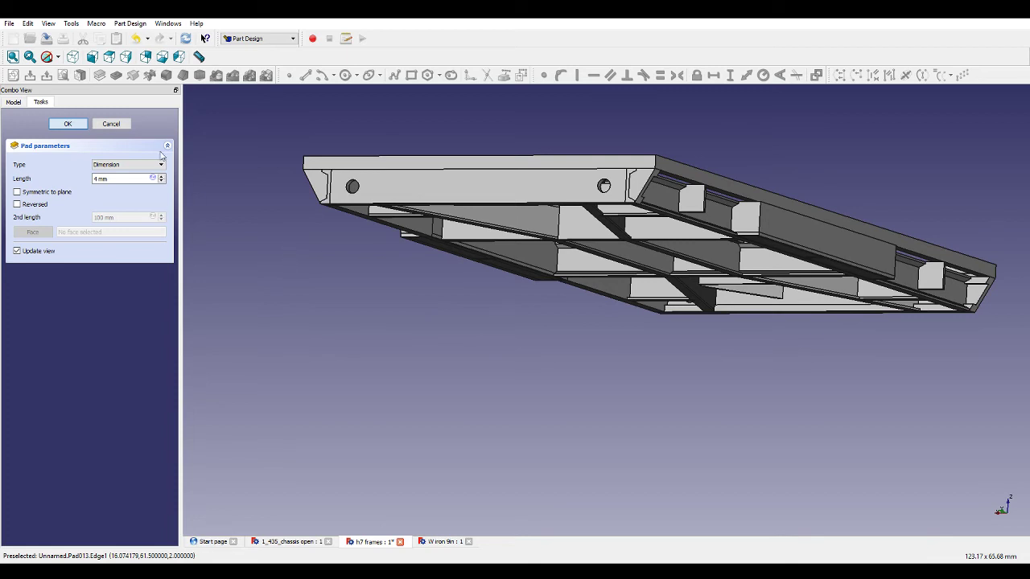
{"action": "key", "text": "Return"}
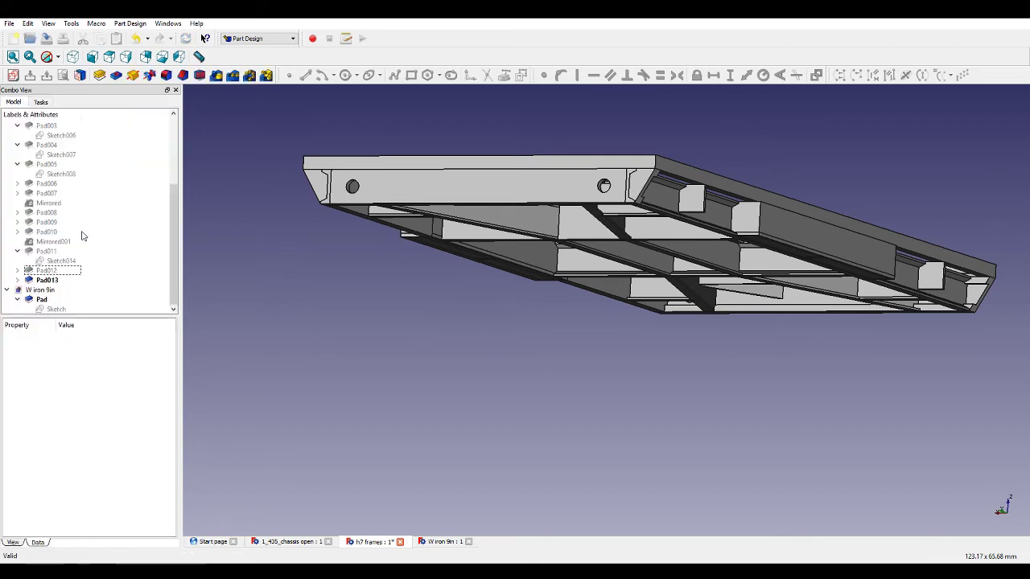
Try mirroring the new pad about the horizontal sketch axis, then cancel the mirror.
{"action": "left_click", "coordinate": [214, 78]}
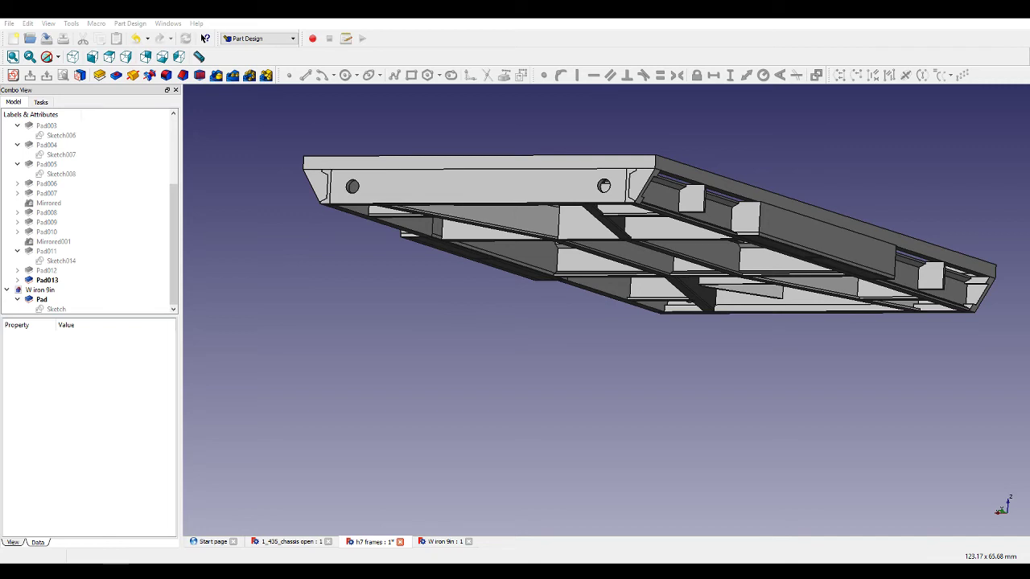
{"action": "left_click", "coordinate": [462, 317]}
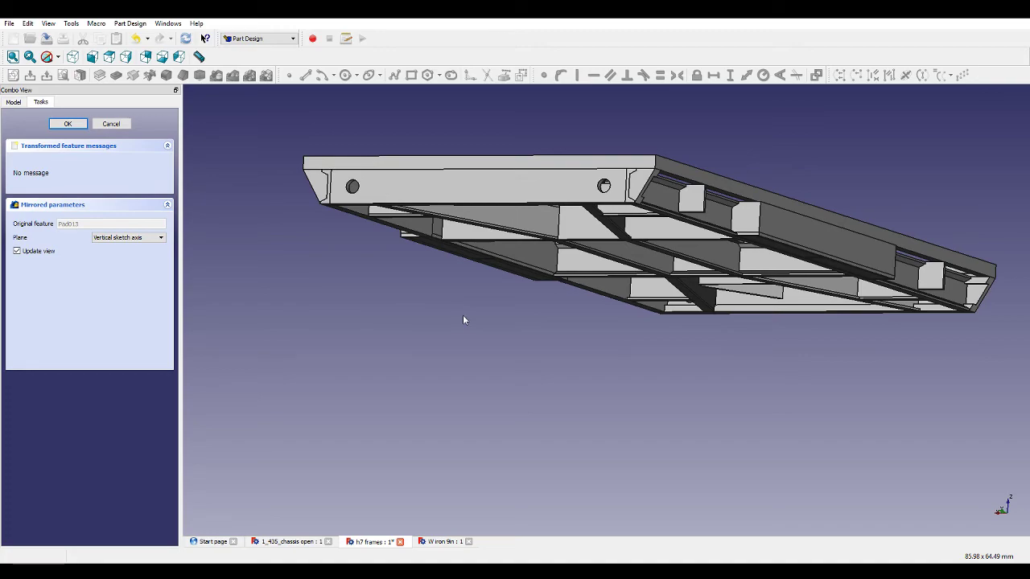
{"action": "middle_click_drag", "start_coordinate": [462, 315], "coordinate": [554, 279]}
{"action": "scroll", "coordinate": [301, 237], "scroll_direction": "down", "scroll_amount": 5}
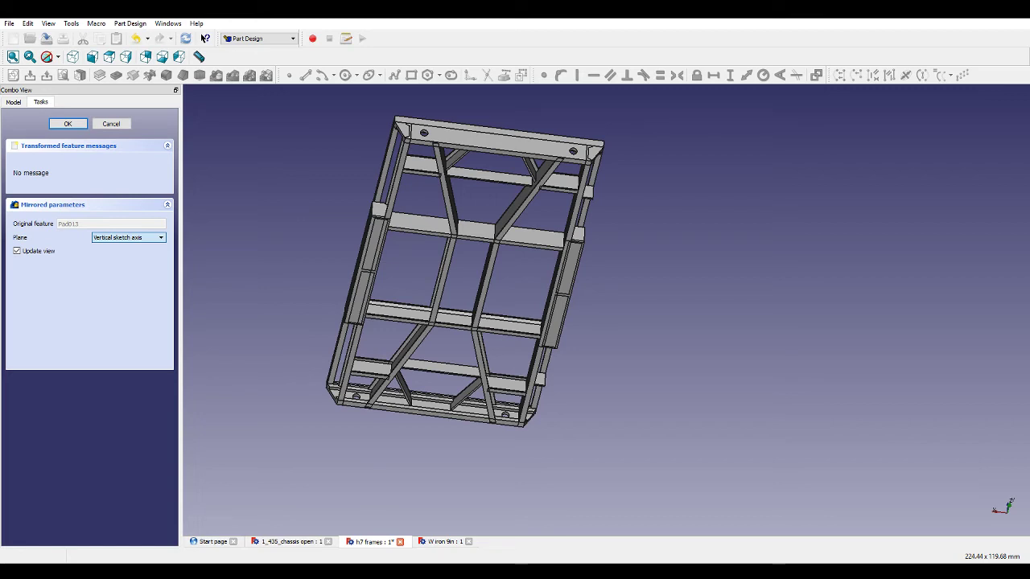
{"action": "key", "text": "Down"}
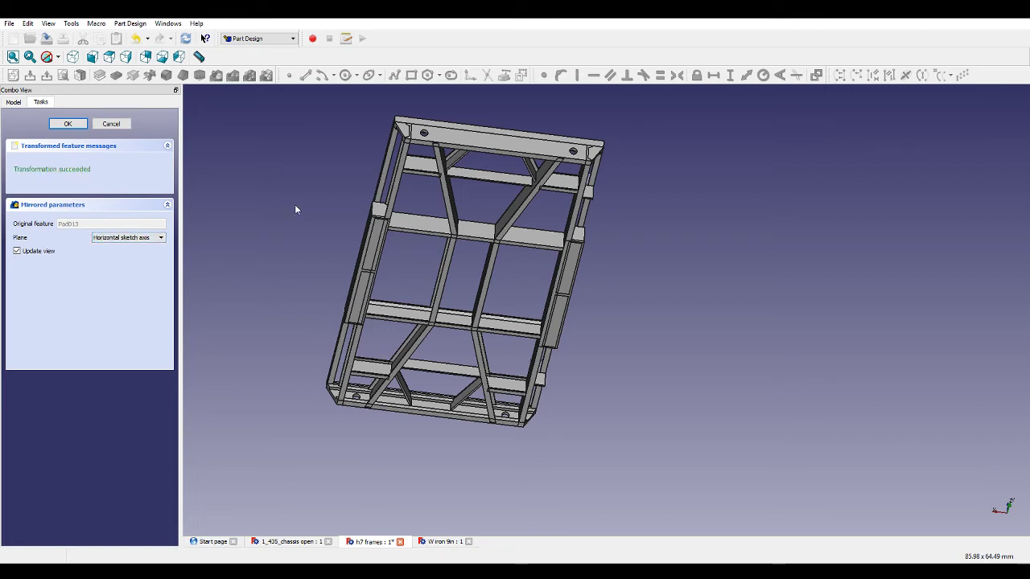
{"action": "mouse_move", "coordinate": [340, 184]}
{"action": "middle_mouse_down"}
{"action": "mouse_move", "coordinate": [232, 274]}
{"action": "mouse_move", "coordinate": [318, 315]}
{"action": "middle_mouse_up"}
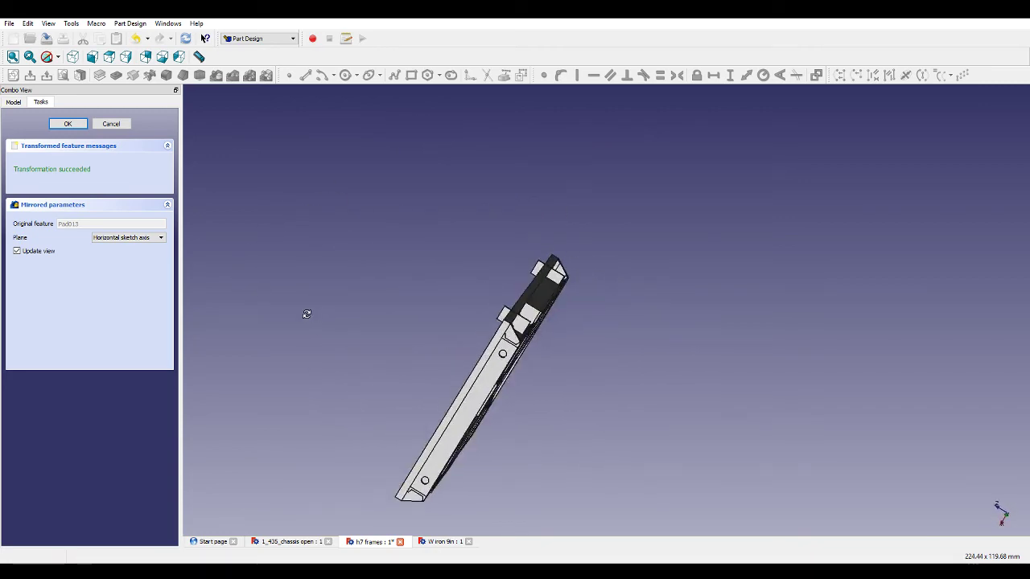
{"action": "left_click", "coordinate": [105, 126]}
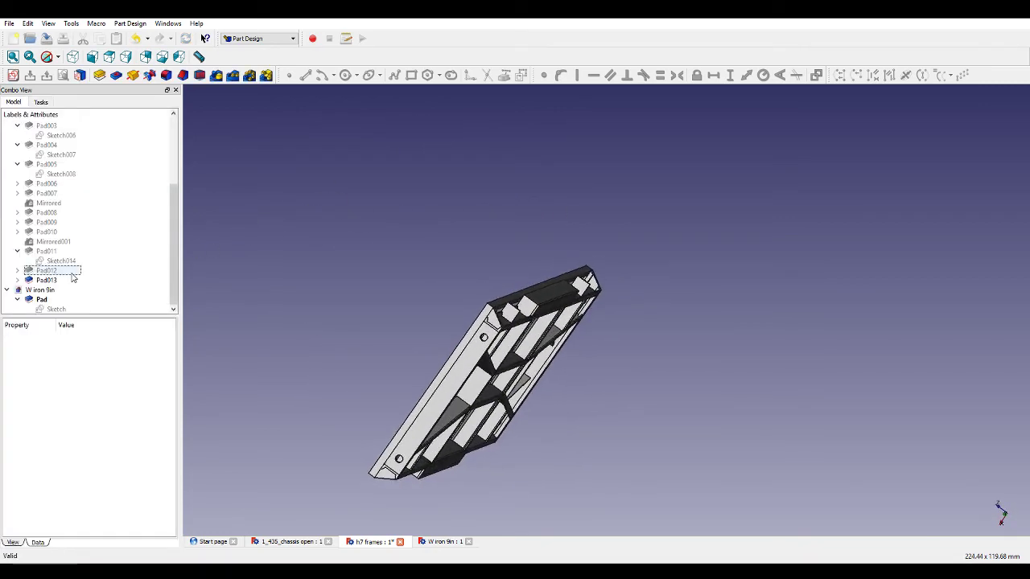
Open Sketch016 to review its constraints, then close it.
{"action": "double_click", "coordinate": [48, 291]}
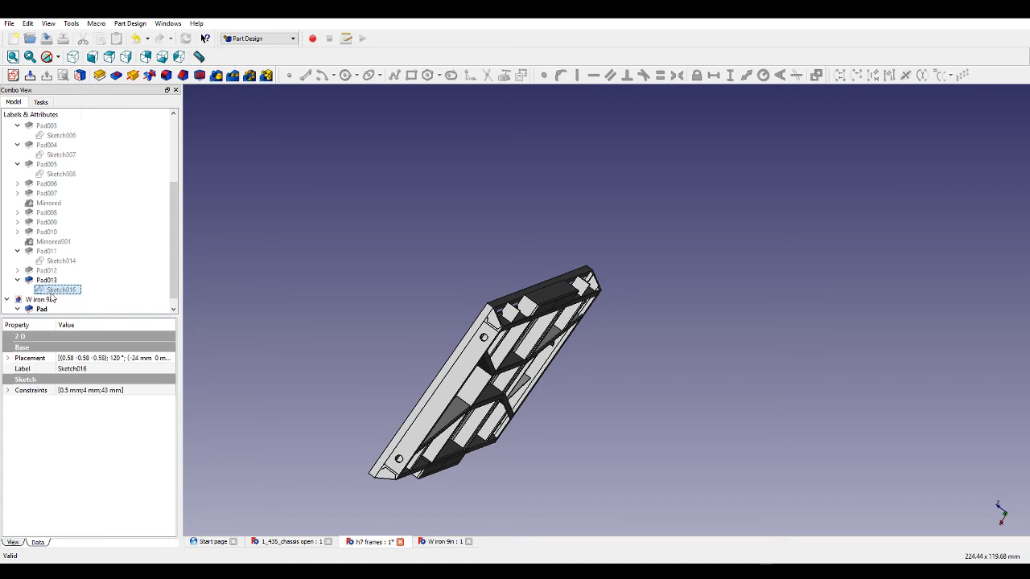
{"action": "scroll", "coordinate": [611, 277], "scroll_direction": "up", "scroll_amount": 3}
{"action": "scroll", "coordinate": [514, 187], "scroll_direction": "up", "scroll_amount": 3}
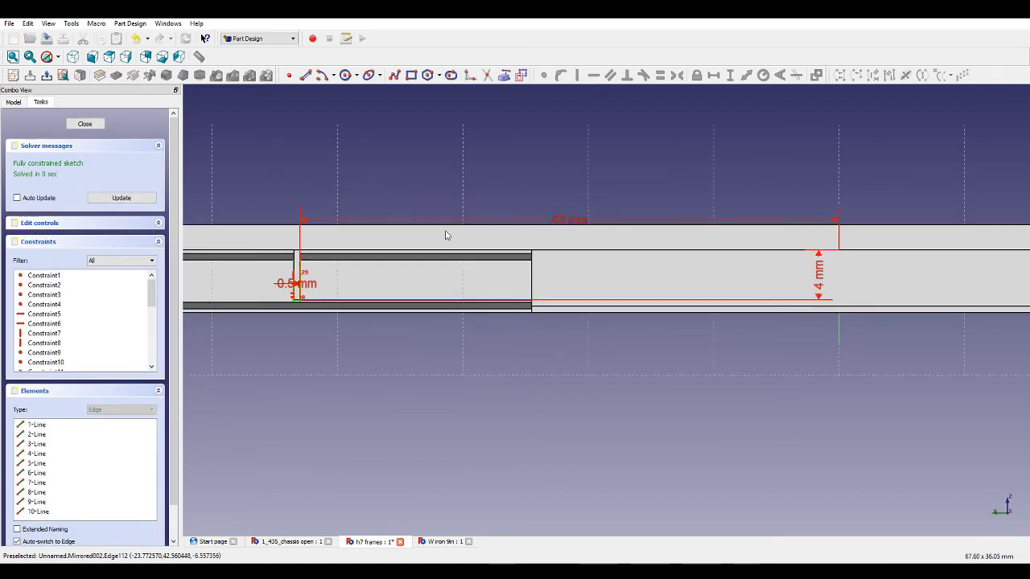
{"action": "scroll", "coordinate": [443, 233], "scroll_direction": "down", "scroll_amount": 4}
{"action": "left_click", "coordinate": [85, 123]}
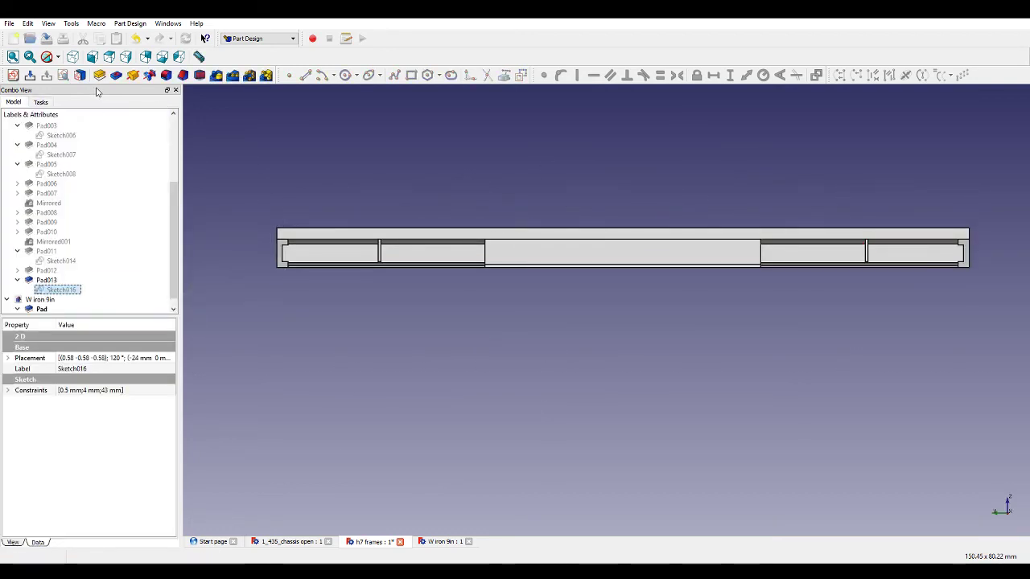
Start a new sketch on the face of the new bracing pad.
{"action": "mouse_move", "coordinate": [211, 220]}
{"action": "middle_mouse_down"}
{"action": "mouse_move", "coordinate": [657, 258]}
{"action": "mouse_move", "coordinate": [689, 288]}
{"action": "middle_mouse_up"}
{"action": "left_click", "coordinate": [727, 274]}
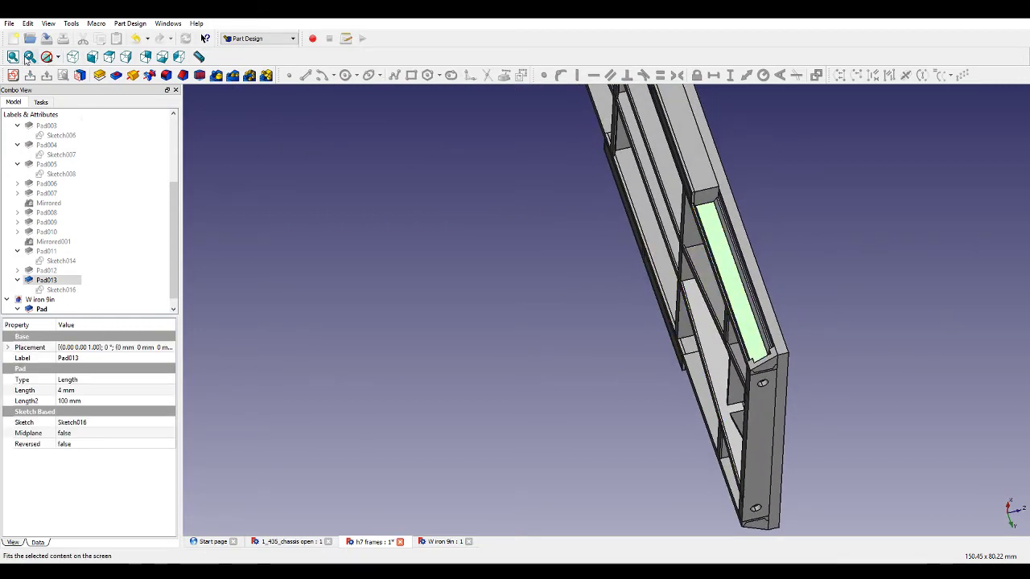
{"action": "left_click", "coordinate": [13, 75]}
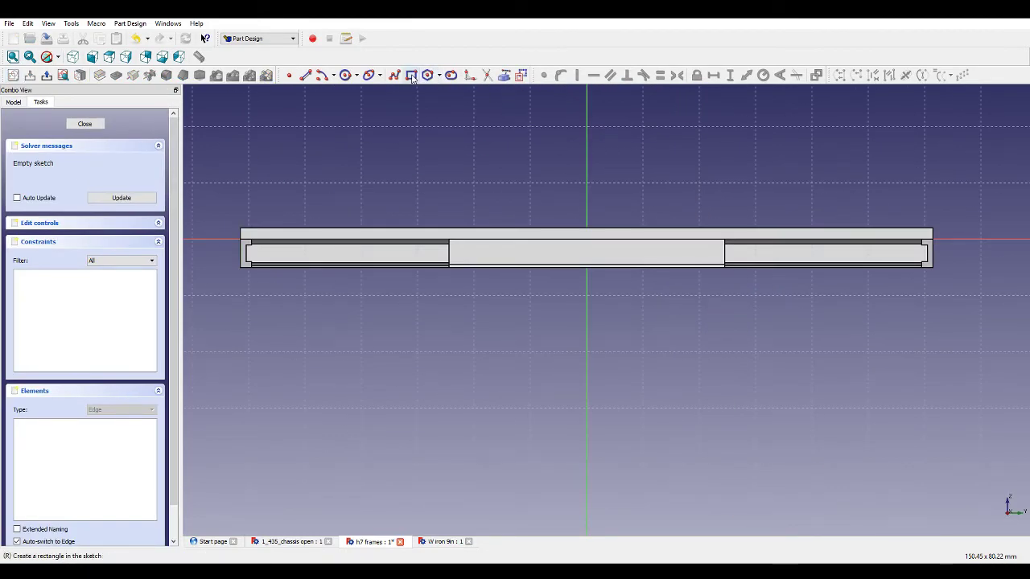
Draw two small vertical rectangles just beyond the left and right ends of the frame.
{"action": "left_click", "coordinate": [411, 75]}
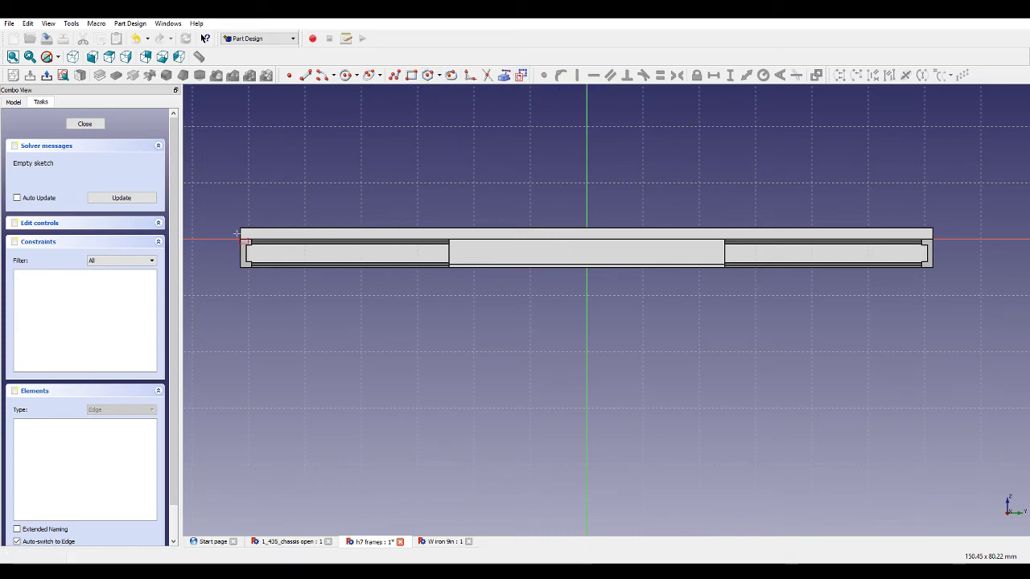
{"action": "left_click", "coordinate": [213, 240]}
{"action": "left_click", "coordinate": [220, 269]}
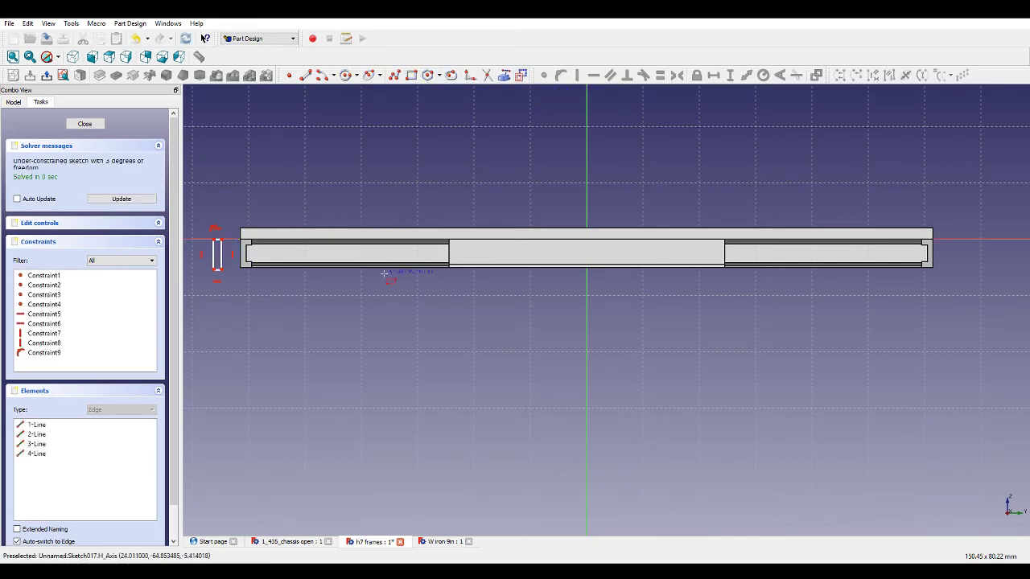
{"action": "left_click", "coordinate": [949, 239]}
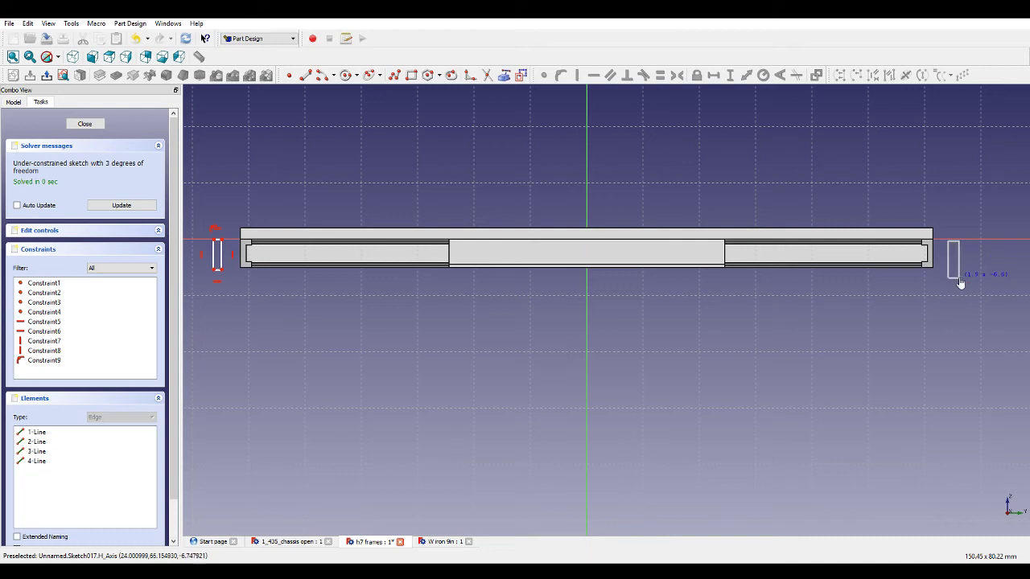
{"action": "left_click", "coordinate": [957, 277]}
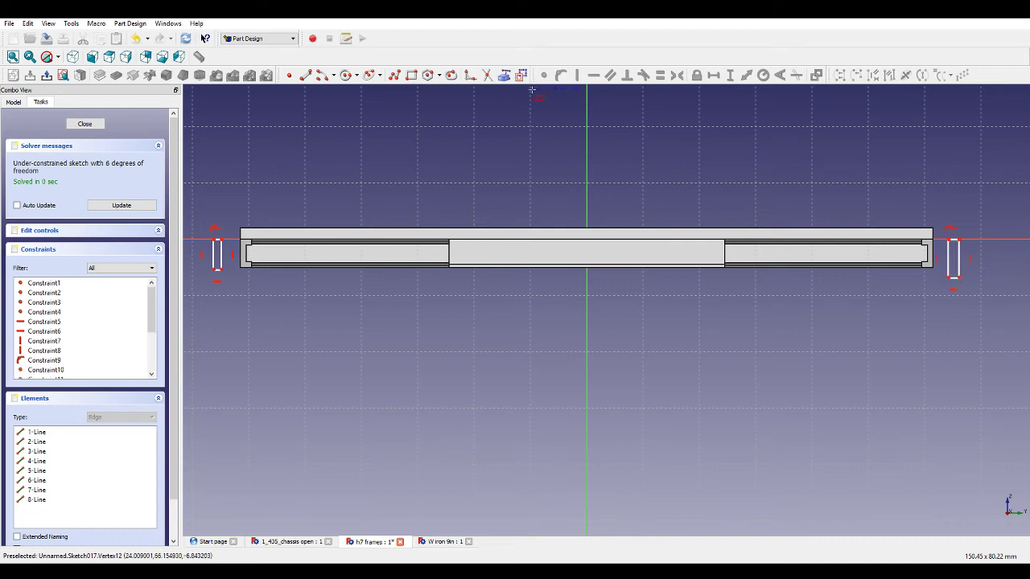
Draw a two-segment polyline from the left rectangle's bottom corner through the vertical axis to the right rectangle's bottom corner.
{"action": "left_click", "coordinate": [392, 76]}
{"action": "left_click", "coordinate": [220, 268]}
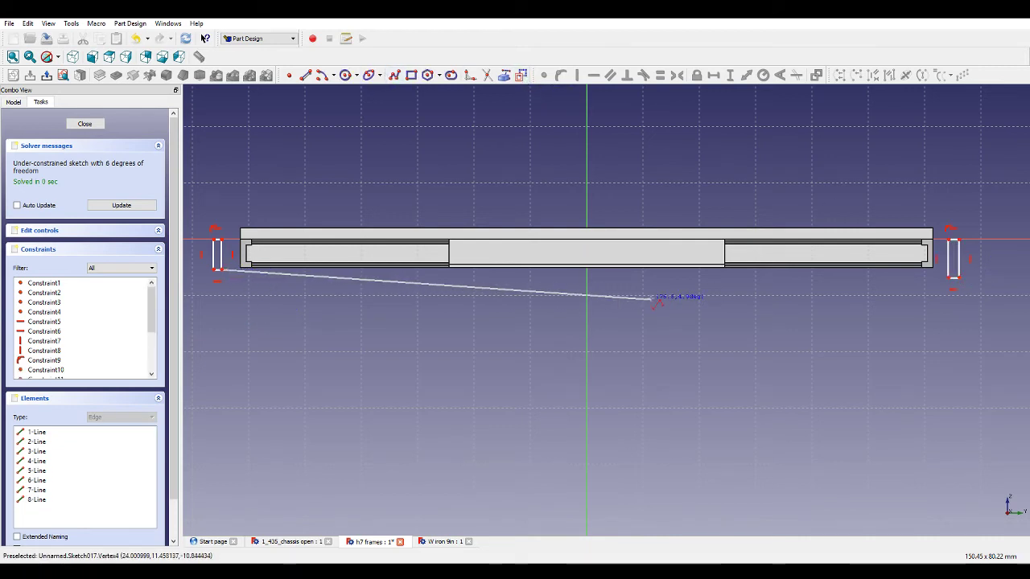
{"action": "left_click", "coordinate": [586, 280]}
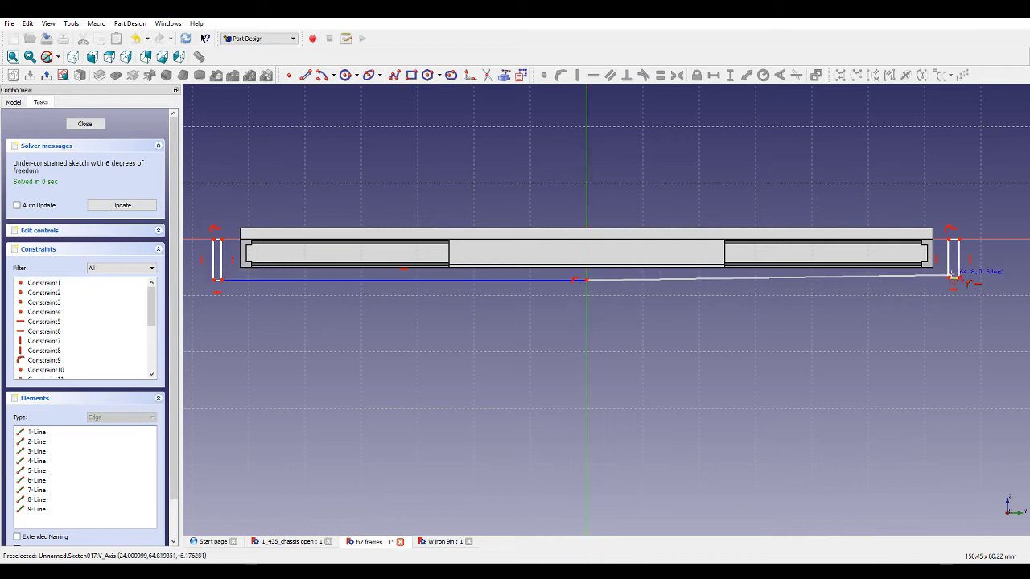
{"action": "left_click", "coordinate": [953, 280]}
{"action": "right_click", "coordinate": [857, 333]}
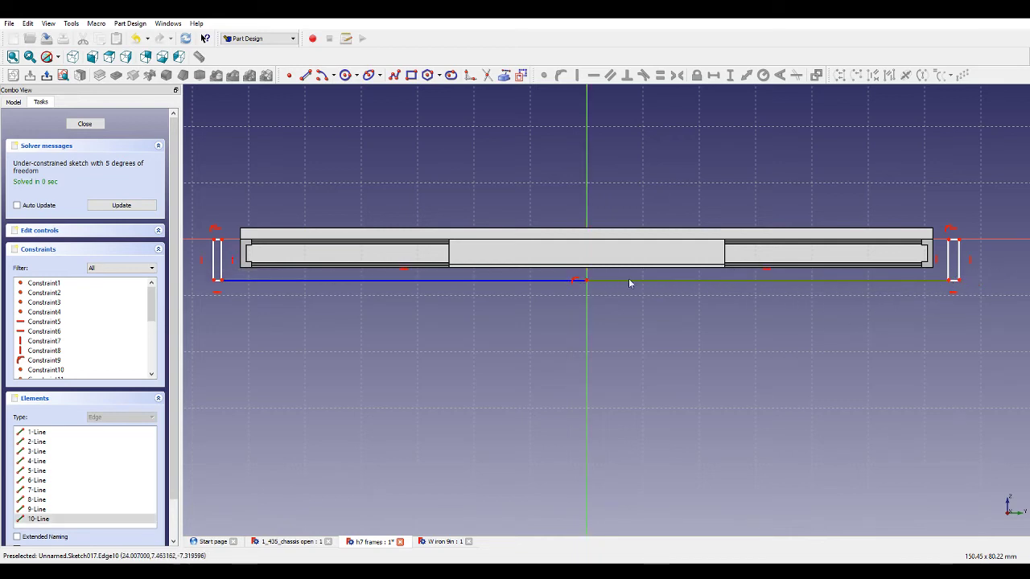
Make the two polyline segments equal in length.
{"action": "left_click", "coordinate": [554, 280]}
{"action": "left_click", "coordinate": [595, 283]}
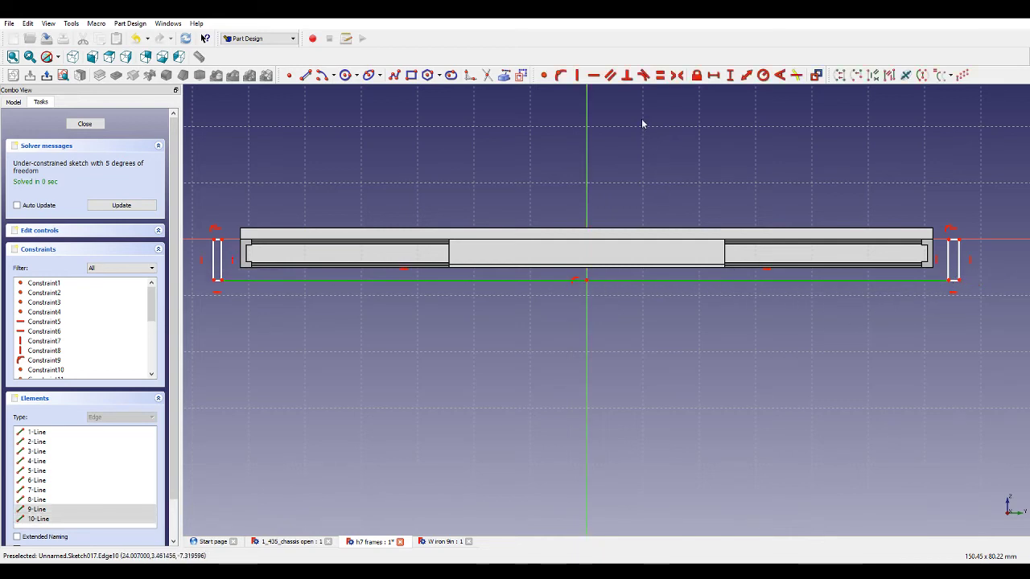
{"action": "left_click", "coordinate": [660, 75]}
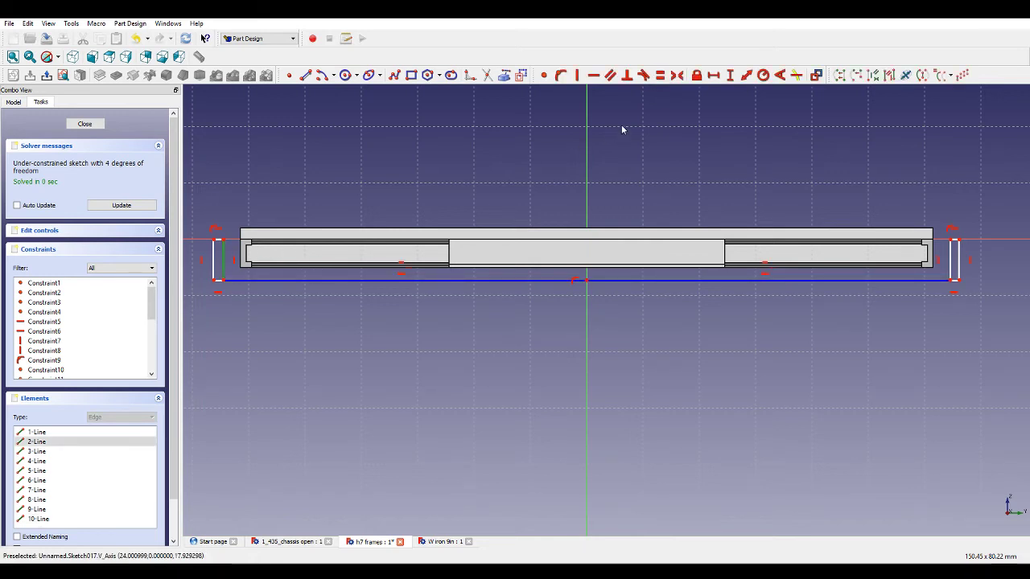
Make the bottom edges of the two small rectangles equal.
{"action": "left_click", "coordinate": [218, 286]}
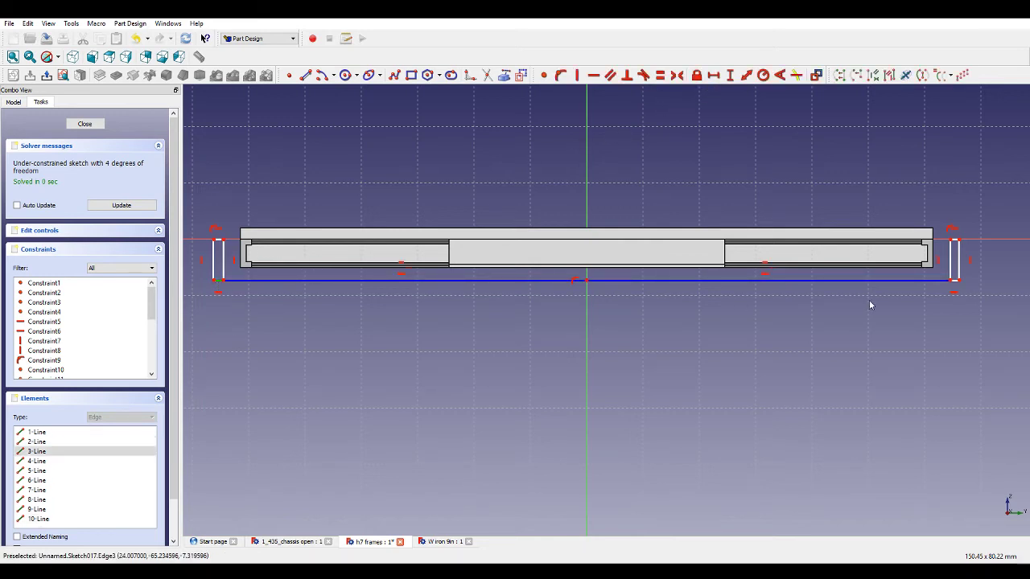
{"action": "left_click", "coordinate": [953, 287]}
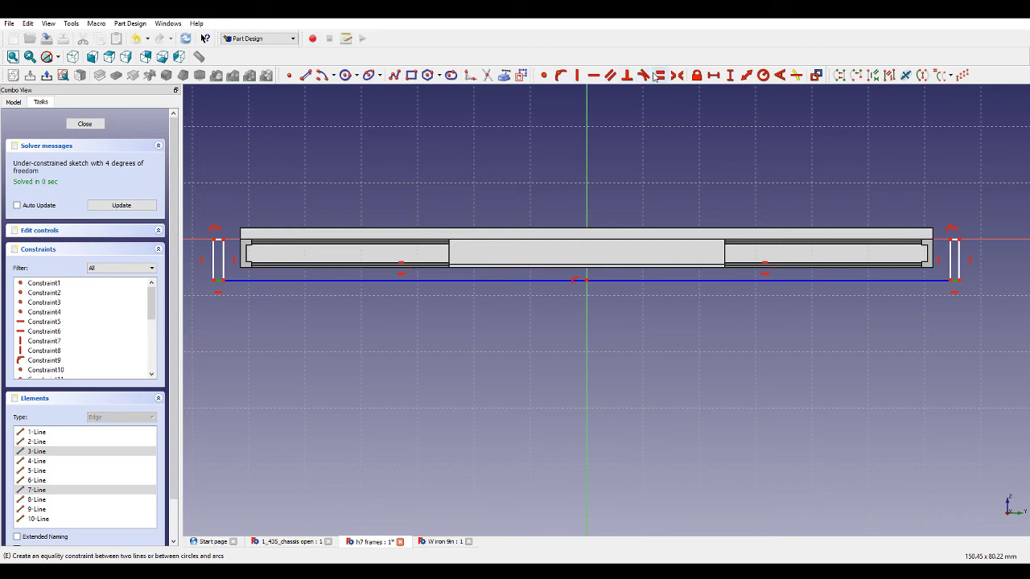
{"action": "left_click", "coordinate": [659, 74]}
Set the left rectangle's width to 0.5 mm with a horizontal distance constraint.
{"action": "left_click", "coordinate": [218, 287]}
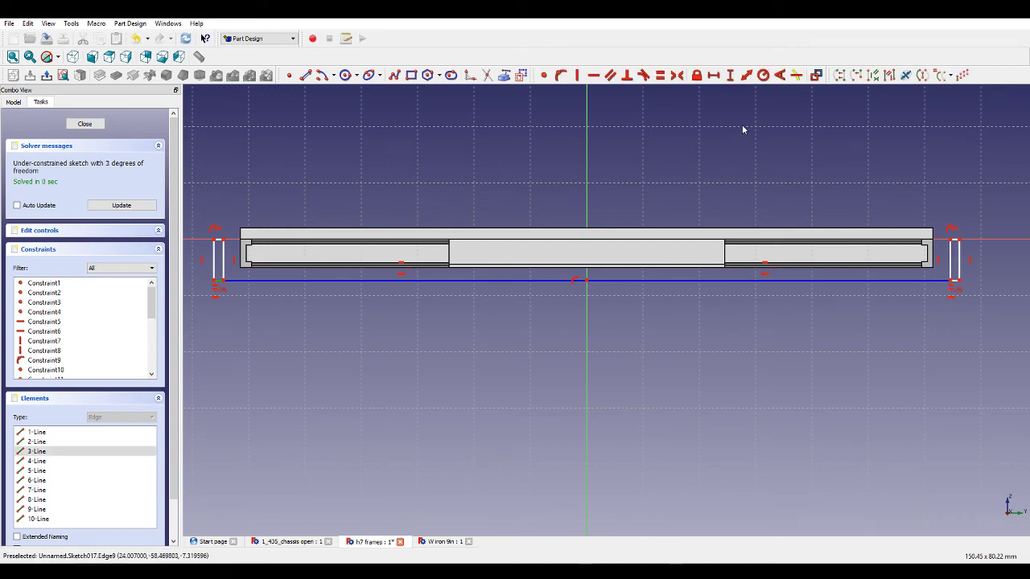
{"action": "left_click", "coordinate": [712, 76]}
{"action": "type", "text": "0.5"}
{"action": "key", "text": "Return"}
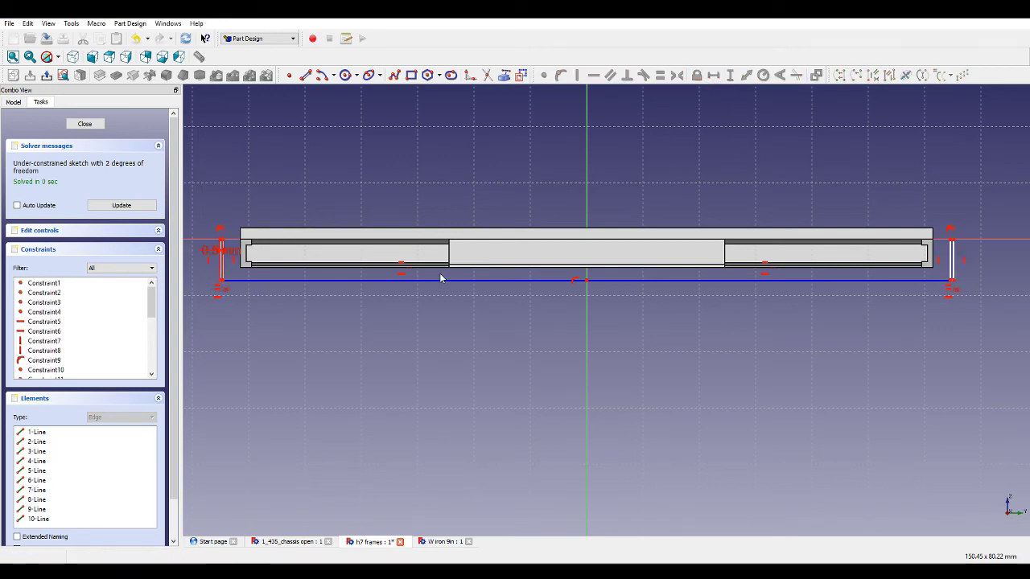
Set the left rectangle's height to 4 mm with a vertical distance constraint.
{"action": "left_click", "coordinate": [223, 268]}
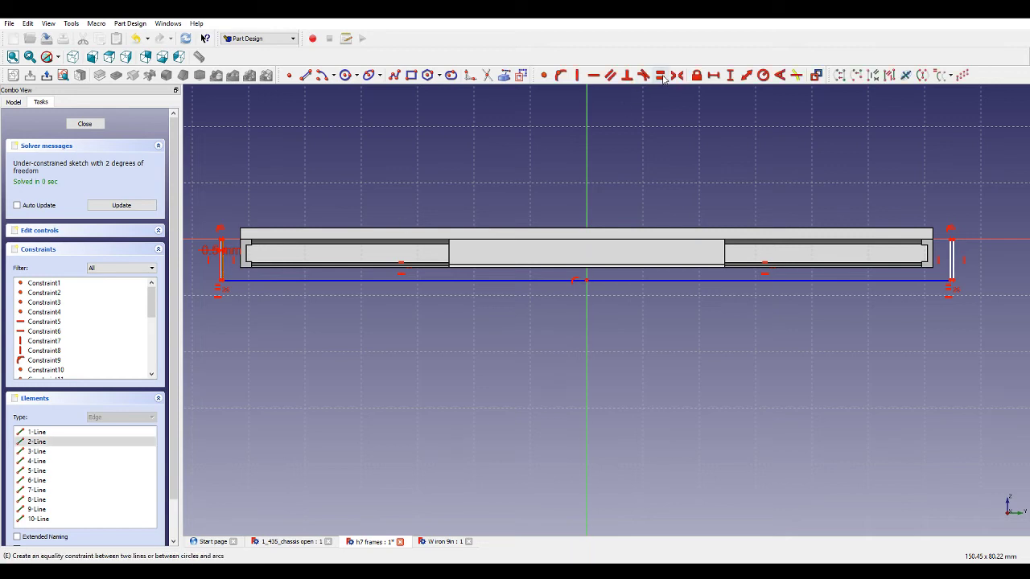
{"action": "left_click", "coordinate": [730, 77]}
{"action": "type", "text": "4"}
{"action": "key", "text": "Return"}
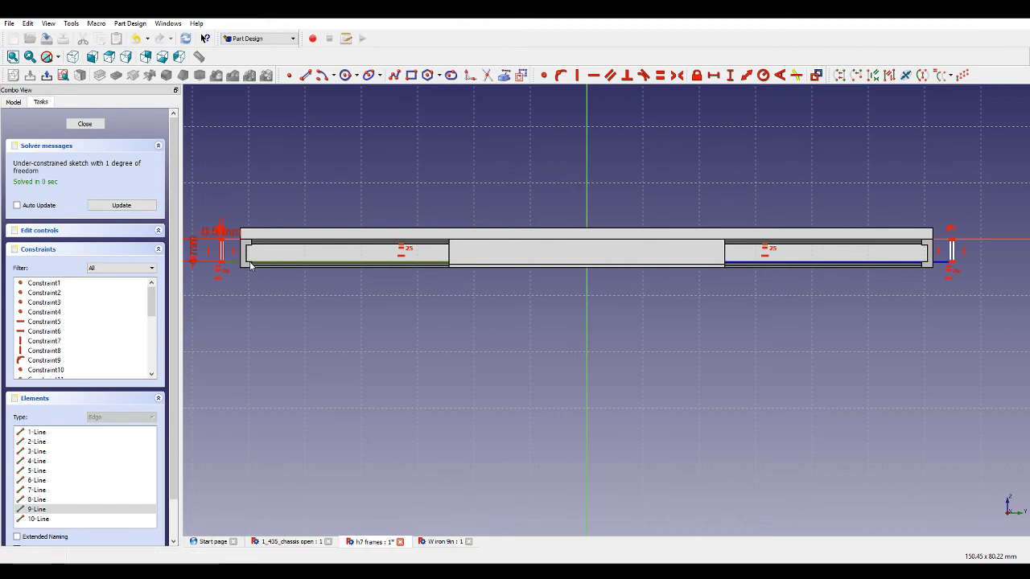
Constrain the horizontal distance from the left rectangle to the vertical axis to 43 mm.
{"action": "left_click", "coordinate": [250, 265]}
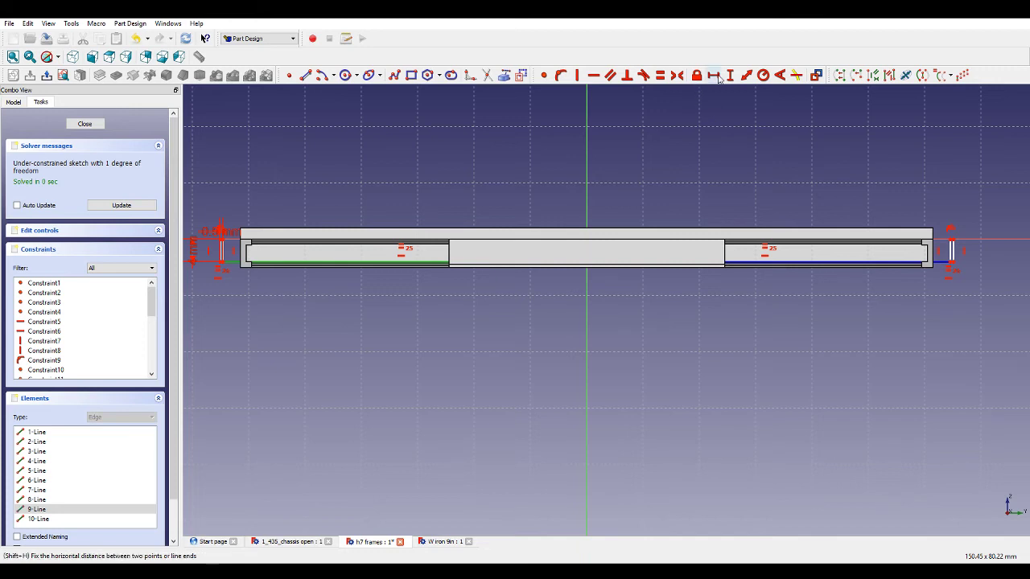
{"action": "left_click", "coordinate": [712, 74]}
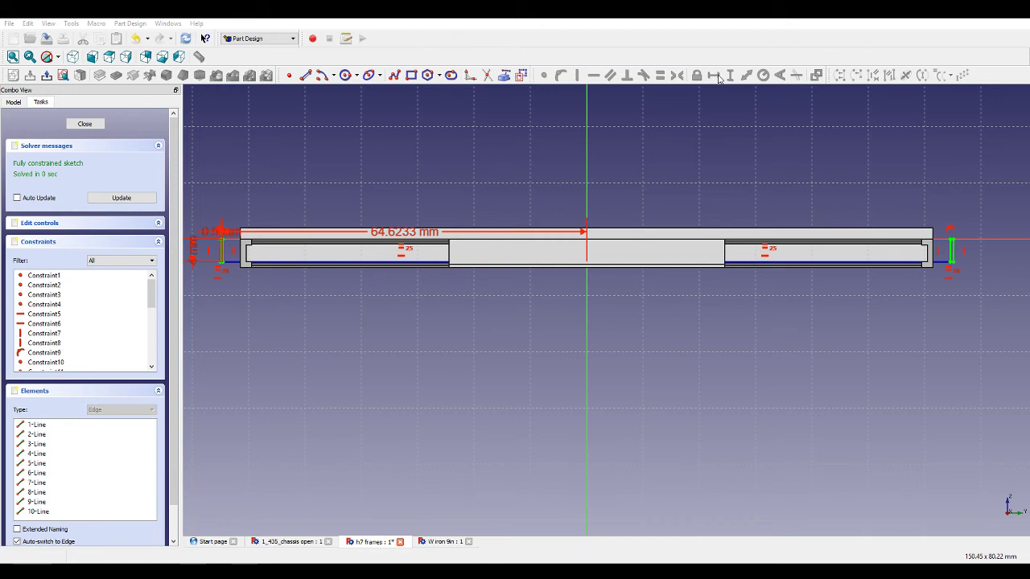
{"action": "key", "text": "Return"}
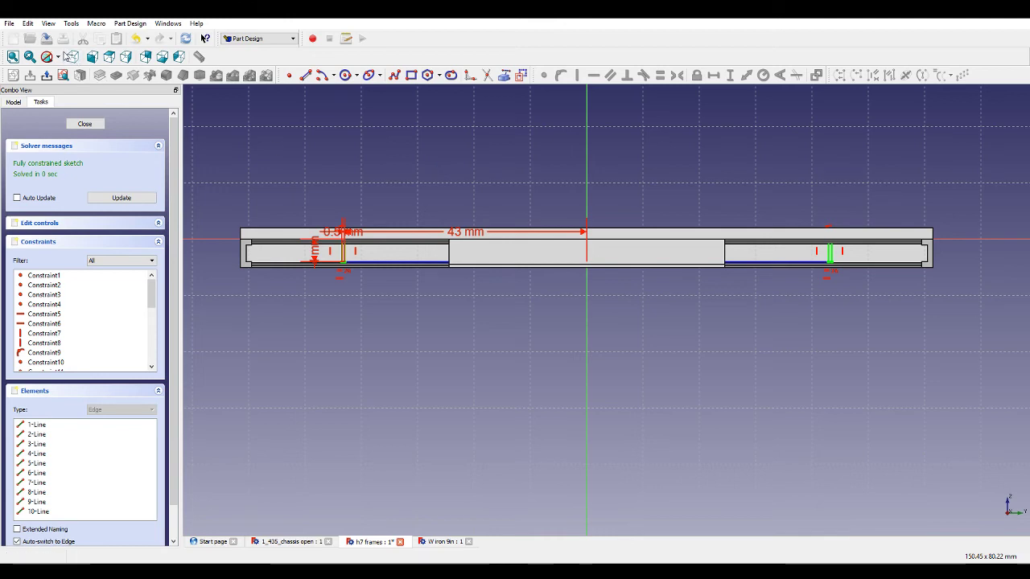
Zoom and orbit around the sketch to examine the rectangles' placement relative to the frame.
{"action": "scroll", "coordinate": [288, 268], "scroll_direction": "up", "scroll_amount": 3}
{"action": "scroll", "coordinate": [363, 250], "scroll_direction": "up", "scroll_amount": 5}
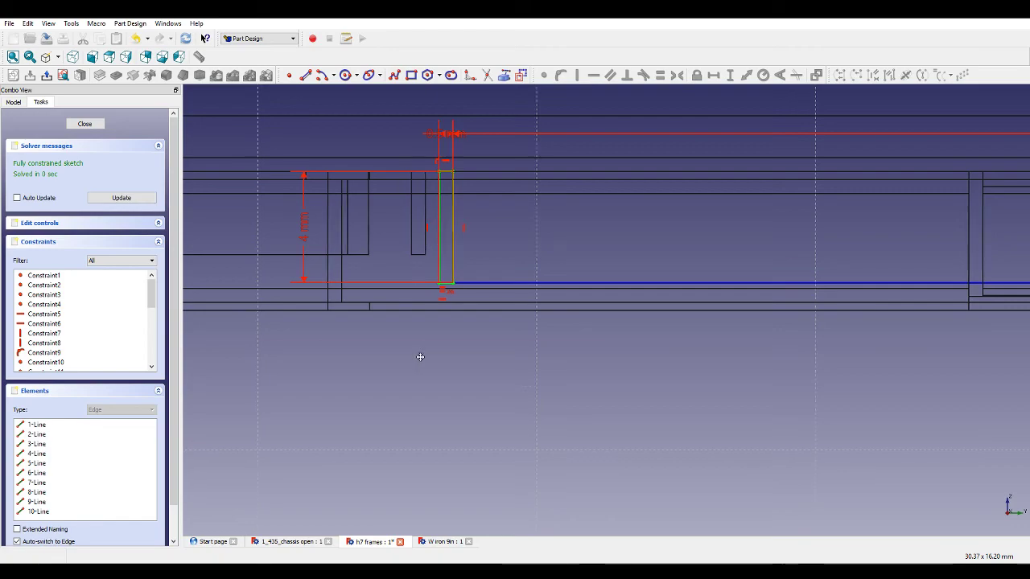
{"action": "mouse_move", "coordinate": [418, 354]}
{"action": "middle_mouse_down"}
{"action": "mouse_move", "coordinate": [442, 352]}
{"action": "mouse_move", "coordinate": [419, 355]}
{"action": "middle_mouse_up"}
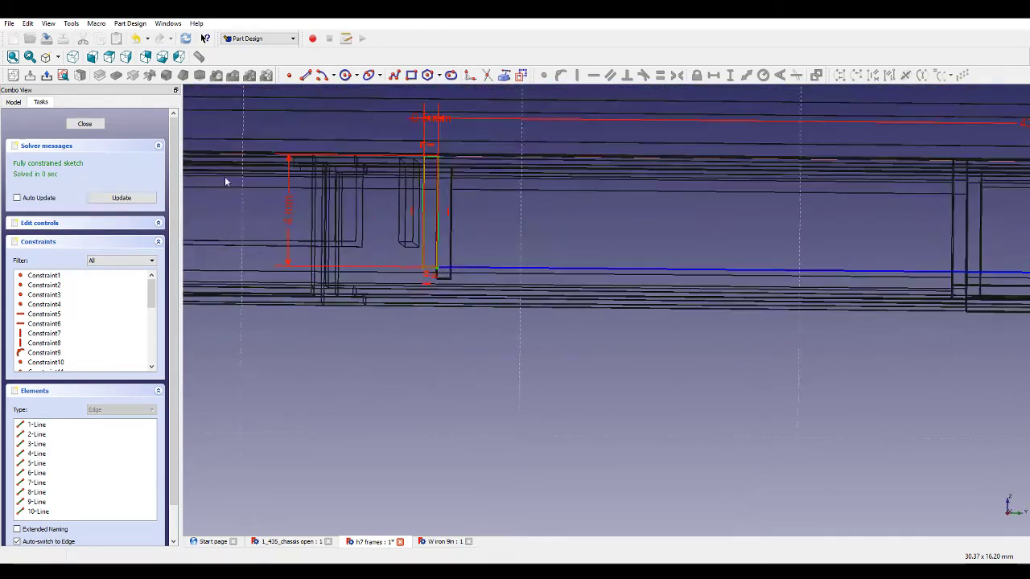
{"action": "left_click", "coordinate": [65, 74]}
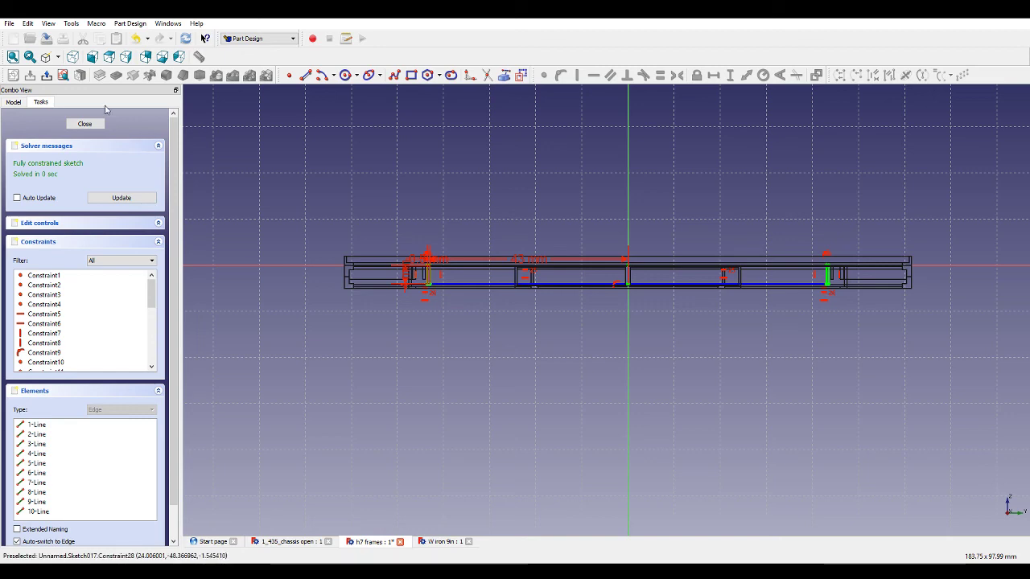
{"action": "left_click", "coordinate": [59, 58]}
{"action": "left_click", "coordinate": [61, 70]}
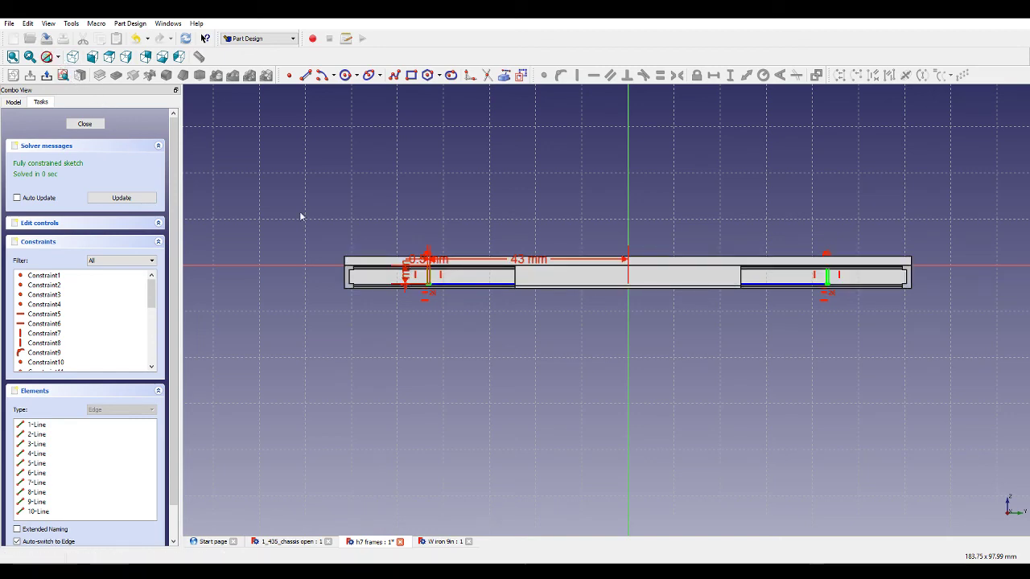
{"action": "middle_click_drag", "start_coordinate": [427, 189], "coordinate": [500, 244]}
{"action": "scroll", "coordinate": [638, 293], "scroll_direction": "up", "scroll_amount": 2}
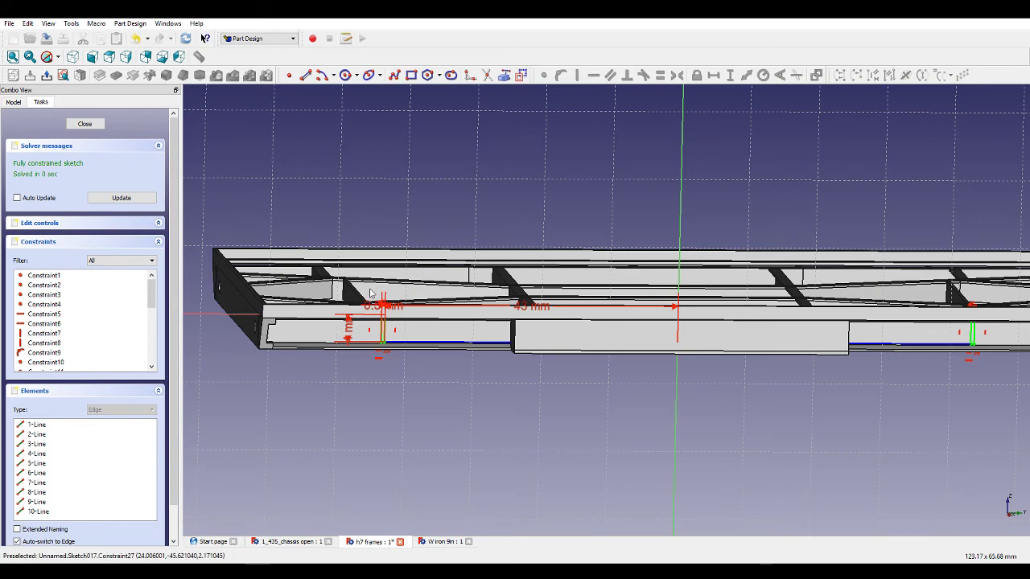
{"action": "scroll", "coordinate": [371, 345], "scroll_direction": "up", "scroll_amount": 3}
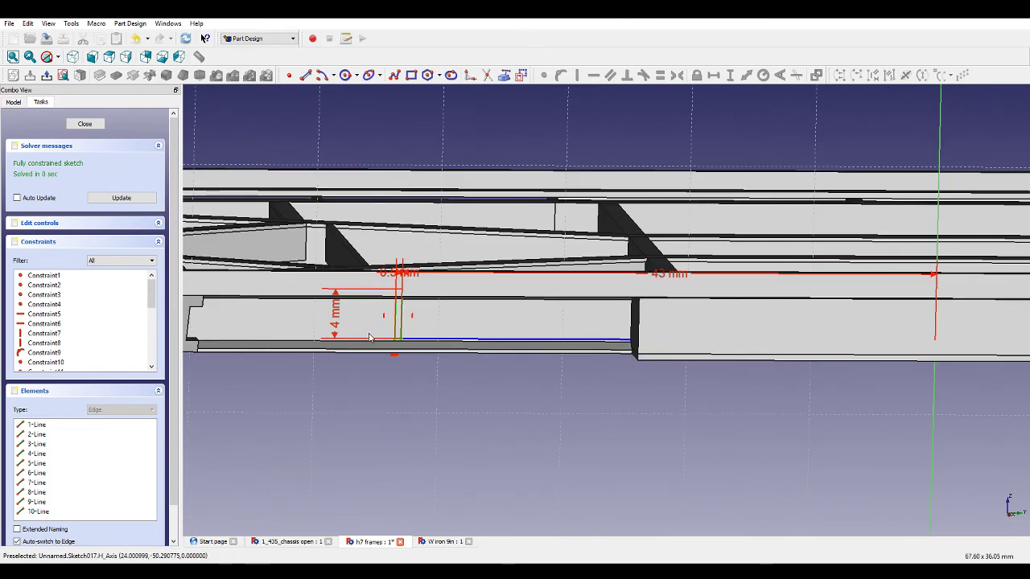
Close the sketch and pad it 4 mm.
{"action": "left_click", "coordinate": [84, 123]}
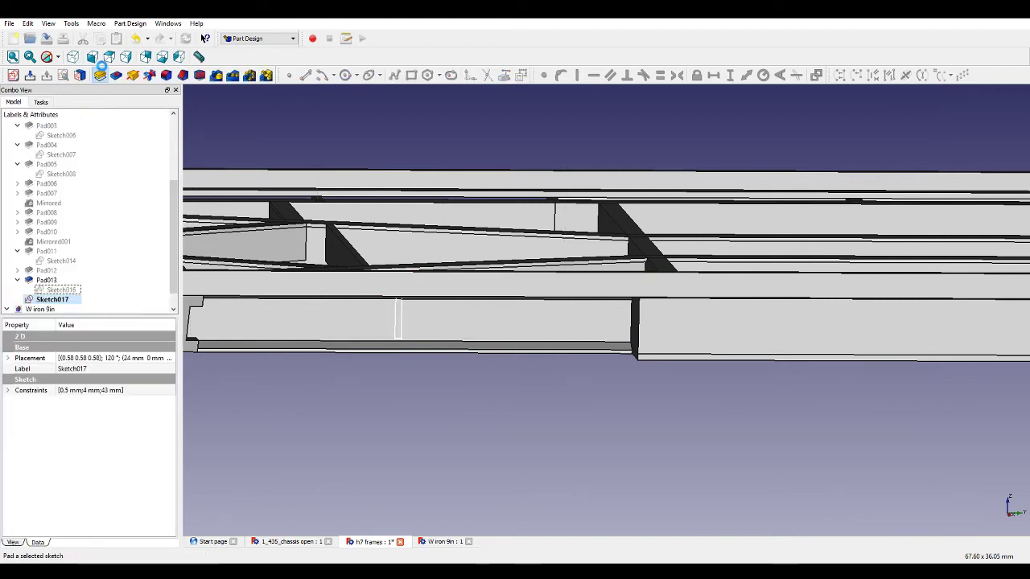
{"action": "left_click", "coordinate": [100, 74]}
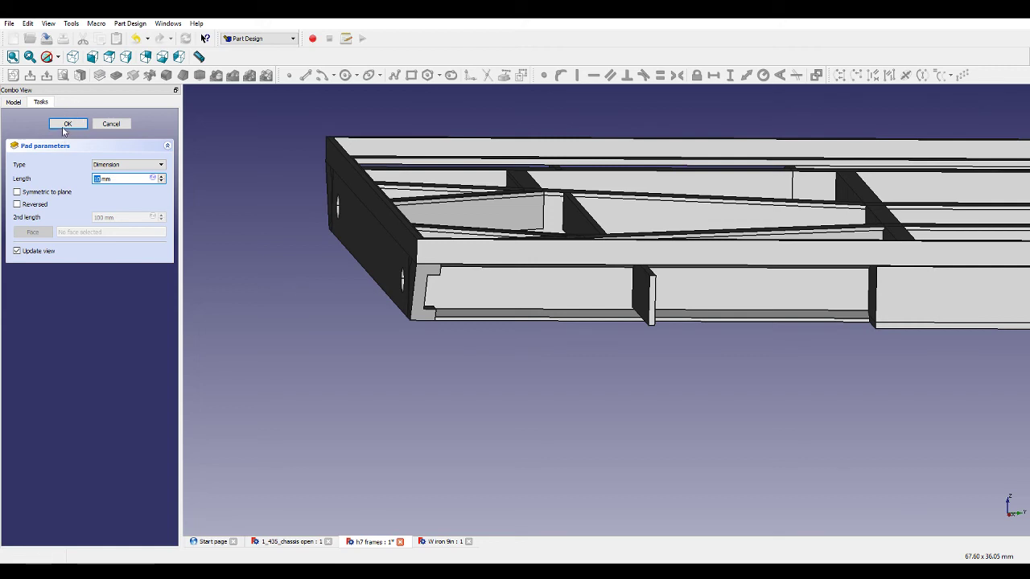
{"action": "type", "text": "4"}
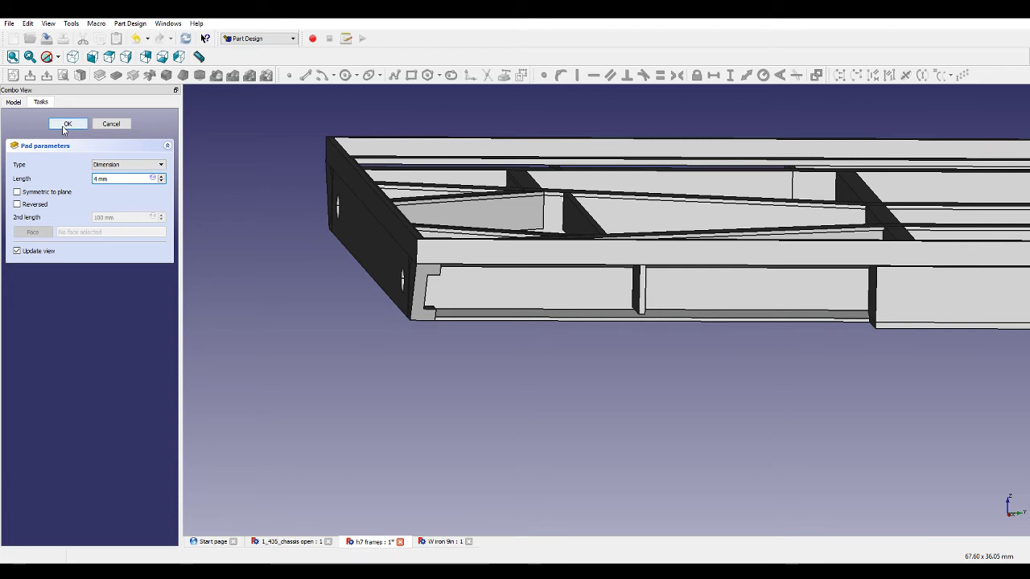
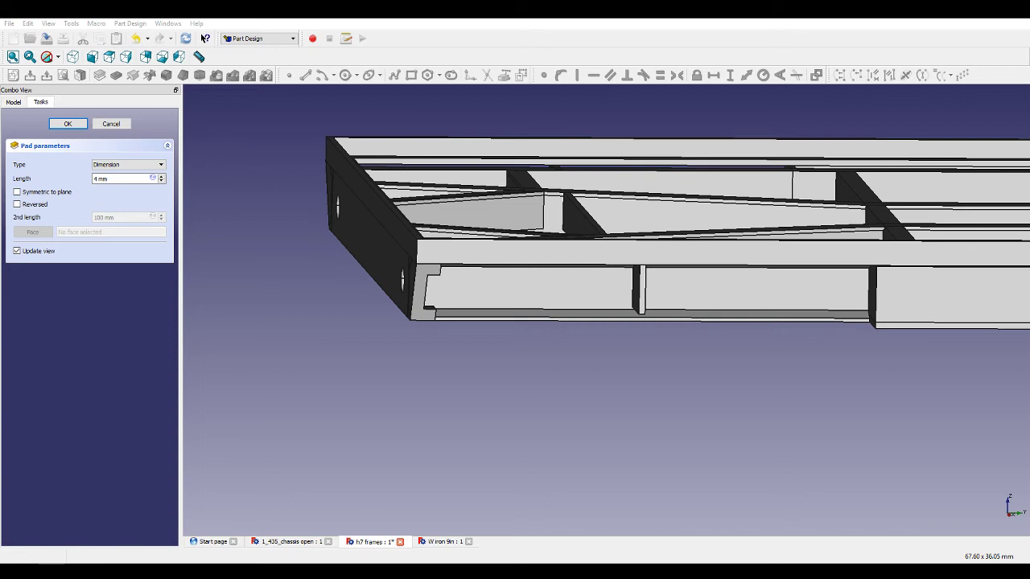
Inspect the 4 mm pad preview along the frame rail and confirm the pad.
{"action": "middle_click_drag", "start_coordinate": [593, 404], "coordinate": [641, 380]}
{"action": "scroll", "coordinate": [640, 383], "scroll_direction": "down", "scroll_amount": 4}
{"action": "scroll", "coordinate": [925, 315], "scroll_direction": "up", "scroll_amount": 6}
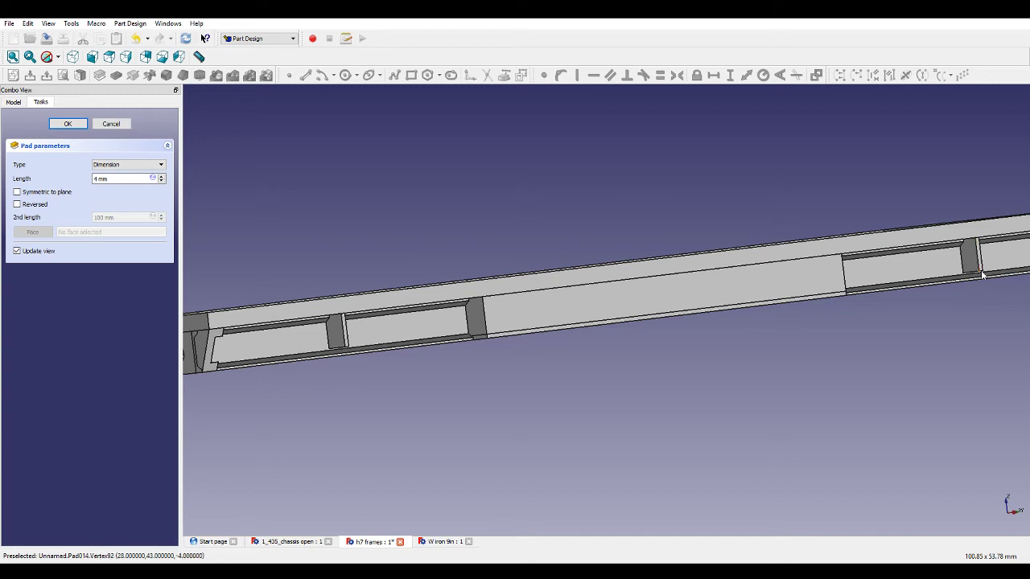
{"action": "scroll", "coordinate": [983, 275], "scroll_direction": "up", "scroll_amount": 3}
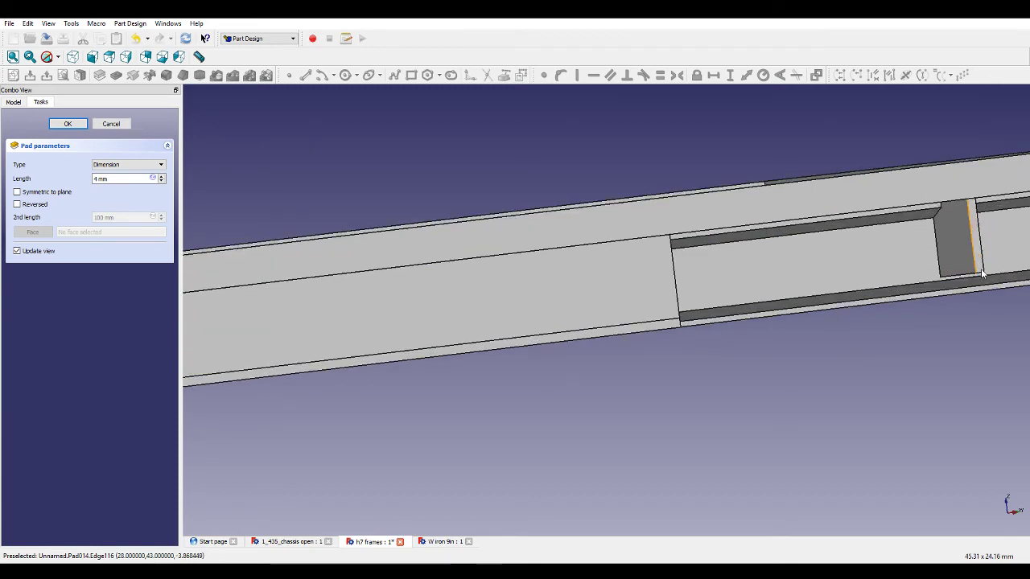
{"action": "scroll", "coordinate": [981, 275], "scroll_direction": "down", "scroll_amount": 2}
{"action": "scroll", "coordinate": [338, 370], "scroll_direction": "up", "scroll_amount": 3}
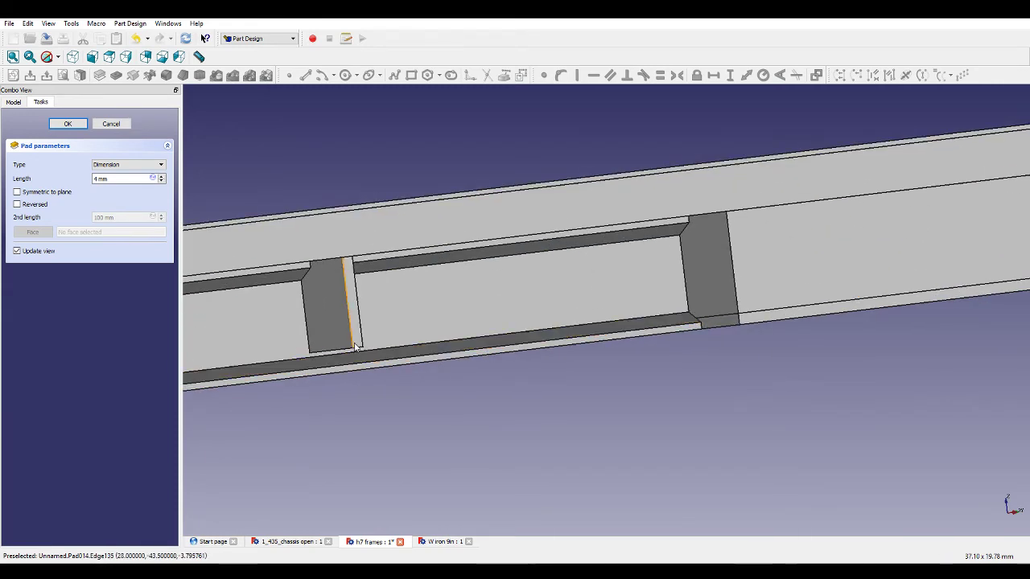
{"action": "scroll", "coordinate": [412, 369], "scroll_direction": "down", "scroll_amount": 3}
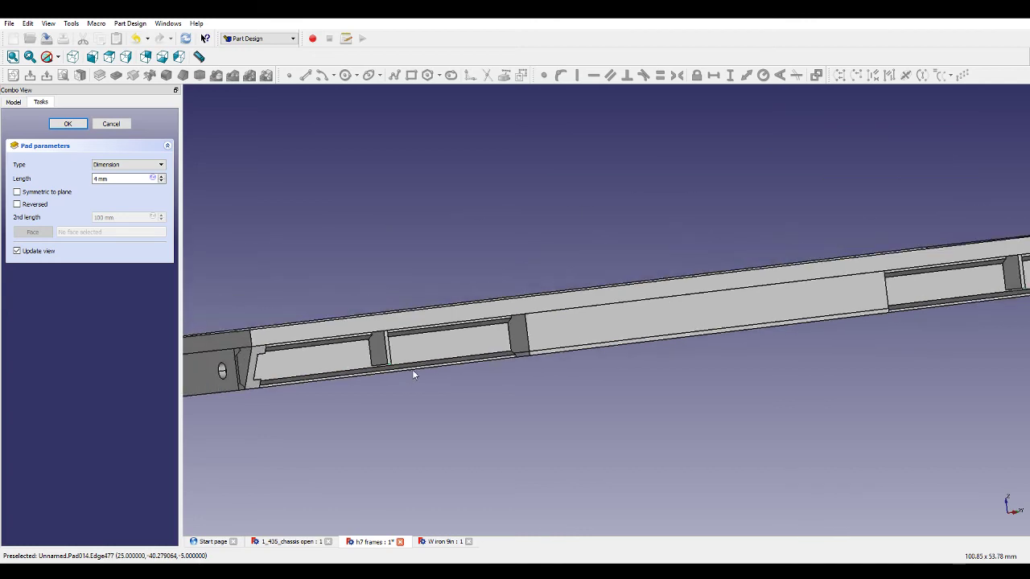
{"action": "left_click", "coordinate": [68, 124]}
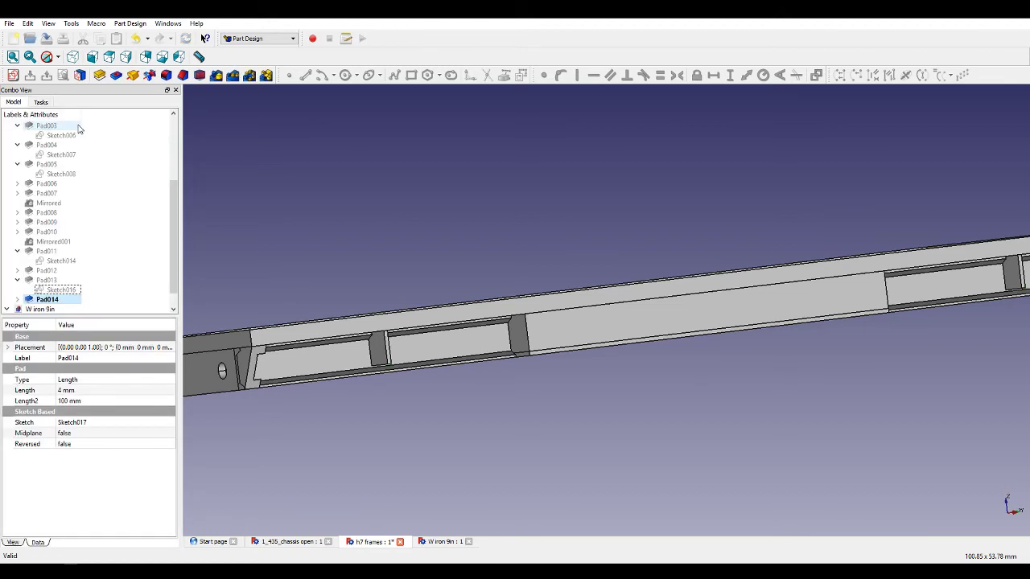
Examine the new bracing plates on the frame rail from several angles.
{"action": "scroll", "coordinate": [451, 398], "scroll_direction": "up", "scroll_amount": 5}
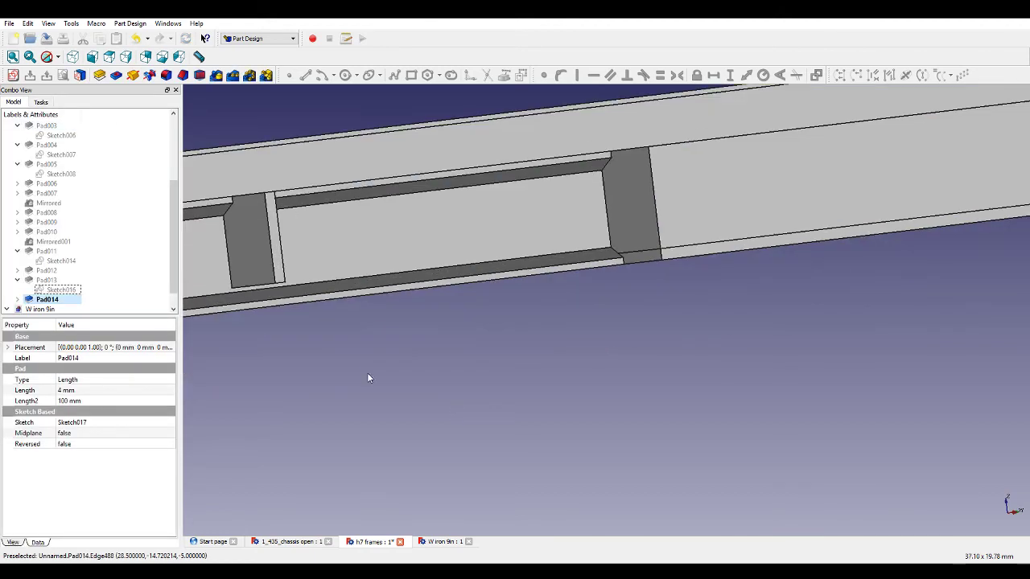
{"action": "left_click", "coordinate": [278, 284]}
{"action": "scroll", "coordinate": [281, 290], "scroll_direction": "down", "scroll_amount": 5}
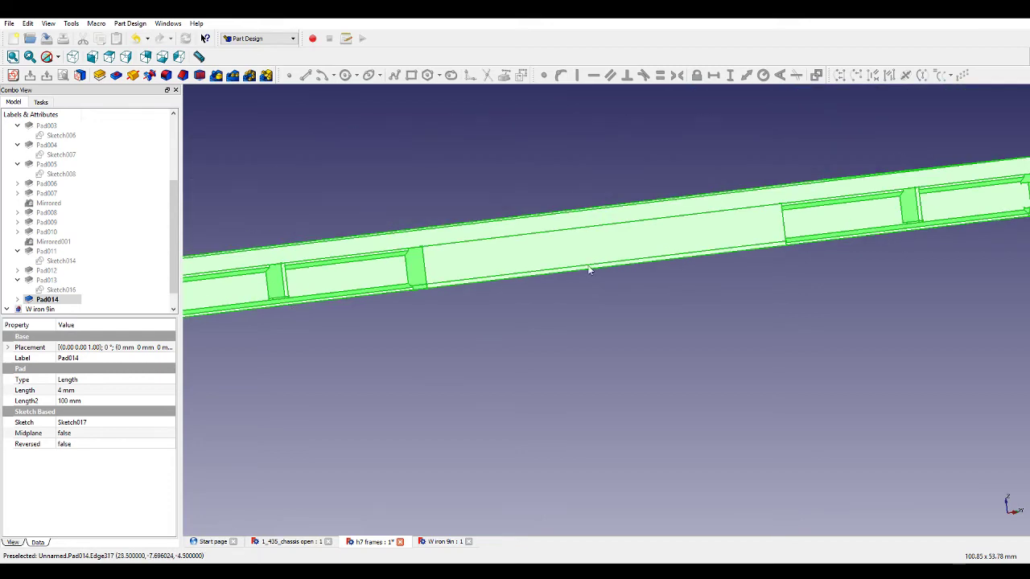
{"action": "left_click", "coordinate": [372, 332]}
{"action": "scroll", "coordinate": [310, 306], "scroll_direction": "up", "scroll_amount": 5}
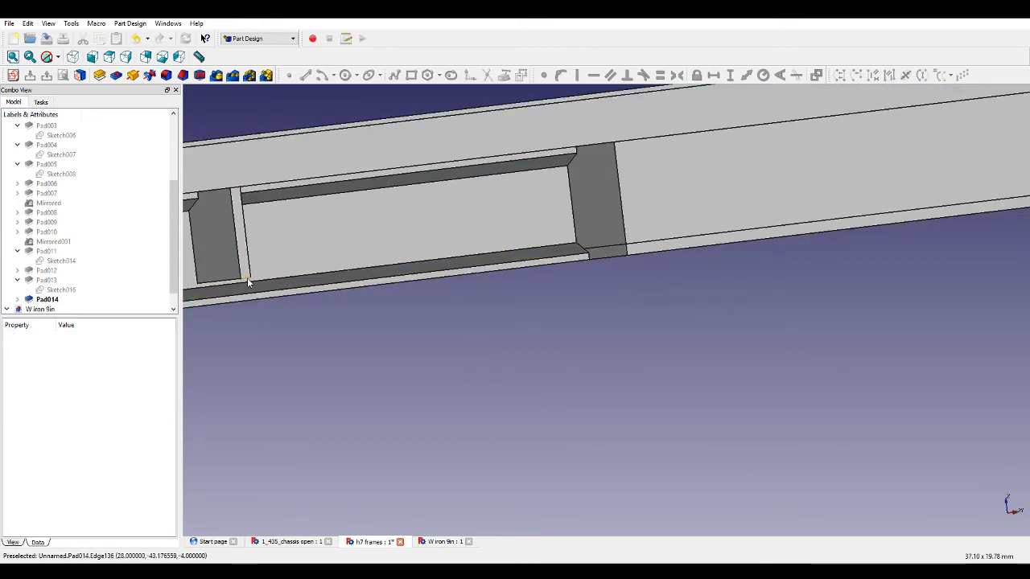
{"action": "left_click", "coordinate": [248, 281]}
{"action": "scroll", "coordinate": [298, 308], "scroll_direction": "down", "scroll_amount": 4}
{"action": "scroll", "coordinate": [821, 240], "scroll_direction": "up", "scroll_amount": 4}
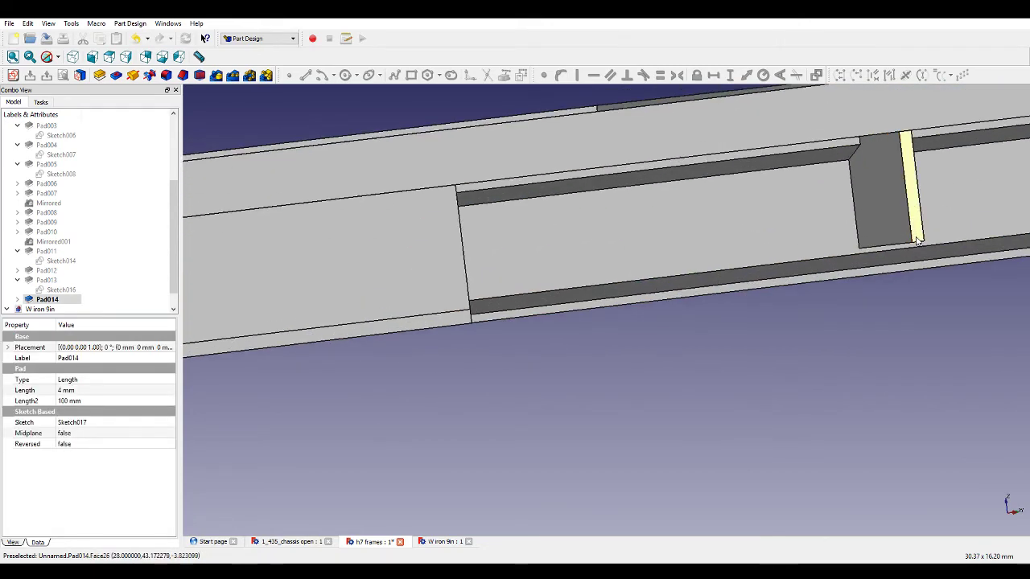
{"action": "scroll", "coordinate": [799, 317], "scroll_direction": "down", "scroll_amount": 6}
{"action": "middle_click_drag", "start_coordinate": [741, 321], "coordinate": [730, 182]}
{"action": "scroll", "coordinate": [646, 231], "scroll_direction": "up", "scroll_amount": 5}
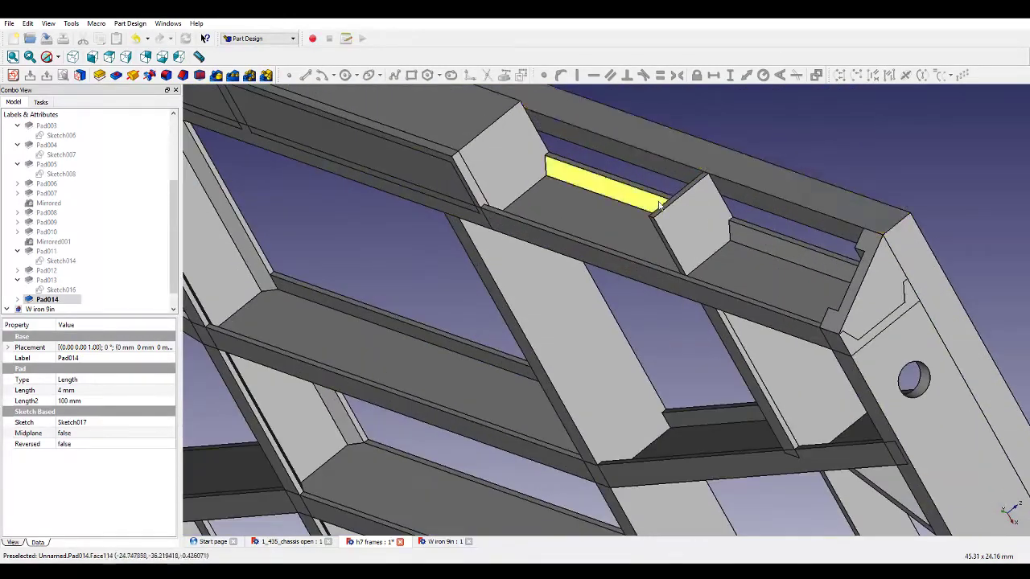
{"action": "scroll", "coordinate": [718, 278], "scroll_direction": "down", "scroll_amount": 9}
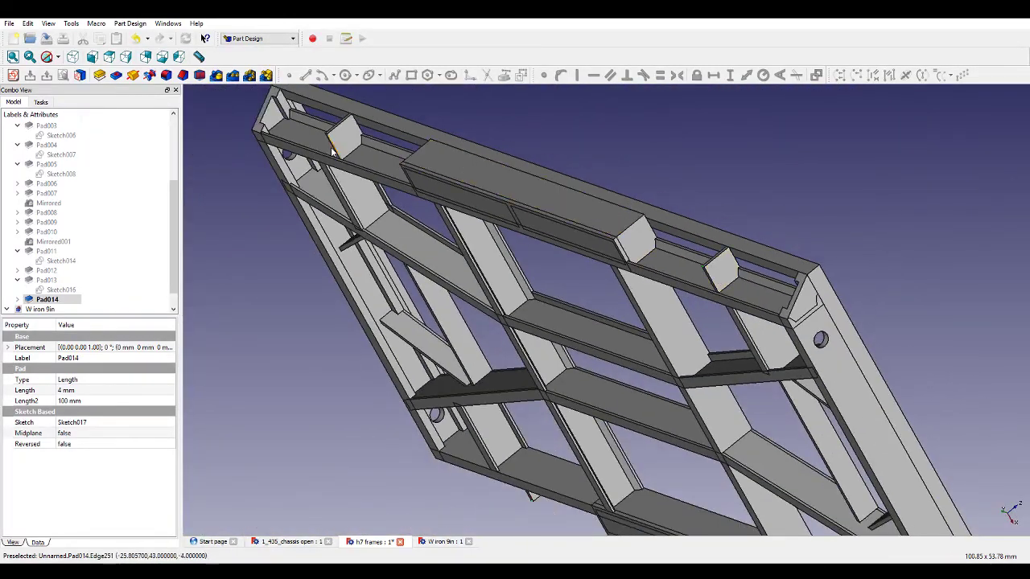
{"action": "scroll", "coordinate": [324, 131], "scroll_direction": "up", "scroll_amount": 8}
Chamfer the outer top edge of the bracing plate by 3.5 mm.
{"action": "left_click", "coordinate": [335, 158]}
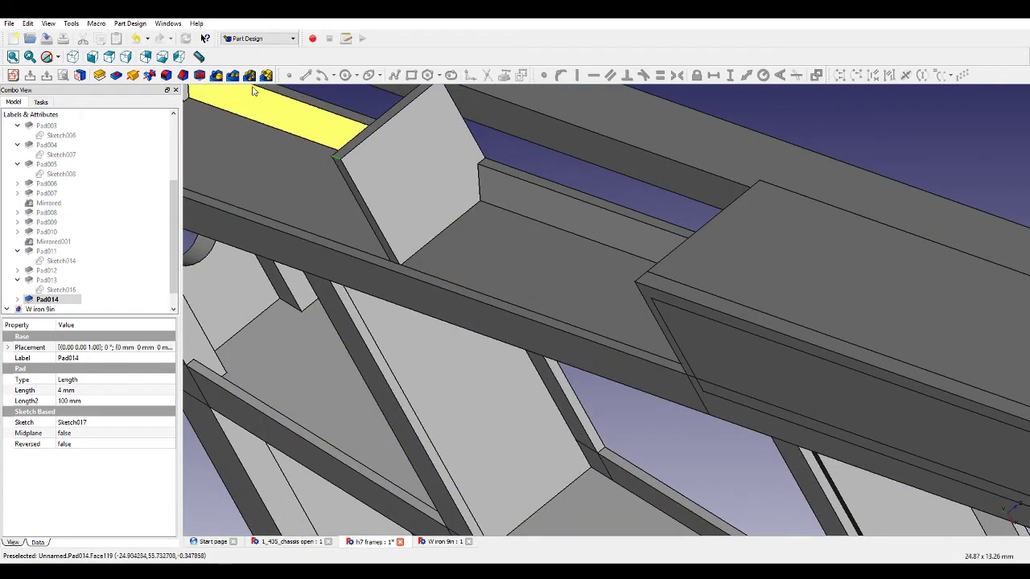
{"action": "left_click", "coordinate": [180, 76]}
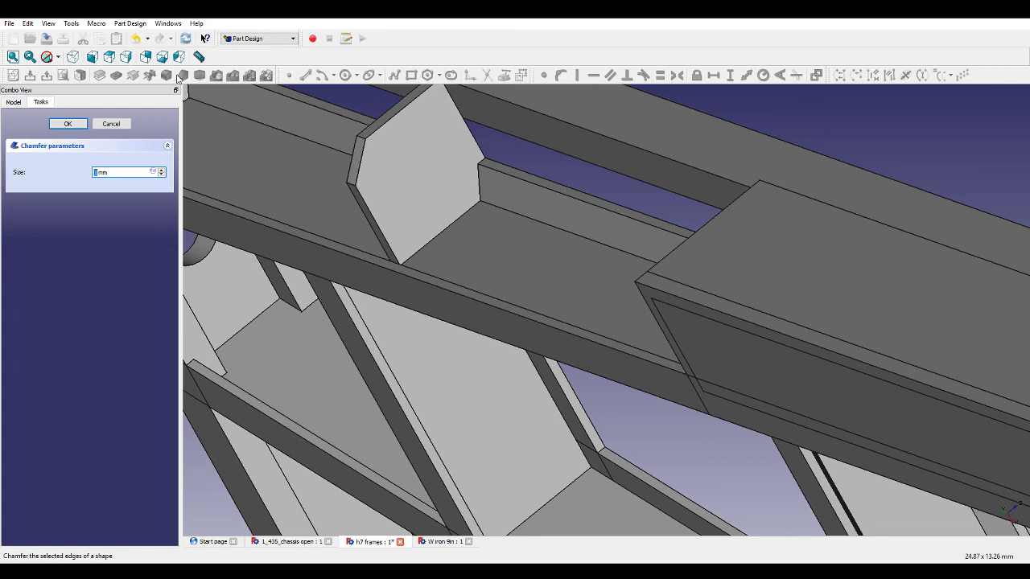
{"action": "type", "text": "3"}
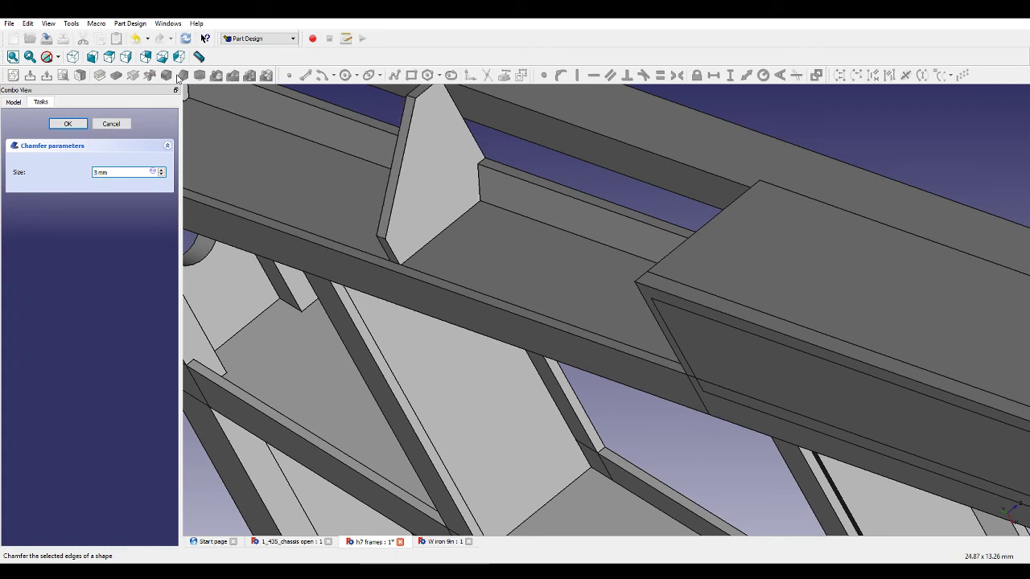
{"action": "type", "text": ".5"}
{"action": "scroll", "coordinate": [396, 207], "scroll_direction": "down", "scroll_amount": 2}
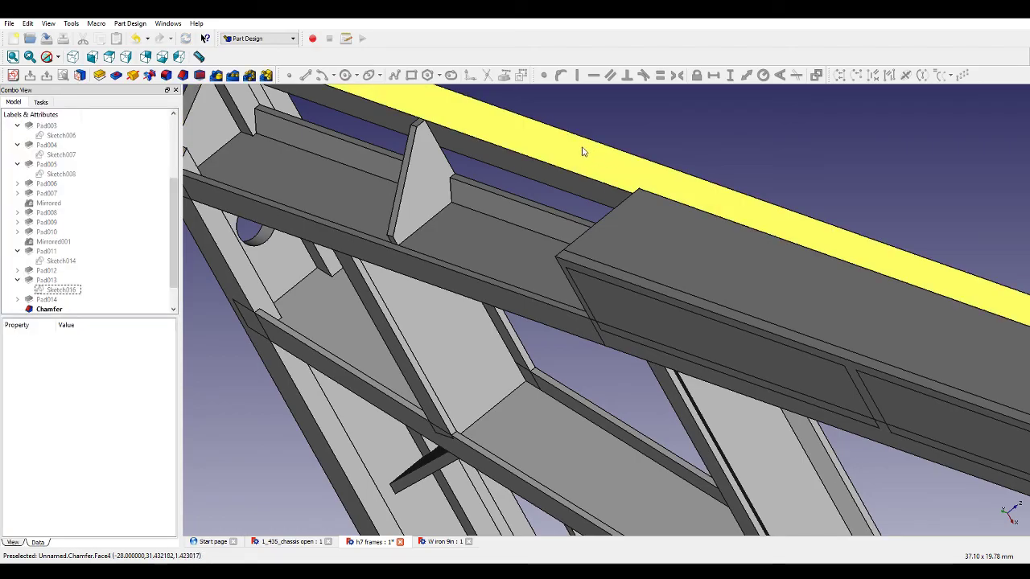
Orbit to the frame's underside and start a new sketch on the chassis frame face.
{"action": "middle_click_drag", "start_coordinate": [581, 150], "coordinate": [708, 235]}
{"action": "scroll", "coordinate": [763, 288], "scroll_direction": "down", "scroll_amount": 5}
{"action": "middle_click_drag", "start_coordinate": [561, 430], "coordinate": [761, 427]}
{"action": "middle_click_drag", "start_coordinate": [797, 372], "coordinate": [765, 349]}
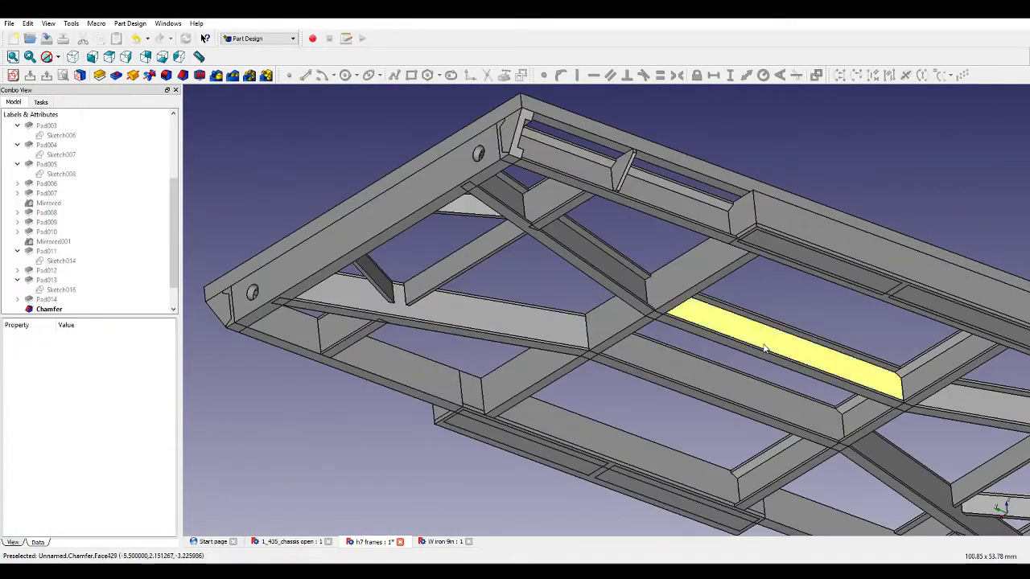
{"action": "scroll", "coordinate": [647, 152], "scroll_direction": "up", "scroll_amount": 4}
{"action": "left_click", "coordinate": [648, 152]}
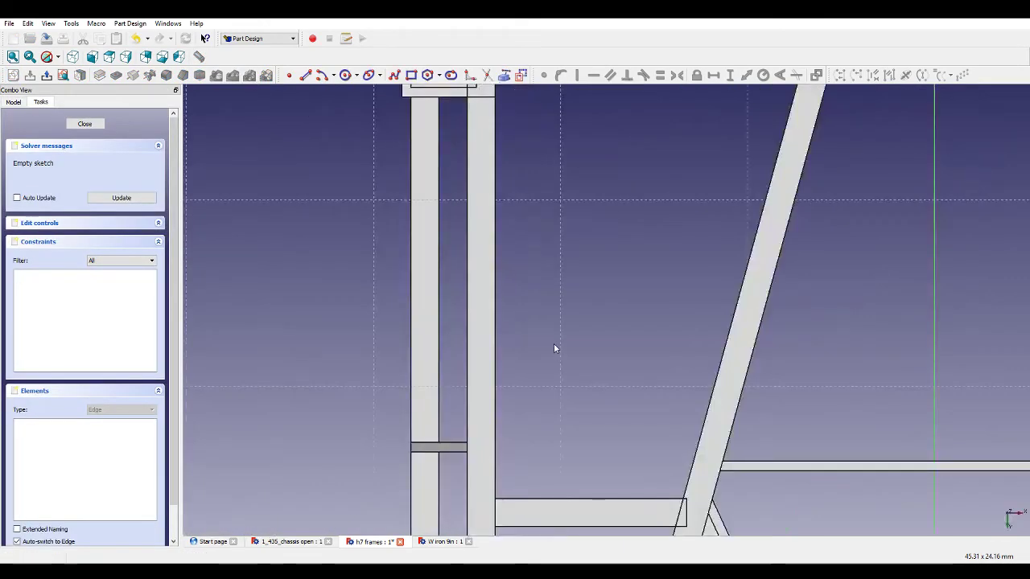
Sketch small rectangles on the left and right side rails at a cross-member position.
{"action": "scroll", "coordinate": [555, 347], "scroll_direction": "down", "scroll_amount": 7}
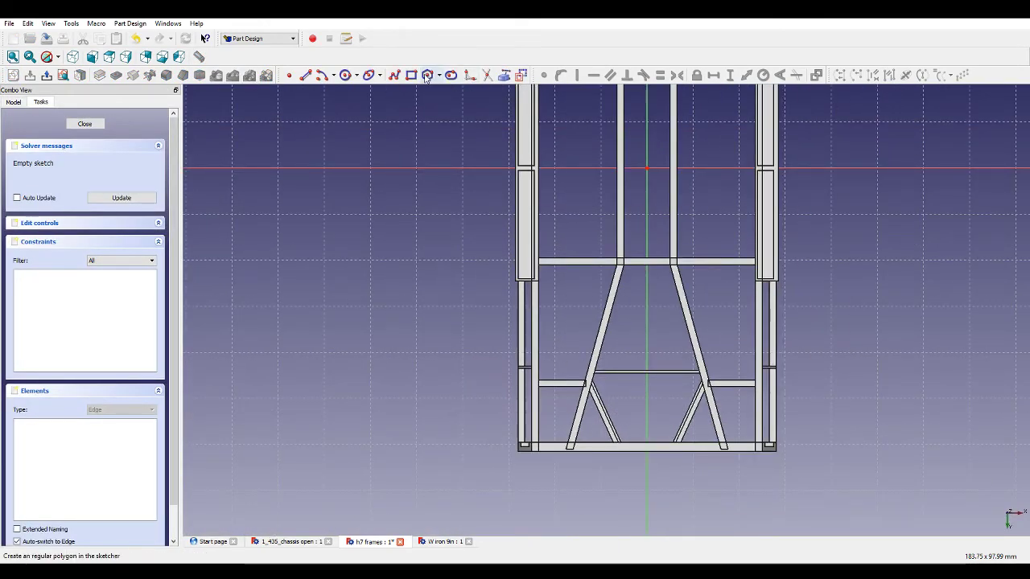
{"action": "scroll", "coordinate": [527, 380], "scroll_direction": "up", "scroll_amount": 6}
{"action": "scroll", "coordinate": [527, 381], "scroll_direction": "up", "scroll_amount": 4}
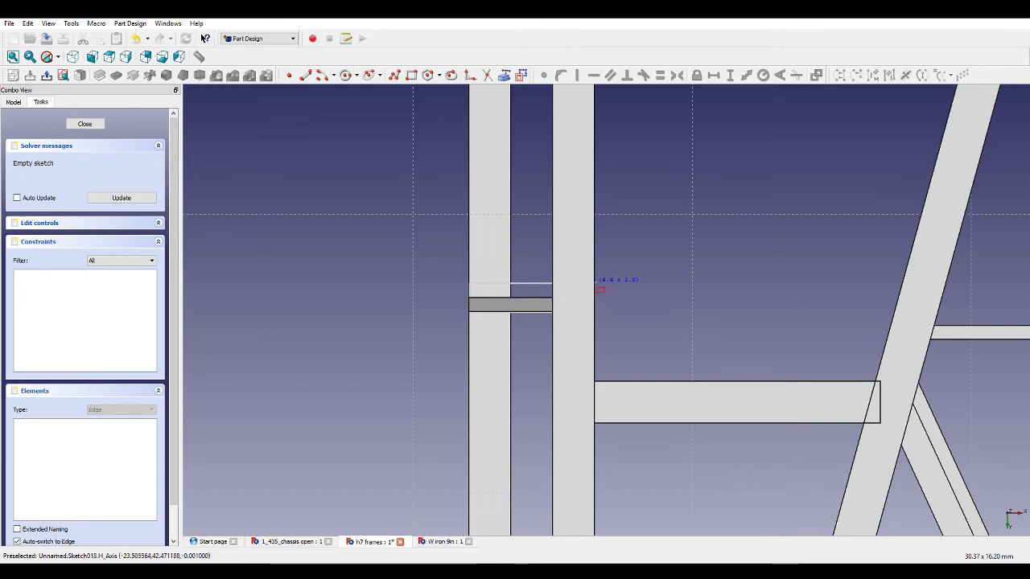
{"action": "left_click", "coordinate": [595, 283]}
{"action": "scroll", "coordinate": [595, 283], "scroll_direction": "down", "scroll_amount": 5}
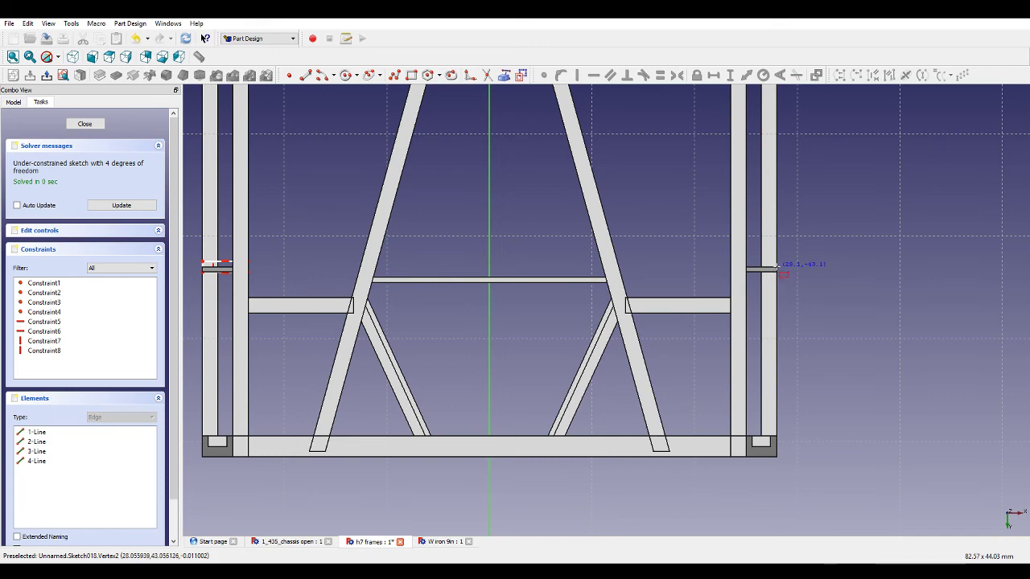
{"action": "left_click", "coordinate": [777, 266]}
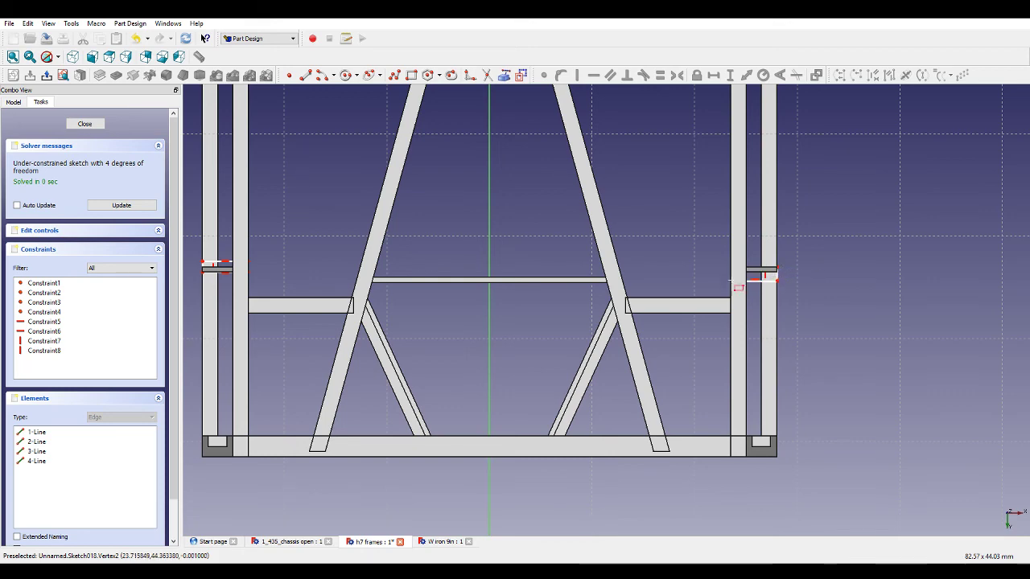
{"action": "left_click", "coordinate": [734, 283]}
Sketch two more small rectangles on the left and right side rails further along the frame.
{"action": "scroll", "coordinate": [793, 324], "scroll_direction": "down", "scroll_amount": 4}
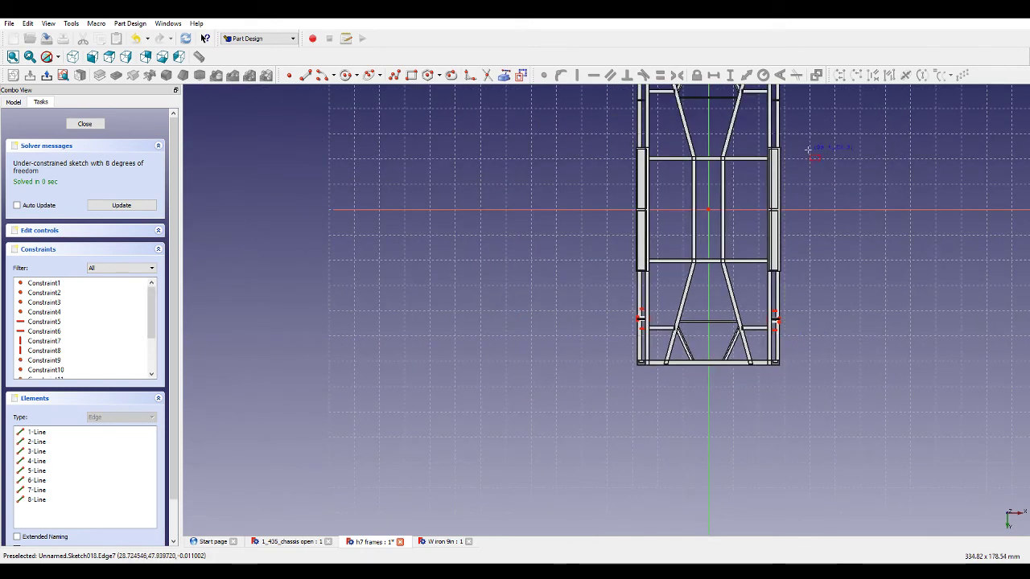
{"action": "scroll", "coordinate": [807, 150], "scroll_direction": "down", "scroll_amount": 2}
{"action": "scroll", "coordinate": [800, 147], "scroll_direction": "up", "scroll_amount": 10}
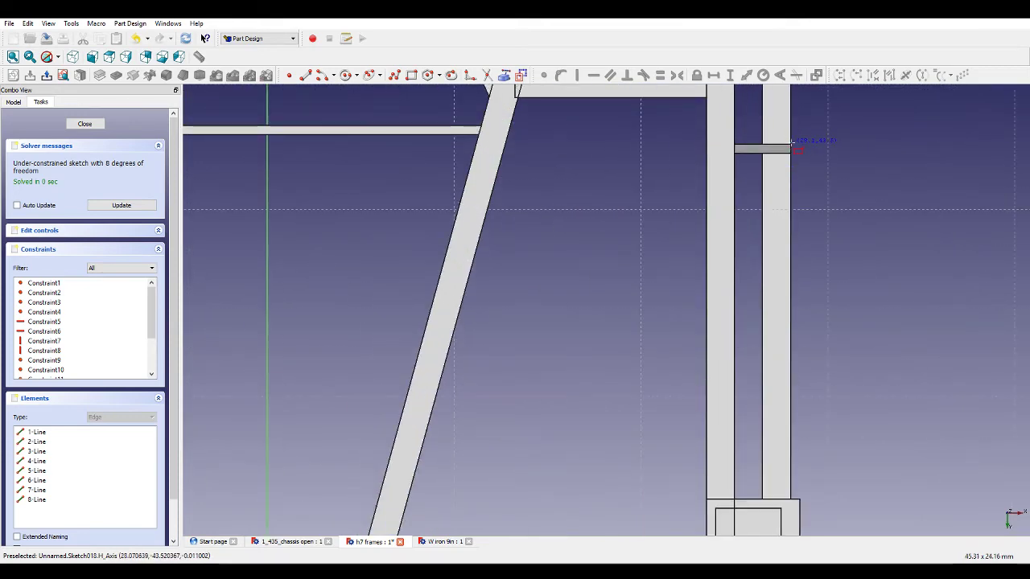
{"action": "left_click", "coordinate": [709, 171]}
{"action": "scroll", "coordinate": [782, 233], "scroll_direction": "down", "scroll_amount": 4}
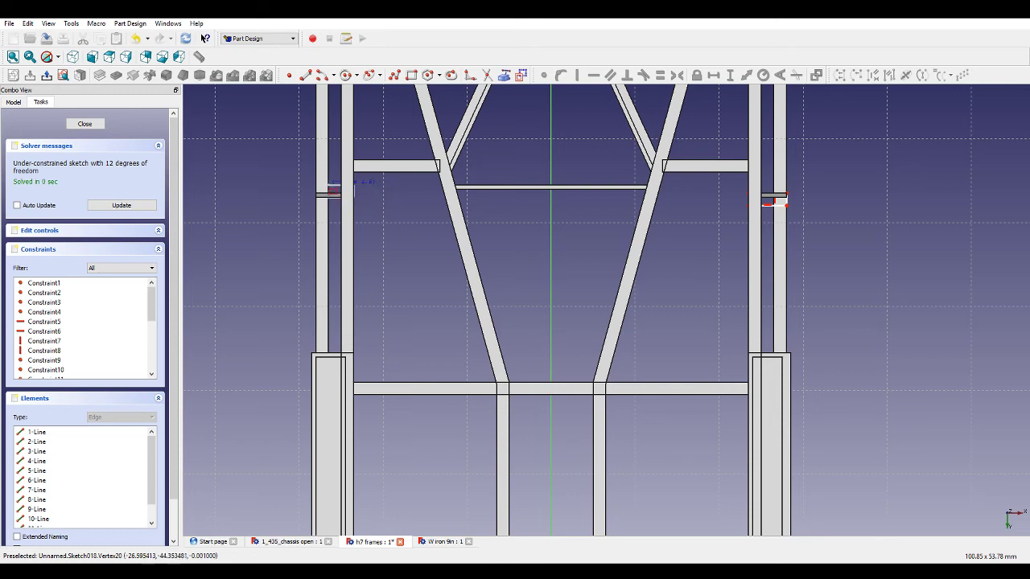
{"action": "left_click", "coordinate": [318, 185]}
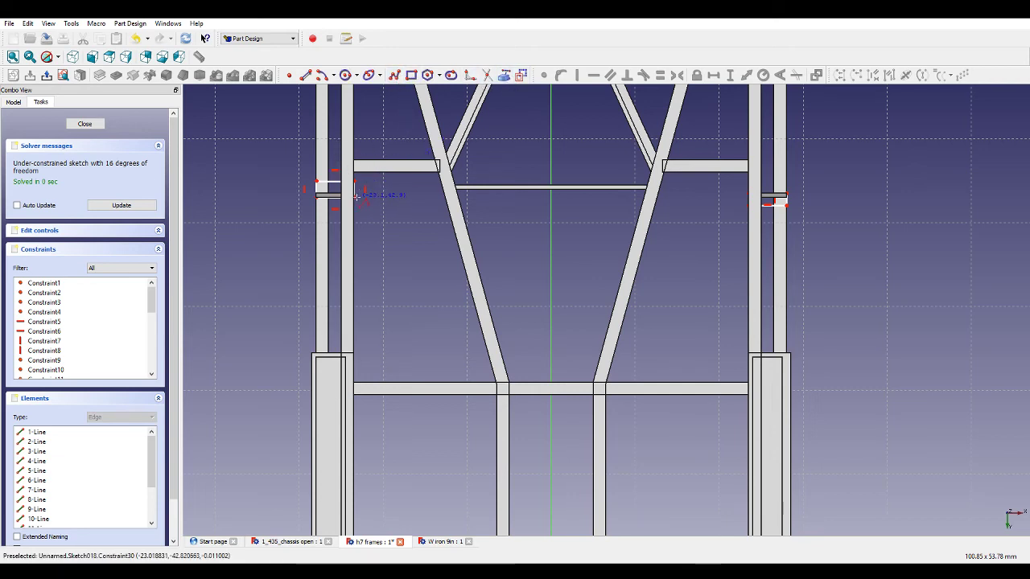
Draw a horizontal polyline from the left rectangle's lower corner to the vertical axis.
{"action": "scroll", "coordinate": [363, 194], "scroll_direction": "up", "scroll_amount": 4}
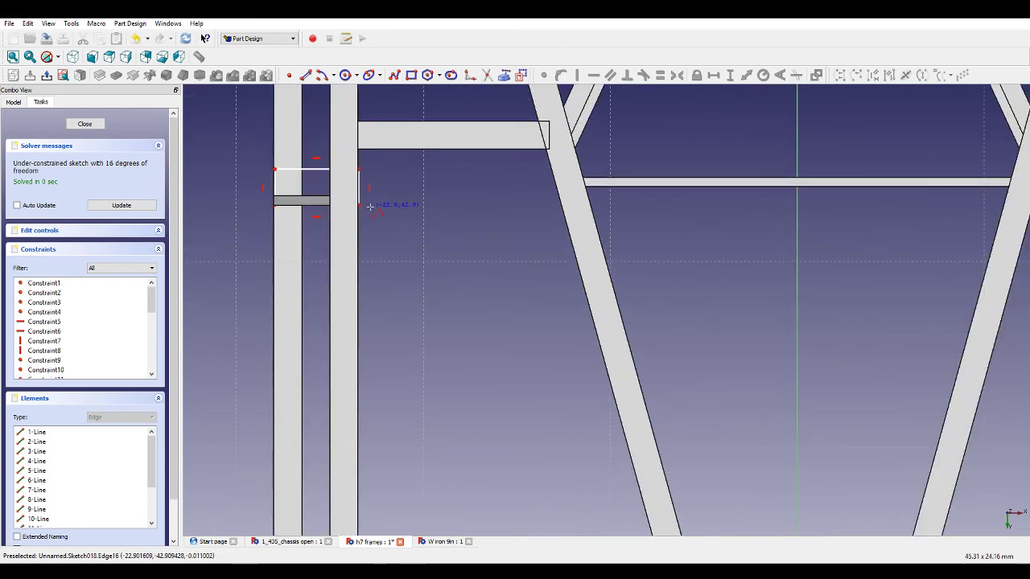
{"action": "left_click", "coordinate": [393, 74]}
{"action": "left_click", "coordinate": [359, 205]}
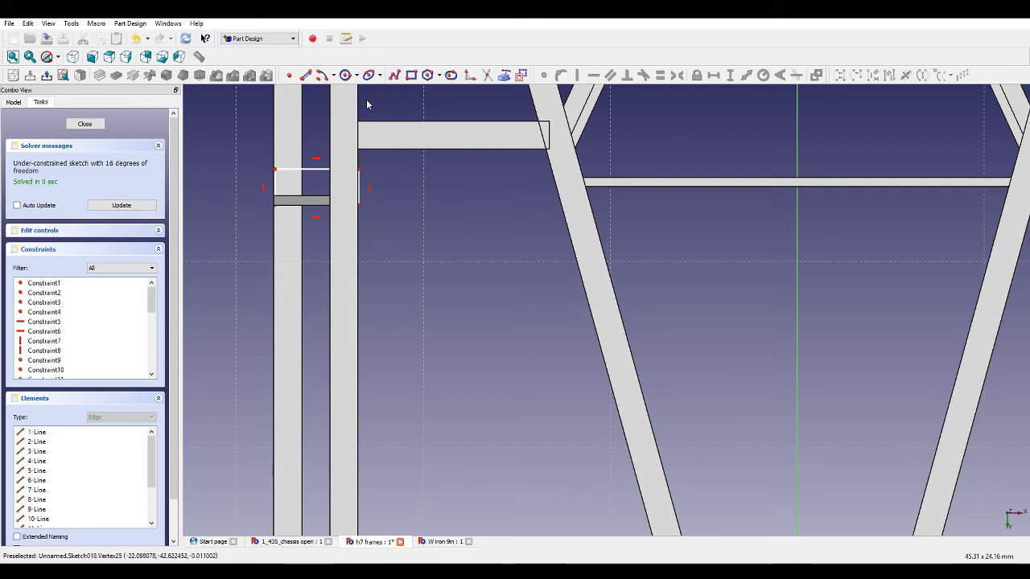
{"action": "left_click", "coordinate": [392, 75]}
{"action": "left_click", "coordinate": [358, 205]}
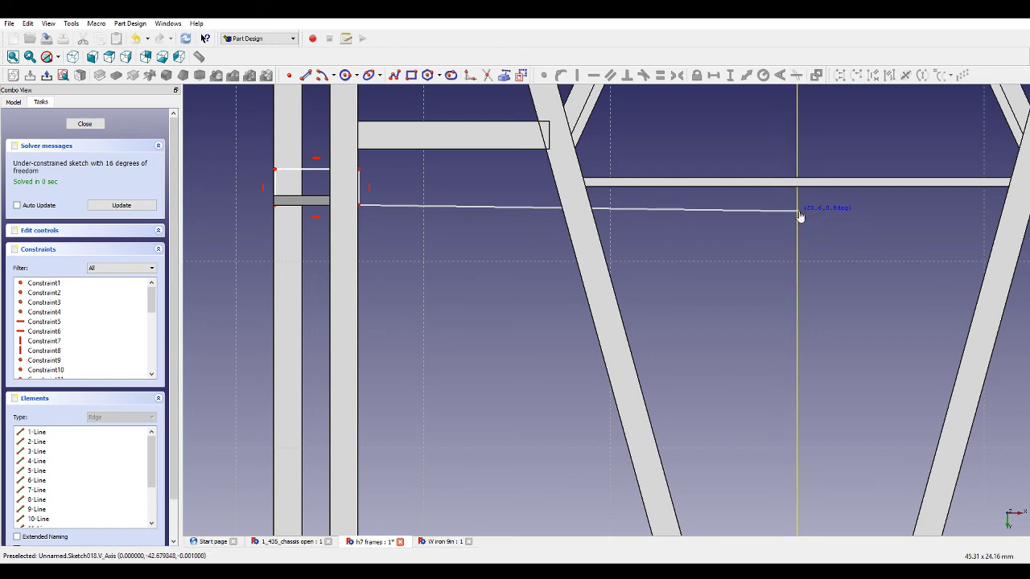
{"action": "left_click", "coordinate": [798, 212]}
{"action": "right_click", "coordinate": [801, 208]}
{"action": "left_click", "coordinate": [631, 211]}
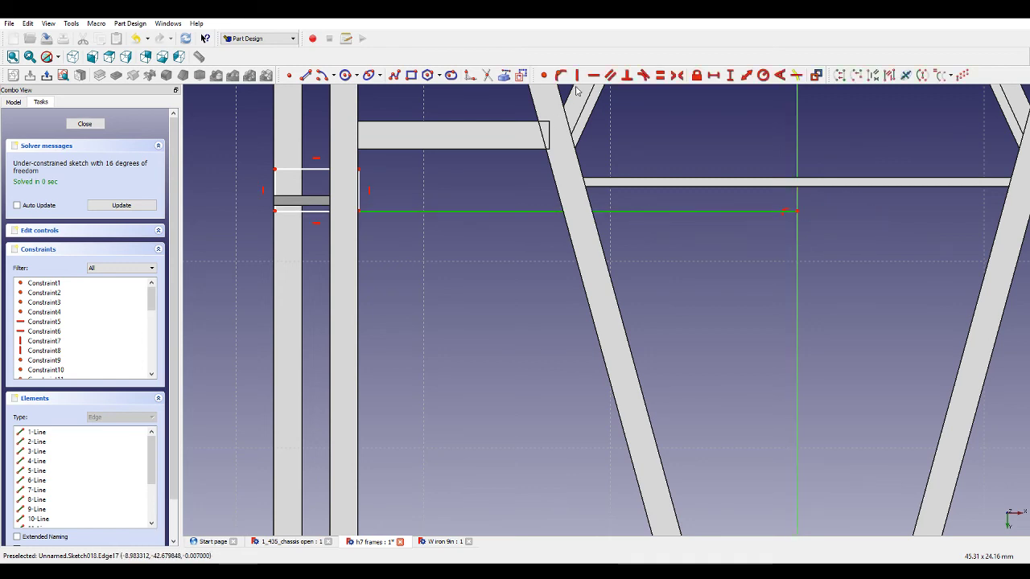
{"action": "left_click", "coordinate": [448, 185]}
{"action": "left_click_drag", "start_coordinate": [359, 211], "coordinate": [359, 205]}
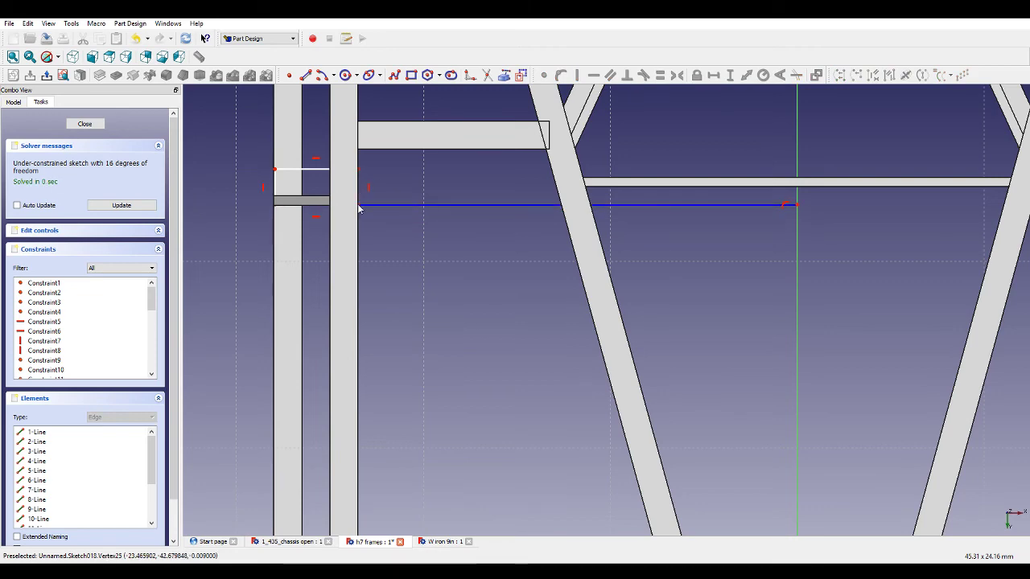
Adjust the right rectangle's corner and draw a polyline from it to the vertical axis.
{"action": "scroll", "coordinate": [388, 250], "scroll_direction": "down", "scroll_amount": 4}
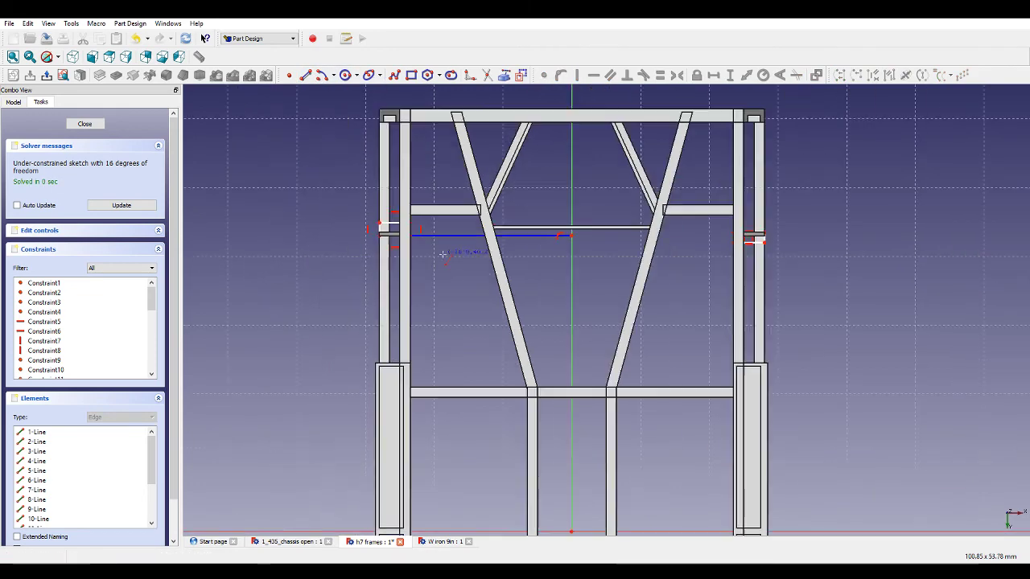
{"action": "scroll", "coordinate": [786, 226], "scroll_direction": "up", "scroll_amount": 3}
{"action": "scroll", "coordinate": [753, 237], "scroll_direction": "up", "scroll_amount": 3}
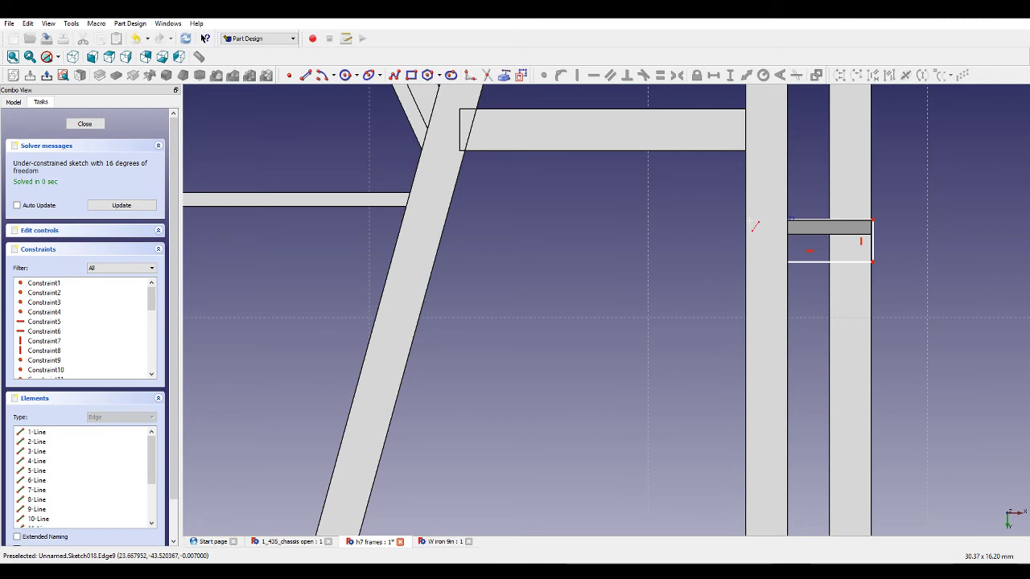
{"action": "left_click_drag", "start_coordinate": [796, 221], "coordinate": [788, 221]}
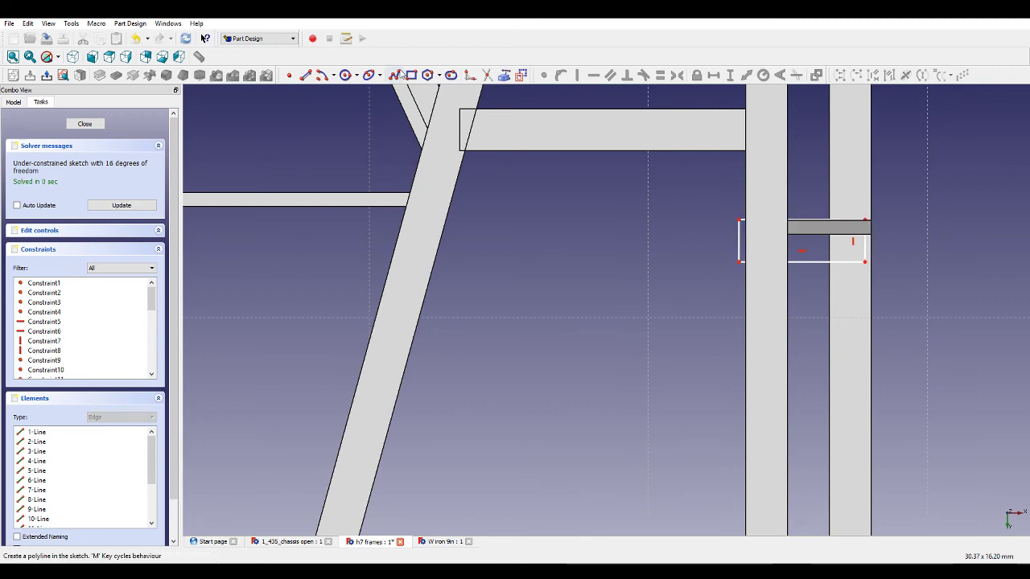
{"action": "left_click", "coordinate": [394, 74]}
{"action": "left_click", "coordinate": [736, 219]}
{"action": "scroll", "coordinate": [736, 219], "scroll_direction": "down", "scroll_amount": 5}
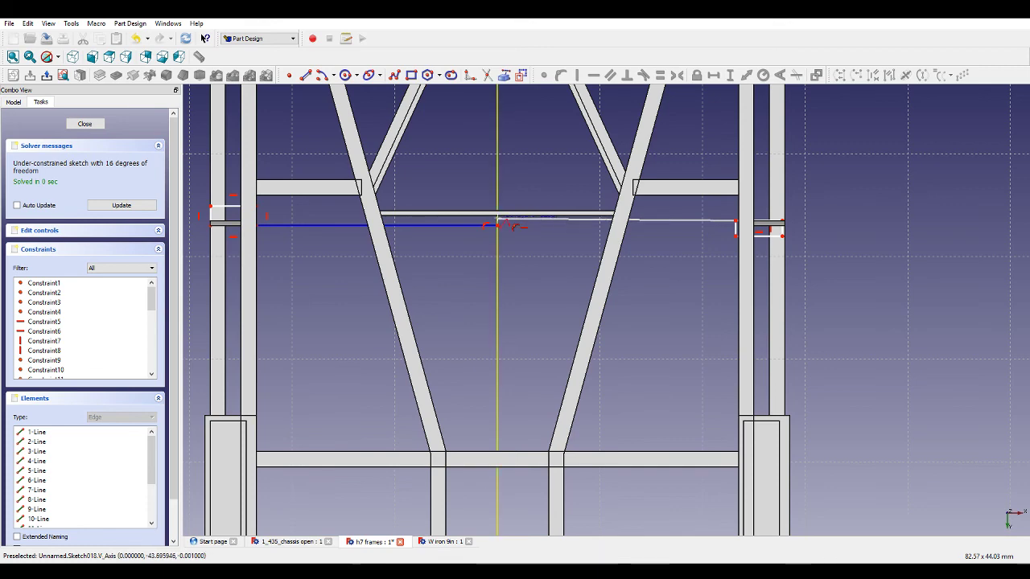
{"action": "left_click", "coordinate": [496, 218]}
{"action": "key", "text": "Escape"}
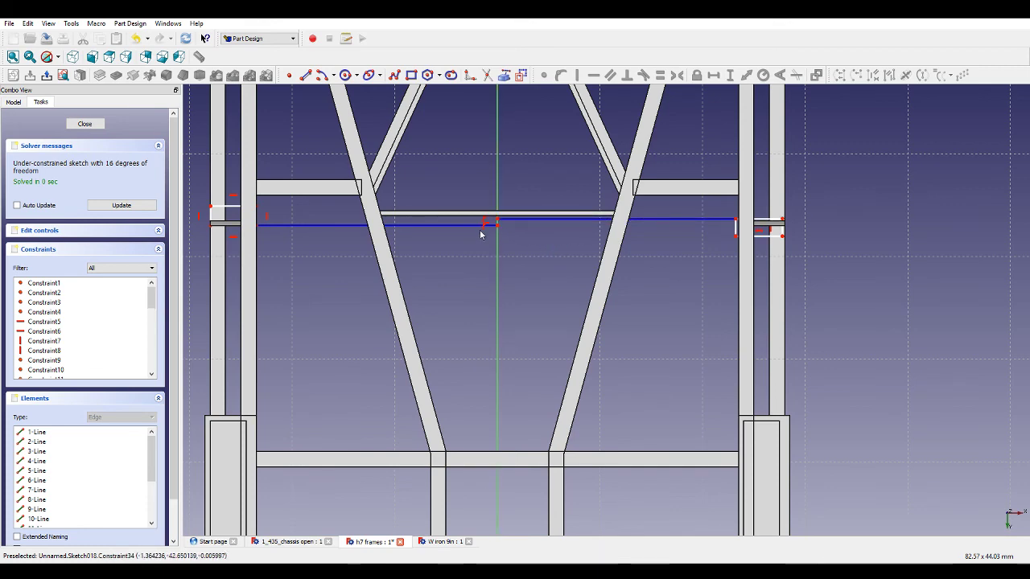
{"action": "scroll", "coordinate": [576, 214], "scroll_direction": "down", "scroll_amount": 7}
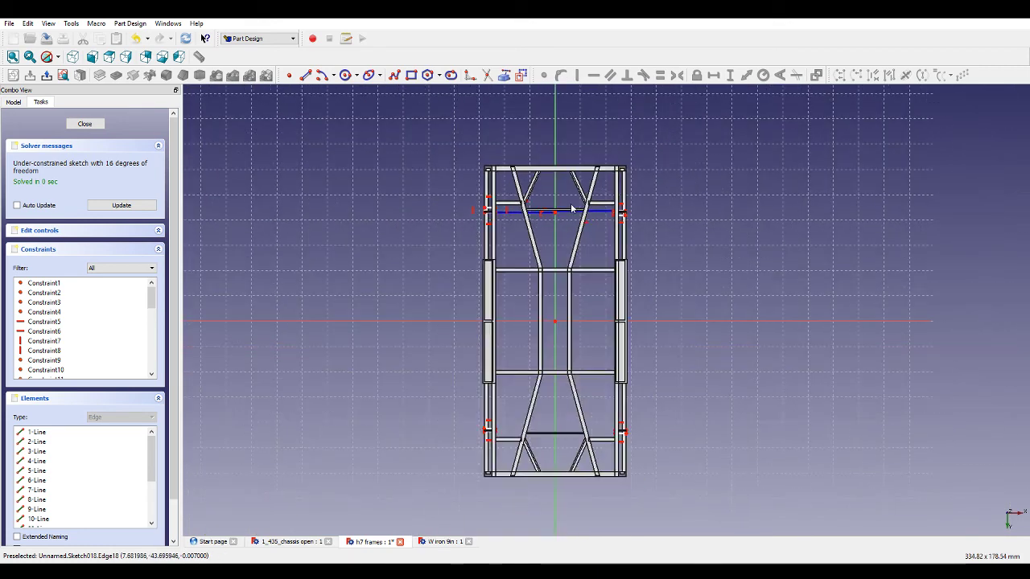
{"action": "scroll", "coordinate": [588, 455], "scroll_direction": "up", "scroll_amount": 8}
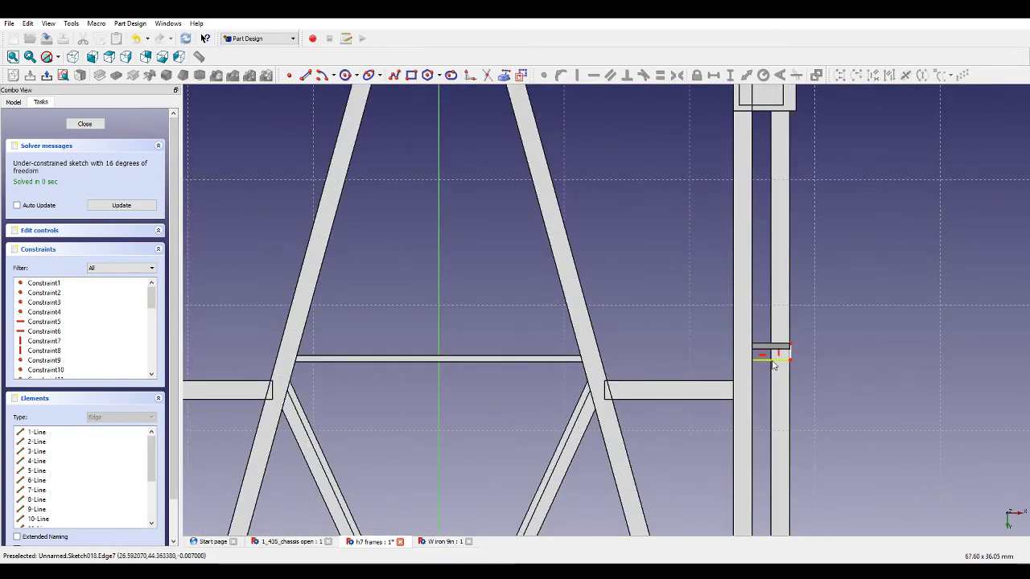
{"action": "scroll", "coordinate": [639, 374], "scroll_direction": "down", "scroll_amount": 3}
{"action": "scroll", "coordinate": [402, 380], "scroll_direction": "up", "scroll_amount": 2}
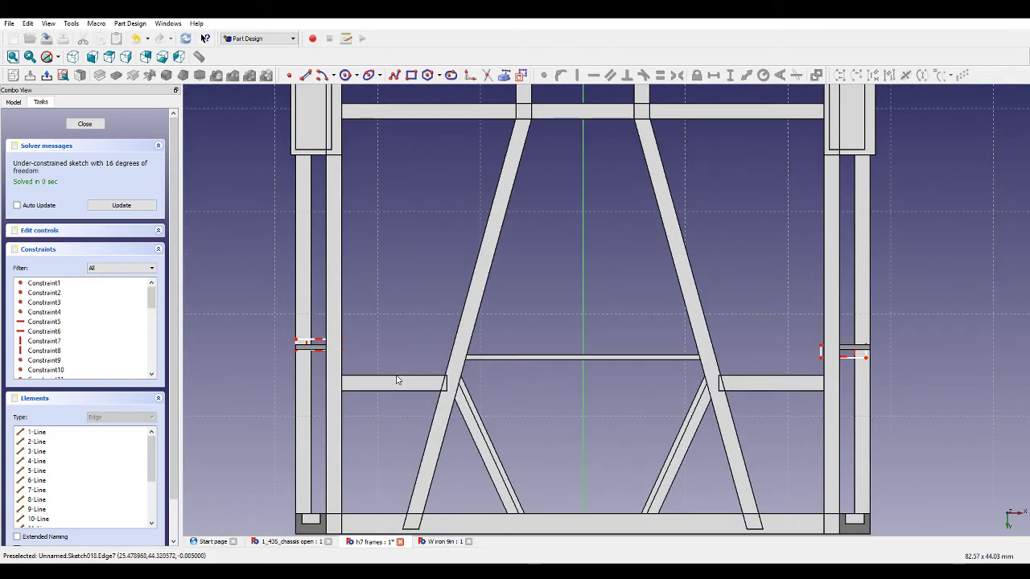
{"action": "left_click", "coordinate": [391, 79]}
{"action": "left_click", "coordinate": [346, 351]}
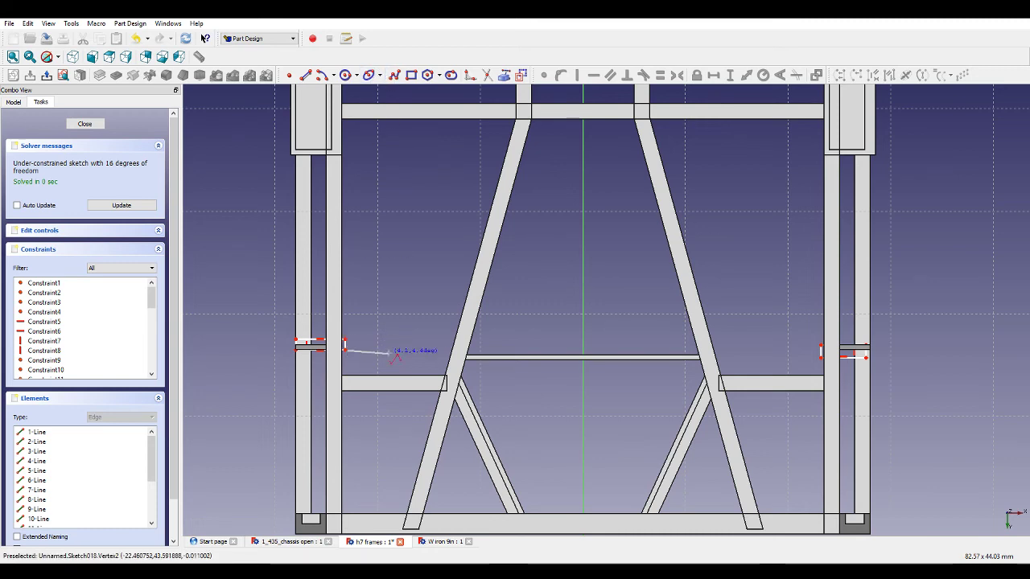
{"action": "key", "text": "Escape"}
Draw lines from the left rectangle's corner to the vertical axis and from the axis to the right rectangle's corner.
{"action": "left_click", "coordinate": [306, 77]}
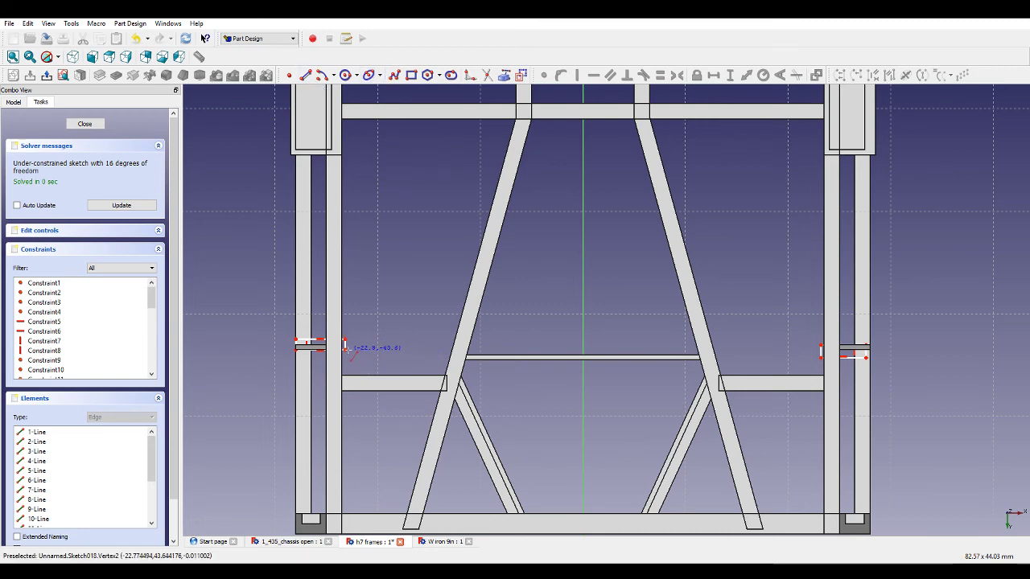
{"action": "left_click", "coordinate": [345, 347]}
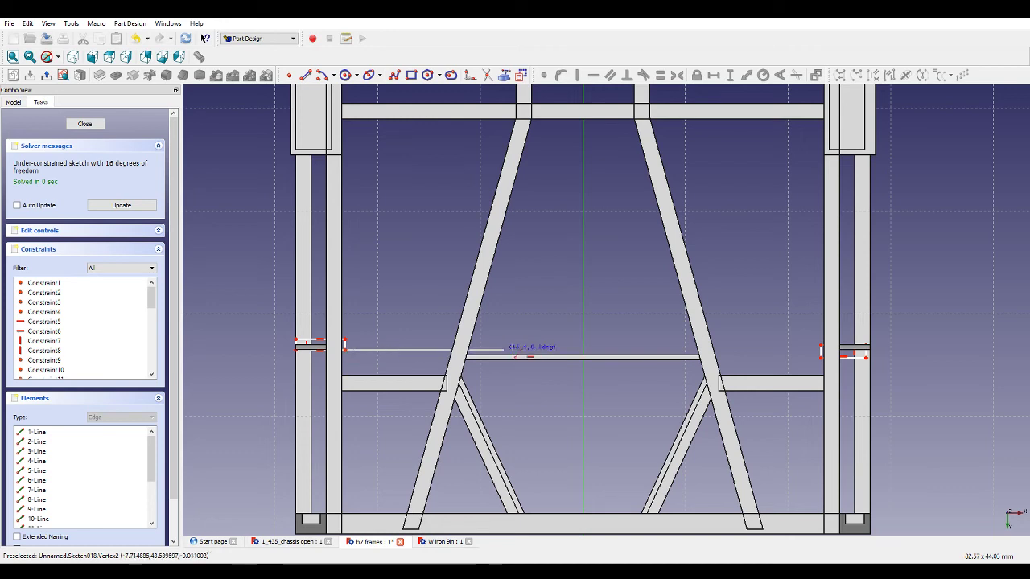
{"action": "left_click", "coordinate": [582, 349]}
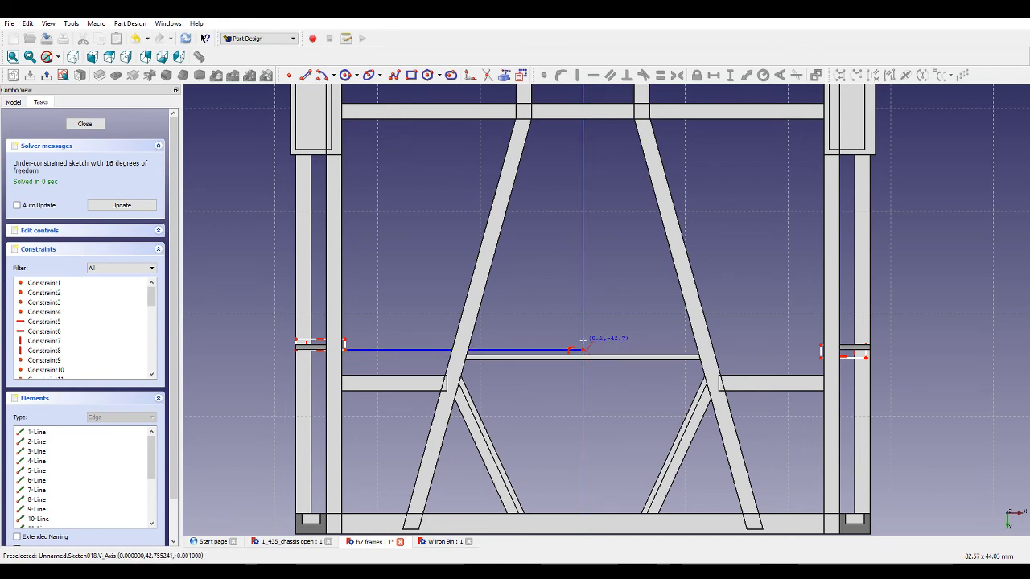
{"action": "left_click", "coordinate": [583, 339]}
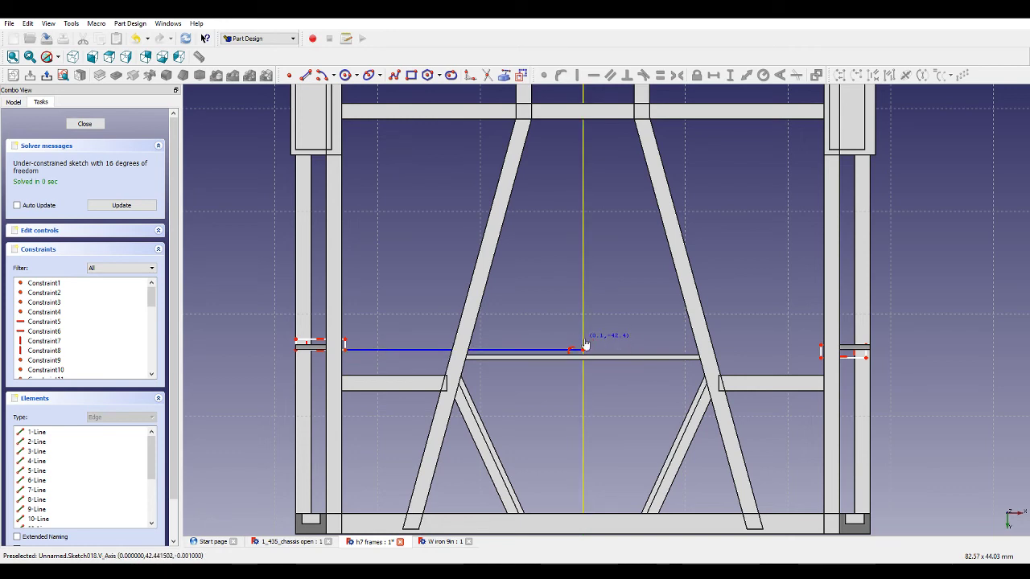
{"action": "left_click", "coordinate": [821, 341]}
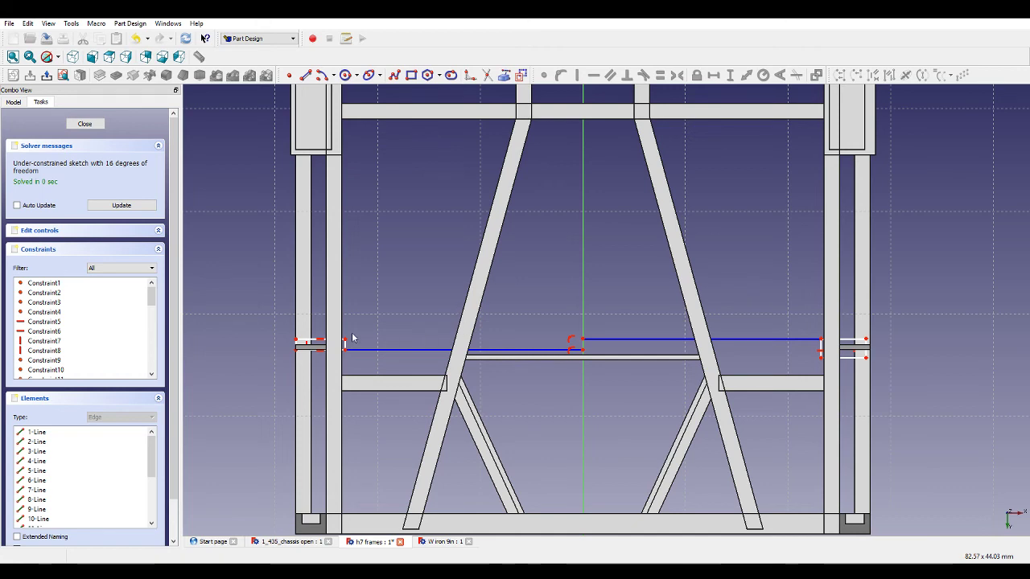
Constrain the vertical distance between the left rectangle's corner and the line's end to 1.5 mm.
{"action": "scroll", "coordinate": [312, 338], "scroll_direction": "up", "scroll_amount": 4}
{"action": "left_click", "coordinate": [296, 348]}
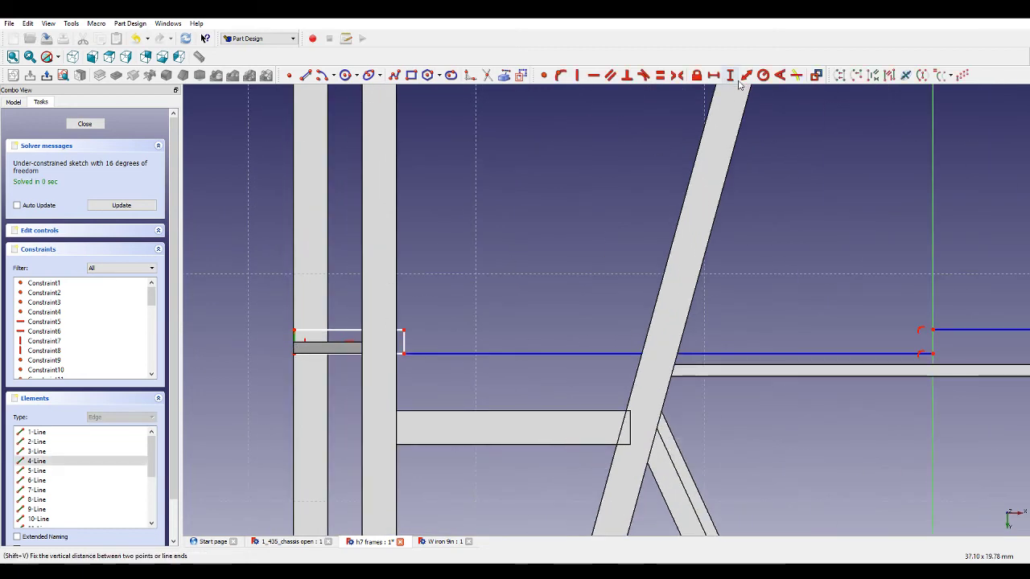
{"action": "left_click", "coordinate": [734, 77]}
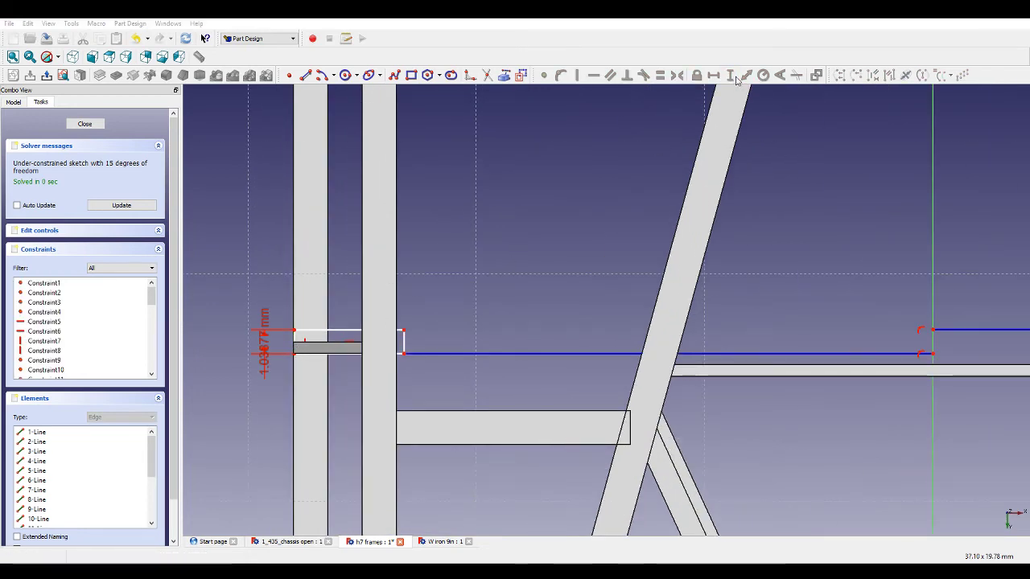
{"action": "key", "text": "Return"}
Set the horizontal distance from the left rectangle's edge to the vertical axis to 23.5 mm.
{"action": "left_click_drag", "start_coordinate": [405, 363], "coordinate": [402, 354]}
{"action": "left_click", "coordinate": [715, 76]}
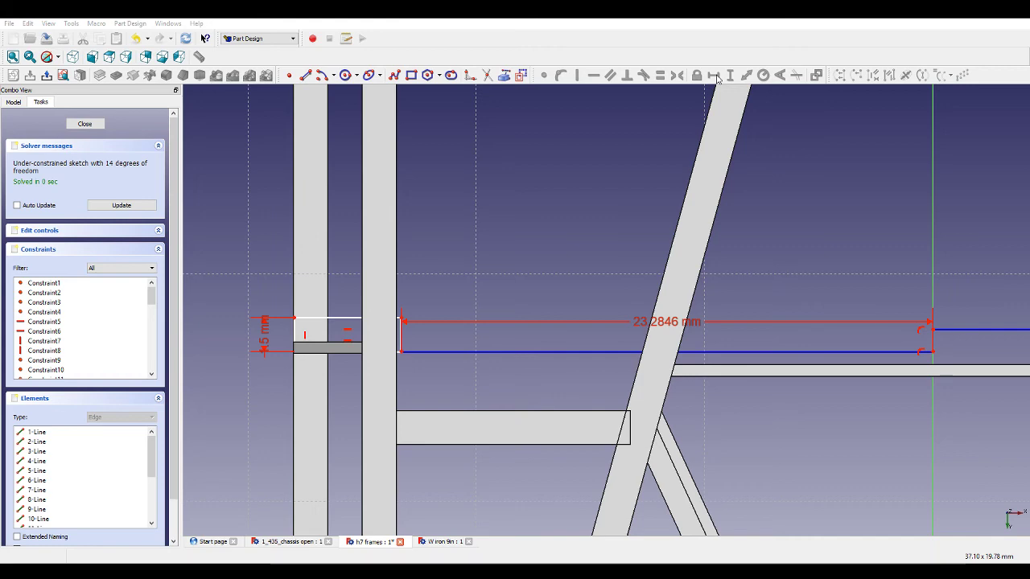
{"action": "key", "text": "Return"}
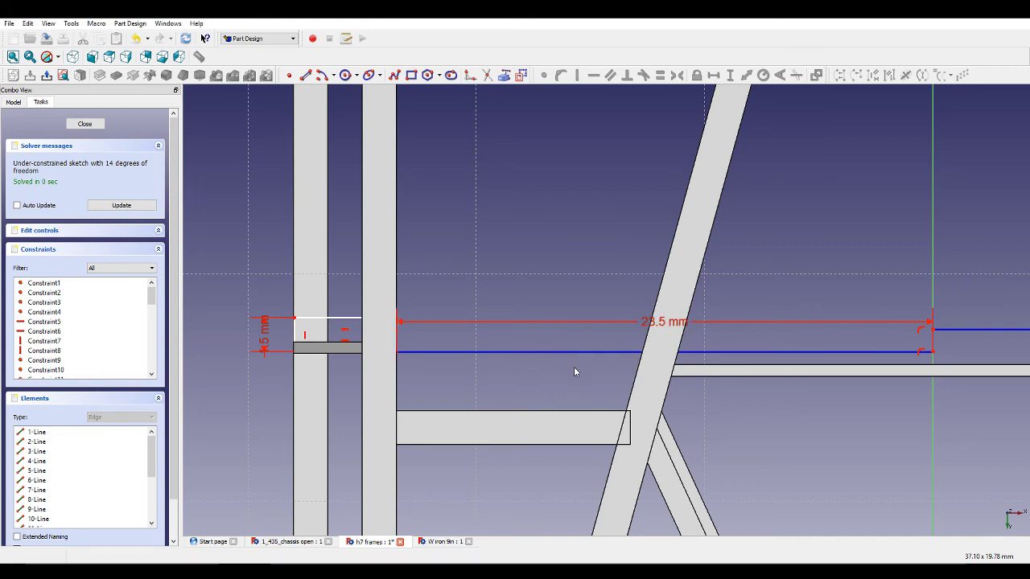
Apply an equality constraint to the selected bracing lines at the lower cross-member position.
{"action": "scroll", "coordinate": [588, 351], "scroll_direction": "down", "scroll_amount": 4}
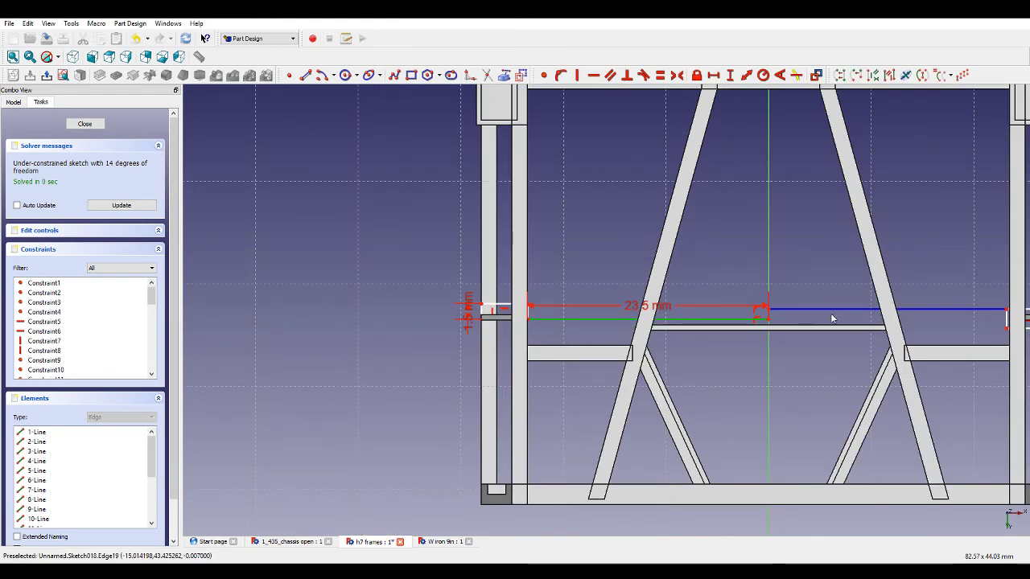
{"action": "scroll", "coordinate": [805, 306], "scroll_direction": "down", "scroll_amount": 8}
{"action": "scroll", "coordinate": [787, 153], "scroll_direction": "up", "scroll_amount": 3}
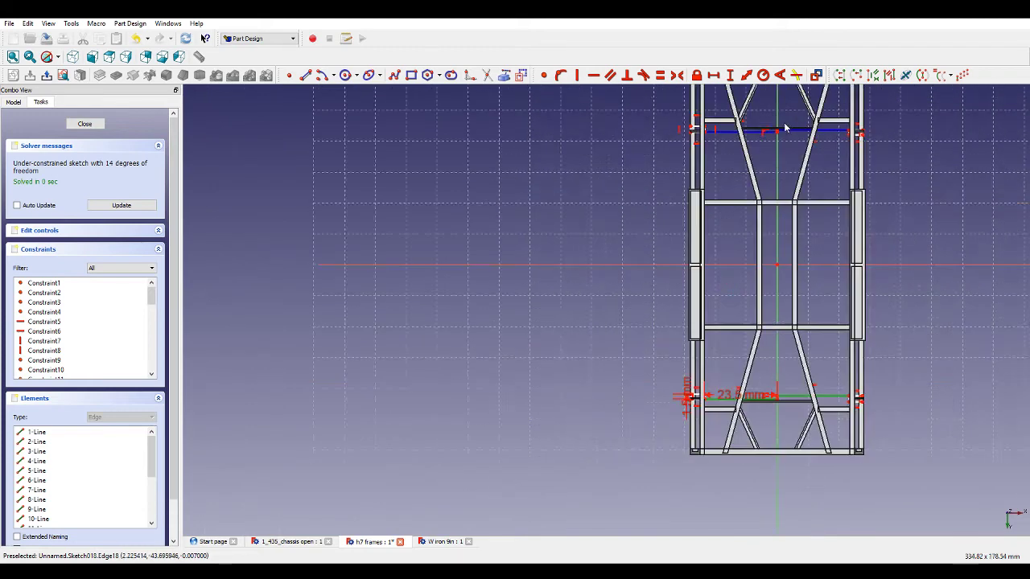
{"action": "scroll", "coordinate": [786, 127], "scroll_direction": "up", "scroll_amount": 2}
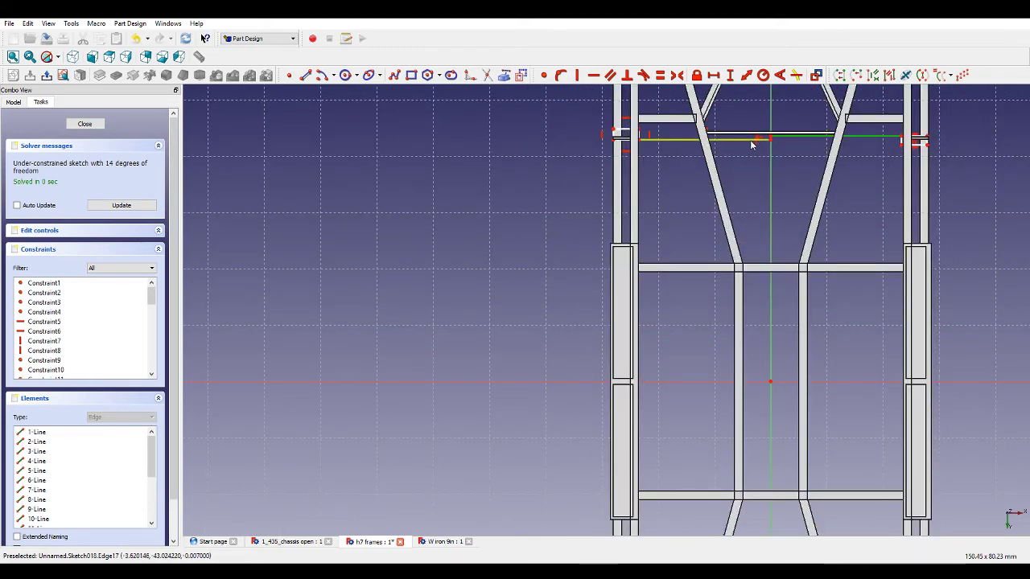
{"action": "scroll", "coordinate": [758, 143], "scroll_direction": "down", "scroll_amount": 4}
{"action": "scroll", "coordinate": [719, 133], "scroll_direction": "up", "scroll_amount": 2}
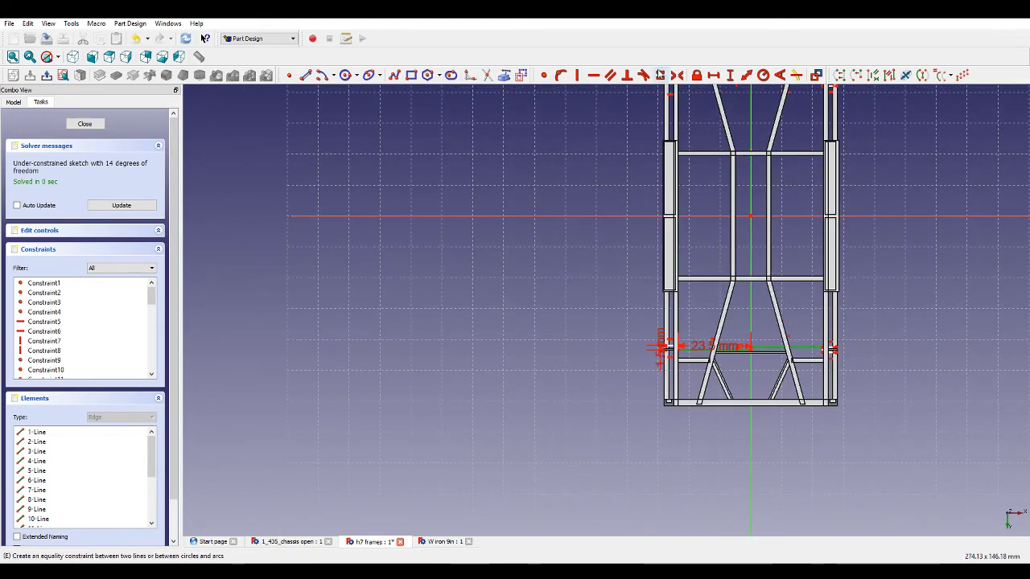
{"action": "left_click", "coordinate": [659, 75]}
{"action": "scroll", "coordinate": [839, 368], "scroll_direction": "up", "scroll_amount": 5}
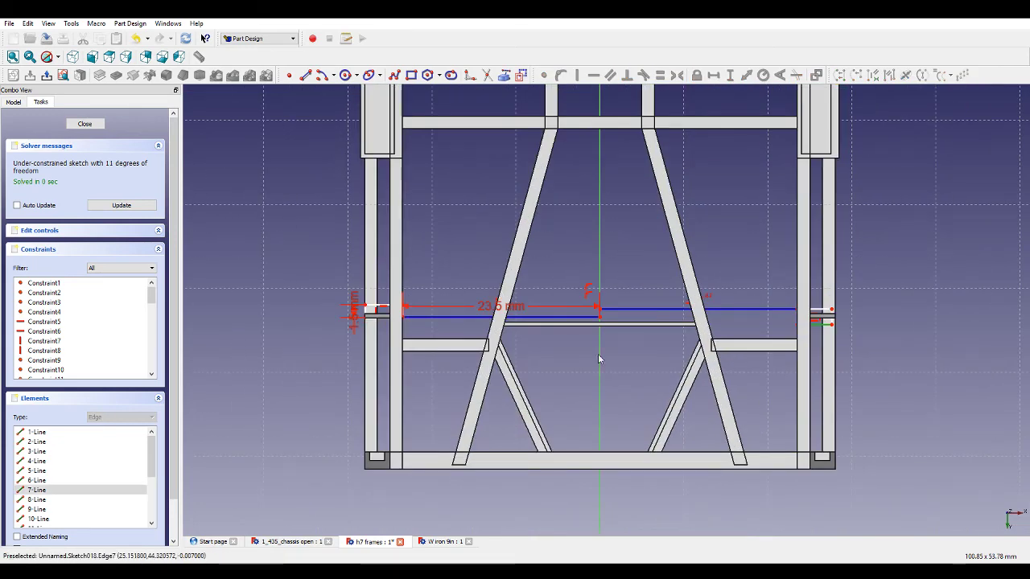
{"action": "scroll", "coordinate": [539, 322], "scroll_direction": "down", "scroll_amount": 6}
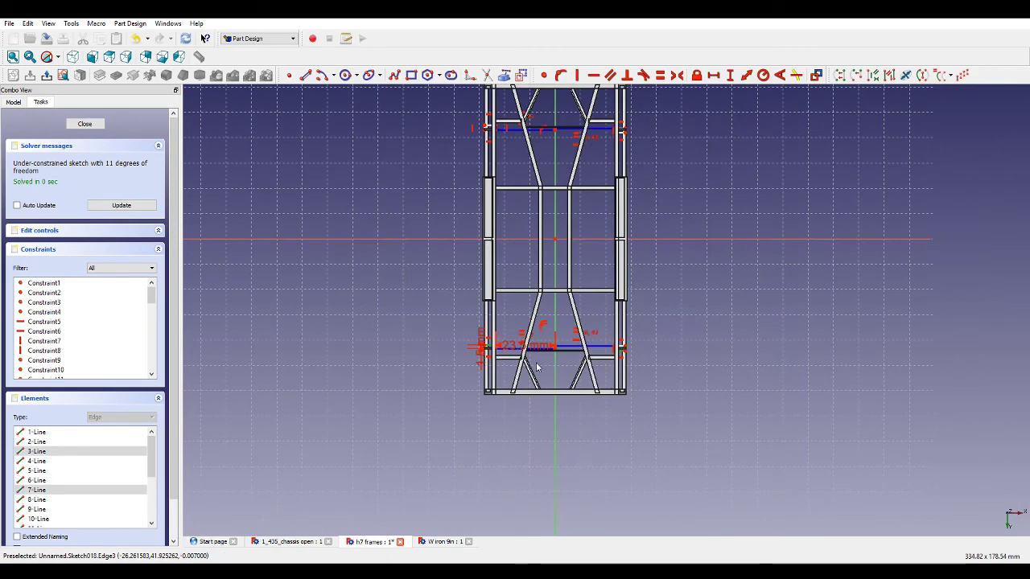
Make the left and right rectangles' edges equal at the upper cross-member position.
{"action": "scroll", "coordinate": [447, 140], "scroll_direction": "up", "scroll_amount": 5}
{"action": "left_click", "coordinate": [444, 136]}
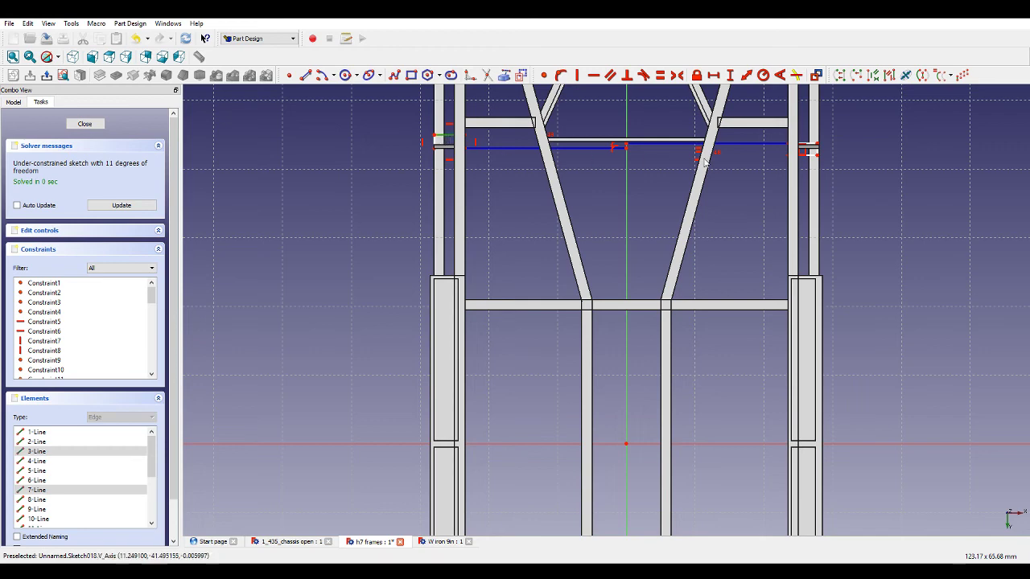
{"action": "left_click", "coordinate": [814, 157]}
{"action": "scroll", "coordinate": [751, 181], "scroll_direction": "down", "scroll_amount": 1}
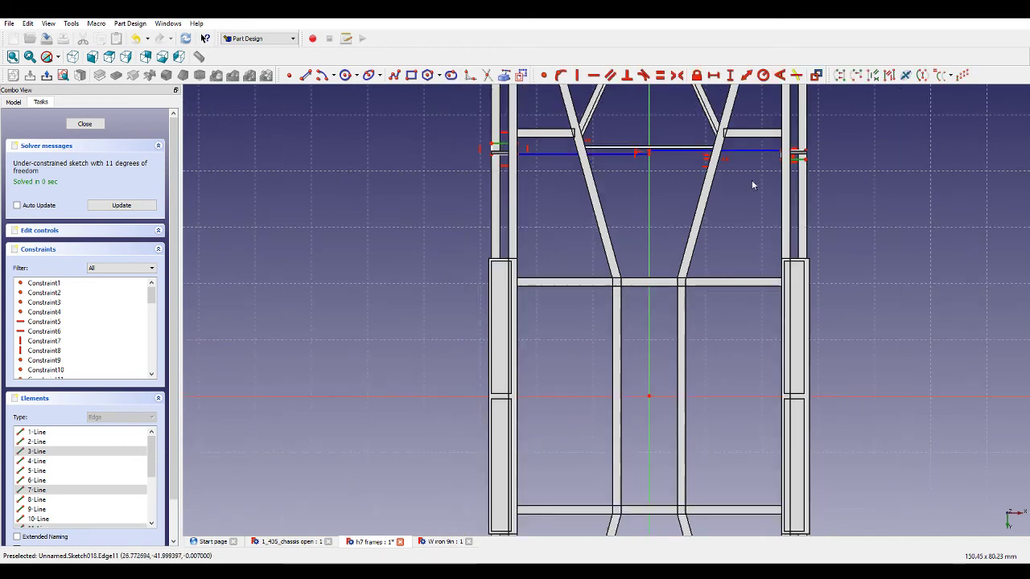
{"action": "left_click", "coordinate": [660, 75]}
{"action": "scroll", "coordinate": [581, 193], "scroll_direction": "down", "scroll_amount": 4}
{"action": "scroll", "coordinate": [423, 337], "scroll_direction": "up", "scroll_amount": 6}
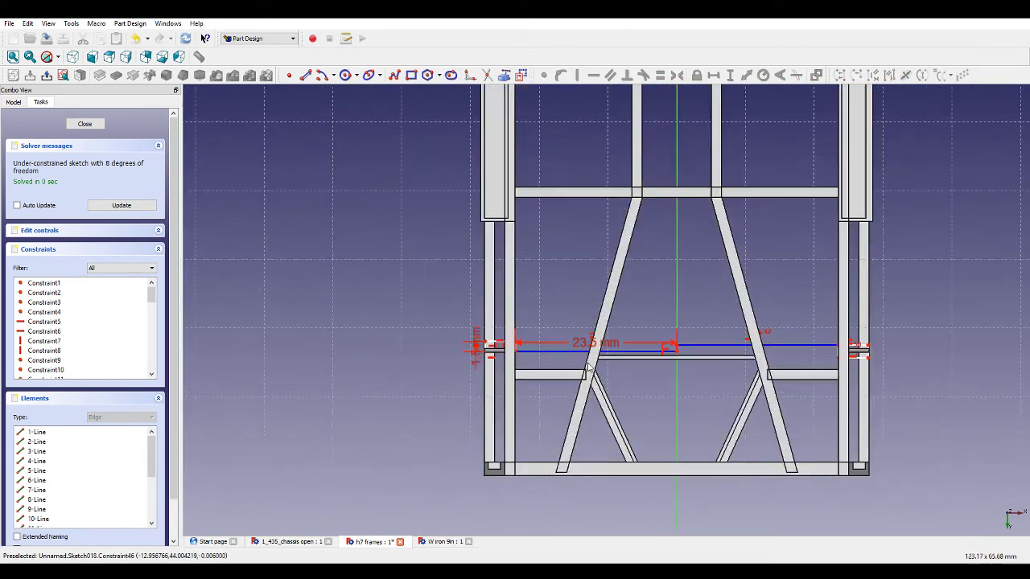
Set the horizontal width of the left rectangle to 4.5 mm.
{"action": "scroll", "coordinate": [423, 336], "scroll_direction": "up", "scroll_amount": 3}
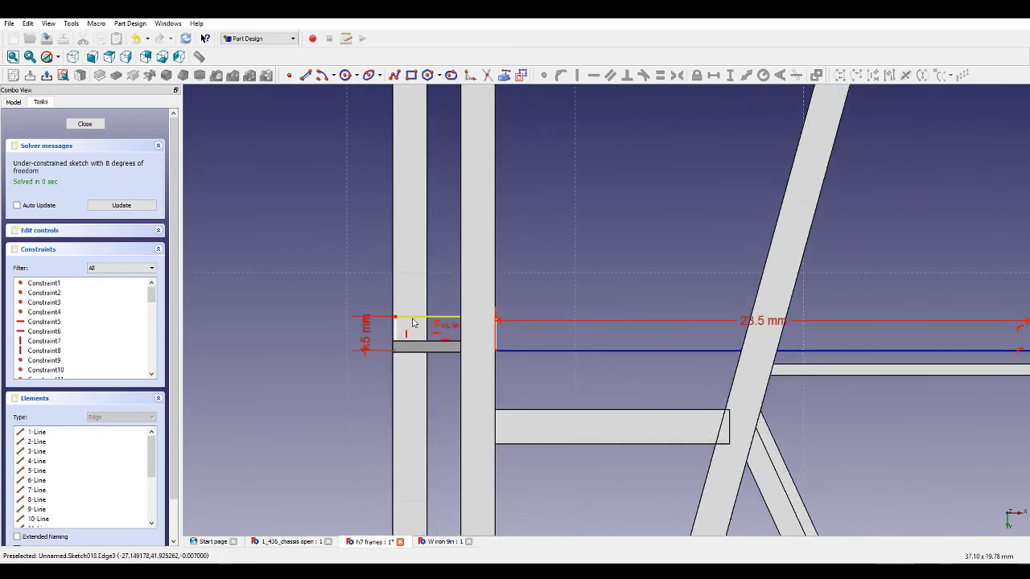
{"action": "left_click", "coordinate": [426, 317]}
{"action": "left_click", "coordinate": [716, 76]}
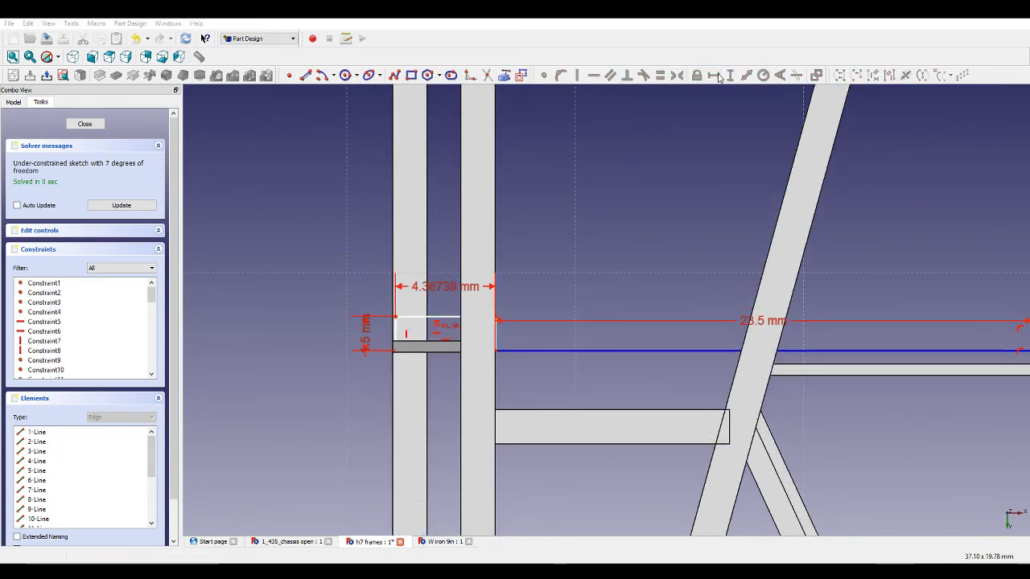
{"action": "key", "text": "Return"}
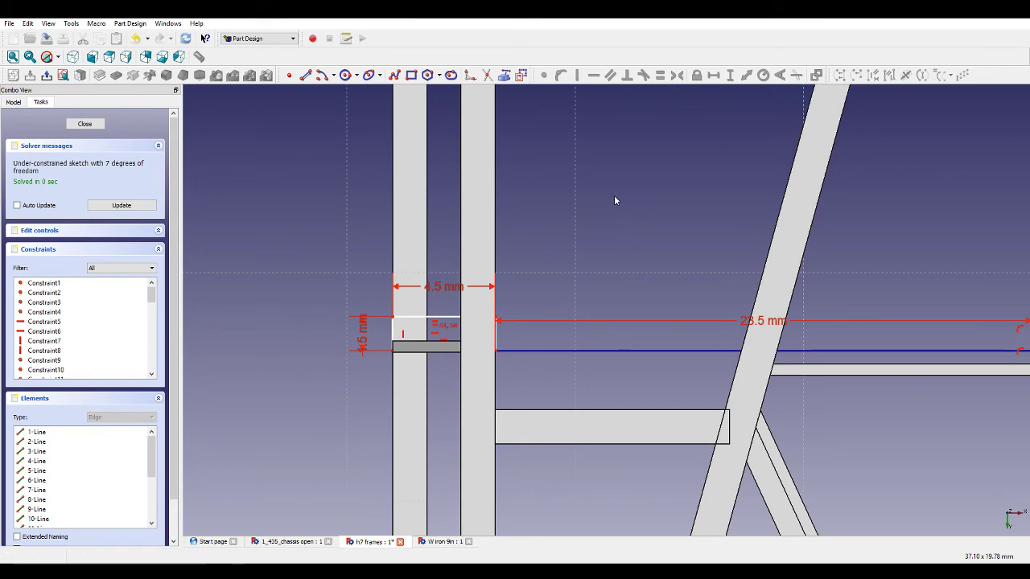
Constrain two of the left rectangle's edges to be equal.
{"action": "scroll", "coordinate": [613, 200], "scroll_direction": "down", "scroll_amount": 5}
{"action": "scroll", "coordinate": [971, 242], "scroll_direction": "up", "scroll_amount": 3}
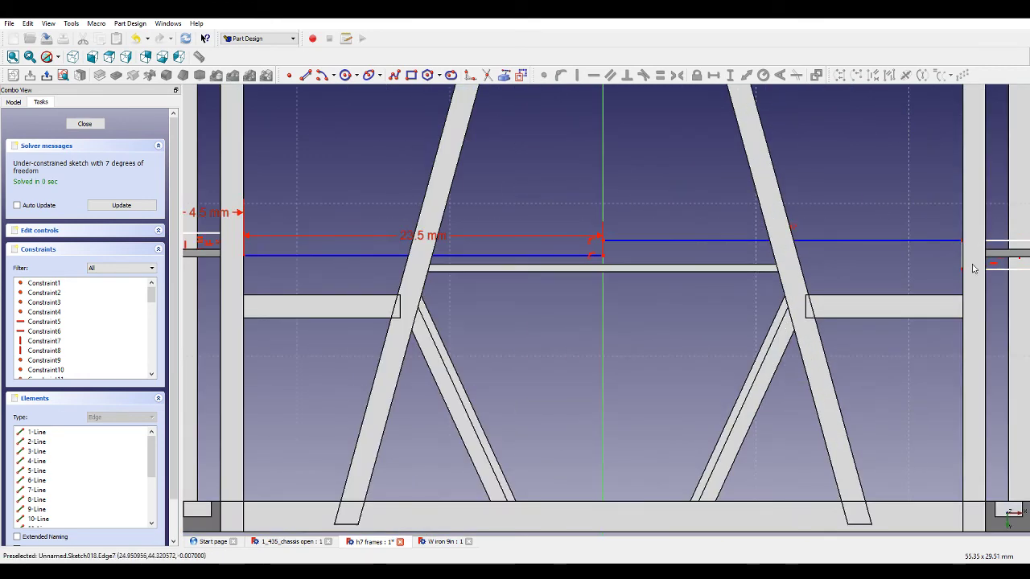
{"action": "scroll", "coordinate": [972, 268], "scroll_direction": "down", "scroll_amount": 3}
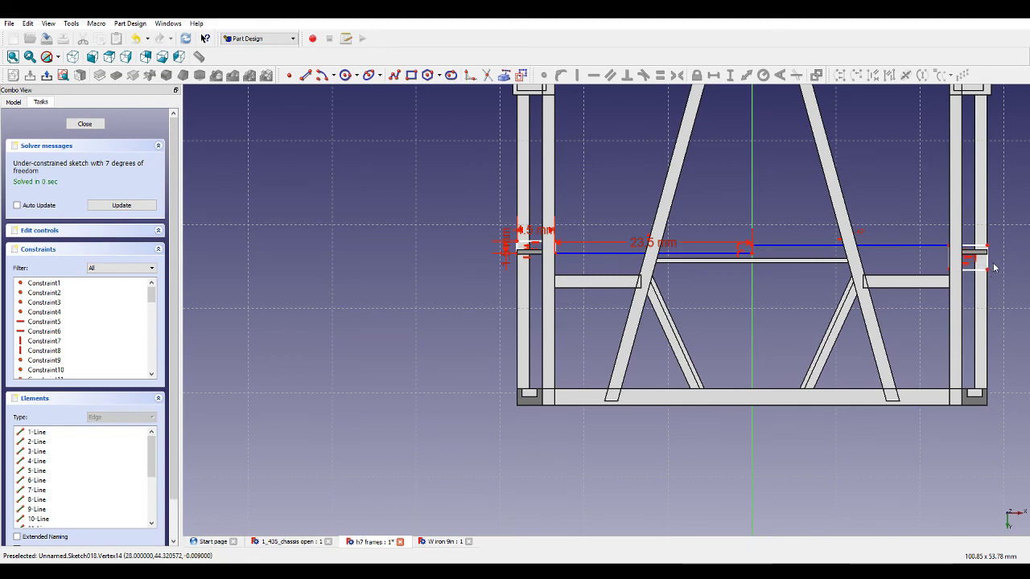
{"action": "scroll", "coordinate": [439, 280], "scroll_direction": "up", "scroll_amount": 3}
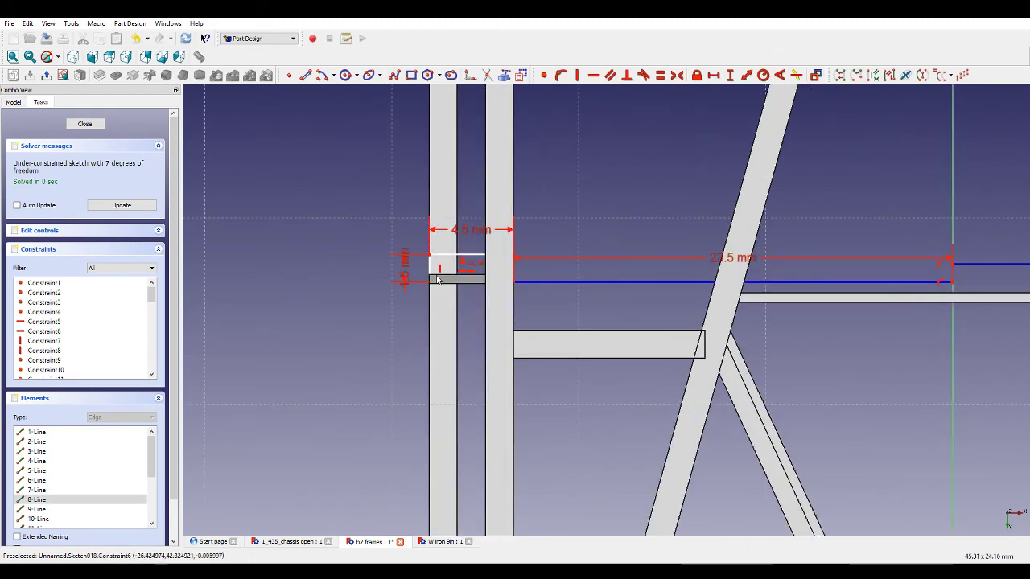
{"action": "scroll", "coordinate": [585, 259], "scroll_direction": "down", "scroll_amount": 3}
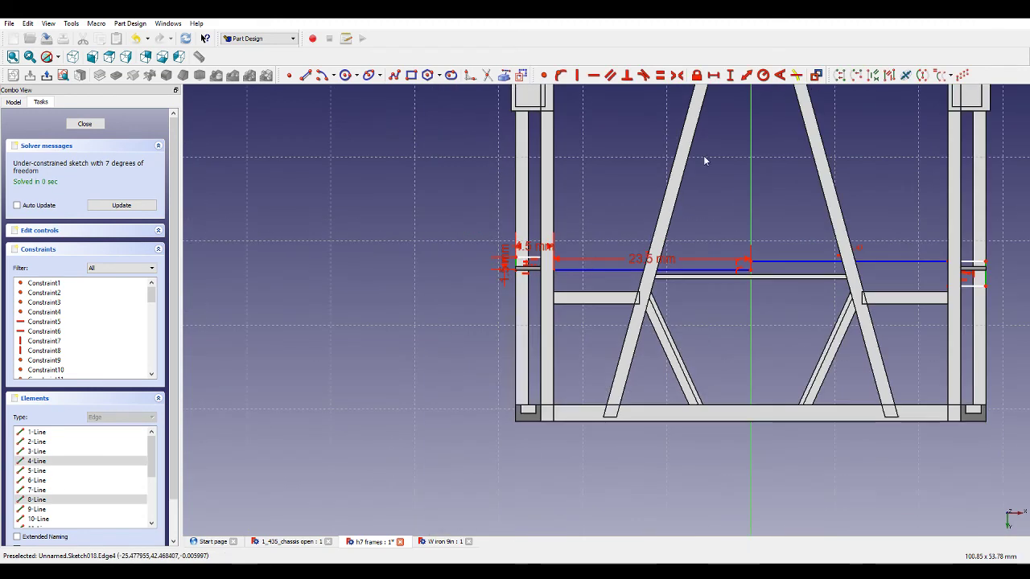
{"action": "left_click", "coordinate": [660, 76]}
{"action": "scroll", "coordinate": [784, 270], "scroll_direction": "up", "scroll_amount": 3}
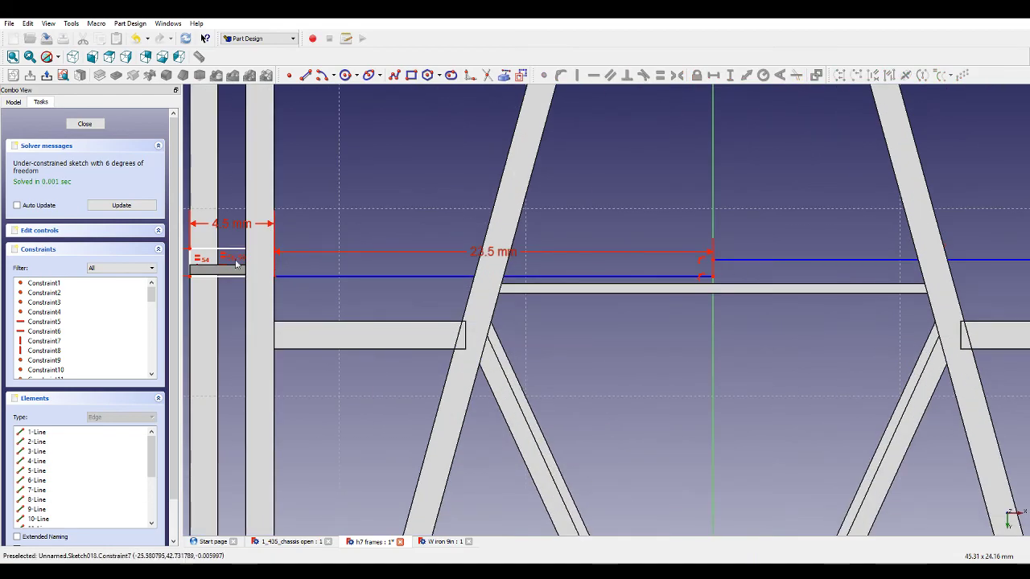
Apply another equality constraint between the rectangles' edges at the upper cross-member position.
{"action": "scroll", "coordinate": [240, 263], "scroll_direction": "down", "scroll_amount": 2}
{"action": "scroll", "coordinate": [241, 262], "scroll_direction": "down", "scroll_amount": 7}
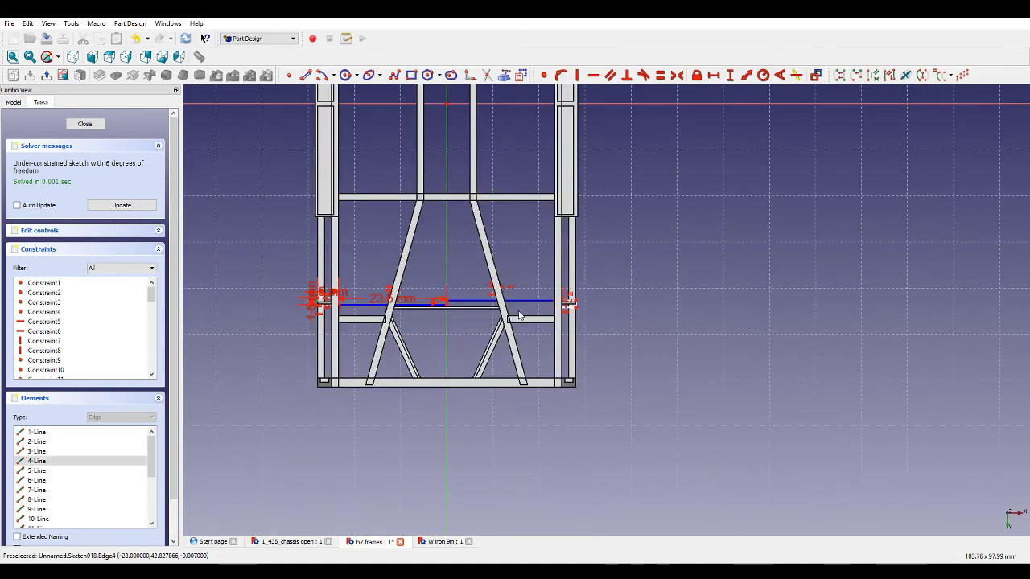
{"action": "scroll", "coordinate": [442, 161], "scroll_direction": "up", "scroll_amount": 7}
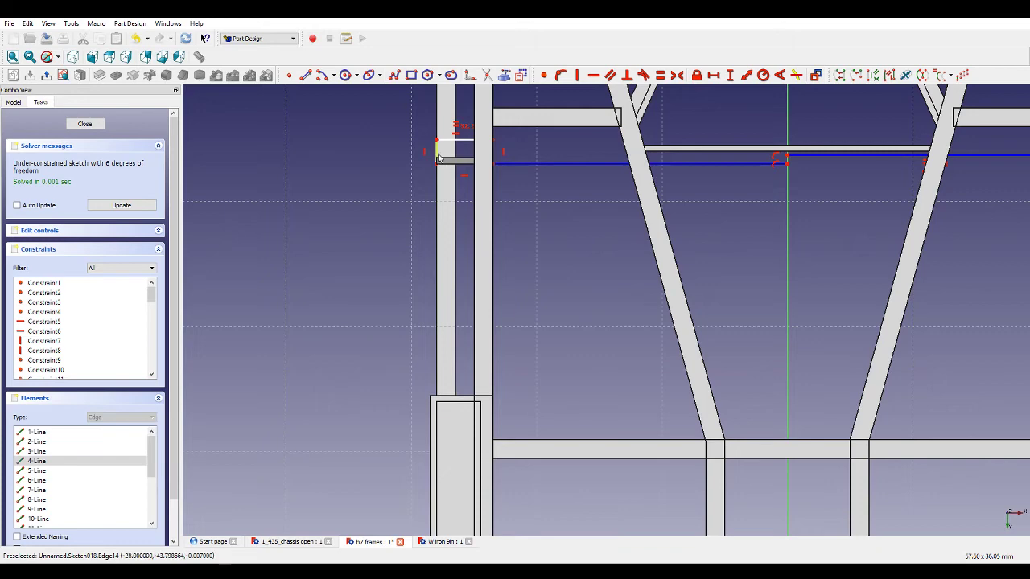
{"action": "scroll", "coordinate": [561, 251], "scroll_direction": "down", "scroll_amount": 7}
{"action": "scroll", "coordinate": [824, 229], "scroll_direction": "up", "scroll_amount": 6}
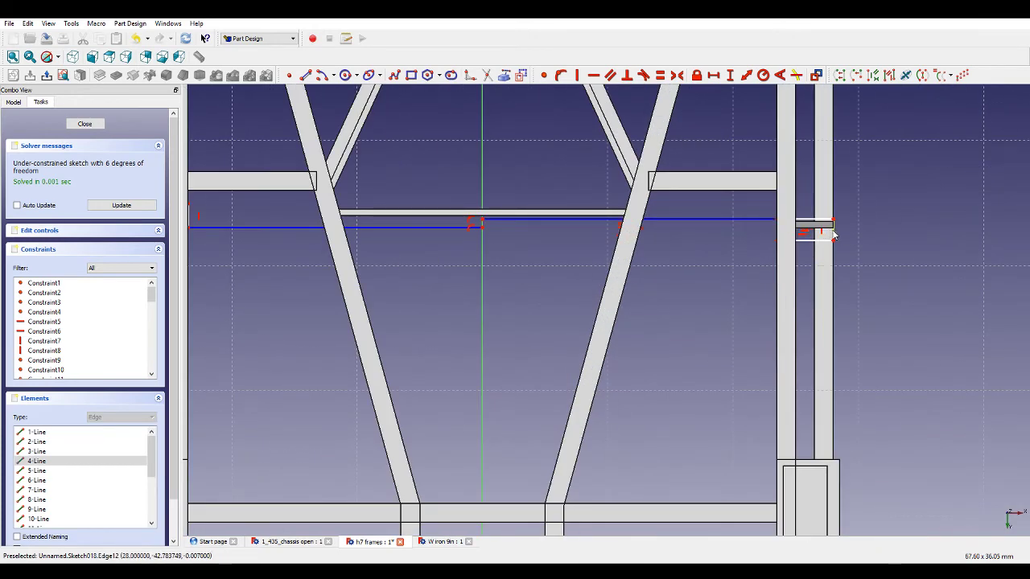
{"action": "scroll", "coordinate": [836, 234], "scroll_direction": "down", "scroll_amount": 1}
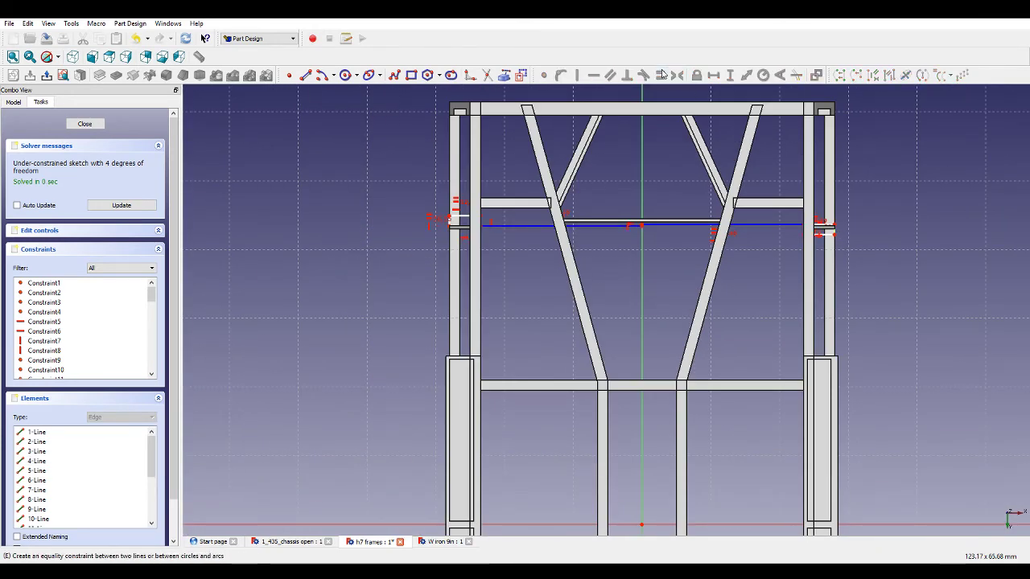
{"action": "scroll", "coordinate": [612, 208], "scroll_direction": "up", "scroll_amount": 3}
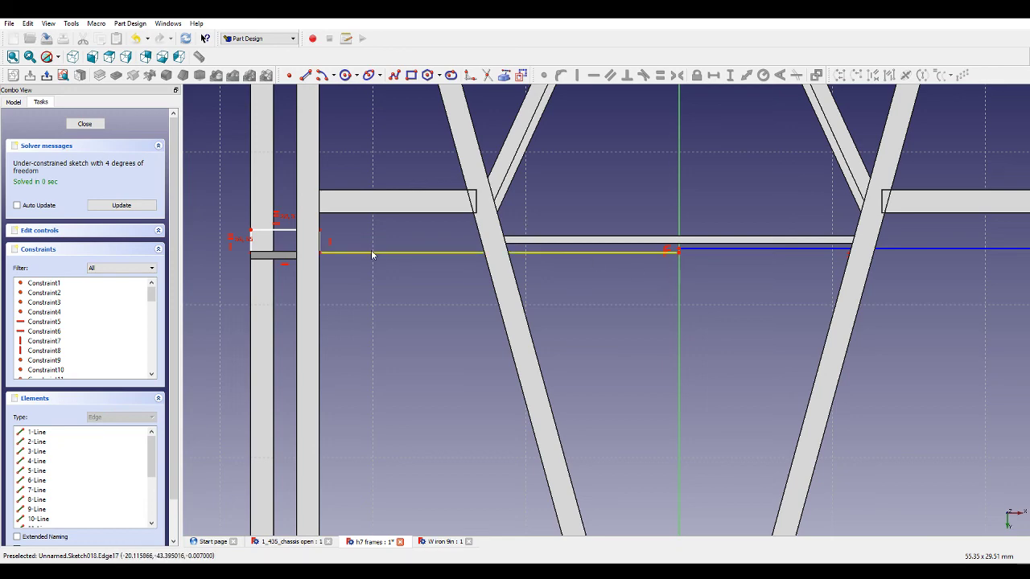
Constrain the left rectangle's vertical distance from the horizontal axis as 43 mm.
{"action": "left_click_drag", "start_coordinate": [371, 262], "coordinate": [371, 260]}
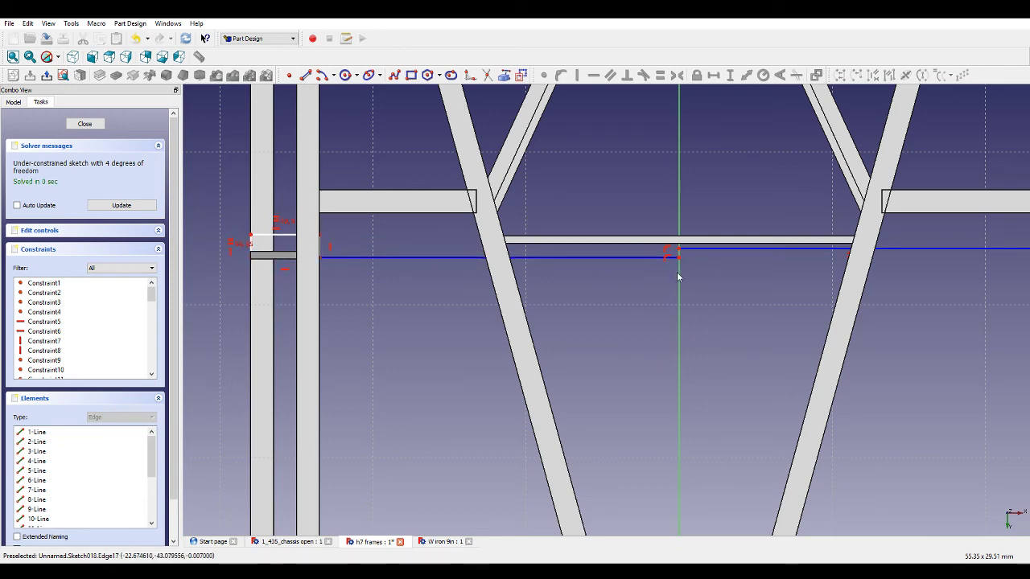
{"action": "scroll", "coordinate": [696, 294], "scroll_direction": "down", "scroll_amount": 3}
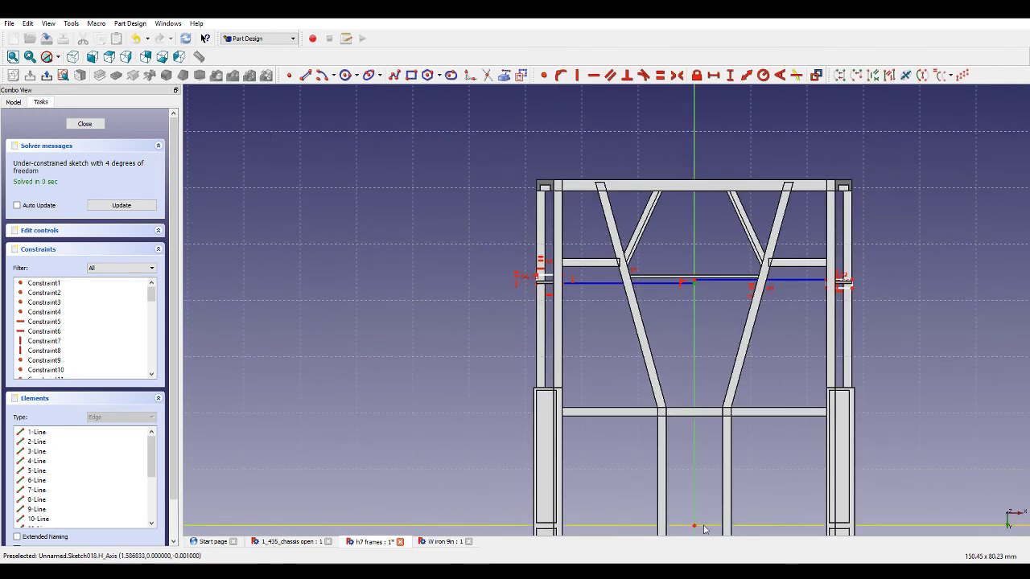
{"action": "scroll", "coordinate": [675, 318], "scroll_direction": "up", "scroll_amount": 3}
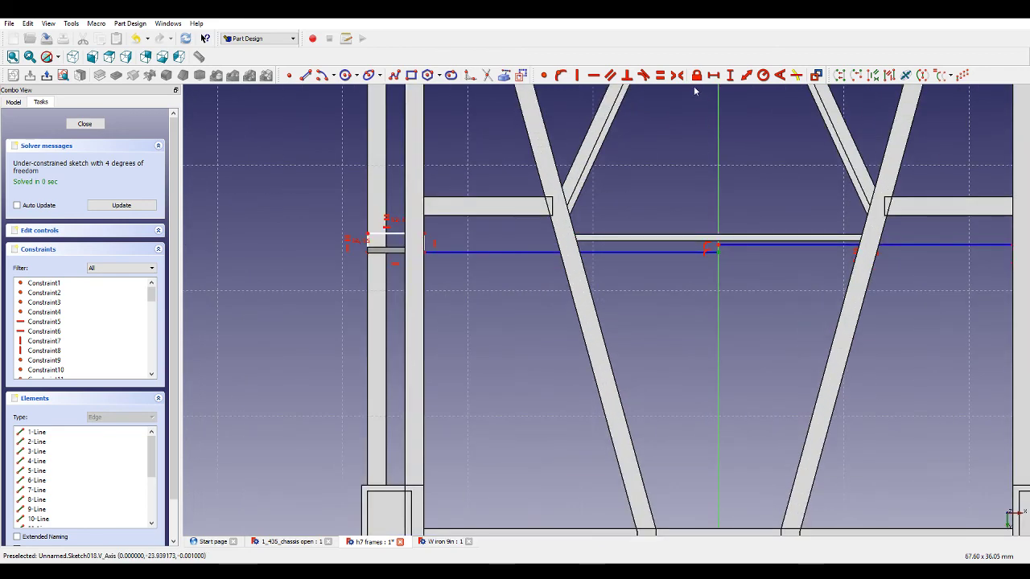
{"action": "left_click", "coordinate": [729, 76]}
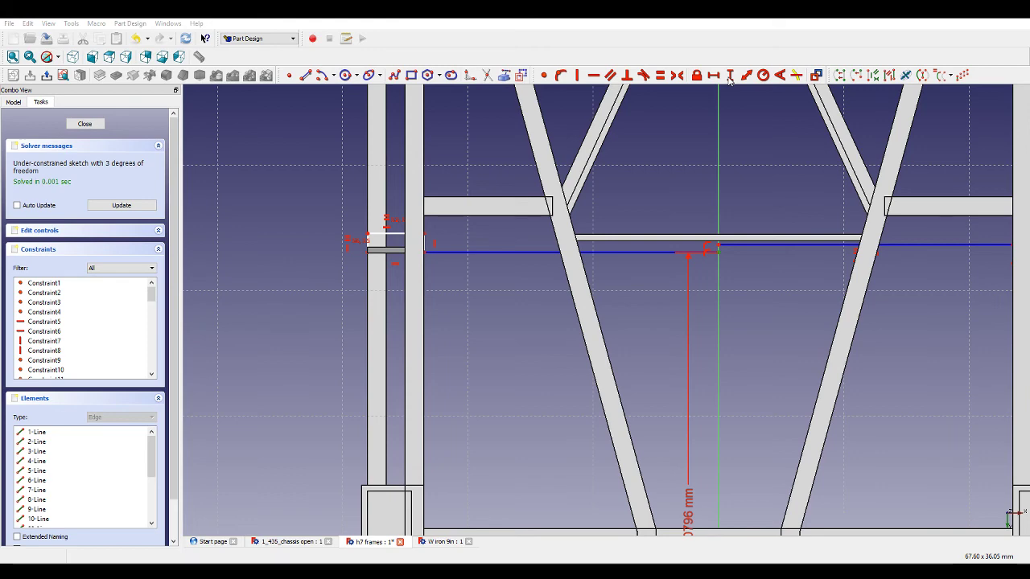
{"action": "scroll", "coordinate": [719, 248], "scroll_direction": "down", "scroll_amount": 2}
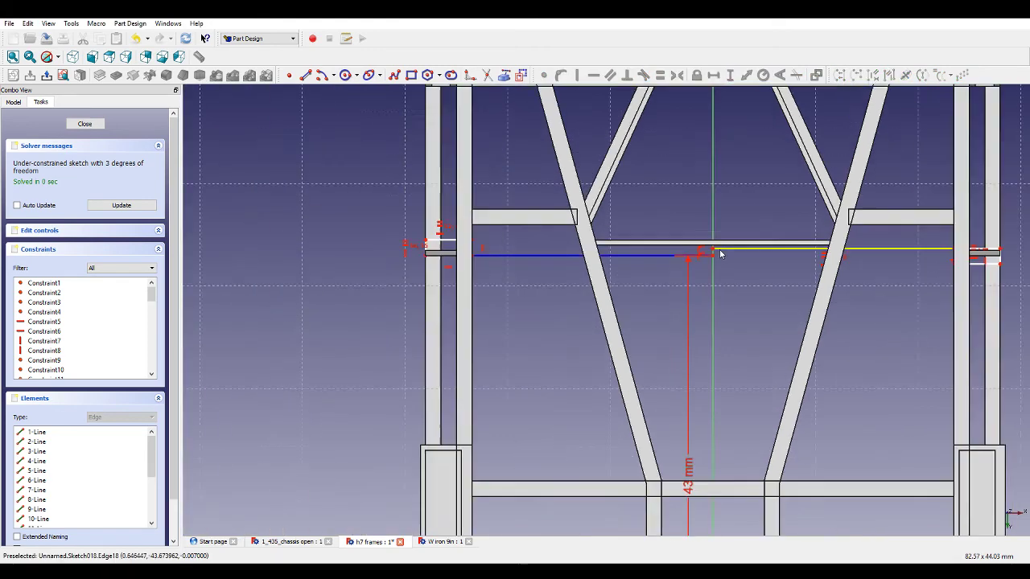
{"action": "scroll", "coordinate": [720, 254], "scroll_direction": "down", "scroll_amount": 1}
{"action": "scroll", "coordinate": [936, 263], "scroll_direction": "up", "scroll_amount": 2}
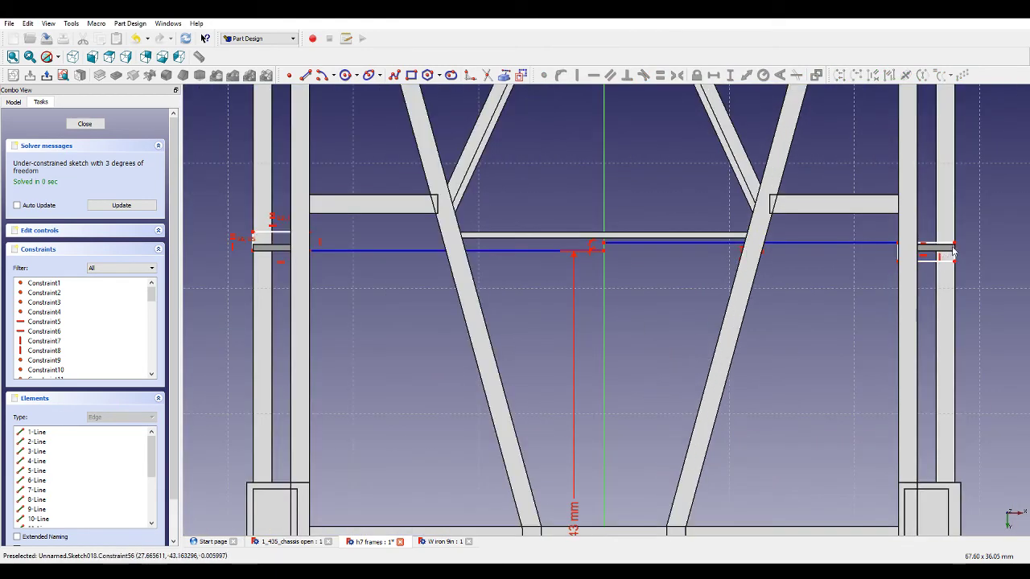
Add a vertical distance constraint between the two adjoining rectangle corners at the centreline.
{"action": "left_click", "coordinate": [603, 252]}
{"action": "left_click", "coordinate": [604, 243]}
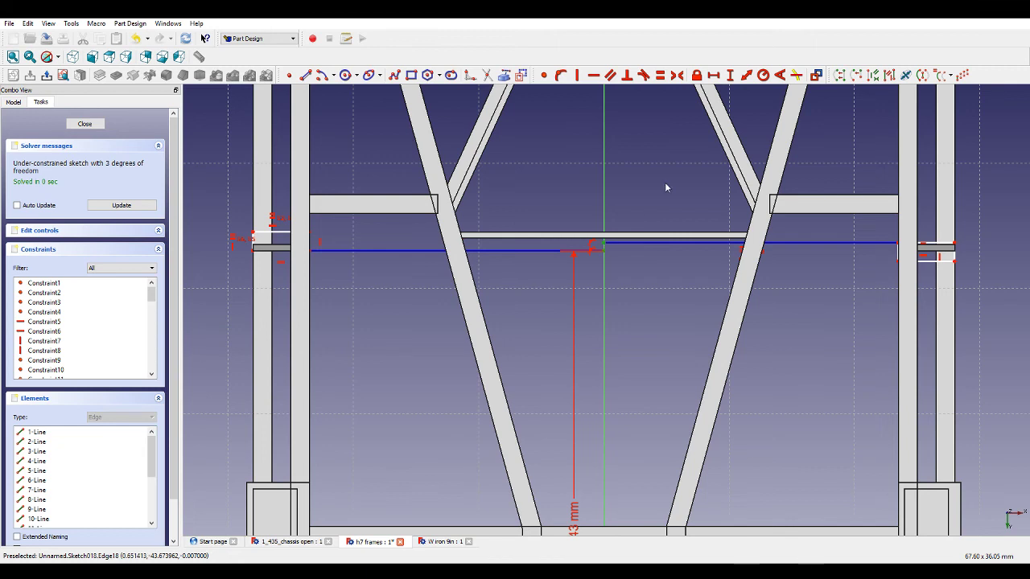
{"action": "left_click", "coordinate": [728, 75]}
{"action": "key", "text": "Return"}
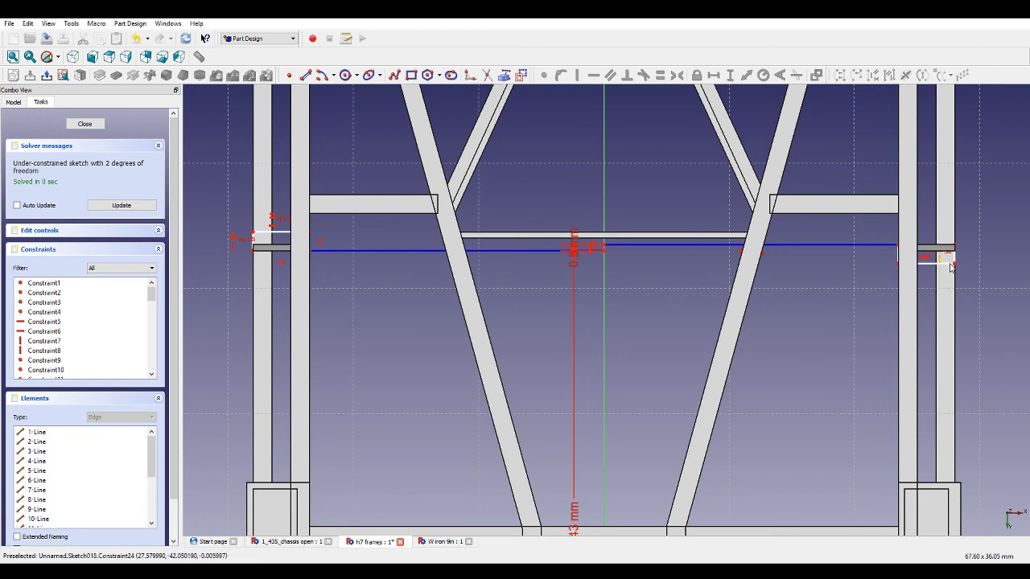
{"action": "scroll", "coordinate": [949, 272], "scroll_direction": "down", "scroll_amount": 4}
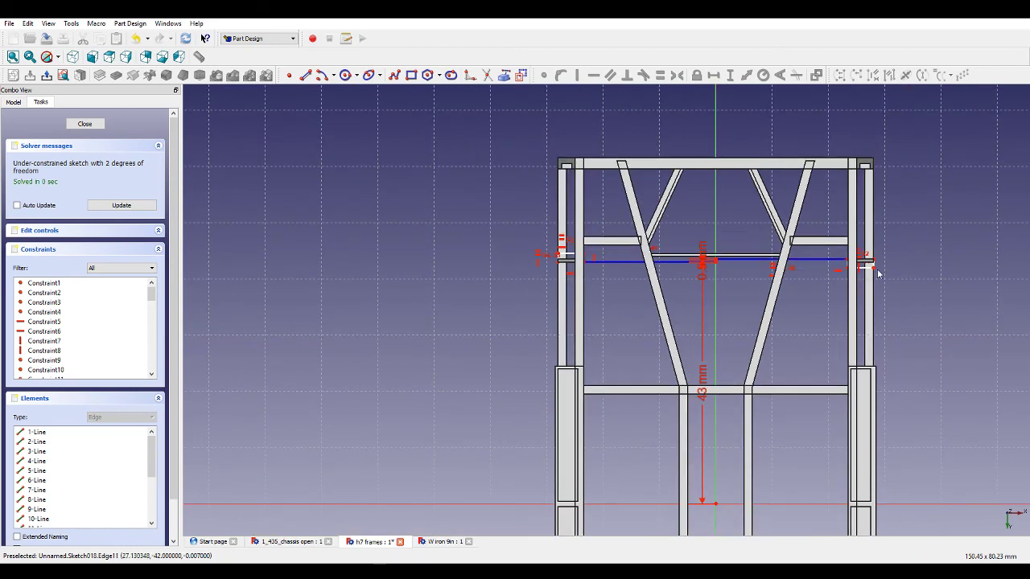
{"action": "scroll", "coordinate": [878, 273], "scroll_direction": "down", "scroll_amount": 2}
{"action": "scroll", "coordinate": [708, 450], "scroll_direction": "up", "scroll_amount": 5}
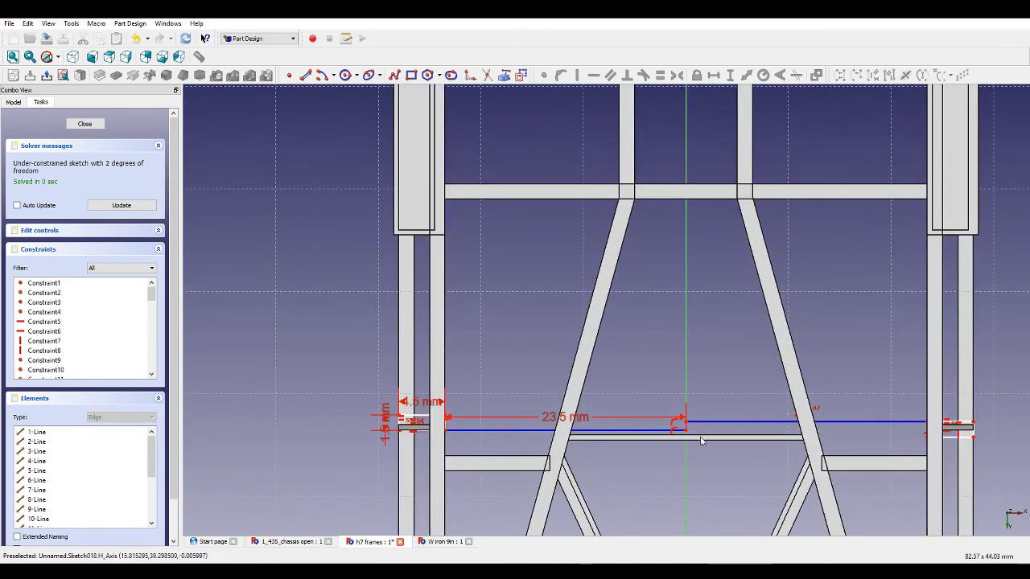
Set the vertical distance of the centreline corner to 0.5 mm.
{"action": "left_click", "coordinate": [686, 431]}
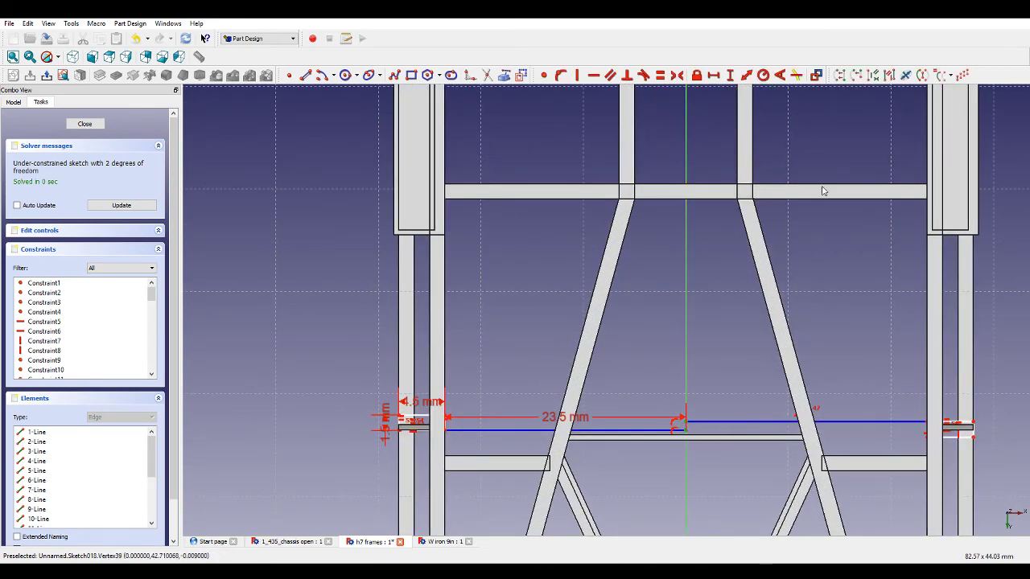
{"action": "left_click", "coordinate": [732, 76]}
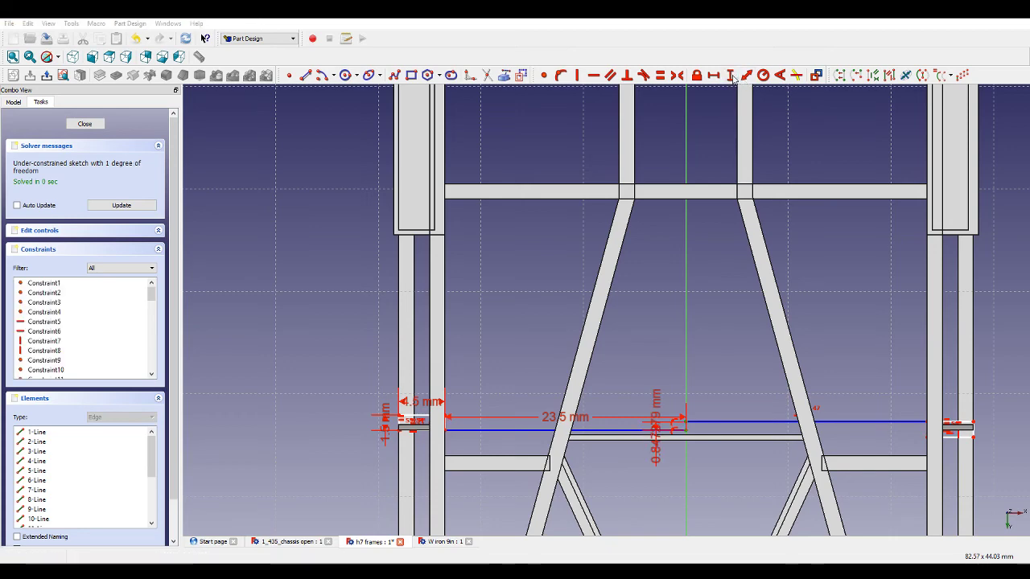
{"action": "type", "text": "0.5"}
{"action": "key", "text": "Return"}
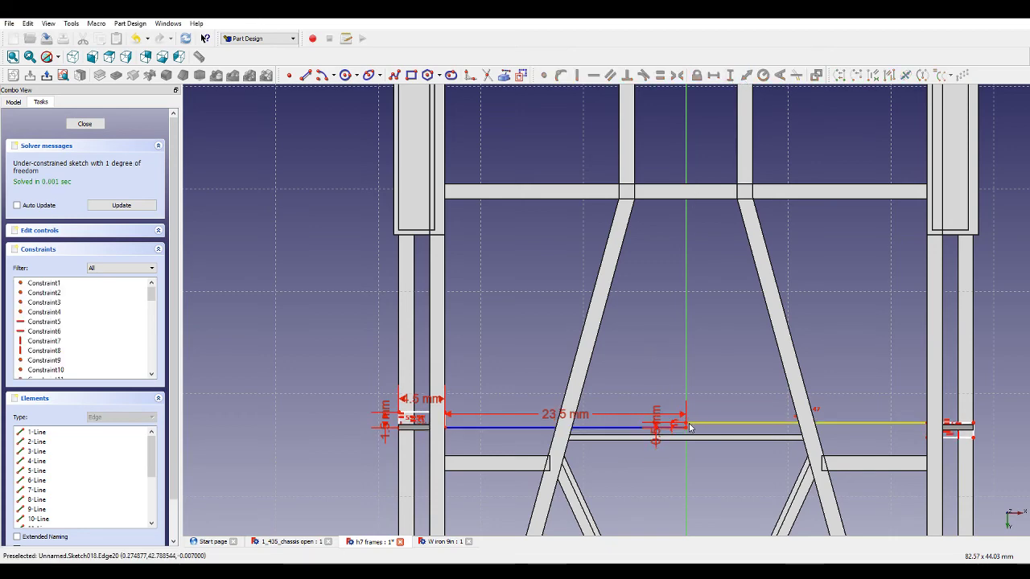
Fix the right rectangle corner's vertical distance from the horizontal axis to fully constrain the sketch.
{"action": "left_click", "coordinate": [690, 427]}
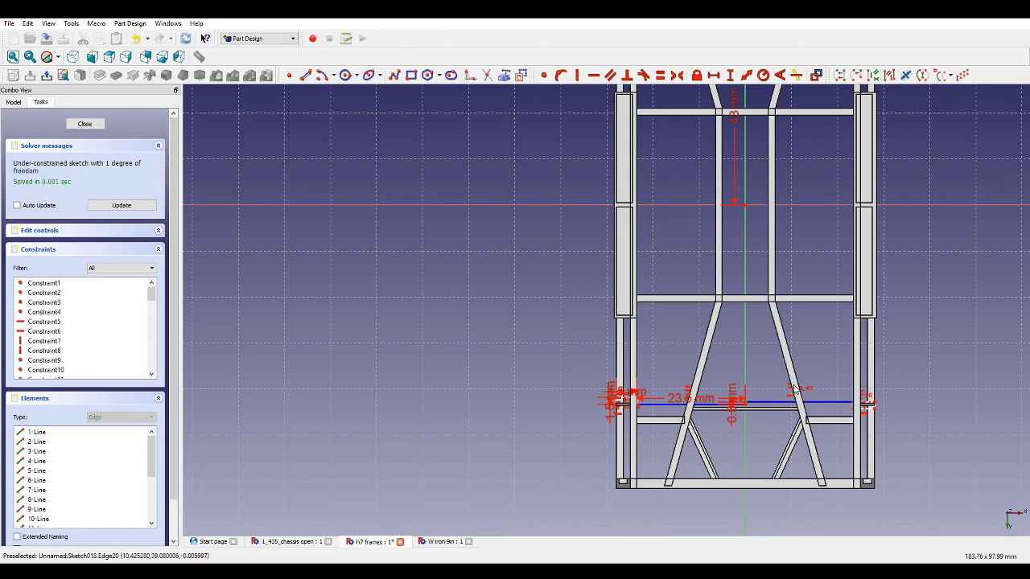
{"action": "left_click", "coordinate": [744, 205]}
{"action": "left_click", "coordinate": [734, 75]}
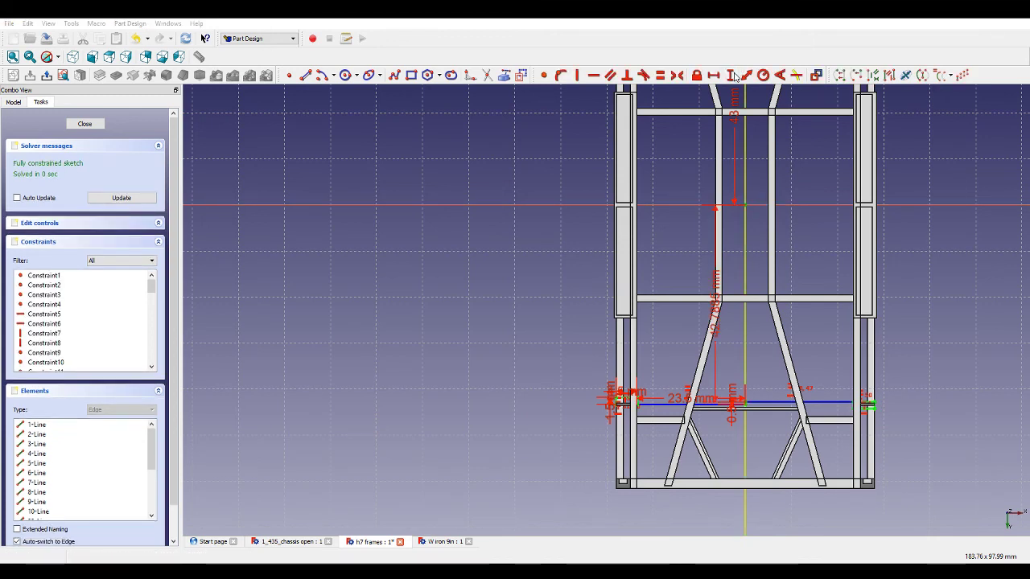
{"action": "scroll", "coordinate": [768, 353], "scroll_direction": "up", "scroll_amount": 3}
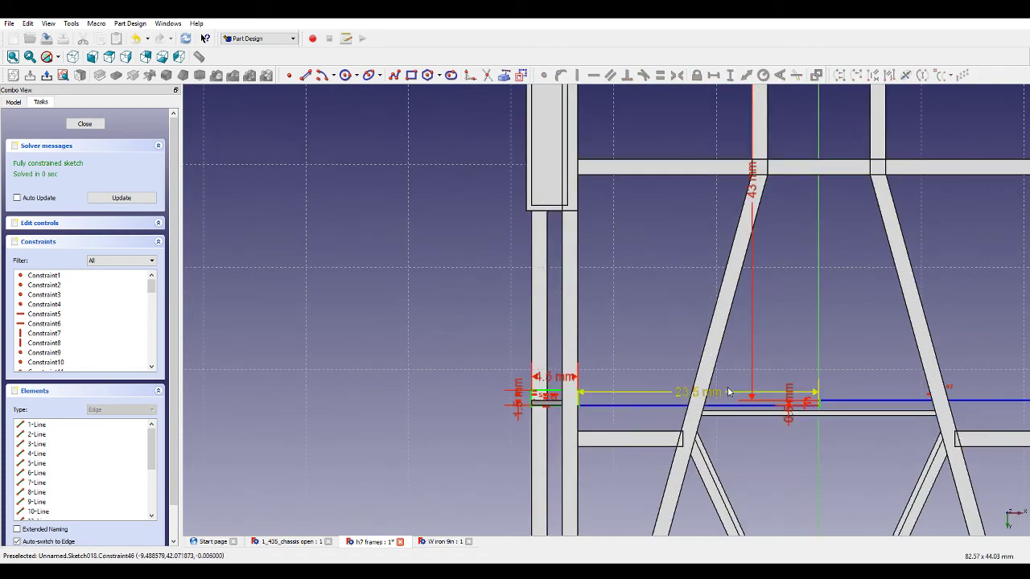
{"action": "scroll", "coordinate": [768, 352], "scroll_direction": "down", "scroll_amount": 2}
{"action": "scroll", "coordinate": [768, 353], "scroll_direction": "down", "scroll_amount": 2}
Close the sketch and pad it with a length of 0.5 mm.
{"action": "left_click", "coordinate": [127, 197]}
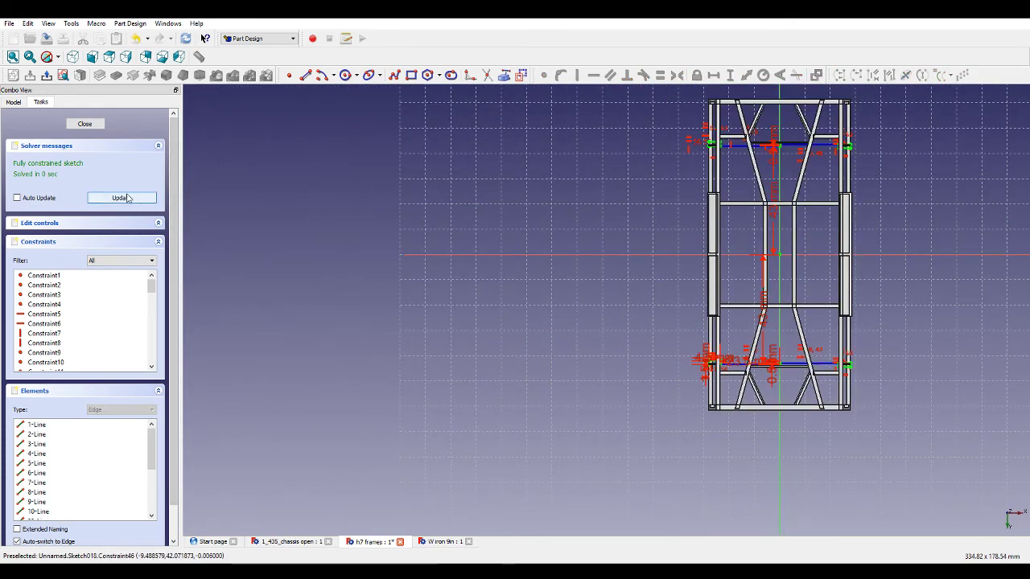
{"action": "left_click", "coordinate": [86, 123]}
{"action": "left_click", "coordinate": [99, 75]}
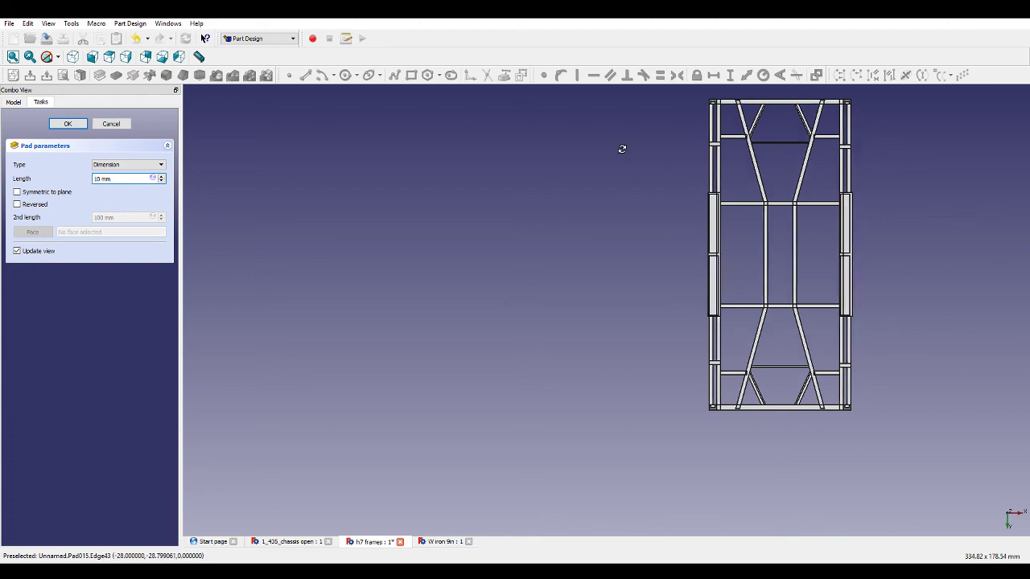
{"action": "middle_click_drag", "start_coordinate": [620, 150], "coordinate": [702, 272]}
{"action": "scroll", "coordinate": [858, 354], "scroll_direction": "up", "scroll_amount": 4}
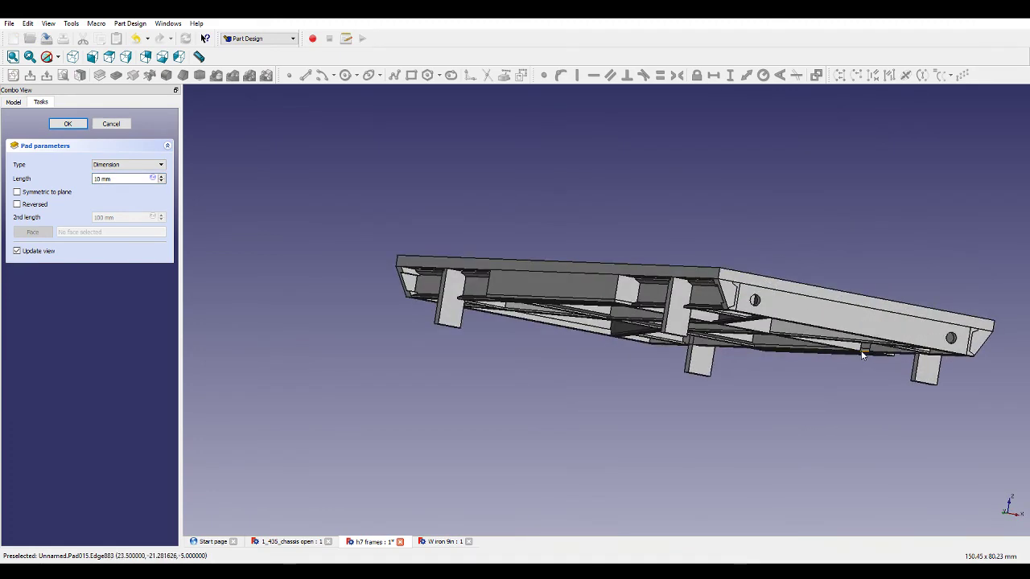
{"action": "left_click_drag", "start_coordinate": [102, 178], "coordinate": [85, 183]}
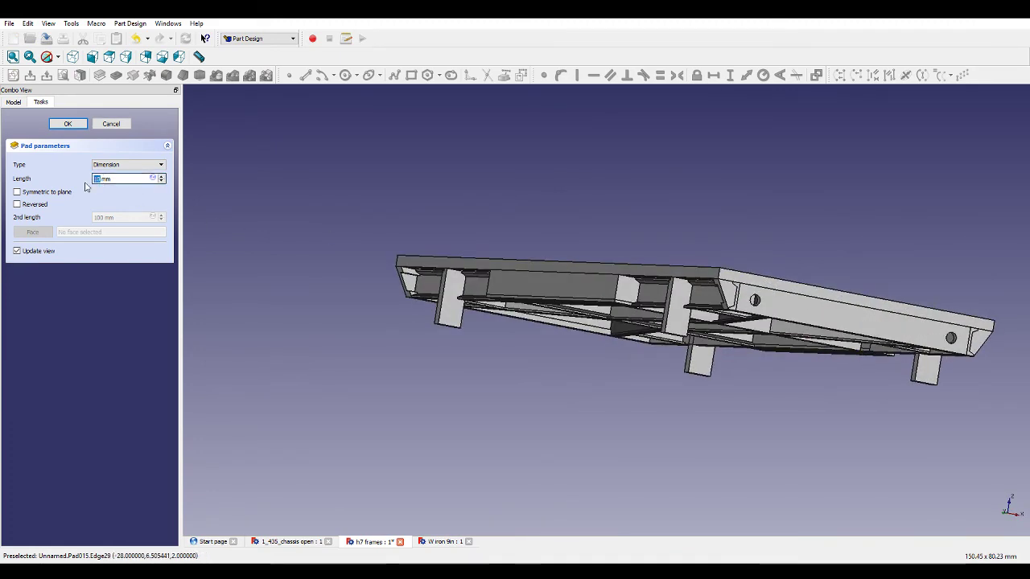
{"action": "type", "text": "0."}
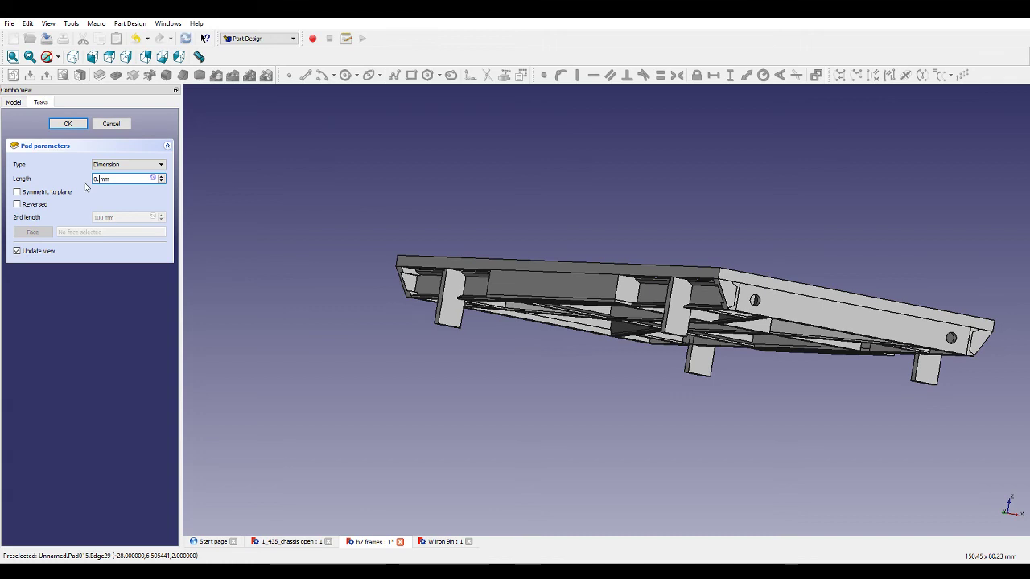
{"action": "type", "text": "5"}
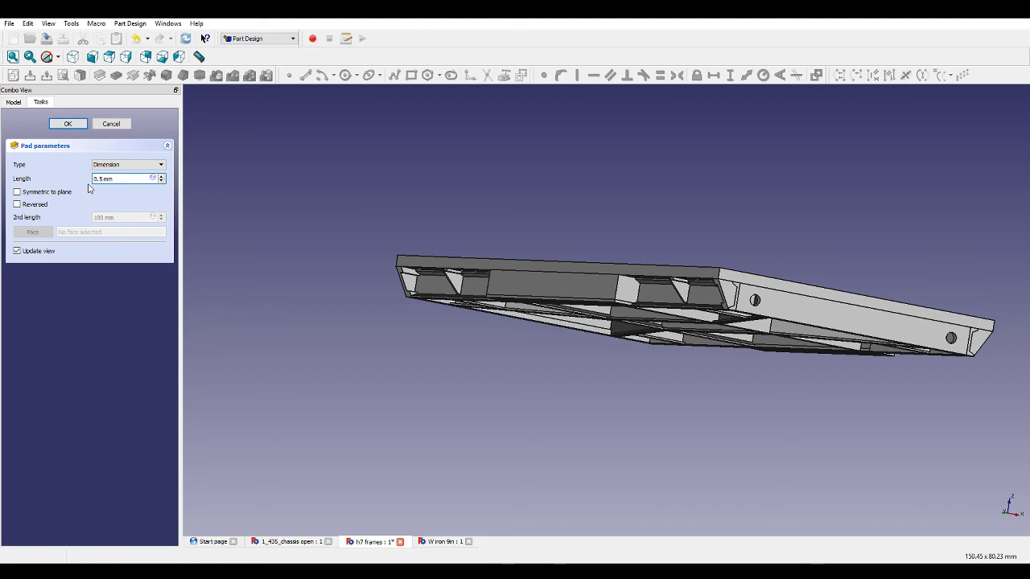
Inspect the 0.5 mm bracing plates on the frame from several angles and accept the pad.
{"action": "scroll", "coordinate": [675, 287], "scroll_direction": "up", "scroll_amount": 6}
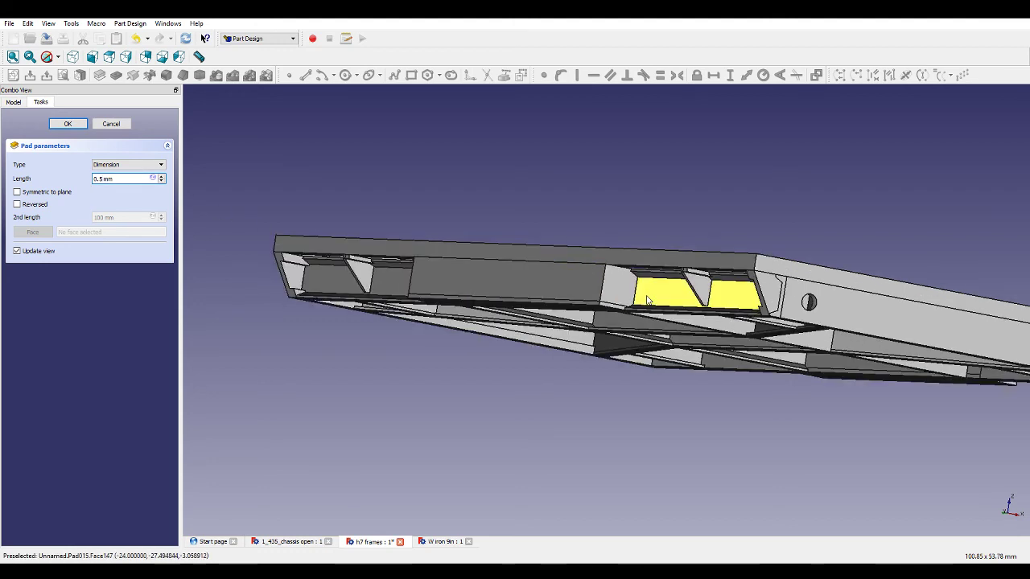
{"action": "middle_click_drag", "start_coordinate": [675, 286], "coordinate": [708, 262]}
{"action": "scroll", "coordinate": [683, 265], "scroll_direction": "down", "scroll_amount": 4}
{"action": "scroll", "coordinate": [785, 322], "scroll_direction": "down", "scroll_amount": 5}
{"action": "scroll", "coordinate": [772, 274], "scroll_direction": "up", "scroll_amount": 7}
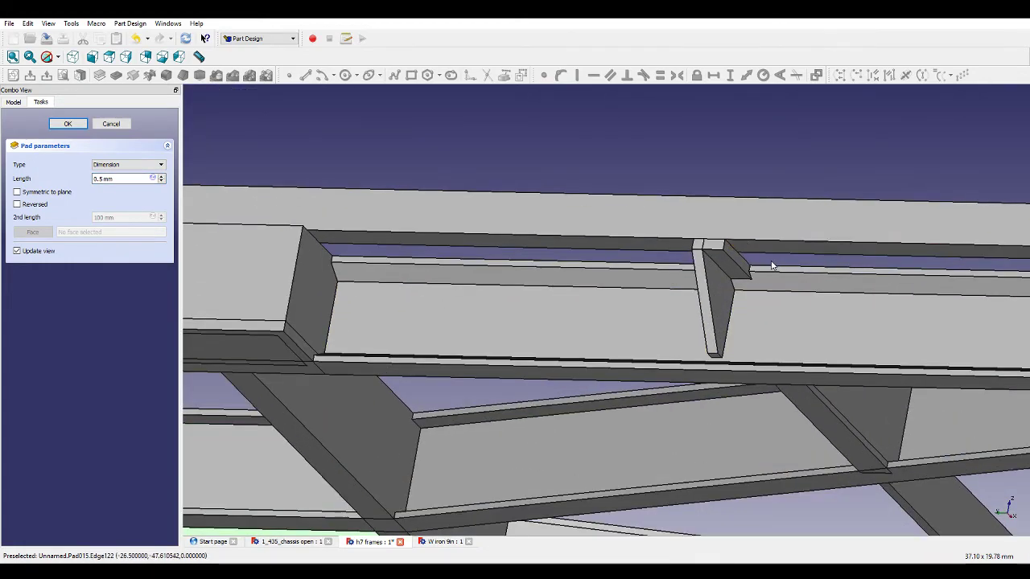
{"action": "scroll", "coordinate": [756, 262], "scroll_direction": "down", "scroll_amount": 2}
{"action": "scroll", "coordinate": [754, 259], "scroll_direction": "down", "scroll_amount": 5}
{"action": "scroll", "coordinate": [426, 258], "scroll_direction": "up", "scroll_amount": 9}
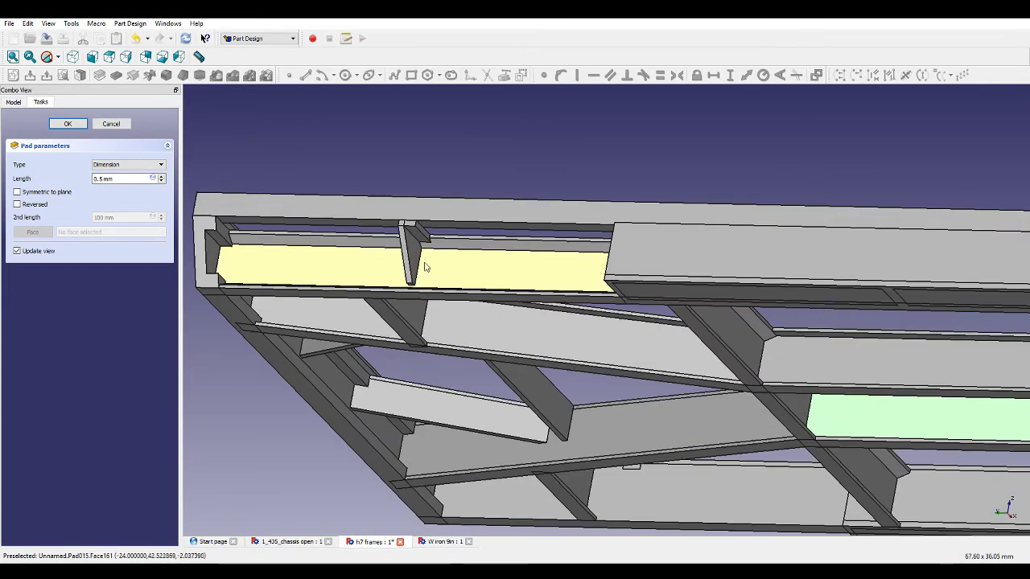
{"action": "middle_click_drag", "start_coordinate": [486, 258], "coordinate": [949, 299]}
{"action": "scroll", "coordinate": [638, 251], "scroll_direction": "down", "scroll_amount": 4}
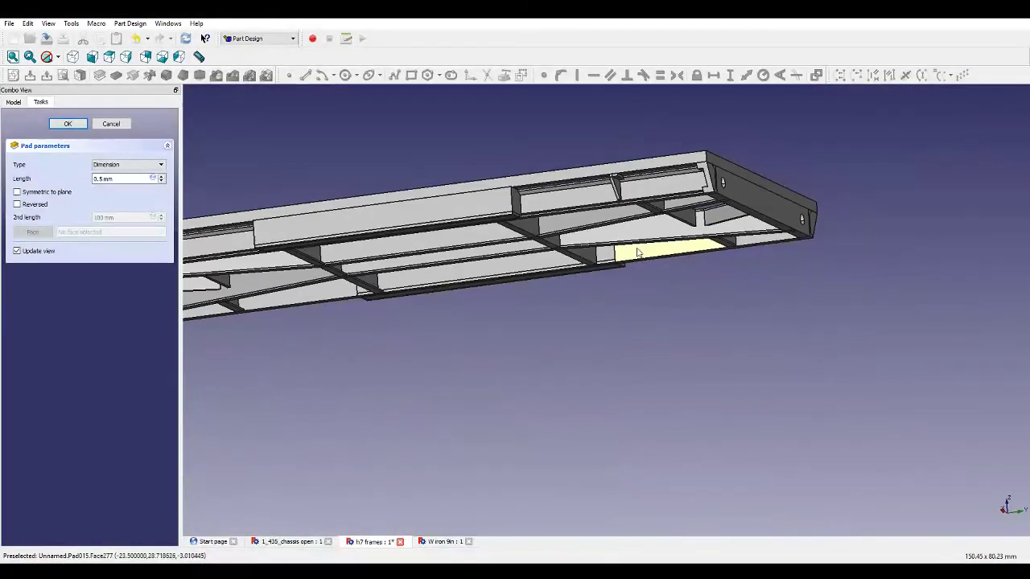
{"action": "scroll", "coordinate": [504, 221], "scroll_direction": "down", "scroll_amount": 2}
{"action": "middle_click_drag", "start_coordinate": [503, 221], "coordinate": [437, 264]}
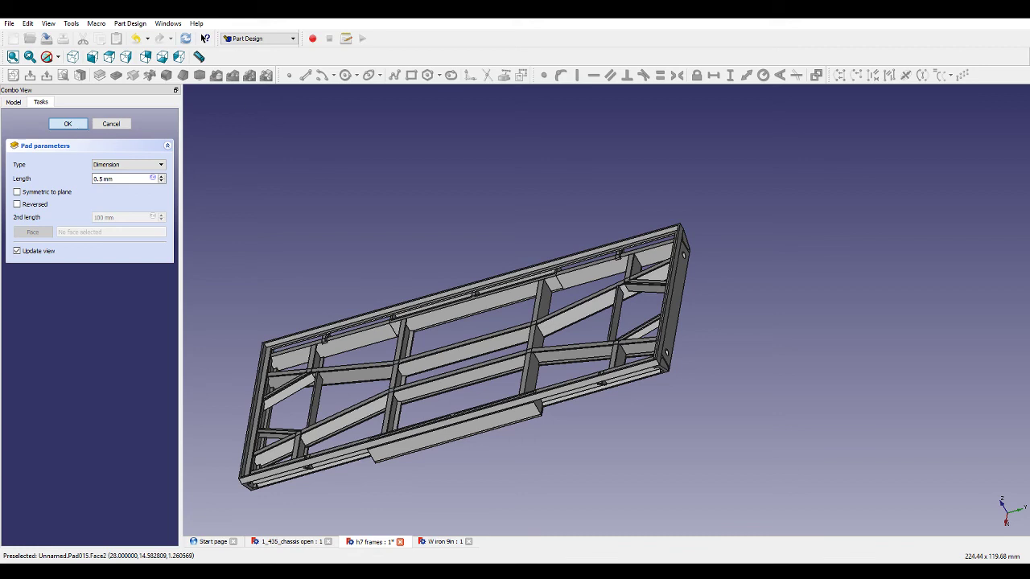
{"action": "key", "text": "Return"}
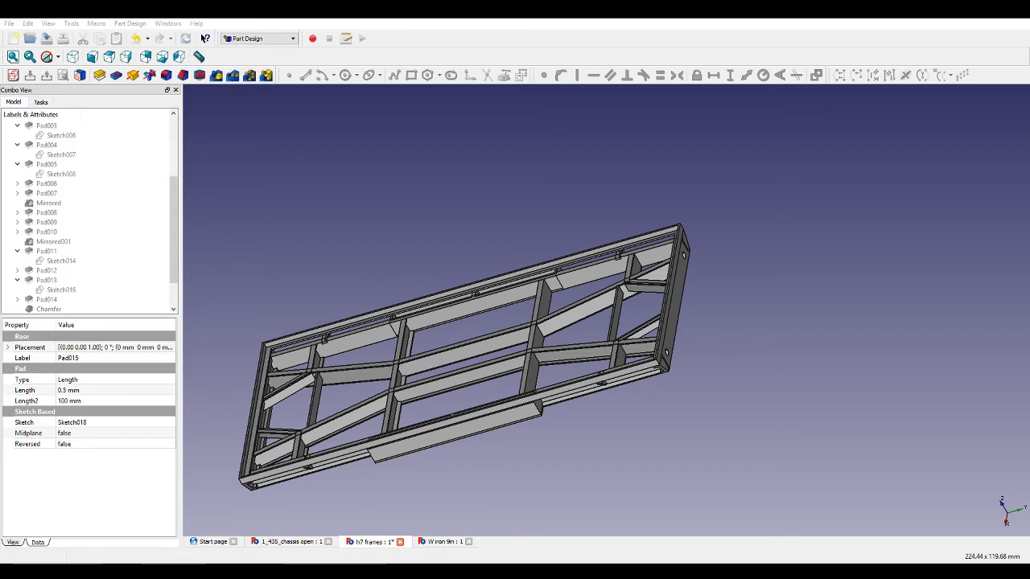
Start a new sketch on the frame's end face.
{"action": "middle_click_drag", "start_coordinate": [804, 282], "coordinate": [640, 397]}
{"action": "left_click", "coordinate": [583, 372]}
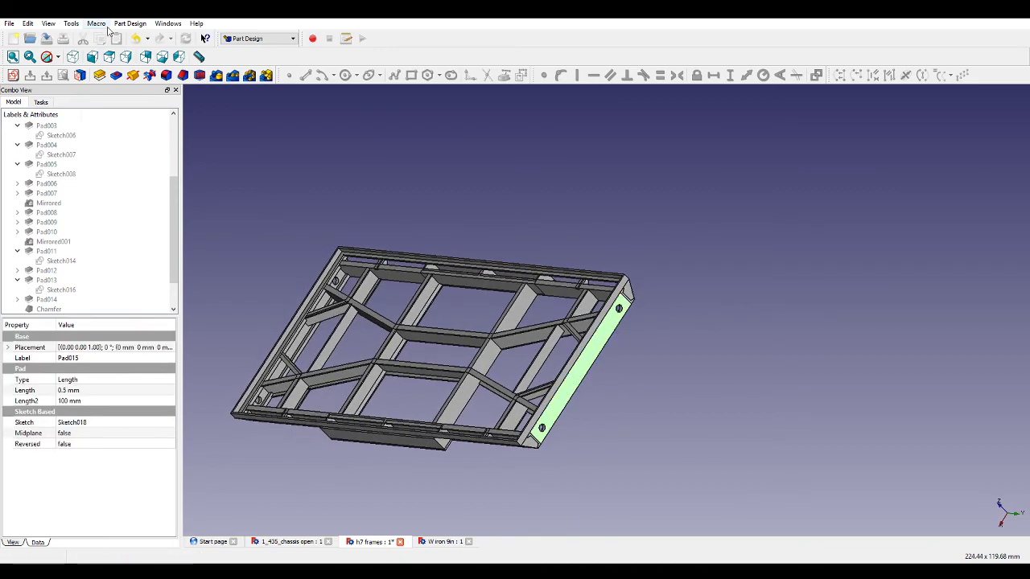
{"action": "left_click", "coordinate": [11, 74]}
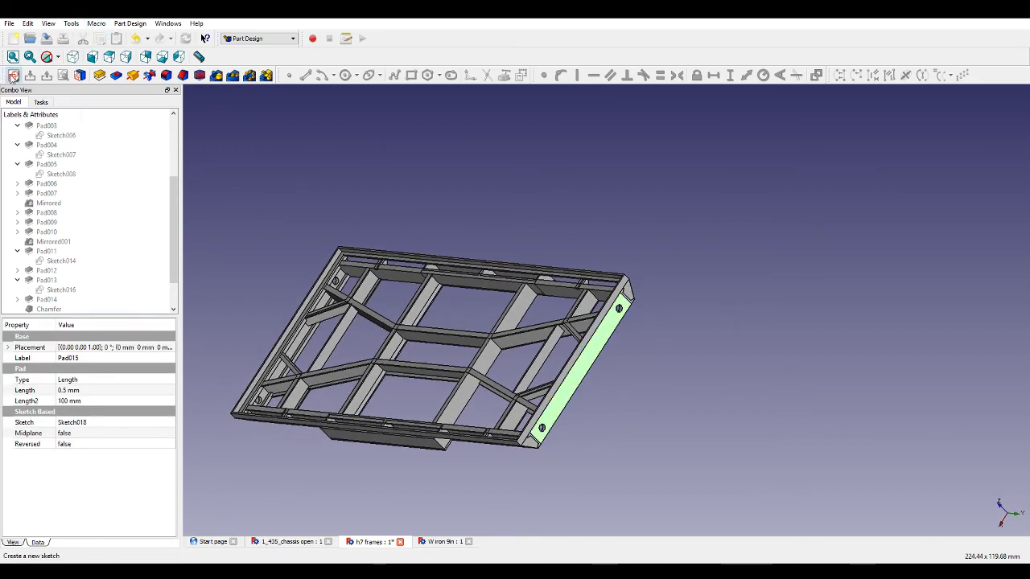
{"action": "scroll", "coordinate": [515, 257], "scroll_direction": "up", "scroll_amount": 4}
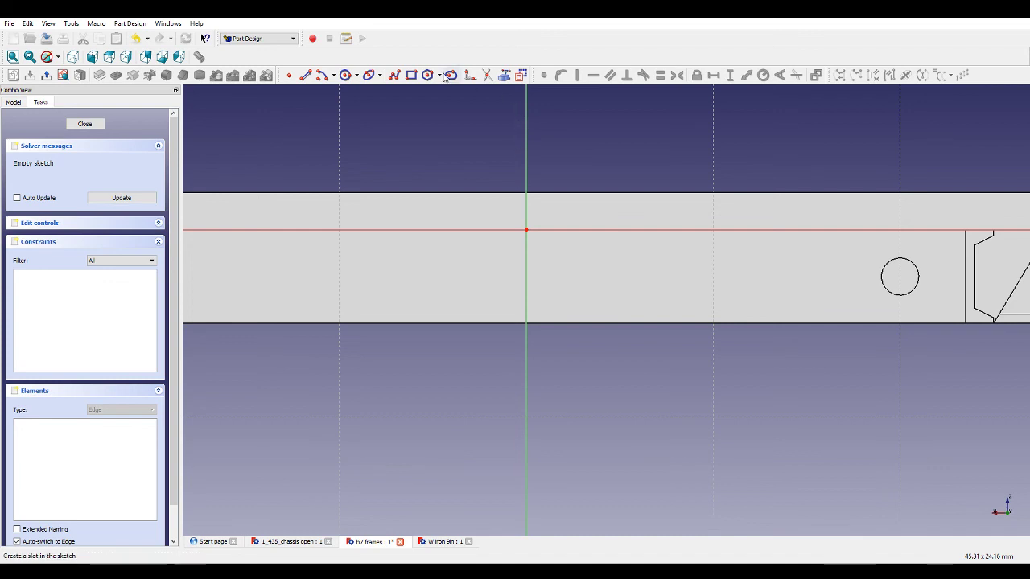
Draw a rectangle straddling the vertical axis just below the horizontal axis in the end-face sketch.
{"action": "left_click", "coordinate": [409, 76]}
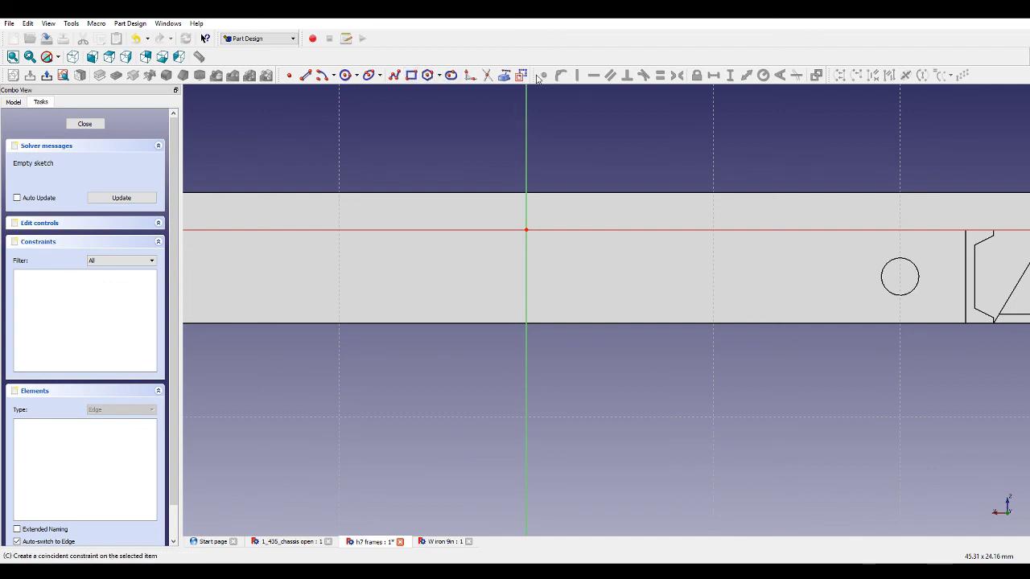
{"action": "left_click", "coordinate": [452, 238]}
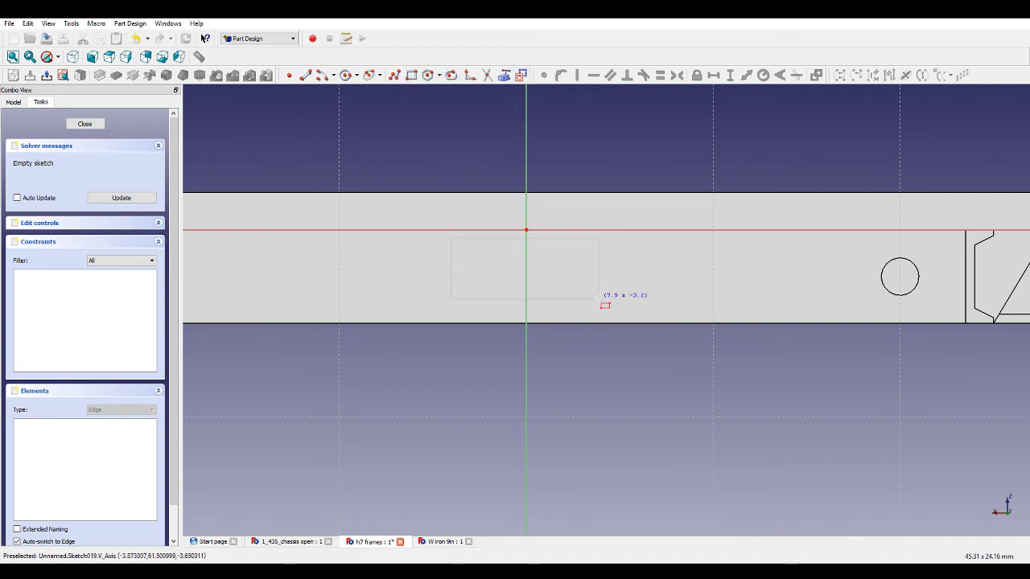
{"action": "left_click", "coordinate": [599, 299]}
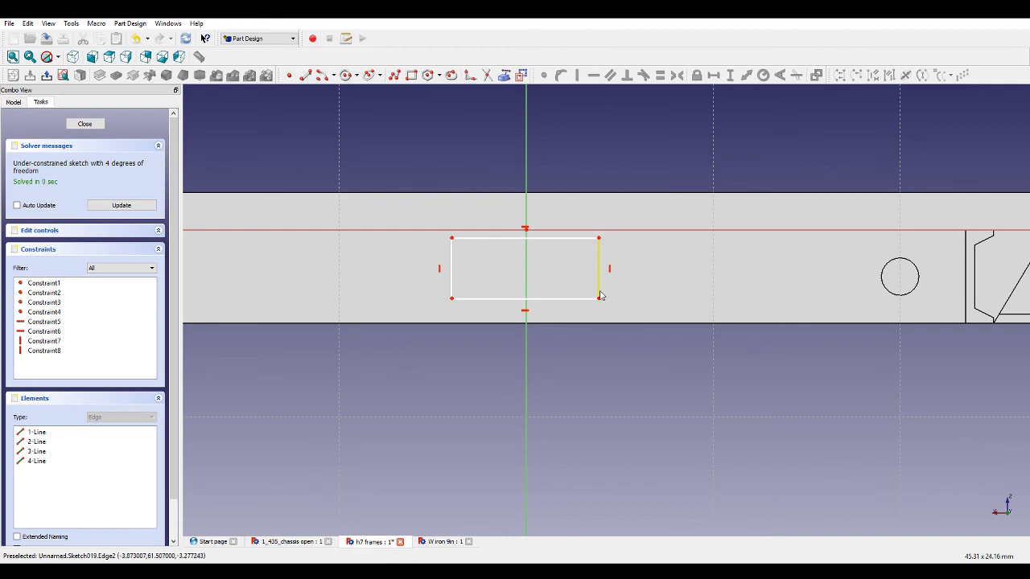
Constrain the rectangle's top-right corner onto the horizontal axis so its top edge sits on the axis.
{"action": "left_click", "coordinate": [602, 236]}
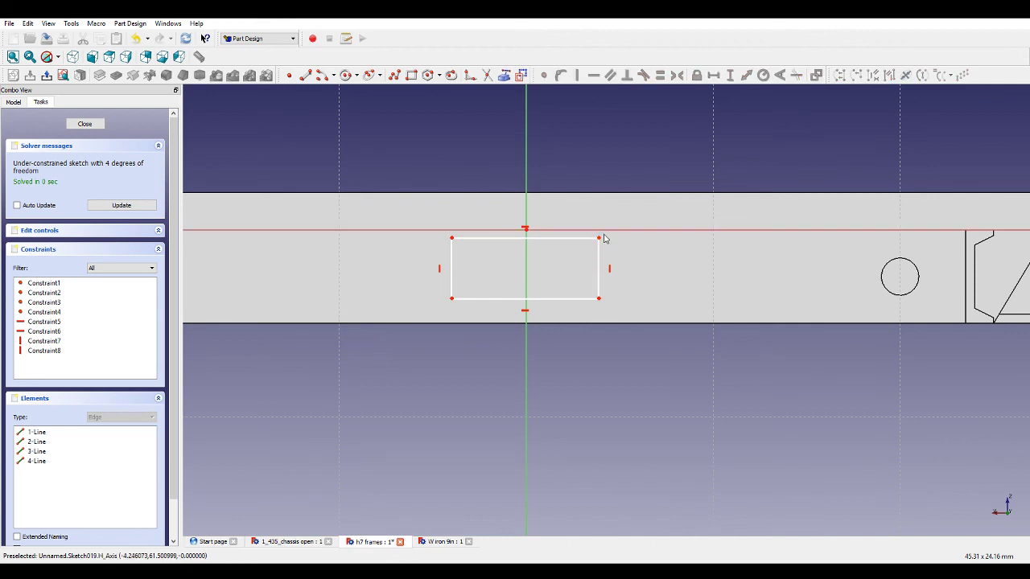
{"action": "left_click", "coordinate": [600, 239]}
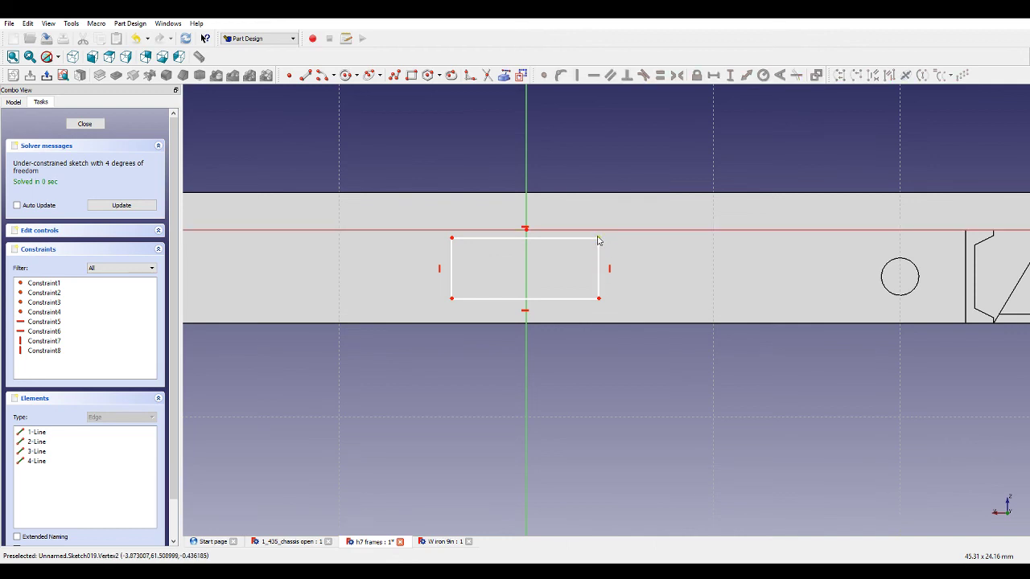
{"action": "left_click", "coordinate": [600, 237]}
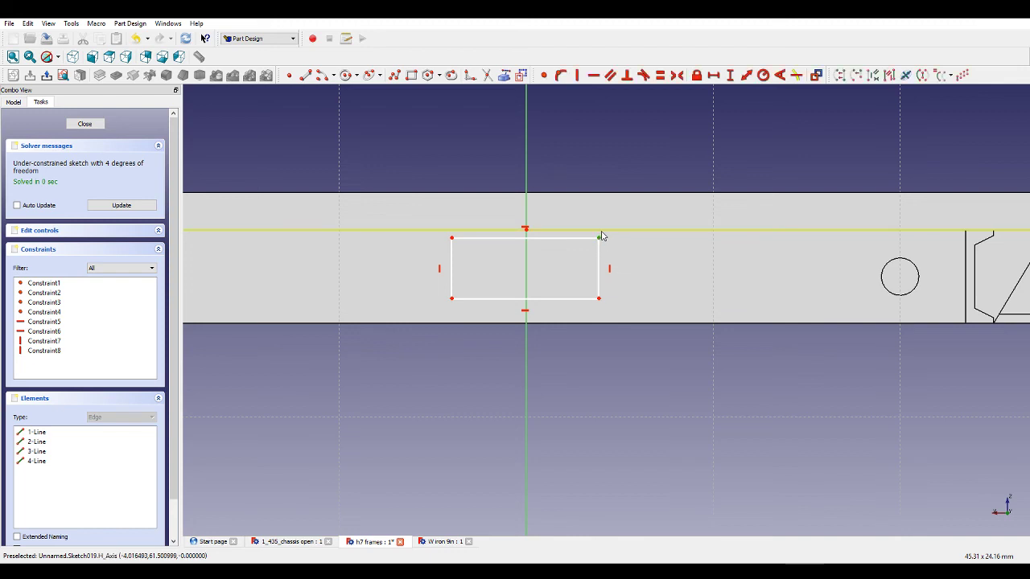
{"action": "left_click", "coordinate": [601, 232]}
{"action": "left_click", "coordinate": [560, 75]}
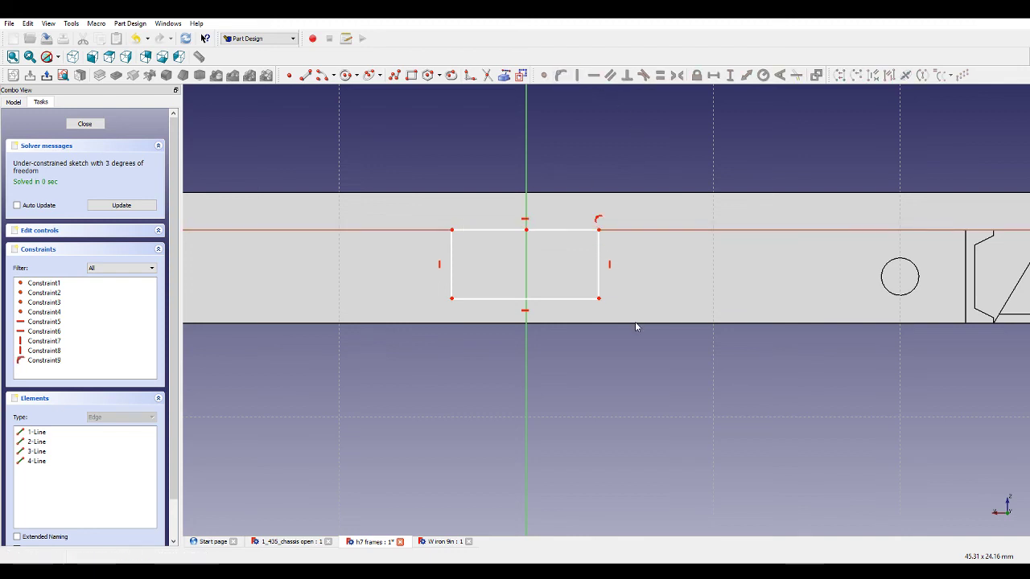
Set the rectangle's height to 5 mm with a vertical distance constraint on its right edge.
{"action": "left_click", "coordinate": [600, 262]}
{"action": "left_click", "coordinate": [728, 77]}
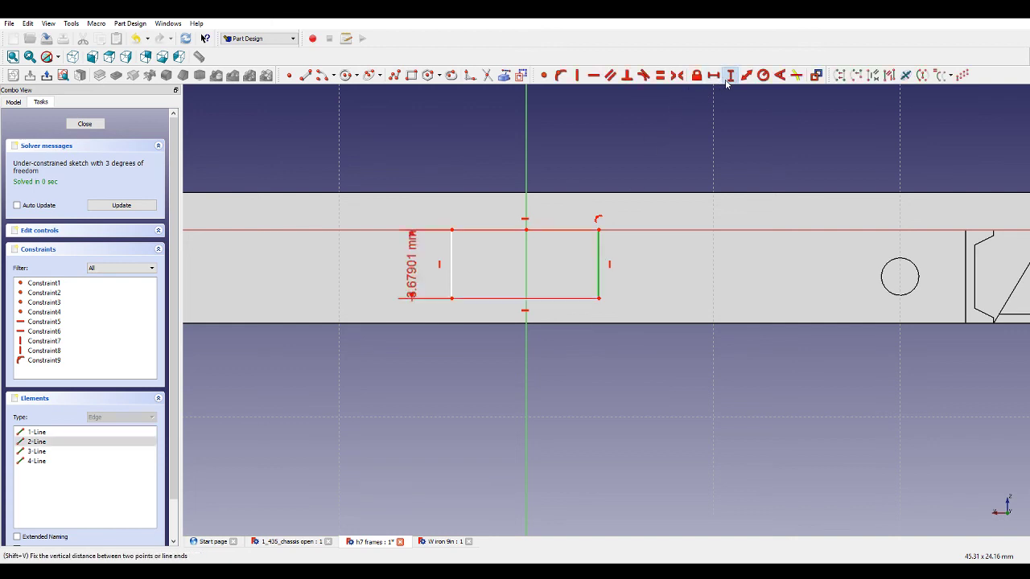
{"action": "type", "text": "5"}
{"action": "key", "text": "Return"}
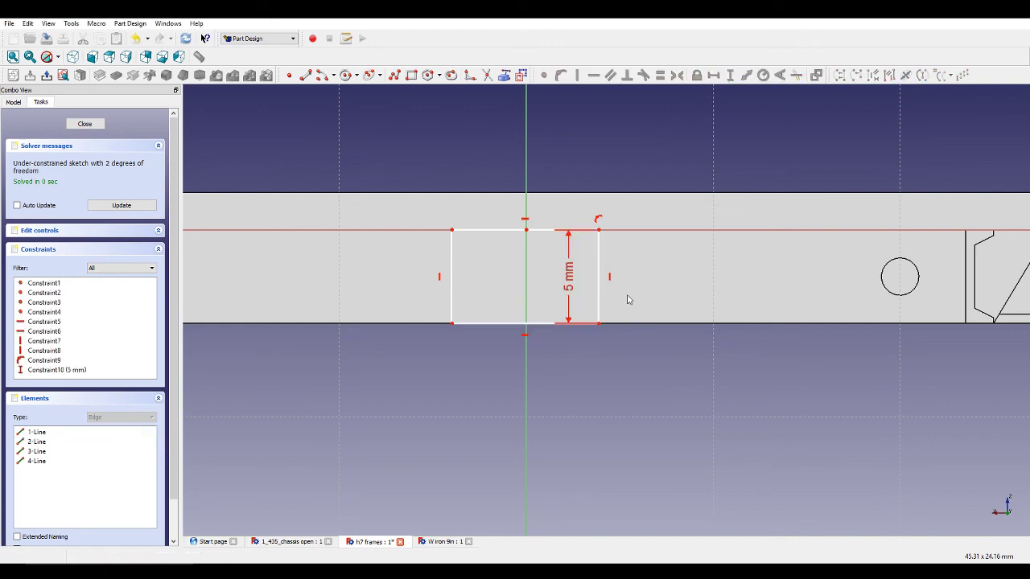
Set the rectangle's width to 8 mm with a horizontal distance constraint on its top edge.
{"action": "left_click", "coordinate": [555, 231]}
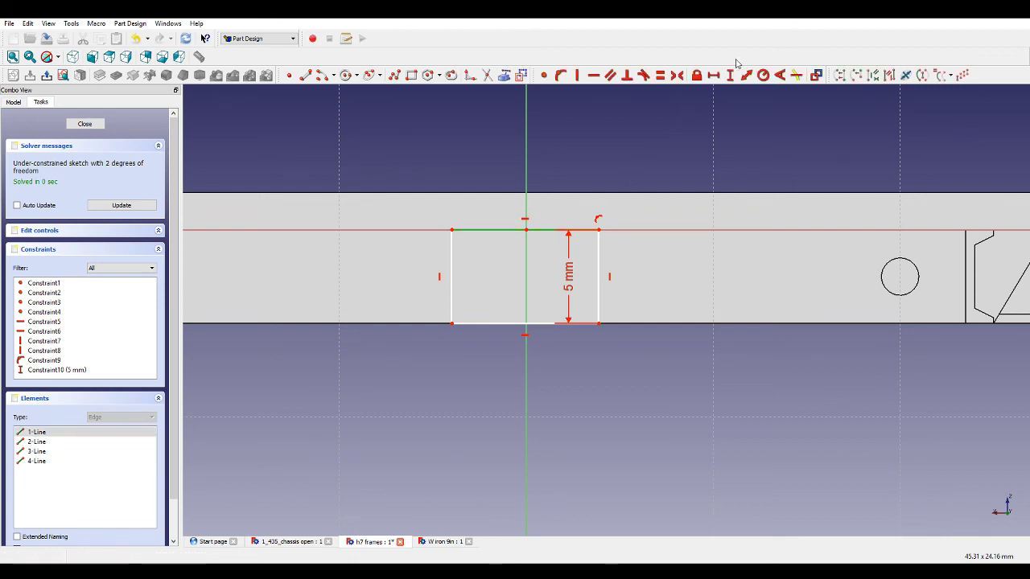
{"action": "left_click", "coordinate": [718, 77]}
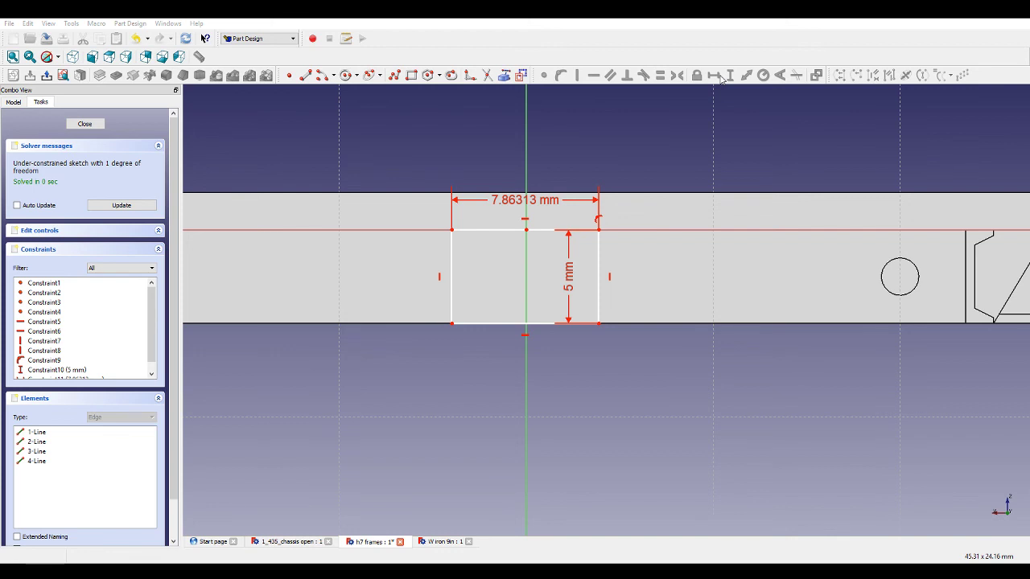
{"action": "type", "text": "8"}
{"action": "key", "text": "Return"}
Fix the right corner 4 mm horizontally from the vertical axis to fully constrain the sketch.
{"action": "scroll", "coordinate": [525, 328], "scroll_direction": "down", "scroll_amount": 3}
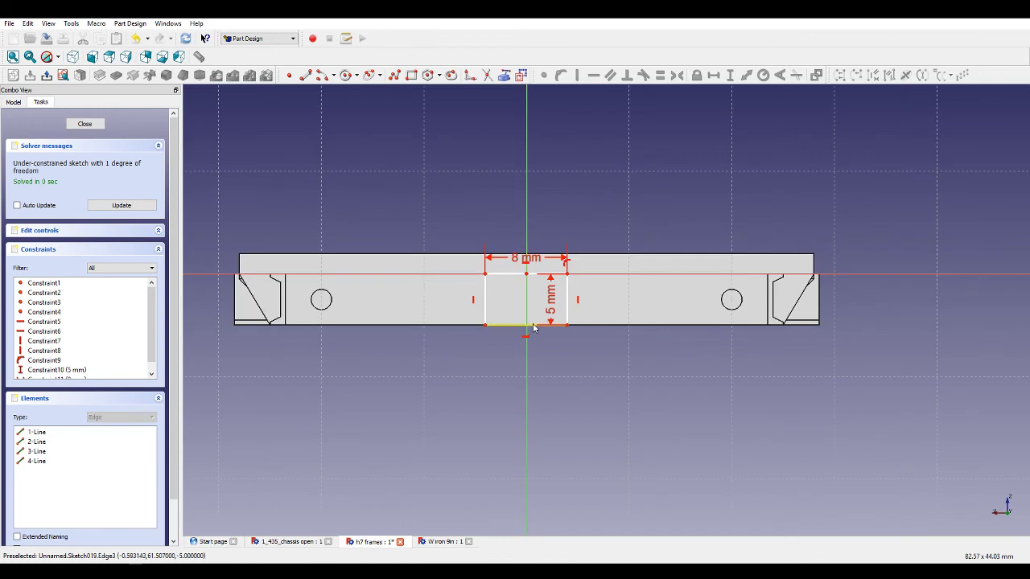
{"action": "scroll", "coordinate": [535, 314], "scroll_direction": "up", "scroll_amount": 1}
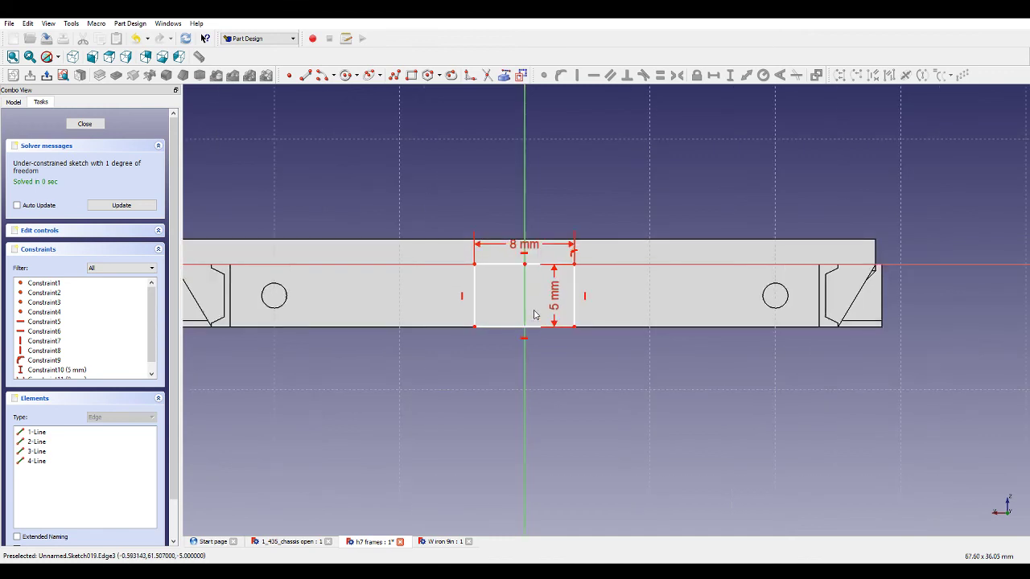
{"action": "left_click", "coordinate": [574, 268]}
{"action": "left_click", "coordinate": [712, 75]}
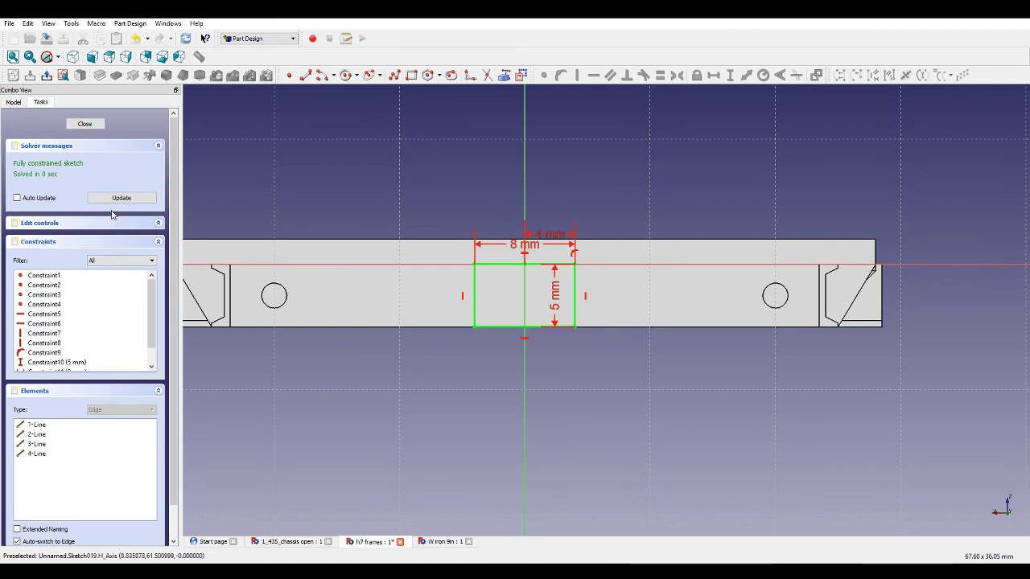
Close the sketch and pad it with a length of 0.5 mm.
{"action": "left_click", "coordinate": [97, 124]}
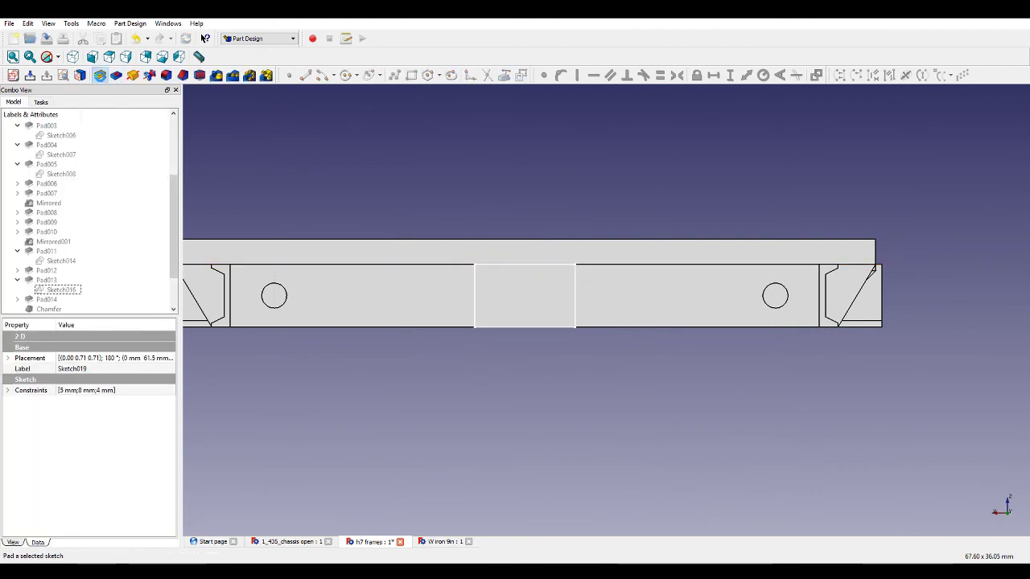
{"action": "left_click", "coordinate": [100, 75]}
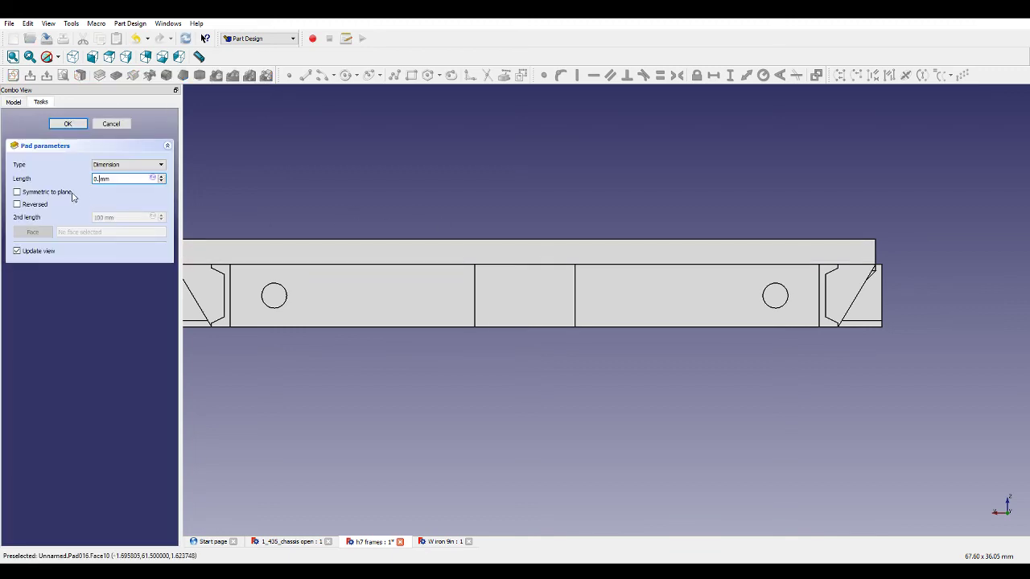
{"action": "type", "text": "0.5"}
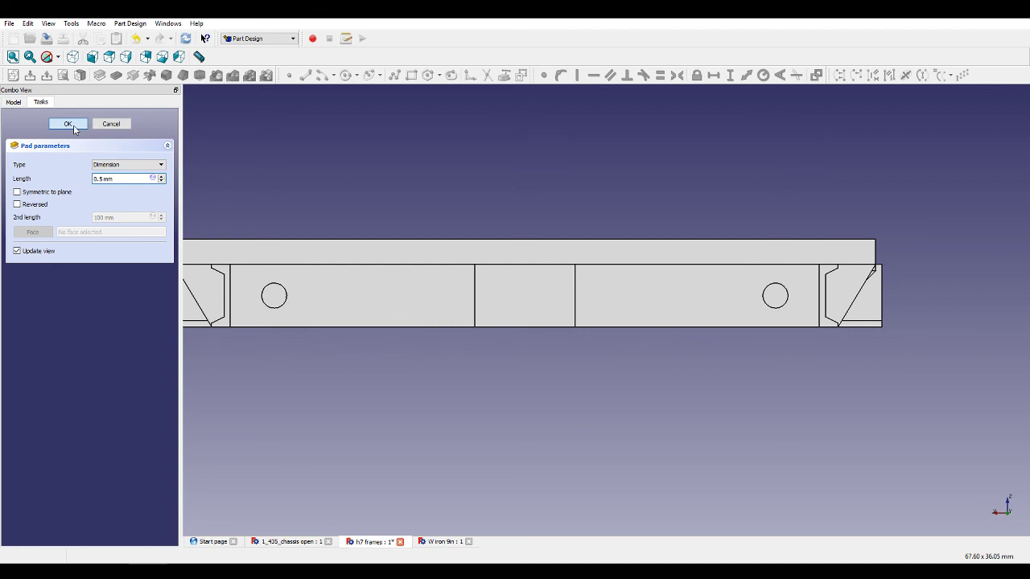
{"action": "left_click", "coordinate": [72, 125]}
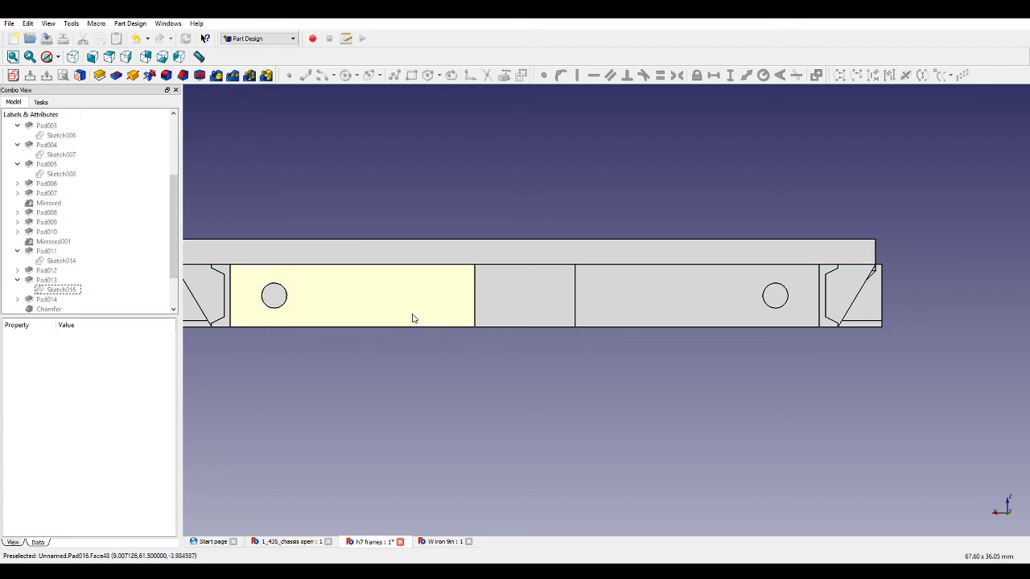
Mirror the new 0.5 mm pad about the horizontal sketch axis to the opposite end.
{"action": "key", "text": "0"}
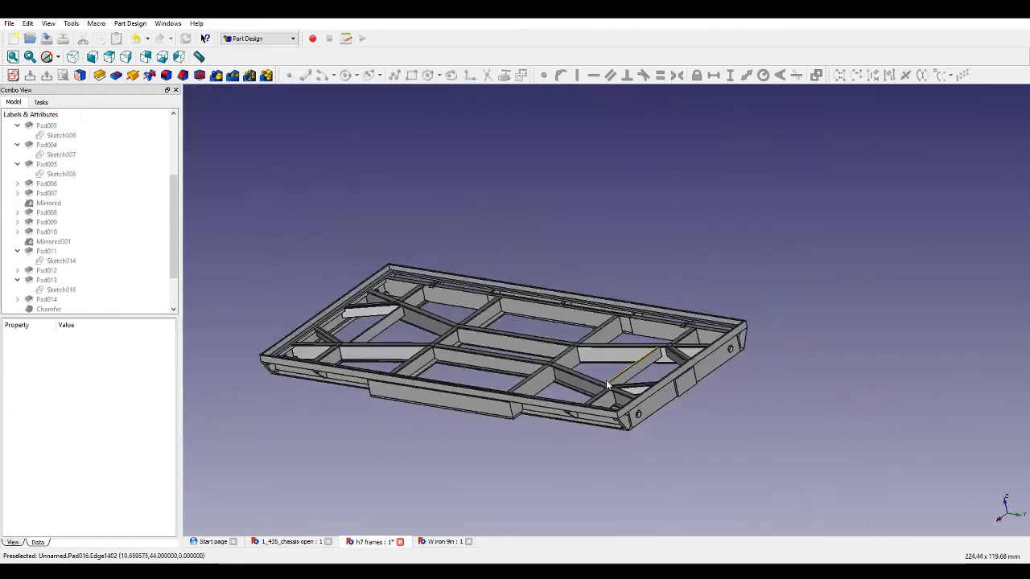
{"action": "middle_click_drag", "start_coordinate": [501, 359], "coordinate": [637, 378]}
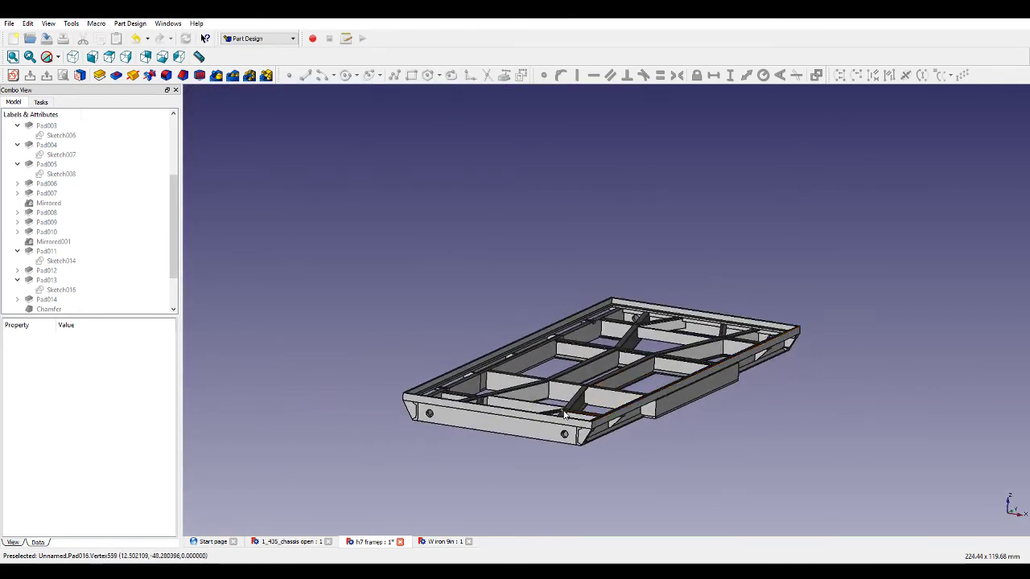
{"action": "scroll", "coordinate": [110, 277], "scroll_direction": "down", "scroll_amount": 2}
{"action": "left_click", "coordinate": [219, 77]}
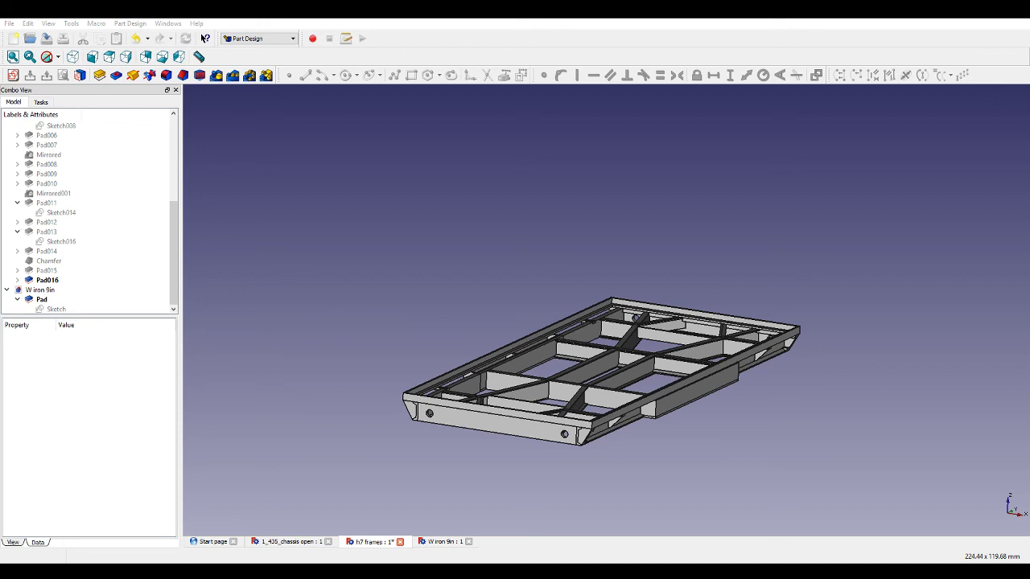
{"action": "scroll", "coordinate": [502, 455], "scroll_direction": "up", "scroll_amount": 3}
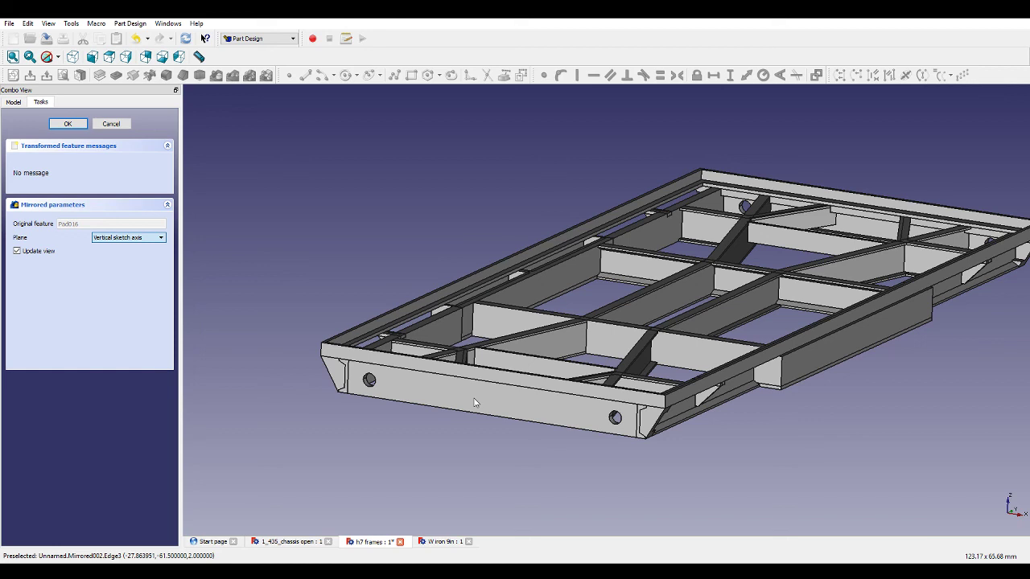
{"action": "key", "text": "Down"}
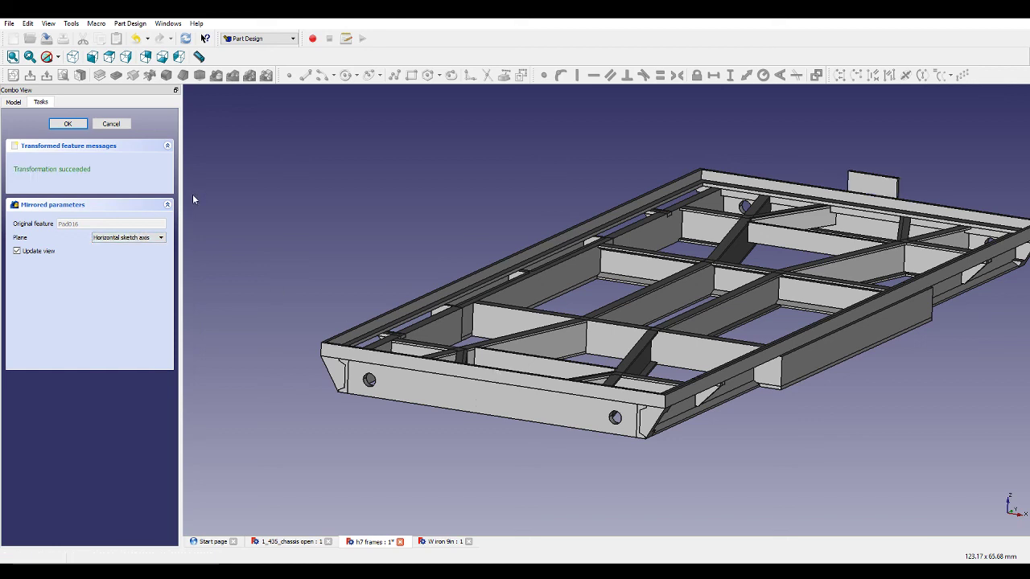
{"action": "left_click", "coordinate": [113, 125]}
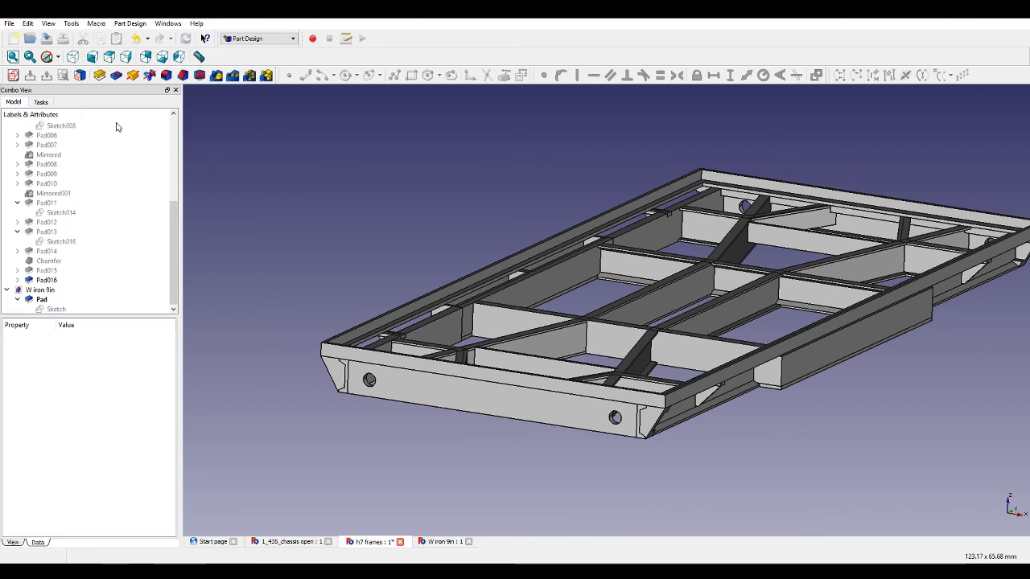
Start a sketch on the frame's front end face and draw a rectangle across the vertical axis, top edge on the horizontal axis.
{"action": "left_click", "coordinate": [489, 407]}
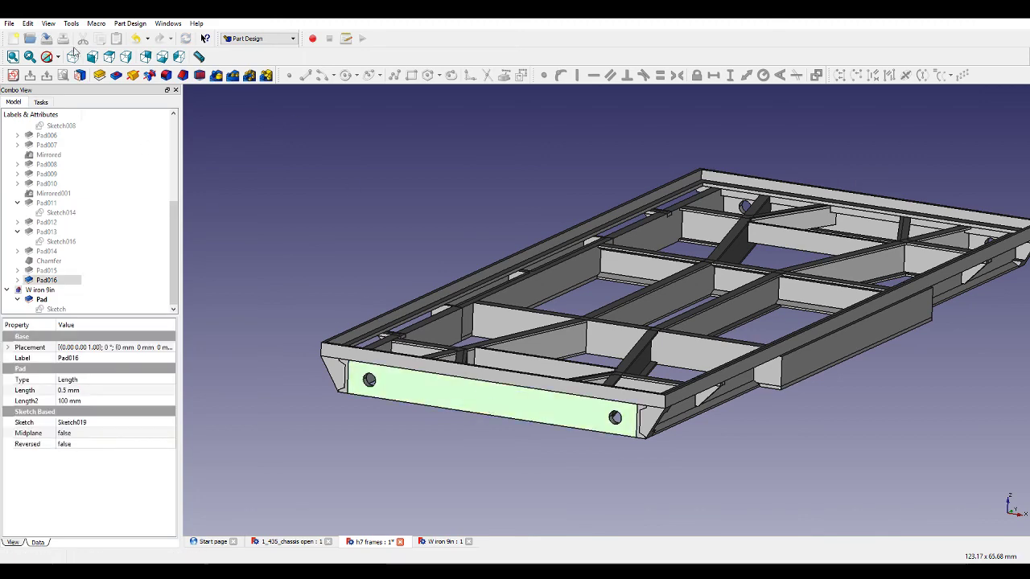
{"action": "left_click", "coordinate": [12, 76]}
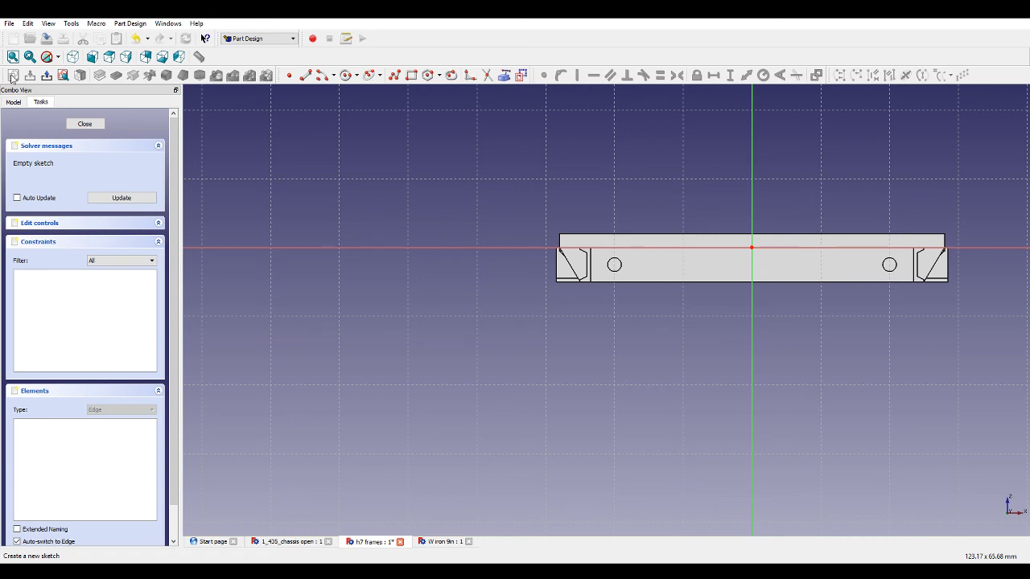
{"action": "left_click", "coordinate": [411, 75]}
{"action": "scroll", "coordinate": [763, 255], "scroll_direction": "up", "scroll_amount": 3}
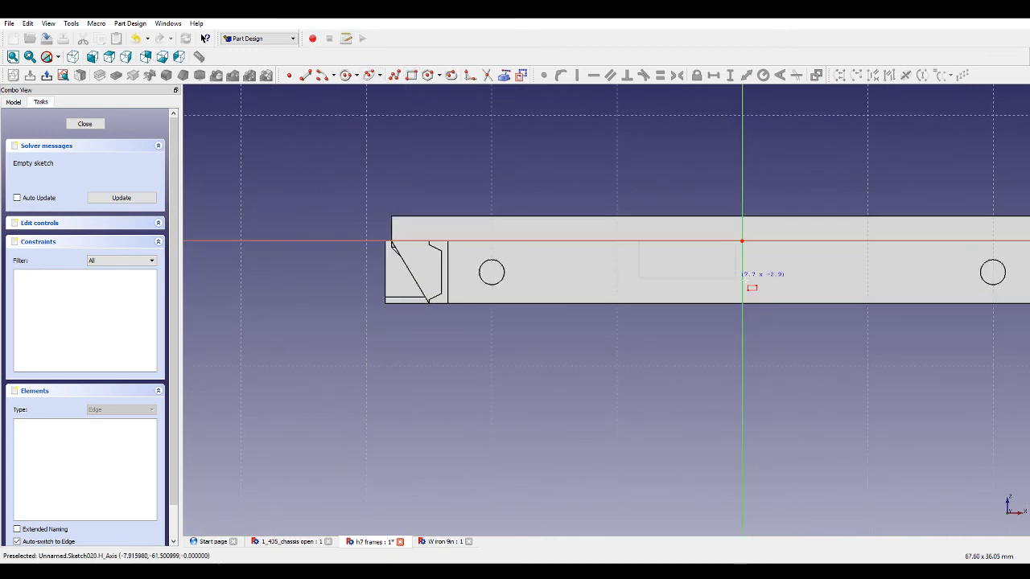
{"action": "left_click", "coordinate": [807, 302]}
{"action": "left_click", "coordinate": [807, 272]}
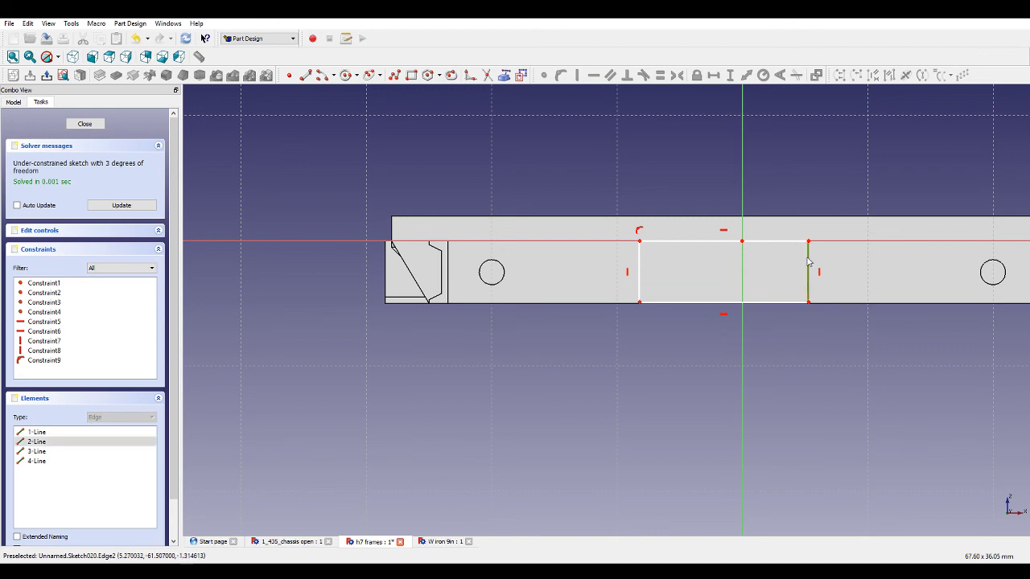
Set the rectangle's height to 5 mm and its right corner 4 mm horizontally from the vertical axis.
{"action": "left_click", "coordinate": [729, 75]}
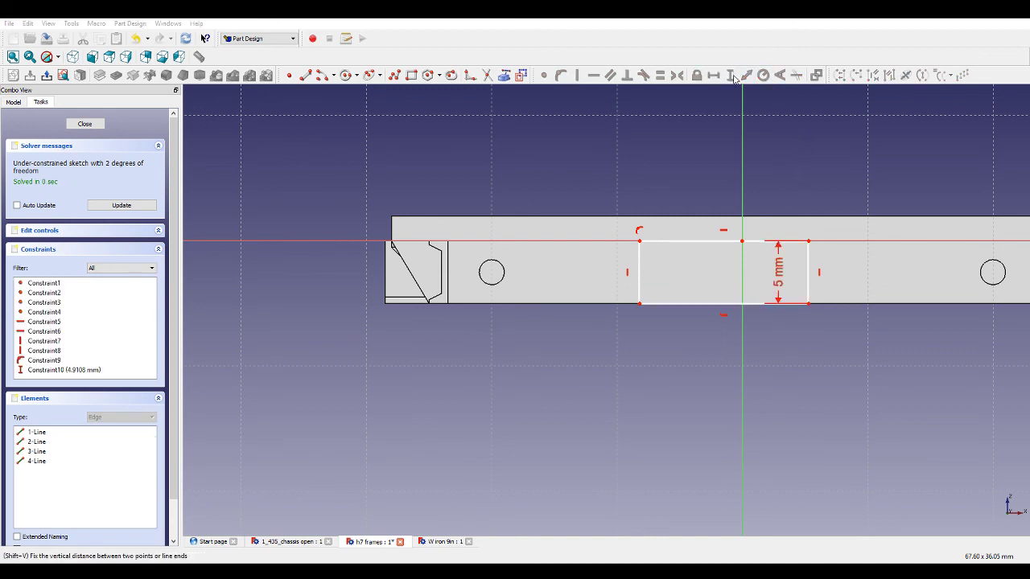
{"action": "left_click", "coordinate": [809, 303]}
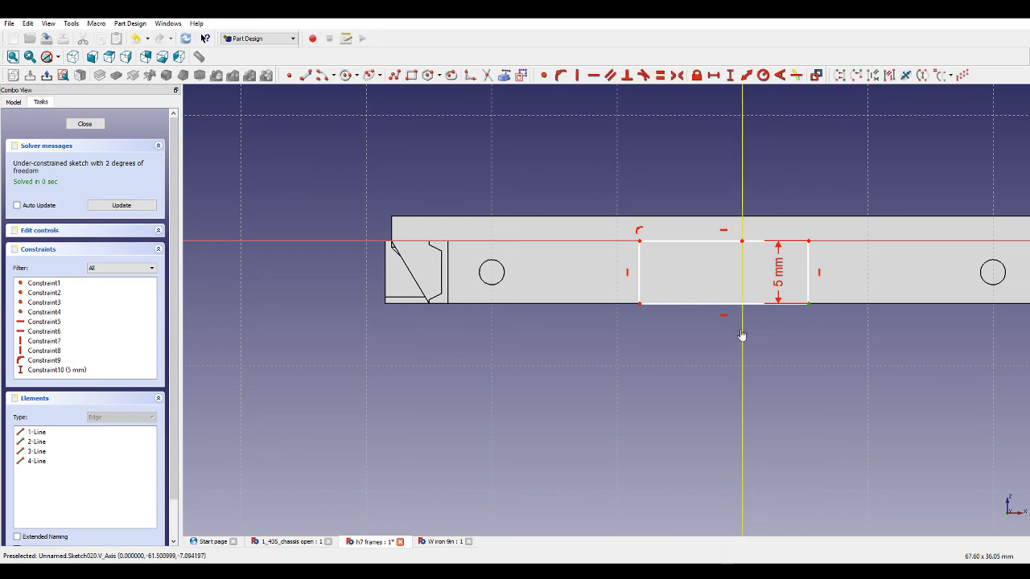
{"action": "left_click", "coordinate": [714, 75]}
{"action": "type", "text": "4"}
{"action": "key", "text": "Return"}
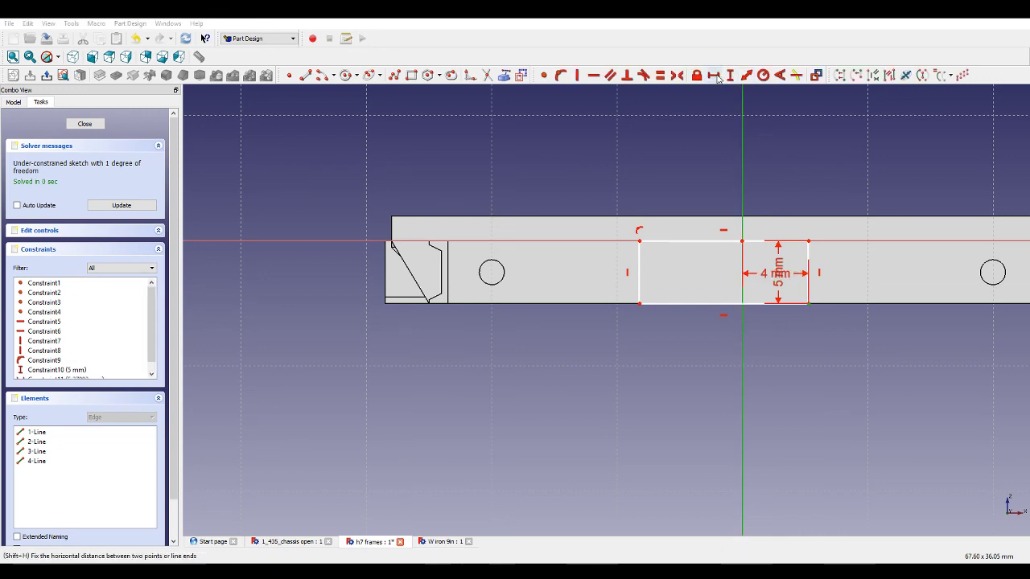
Set the rectangle's bottom edge width to 8 mm to fully constrain the sketch.
{"action": "left_click", "coordinate": [708, 304]}
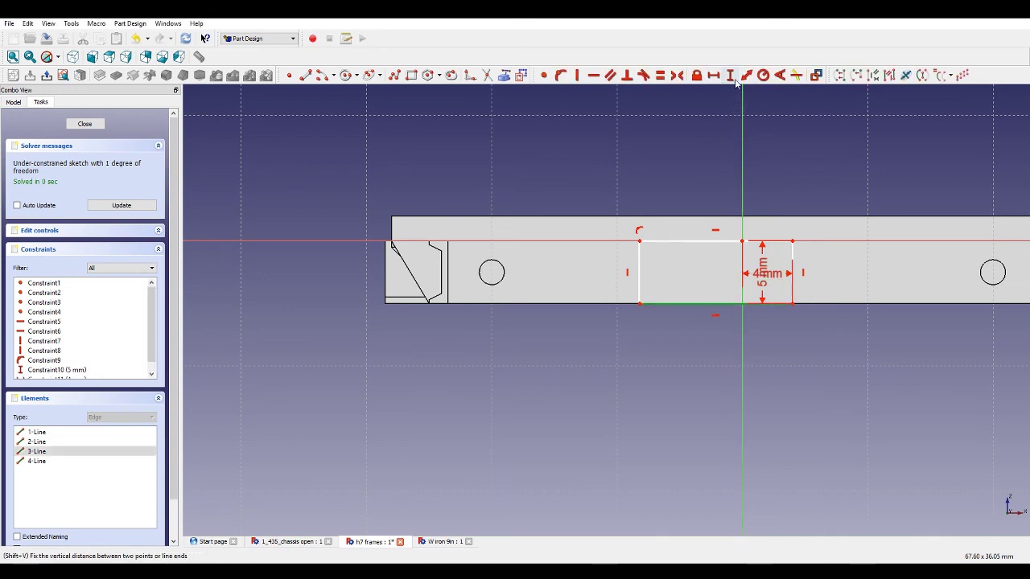
{"action": "left_click", "coordinate": [714, 74]}
{"action": "type", "text": "8"}
{"action": "key", "text": "Return"}
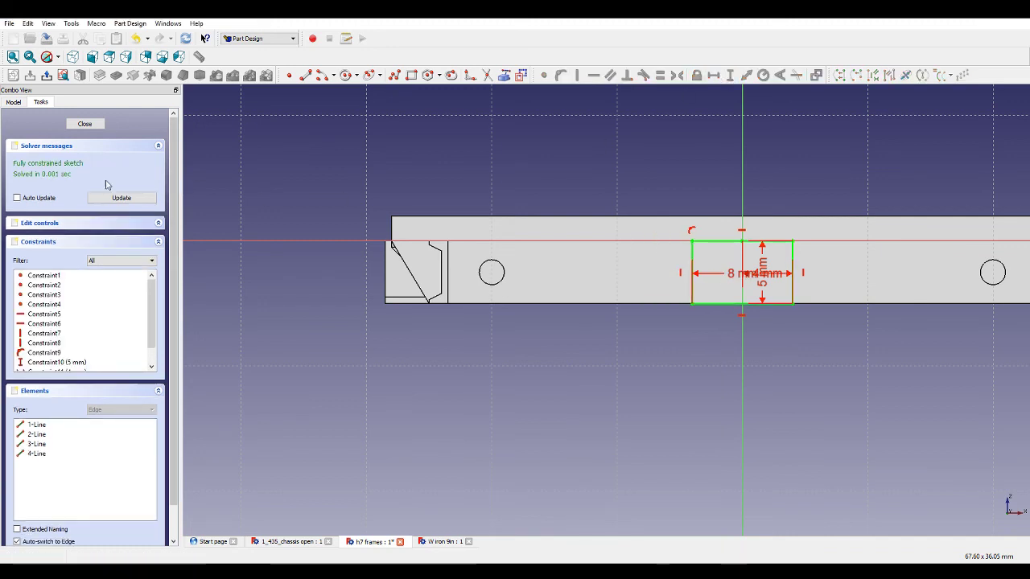
Close the sketch and pad it 0.5 mm.
{"action": "left_click", "coordinate": [84, 123]}
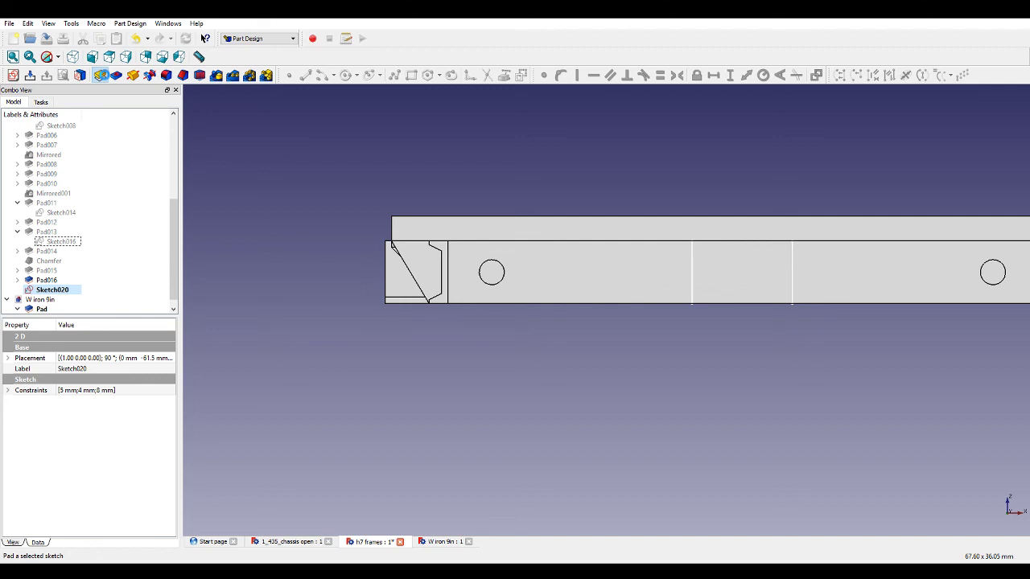
{"action": "left_click", "coordinate": [100, 75]}
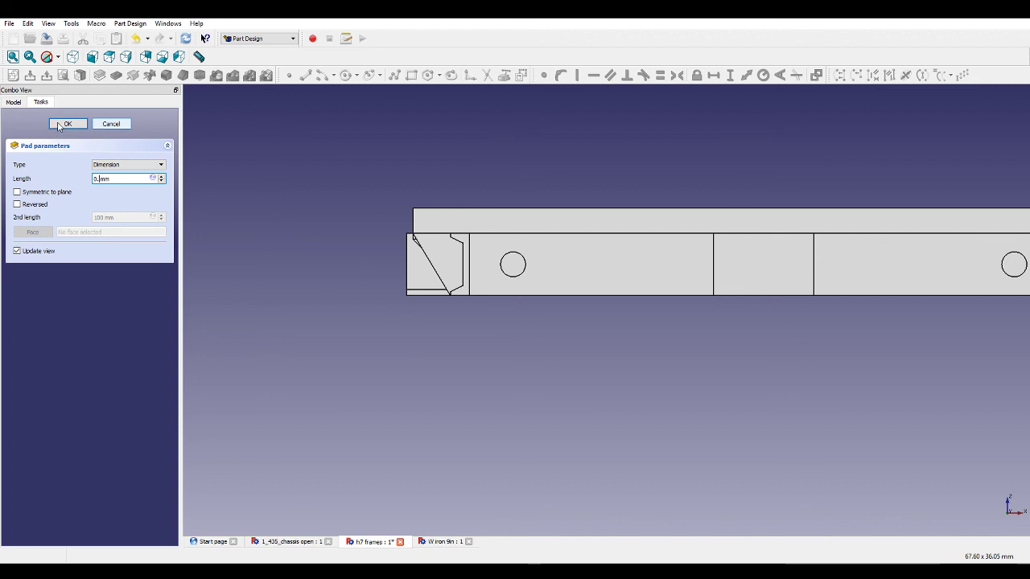
{"action": "type", "text": "5"}
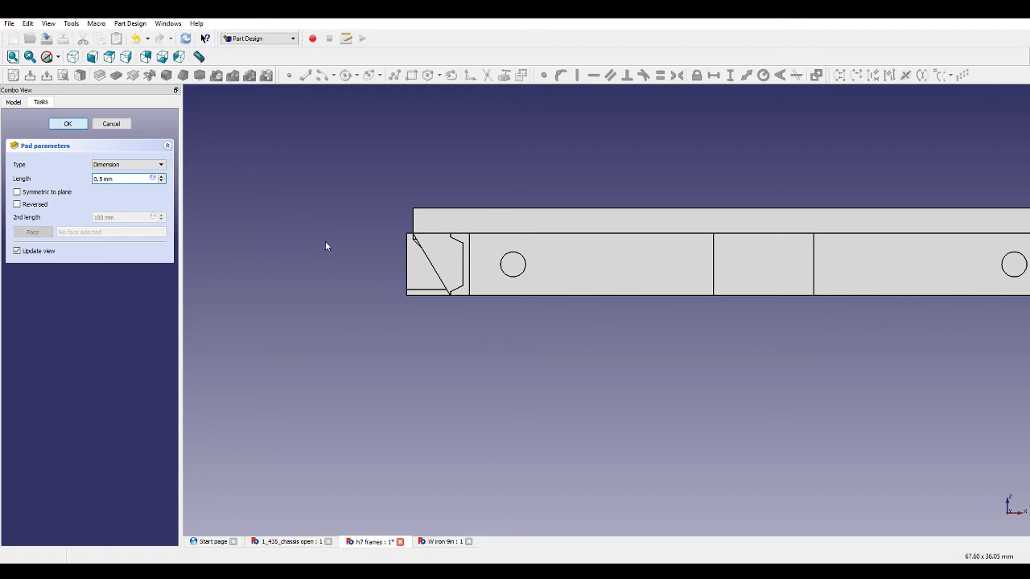
{"action": "key", "text": "Return"}
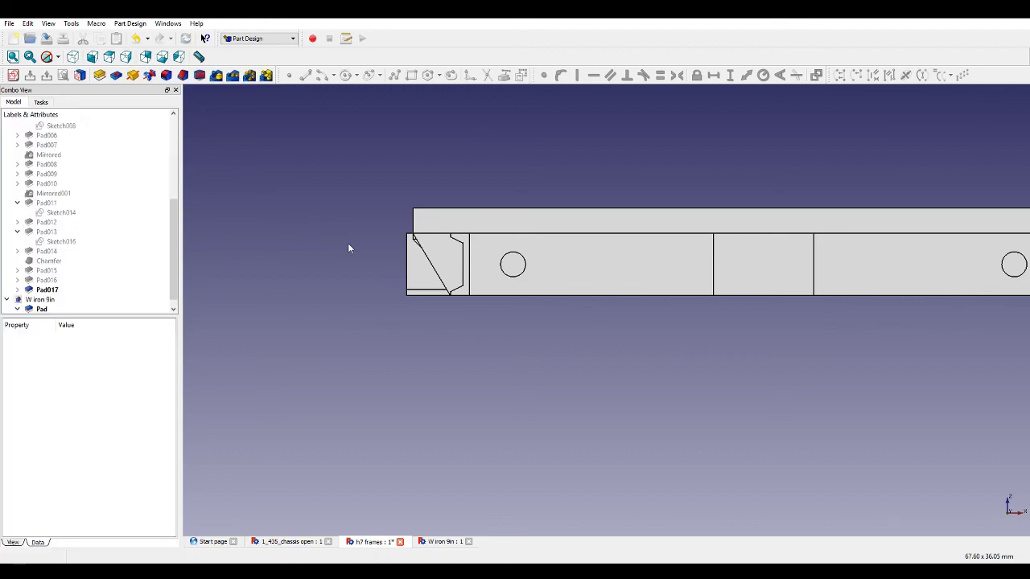
Start a new sketch on the outer face of the new end-face pad.
{"action": "middle_click_drag", "start_coordinate": [318, 228], "coordinate": [500, 351]}
{"action": "scroll", "coordinate": [385, 261], "scroll_direction": "down", "scroll_amount": 5}
{"action": "scroll", "coordinate": [632, 195], "scroll_direction": "up", "scroll_amount": 9}
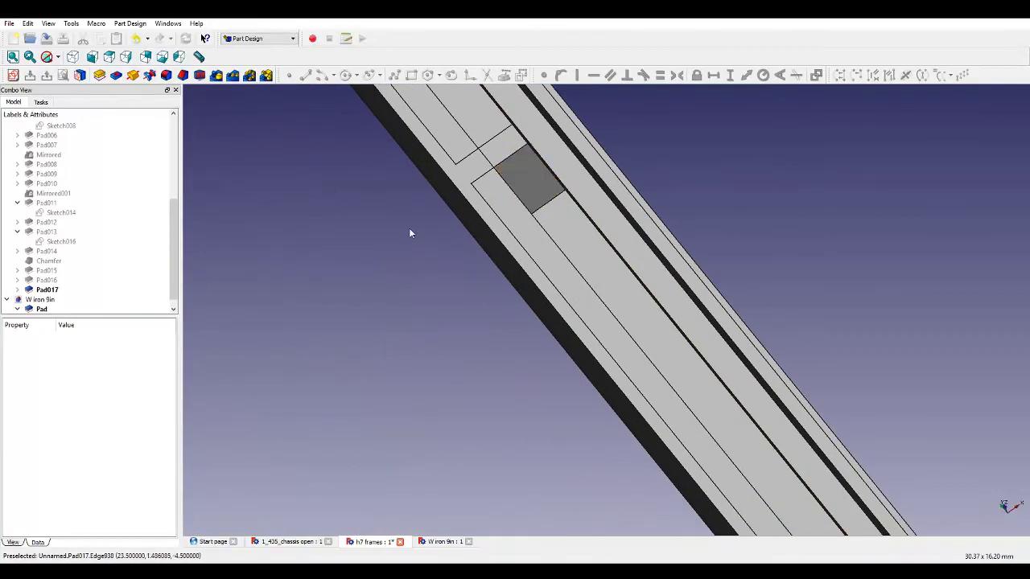
{"action": "middle_click_drag", "start_coordinate": [410, 232], "coordinate": [374, 155]}
{"action": "scroll", "coordinate": [373, 155], "scroll_direction": "down", "scroll_amount": 8}
{"action": "scroll", "coordinate": [500, 320], "scroll_direction": "down", "scroll_amount": 3}
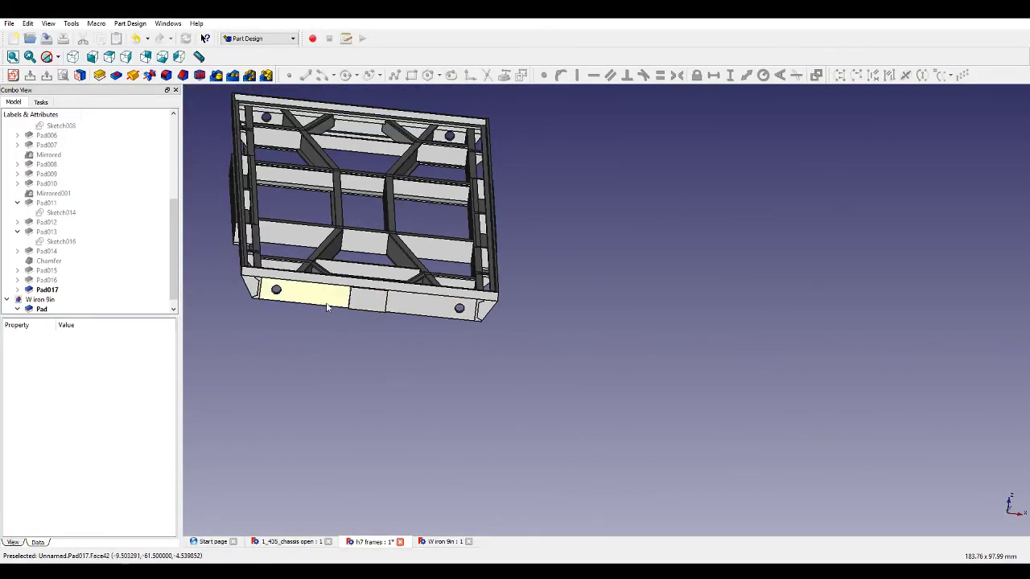
{"action": "left_click", "coordinate": [367, 302]}
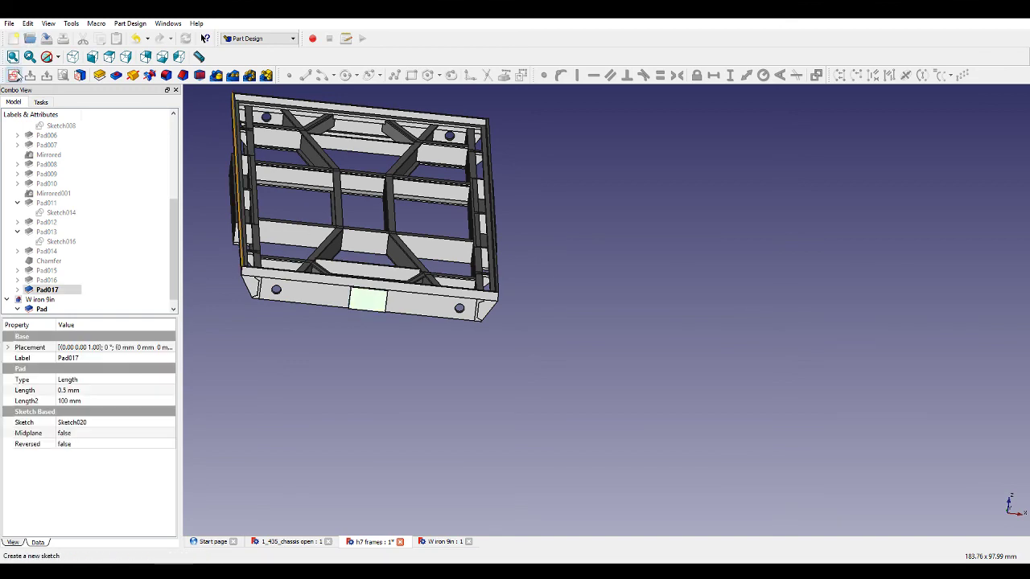
{"action": "left_click", "coordinate": [14, 74]}
Examine the reference chassis model's hexagonal end plate and its rectangular slot, then return to the frames document.
{"action": "left_click", "coordinate": [281, 541]}
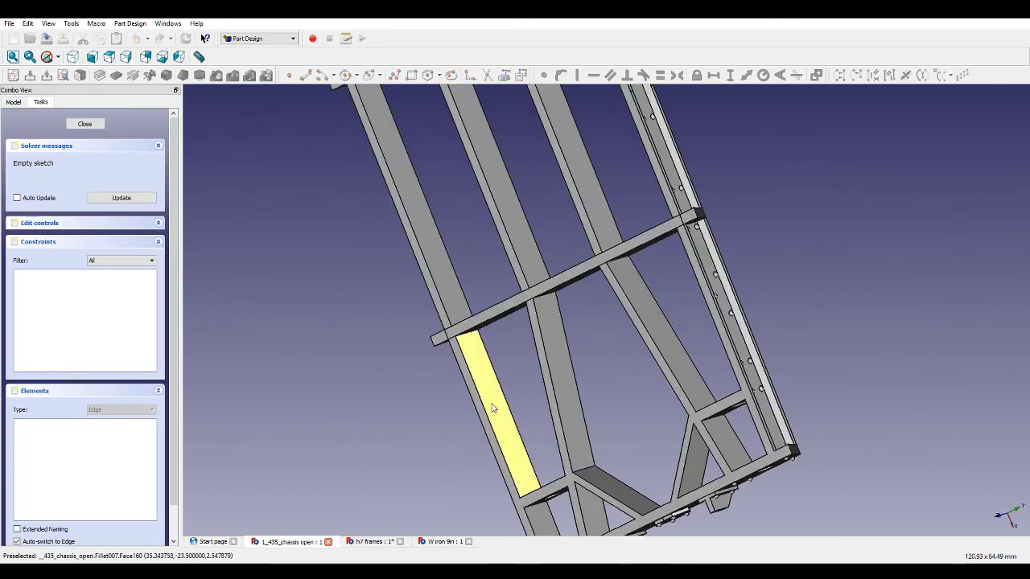
{"action": "mouse_move", "coordinate": [491, 407]}
{"action": "middle_mouse_down"}
{"action": "mouse_move", "coordinate": [316, 303]}
{"action": "mouse_move", "coordinate": [322, 220]}
{"action": "mouse_move", "coordinate": [413, 198]}
{"action": "middle_mouse_up"}
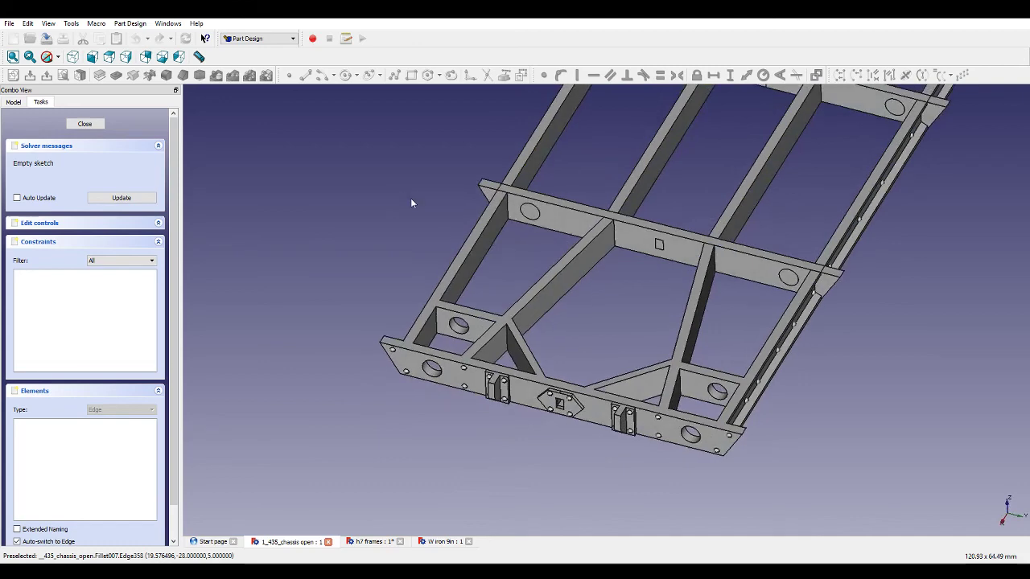
{"action": "key", "text": "1"}
{"action": "scroll", "coordinate": [616, 301], "scroll_direction": "up", "scroll_amount": 6}
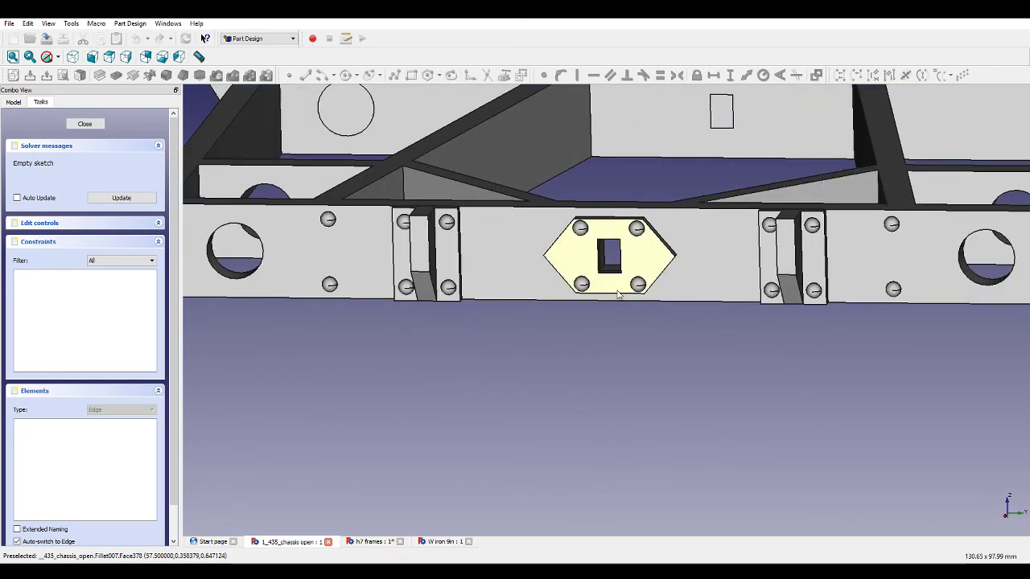
{"action": "scroll", "coordinate": [604, 259], "scroll_direction": "up", "scroll_amount": 5}
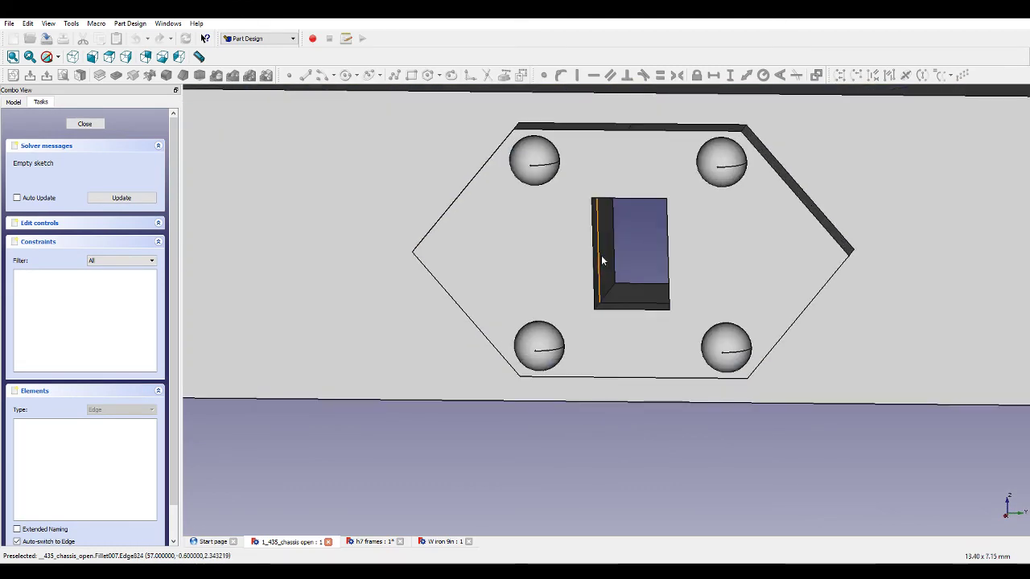
{"action": "scroll", "coordinate": [629, 207], "scroll_direction": "up", "scroll_amount": 3}
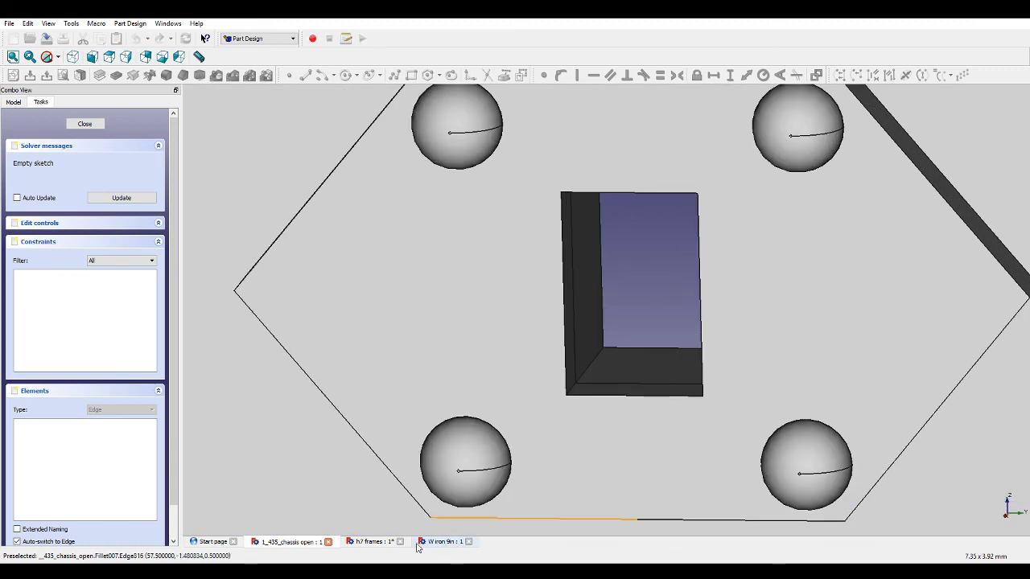
{"action": "left_click", "coordinate": [378, 543]}
{"action": "scroll", "coordinate": [338, 250], "scroll_direction": "up", "scroll_amount": 8}
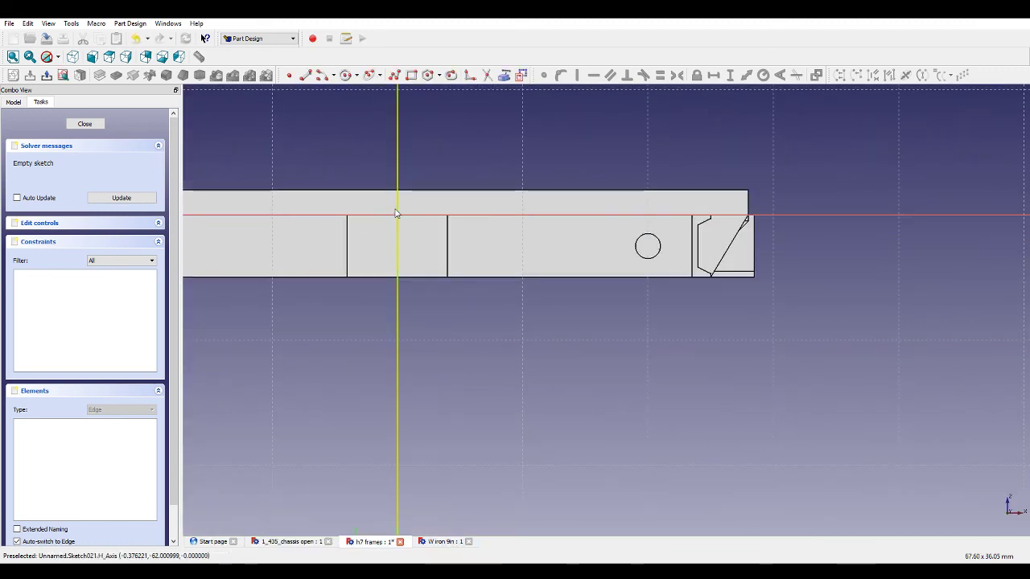
Draw a rectangle across the vertical axis below the horizontal axis and set its width to 1.5 mm.
{"action": "left_click", "coordinate": [411, 75]}
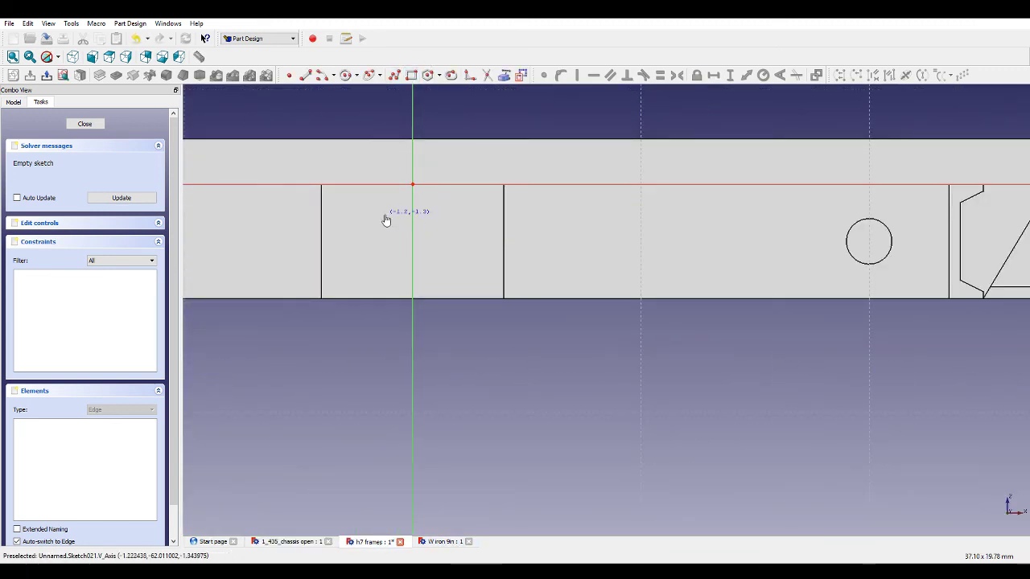
{"action": "left_click", "coordinate": [440, 275]}
{"action": "scroll", "coordinate": [430, 239], "scroll_direction": "up", "scroll_amount": 3}
{"action": "left_click", "coordinate": [437, 234]}
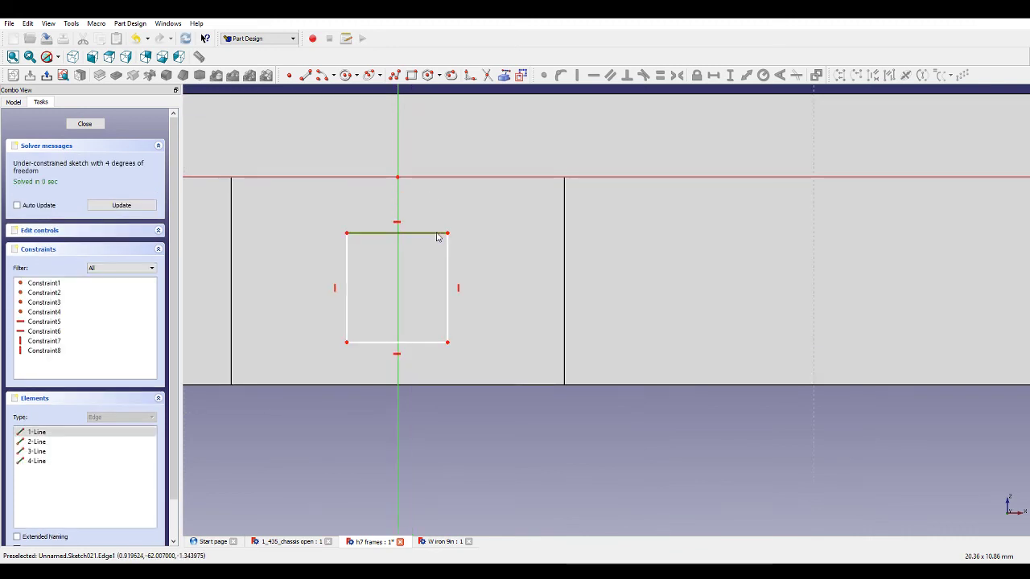
{"action": "left_click", "coordinate": [712, 74]}
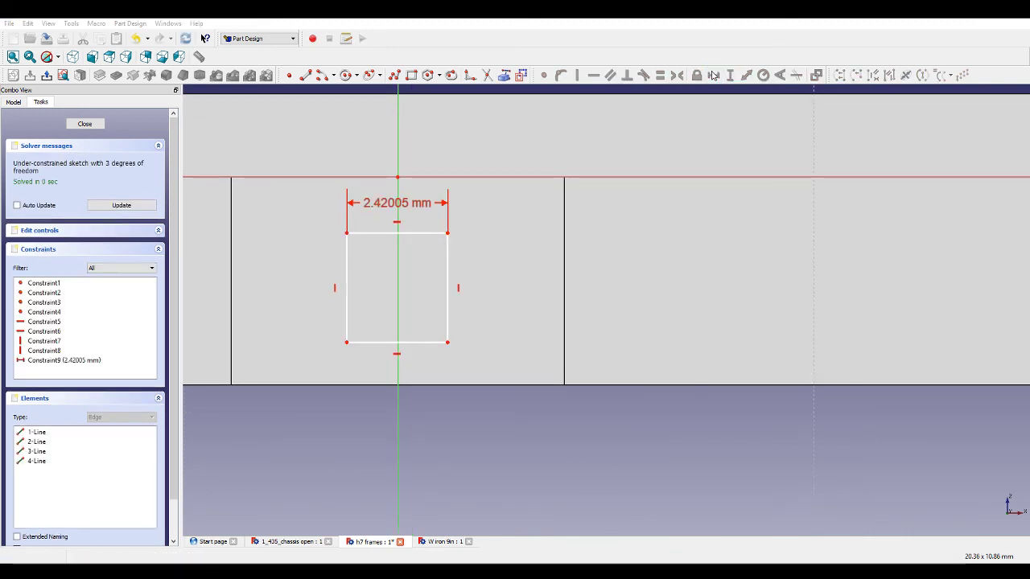
{"action": "type", "text": "1.5"}
{"action": "key", "text": "Return"}
Set the rectangle's height to 2.5 mm and its top-right corner 0.75 mm horizontally from the vertical axis.
{"action": "left_click", "coordinate": [436, 260]}
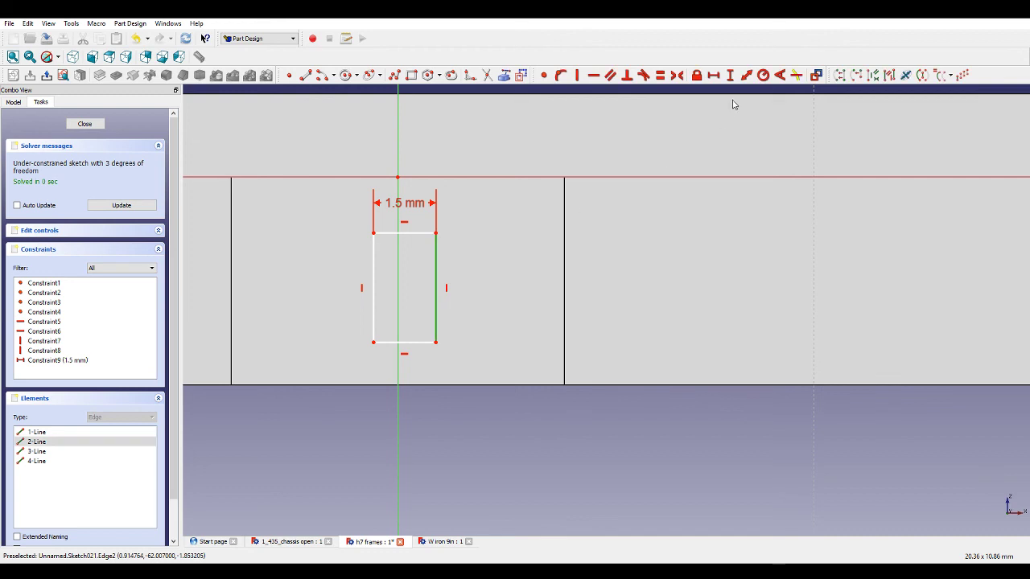
{"action": "left_click", "coordinate": [730, 75]}
{"action": "type", "text": "2.5"}
{"action": "key", "text": "Return"}
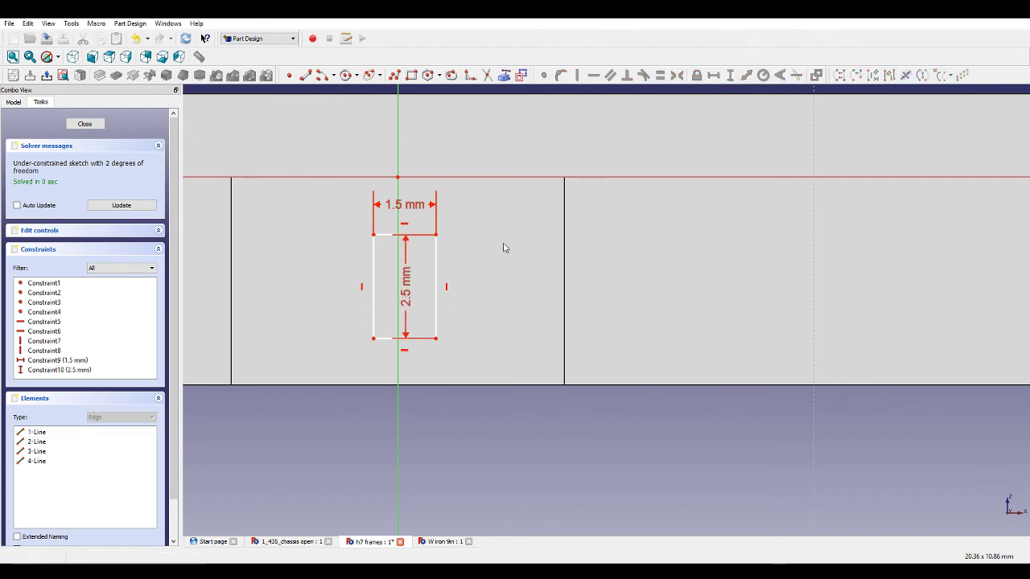
{"action": "left_click", "coordinate": [436, 235]}
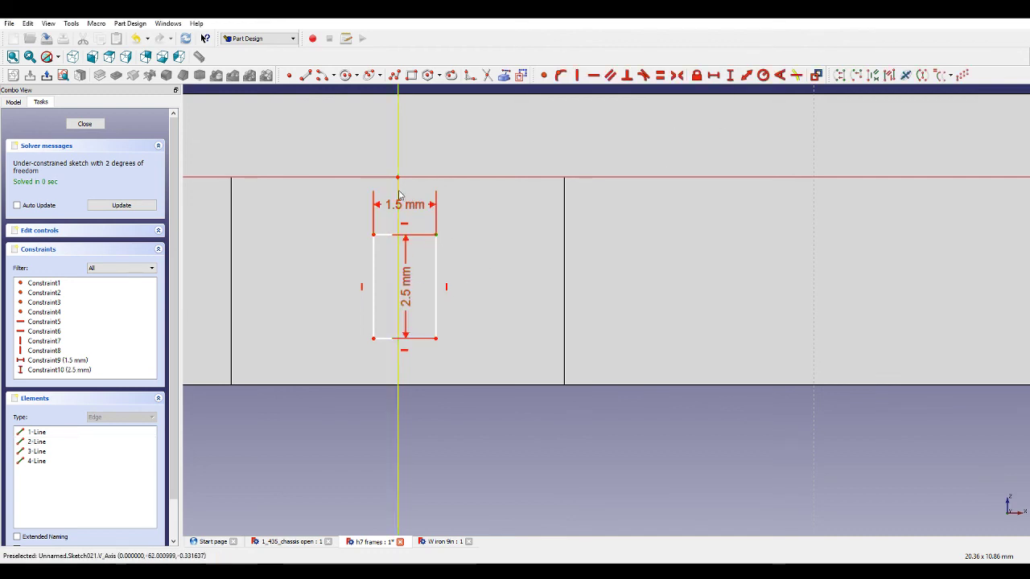
{"action": "left_click", "coordinate": [714, 76]}
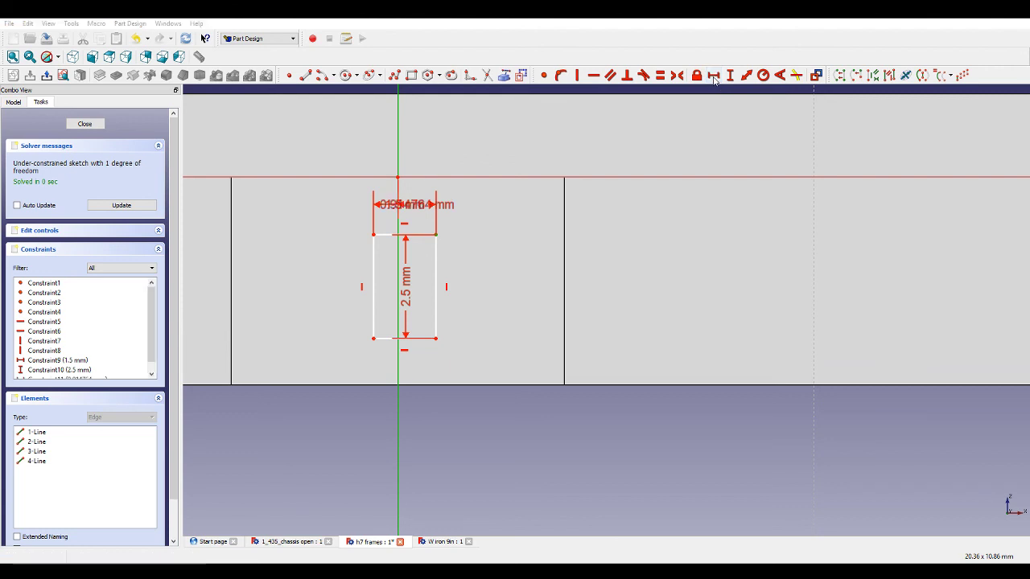
{"action": "type", "text": "0.75"}
{"action": "key", "text": "Return"}
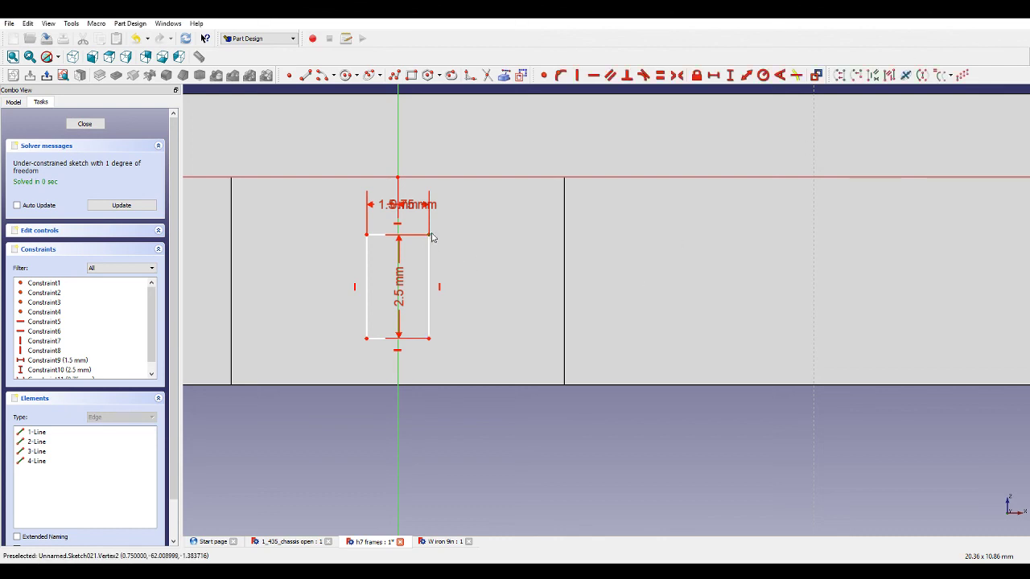
Set the rectangle's top edge 1.25 mm below the horizontal axis to fully constrain it, and close the sketch.
{"action": "left_click", "coordinate": [478, 177]}
{"action": "left_click", "coordinate": [728, 75]}
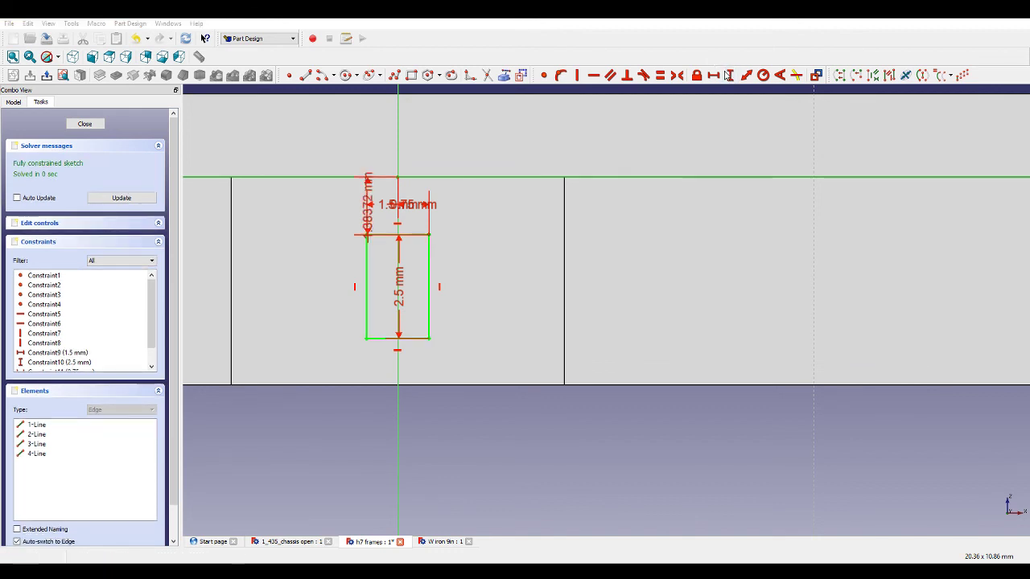
{"action": "type", "text": "1.25"}
{"action": "key", "text": "Return"}
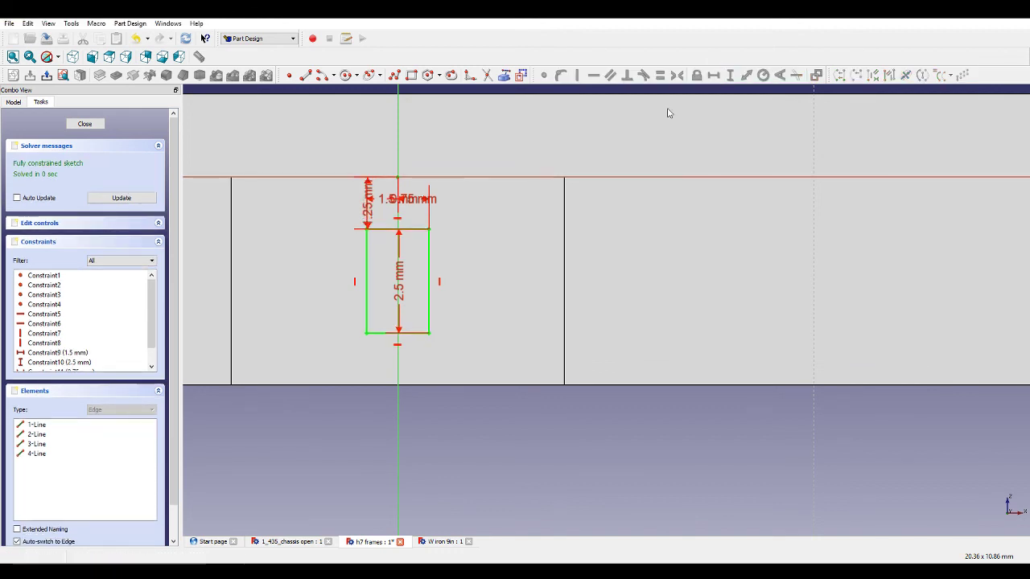
{"action": "left_click", "coordinate": [132, 201]}
{"action": "left_click", "coordinate": [85, 124]}
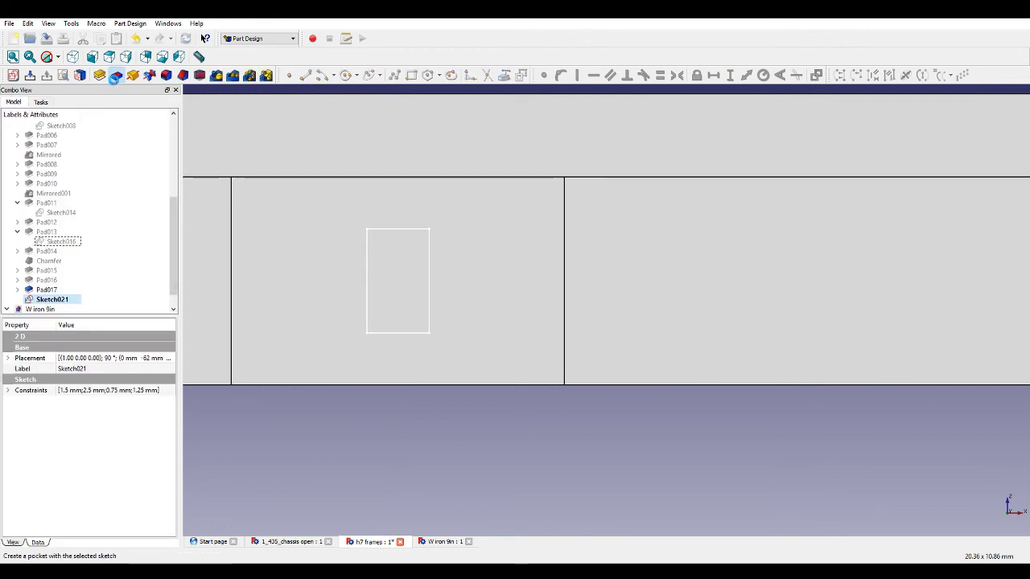
Pocket the rectangle sketch with the Through all type.
{"action": "left_click", "coordinate": [114, 76]}
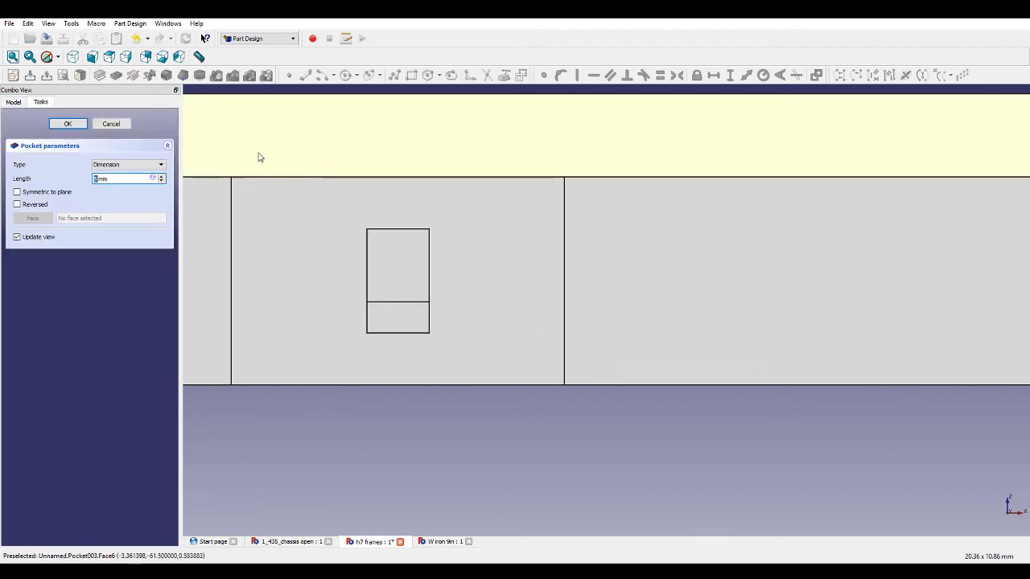
{"action": "left_click", "coordinate": [102, 166]}
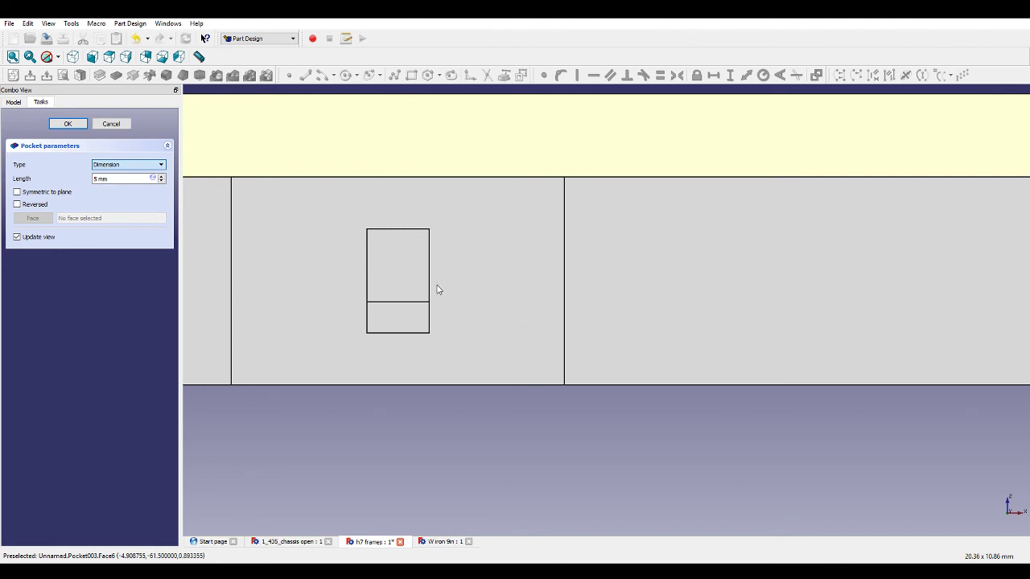
{"action": "middle_click_drag", "start_coordinate": [435, 279], "coordinate": [481, 314]}
{"action": "scroll", "coordinate": [456, 299], "scroll_direction": "down", "scroll_amount": 1}
{"action": "scroll", "coordinate": [456, 300], "scroll_direction": "down", "scroll_amount": 6}
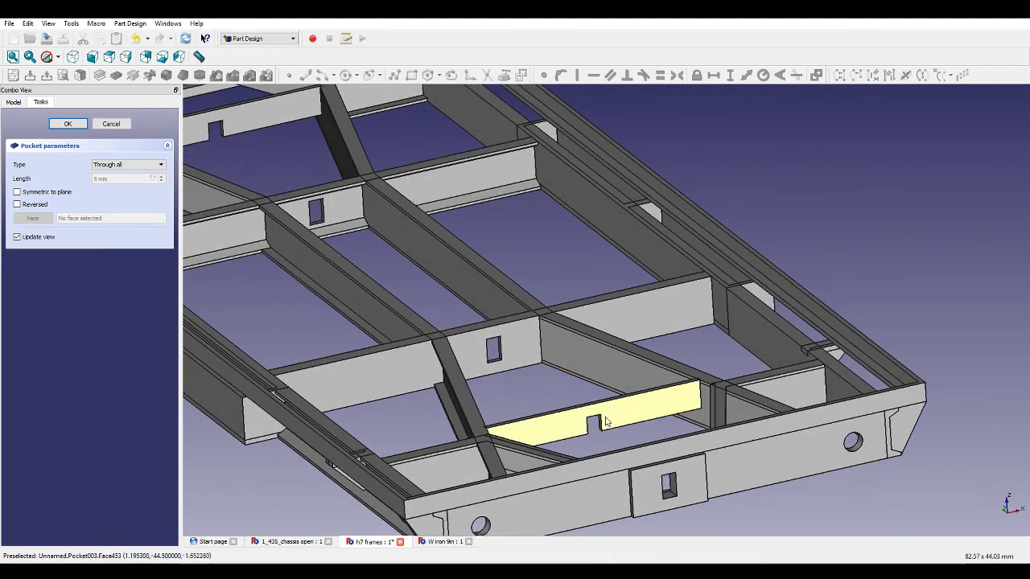
{"action": "scroll", "coordinate": [605, 422], "scroll_direction": "down", "scroll_amount": 5}
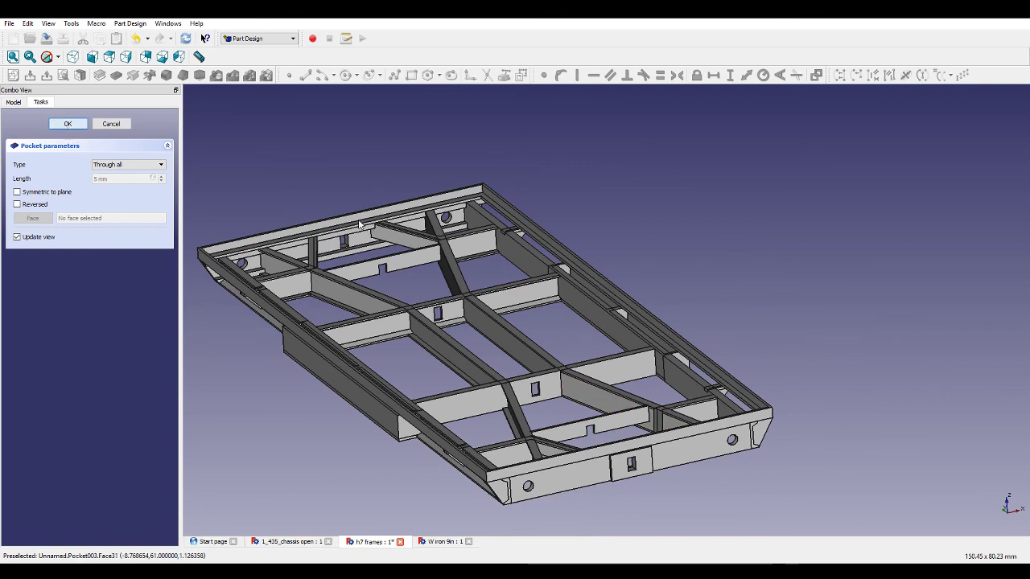
{"action": "key", "text": "Return"}
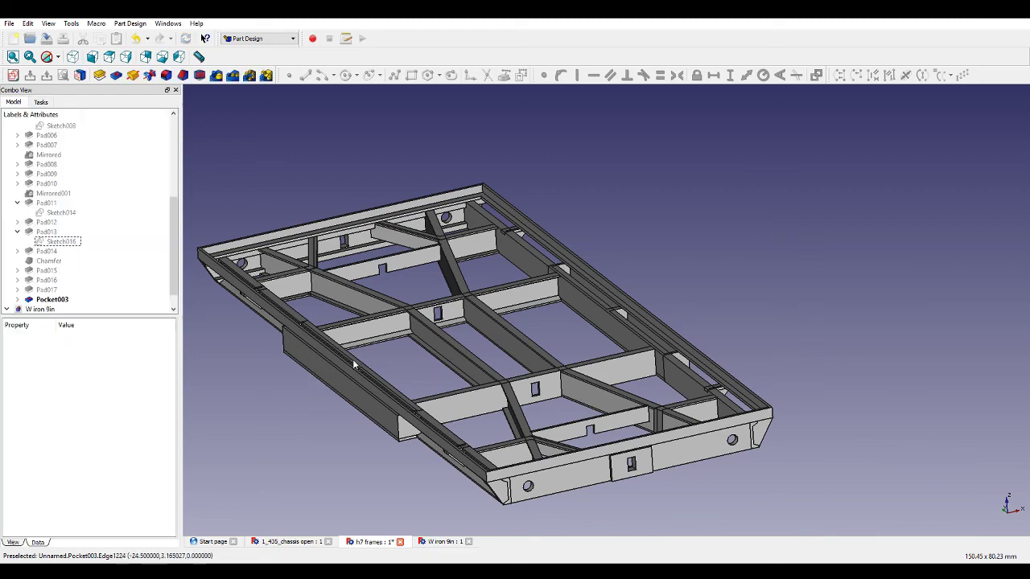
{"action": "middle_click_drag", "start_coordinate": [354, 380], "coordinate": [296, 405]}
{"action": "scroll", "coordinate": [306, 388], "scroll_direction": "down", "scroll_amount": 3}
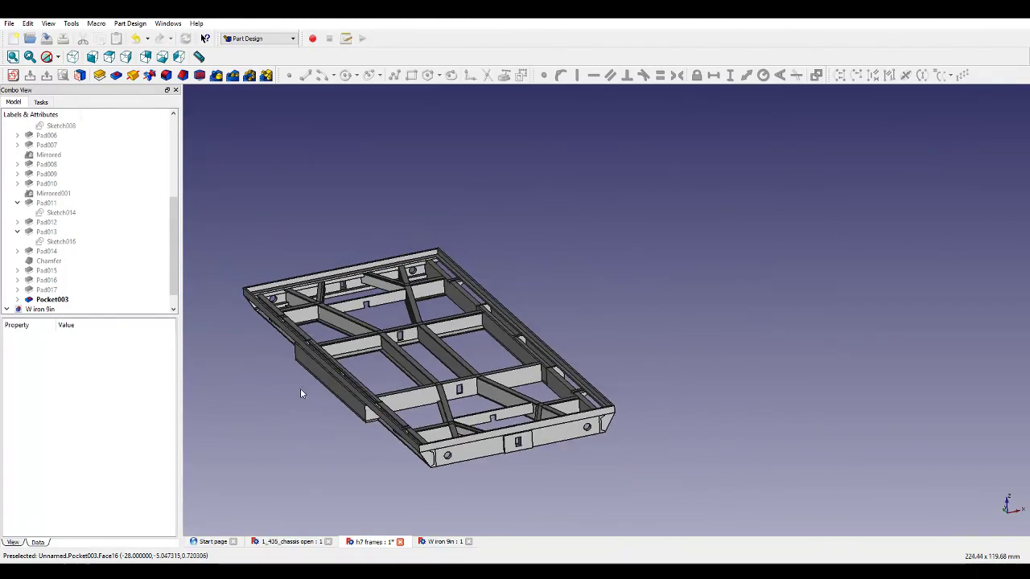
{"action": "scroll", "coordinate": [227, 384], "scroll_direction": "up", "scroll_amount": 3}
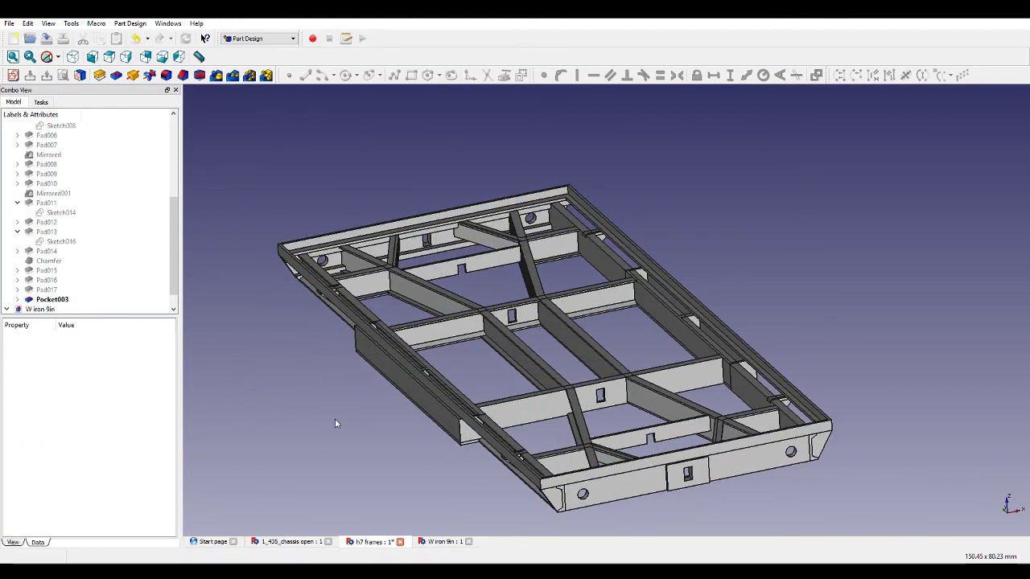
{"action": "mouse_move", "coordinate": [335, 419]}
{"action": "middle_mouse_down"}
{"action": "mouse_move", "coordinate": [308, 415]}
{"action": "mouse_move", "coordinate": [325, 417]}
{"action": "middle_mouse_up"}
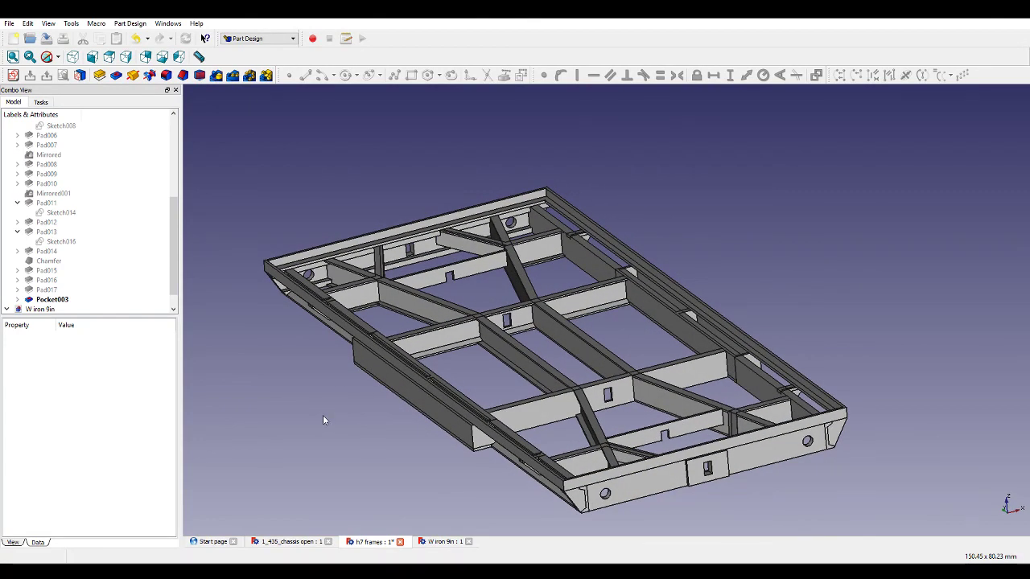